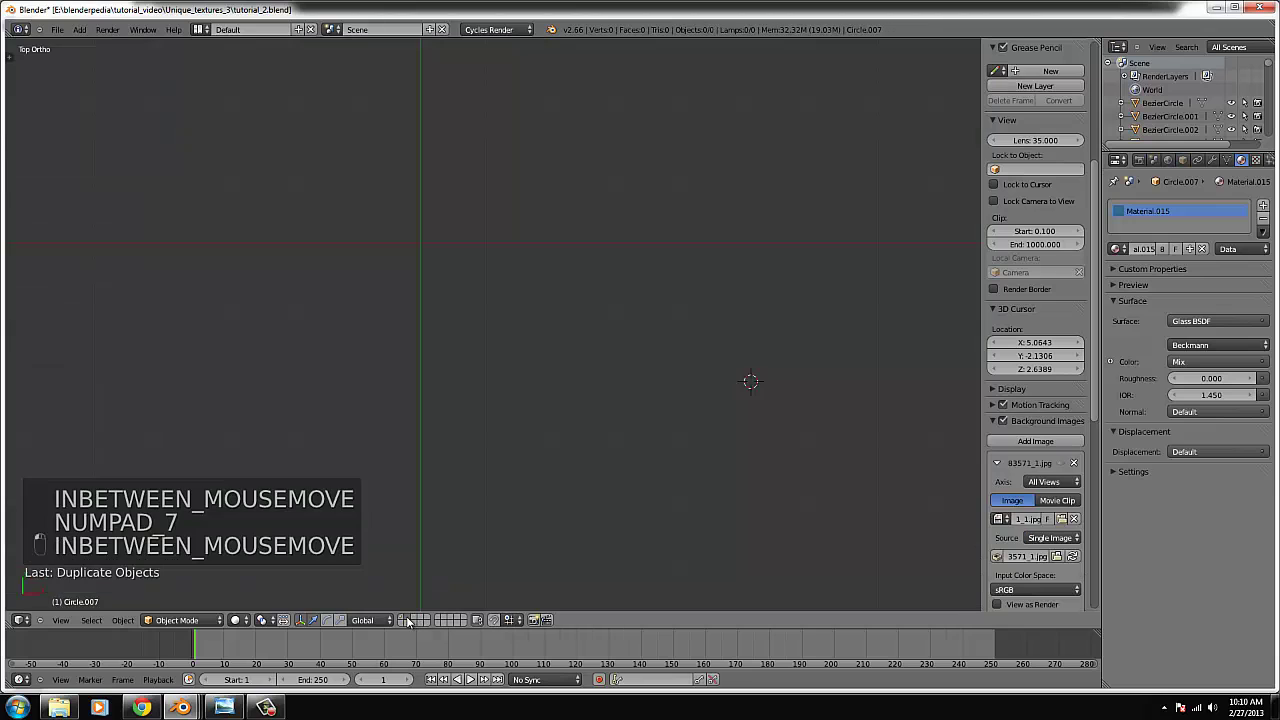
# - Load kemamic.png from the Unique_textures_3 folder as the viewport's background image
pyautogui.click(1062, 518)
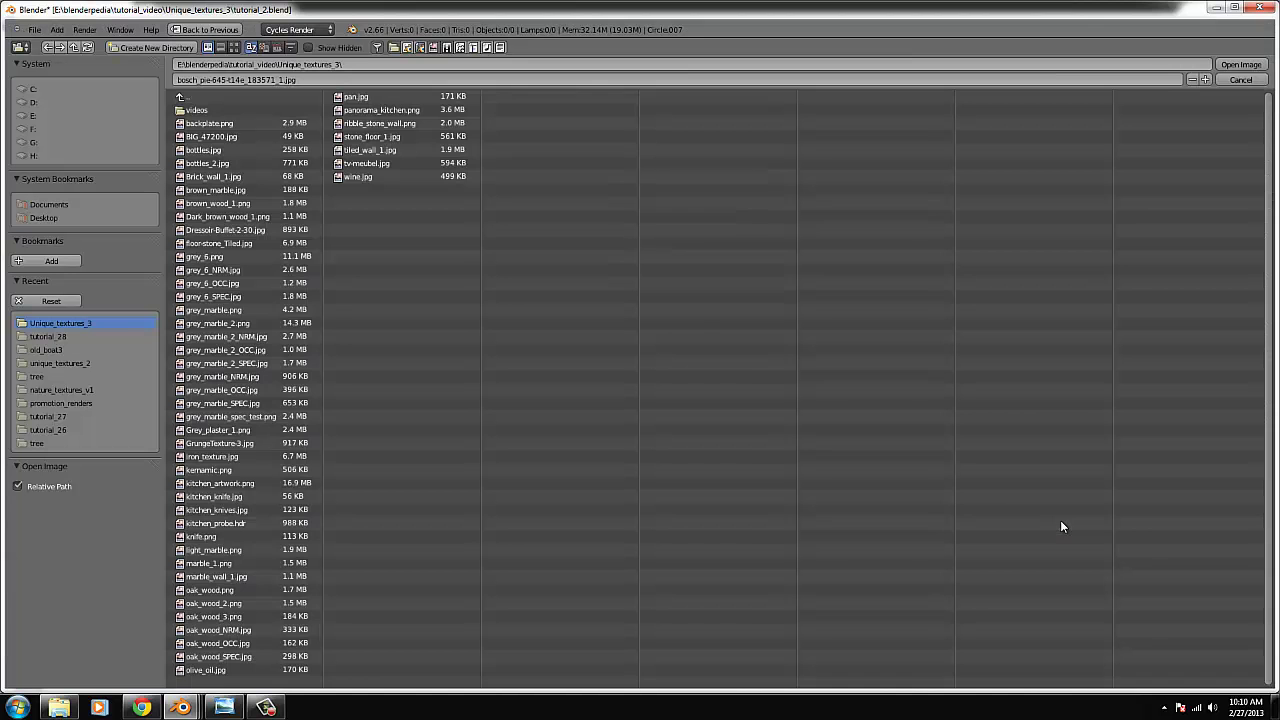
pyautogui.click(232, 47)
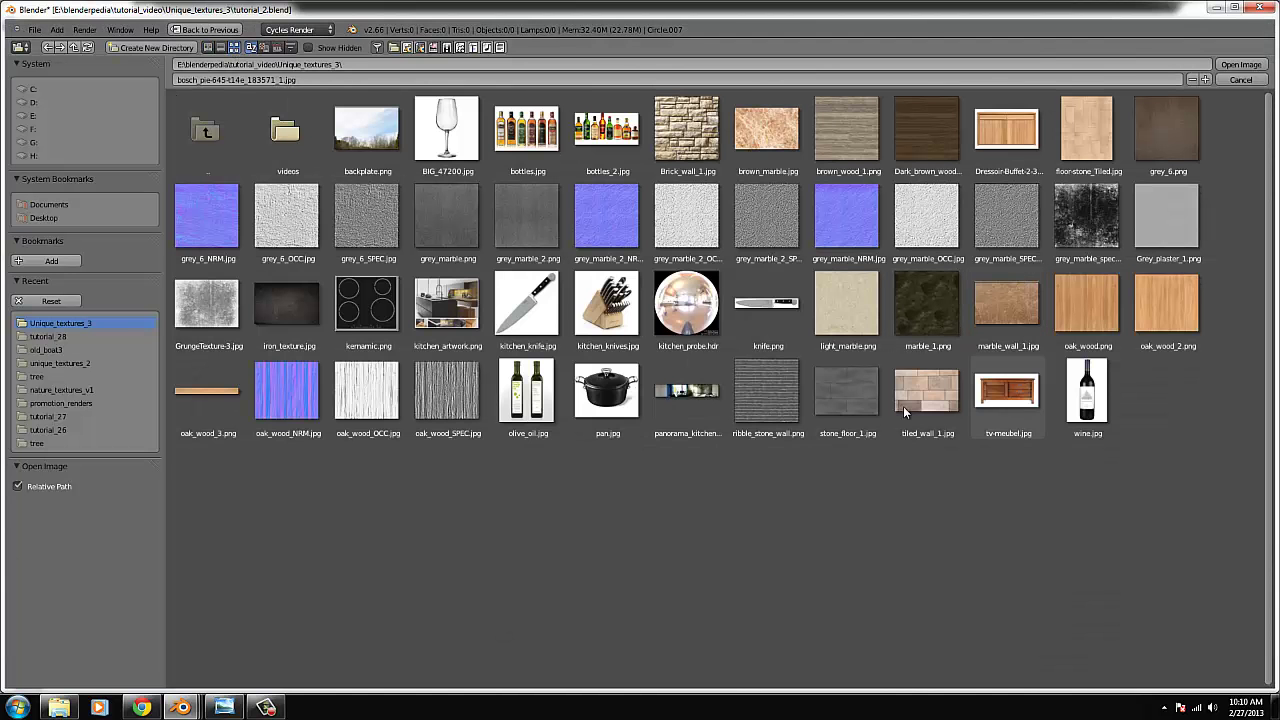
pyautogui.click(1241, 65)
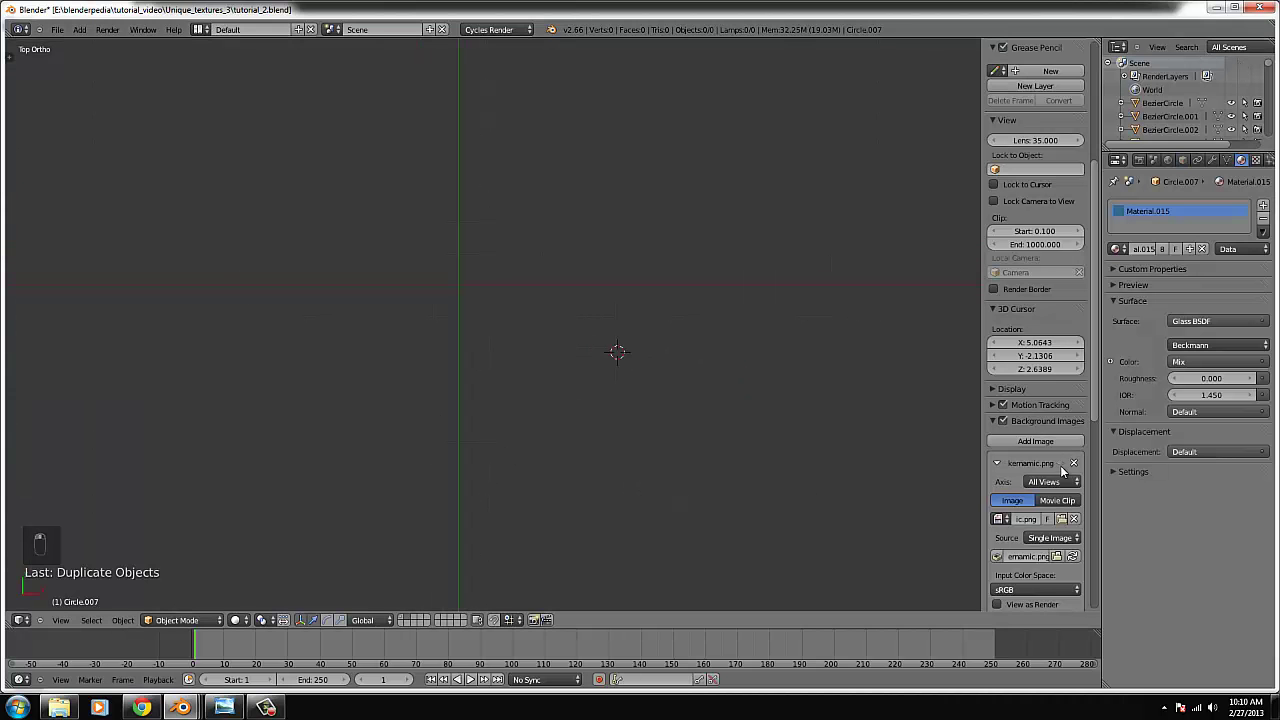
pyautogui.scroll(1, 433, 417)
pyautogui.scroll(2, 433, 412)
pyautogui.scroll(-2, 449, 352)
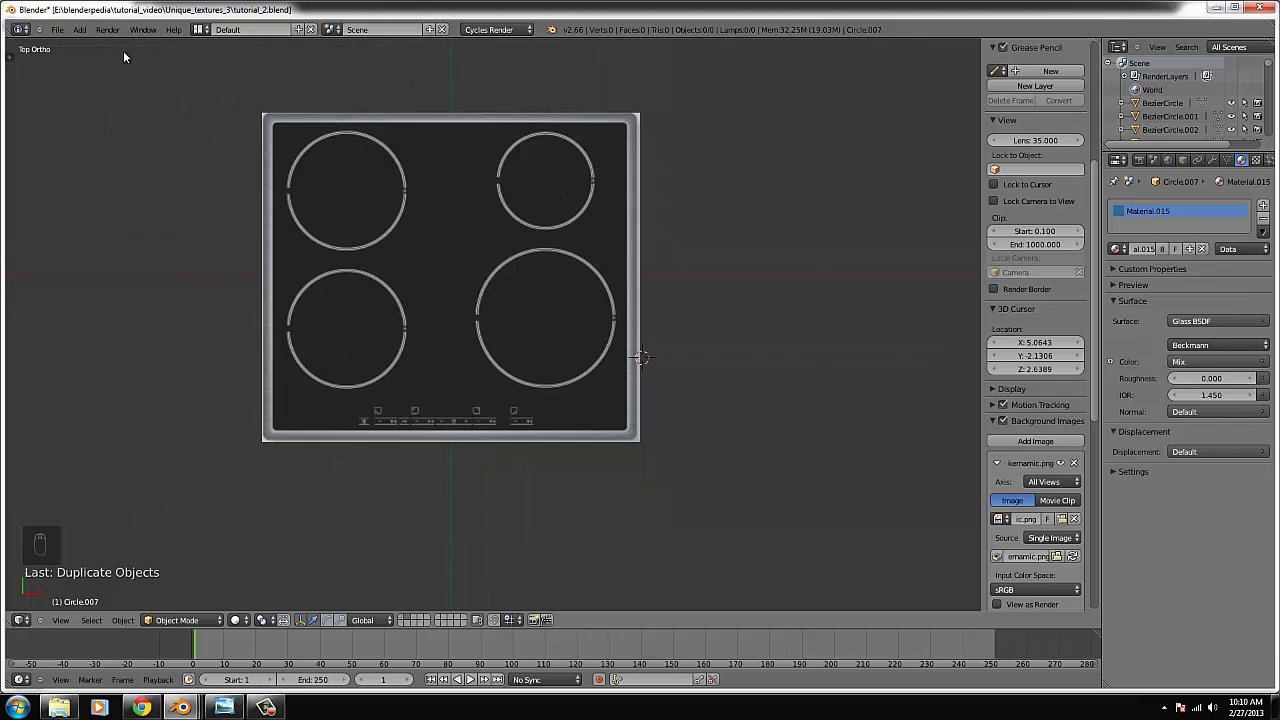
# - Add a mesh plane, move it onto the cooktop image and scale it up to roughly cover the dark glass
pyautogui.click(79, 29)
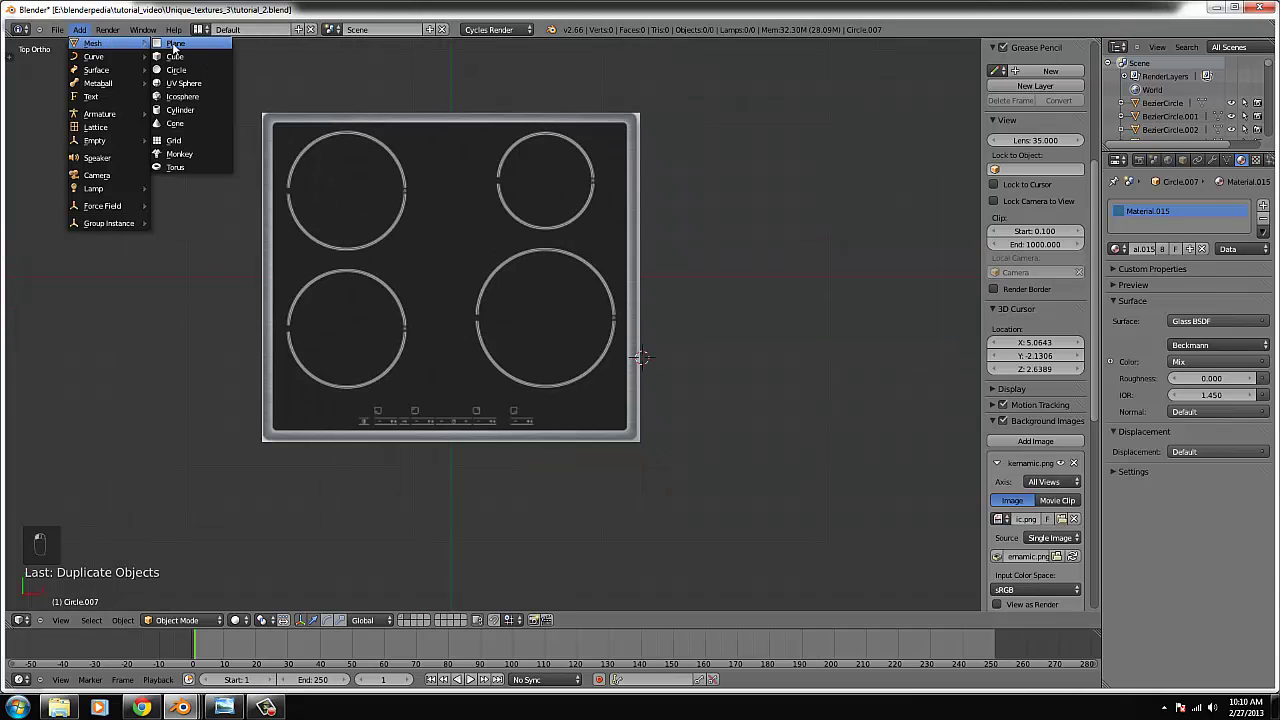
pyautogui.click(175, 44)
pyautogui.press('g')
pyautogui.click(500, 335)
pyautogui.press('s')
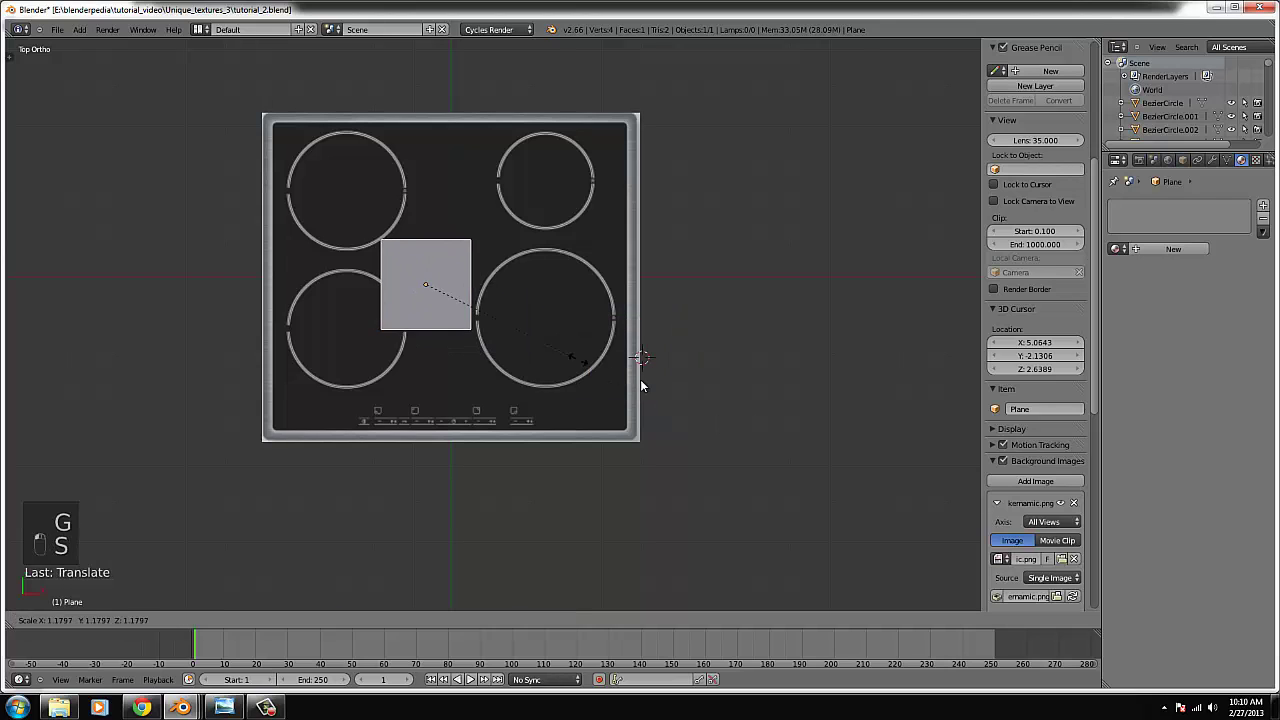
pyautogui.click(716, 380)
pyautogui.press('g')
pyautogui.click(707, 386)
pyautogui.press('s')
pyautogui.click(774, 394)
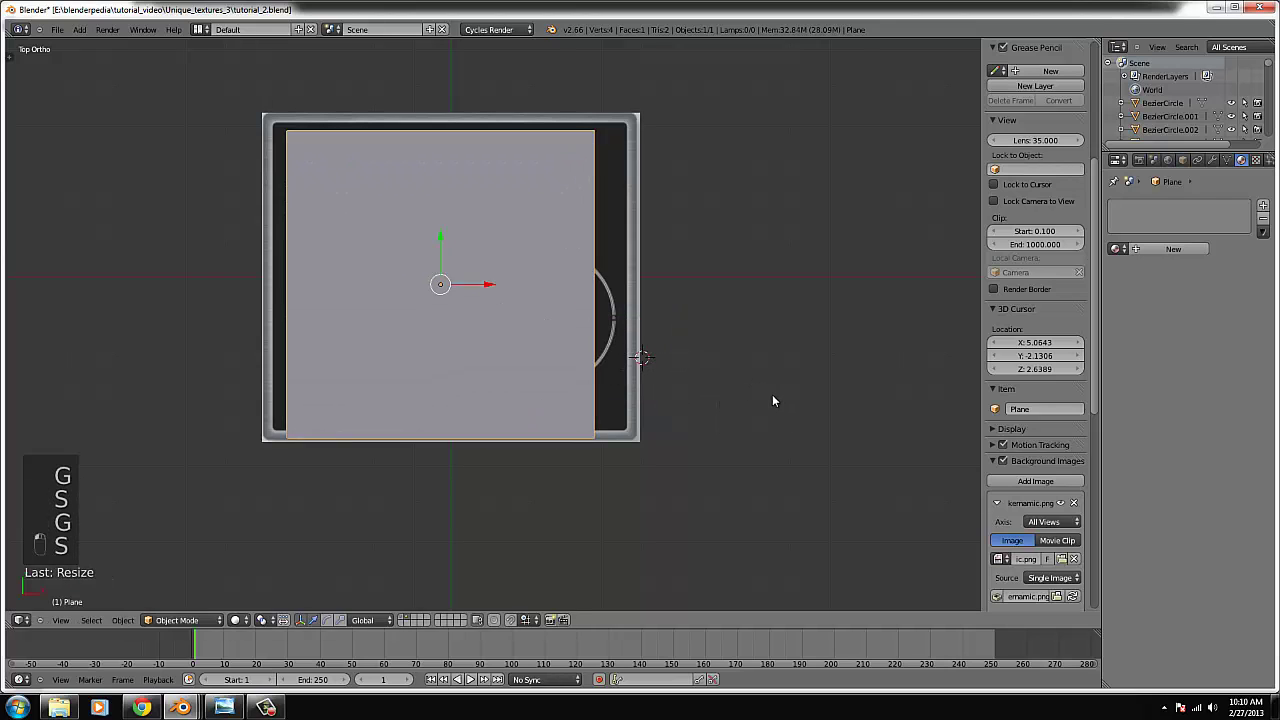
# - Center the plane on the cooktop and stretch it along X until it fits the dark glass area inside the metal frame
pyautogui.press('g')
pyautogui.click(781, 391)
pyautogui.press('s')
pyautogui.click(781, 386)
pyautogui.press('s')
pyautogui.middleClick(790, 387)
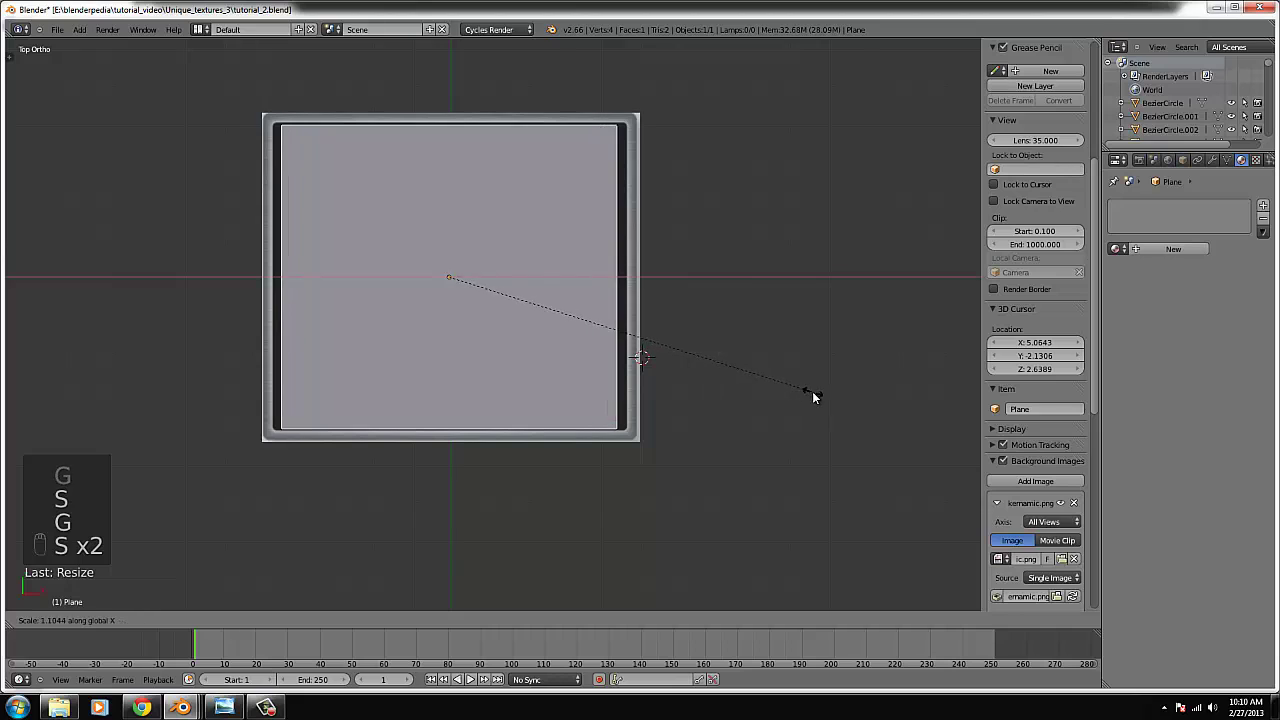
pyautogui.click(830, 396)
pyautogui.press('a')
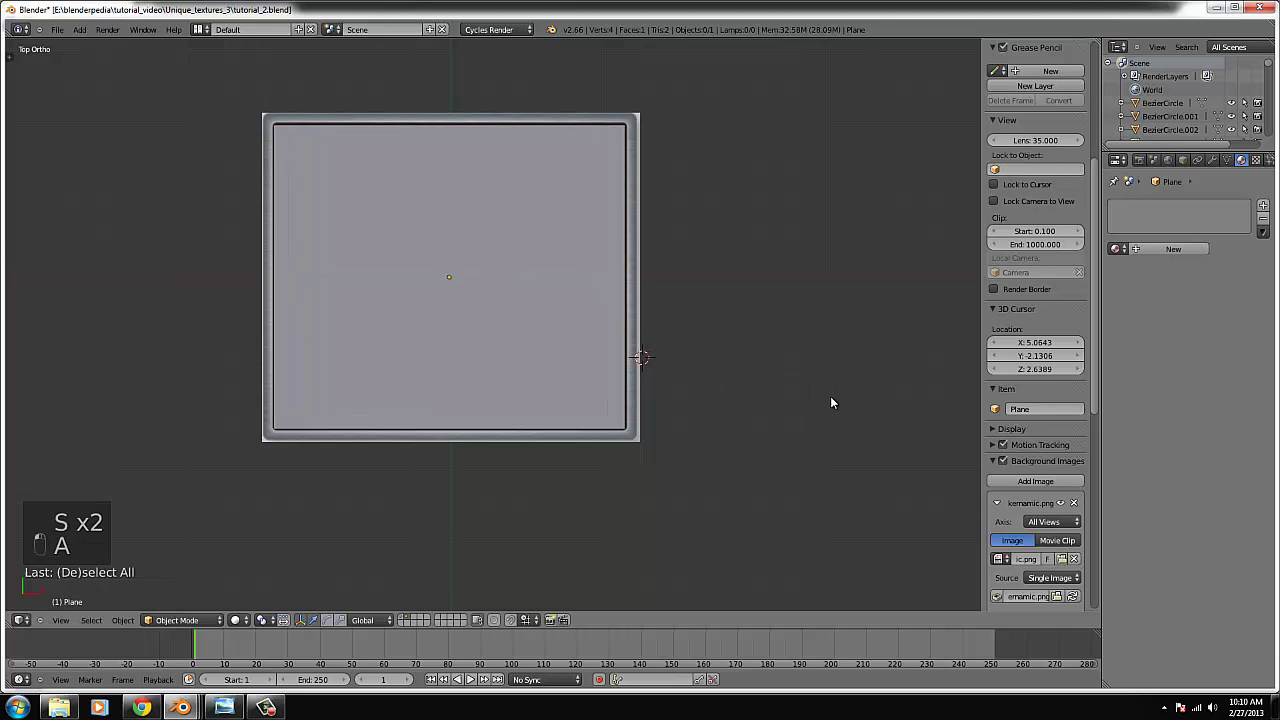
pyautogui.press('a')
pyautogui.press('s')
pyautogui.click(731, 389)
pyautogui.press('g')
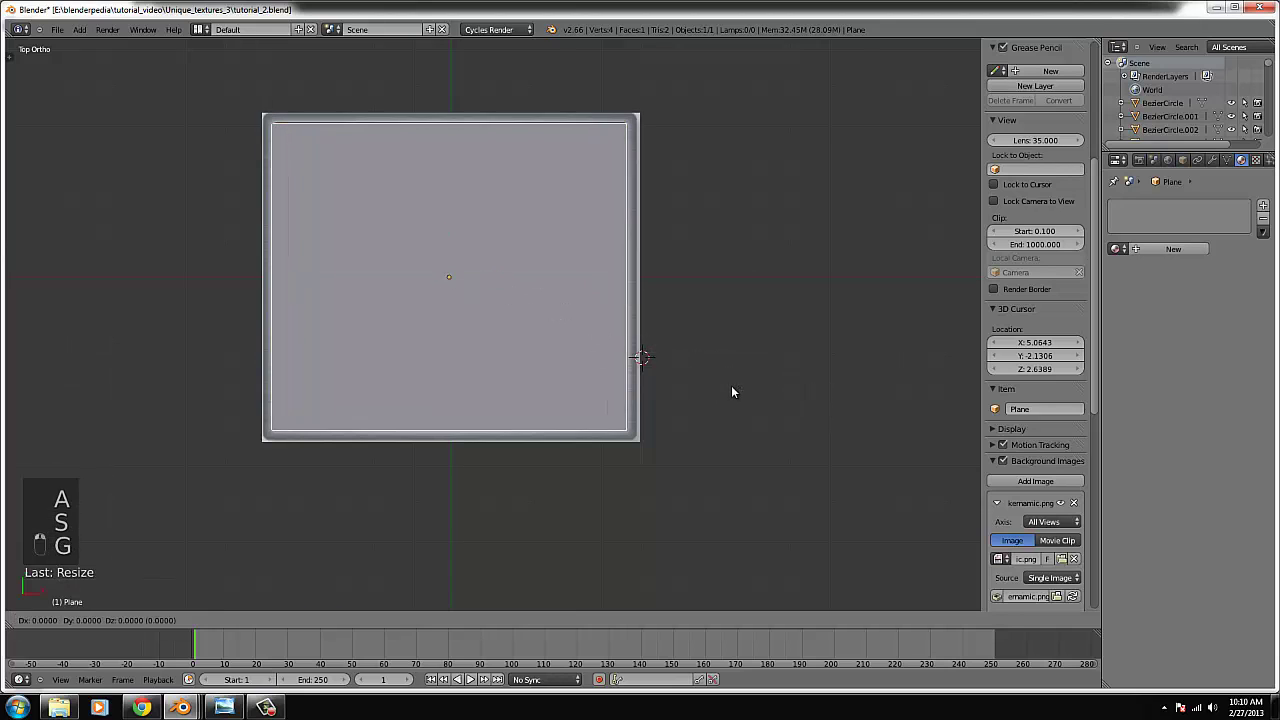
pyautogui.click(731, 389)
# - Edit the plane's mesh in wireframe display and select all four of its corner vertices
pyautogui.press('Tab')
pyautogui.press('z')
pyautogui.press('b')
pyautogui.moveTo(652, 456); pyautogui.dragTo(614, 142)
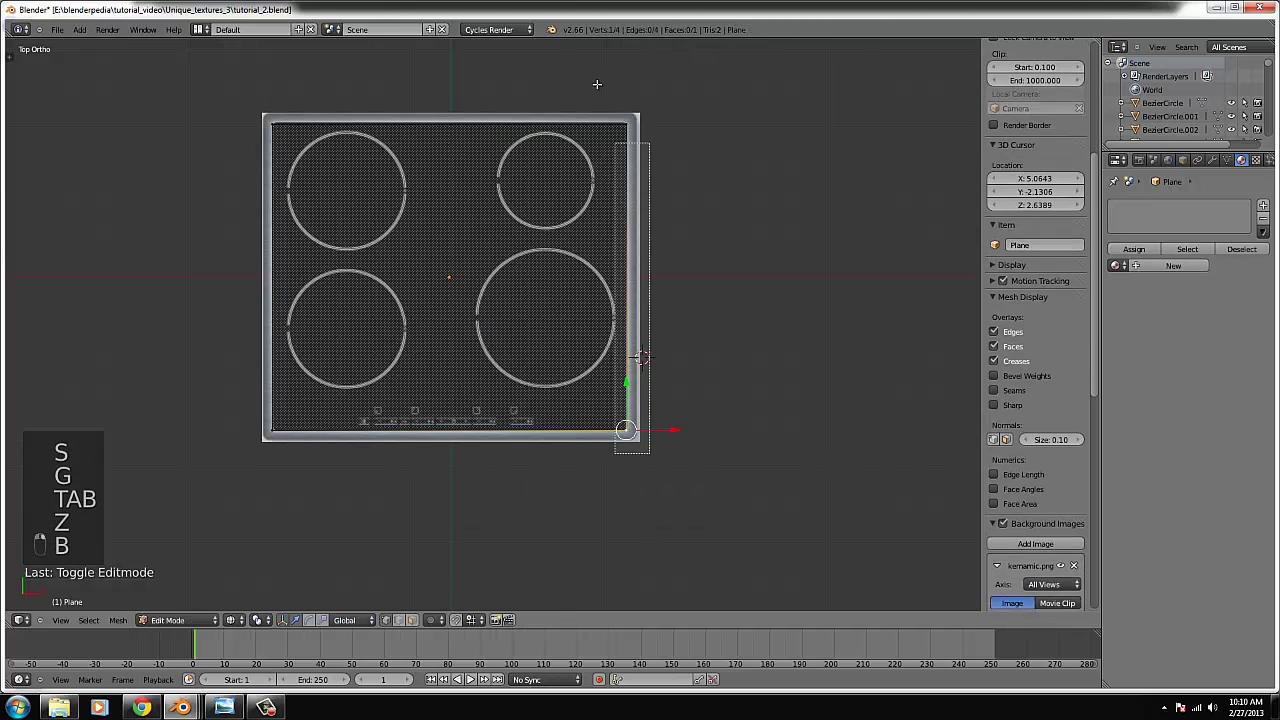
pyautogui.press('b')
pyautogui.moveTo(242, 506); pyautogui.dragTo(347, 207)
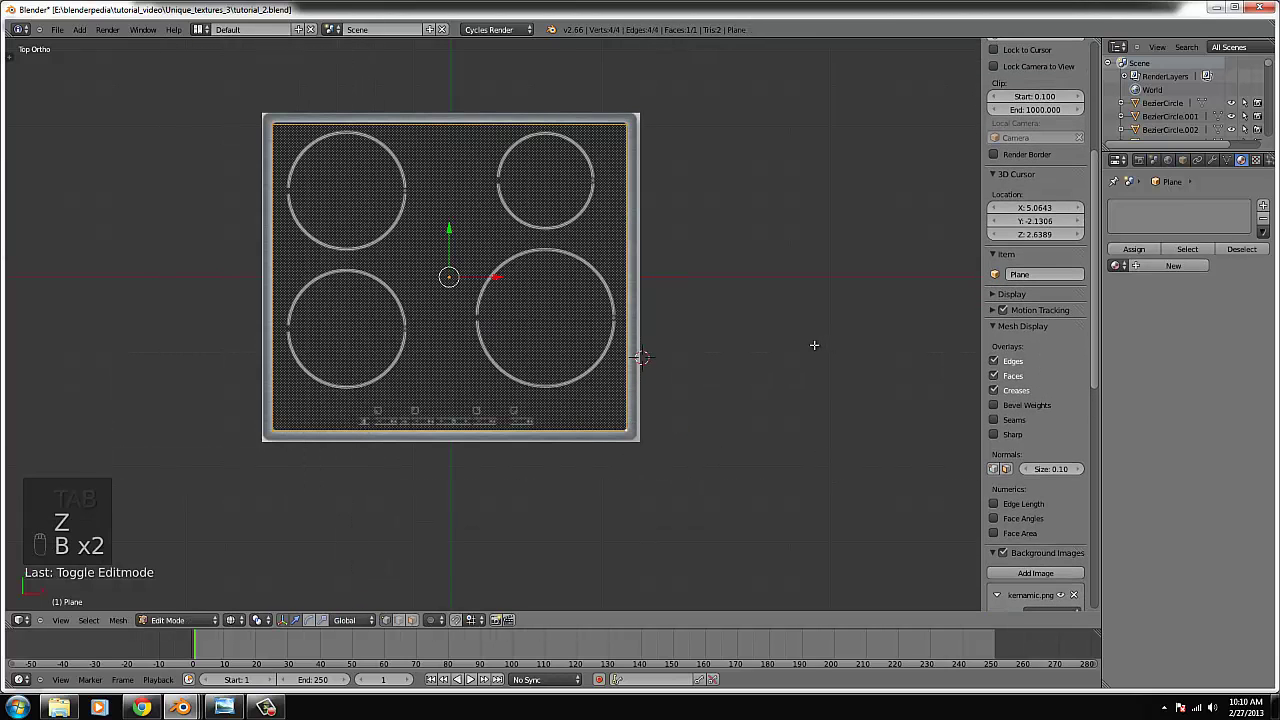
# - Try to extrude the plane's face and scale it outward over the metal frame
pyautogui.press('w')
pyautogui.press('Escape')
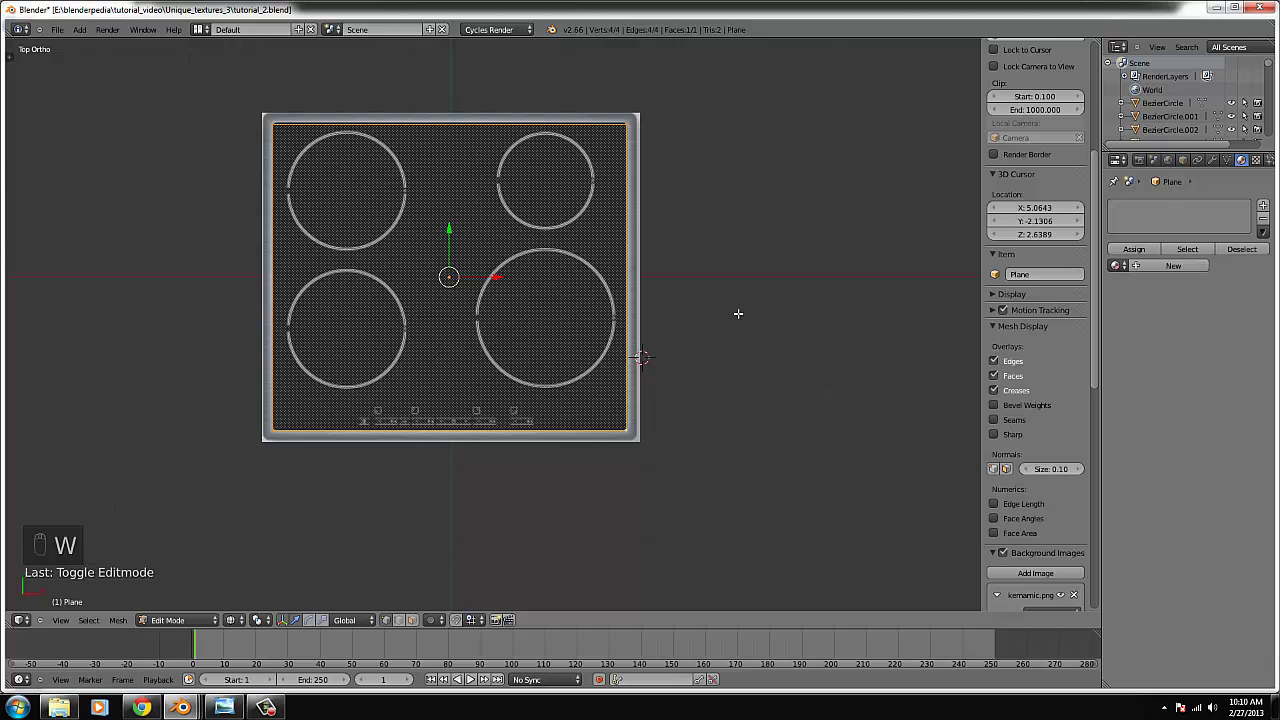
pyautogui.press('w')
pyautogui.press('e')
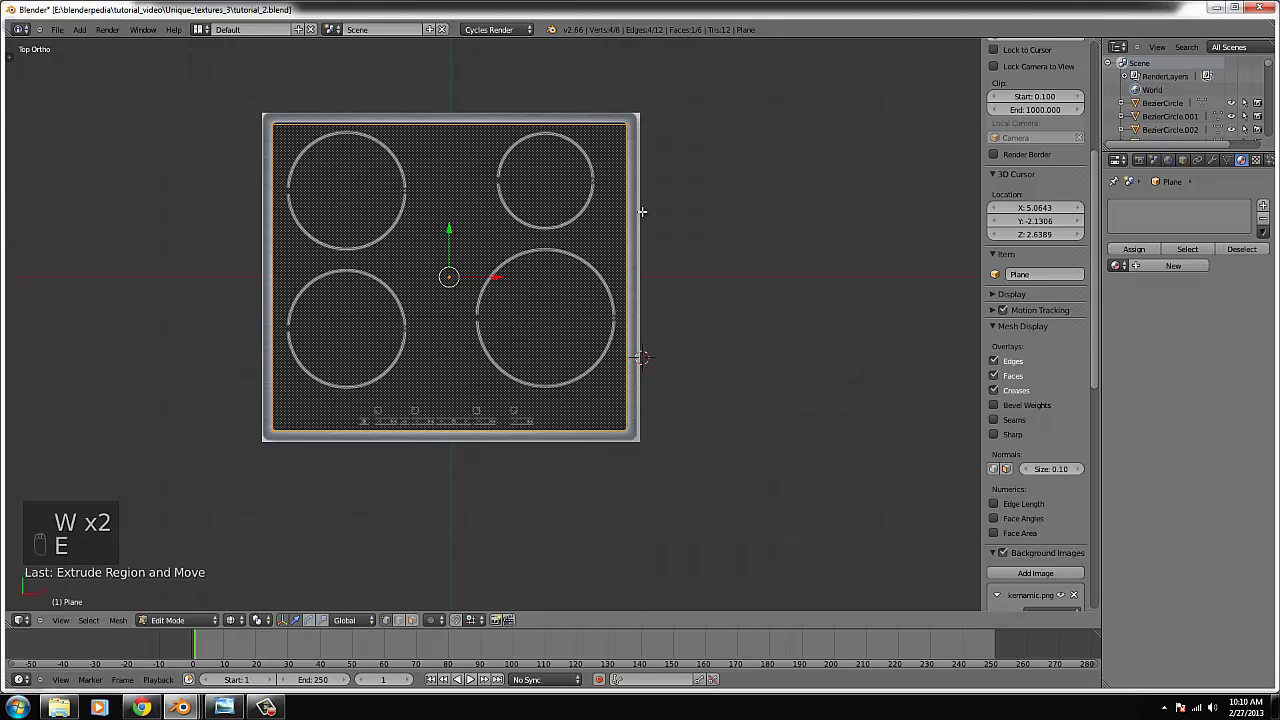
pyautogui.press('s')
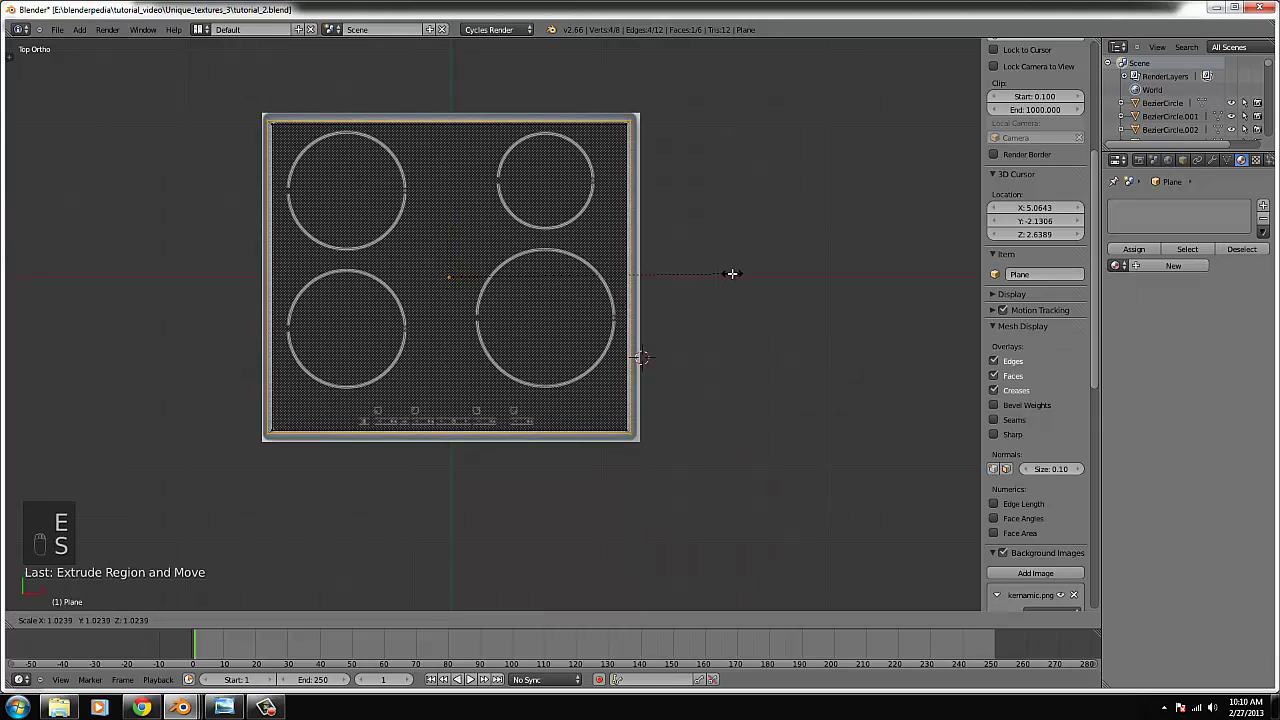
pyautogui.click(732, 273)
pyautogui.hotkey('ctrl', 'z')
pyautogui.hotkey('ctrl', 'z')
pyautogui.hotkey('ctrl', 'z')
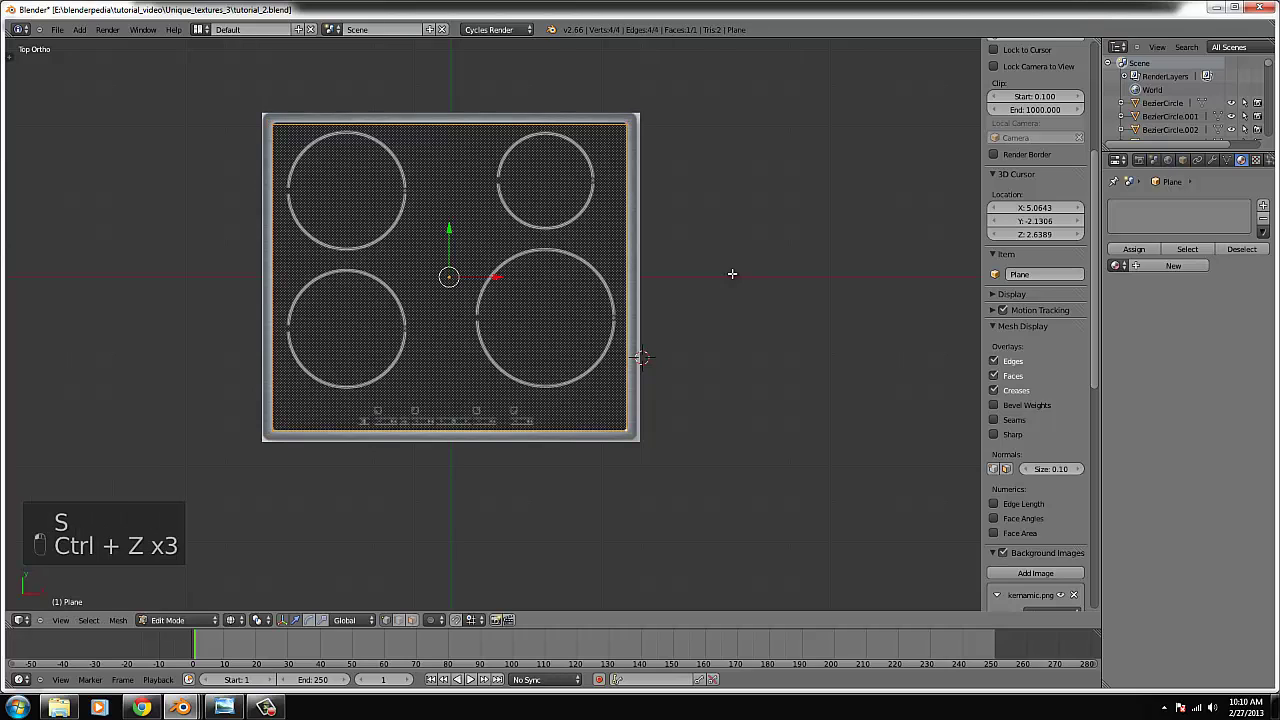
pyautogui.hotkey('ctrl', 'z')
pyautogui.hotkey('ctrl', 'z')
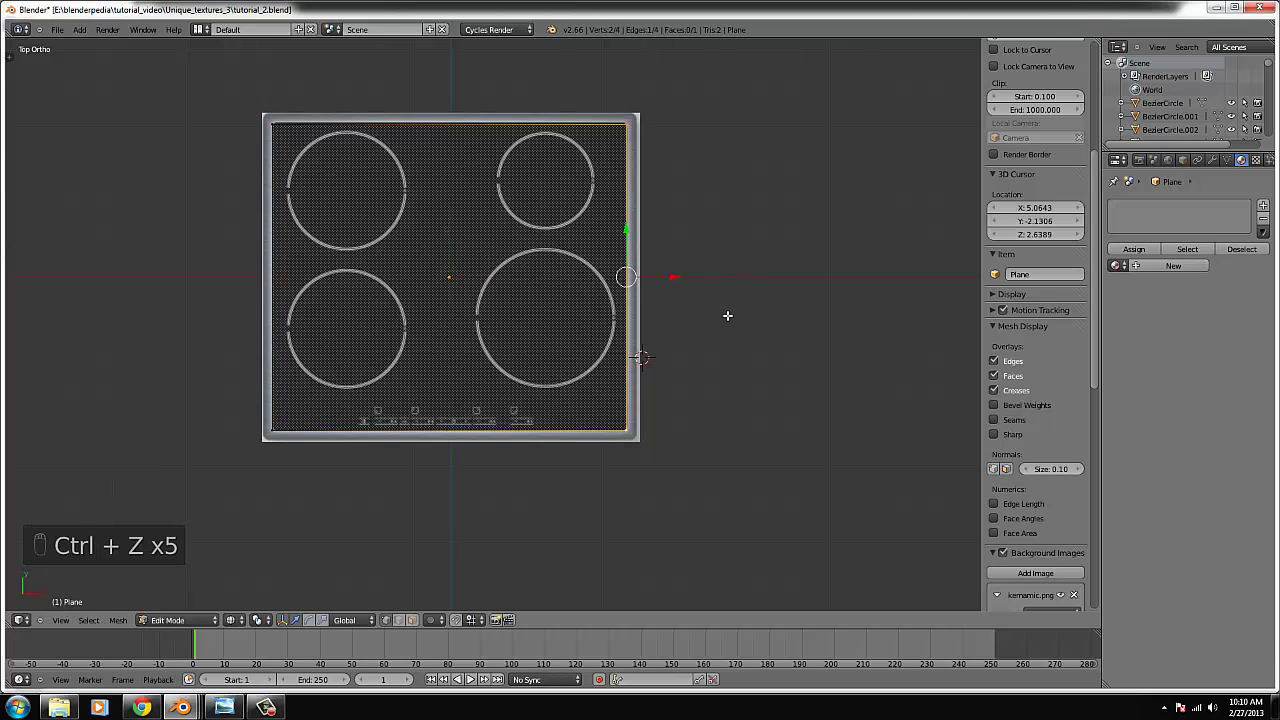
# - Select the plane's entire linked mesh and scale and align it to the outer edge of the cooktop's metal frame
pyautogui.press('s')
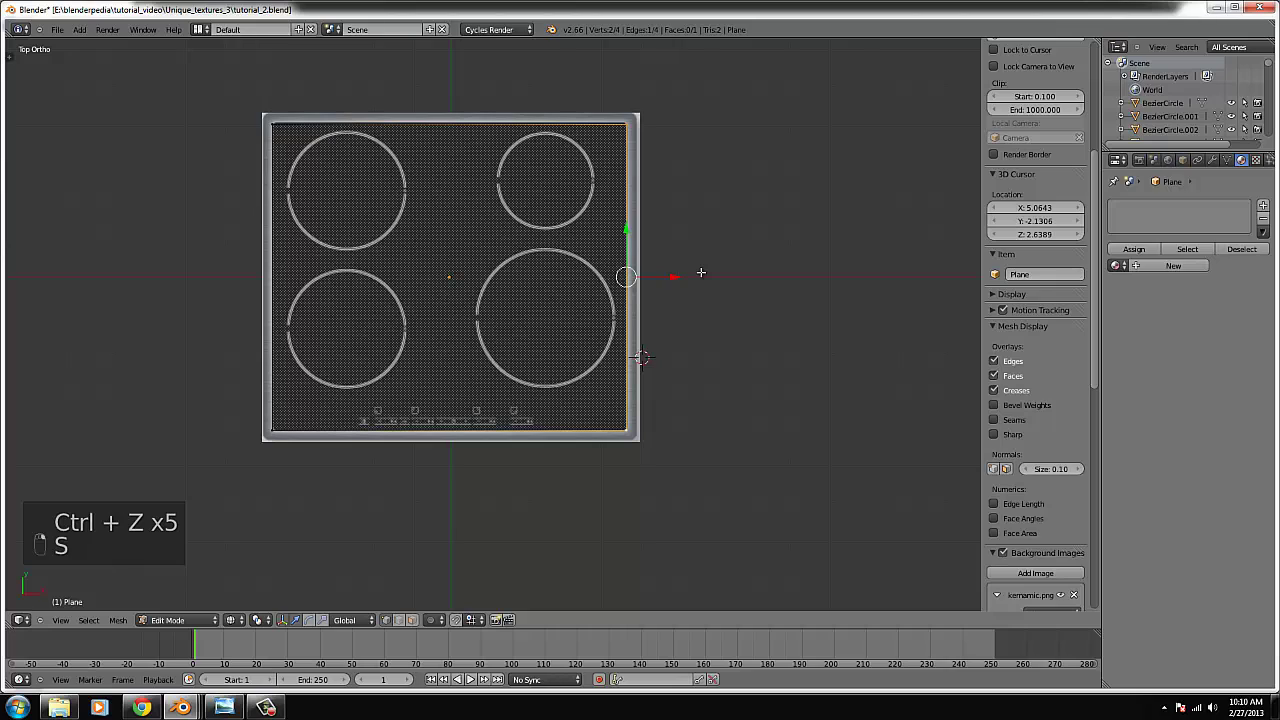
pyautogui.hotkey('ctrl', 'l')
pyautogui.press('s')
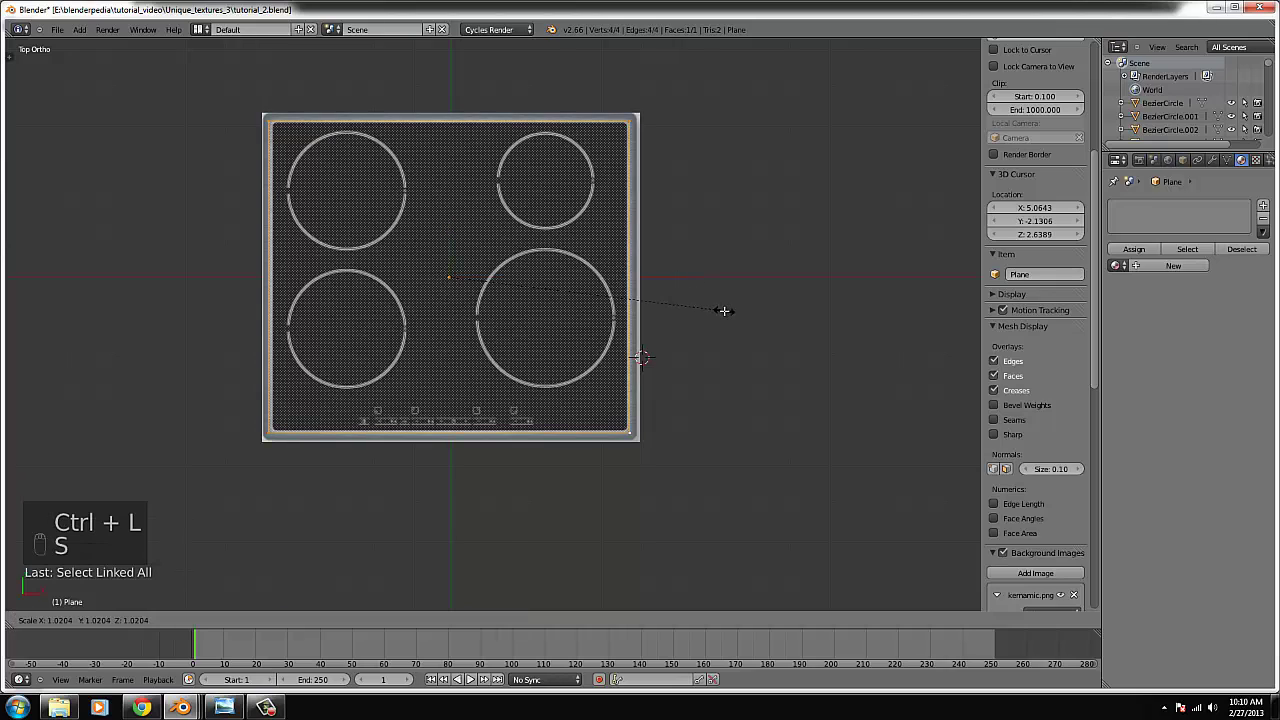
pyautogui.click(737, 312)
pyautogui.press('g')
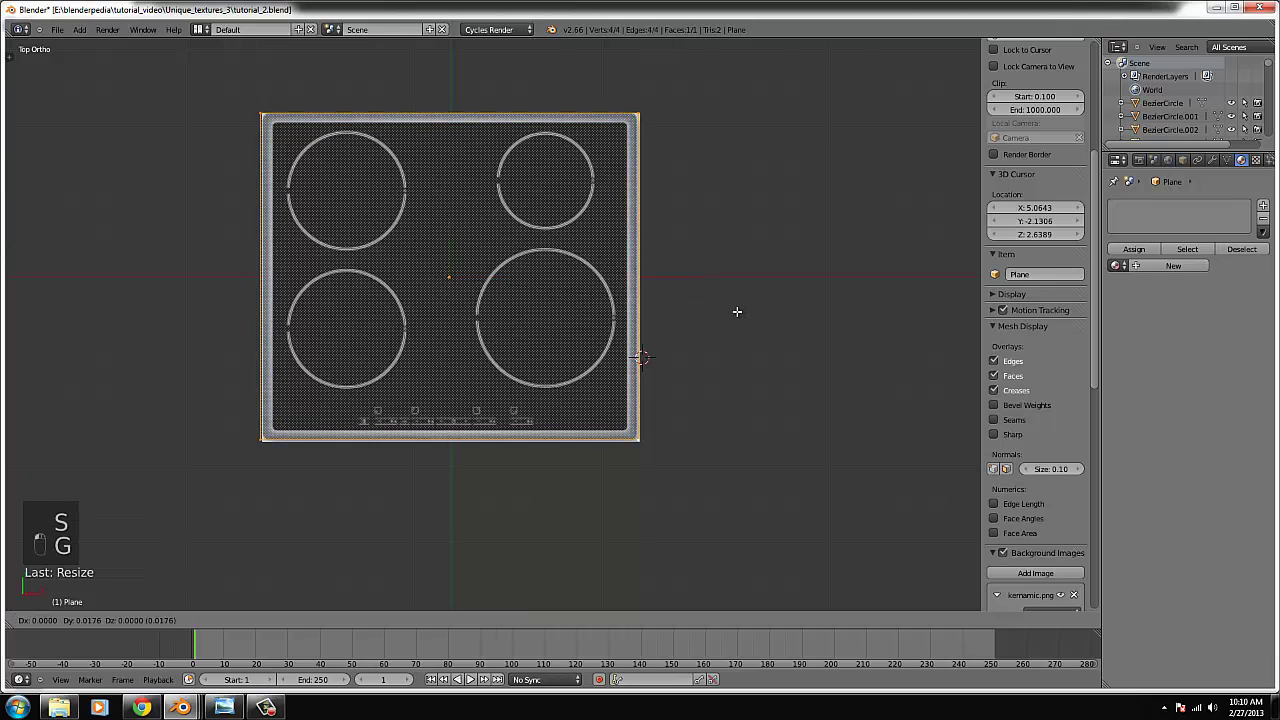
pyautogui.click(735, 310)
pyautogui.scroll(2, 524, 282)
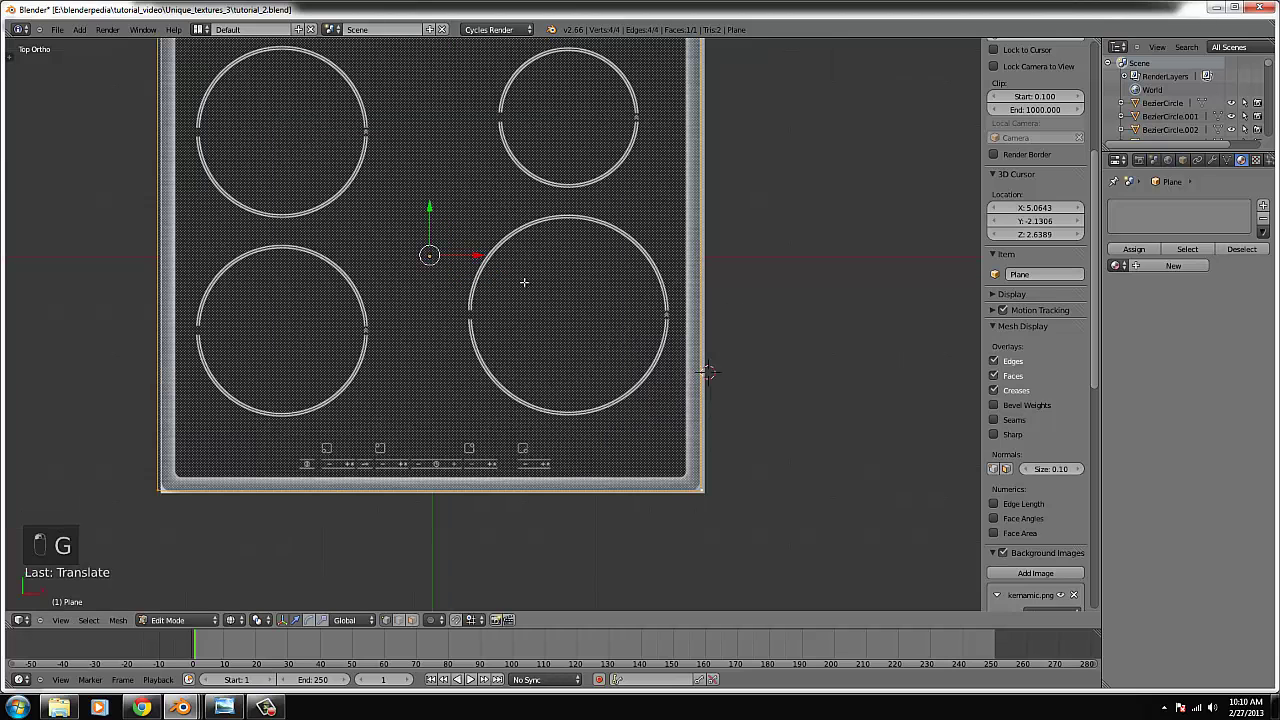
pyautogui.moveTo(481, 258); pyautogui.dragTo(483, 259)
pyautogui.press('s')
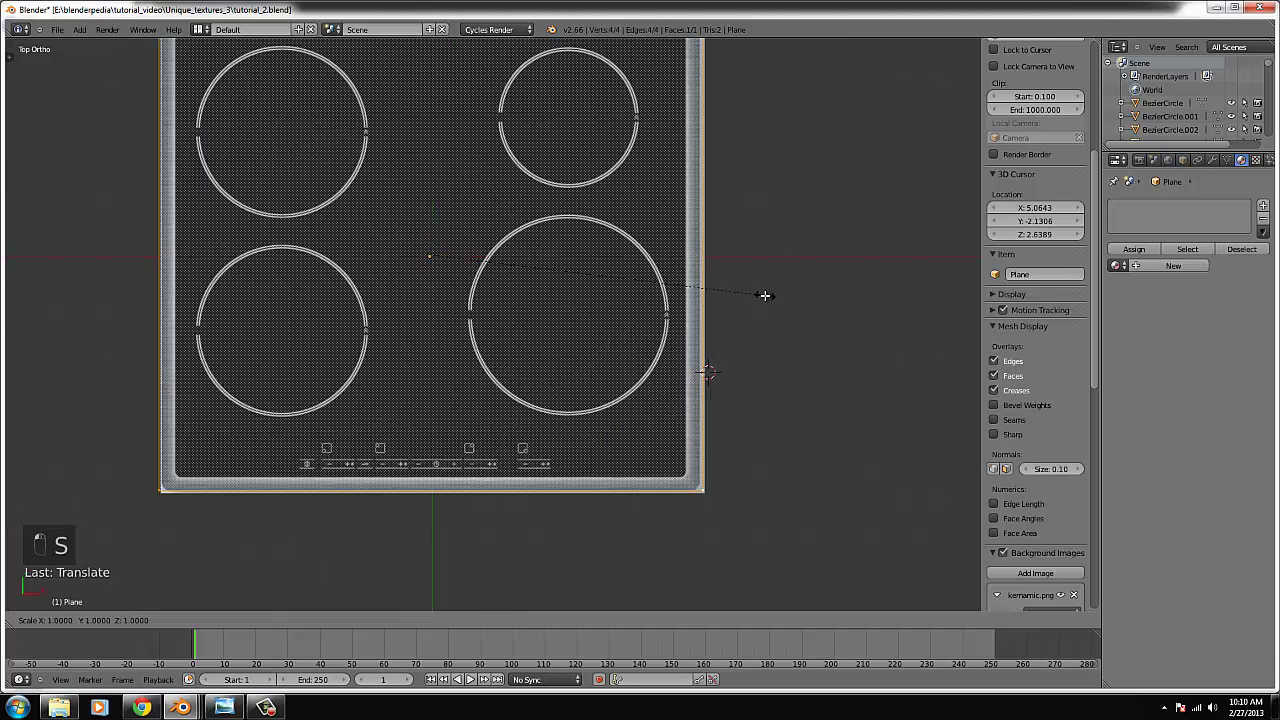
pyautogui.click(762, 295)
# - Extrude the plane's face in place and scale it slightly inward within the metal frame
pyautogui.scroll(-2, 763, 294)
pyautogui.press('e')
pyautogui.press('s')
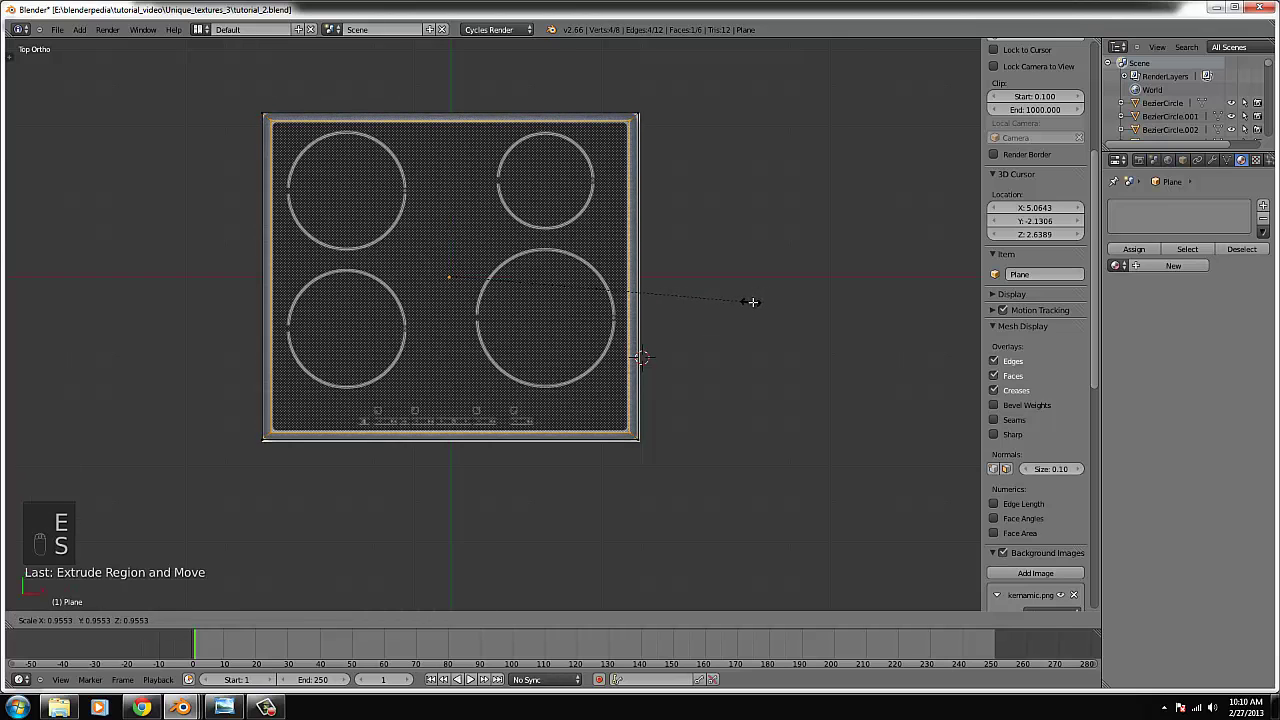
pyautogui.click(752, 300)
# - Raise the inset face slightly along Z in solid display to form a sloped outer rim
pyautogui.moveTo(752, 300)
pyautogui.mouseDown(button='middle')
pyautogui.moveTo(591, 237)
pyautogui.moveTo(390, 205)
pyautogui.moveTo(385, 189)
pyautogui.mouseUp(button='middle')
pyautogui.press('z')
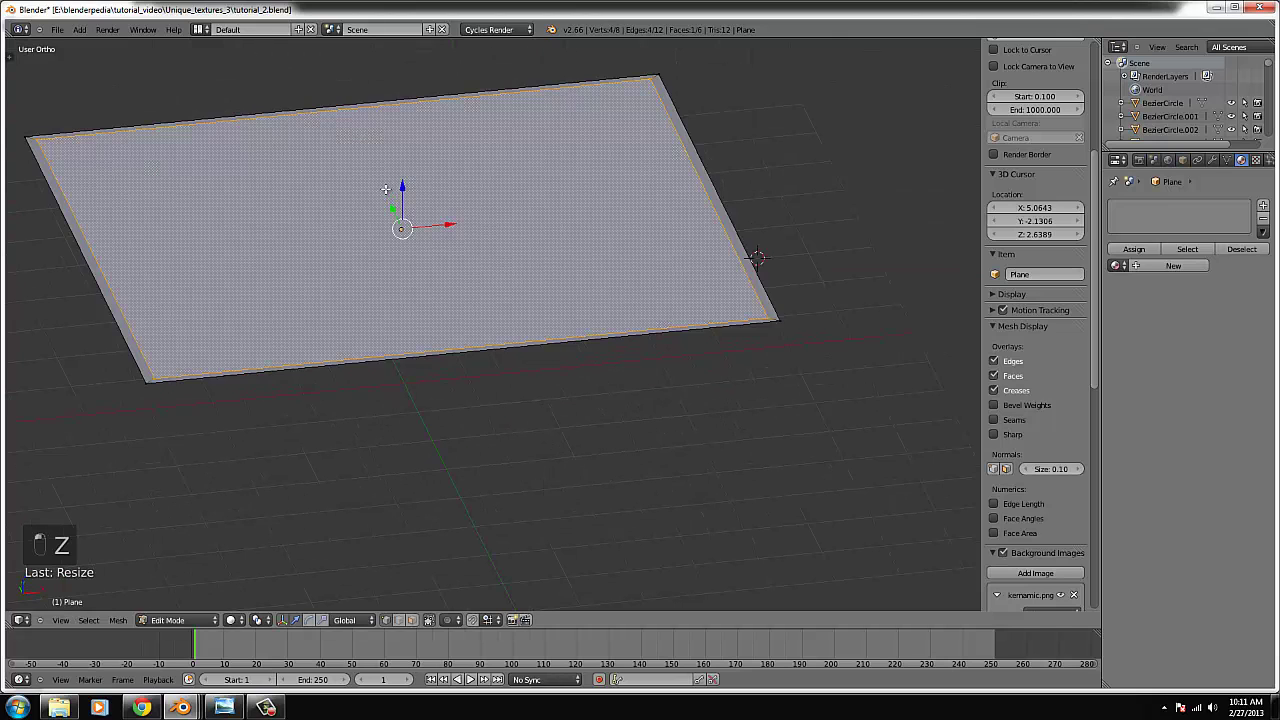
pyautogui.press('e')
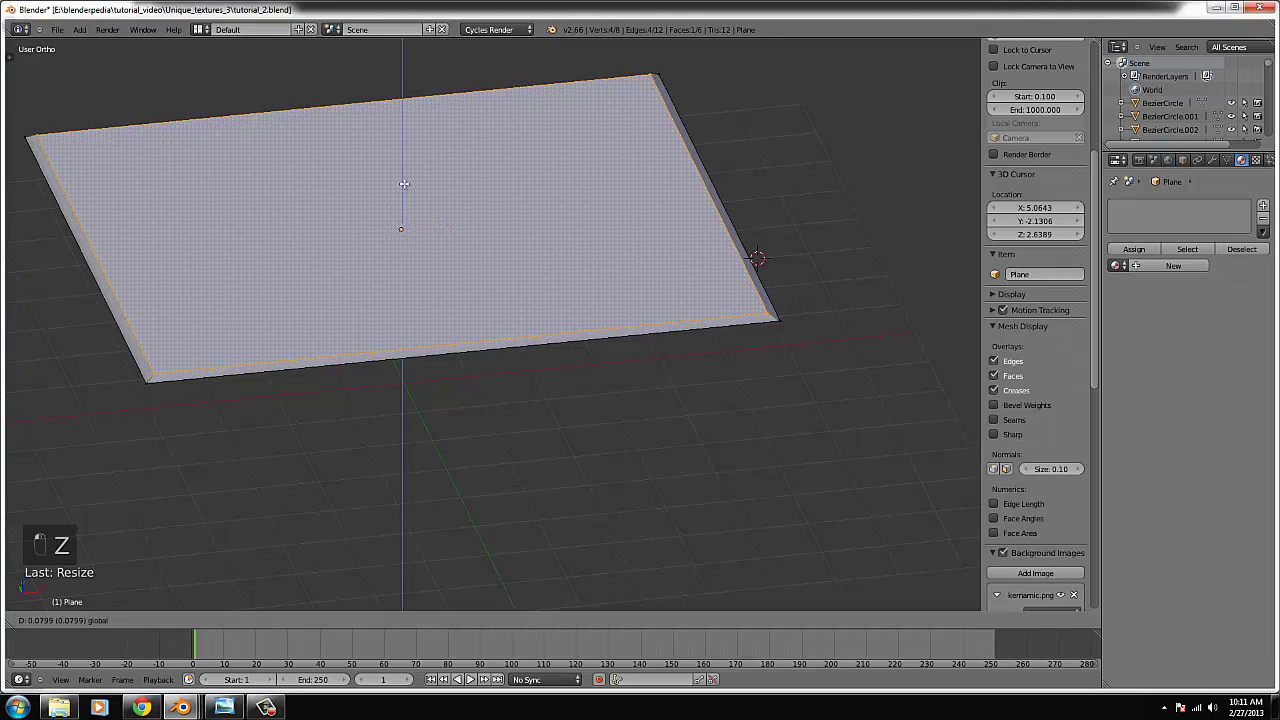
pyautogui.click(402, 200)
# - Extrude the raised face again and scale it inward to match the edge of the dark glass from the top view
pyautogui.press('KP_7')
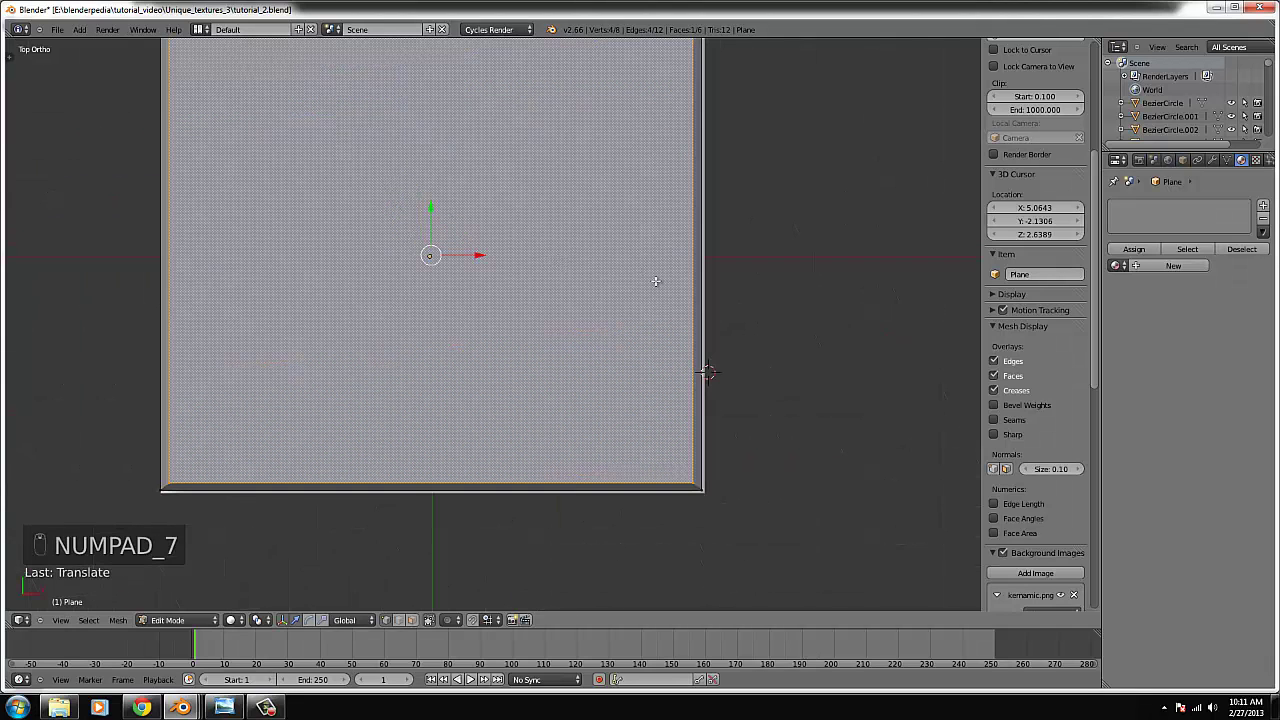
pyautogui.press('e')
pyautogui.click(651, 280)
pyautogui.press('s')
pyautogui.click(693, 319)
pyautogui.press('z')
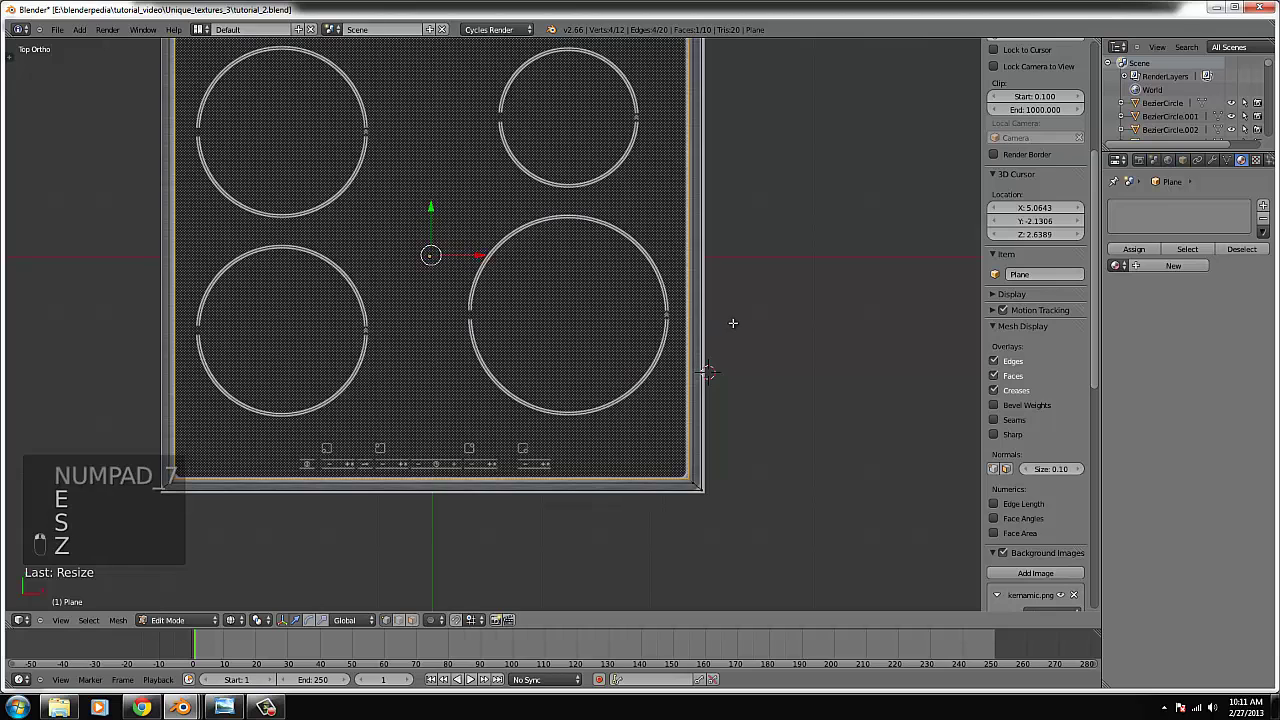
pyautogui.press('s')
pyautogui.click(730, 323)
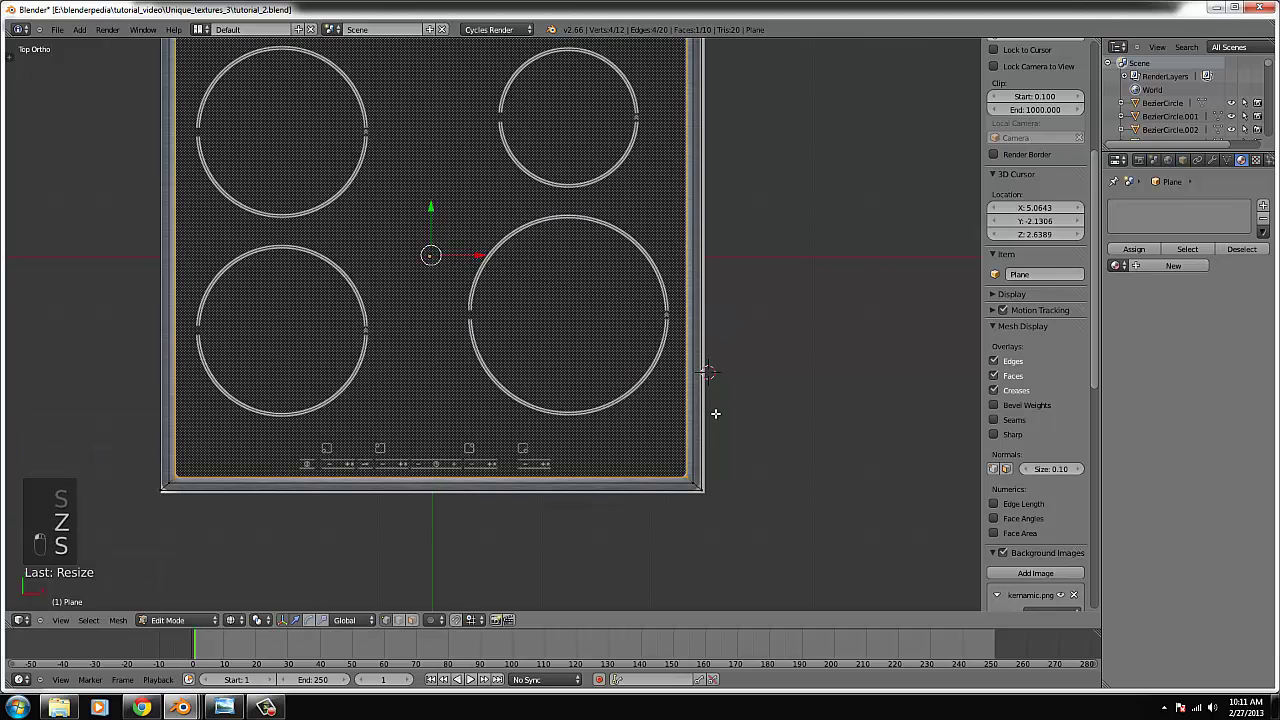
# - Lower the innermost face slightly along Z to recess the glass area, and return to Object Mode
pyautogui.press('z')
pyautogui.moveTo(711, 414)
pyautogui.mouseDown(button='middle')
pyautogui.moveTo(631, 280)
pyautogui.moveTo(494, 260)
pyautogui.moveTo(430, 212)
pyautogui.mouseUp(button='middle')
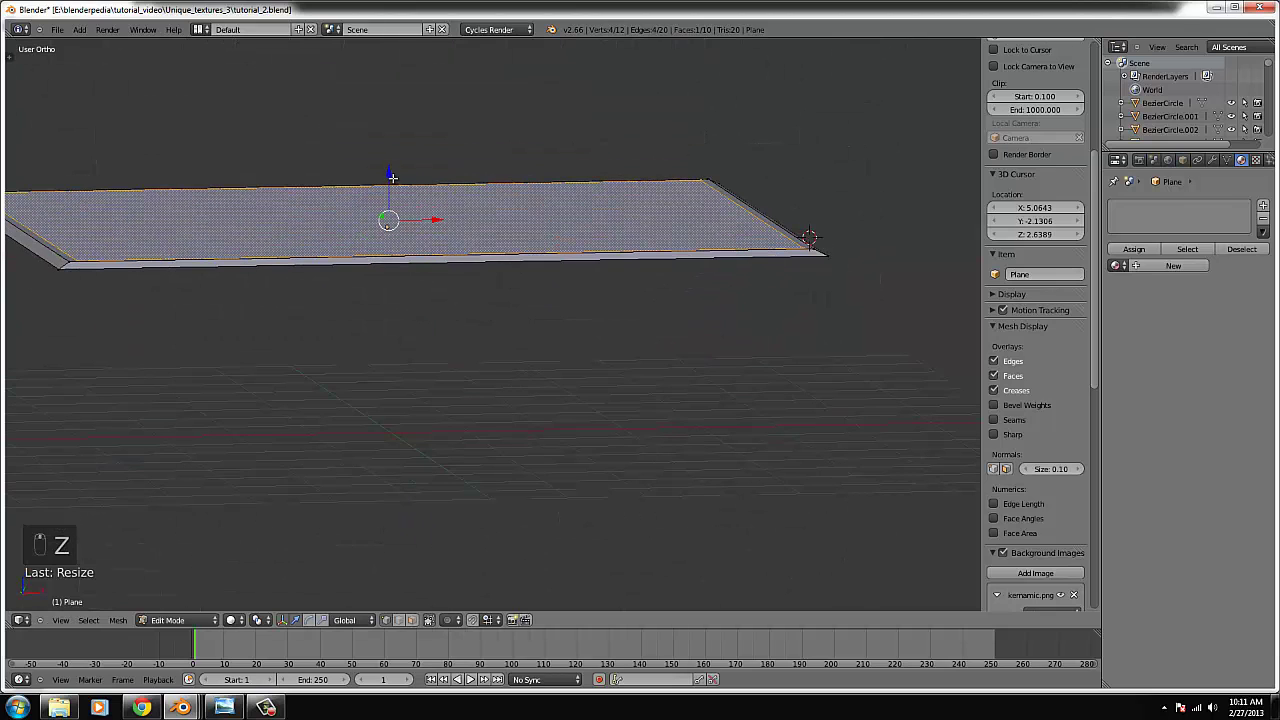
pyautogui.press('Tab')
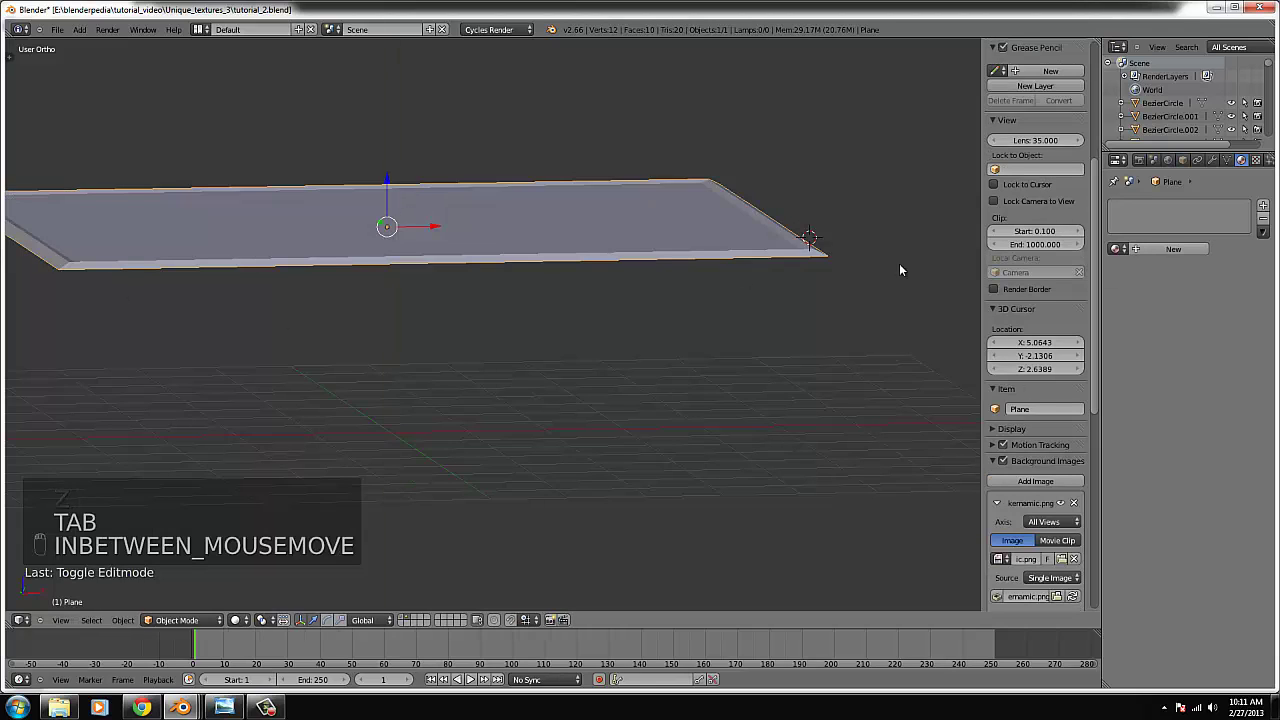
pyautogui.moveTo(710, 216); pyautogui.dragTo(691, 231, button='middle')
# - Add a Subdivision Surface modifier to the cooktop plane, shown as wireframe from the top
pyautogui.press('KP_7')
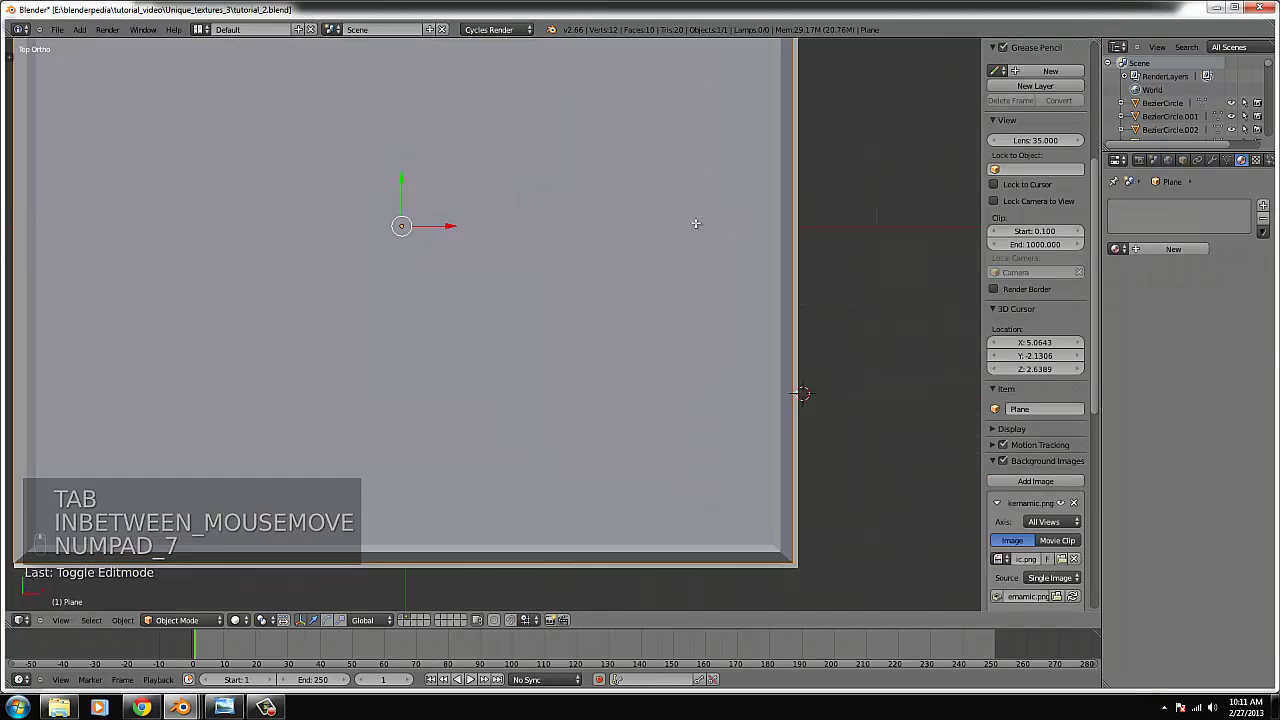
pyautogui.press('Tab')
pyautogui.press('z')
pyautogui.press('Tab')
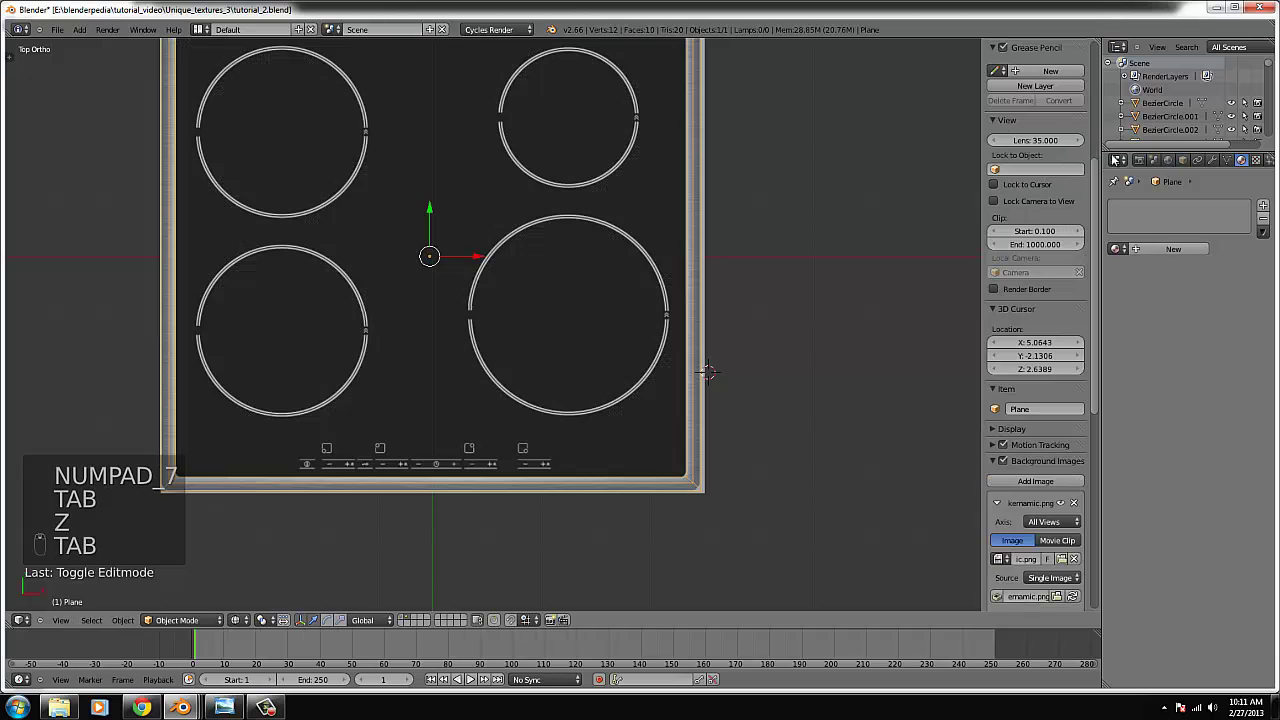
pyautogui.click(1148, 206)
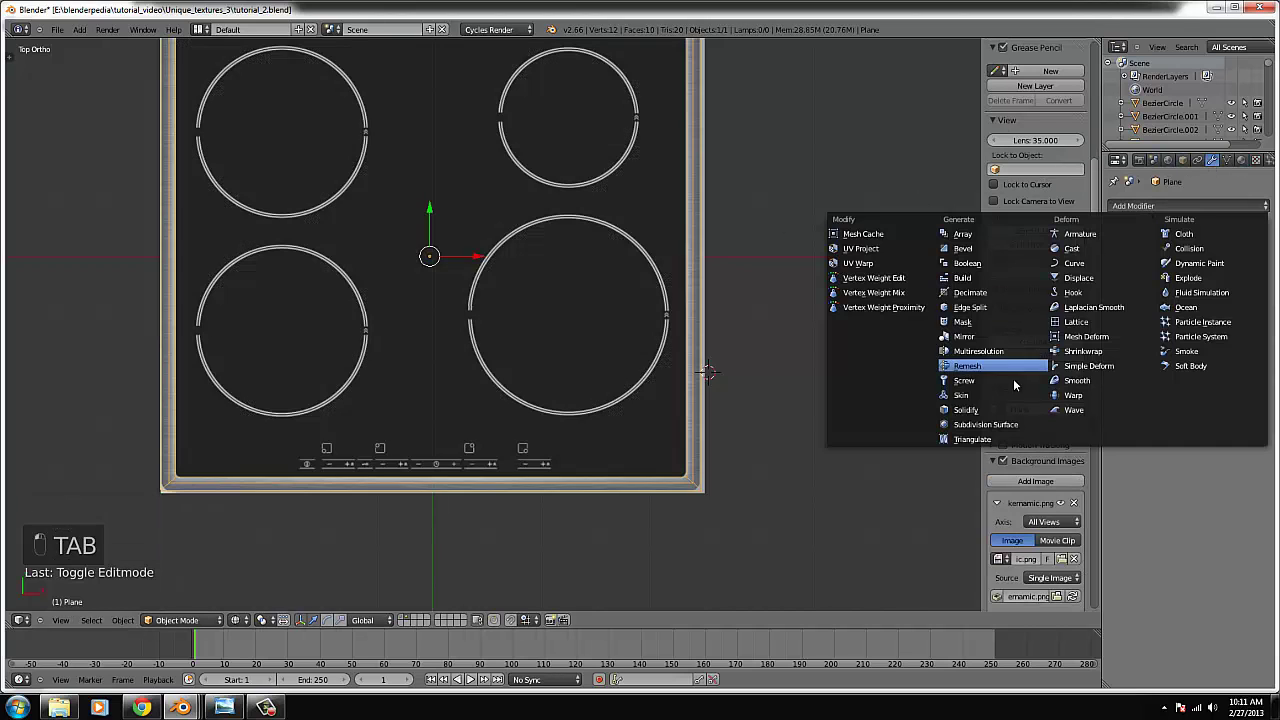
pyautogui.click(1010, 425)
# - Add an edge loop to the cooktop mesh in Edit Mode and slide it close to the right-hand frame edge
pyautogui.press('Tab')
pyautogui.hotkey('ctrl', 'r')
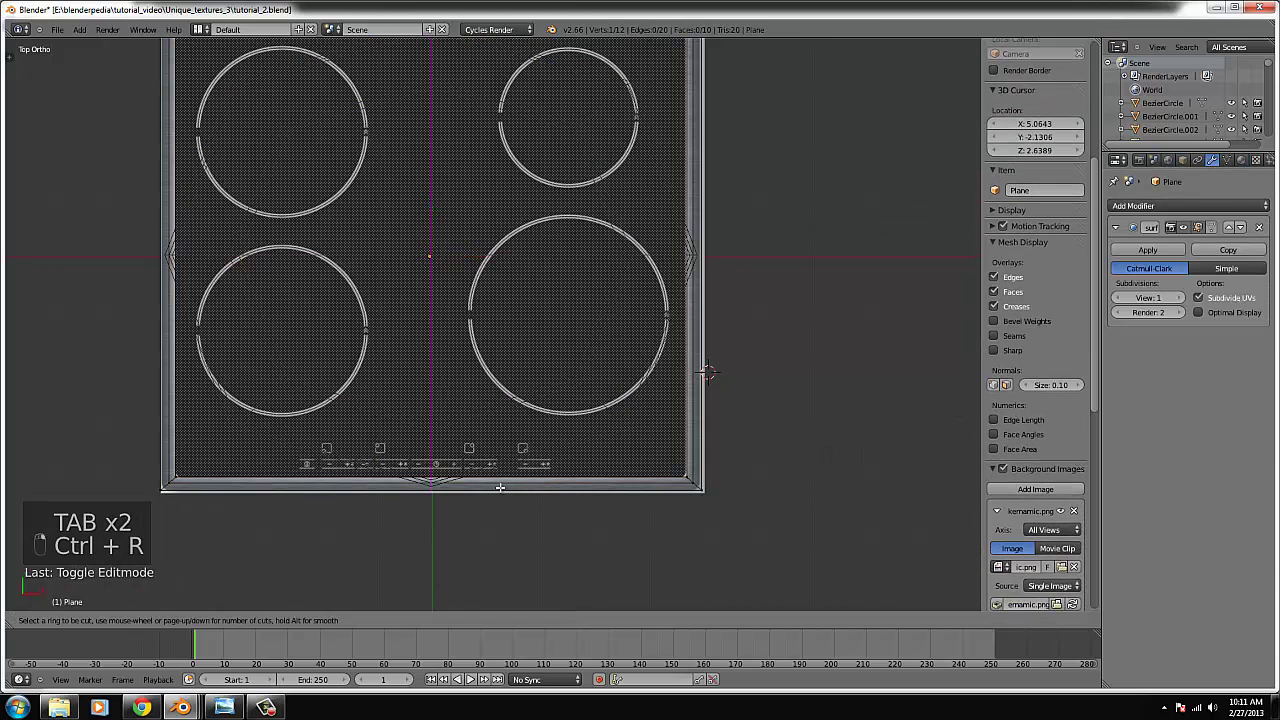
pyautogui.click(720, 486)
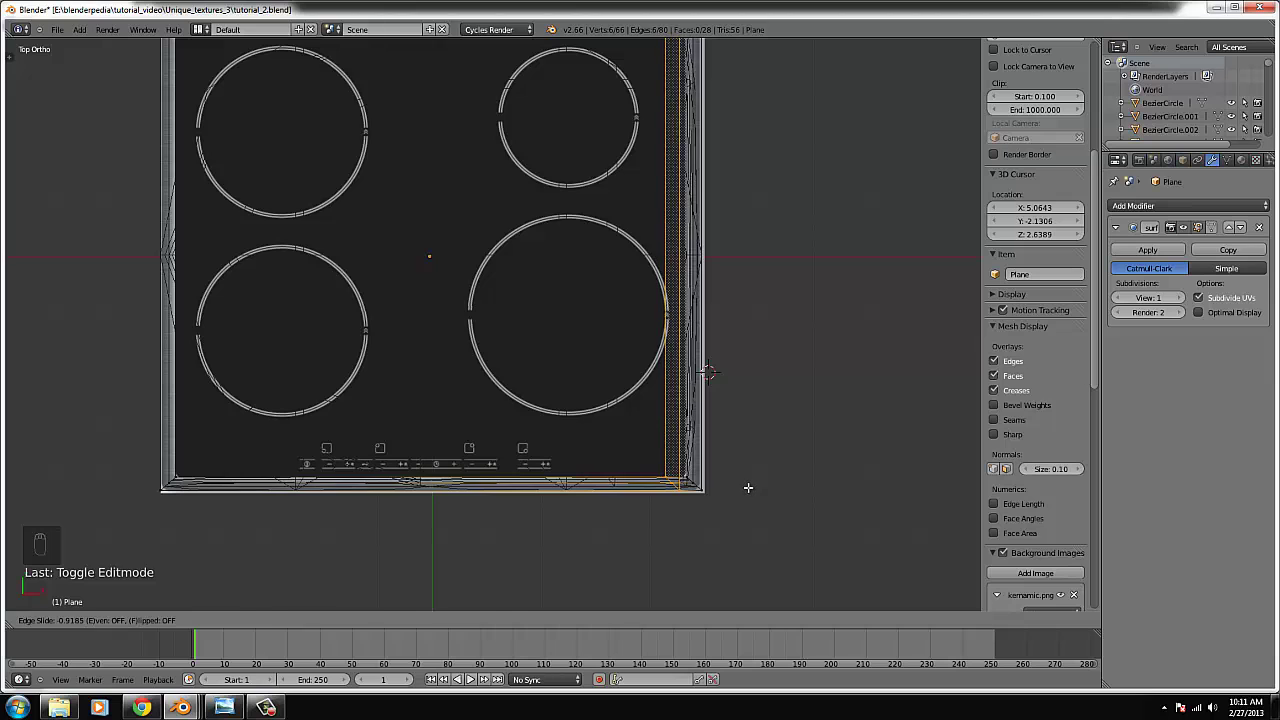
pyautogui.click(748, 487)
pyautogui.press('z')
pyautogui.press('z')
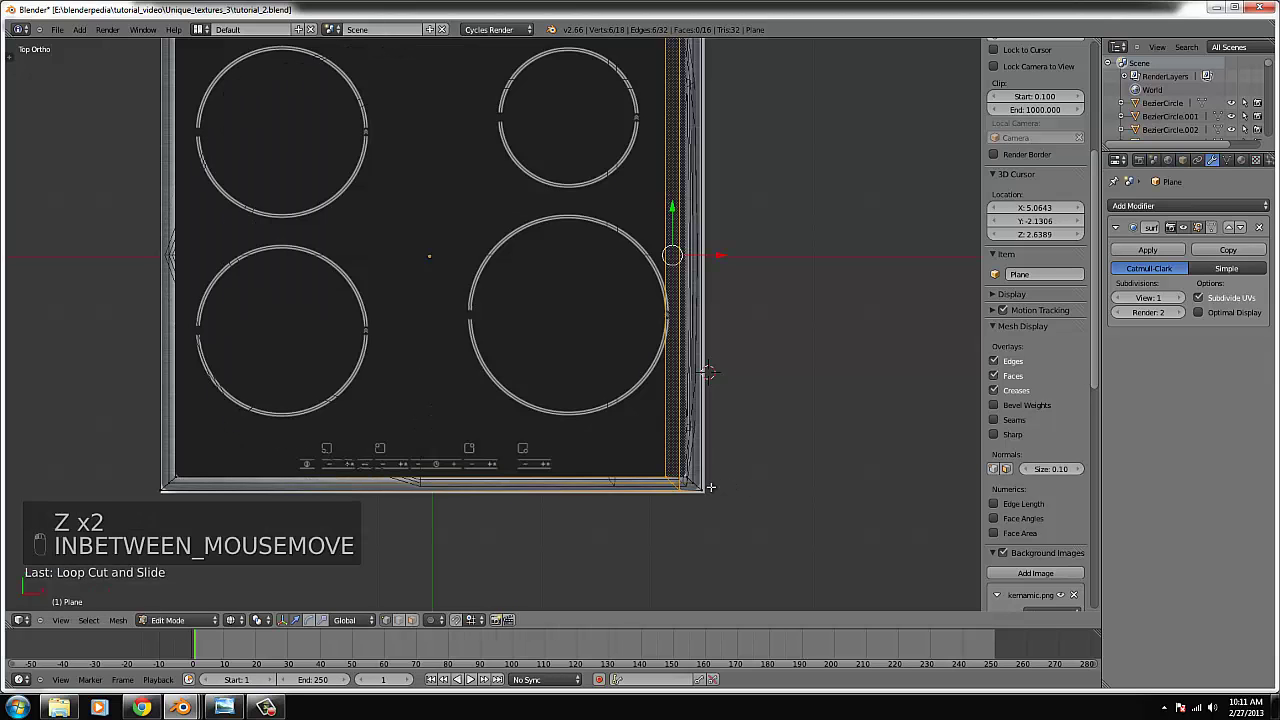
# - Add an edge loop close to the front frame edge and check the smoothed shape in solid display
pyautogui.hotkey('ctrl', 'r')
pyautogui.click(729, 305)
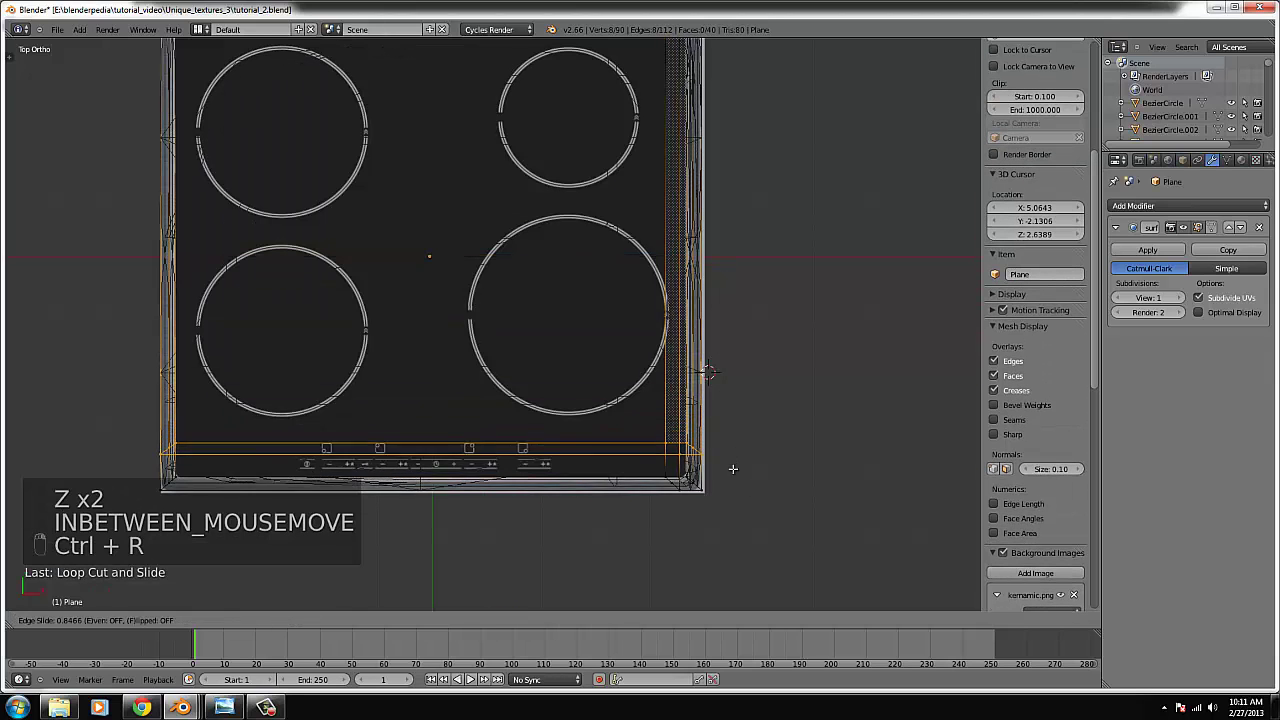
pyautogui.click(735, 482)
pyautogui.press('Tab')
pyautogui.press('z')
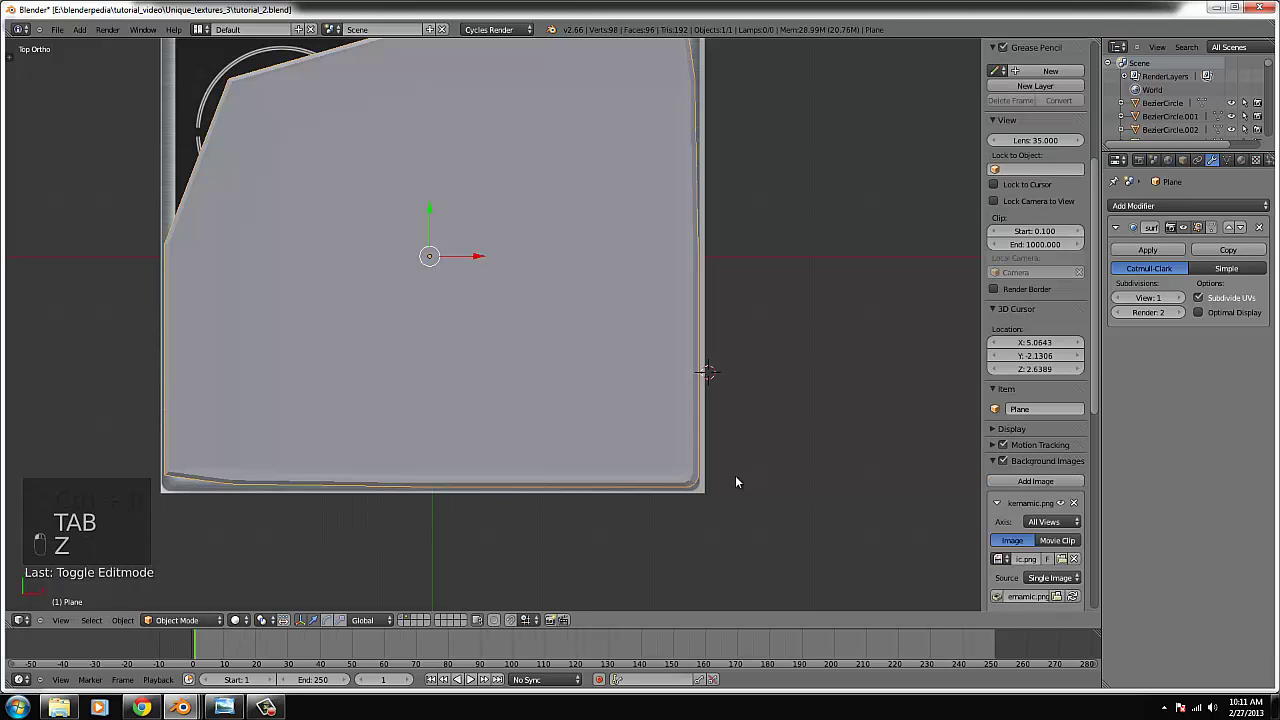
pyautogui.press('Tab')
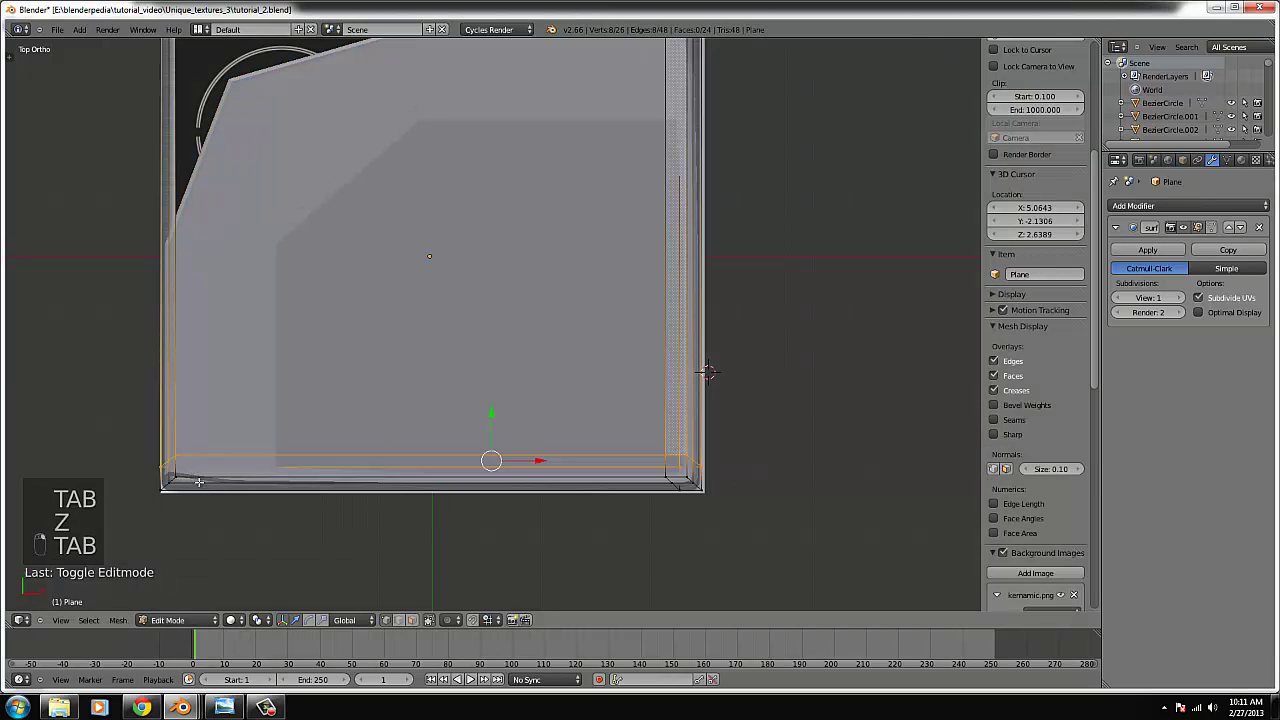
# - Add an edge loop and slide it close to the cooktop's left-hand frame edge
pyautogui.hotkey('ctrl', 'r')
pyautogui.click(326, 490)
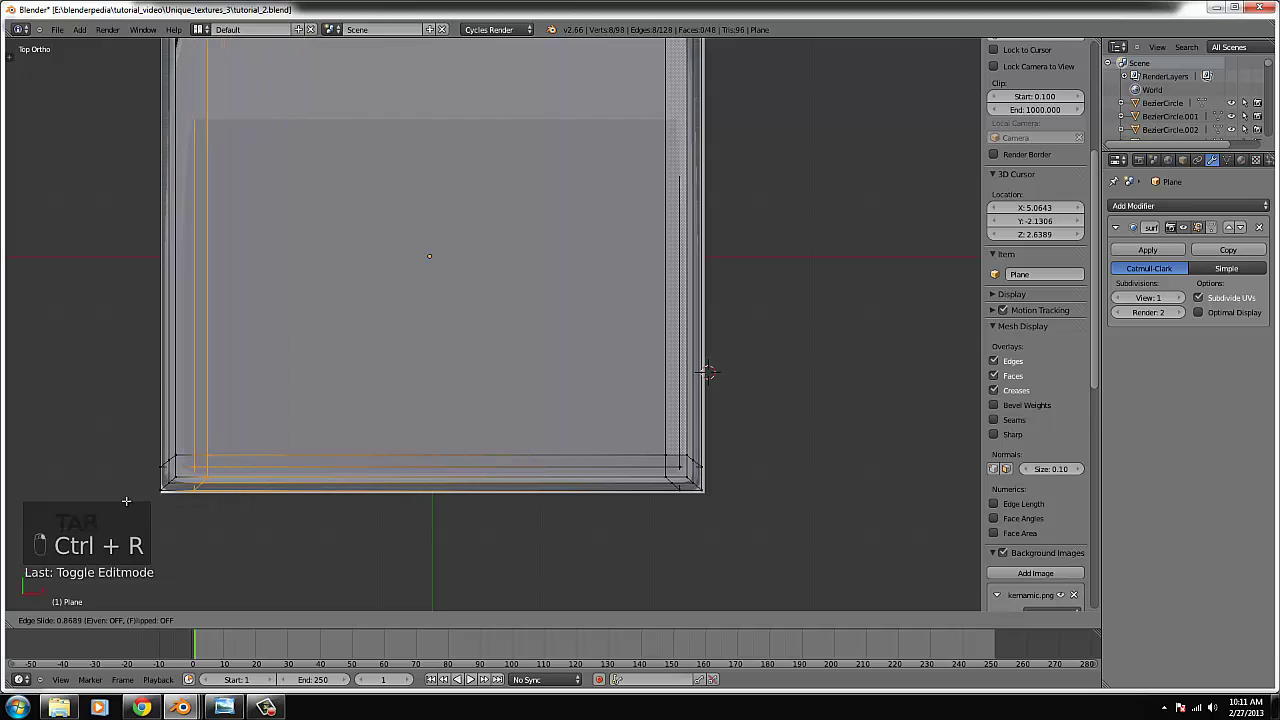
pyautogui.click(117, 501)
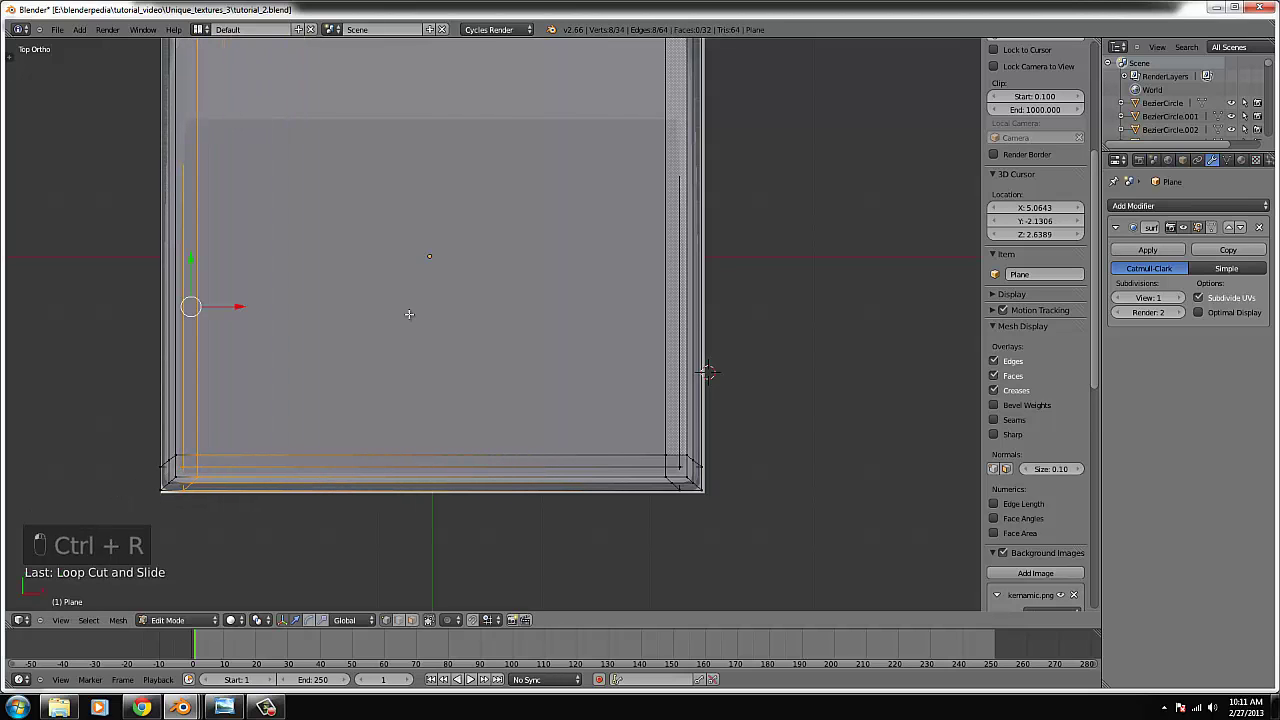
# - Add an edge loop close to the rear frame edge to tighten its corners, and return to Object Mode
pyautogui.scroll(-3, 191, 306)
pyautogui.rightClick(591, 152)
pyautogui.press('ctrl+KP_Decimal')
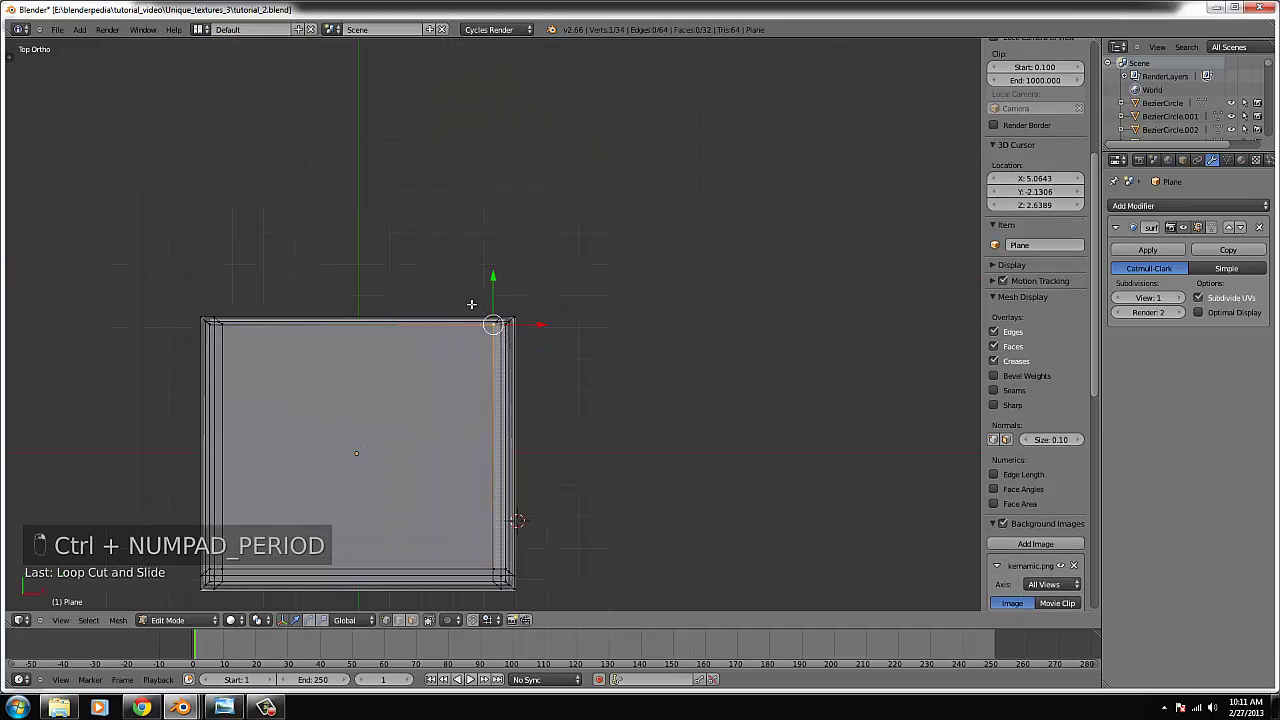
pyautogui.hotkey('ctrl', 'r')
pyautogui.click(530, 450)
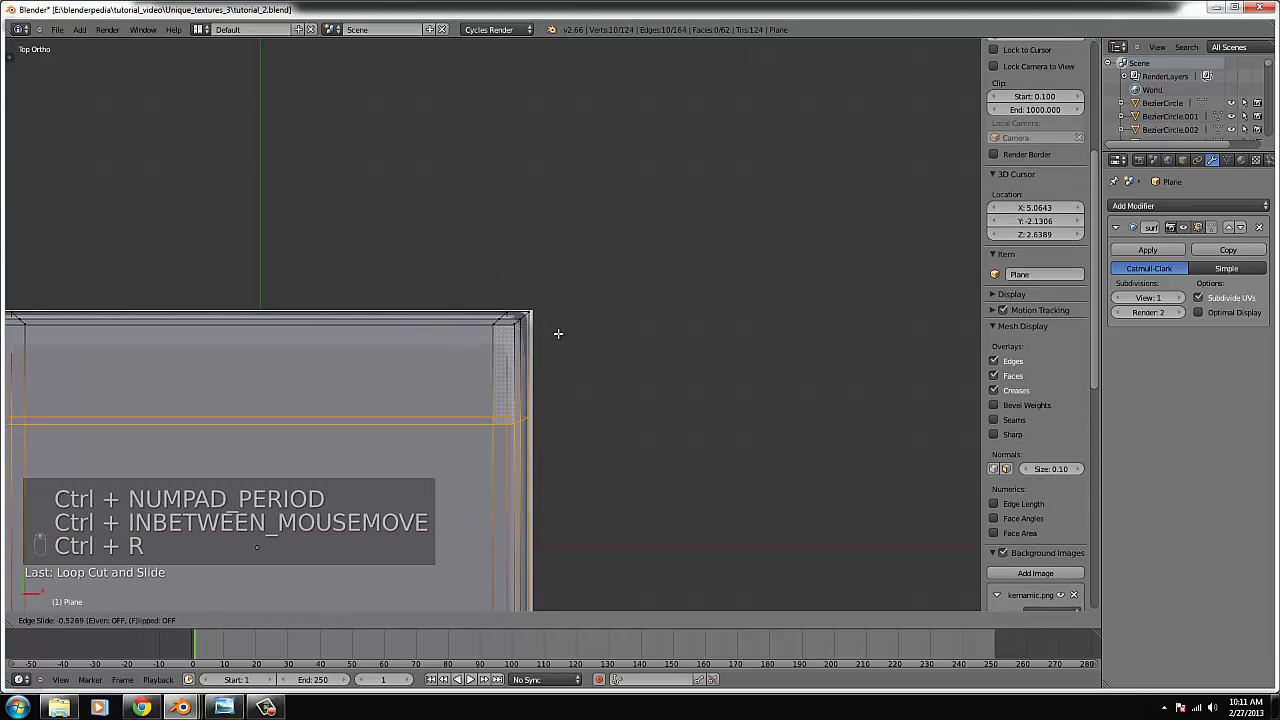
pyautogui.click(568, 285)
pyautogui.press('Tab')
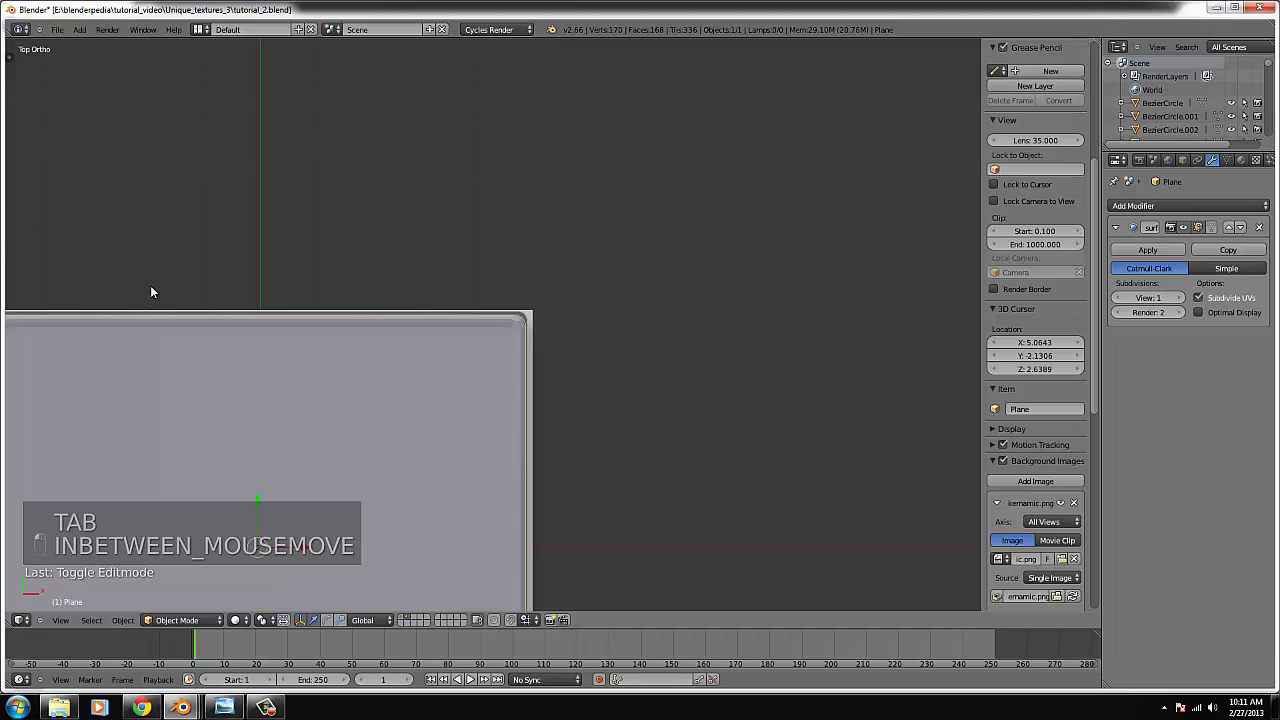
# - Apply smooth shading to the cooktop and inspect its rounded frame and mesh from an angle
pyautogui.press('t')
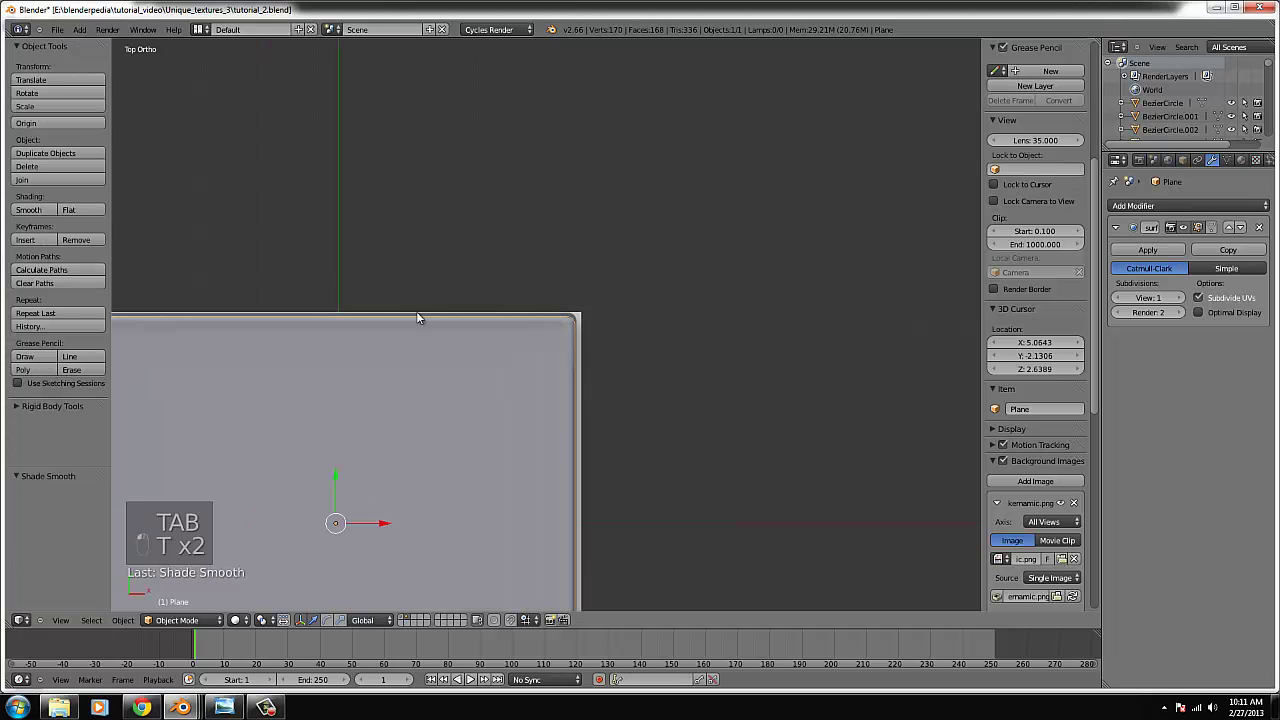
pyautogui.moveTo(418, 318); pyautogui.dragTo(565, 386, button='middle')
pyautogui.press('Tab')
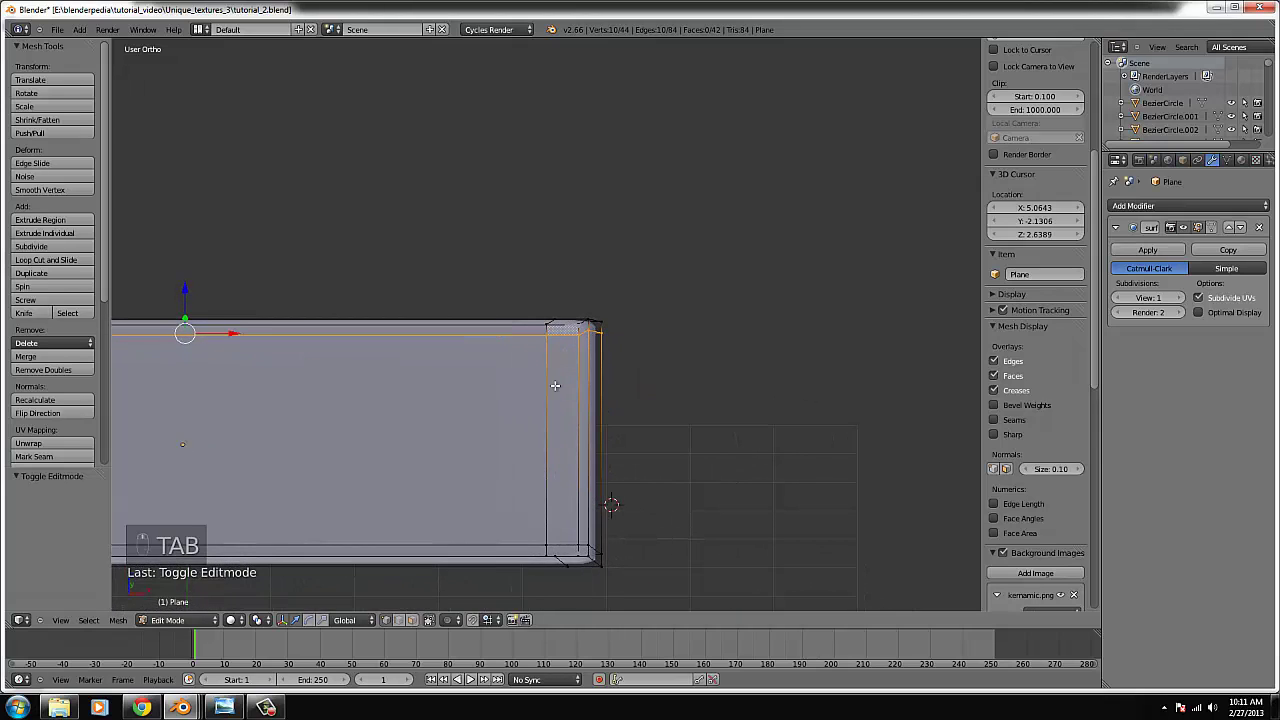
# - Apply the Subdivision Surface modifier to the cooktop in Object Mode, seen from the top
pyautogui.press('KP_7')
pyautogui.press('Tab')
pyautogui.press('Tab')
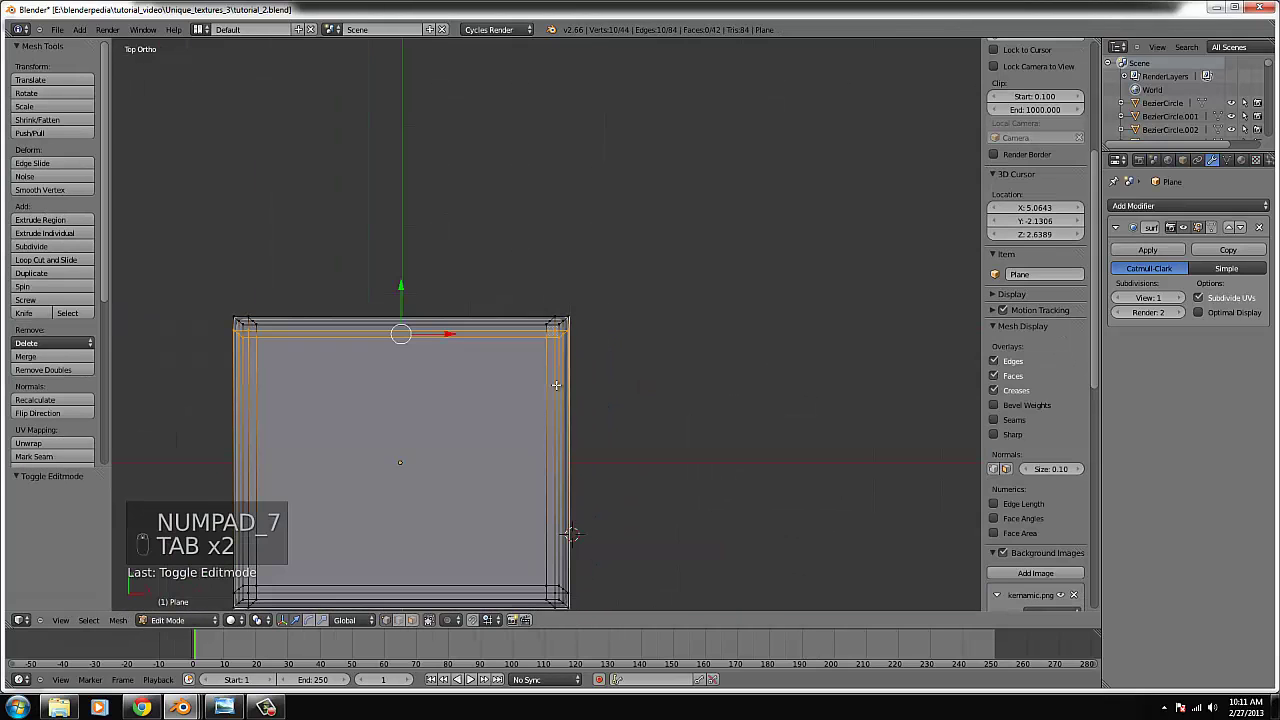
pyautogui.press('Tab')
pyautogui.click(1140, 249)
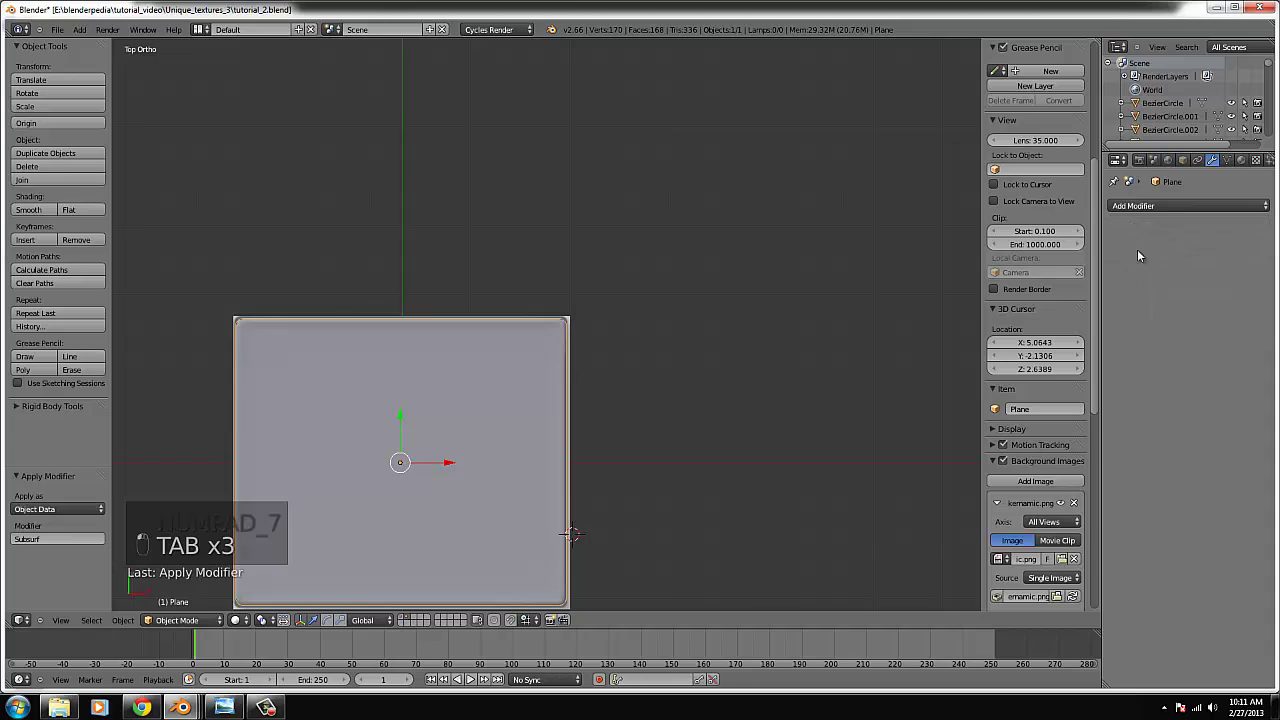
# - Select the whole linked cooktop mesh in Edit Mode and unwrap it with Project From View from the top
pyautogui.press('Tab')
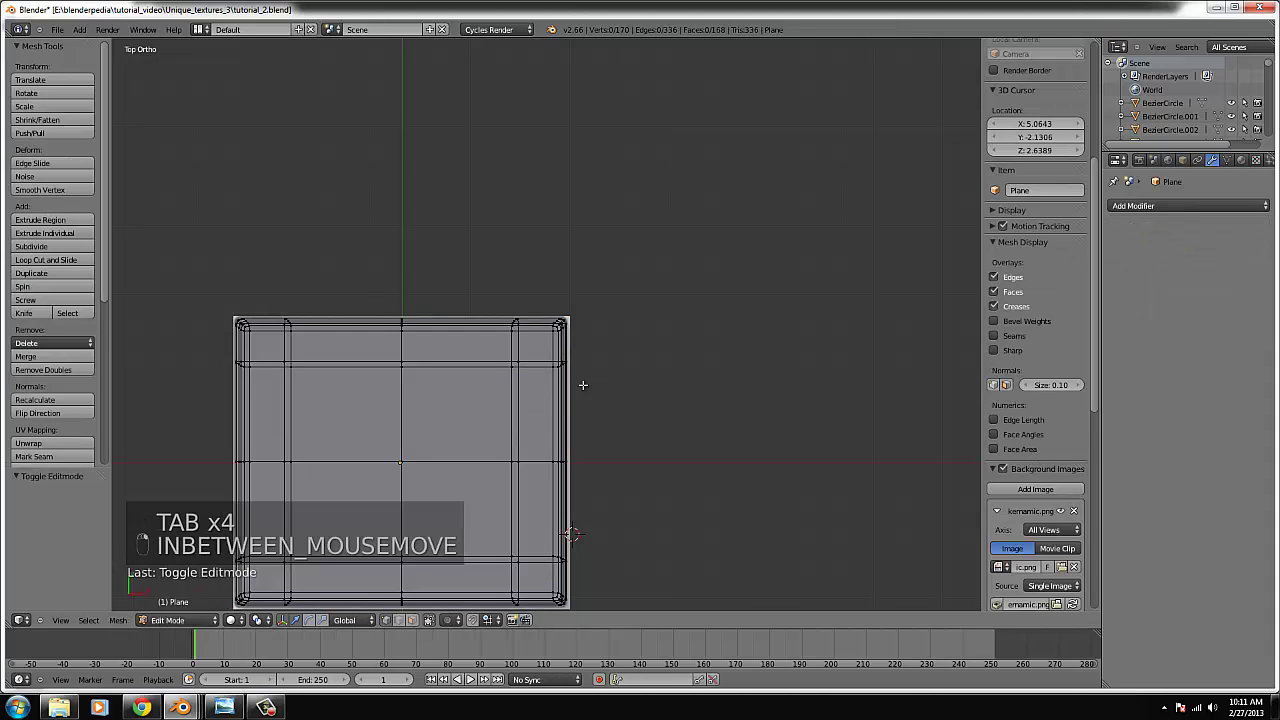
pyautogui.hotkey('ctrl', 'l')
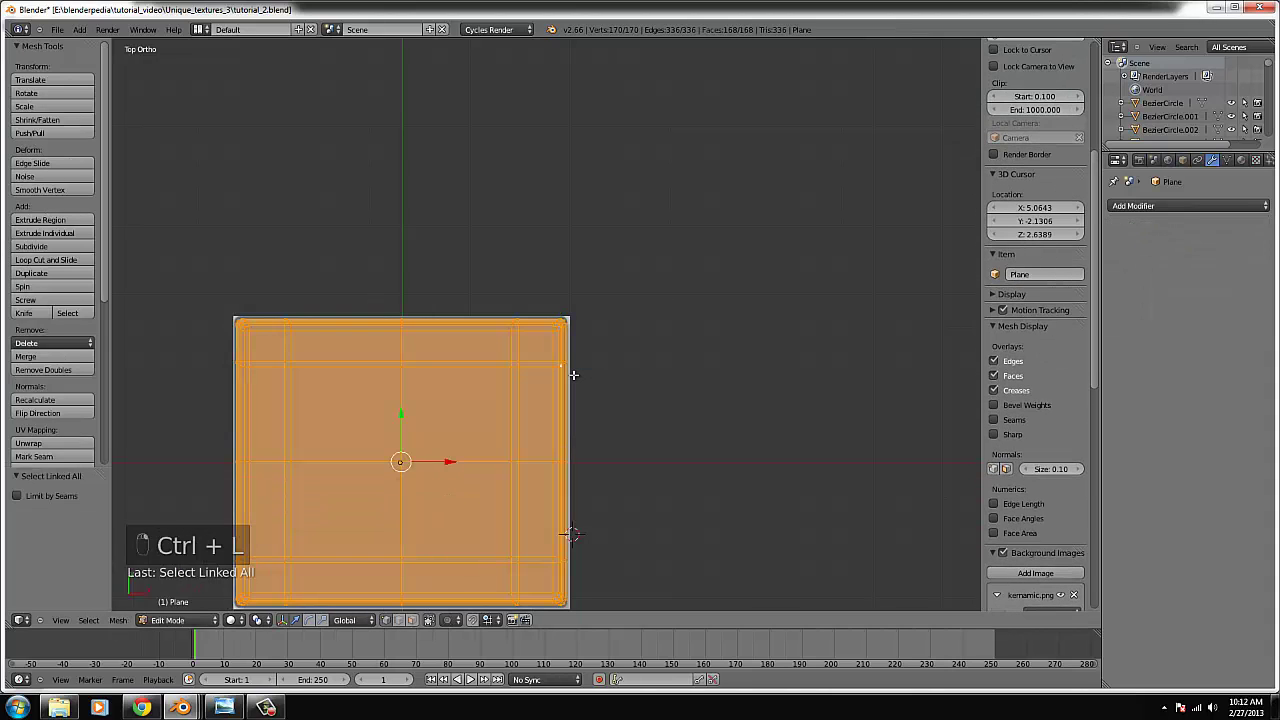
pyautogui.press('u')
pyautogui.click(540, 477)
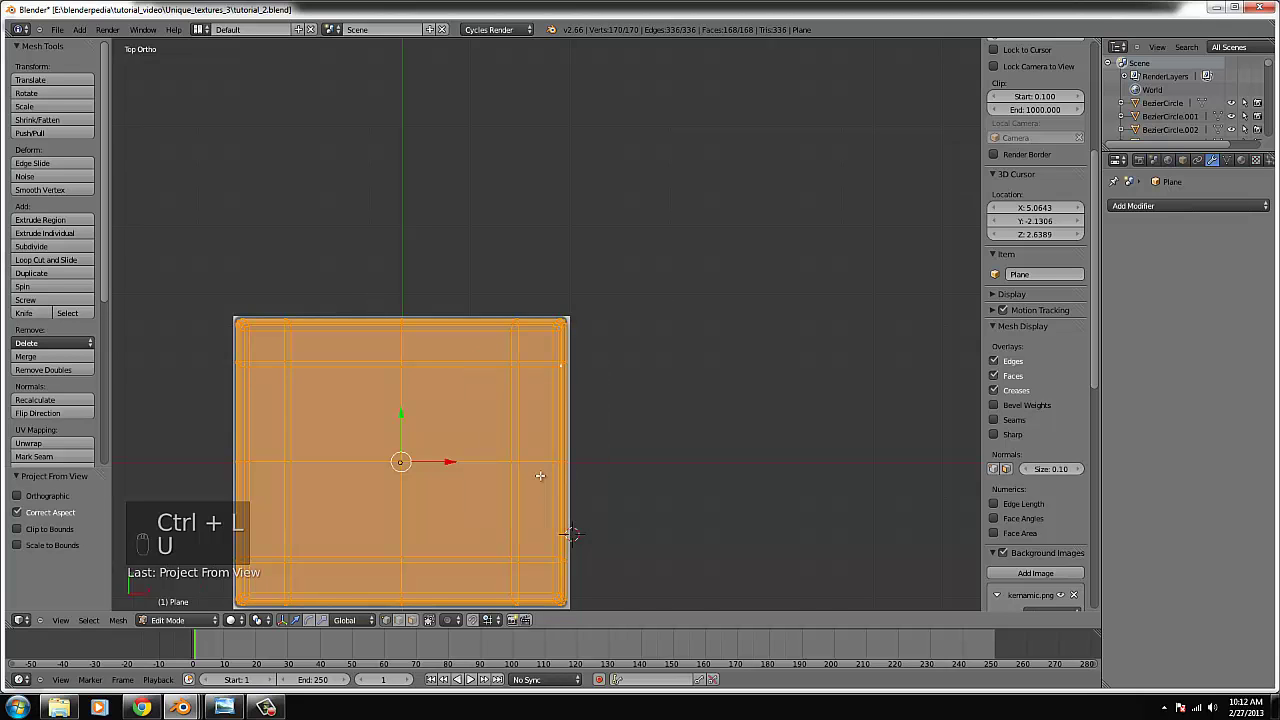
# - Switch the 3D view to the UV/Image Editor and show kernamic.png behind the UV layout
pyautogui.click(20, 620)
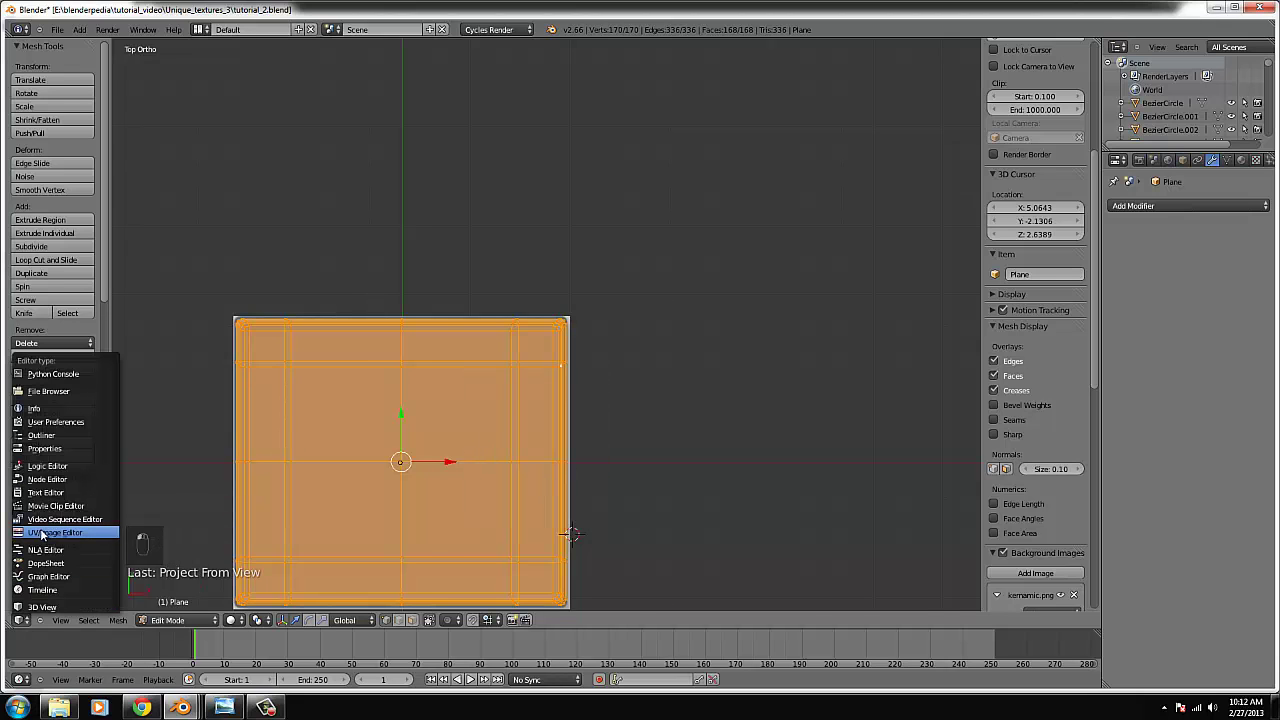
pyautogui.click(55, 532)
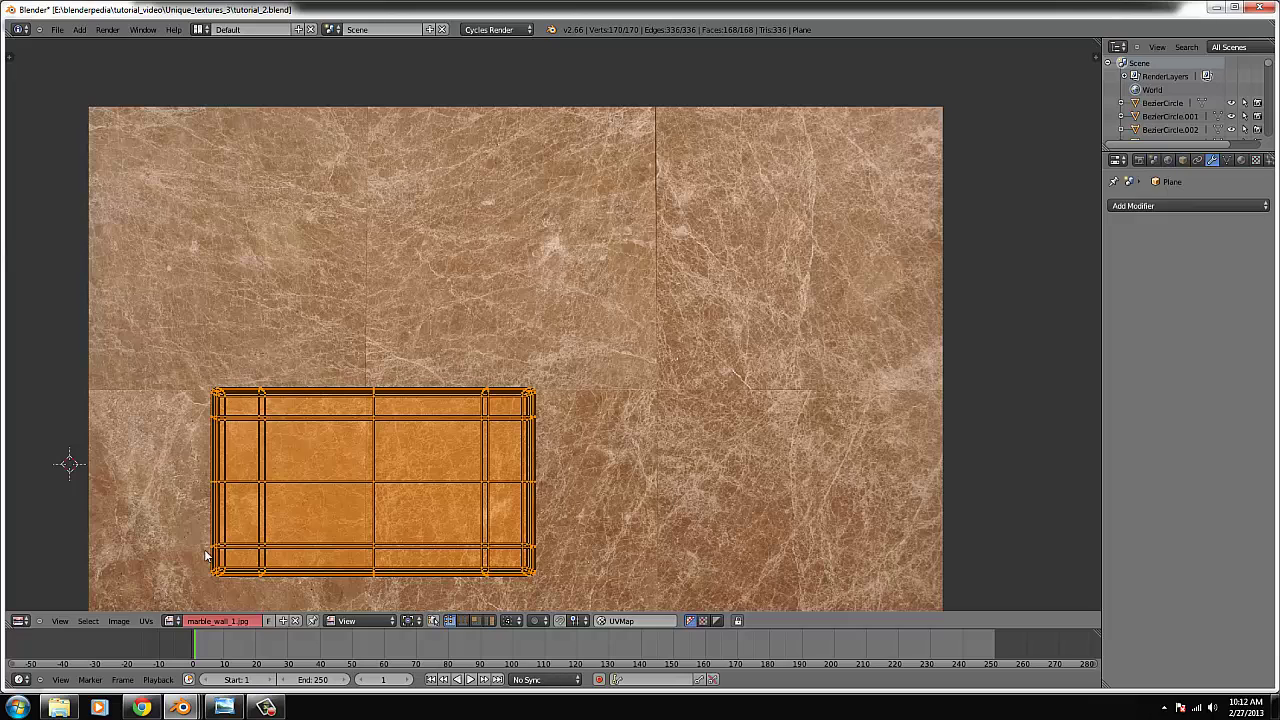
pyautogui.click(170, 621)
pyautogui.write('ker')
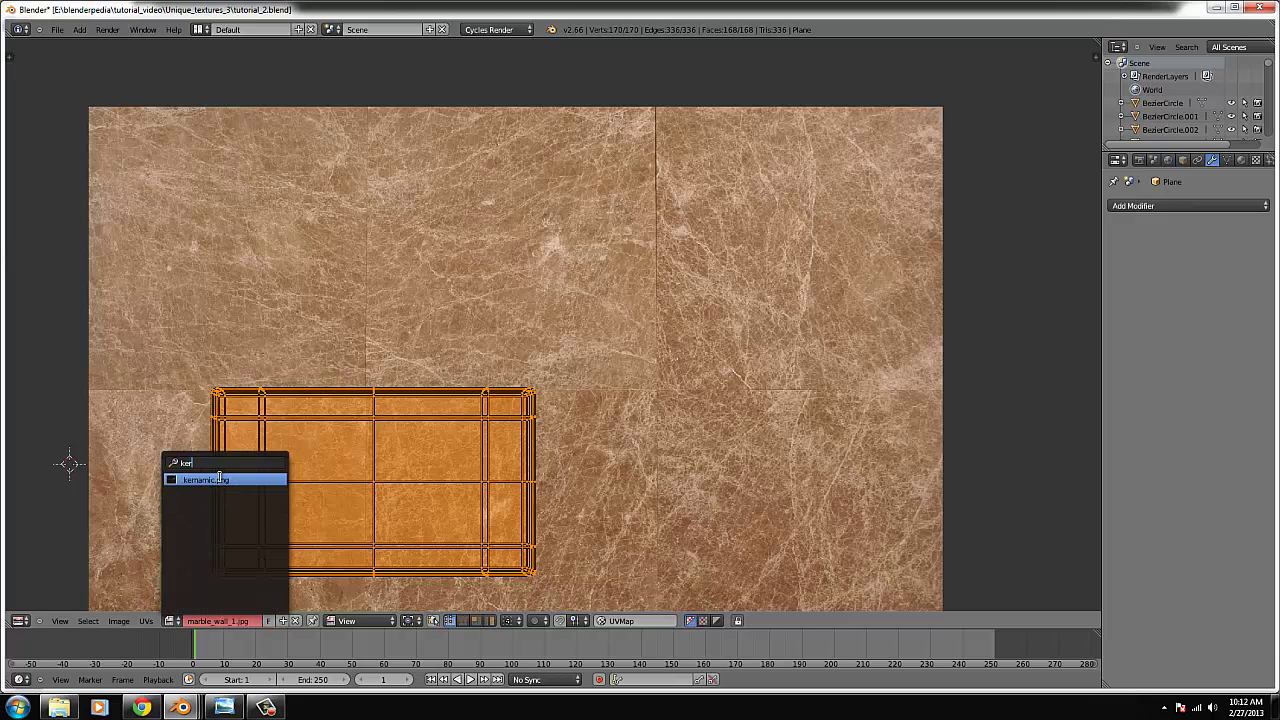
pyautogui.click(219, 479)
# - Create a new material for the cooktop and give its Diffuse BSDF color an Image Texture using kernamic.png
pyautogui.click(1240, 161)
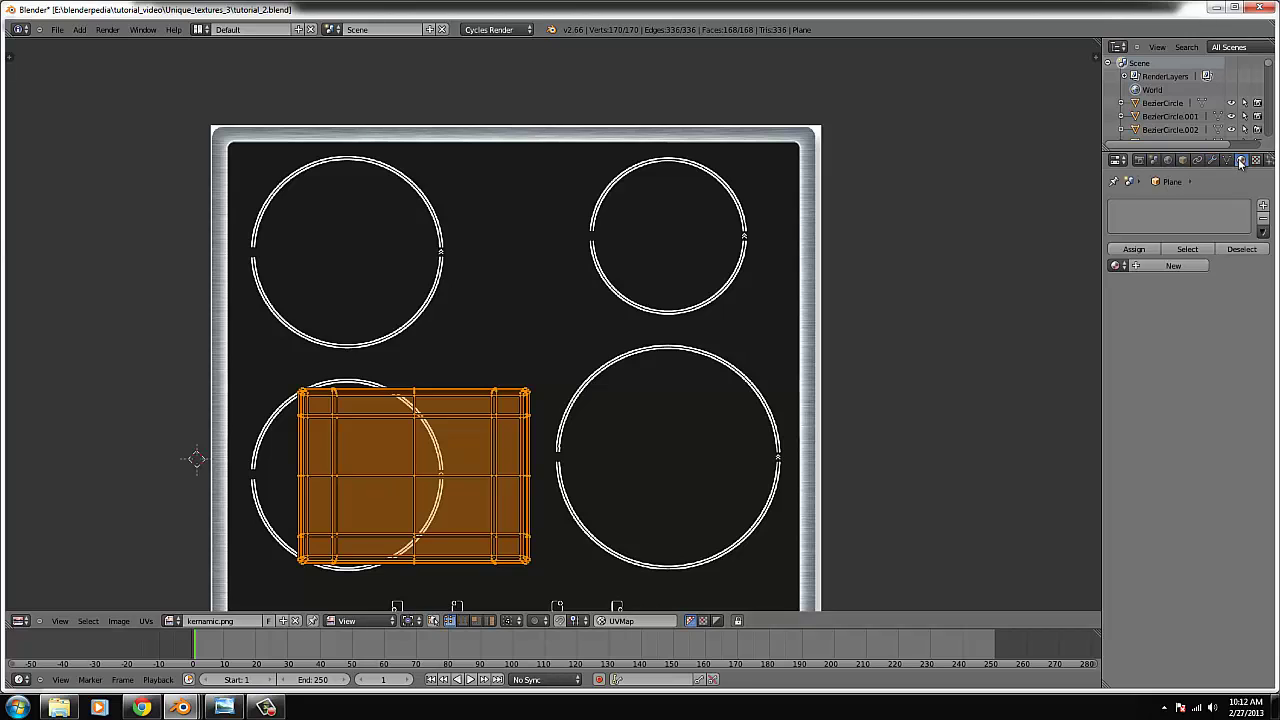
pyautogui.click(1160, 266)
pyautogui.click(1262, 361)
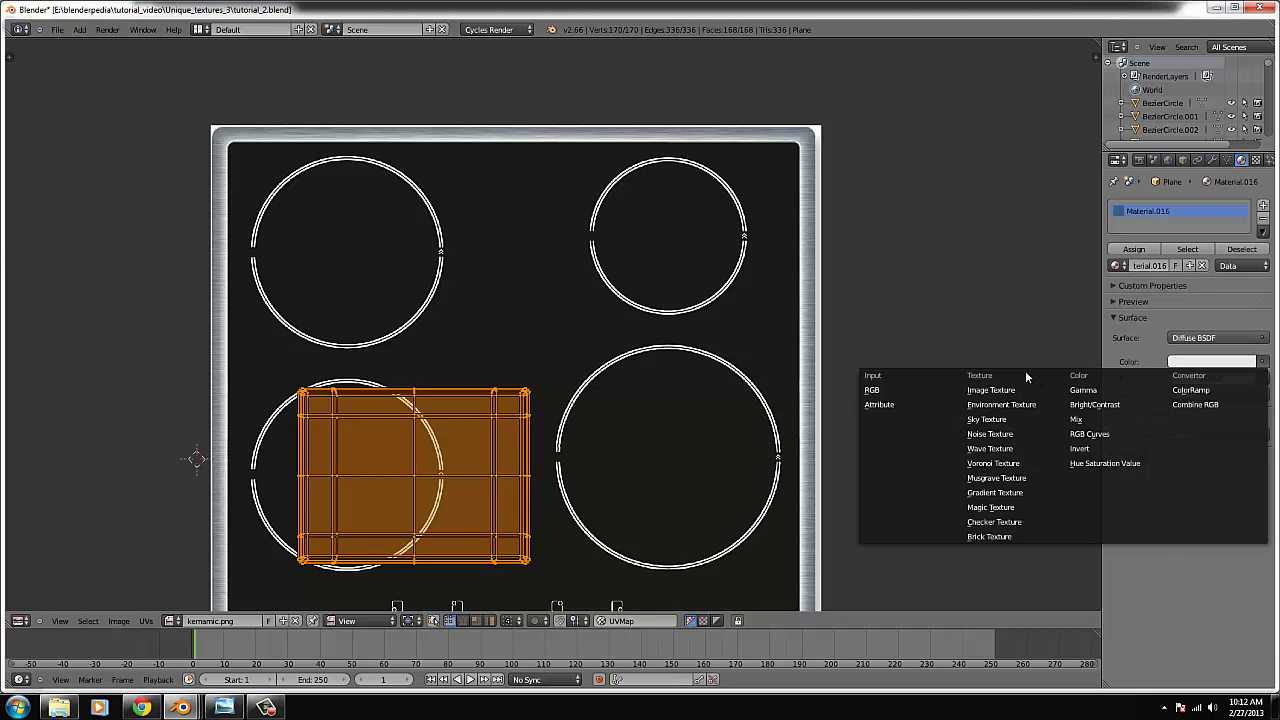
pyautogui.click(1010, 389)
pyautogui.click(1222, 497)
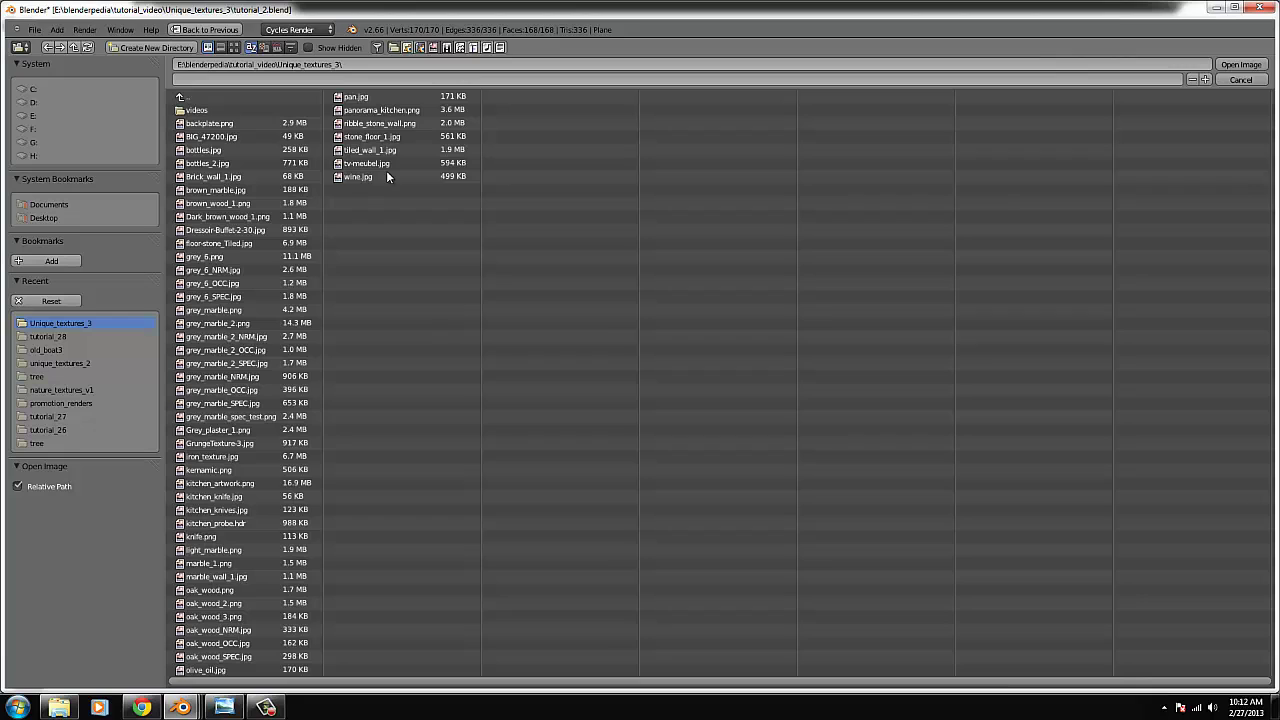
pyautogui.click(207, 472)
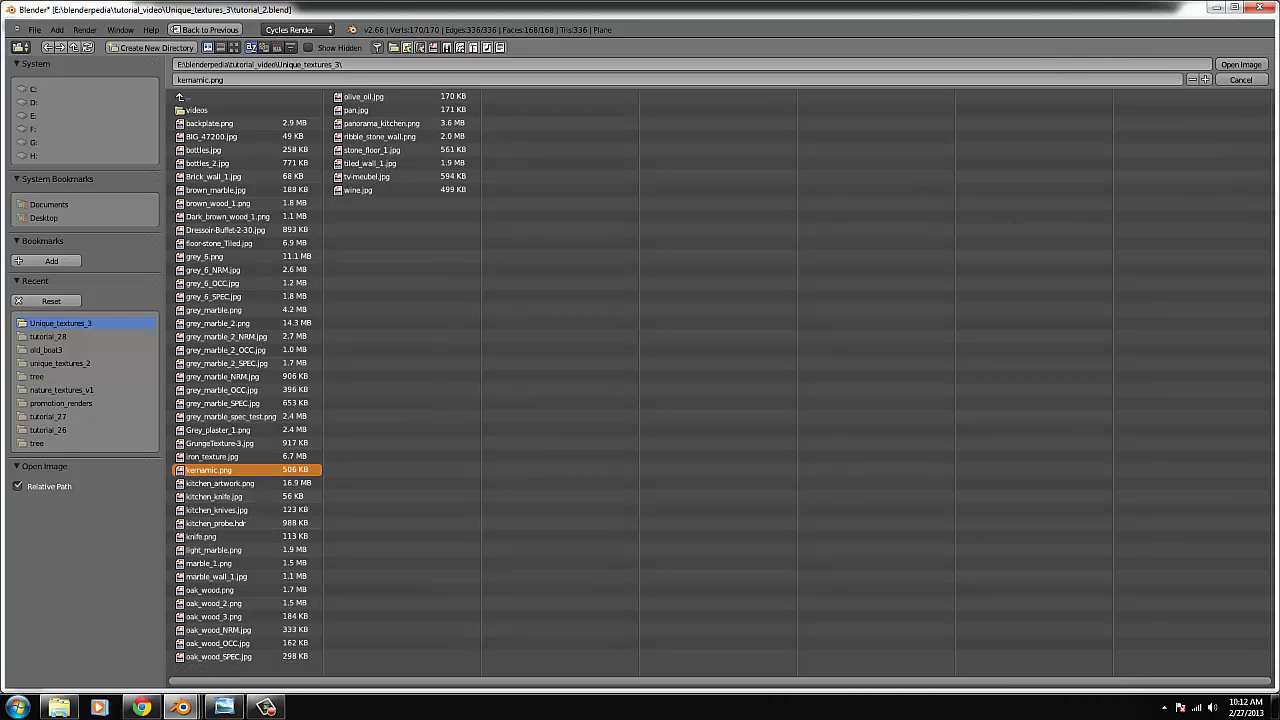
pyautogui.click(1242, 65)
# - Enlarge the UV layout and move it over the cooktop image to roughly cover its width
pyautogui.scroll(-2, 546, 376)
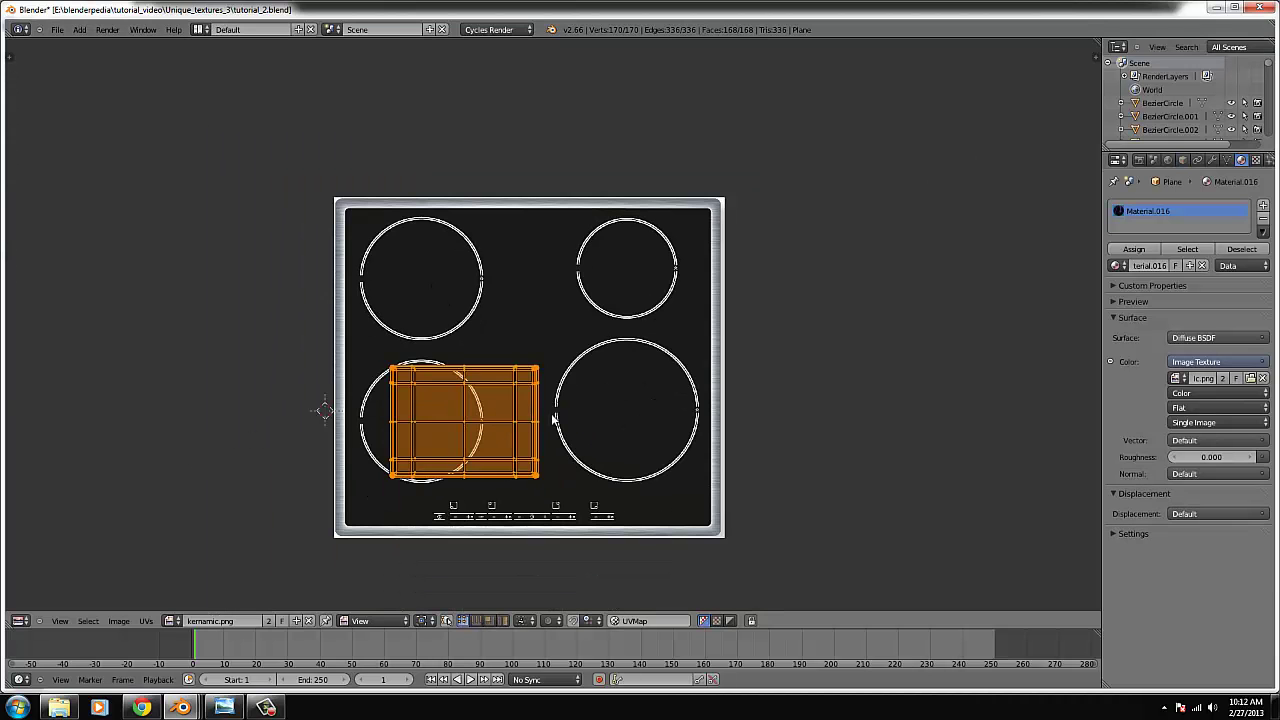
pyautogui.press('s')
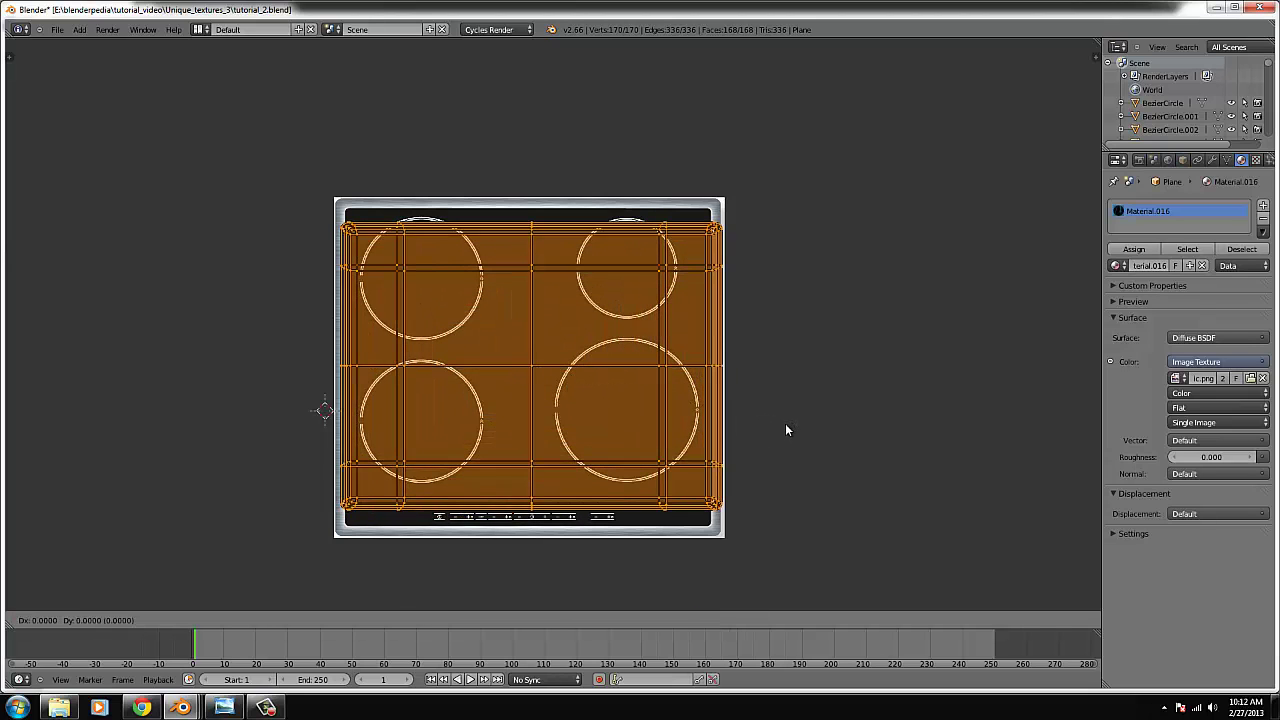
pyautogui.click(783, 422)
# - Stretch the UV layout along Y to approximately match the height of the cooktop image
pyautogui.scroll(2, 810, 383)
pyautogui.press('s')
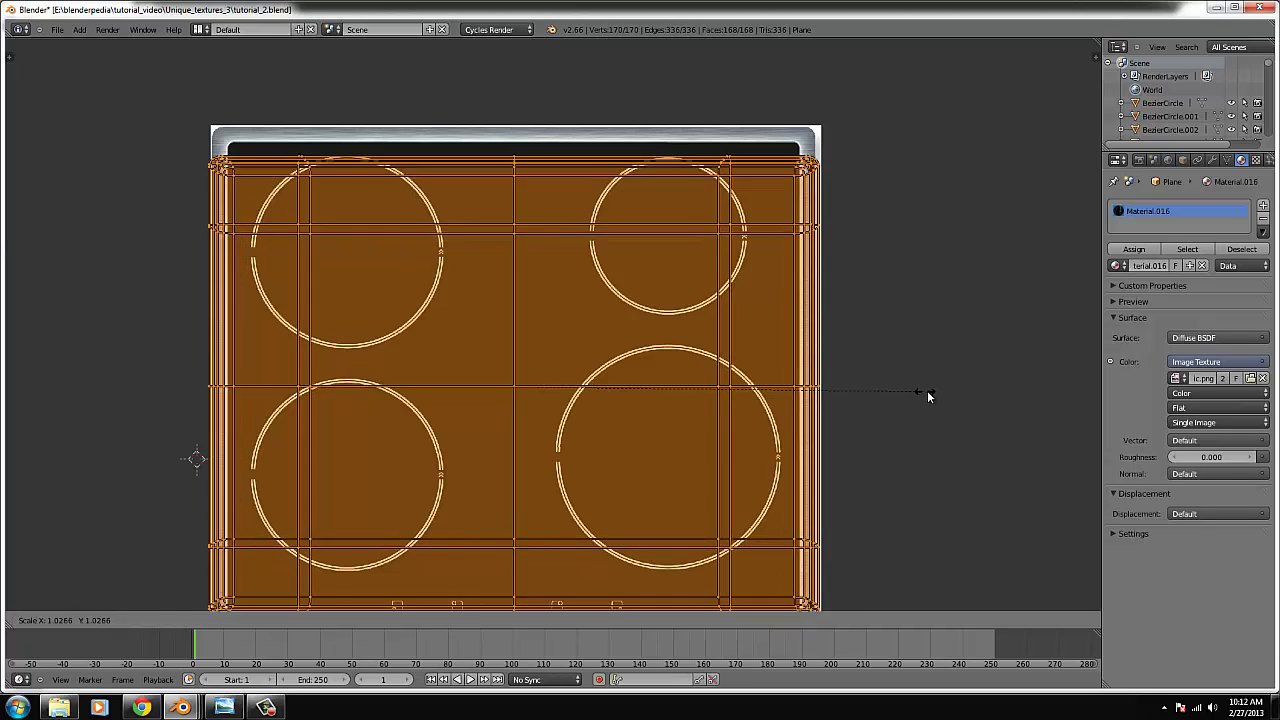
pyautogui.scroll(-1, 923, 393)
pyautogui.press('y')
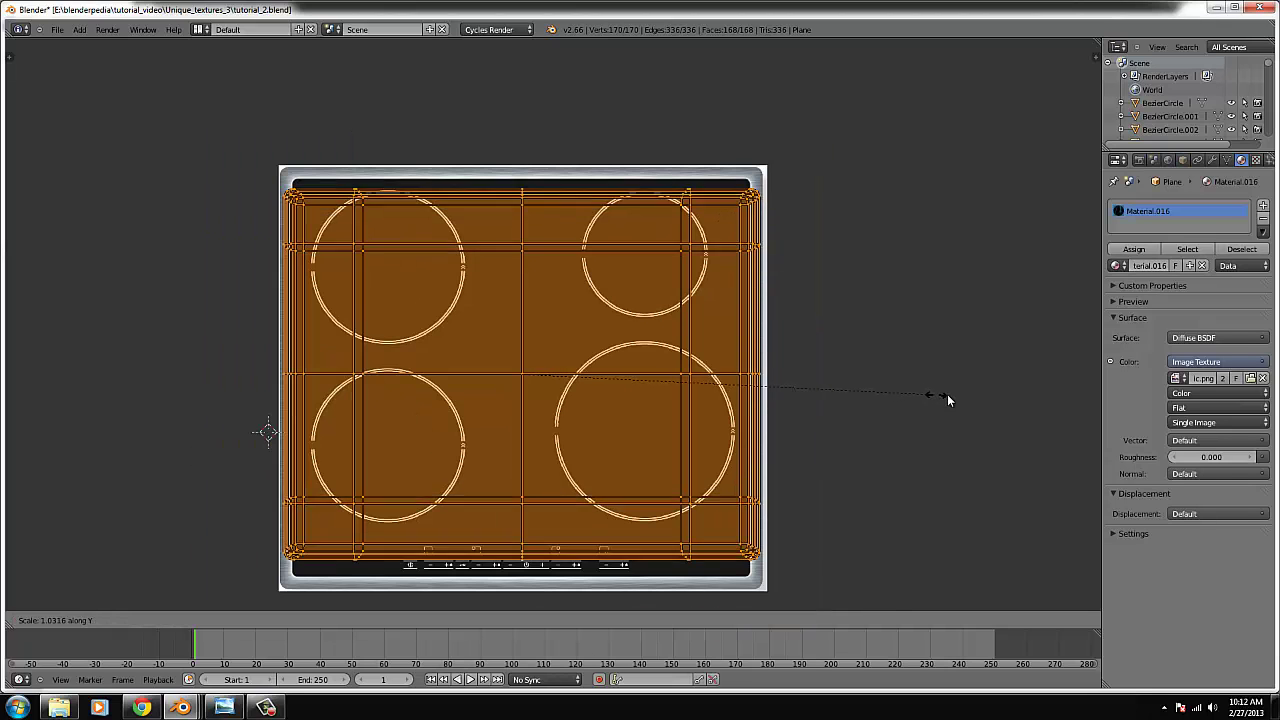
pyautogui.click(976, 396)
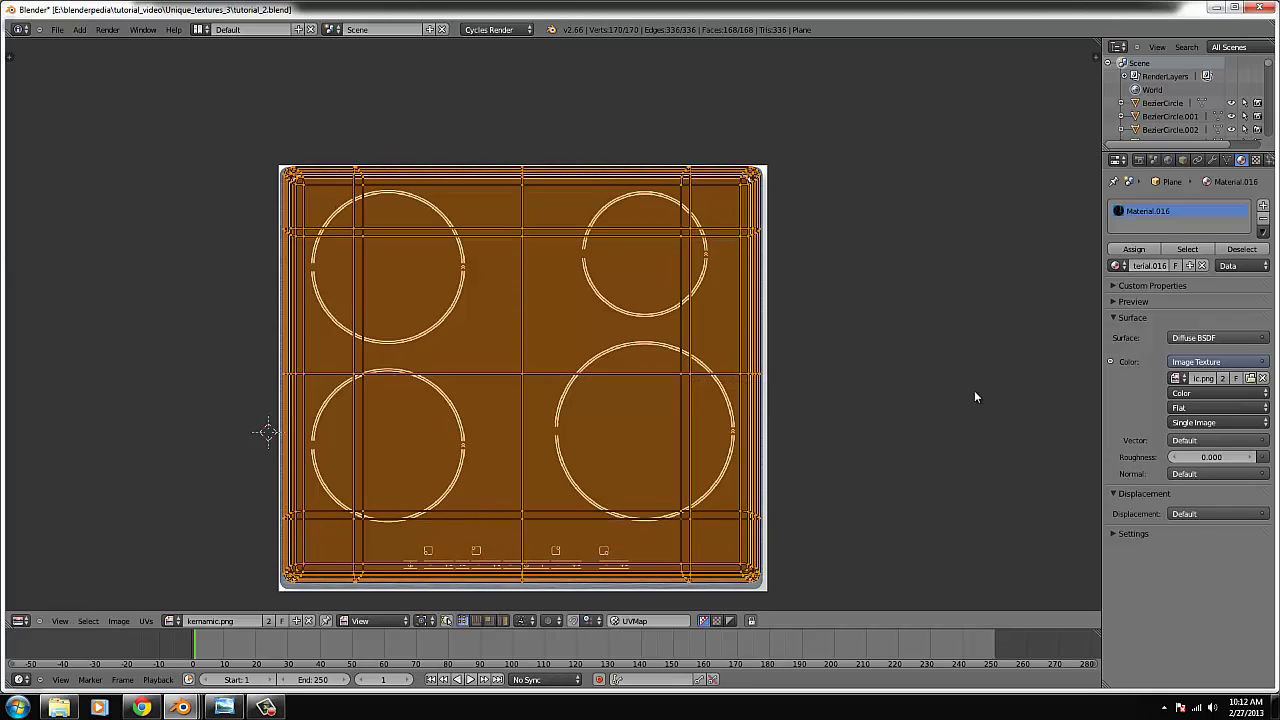
# - Center the UV layout vertically on the image and fine-tune its Y scale to the frame's outer edges
pyautogui.press('s')
pyautogui.press('Escape')
pyautogui.press('s')
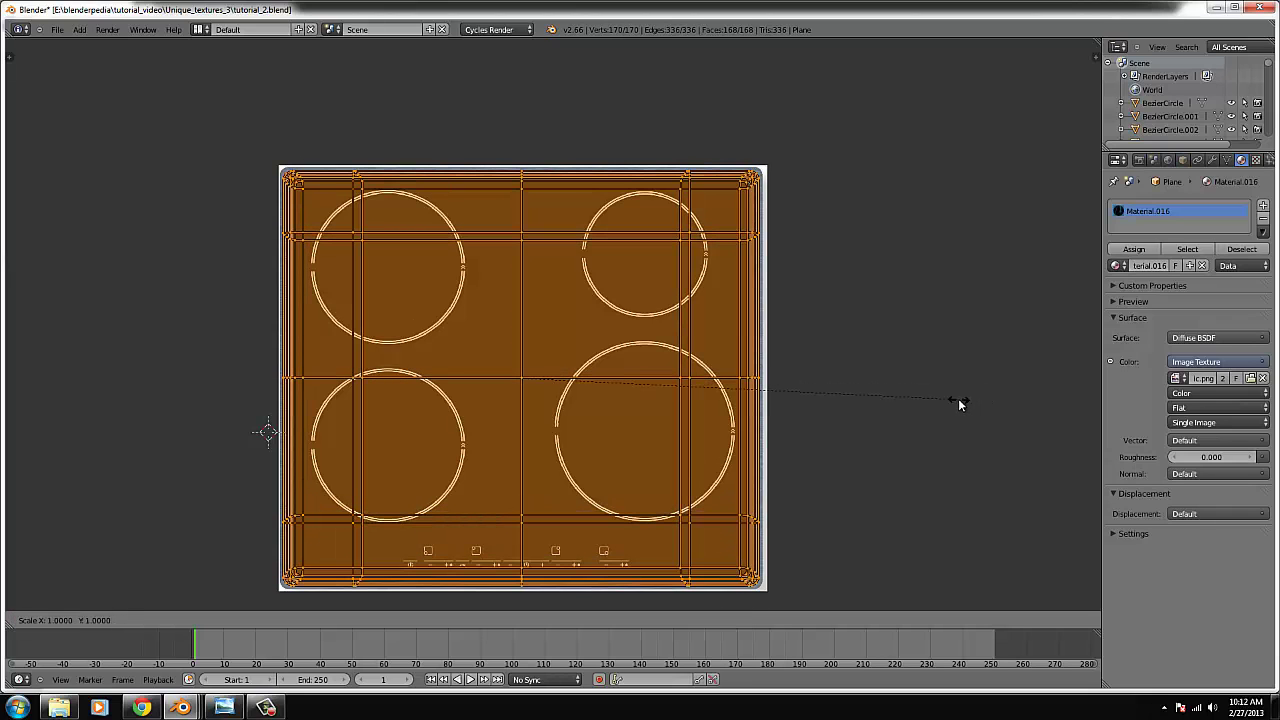
pyautogui.press('y')
pyautogui.click(960, 400)
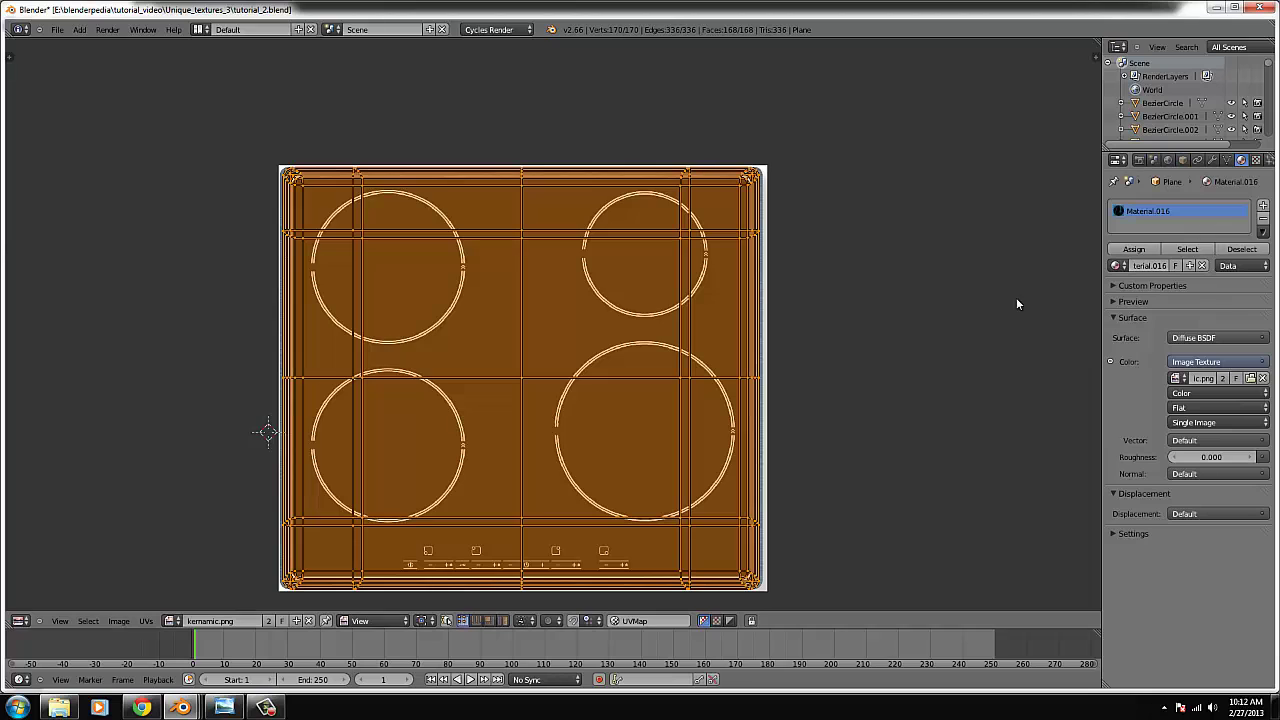
# - Fine-tune the UV layout's X scale so its sides meet the outer frame edges in the cooktop image
pyautogui.scroll(3, 822, 228)
pyautogui.scroll(-4, 825, 337)
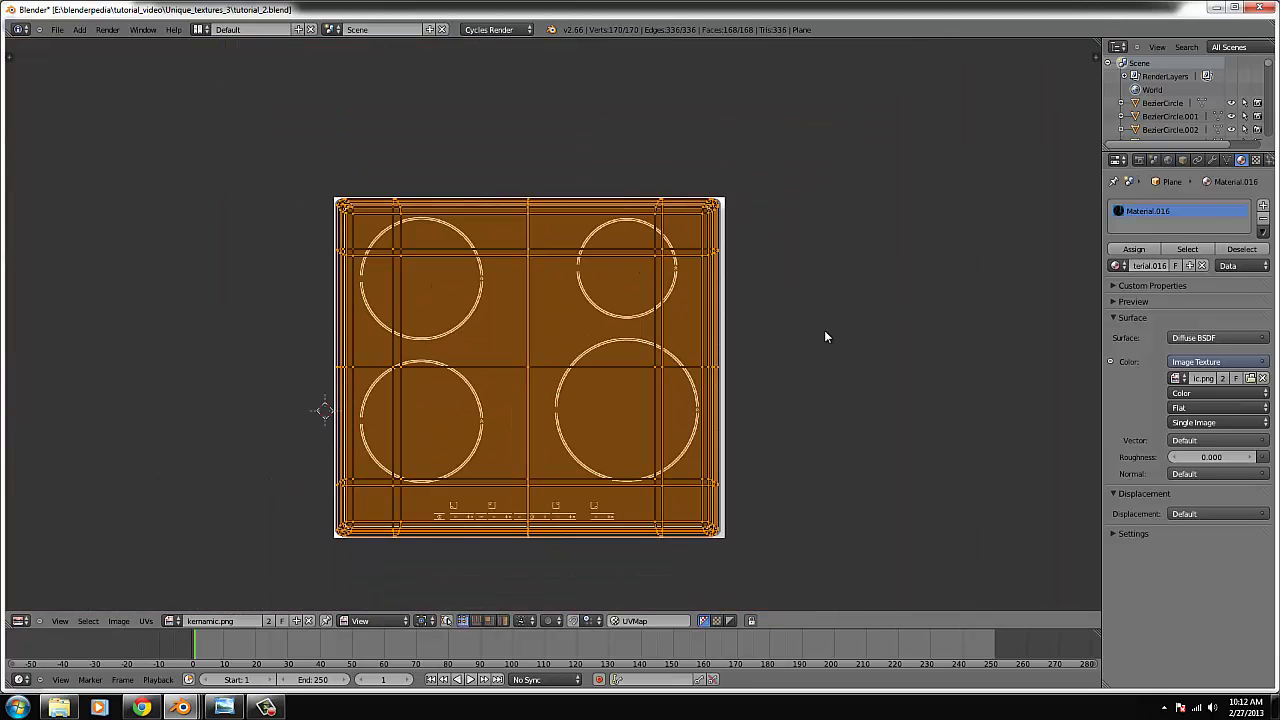
pyautogui.press('s')
pyautogui.press('x')
pyautogui.click(800, 352)
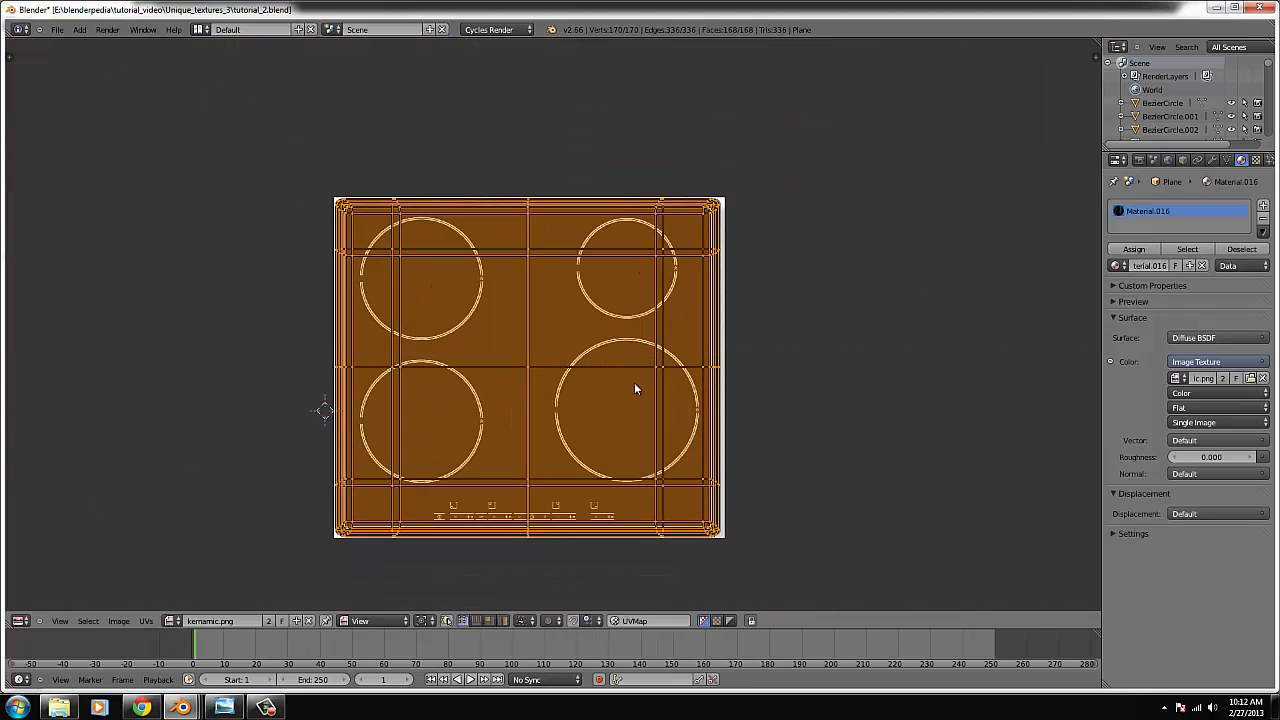
pyautogui.scroll(2, 650, 370)
pyautogui.scroll(-2, 722, 487)
pyautogui.scroll(2, 686, 480)
pyautogui.press('s')
pyautogui.press('x')
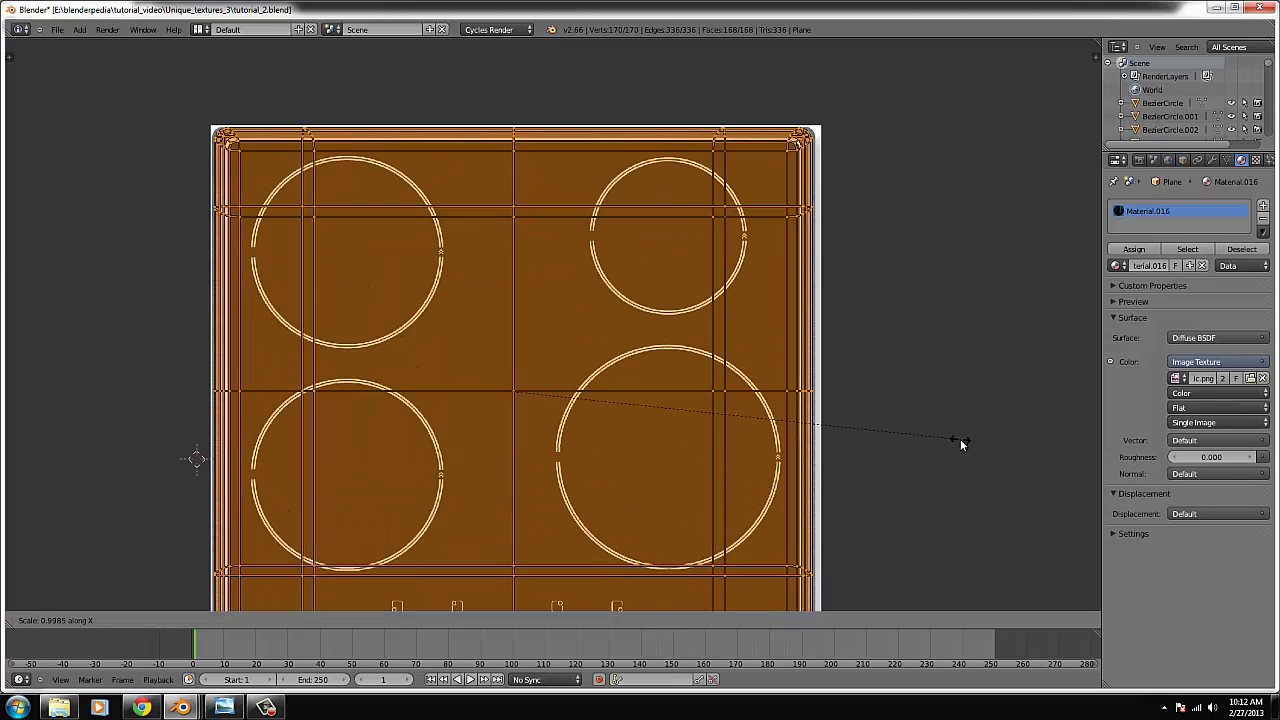
pyautogui.click(963, 441)
pyautogui.press('s')
pyautogui.press('x')
pyautogui.click(967, 442)
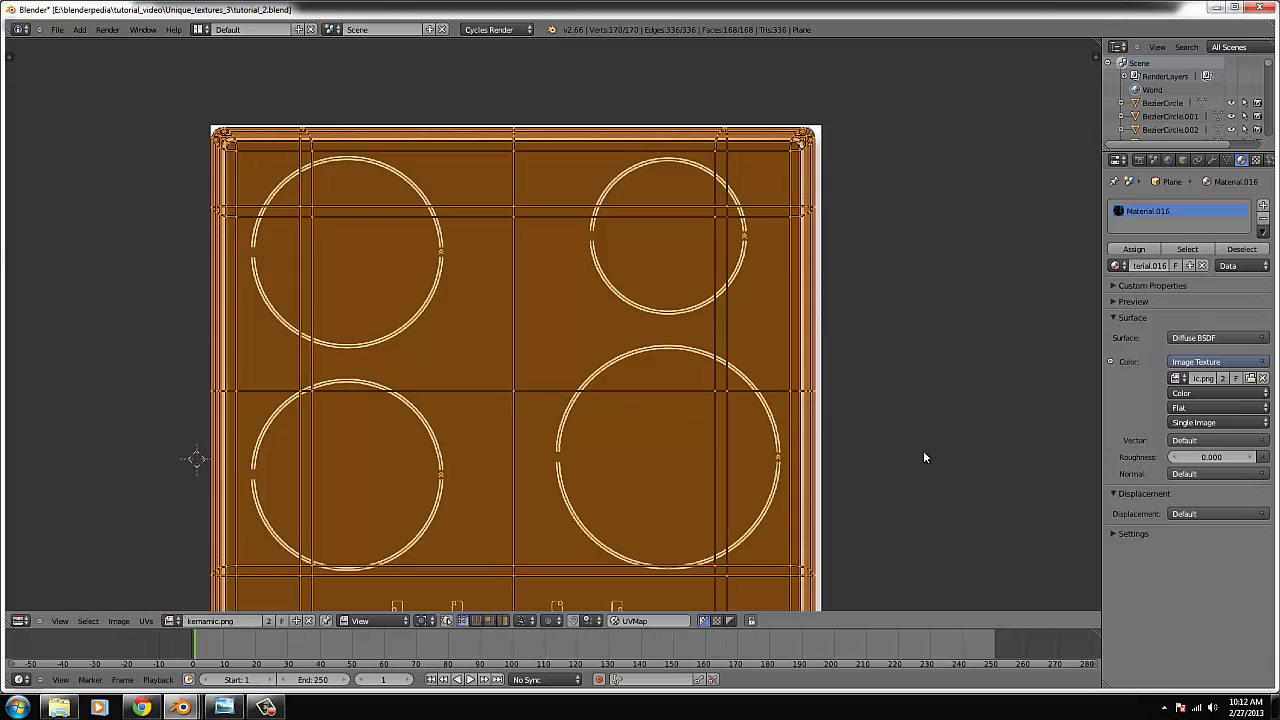
# - Examine how the UV layout lines up with the cooktop image's frame at the corners, side and lower edge
pyautogui.moveTo(923, 458); pyautogui.dragTo(659, 569, button='middle')
pyautogui.scroll(3, 650, 550)
pyautogui.moveTo(627, 498); pyautogui.dragTo(615, 417, button='middle')
pyautogui.scroll(2, 614, 417)
pyautogui.scroll(2, 520, 328)
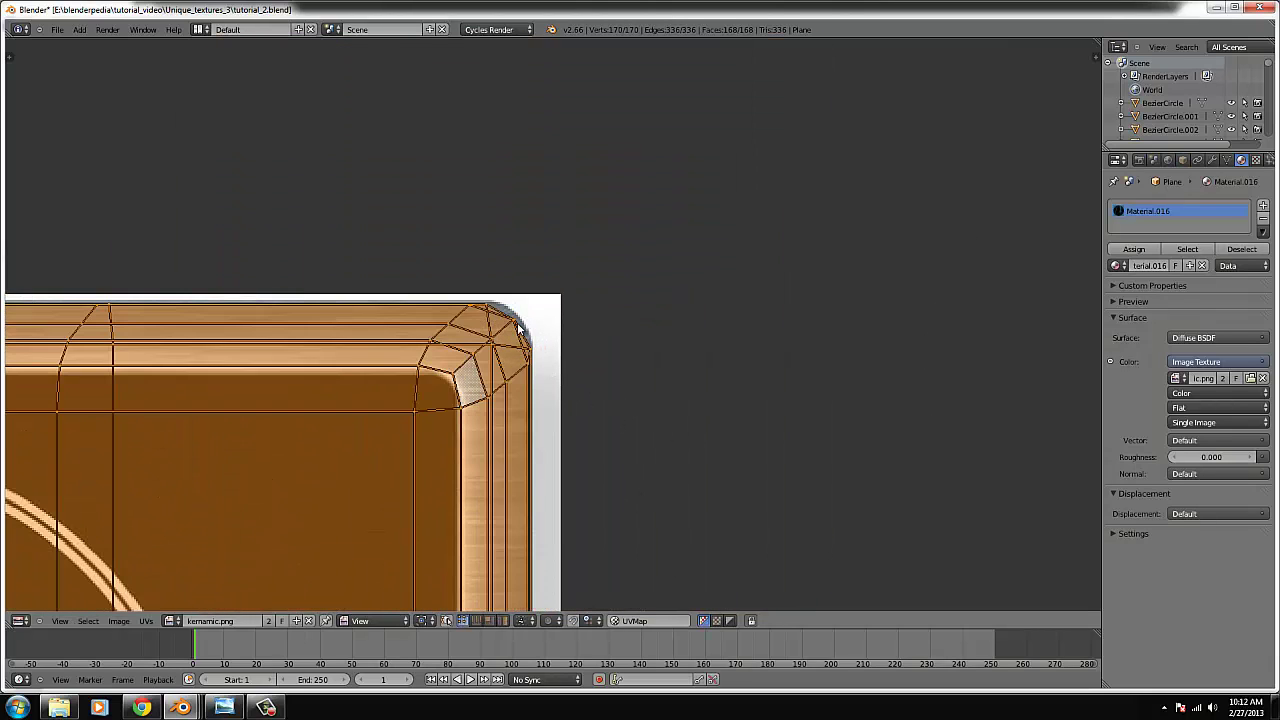
pyautogui.scroll(-2, 457, 491)
pyautogui.moveTo(457, 491); pyautogui.dragTo(455, 210, button='middle')
pyautogui.scroll(2, 580, 451)
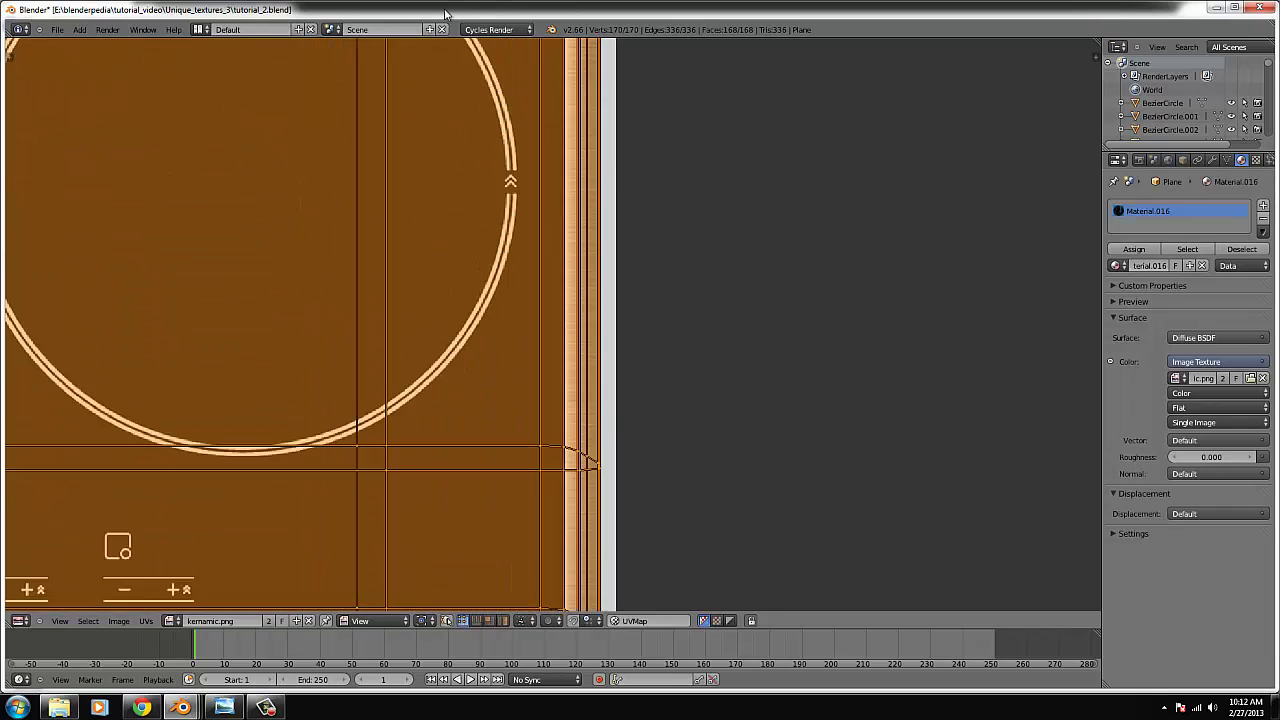
pyautogui.moveTo(580, 451); pyautogui.dragTo(498, 141, button='middle')
pyautogui.keyDown('ctrl'); pyautogui.hscroll(-10, 357, 363); pyautogui.keyUp('ctrl')
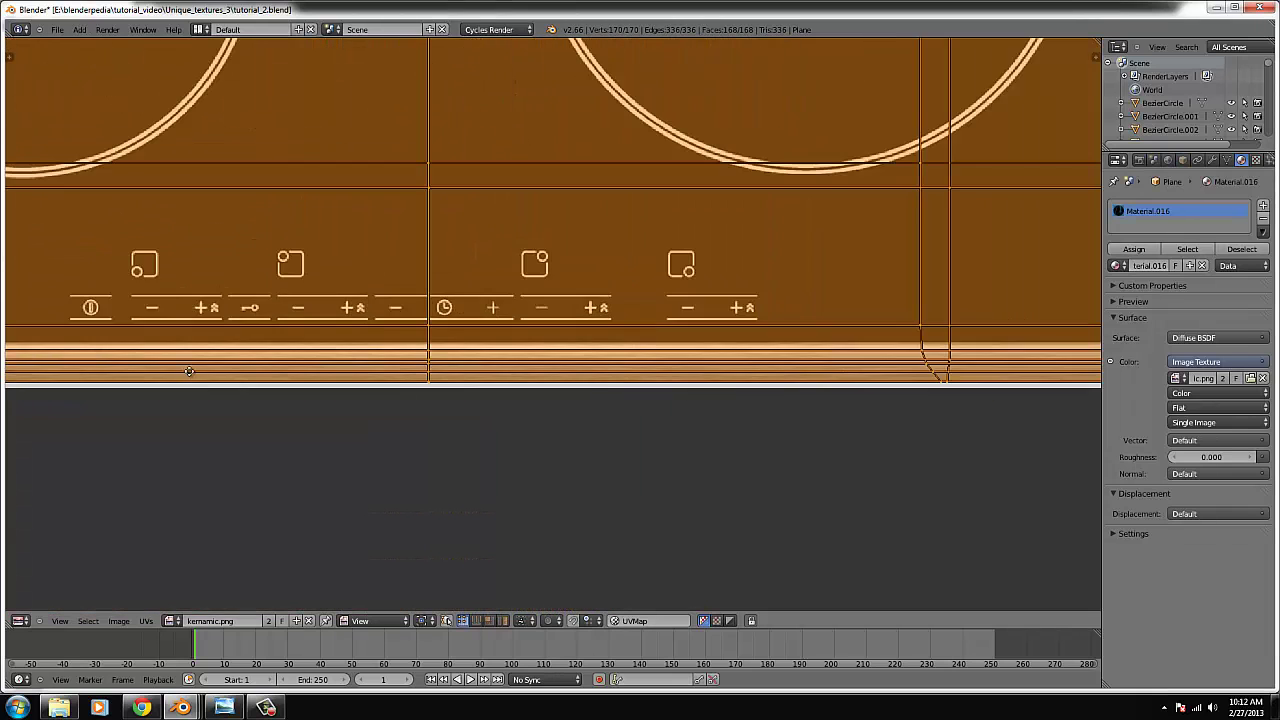
# - Scale the entire UV layout down uniformly to about 0.996 so it stays inside the image's white border
pyautogui.press('a')
pyautogui.scroll(-5, 645, 342)
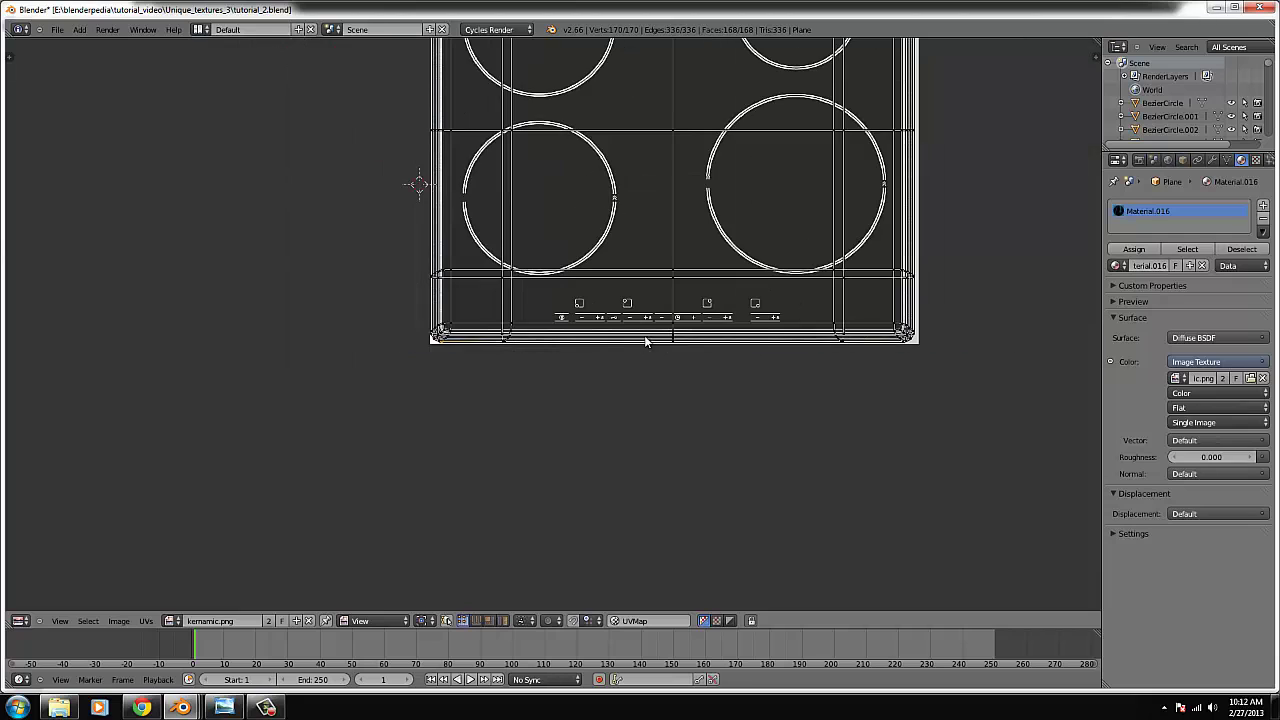
pyautogui.press('a')
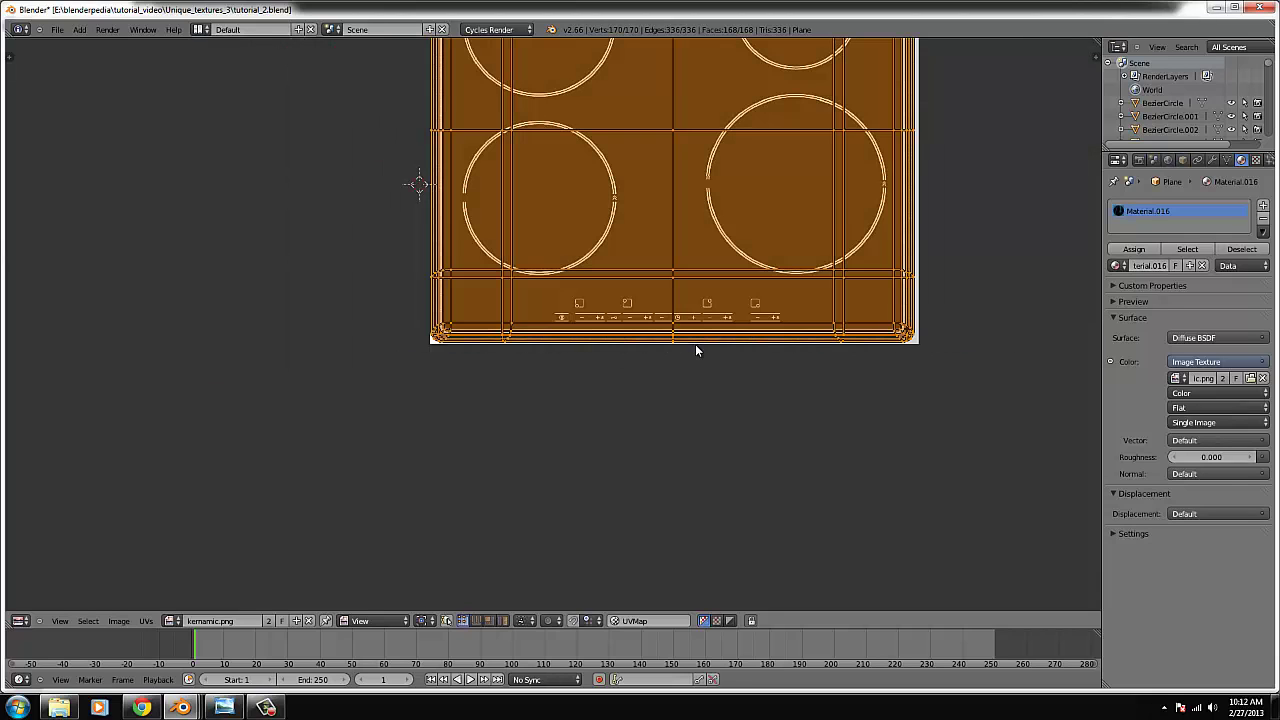
pyautogui.scroll(2, 571, 454)
pyautogui.press('s')
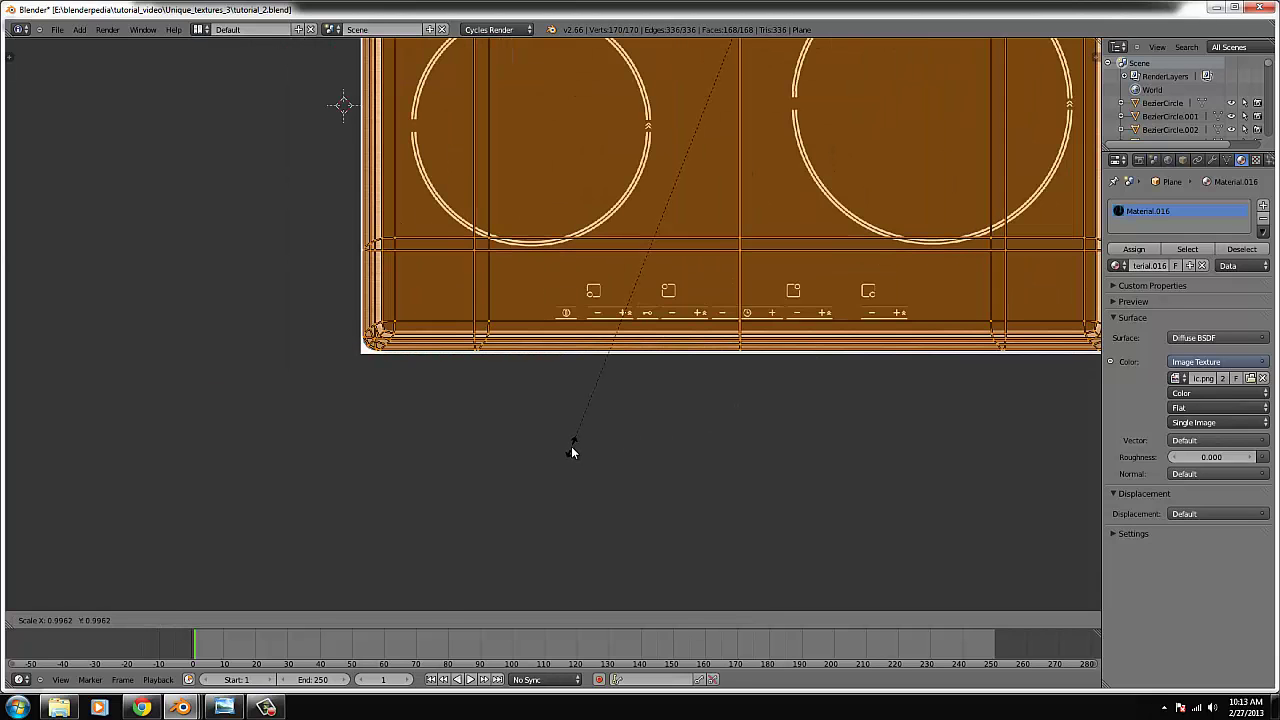
pyautogui.click(572, 453)
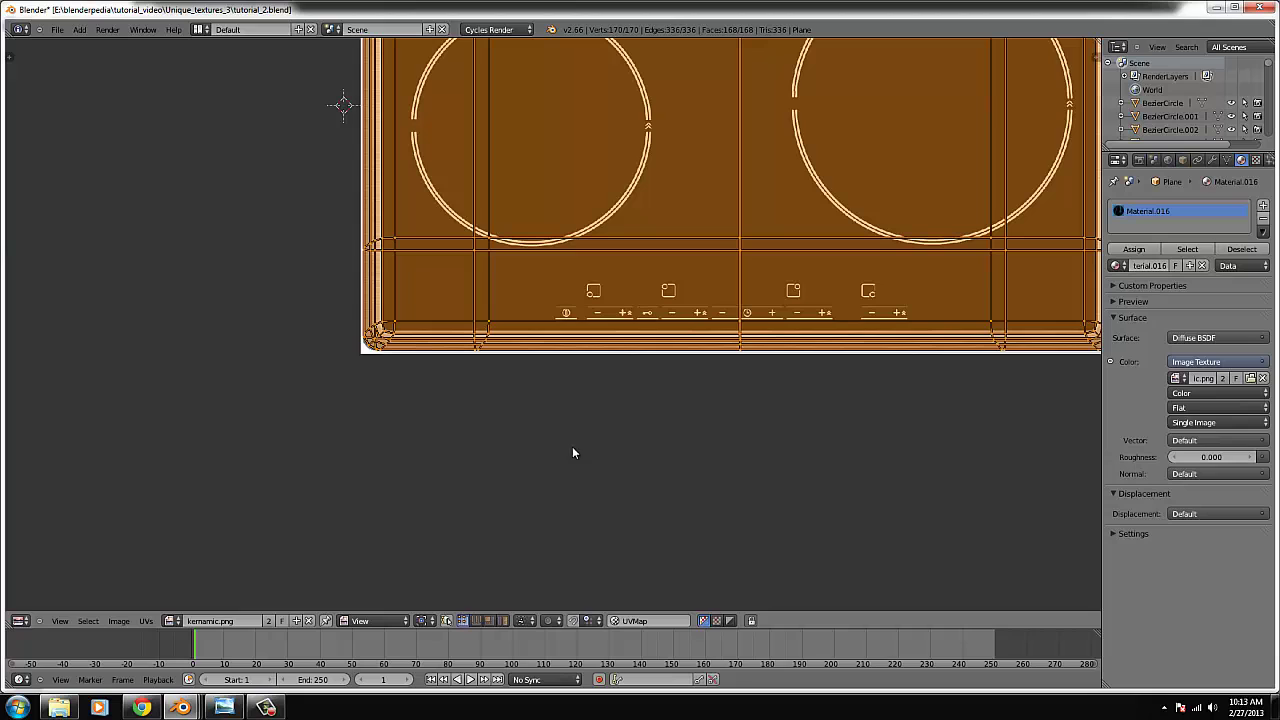
# - Return to the 3D view in Object Mode and display the cooktop with Texture viewport shading
pyautogui.click(20, 621)
pyautogui.click(45, 606)
pyautogui.press('Tab')
pyautogui.click(237, 620)
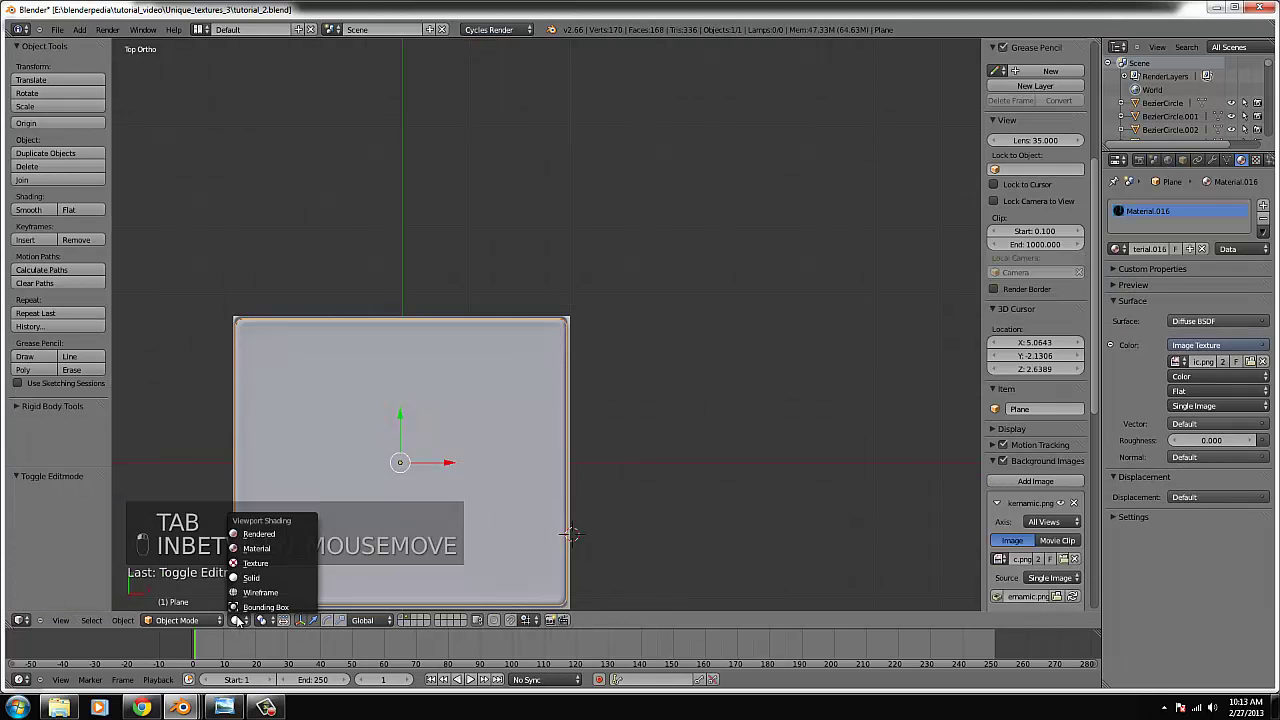
pyautogui.click(252, 564)
pyautogui.moveTo(407, 512)
pyautogui.mouseDown(button='middle')
pyautogui.moveTo(470, 450)
pyautogui.moveTo(399, 440)
pyautogui.mouseUp(button='middle')
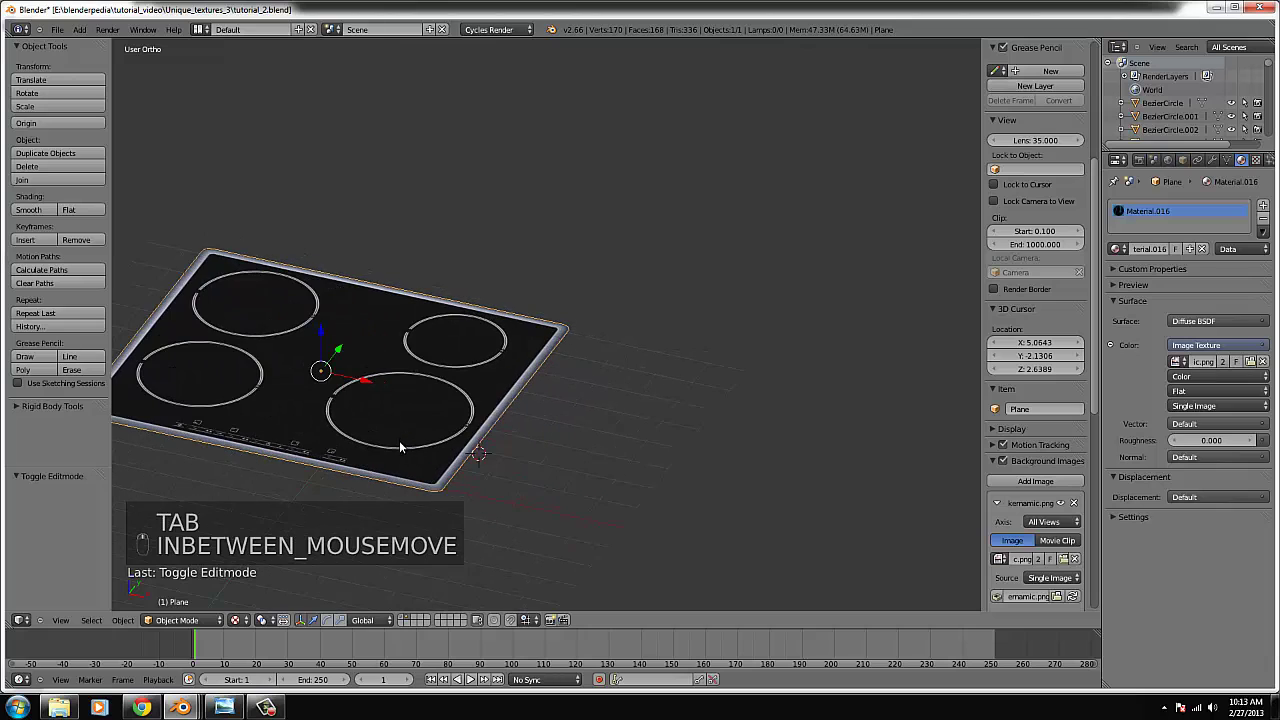
# - In wireframe top view, move the cooktop to the first layer and show that layer with the kitchen scene
pyautogui.press('KP_7')
pyautogui.scroll(-4, 400, 449)
pyautogui.press('z')
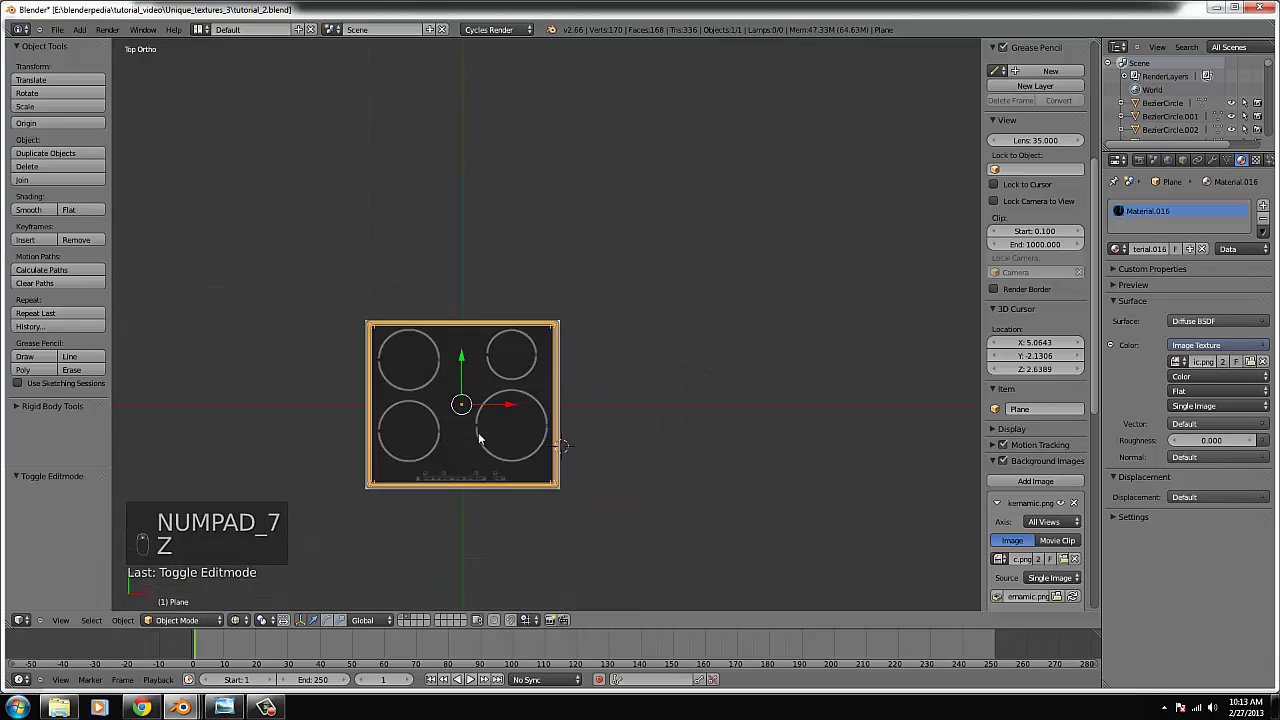
pyautogui.press('m')
pyautogui.click(590, 460)
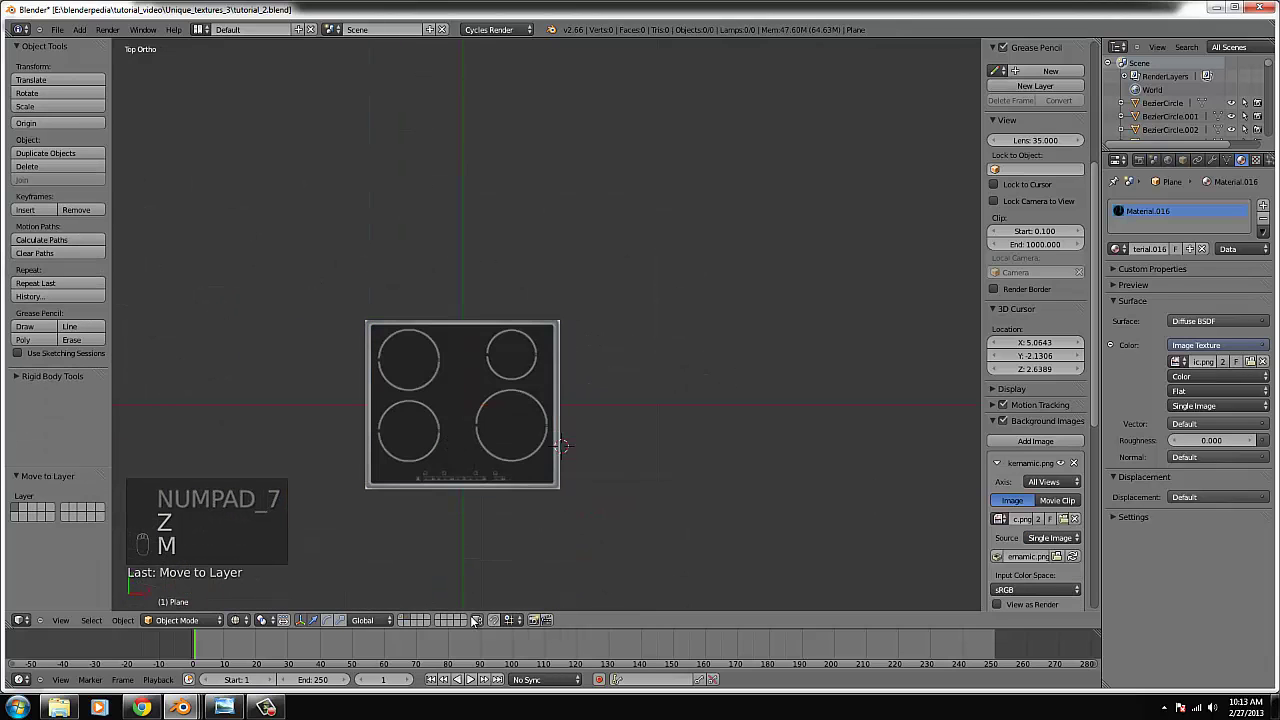
pyautogui.keyDown('shift'); pyautogui.click(403, 621); pyautogui.keyUp('shift')
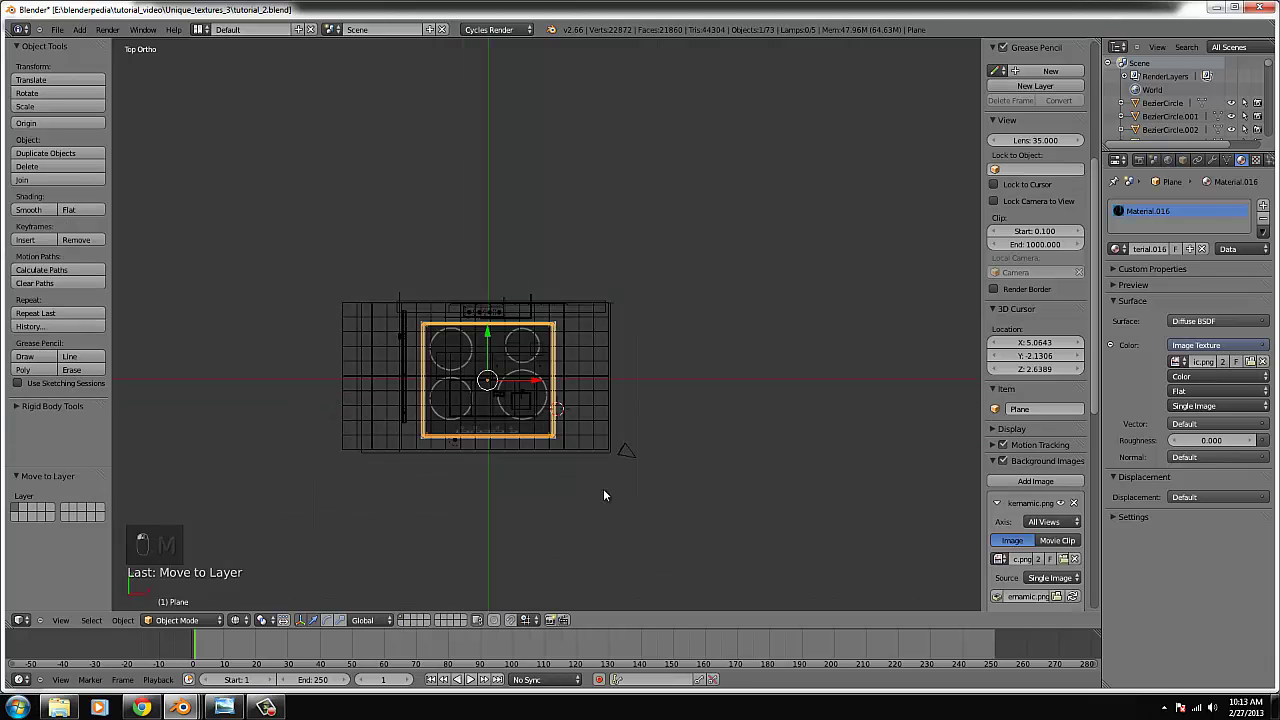
# - Scale the cooktop to 0.275 and move it by about -3.025 in X and -1.167 in Y
pyautogui.press('s')
pyautogui.click(525, 410)
pyautogui.scroll(5, 525, 410)
pyautogui.press('g')
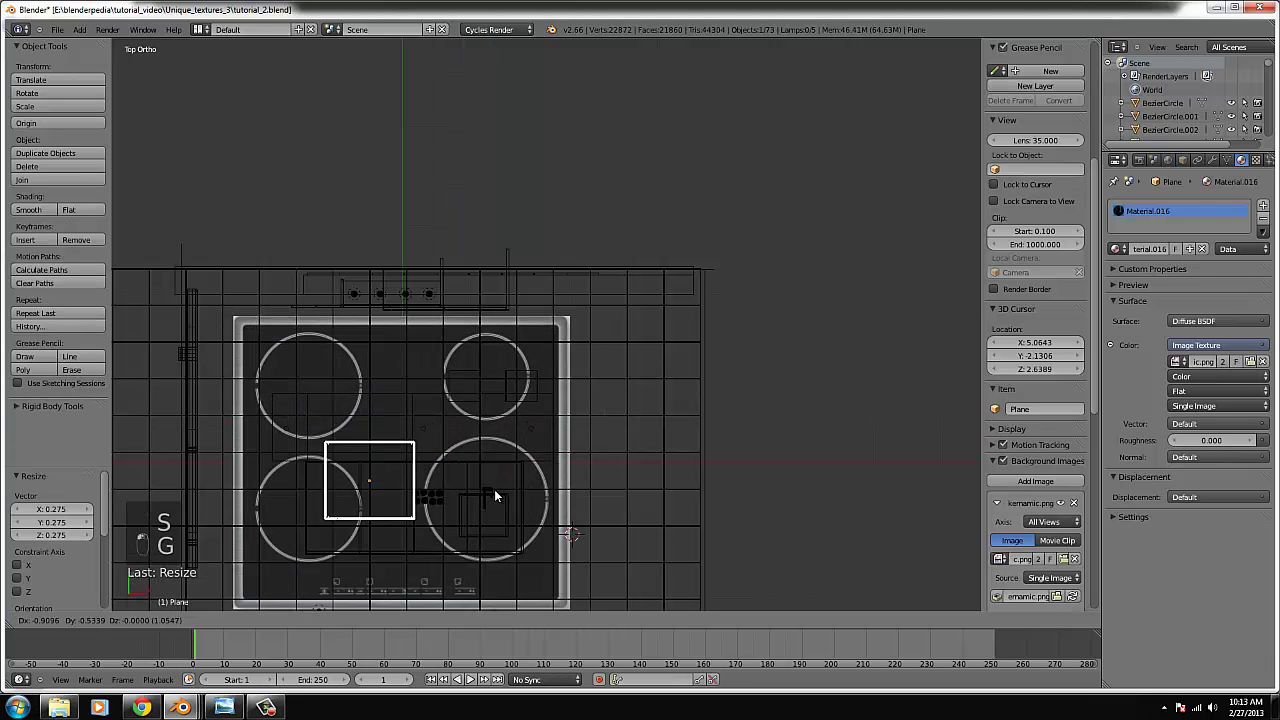
pyautogui.click(456, 502)
pyautogui.press('ctrl+KP_Decimal')
pyautogui.scroll(-5, 730, 412)
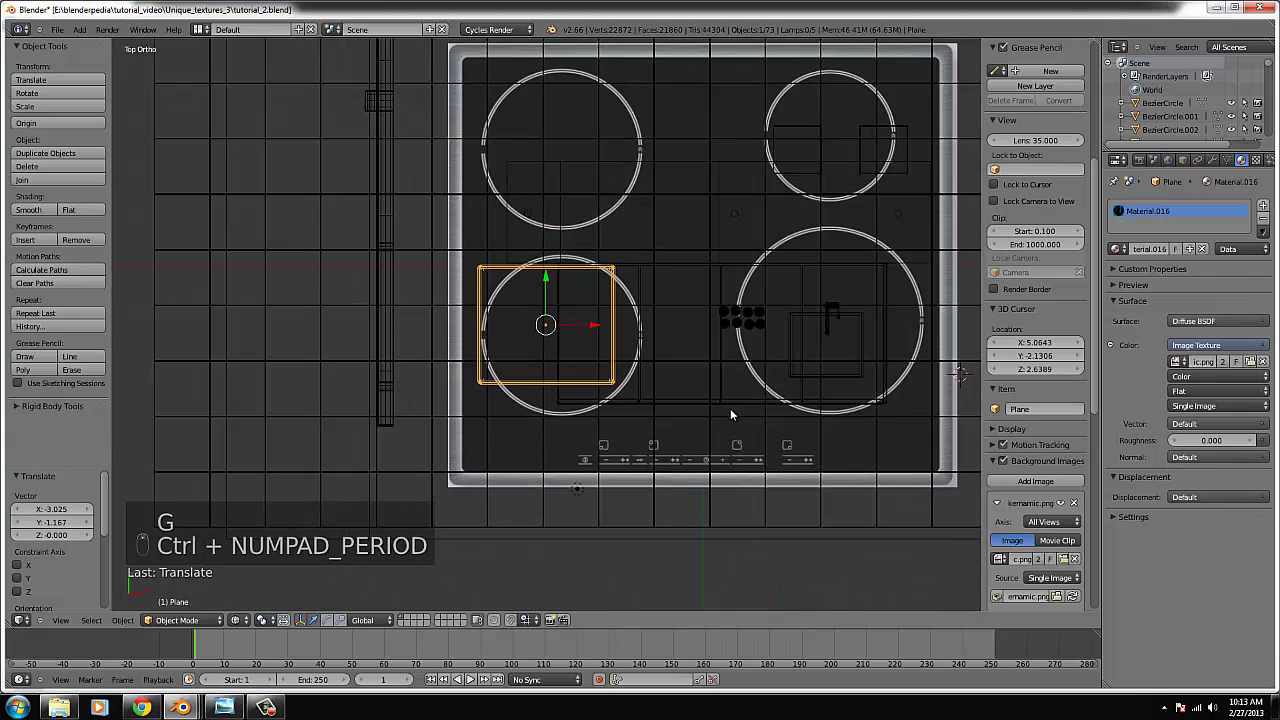
pyautogui.scroll(1, 730, 412)
# - Check the cooktop's place in the kitchen reference picture and shift the cooktop about -0.55 in X and -0.314 in Y
pyautogui.click(226, 708)
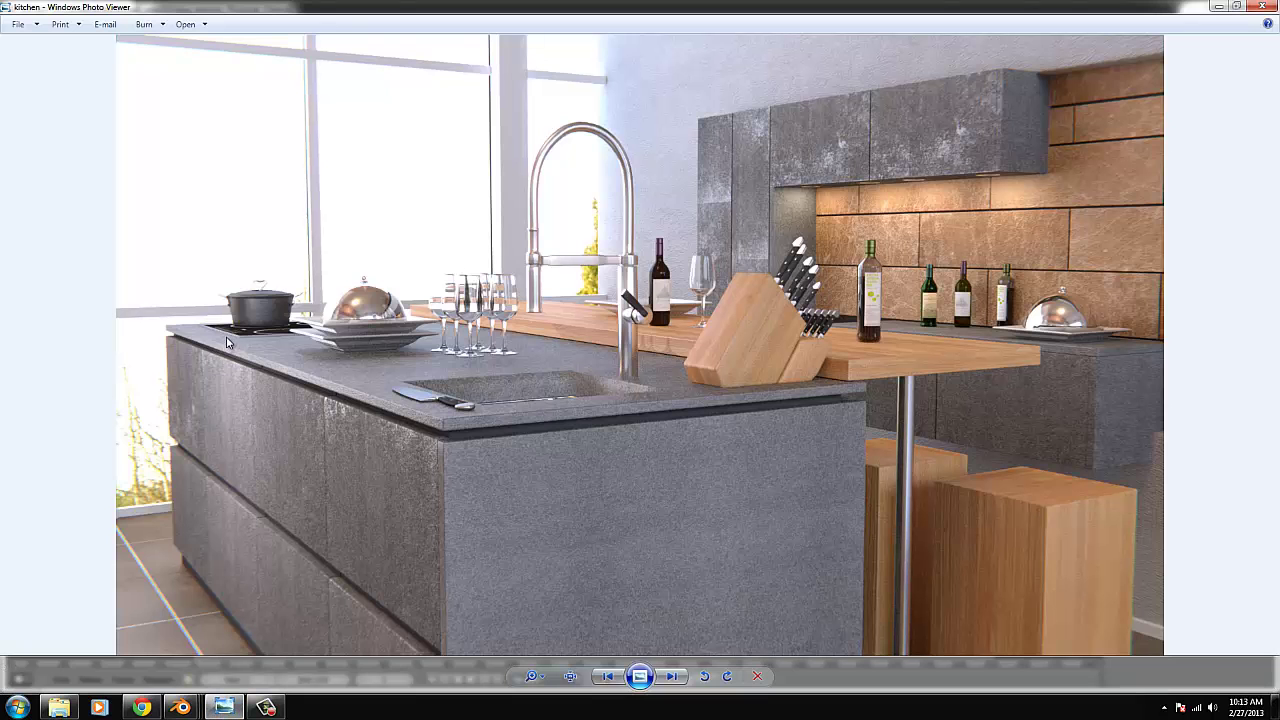
pyautogui.click(1217, 7)
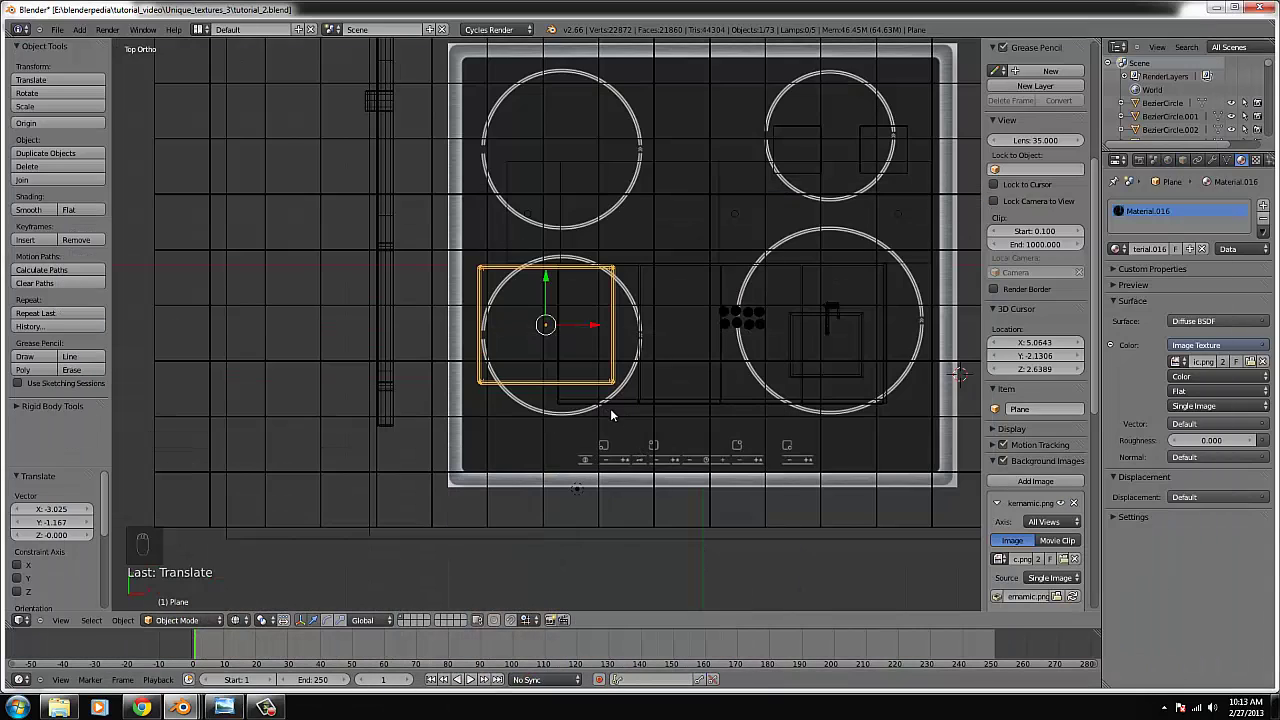
pyautogui.press('g')
pyautogui.click(594, 439)
pyautogui.press('z')
pyautogui.press('z')
# - Position the cooktop over the end of the counter away from the sink, scaling it by 0.710 and 0.915
pyautogui.press('g')
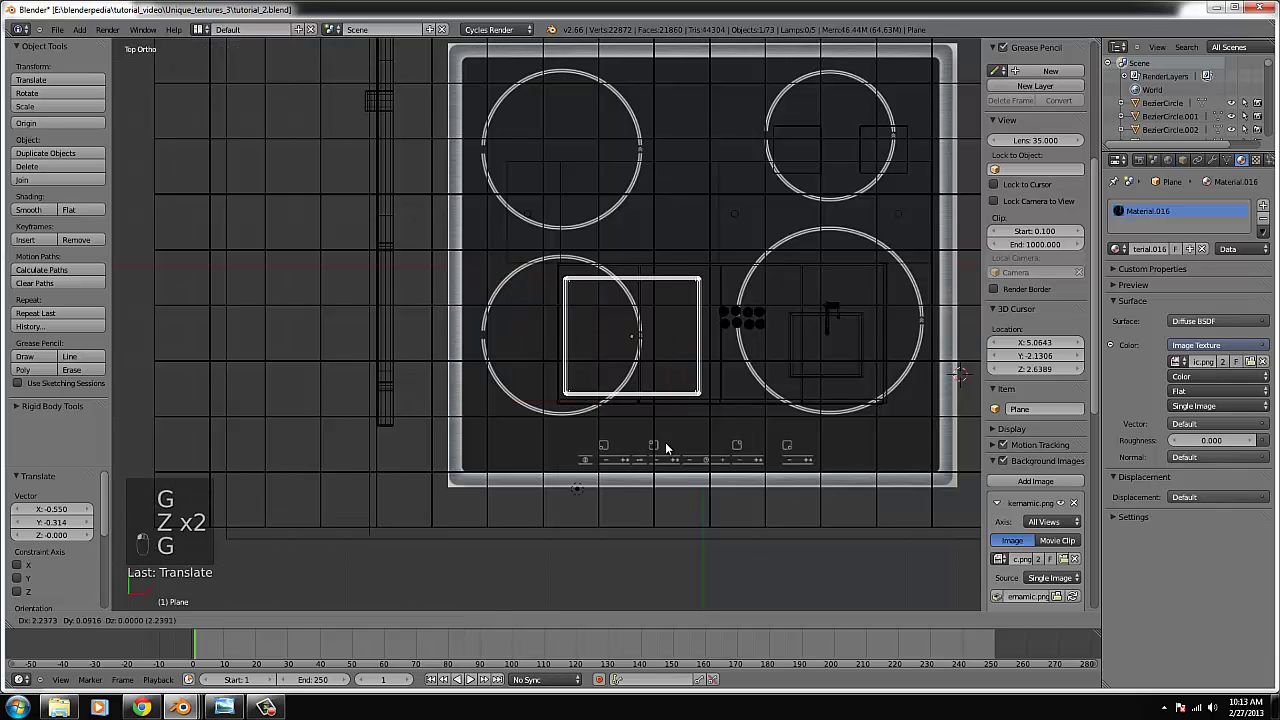
pyautogui.press('s')
pyautogui.click(697, 430)
pyautogui.press('g')
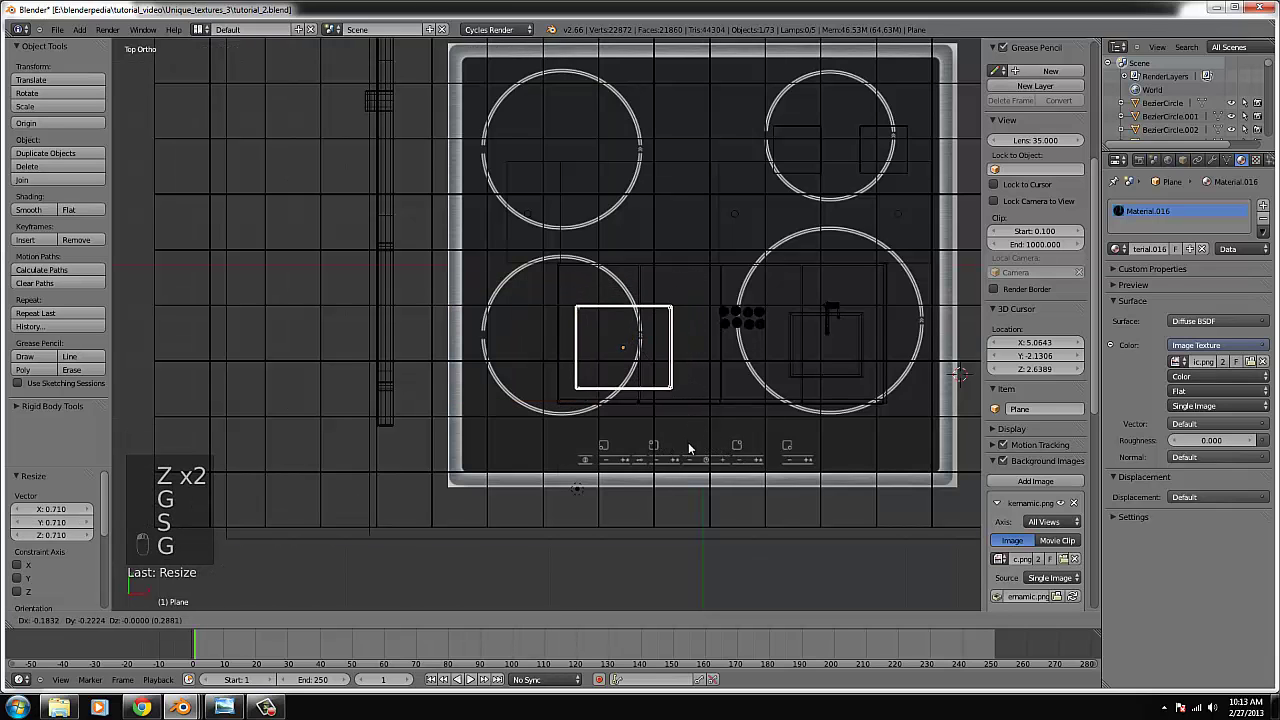
pyautogui.click(689, 442)
pyautogui.press('s')
pyautogui.press('ctrl+KP_Decimal')
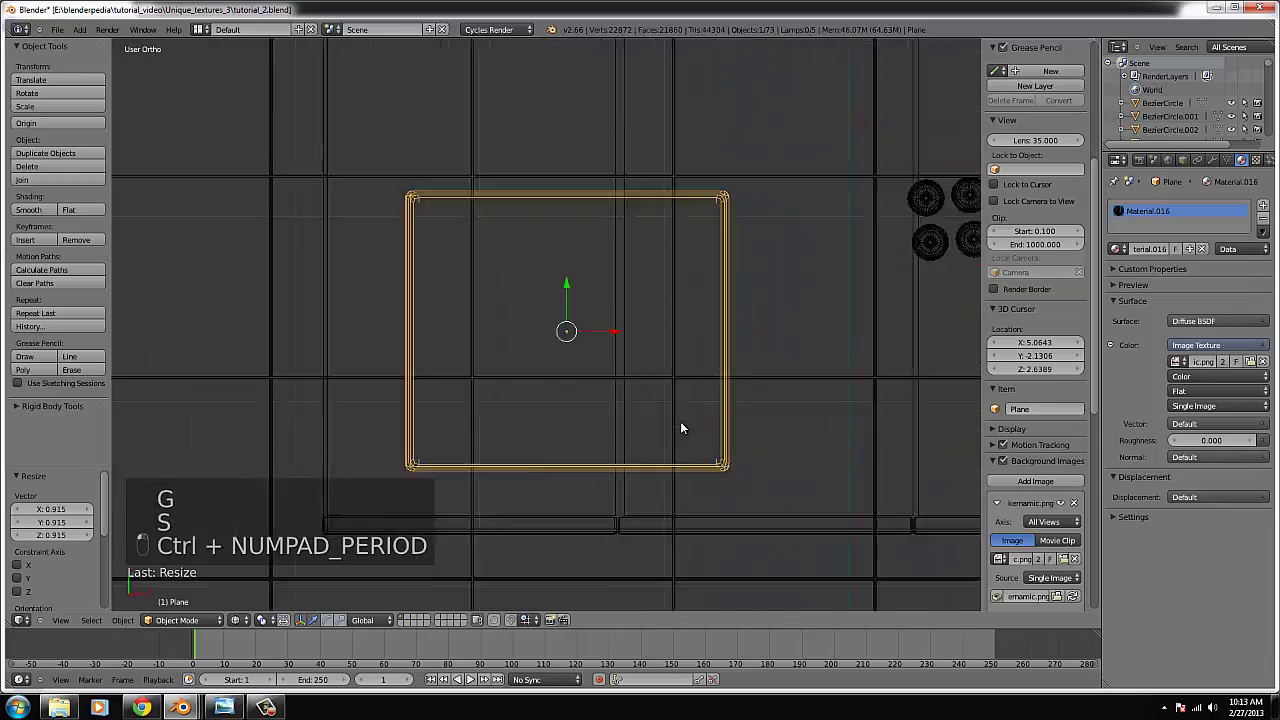
# - Lower the cooktop by about 0.468 along Z so it sits on the countertop, viewed in solid shading
pyautogui.scroll(-4, 690, 416)
pyautogui.moveTo(669, 420)
pyautogui.mouseDown(button='middle')
pyautogui.moveTo(607, 377)
pyautogui.moveTo(574, 394)
pyautogui.moveTo(540, 284)
pyautogui.mouseUp(button='middle')
pyautogui.press('z')
pyautogui.scroll(3, 539, 281)
pyautogui.press('g')
pyautogui.press('z')
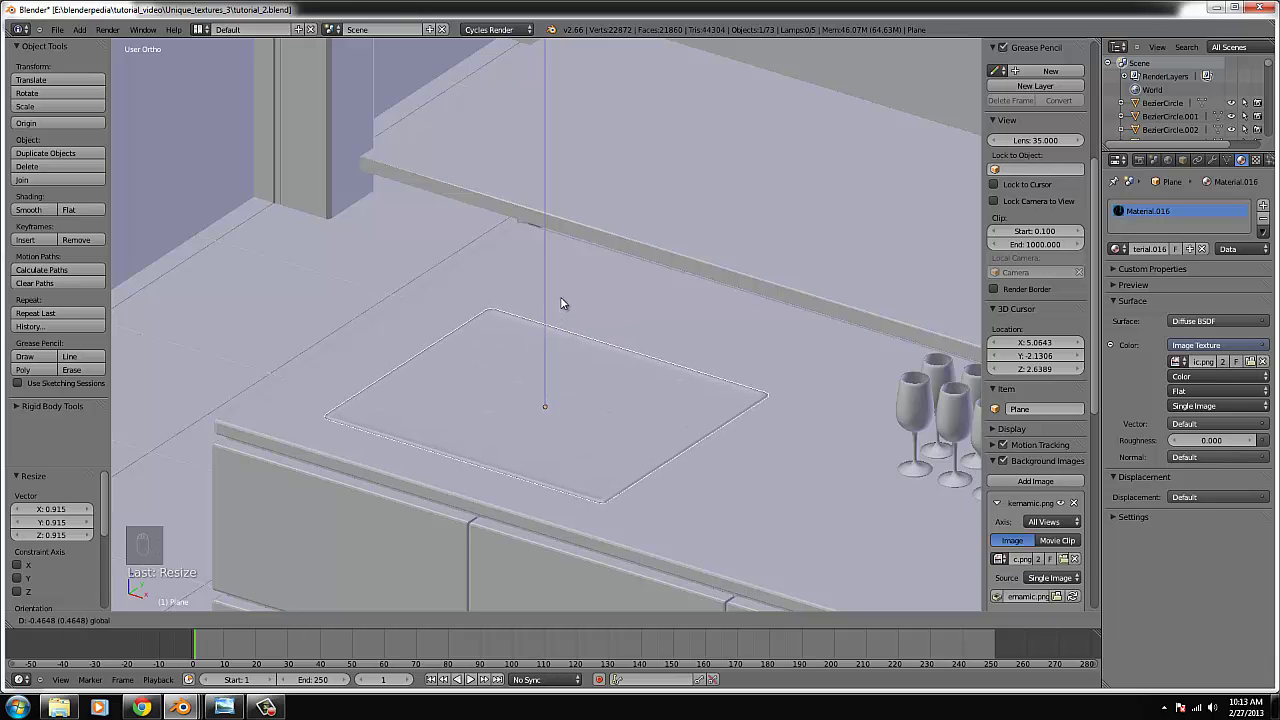
pyautogui.click(561, 315)
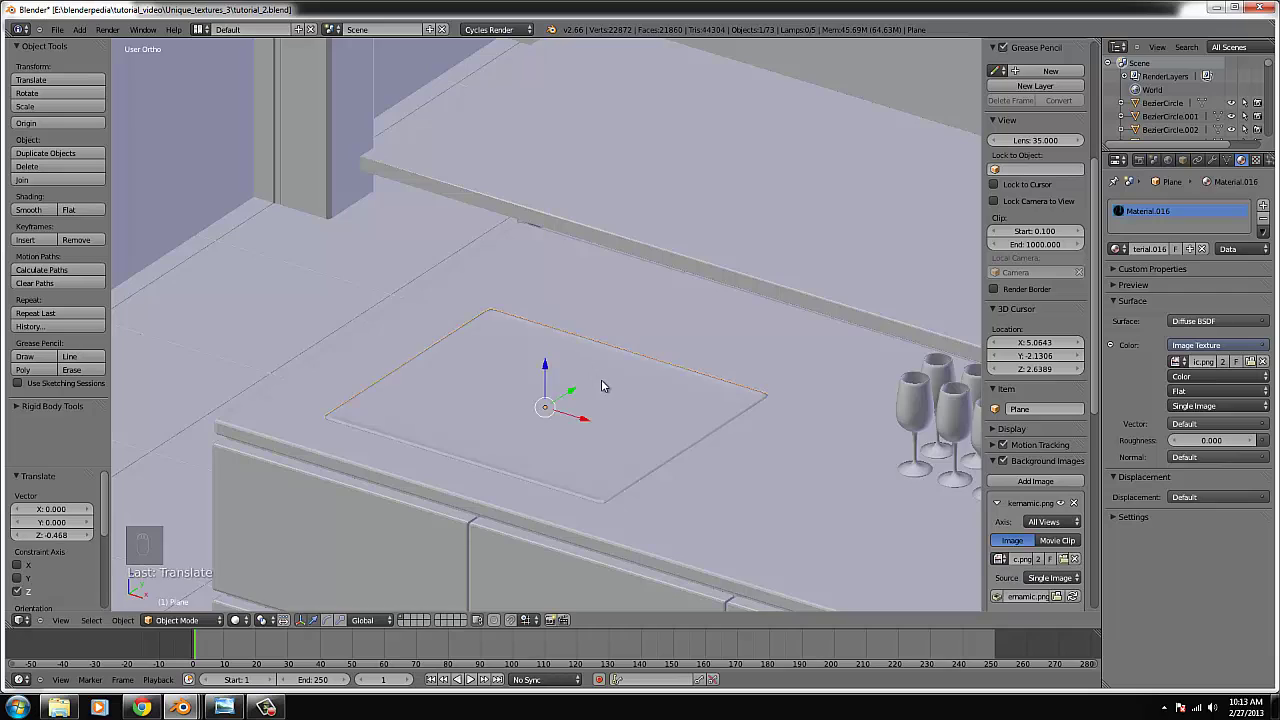
# - Display the kitchen with Texture shading and examine the cooktop on the counter from several angles
pyautogui.scroll(-2, 600, 343)
pyautogui.click(236, 621)
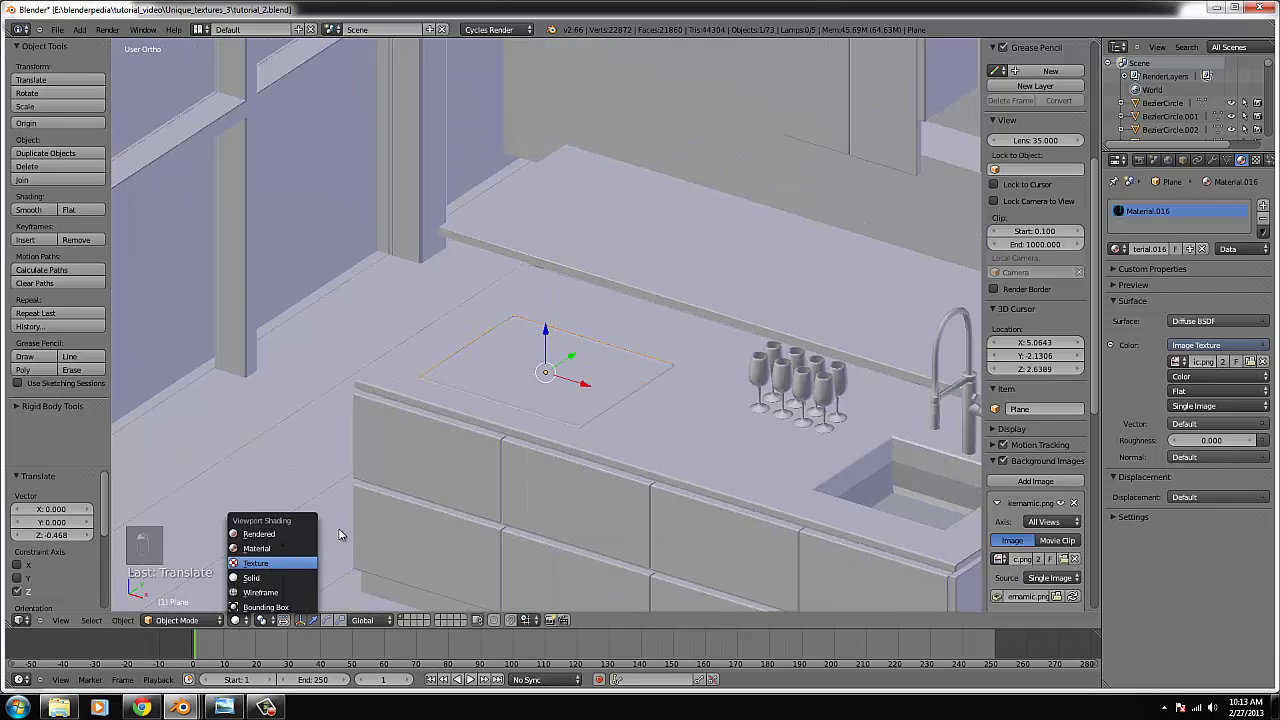
pyautogui.press('Return')
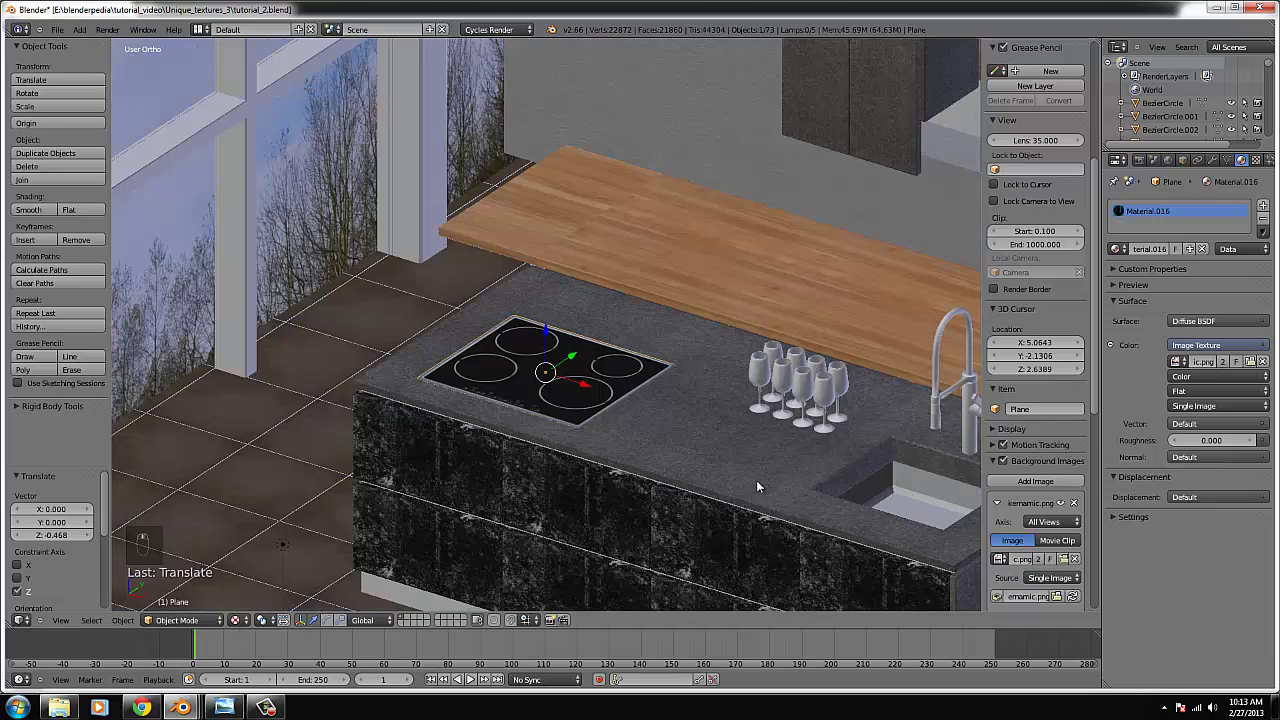
pyautogui.moveTo(756, 480)
pyautogui.mouseDown(button='middle')
pyautogui.moveTo(701, 450)
pyautogui.moveTo(748, 480)
pyautogui.moveTo(789, 534)
pyautogui.moveTo(610, 465)
pyautogui.mouseUp(button='middle')
pyautogui.scroll(-3, 701, 450)
pyautogui.scroll(5, 609, 460)
pyautogui.scroll(5, 541, 460)
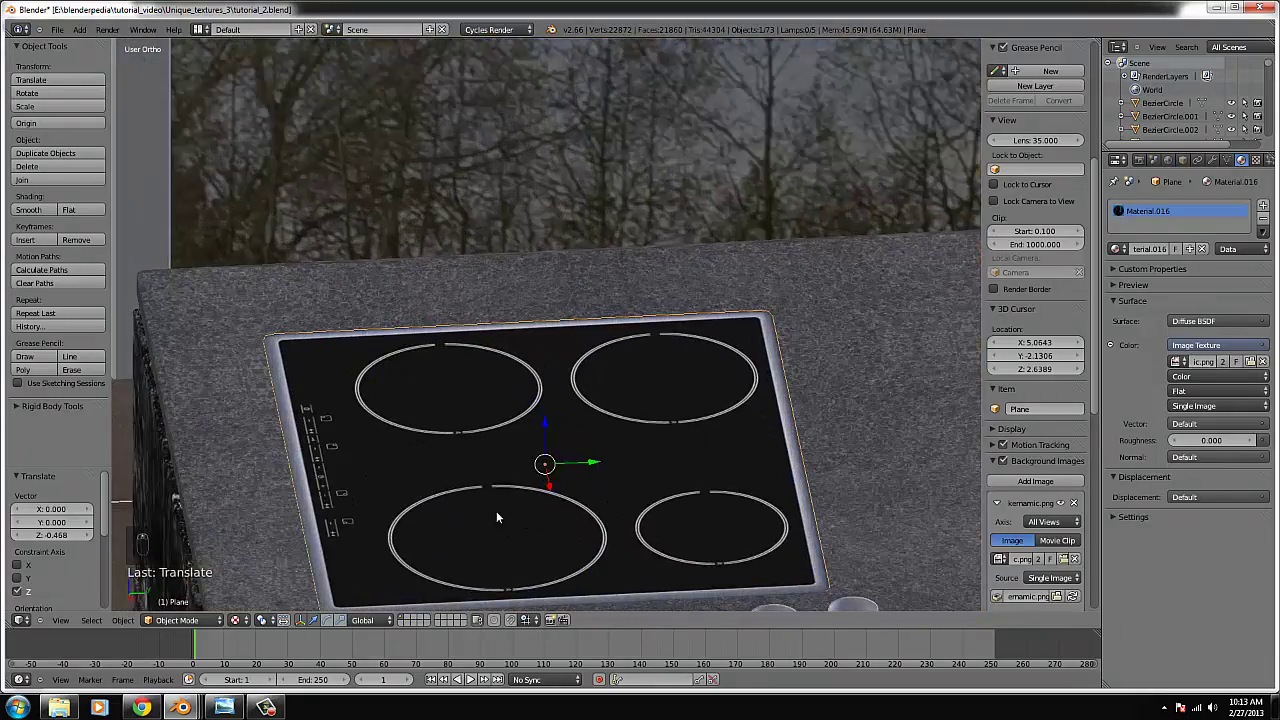
pyautogui.moveTo(496, 511); pyautogui.dragTo(512, 485, button='middle')
pyautogui.scroll(-3, 547, 464)
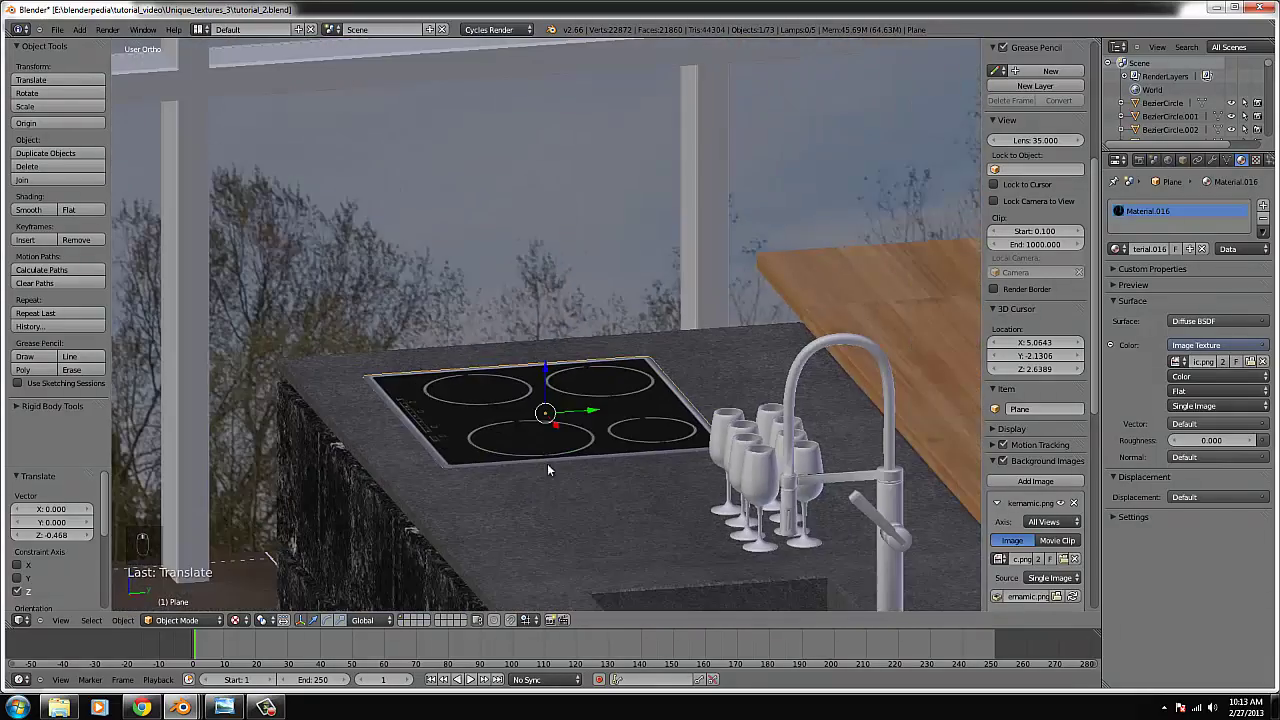
# - Show only an empty layer and view it from the front
pyautogui.click(405, 620)
pyautogui.press('KP_1')
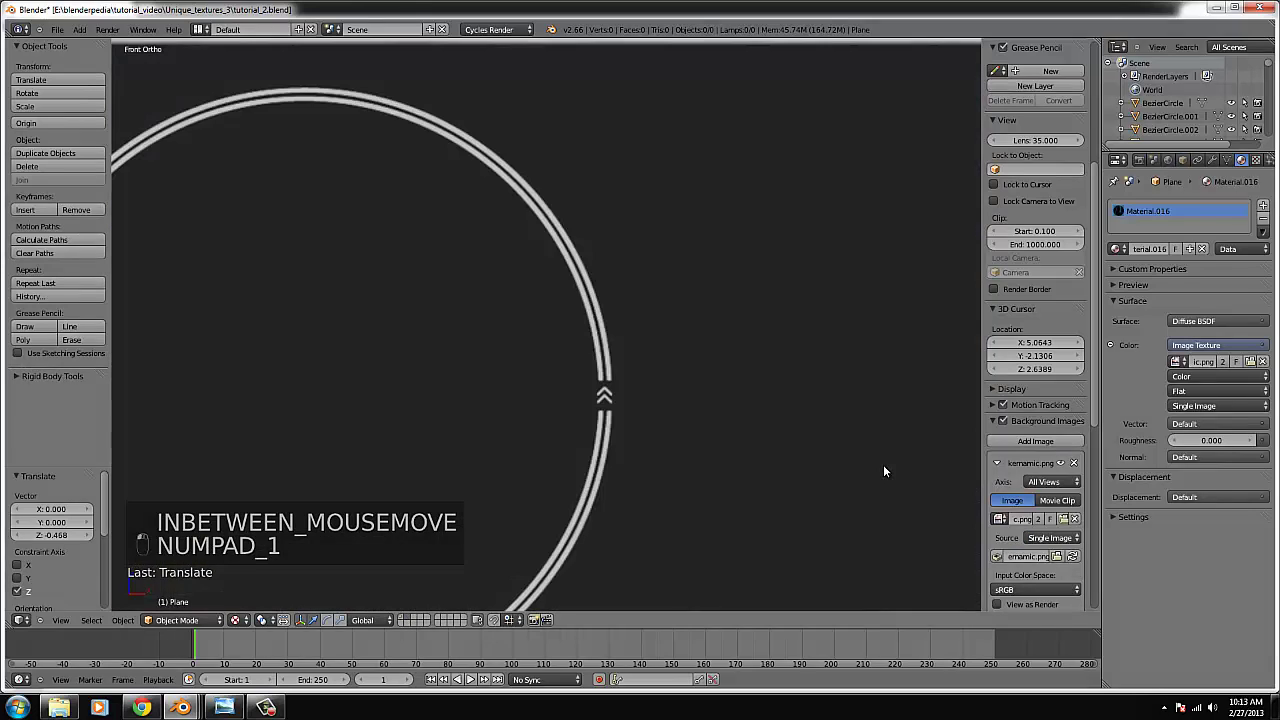
pyautogui.scroll(-5, 849, 460)
pyautogui.press('KP_1')
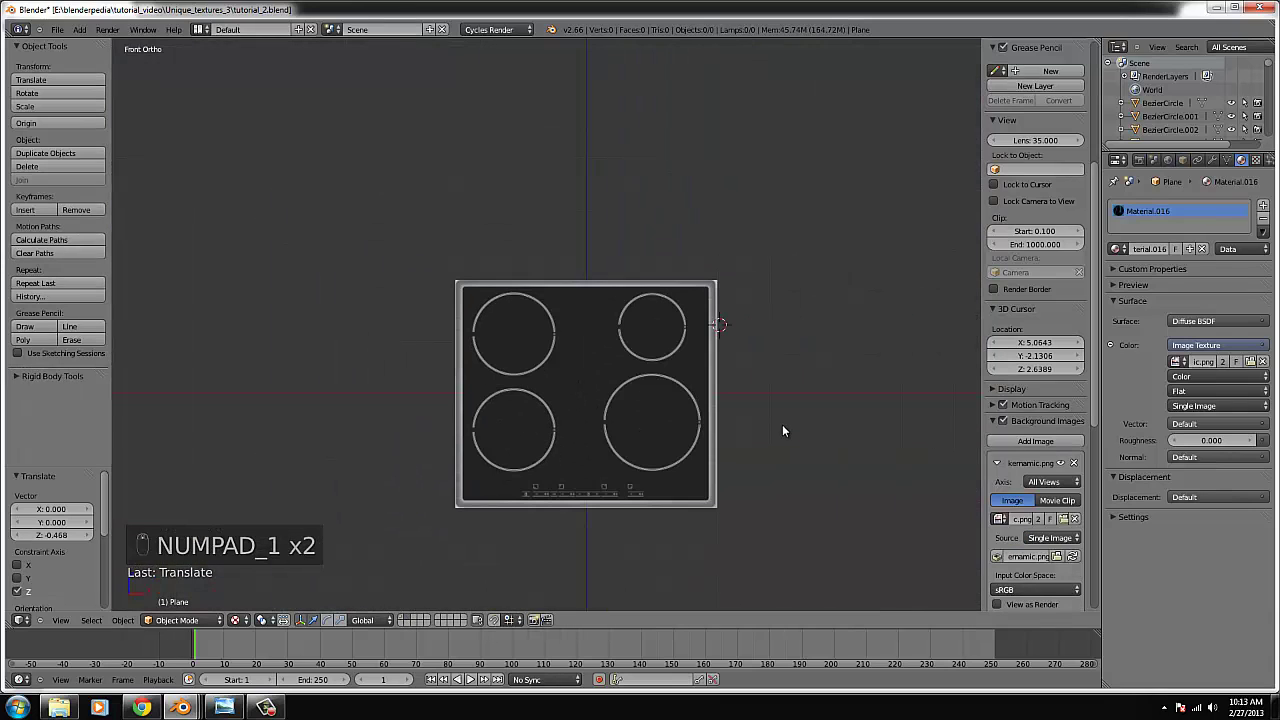
# - Replace the background reference image with pan.jpg, browsing the texture folder as thumbnails
pyautogui.click(1066, 519)
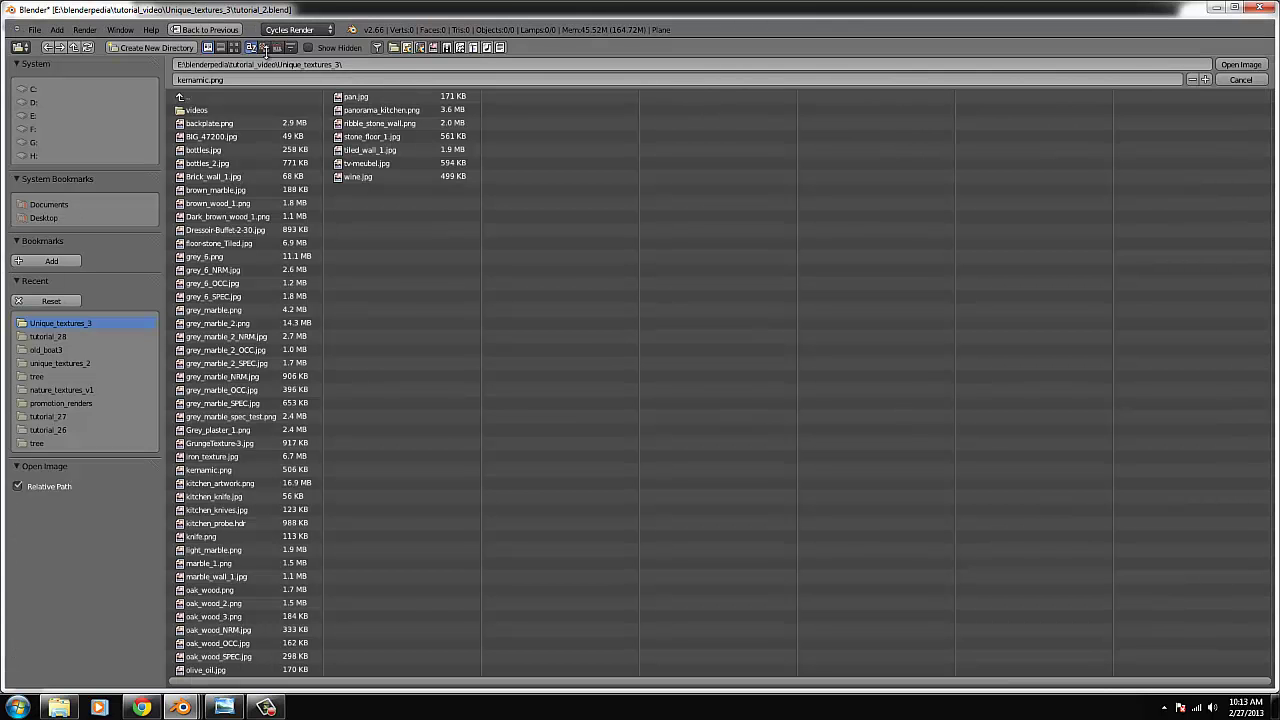
pyautogui.click(233, 48)
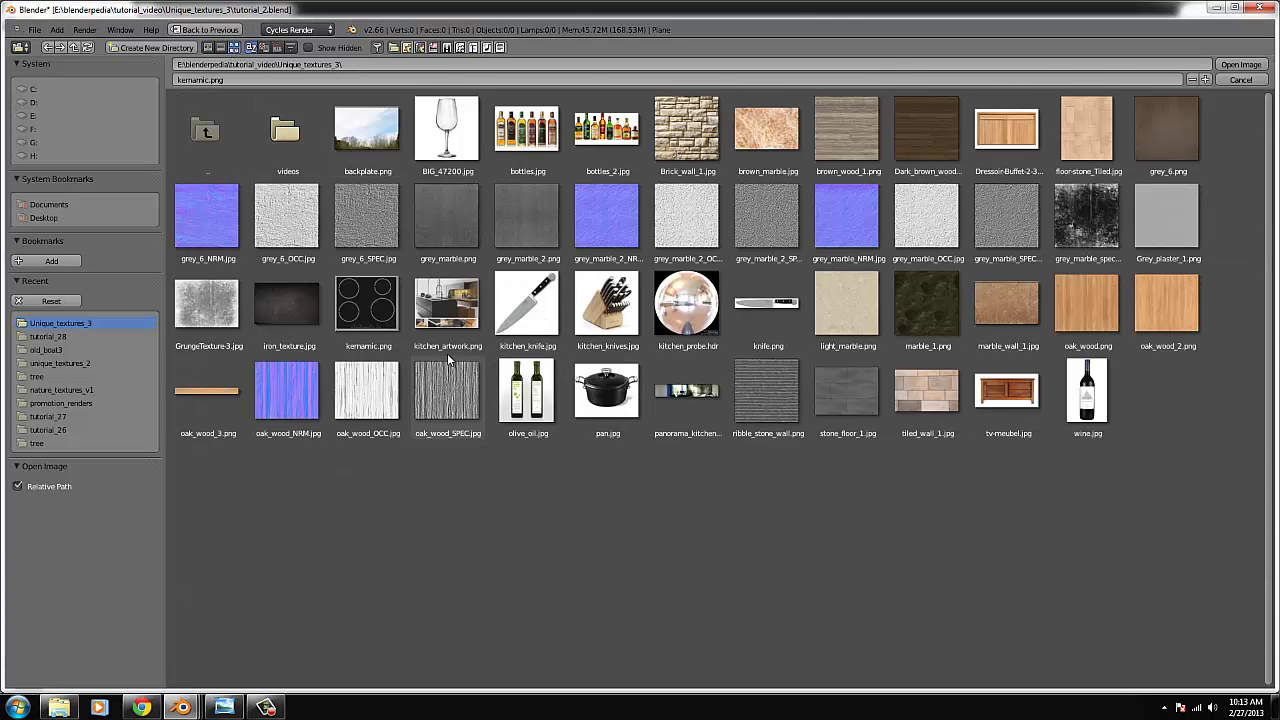
pyautogui.click(601, 399)
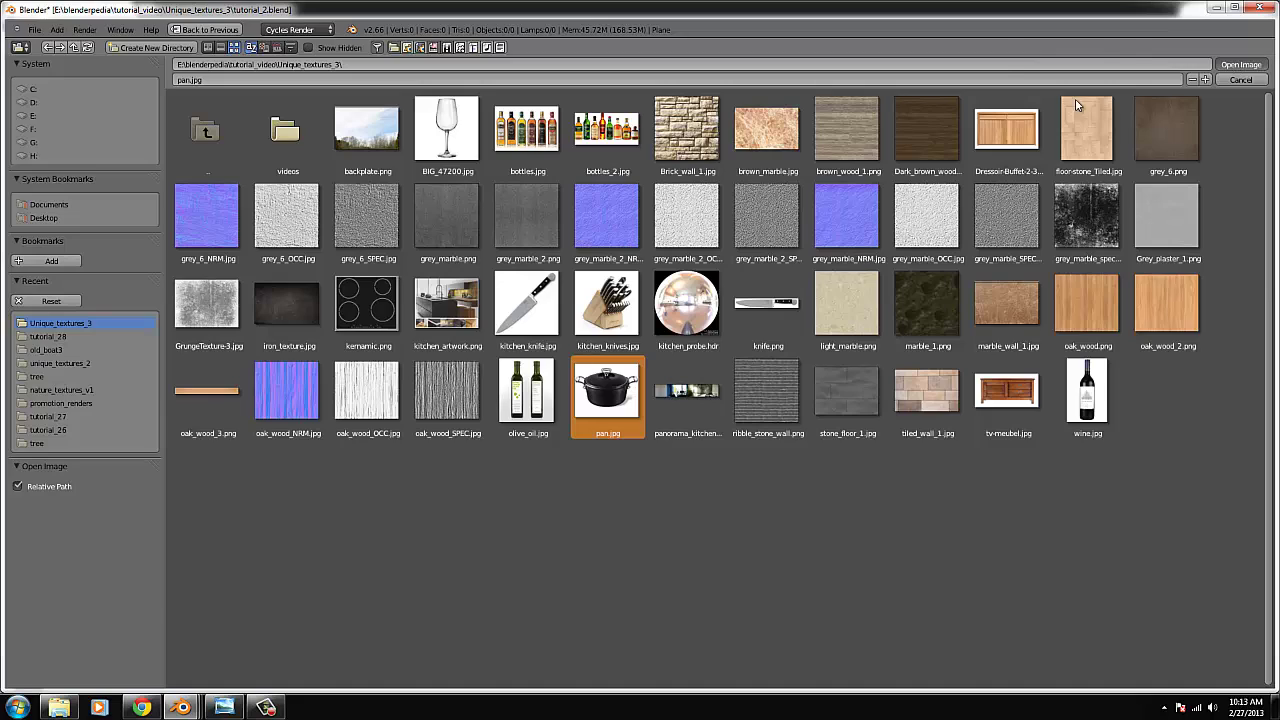
pyautogui.press('Return')
pyautogui.scroll(3, 637, 318)
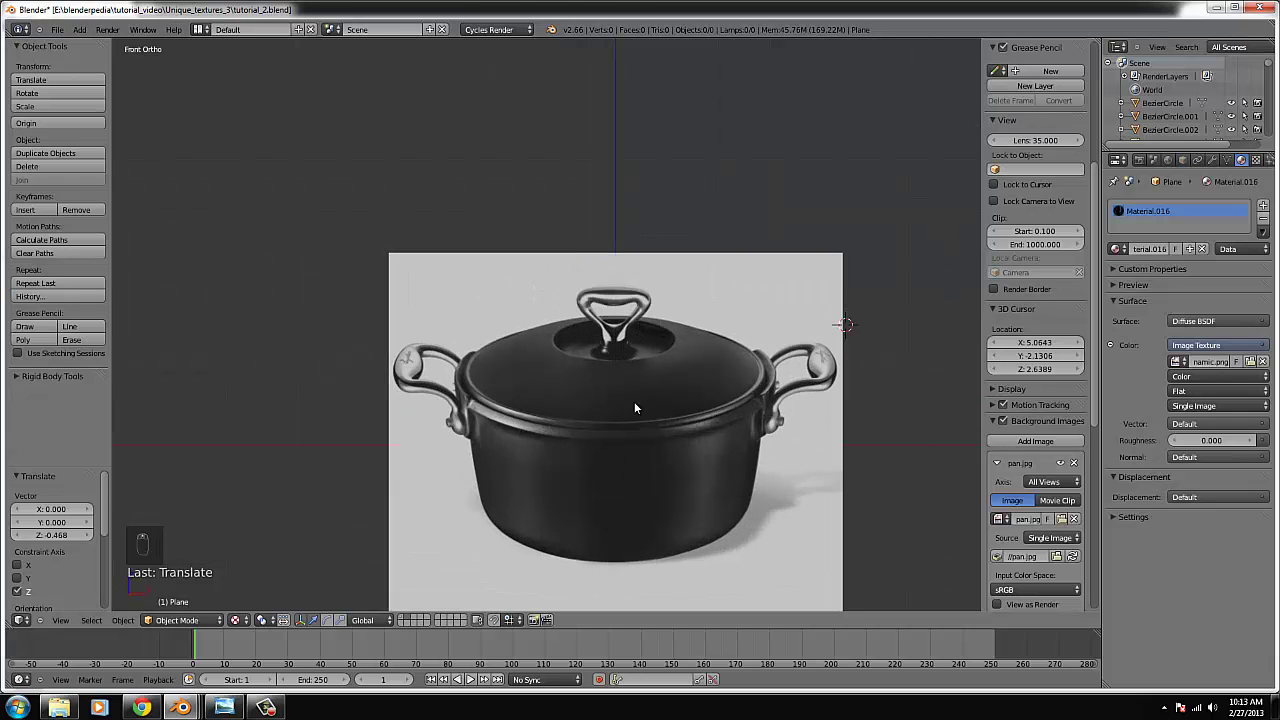
# - Add a 32-vertex circle mesh, place it over the pot in the reference image and scale it by about 2.465
pyautogui.scroll(-2, 641, 420)
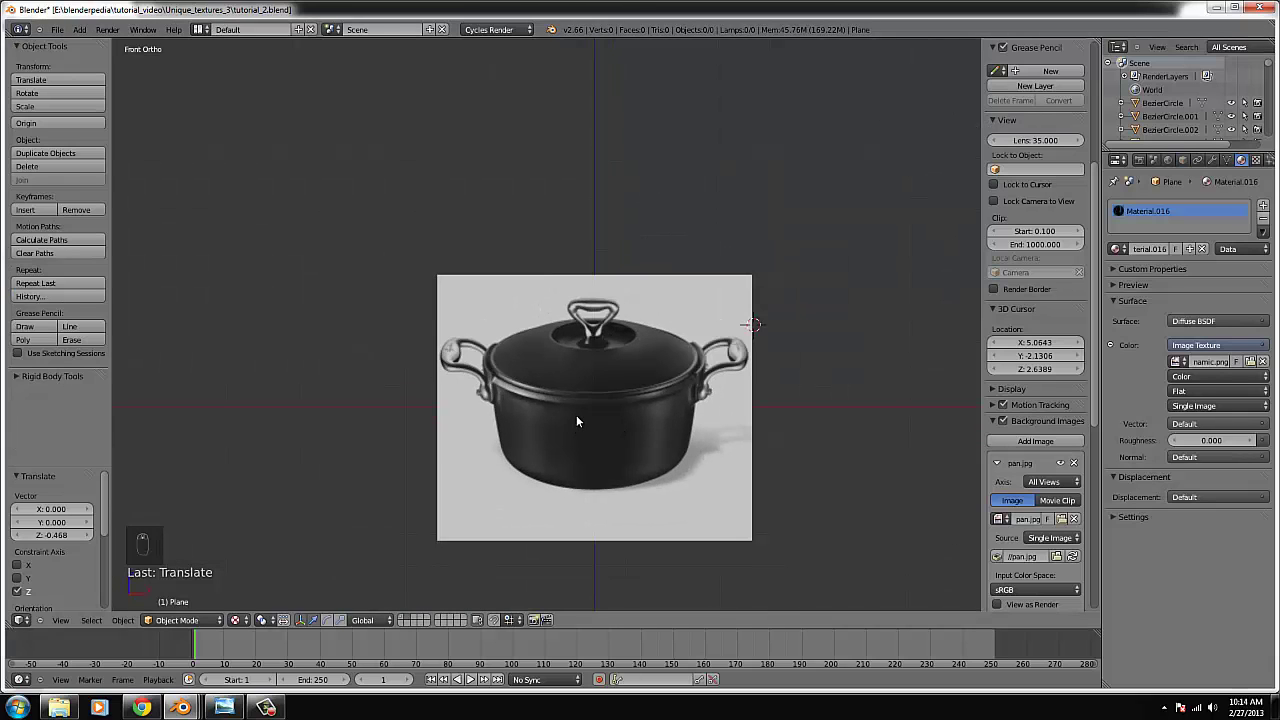
pyautogui.scroll(2, 546, 330)
pyautogui.click(79, 29)
pyautogui.moveTo(94, 46)
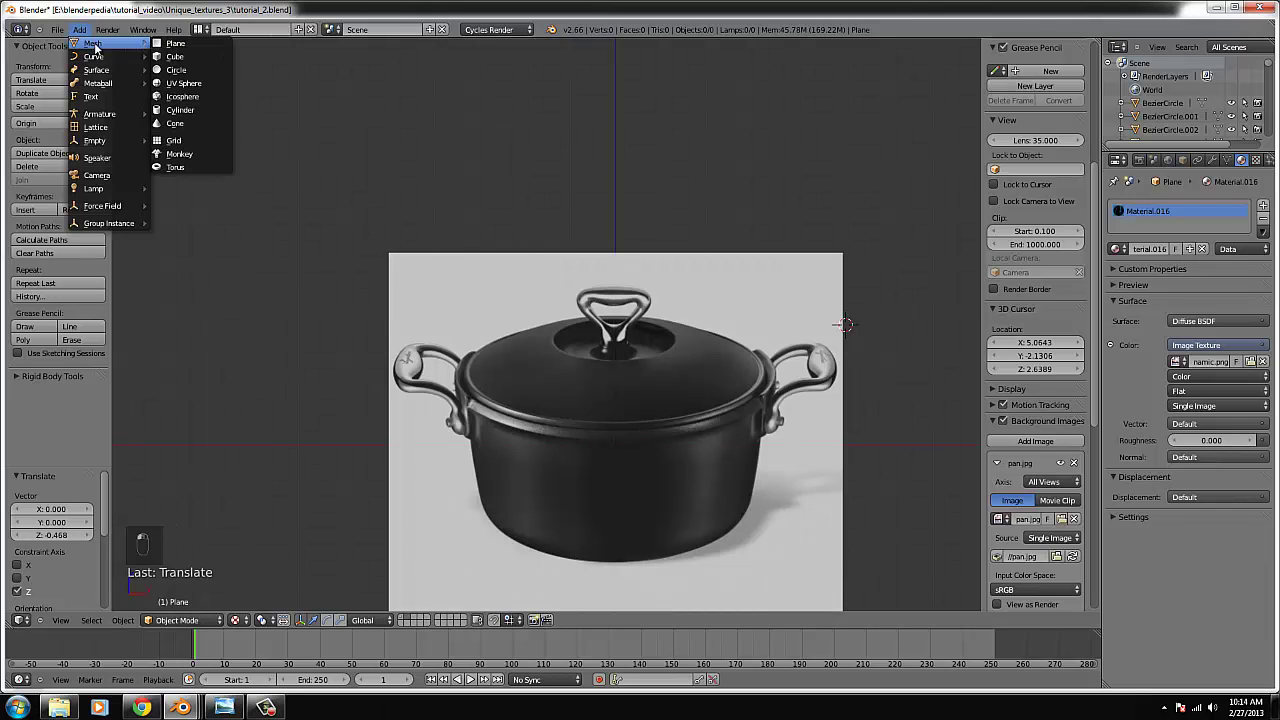
pyautogui.click(183, 76)
pyautogui.scroll(-2, 626, 283)
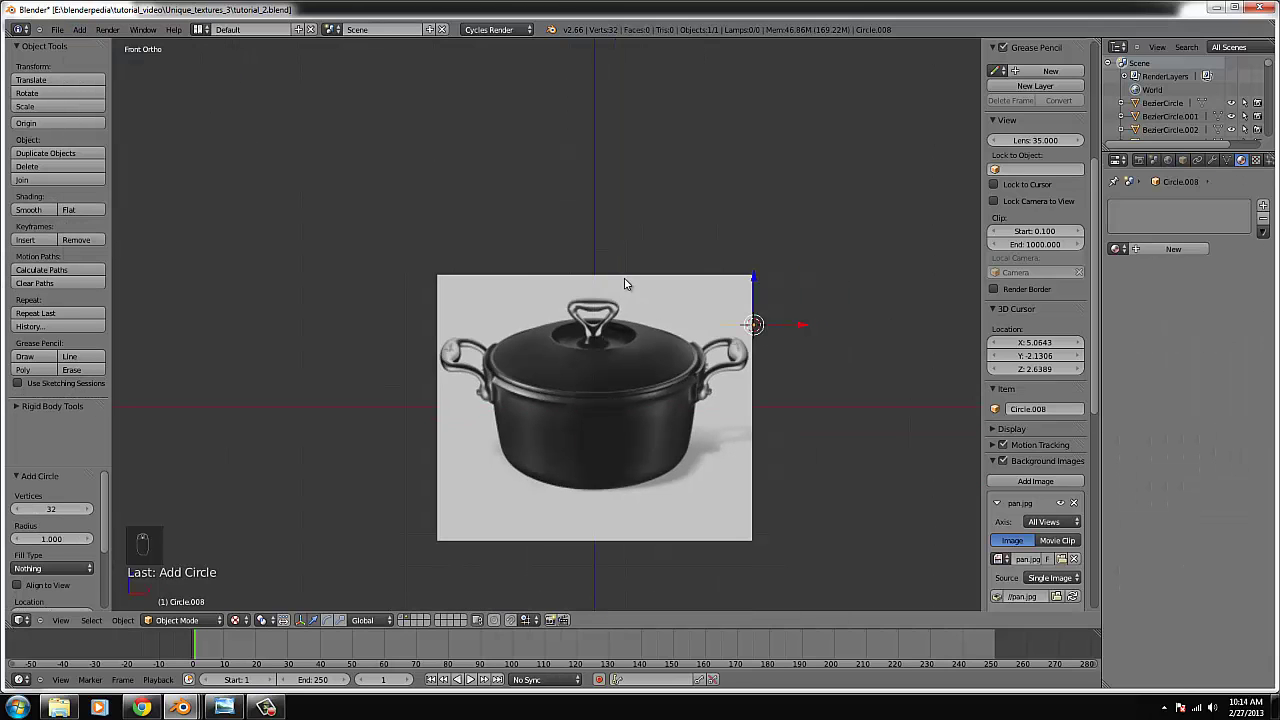
pyautogui.press('g')
pyautogui.click(528, 392)
pyautogui.press('s')
pyautogui.click(776, 449)
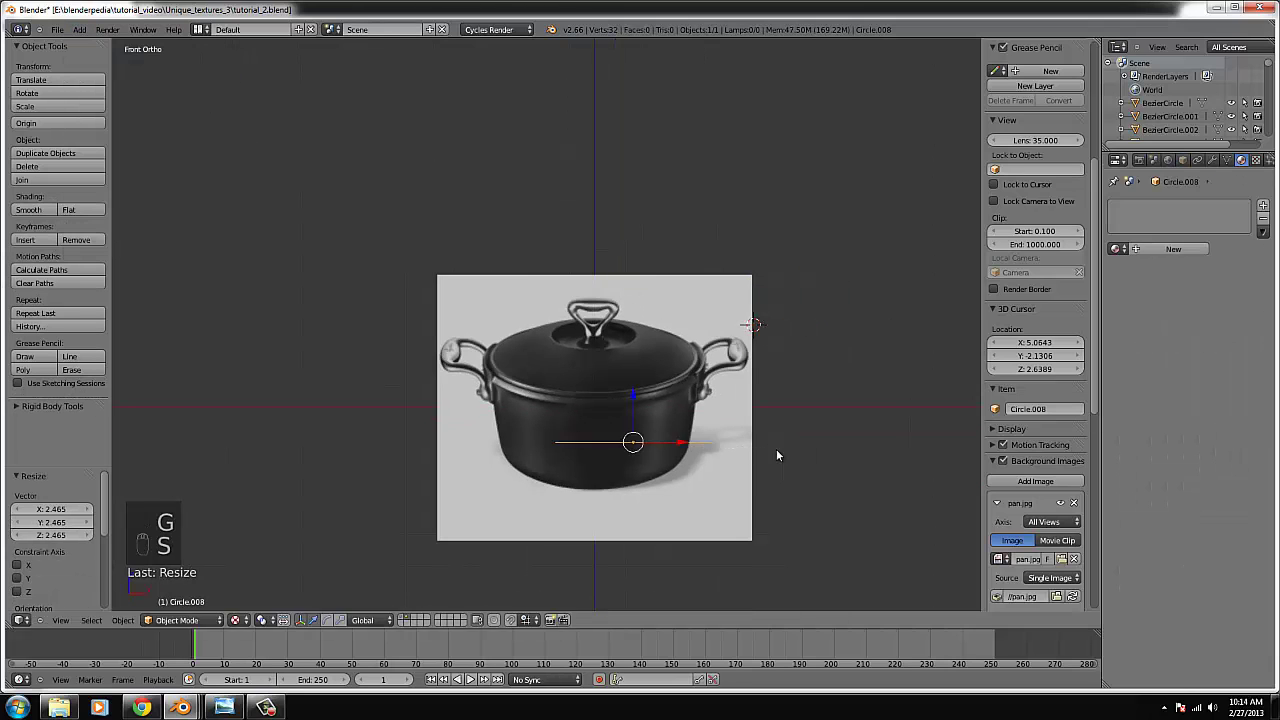
# - Move the circle down to the pot's base and scale it to roughly match the base width
pyautogui.press('g')
pyautogui.click(752, 456)
pyautogui.press('ctrl+KP_Decimal')
pyautogui.press('g')
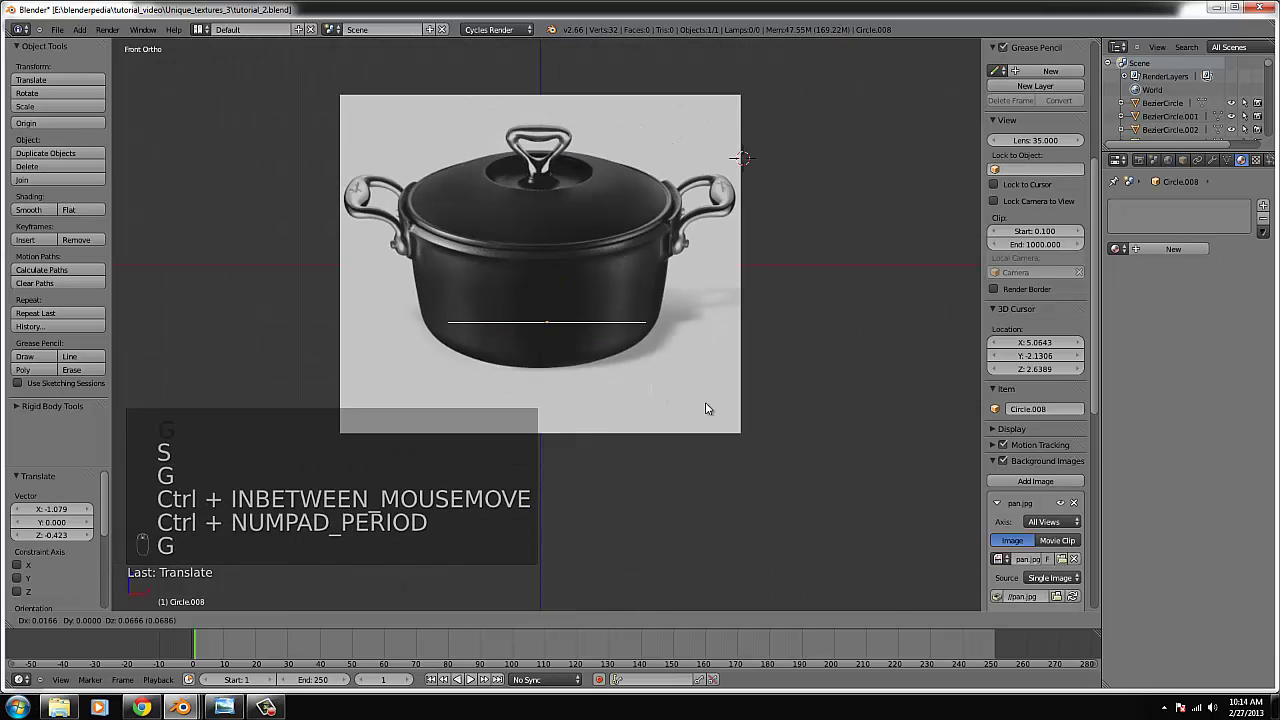
pyautogui.press('s')
pyautogui.click(750, 398)
pyautogui.press('g')
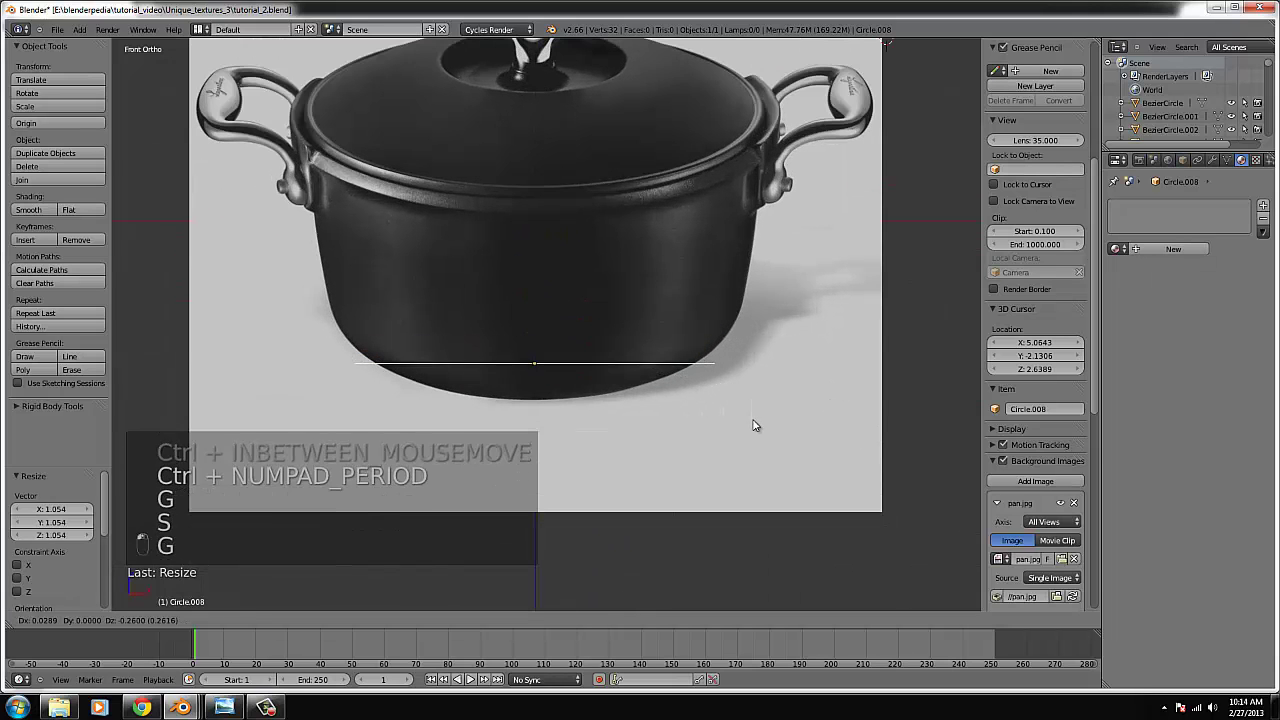
pyautogui.click(754, 426)
pyautogui.press('s')
pyautogui.click(745, 430)
# - Nudge the circle by about -0.039 in X and -0.029 in Z at the pot's base
pyautogui.press('Tab')
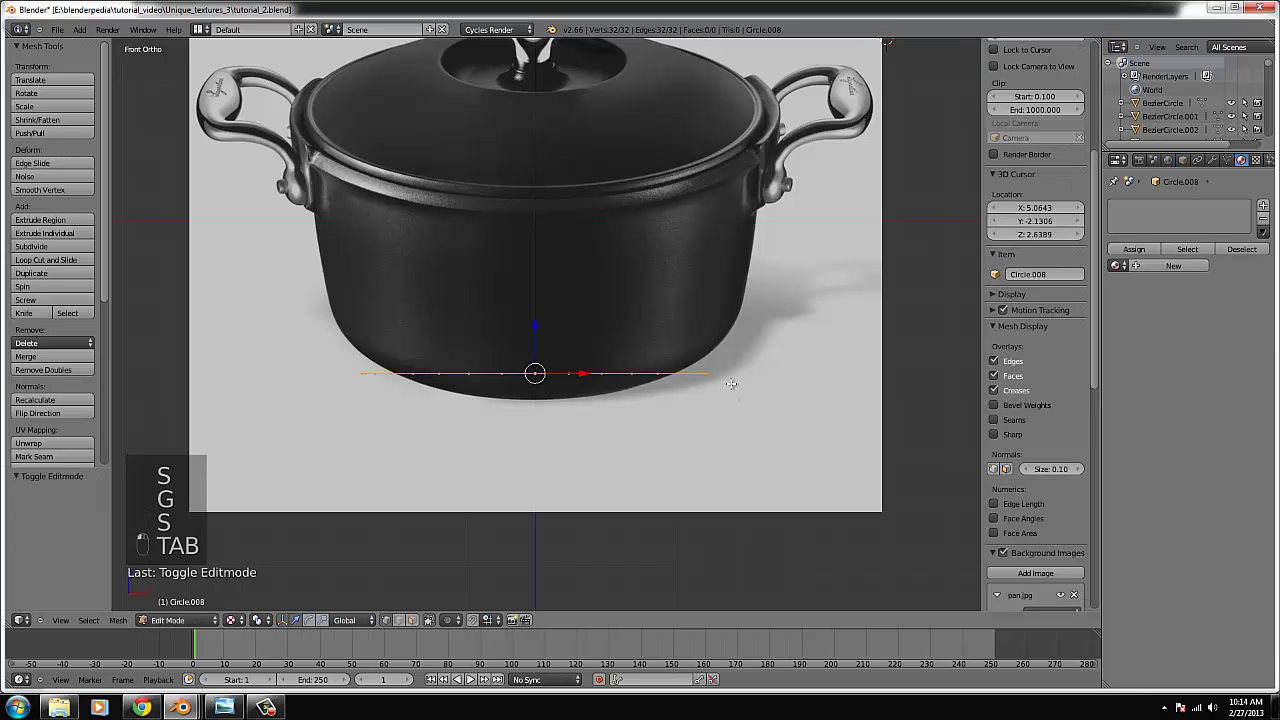
pyautogui.press('Tab')
pyautogui.press('s')
pyautogui.click(729, 382)
pyautogui.press('g')
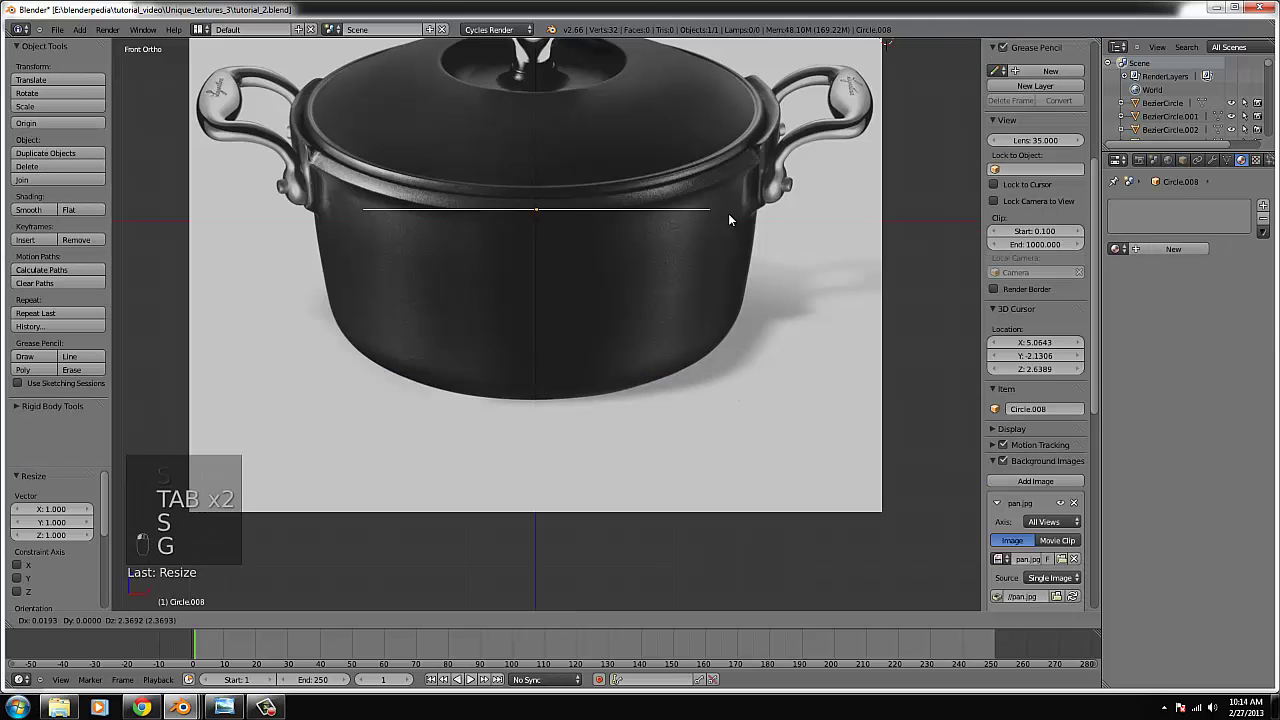
pyautogui.rightClick(741, 246)
pyautogui.press('g')
pyautogui.click(760, 360)
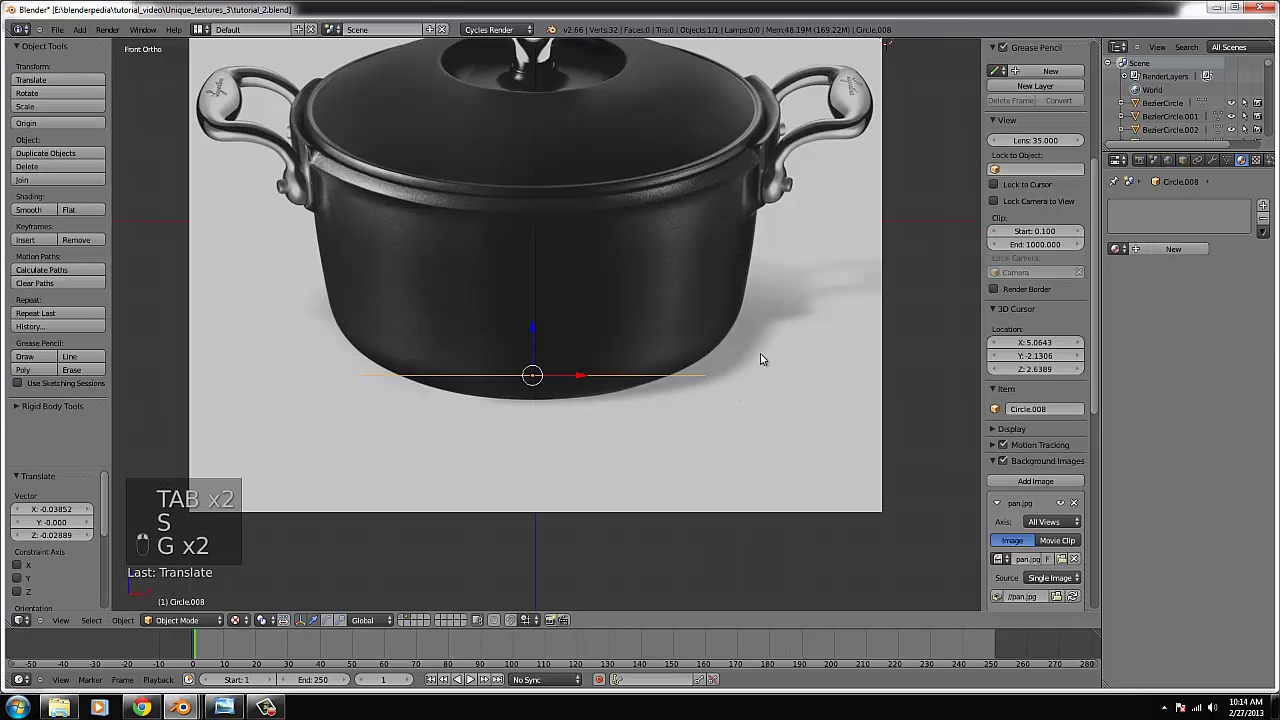
# - Scale all of the circle's vertices in Edit Mode by about 1.12 and fine-tune the width against the pot's base
pyautogui.press('Tab')
pyautogui.press('s')
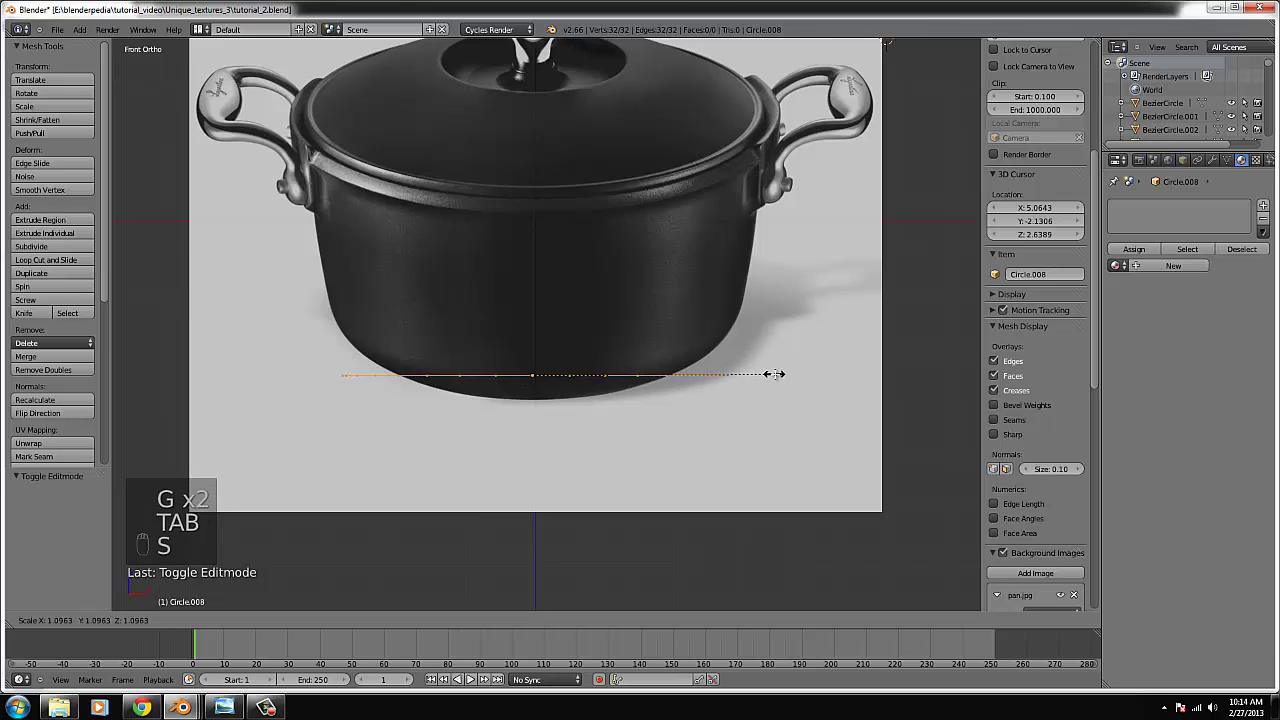
pyautogui.click(778, 374)
pyautogui.scroll(2, 775, 374)
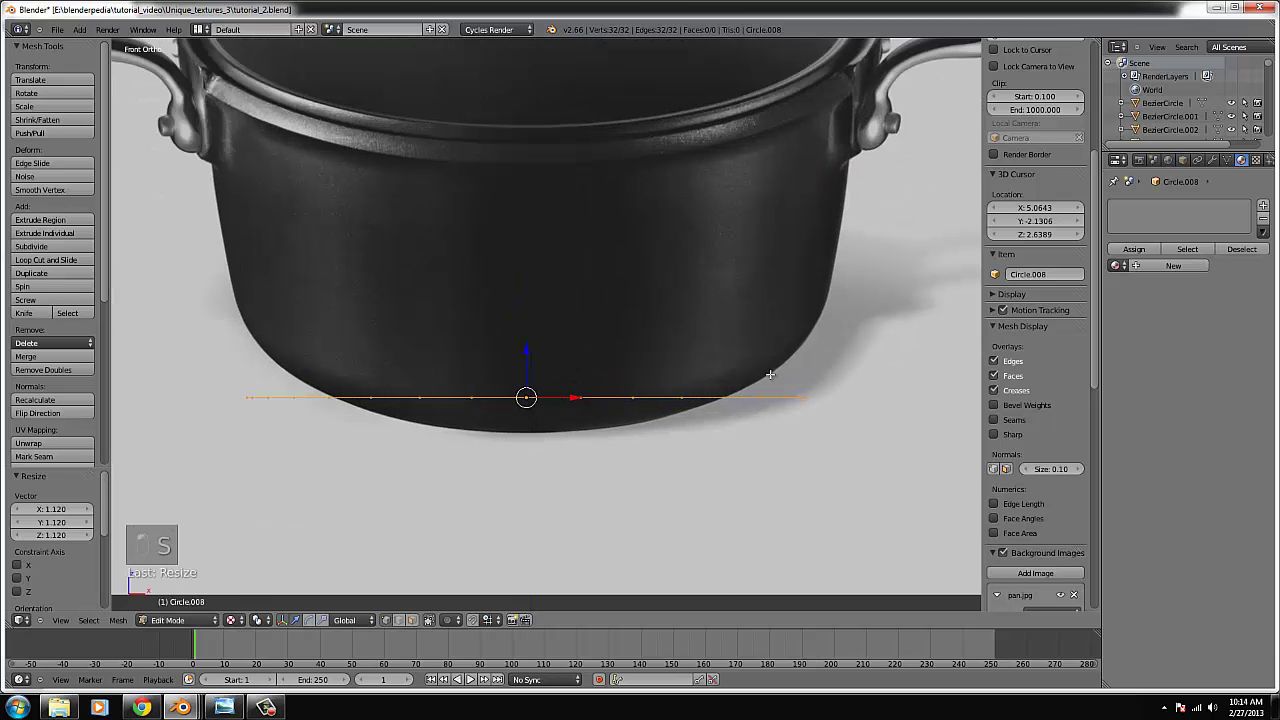
pyautogui.press('s')
pyautogui.click(750, 374)
pyautogui.press('Tab')
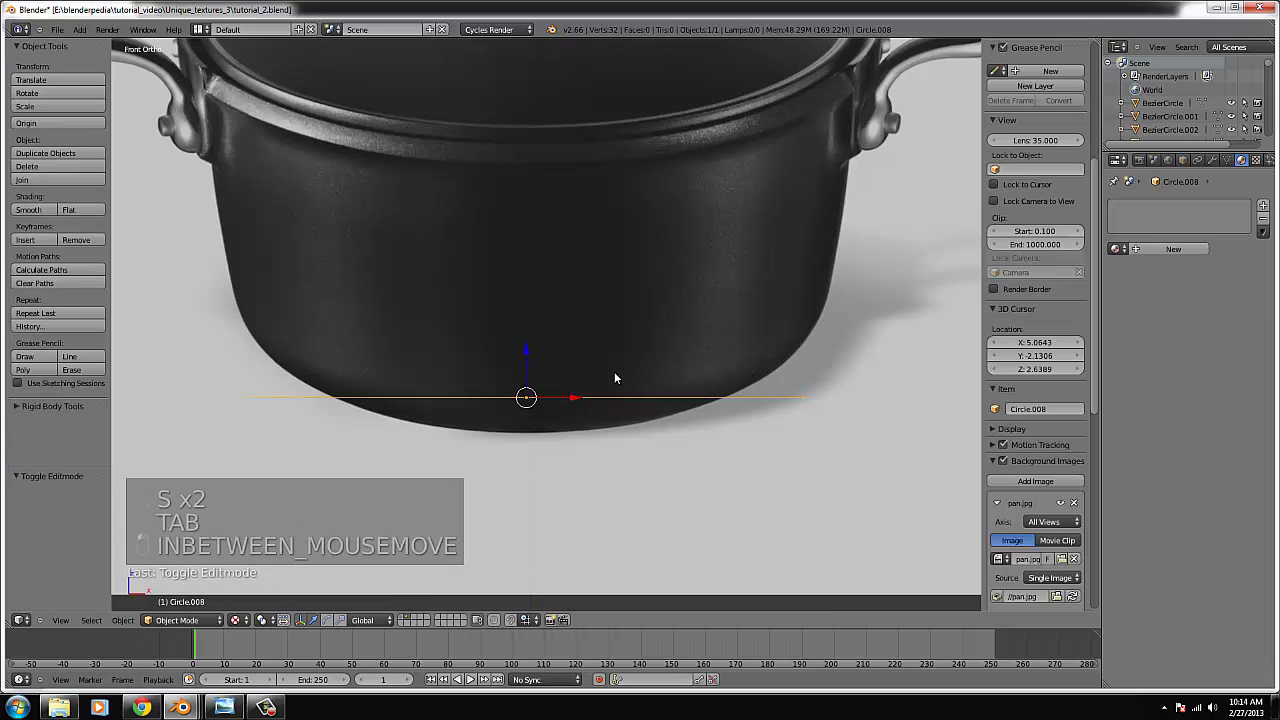
# - Extrude the base ring upward by about 0.1 and widen the new ring by about 1.02
pyautogui.press('Tab')
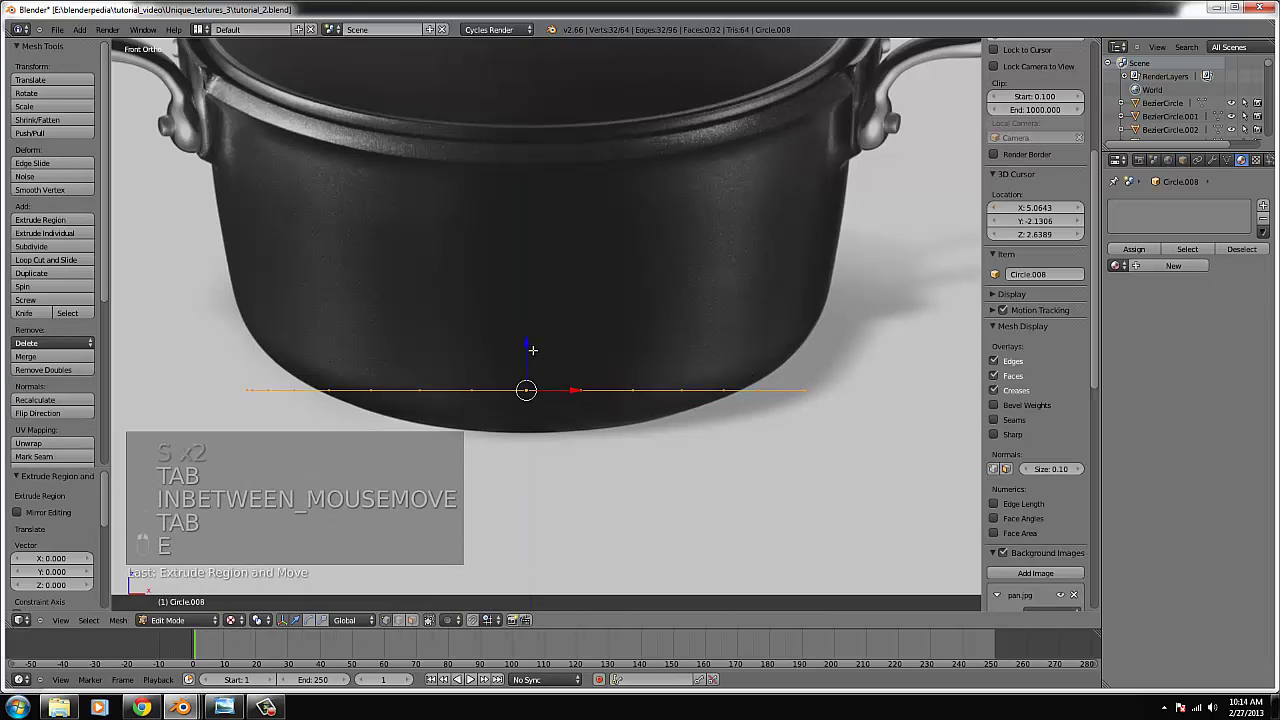
pyautogui.press('e')
pyautogui.click(786, 343)
pyautogui.press('s')
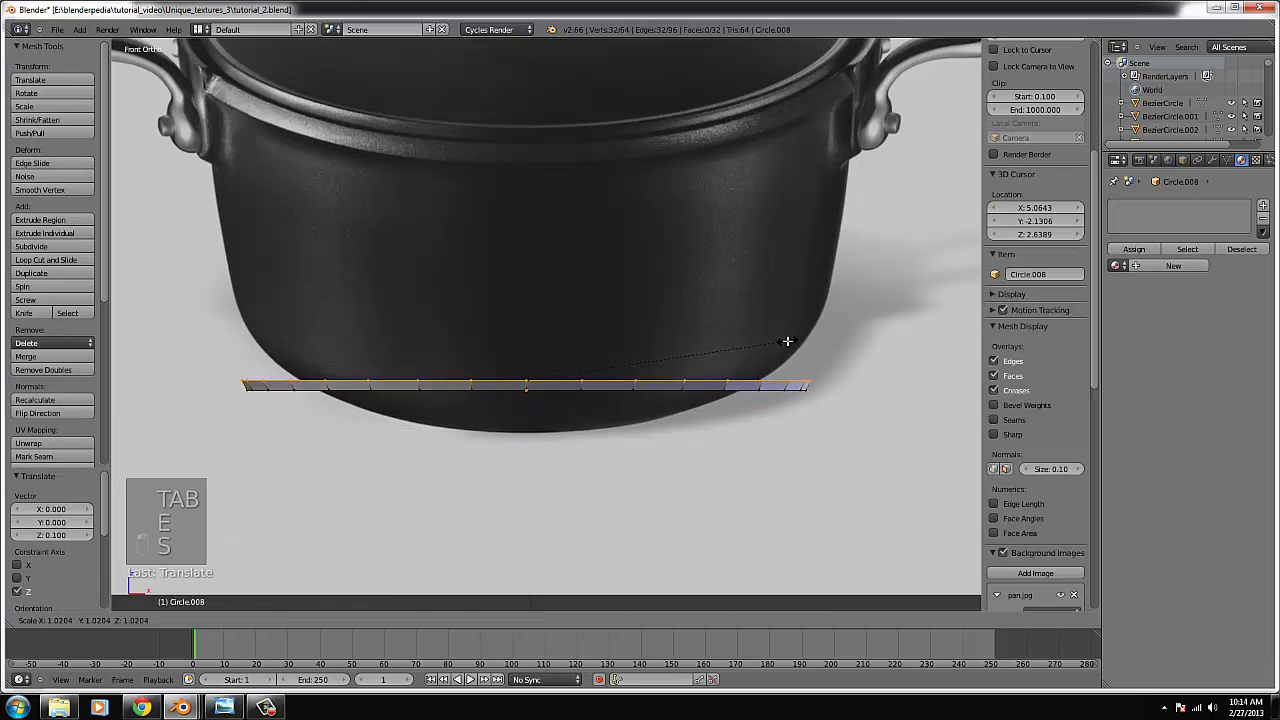
pyautogui.click(787, 341)
# - Extrude the upper ring another 0.314 along Z and widen it slightly to follow the pot's wall
pyautogui.press('e')
pyautogui.click(768, 330)
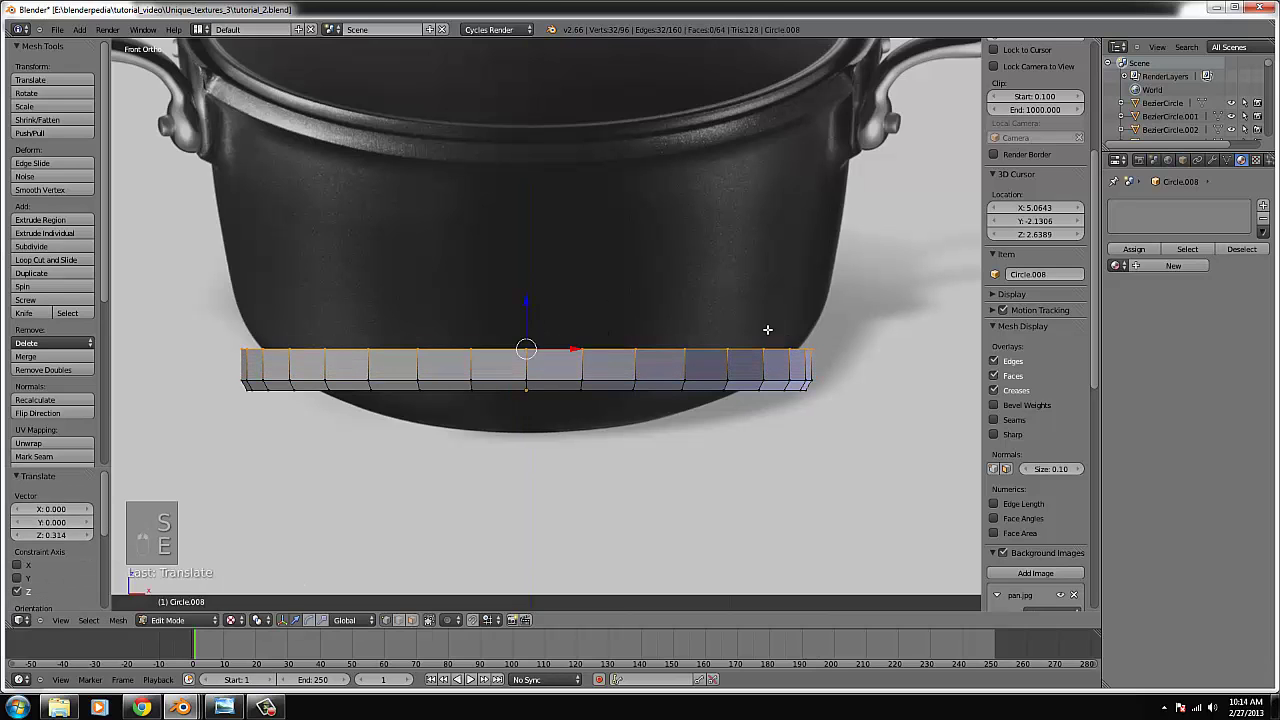
pyautogui.press('s')
pyautogui.click(831, 339)
# - Extrude the upper ring again, raise it along Z partway up the pot's wall and scale it by about 1.016
pyautogui.press('e')
pyautogui.rightClick(512, 298)
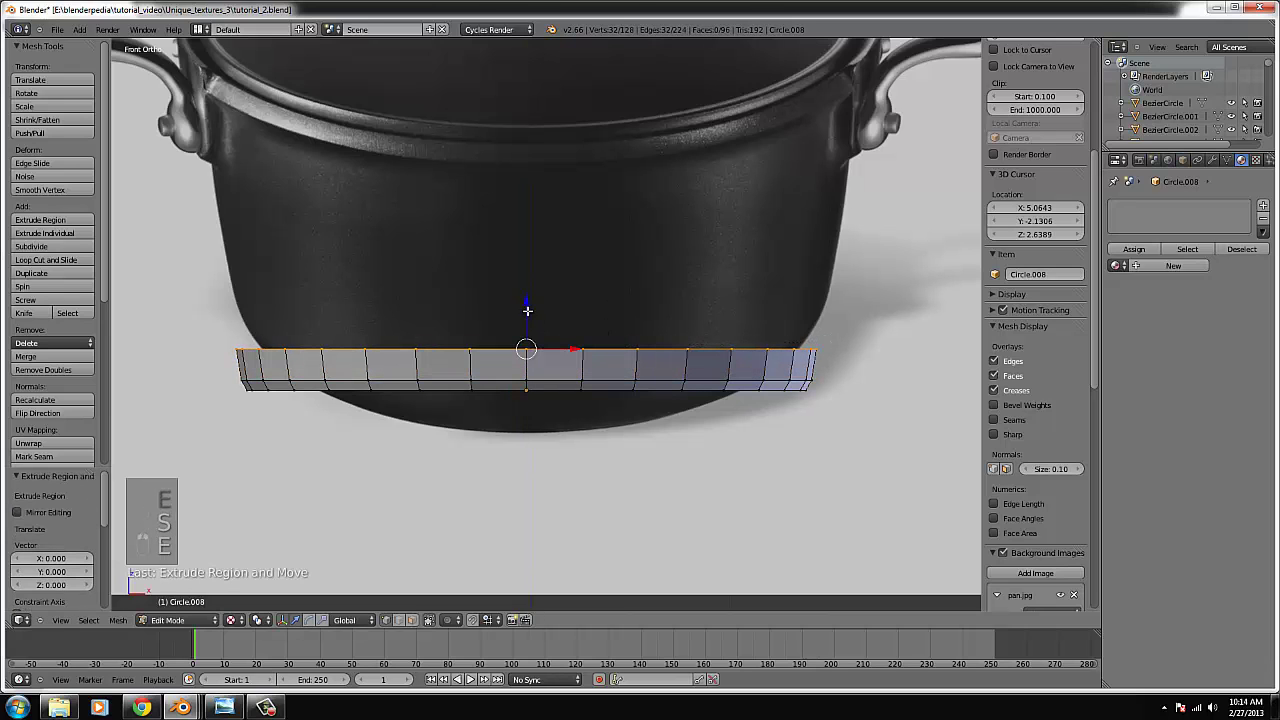
pyautogui.moveTo(527, 311); pyautogui.dragTo(545, 245)
pyautogui.press('s')
pyautogui.click(903, 362)
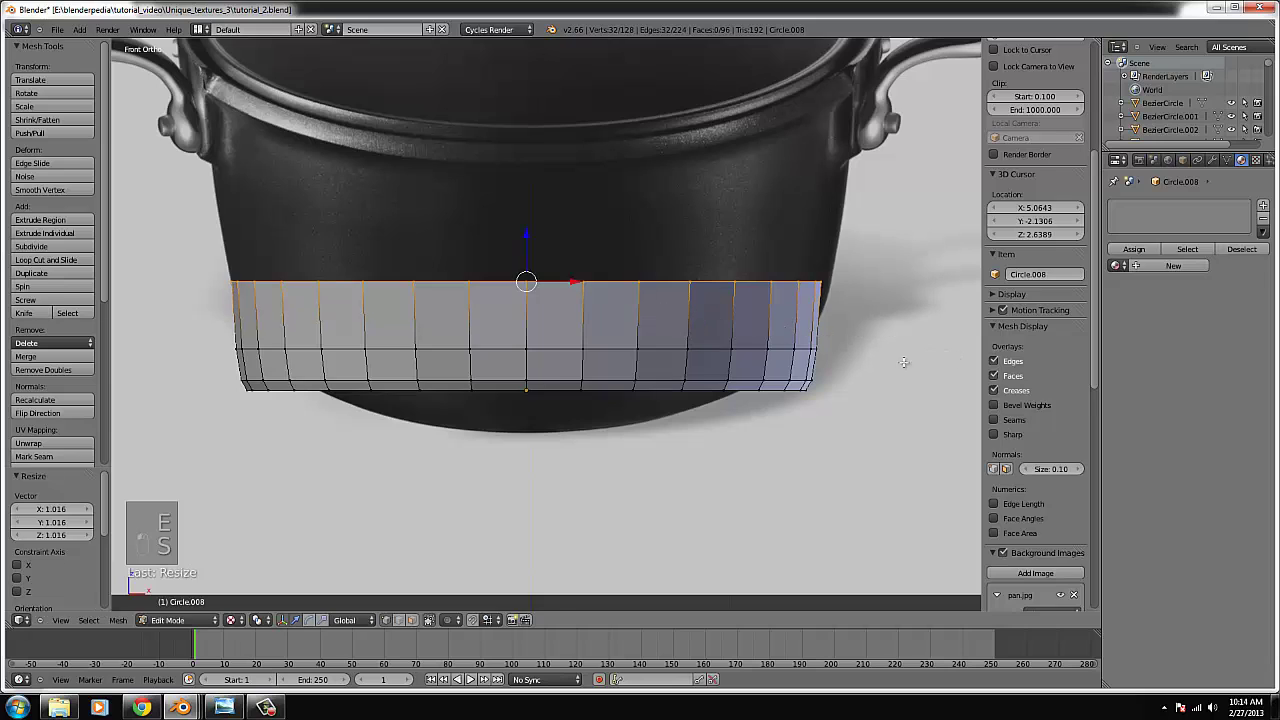
# - Shift the whole mesh slightly along X to centre it on the pot, and widen its top ring by about 1.01
pyautogui.press('Tab')
pyautogui.press('Tab')
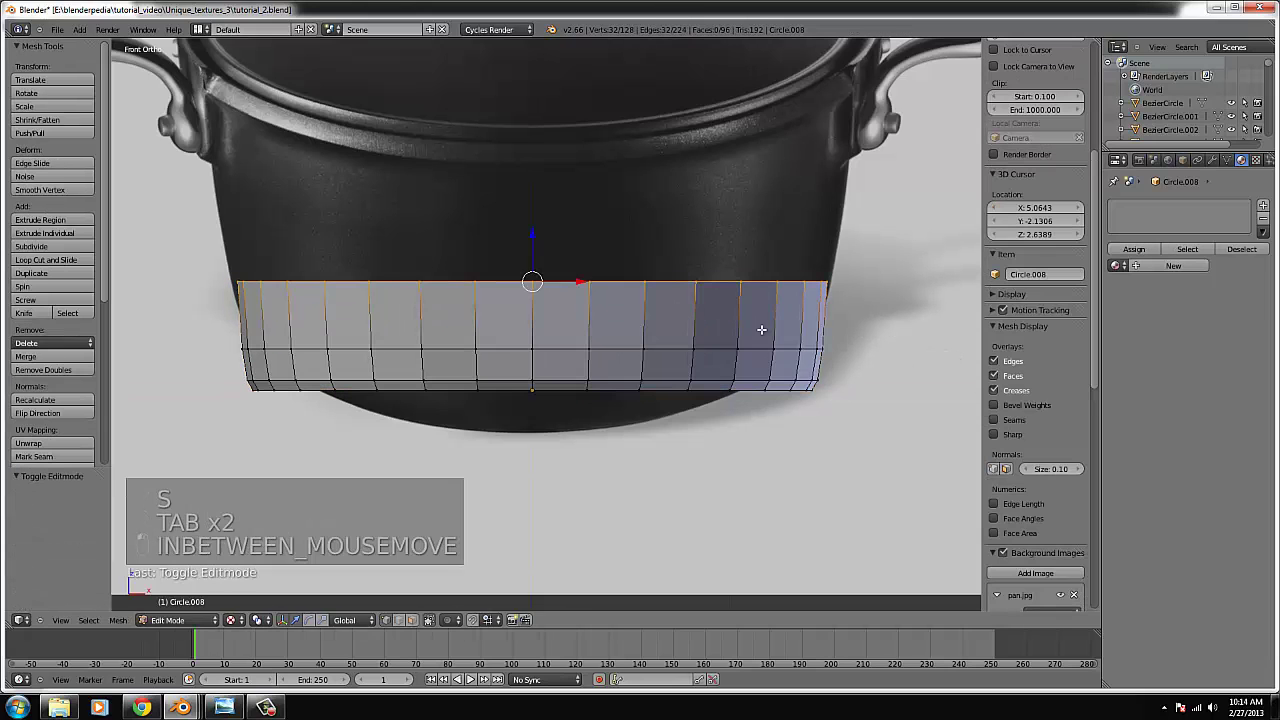
pyautogui.press('s')
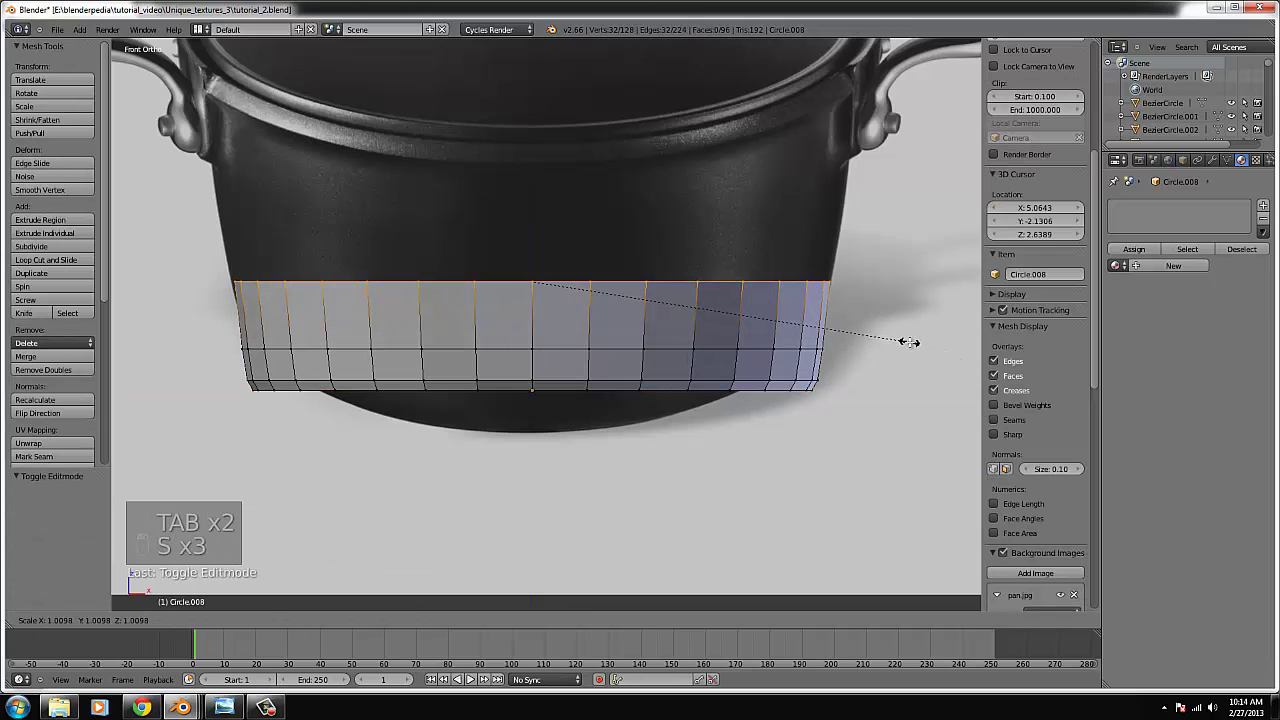
pyautogui.click(908, 342)
# - Try extruding the top ring upward by about 0.568 and rescaling it, and undo these changes
pyautogui.scroll(-3, 908, 342)
pyautogui.press('e')
pyautogui.click(859, 354)
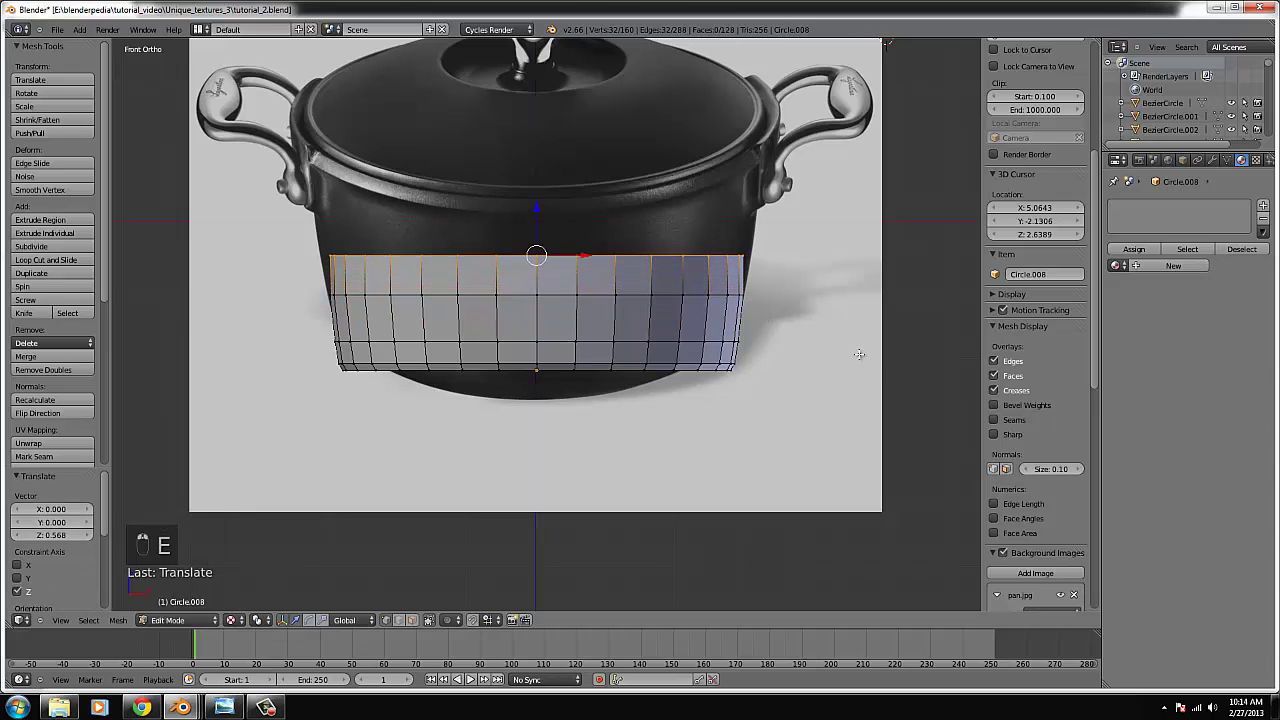
pyautogui.press('s')
pyautogui.click(868, 360)
pyautogui.hotkey('ctrl', 'z')
pyautogui.hotkey('ctrl', 'z')
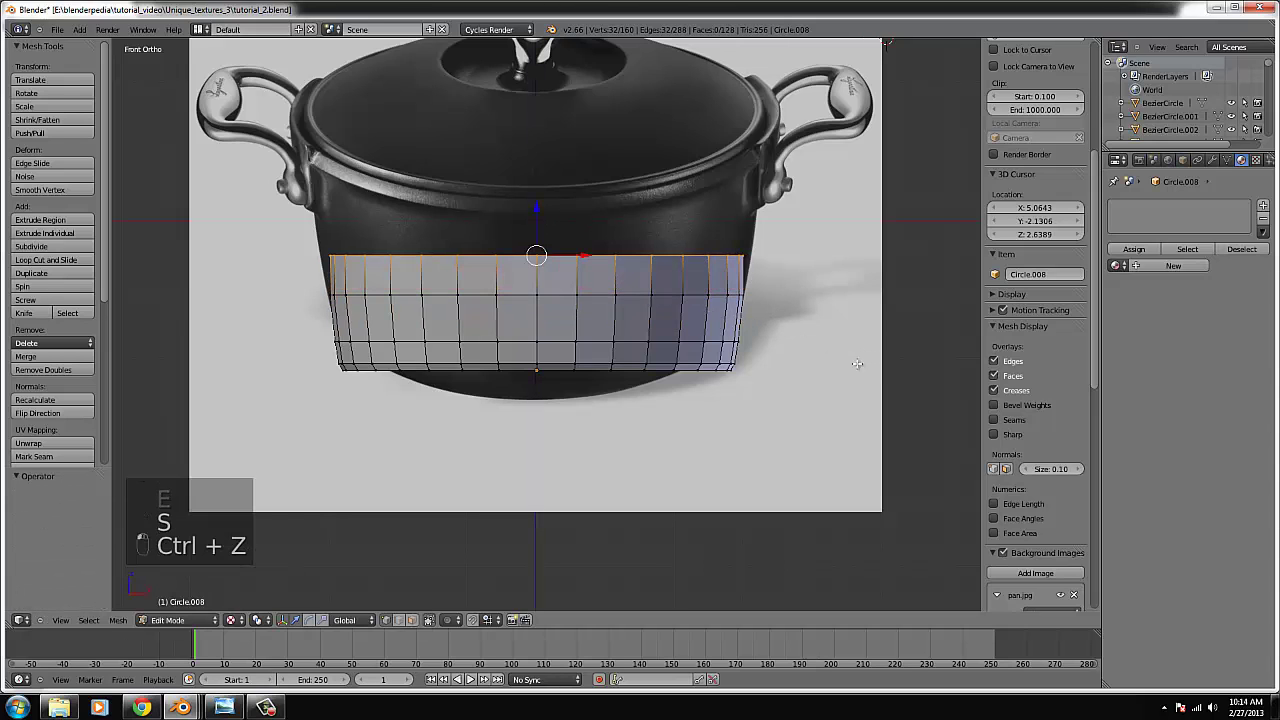
pyautogui.press('s')
pyautogui.click(789, 340)
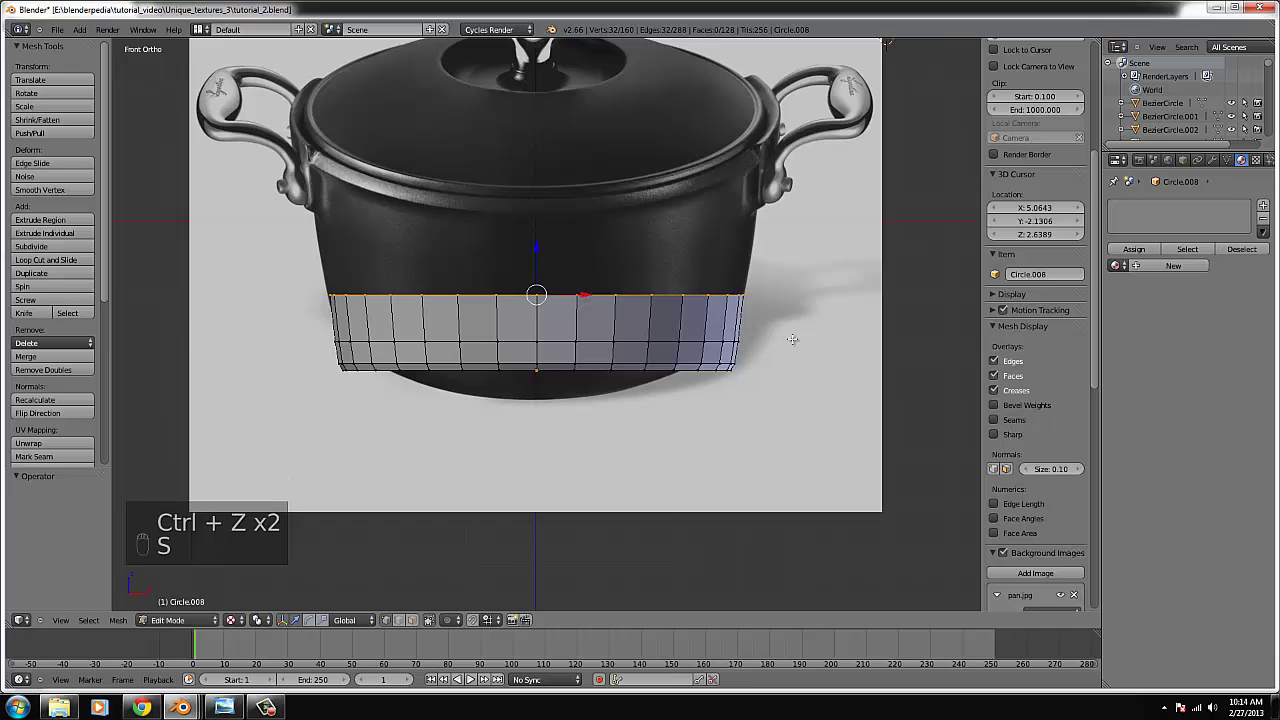
pyautogui.hotkey('ctrl', 'z')
# - Scale the top ring by about 1.009, and in wireframe raise the ring below it by 0.128 and scale that by about 1.014
pyautogui.press('s')
pyautogui.click(793, 341)
pyautogui.press('z')
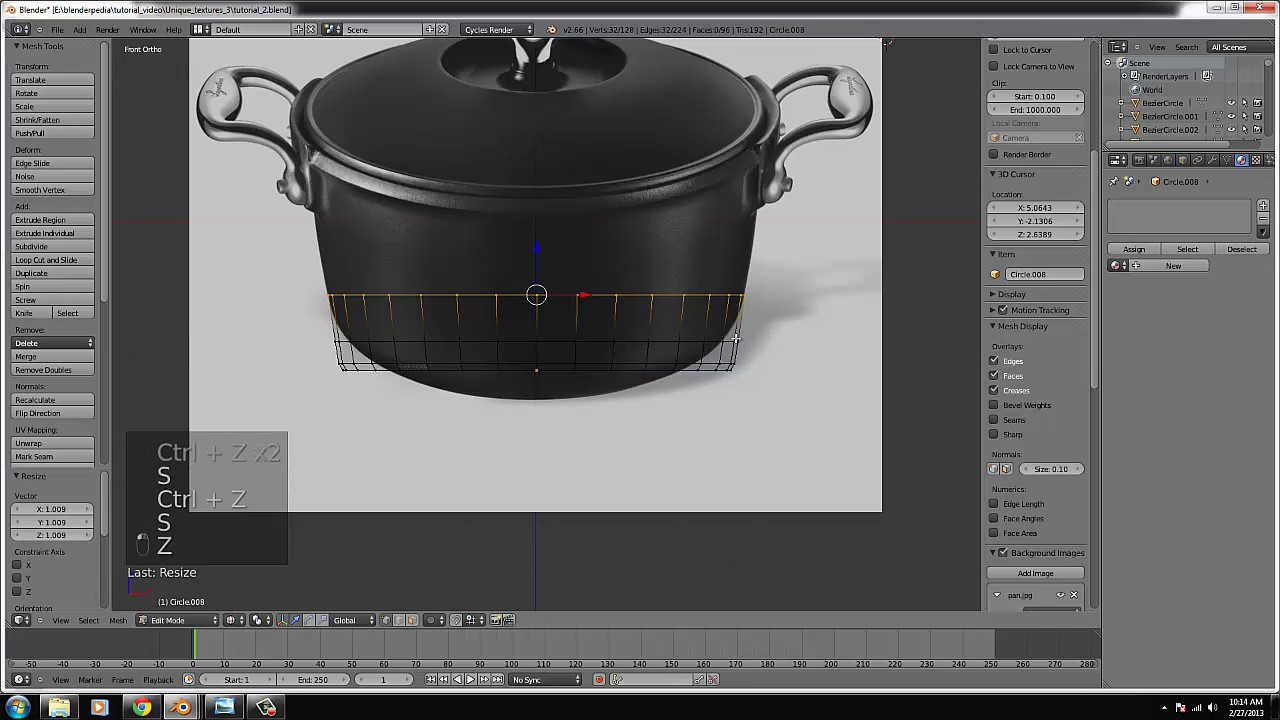
pyautogui.press('b')
pyautogui.moveTo(785, 343); pyautogui.dragTo(228, 306)
pyautogui.scroll(2, 566, 367)
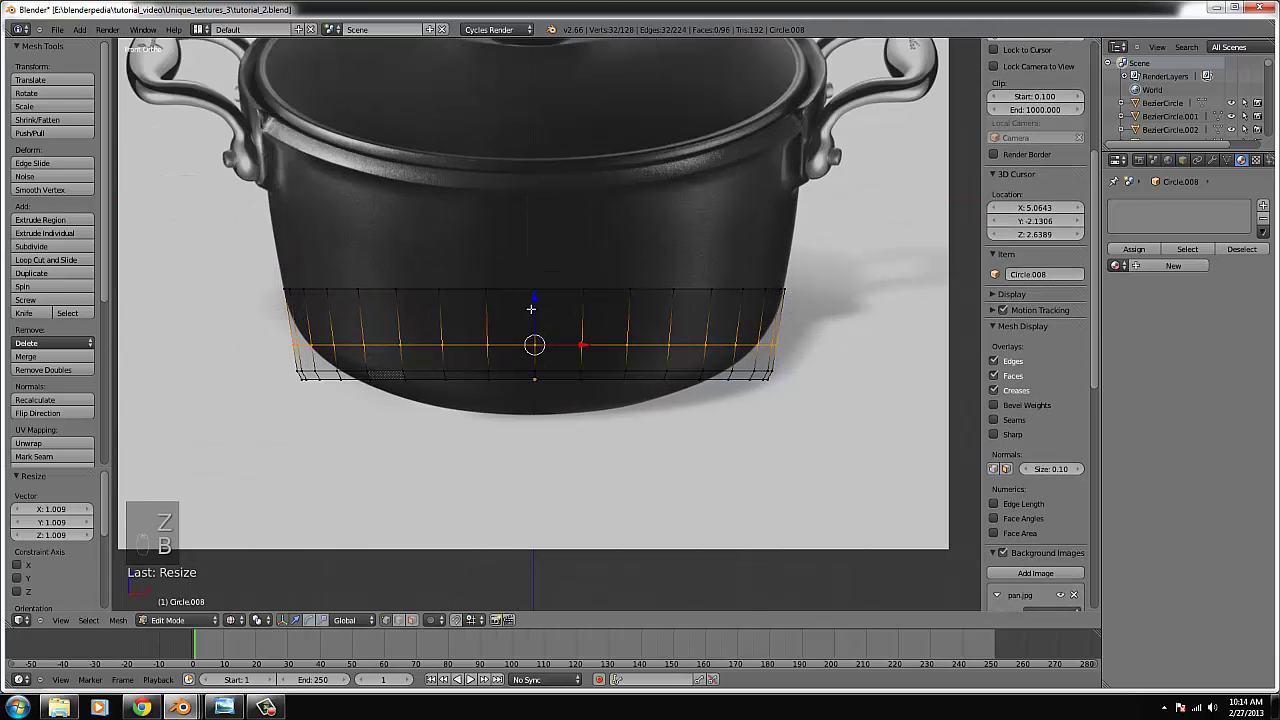
pyautogui.moveTo(534, 308); pyautogui.dragTo(534, 298)
pyautogui.press('s')
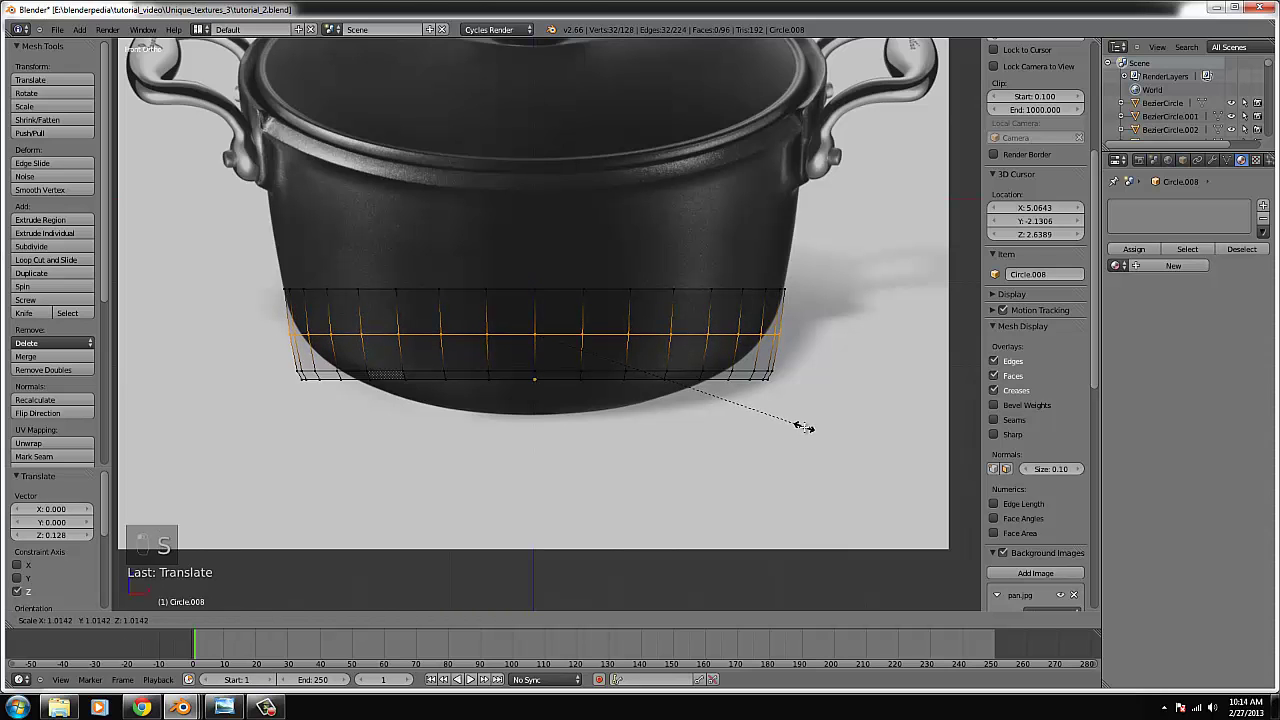
pyautogui.click(806, 429)
# - Select the top ring, extrude it upward by about 0.698 and scale it by about 1.034 to match the pot's wall
pyautogui.rightClick(786, 292)
pyautogui.press('b')
pyautogui.moveTo(831, 314); pyautogui.dragTo(151, 196)
pyautogui.moveTo(560, 300); pyautogui.dragTo(582, 357, button='middle')
pyautogui.press('KP_1')
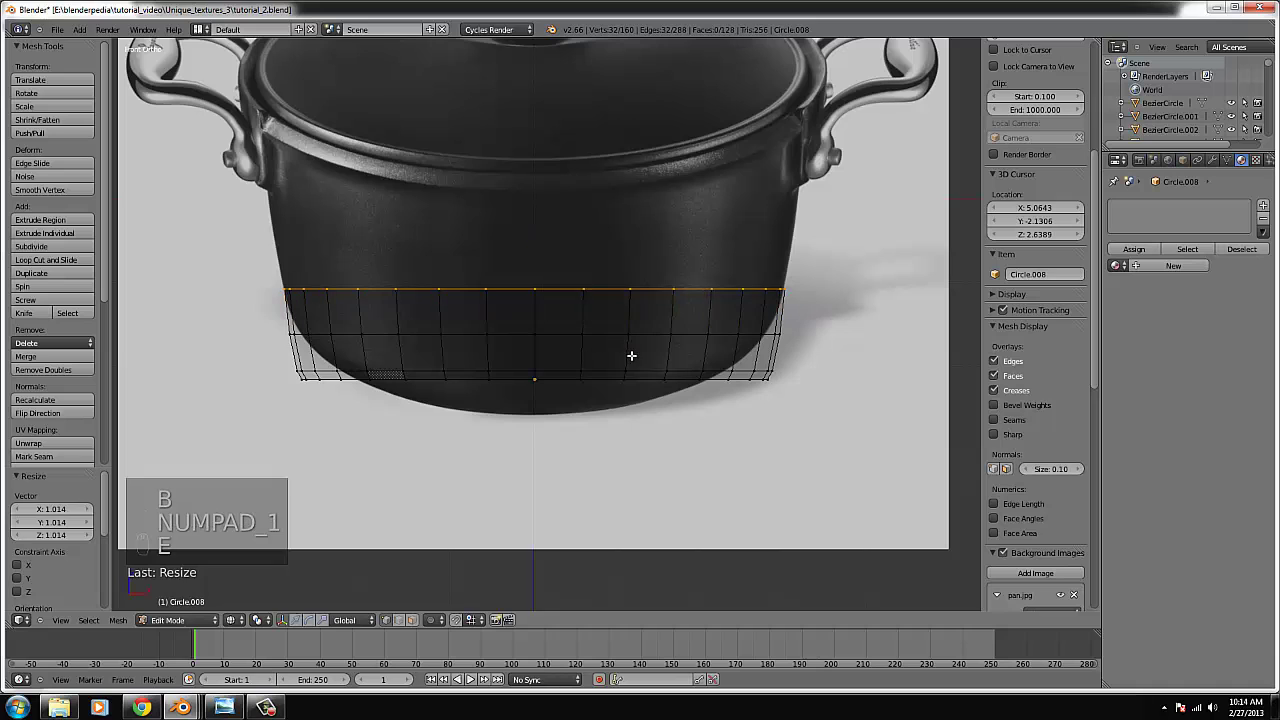
pyautogui.press('e')
pyautogui.click(545, 182)
pyautogui.press('s')
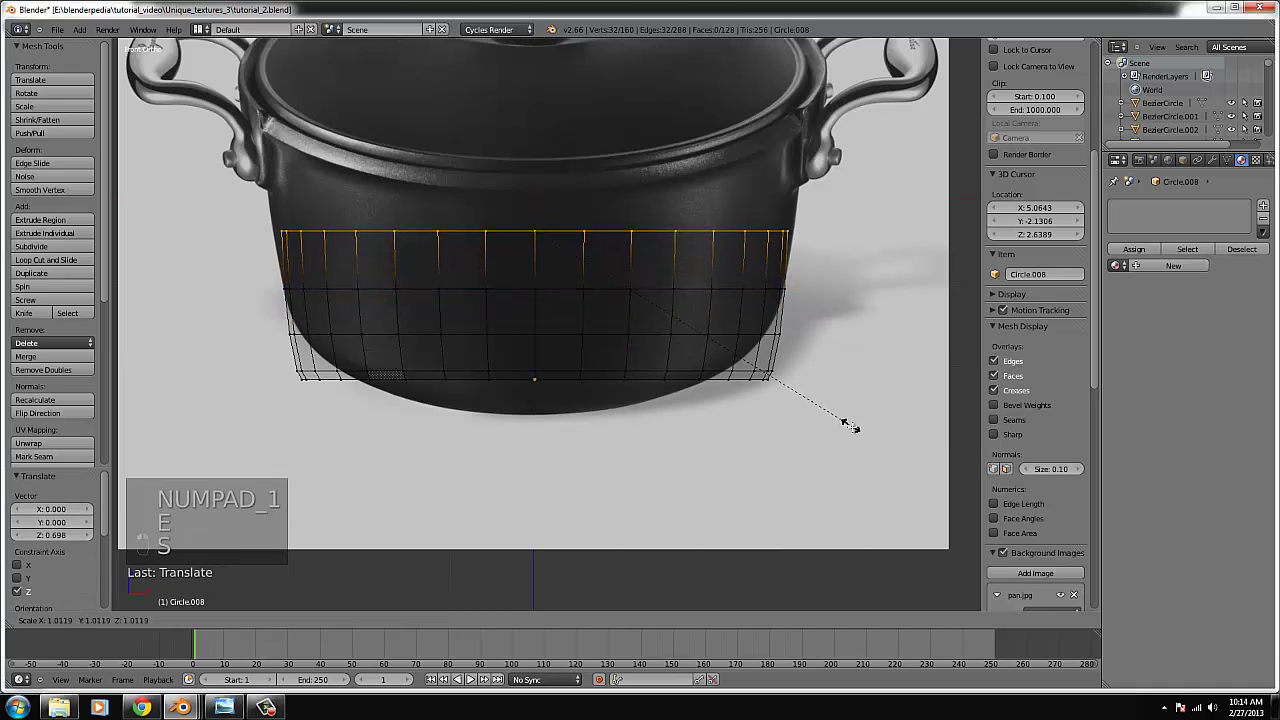
pyautogui.click(855, 431)
# - Select the ring just below the top one in wireframe and scale it by about 1.005
pyautogui.press('z')
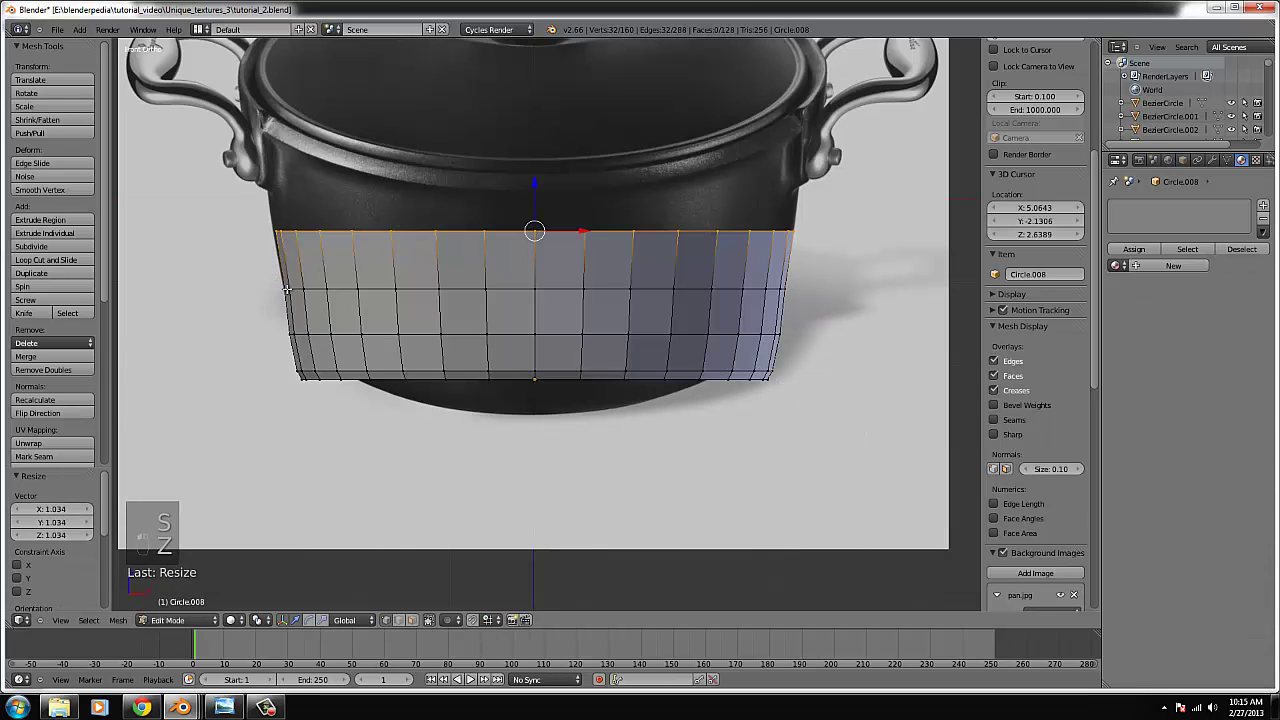
pyautogui.press('z')
pyautogui.rightClick(711, 290)
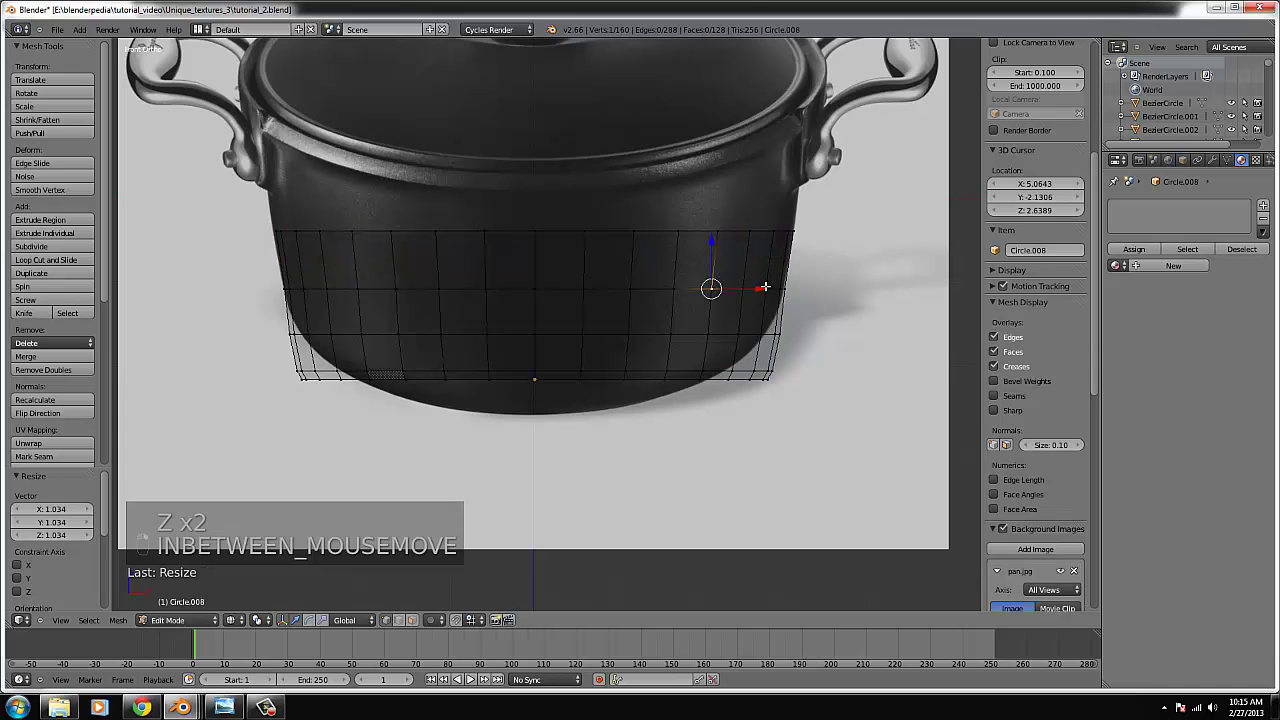
pyautogui.press('b')
pyautogui.press('b')
pyautogui.moveTo(820, 303); pyautogui.dragTo(207, 275)
pyautogui.press('s')
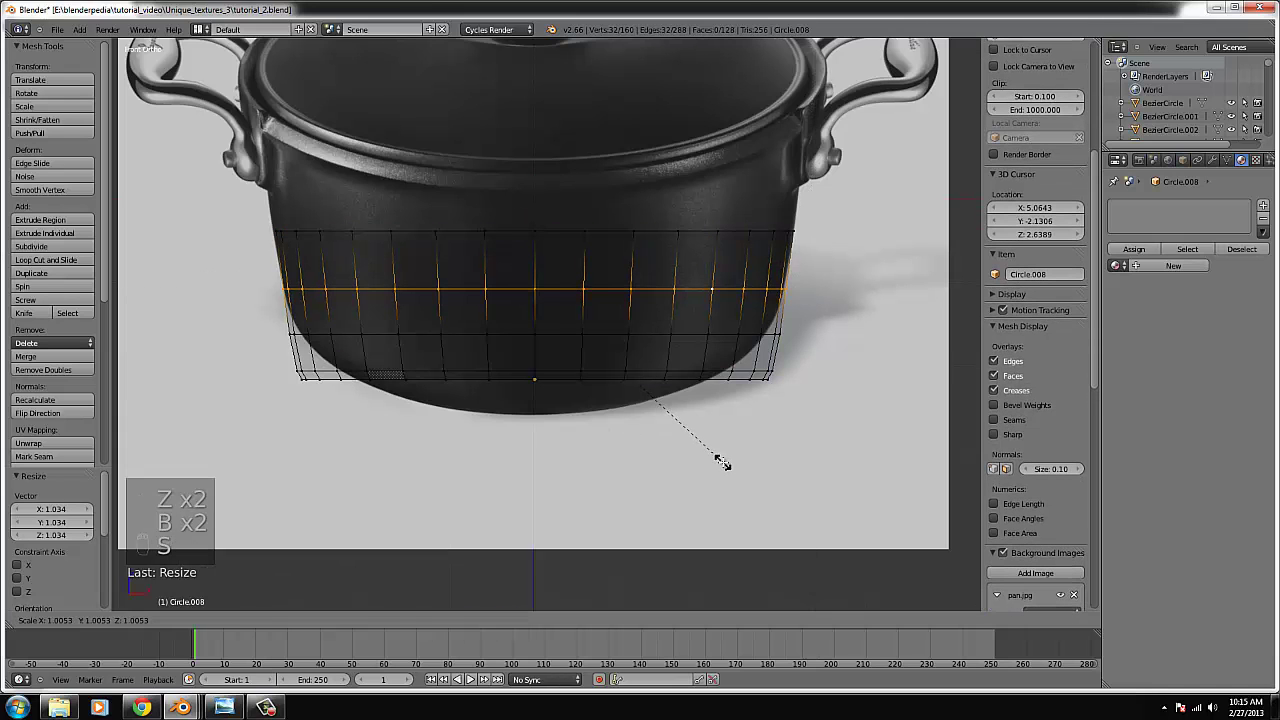
pyautogui.click(722, 462)
# - Extrude the top ring upward by about 0.907 to the pot's rim and scale it by about 1.034
pyautogui.rightClick(789, 231)
pyautogui.press('b')
pyautogui.moveTo(820, 160); pyautogui.dragTo(254, 250)
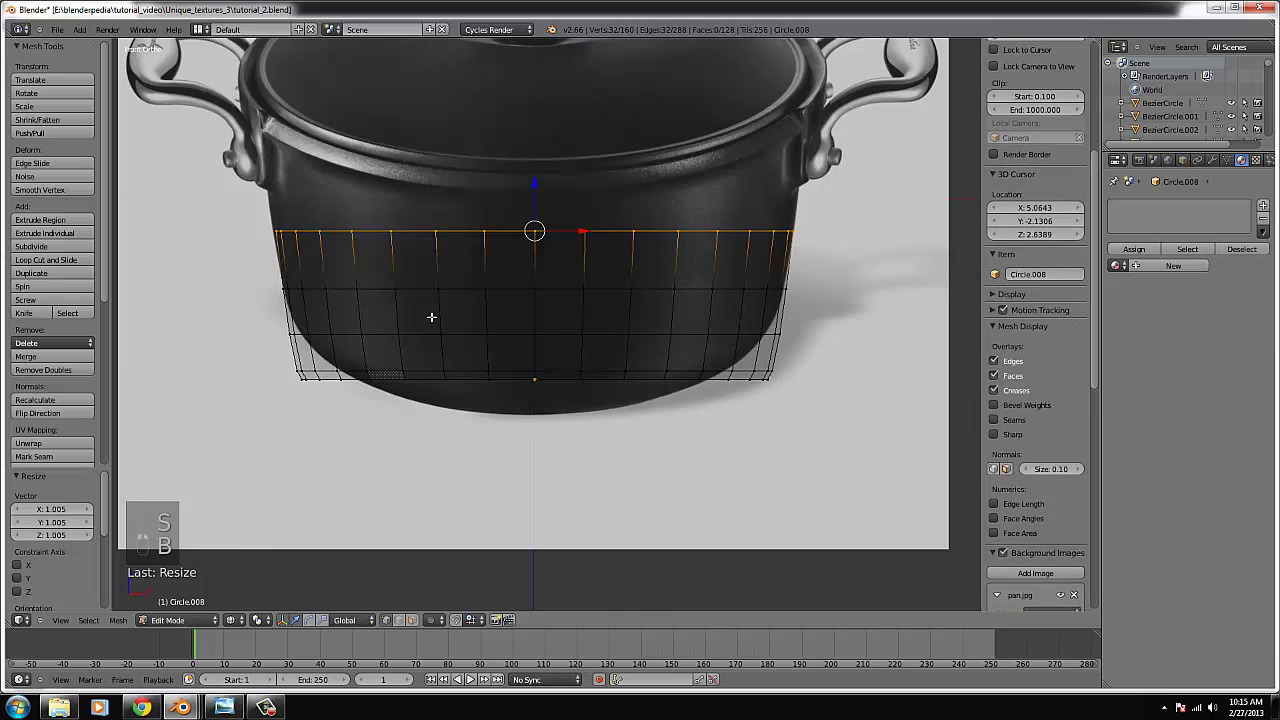
pyautogui.press('e')
pyautogui.rightClick(511, 175)
pyautogui.moveTo(533, 197); pyautogui.dragTo(546, 123)
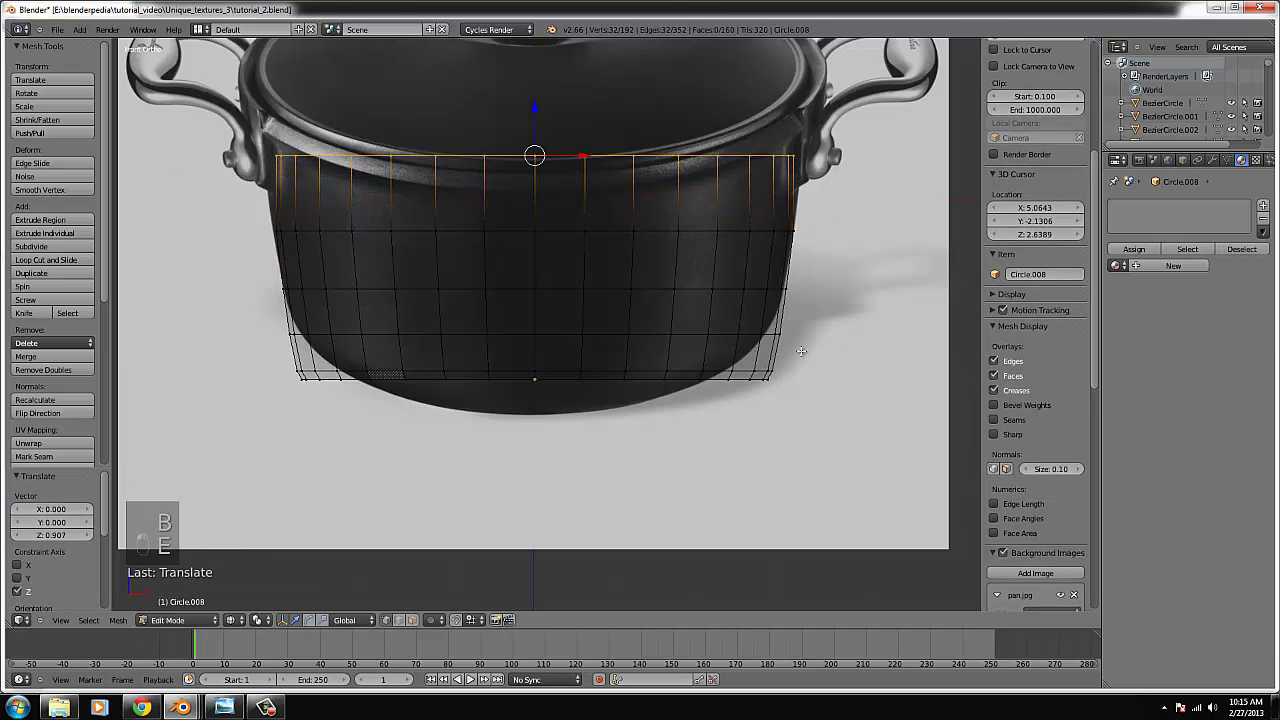
pyautogui.press('s')
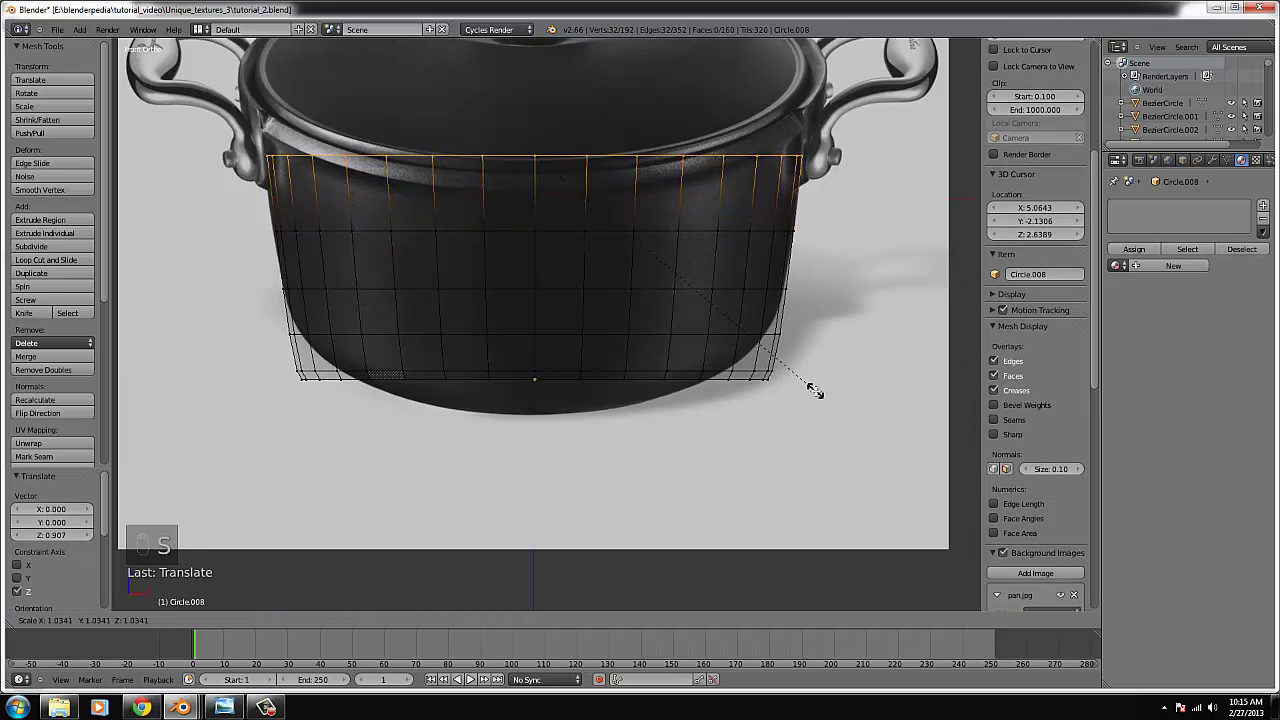
pyautogui.click(815, 391)
# - Extrude the rim ring upward along Z by about 0.183
pyautogui.scroll(-2, 668, 281)
pyautogui.scroll(1, 640, 300)
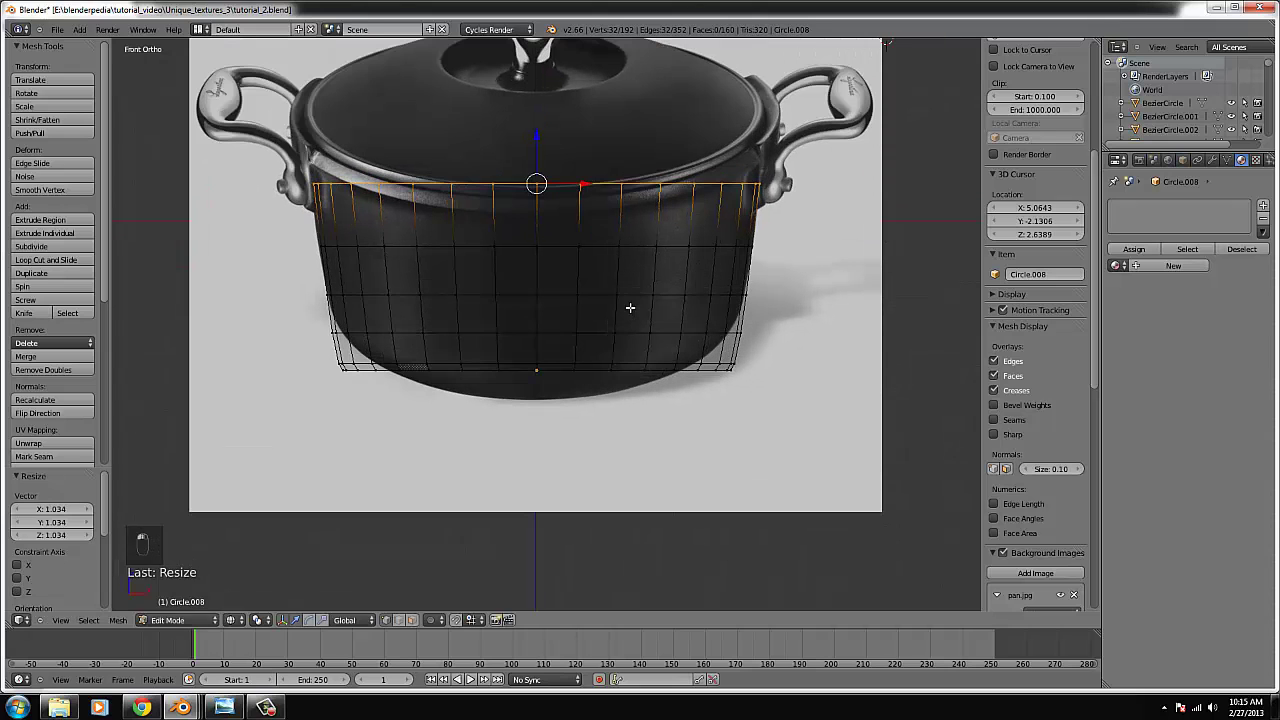
pyautogui.press('e')
pyautogui.rightClick(581, 175)
pyautogui.moveTo(536, 155); pyautogui.dragTo(536, 144)
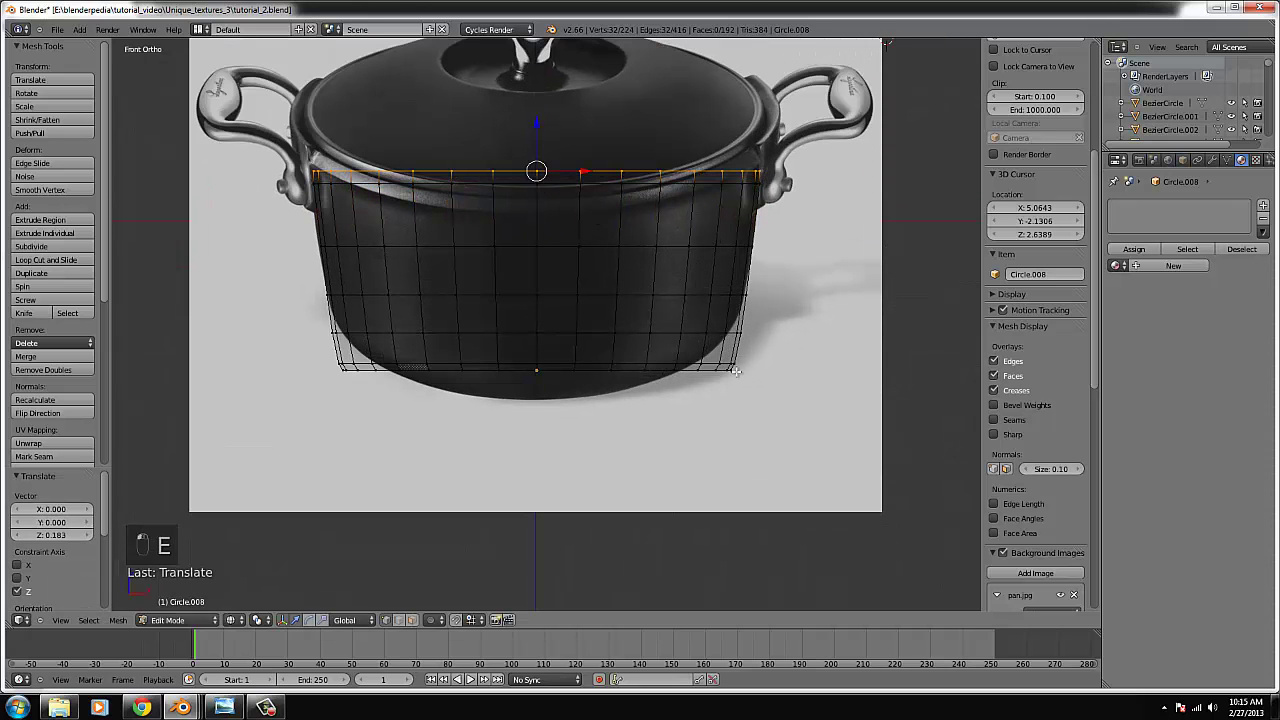
# - Scale the extruded rim ring by about 1.012, and fine-tune it by about 0.996 to match the pot's edge
pyautogui.press('s')
pyautogui.click(767, 398)
pyautogui.press('ctrl+KP_Decimal')
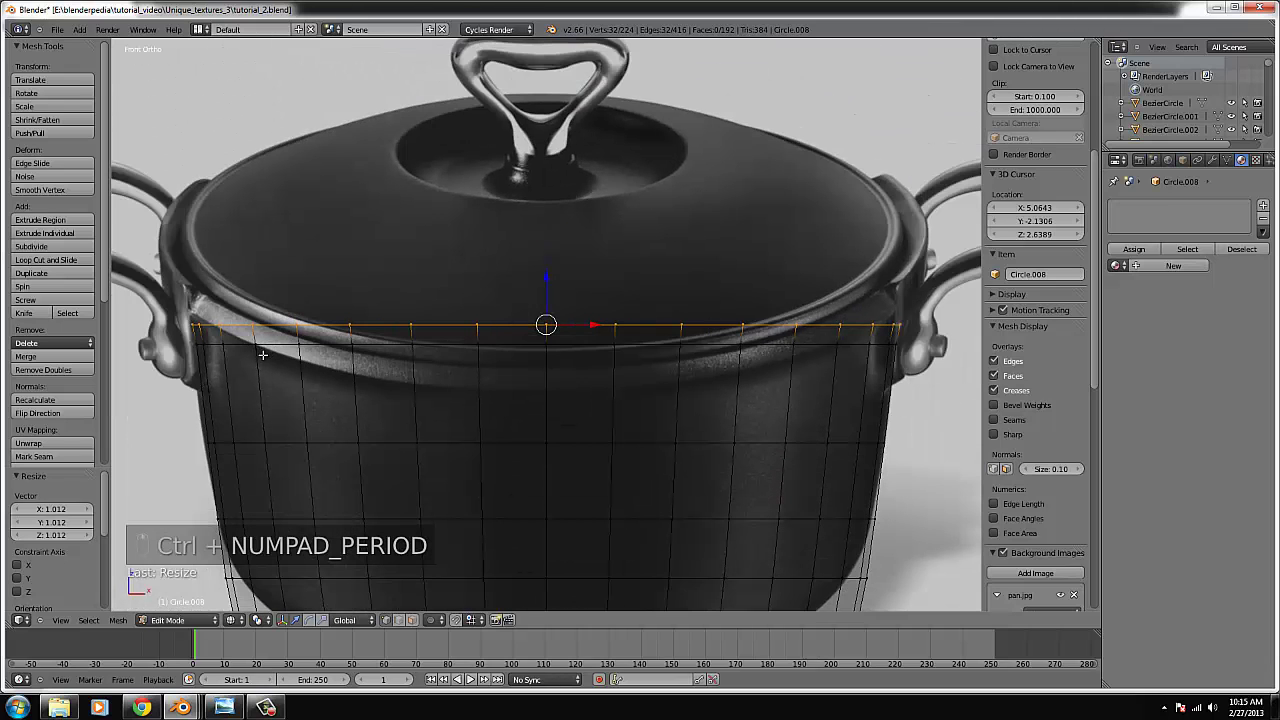
pyautogui.press('s')
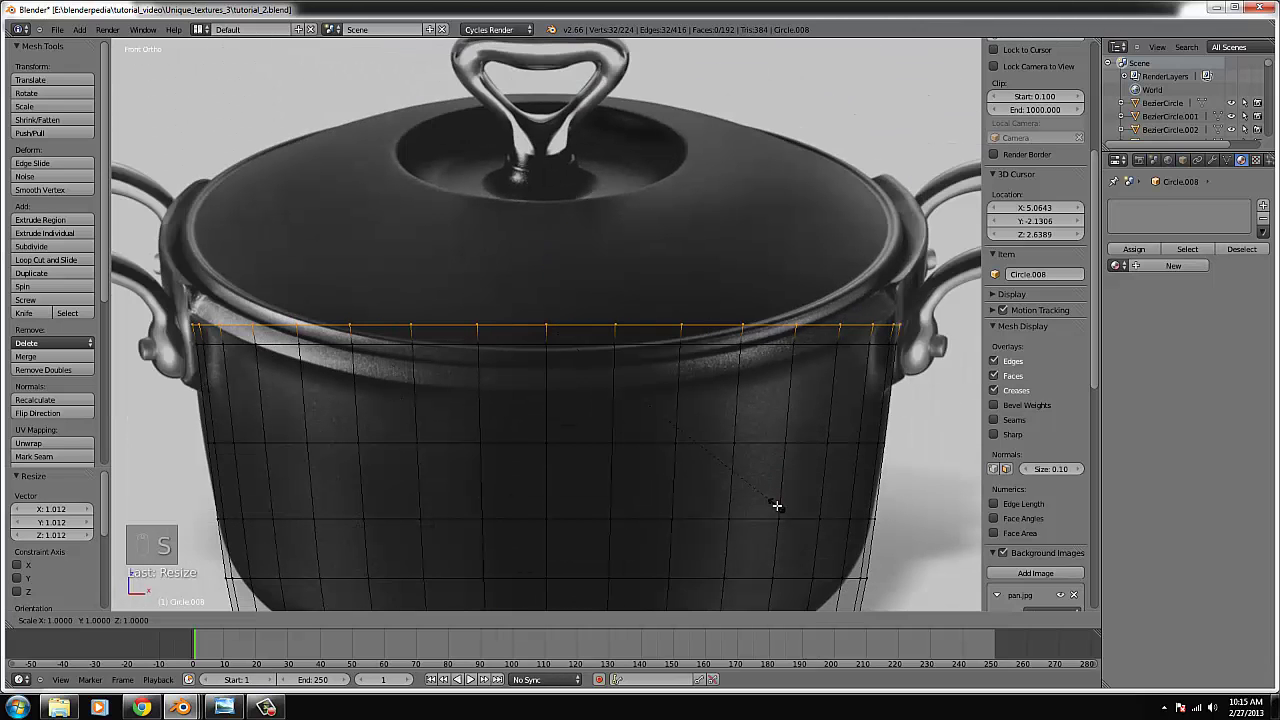
pyautogui.click(775, 505)
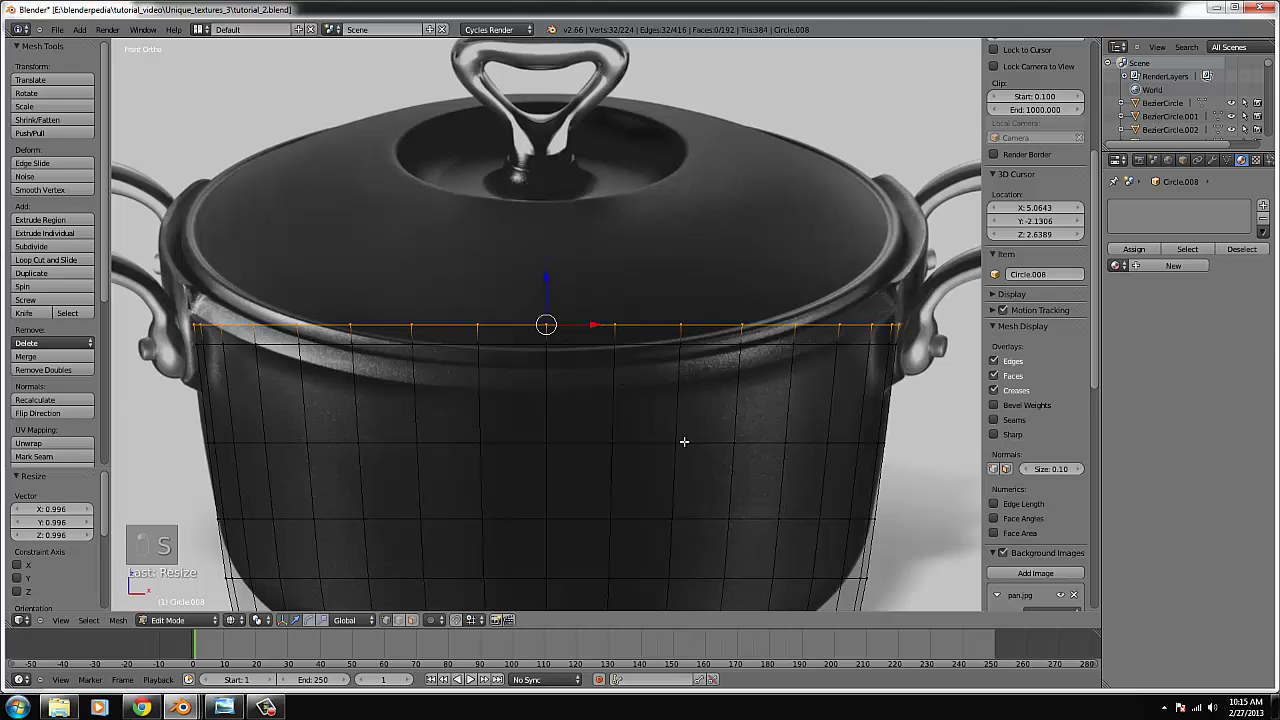
# - Extrude the rim ring, scale it by about 1.019 and raise it by about 0.055, flaring it slightly outward
pyautogui.press('e')
pyautogui.rightClick(587, 304)
pyautogui.moveTo(547, 285); pyautogui.dragTo(547, 278)
pyautogui.press('s')
pyautogui.rightClick(711, 469)
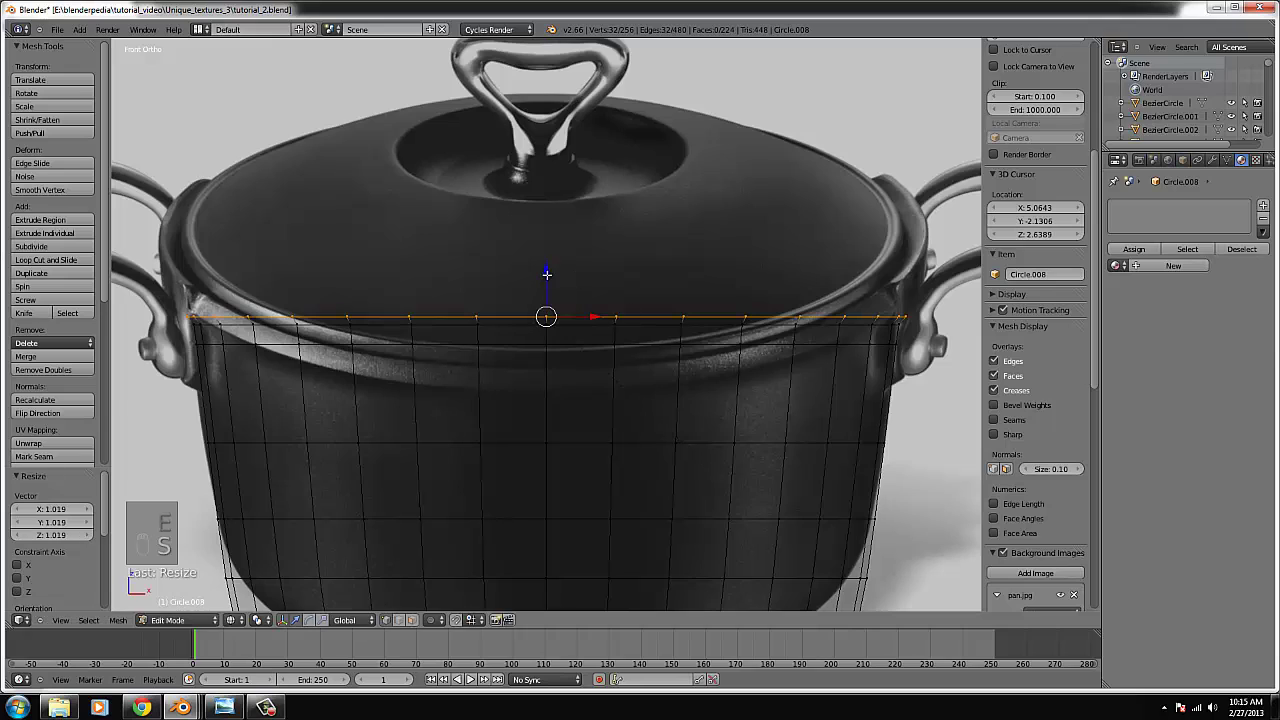
pyautogui.press('s')
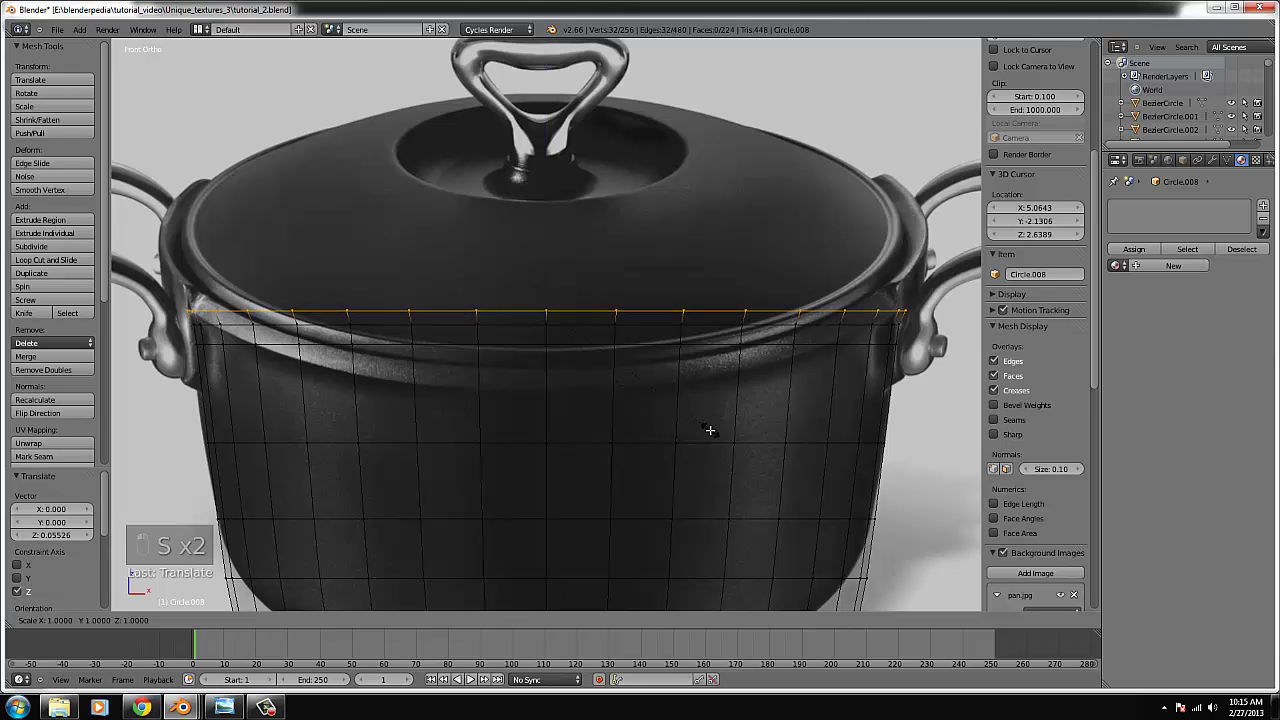
pyautogui.click(710, 432)
# - Extrude the flared rim ring upward along Z by about 0.111
pyautogui.press('e')
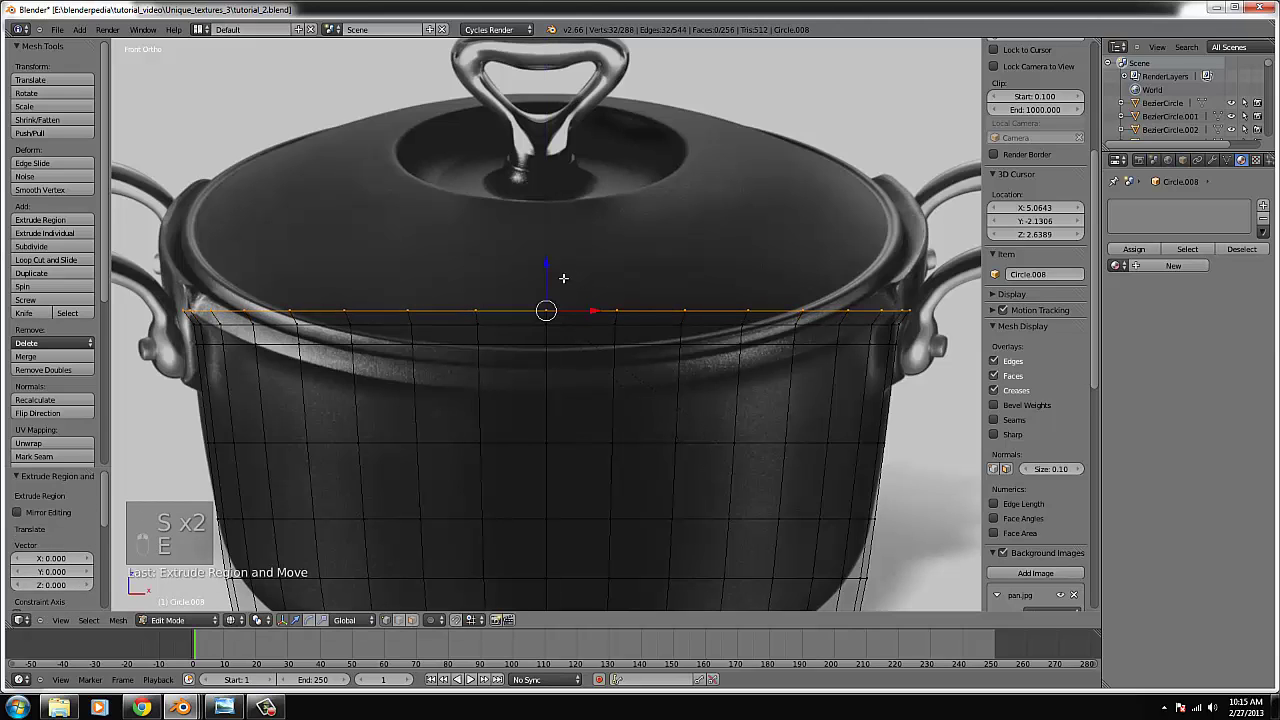
pyautogui.click(549, 259)
pyautogui.press('s')
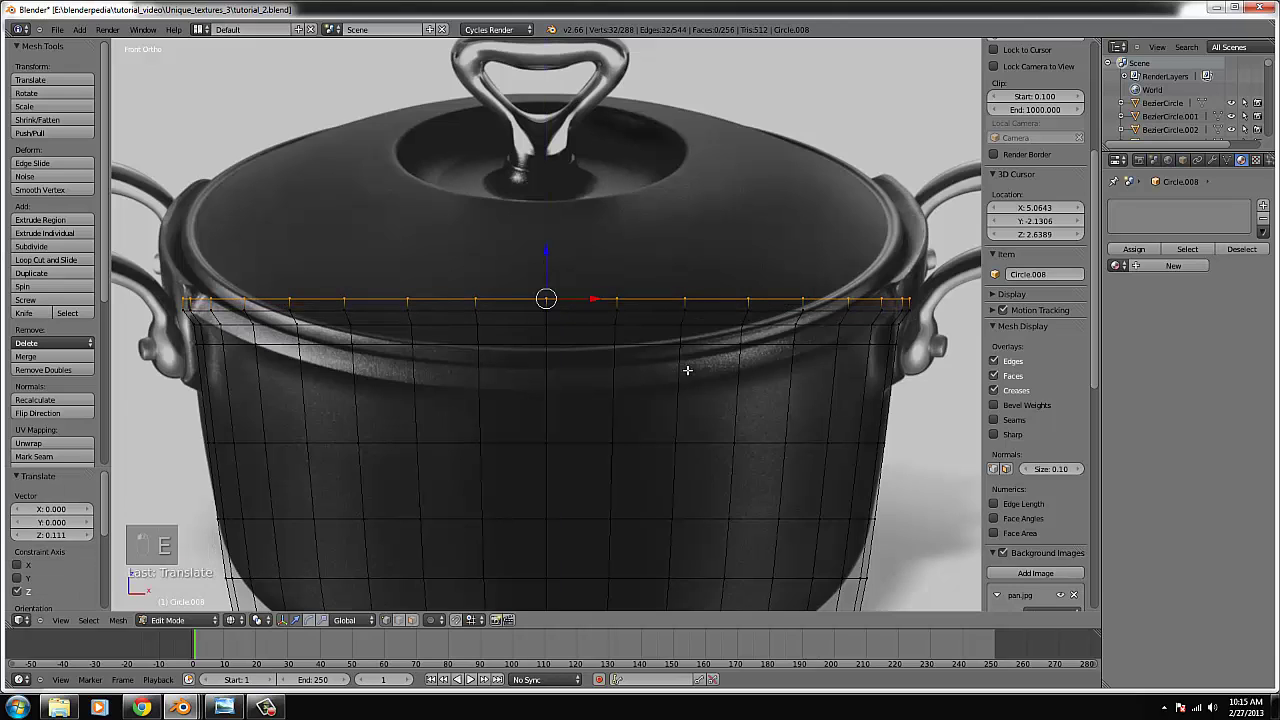
pyautogui.click(828, 447)
pyautogui.hotkey('ctrl', 'z')
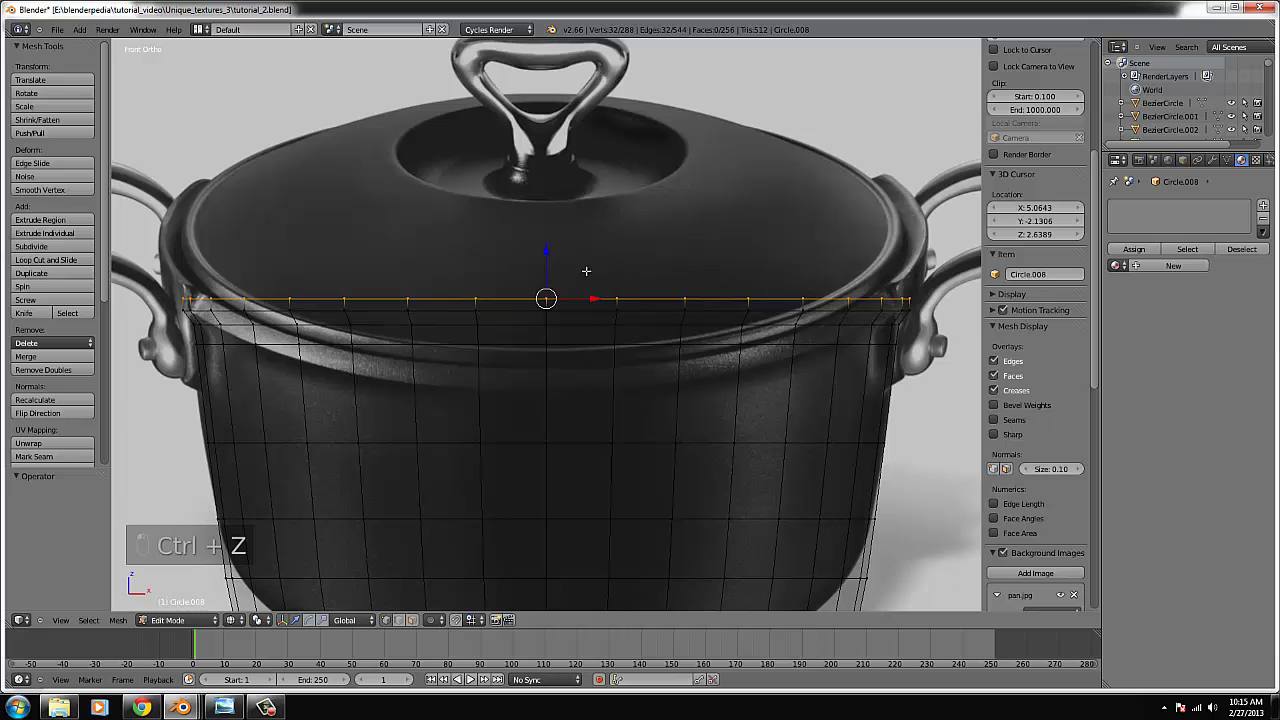
# - Lower the top ring slightly, extrude it upward by about 0.123 and scale it inward by about 0.957
pyautogui.moveTo(545, 250); pyautogui.dragTo(545, 262)
pyautogui.press('e')
pyautogui.click(903, 526)
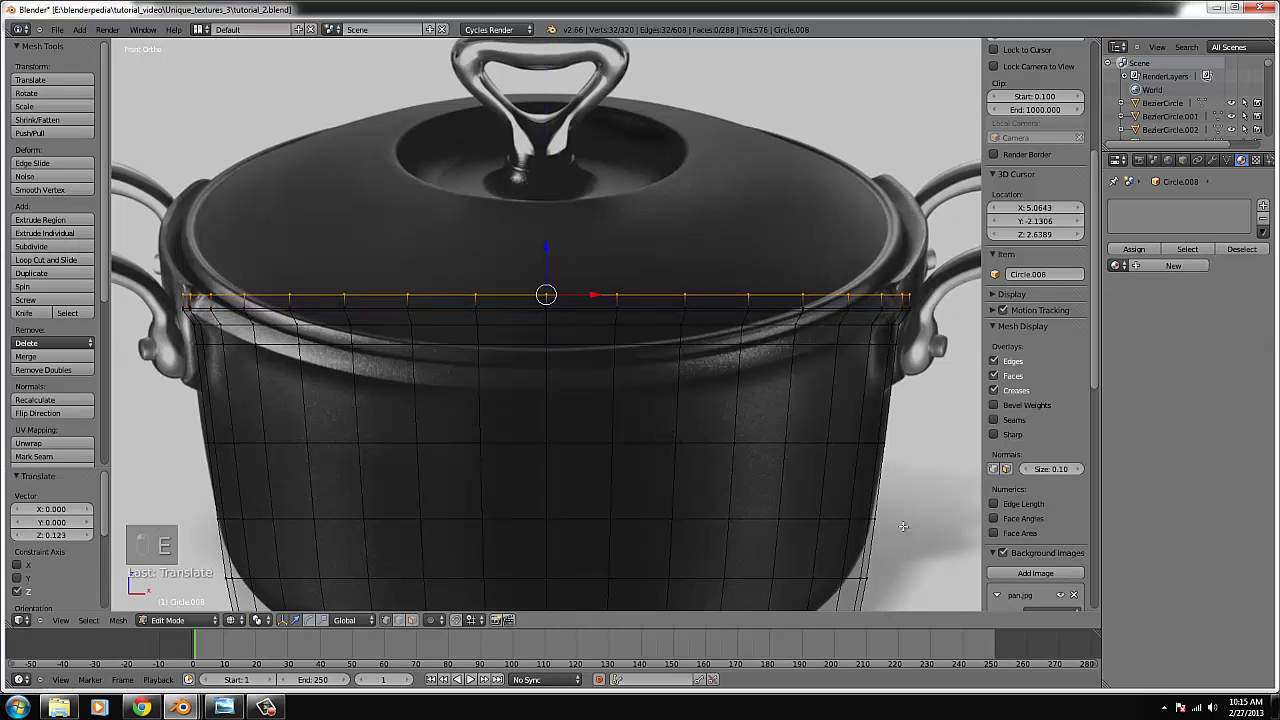
pyautogui.press('s')
pyautogui.click(884, 517)
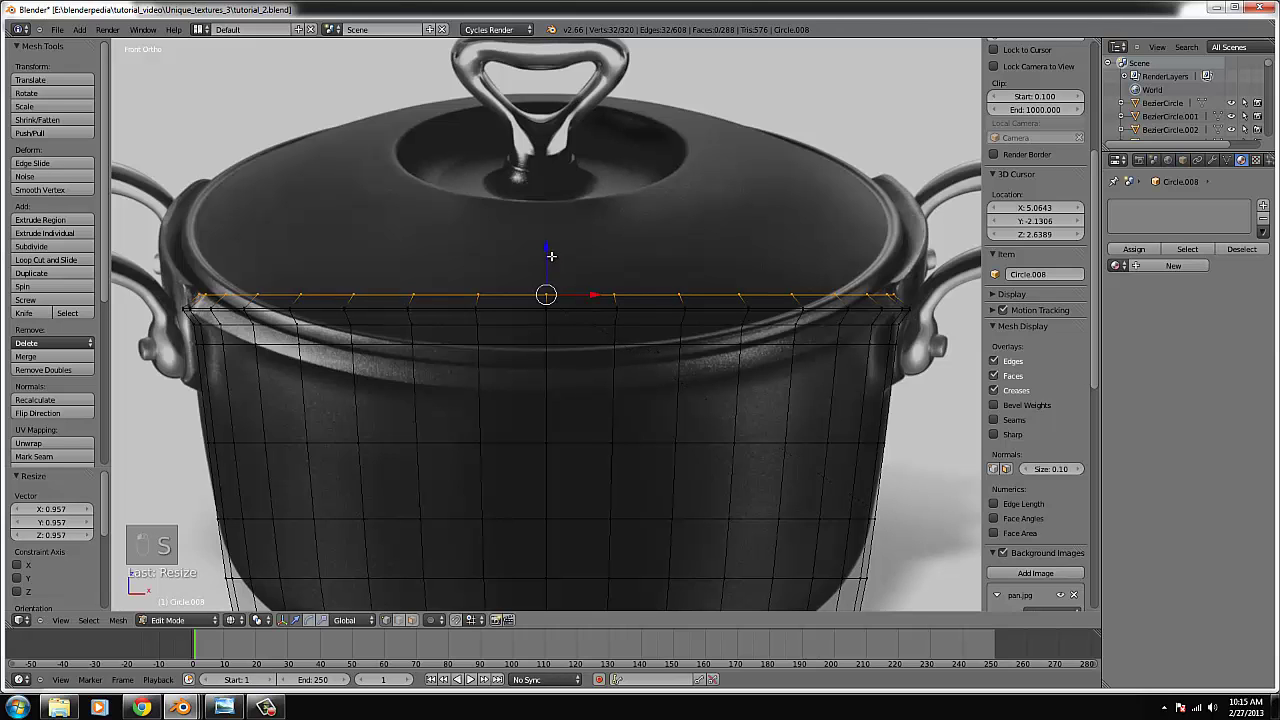
pyautogui.moveTo(551, 256); pyautogui.dragTo(551, 258)
# - Check the rim's shape in solid display and lower the top ring along Z by about 0.080
pyautogui.press('Tab')
pyautogui.press('z')
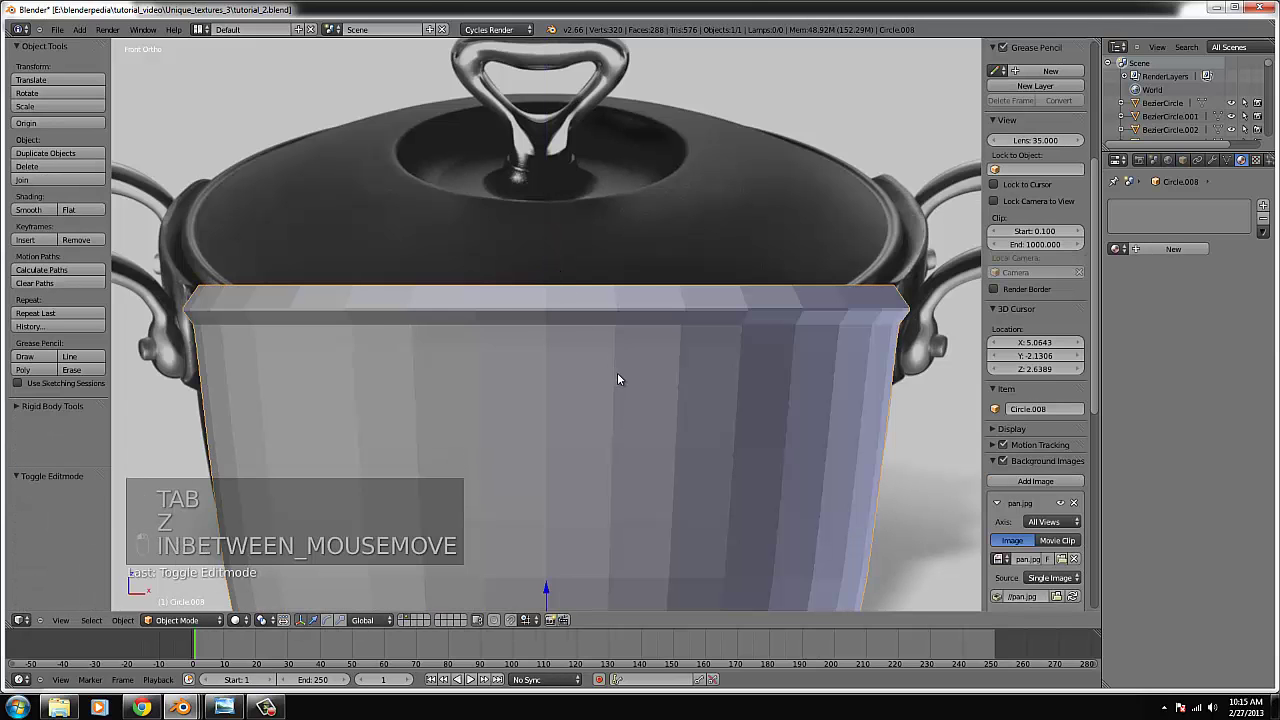
pyautogui.press('Tab')
pyautogui.press('z')
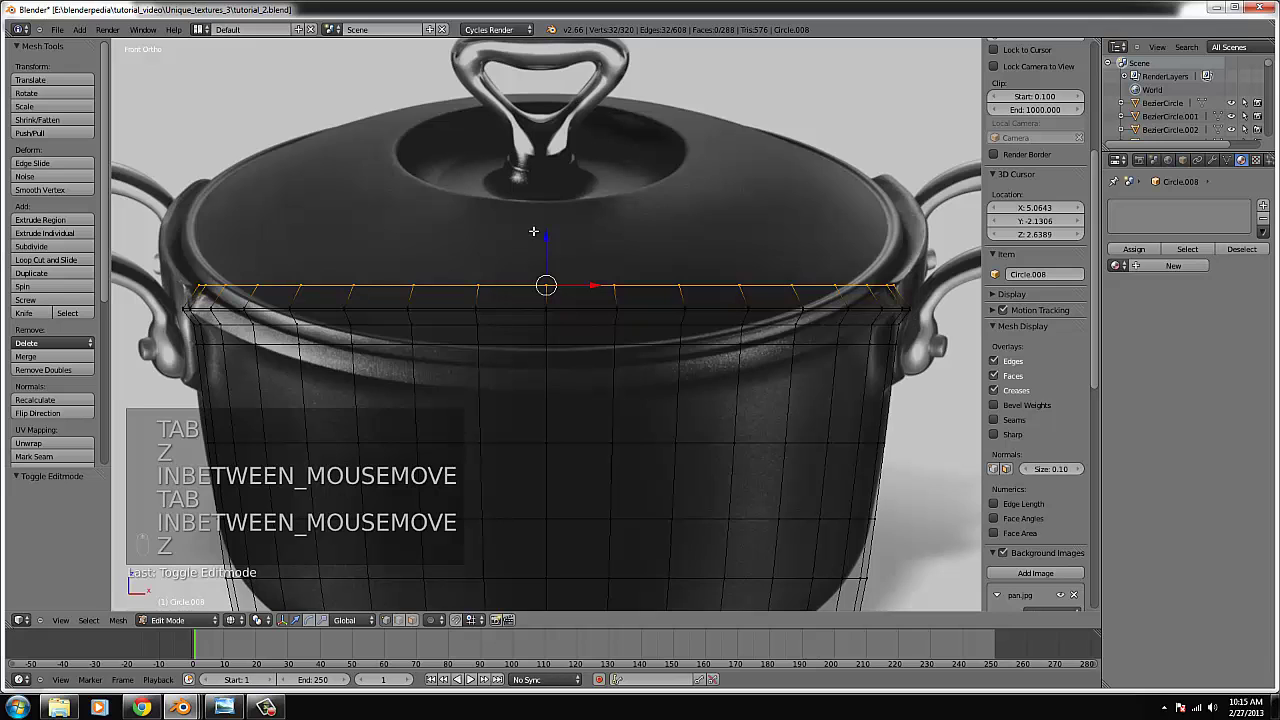
pyautogui.moveTo(533, 231); pyautogui.dragTo(549, 246)
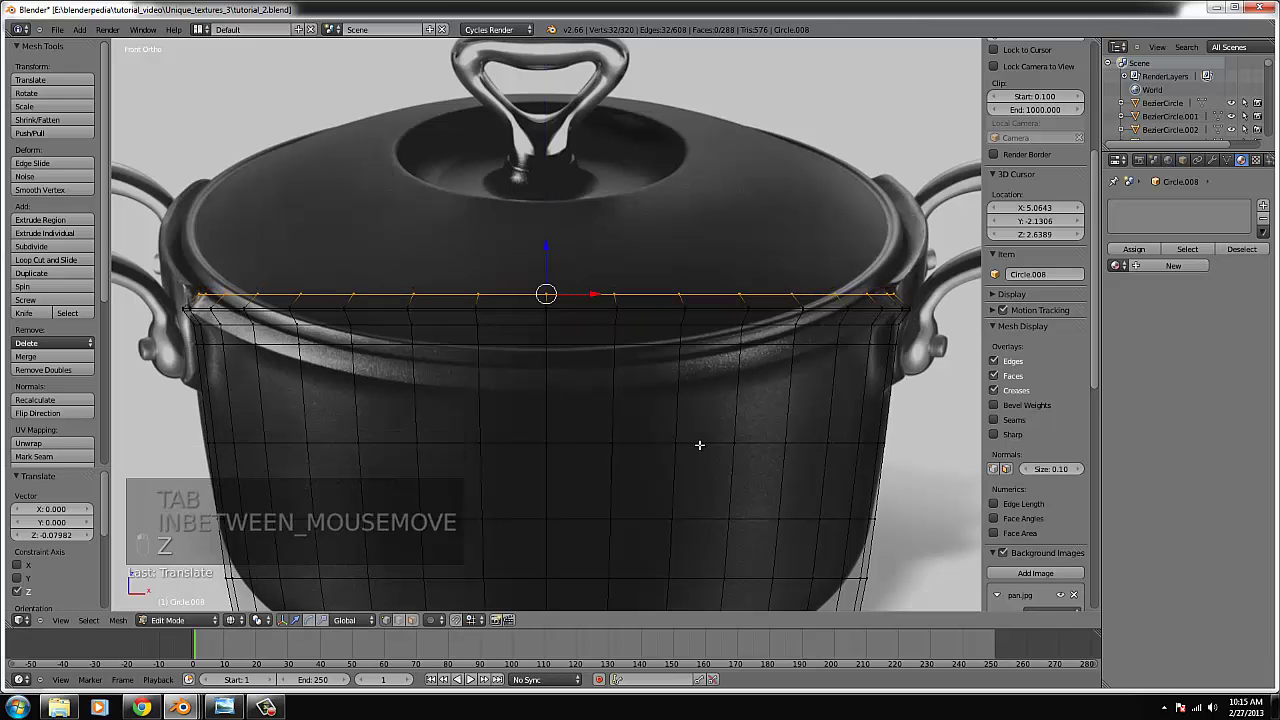
# - Return to Object mode in solid display and apply smooth shading to the pot body
pyautogui.press('s')
pyautogui.rightClick(698, 443)
pyautogui.press('Tab')
pyautogui.press('z')
pyautogui.scroll(-3, 635, 422)
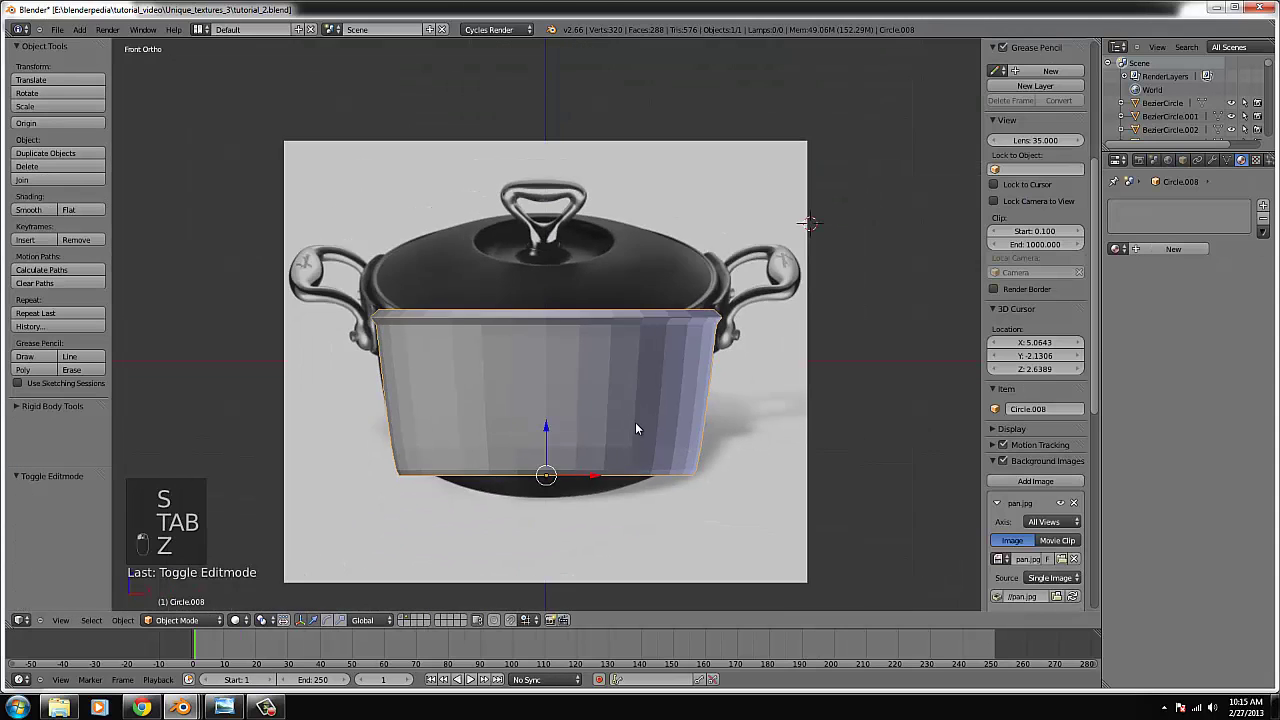
pyautogui.moveTo(635, 422); pyautogui.dragTo(626, 415, button='middle')
pyautogui.press('KP_1')
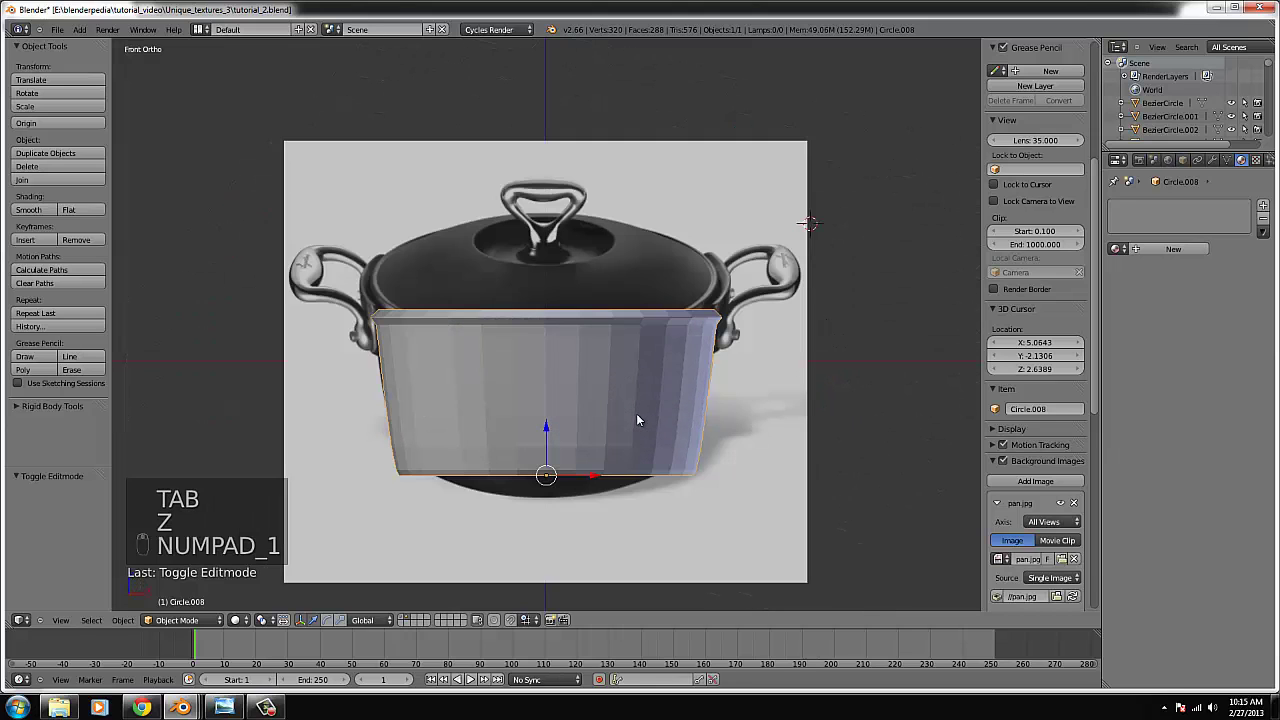
pyautogui.click(28, 209)
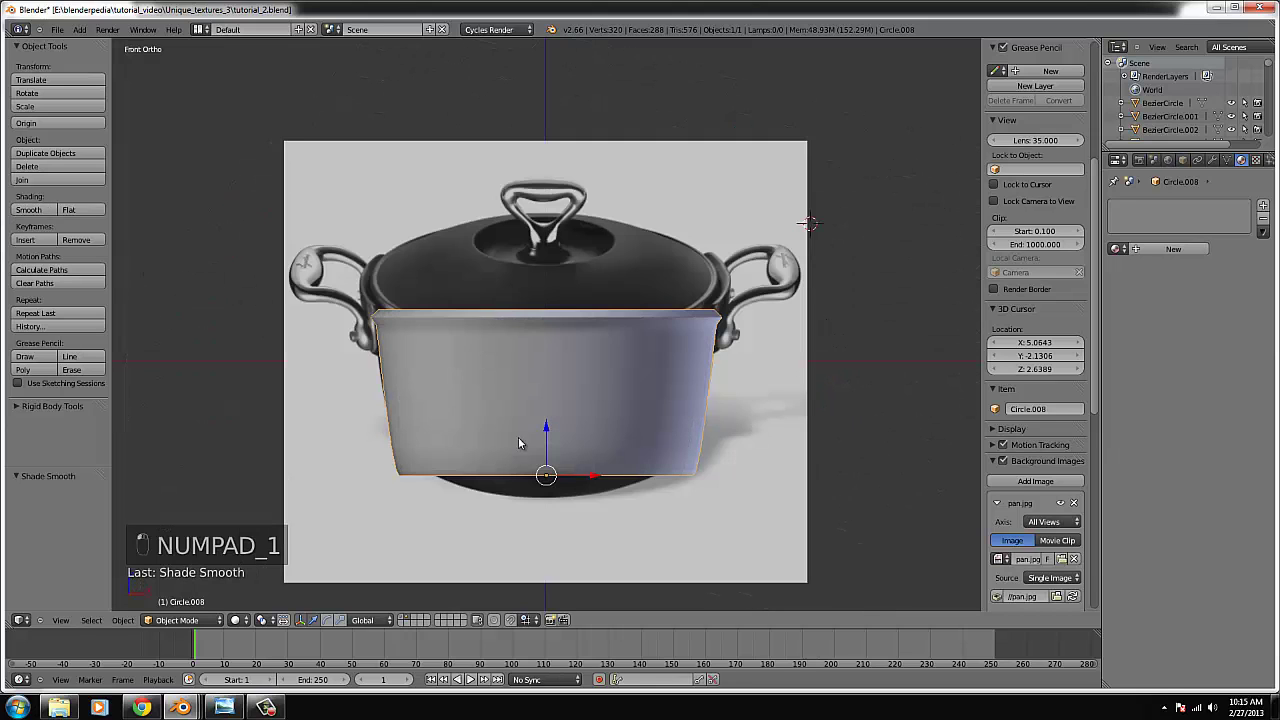
# - Scale the pot body along the global Z axis by about 1.015 against the reference image
pyautogui.scroll(1, 557, 458)
pyautogui.press('z')
pyautogui.press('s')
pyautogui.press('z')
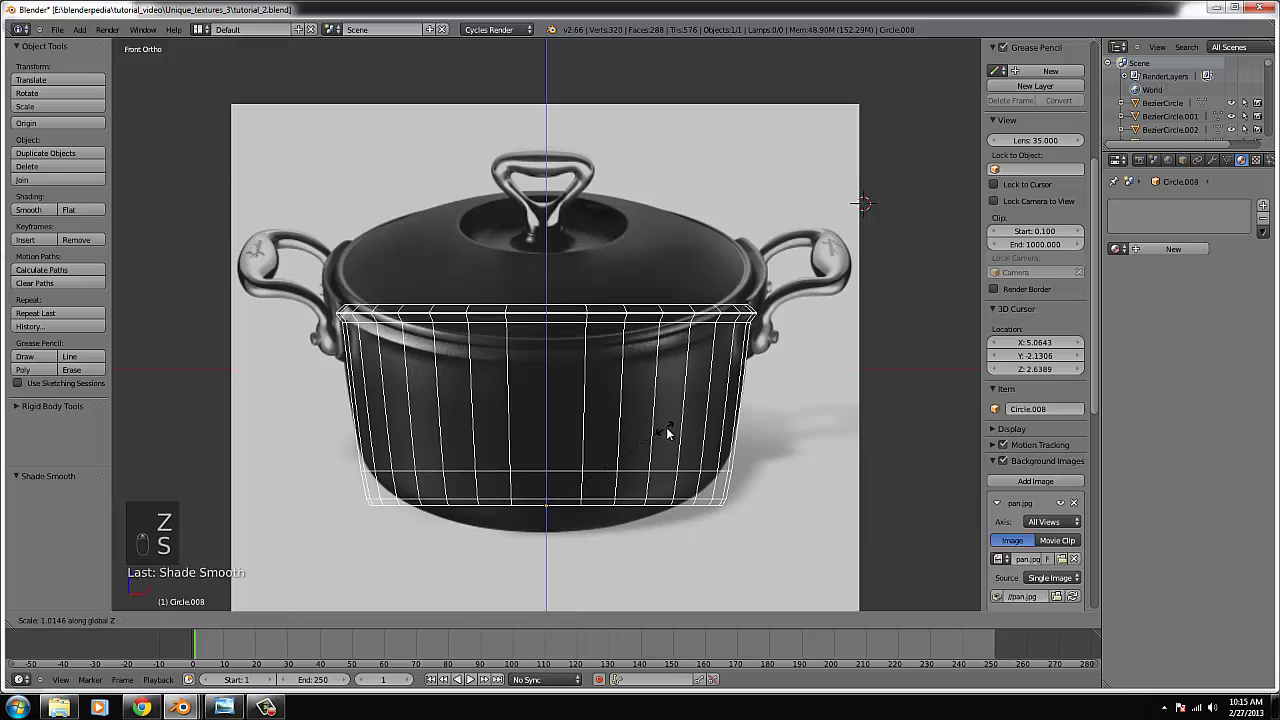
pyautogui.click(667, 428)
# - Select the pot's bottom ring, extrude it downward along Z by about 0.085 and scale it by about 0.977
pyautogui.press('Tab')
pyautogui.press('z')
pyautogui.rightClick(735, 516)
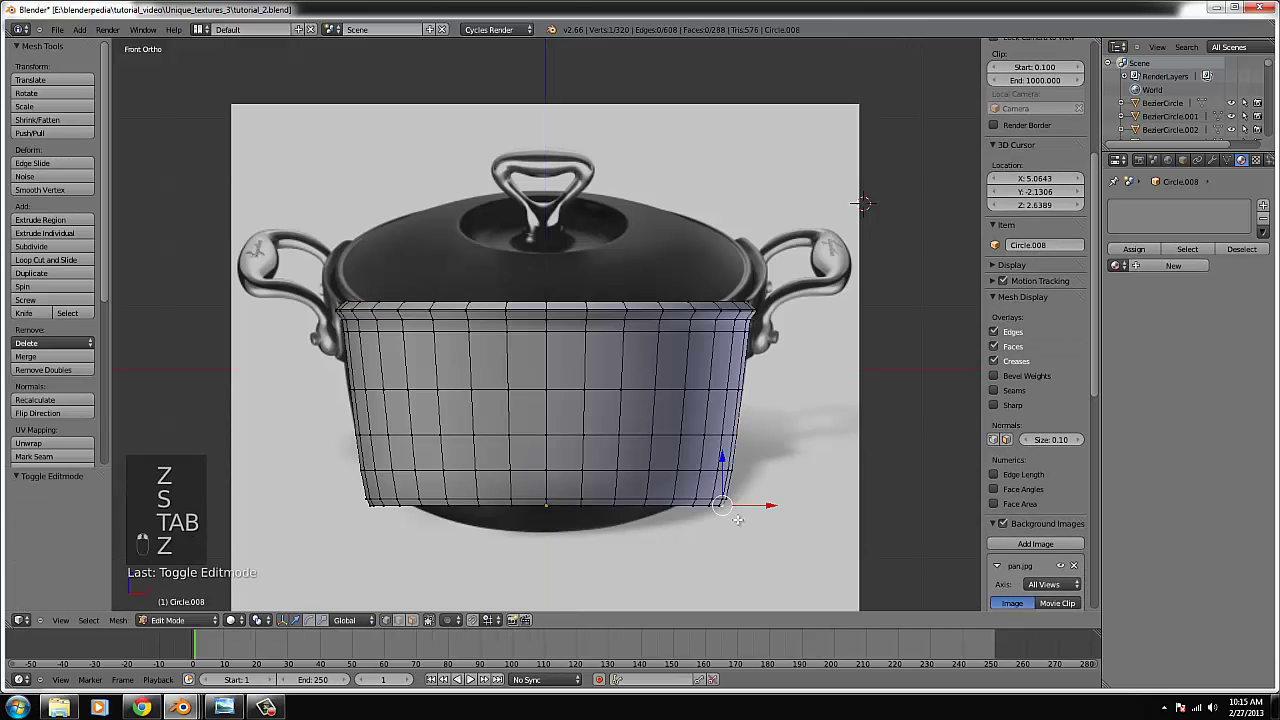
pyautogui.press('z')
pyautogui.press('b')
pyautogui.moveTo(340, 494); pyautogui.dragTo(736, 550)
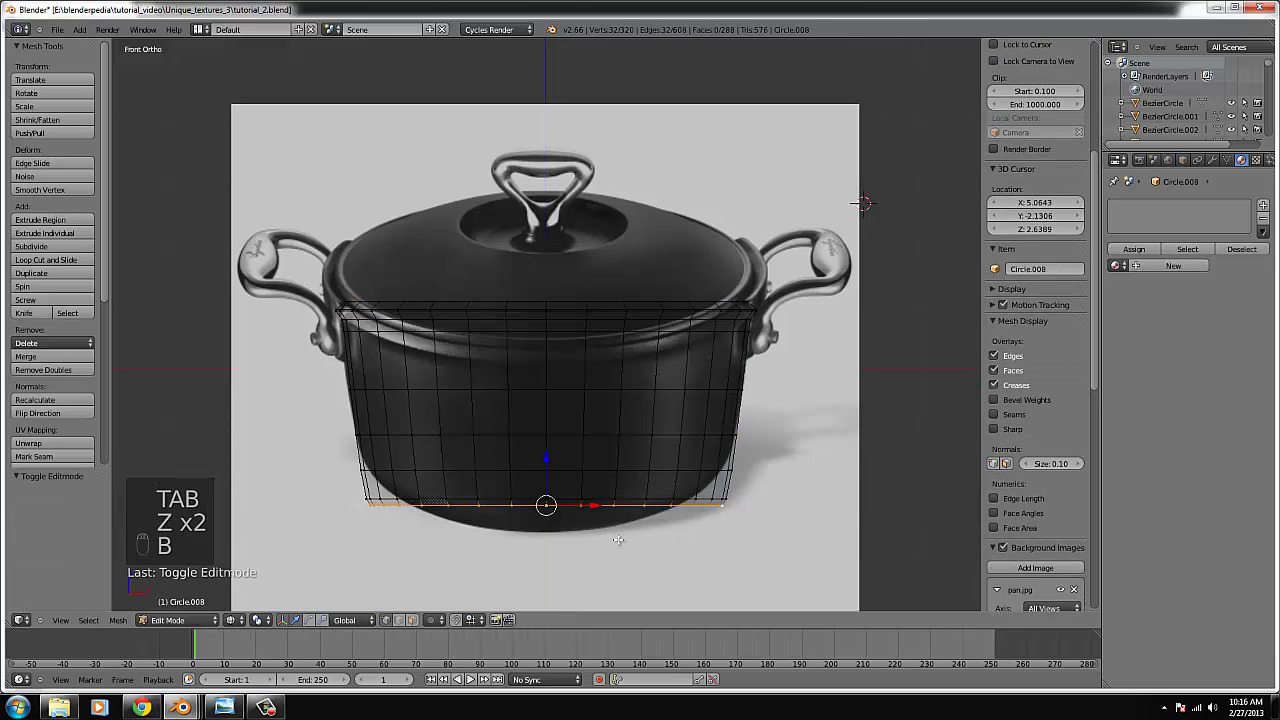
pyautogui.press('e')
pyautogui.rightClick(505, 471)
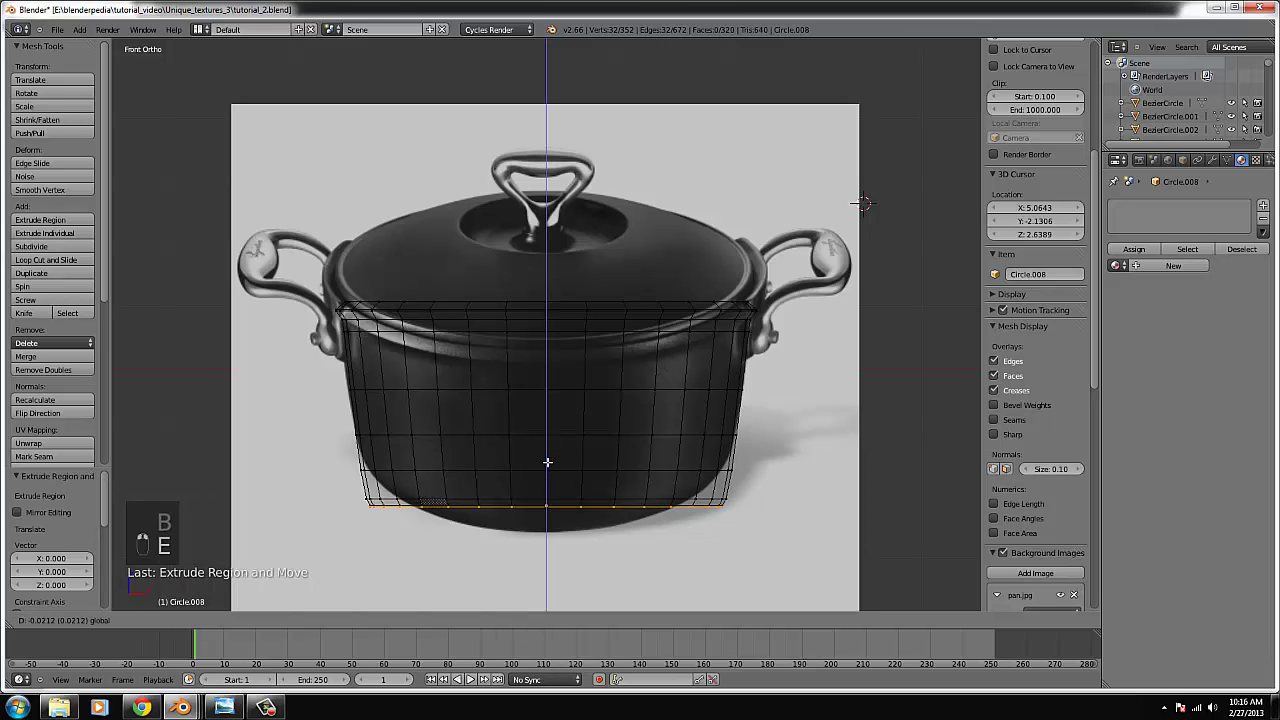
pyautogui.moveTo(547, 460); pyautogui.dragTo(547, 464)
pyautogui.press('s')
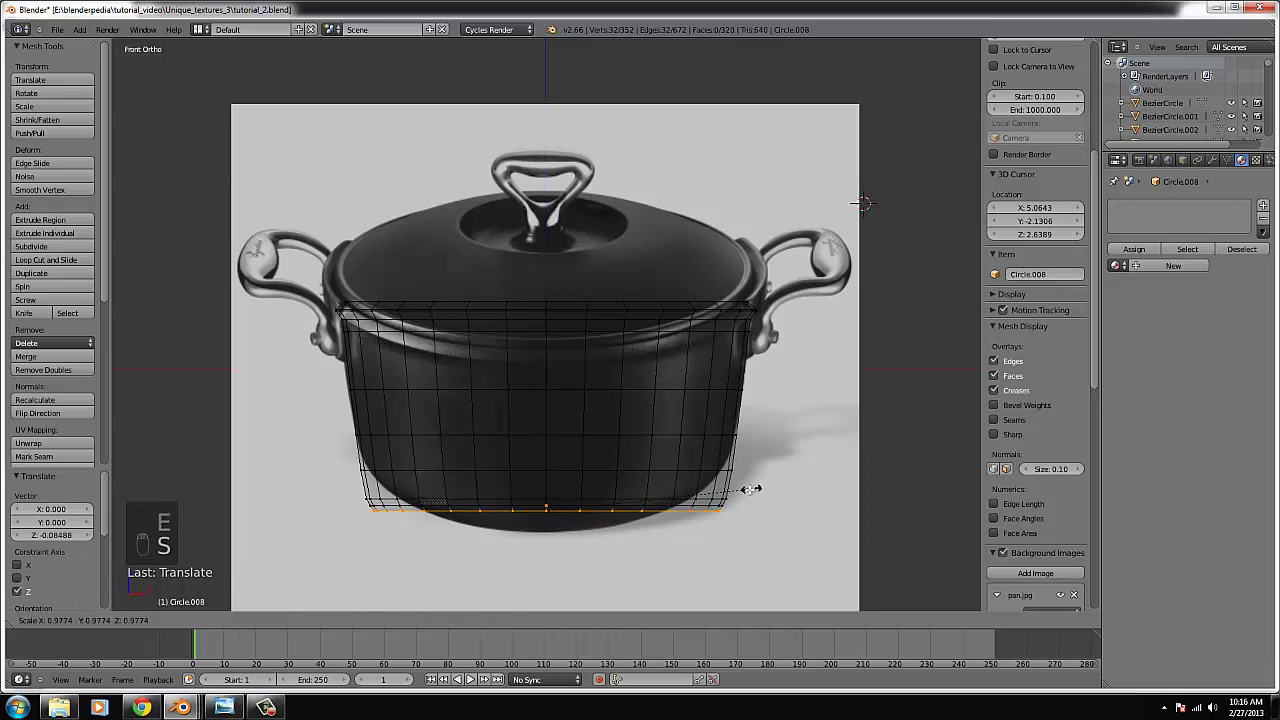
pyautogui.click(749, 490)
# - Fill the pot's bottom ring with a face and return to Object mode in solid display
pyautogui.press('f')
pyautogui.press('Tab')
pyautogui.press('z')
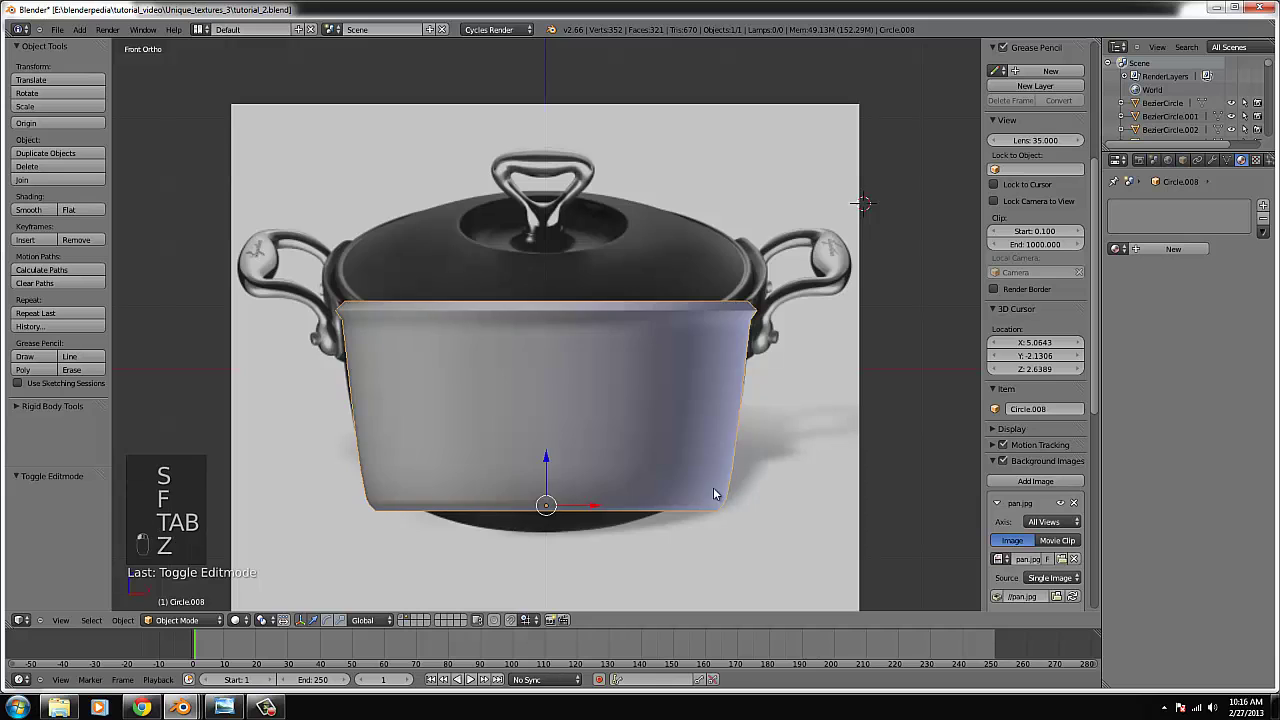
# - Duplicate the pot's top ring of vertices and separate the copy into its own object
pyautogui.press('z')
pyautogui.scroll(1, 658, 454)
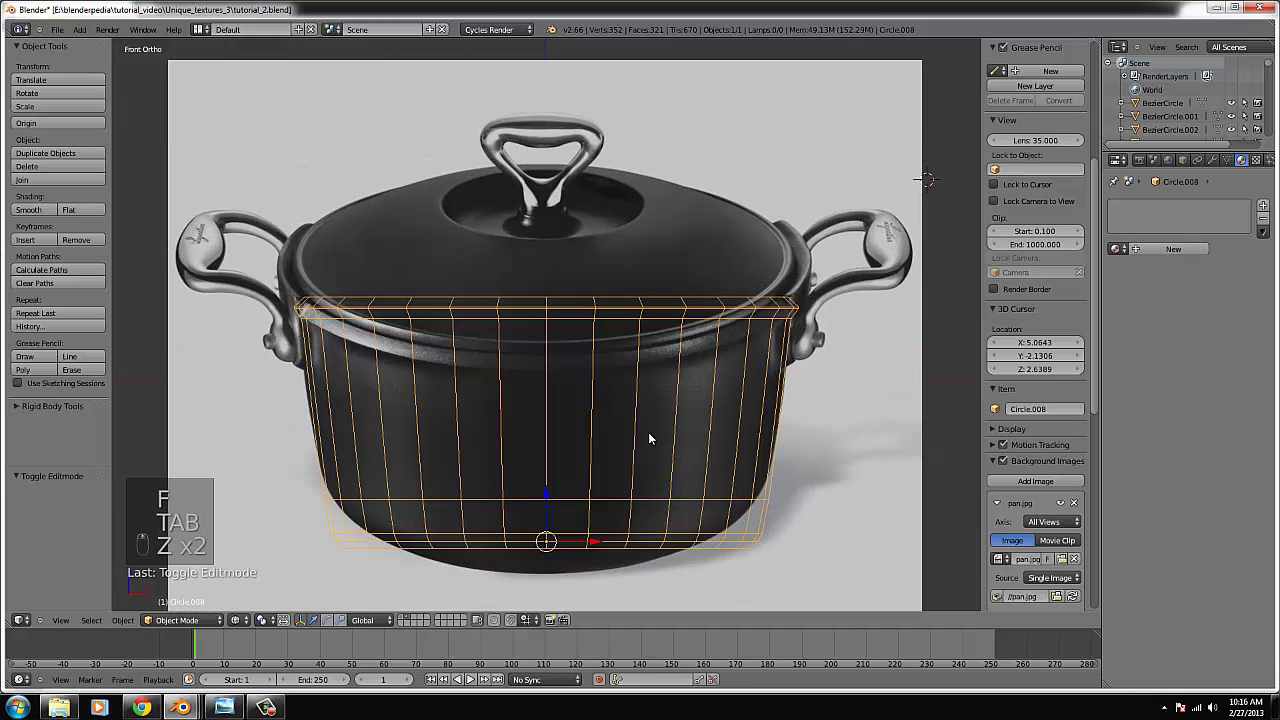
pyautogui.press('Tab')
pyautogui.rightClick(323, 297)
pyautogui.press('b')
pyautogui.press('b')
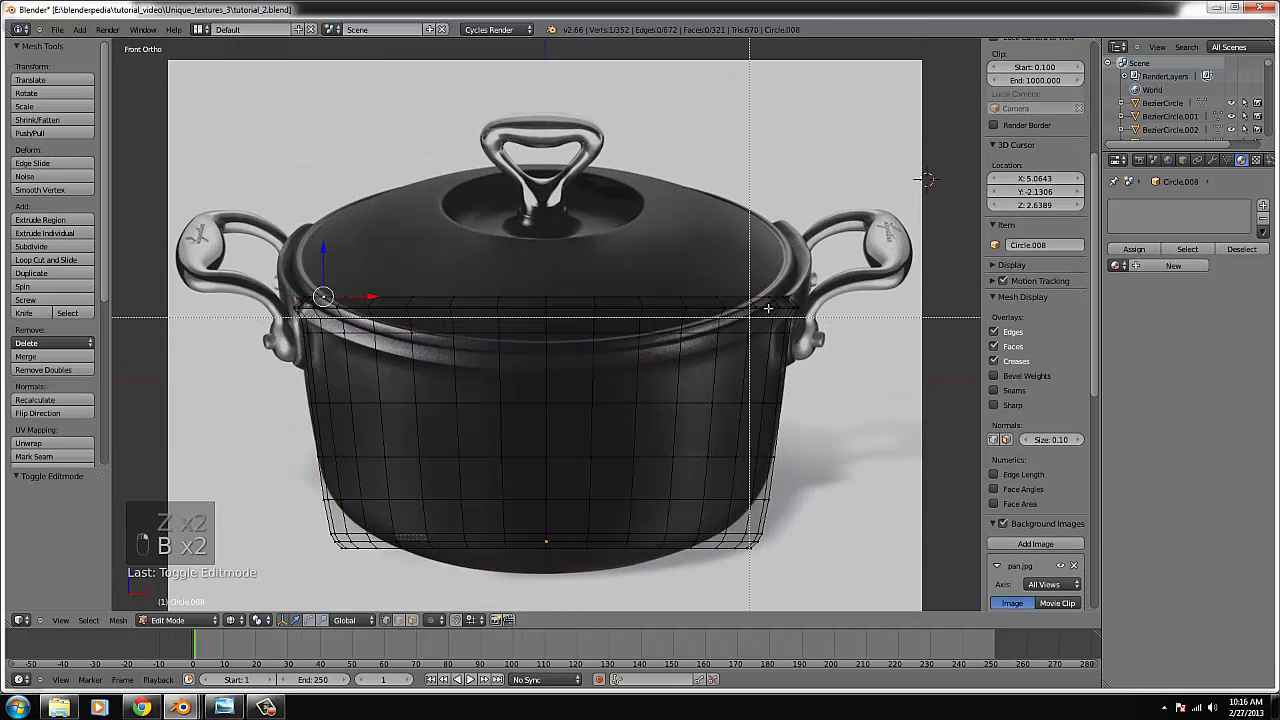
pyautogui.moveTo(306, 218); pyautogui.dragTo(800, 308)
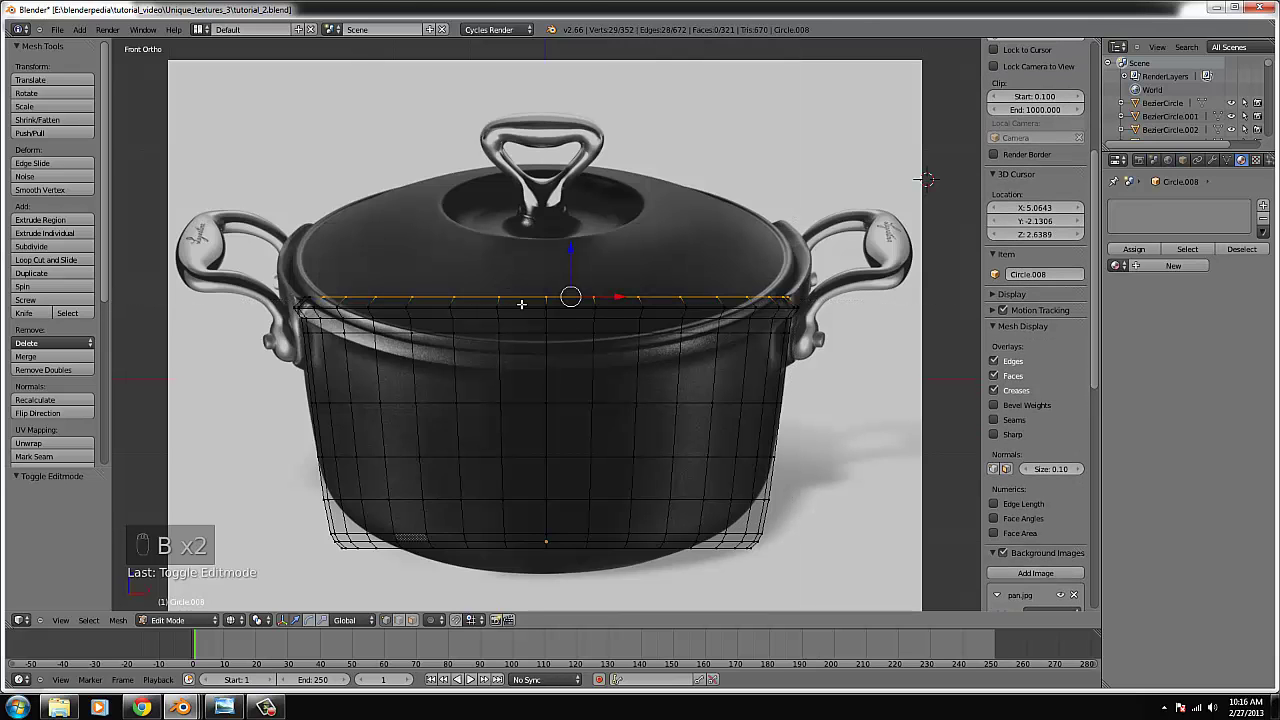
pyautogui.moveTo(266, 216); pyautogui.dragTo(816, 318)
pyautogui.scroll(2, 420, 324)
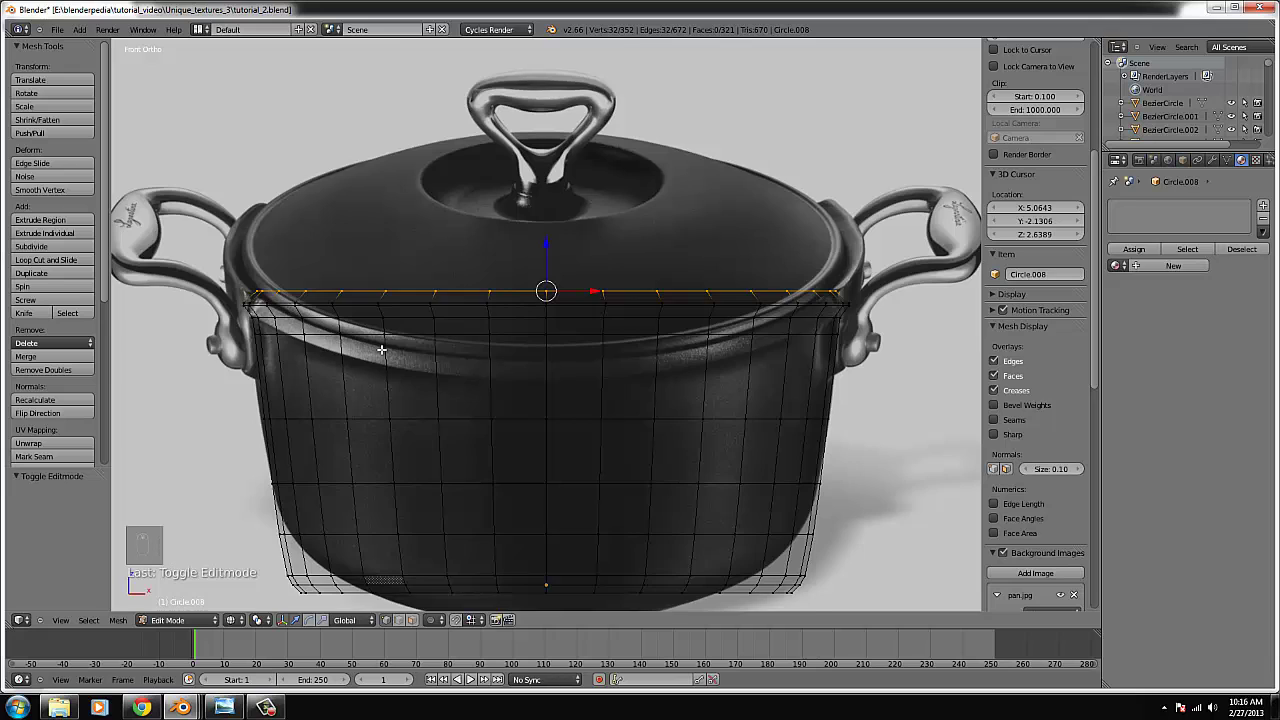
pyautogui.scroll(2, 371, 343)
pyautogui.hotkey('shift', 'd')
pyautogui.press('p')
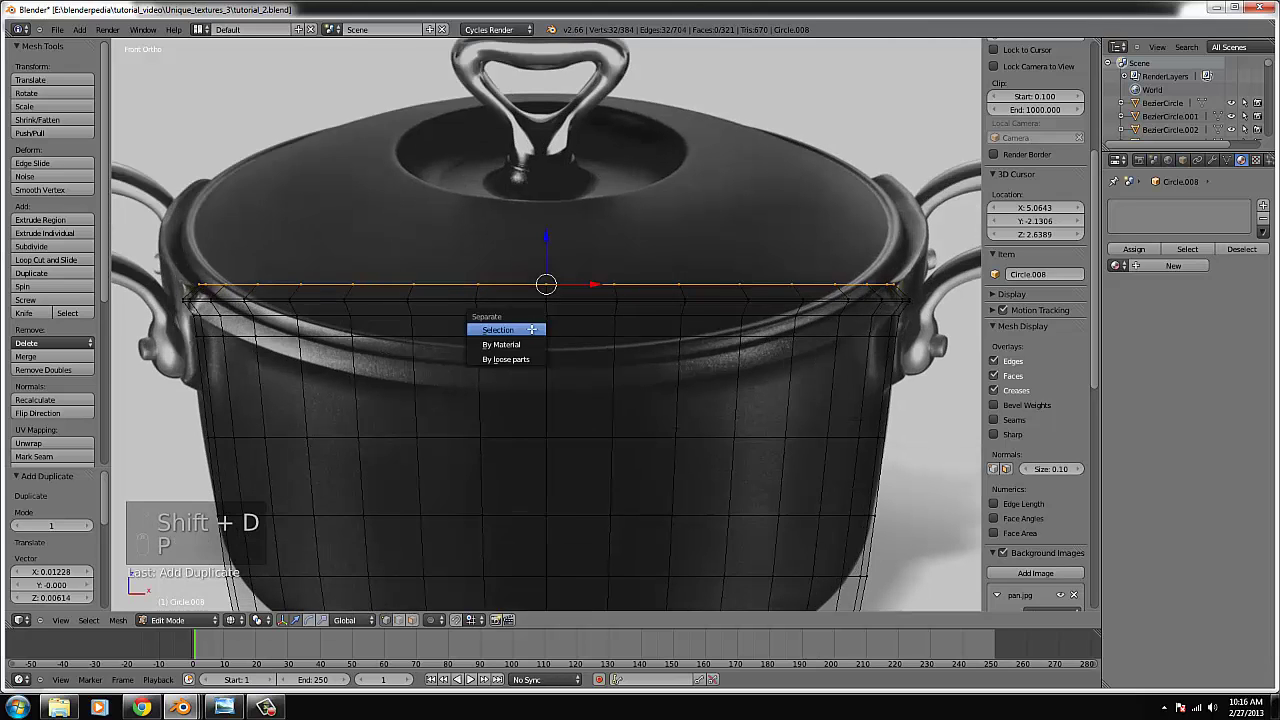
pyautogui.click(526, 333)
# - Edit the separated ring object, lowering it along Z by about 0.043 and scaling it by about 0.995
pyautogui.press('Tab')
pyautogui.press('Tab')
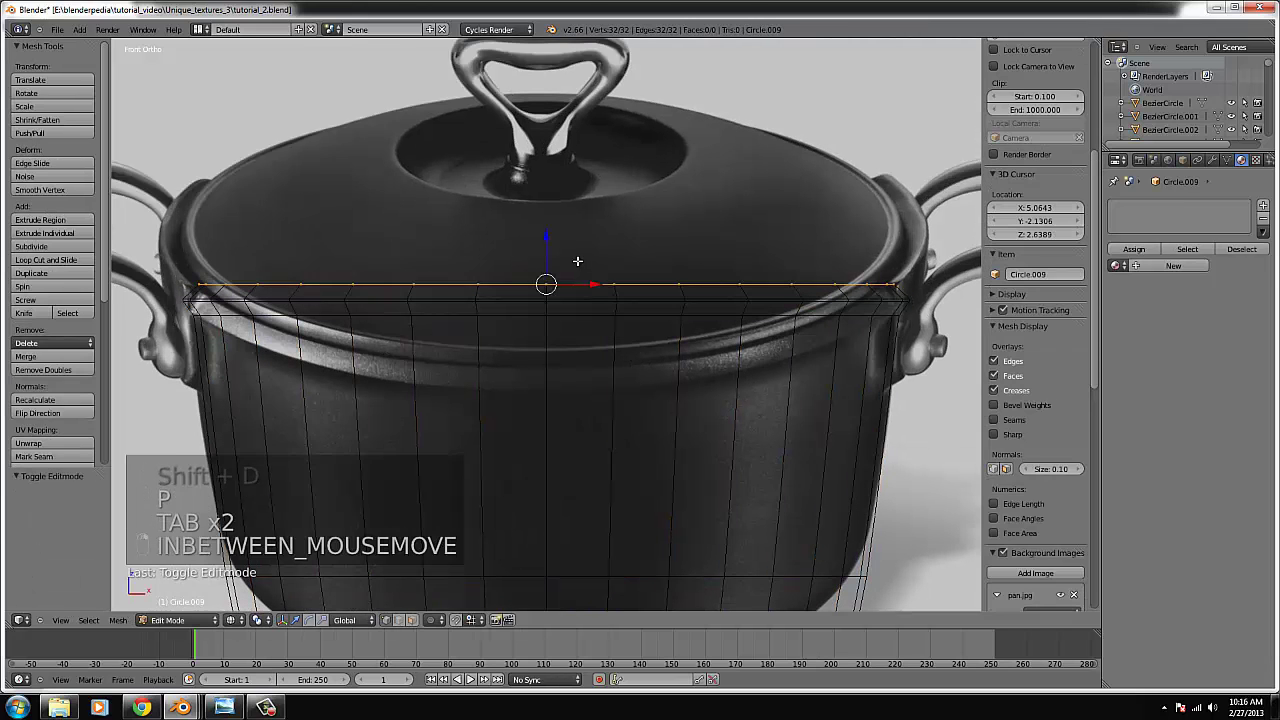
pyautogui.moveTo(544, 233); pyautogui.dragTo(546, 241)
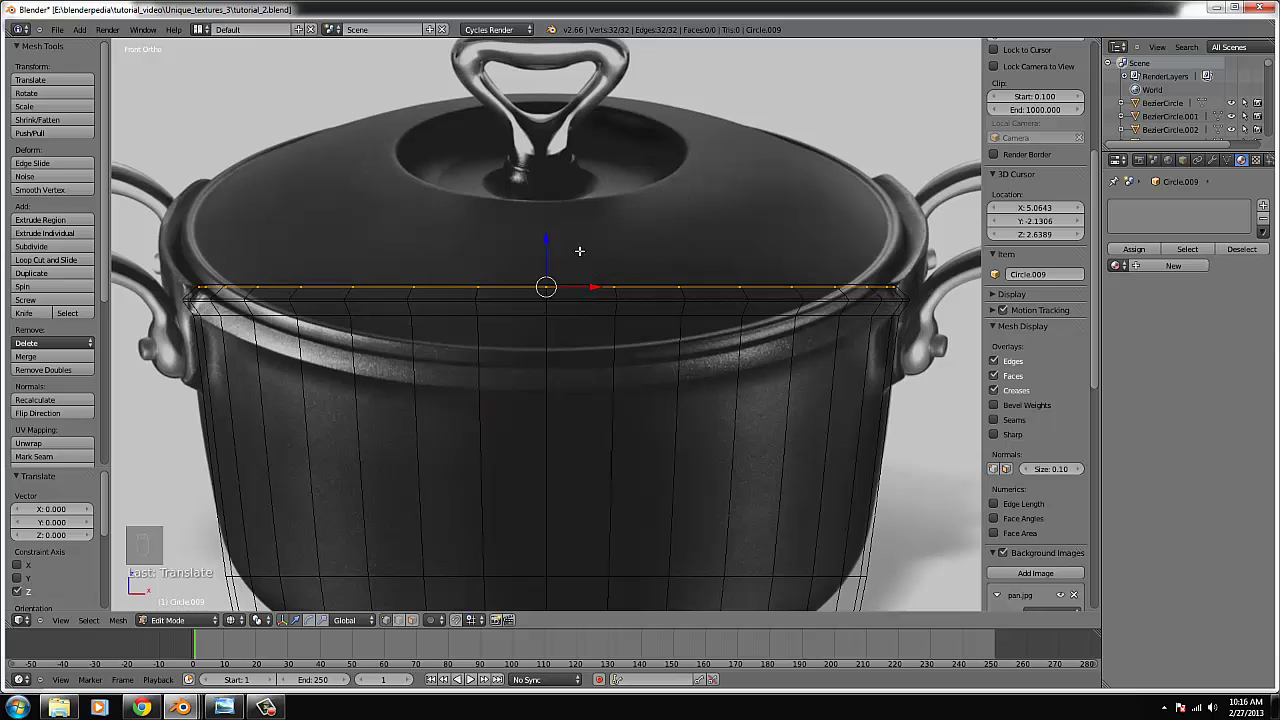
pyautogui.moveTo(548, 239); pyautogui.dragTo(548, 243)
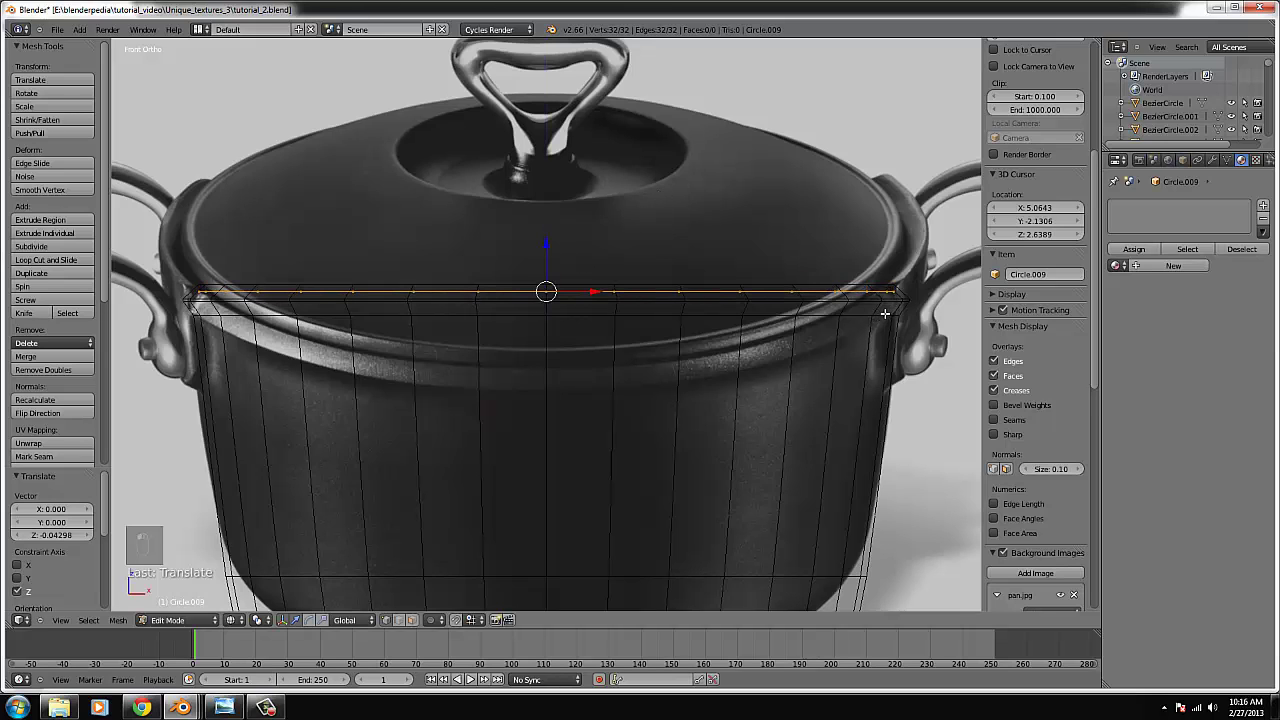
pyautogui.scroll(2, 904, 325)
pyautogui.press('s')
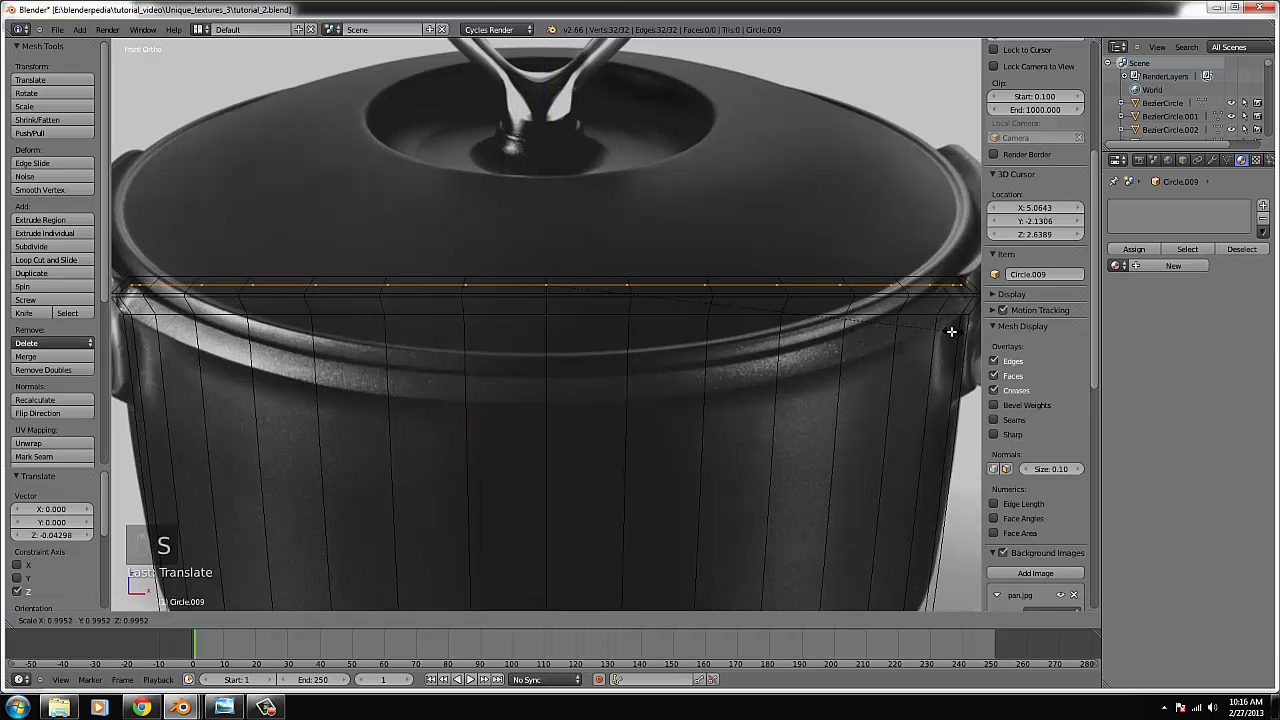
pyautogui.click(950, 331)
# - Extrude the separated ring slightly upward and scale the new edge loop by about 1.011
pyautogui.press('e')
pyautogui.click(764, 299)
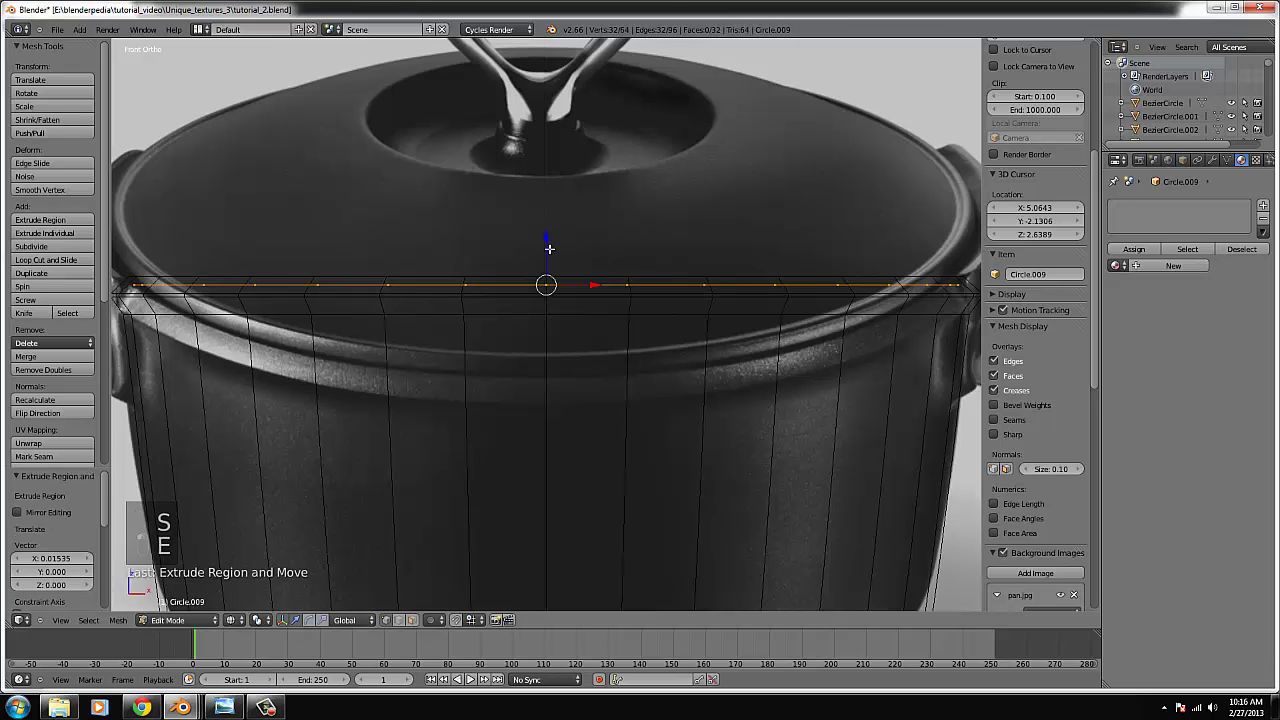
pyautogui.moveTo(549, 248); pyautogui.dragTo(549, 241)
pyautogui.press('s')
pyautogui.click(837, 364)
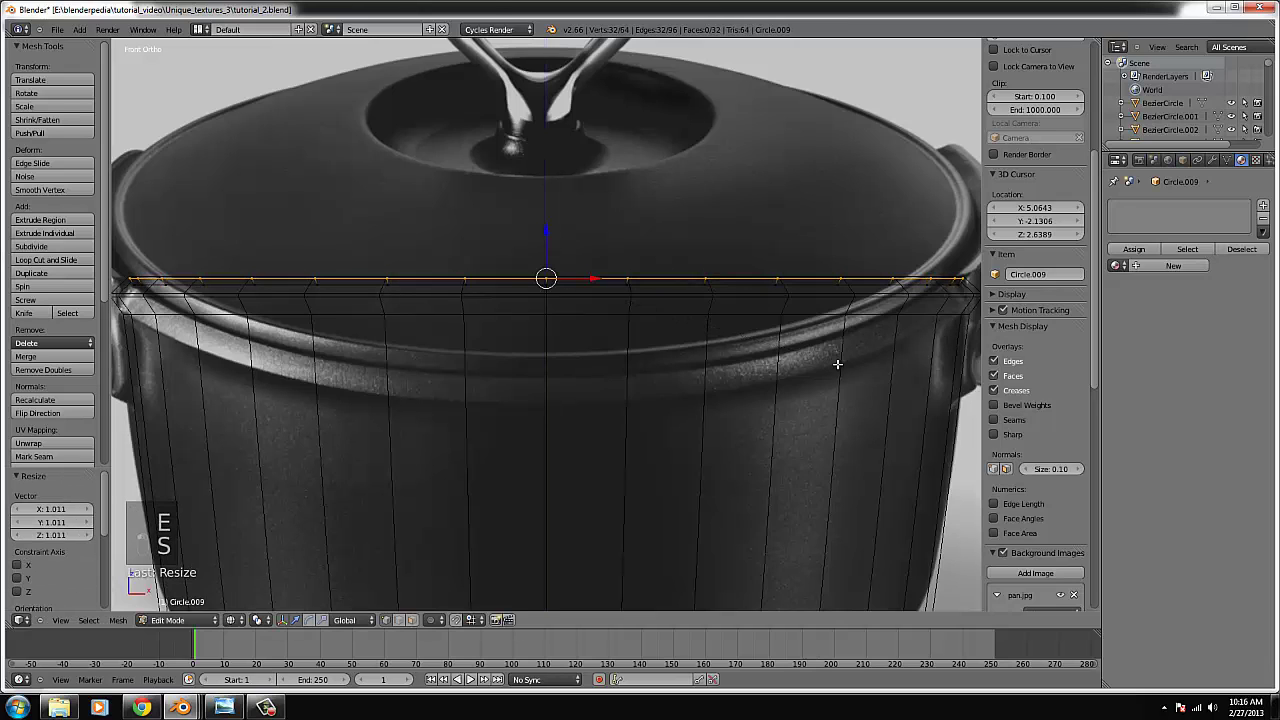
# - Extrude another short section upward from the separated object's top ring and adjust its scale
pyautogui.scroll(-2, 837, 364)
pyautogui.press('e')
pyautogui.click(837, 364)
pyautogui.moveTo(552, 250)
pyautogui.mouseDown()
pyautogui.moveTo(552, 207)
pyautogui.moveTo(552, 243)
pyautogui.moveTo(552, 227)
pyautogui.mouseUp()
pyautogui.press('s')
# - Extrude the separated object's top ring upward by about 0.111 and scale it by about 0.990
pyautogui.press('e')
pyautogui.click(873, 366)
pyautogui.press('s')
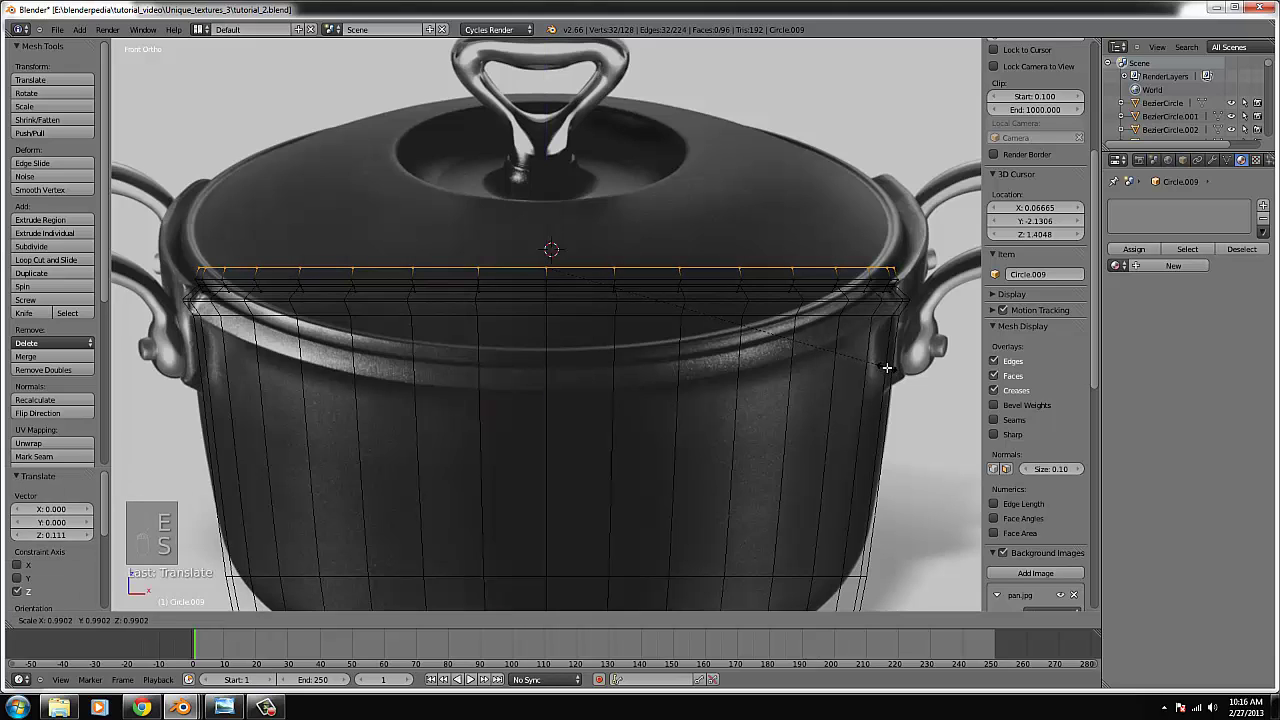
pyautogui.click(886, 367)
# - Extrude the separated ring's top edge loop upward by about 0.037 and scale it slightly inward
pyautogui.press('e')
pyautogui.click(573, 268)
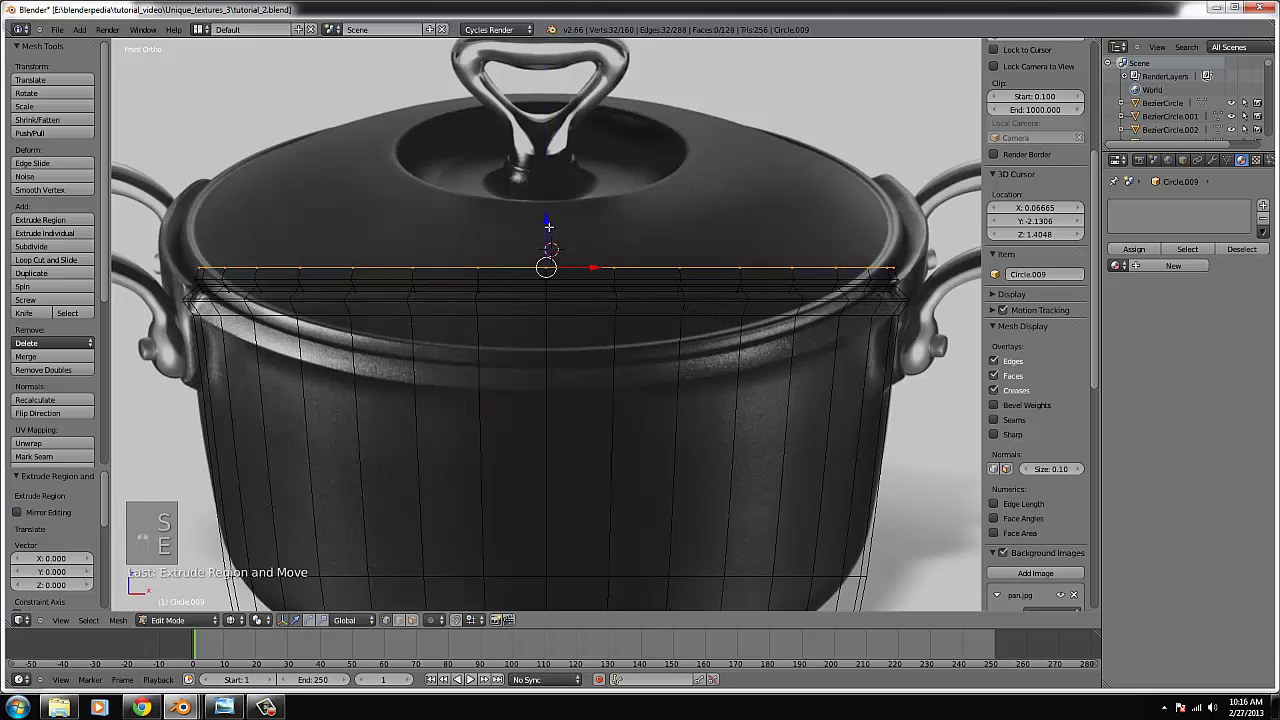
pyautogui.moveTo(548, 227); pyautogui.dragTo(549, 223)
pyautogui.click(549, 222)
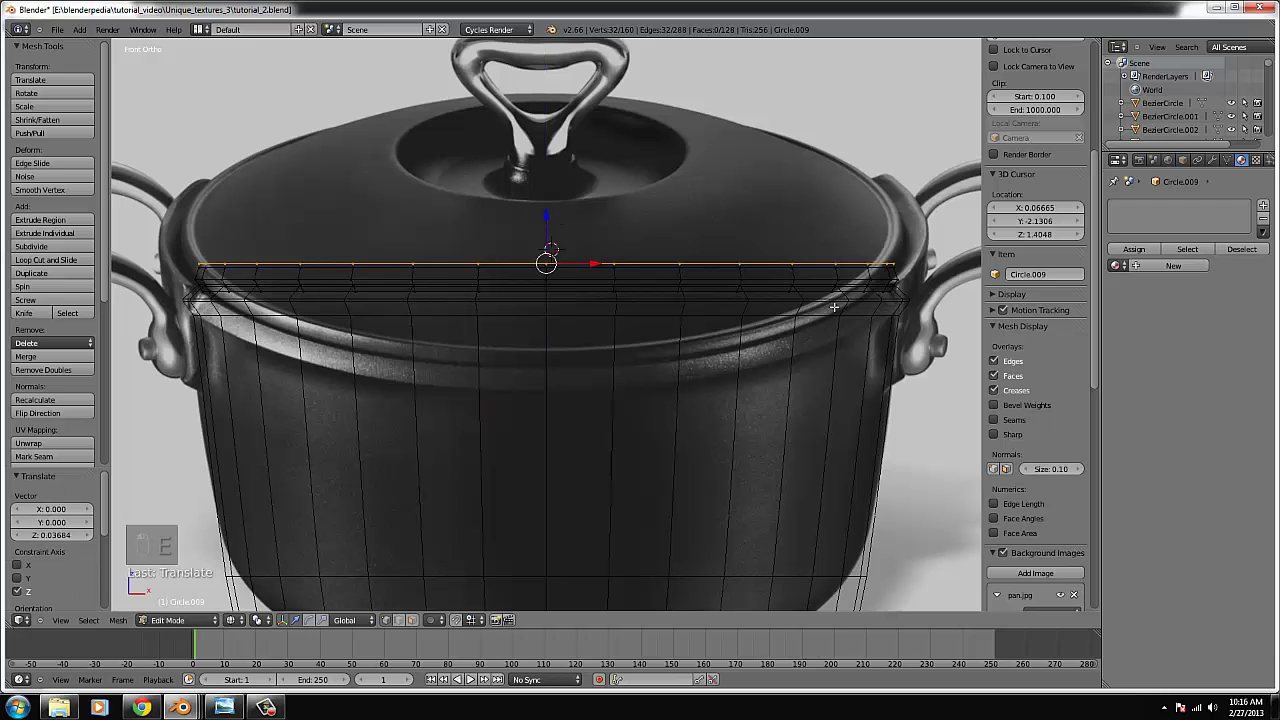
pyautogui.press('s')
pyautogui.click(881, 325)
pyautogui.press('e')
pyautogui.click(881, 325)
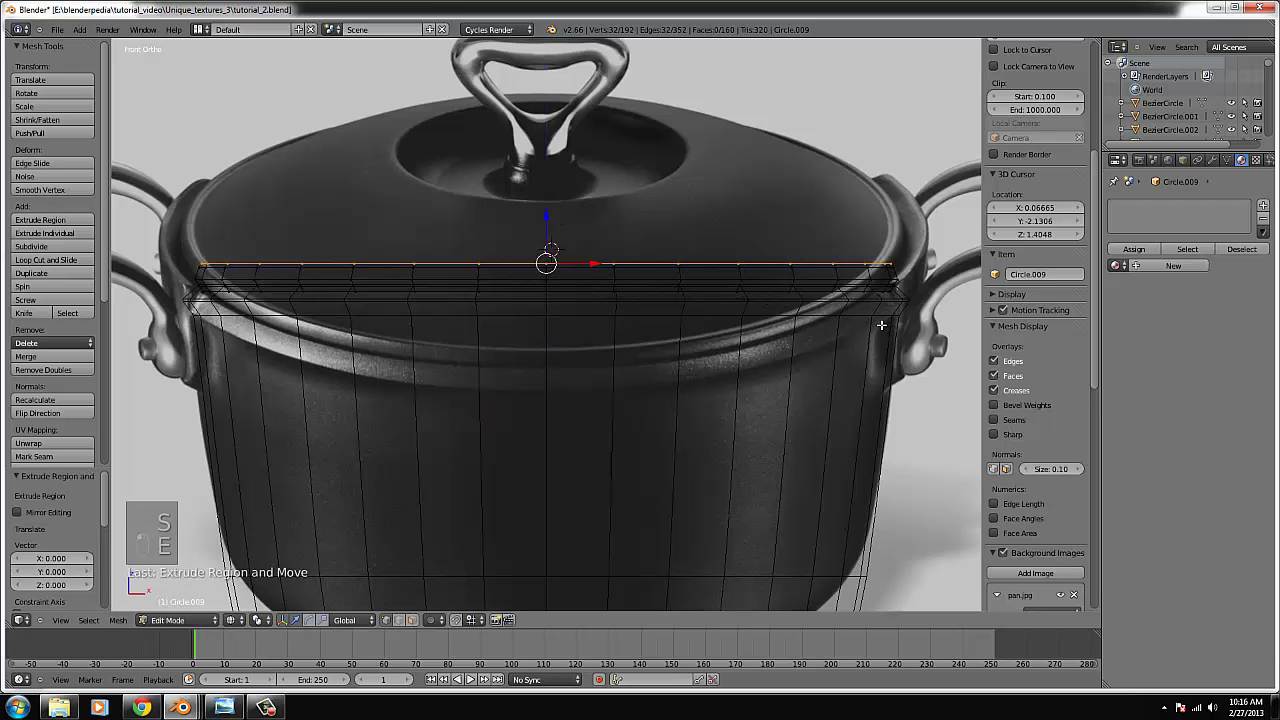
pyautogui.hotkey('ctrl', 'z')
pyautogui.press('ctrl+KP_Decimal')
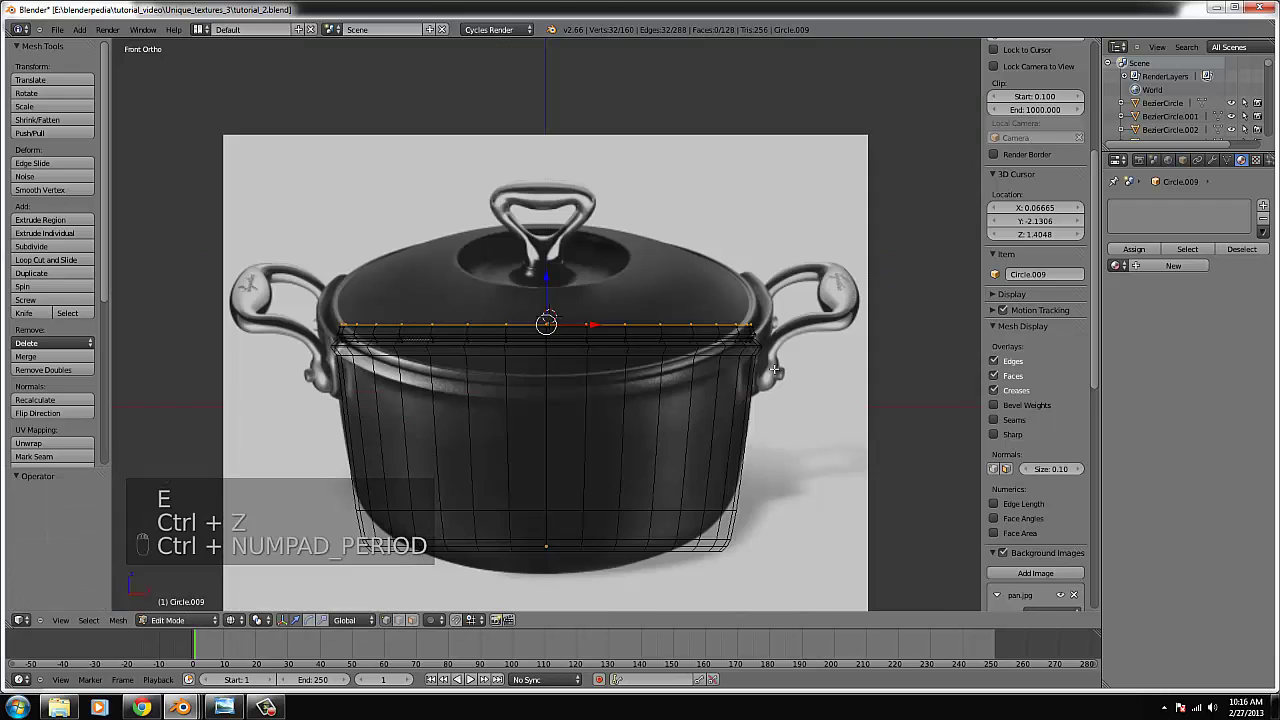
# - Lower the ring's top edge loop along Z by about 0.006 and fine-tune its scale and height
pyautogui.press('s')
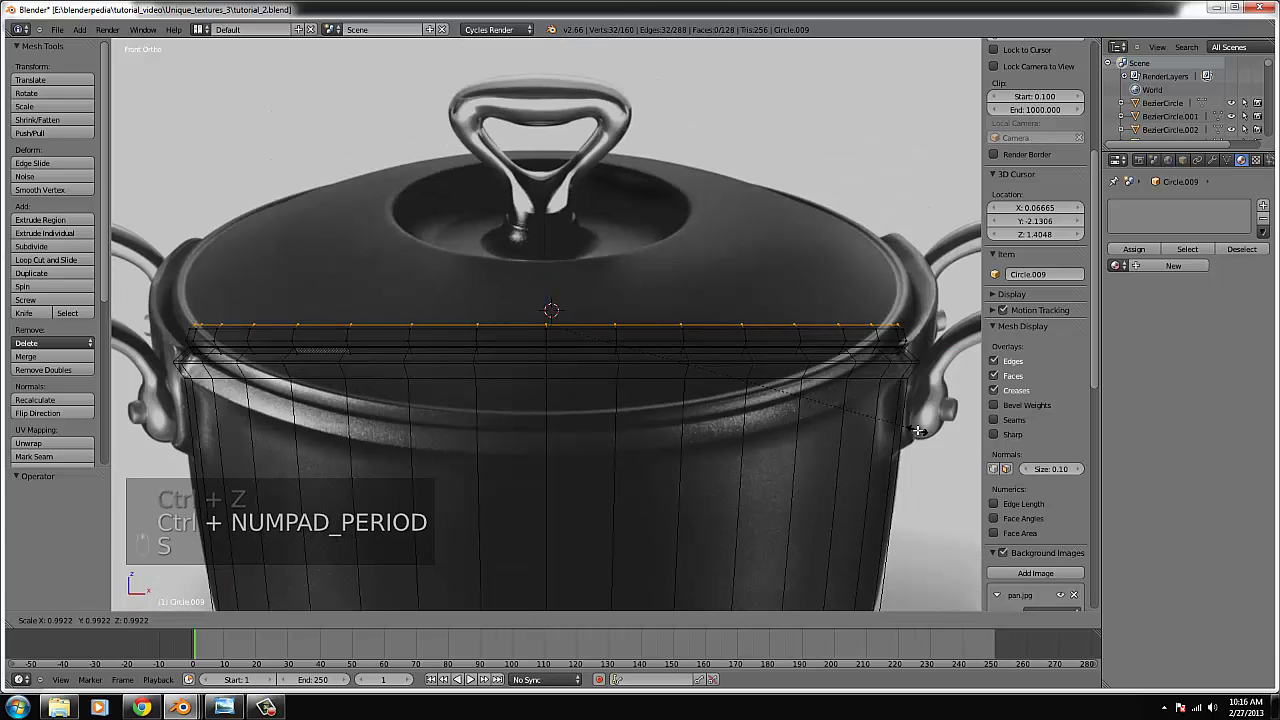
pyautogui.rightClick(918, 430)
pyautogui.moveTo(546, 285); pyautogui.dragTo(581, 309)
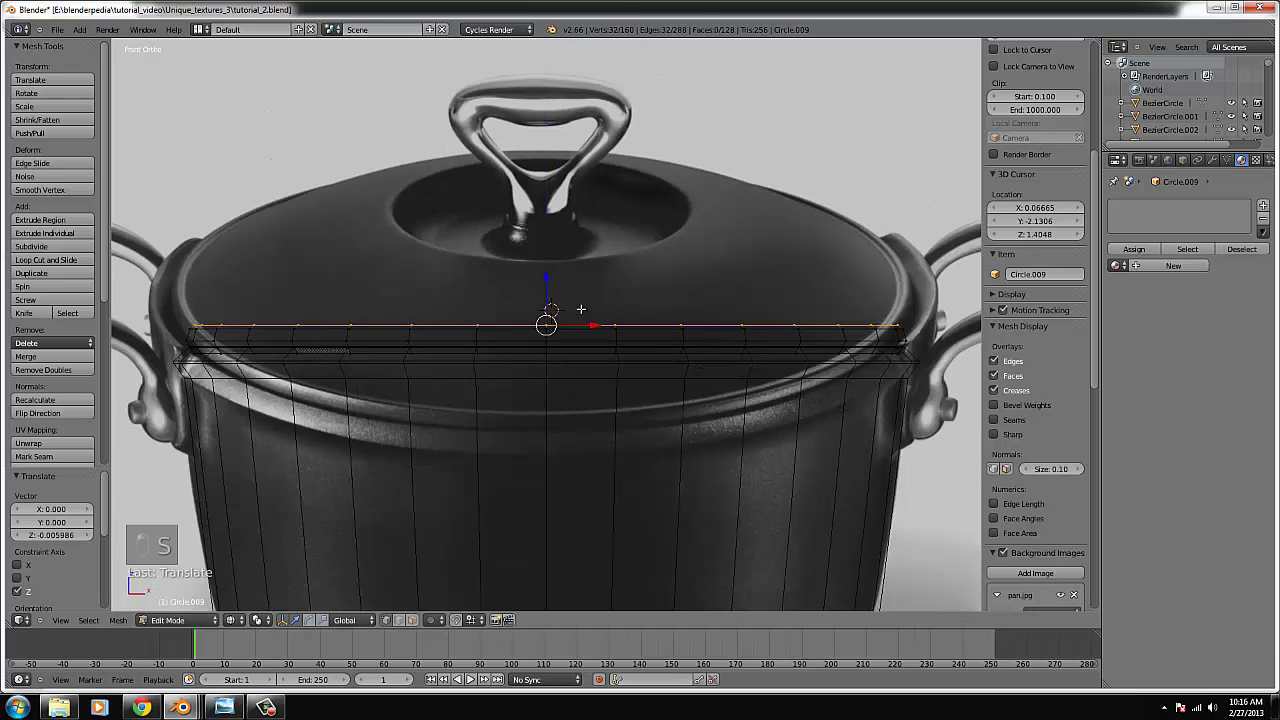
pyautogui.press('s')
pyautogui.click(711, 368)
pyautogui.moveTo(552, 290); pyautogui.dragTo(547, 282)
# - Extrude the ring's top edge loop, scale the new loop by about 0.983, and refine its height and size
pyautogui.press('e')
pyautogui.rightClick(737, 402)
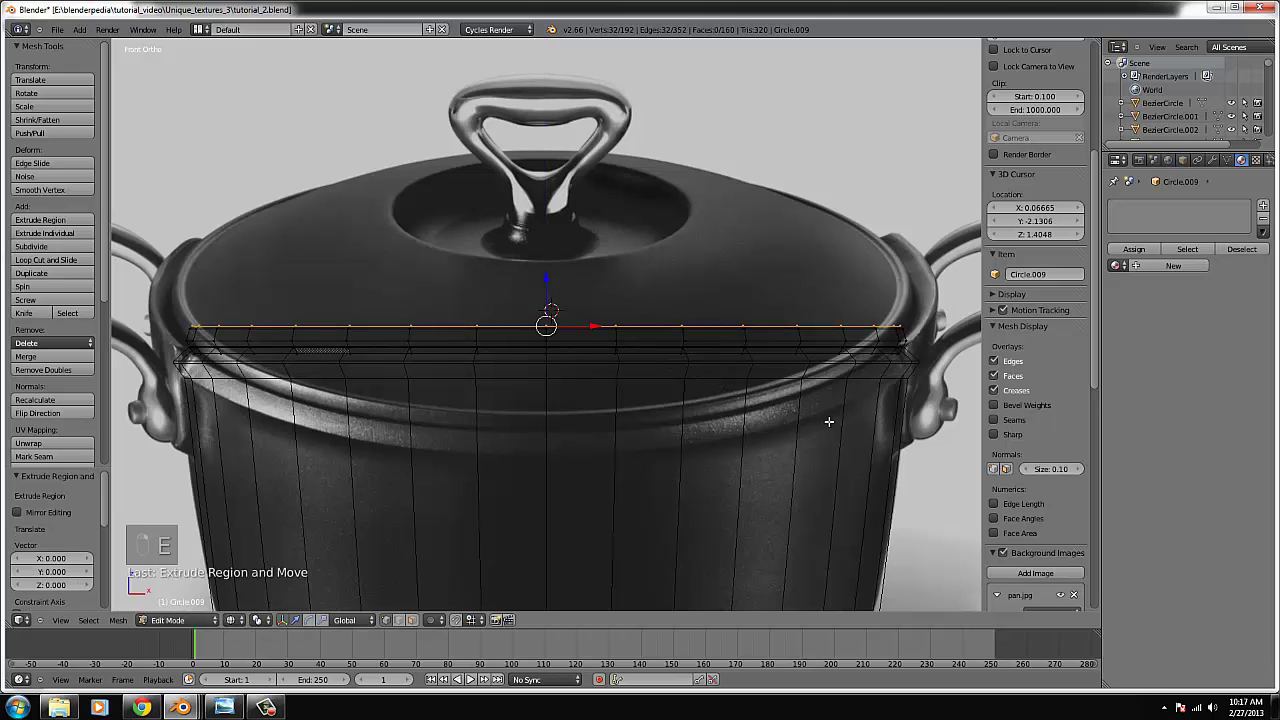
pyautogui.press('s')
pyautogui.click(889, 424)
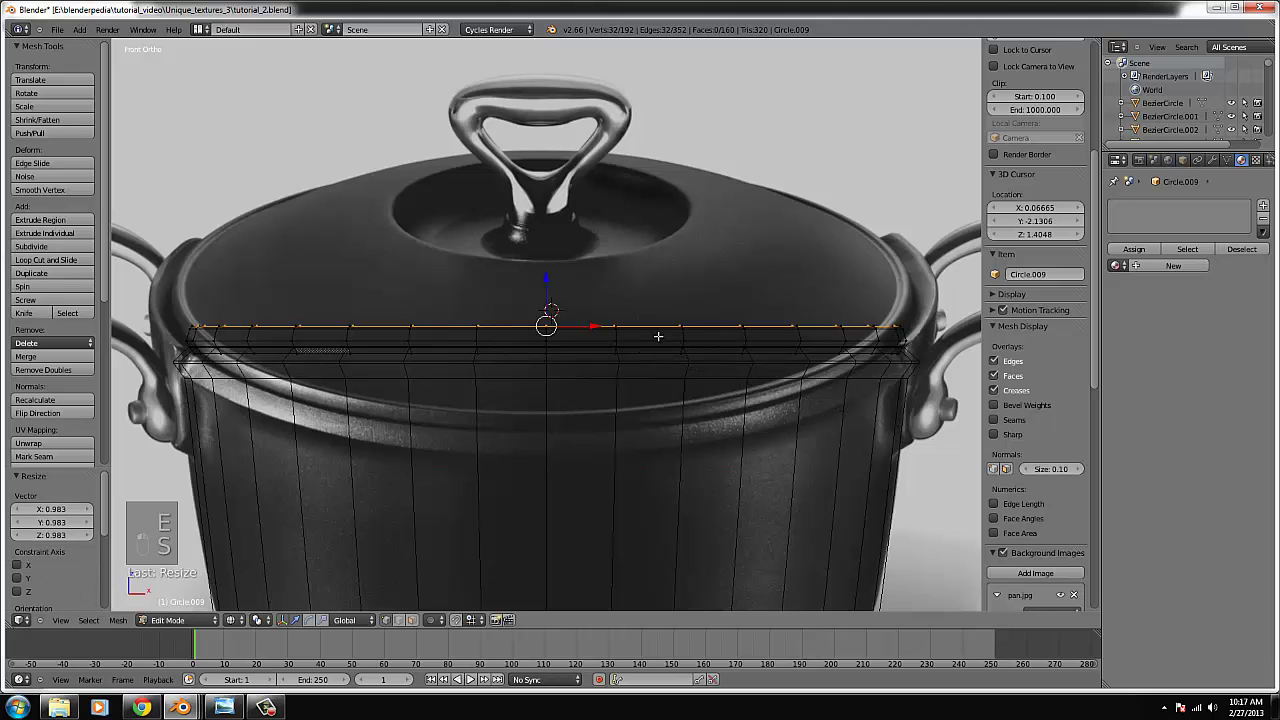
pyautogui.moveTo(555, 277); pyautogui.dragTo(546, 292)
pyautogui.press('s')
pyautogui.click(875, 406)
# - Inspect the ring on the pot in solid shading from an angled view and try to scale the ring object
pyautogui.press('Tab')
pyautogui.press('z')
pyautogui.moveTo(866, 401); pyautogui.dragTo(867, 412, button='middle')
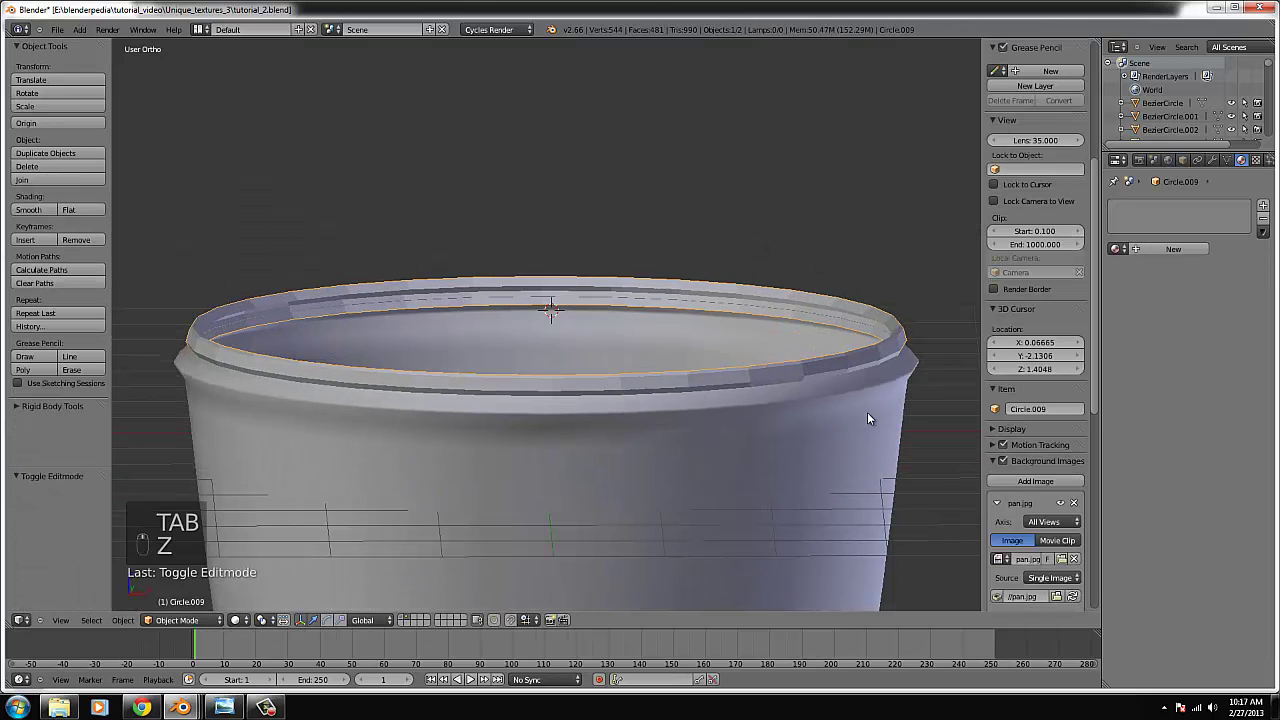
pyautogui.press('s')
pyautogui.rightClick(890, 426)
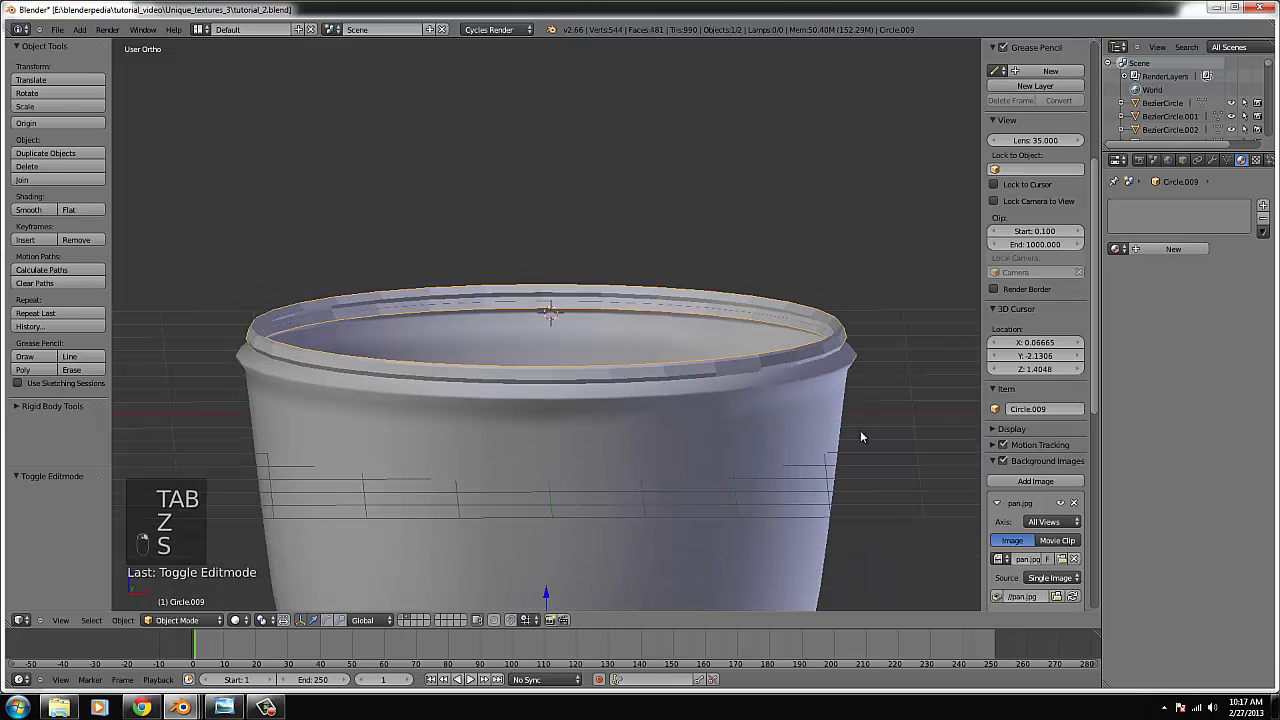
# - Bring the ring object's origin up to the ring by about 3.164 along Z, then scale the object by about 0.975
pyautogui.press('KP_1')
pyautogui.press('Tab')
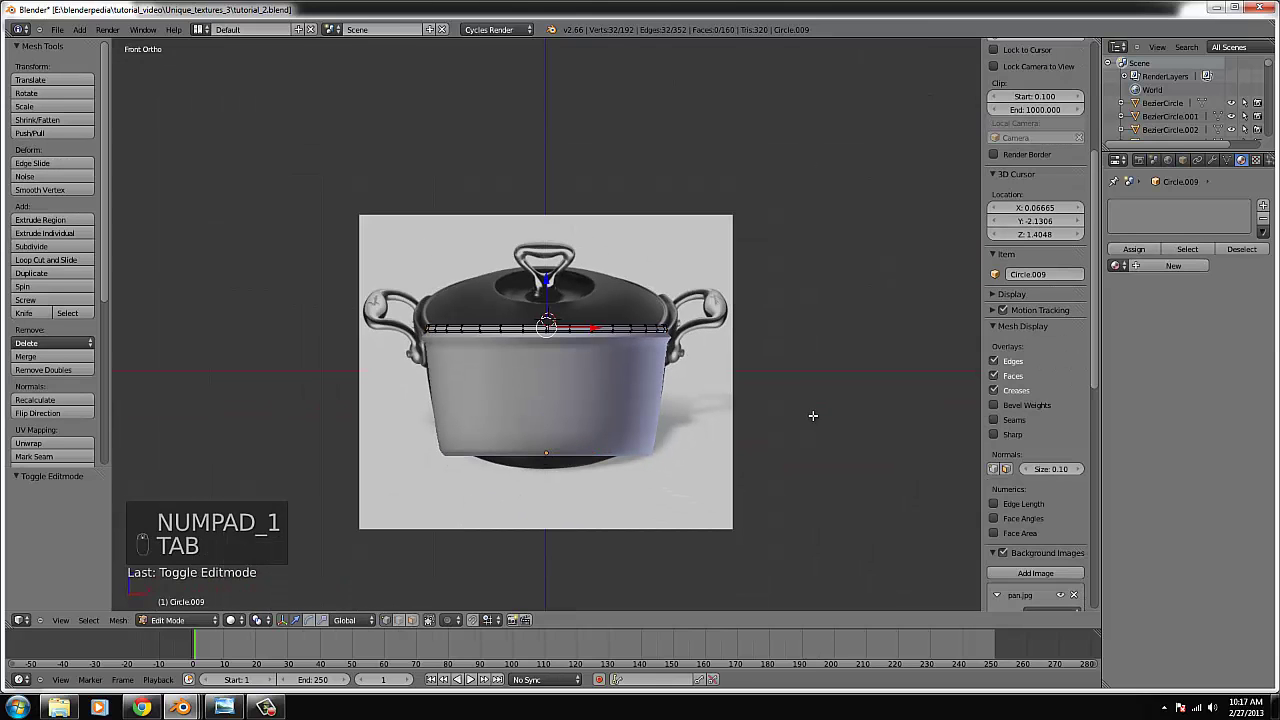
pyautogui.hotkey('ctrl', 'l')
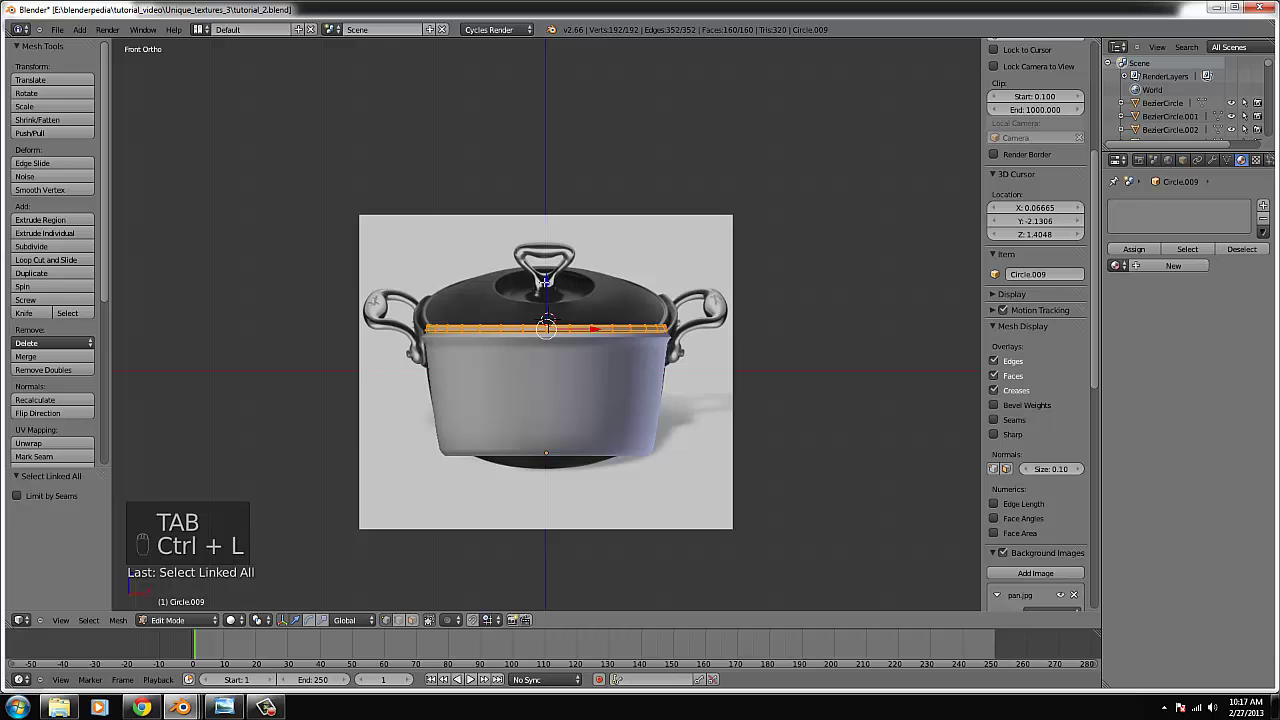
pyautogui.moveTo(547, 283)
pyautogui.mouseDown()
pyautogui.moveTo(563, 400)
pyautogui.moveTo(548, 420)
pyautogui.moveTo(555, 295)
pyautogui.mouseUp()
pyautogui.press('Tab')
pyautogui.scroll(3, 634, 363)
pyautogui.press('s')
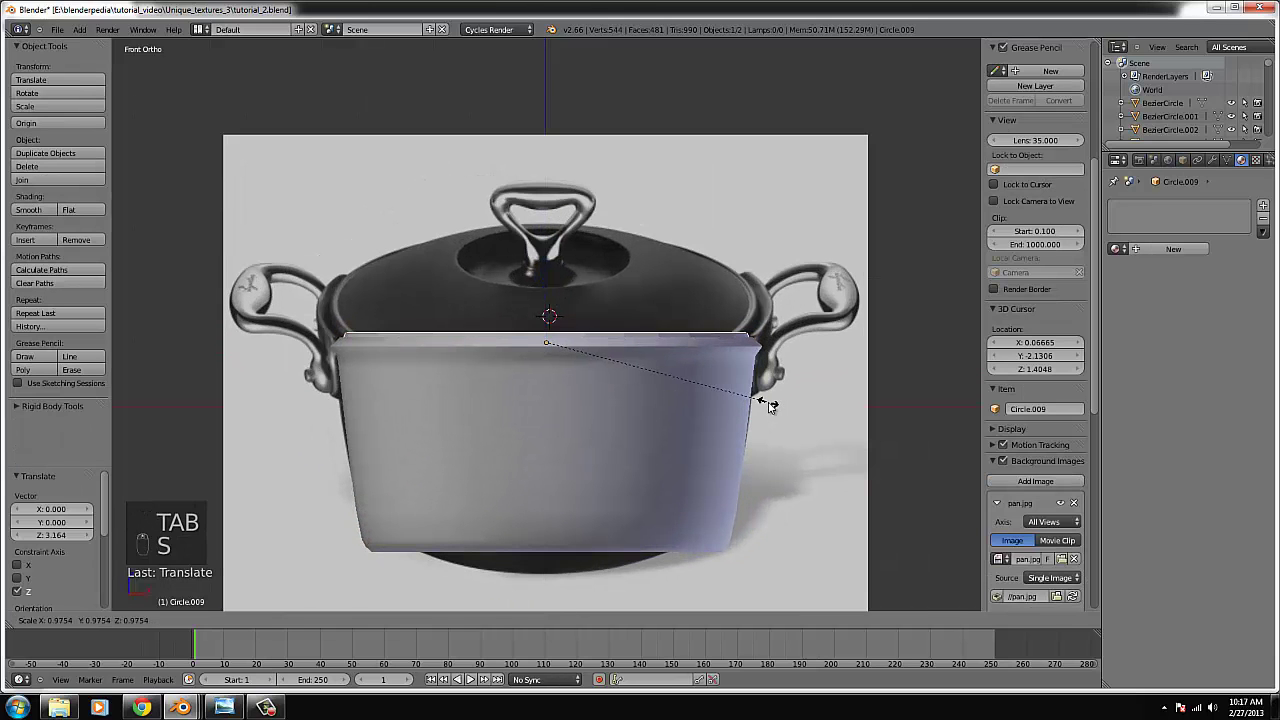
pyautogui.click(770, 404)
# - Scale the uppermost edge loops of the ring by about 0.988 in wireframe display
pyautogui.press('Tab')
pyautogui.press('z')
pyautogui.scroll(2, 838, 338)
pyautogui.press('b')
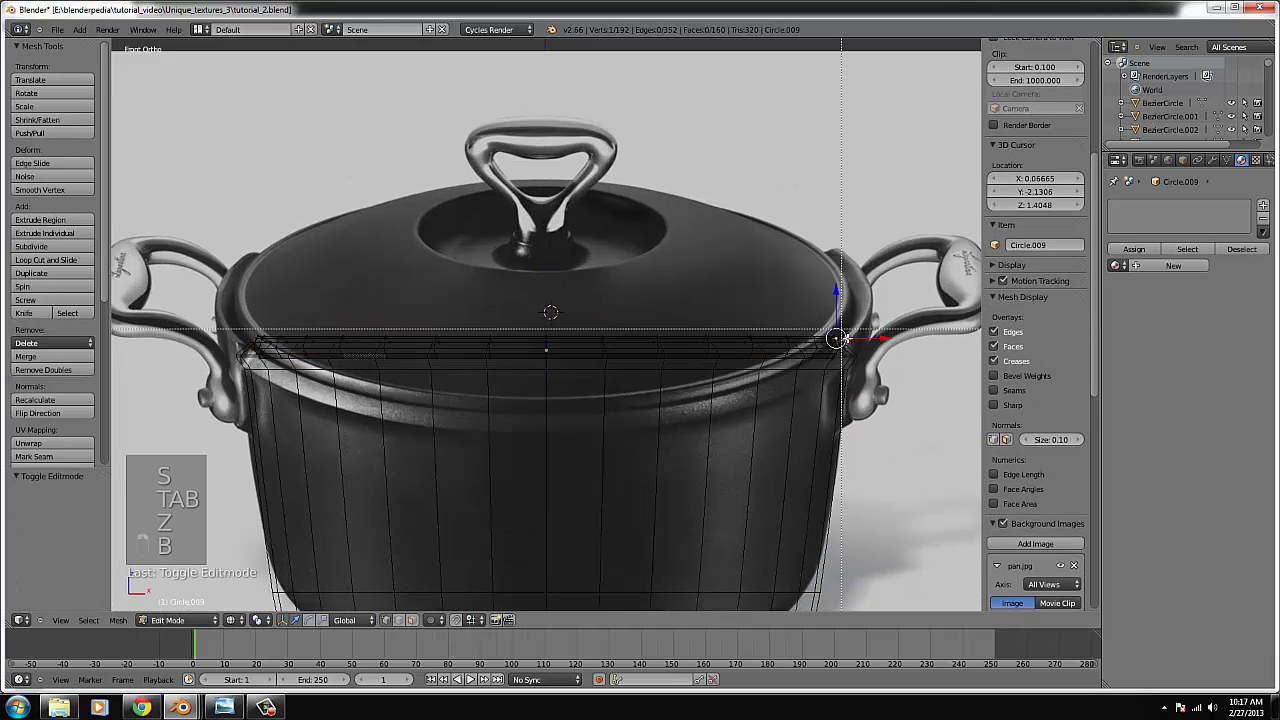
pyautogui.moveTo(838, 338); pyautogui.dragTo(196, 352)
pyautogui.press('s')
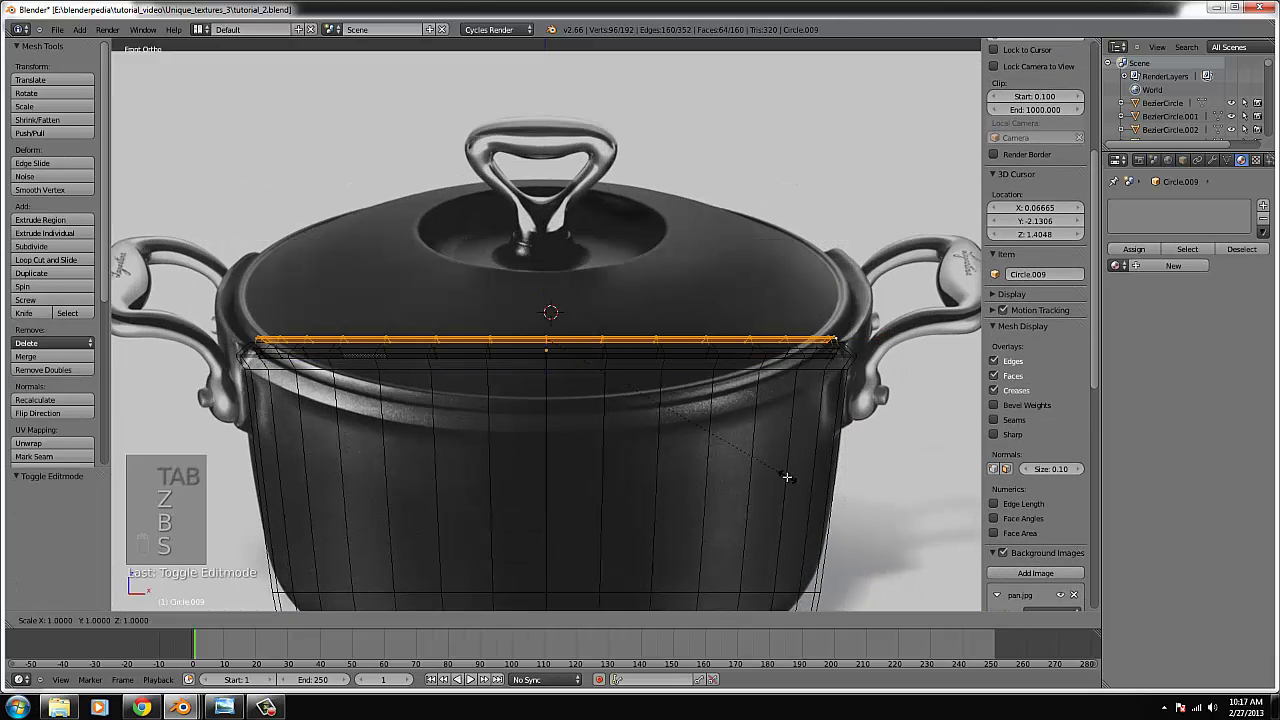
pyautogui.click(784, 474)
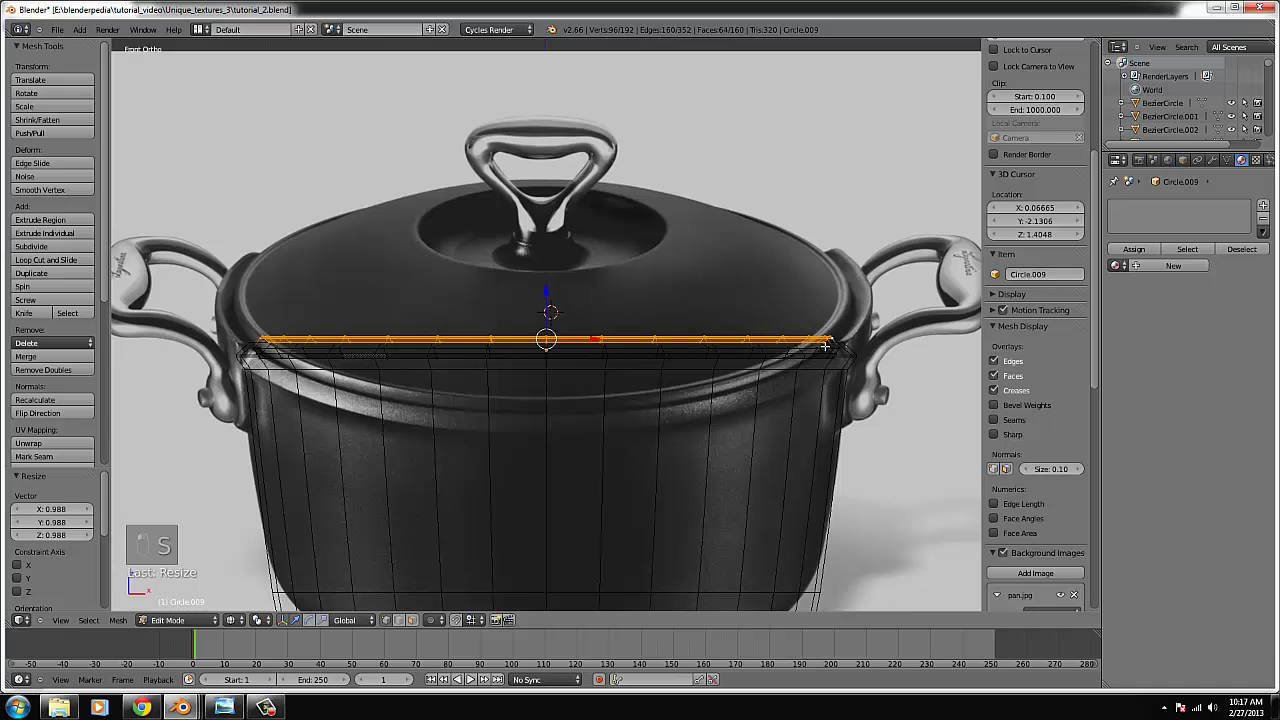
# - Select the bottom edge loop of the ring
pyautogui.rightClick(821, 344)
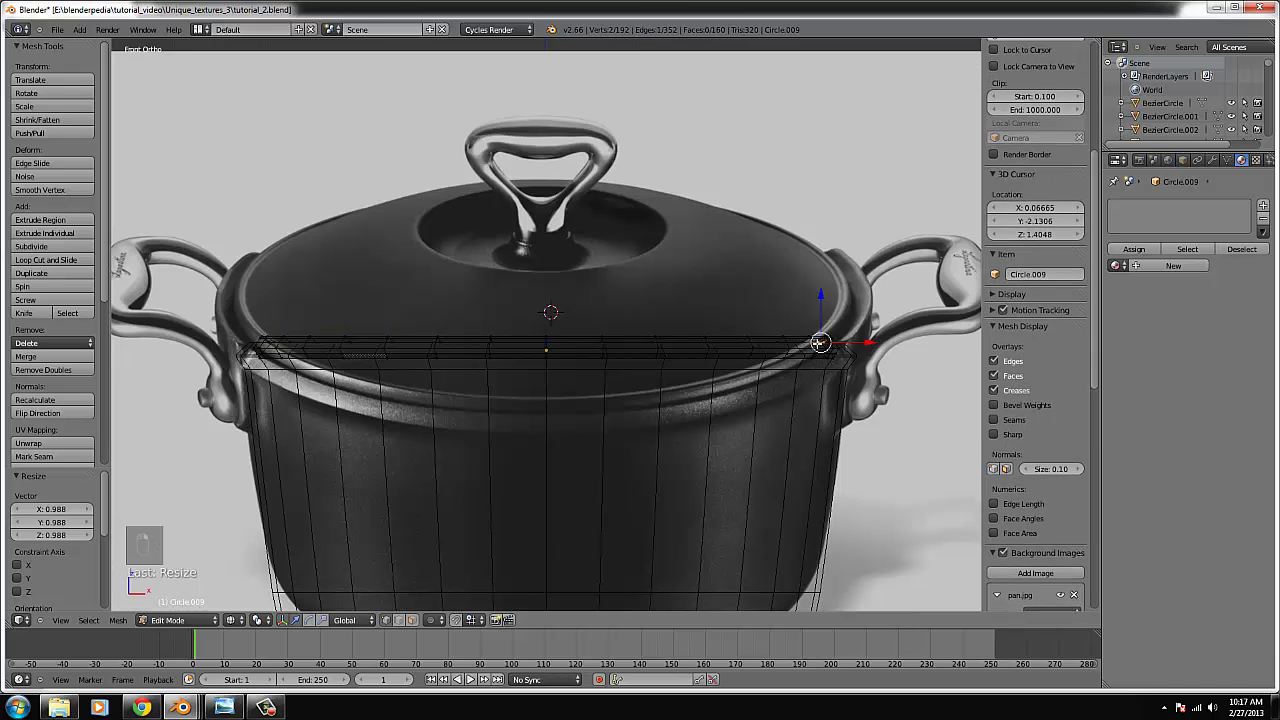
pyautogui.rightClick(817, 343)
pyautogui.press('l')
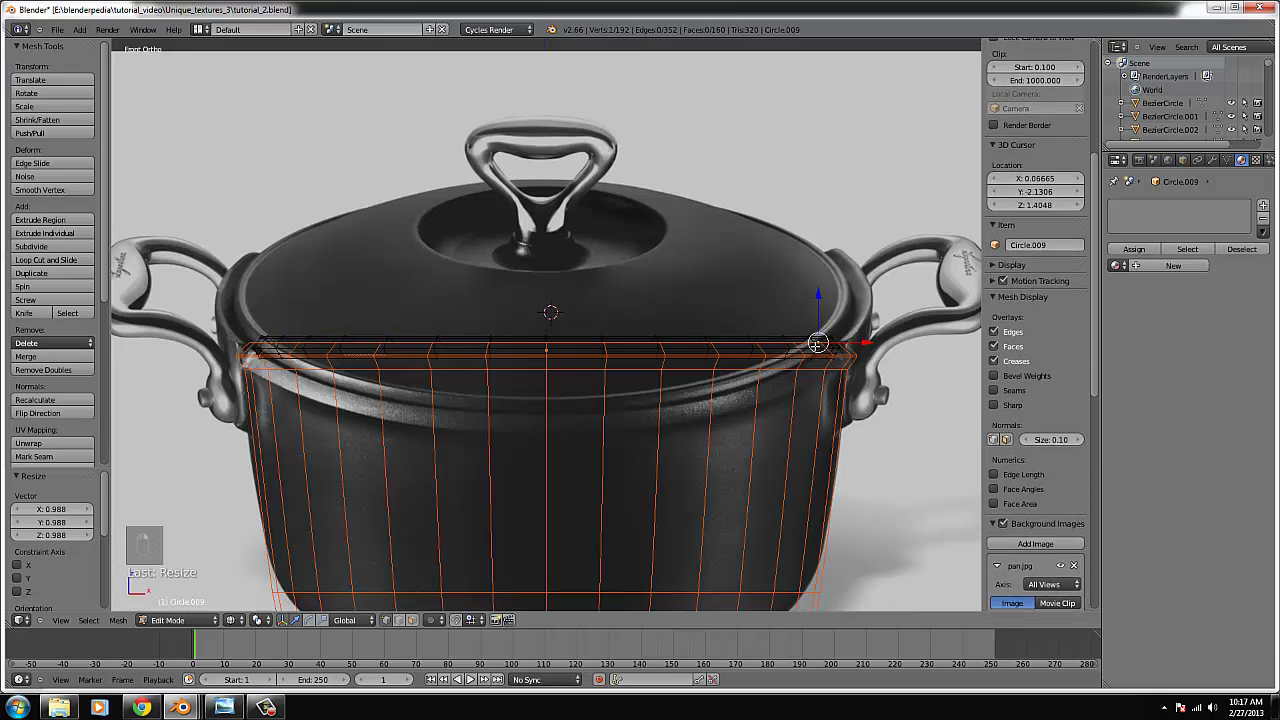
pyautogui.scroll(3, 457, 359)
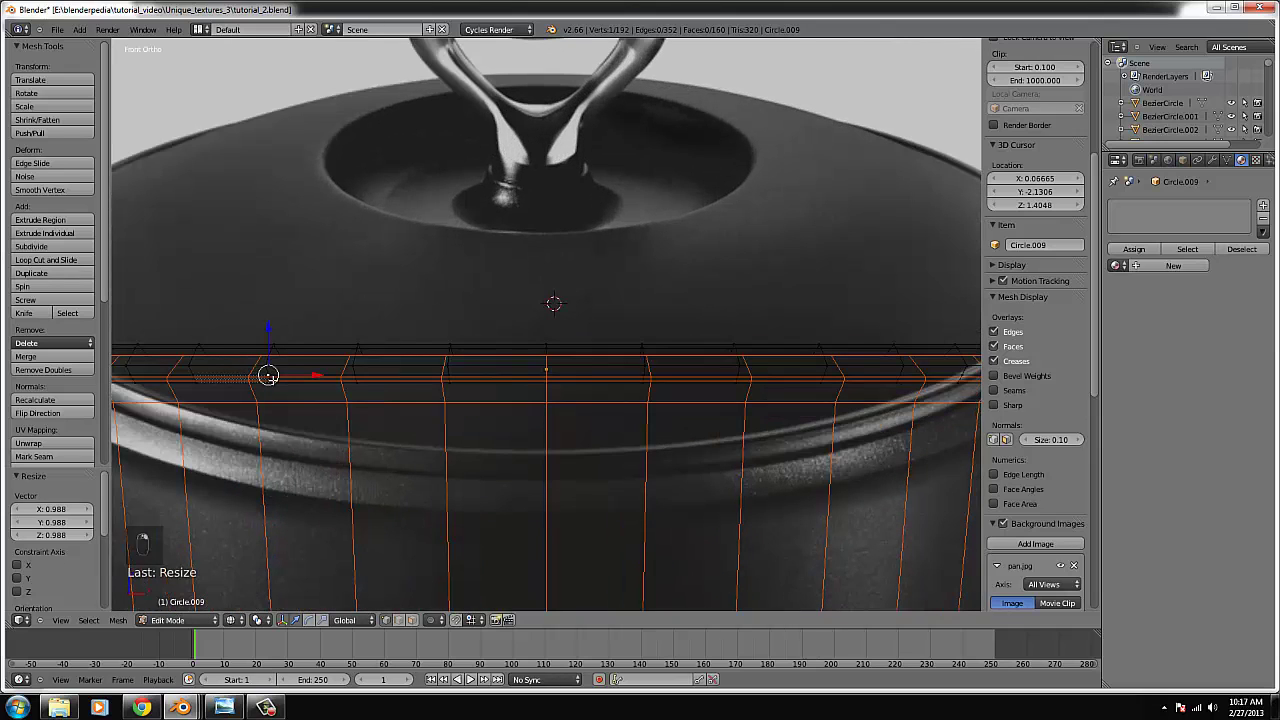
pyautogui.keyDown('alt'); pyautogui.rightClick(268, 380); pyautogui.keyUp('alt')
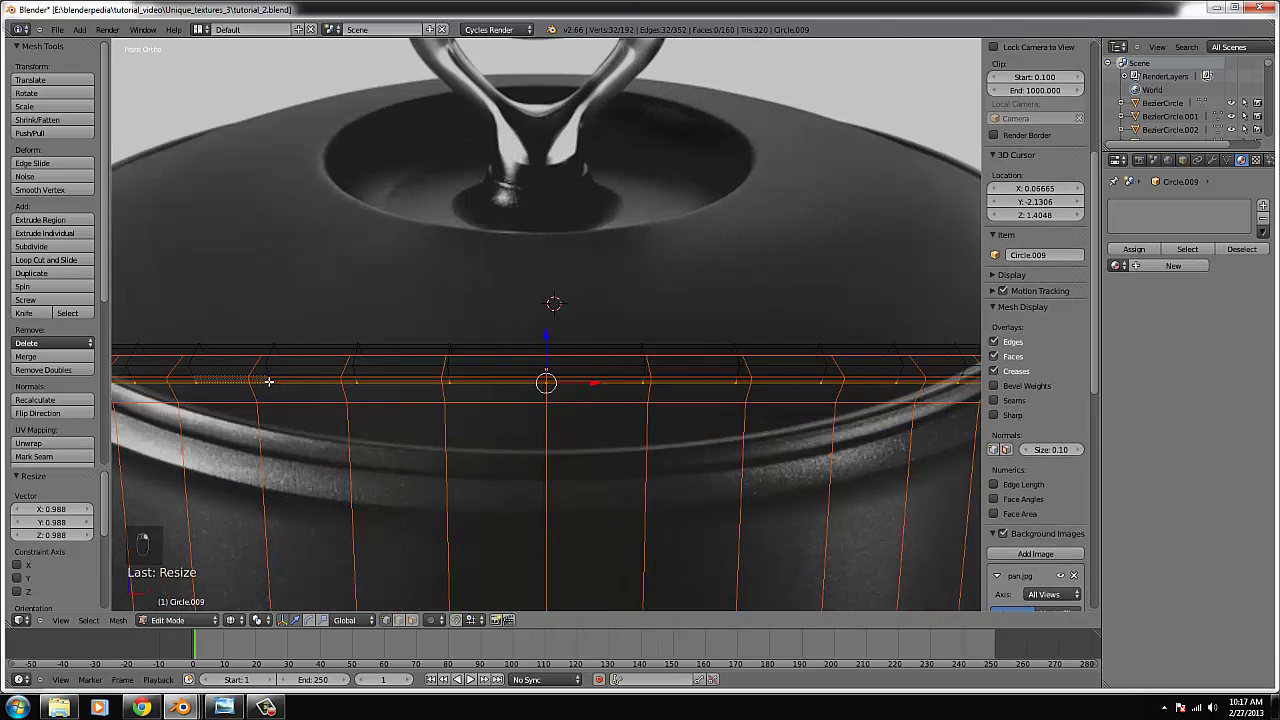
pyautogui.scroll(-3, 406, 402)
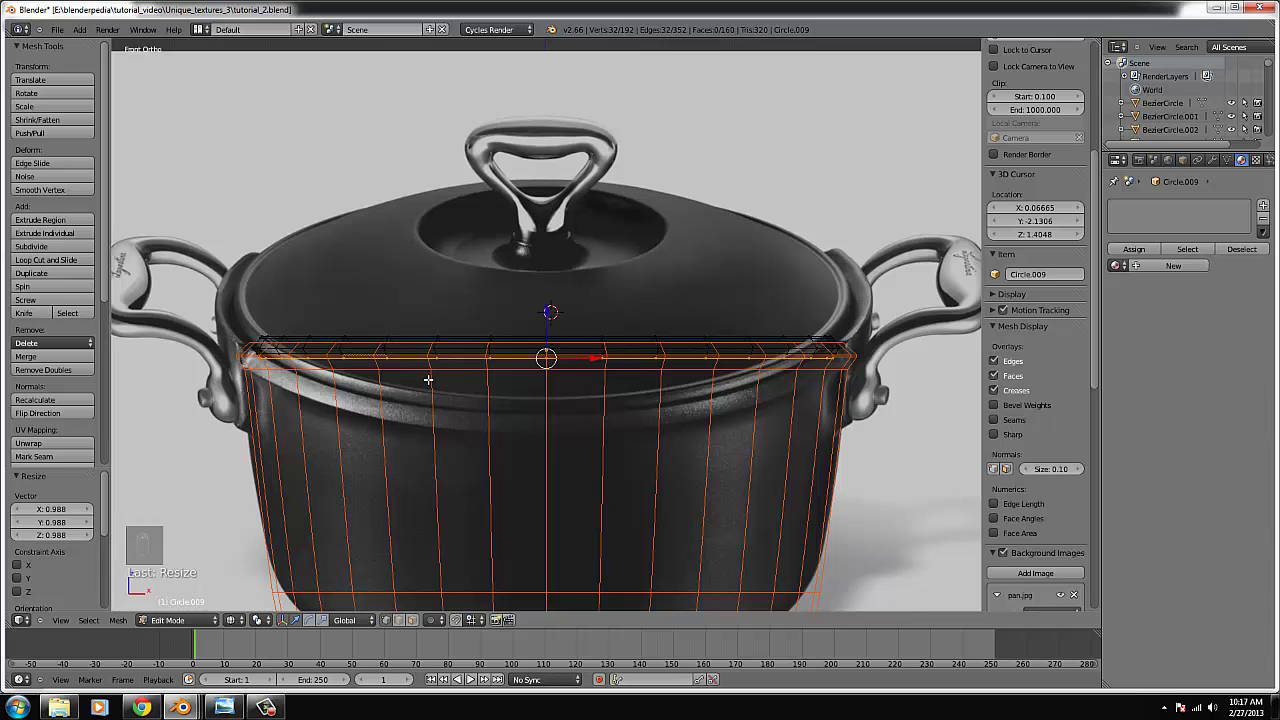
# - Deselect the pot body and reopen only the ring object for mesh editing
pyautogui.press('a')
pyautogui.press('a')
pyautogui.press('Tab')
pyautogui.press('a')
pyautogui.press('a')
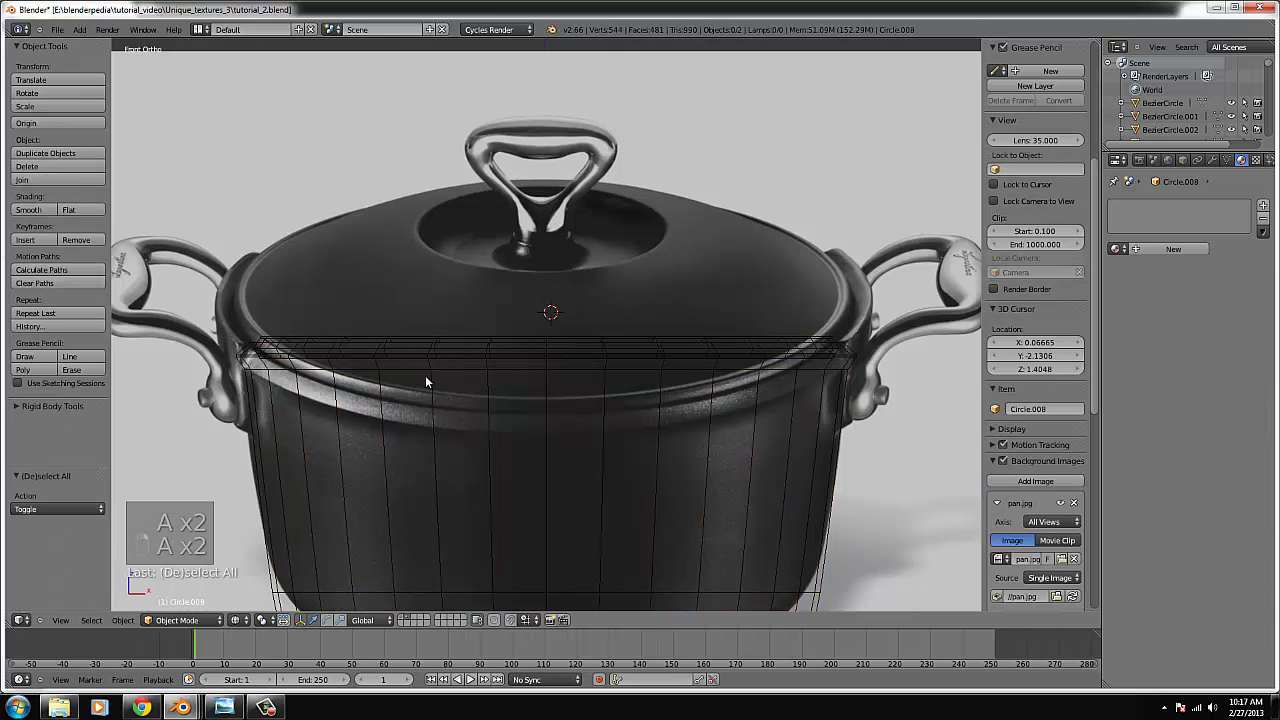
pyautogui.scroll(3, 428, 375)
pyautogui.press('Tab')
pyautogui.press('Tab')
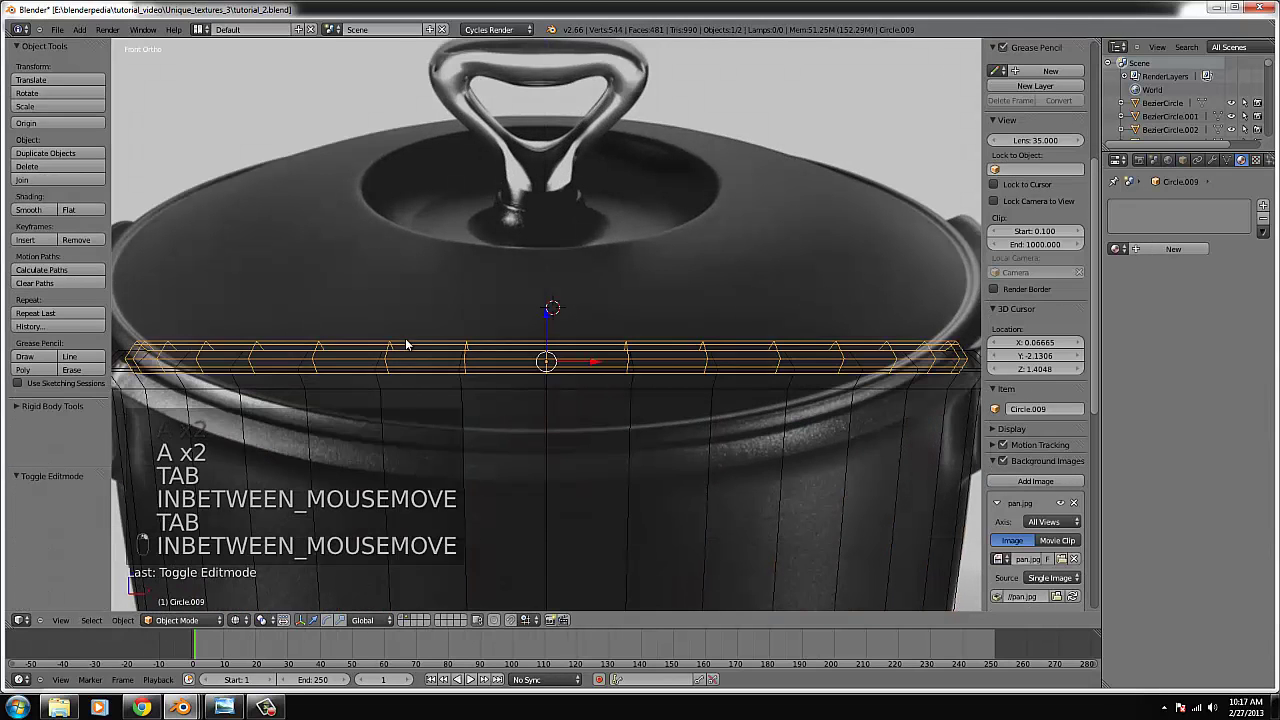
pyautogui.press('Tab')
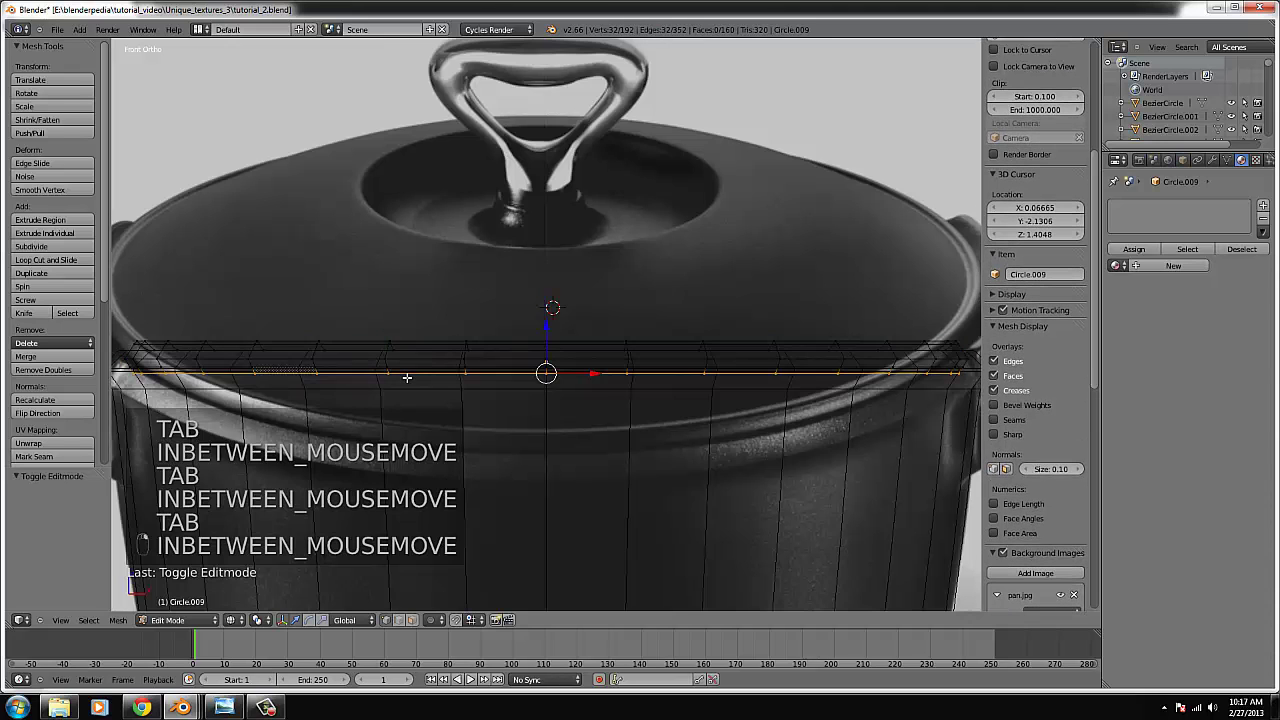
# - Extrude the ring's inner top edge loop upward by about 0.162 and scale the new loop inward to start the lid's dome
pyautogui.scroll(-3, 486, 392)
pyautogui.moveTo(486, 393); pyautogui.dragTo(485, 396, button='middle')
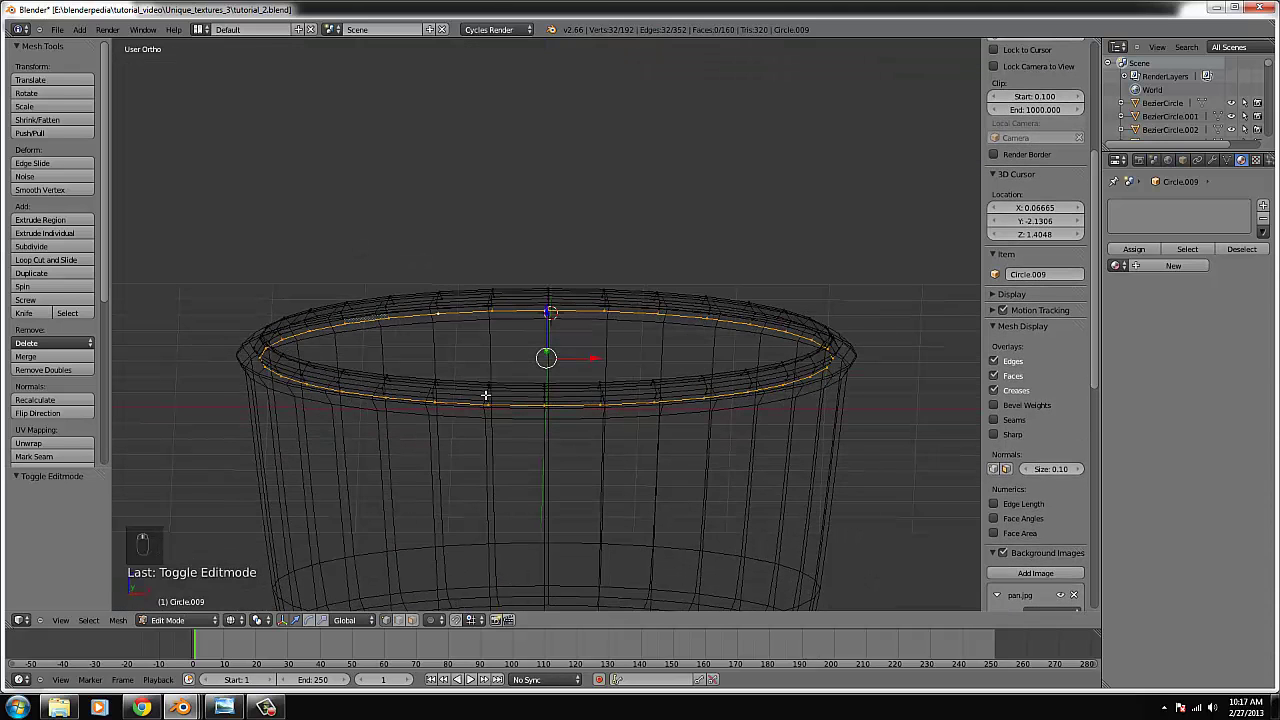
pyautogui.press('KP_1')
pyautogui.scroll(1, 546, 366)
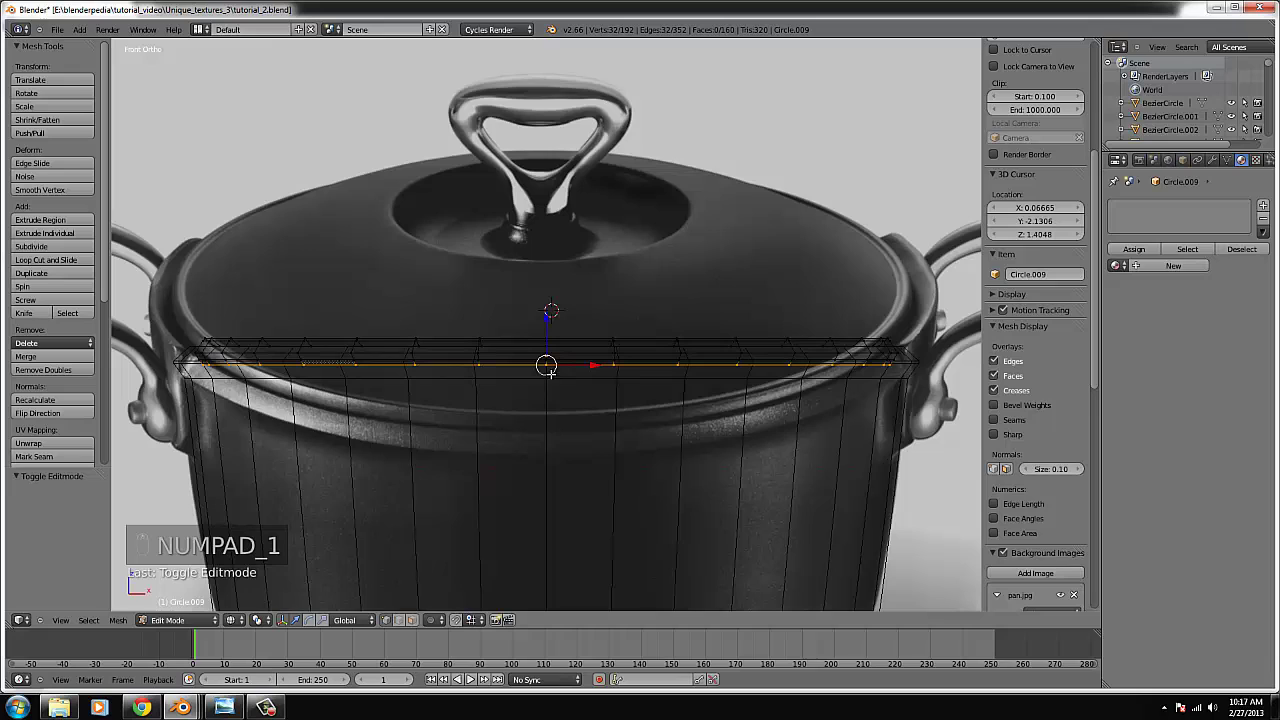
pyautogui.rightClick(237, 348)
pyautogui.keyDown('alt'); pyautogui.rightClick(240, 349); pyautogui.keyUp('alt')
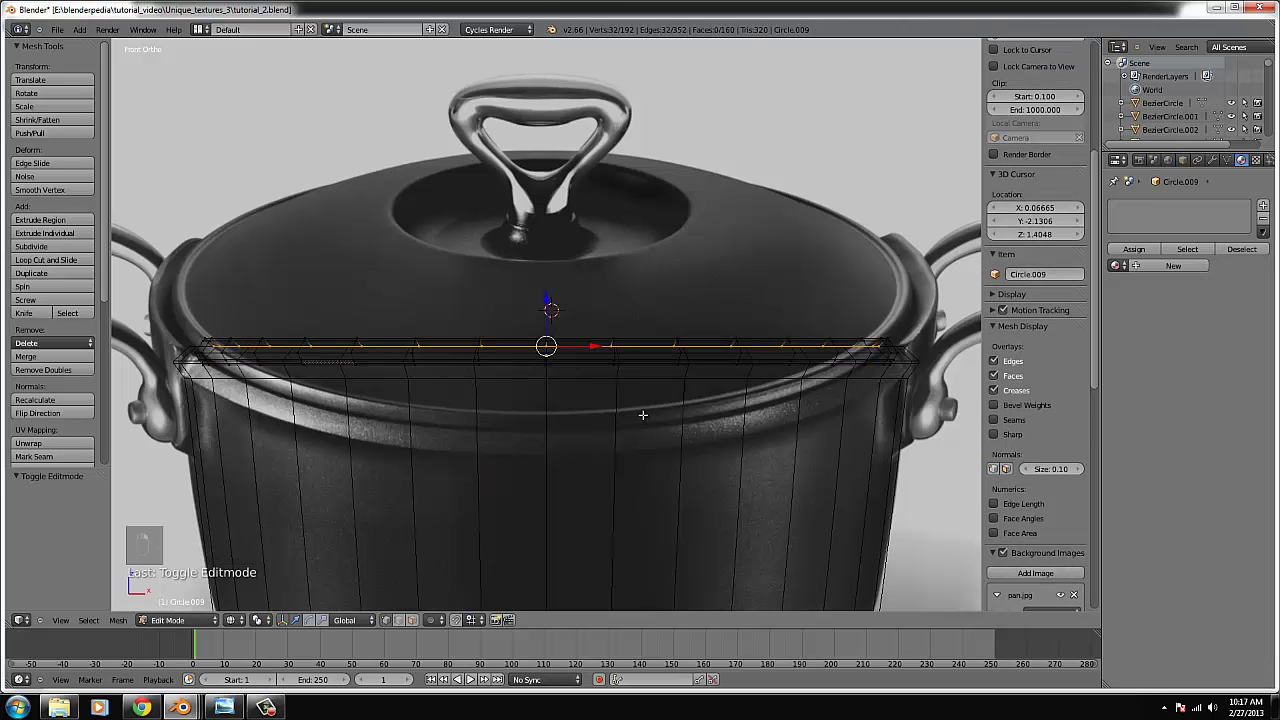
pyautogui.press('e')
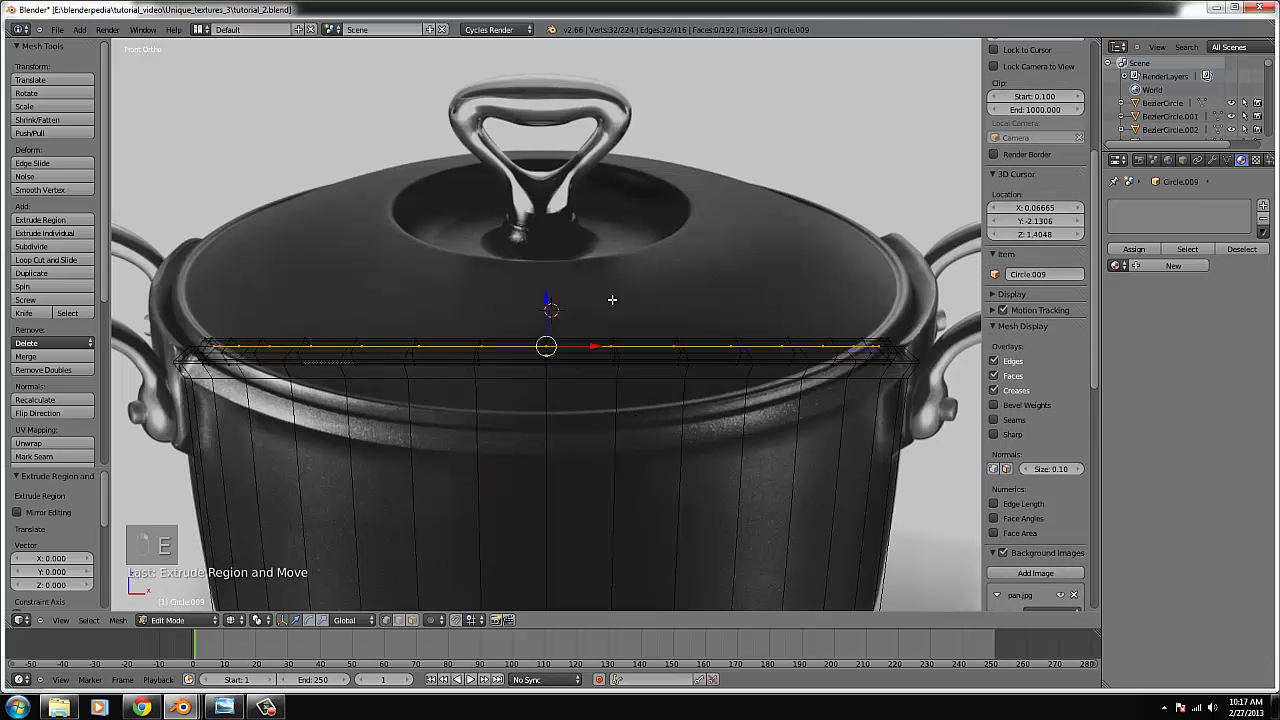
pyautogui.press('z')
pyautogui.click(918, 437)
pyautogui.press('e')
pyautogui.press('s')
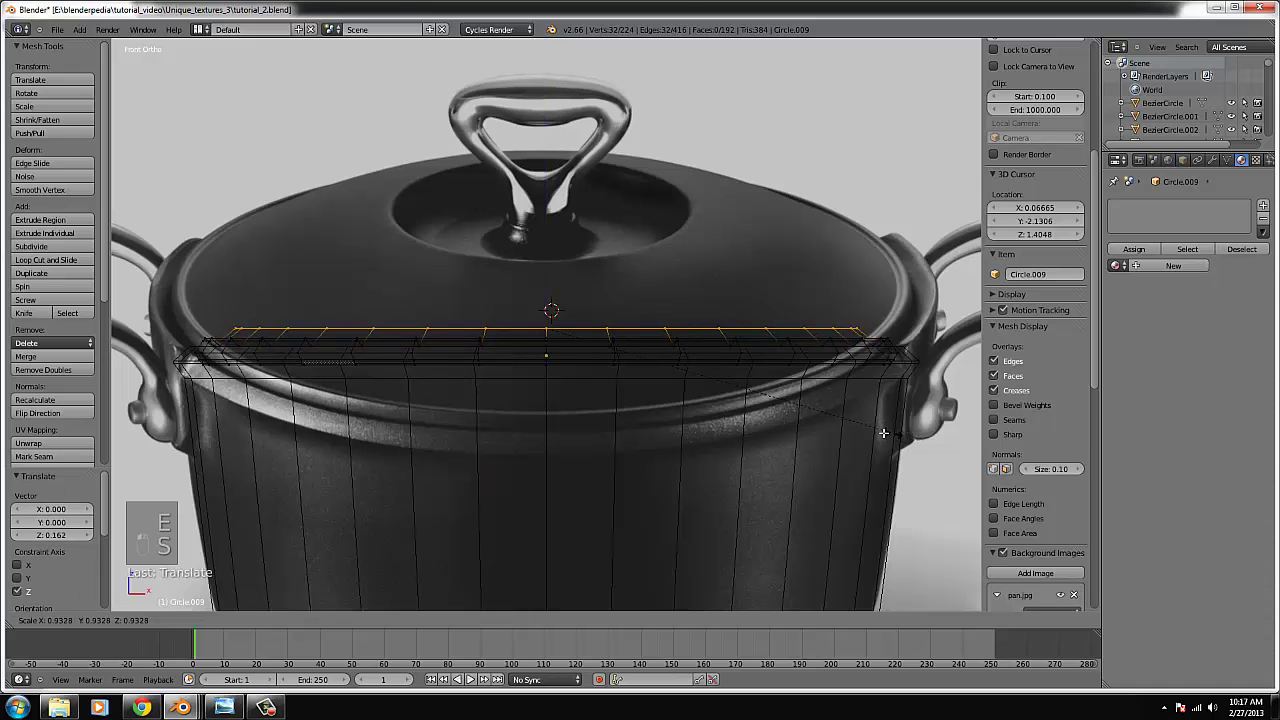
pyautogui.click(857, 434)
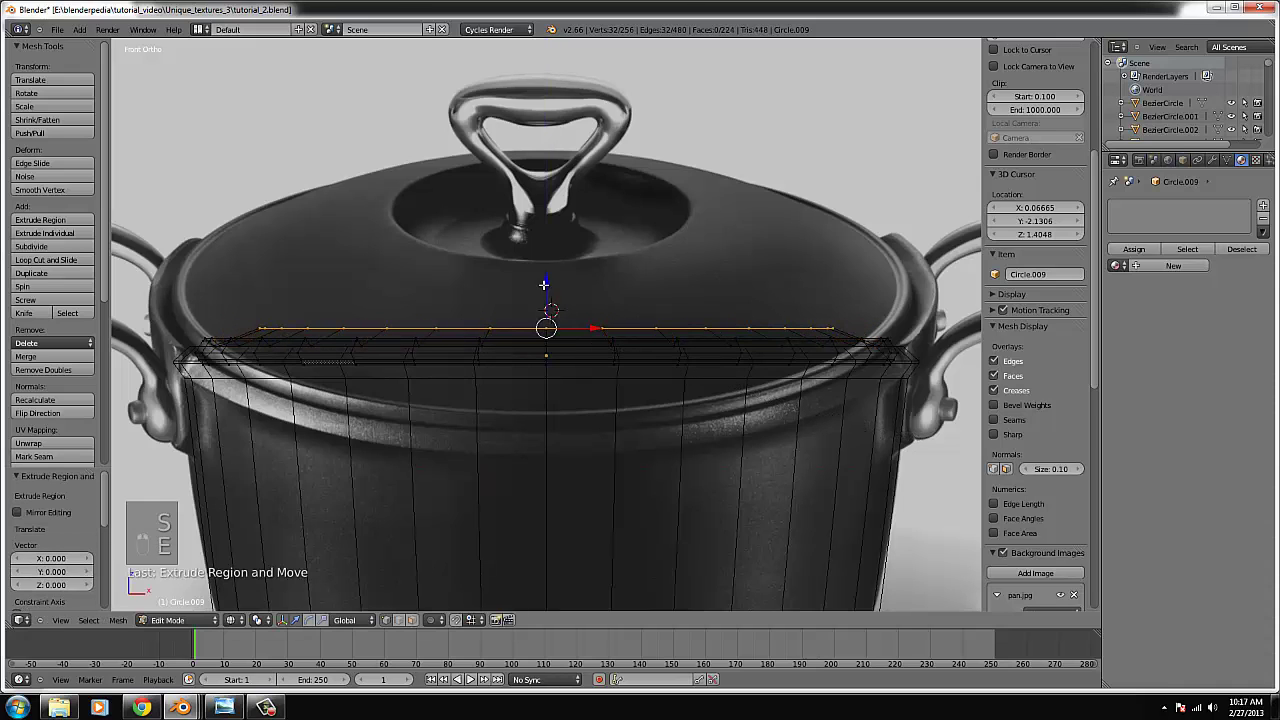
# - Extrude the dome's edge loop upward by about 0.210, scale it by about 0.718, and lower it along Z by about 0.090
pyautogui.press('e')
pyautogui.press('z')
pyautogui.click(836, 428)
pyautogui.press('s')
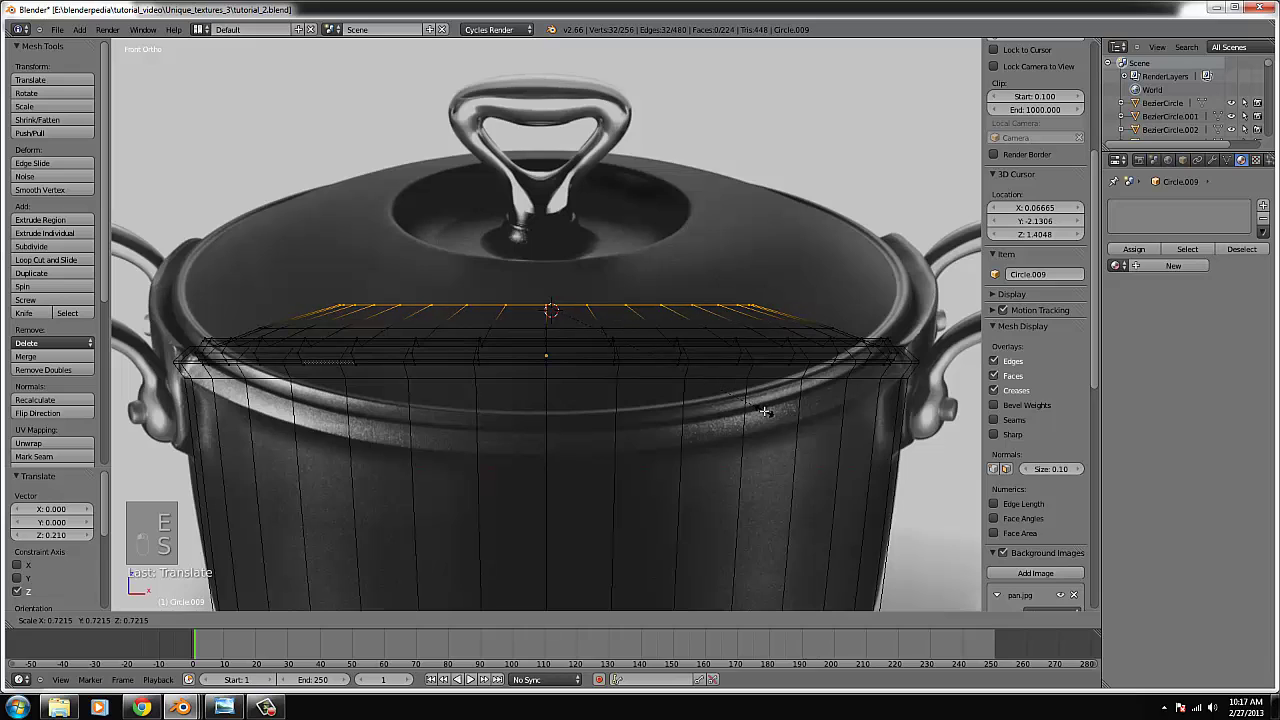
pyautogui.click(763, 411)
pyautogui.press('g')
pyautogui.press('z')
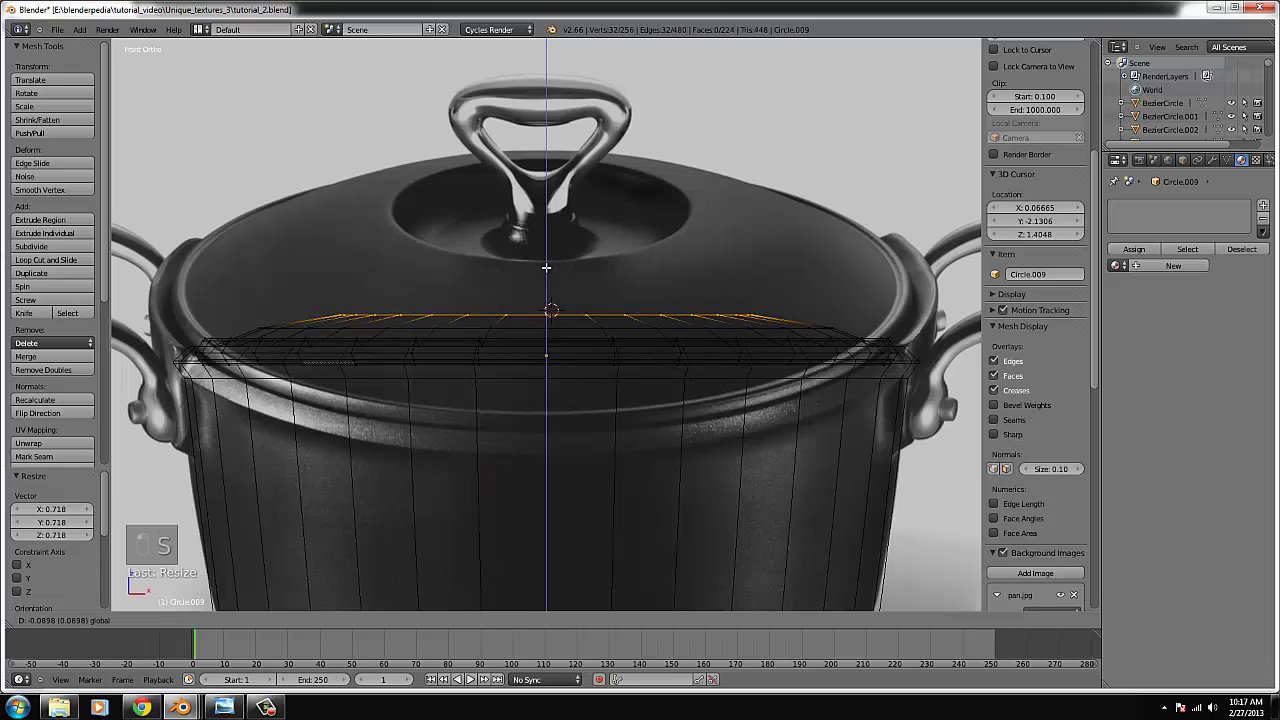
pyautogui.click(707, 386)
# - Scale the dome's edge loop just below the topmost one by about 0.950
pyautogui.rightClick(815, 330)
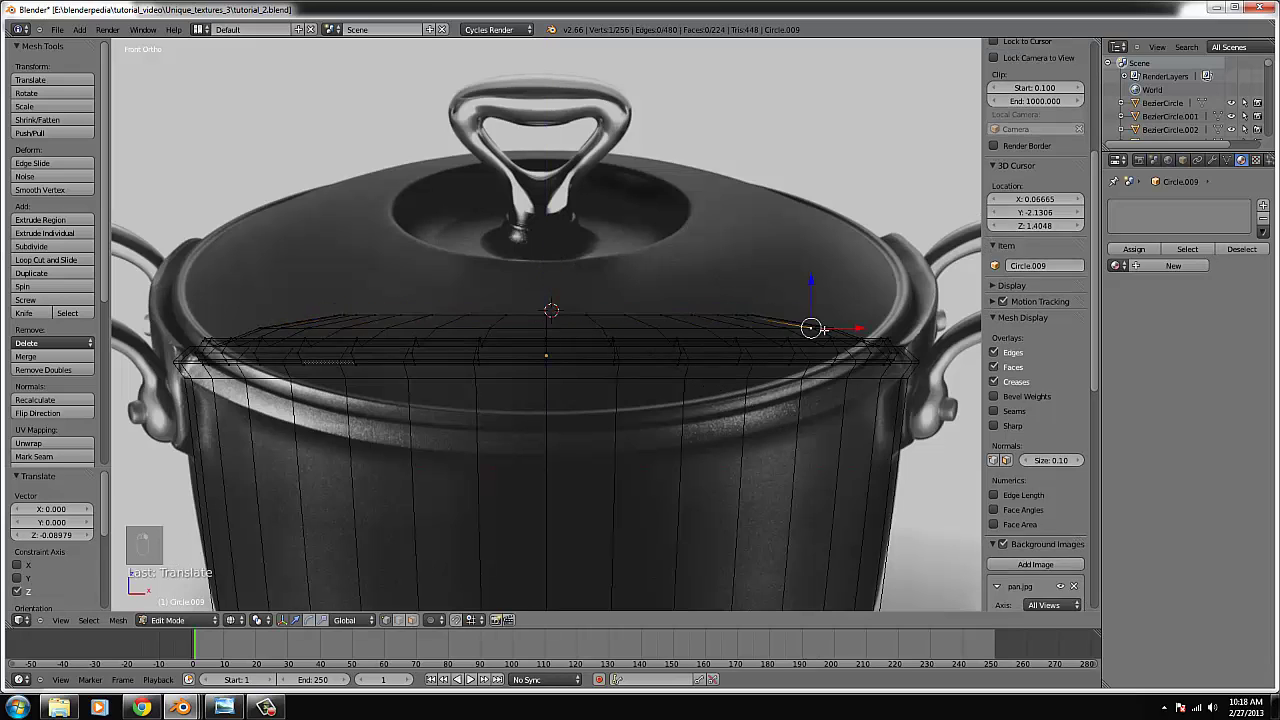
pyautogui.press('b')
pyautogui.moveTo(842, 334); pyautogui.dragTo(194, 321)
pyautogui.press('s')
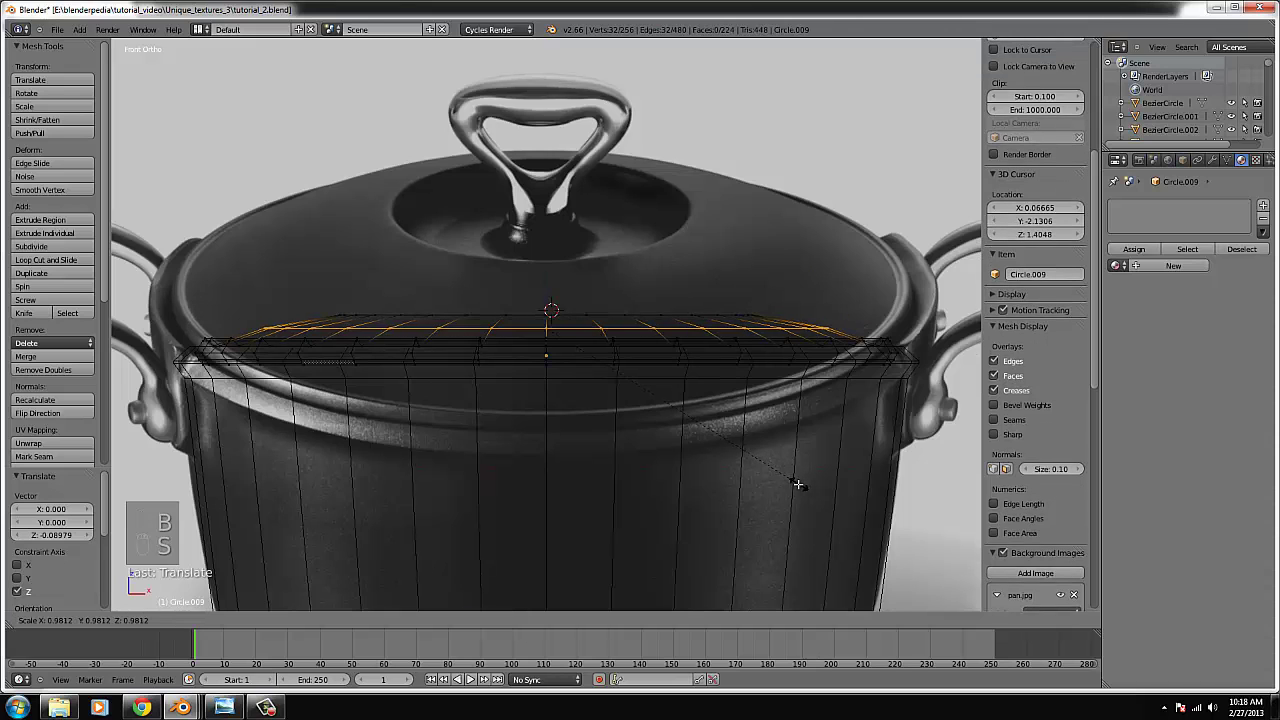
pyautogui.click(790, 481)
# - Extrude the lid dome's topmost edge loop, raise it by about 0.090 along Z, and scale it to about 0.742
pyautogui.rightClick(752, 315)
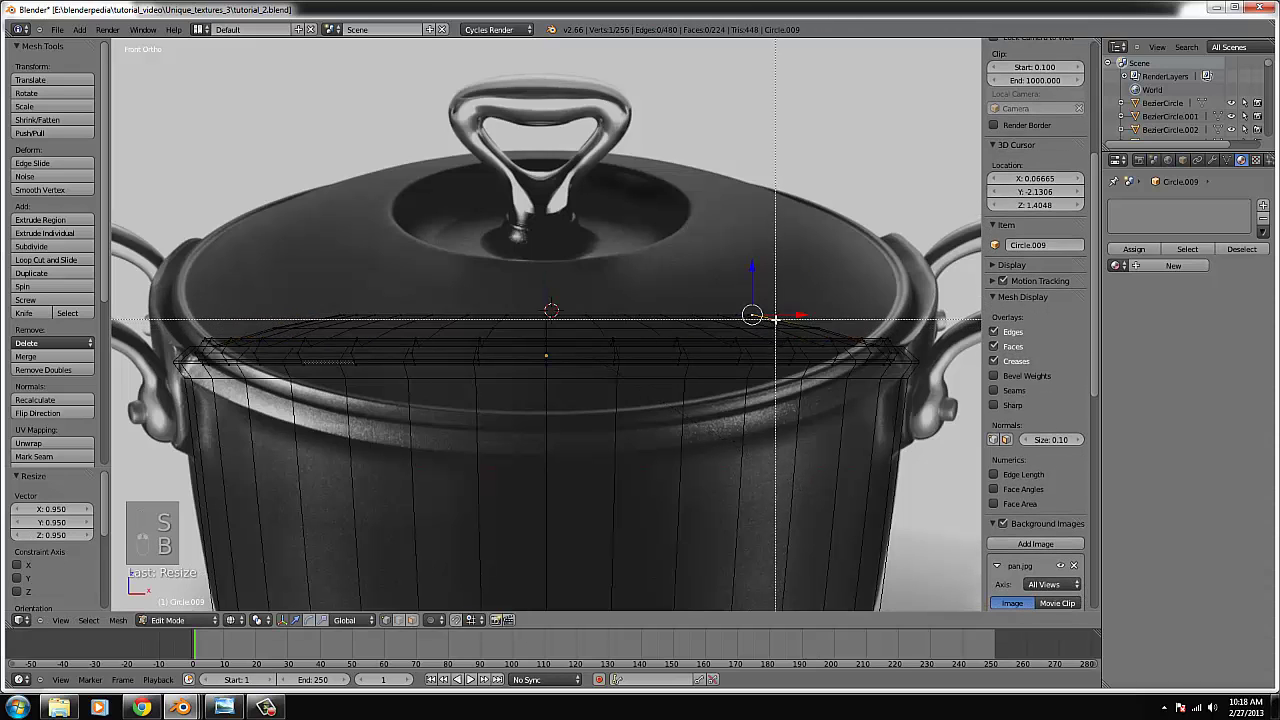
pyautogui.keyDown('alt'); pyautogui.rightClick(620, 316); pyautogui.keyUp('alt')
pyautogui.press('e')
pyautogui.click(580, 318)
pyautogui.moveTo(548, 281); pyautogui.dragTo(548, 272)
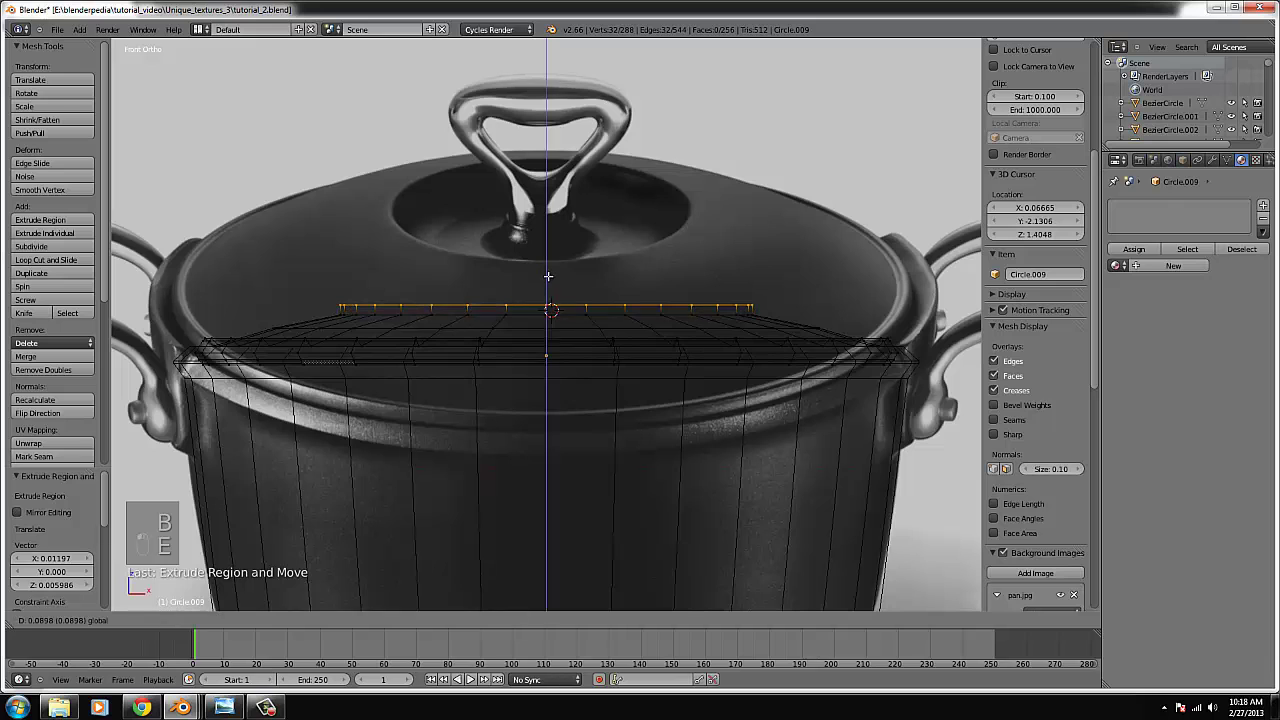
pyautogui.press('s')
pyautogui.click(742, 410)
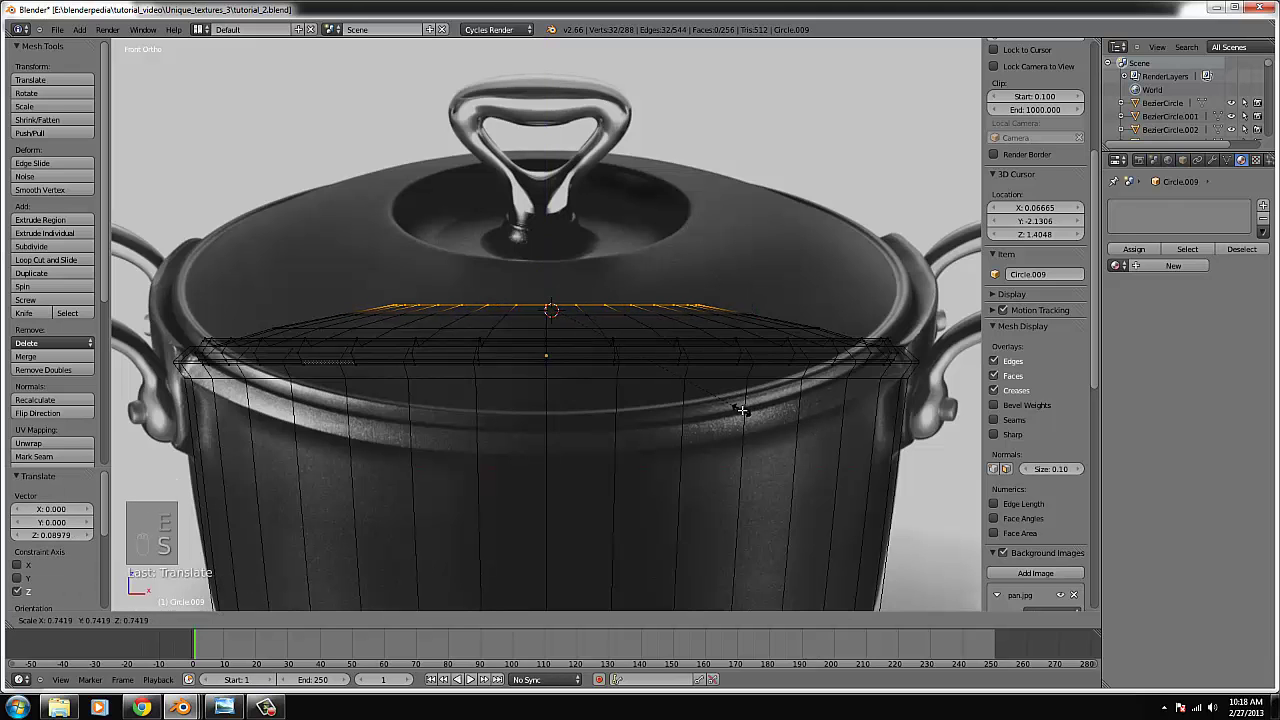
# - Leave mesh editing and apply smooth shading to the lid in solid view
pyautogui.press('Tab')
pyautogui.press('z')
pyautogui.moveTo(744, 411); pyautogui.dragTo(763, 467, button='middle')
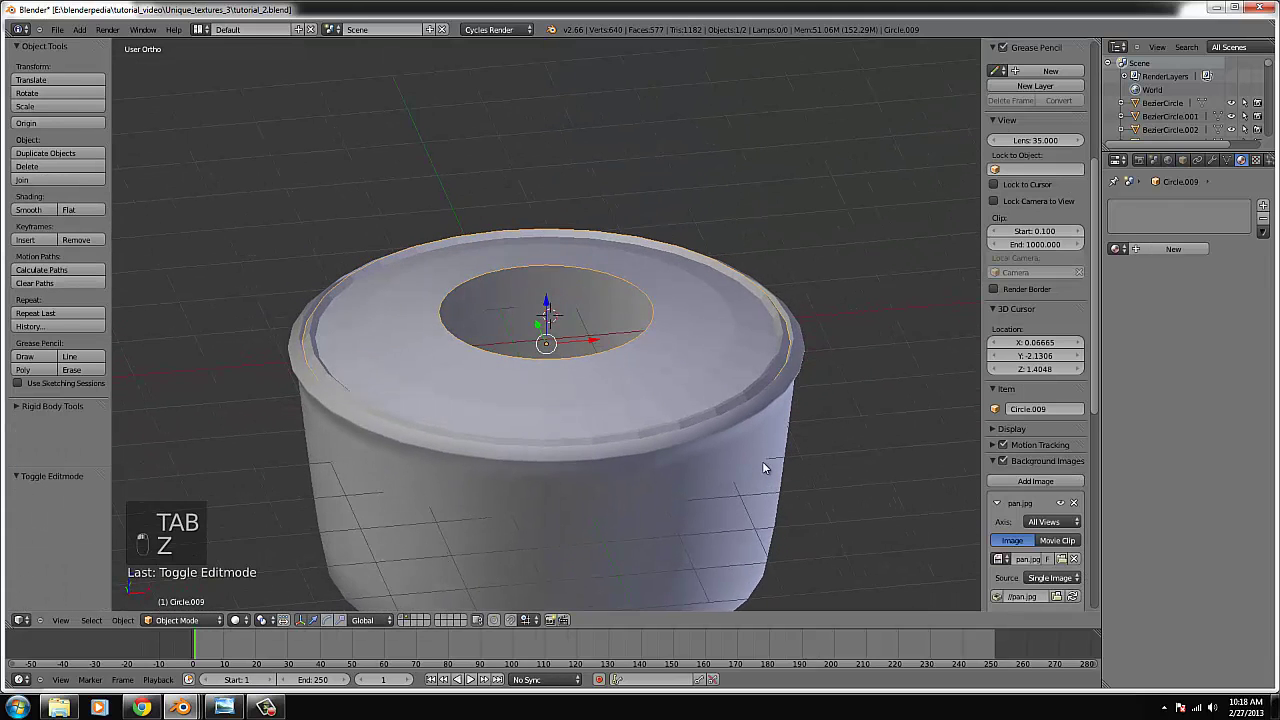
pyautogui.click(37, 212)
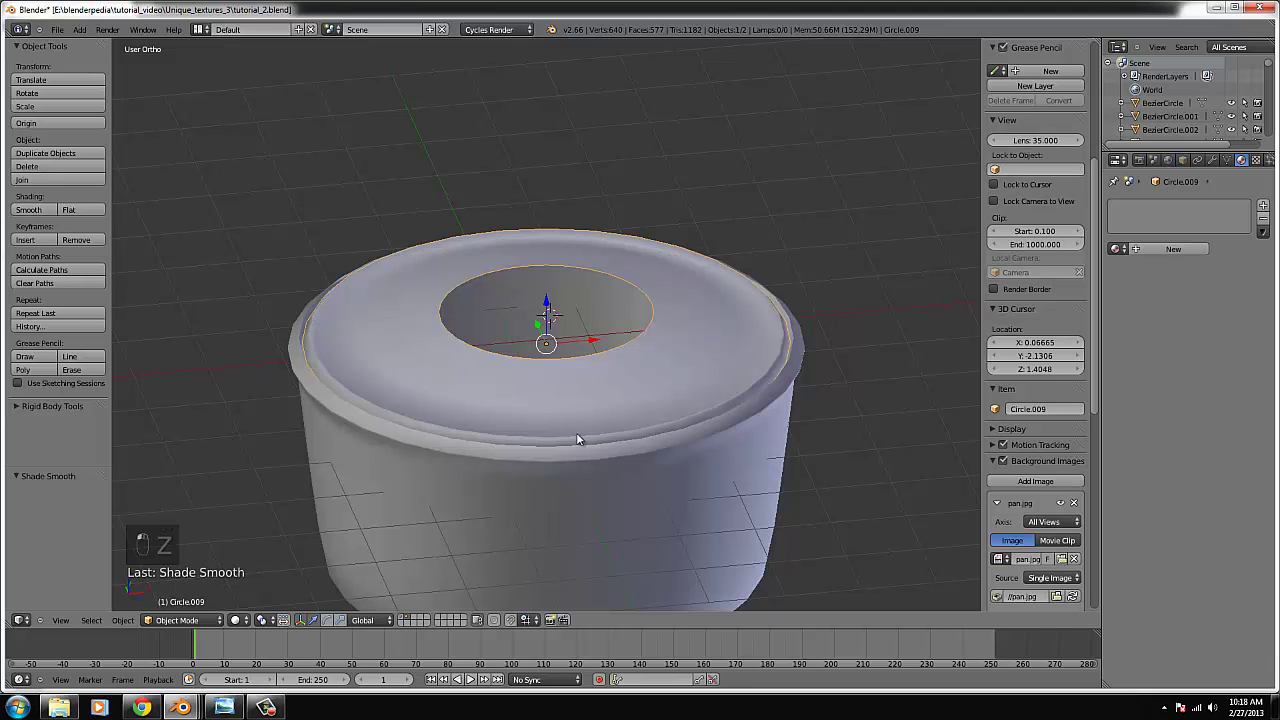
pyautogui.moveTo(576, 432)
pyautogui.mouseDown(button='middle')
pyautogui.moveTo(642, 426)
pyautogui.moveTo(594, 458)
pyautogui.mouseUp(button='middle')
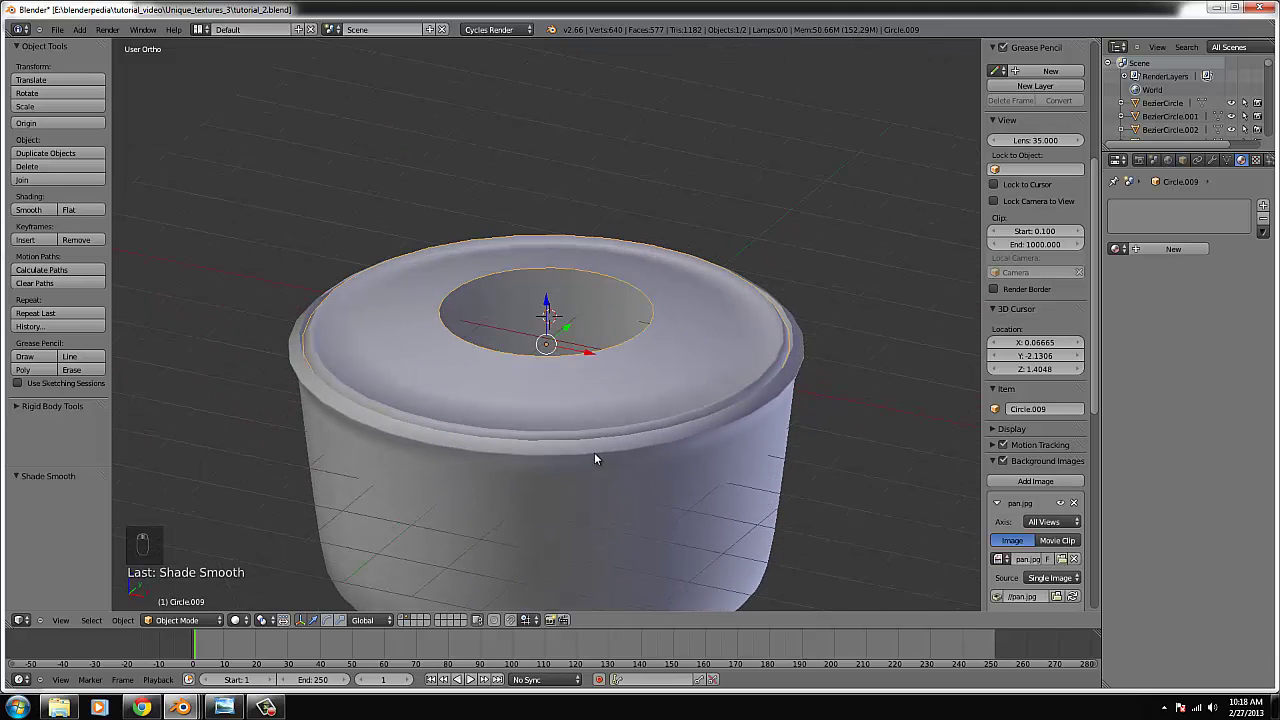
# - Reopen the lid mesh, extrude its inner edge loop about 0.045 downward along Z, and scale the new loop slightly inward
pyautogui.press('KP_1')
pyautogui.scroll(3, 594, 460)
pyautogui.press('Tab')
pyautogui.press('z')
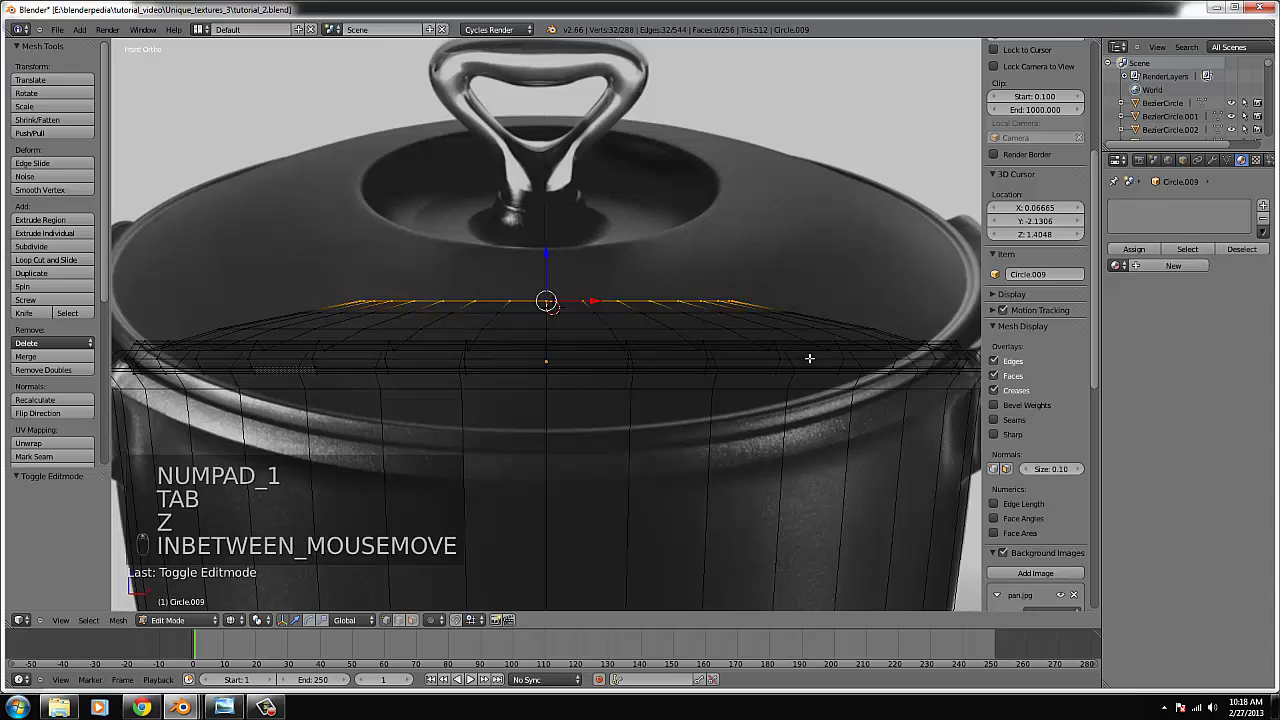
pyautogui.press('e')
pyautogui.press('e')
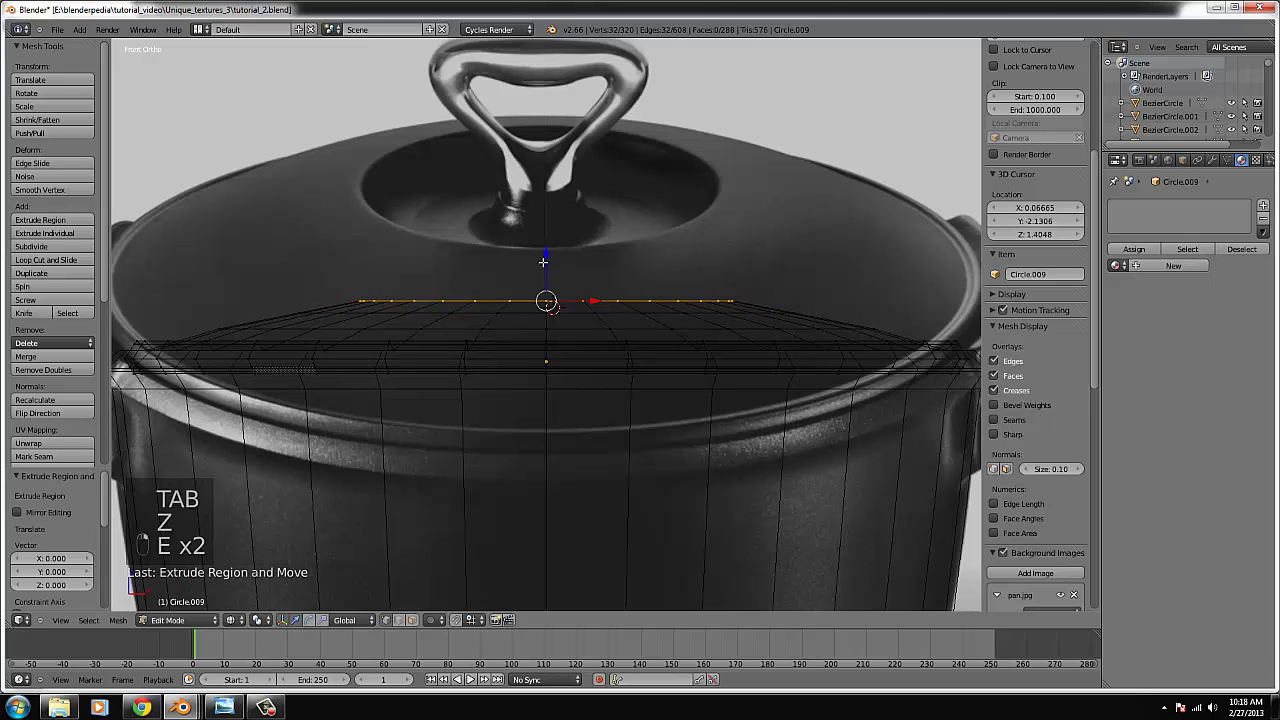
pyautogui.click(632, 309)
pyautogui.press('s')
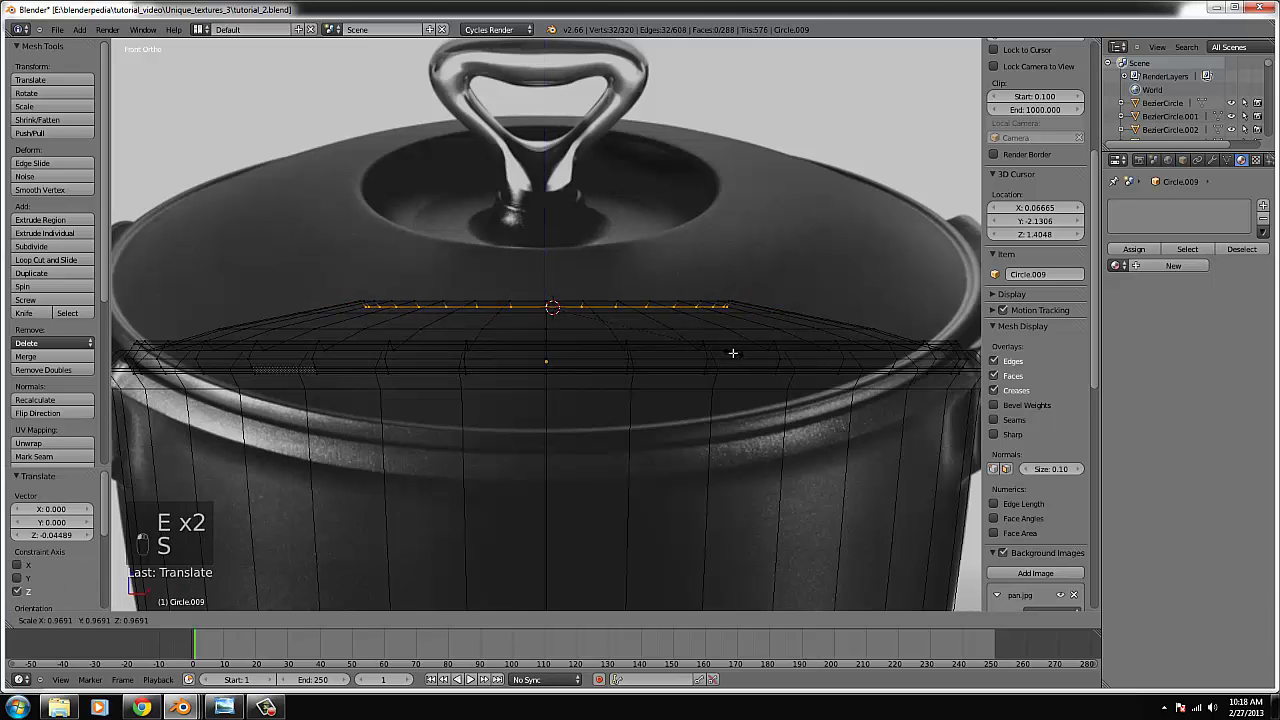
pyautogui.click(719, 357)
# - Lower the recess's inner edge loop further along Z and adjust its scale
pyautogui.moveTo(546, 266); pyautogui.dragTo(545, 294)
pyautogui.scroll(3, 789, 409)
pyautogui.press('s')
pyautogui.click(793, 412)
pyautogui.scroll(-2, 790, 410)
# - Extrude the recess's edge loop, lower it by about 0.166 along Z, and scale it to about 0.942
pyautogui.press('e')
pyautogui.rightClick(548, 266)
pyautogui.press('e')
pyautogui.rightClick(613, 319)
pyautogui.press('s')
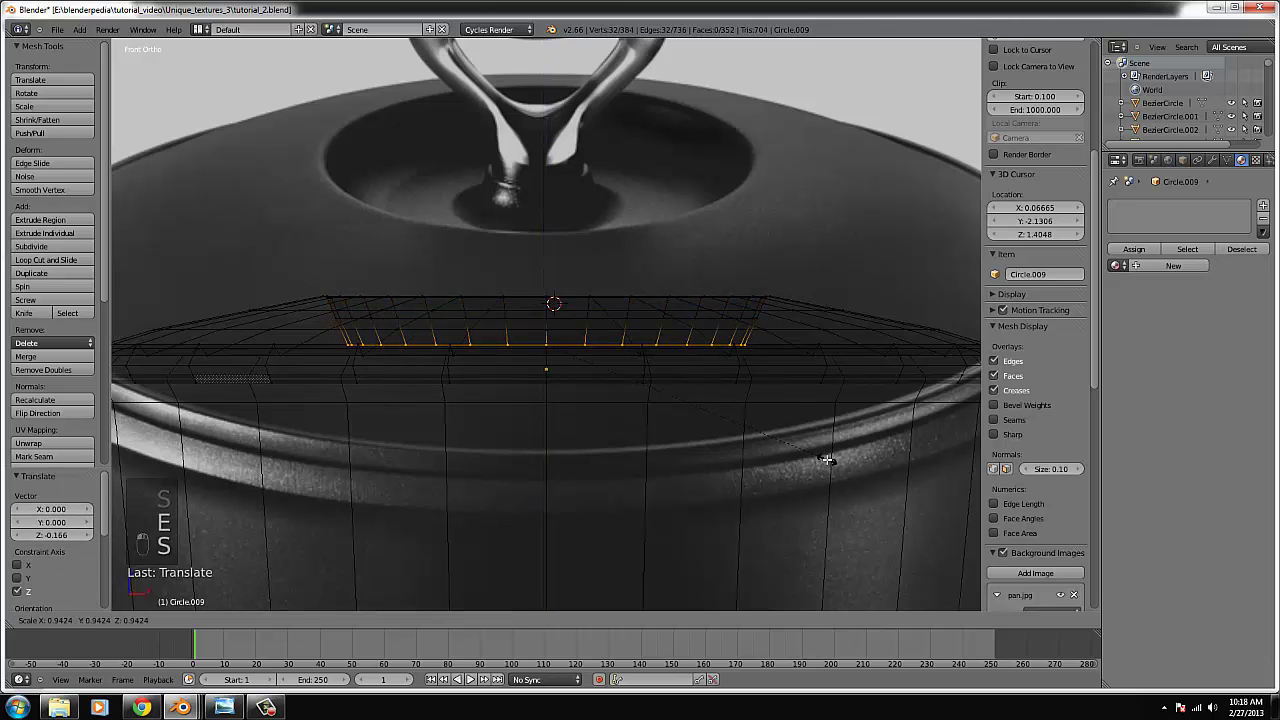
pyautogui.click(826, 459)
# - Extrude the recess's lowest edge loop about 0.100 downward along Z and scale it by about 0.862
pyautogui.press('e')
pyautogui.rightClick(649, 370)
pyautogui.moveTo(553, 301); pyautogui.dragTo(548, 316)
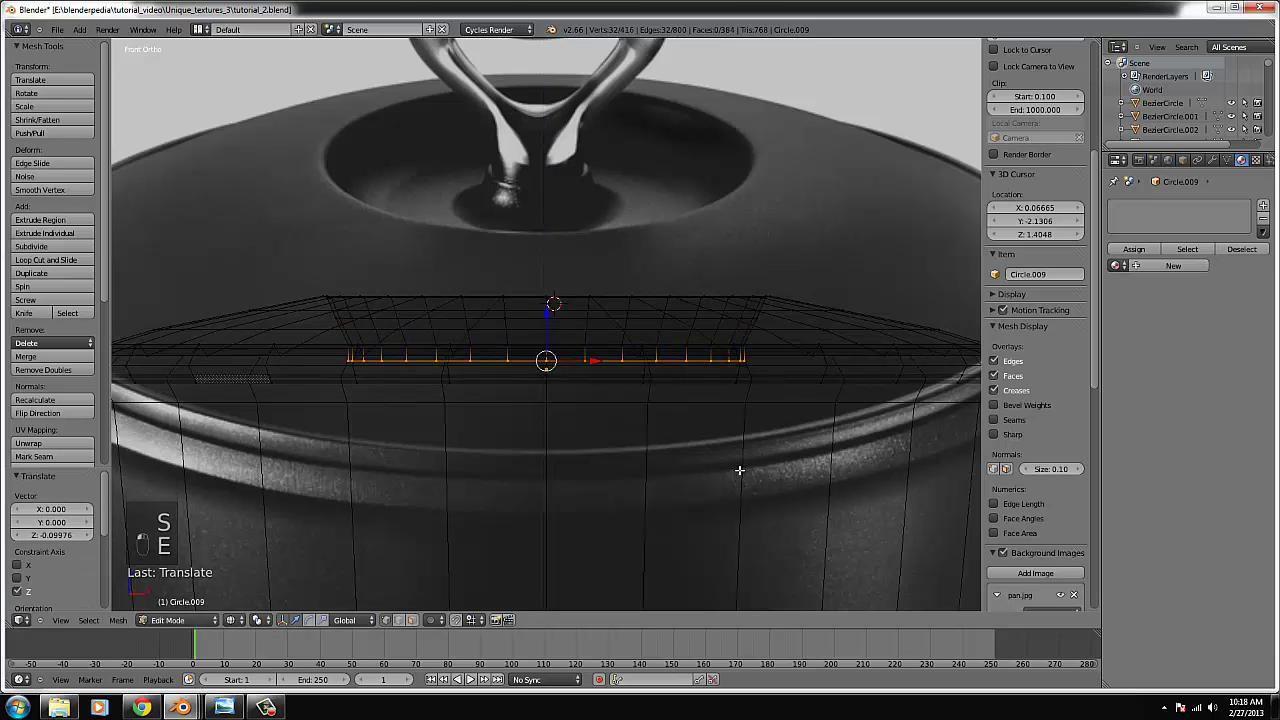
pyautogui.press('s')
pyautogui.click(703, 473)
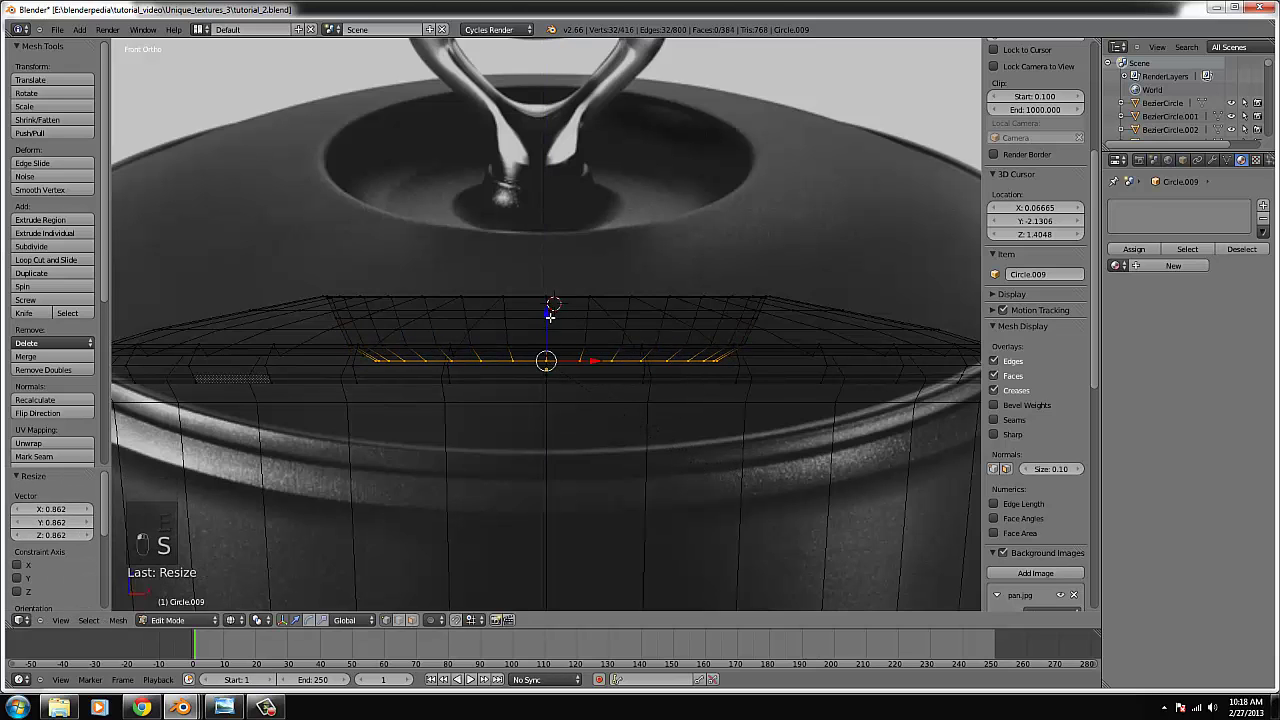
# - Fill the open edge loop at the bottom of the lid's recess with a face
pyautogui.press('Tab')
pyautogui.press('z')
pyautogui.press('Tab')
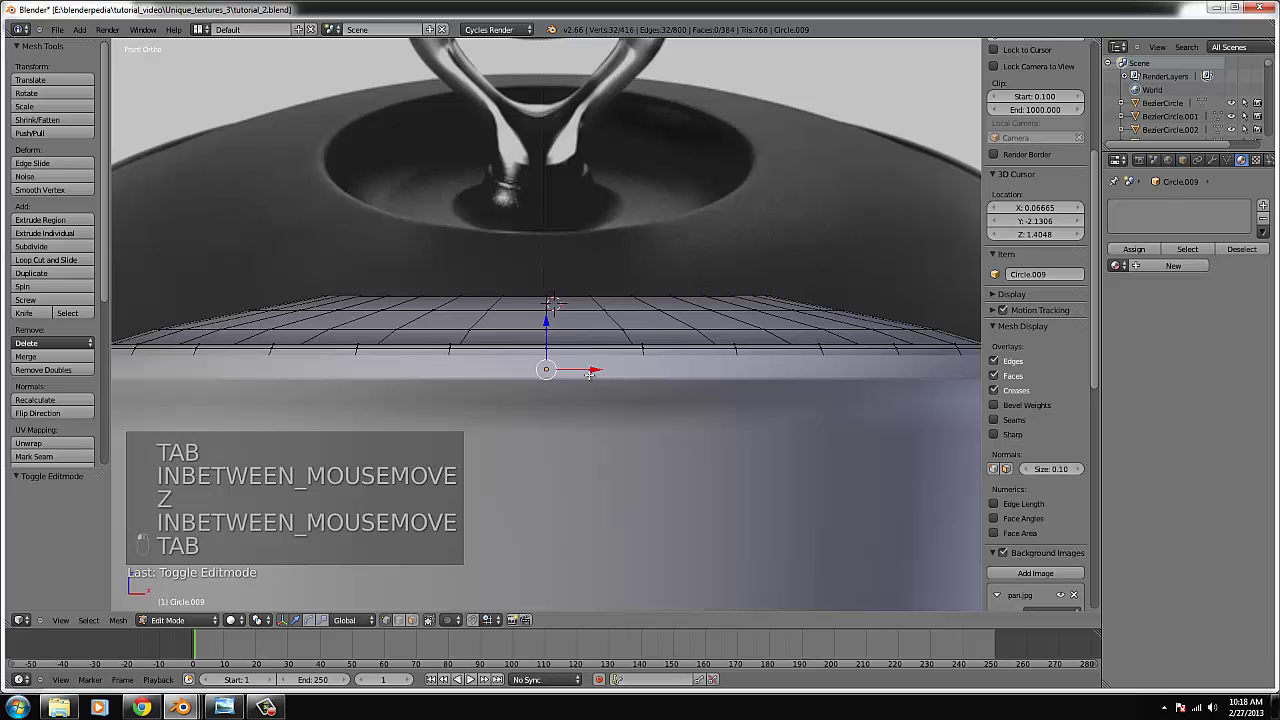
pyautogui.press('z')
pyautogui.press('f')
pyautogui.scroll(-2, 591, 373)
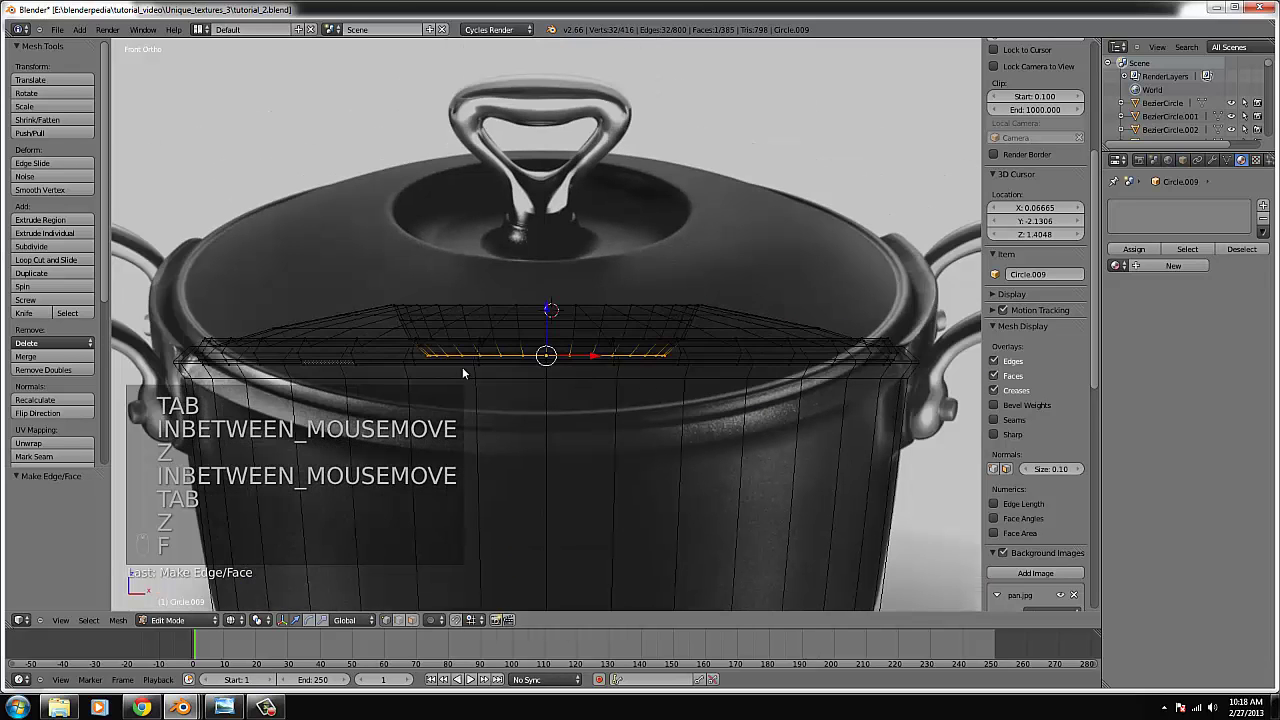
pyautogui.press('Tab')
pyautogui.press('Tab')
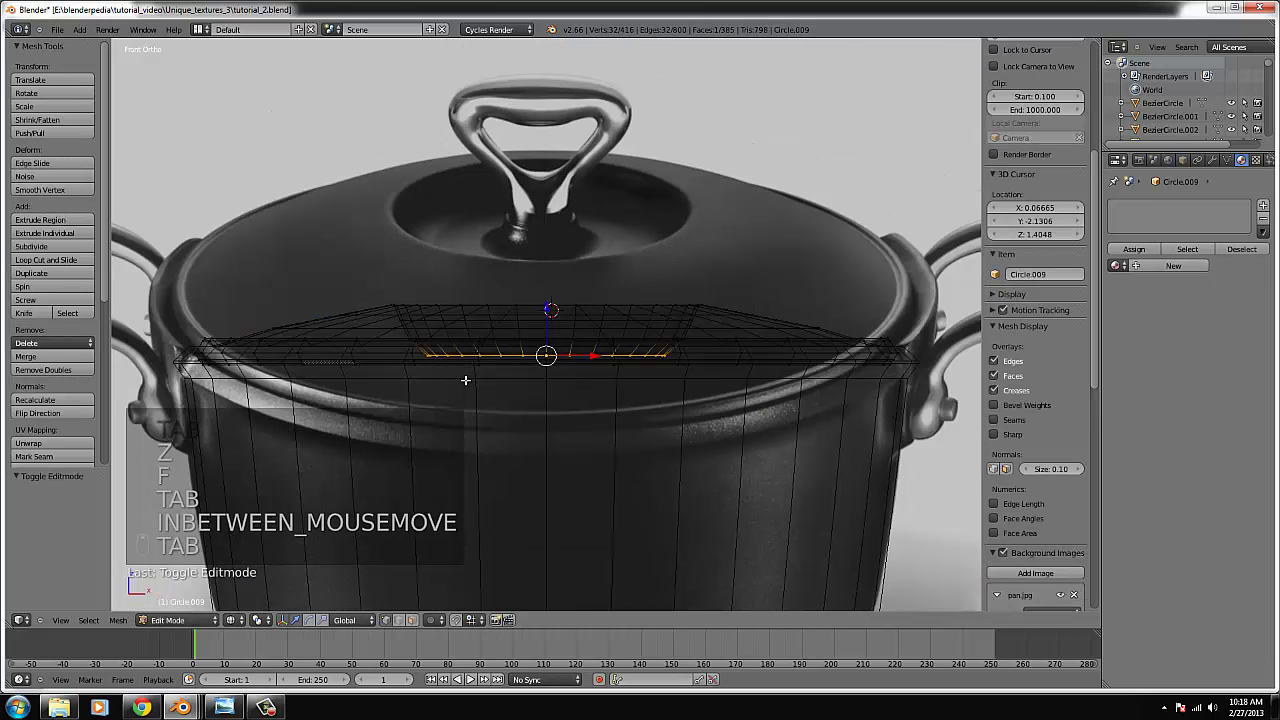
# - Switch mesh editing to the pot body and select the inner edge loop at the top of its rim
pyautogui.press('Tab')
pyautogui.rightClick(205, 358)
pyautogui.press('Tab')
pyautogui.rightClick(199, 347)
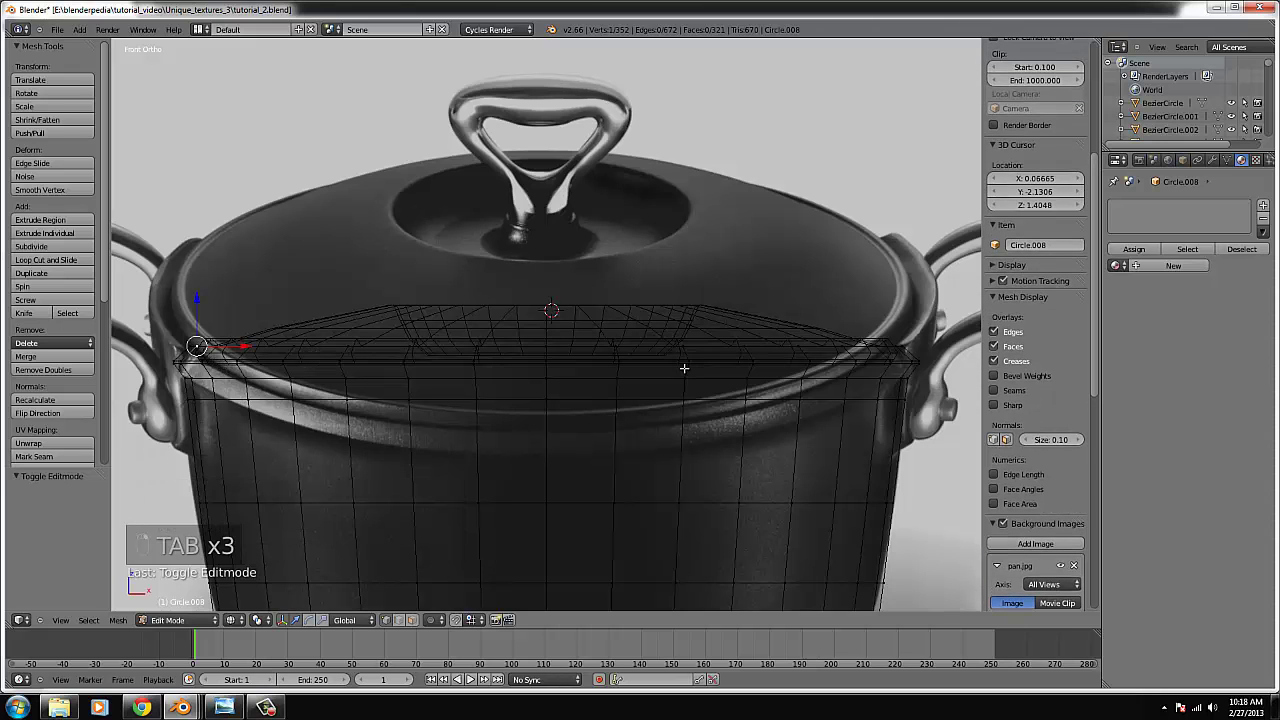
pyautogui.moveTo(823, 356)
pyautogui.mouseDown(button='middle')
pyautogui.moveTo(914, 400)
pyautogui.moveTo(940, 390)
pyautogui.mouseUp(button='middle')
pyautogui.press('z')
pyautogui.keyDown('alt'); pyautogui.click(899, 345); pyautogui.keyUp('alt')
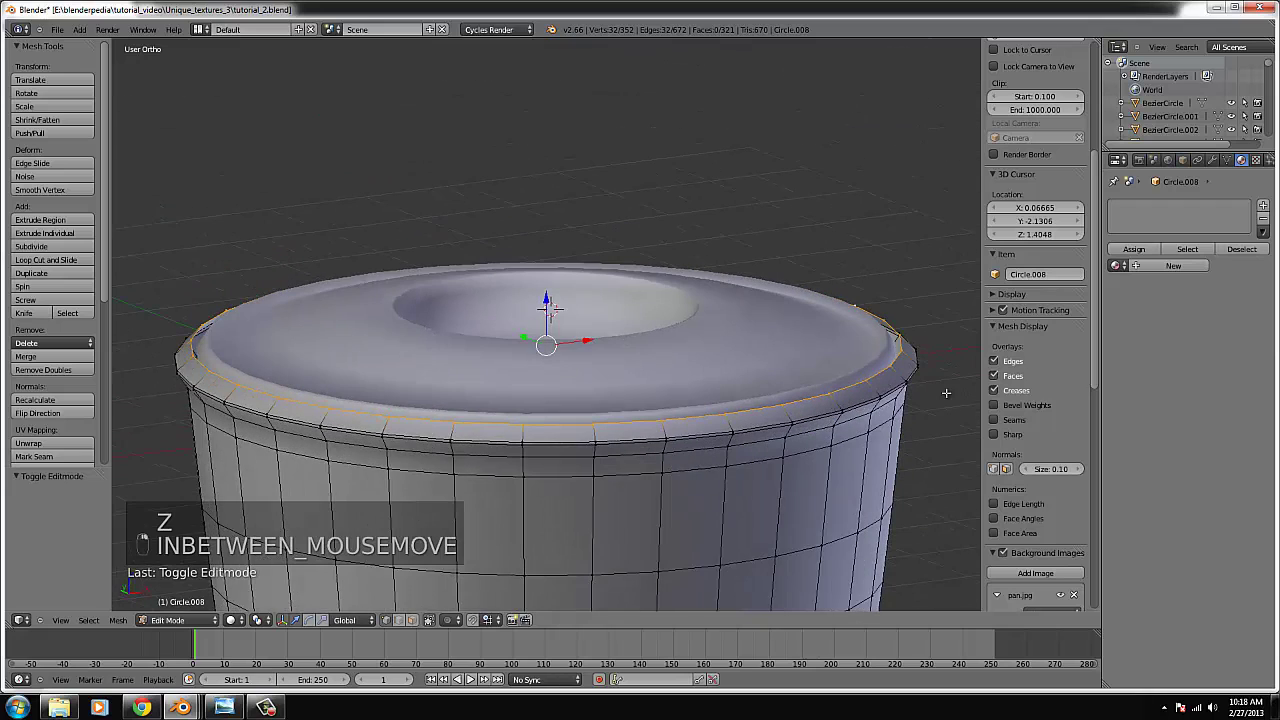
pyautogui.press('KP_1')
pyautogui.press('z')
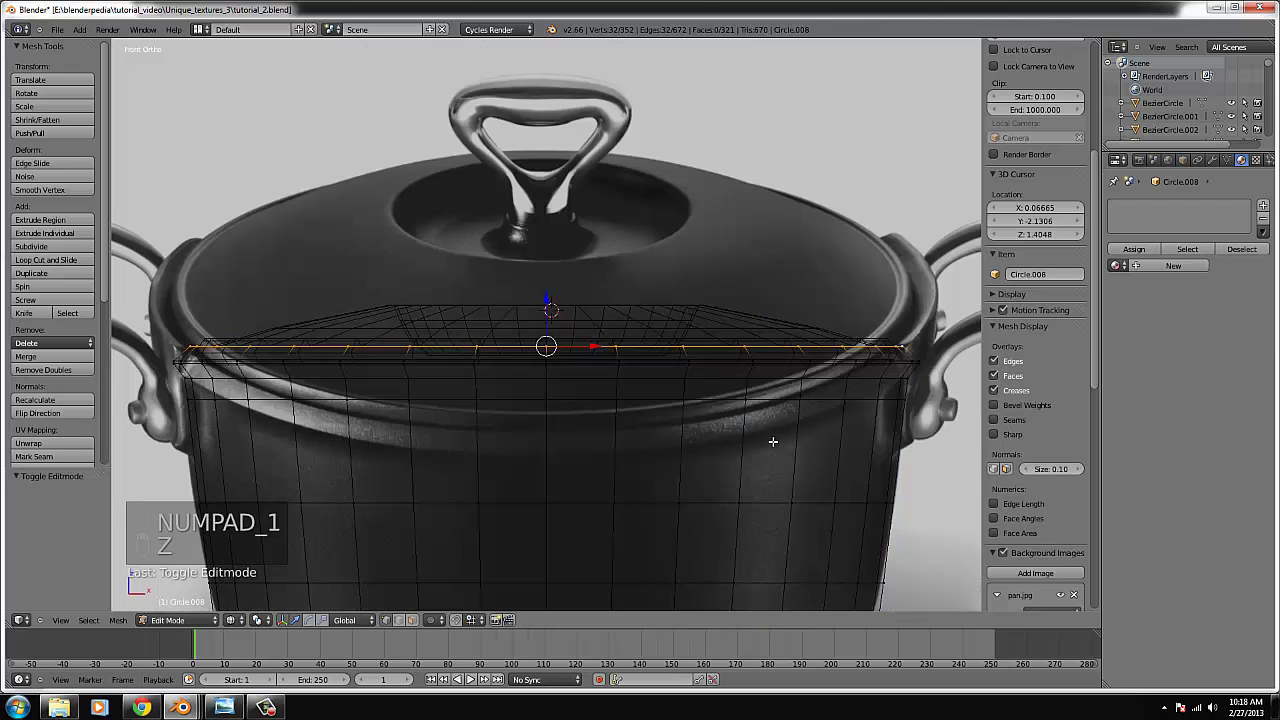
pyautogui.scroll(4, 772, 445)
pyautogui.scroll(-3, 775, 460)
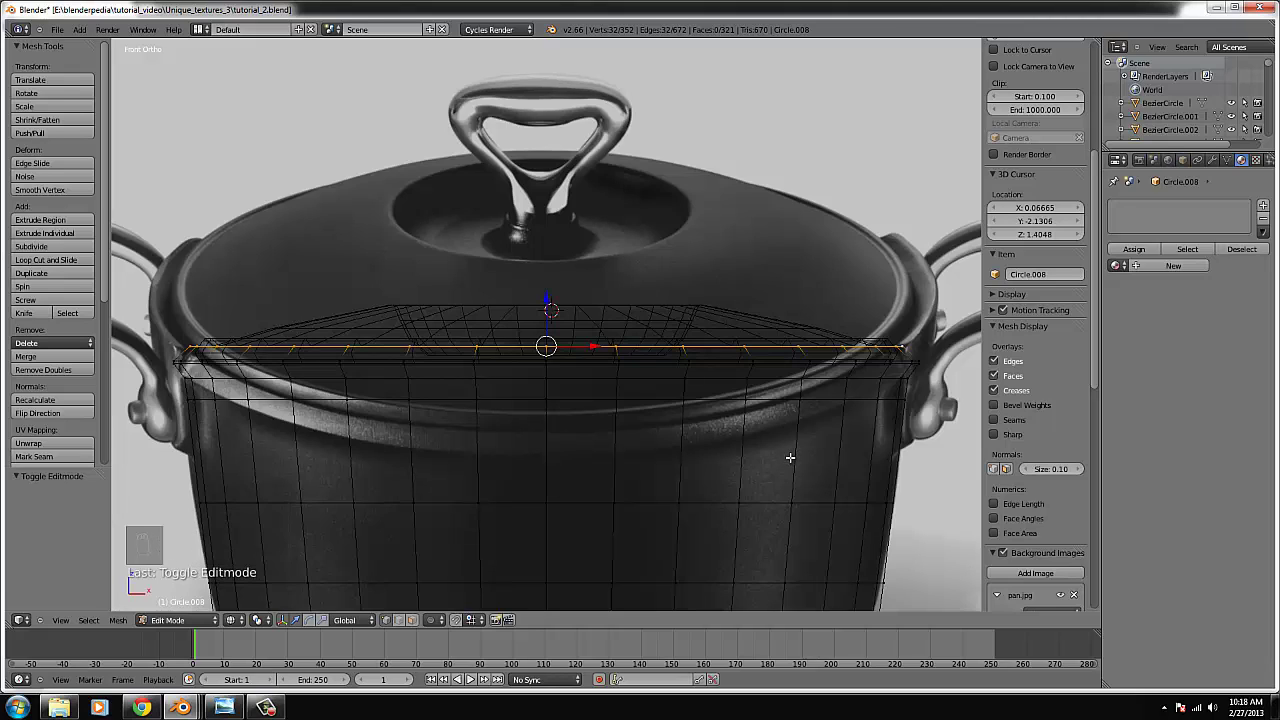
pyautogui.press('e')
pyautogui.press('s')
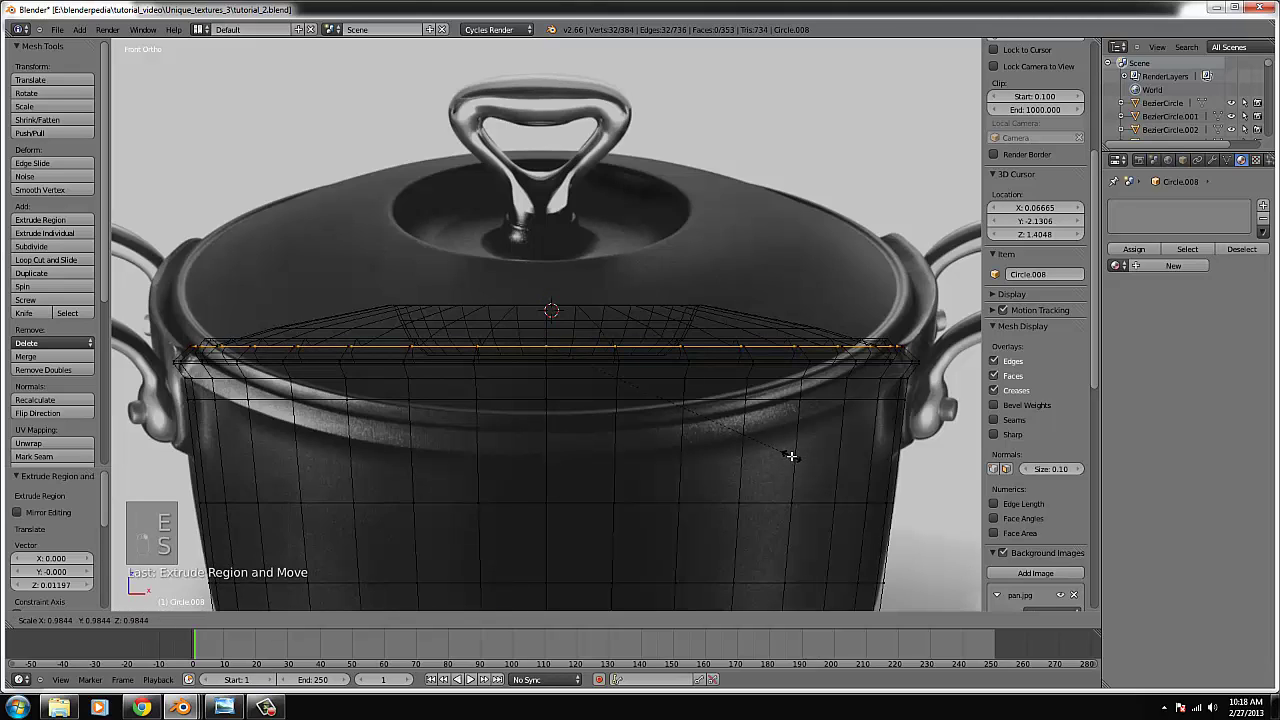
pyautogui.click(791, 456)
pyautogui.hotkey('ctrl', 'z')
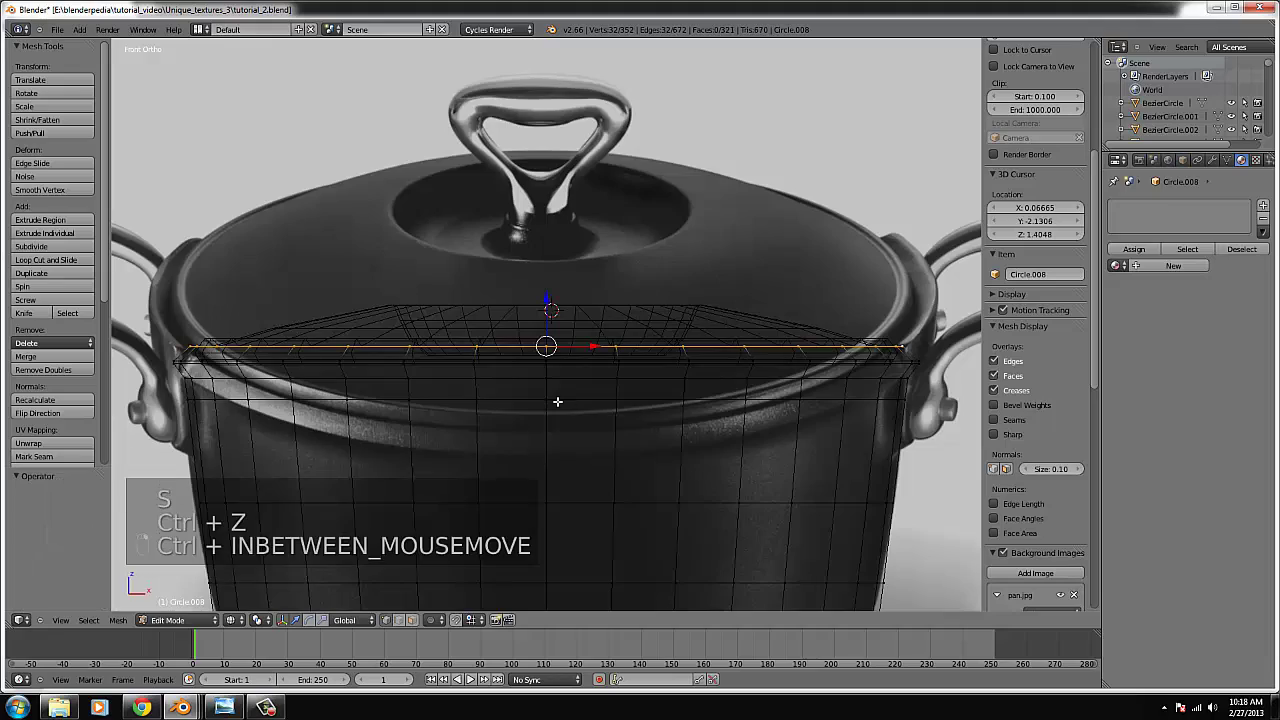
pyautogui.moveTo(557, 400)
pyautogui.mouseDown(button='middle')
pyautogui.moveTo(537, 440)
pyautogui.moveTo(503, 463)
pyautogui.moveTo(490, 452)
pyautogui.mouseUp(button='middle')
pyautogui.press('z')
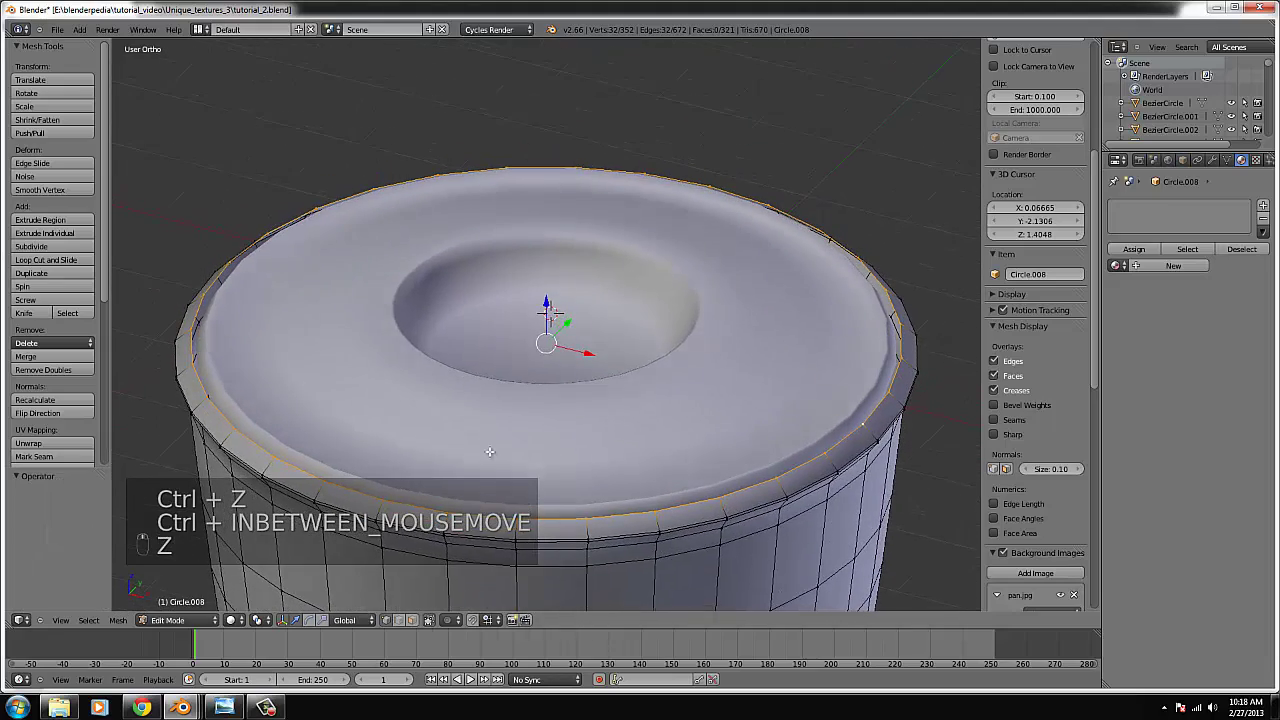
pyautogui.press('KP_1')
pyautogui.press('z')
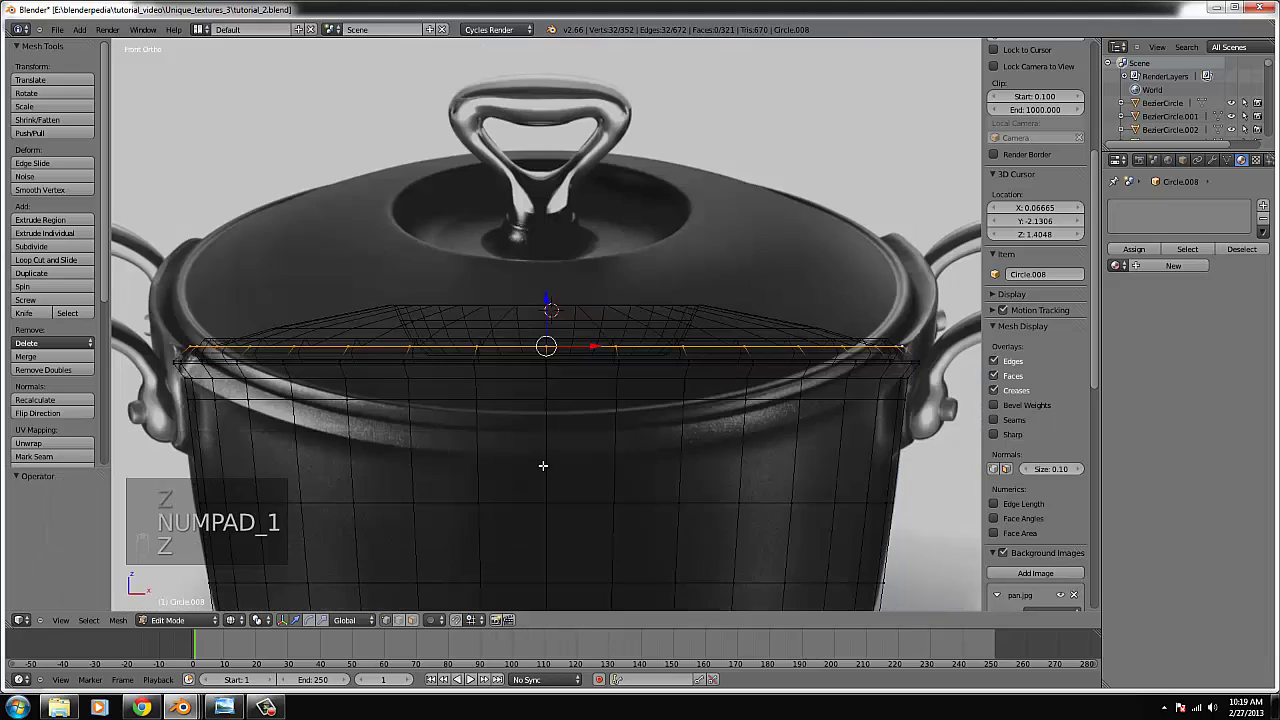
# - Extrude the pot rim's inner edge loop, scale it to about 0.987, and lower it by about 0.078 along Z
pyautogui.press('e')
pyautogui.rightClick(666, 508)
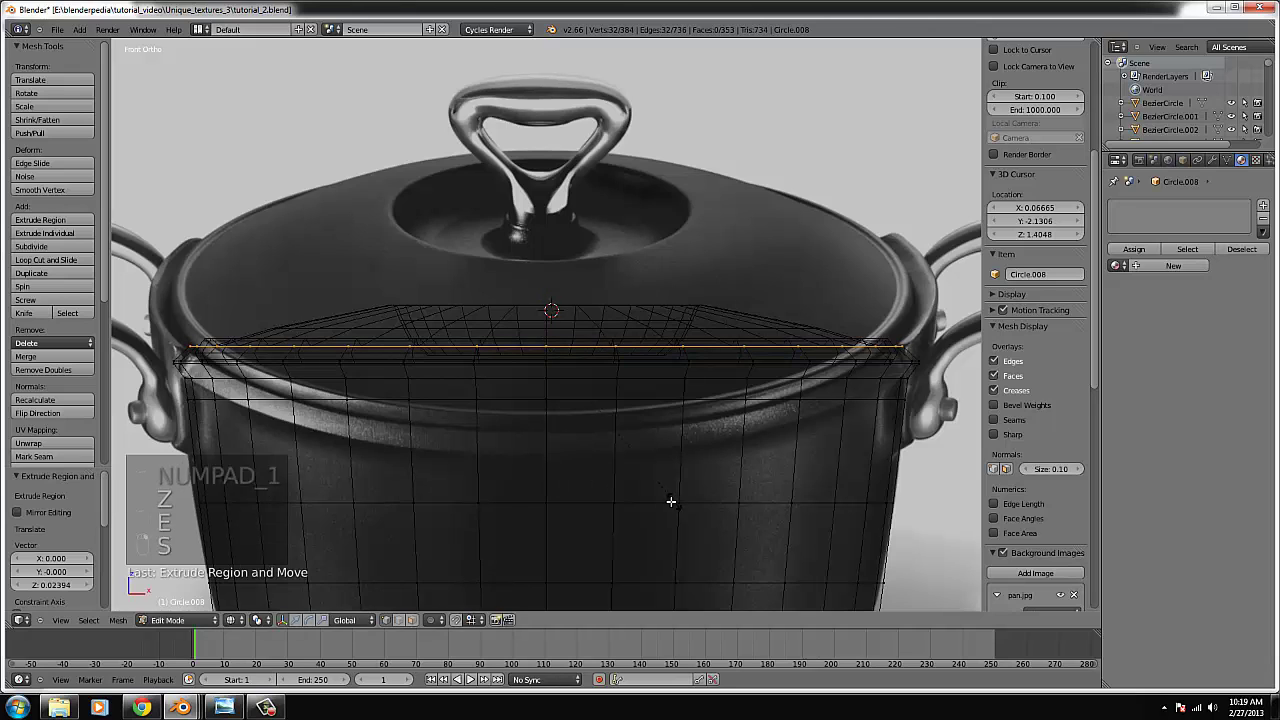
pyautogui.press('s')
pyautogui.click(565, 447)
pyautogui.press('s')
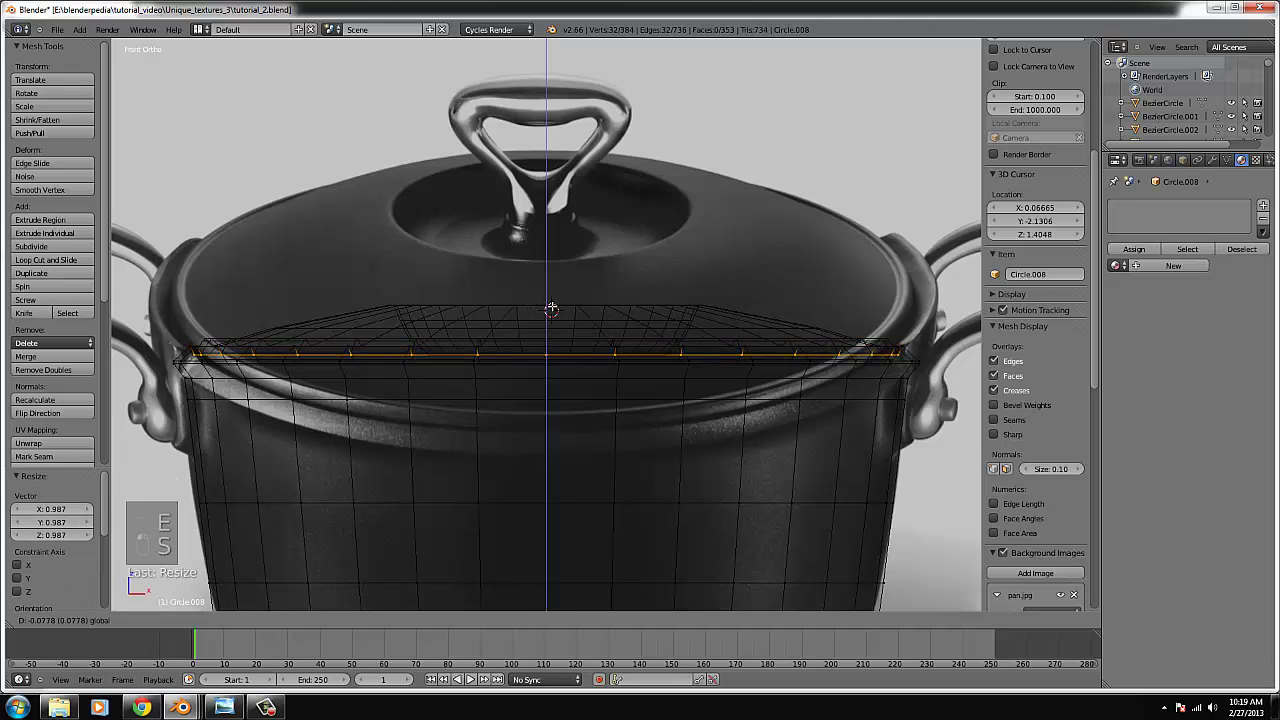
# - Extrude the pot rim's inner loop again, lower it by about 0.102 along Z, and scale it to about 1.011
pyautogui.press('e')
pyautogui.click(774, 480)
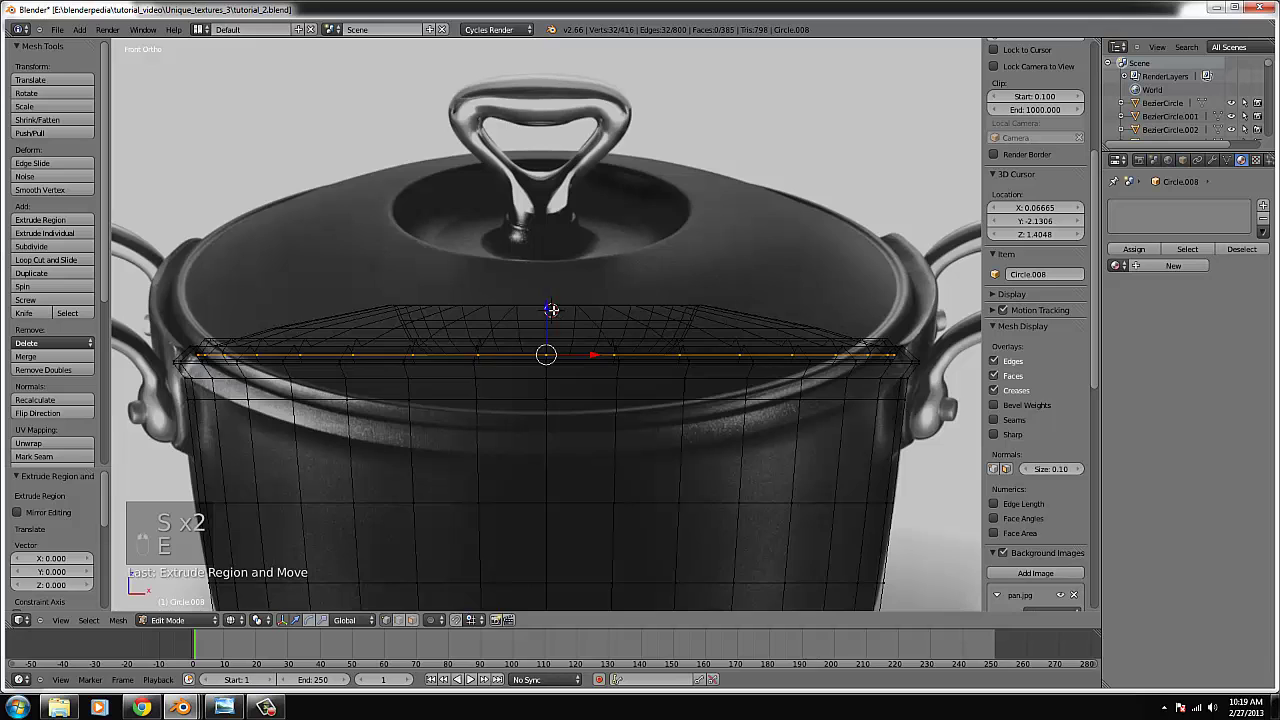
pyautogui.moveTo(551, 309); pyautogui.dragTo(553, 321)
pyautogui.press('s')
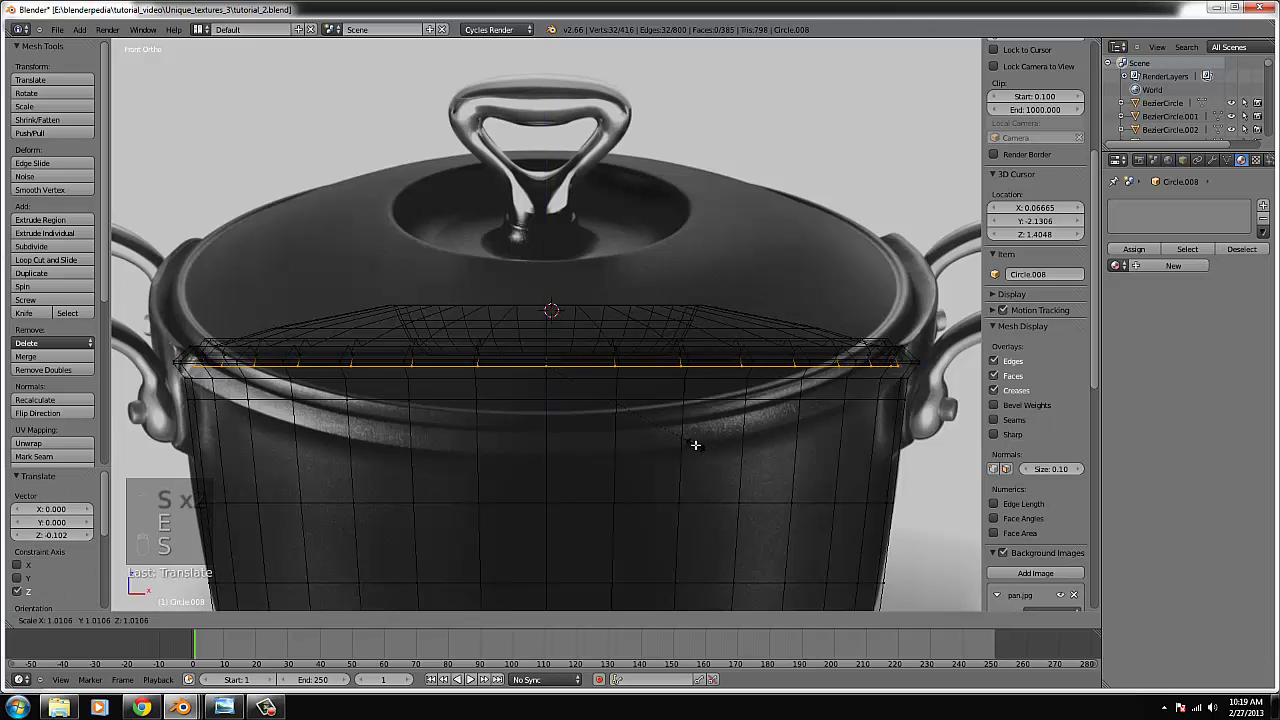
pyautogui.click(695, 444)
# - Finish editing the pot body and scale the whole lid object to about 0.987 so it fits inside the rim
pyautogui.press('Tab')
pyautogui.press('z')
pyautogui.moveTo(695, 444)
pyautogui.mouseDown(button='middle')
pyautogui.moveTo(619, 417)
pyautogui.moveTo(600, 447)
pyautogui.moveTo(527, 418)
pyautogui.mouseUp(button='middle')
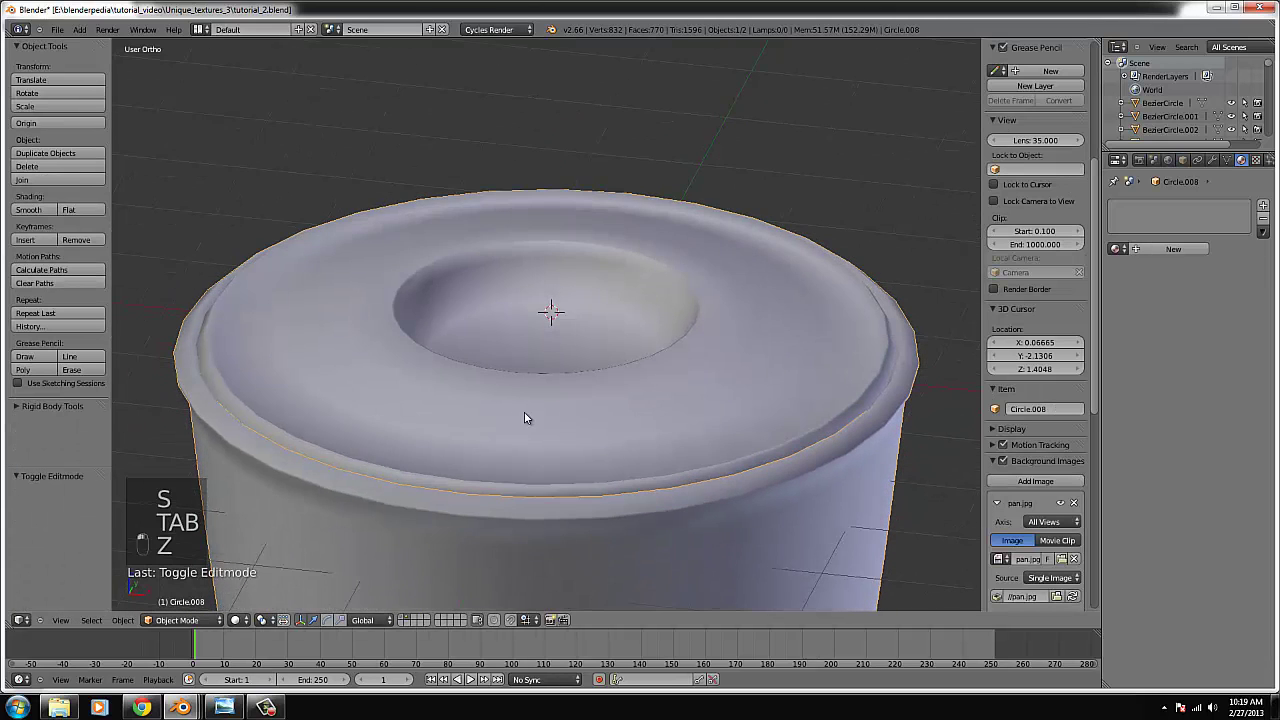
pyautogui.scroll(-8, 527, 418)
pyautogui.scroll(5, 662, 464)
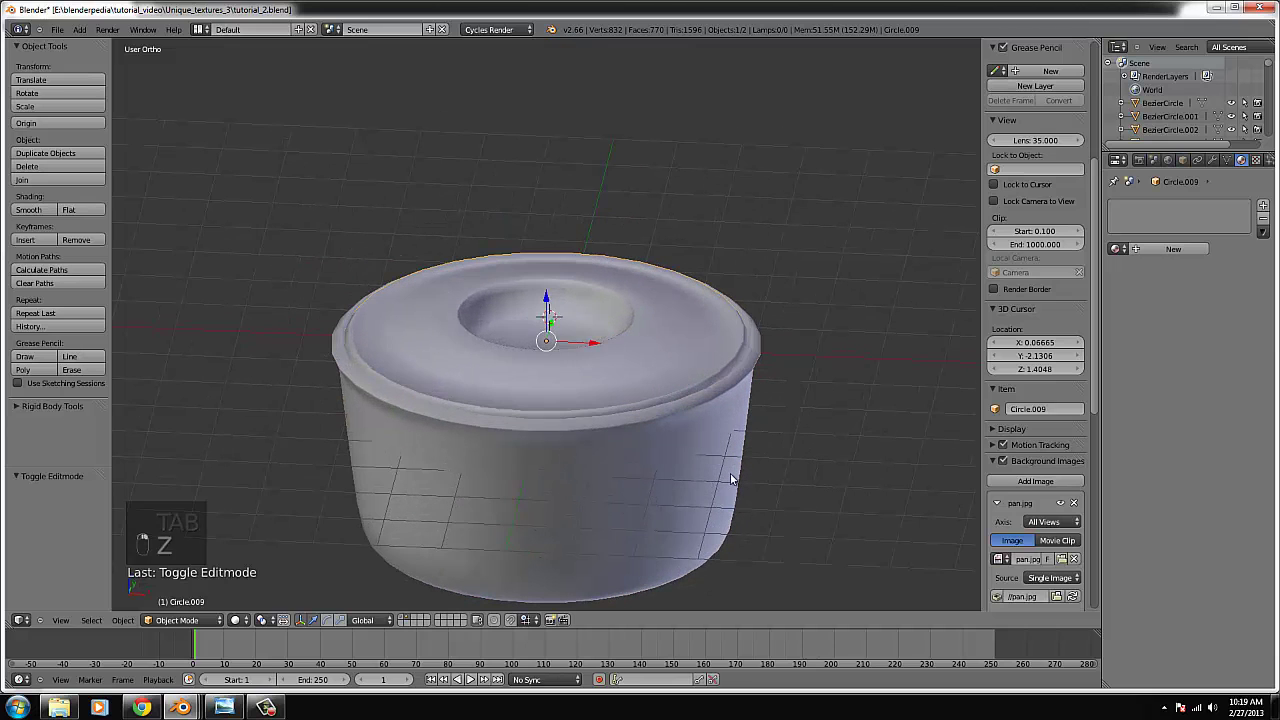
pyautogui.press('s')
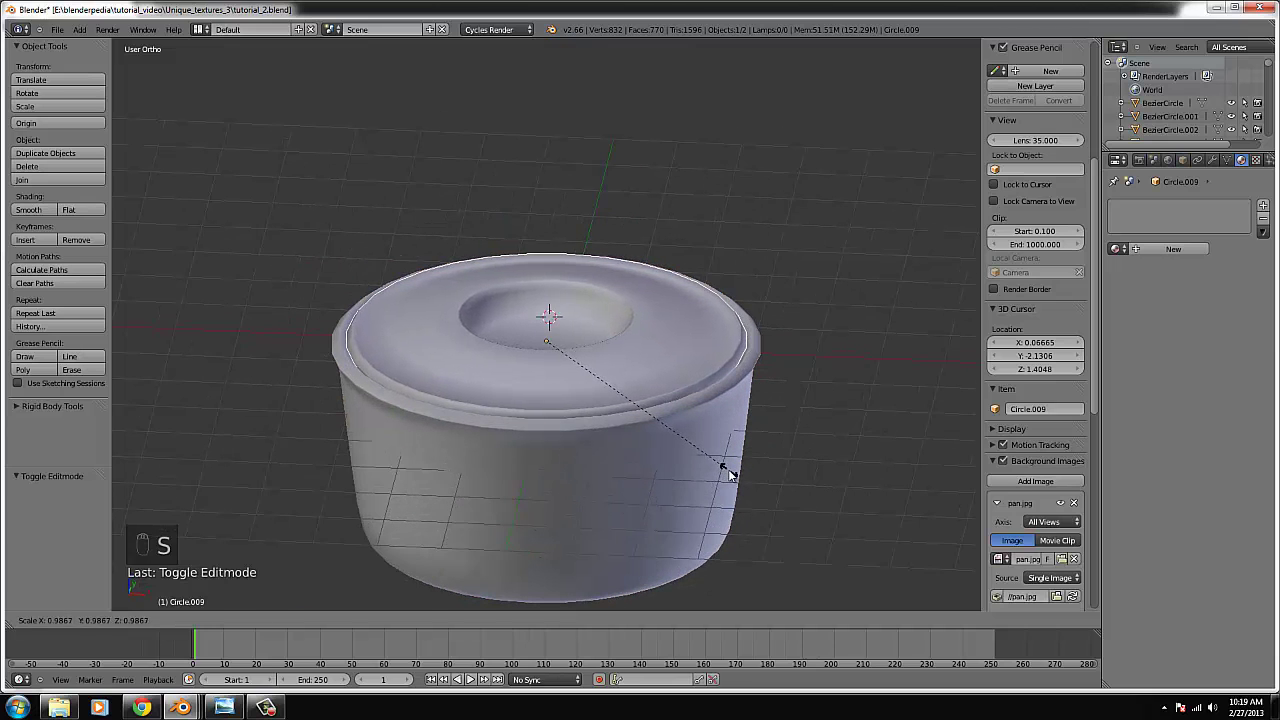
pyautogui.click(722, 472)
pyautogui.moveTo(716, 475); pyautogui.dragTo(640, 515, button='middle')
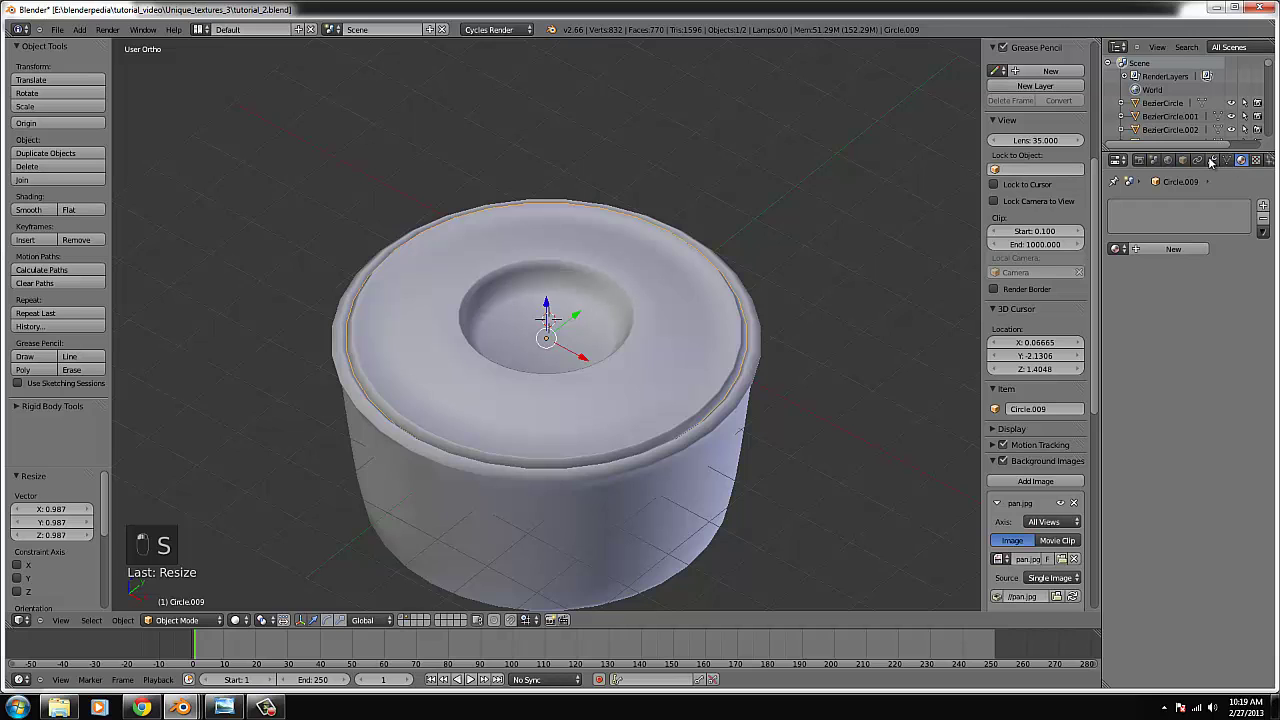
# - Add a Subdivision Surface modifier to both the lid and the pot body, and reselect the lid
pyautogui.click(1211, 161)
pyautogui.click(1171, 207)
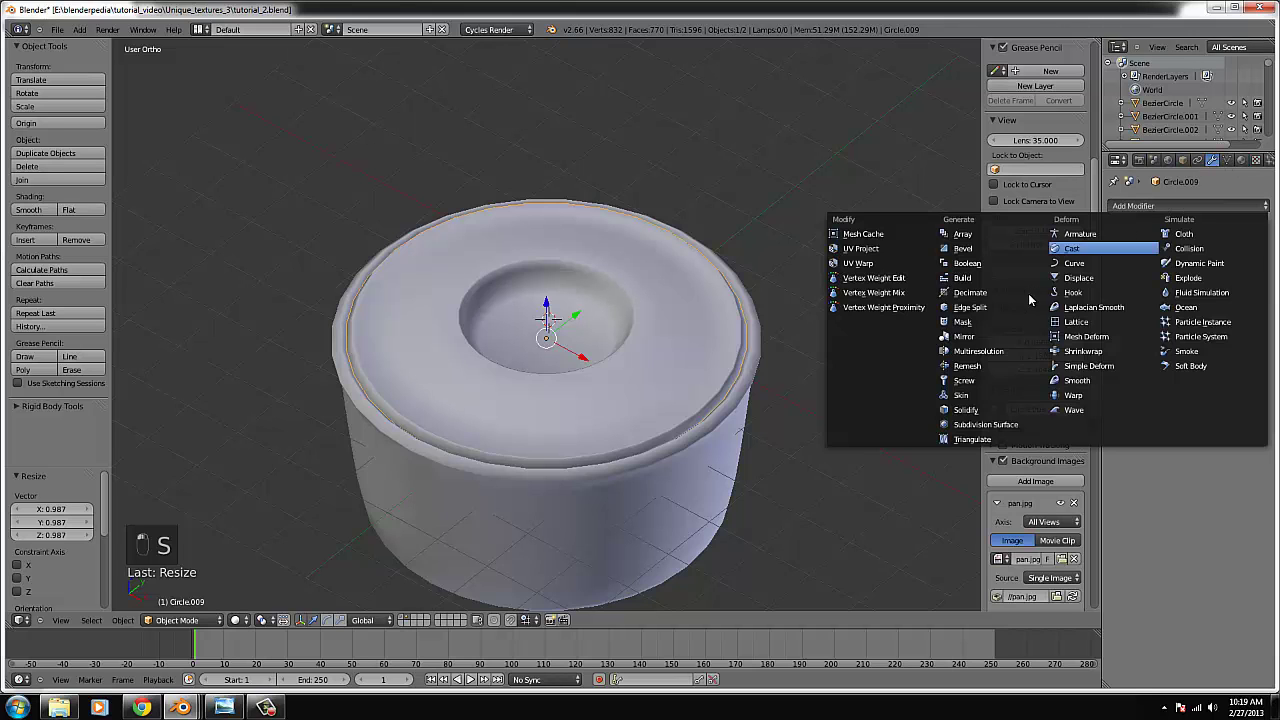
pyautogui.click(1006, 428)
pyautogui.rightClick(670, 446)
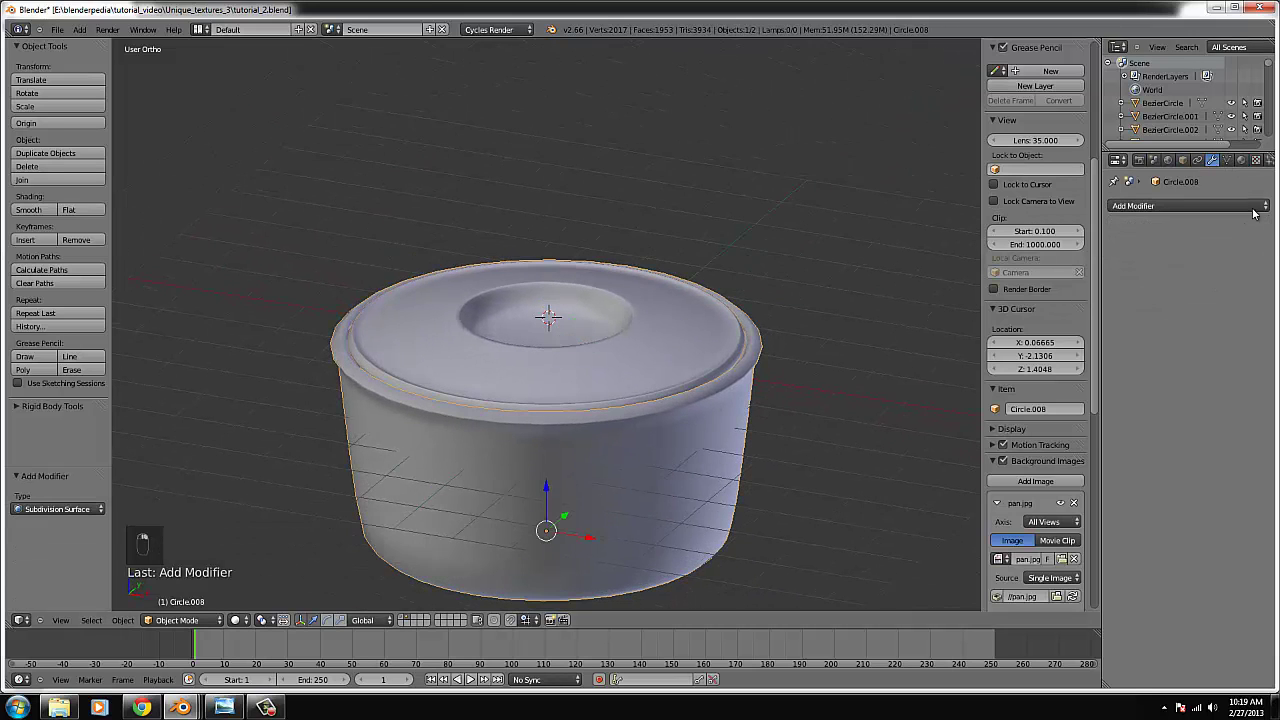
pyautogui.click(1252, 208)
pyautogui.click(1006, 427)
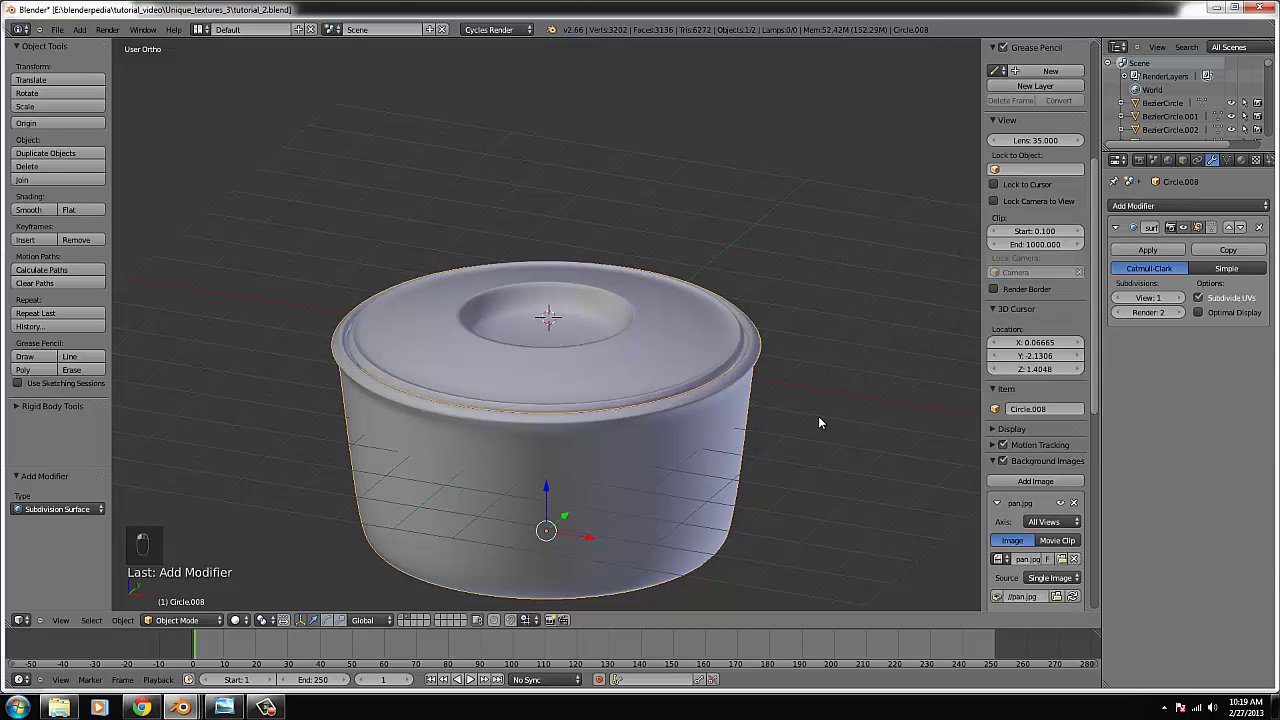
pyautogui.rightClick(663, 398)
pyautogui.scroll(3, 612, 395)
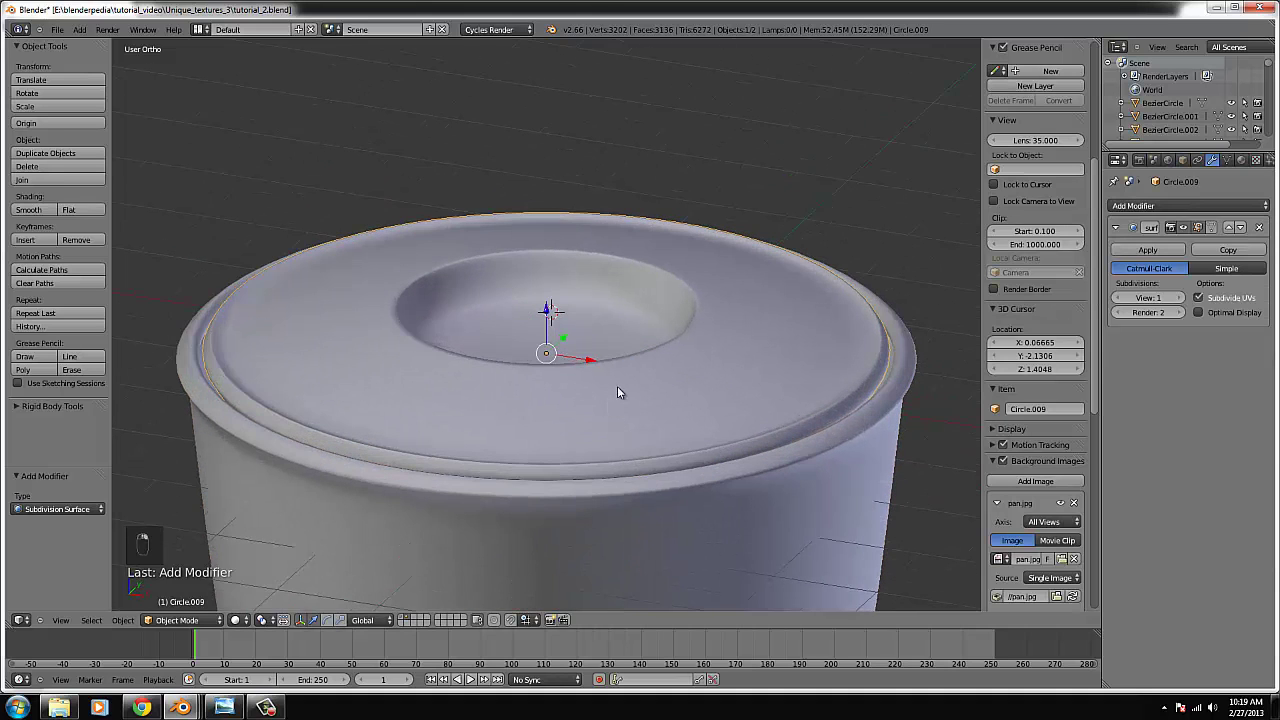
# - Scale the lid to about 1.011 so it fits more closely against the pot rim
pyautogui.press('s')
pyautogui.click(856, 508)
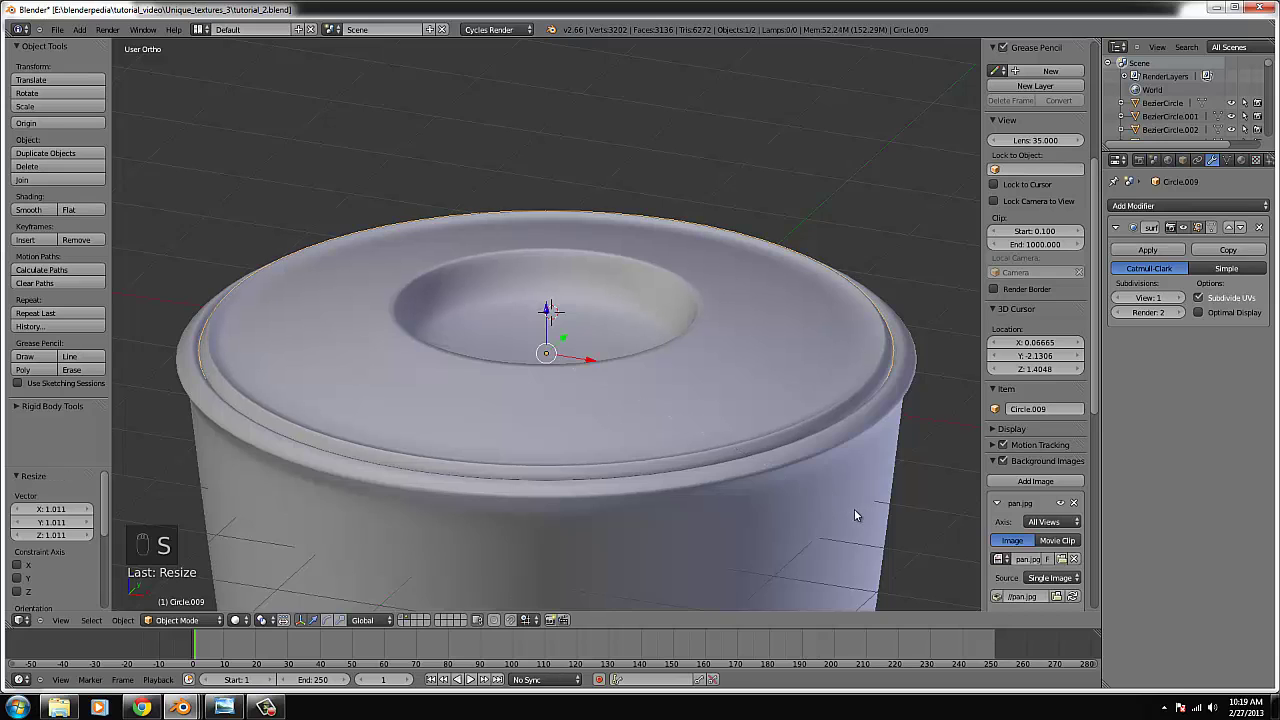
pyautogui.moveTo(899, 521); pyautogui.dragTo(894, 486, button='middle')
# - Compare the wireframe of the lid and pot with the reference photo from the front
pyautogui.press('KP_1')
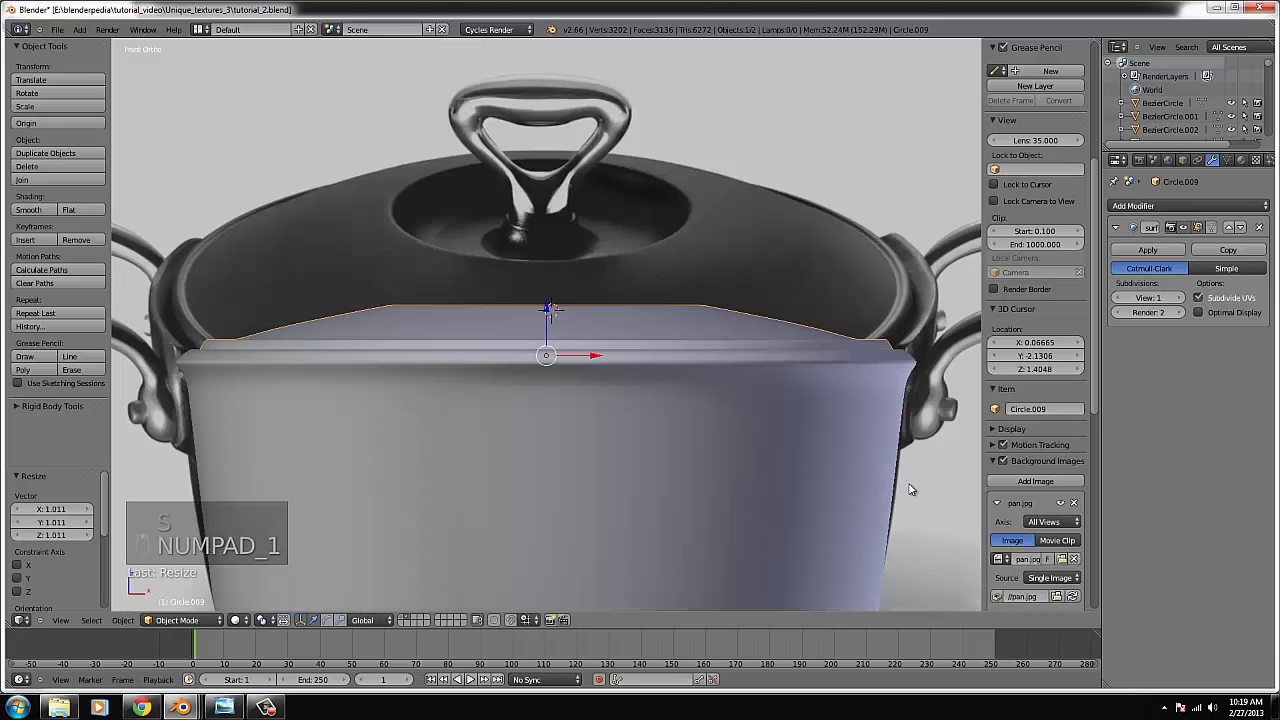
pyautogui.press('z')
pyautogui.scroll(-3, 706, 378)
pyautogui.scroll(4, 638, 375)
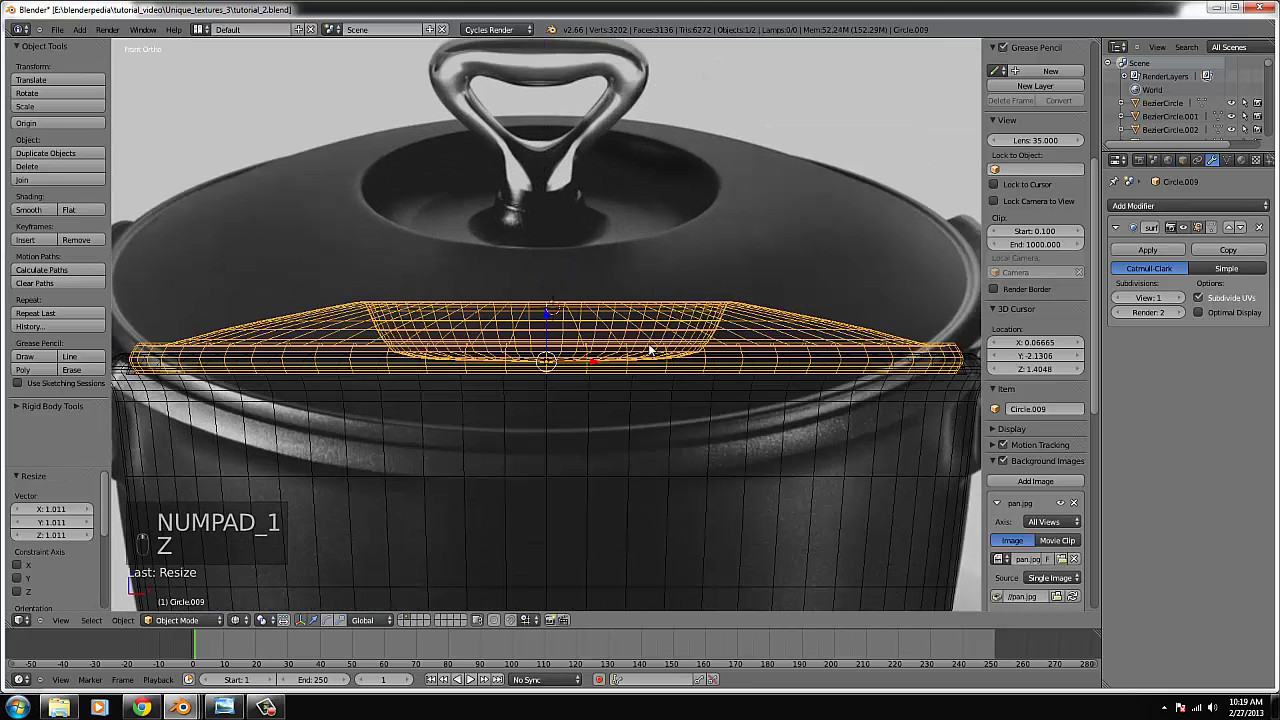
pyautogui.scroll(-2, 651, 360)
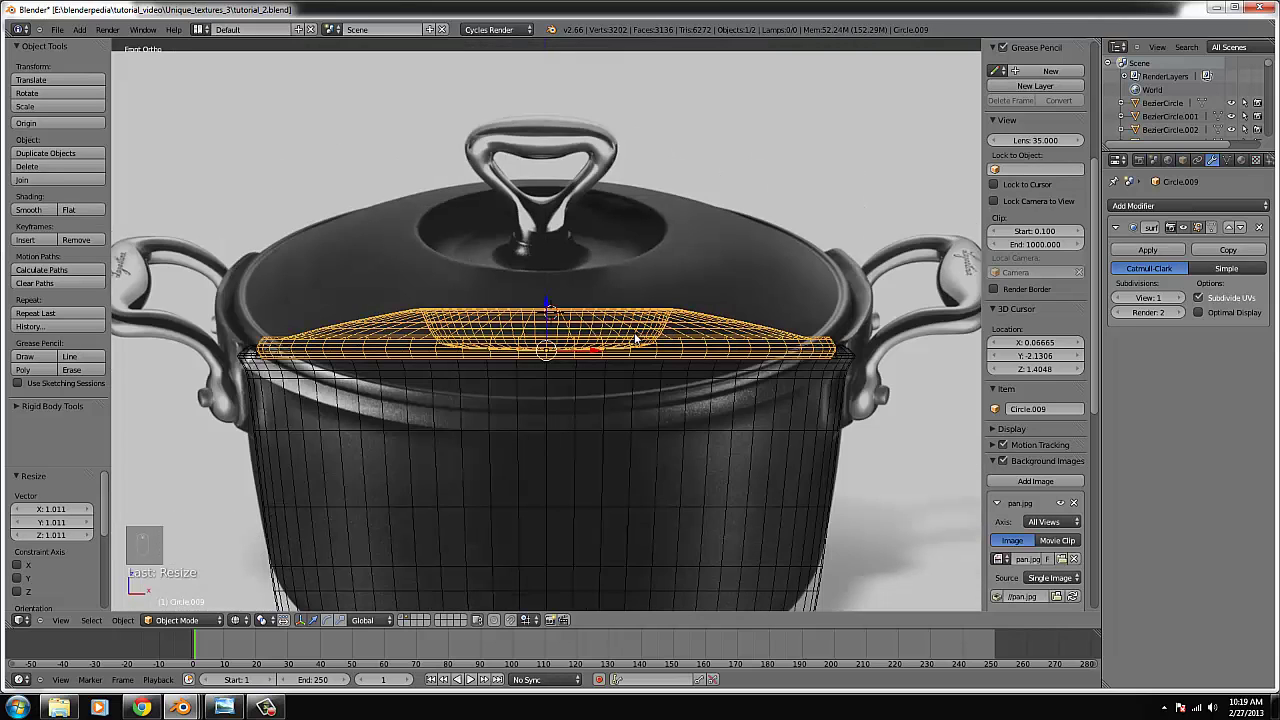
pyautogui.scroll(-1, 555, 257)
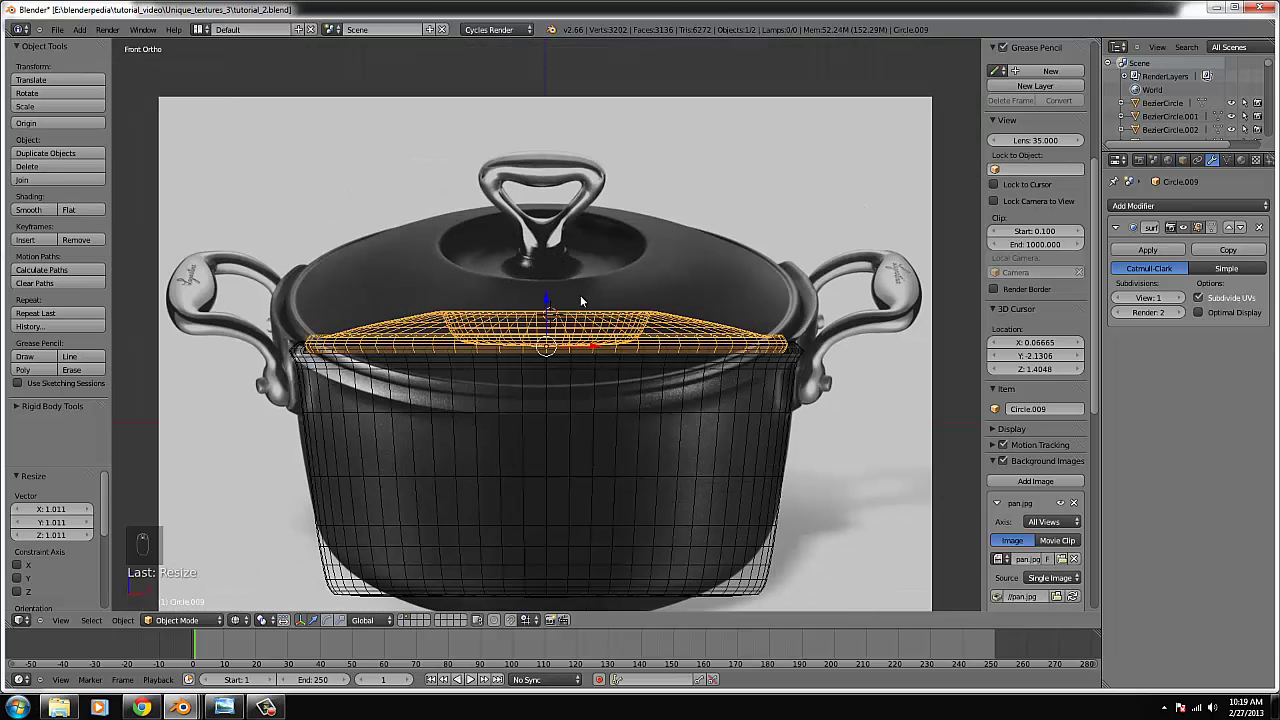
pyautogui.scroll(2, 580, 328)
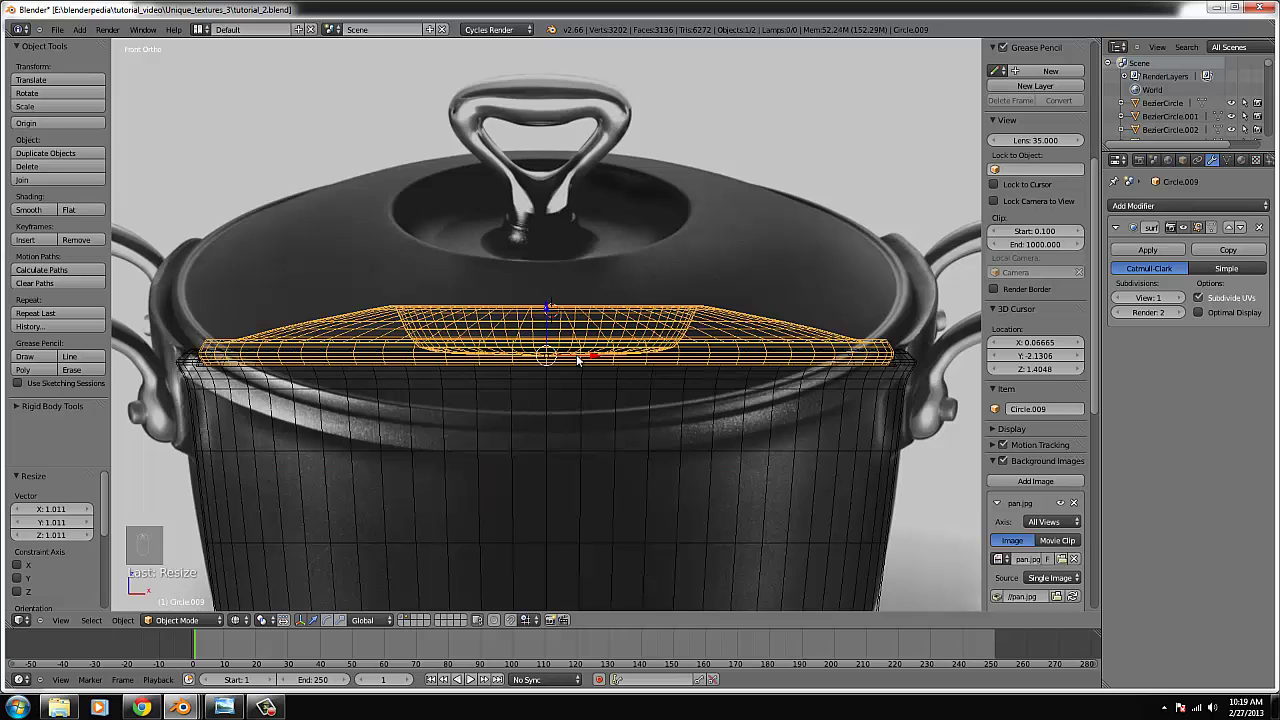
pyautogui.scroll(-2, 578, 360)
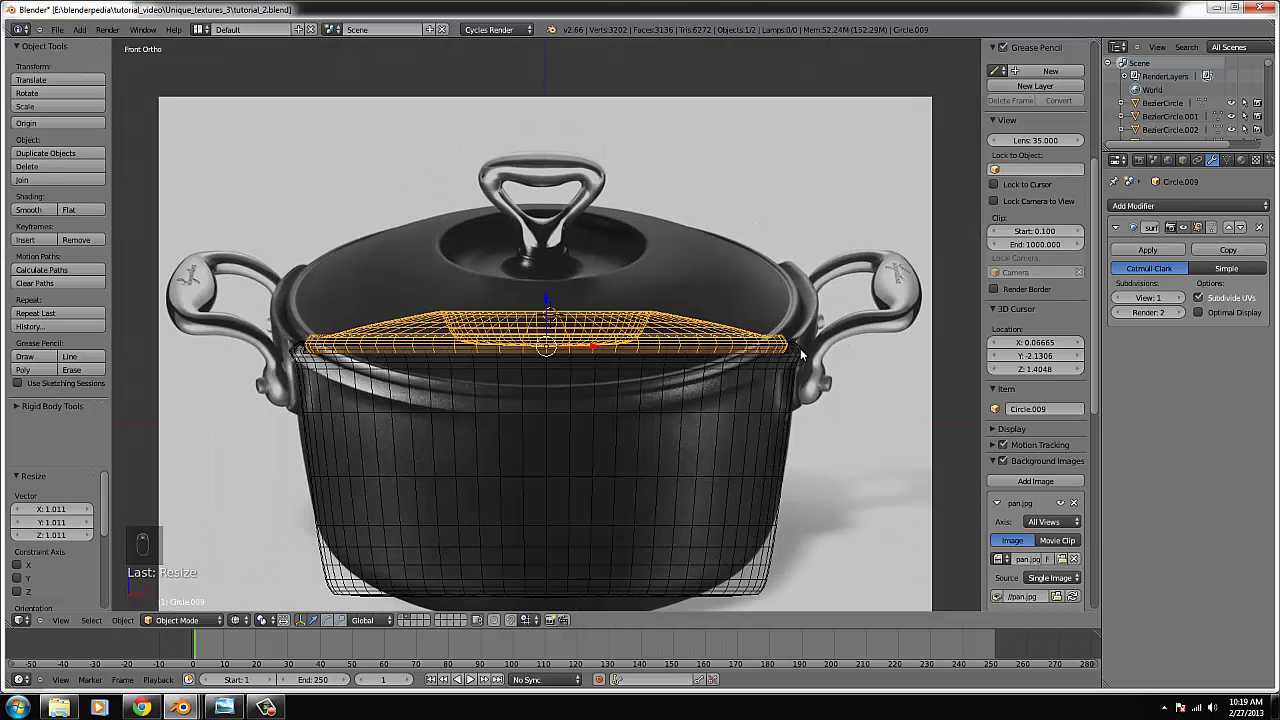
# - Turn off the viewport display of the pot body's Subdivision Surface modifier and start editing its mesh
pyautogui.rightClick(800, 348)
pyautogui.press('Tab')
pyautogui.press('Tab')
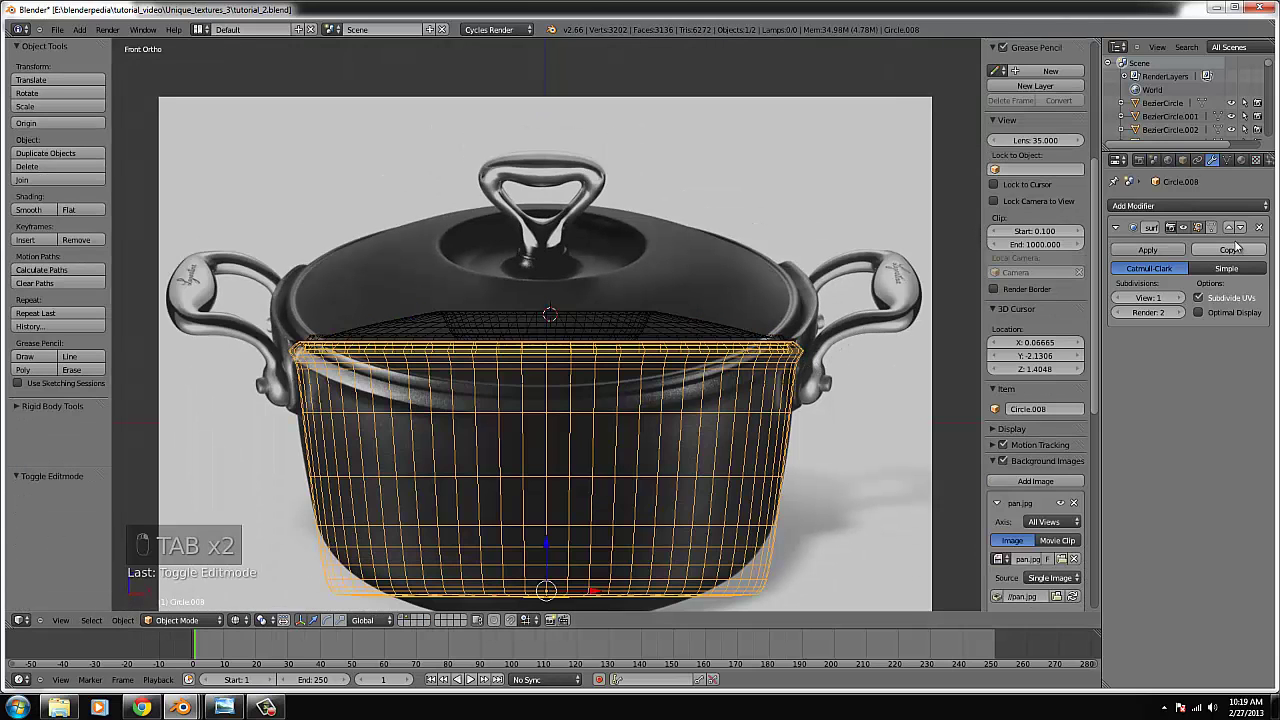
pyautogui.click(1185, 229)
pyautogui.press('Tab')
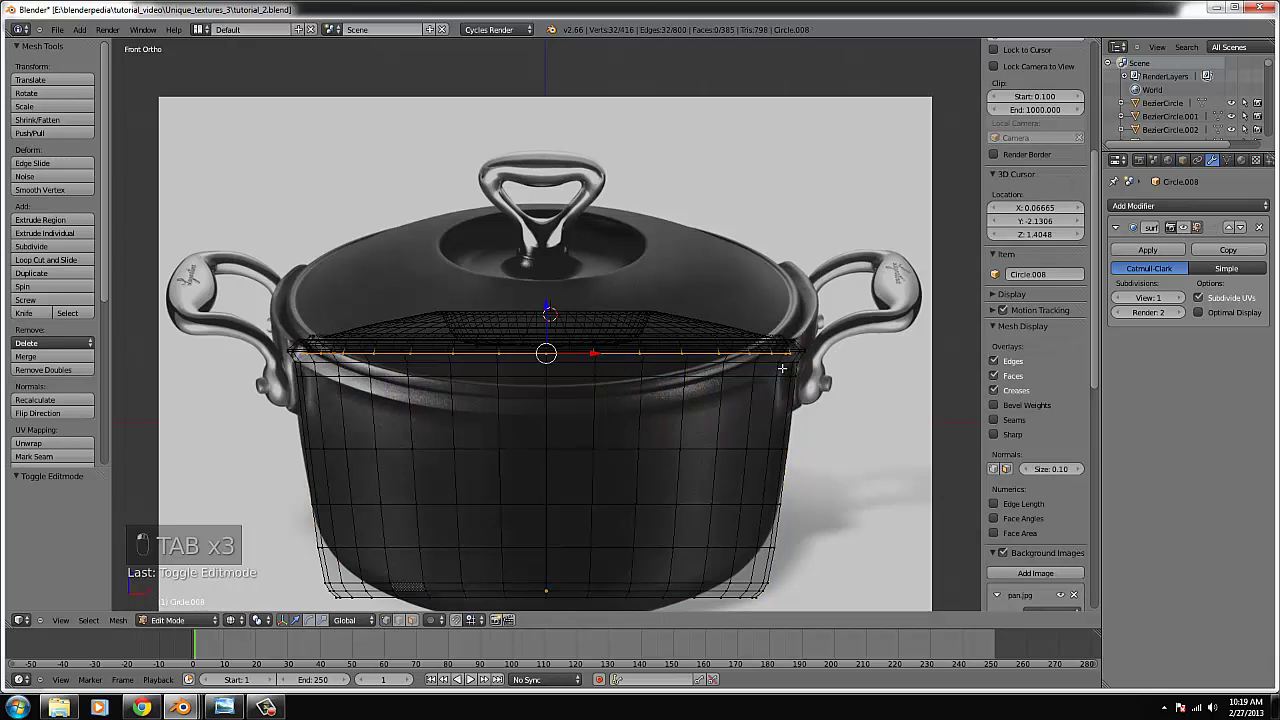
# - Try to cut a new edge loop through the pot rim in the top view
pyautogui.press('KP_7')
pyautogui.rightClick(800, 372)
pyautogui.scroll(-2, 805, 370)
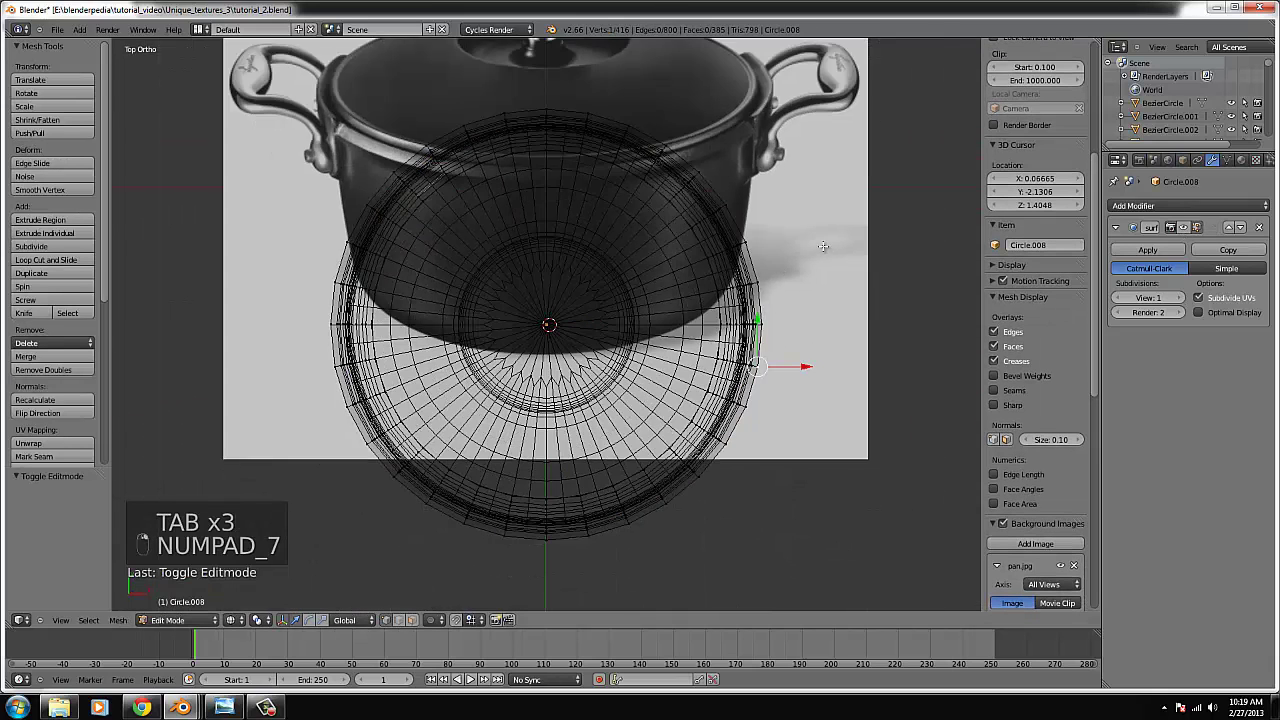
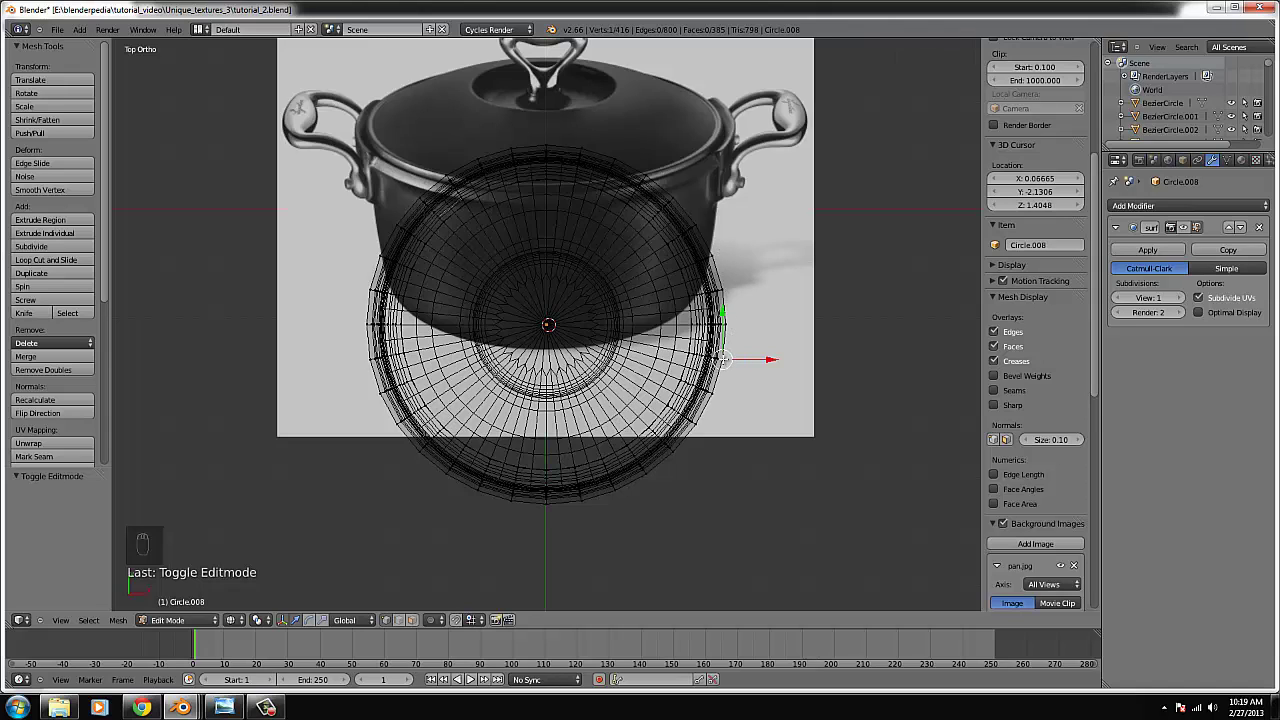
pyautogui.hotkey('ctrl', 'r')
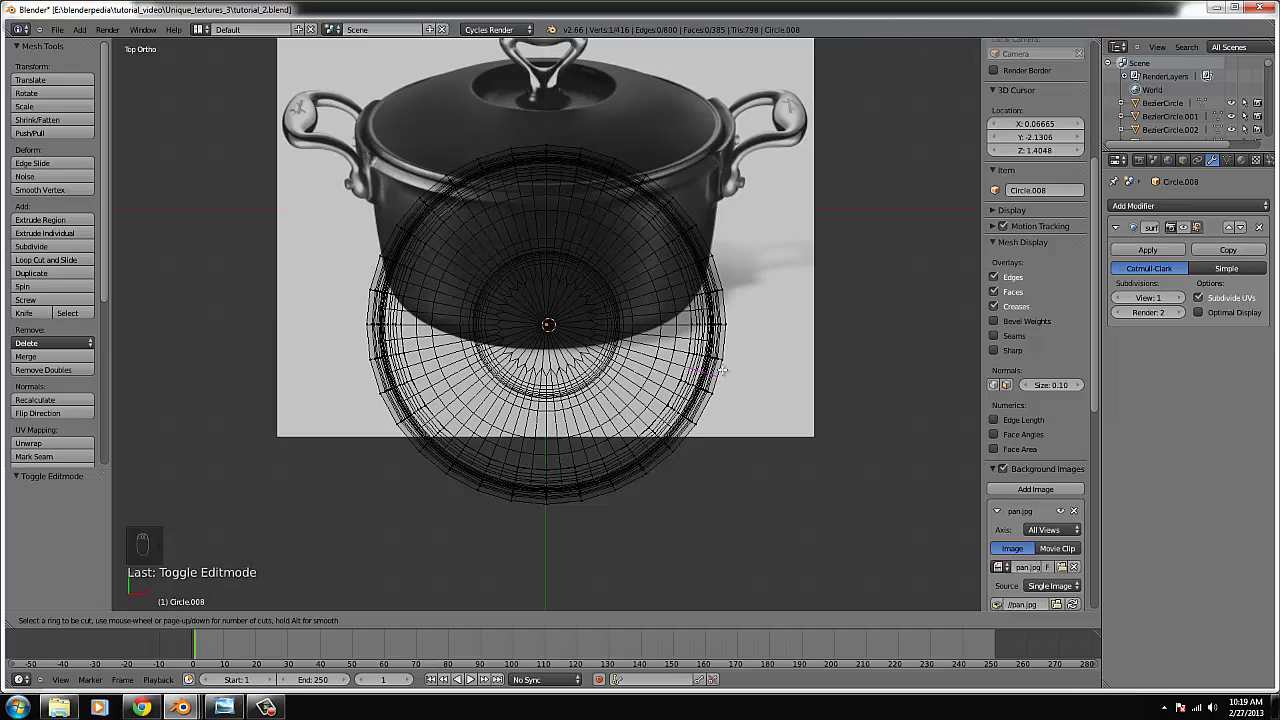
pyautogui.click(727, 365)
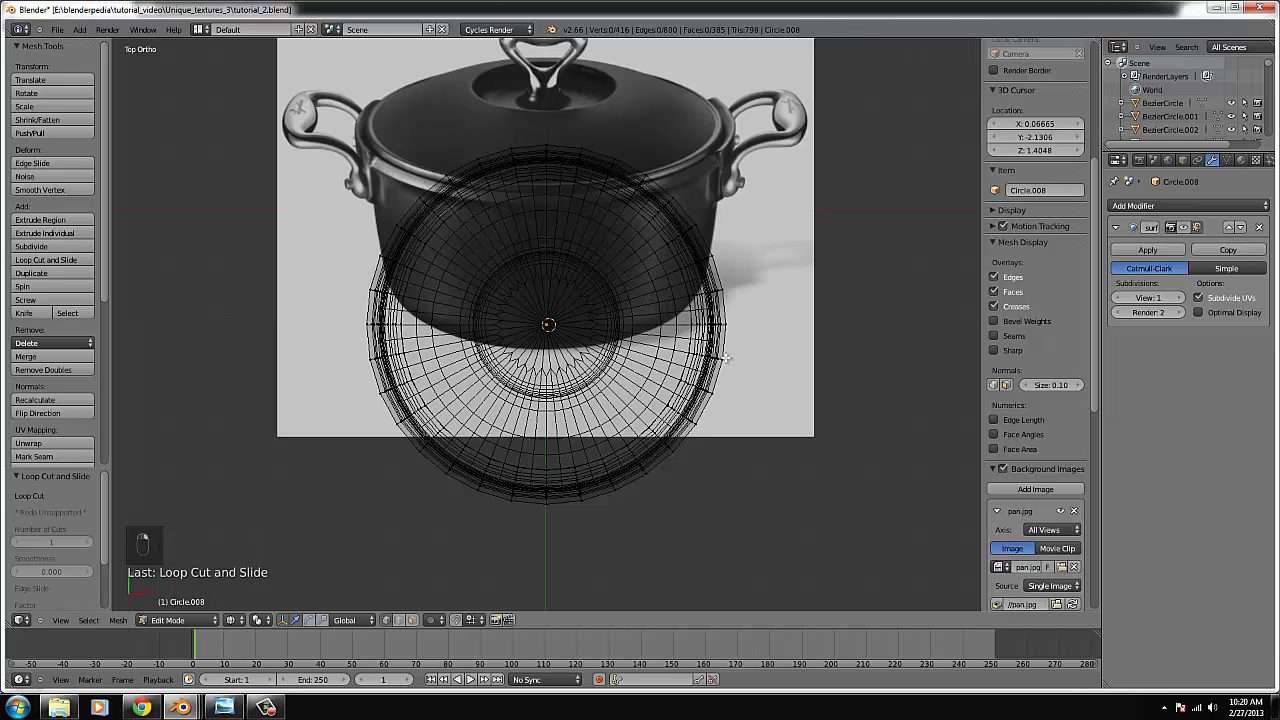
# - Examine the outer rim vertex in front and top views, wireframe and solid, to locate where the handle bracket attaches
pyautogui.moveTo(727, 365); pyautogui.dragTo(691, 320, button='middle')
pyautogui.press('KP_1')
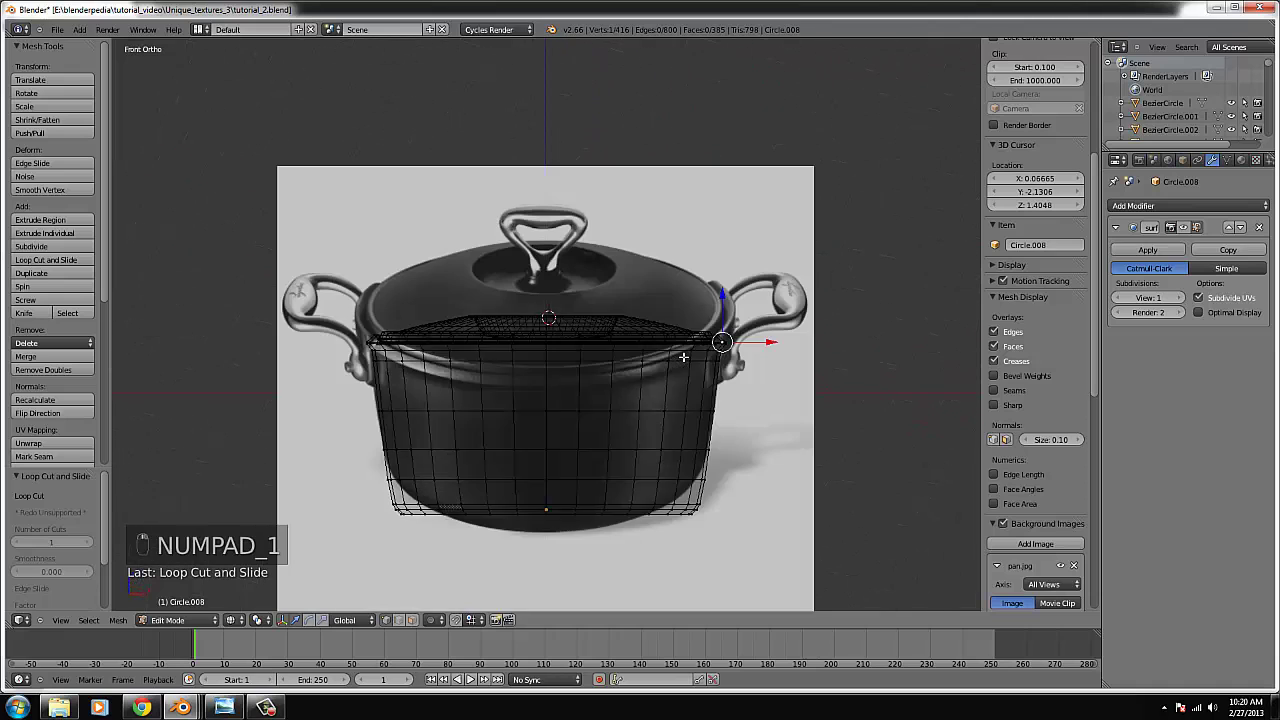
pyautogui.press('z')
pyautogui.press('z')
pyautogui.press('z')
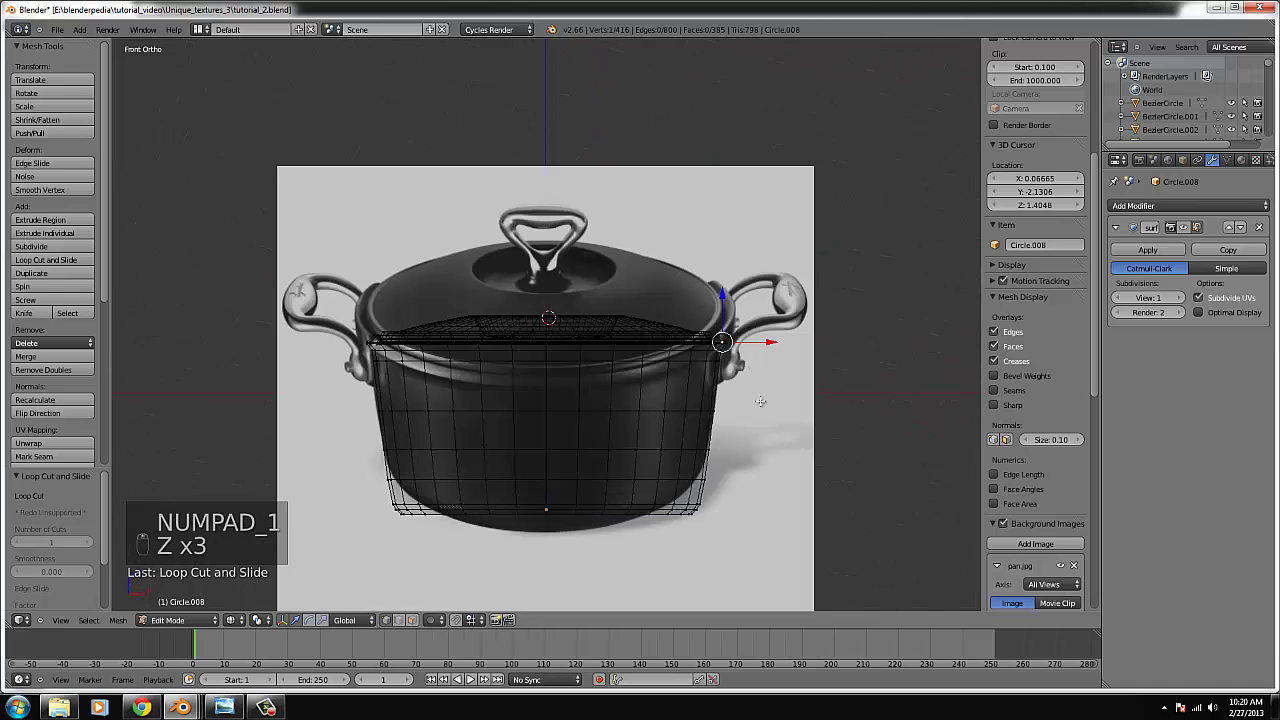
pyautogui.press('Tab')
pyautogui.scroll(3, 760, 401)
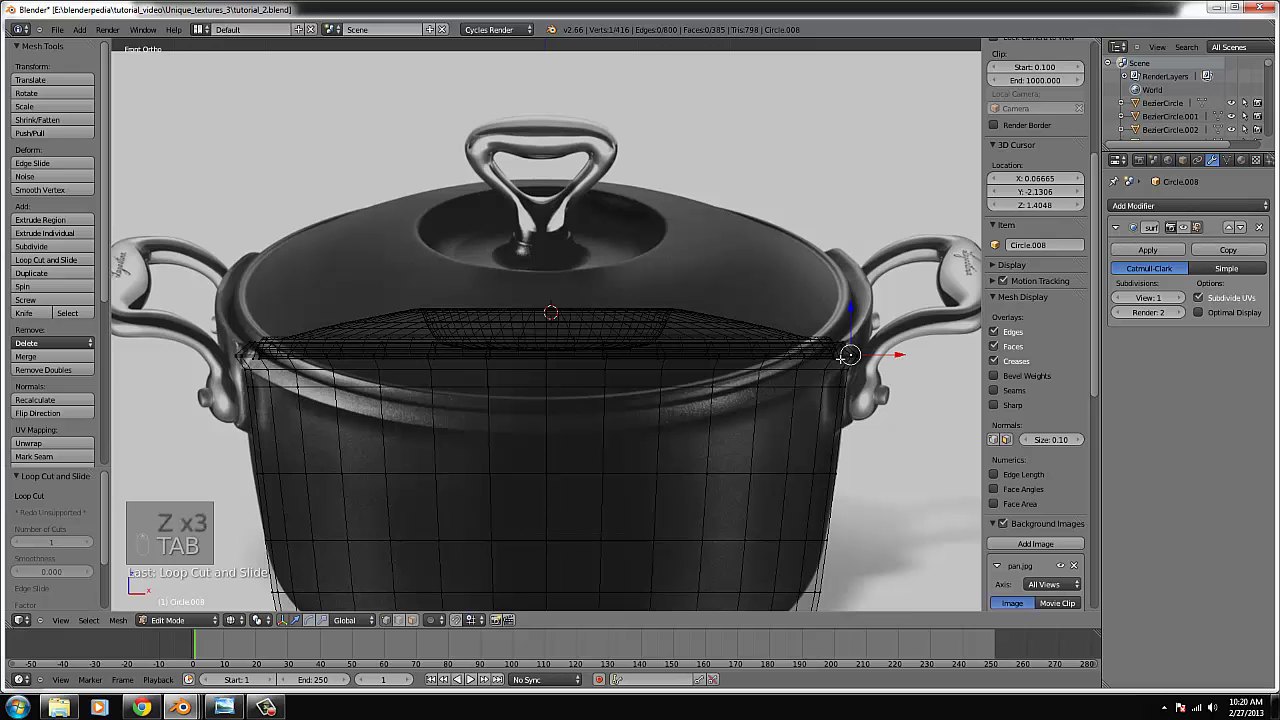
pyautogui.press('z')
pyautogui.moveTo(849, 355); pyautogui.dragTo(849, 357, button='middle')
pyautogui.press('KP_7')
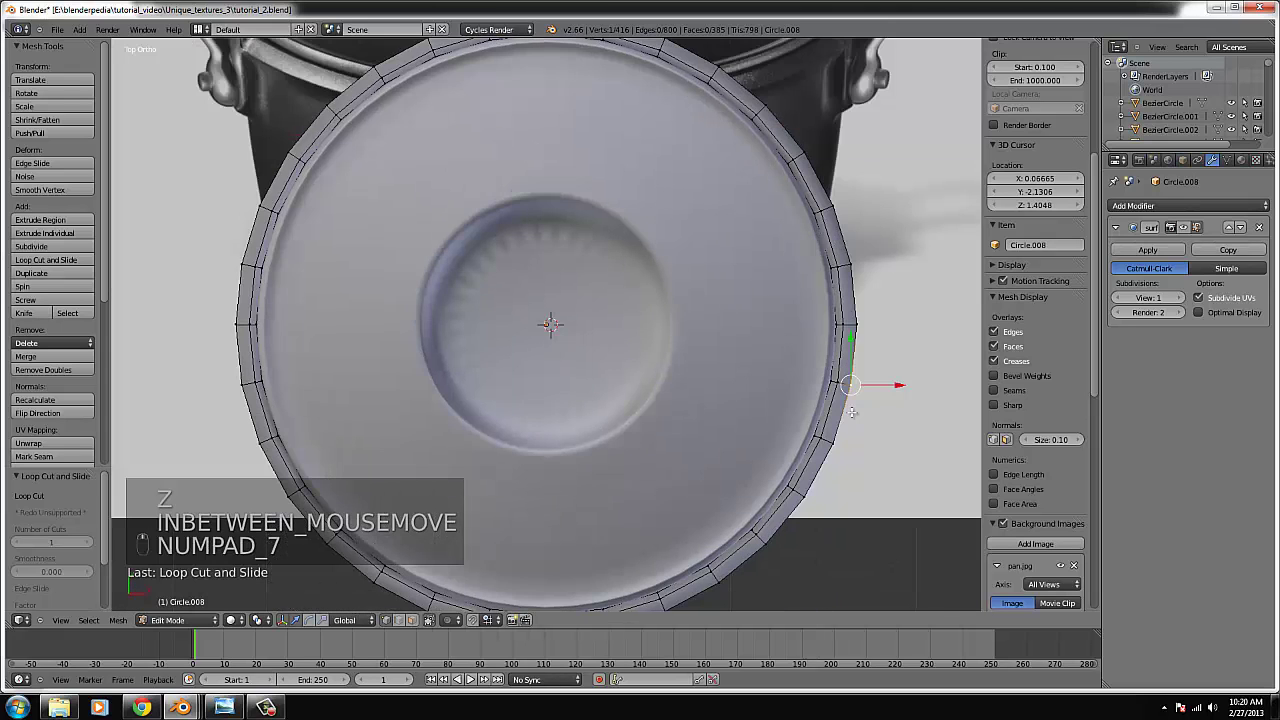
pyautogui.press('KP_1')
pyautogui.press('z')
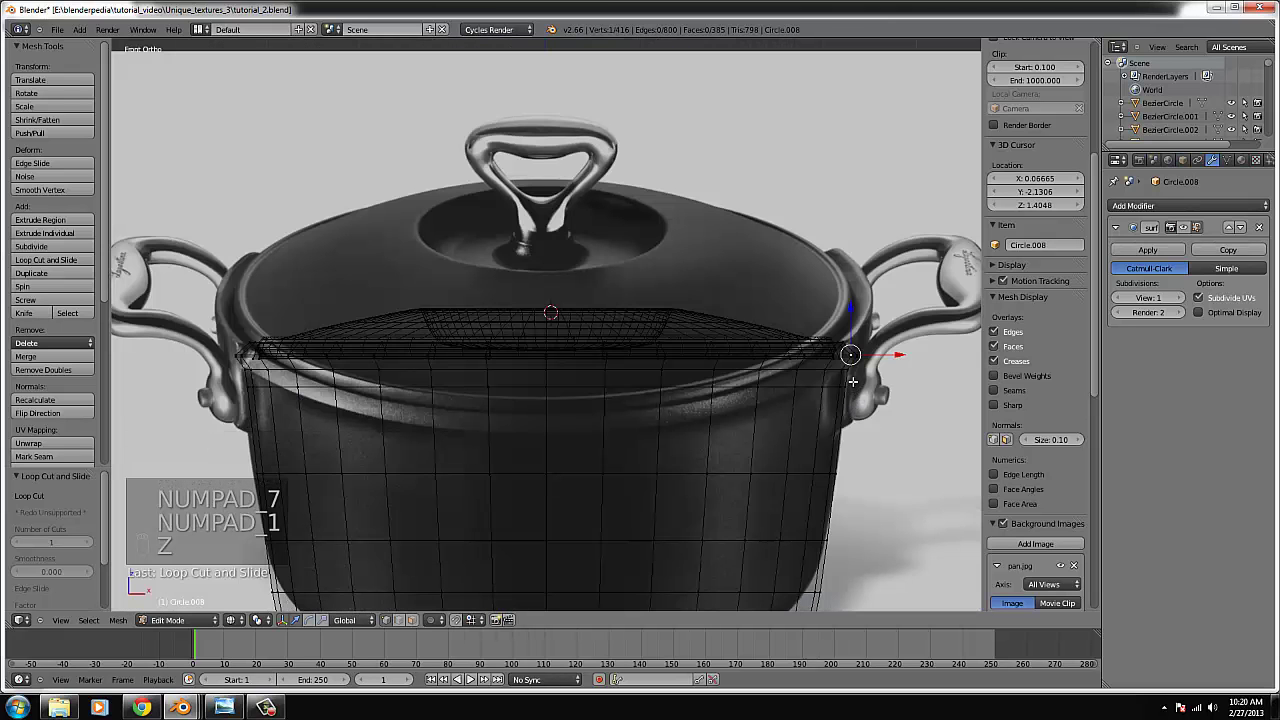
pyautogui.moveTo(849, 355); pyautogui.dragTo(846, 374, button='middle')
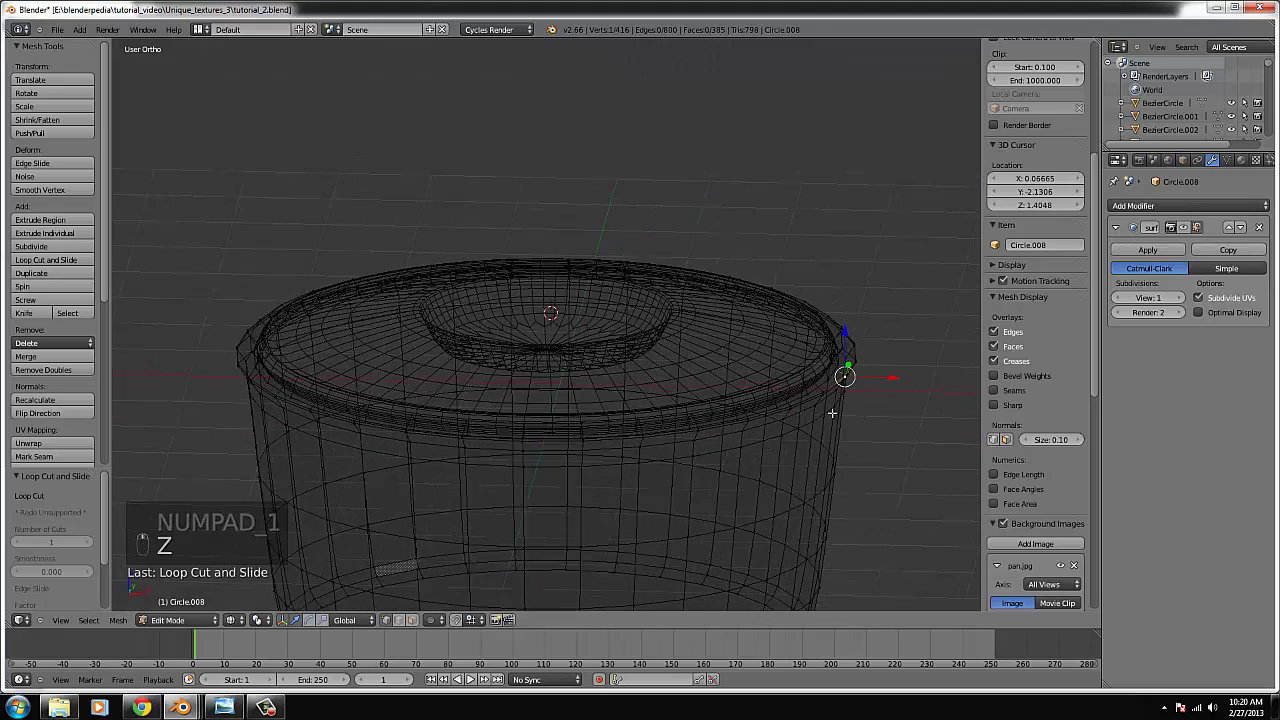
pyautogui.press('KP_1')
pyautogui.press('z')
pyautogui.press('z')
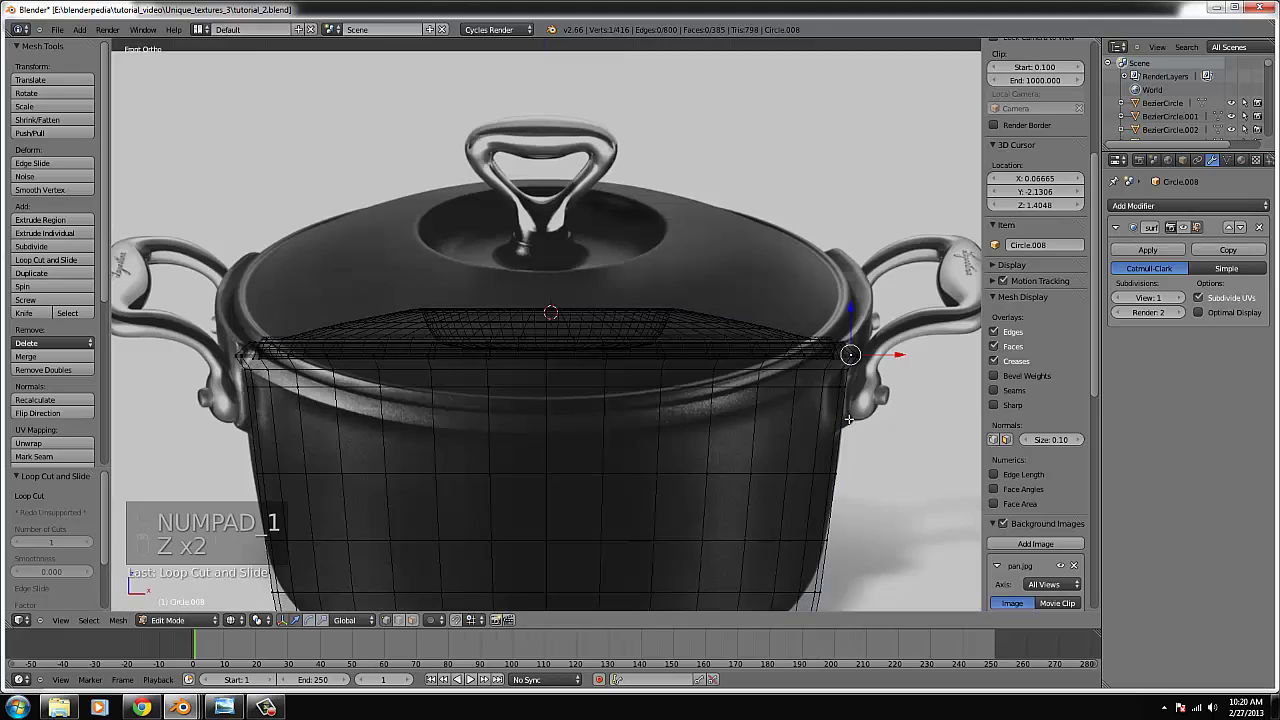
# - Select three adjacent faces on the outer pot rim beside the handle location
pyautogui.moveTo(848, 420)
pyautogui.mouseDown(button='middle')
pyautogui.moveTo(842, 384)
pyautogui.moveTo(770, 445)
pyautogui.moveTo(704, 470)
pyautogui.mouseUp(button='middle')
pyautogui.press('z')
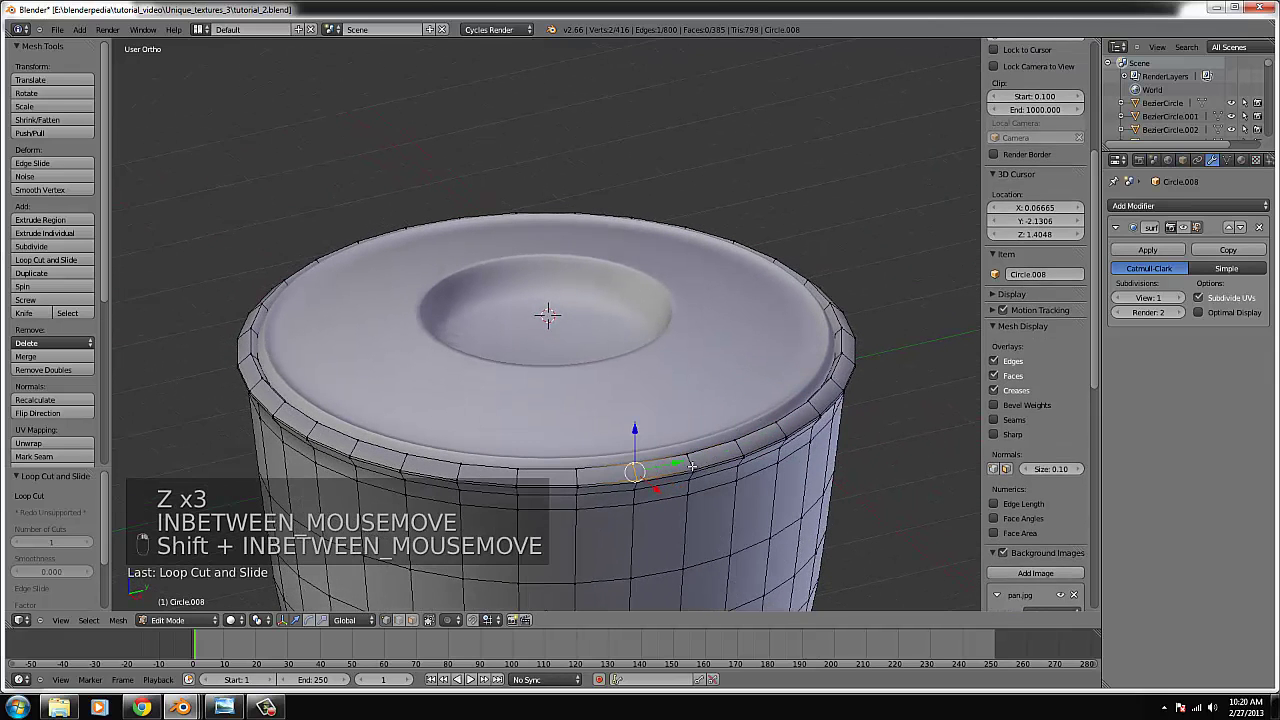
pyautogui.keyDown('shift'); pyautogui.rightClick(700, 458); pyautogui.keyUp('shift')
pyautogui.keyDown('shift'); pyautogui.rightClick(763, 432); pyautogui.keyUp('shift')
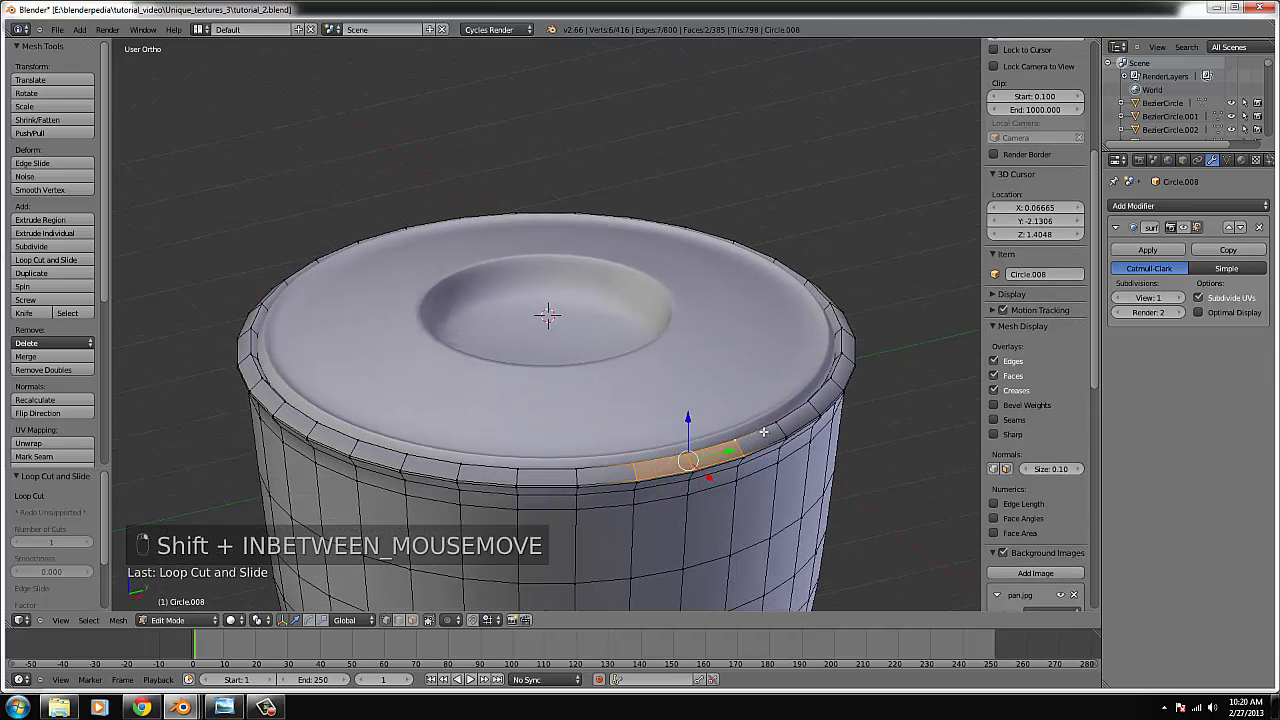
pyautogui.keyDown('shift'); pyautogui.rightClick(780, 424); pyautogui.keyUp('shift')
pyautogui.moveTo(737, 451)
pyautogui.mouseDown(button='middle')
pyautogui.moveTo(745, 440)
pyautogui.moveTo(742, 451)
pyautogui.mouseUp(button='middle')
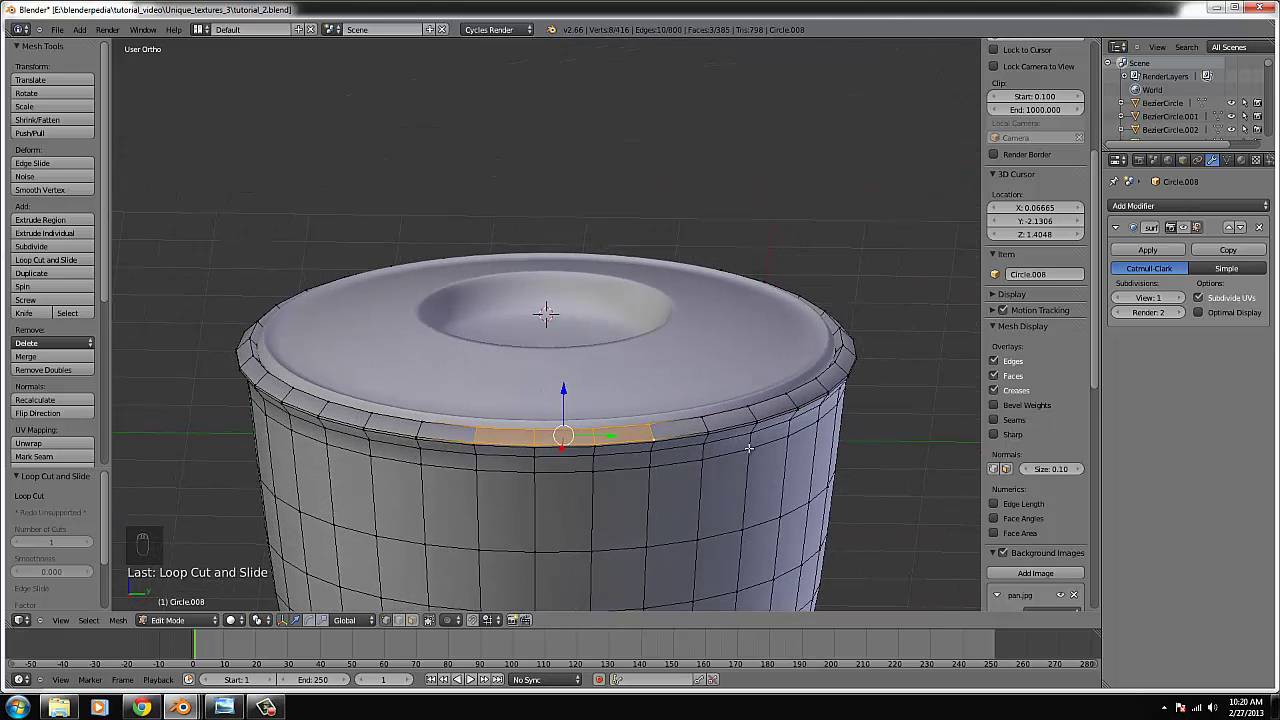
# - Check the selected rim faces, plus an added point just below them, against the reference handle bracket in the front view
pyautogui.press('KP_1')
pyautogui.press('z')
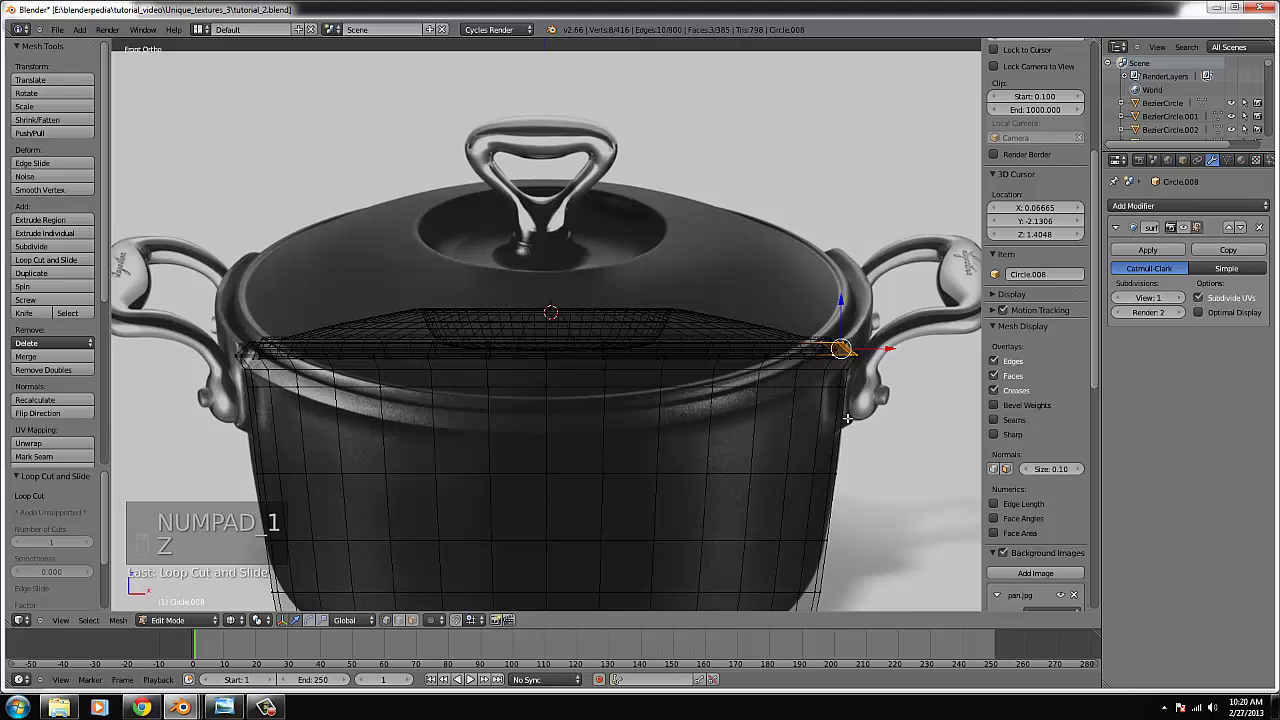
pyautogui.press('KP_7')
pyautogui.press('z')
pyautogui.moveTo(858, 415)
pyautogui.mouseDown(button='middle')
pyautogui.moveTo(694, 329)
pyautogui.moveTo(600, 380)
pyautogui.mouseUp(button='middle')
pyautogui.scroll(3, 492, 397)
pyautogui.keyDown('shift'); pyautogui.rightClick(463, 441); pyautogui.keyUp('shift')
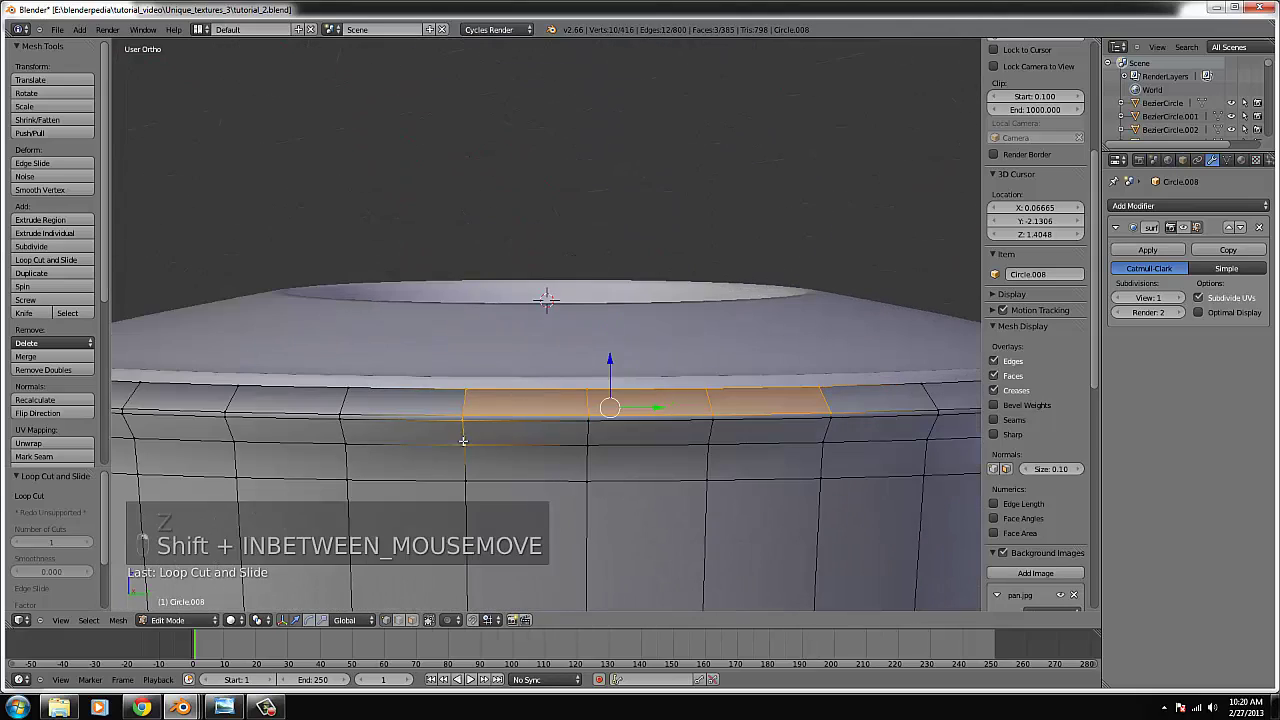
pyautogui.press('KP_1')
pyautogui.press('z')
pyautogui.scroll(-3, 560, 466)
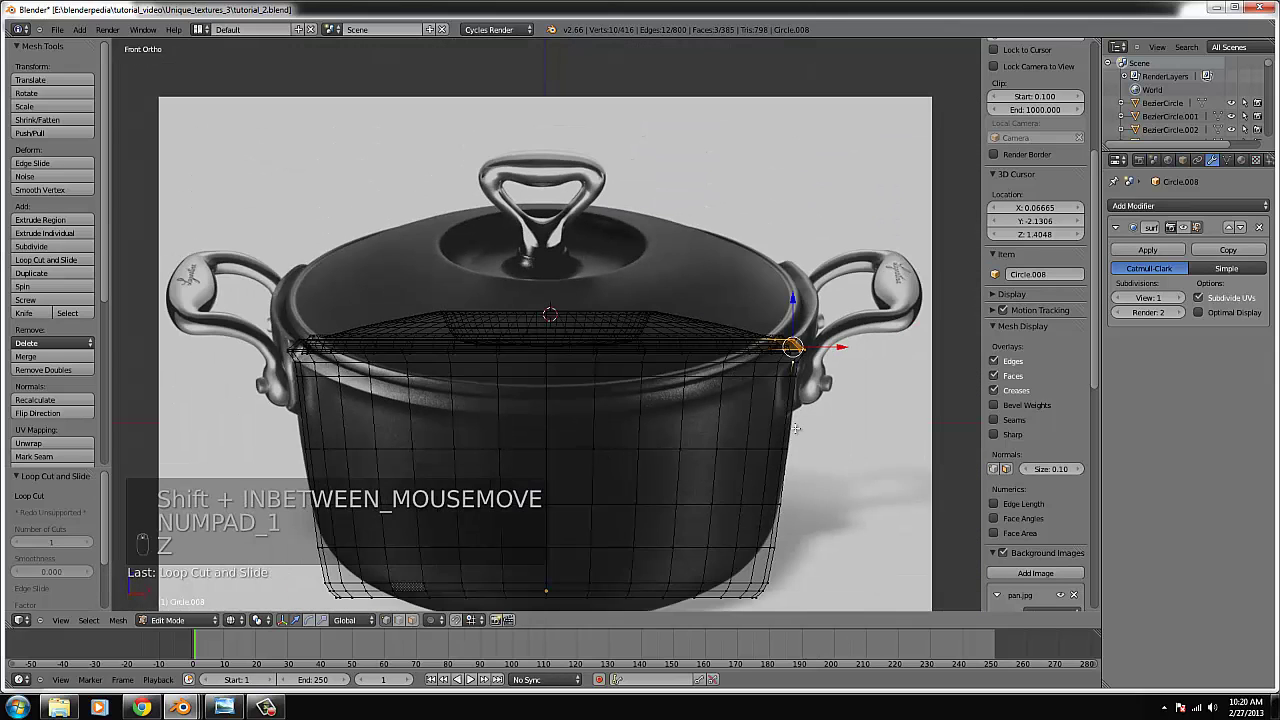
pyautogui.moveTo(795, 428); pyautogui.dragTo(791, 410, button='middle')
pyautogui.press('KP_1')
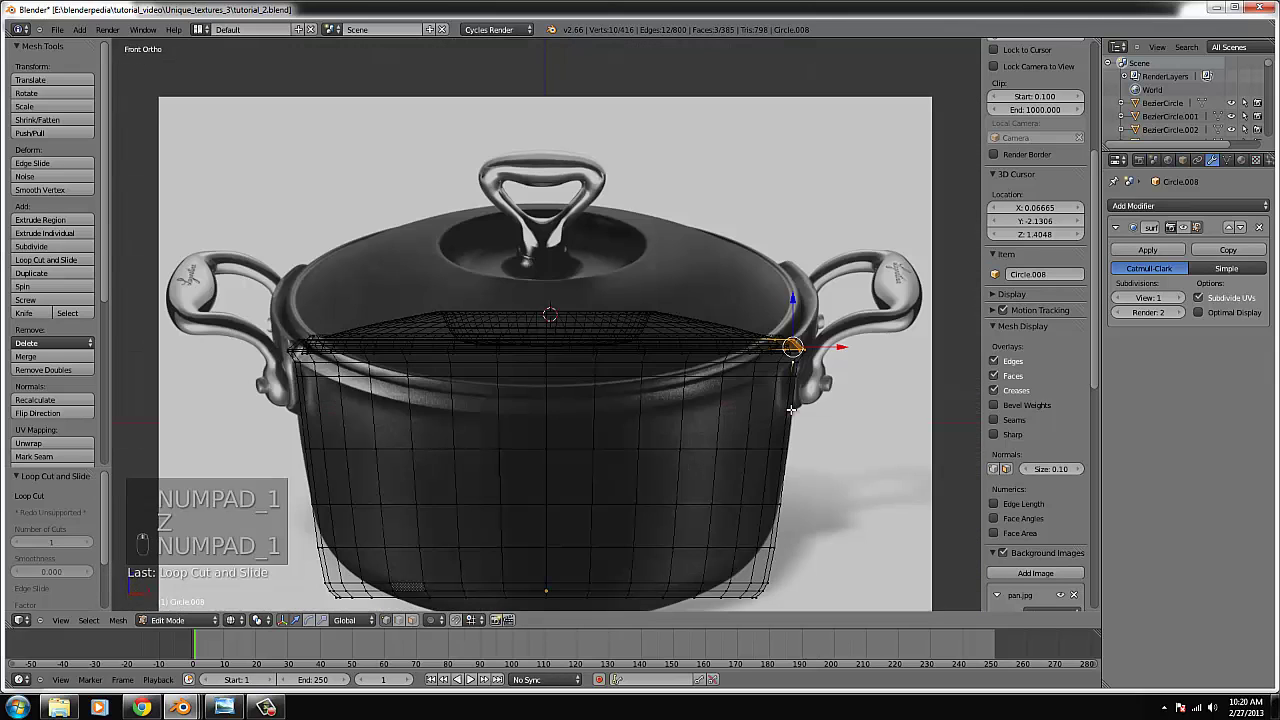
# - Add a horizontal loop cut around the pot wall level with the lower end of the handle bracket
pyautogui.hotkey('ctrl', 'r')
pyautogui.click(792, 407)
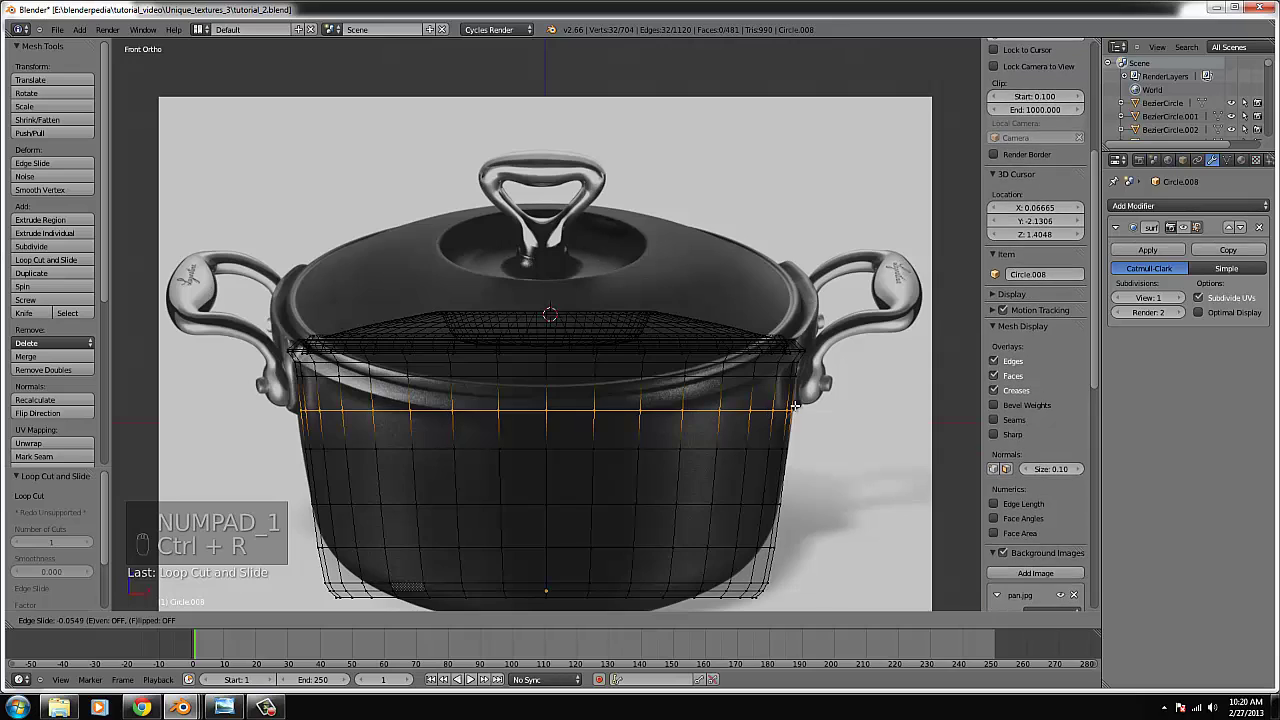
pyautogui.click(795, 408)
# - Select three adjacent rim faces on the handle side of the pot together with the narrow faces directly beneath them
pyautogui.moveTo(795, 408); pyautogui.dragTo(720, 434, button='middle')
pyautogui.press('KP_7')
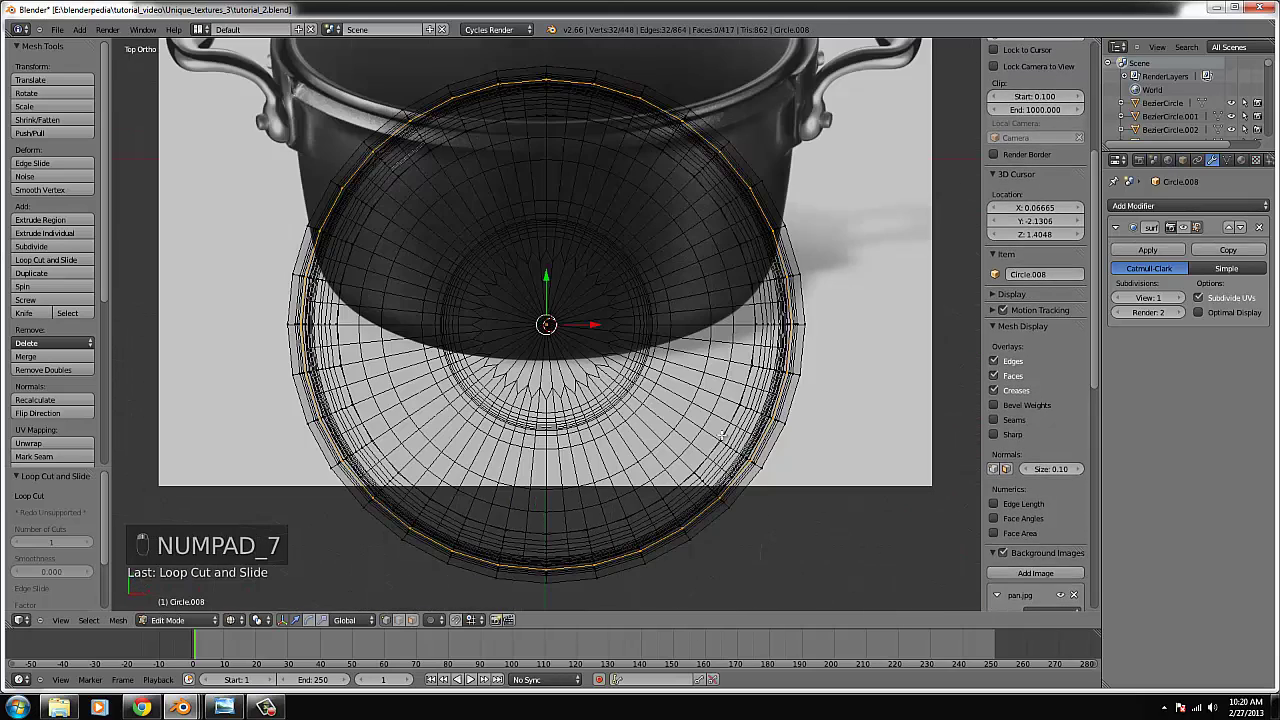
pyautogui.rightClick(803, 375)
pyautogui.moveTo(803, 375)
pyautogui.mouseDown(button='middle')
pyautogui.moveTo(700, 369)
pyautogui.moveTo(671, 320)
pyautogui.moveTo(667, 467)
pyautogui.moveTo(646, 469)
pyautogui.mouseUp(button='middle')
pyautogui.press('z')
pyautogui.keyDown('shift'); pyautogui.rightClick(748, 491); pyautogui.keyUp('shift')
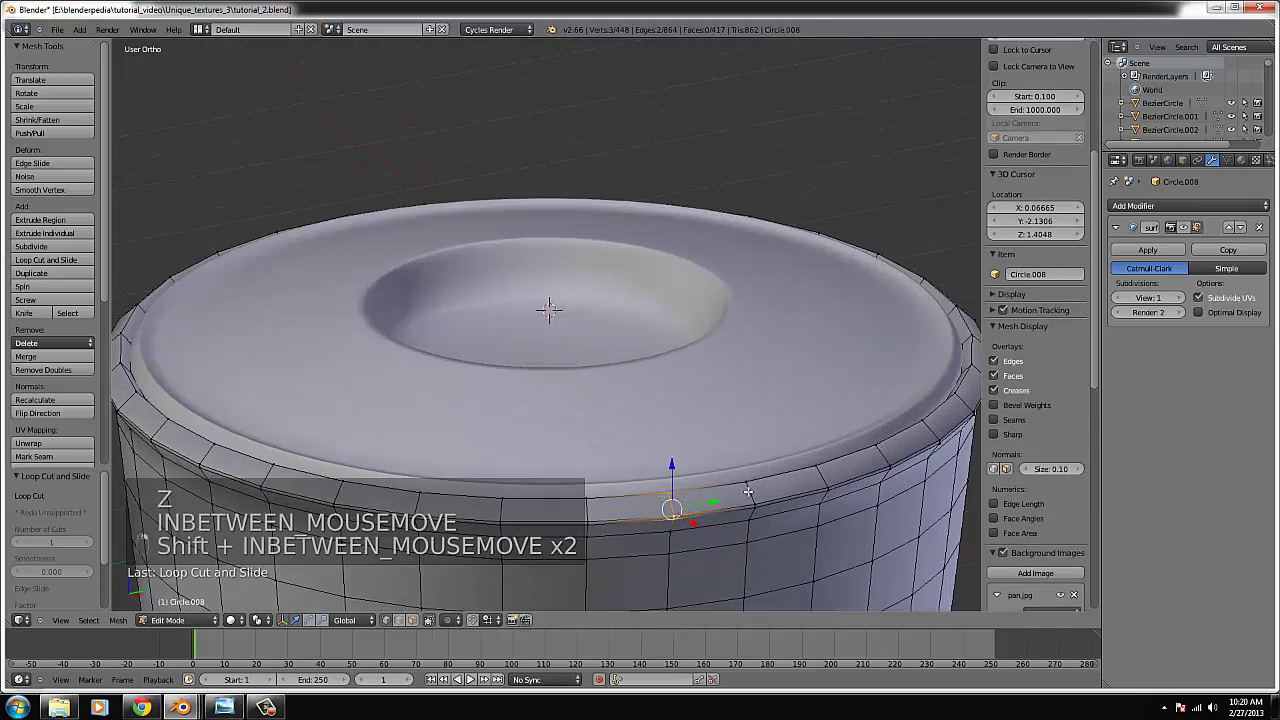
pyautogui.keyDown('shift'); pyautogui.rightClick(895, 471); pyautogui.keyUp('shift')
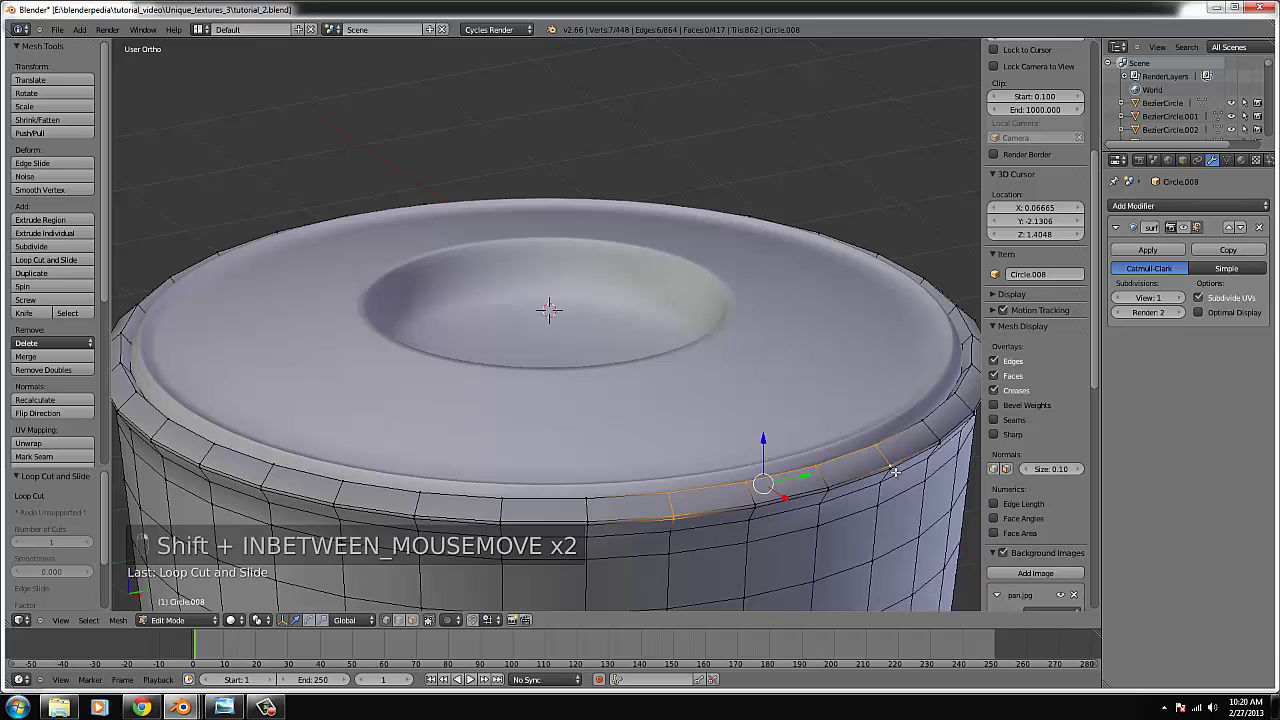
pyautogui.keyDown('shift'); pyautogui.rightClick(816, 500); pyautogui.keyUp('shift')
pyautogui.keyDown('shift'); pyautogui.rightClick(830, 490); pyautogui.keyUp('shift')
pyautogui.keyDown('shift'); pyautogui.rightClick(832, 487); pyautogui.keyUp('shift')
pyautogui.keyDown('shift'); pyautogui.rightClick(757, 503); pyautogui.keyUp('shift')
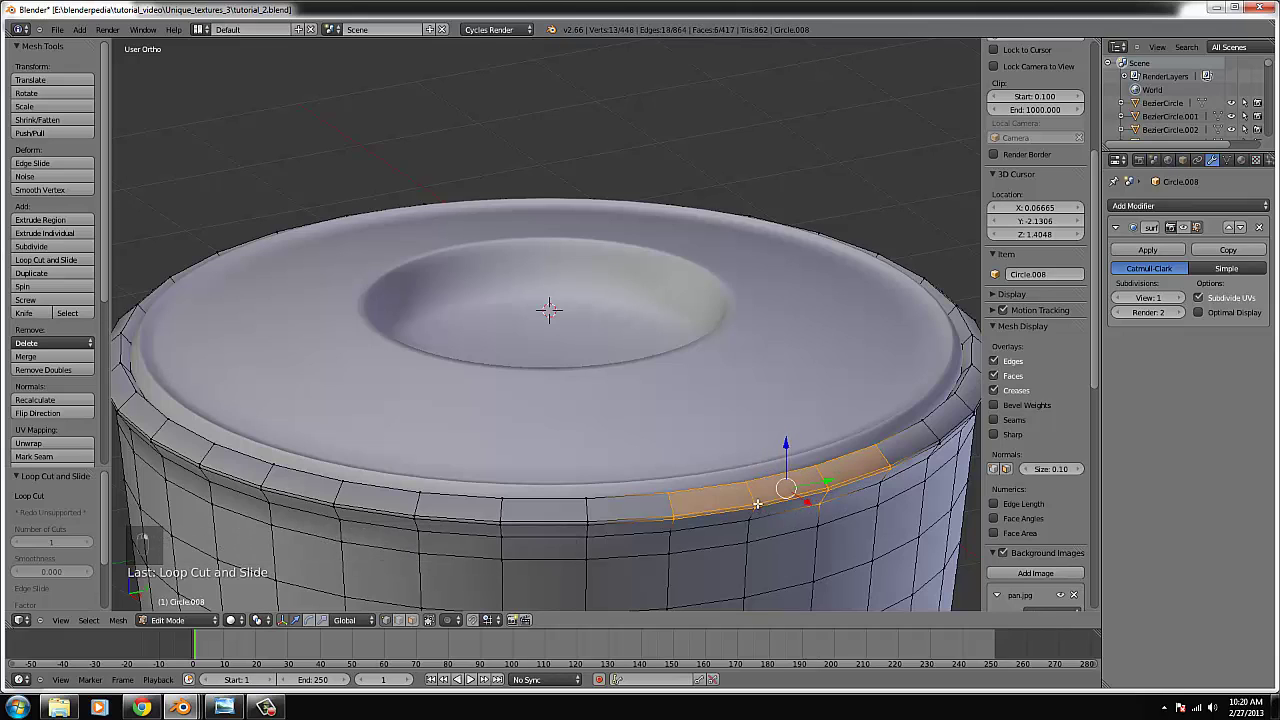
# - Extend the three-face-wide selection down the pot wall to the new edge loop
pyautogui.keyDown('shift'); pyautogui.rightClick(672, 546); pyautogui.keyUp('shift')
pyautogui.keyDown('shift'); pyautogui.rightClick(754, 541); pyautogui.keyUp('shift')
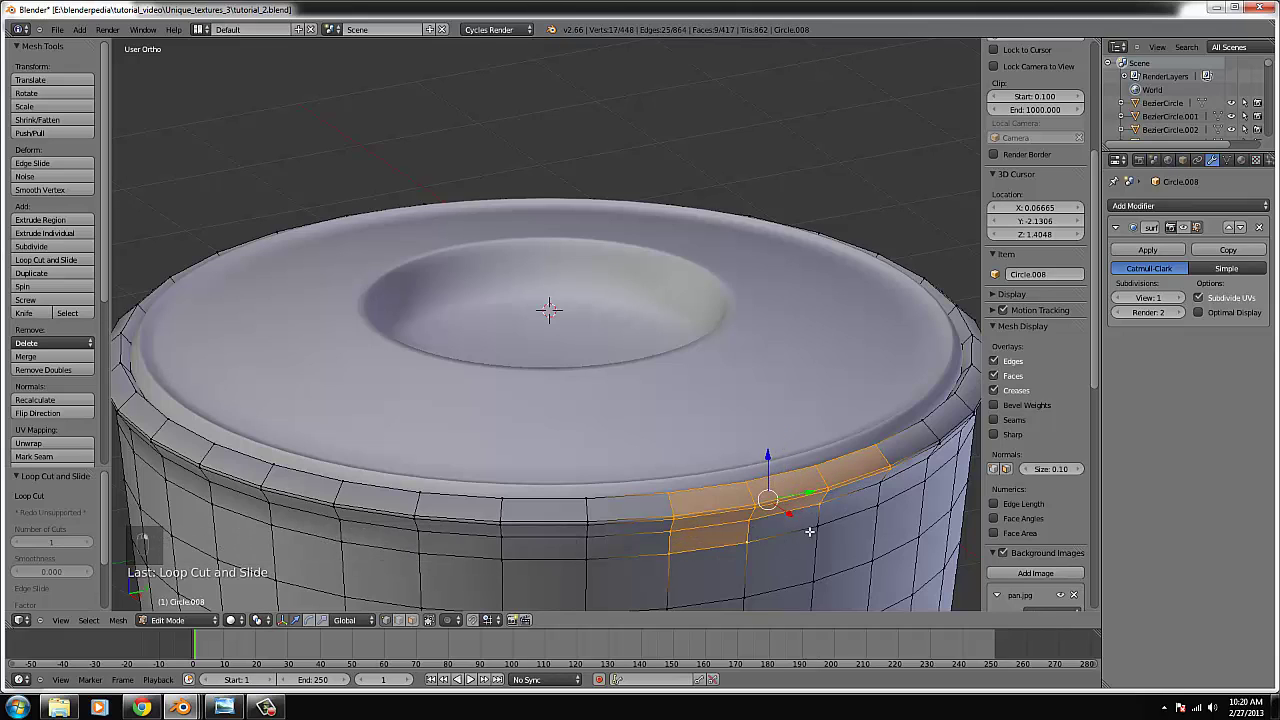
pyautogui.keyDown('shift'); pyautogui.rightClick(815, 528); pyautogui.keyUp('shift')
pyautogui.keyDown('shift'); pyautogui.rightClick(868, 503); pyautogui.keyUp('shift')
pyautogui.keyDown('shift'); pyautogui.rightClick(672, 600); pyautogui.keyUp('shift')
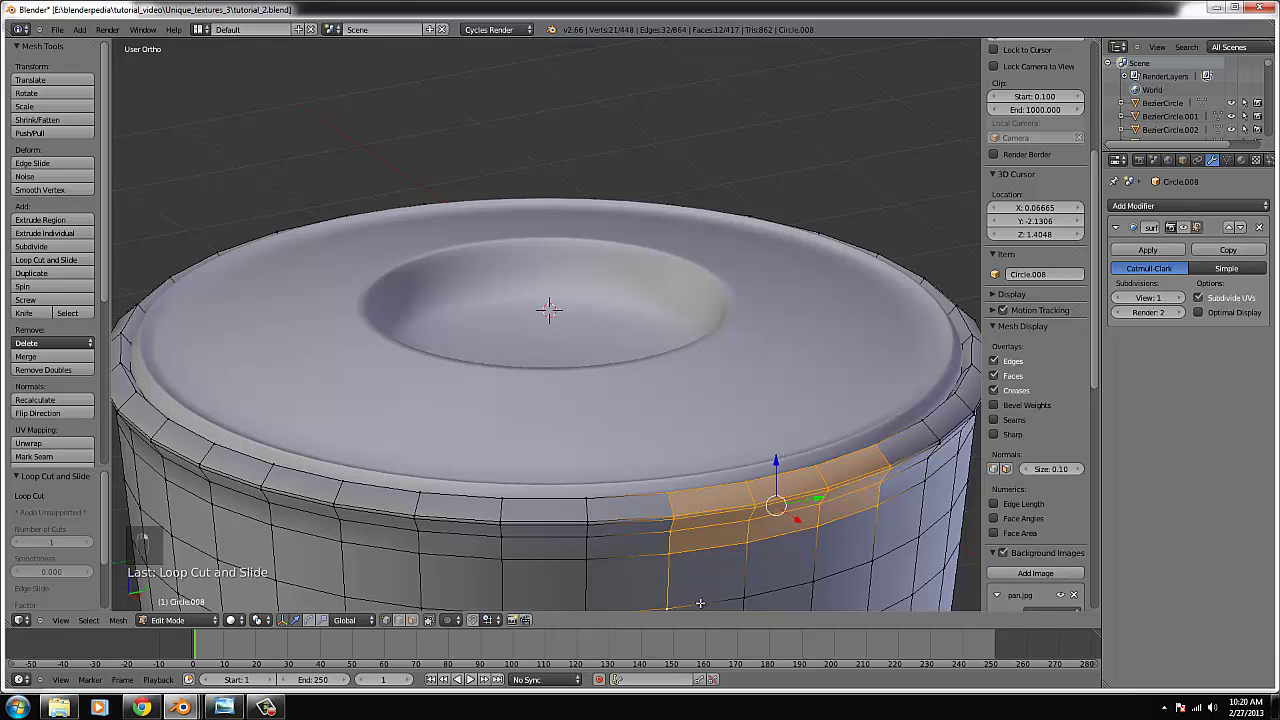
pyautogui.keyDown('shift'); pyautogui.rightClick(745, 597); pyautogui.keyUp('shift')
pyautogui.keyDown('shift'); pyautogui.rightClick(810, 586); pyautogui.keyUp('shift')
pyautogui.keyDown('shift'); pyautogui.rightClick(870, 568); pyautogui.keyUp('shift')
pyautogui.scroll(-2, 820, 553)
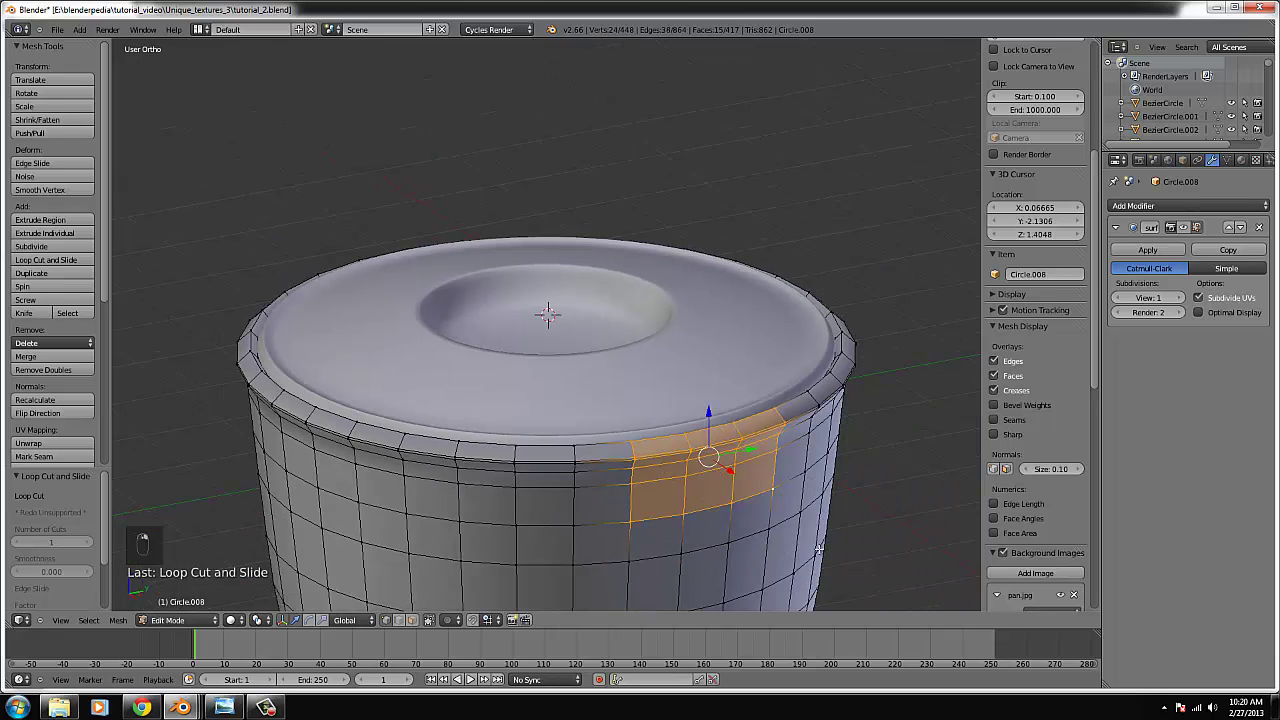
# - Extrude the selected rim-side faces and offset them outward from the pot by 0.155 along X to form the handle bracket block
pyautogui.press('KP_1')
pyautogui.press('z')
pyautogui.moveTo(835, 453); pyautogui.dragTo(808, 491, button='middle')
pyautogui.press('KP_7')
pyautogui.scroll(-2, 848, 414)
pyautogui.scroll(1, 855, 386)
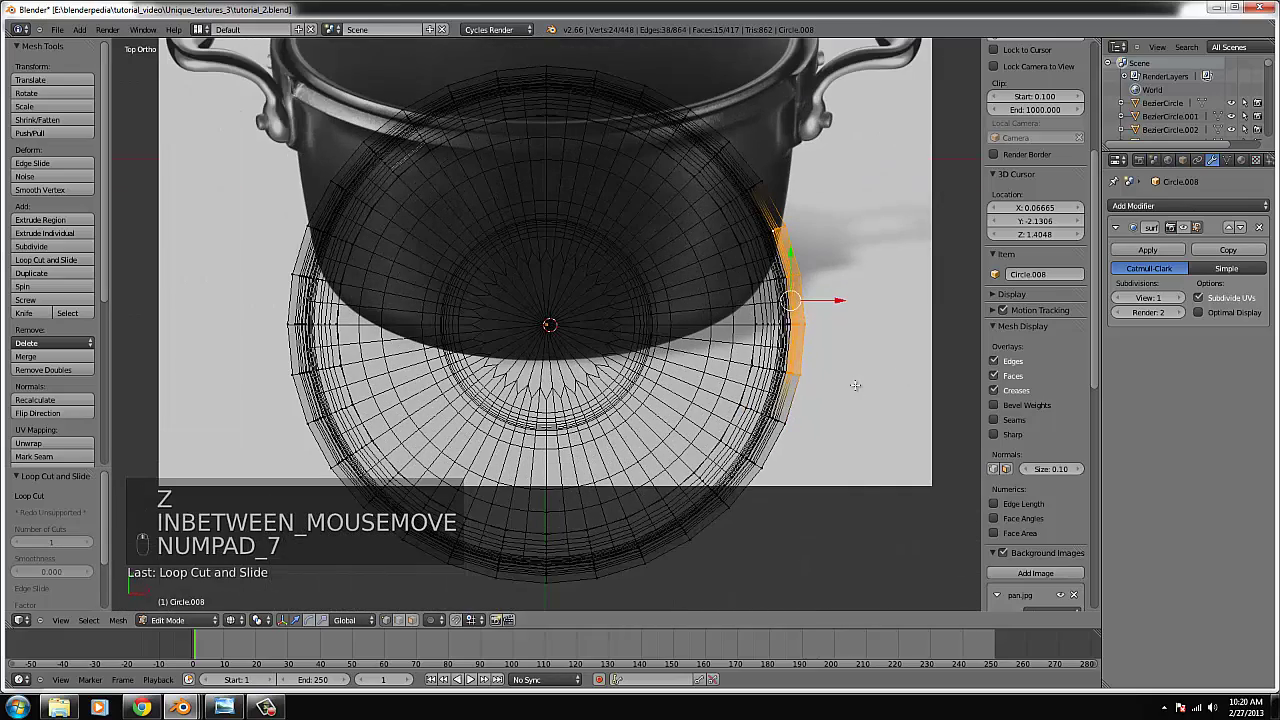
pyautogui.press('e')
pyautogui.rightClick(859, 391)
pyautogui.moveTo(835, 299); pyautogui.dragTo(846, 304)
pyautogui.press('z')
pyautogui.moveTo(846, 304); pyautogui.dragTo(793, 413, button='middle')
pyautogui.press('KP_1')
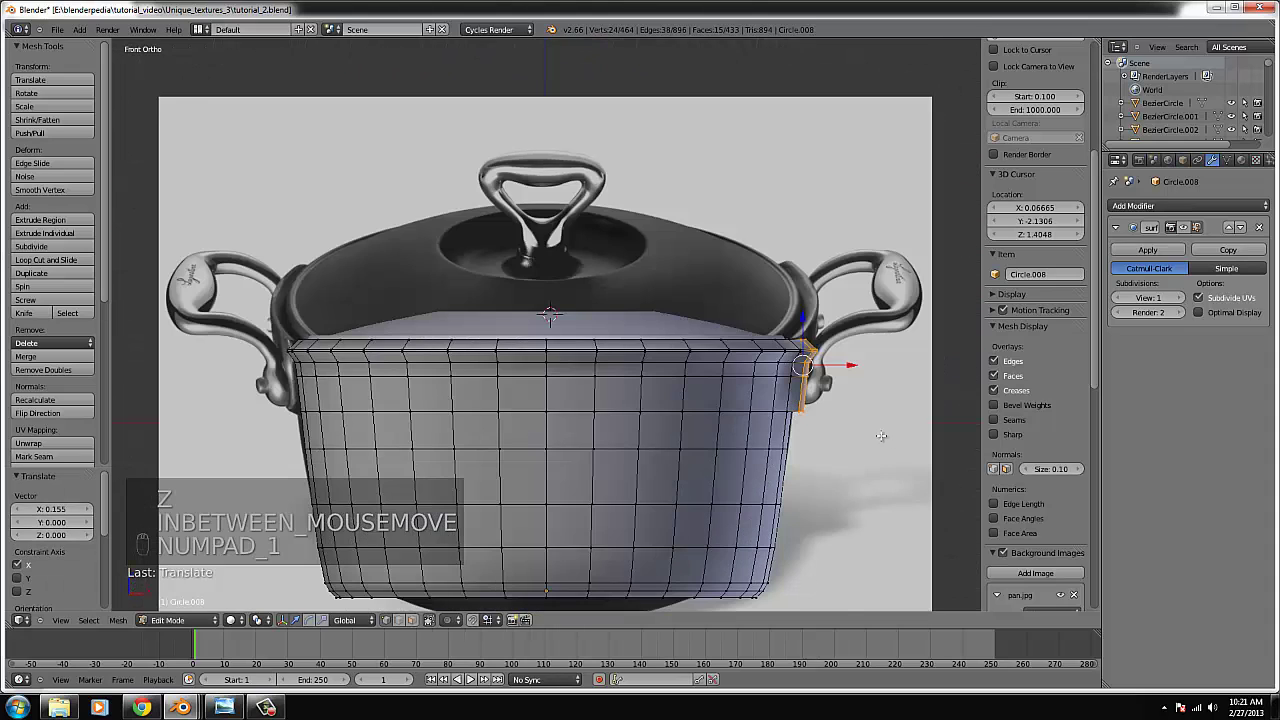
# - Try raising the four top-edge vertices of the extruded bracket block by about 0.06 and check the smoothed shape
pyautogui.scroll(1, 880, 435)
pyautogui.moveTo(880, 393); pyautogui.dragTo(880, 410, button='middle')
pyautogui.rightClick(851, 356)
pyautogui.keyDown('shift'); pyautogui.rightClick(851, 343); pyautogui.keyUp('shift')
pyautogui.keyDown('shift'); pyautogui.rightClick(848, 327); pyautogui.keyUp('shift')
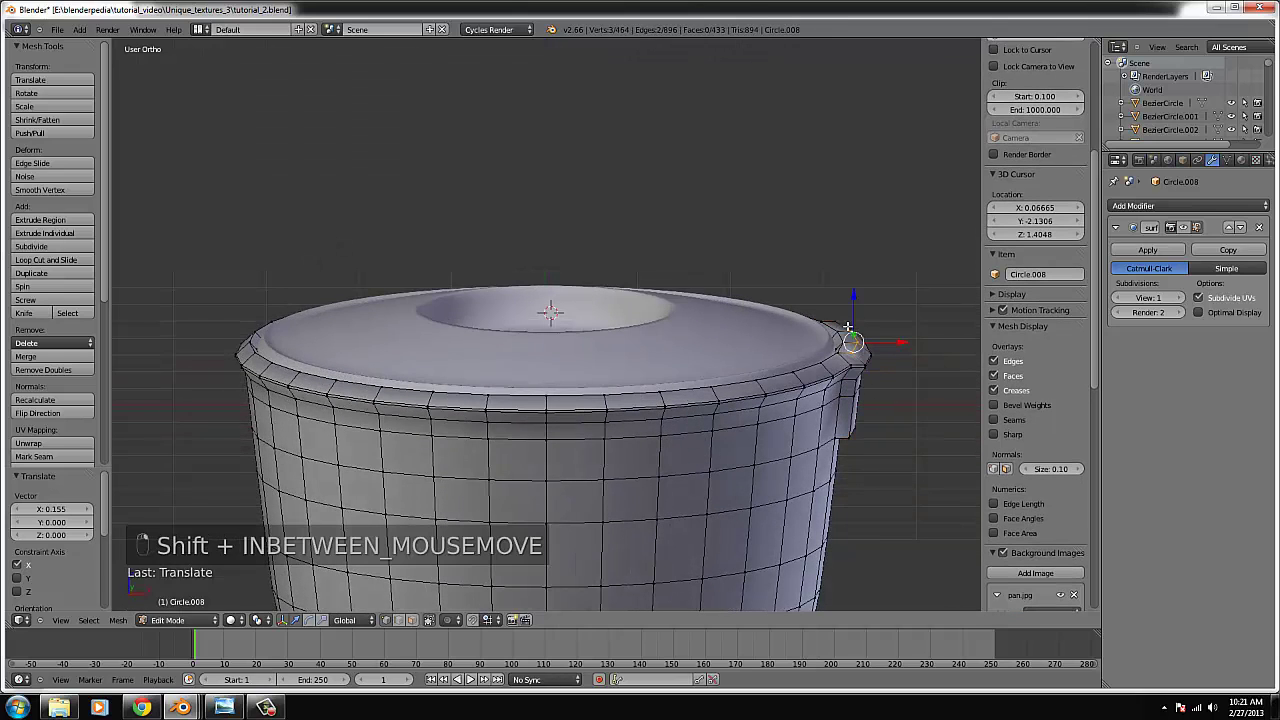
pyautogui.moveTo(851, 311); pyautogui.dragTo(851, 305)
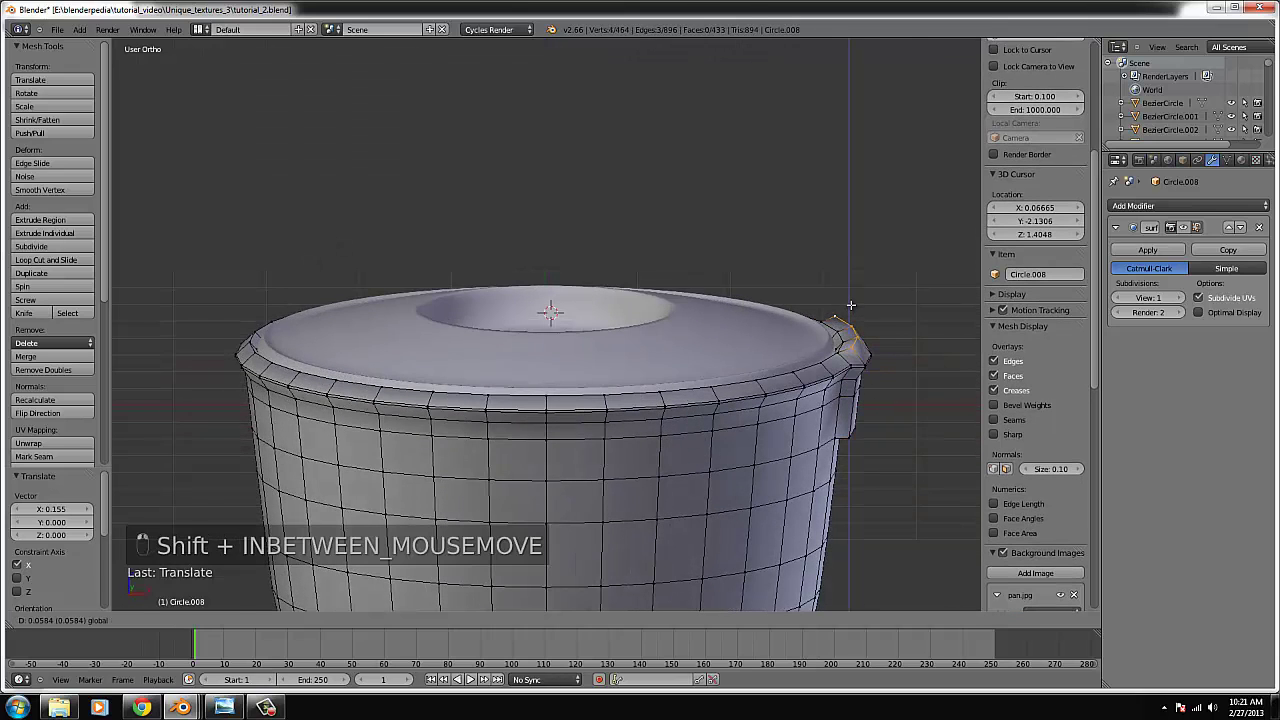
pyautogui.click(851, 305)
pyautogui.press('Tab')
pyautogui.press('KP_1')
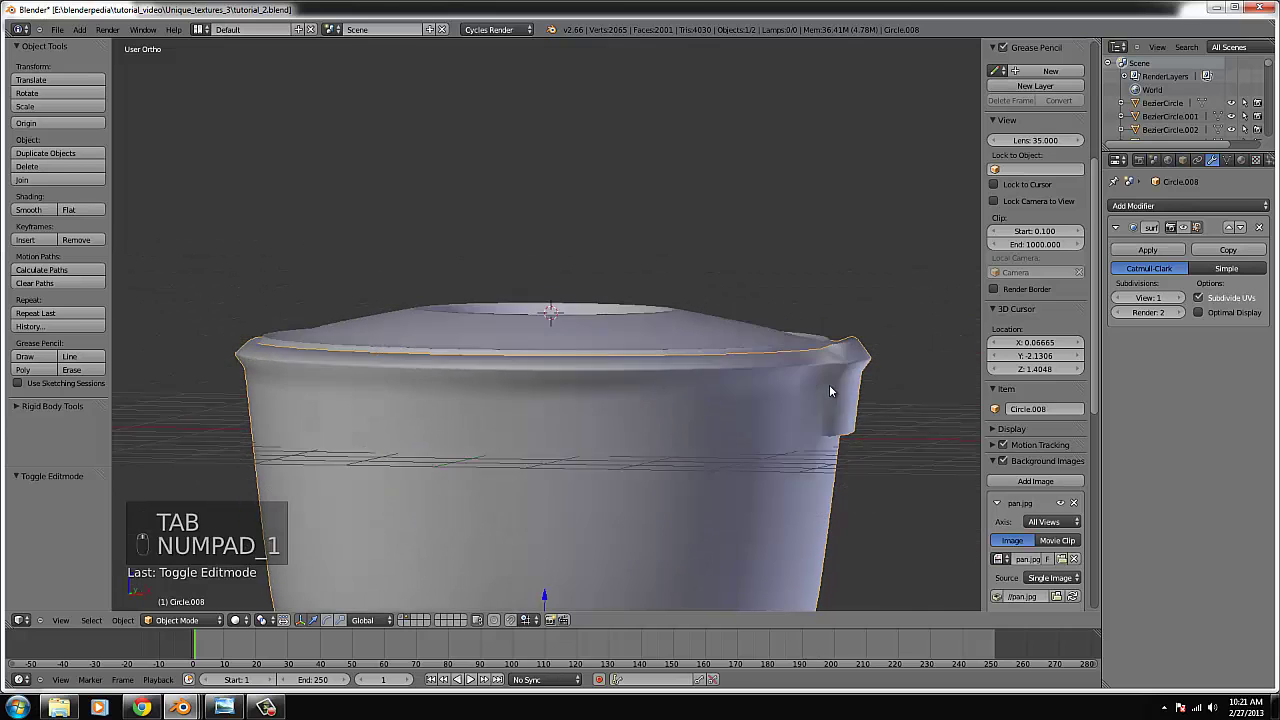
# - Undo the raised top-edge vertices and the vertex selections on the bracket block
pyautogui.press('Tab')
pyautogui.hotkey('ctrl', 'z')
pyautogui.hotkey('ctrl', 'z')
pyautogui.hotkey('ctrl', 'z')
pyautogui.hotkey('ctrl', 'z')
pyautogui.hotkey('ctrl', 'z')
pyautogui.hotkey('ctrl', 'z')
pyautogui.hotkey('ctrl', 'z')
pyautogui.hotkey('ctrl', 'z')
pyautogui.hotkey('ctrl', 'z')
pyautogui.hotkey('ctrl', 'z')
pyautogui.hotkey('ctrl', 'z')
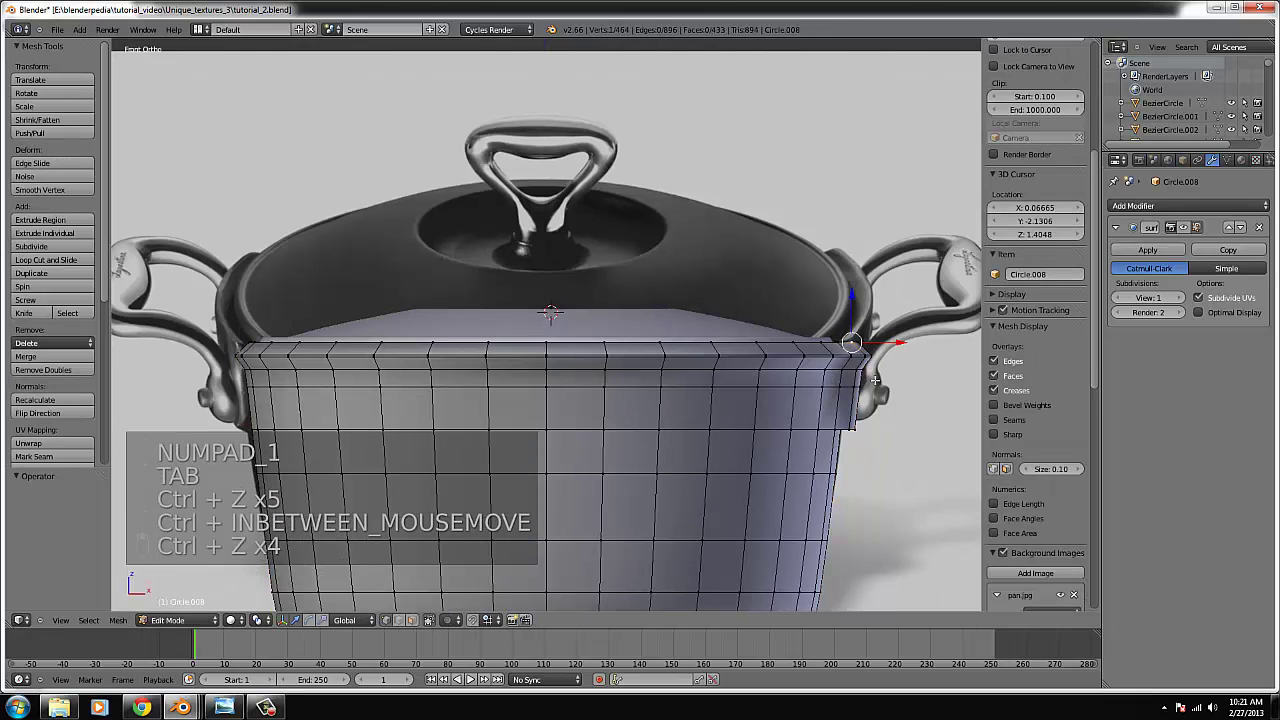
# - Pull the extruded bracket faces 0.043 back toward the pot along X, raise their four top-edge vertices slightly and inspect the smoothed shape
pyautogui.moveTo(894, 369); pyautogui.dragTo(889, 366)
pyautogui.moveTo(889, 366); pyautogui.dragTo(850, 353, button='middle')
pyautogui.rightClick(849, 346)
pyautogui.keyDown('shift'); pyautogui.rightClick(844, 303); pyautogui.keyUp('shift')
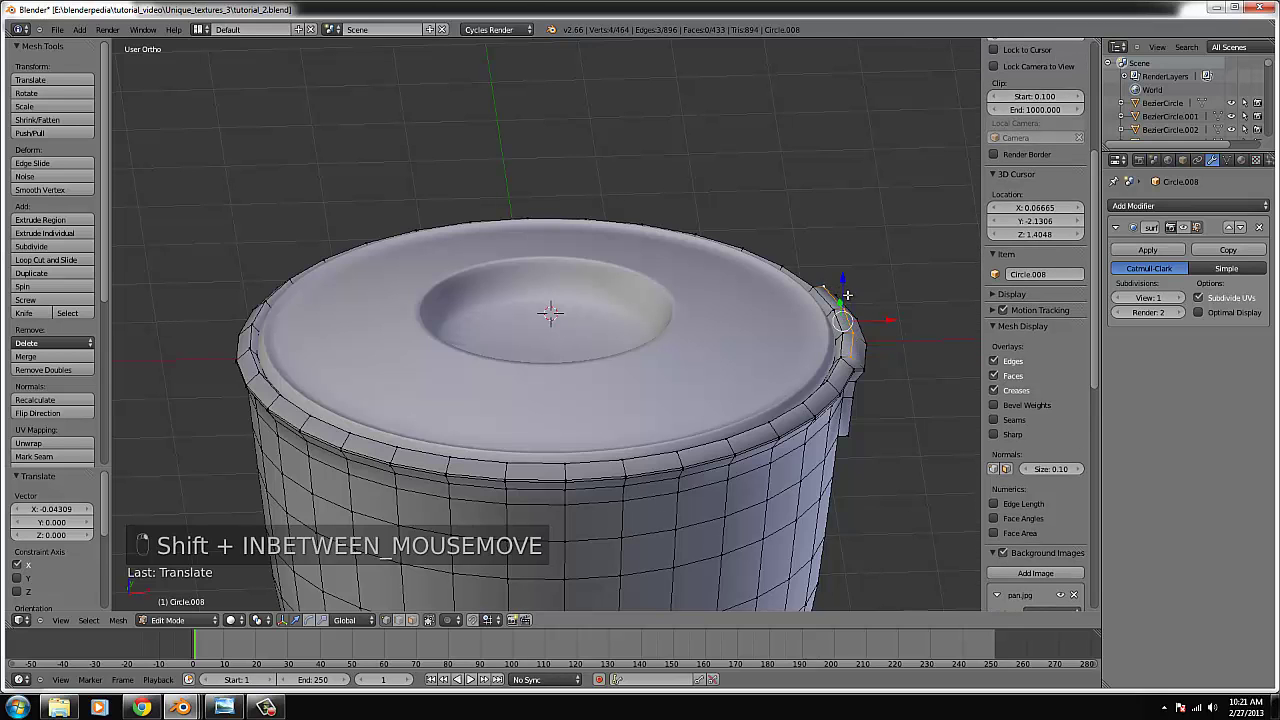
pyautogui.moveTo(846, 295); pyautogui.dragTo(844, 291)
pyautogui.click(843, 286)
pyautogui.press('Tab')
pyautogui.scroll(-2, 834, 380)
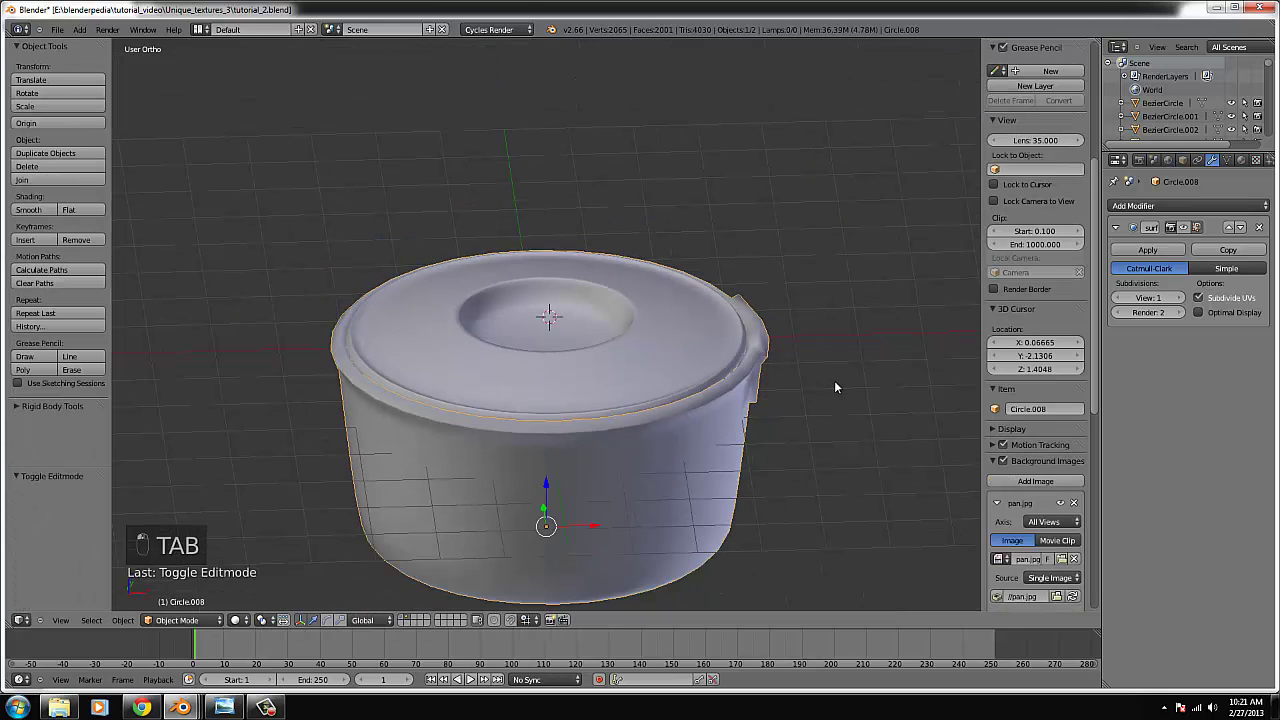
pyautogui.moveTo(834, 380); pyautogui.dragTo(835, 412, button='middle')
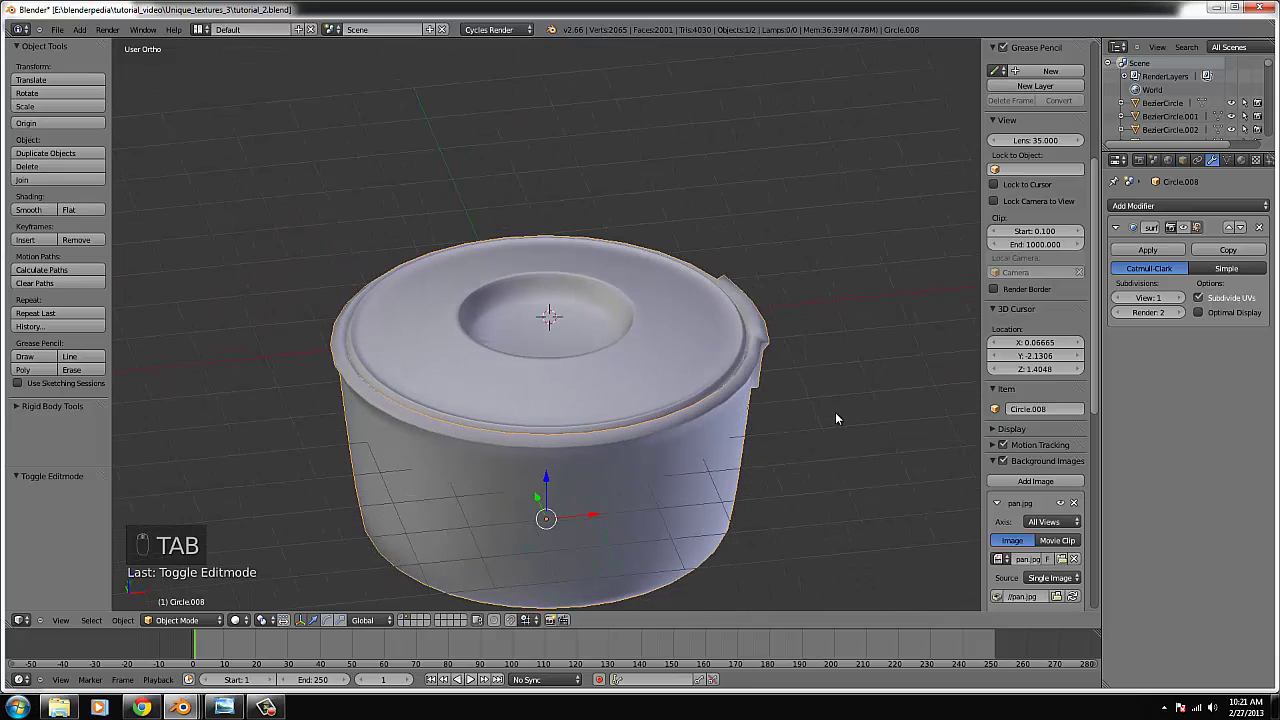
# - Select the four matching rim vertices on the opposite side of the pot for the second handle bracket
pyautogui.press('KP_7')
pyautogui.press('Tab')
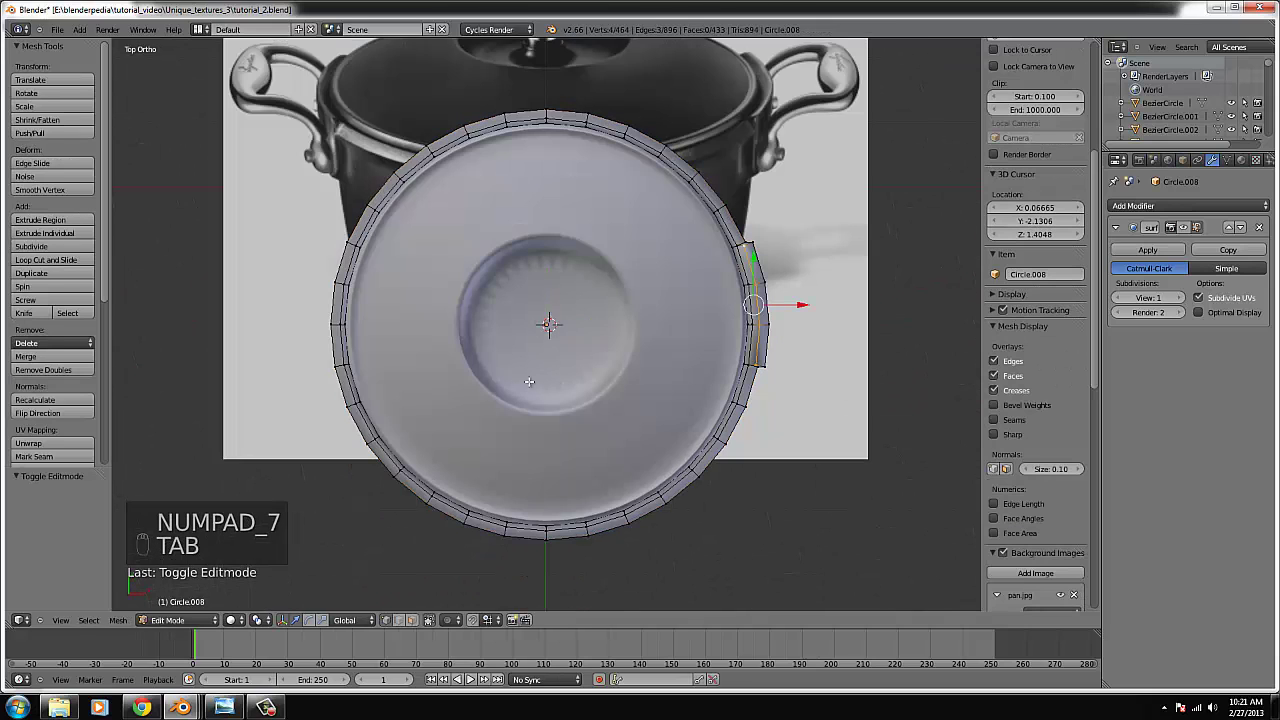
pyautogui.rightClick(349, 366)
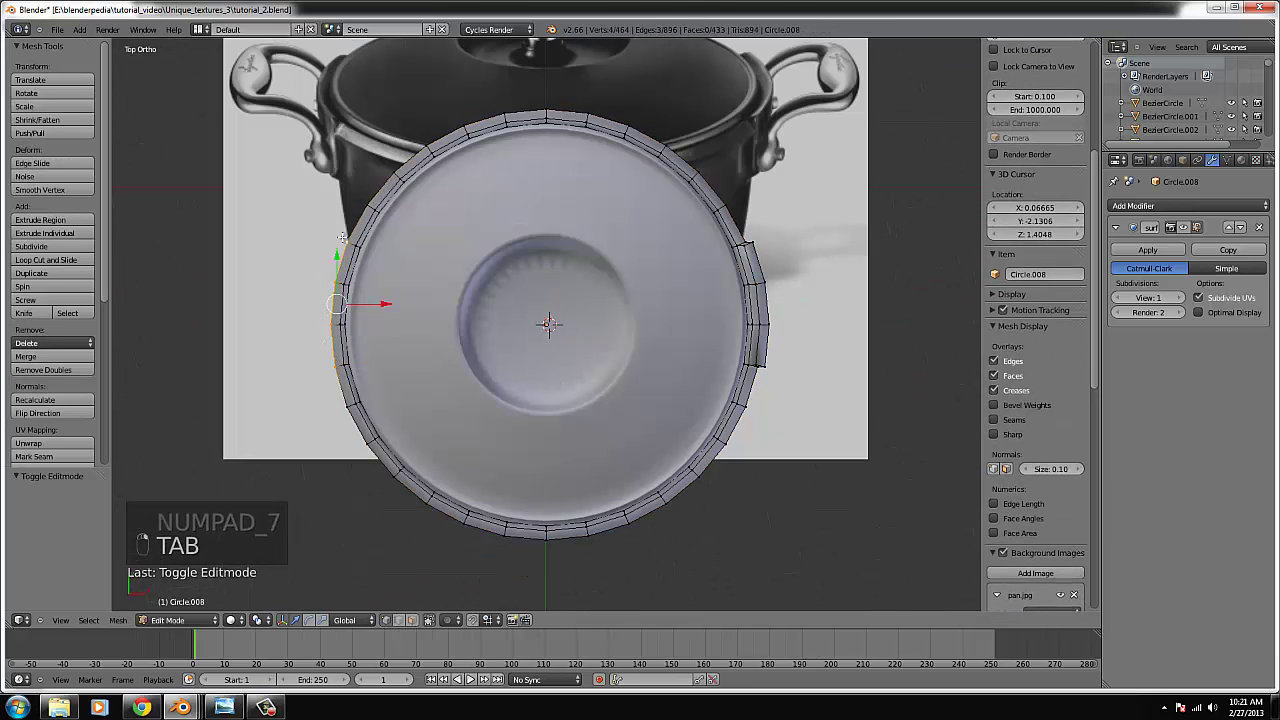
pyautogui.moveTo(342, 237); pyautogui.dragTo(467, 388, button='middle')
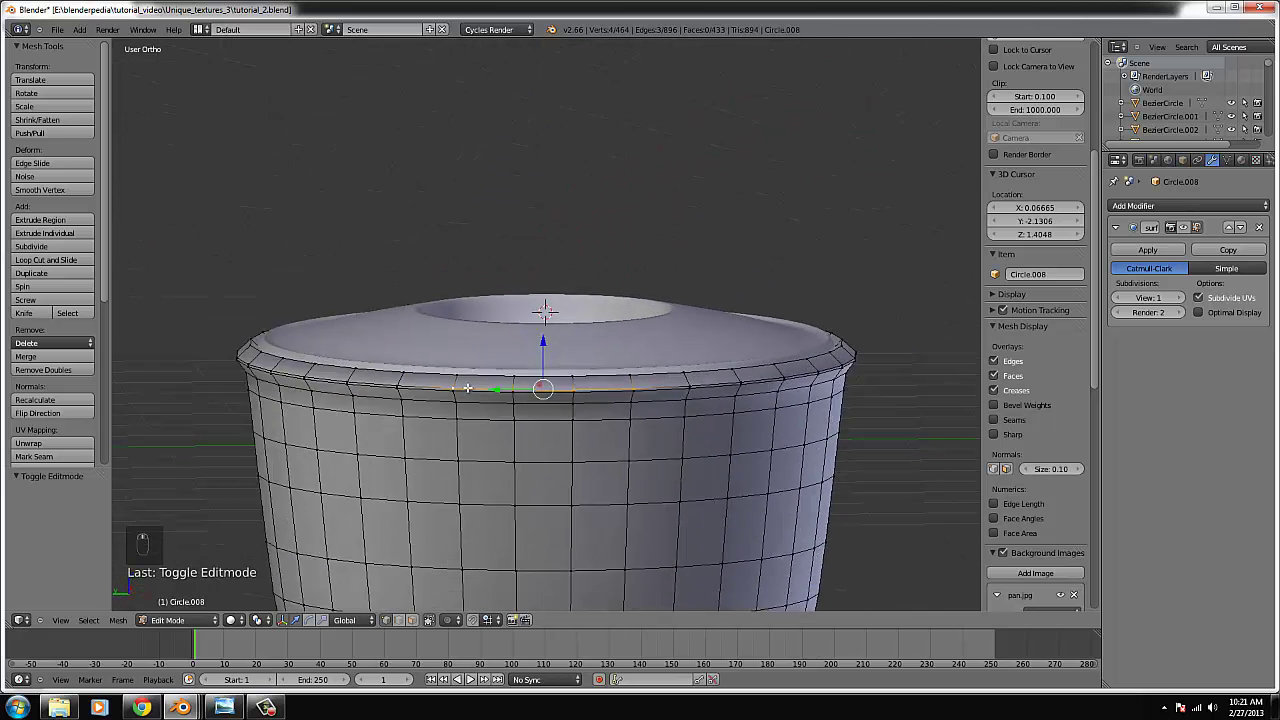
# - Extend the selection to the three-face-wide patch of side faces under the rim, opposite the tab already extruded
pyautogui.scroll(1, 467, 388)
pyautogui.keyDown('shift'); pyautogui.rightClick(440, 490); pyautogui.keyUp('shift')
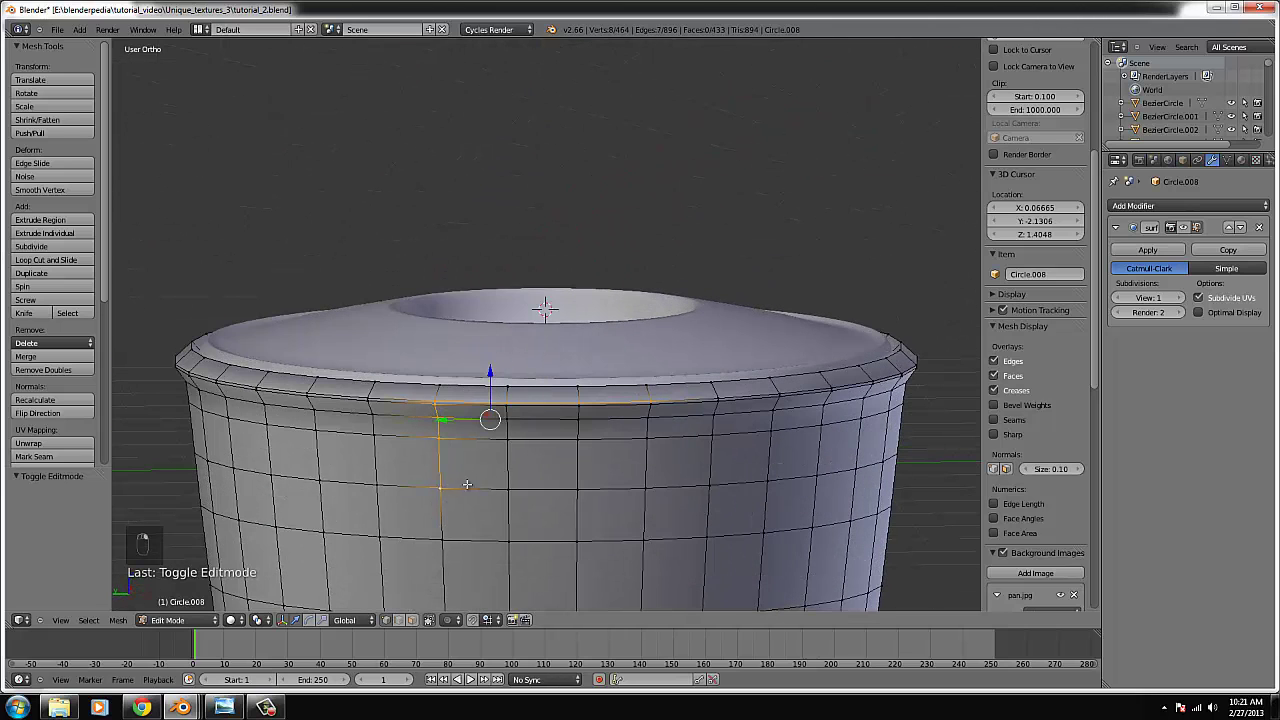
pyautogui.keyDown('shift'); pyautogui.rightClick(510, 418); pyautogui.keyUp('shift')
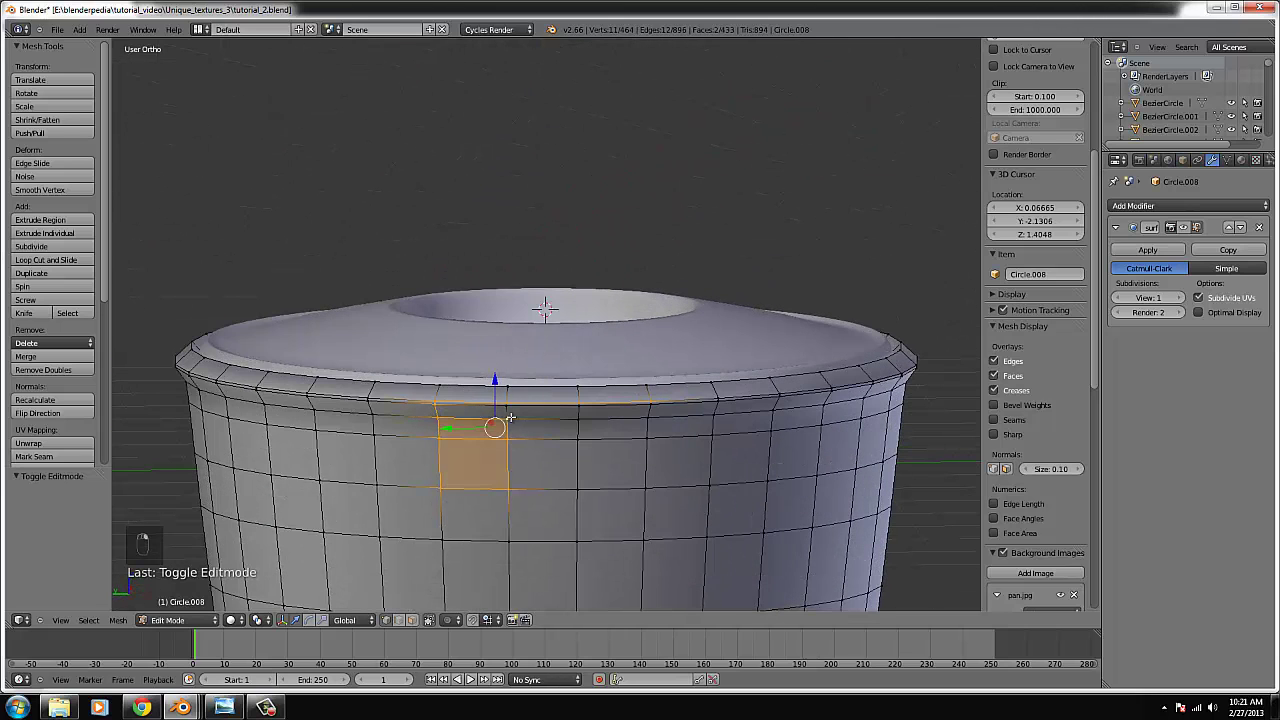
pyautogui.keyDown('shift'); pyautogui.rightClick(574, 410); pyautogui.keyUp('shift')
pyautogui.keyDown('shift'); pyautogui.rightClick(648, 406); pyautogui.keyUp('shift')
pyautogui.keyDown('shift'); pyautogui.rightClick(648, 420); pyautogui.keyUp('shift')
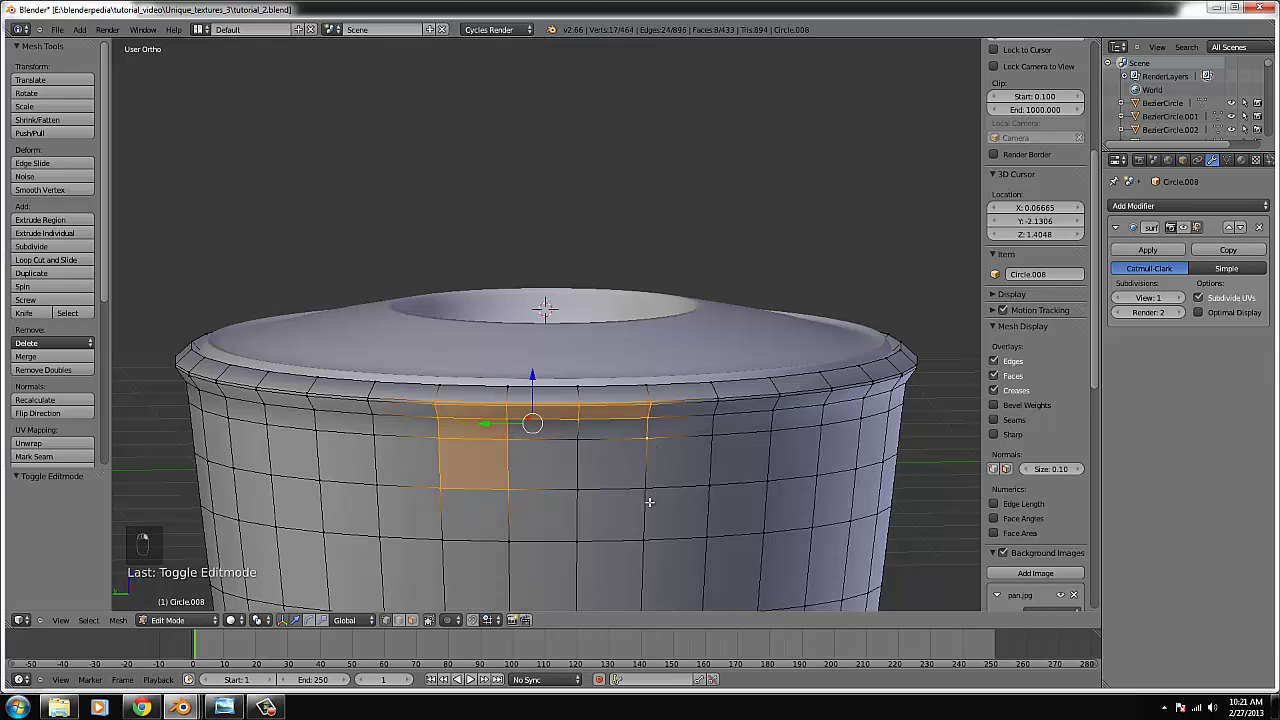
pyautogui.keyDown('shift'); pyautogui.rightClick(648, 490); pyautogui.keyUp('shift')
pyautogui.keyDown('shift'); pyautogui.rightClick(578, 490); pyautogui.keyUp('shift')
pyautogui.press('KP_7')
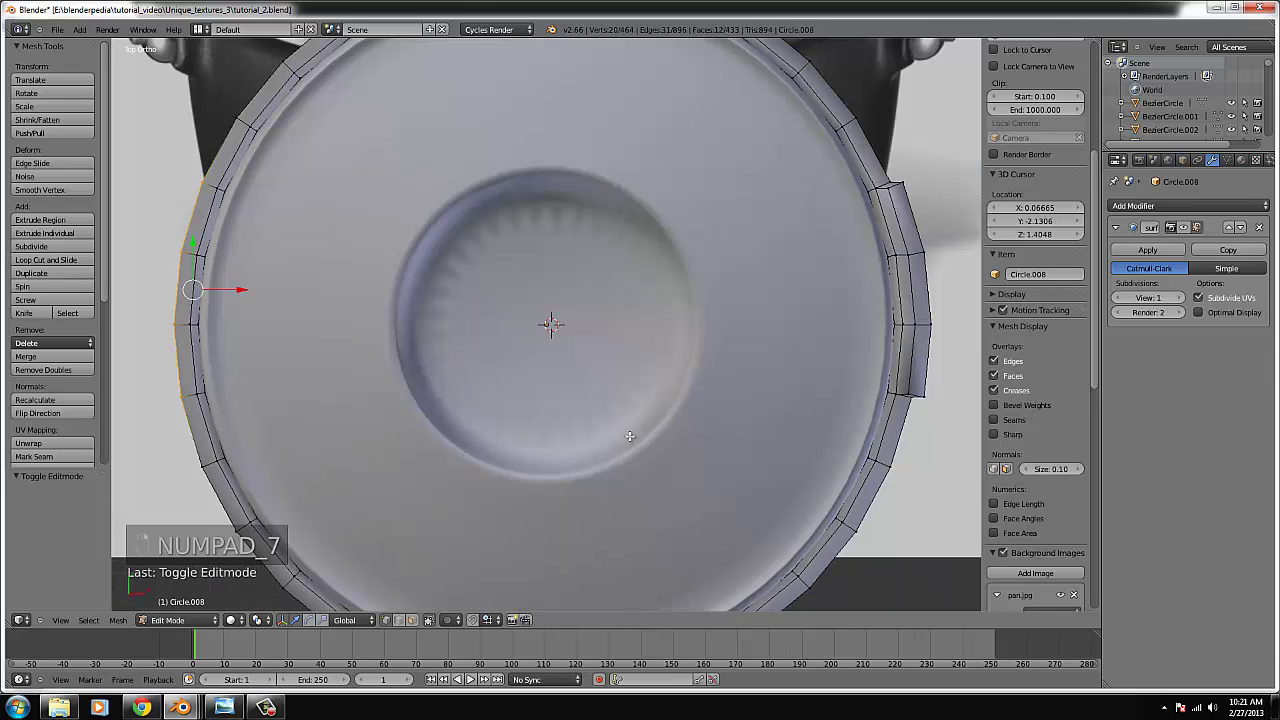
pyautogui.press('e')
pyautogui.scroll(2, 427, 323)
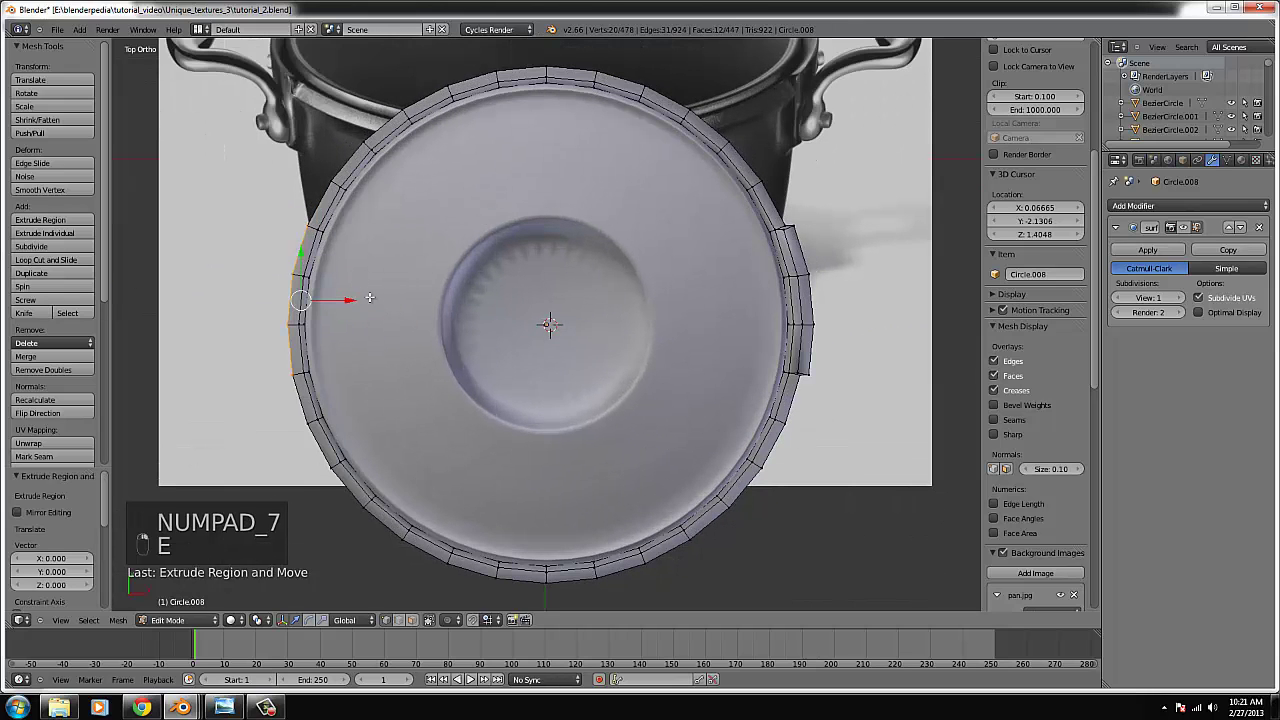
pyautogui.moveTo(350, 300); pyautogui.dragTo(341, 303)
pyautogui.press('KP_1')
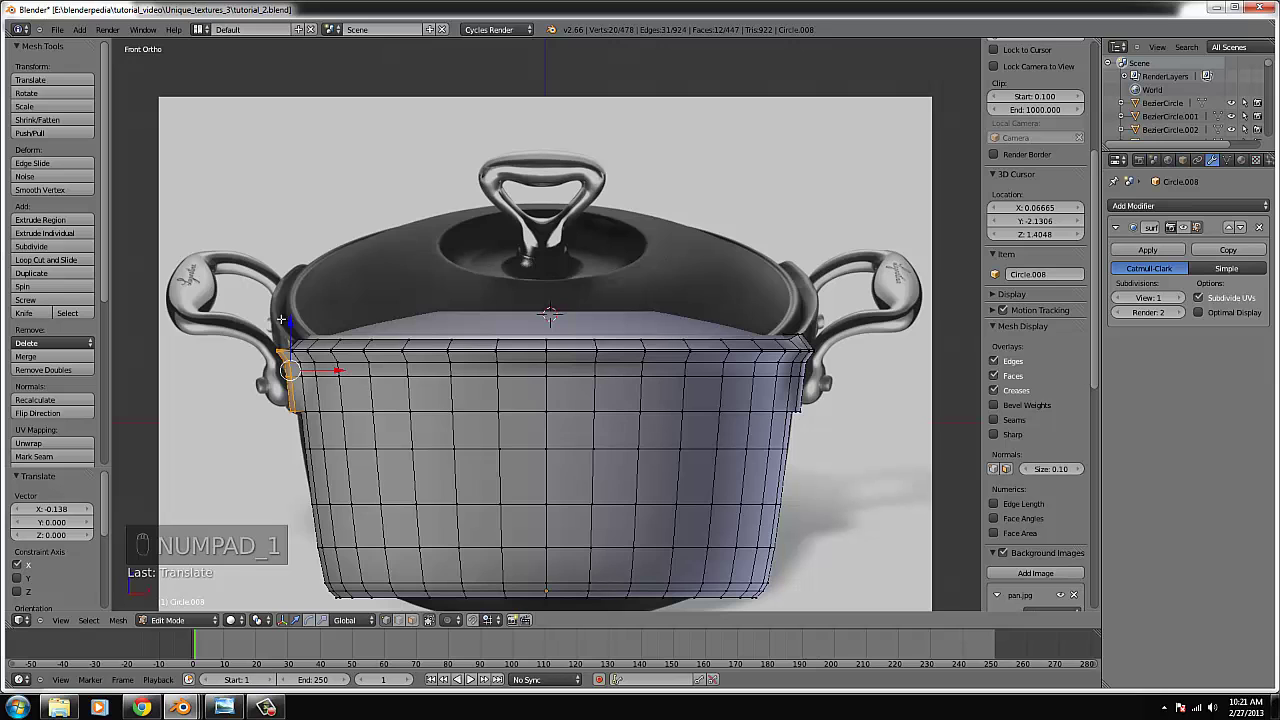
pyautogui.hotkey('ctrl', 'z')
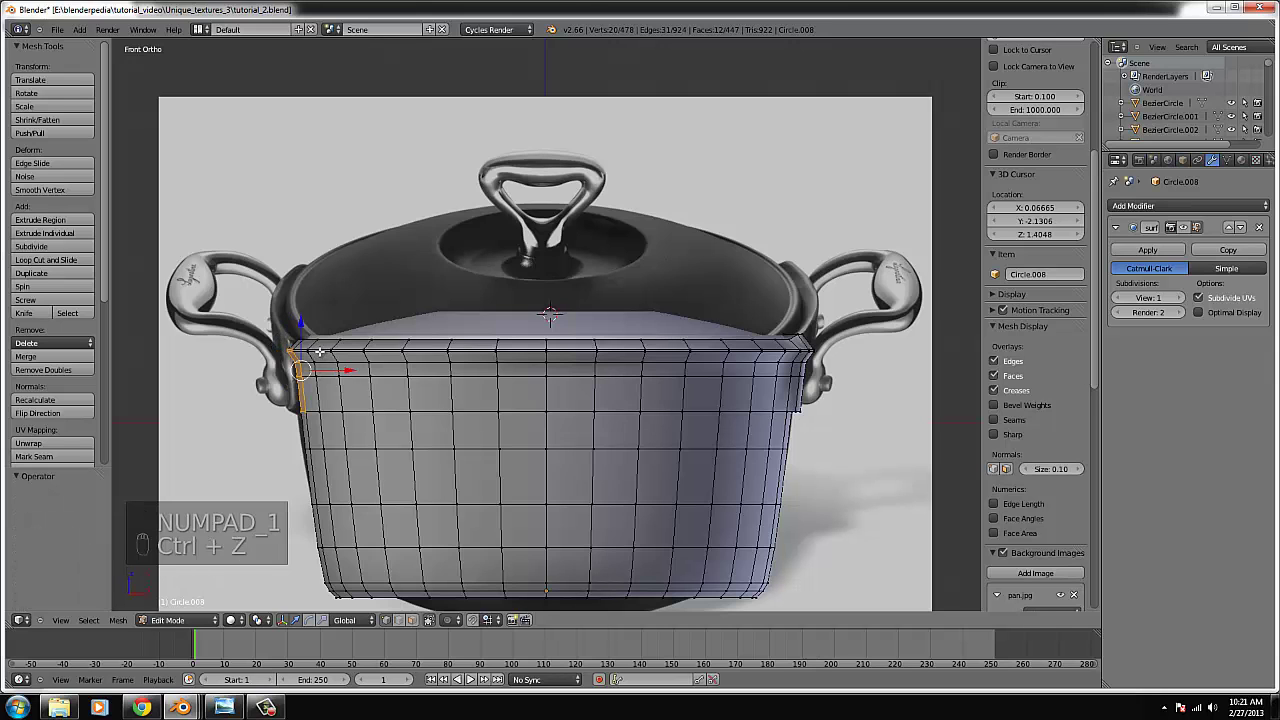
# - Include the three top rim faces in the side patch selection, extrude it and move it about -0.144 along X
pyautogui.moveTo(322, 352); pyautogui.dragTo(482, 443, button='middle')
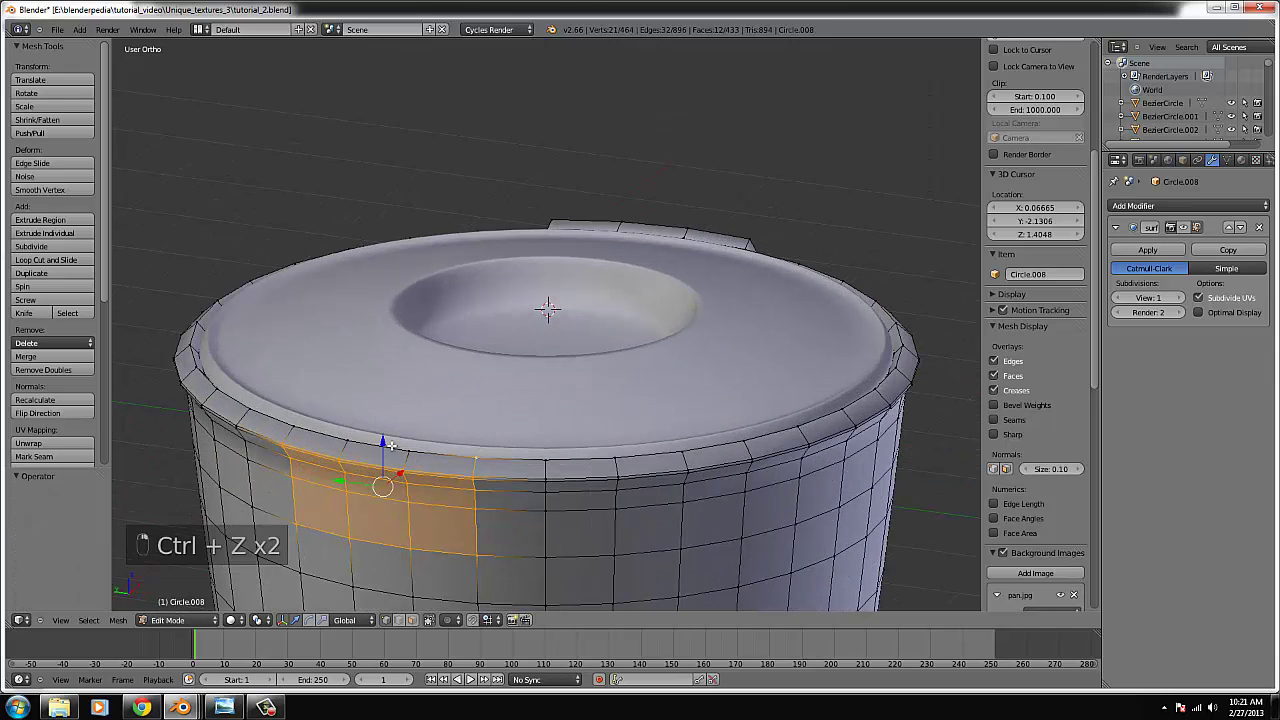
pyautogui.press('KP_7')
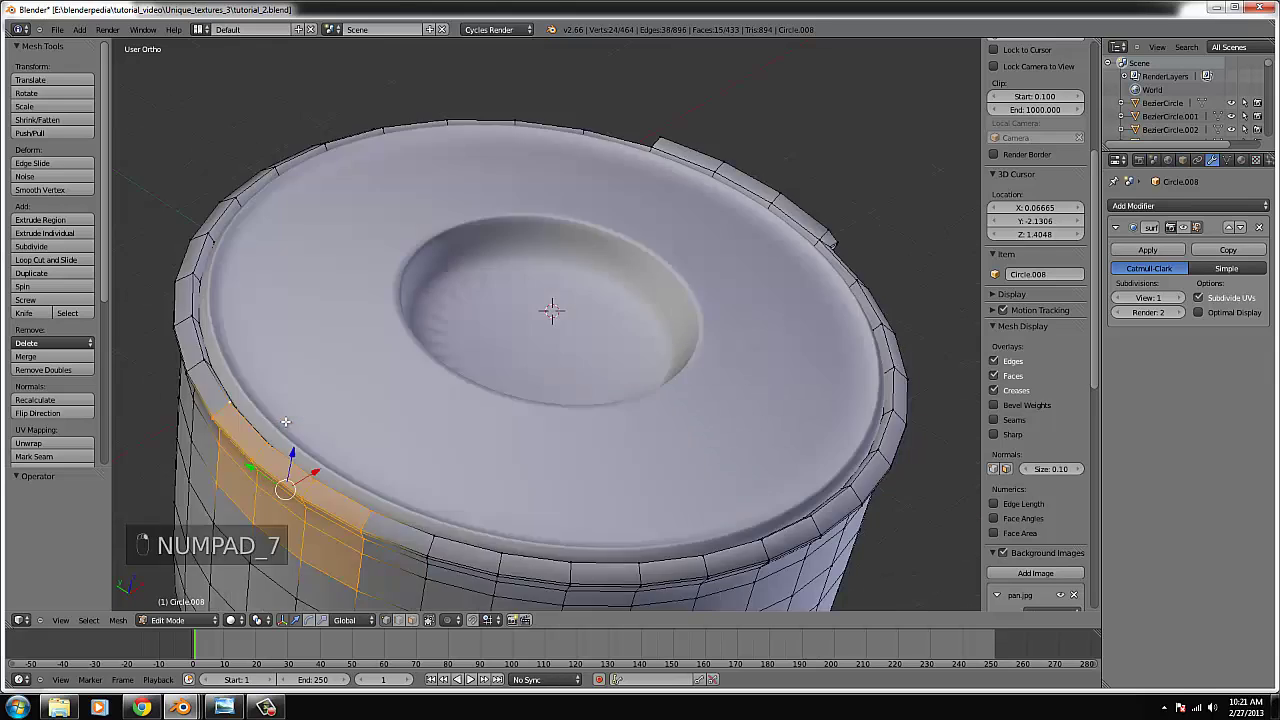
pyautogui.press('e')
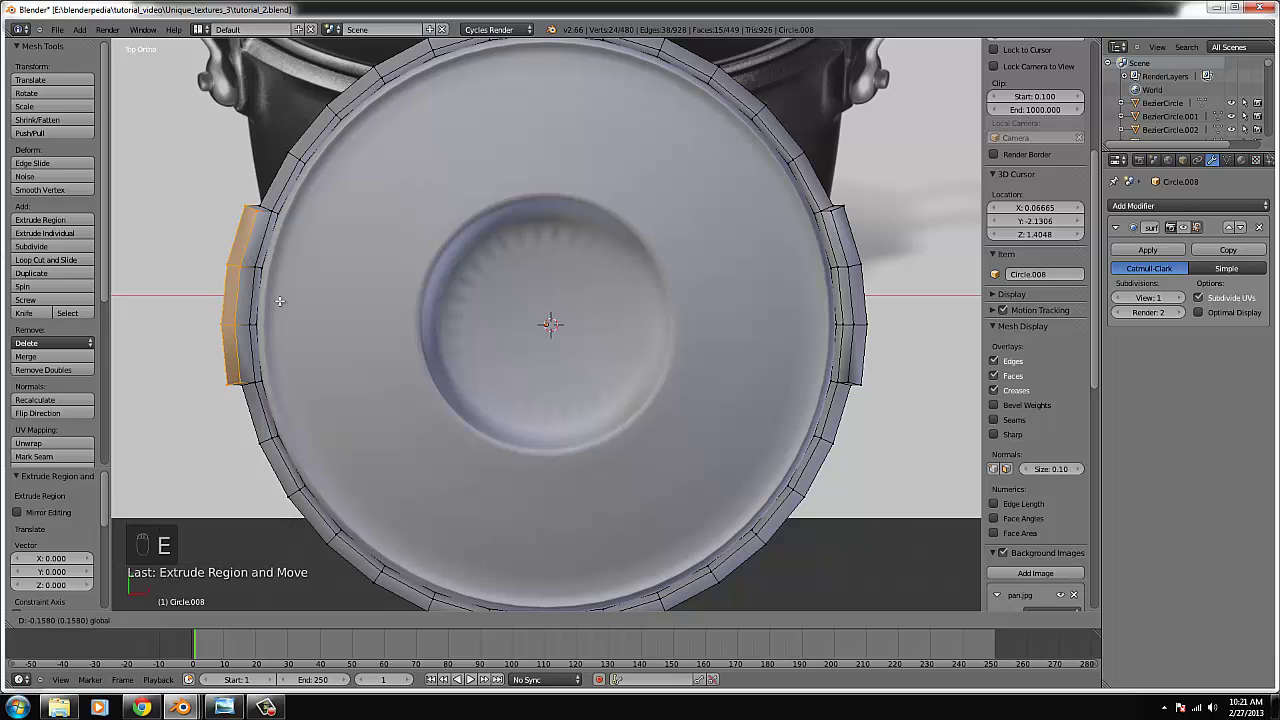
pyautogui.click(280, 301)
pyautogui.press('KP_1')
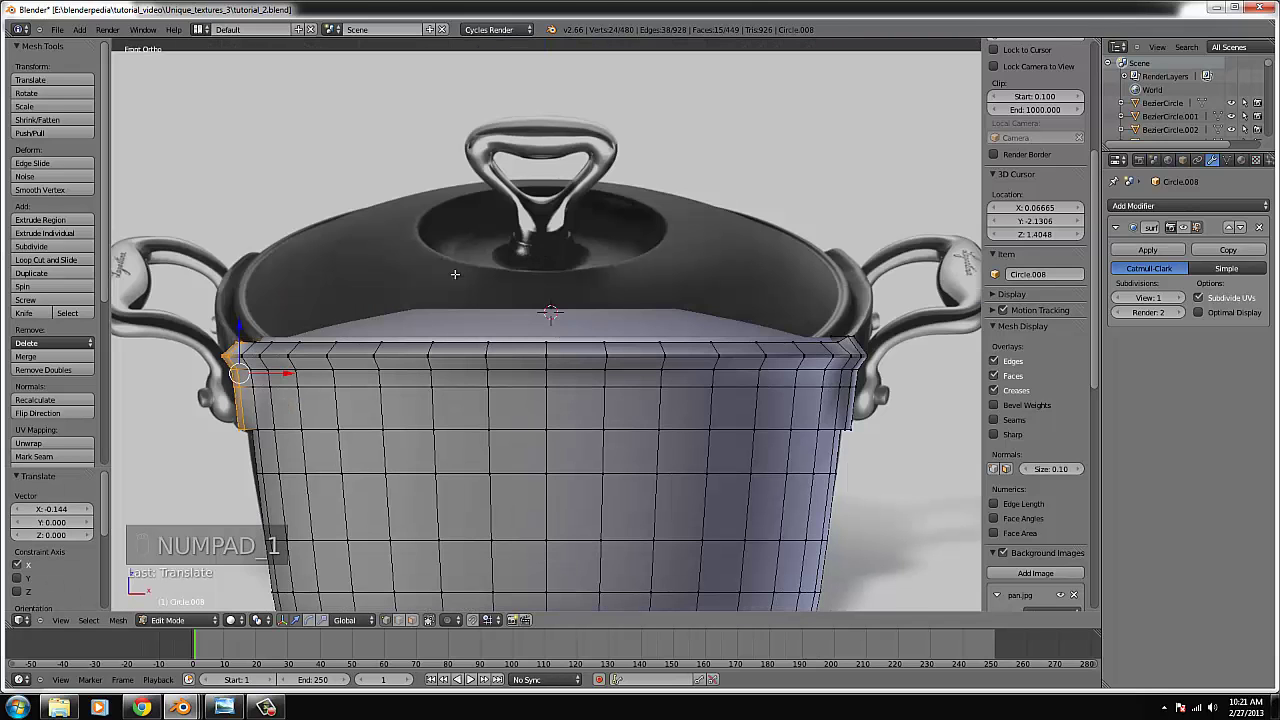
# - Select the four upper outer vertices of the new tab and raise them about 0.062 along Z in front view
pyautogui.scroll(-2, 1035, 400)
pyautogui.press('ctrl+KP_Decimal')
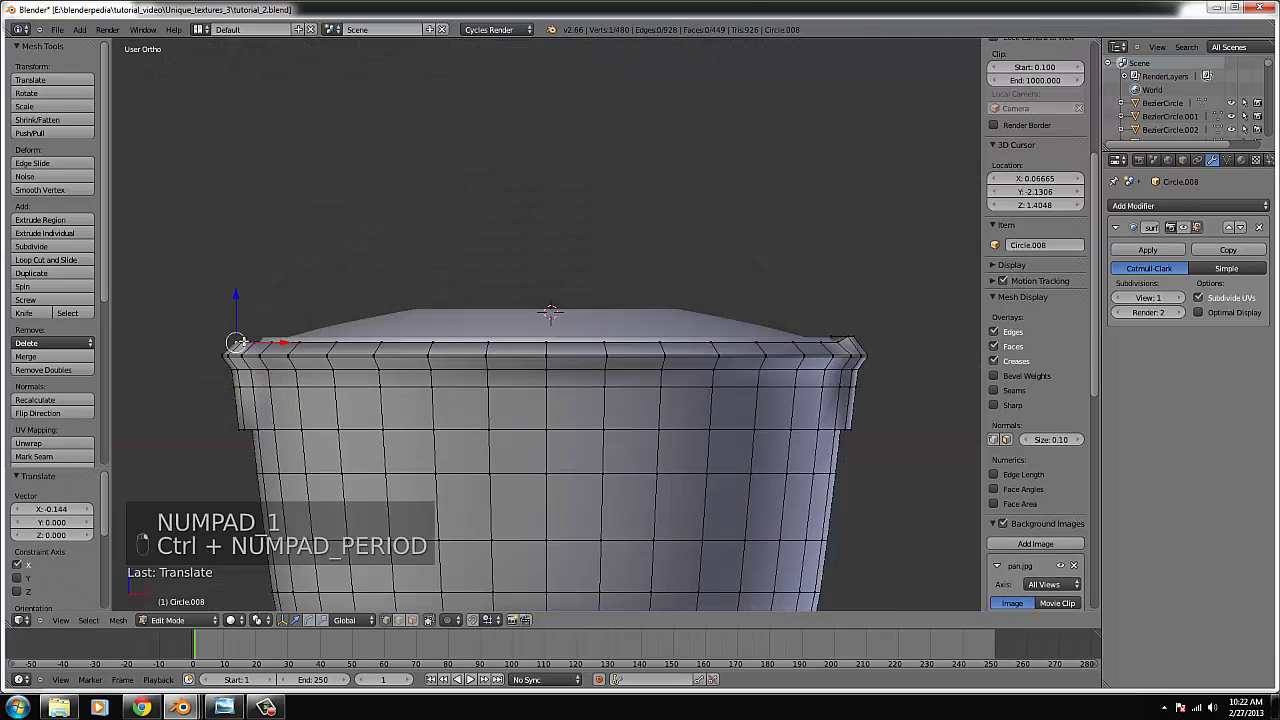
pyautogui.moveTo(300, 420); pyautogui.dragTo(392, 358, button='middle')
pyautogui.scroll(3, 392, 358)
pyautogui.keyDown('shift'); pyautogui.rightClick(536, 372); pyautogui.keyUp('shift')
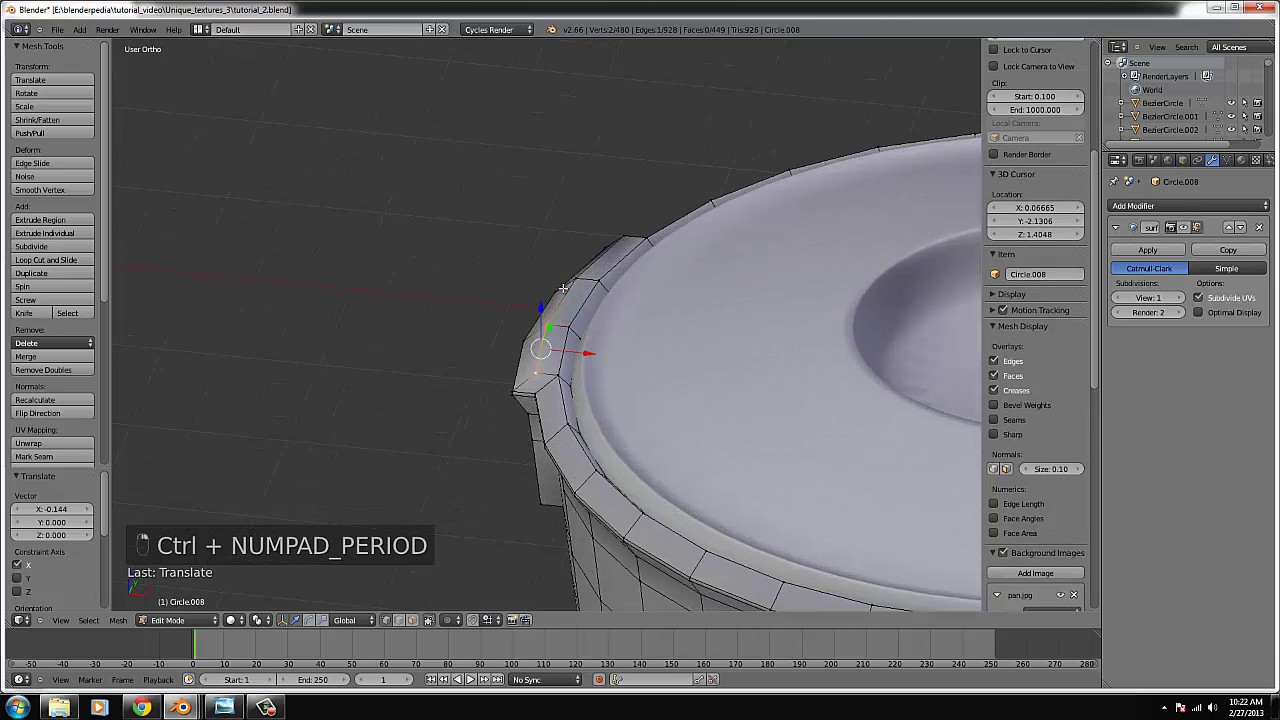
pyautogui.moveTo(628, 232); pyautogui.dragTo(566, 318, button='middle')
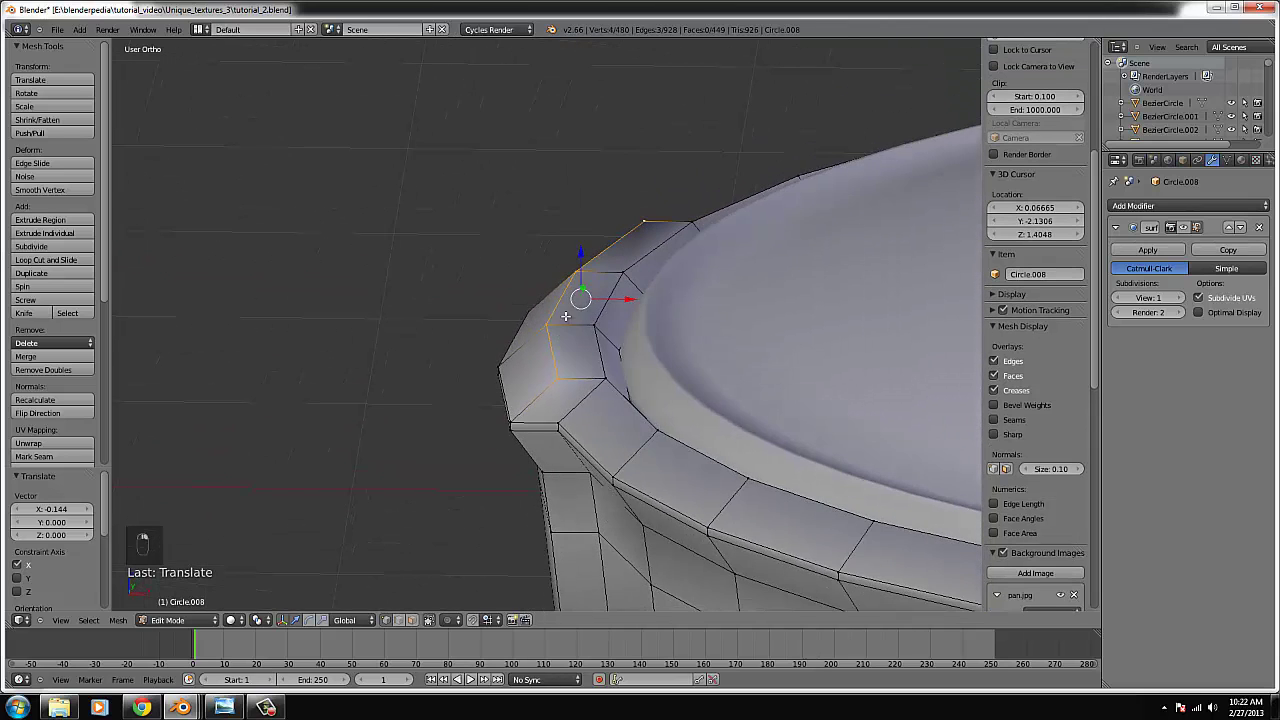
pyautogui.press('KP_1')
pyautogui.moveTo(578, 294); pyautogui.dragTo(590, 275)
pyautogui.scroll(-2, 600, 330)
pyautogui.scroll(-3, 601, 340)
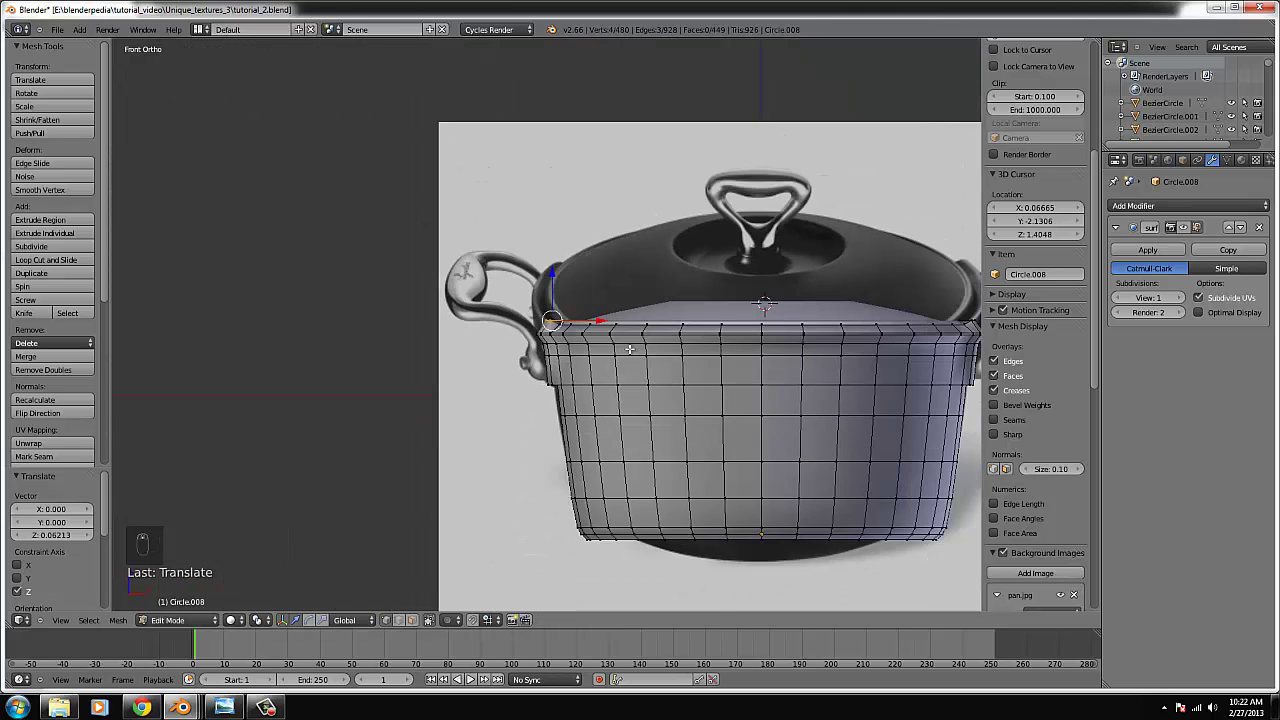
pyautogui.scroll(4, 677, 377)
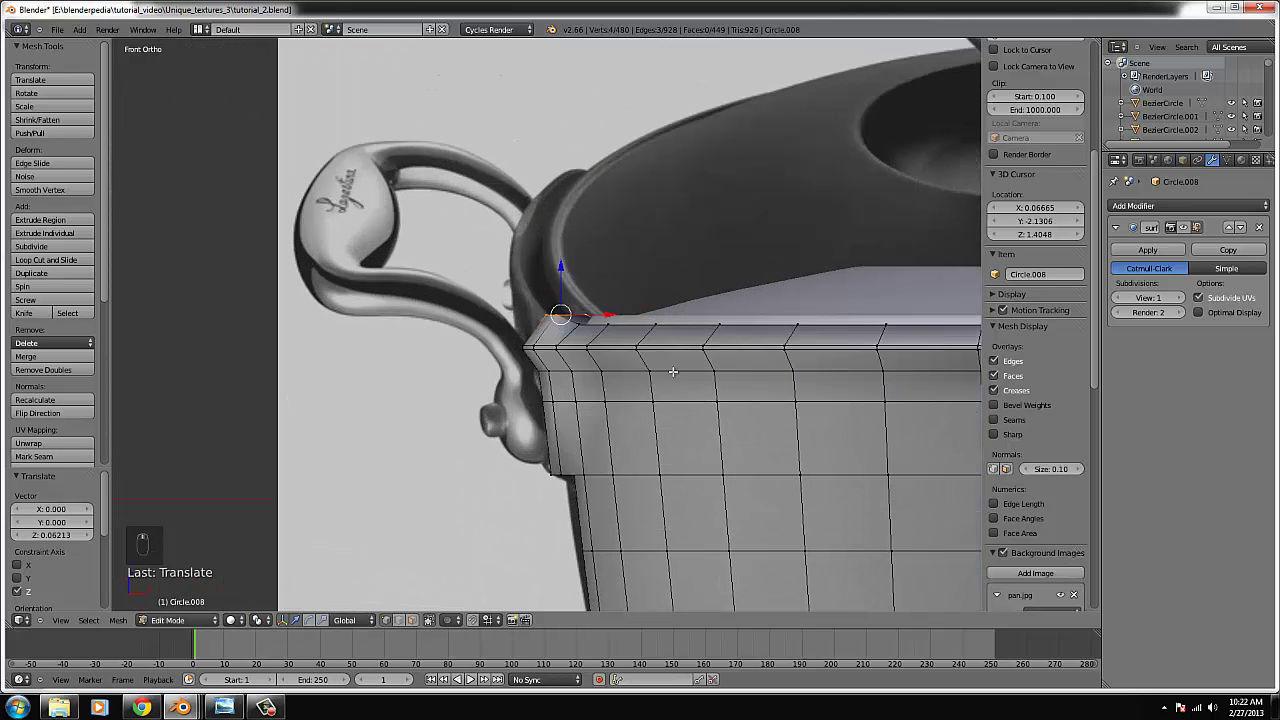
# - Compare the pot and its new tab with the reference photo in front view, using solid and wireframe display
pyautogui.moveTo(673, 372); pyautogui.dragTo(580, 429, button='middle')
pyautogui.press('Tab')
pyautogui.scroll(-5, 529, 440)
pyautogui.press('KP_1')
pyautogui.press('Tab')
pyautogui.press('z')
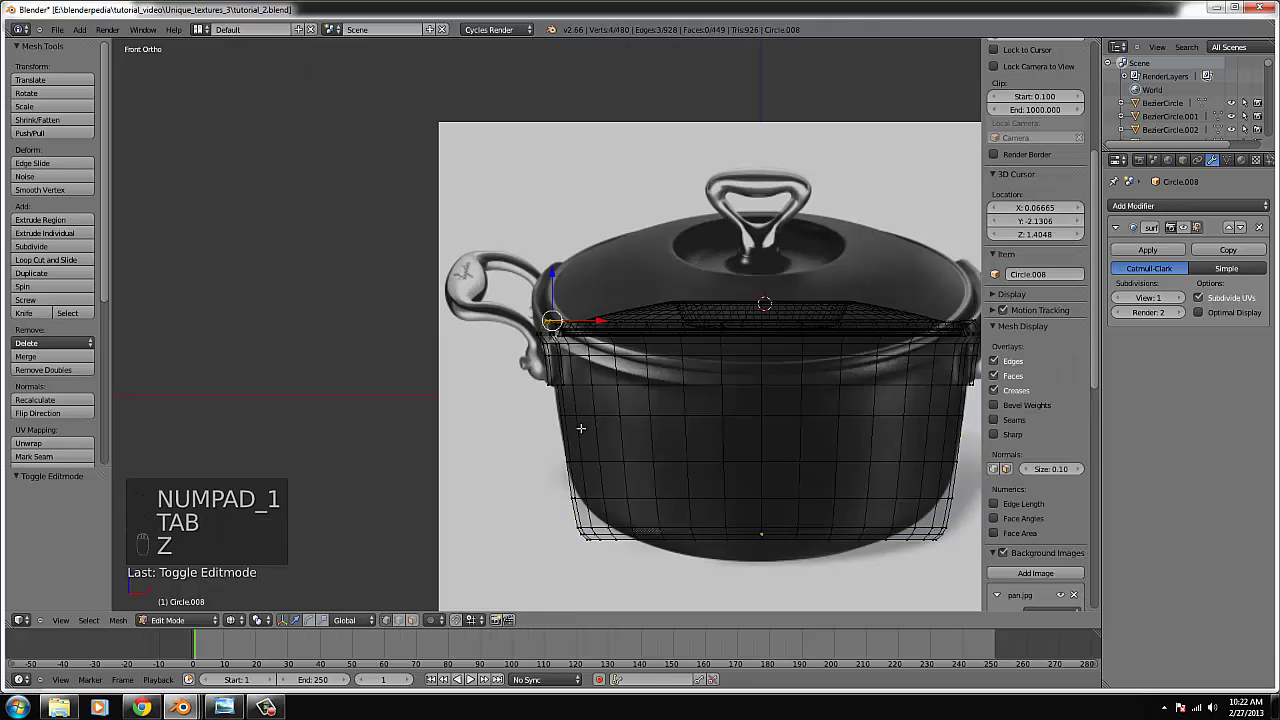
pyautogui.press('z')
pyautogui.press('z')
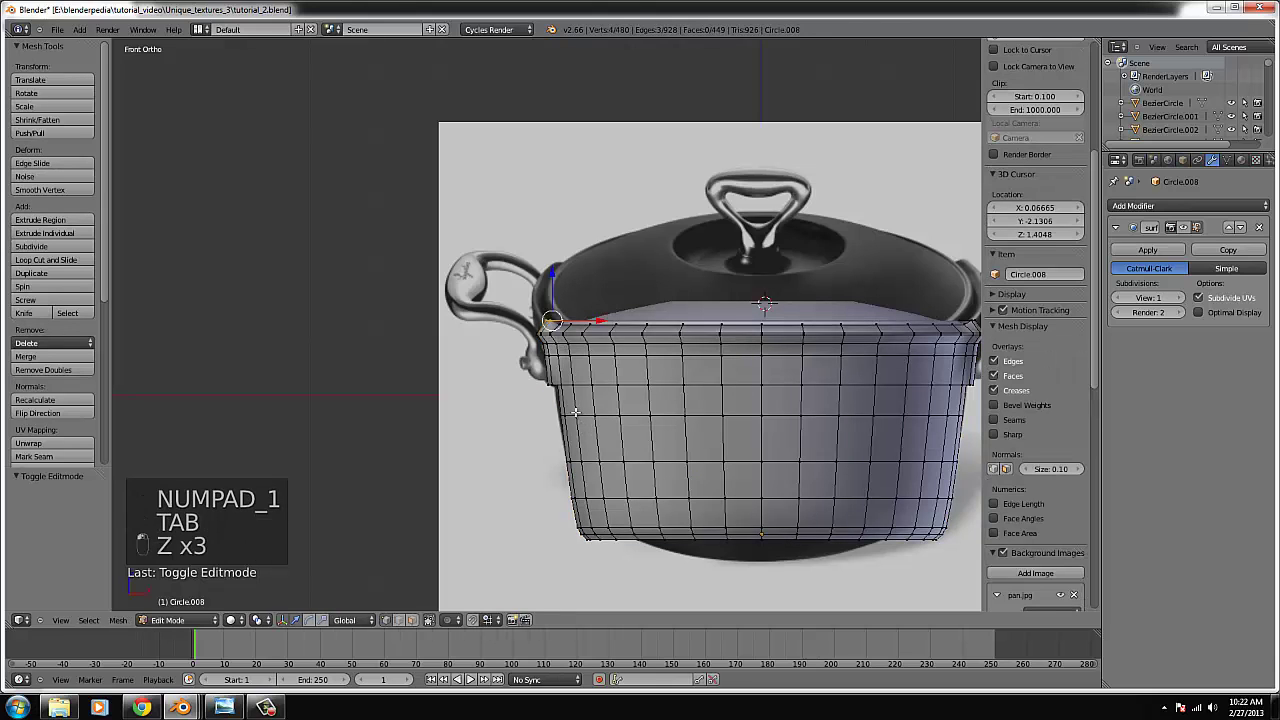
# - In wireframe front view, box-select the outer vertices of the newly extruded tab from its lower edge to the rim
pyautogui.scroll(4, 575, 411)
pyautogui.press('z')
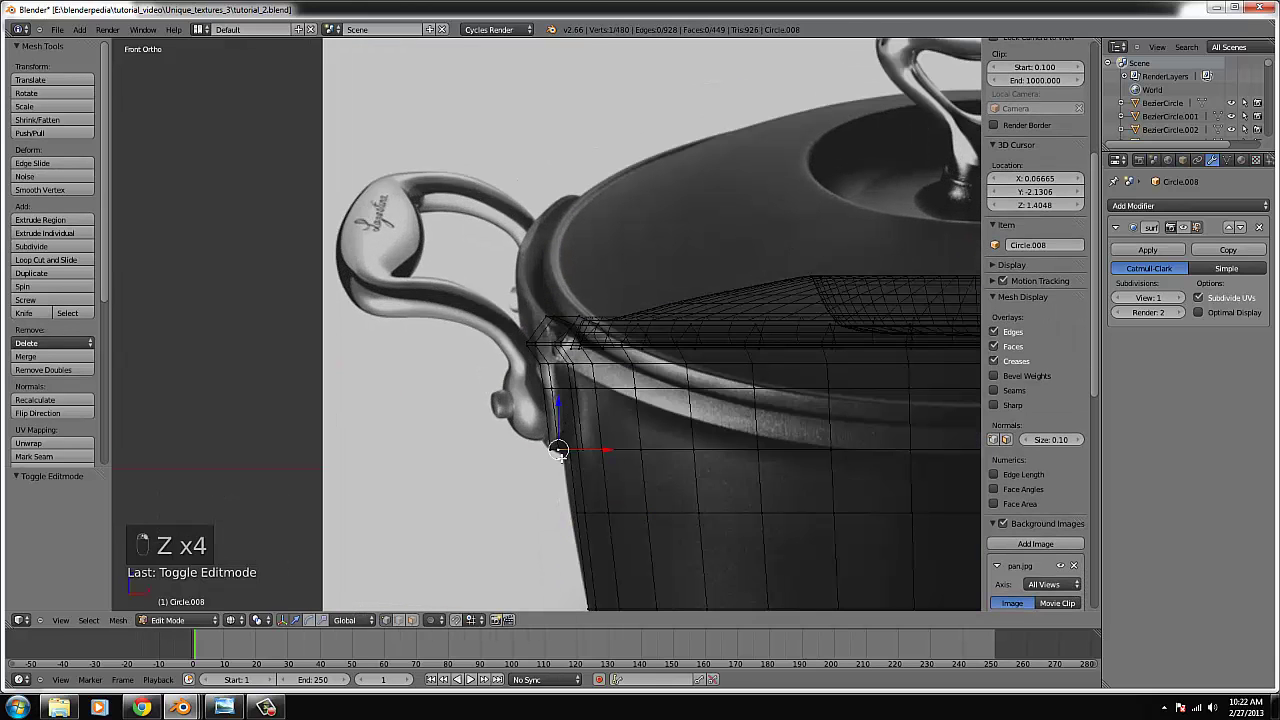
pyautogui.press('b')
pyautogui.press('b')
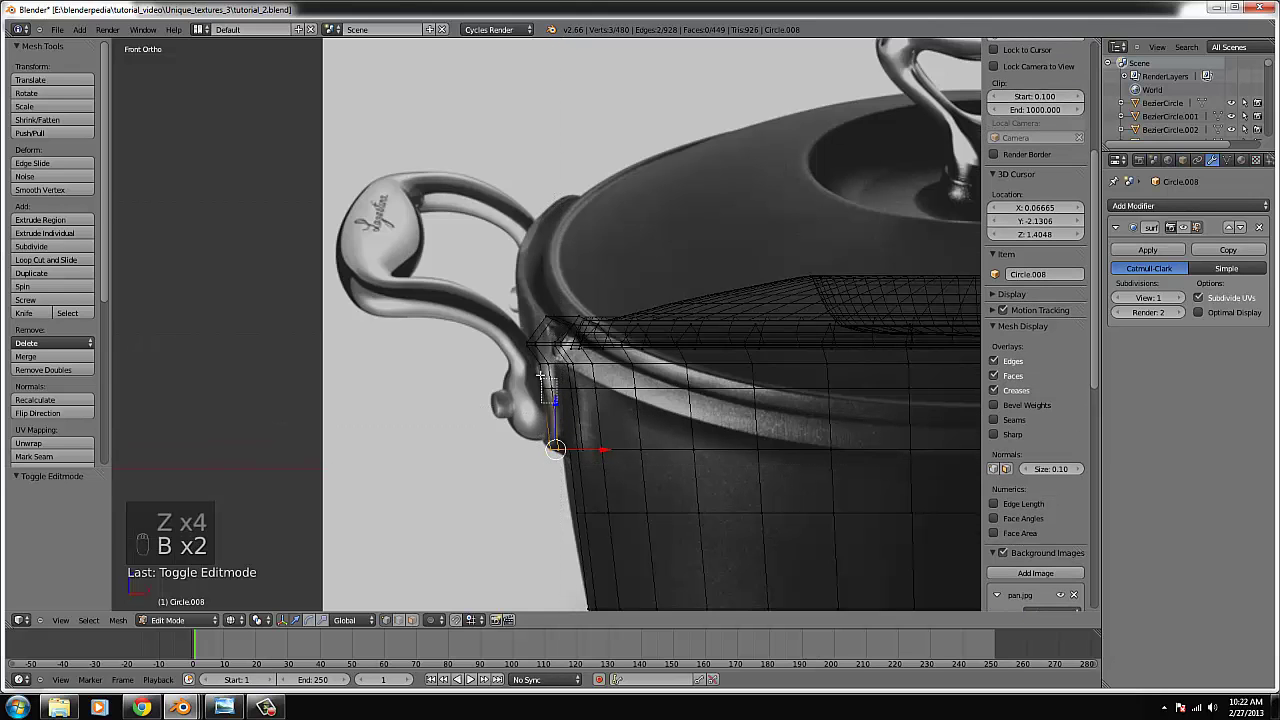
pyautogui.moveTo(528, 208); pyautogui.dragTo(580, 460)
pyautogui.press('b')
pyautogui.moveTo(550, 377); pyautogui.dragTo(508, 300)
pyautogui.press('b')
pyautogui.moveTo(563, 334); pyautogui.dragTo(530, 296)
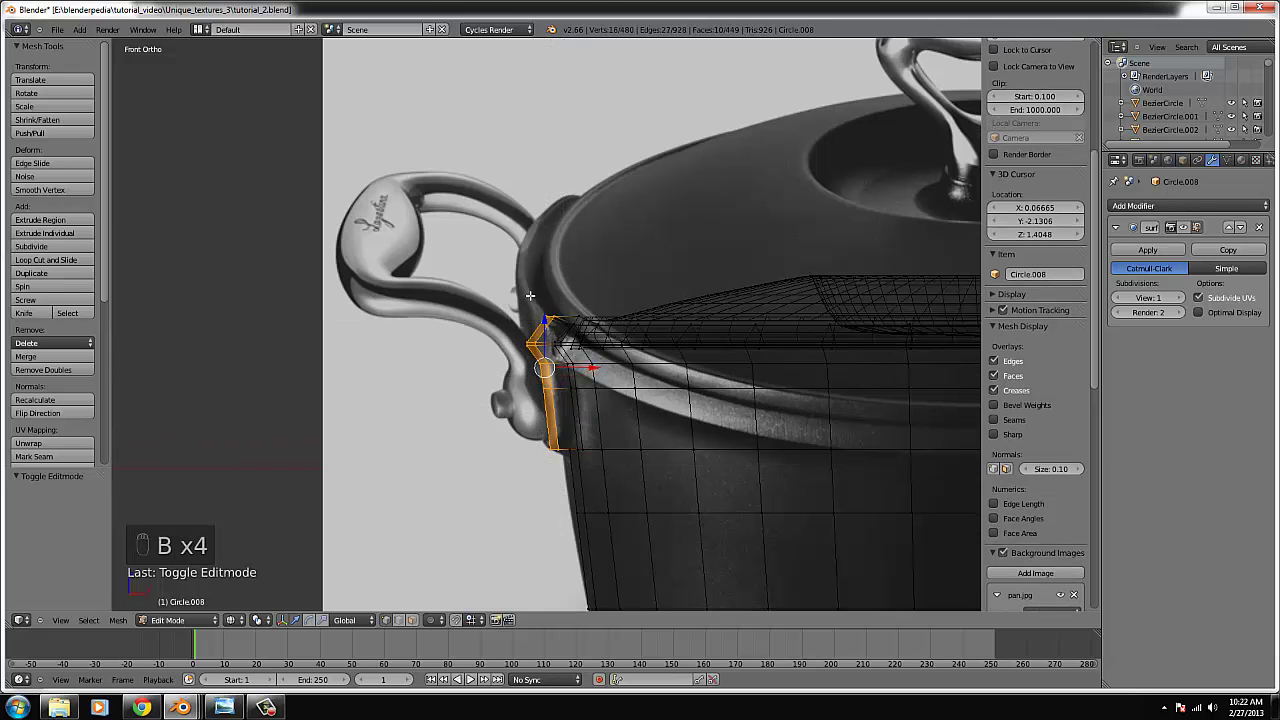
# - Return to solid display and add the missing end-column vertices so the whole outer face of the tab is selected
pyautogui.moveTo(586, 308)
pyautogui.mouseDown(button='middle')
pyautogui.moveTo(600, 350)
pyautogui.moveTo(410, 353)
pyautogui.mouseUp(button='middle')
pyautogui.press('z')
pyautogui.scroll(3, 600, 350)
pyautogui.press('shift')
pyautogui.keyDown('shift'); pyautogui.rightClick(347, 322); pyautogui.keyUp('shift')
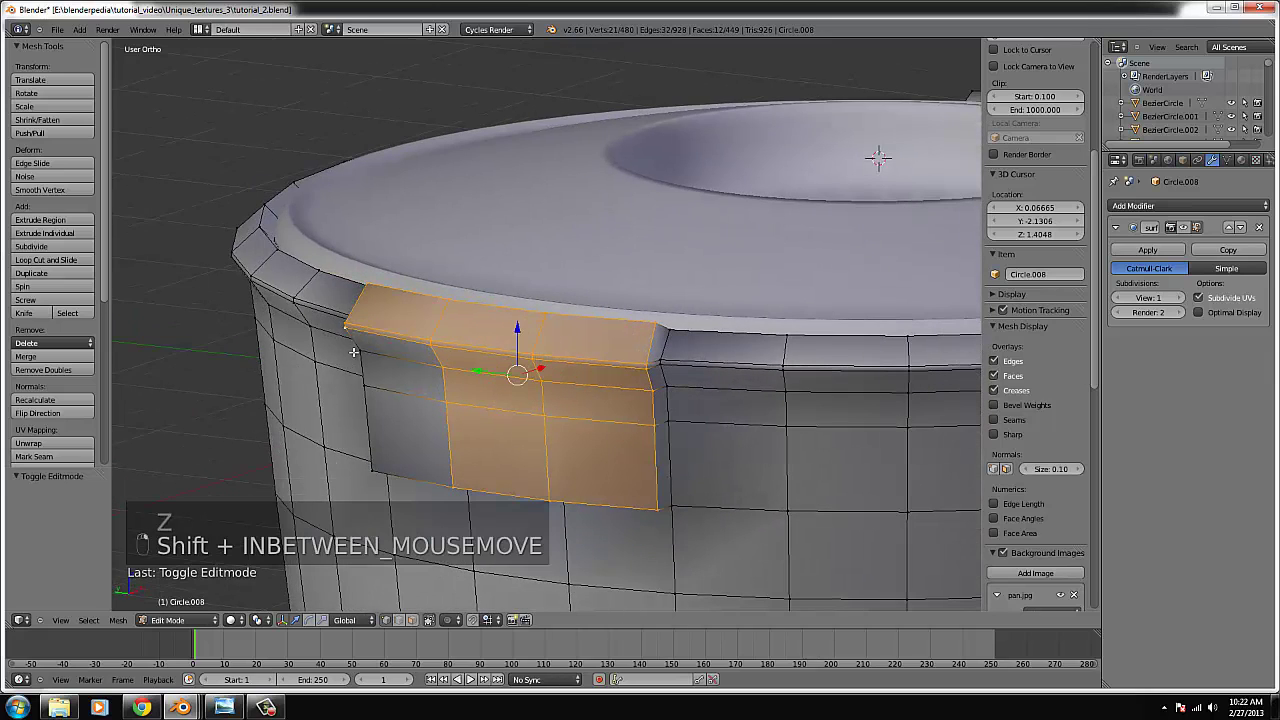
pyautogui.keyDown('shift'); pyautogui.rightClick(356, 354); pyautogui.keyUp('shift')
pyautogui.keyDown('shift'); pyautogui.rightClick(364, 392); pyautogui.keyUp('shift')
pyautogui.keyDown('shift'); pyautogui.rightClick(371, 463); pyautogui.keyUp('shift')
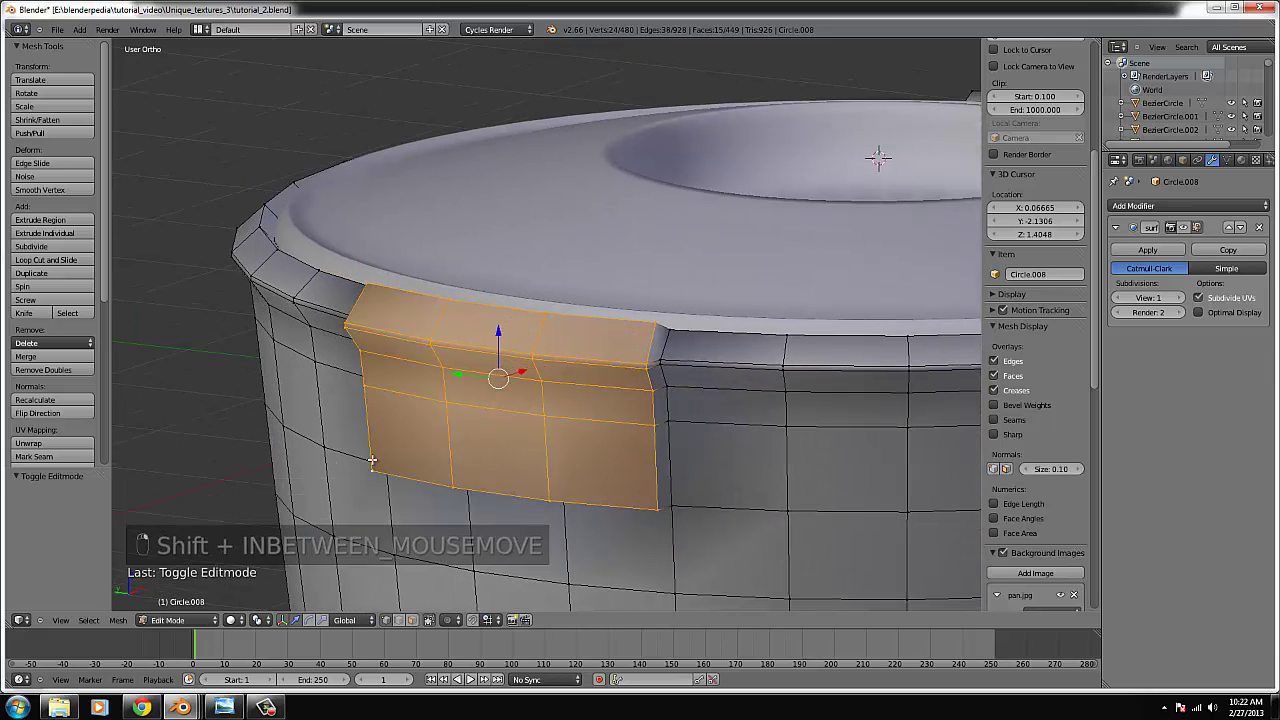
# - Shift the selected tab faces slightly inward along X in top view and return to Object Mode
pyautogui.press('KP_7')
pyautogui.moveTo(580, 271); pyautogui.dragTo(590, 267)
pyautogui.scroll(-8, 625, 350)
pyautogui.press('Tab')
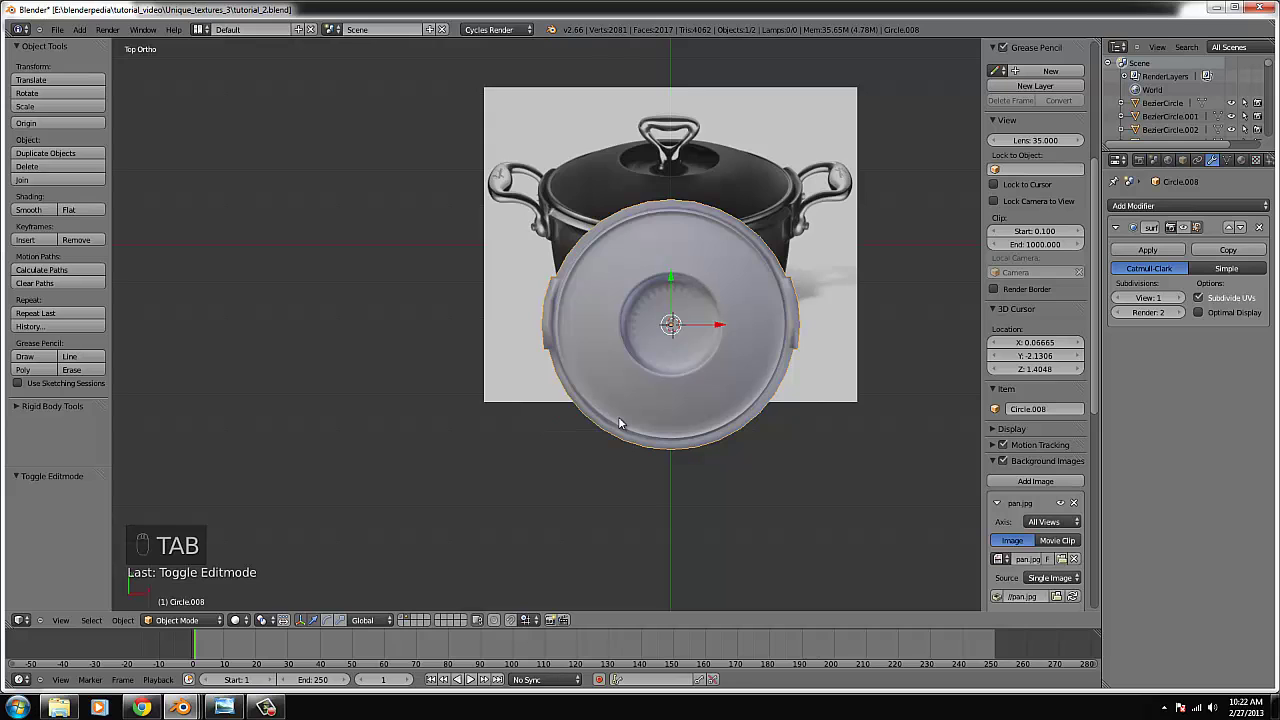
pyautogui.scroll(3, 813, 329)
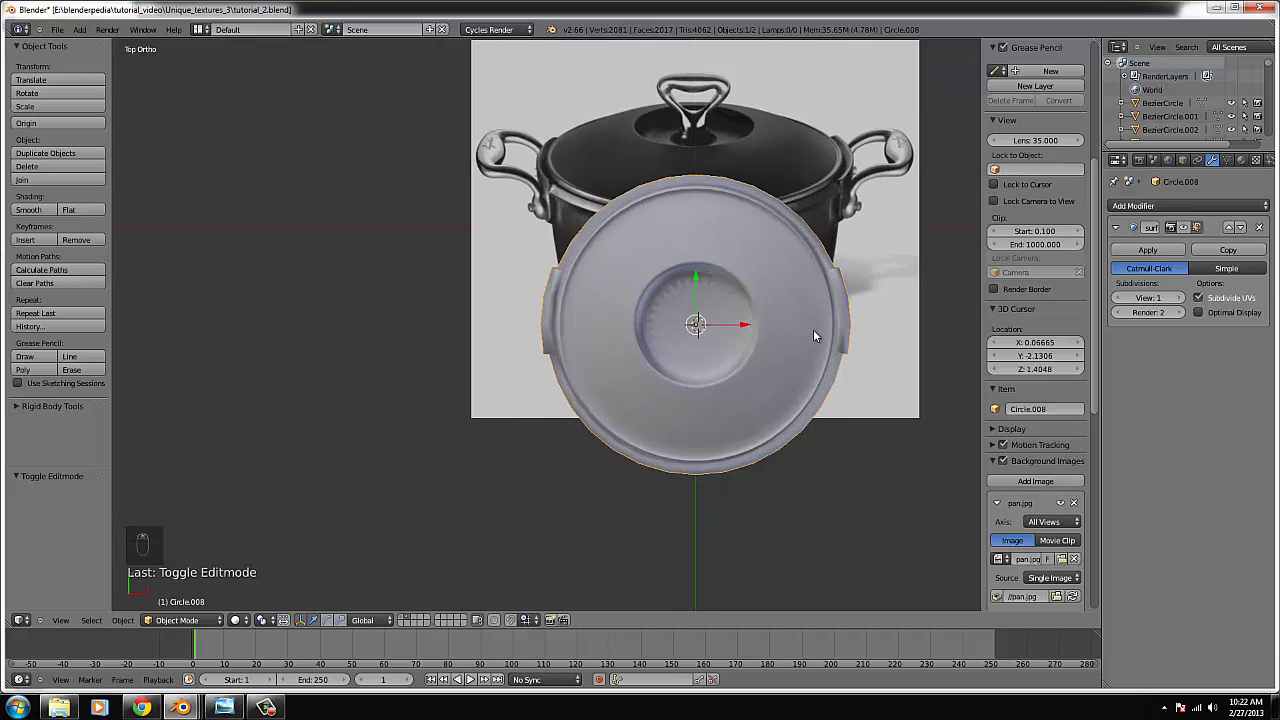
pyautogui.press('Tab')
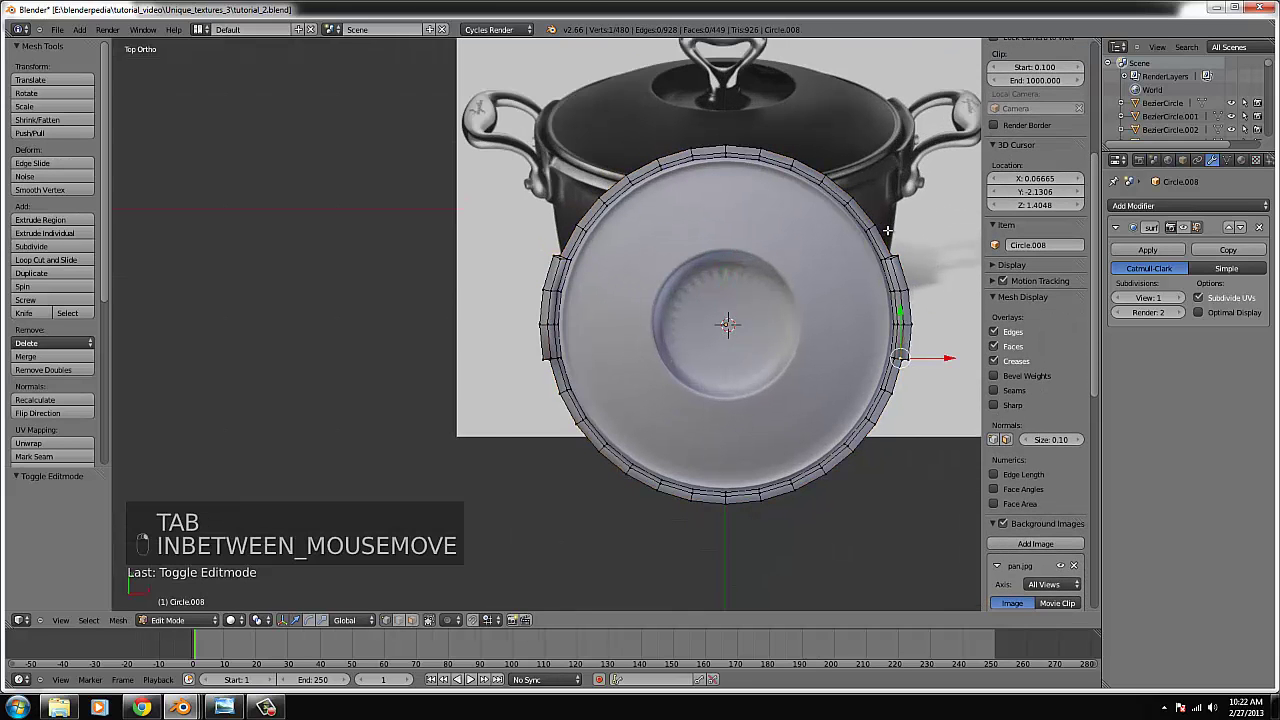
pyautogui.press('ctrl+KP_Decimal')
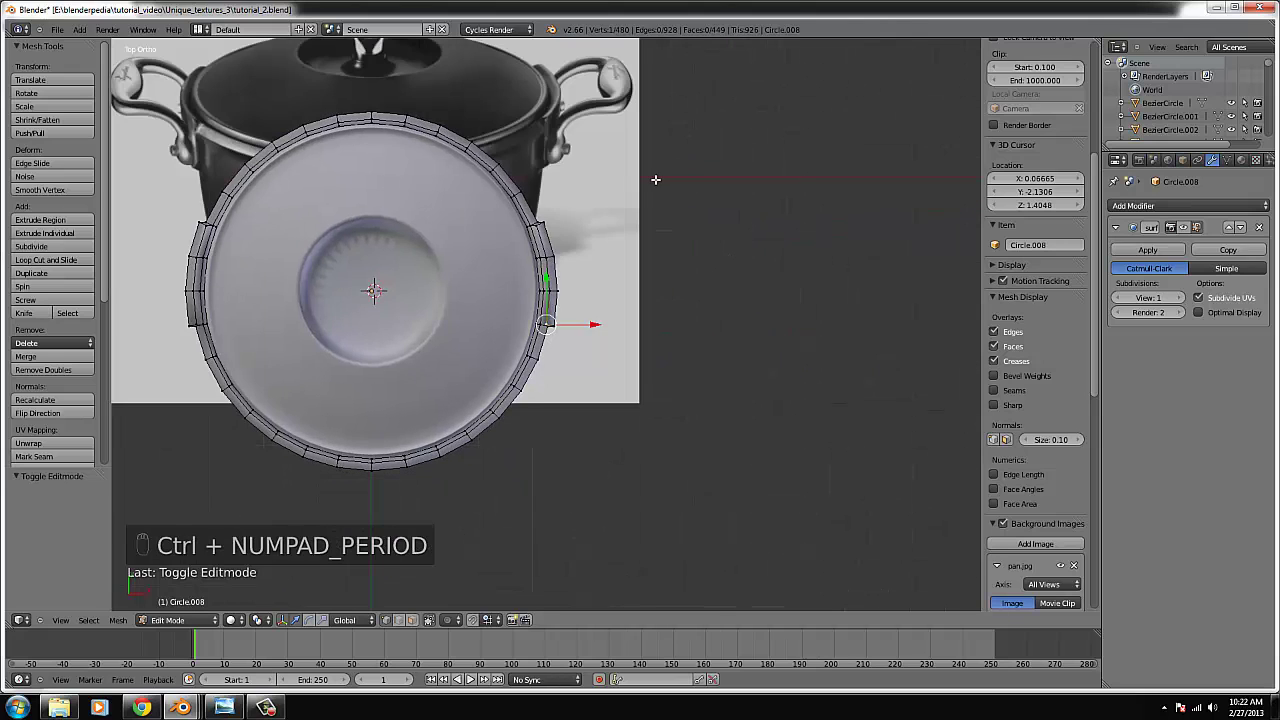
pyautogui.press('Tab')
# - Add a Bezier curve in front view and move it 4.405 along X and -0.285 along Z onto the right-hand pot handle
pyautogui.press('KP_1')
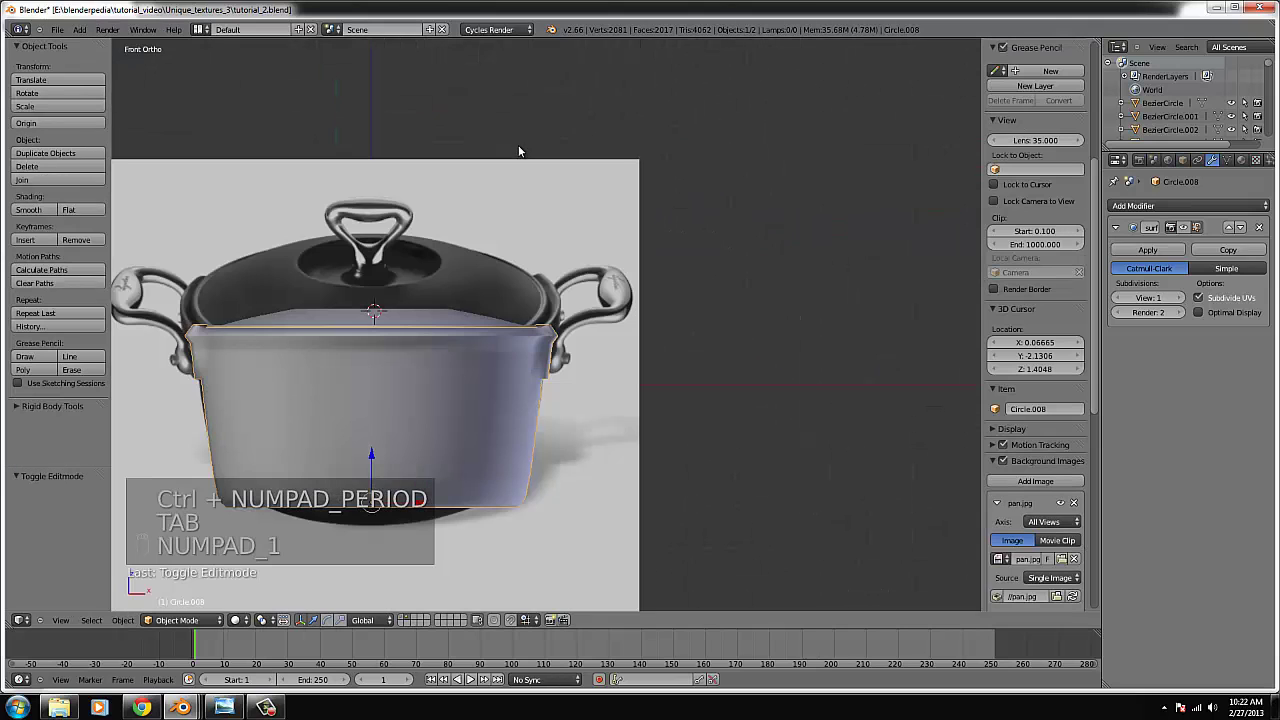
pyautogui.click(78, 29)
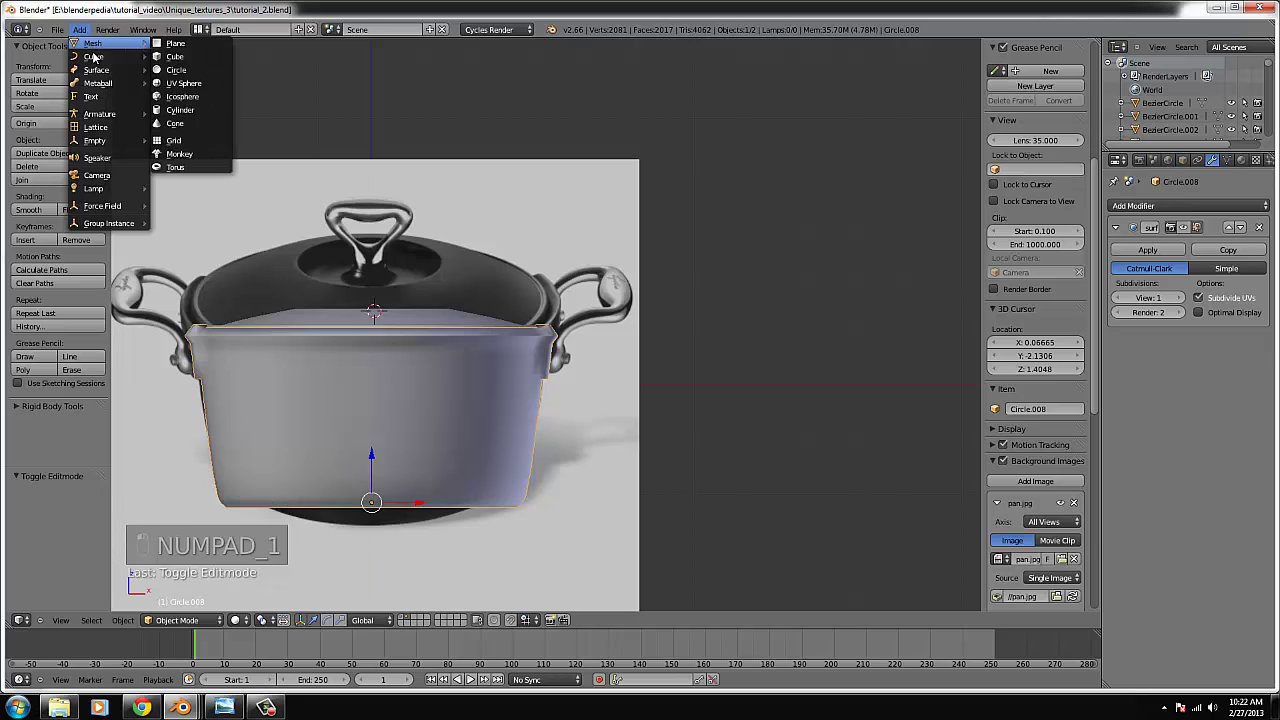
pyautogui.moveTo(96, 56)
pyautogui.click(177, 57)
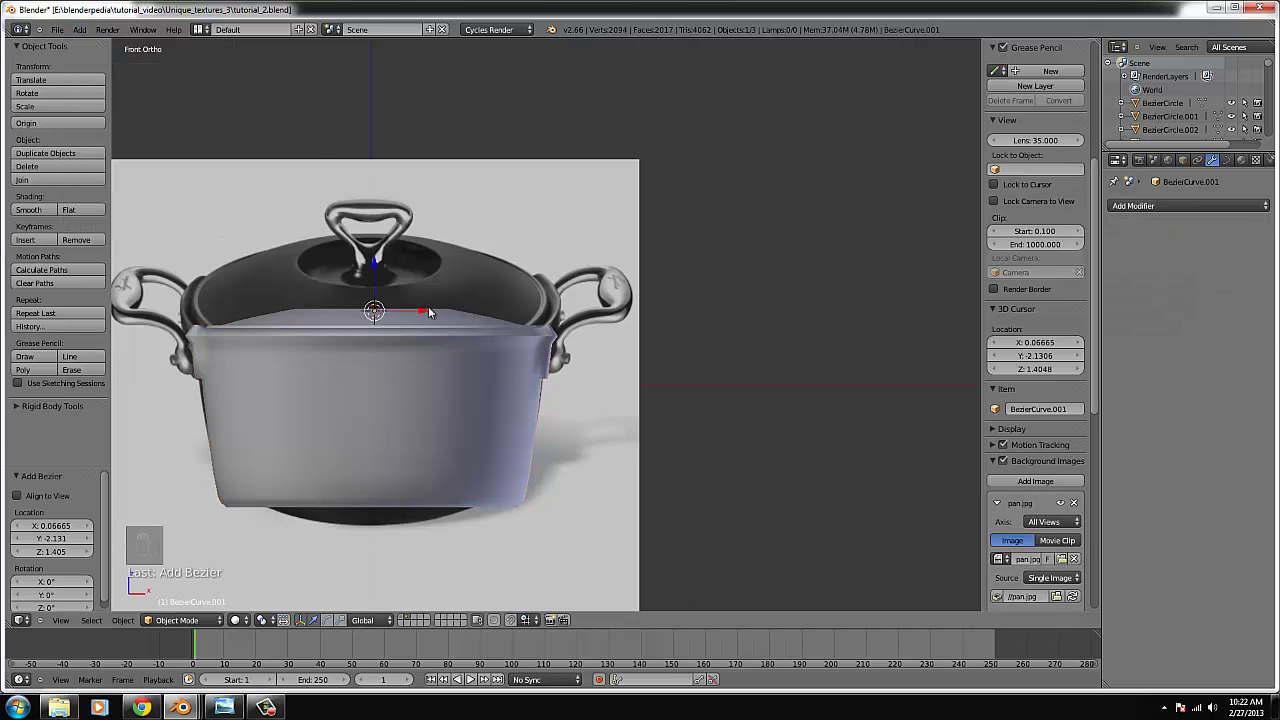
pyautogui.press('g')
pyautogui.click(664, 326)
pyautogui.scroll(6, 1013, 205)
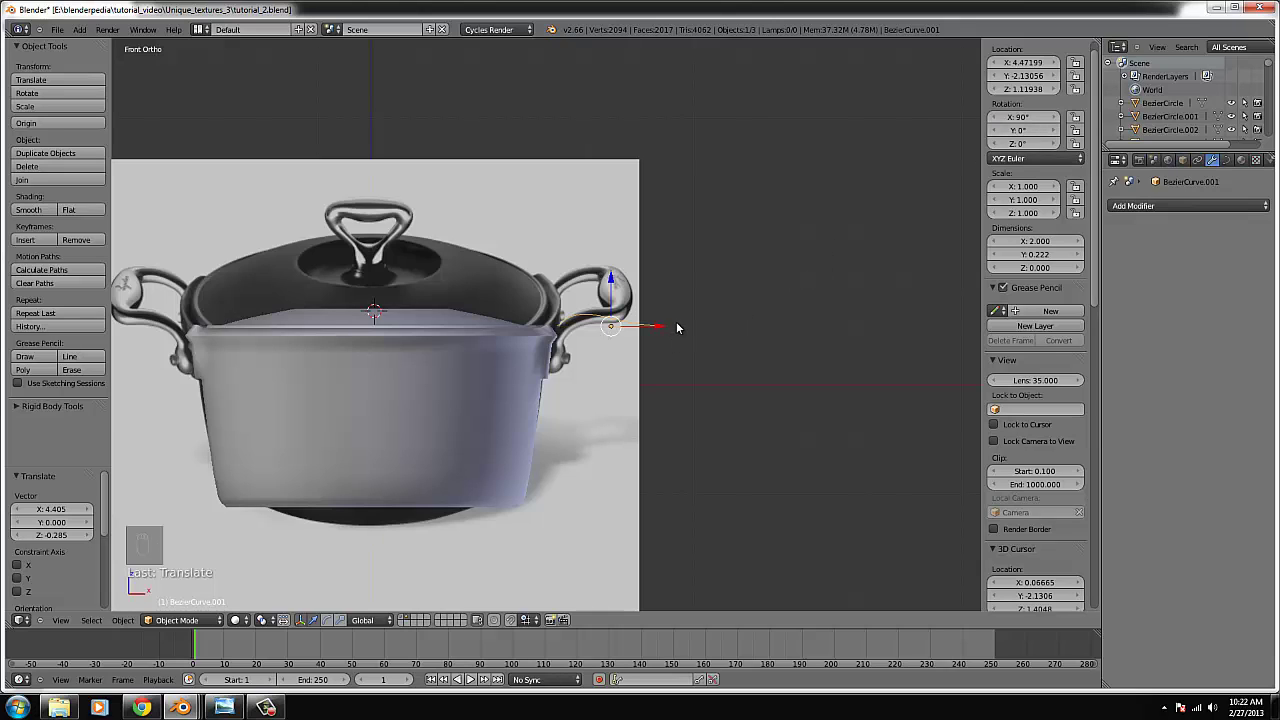
pyautogui.click(1172, 206)
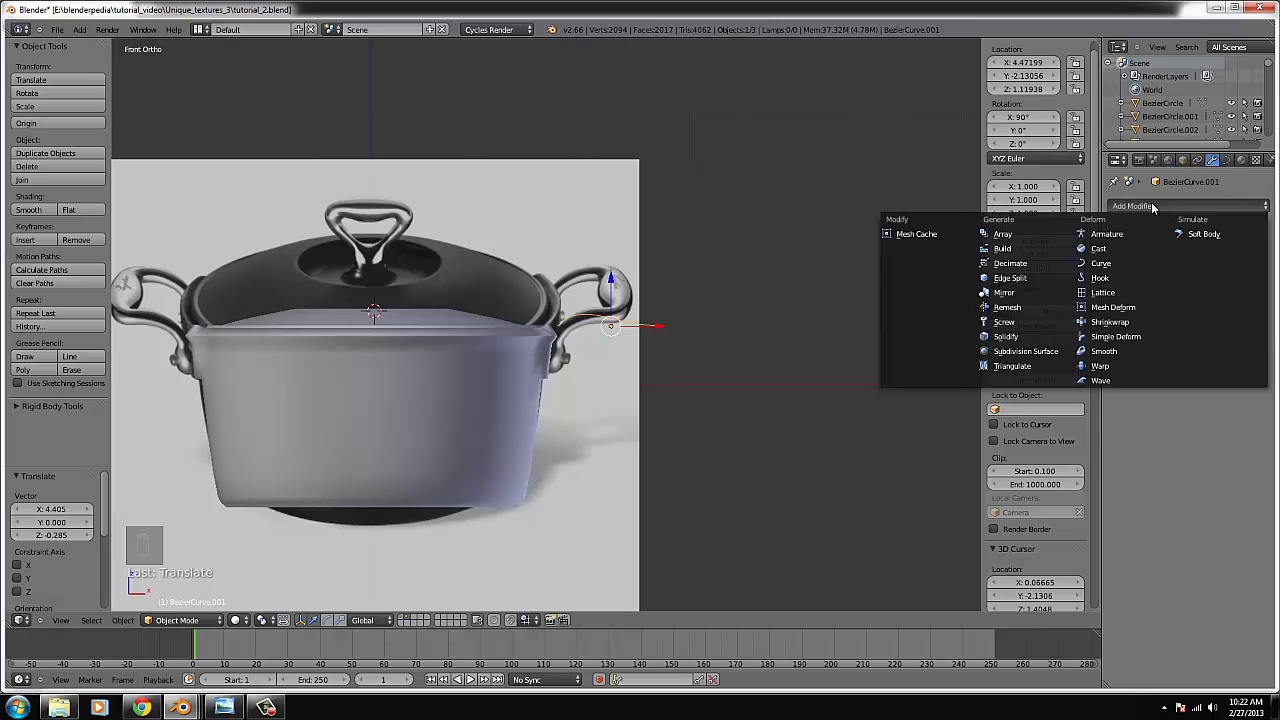
pyautogui.click(1003, 234)
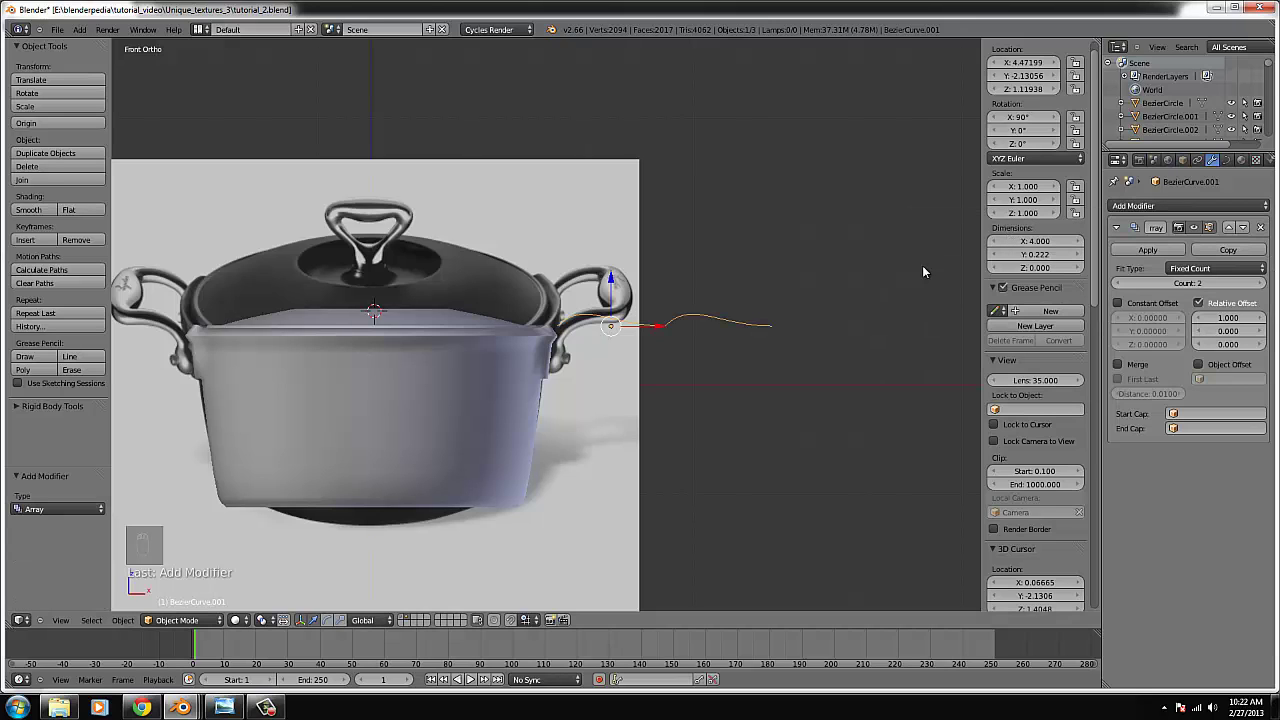
pyautogui.click(1261, 229)
# - Add a Mirror modifier to the Bezier curve and view it from the top
pyautogui.click(1125, 206)
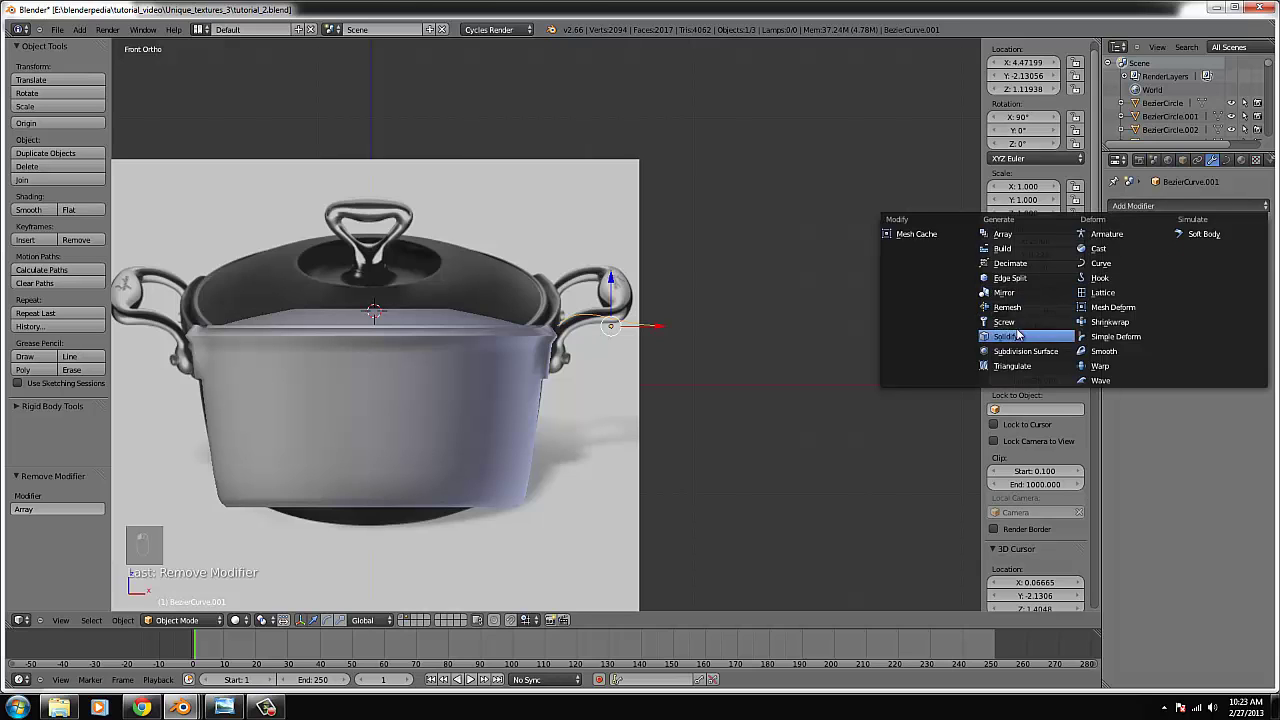
pyautogui.click(1004, 292)
pyautogui.press('KP_7')
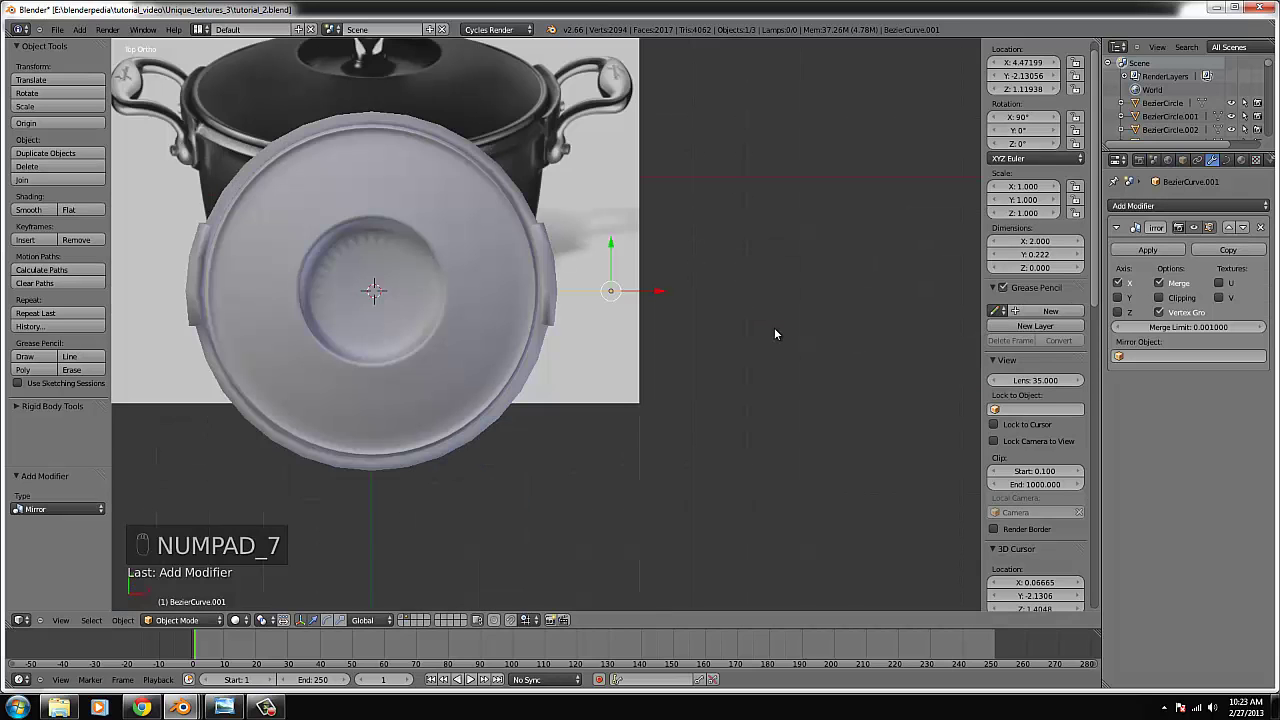
# - Try shifting the Bezier curve along Y in Edit Mode and in Object Mode
pyautogui.press('Tab')
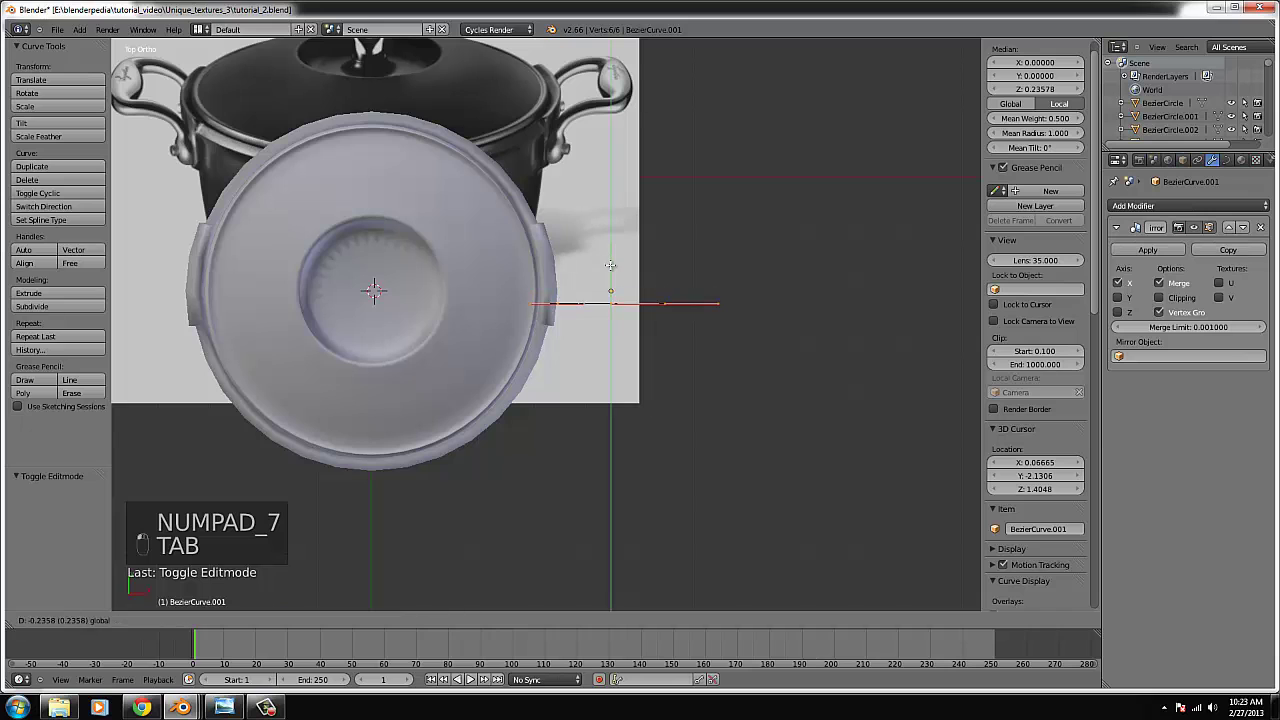
pyautogui.press('Tab')
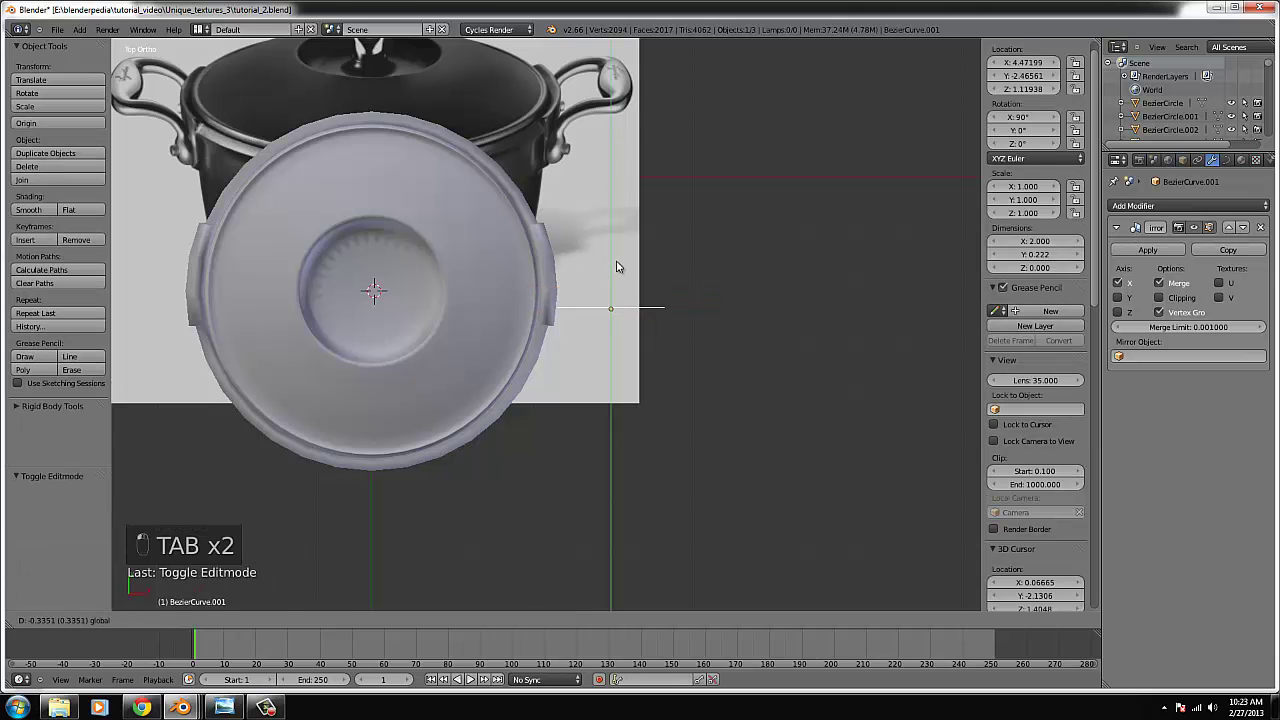
pyautogui.press('Tab')
pyautogui.moveTo(614, 264); pyautogui.dragTo(700, 300, button='middle')
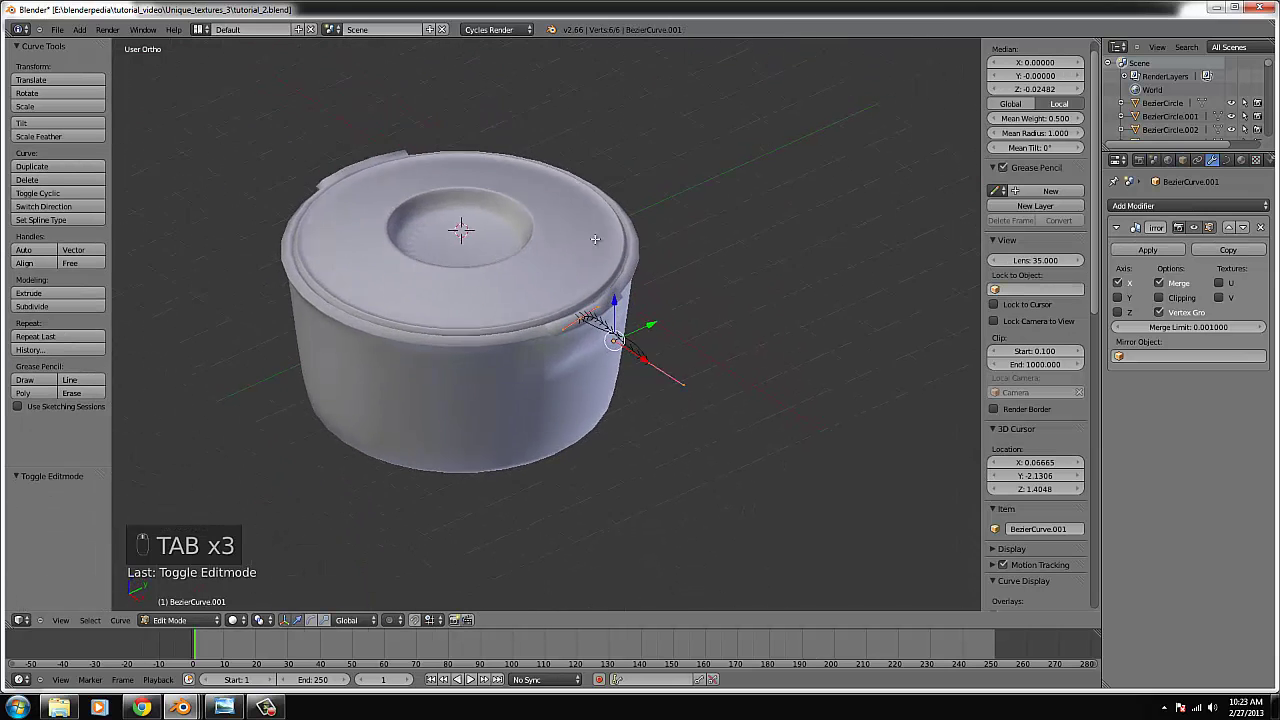
# - Switch the Mirror modifier's axis from X to Y and move all the curve points 0.368 along Y
pyautogui.scroll(2, 868, 343)
pyautogui.click(1117, 283)
pyautogui.click(1117, 298)
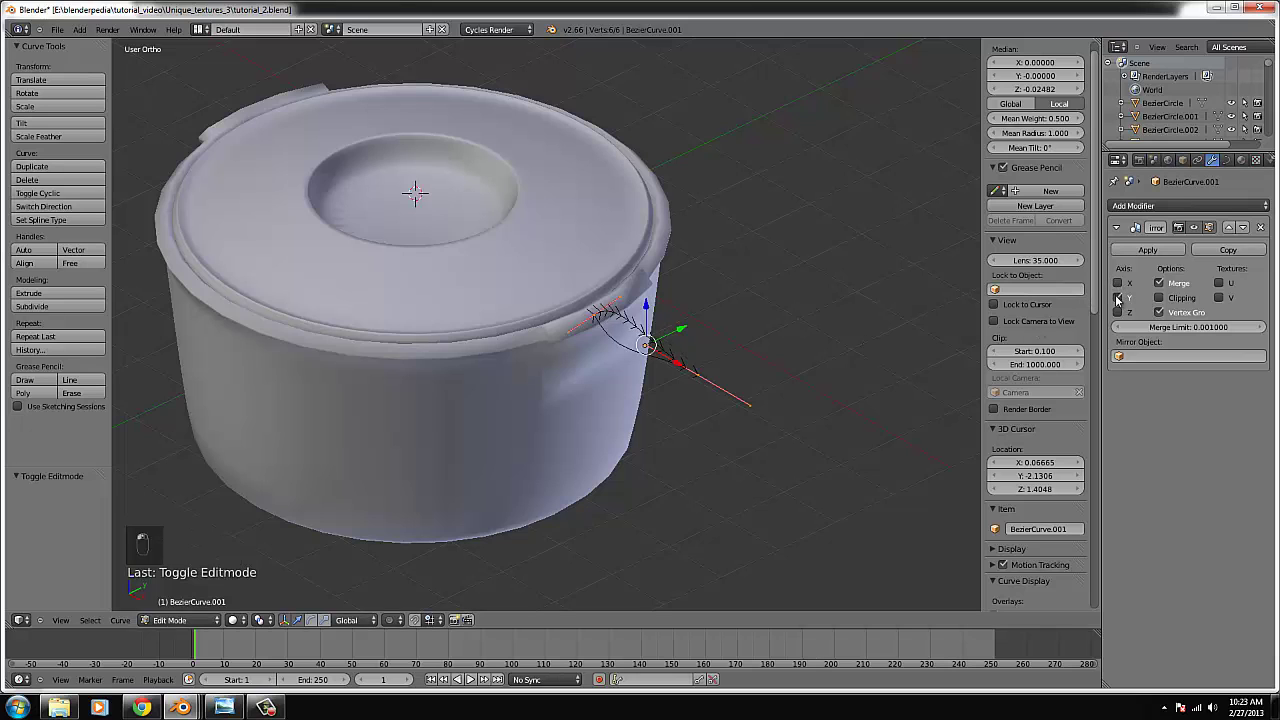
pyautogui.press('g')
pyautogui.press('y')
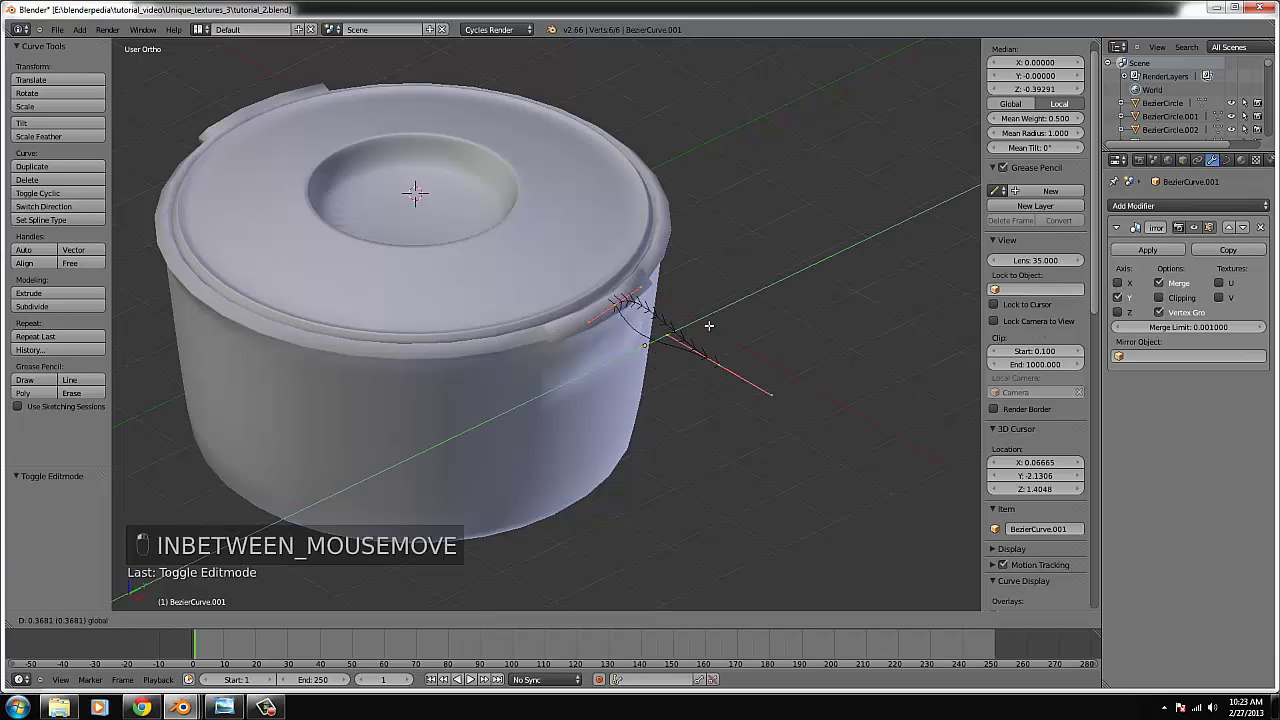
pyautogui.click(946, 330)
# - Move the curve's outer control point 0.282 along Y
pyautogui.moveTo(891, 325); pyautogui.dragTo(769, 373, button='middle')
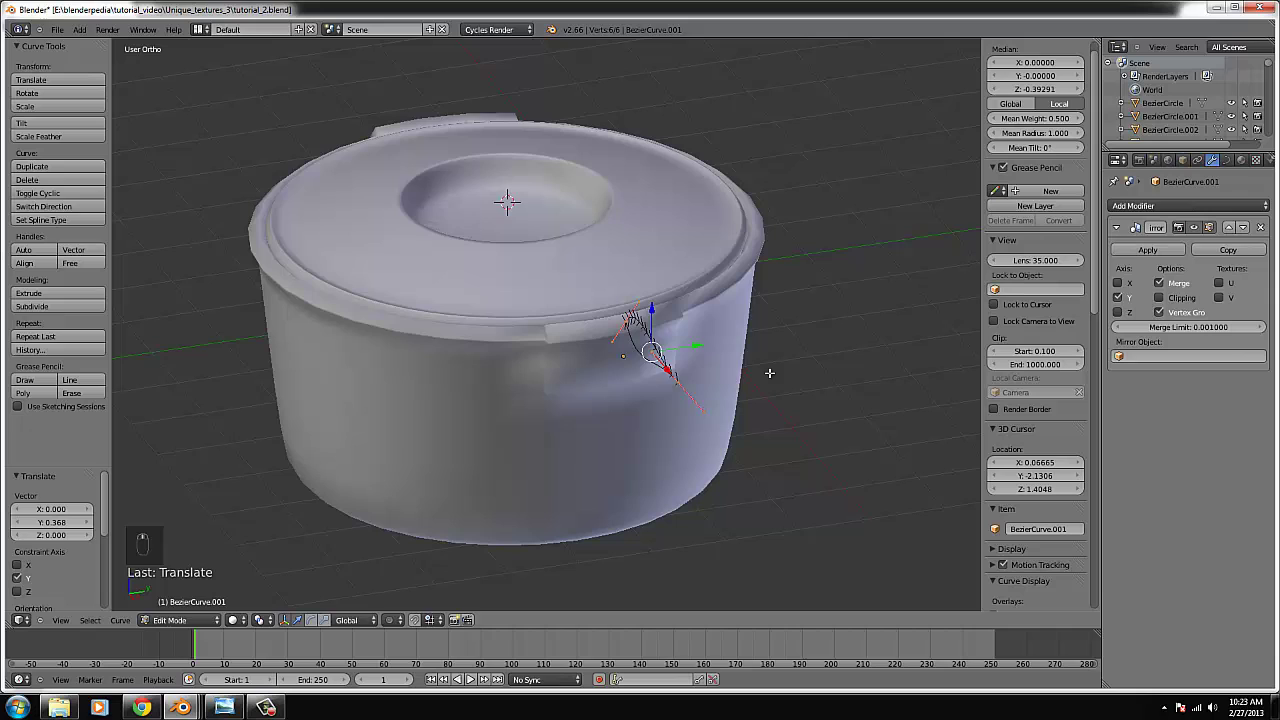
pyautogui.rightClick(689, 386)
pyautogui.press('g')
pyautogui.press('y')
pyautogui.click(719, 393)
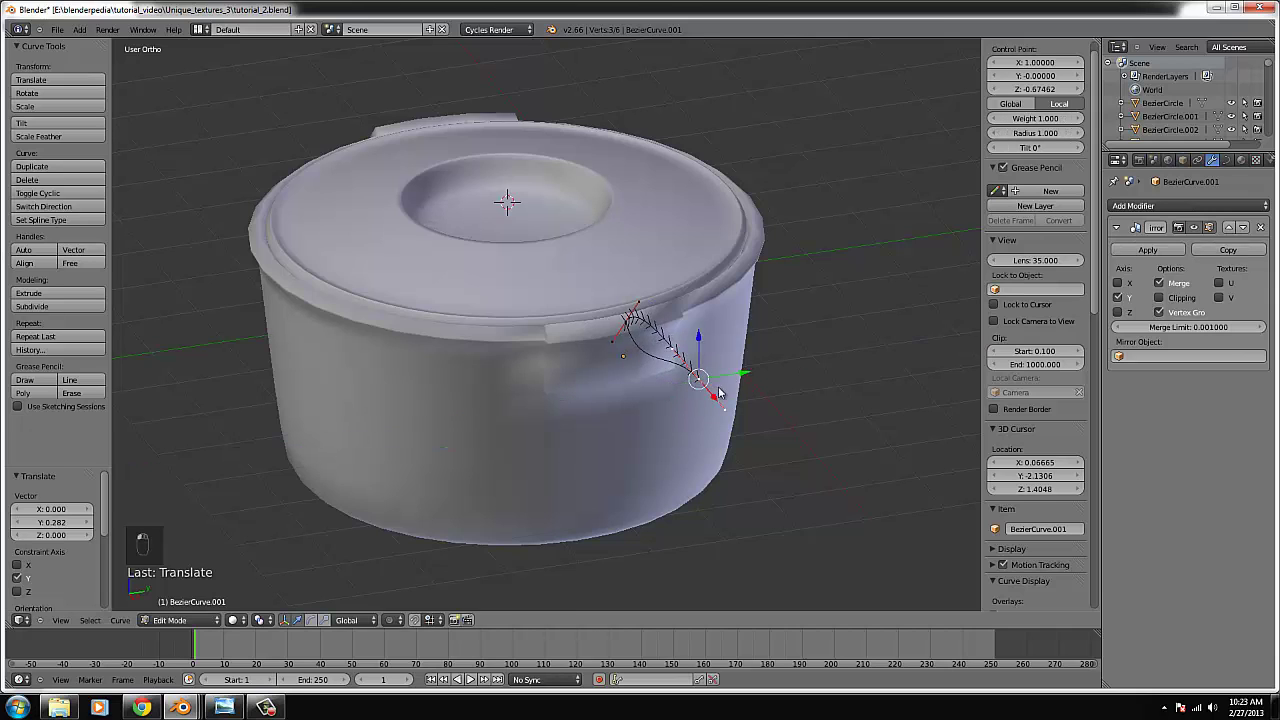
# - Change the Mirror modifier's axis from Y to Z and return to Edit Mode on the curve
pyautogui.press('Tab')
pyautogui.click(1117, 297)
pyautogui.press('Tab')
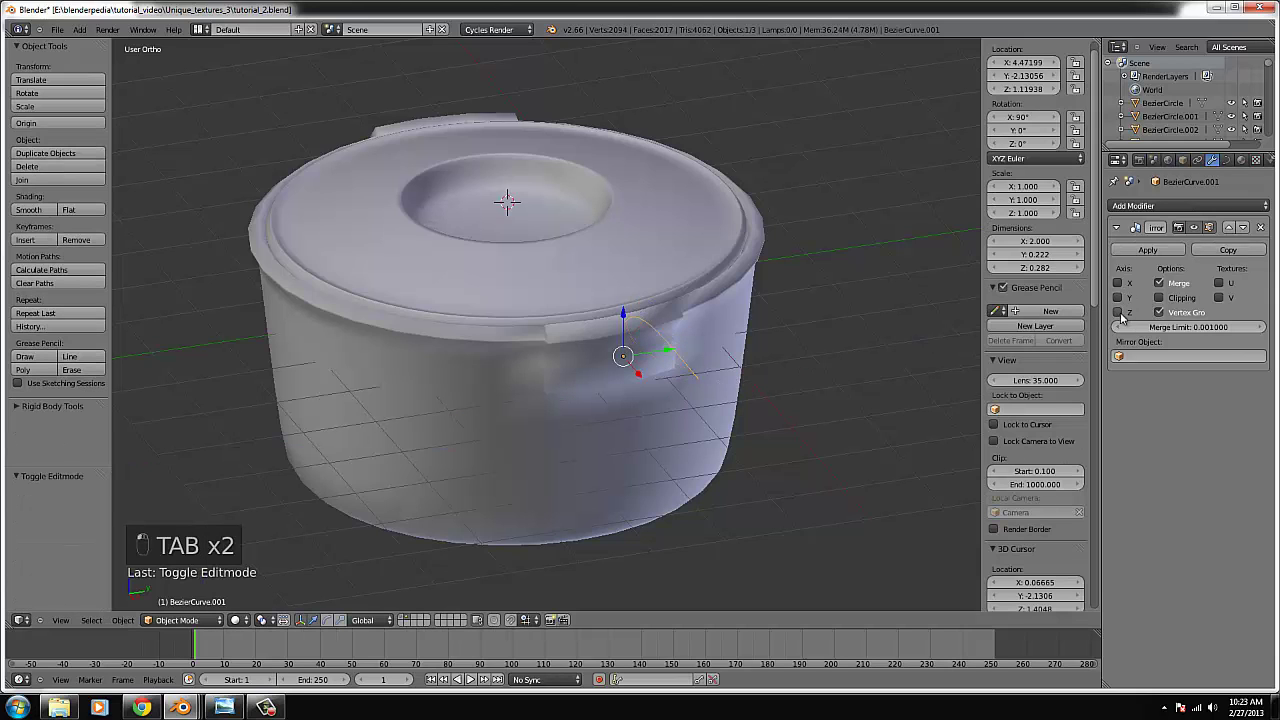
pyautogui.press('Tab')
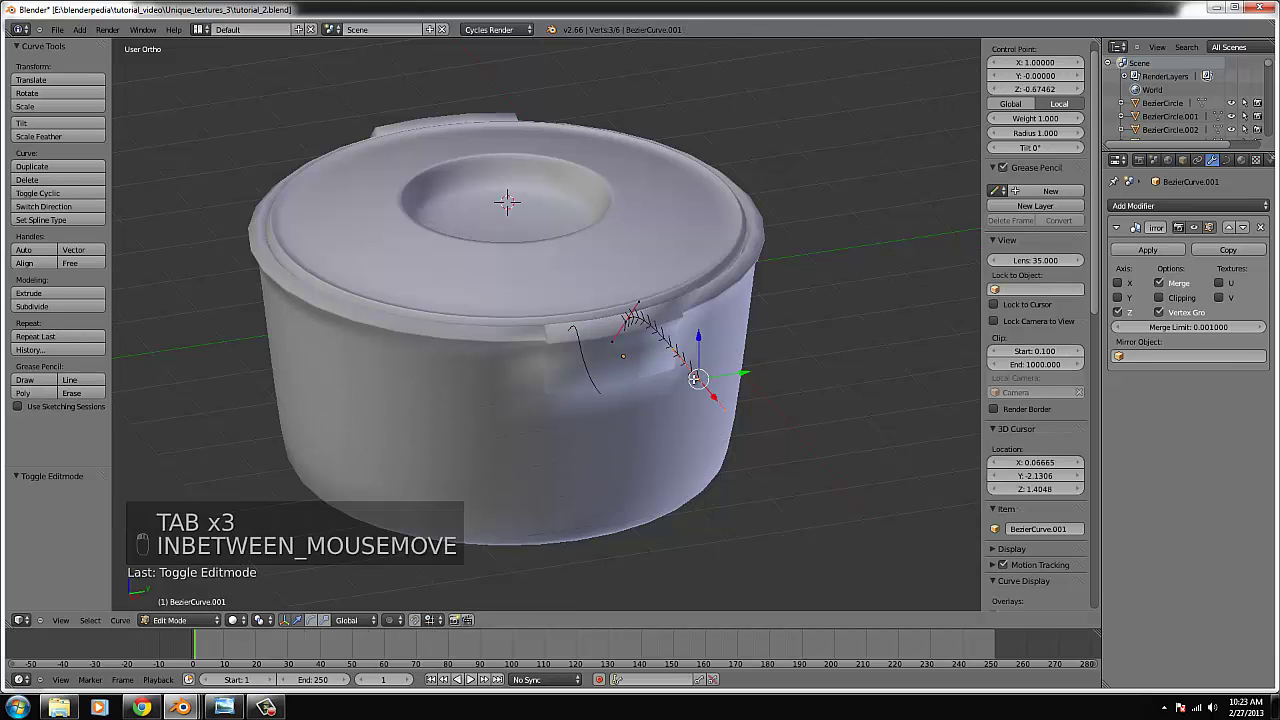
# - Nudge the outer control point slightly along positive Y in top view, keeping the curve in Edit Mode
pyautogui.press('KP_7')
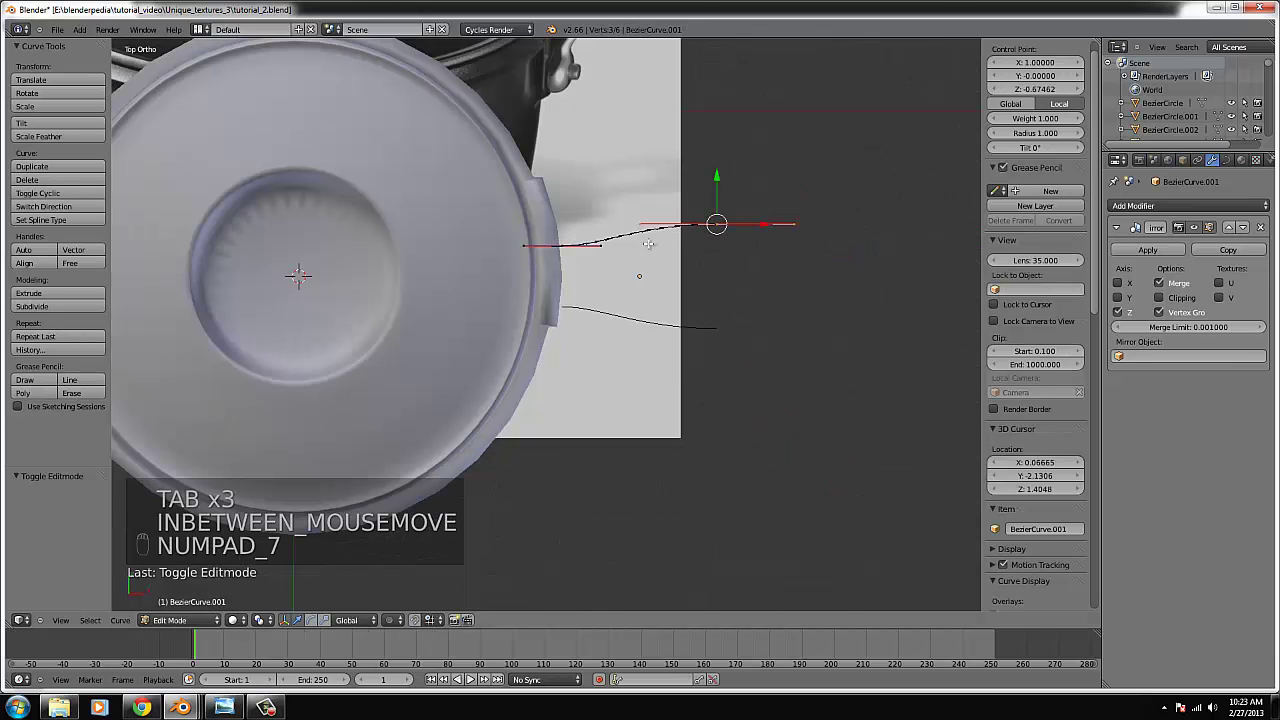
pyautogui.moveTo(716, 180); pyautogui.dragTo(713, 207)
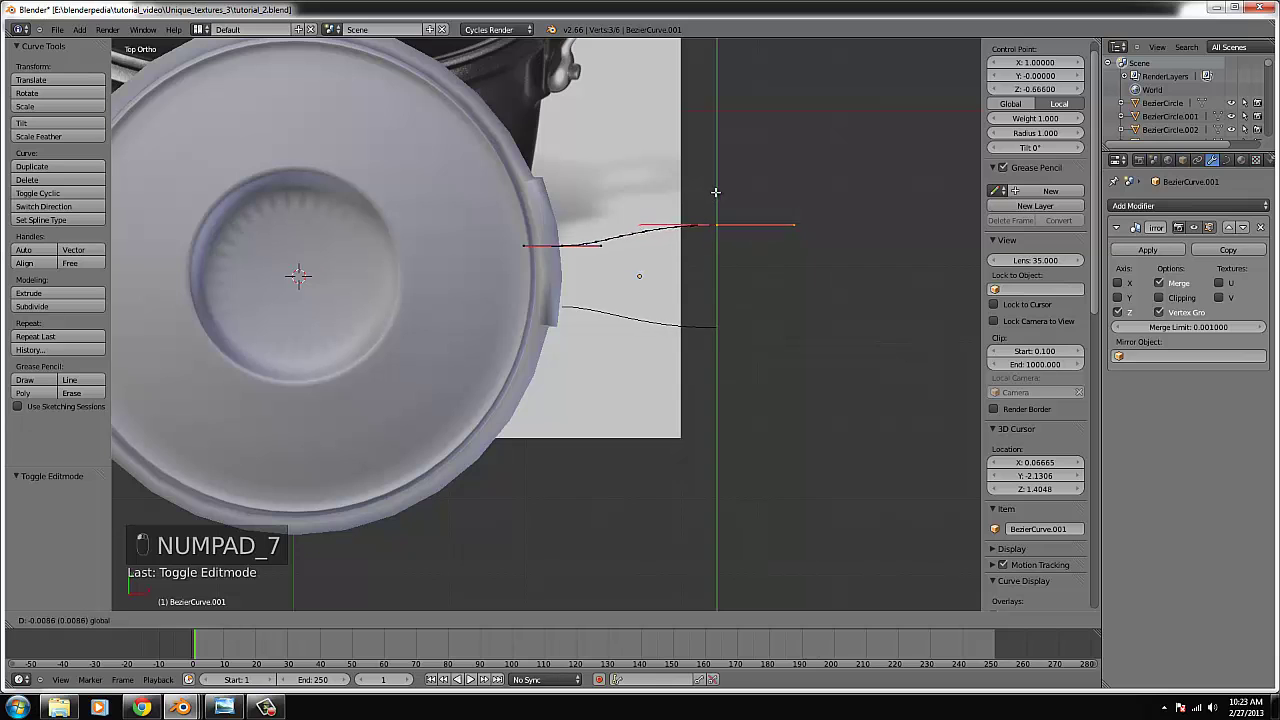
pyautogui.press('Tab')
pyautogui.press('Tab')
pyautogui.press('Tab')
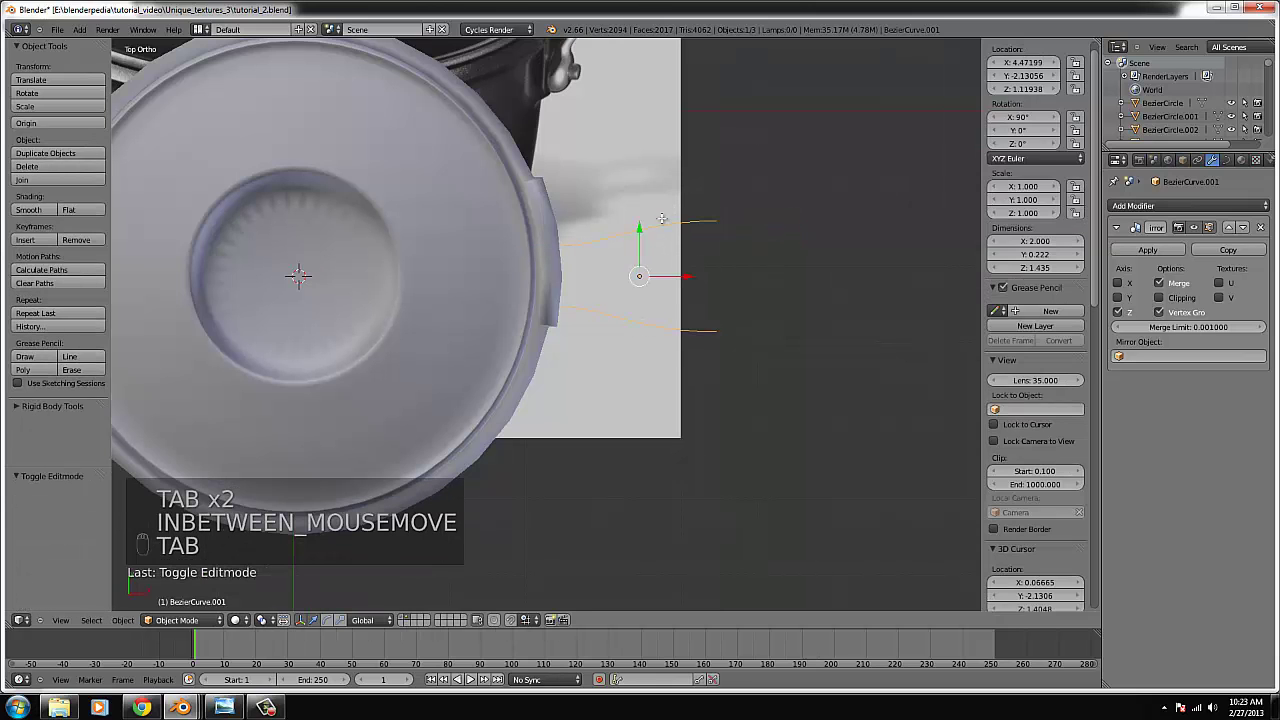
pyautogui.press('Tab')
# - Select the whole curve and move its points -1.224 along Y, and shift the curve object along positive Y in Object Mode
pyautogui.press('v')
pyautogui.press('b')
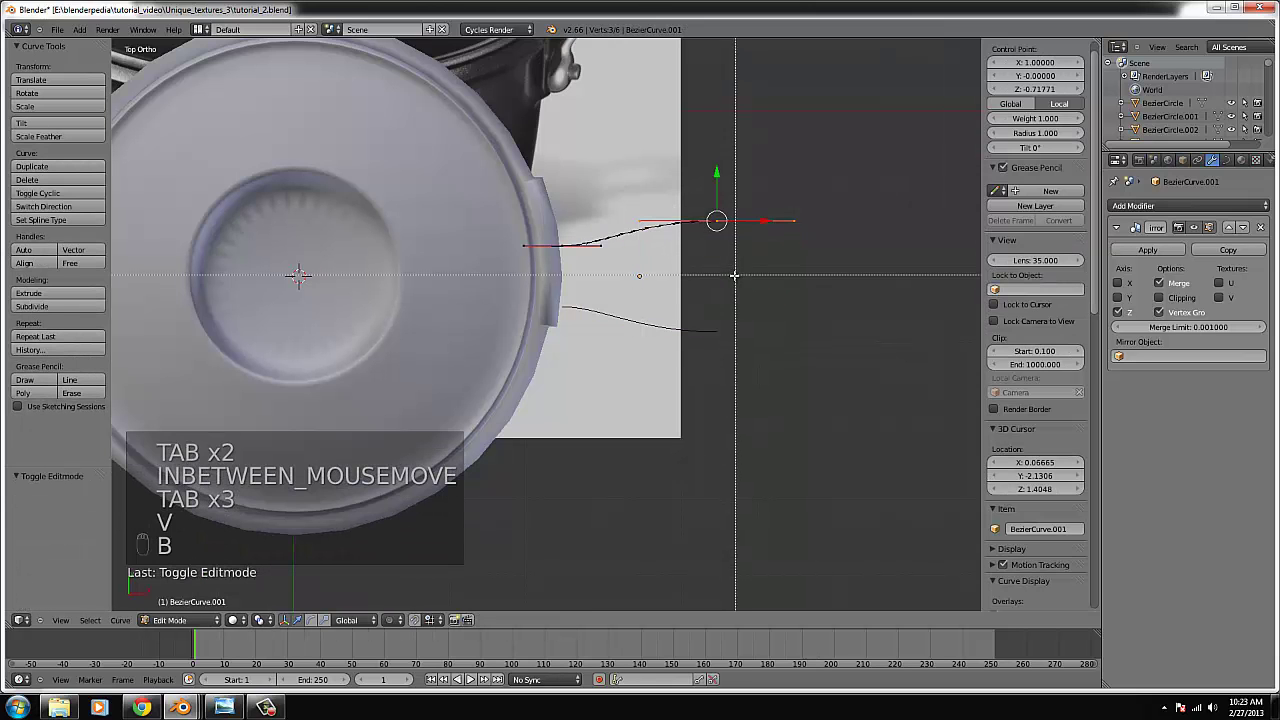
pyautogui.moveTo(736, 277); pyautogui.dragTo(530, 229)
pyautogui.moveTo(644, 187); pyautogui.dragTo(648, 281)
pyautogui.rightClick(709, 319)
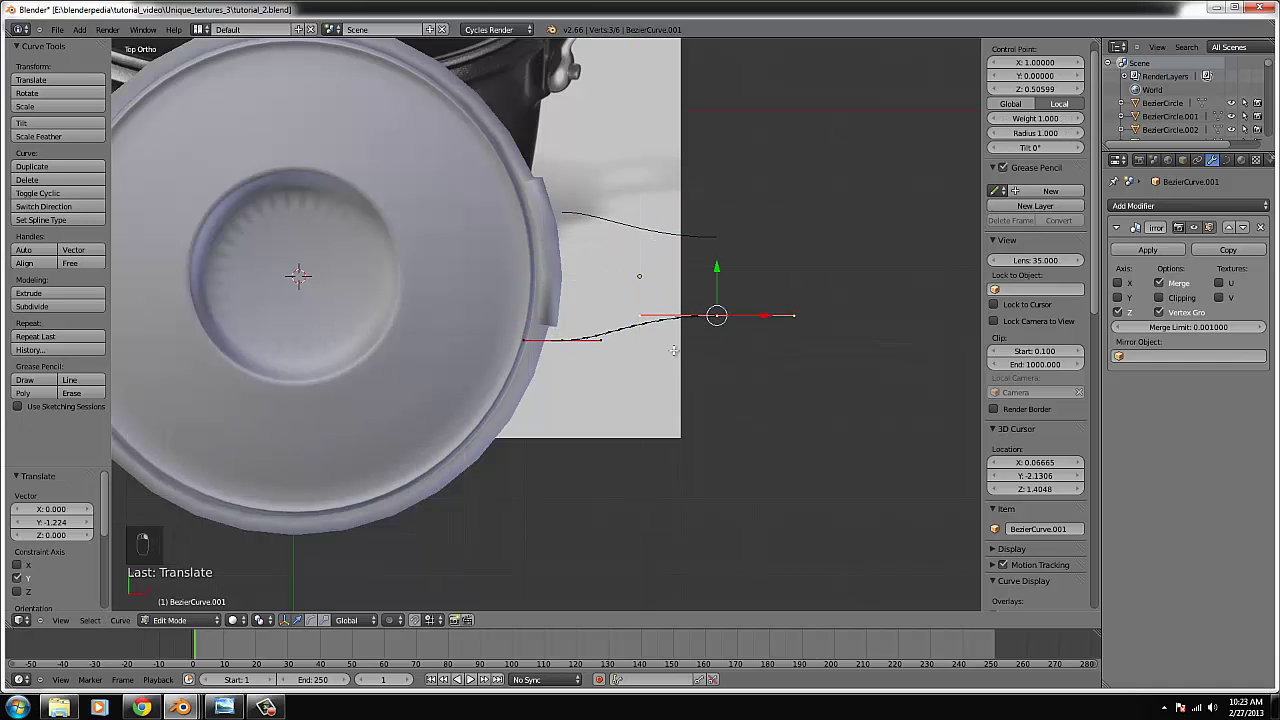
pyautogui.press('Tab')
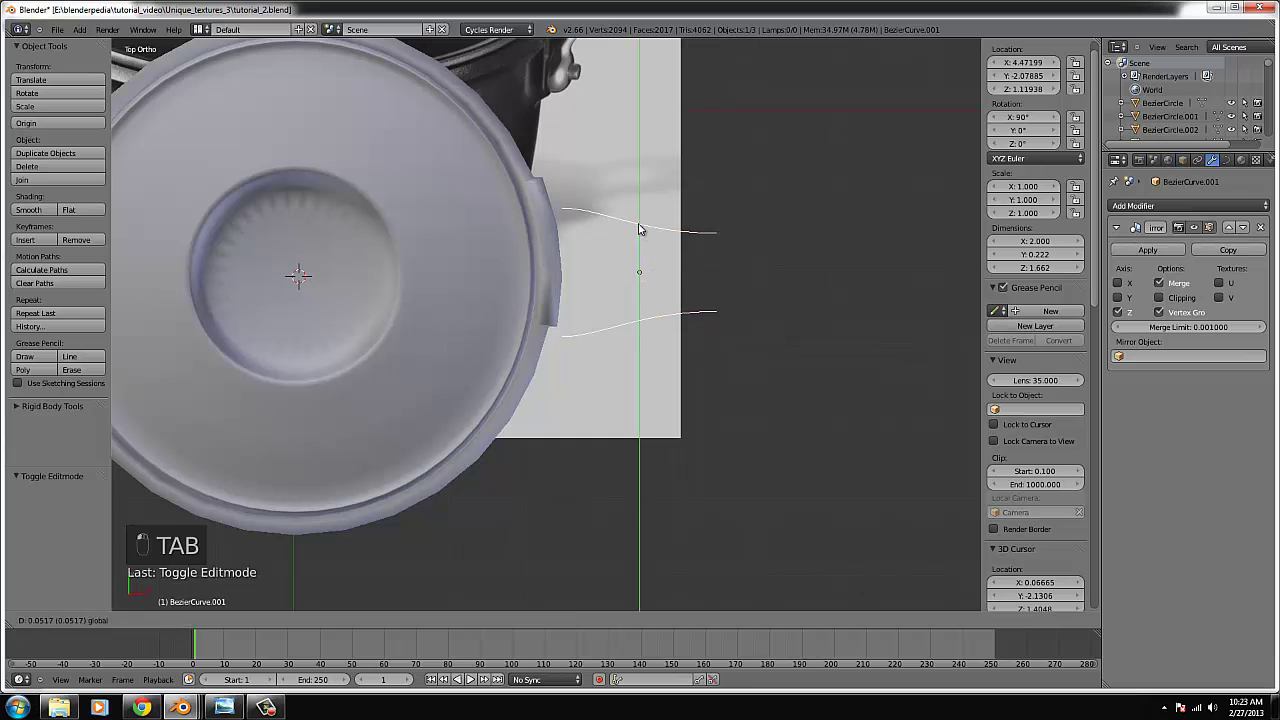
pyautogui.press('Tab')
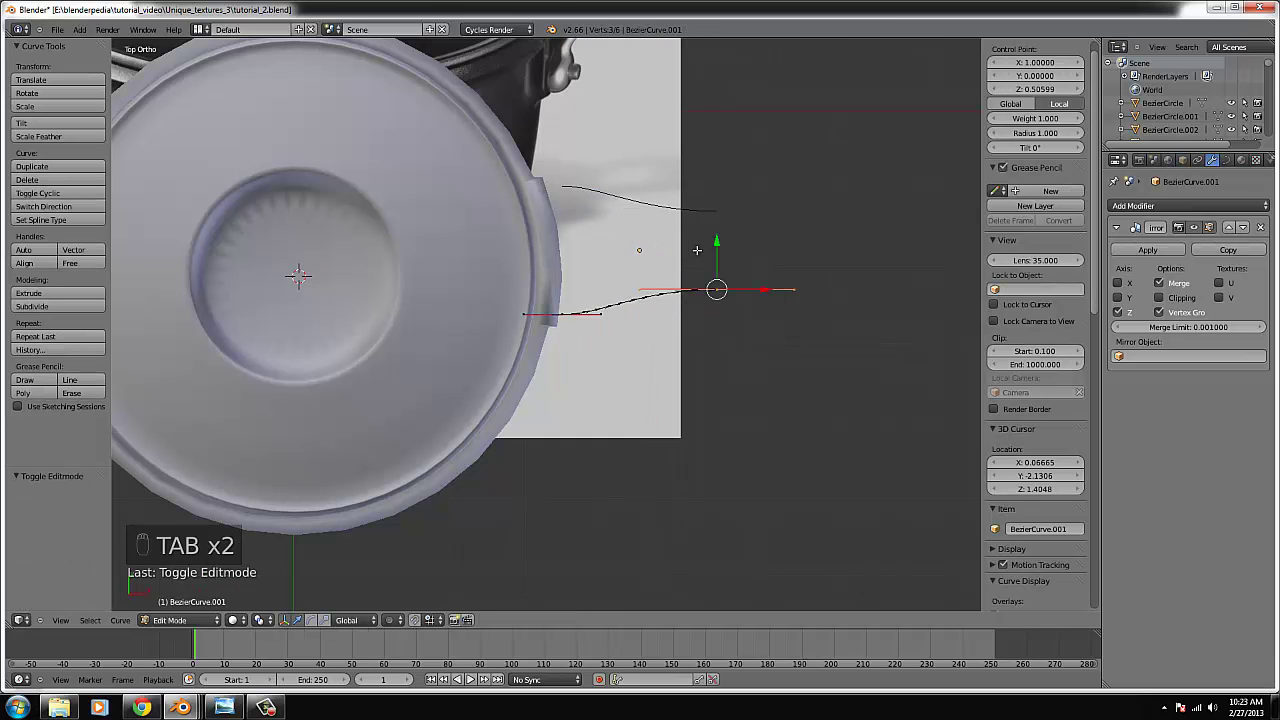
# - Enable Clipping on the Mirror modifier and, in front view, move the curve's inner control point -0.055 along X and -0.658 along Z
pyautogui.scroll(-2, 657, 226)
pyautogui.press('KP_1')
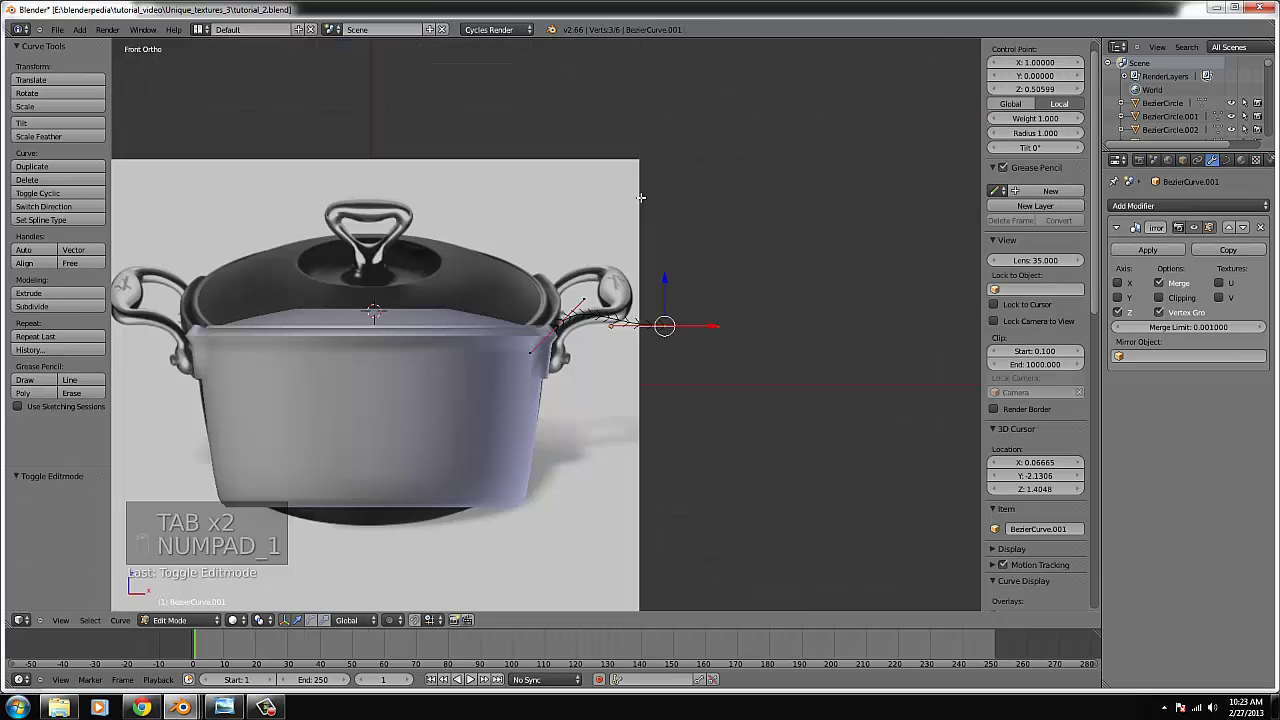
pyautogui.scroll(5, 543, 366)
pyautogui.rightClick(536, 369)
pyautogui.rightClick(573, 328)
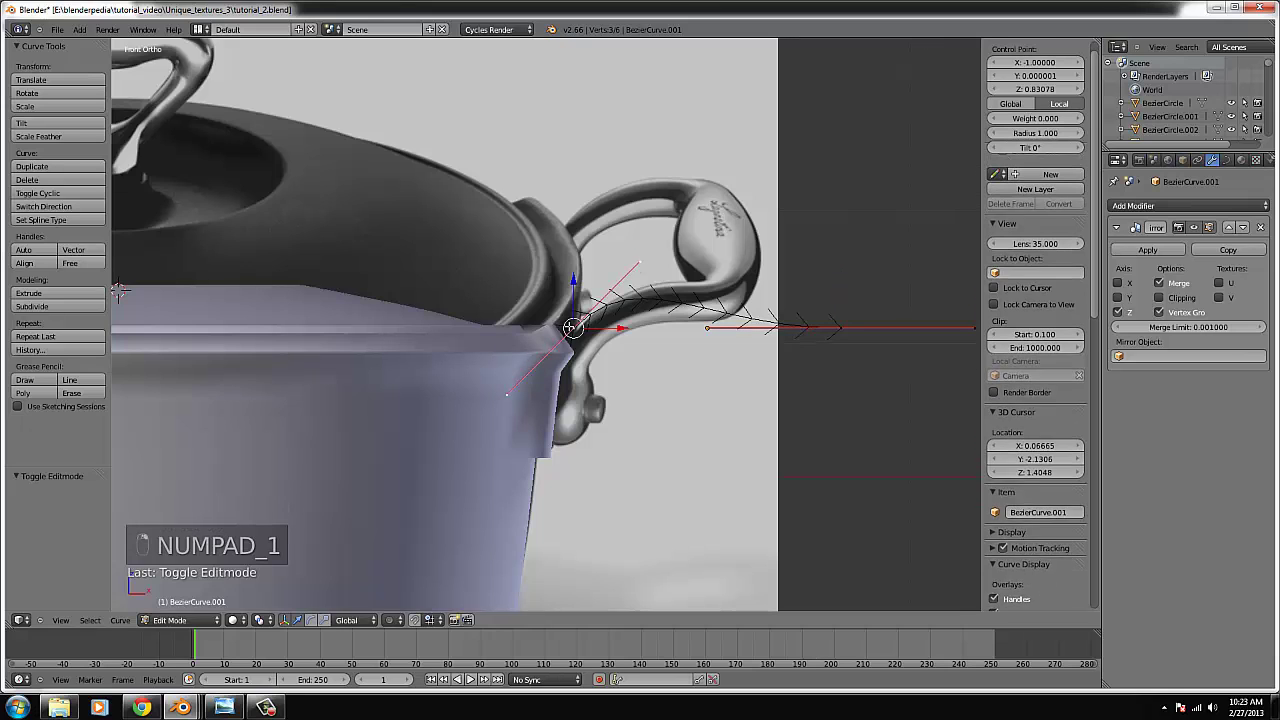
pyautogui.click(1159, 299)
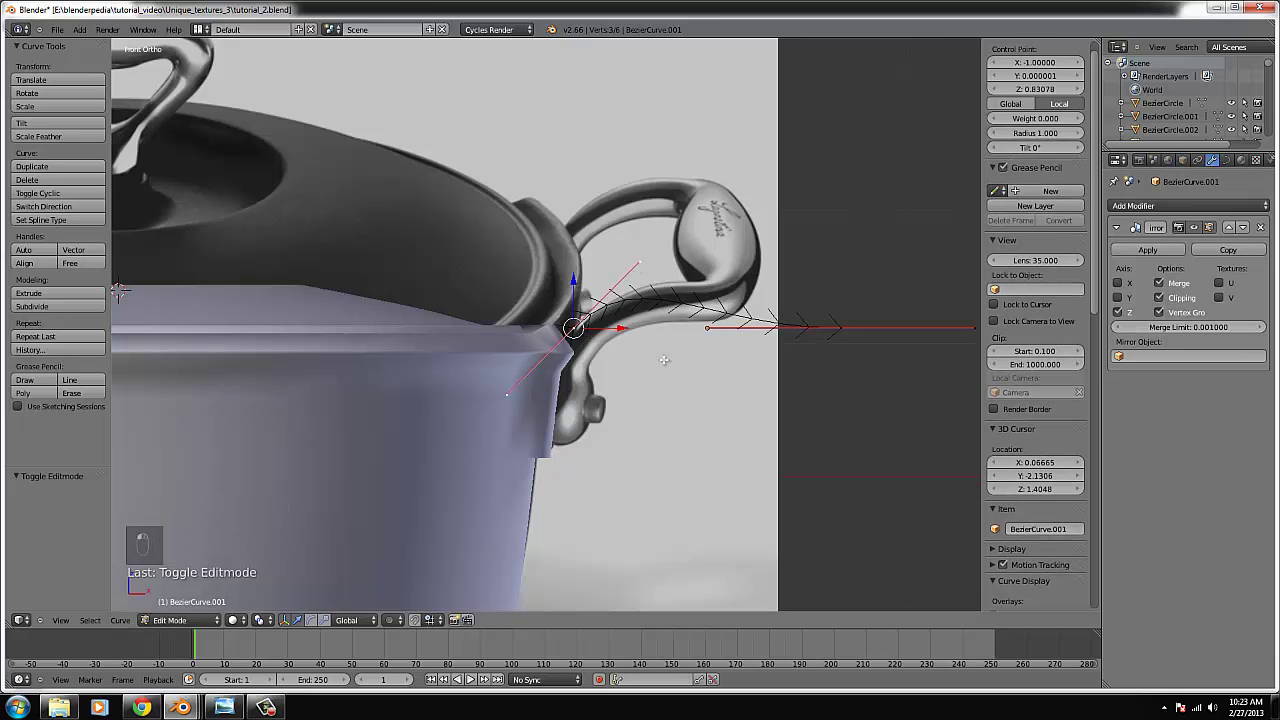
pyautogui.press('g')
pyautogui.click(615, 452)
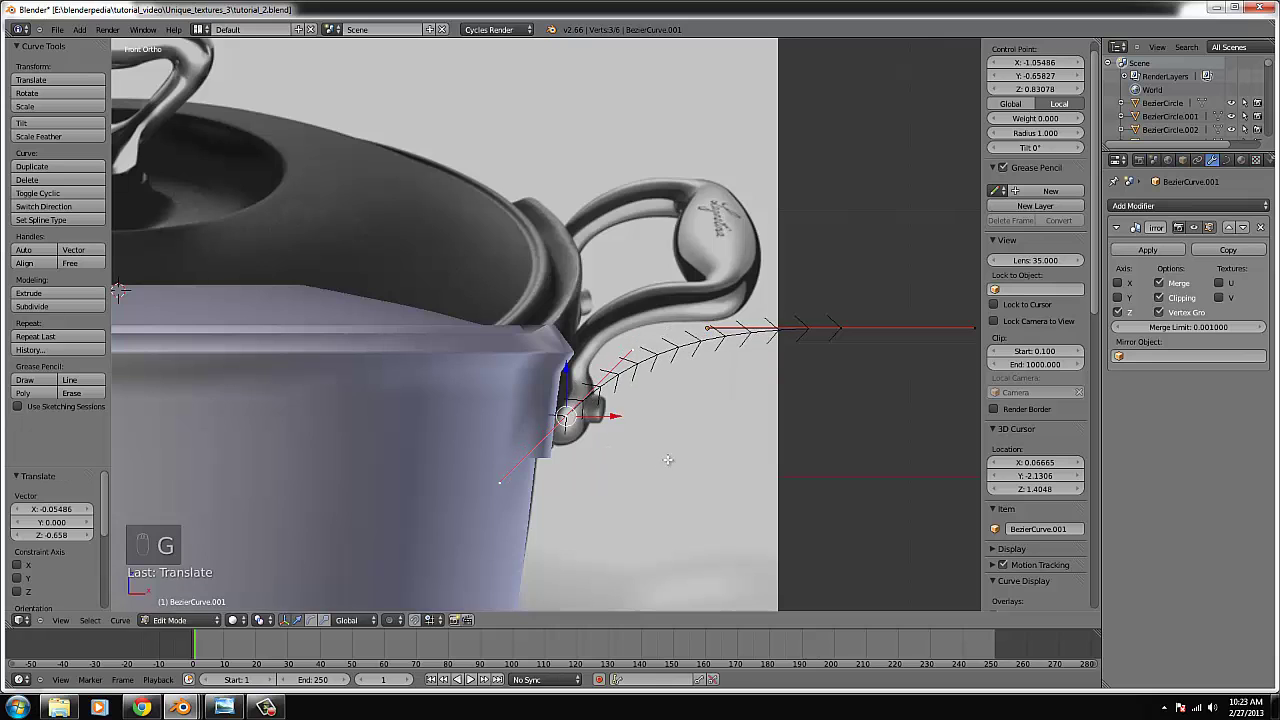
# - Rotate the inner control point to follow the handle's base, move it -0.070 along X and -0.130 along Z, and rotate it another -3.086°
pyautogui.press('r')
pyautogui.press('g')
pyautogui.click(670, 438)
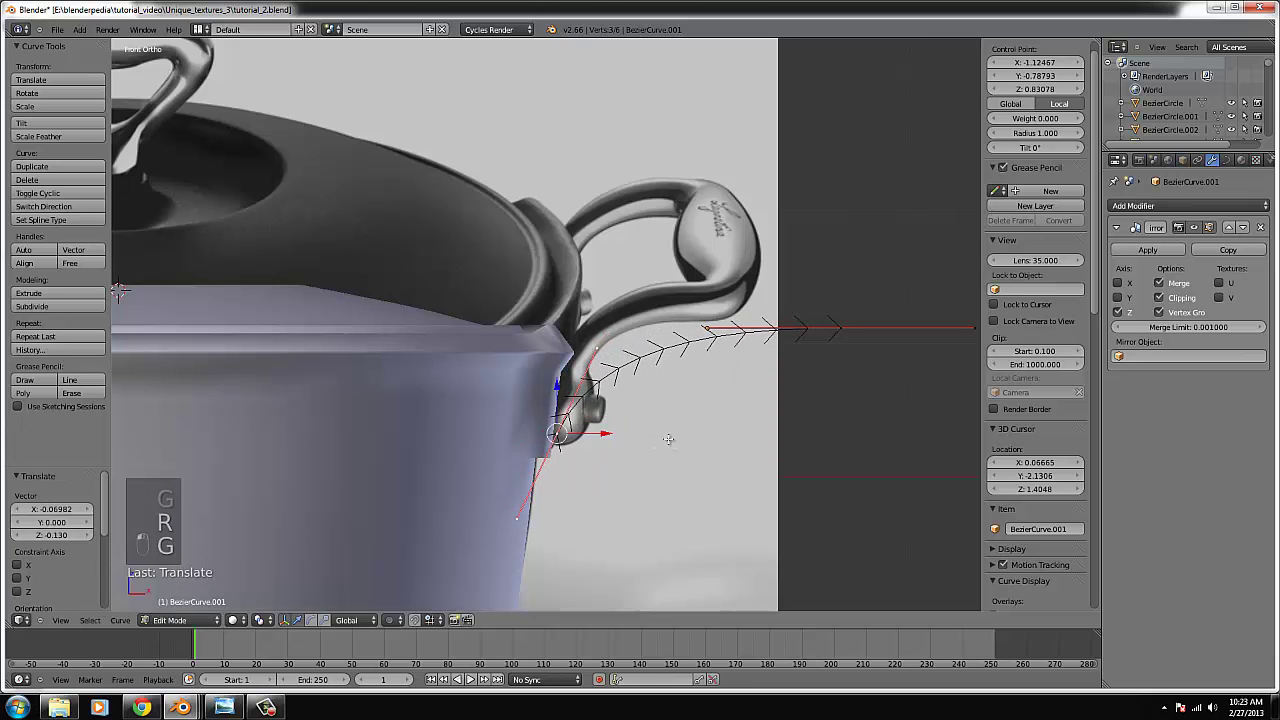
pyautogui.press('r')
pyautogui.click(669, 432)
# - Move the outer control point -1.037 along X and 0.199 along Z onto the photo's handle, plus another -0.030 along X
pyautogui.rightClick(808, 331)
pyautogui.moveTo(808, 331); pyautogui.dragTo(808, 369, button='middle')
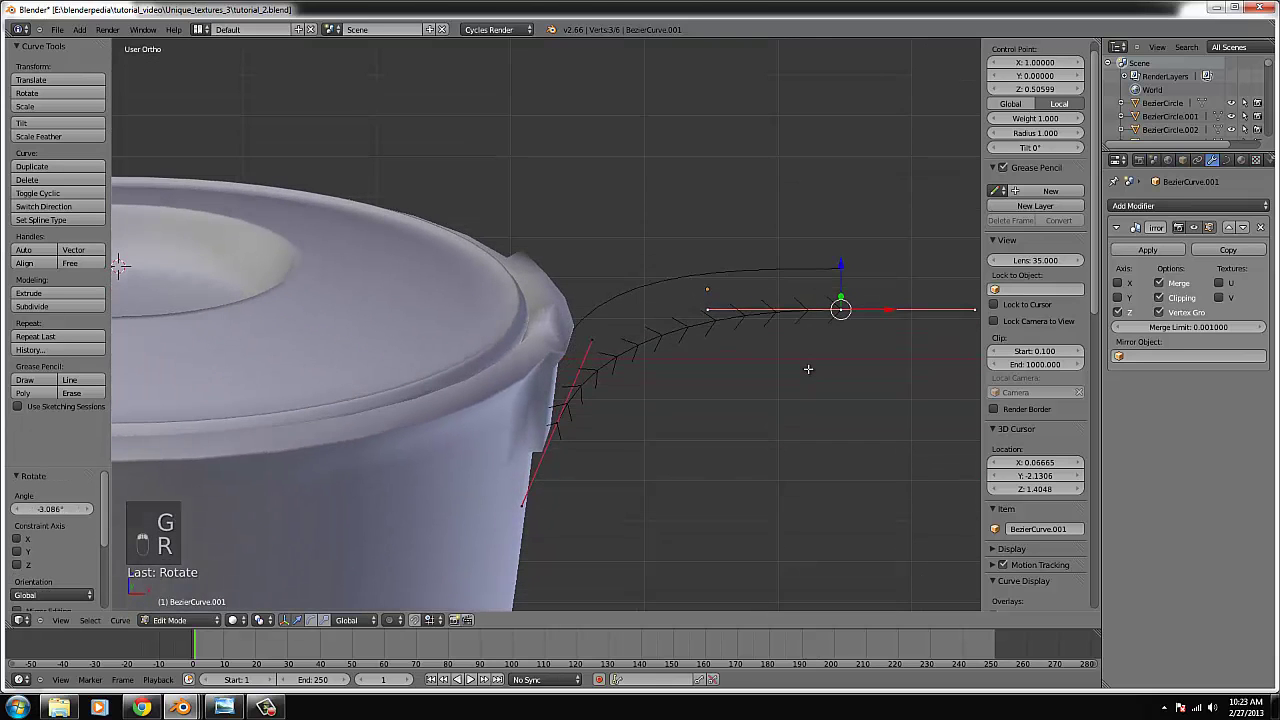
pyautogui.press('KP_1')
pyautogui.press('g')
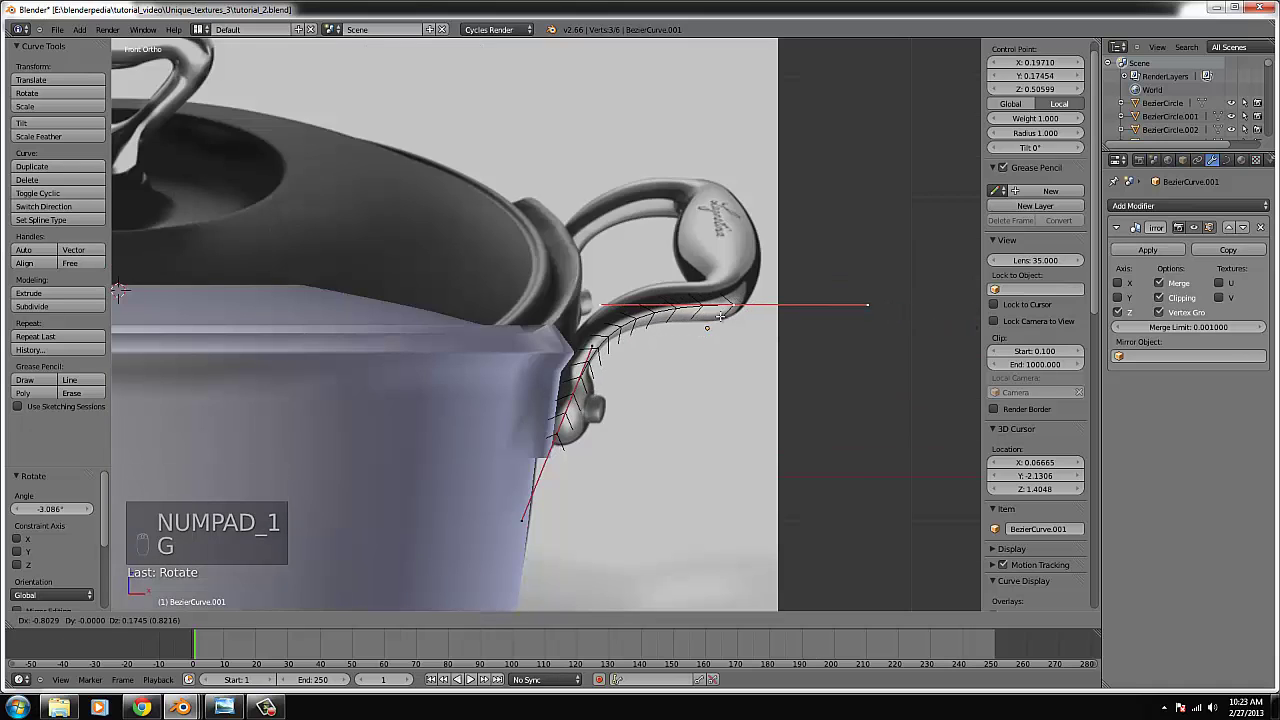
pyautogui.click(698, 313)
pyautogui.press('g')
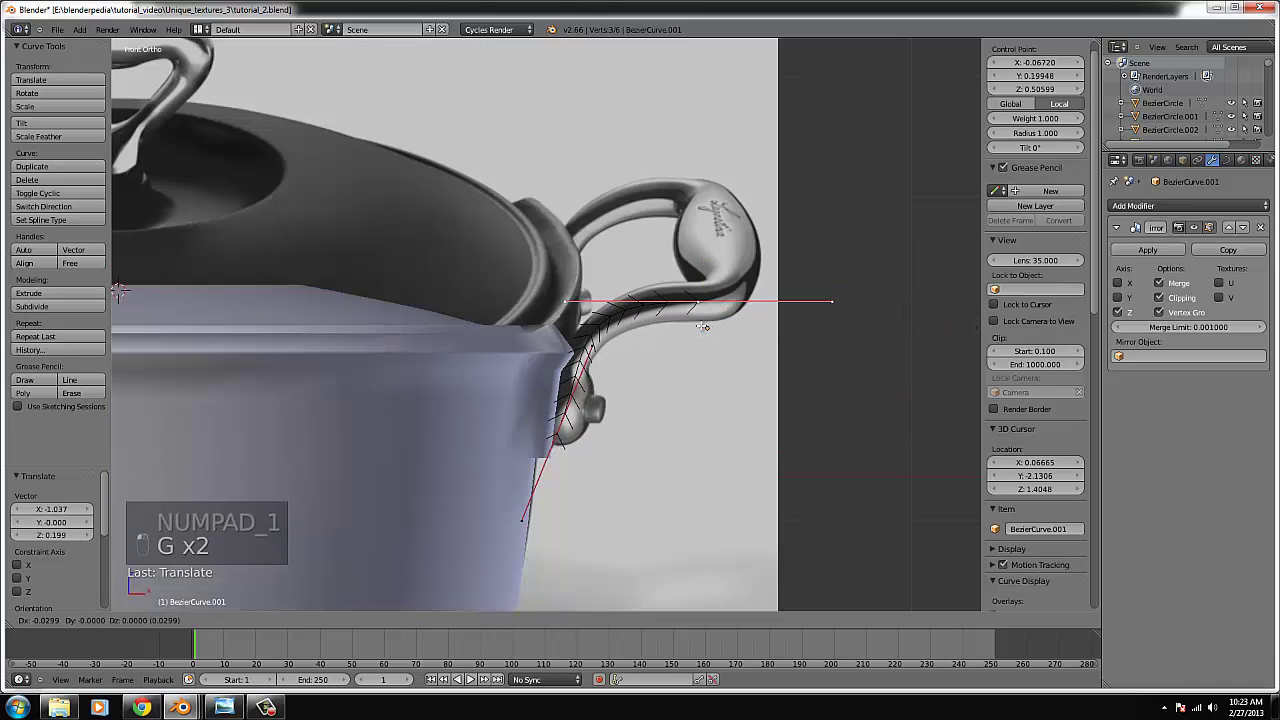
pyautogui.rightClick(717, 359)
# - Adjust the inner point's upper Bezier handle, move the inner control point 0.010 along X and 0.075 along Z, and rotate it slightly
pyautogui.rightClick(592, 348)
pyautogui.press('g')
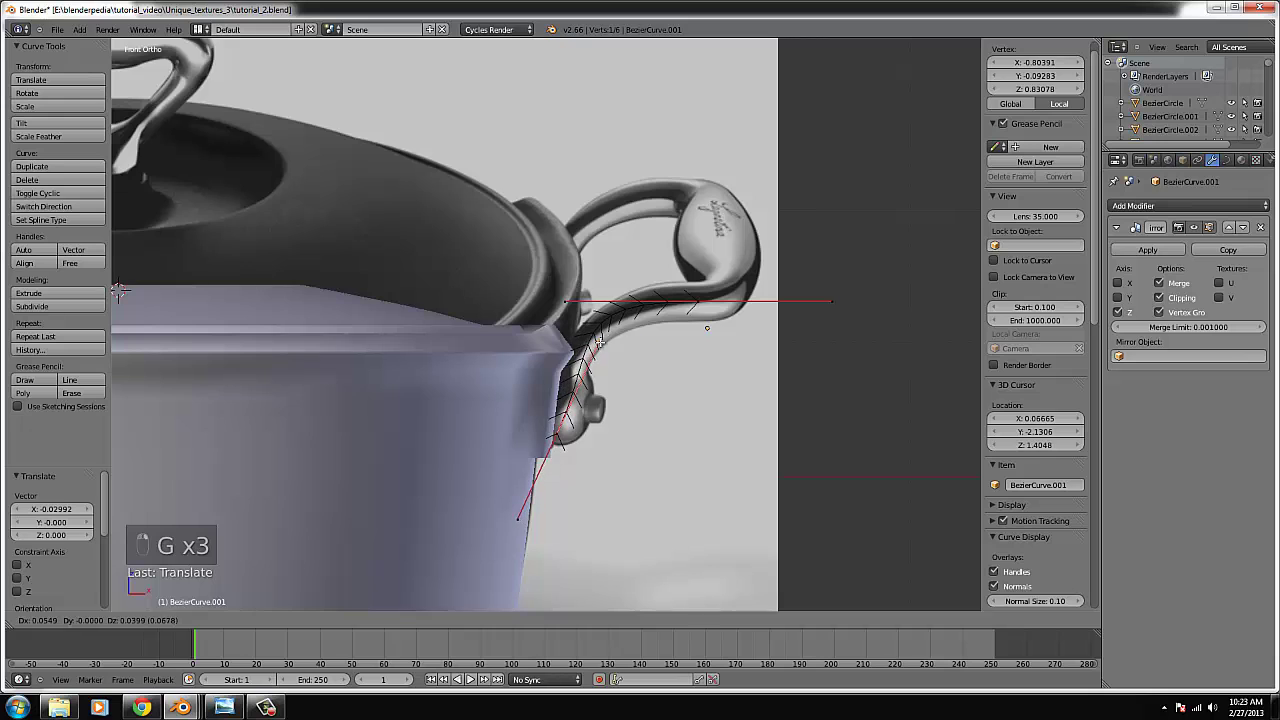
pyautogui.rightClick(556, 450)
pyautogui.press('g')
pyautogui.press('r')
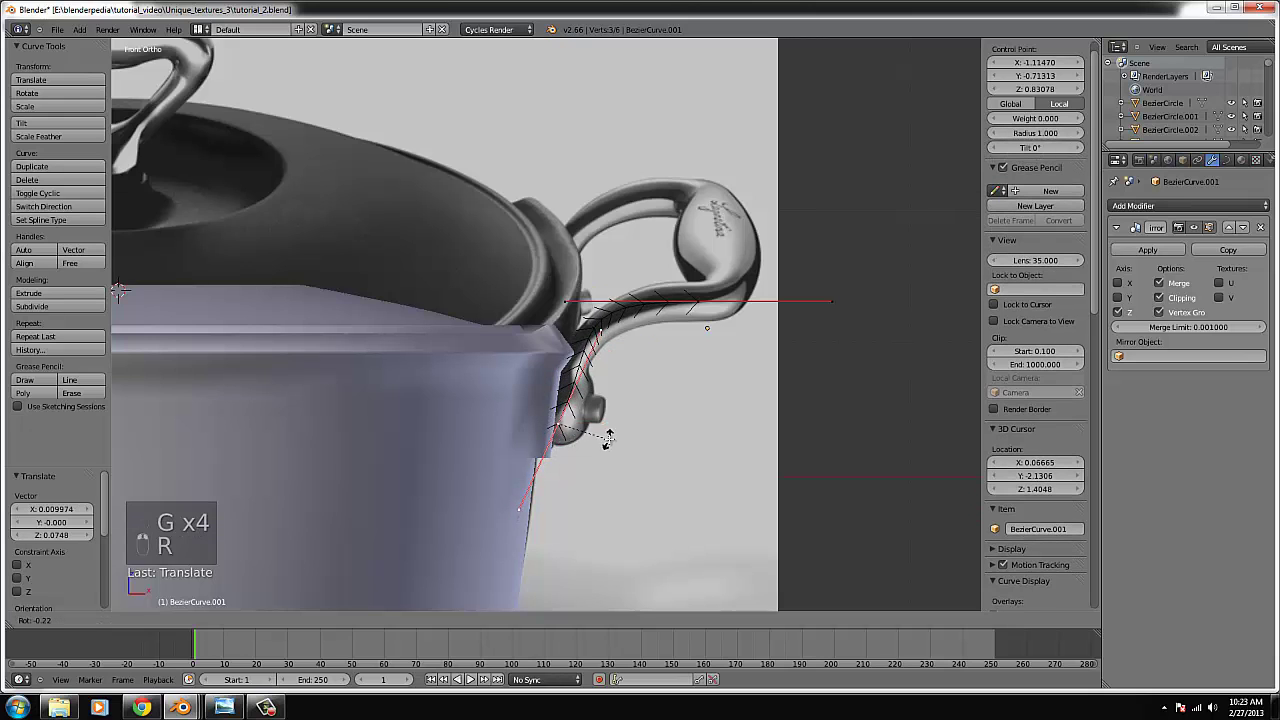
pyautogui.click(610, 434)
# - Move the inner point's upper handle -0.025 along X and -0.085 along Z, and lower the outer control point by 0.010
pyautogui.rightClick(612, 340)
pyautogui.press('g')
pyautogui.click(638, 360)
pyautogui.rightClick(718, 290)
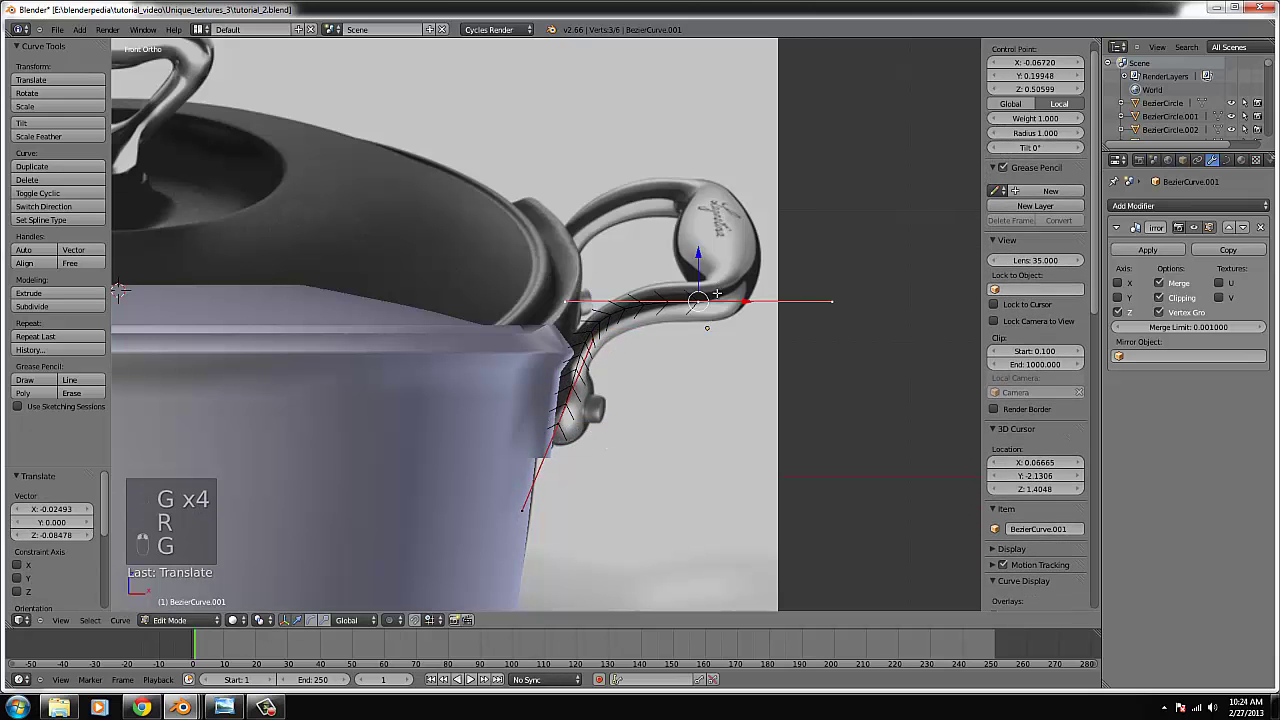
pyautogui.press('g')
pyautogui.click(716, 296)
# - Nudge the inner control point, rotate it 0.763°, and move its upper handle -0.015 along X and -0.075 along Z
pyautogui.rightClick(577, 410)
pyautogui.press('g')
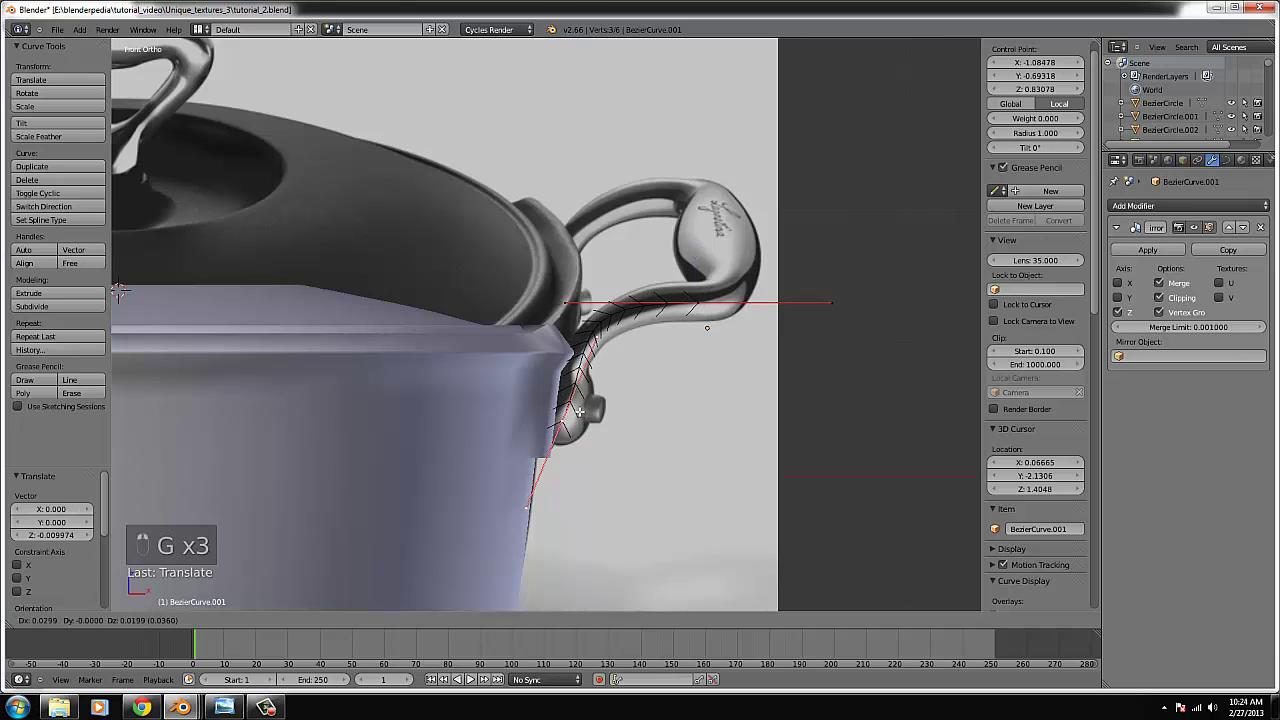
pyautogui.press('r')
pyautogui.click(619, 416)
pyautogui.press('g')
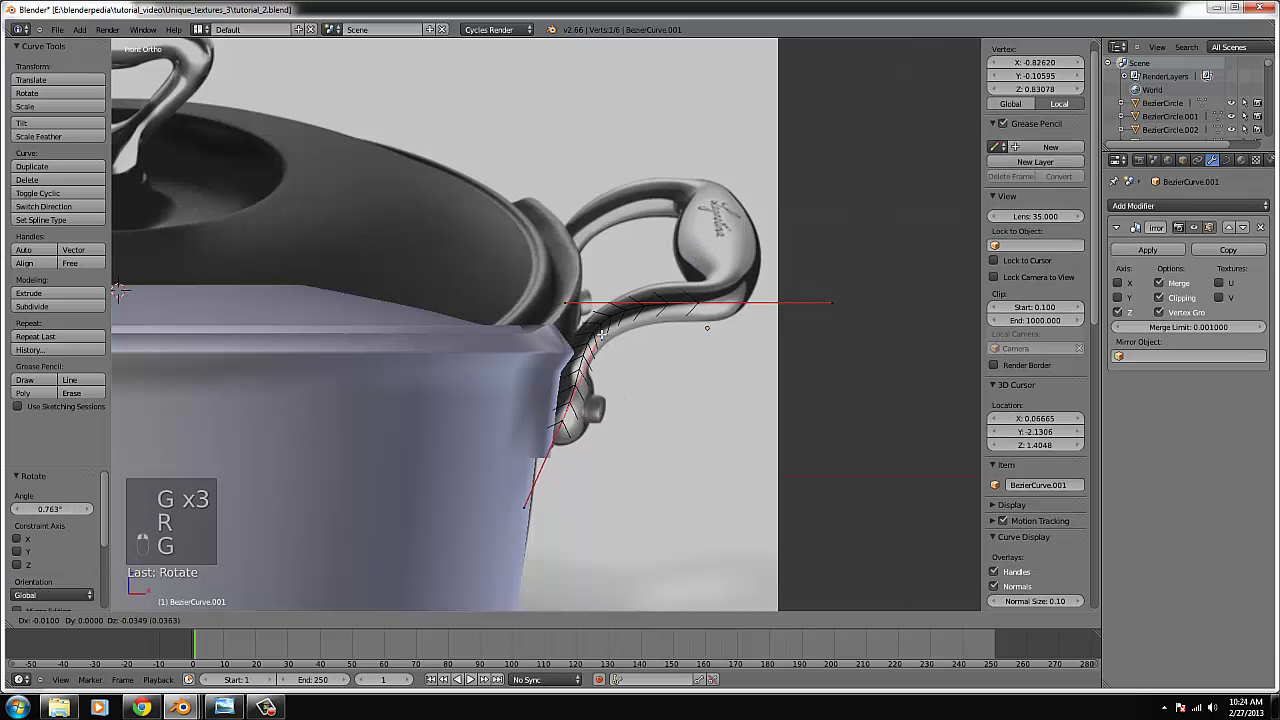
pyautogui.click(608, 334)
# - In top wireframe view, extrude the outer control point 0.264 along X and 0.424 along Y and rotate the new point about -90°
pyautogui.rightClick(733, 292)
pyautogui.press('KP_7')
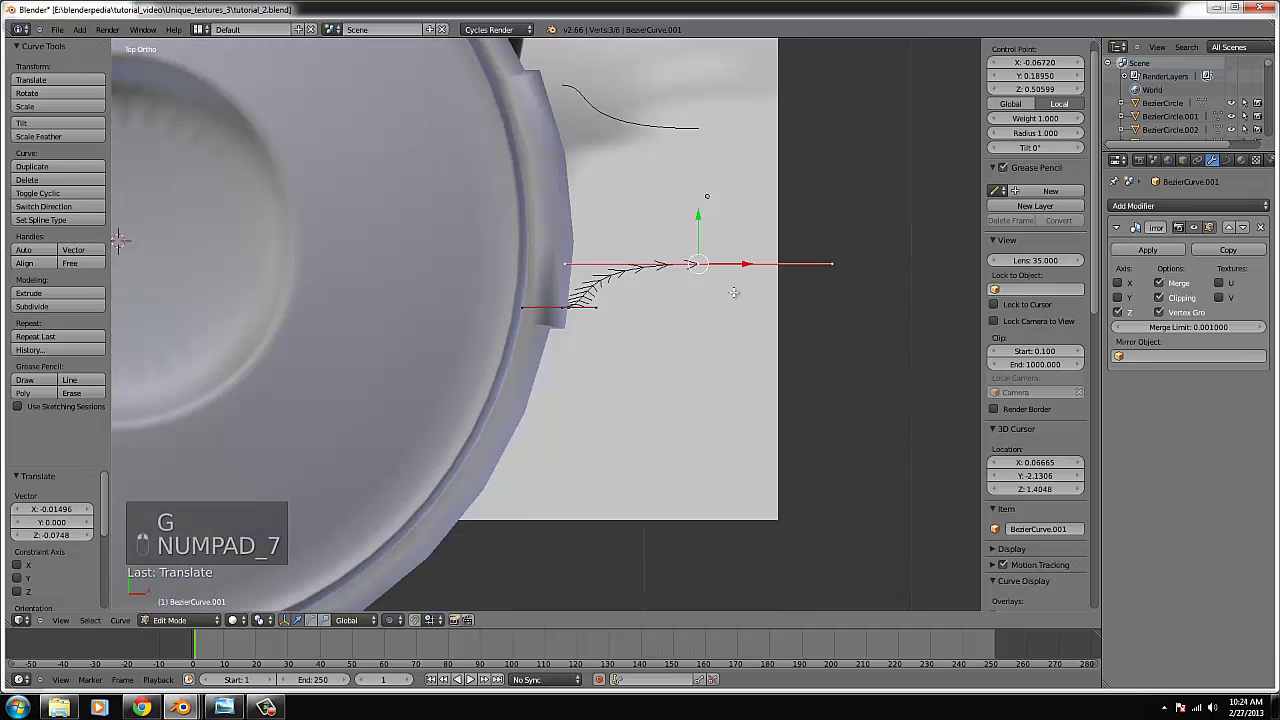
pyautogui.press('z')
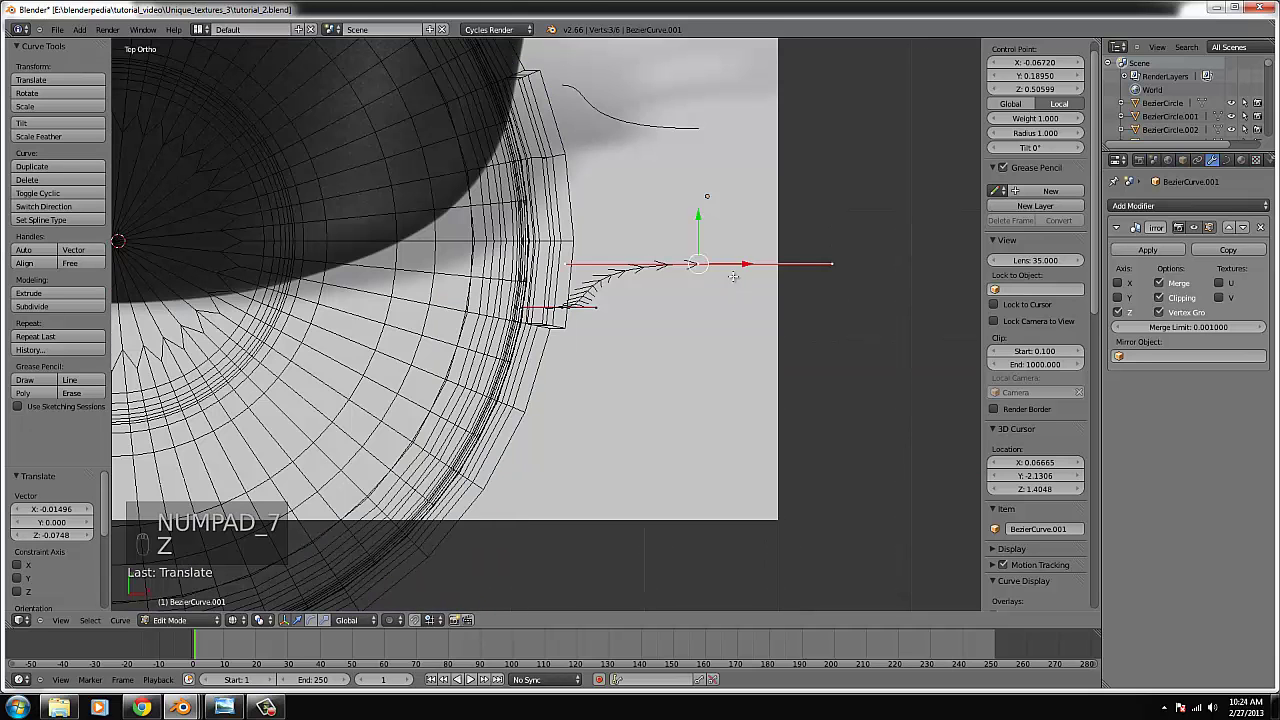
pyautogui.press('e')
pyautogui.click(766, 218)
pyautogui.press('r')
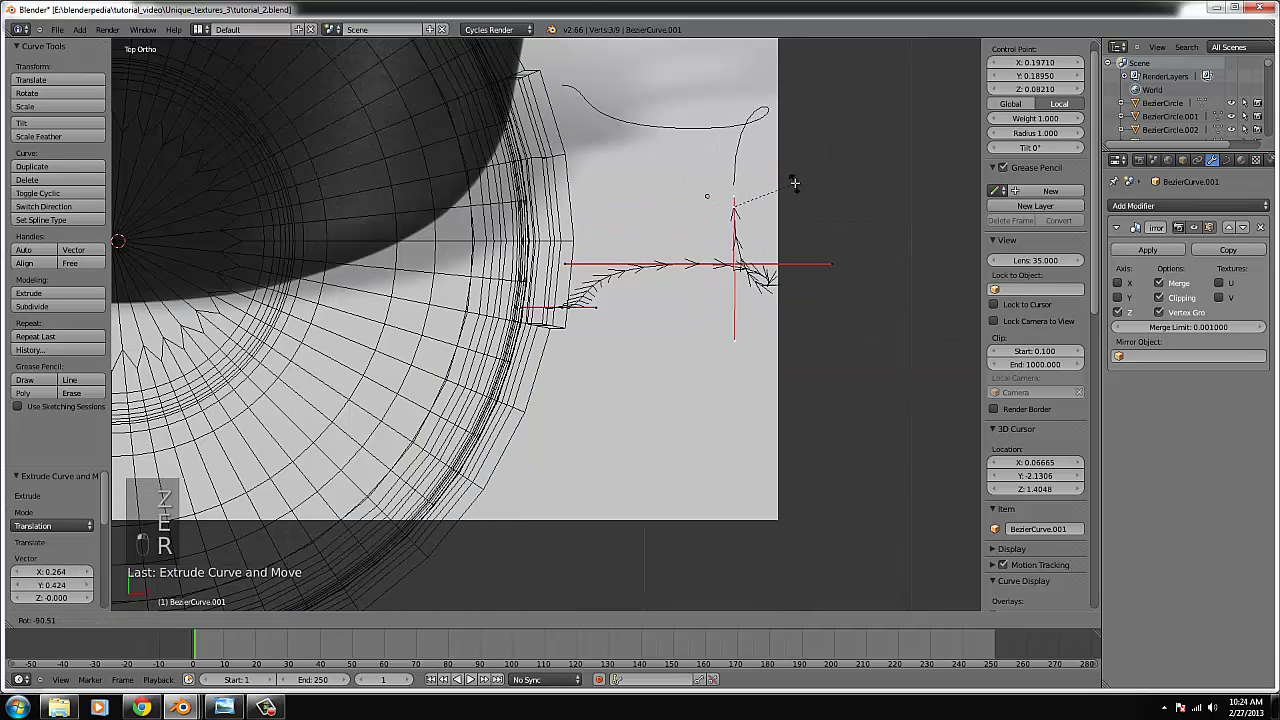
pyautogui.click(794, 183)
# - Pull in the corner point's outer handle and move the new end point's lower handle 0.524 along Y to smooth the bend
pyautogui.rightClick(827, 275)
pyautogui.moveTo(874, 265); pyautogui.dragTo(736, 222)
pyautogui.rightClick(738, 340)
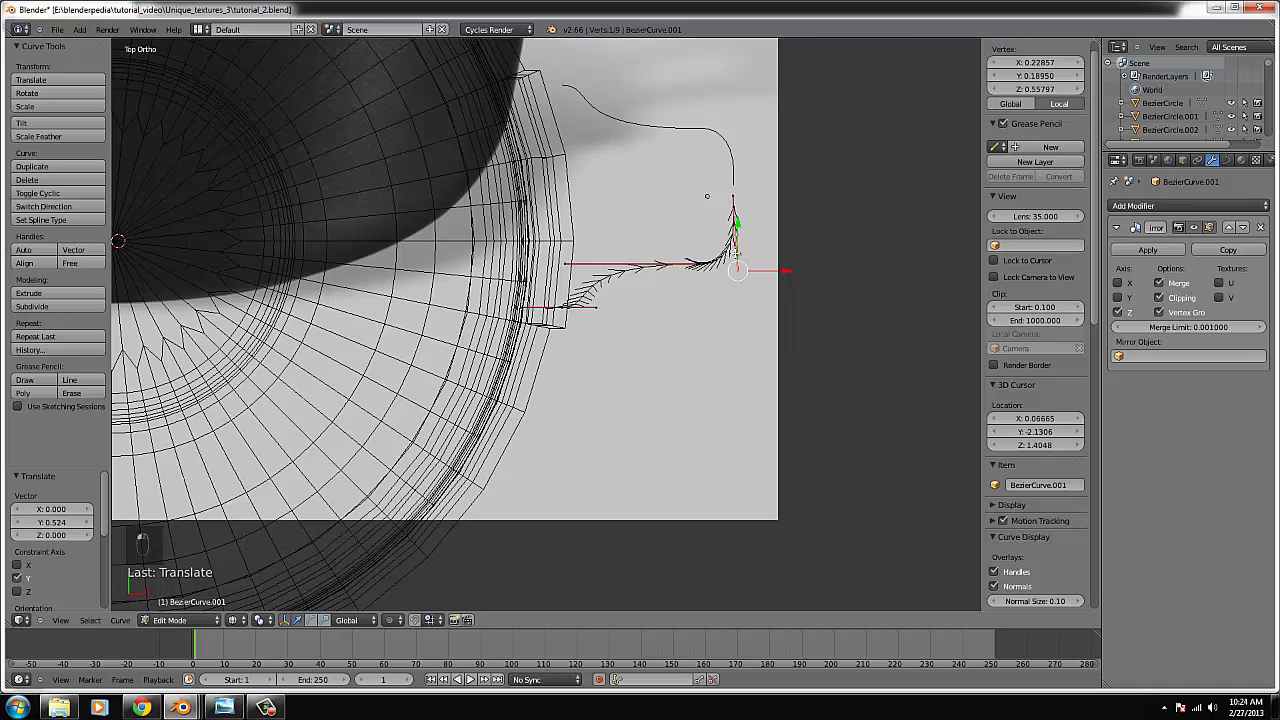
# - In front view, select the curve's new end point with its handles and raise it 0.173 along Z
pyautogui.press('KP_1')
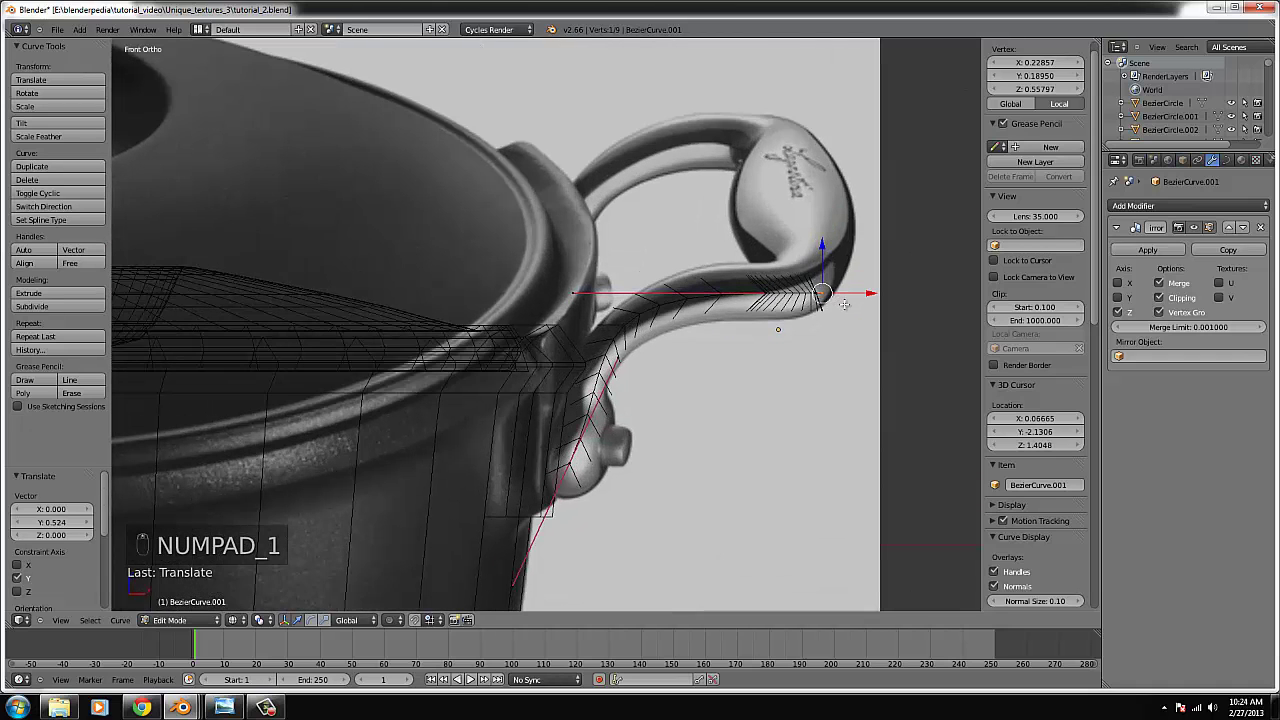
pyautogui.press('b')
pyautogui.moveTo(848, 321); pyautogui.dragTo(824, 213)
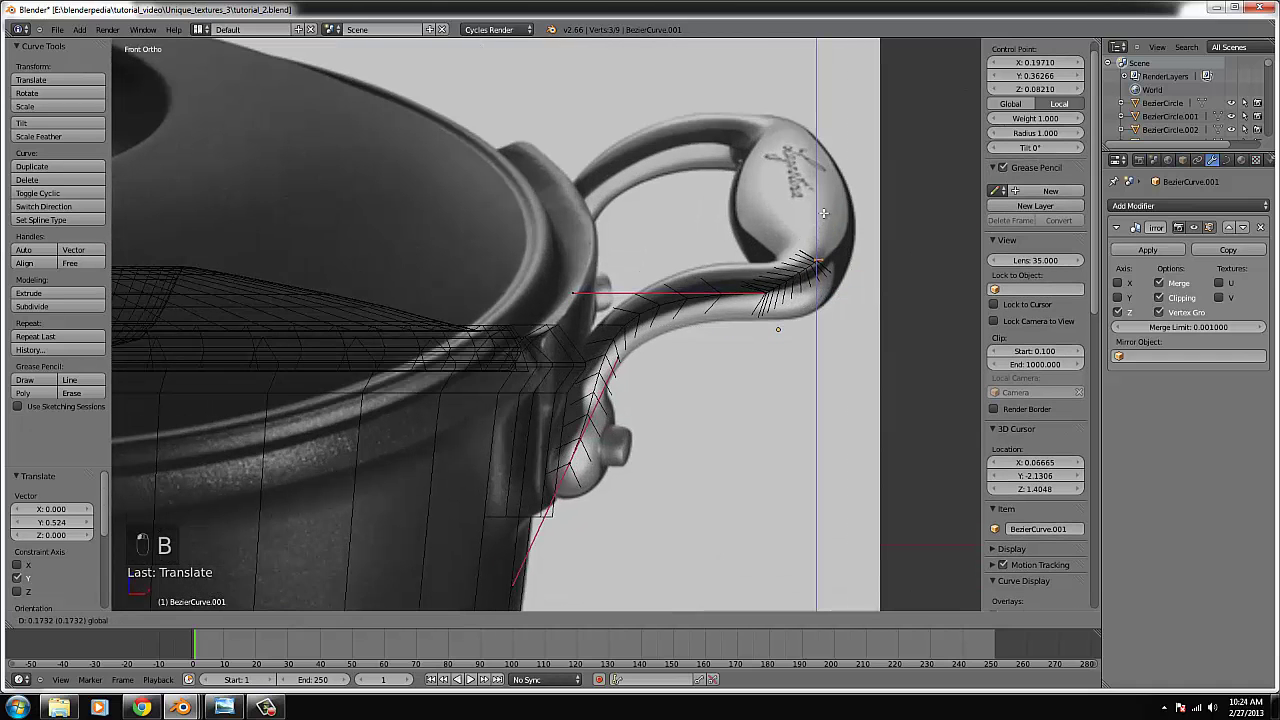
pyautogui.moveTo(825, 214); pyautogui.dragTo(844, 305, button='middle')
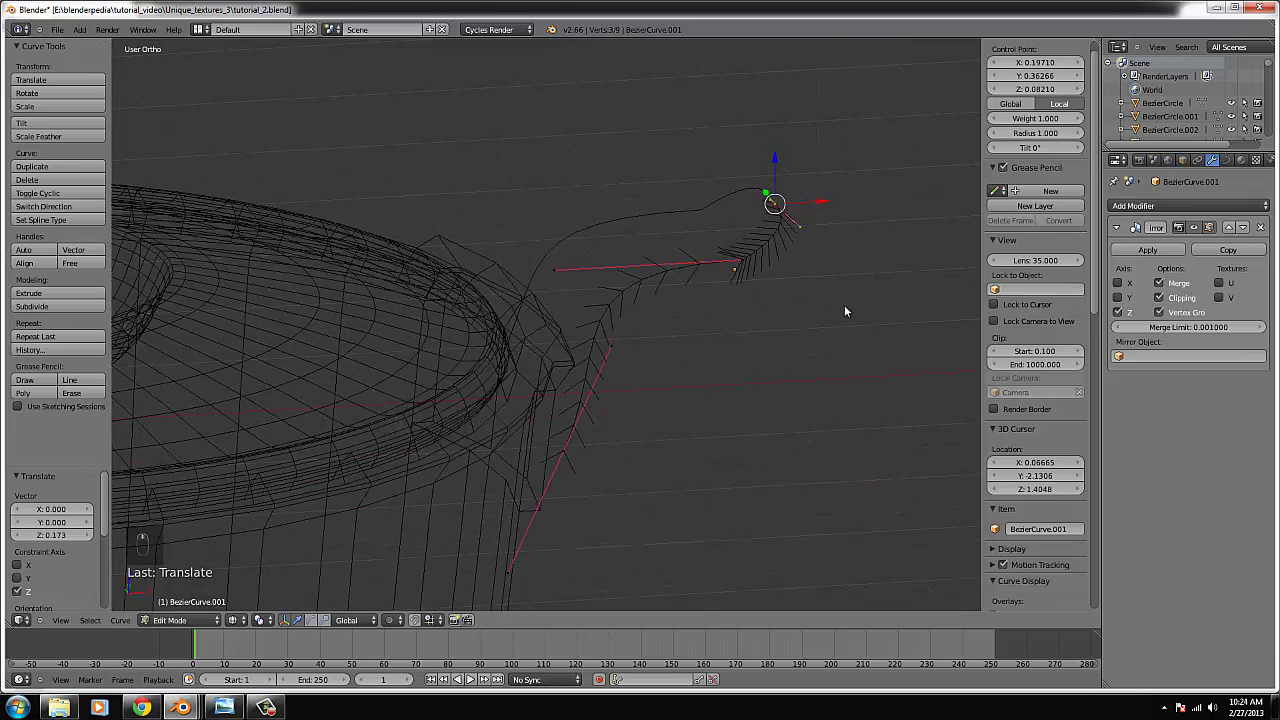
pyautogui.press('Tab')
pyautogui.press('KP_1')
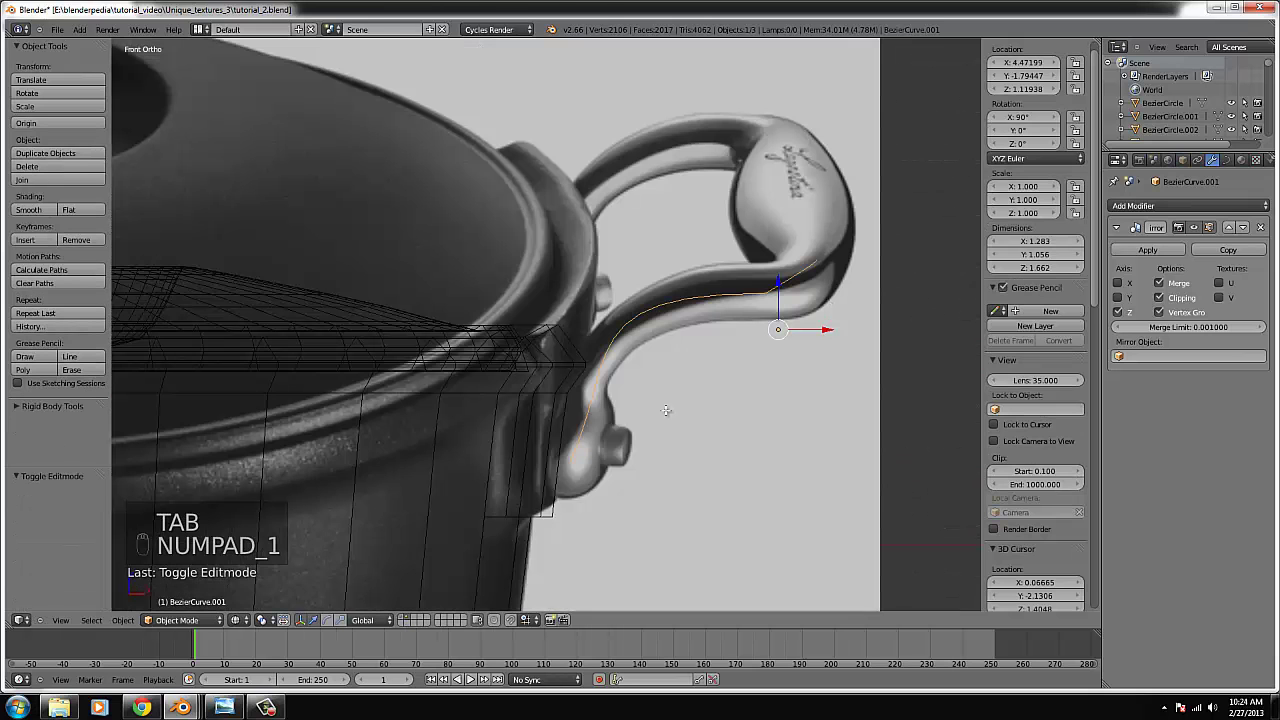
# - Rotate the inner control point and shift it slightly toward the pot to align with the handle's base in the photo
pyautogui.press('Tab')
pyautogui.press('r')
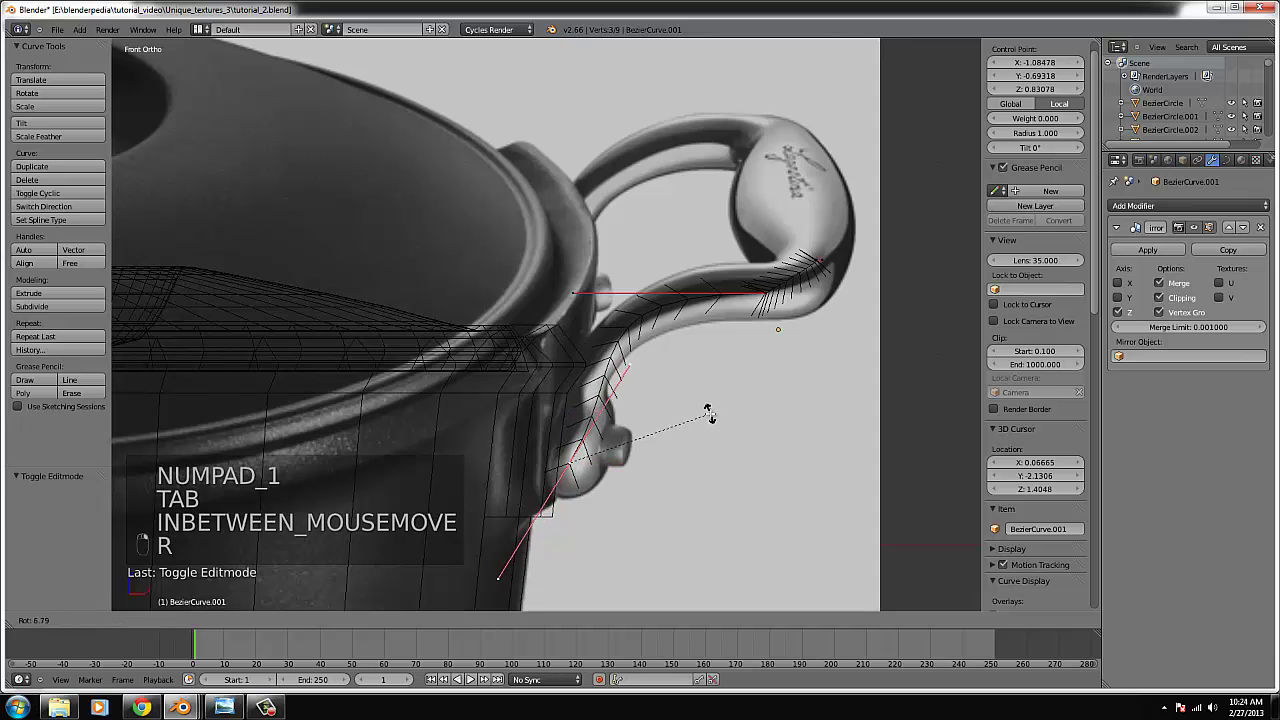
pyautogui.click(705, 400)
pyautogui.press('g')
pyautogui.press('r')
pyautogui.click(701, 418)
pyautogui.press('r')
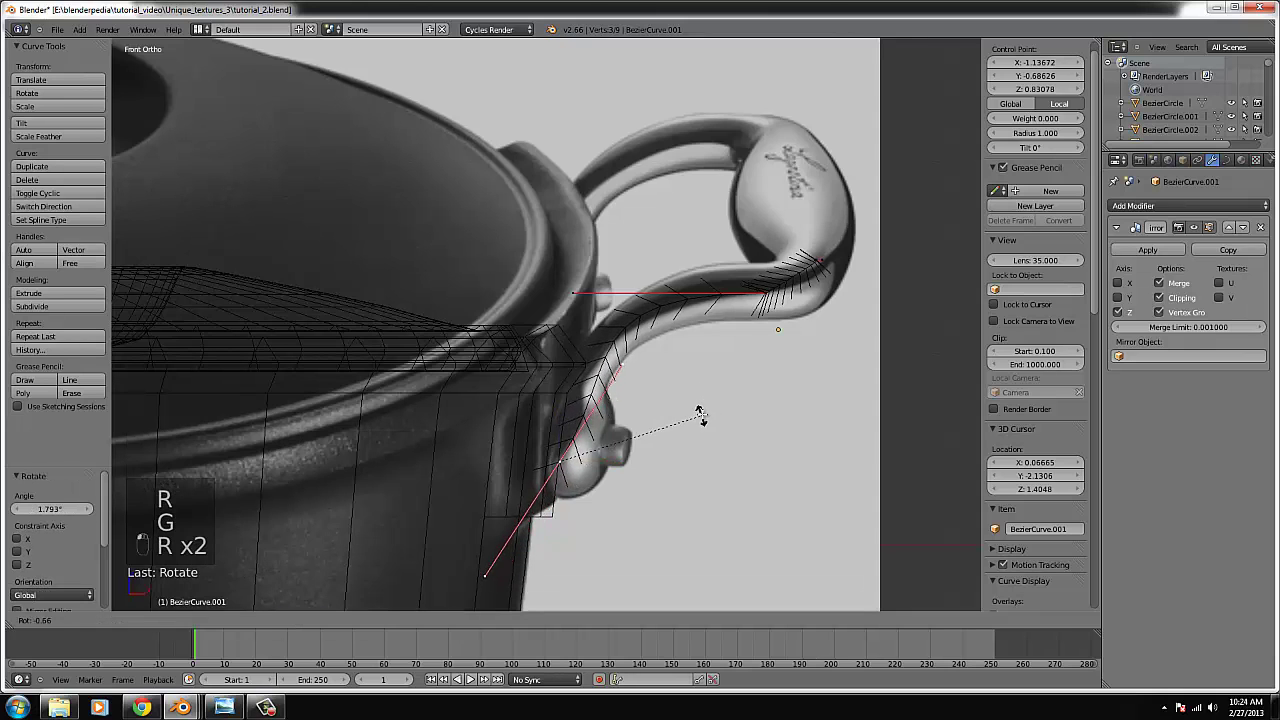
pyautogui.click(661, 355)
# - Move the inner control point's upper handle about -0.014 along X and -0.059 along Z
pyautogui.rightClick(625, 370)
pyautogui.press('g')
pyautogui.click(648, 370)
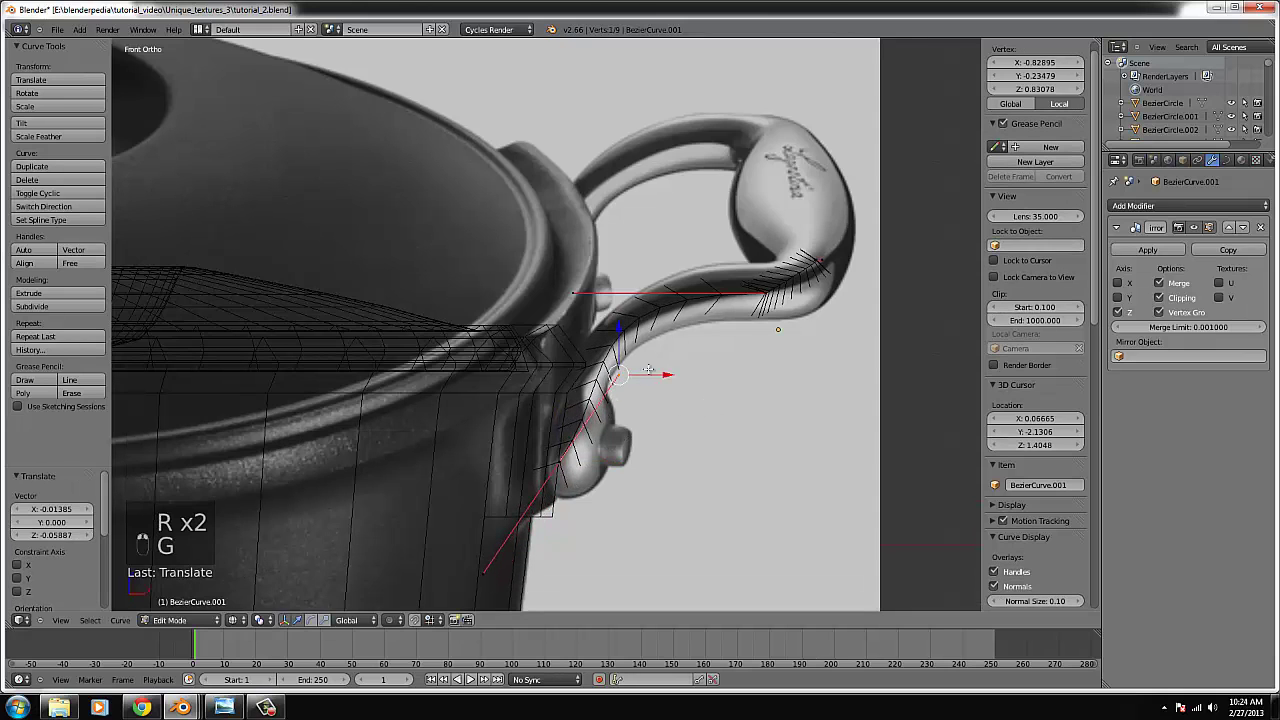
# - Move the end point about 0.055 along X and 0.069 along Z, and extend the corner point's outer handle along X
pyautogui.press('b')
pyautogui.moveTo(812, 228); pyautogui.dragTo(842, 262)
pyautogui.press('g')
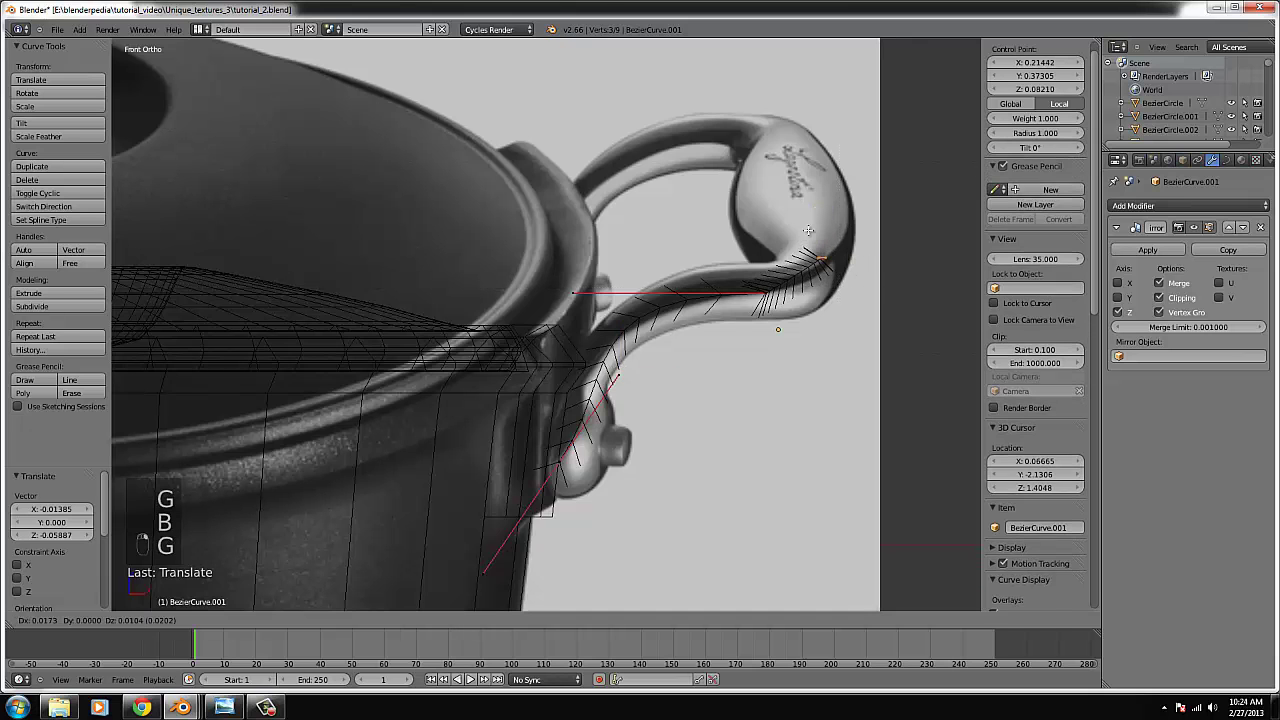
pyautogui.click(804, 242)
pyautogui.rightClick(773, 295)
pyautogui.press('g')
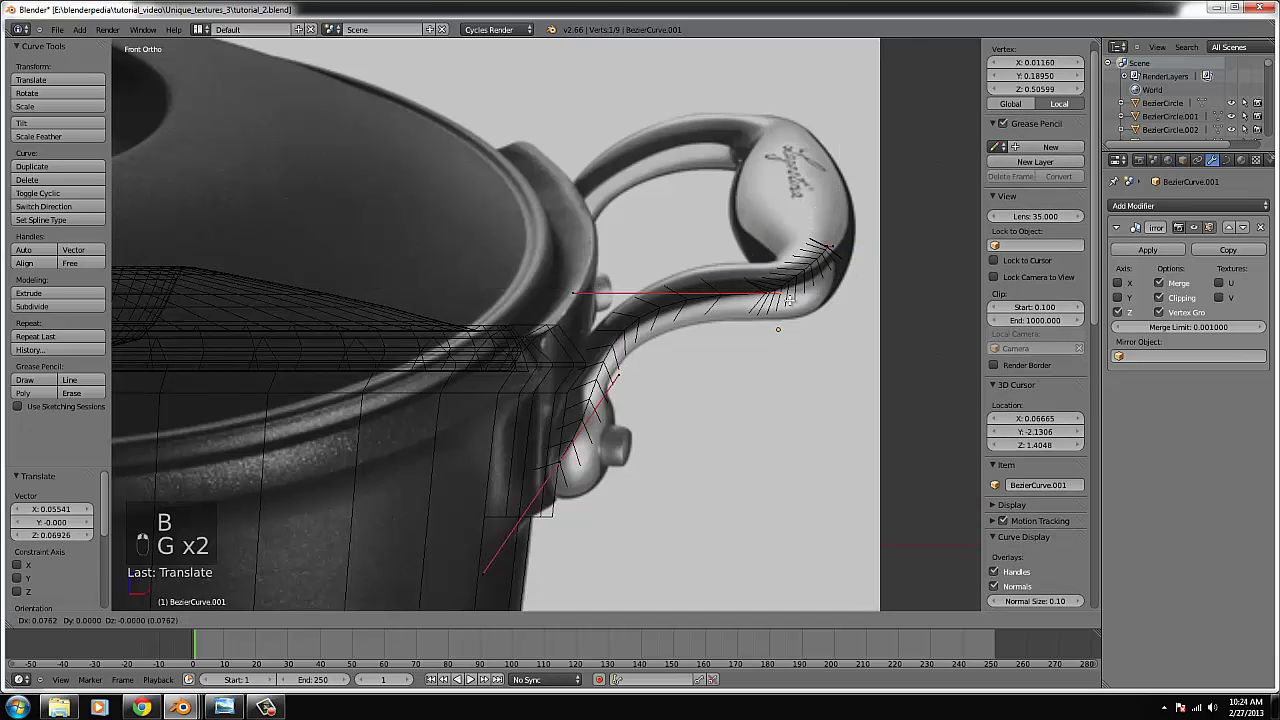
pyautogui.click(790, 296)
pyautogui.moveTo(790, 296)
pyautogui.mouseDown(button='middle')
pyautogui.moveTo(799, 331)
pyautogui.moveTo(757, 351)
pyautogui.moveTo(597, 334)
pyautogui.moveTo(762, 330)
pyautogui.moveTo(747, 366)
pyautogui.mouseUp(button='middle')
pyautogui.press('Tab')
# - In solid view, set the handle curve's fill to Full, its bevel depth to 0.171 and bevel resolution to 2
pyautogui.press('z')
pyautogui.press('KP_1')
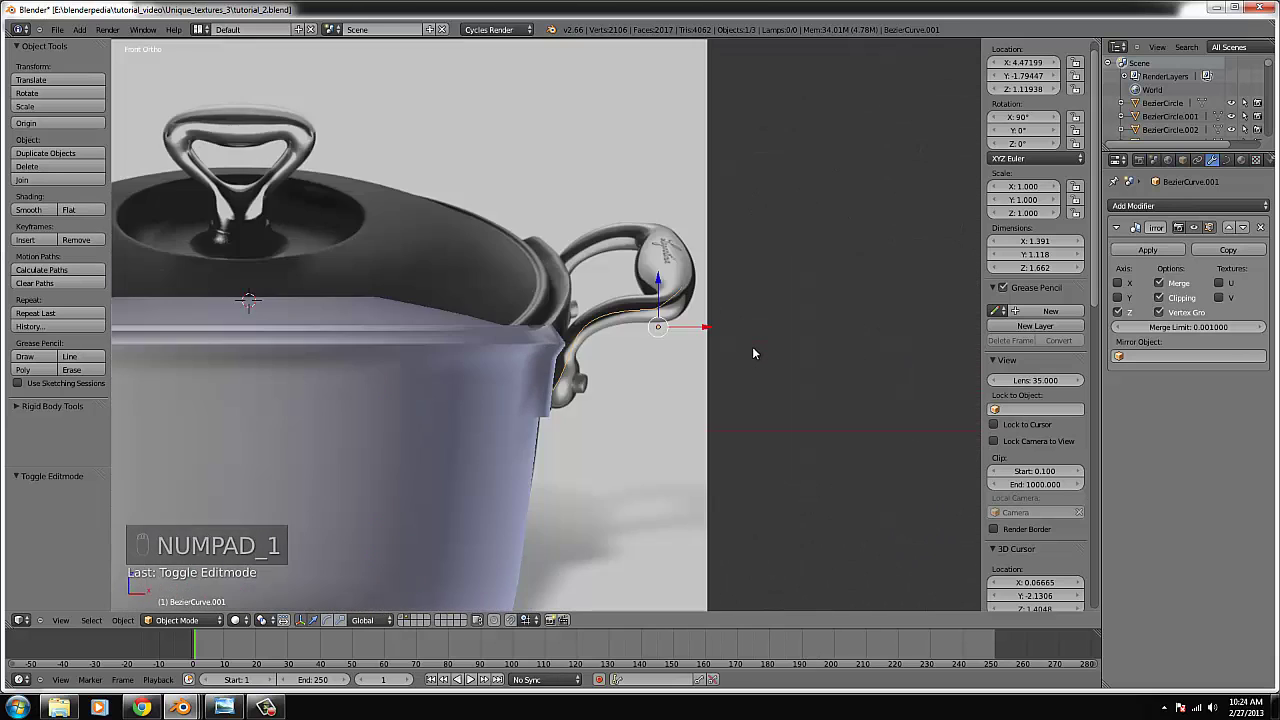
pyautogui.scroll(2, 754, 353)
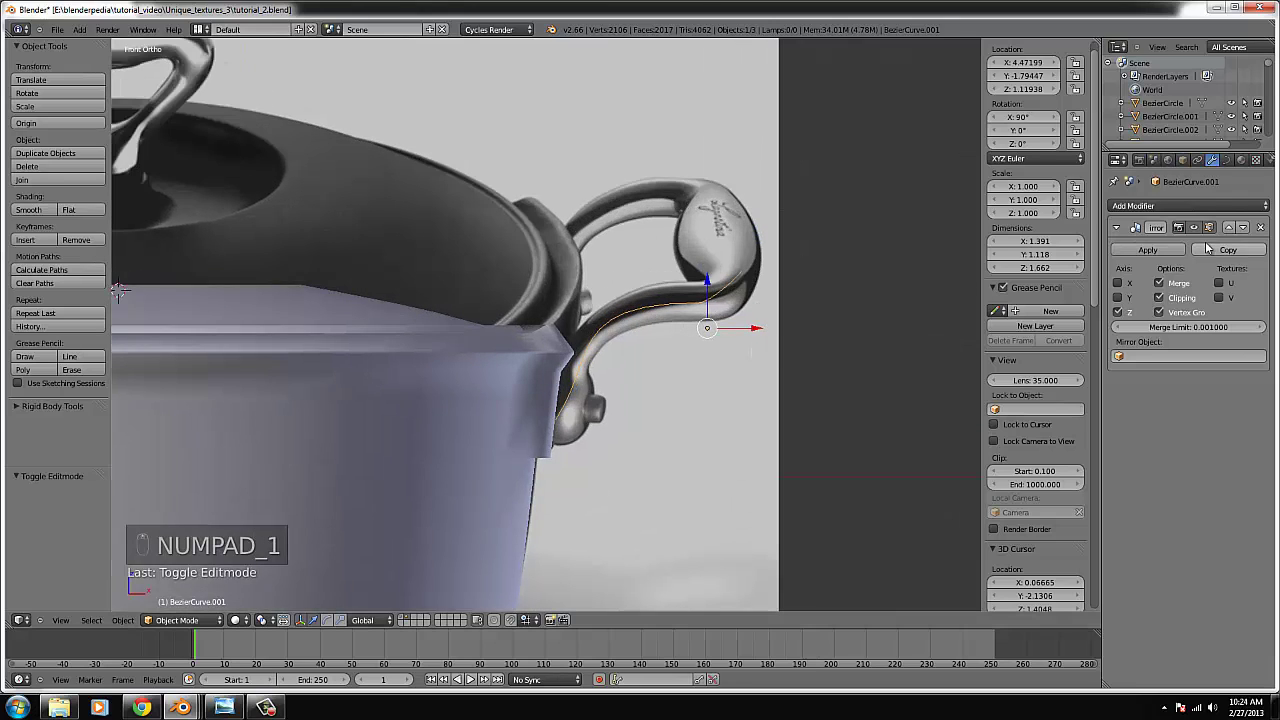
pyautogui.click(1229, 161)
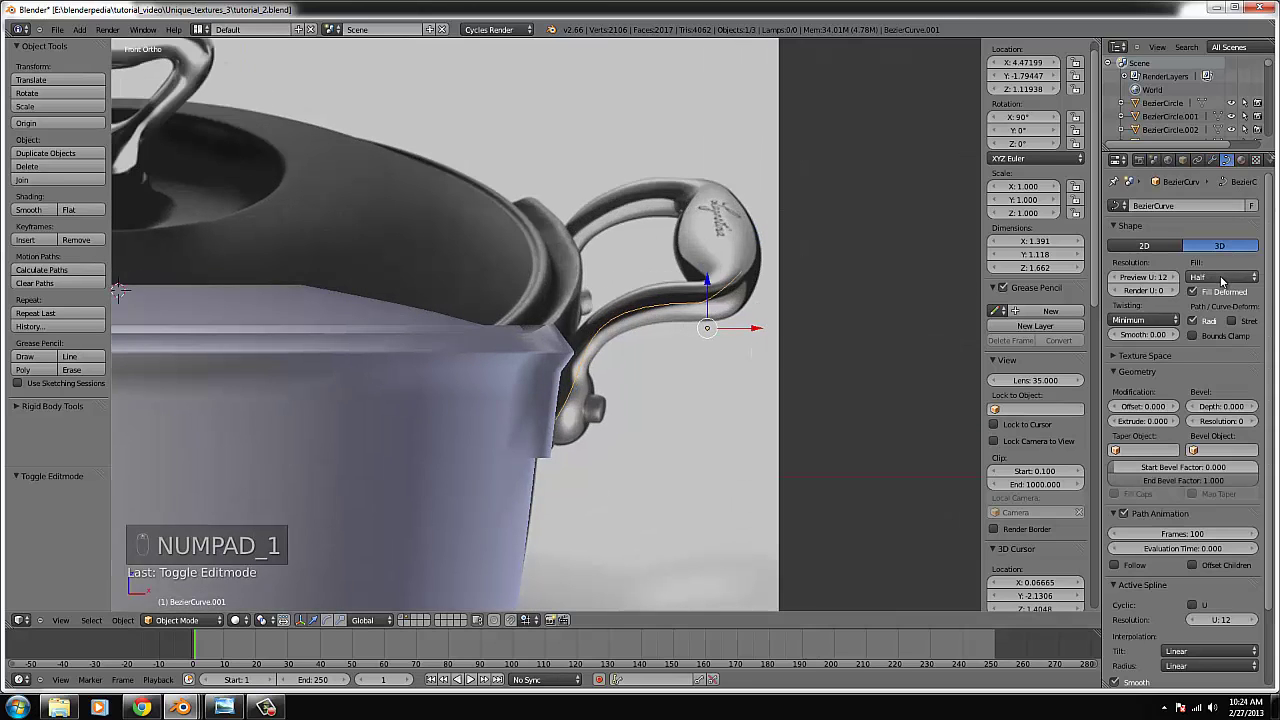
pyautogui.click(1222, 279)
pyautogui.click(1215, 212)
pyautogui.moveTo(1228, 416); pyautogui.dragTo(1249, 420)
pyautogui.click(1247, 424)
pyautogui.click(1247, 424)
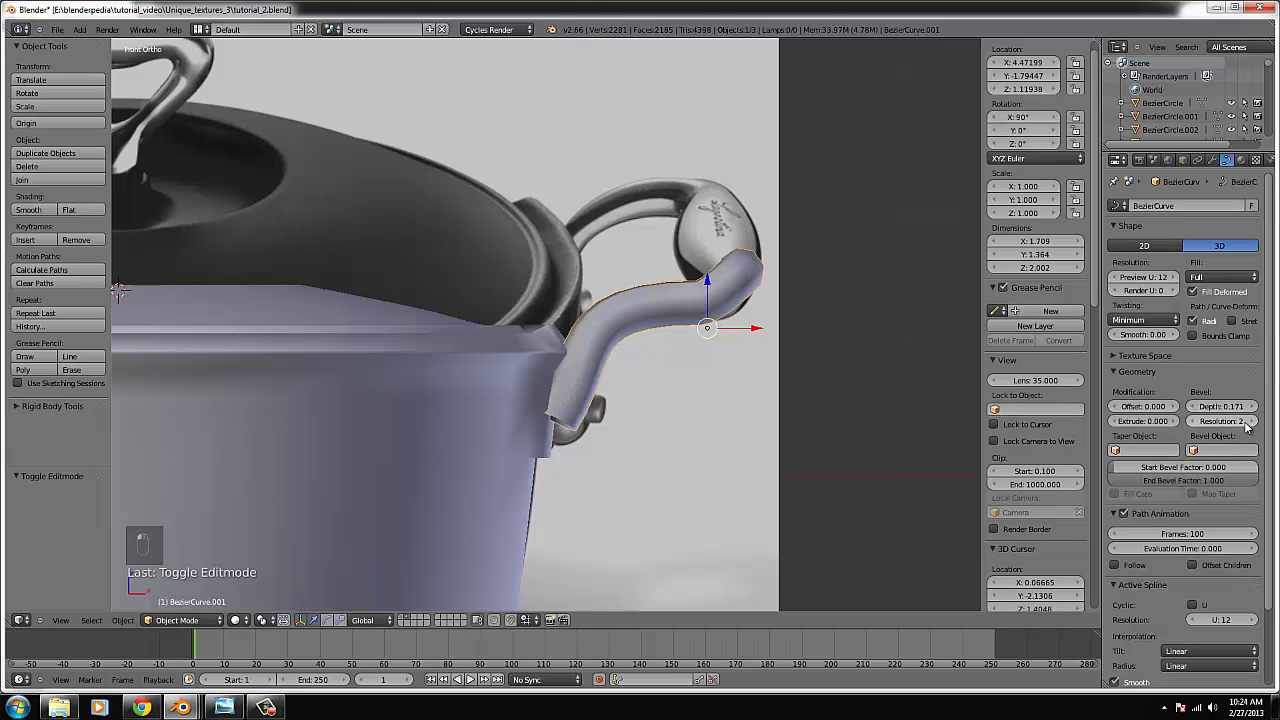
# - Set the active spline's U resolution to 15 and the handle curve's bevel depth to 0.143
pyautogui.click(1252, 621)
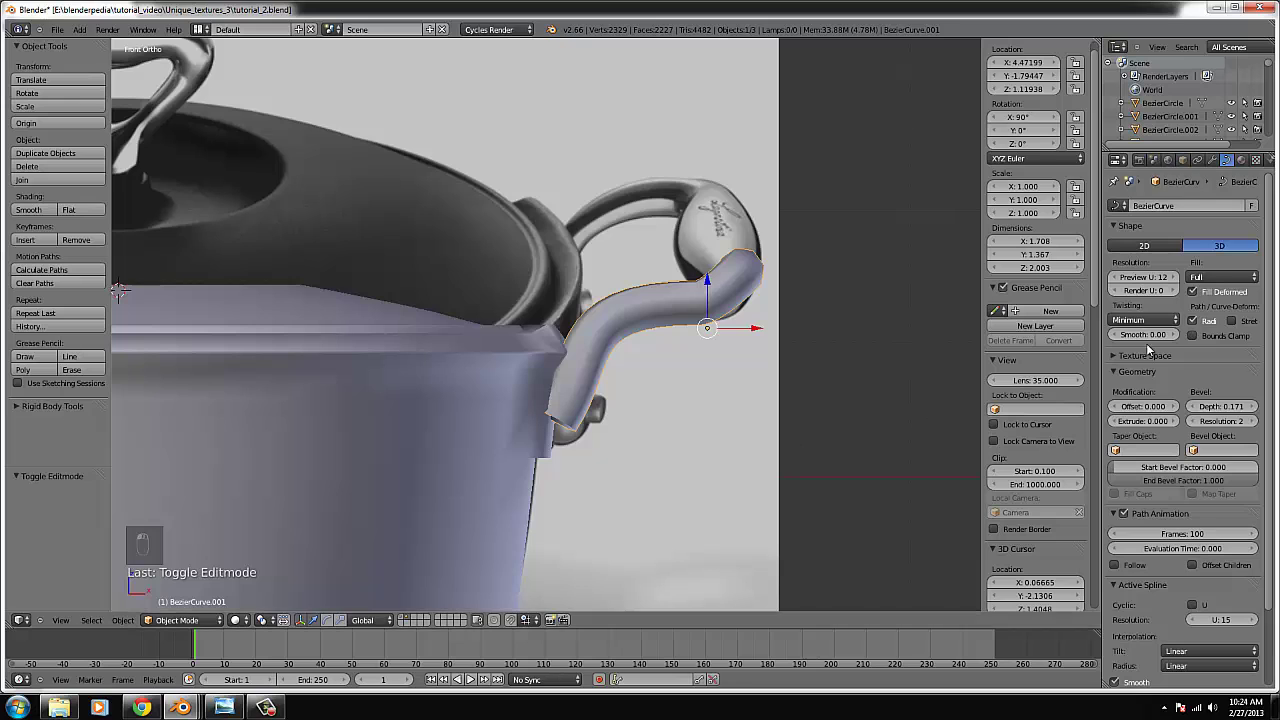
pyautogui.moveTo(1236, 410); pyautogui.dragTo(1227, 414)
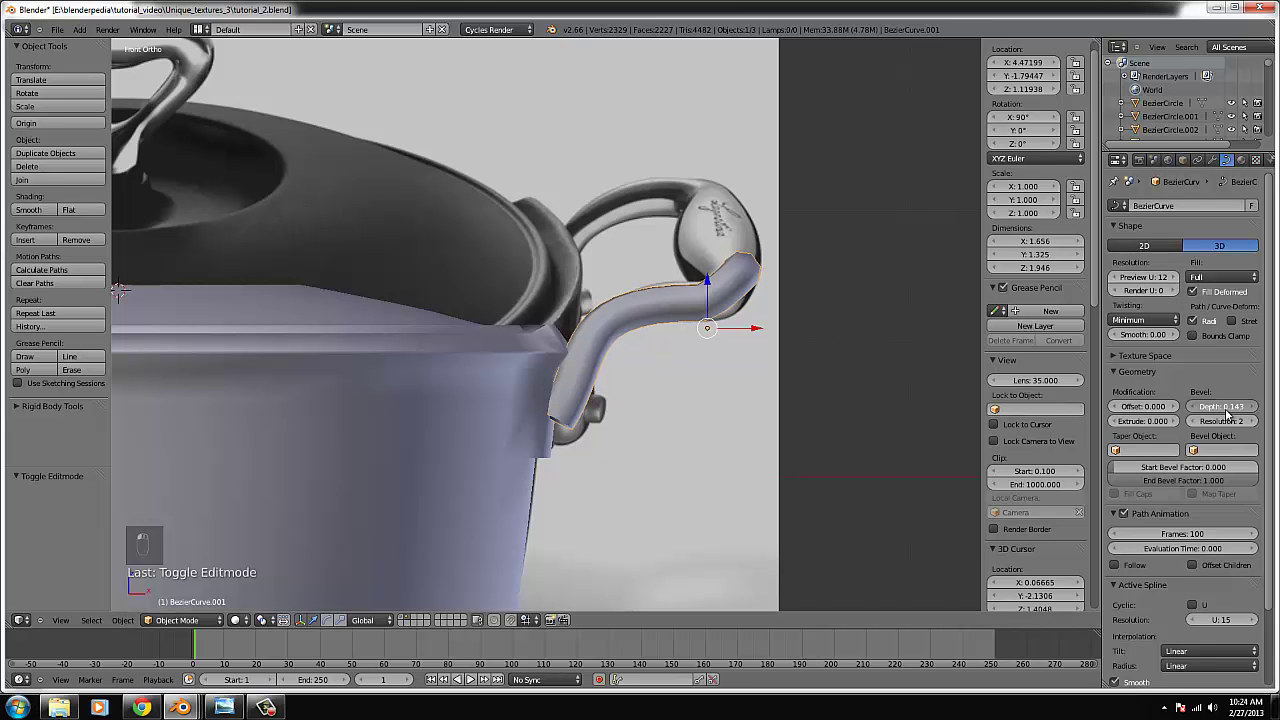
pyautogui.moveTo(690, 372)
pyautogui.mouseDown(button='middle')
pyautogui.moveTo(664, 356)
pyautogui.moveTo(712, 359)
pyautogui.mouseUp(button='middle')
pyautogui.scroll(-3, 712, 359)
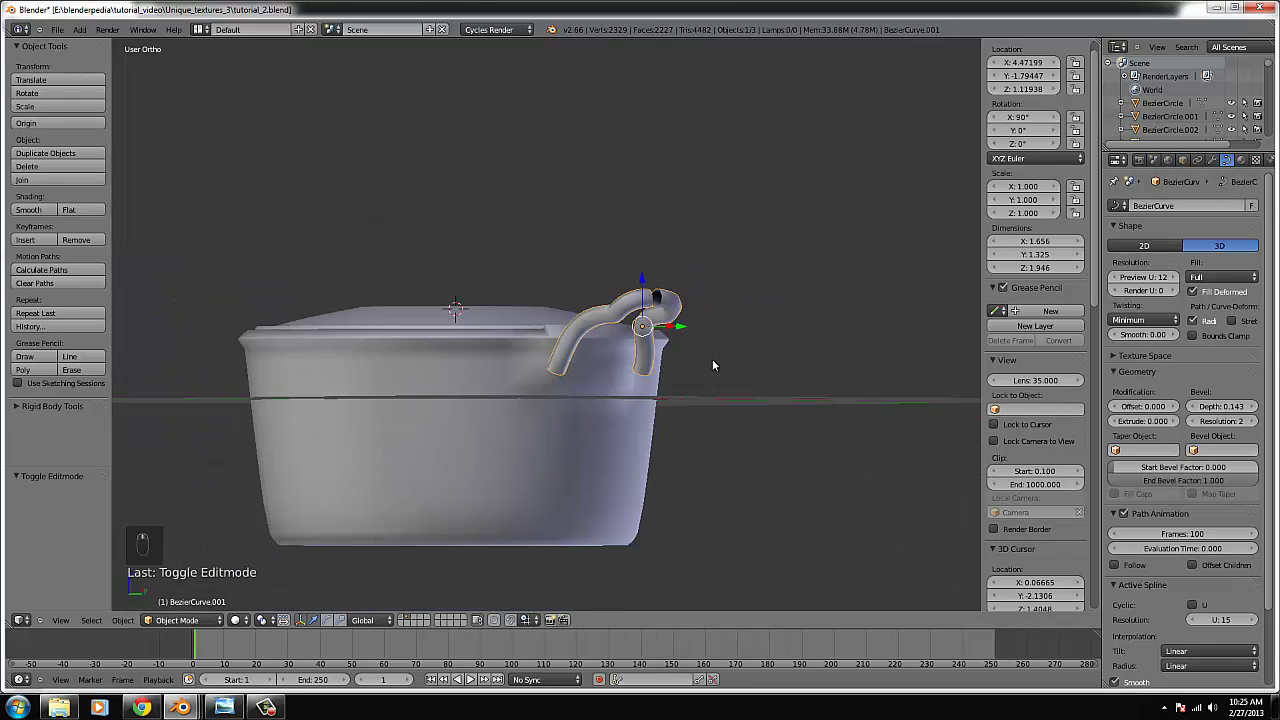
# - In top view, move the end control point along Y to the mirror centre, closing the gap between the handle halves
pyautogui.press('KP_7')
pyautogui.scroll(4, 705, 201)
pyautogui.press('Tab')
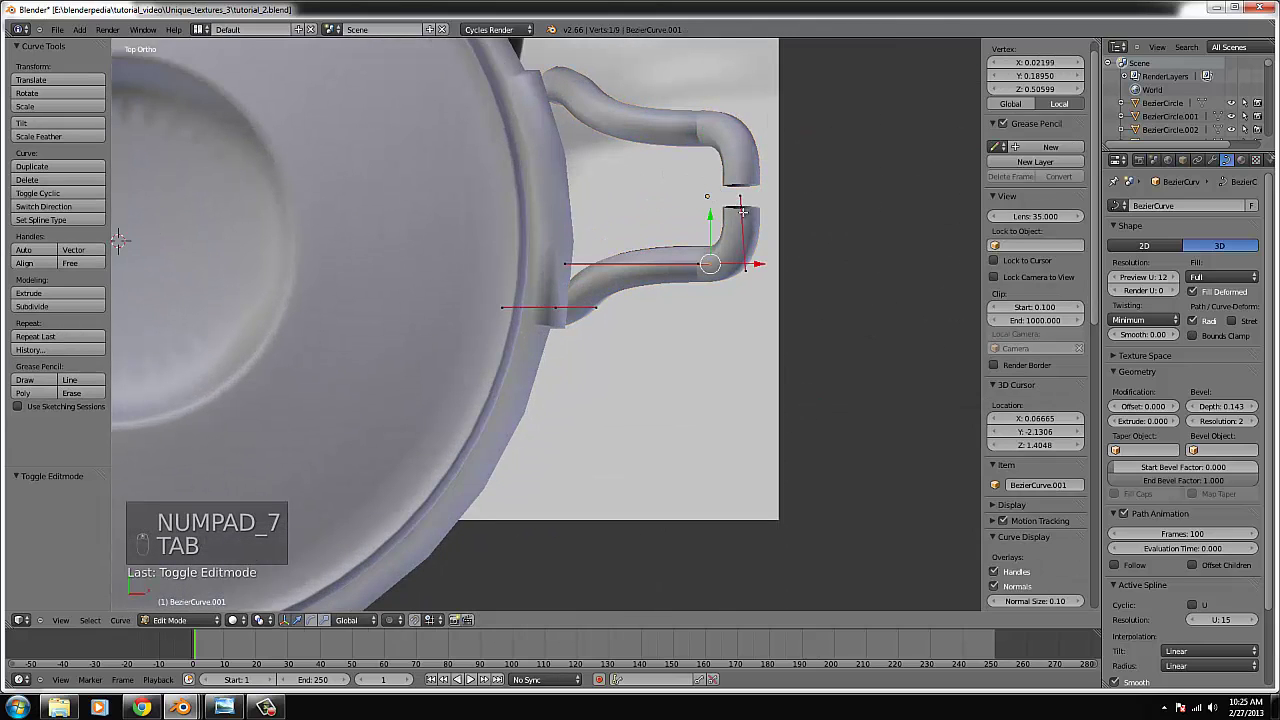
pyautogui.rightClick(741, 208)
pyautogui.press('g')
pyautogui.press('y')
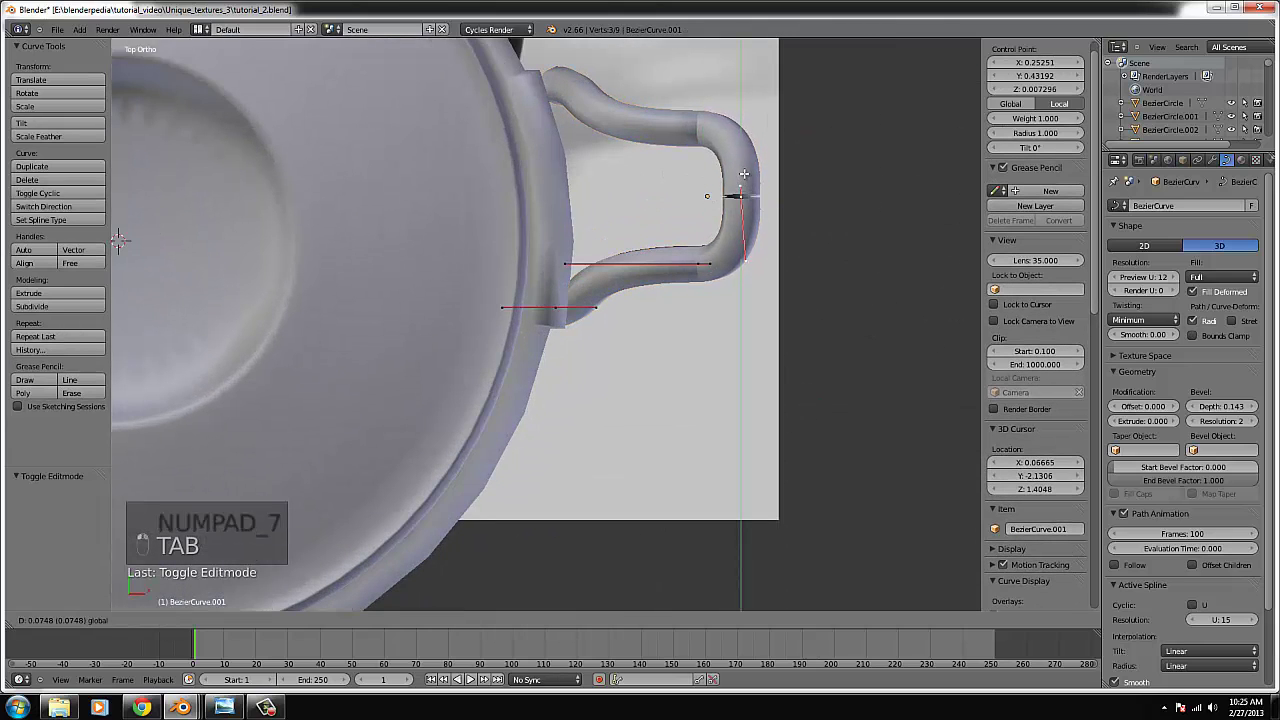
pyautogui.click(745, 185)
pyautogui.press('Tab')
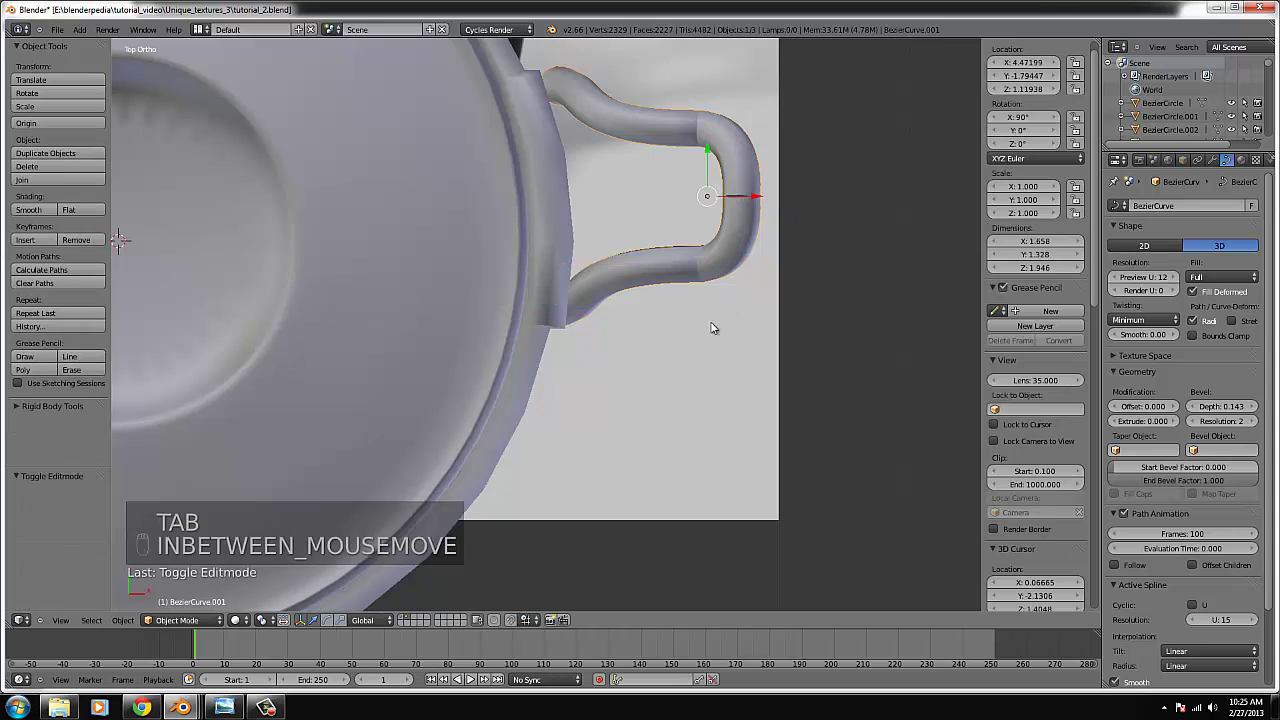
# - In front view, move the corner control point about -0.045 along X and -0.003 along Z, and its outer handle 0.152 along X
pyautogui.moveTo(711, 326); pyautogui.dragTo(765, 277, button='middle')
pyautogui.press('Tab')
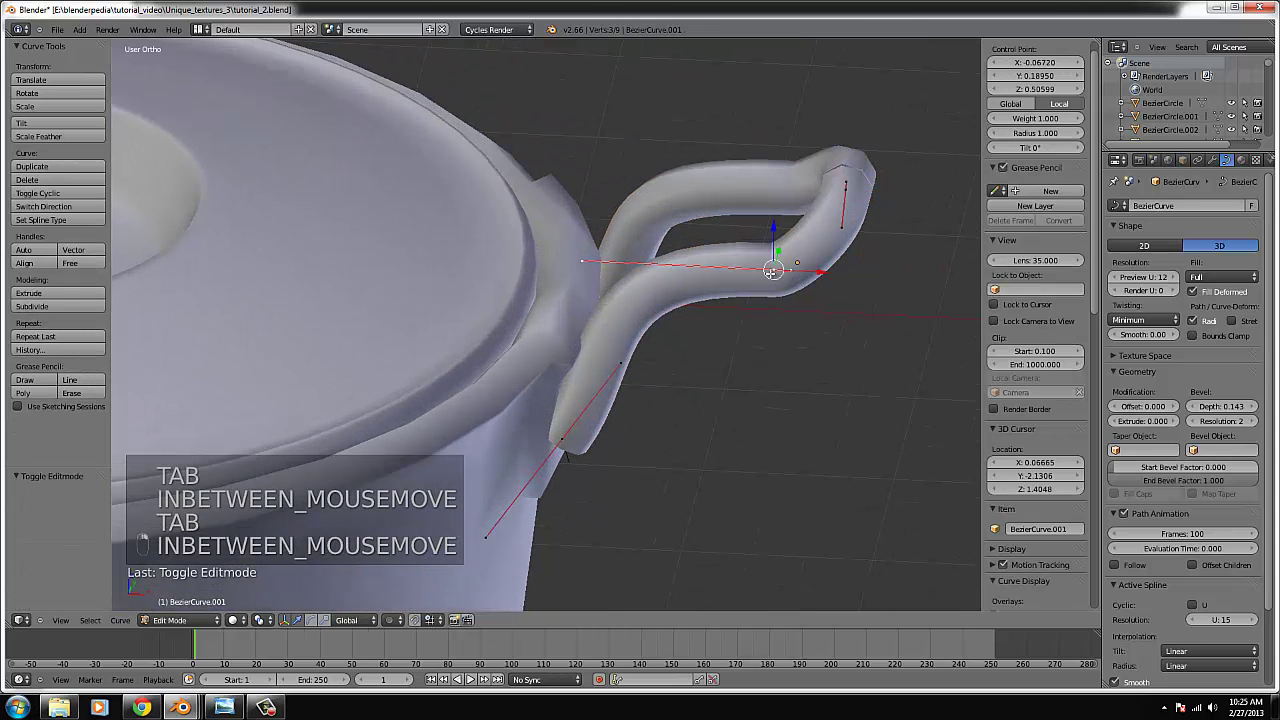
pyautogui.press('KP_1')
pyautogui.press('g')
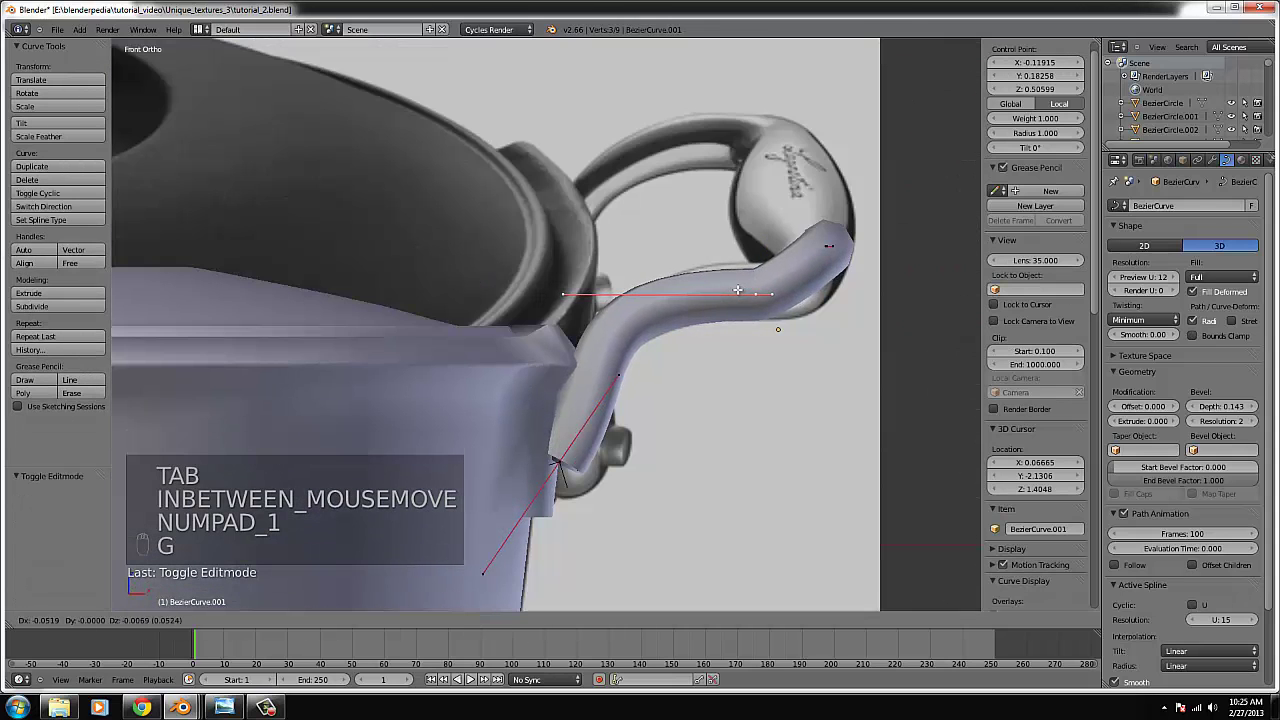
pyautogui.click(748, 290)
pyautogui.press('g')
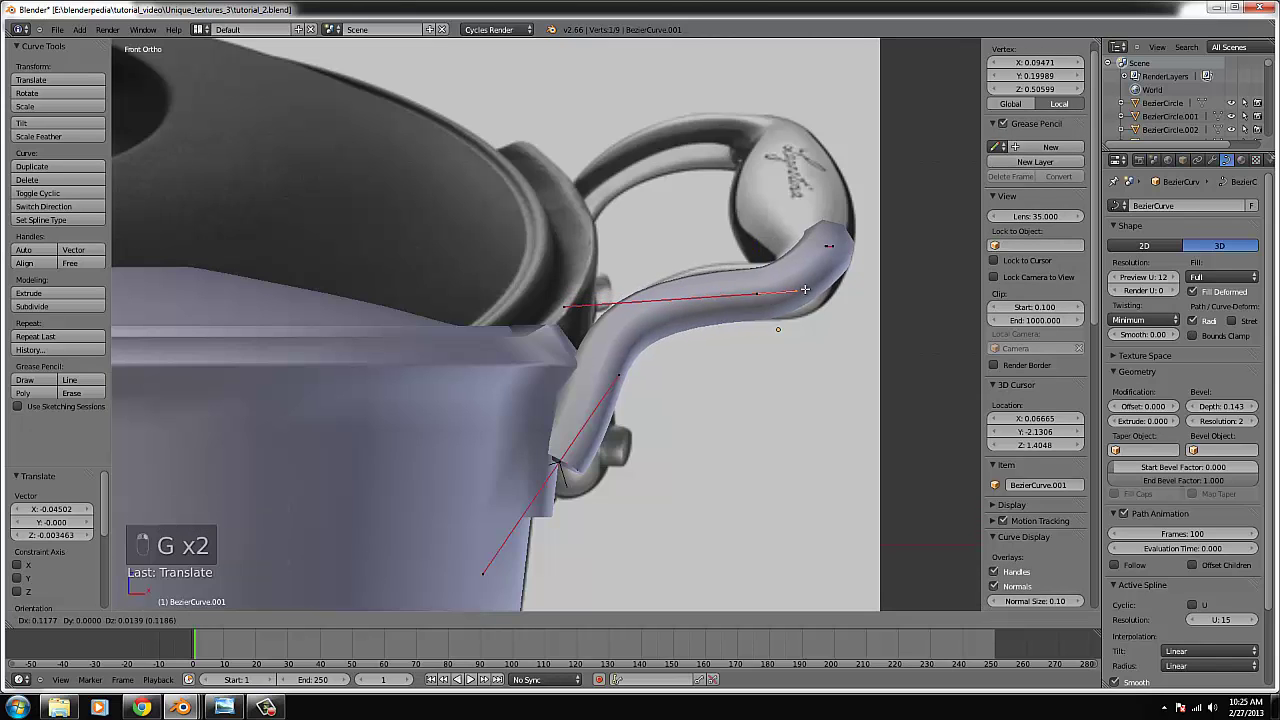
pyautogui.click(836, 292)
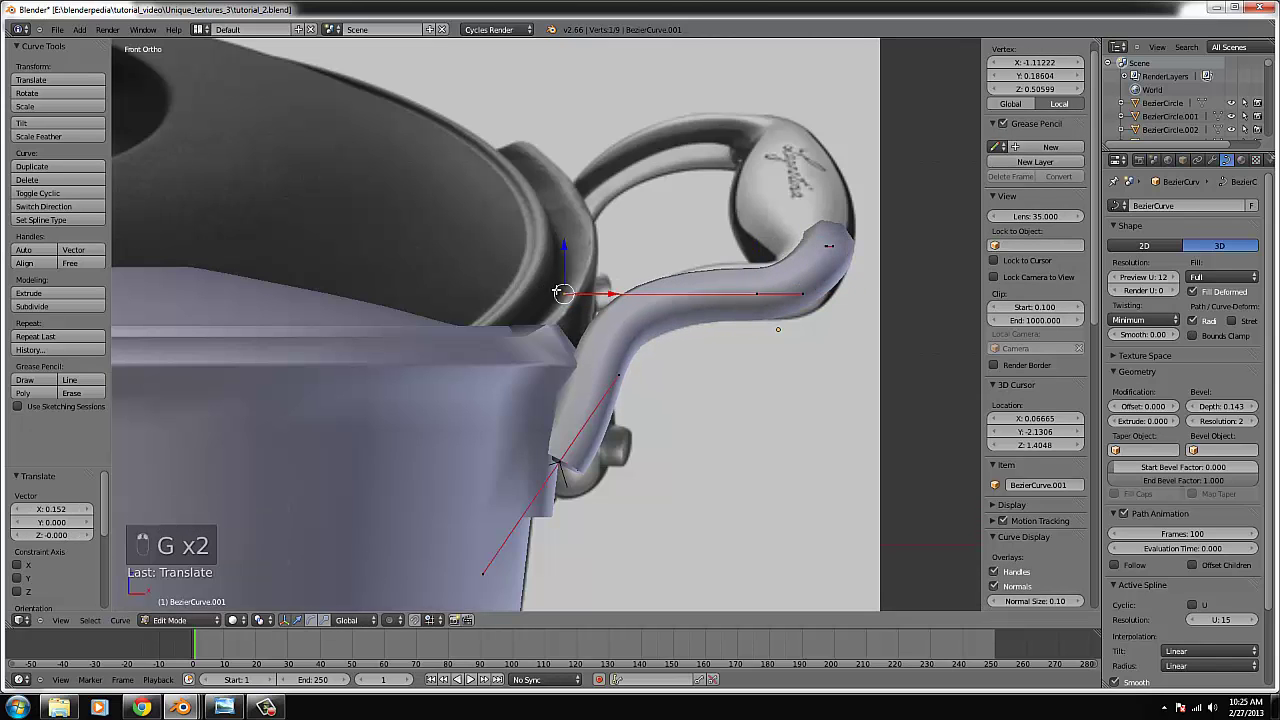
# - Move the corner point's inner handle 0.256 along X and about 0.014 along Z
pyautogui.press('g')
pyautogui.click(599, 287)
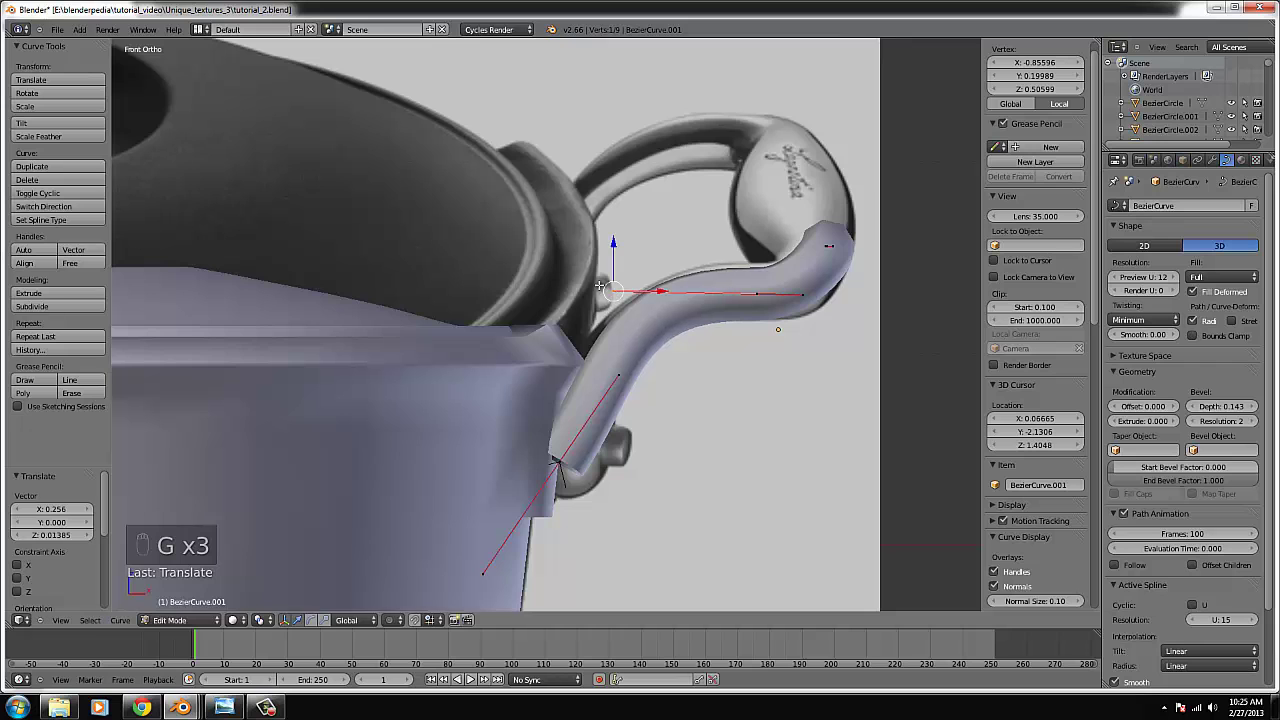
pyautogui.scroll(-4, 691, 275)
pyautogui.scroll(3, 691, 275)
pyautogui.press('Tab')
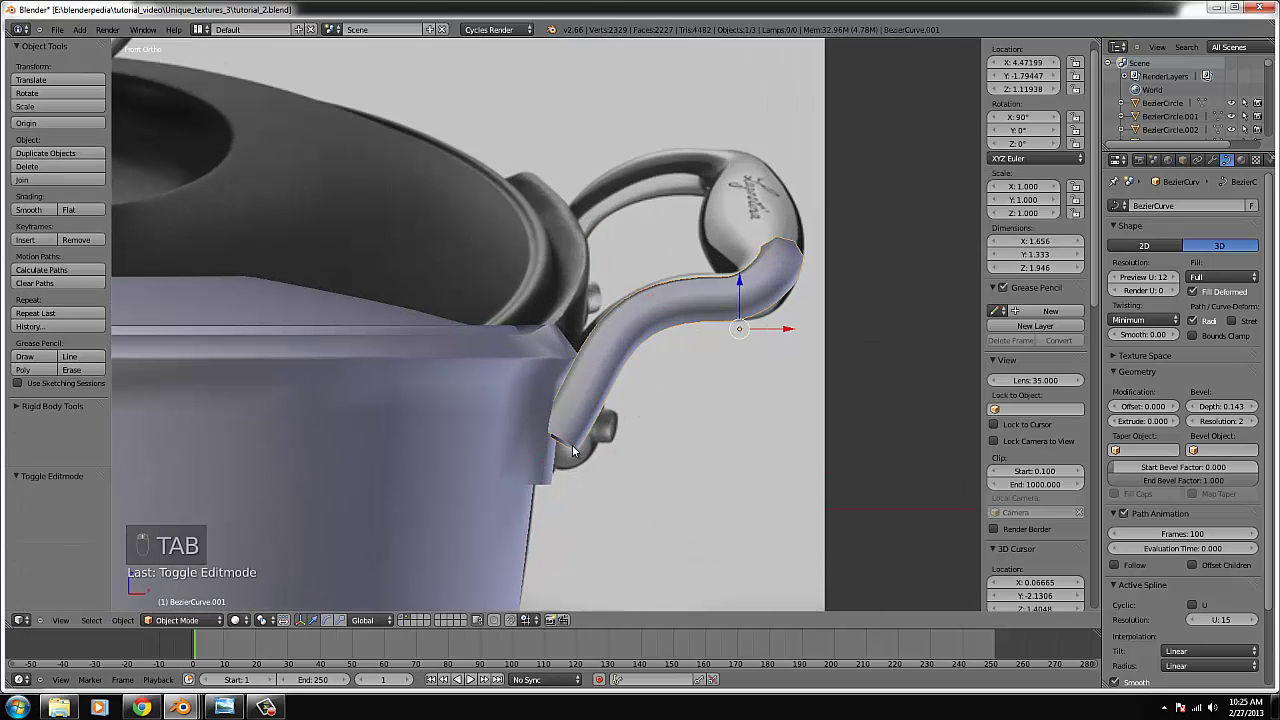
# - Compare the tube handle's shape and lower attachment point with the reference photo
pyautogui.press('Tab')
pyautogui.press('Tab')
pyautogui.scroll(-4, 578, 420)
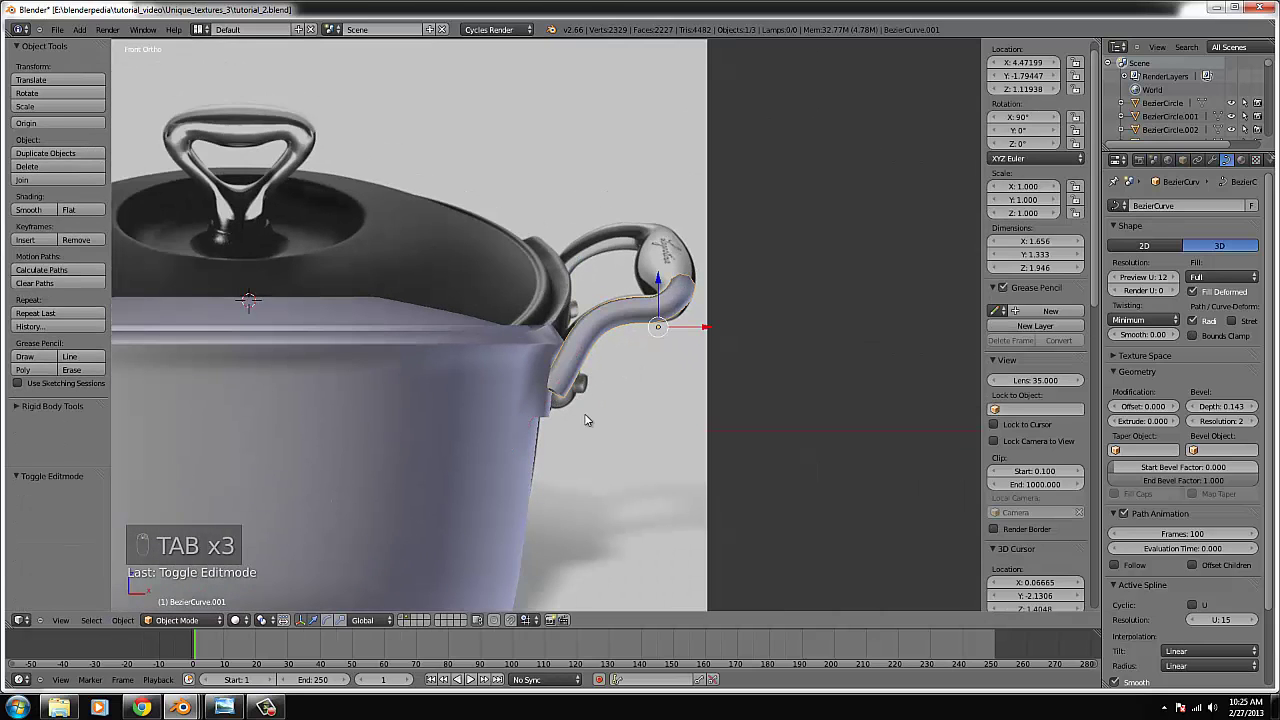
pyautogui.scroll(4, 694, 397)
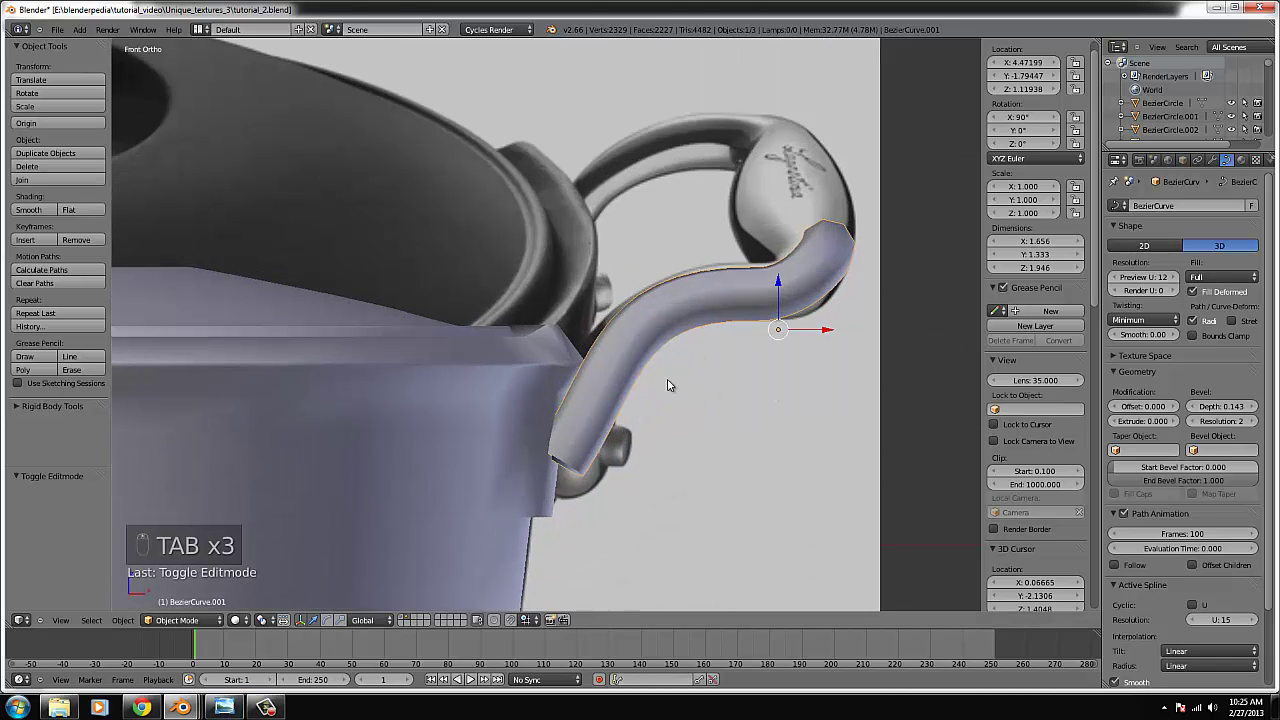
pyautogui.press('Tab')
pyautogui.rightClick(563, 460)
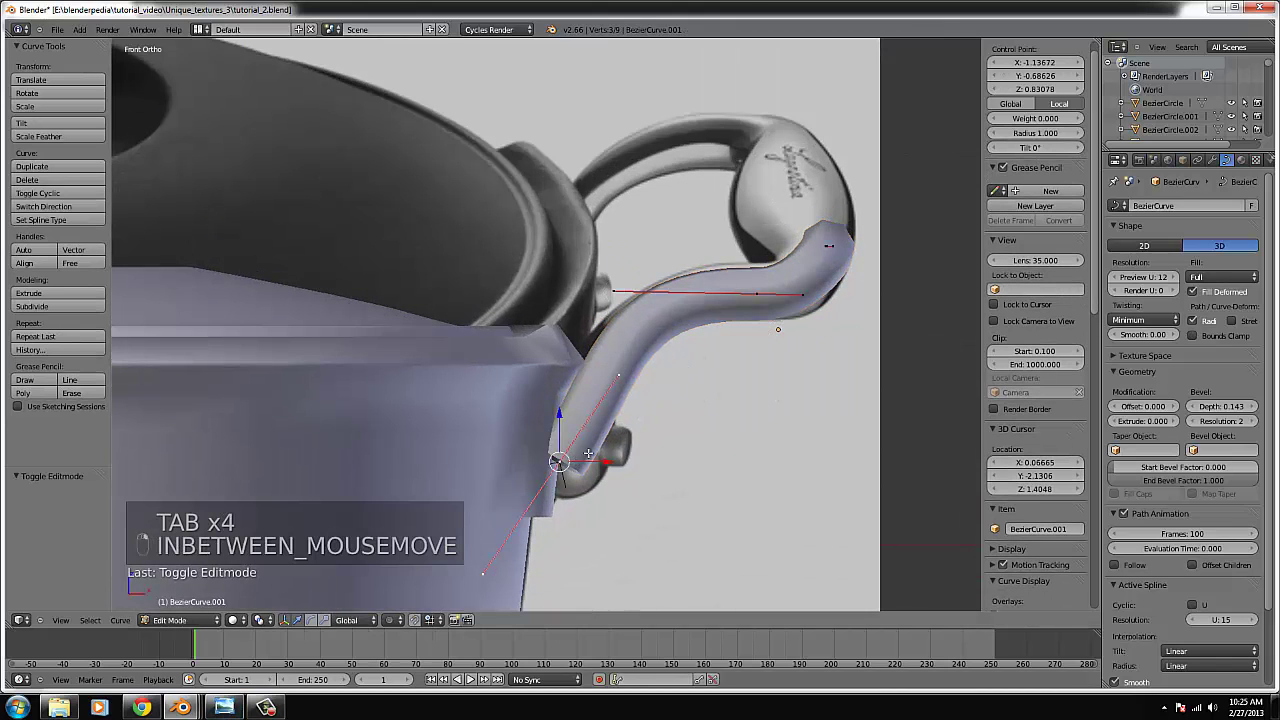
pyautogui.scroll(-1, 619, 424)
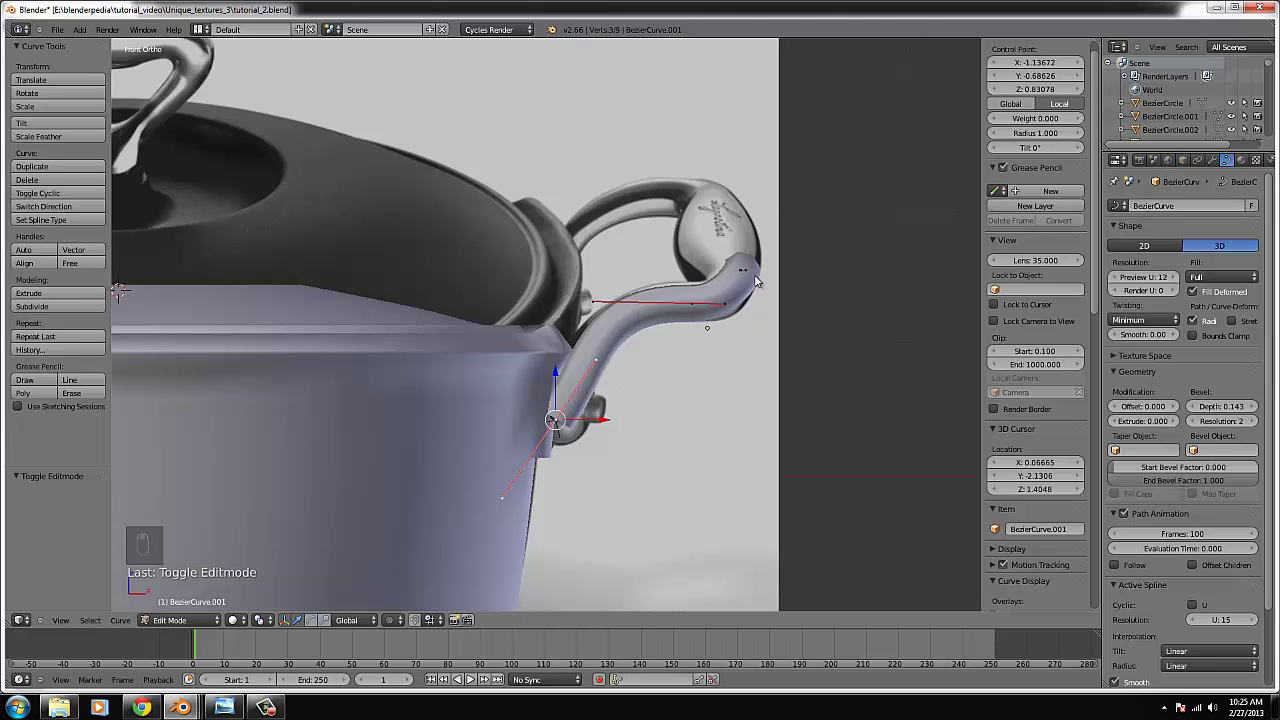
pyautogui.press('Tab')
pyautogui.press('Tab')
# - Select the end control point with its handles and raise it about 0.110 along Z toward the top of the grip
pyautogui.press('z')
pyautogui.press('b')
pyautogui.moveTo(762, 282)
pyautogui.mouseDown()
pyautogui.moveTo(748, 248)
pyautogui.moveTo(728, 252)
pyautogui.mouseUp()
pyautogui.press('z')
pyautogui.press('z')
pyautogui.press('b')
pyautogui.press('z')
pyautogui.press('g')
pyautogui.press('z')
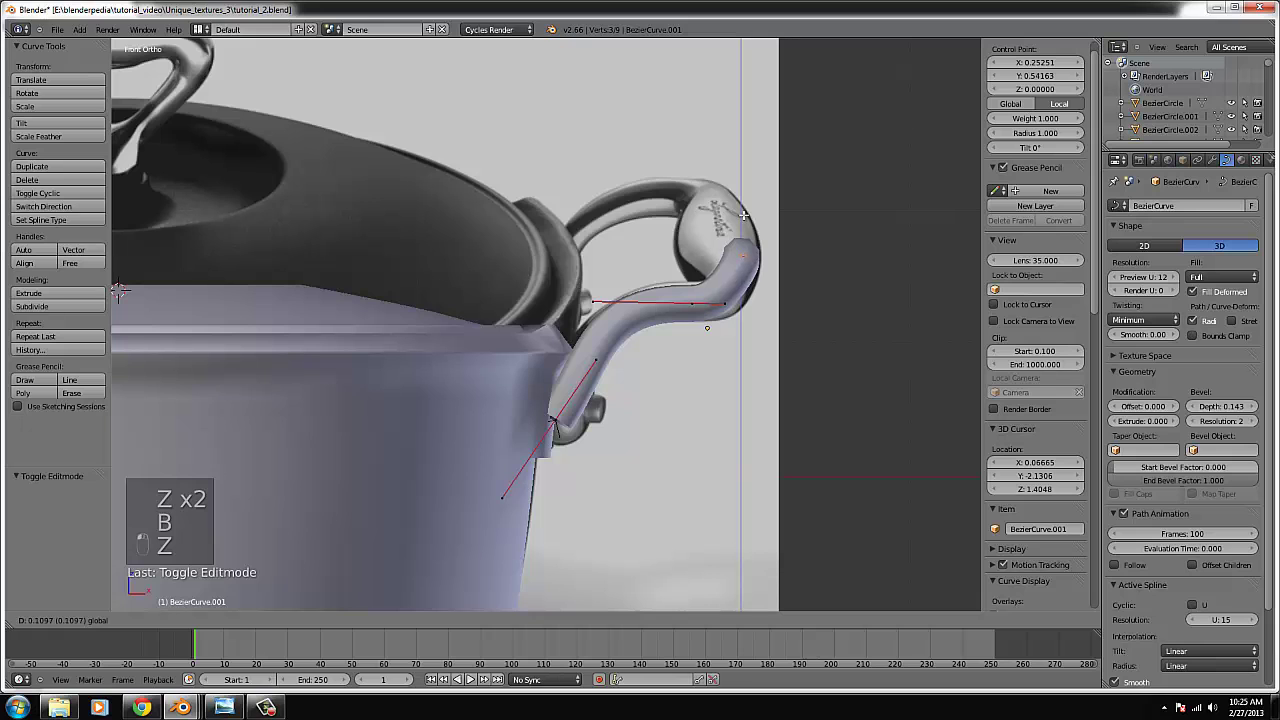
pyautogui.click(743, 213)
pyautogui.moveTo(743, 213); pyautogui.dragTo(786, 260, button='middle')
pyautogui.press('Tab')
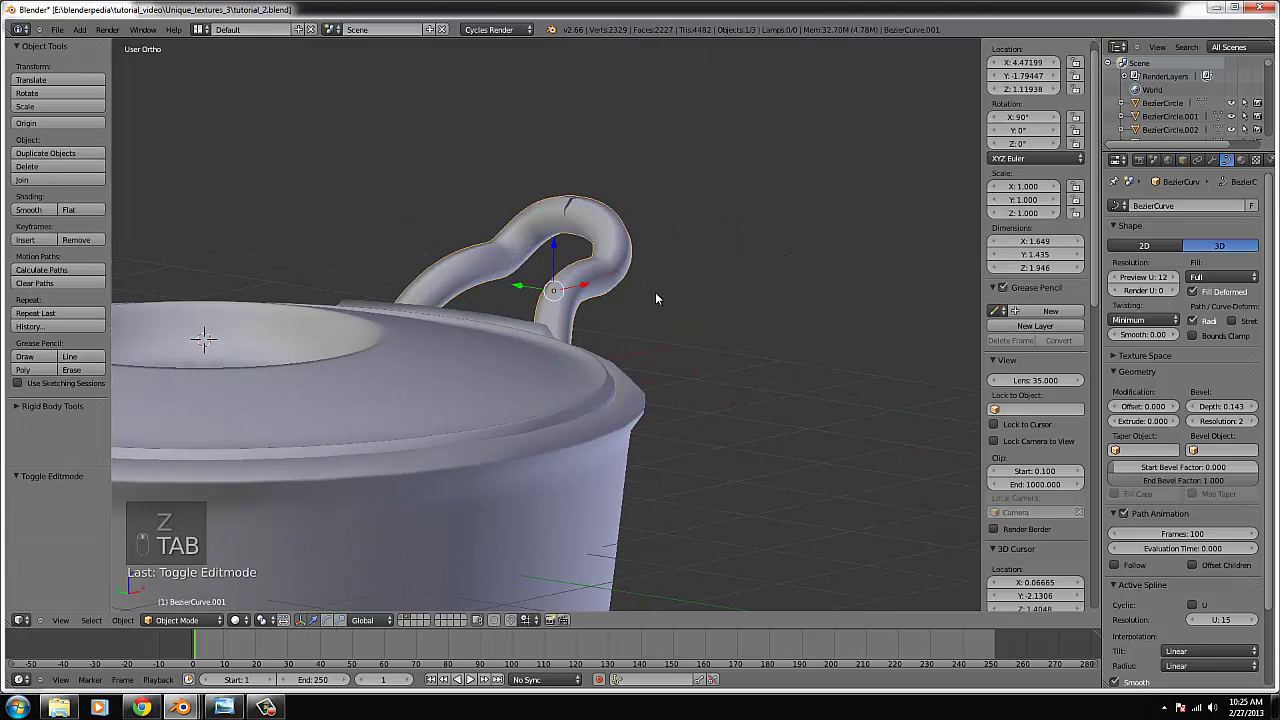
# - Set the handle curve's bevel depth to 0.134 and check it against the photo in front view
pyautogui.moveTo(606, 345); pyautogui.dragTo(763, 334, button='middle')
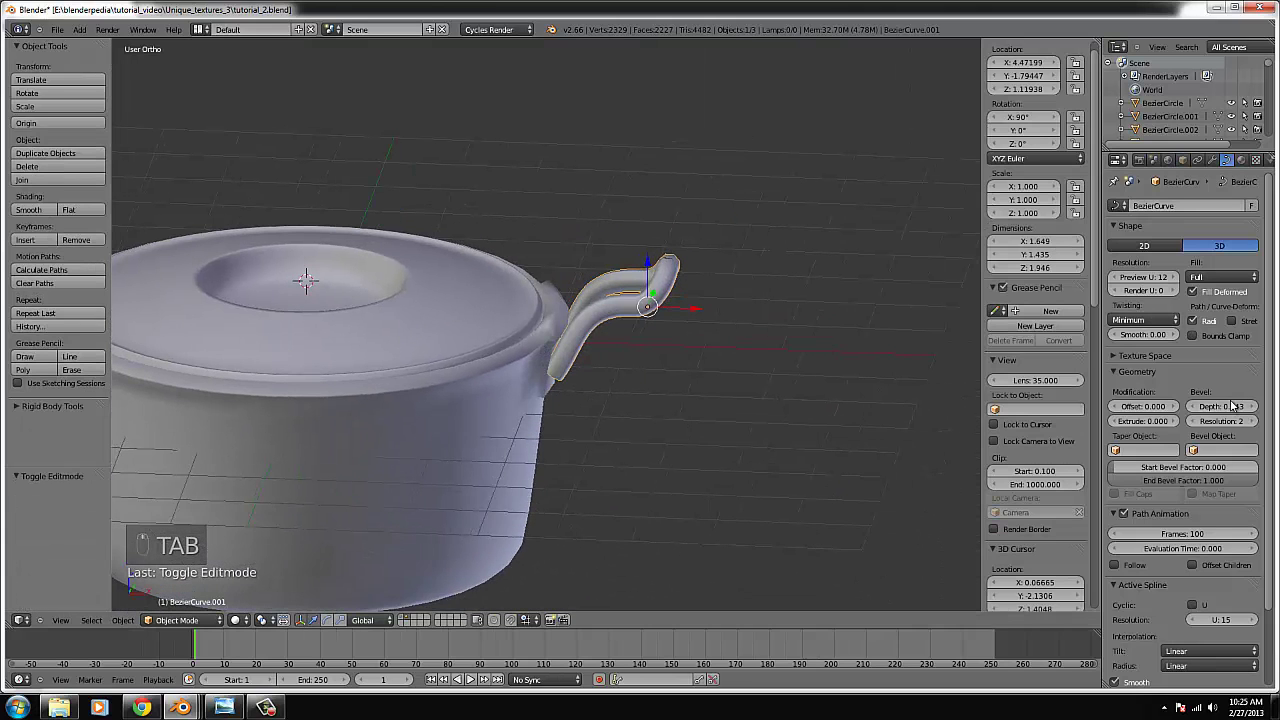
pyautogui.moveTo(1226, 410); pyautogui.dragTo(1208, 410)
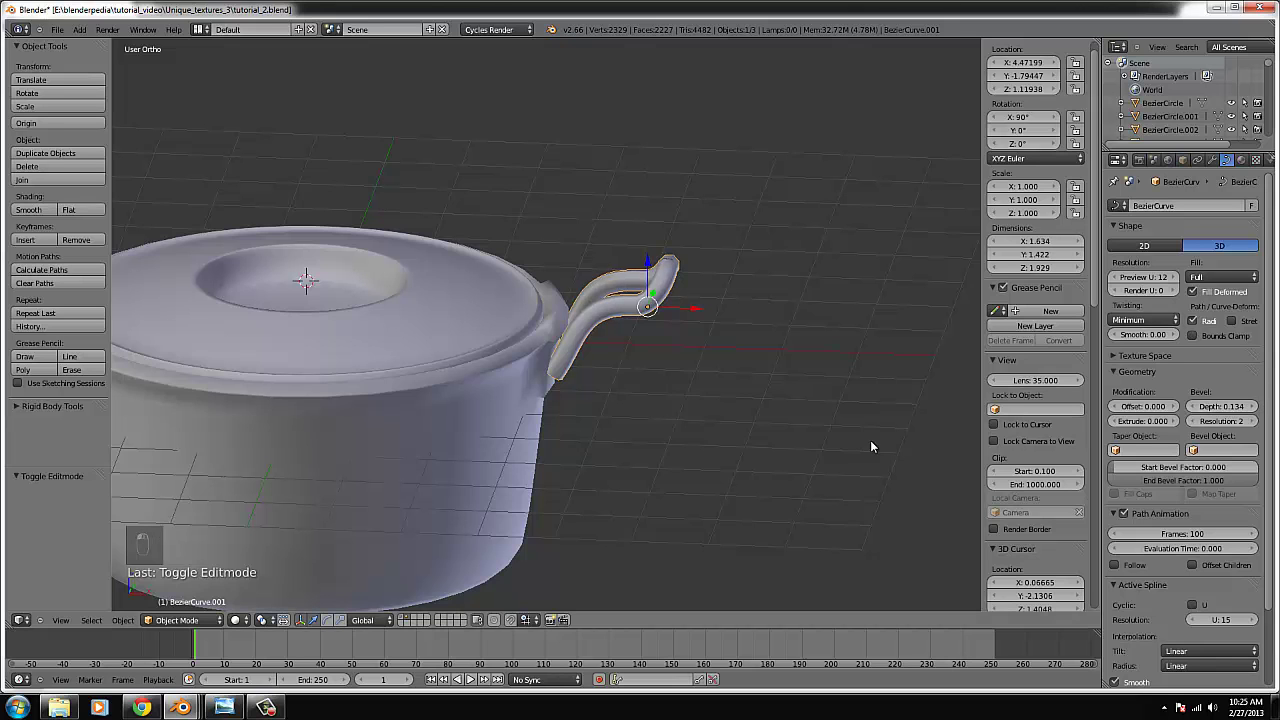
pyautogui.moveTo(870, 440); pyautogui.dragTo(728, 390, button='middle')
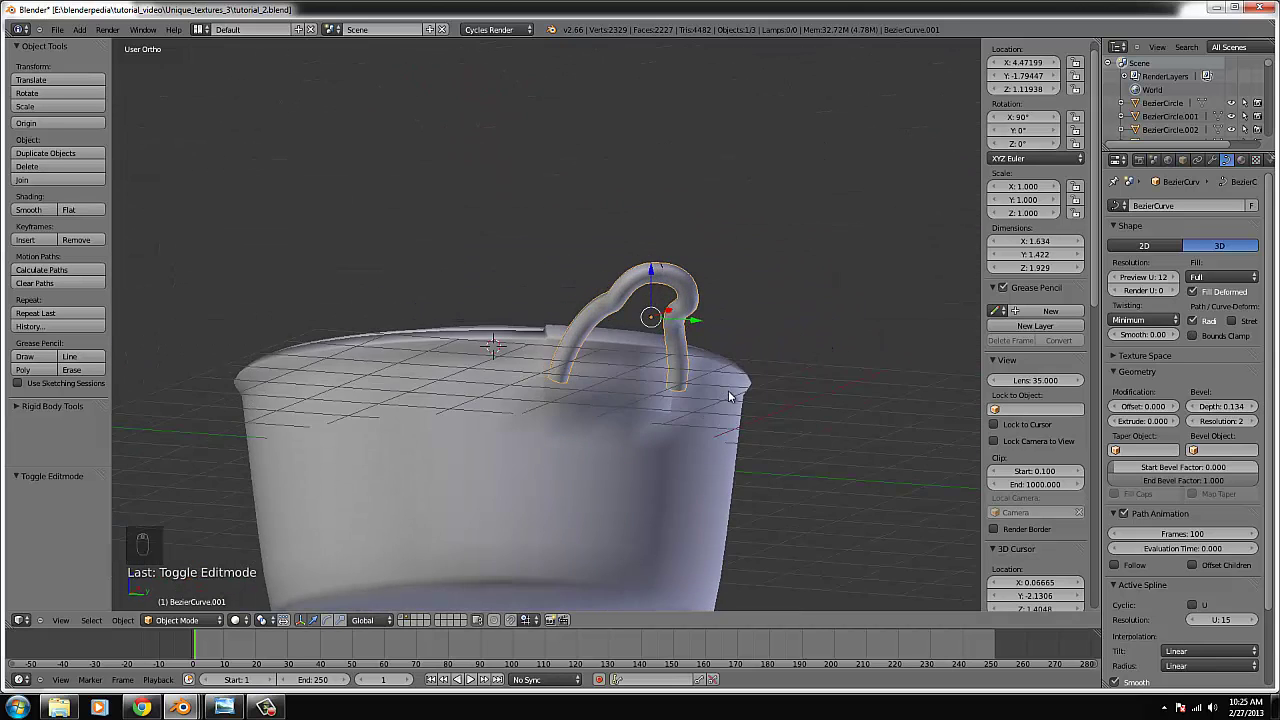
pyautogui.press('KP_1')
pyautogui.scroll(2, 566, 434)
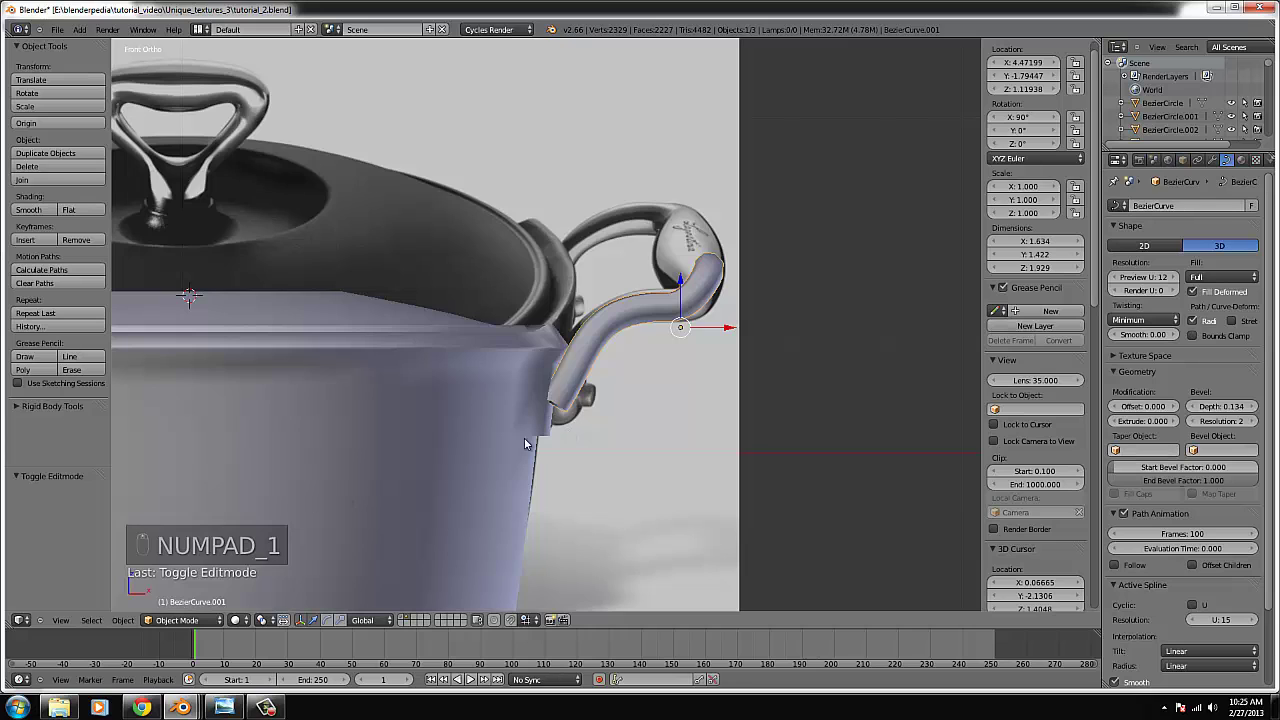
# - Convert the mirrored handle curve to a mesh
pyautogui.moveTo(525, 443); pyautogui.dragTo(639, 312, button='middle')
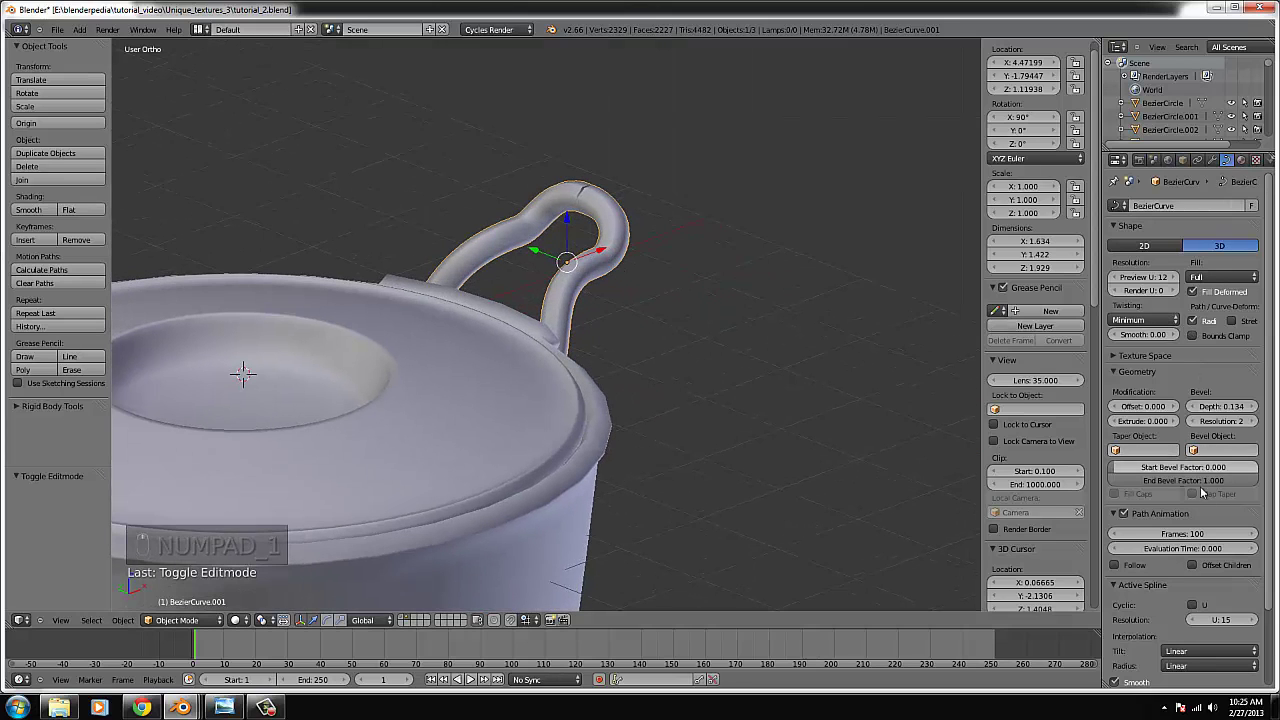
pyautogui.click(1213, 161)
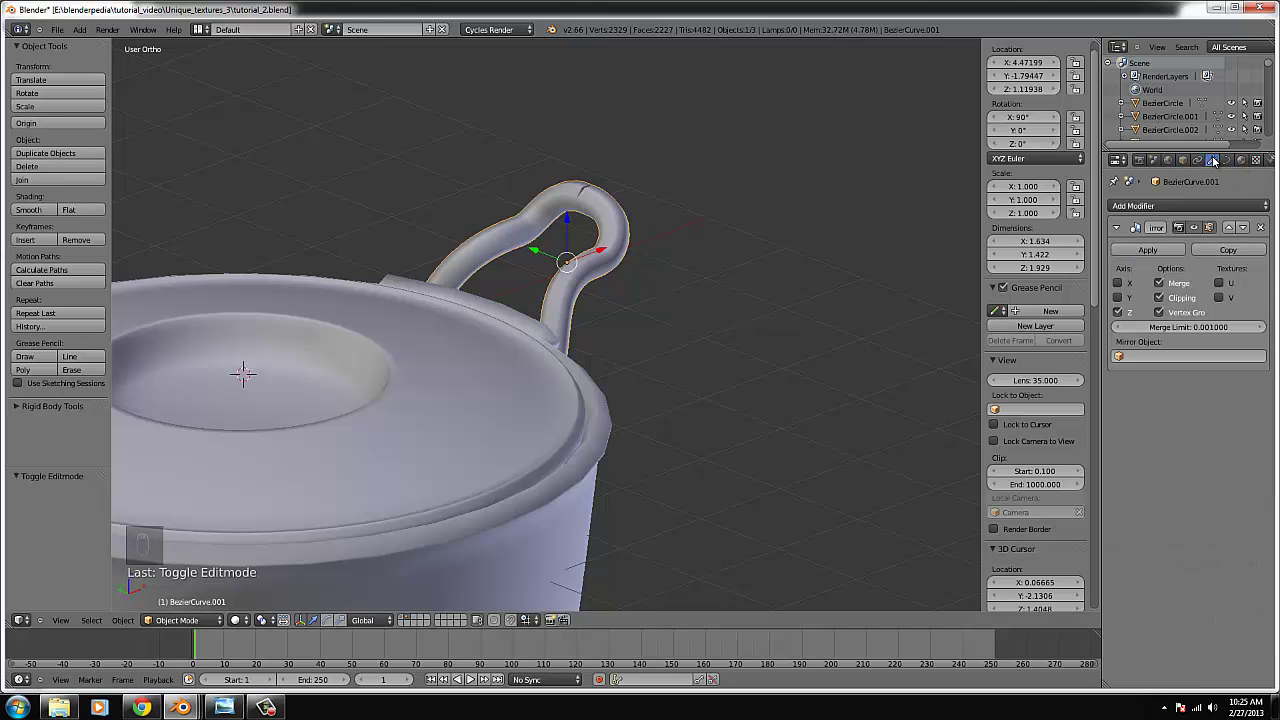
pyautogui.press('Tab')
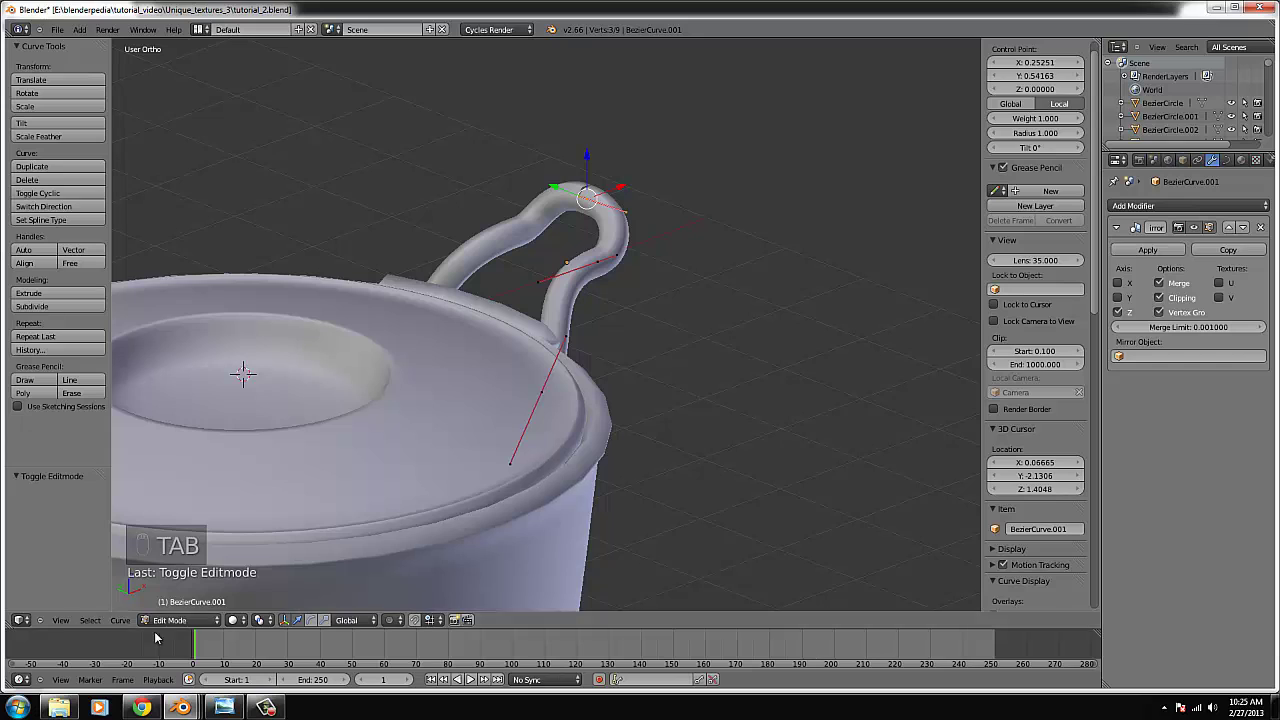
pyautogui.press('Tab')
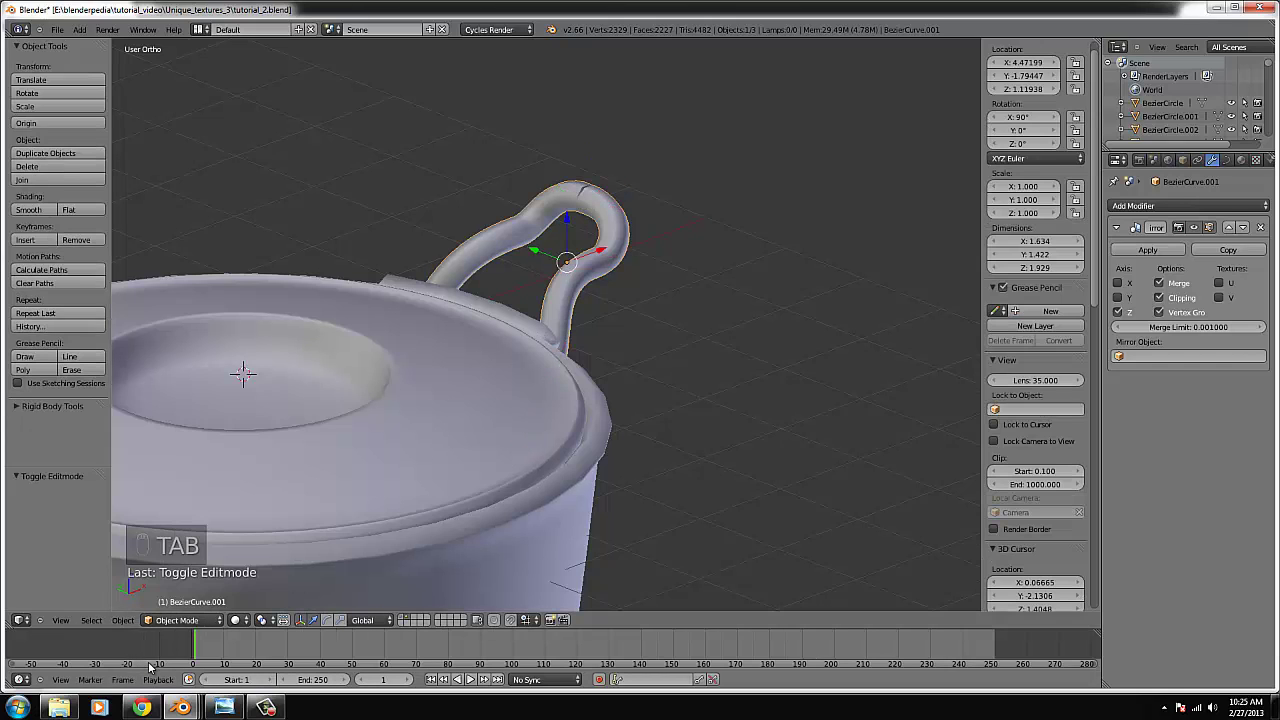
pyautogui.click(122, 620)
pyautogui.moveTo(190, 229)
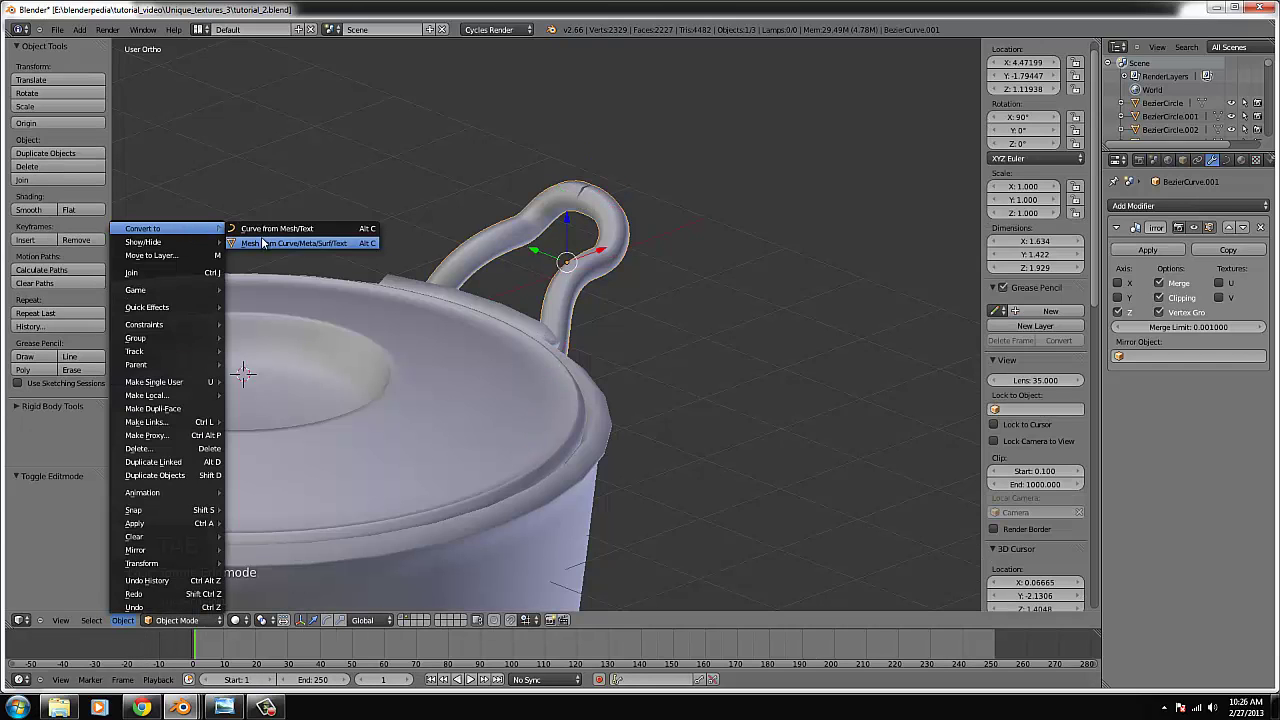
pyautogui.click(305, 243)
# - Open the handle mesh for vertex editing in front-view wireframe and select a vertex at the tube's lower end
pyautogui.press('KP_1')
pyautogui.scroll(4, 544, 410)
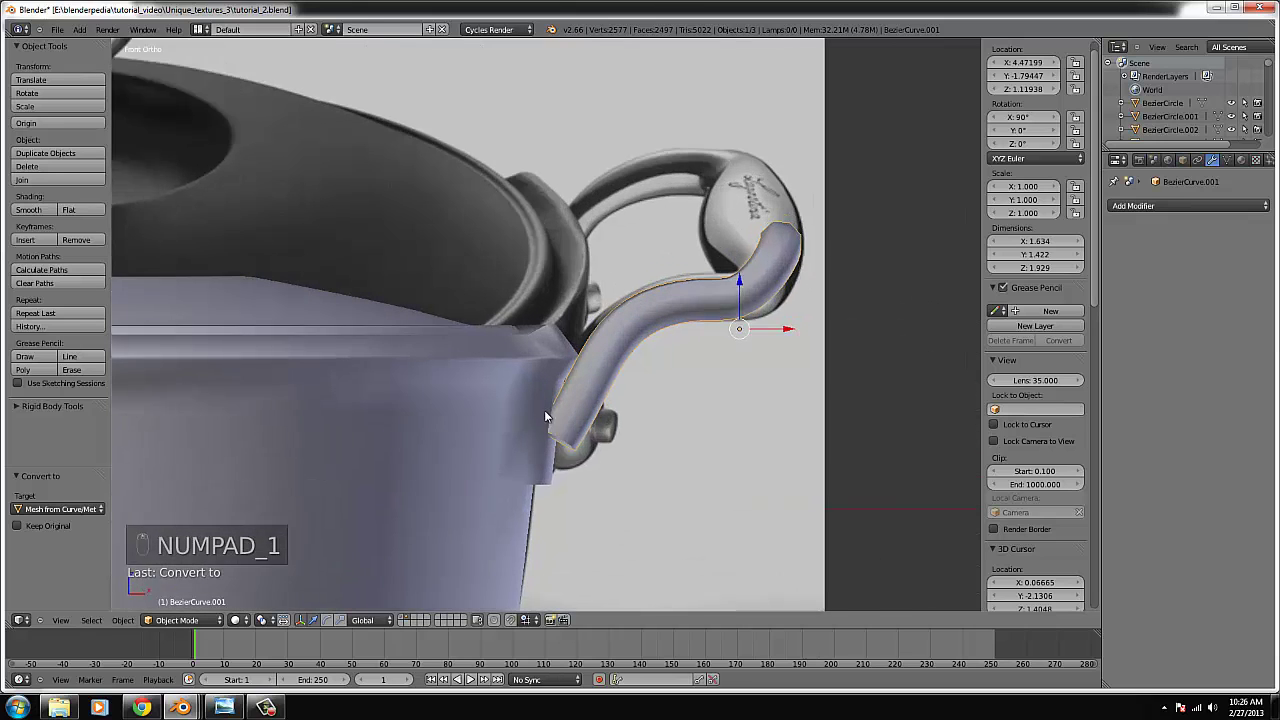
pyautogui.press('Tab')
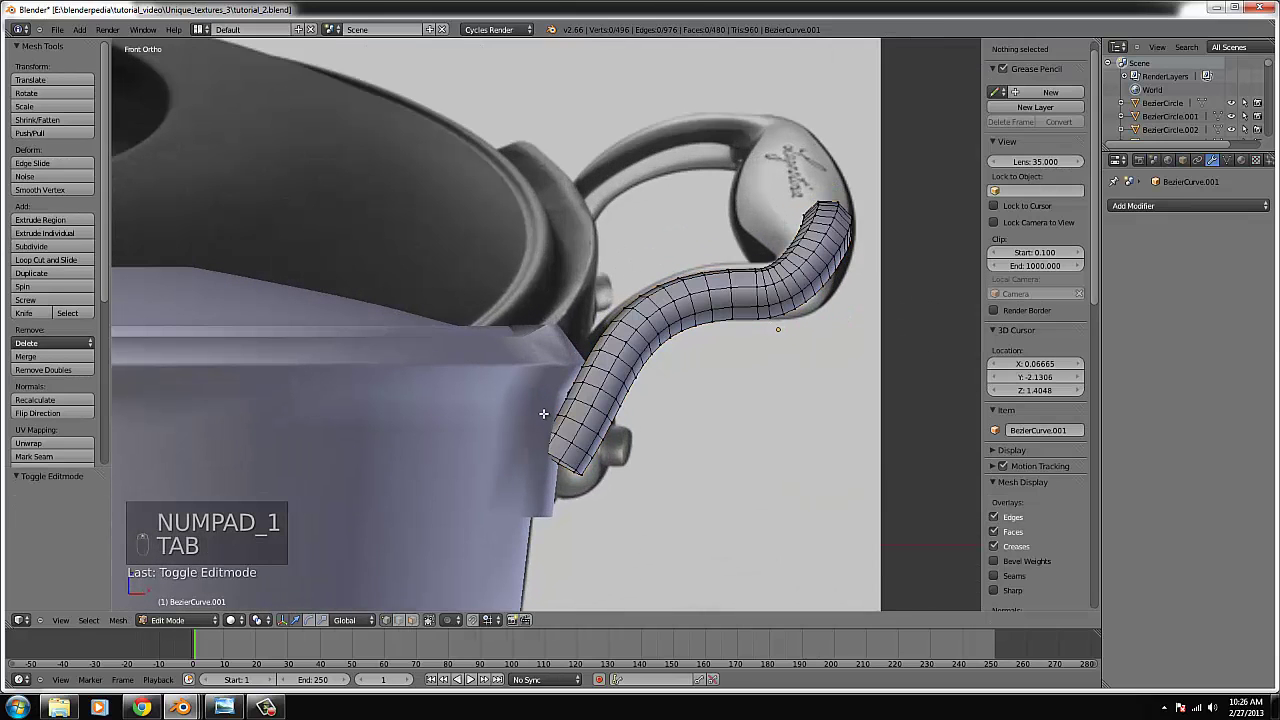
pyautogui.rightClick(590, 465)
pyautogui.press('ctrl+KP_Decimal')
pyautogui.press('z')
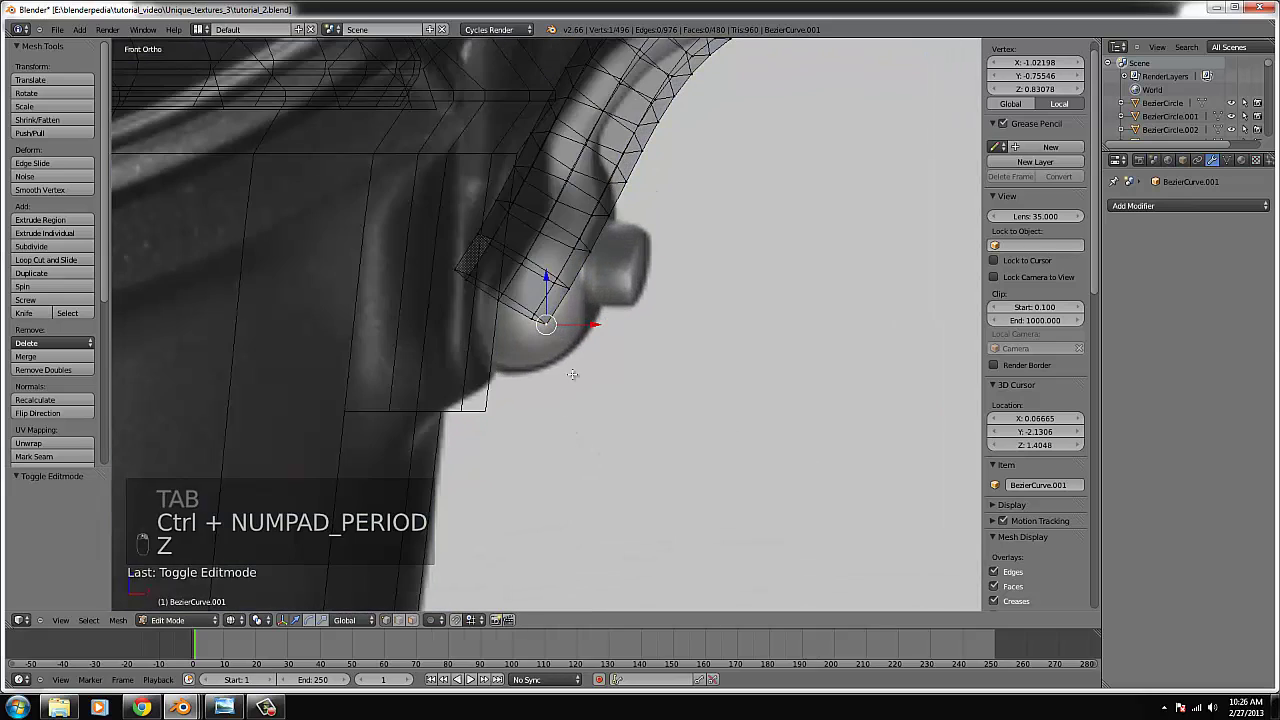
pyautogui.scroll(-2, 548, 330)
pyautogui.press('b')
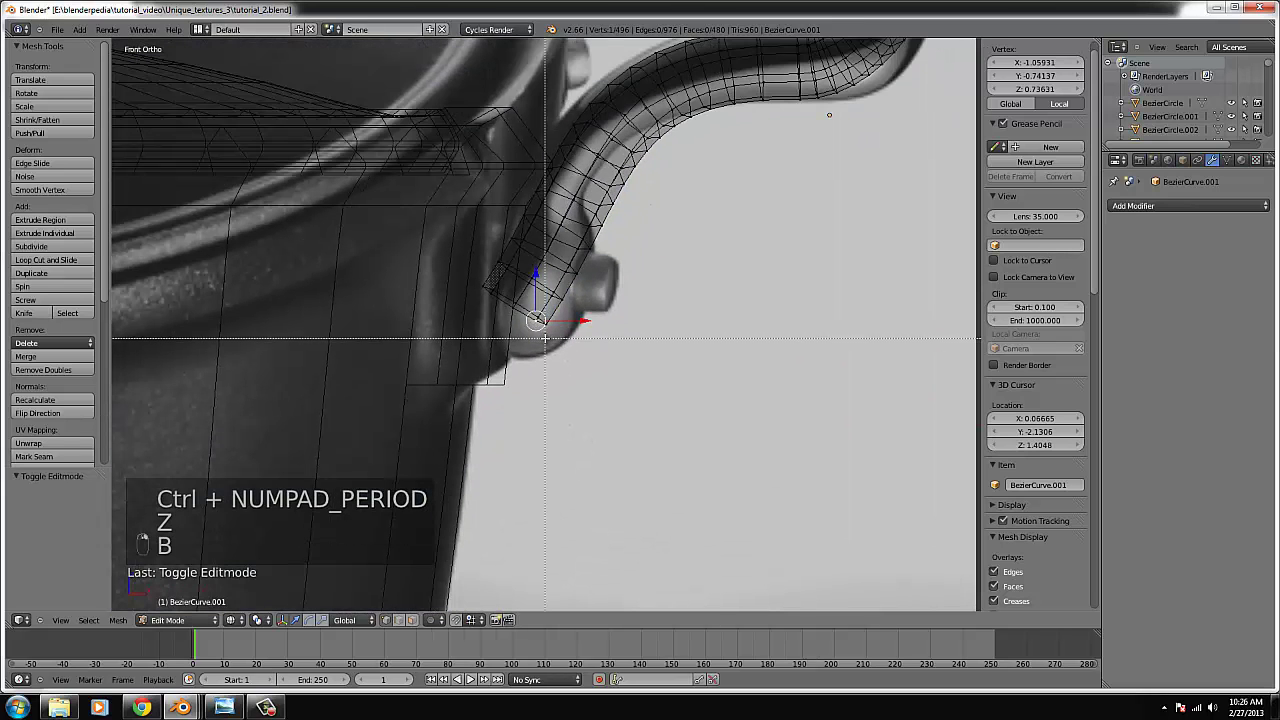
pyautogui.rightClick(545, 338)
pyautogui.scroll(-3, 578, 277)
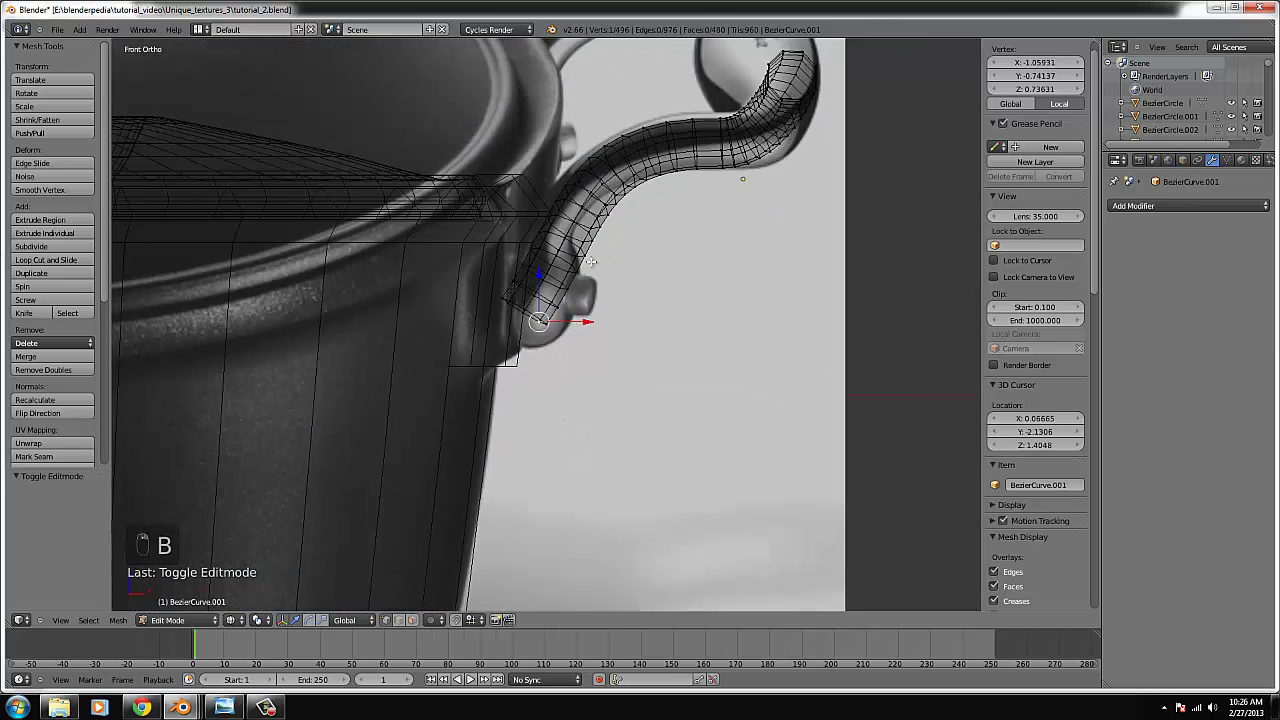
pyautogui.scroll(3, 551, 333)
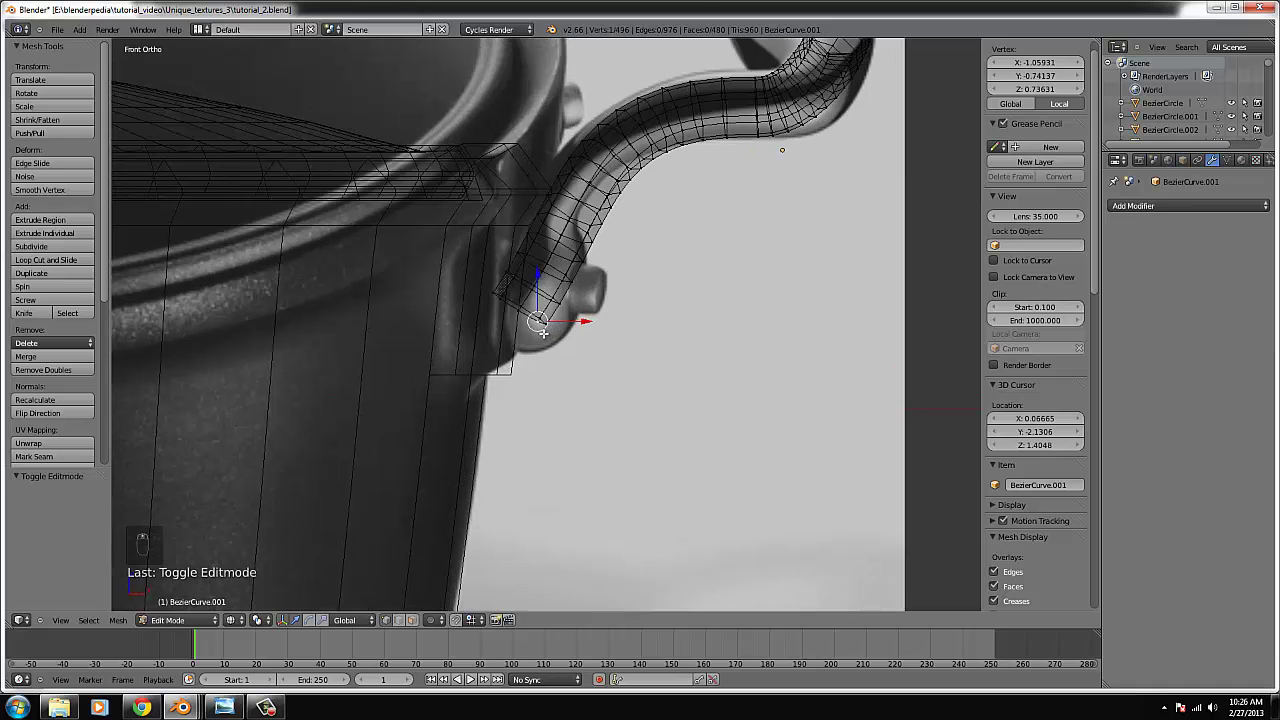
# - Try to extrude the tube's lower end rings by -0.035 along X and -0.069 along Z, and undo the extrusion
pyautogui.press('b')
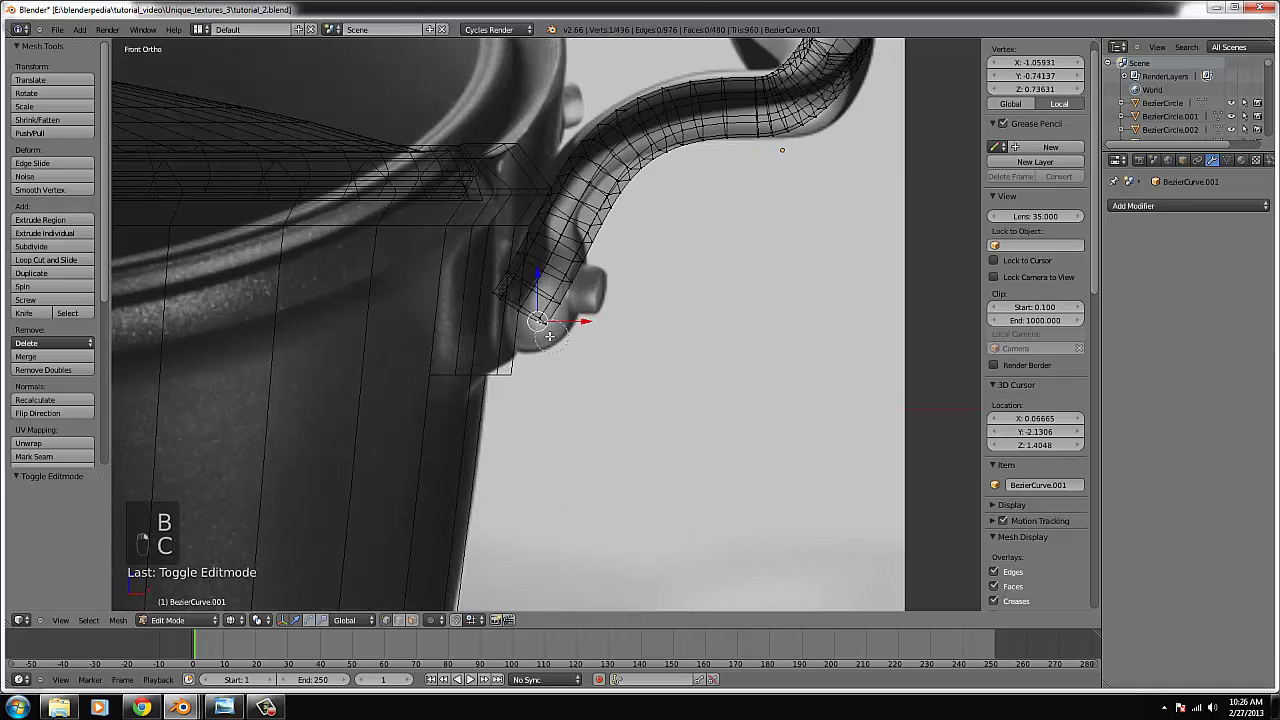
pyautogui.moveTo(549, 336); pyautogui.dragTo(502, 306)
pyautogui.press('e')
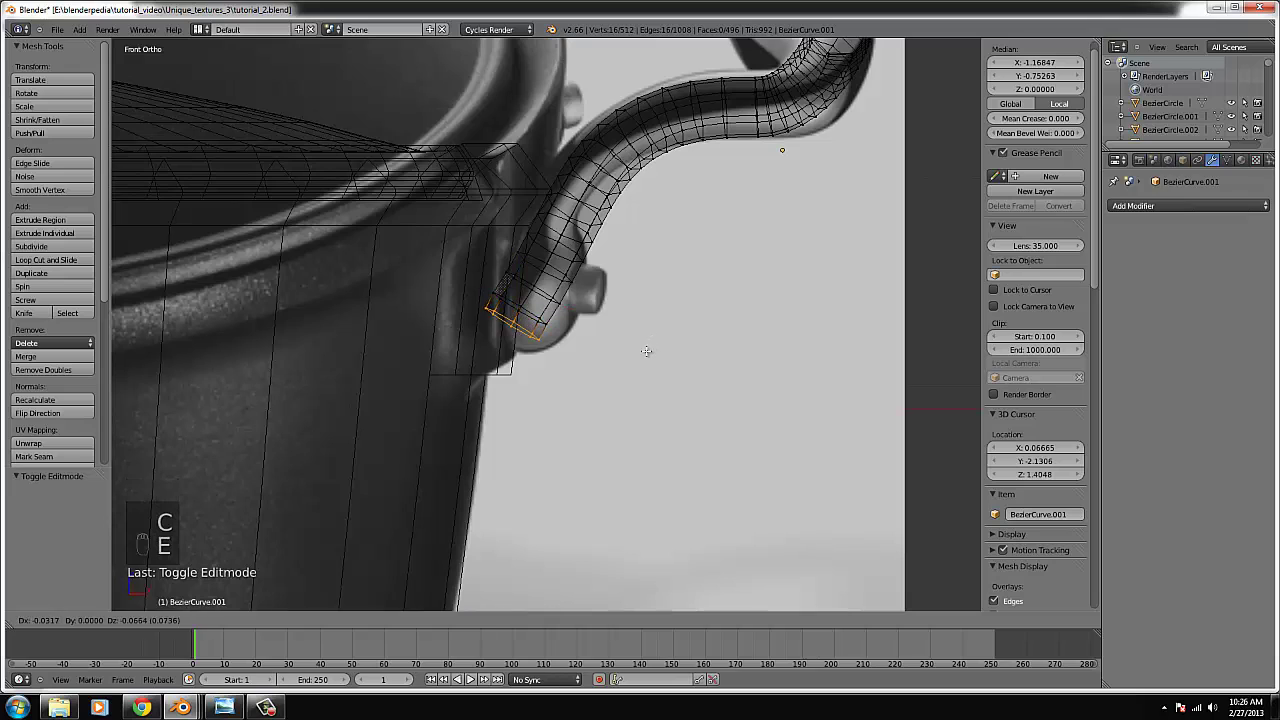
pyautogui.click(651, 349)
pyautogui.press('s')
pyautogui.rightClick(626, 346)
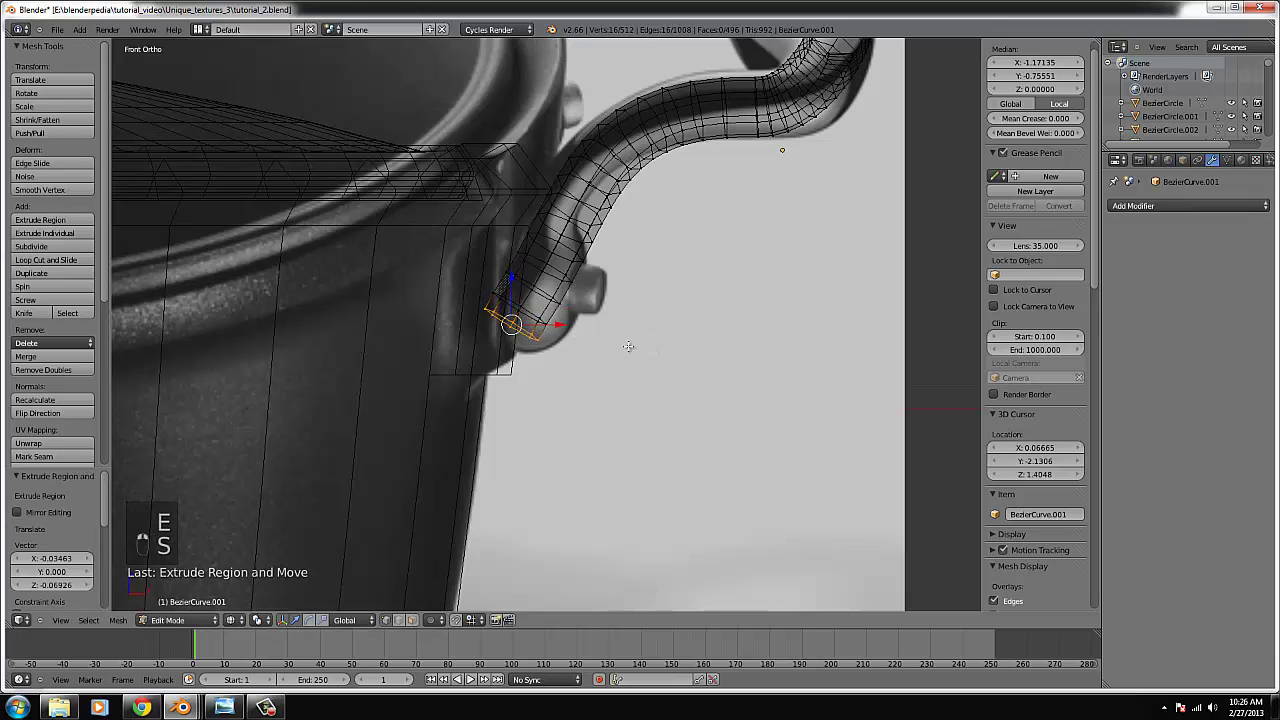
pyautogui.hotkey('ctrl', 'z')
pyautogui.hotkey('ctrl', 'z')
pyautogui.hotkey('ctrl', 'z')
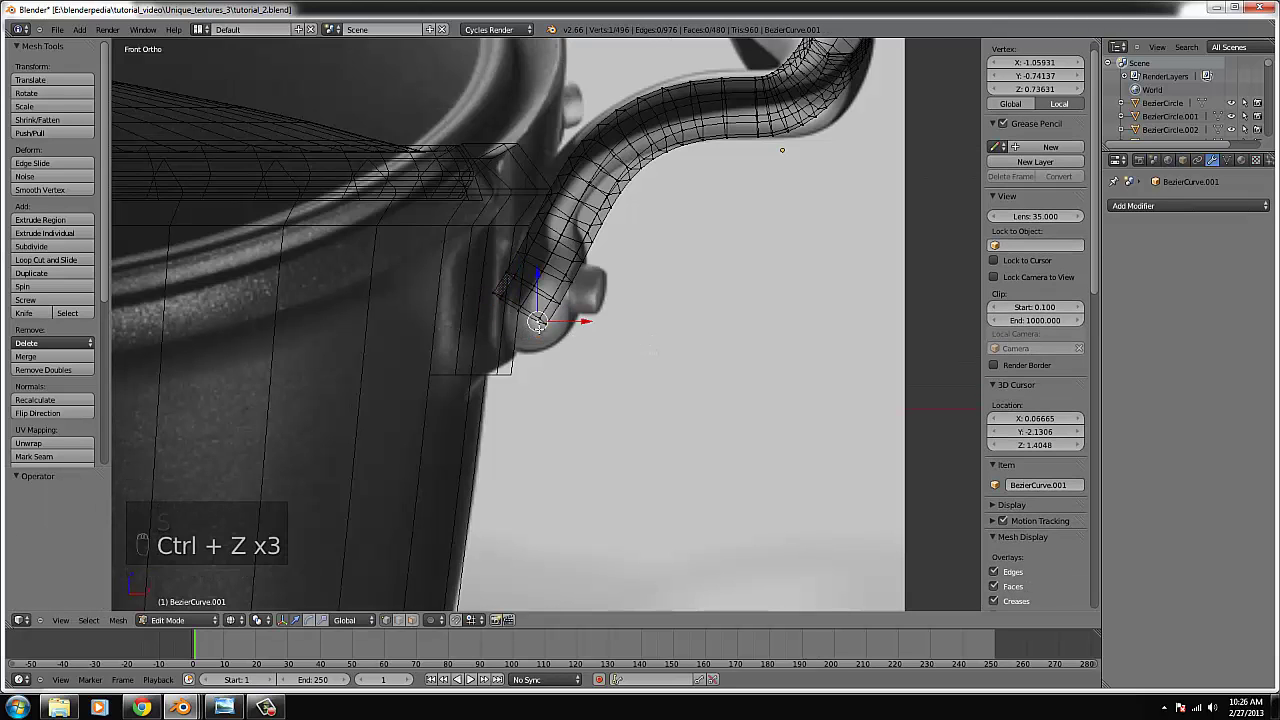
# - Scale the lowest segment of both handle legs by 1.264, rotate it slightly, move it 0.017 along X and -0.012 along Z, and rescale by 1.017
pyautogui.press('c')
pyautogui.moveTo(530, 295); pyautogui.dragTo(515, 292)
pyautogui.rightClick(515, 292)
pyautogui.press('s')
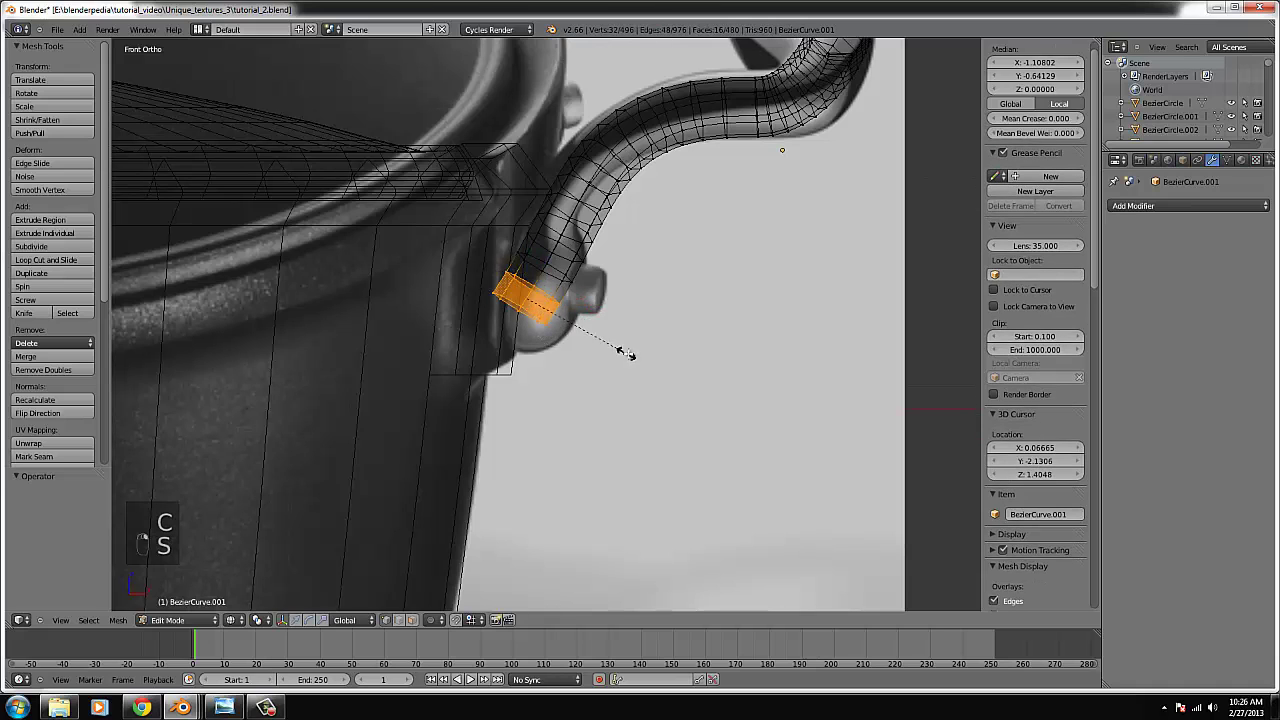
pyautogui.click(652, 369)
pyautogui.press('r')
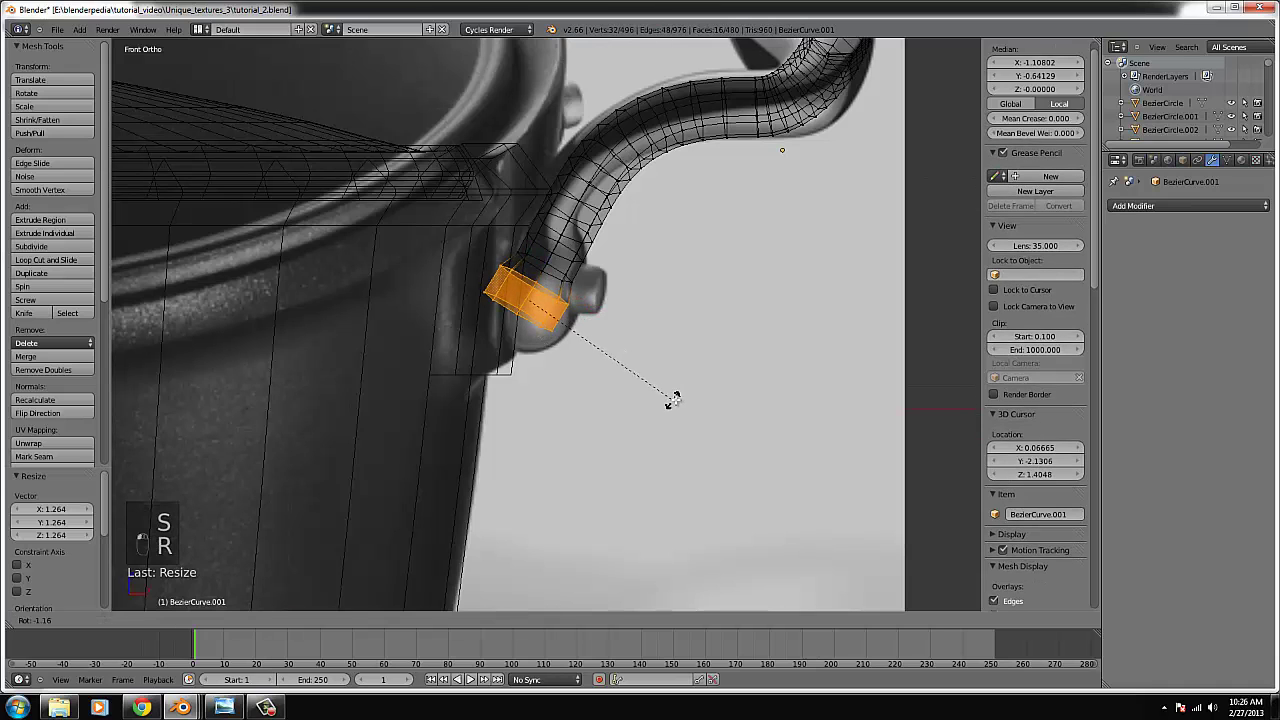
pyautogui.click(686, 393)
pyautogui.press('g')
pyautogui.click(687, 395)
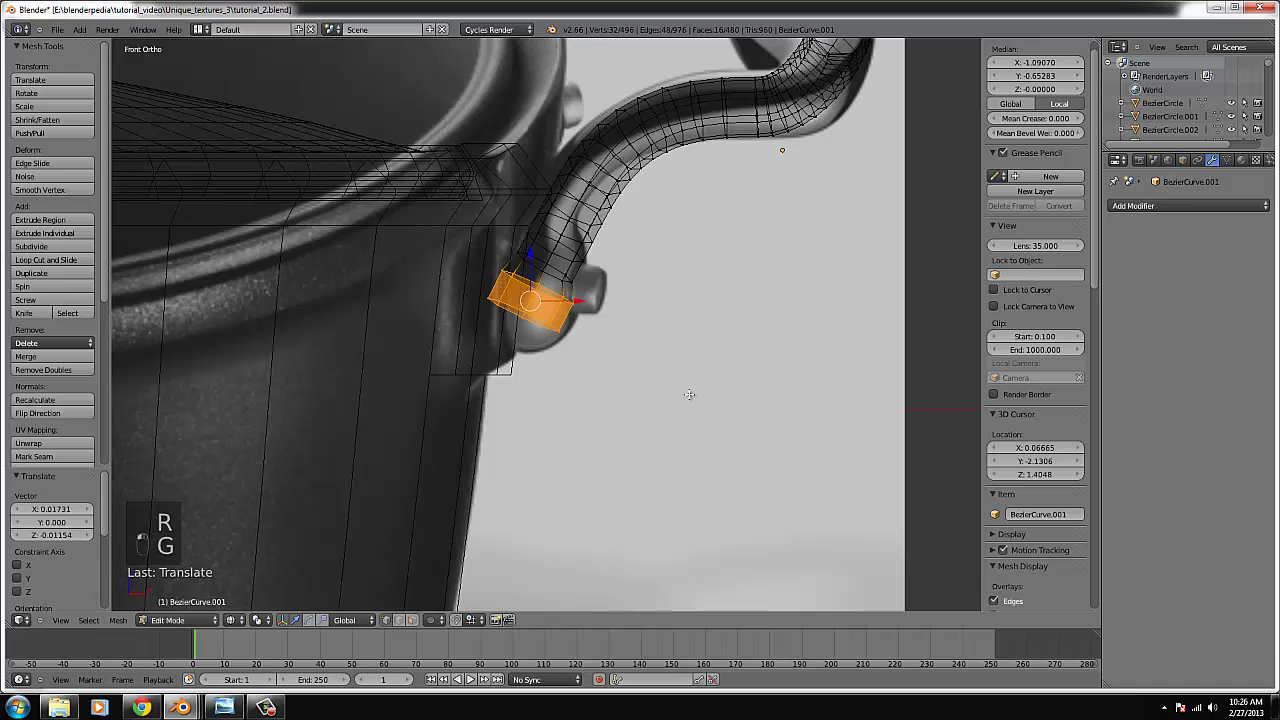
pyautogui.press('s')
pyautogui.click(688, 398)
# - Select the end rings of both handle legs and scale them by 1.039
pyautogui.rightClick(555, 348)
pyautogui.press('c')
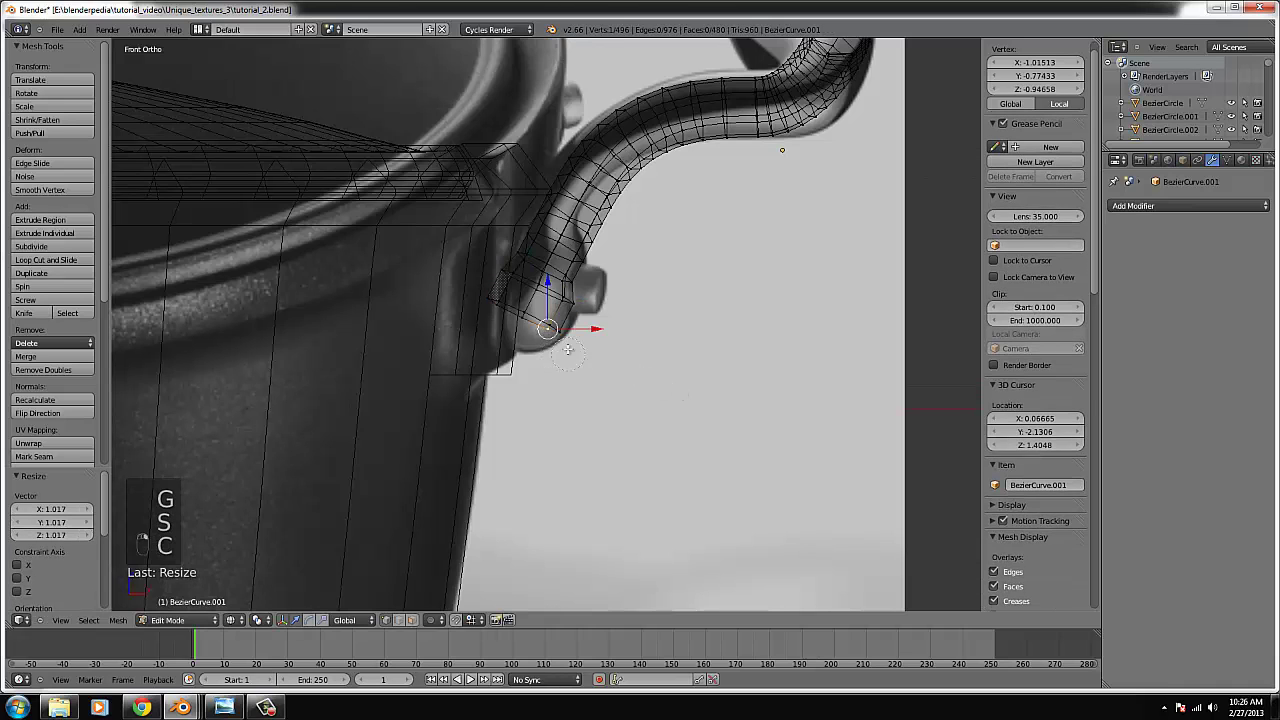
pyautogui.moveTo(552, 343); pyautogui.dragTo(485, 298)
pyautogui.press('s')
pyautogui.click(684, 380)
# - Extrude the legs' end rings along the photo's rounded foot, shrink them, and nudge them -0.003 along X and Z
pyautogui.press('e')
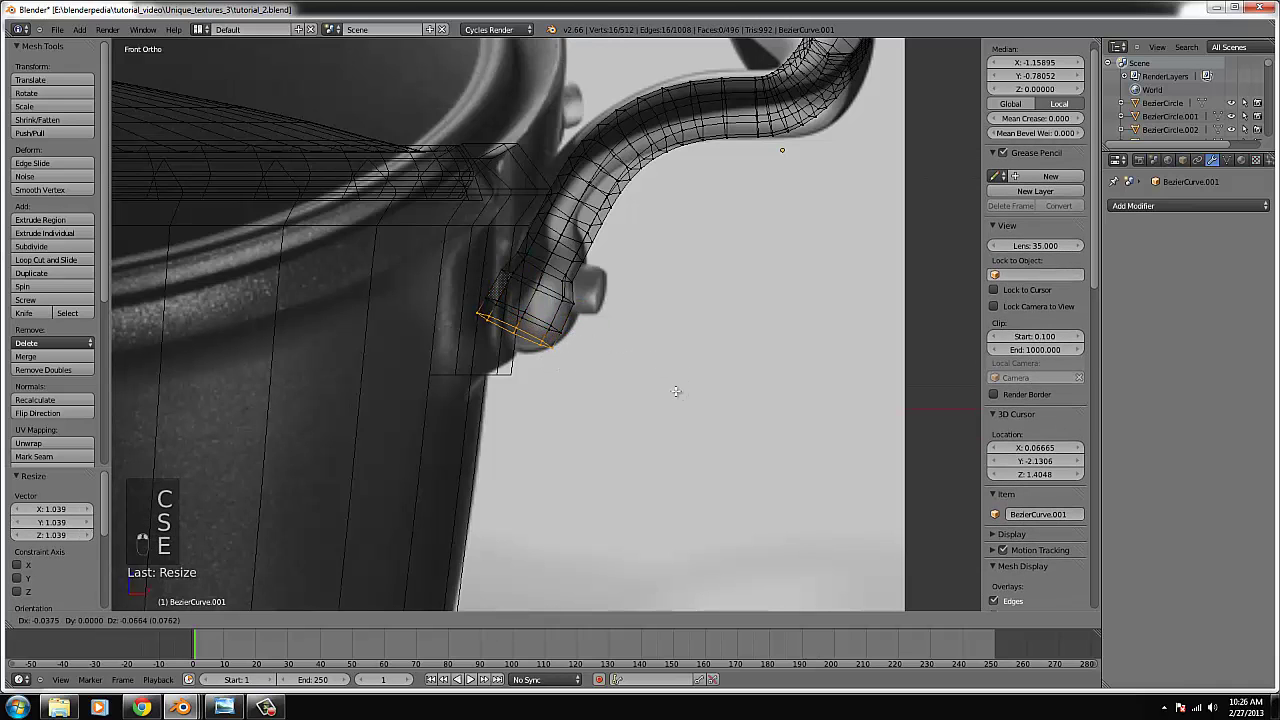
pyautogui.click(656, 390)
pyautogui.press('s')
pyautogui.click(648, 384)
pyautogui.press('r')
pyautogui.press('g')
pyautogui.click(645, 390)
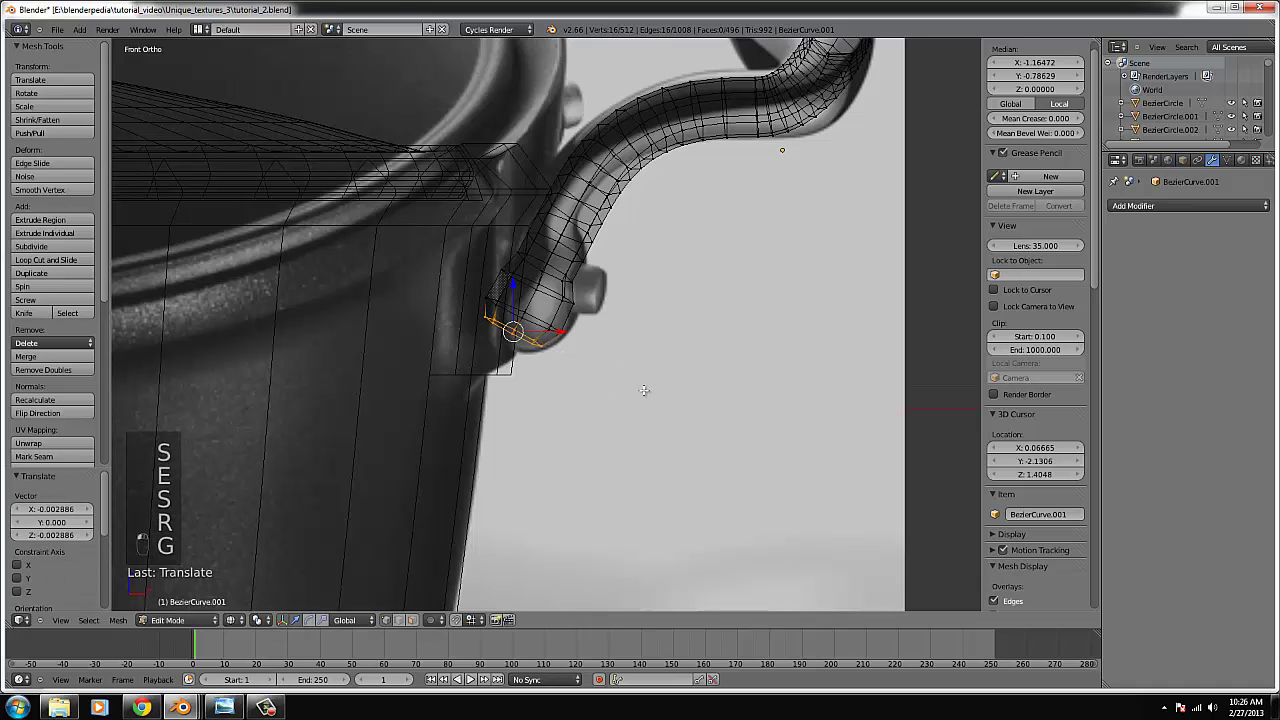
# - Extrude the end rings again, scale them by 0.601, shift them about -0.02 along X and rotate them 2.727°
pyautogui.press('e')
pyautogui.click(630, 400)
pyautogui.press('s')
pyautogui.click(626, 403)
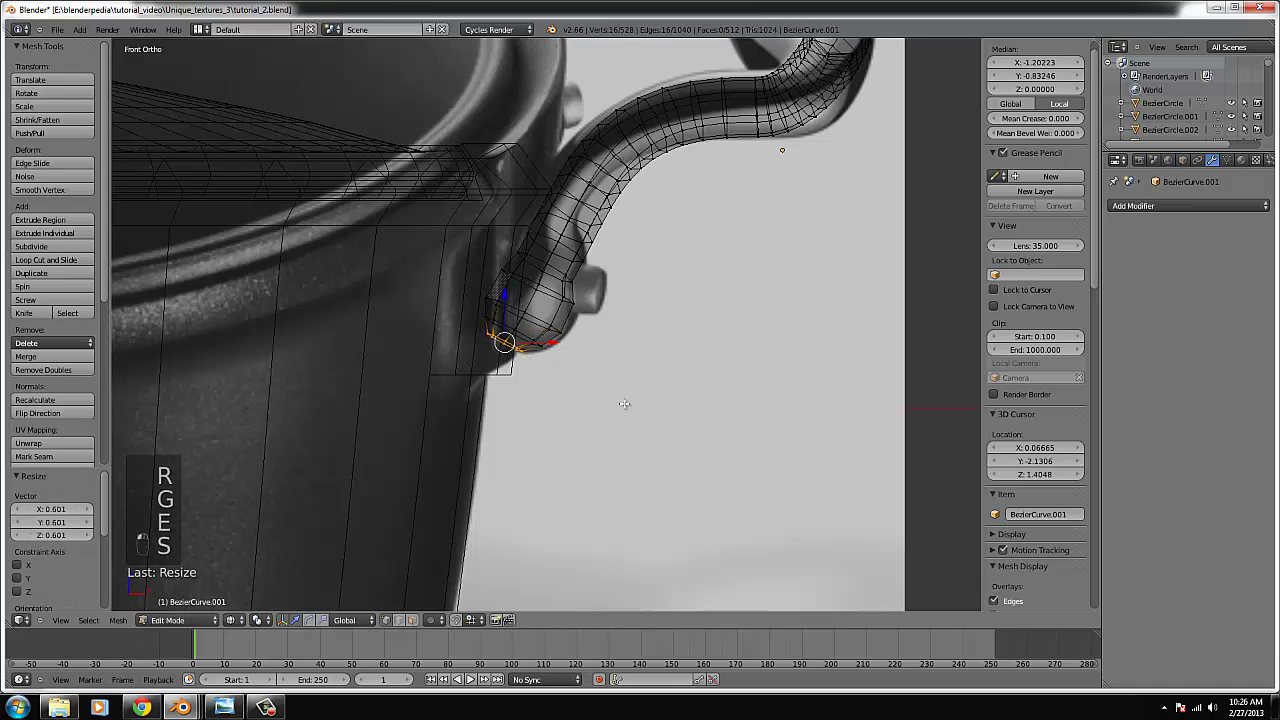
pyautogui.press('g')
pyautogui.click(642, 410)
pyautogui.press('r')
pyautogui.click(638, 417)
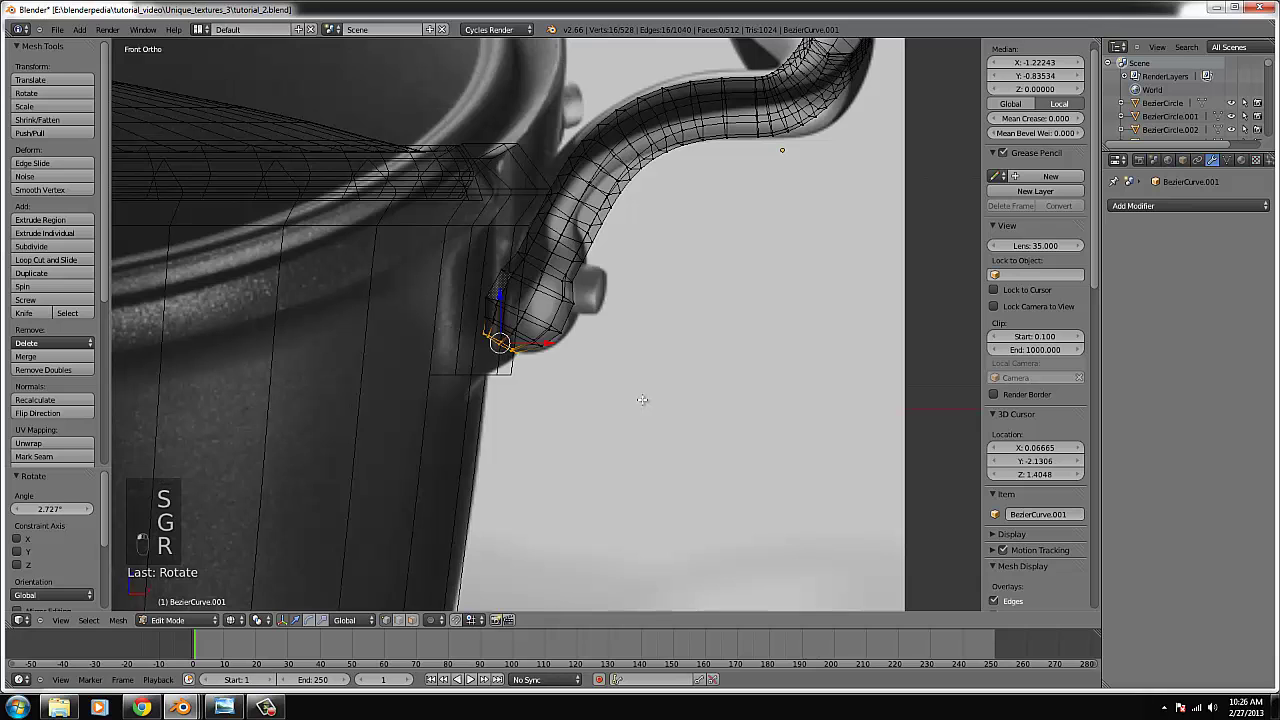
# - Check both leg ends in solid shading from the pot's side and undo the end-ring extrusions
pyautogui.press('Tab')
pyautogui.press('z')
pyautogui.moveTo(669, 360)
pyautogui.mouseDown(button='middle')
pyautogui.moveTo(680, 363)
pyautogui.moveTo(649, 378)
pyautogui.moveTo(523, 374)
pyautogui.mouseUp(button='middle')
pyautogui.press('Tab')
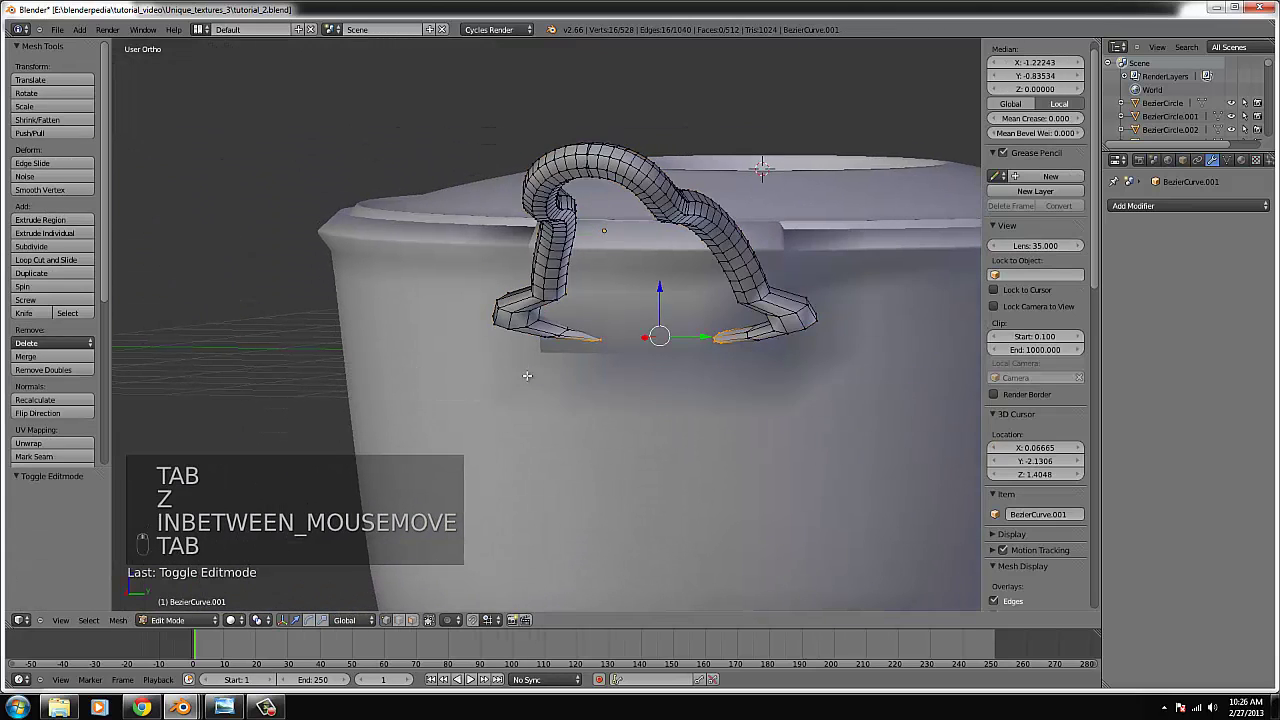
pyautogui.scroll(1, 563, 375)
pyautogui.hotkey('ctrl', 'z')
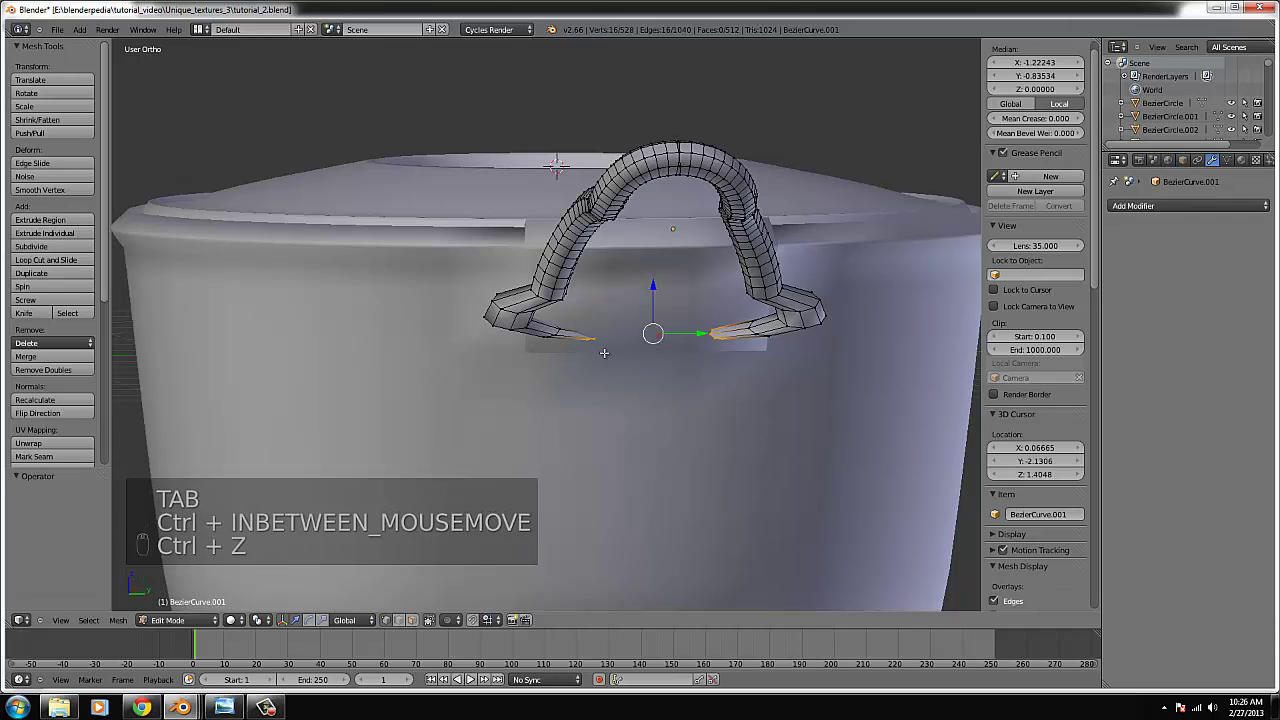
pyautogui.hotkey('ctrl', 'z')
pyautogui.hotkey('ctrl', 'z')
pyautogui.hotkey('ctrl', 'z')
pyautogui.hotkey('ctrl', 'z')
pyautogui.hotkey('ctrl', 'z')
pyautogui.hotkey('ctrl', 'z')
pyautogui.hotkey('ctrl', 'z')
pyautogui.hotkey('ctrl', 'z')
pyautogui.hotkey('ctrl', 'z')
pyautogui.hotkey('ctrl', 'z')
pyautogui.hotkey('ctrl', 'z')
pyautogui.hotkey('ctrl', 'z')
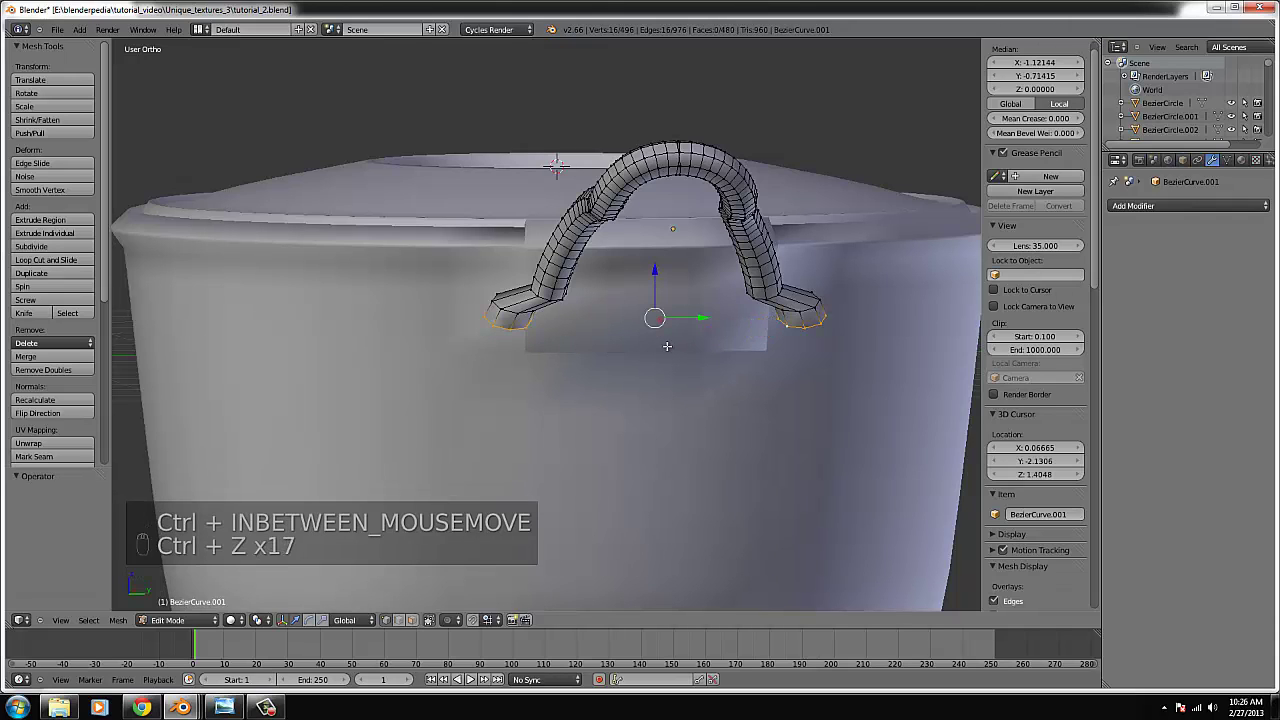
# - Select the end ring of only one handle leg and compare it with the photo and the opposite leg
pyautogui.moveTo(578, 376); pyautogui.dragTo(582, 327, button='middle')
pyautogui.moveTo(535, 166); pyautogui.dragTo(620, 371, button='middle')
pyautogui.scroll(4, 605, 378)
pyautogui.press('z')
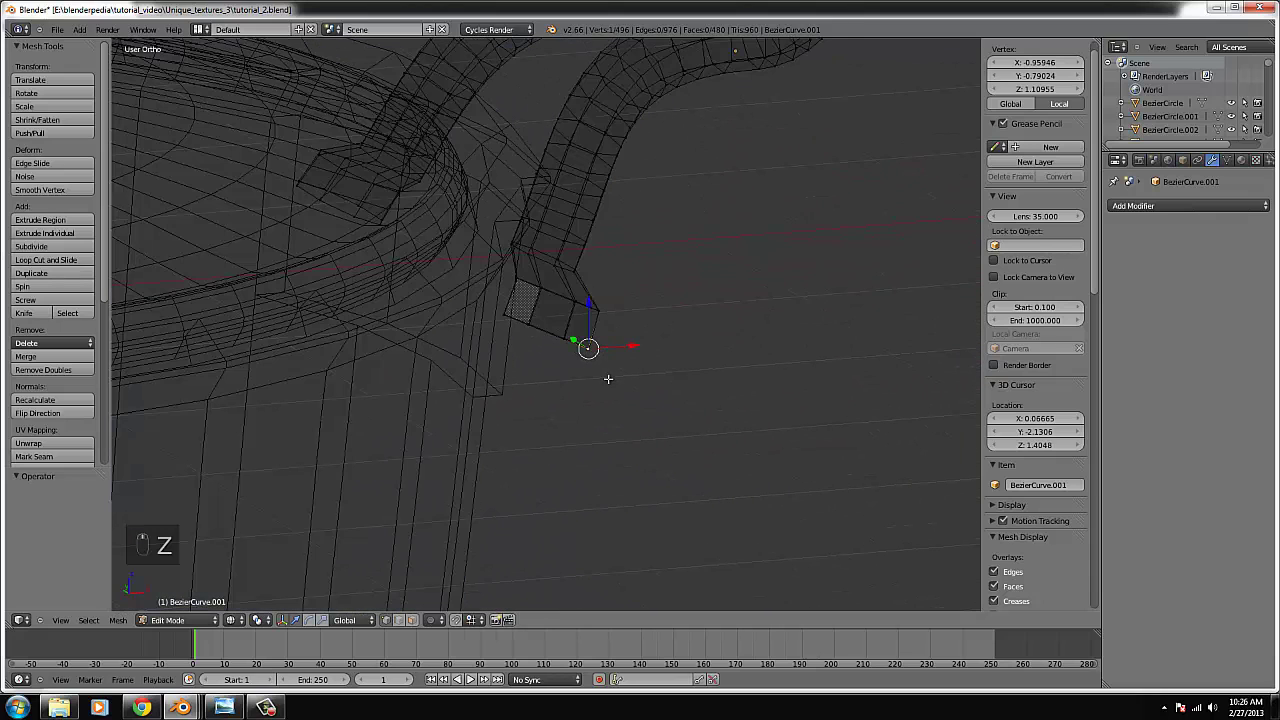
pyautogui.moveTo(499, 322); pyautogui.dragTo(583, 337)
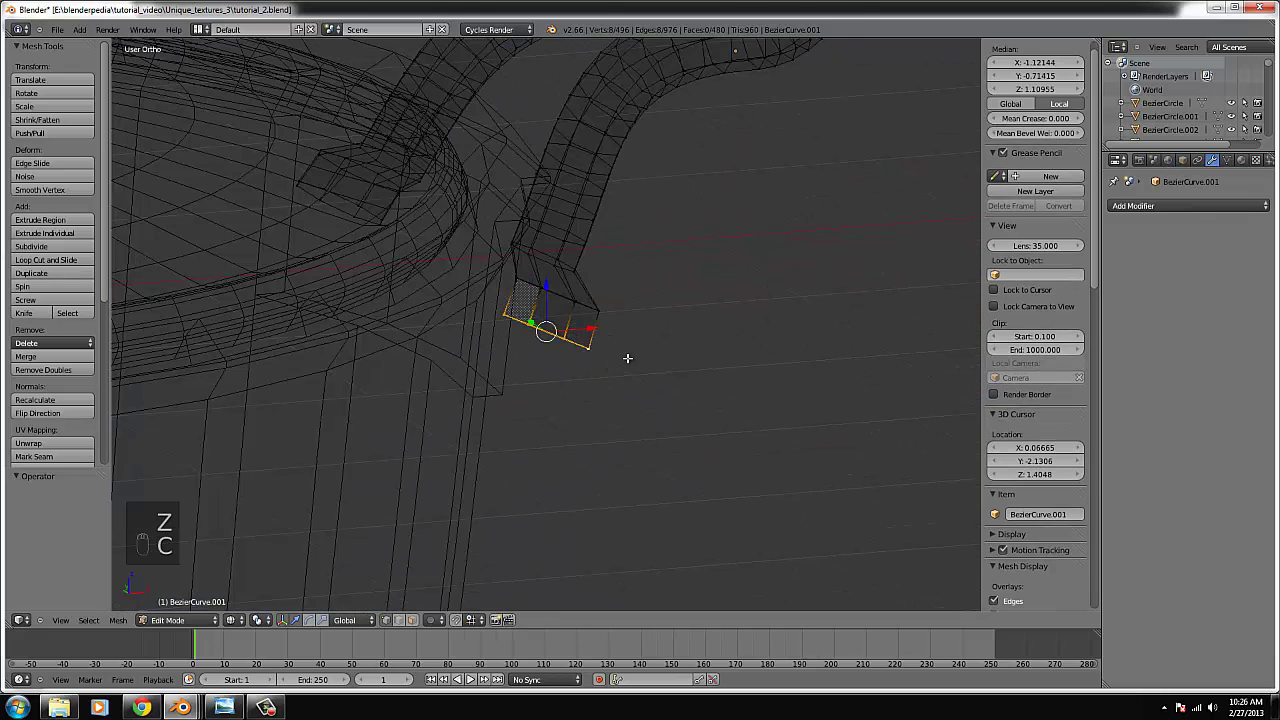
pyautogui.press('KP_1')
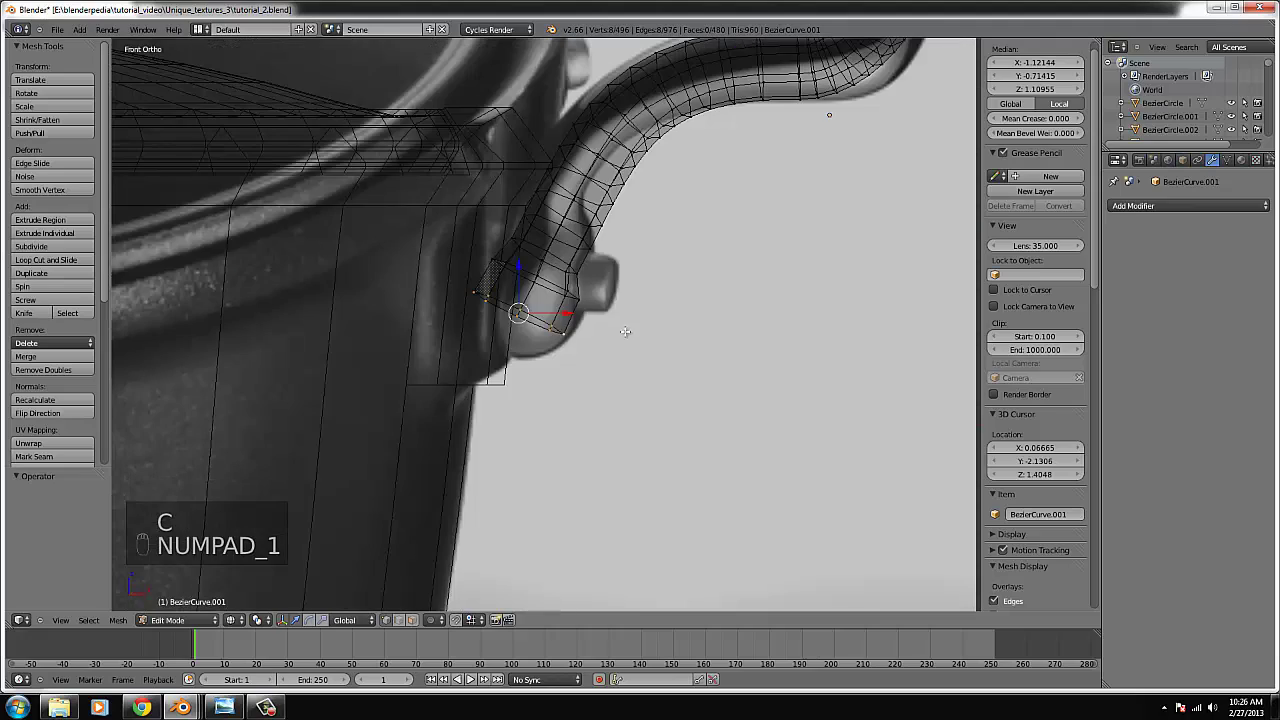
pyautogui.moveTo(625, 331); pyautogui.dragTo(609, 366, button='middle')
pyautogui.press('z')
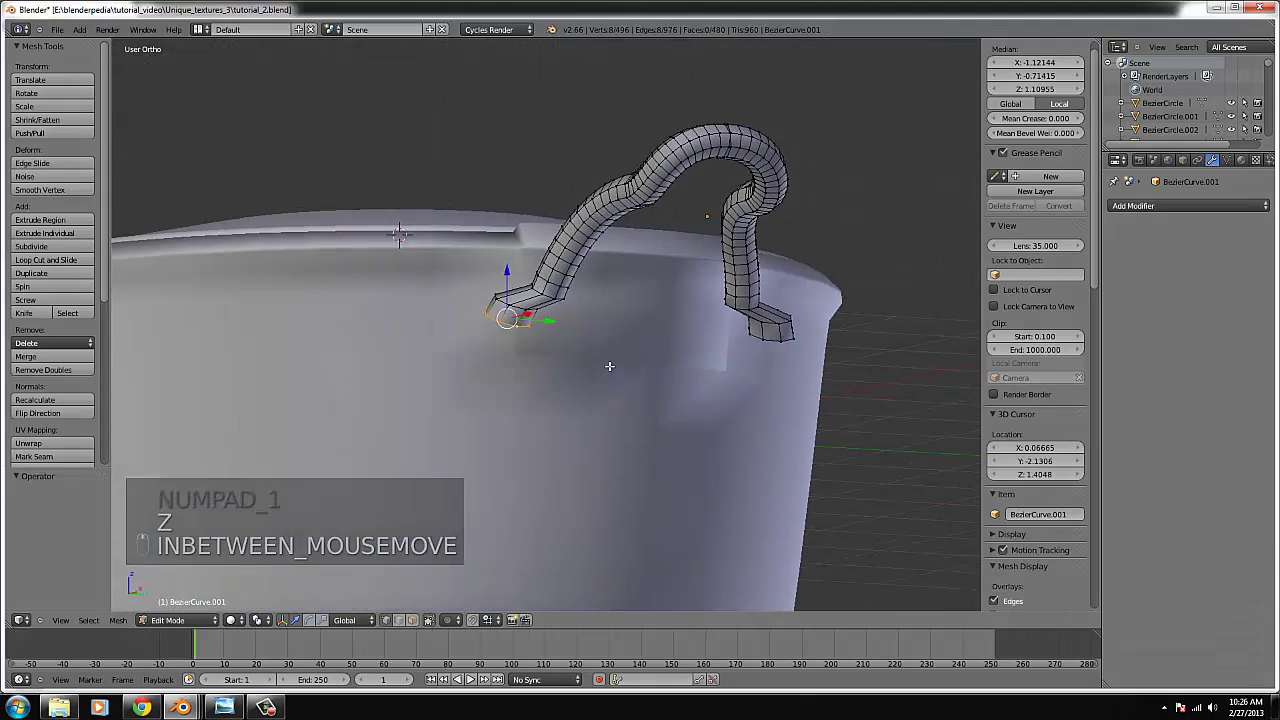
# - Undo the remaining scaling, rotation and movement of both legs' lowest segments
pyautogui.hotkey('ctrl', 'z')
pyautogui.hotkey('ctrl', 'z')
pyautogui.hotkey('ctrl', 'z')
pyautogui.hotkey('ctrl', 'z')
pyautogui.hotkey('ctrl', 'z')
pyautogui.hotkey('ctrl', 'z')
pyautogui.hotkey('ctrl', 'z')
pyautogui.hotkey('ctrl', 'z')
pyautogui.hotkey('ctrl', 'z')
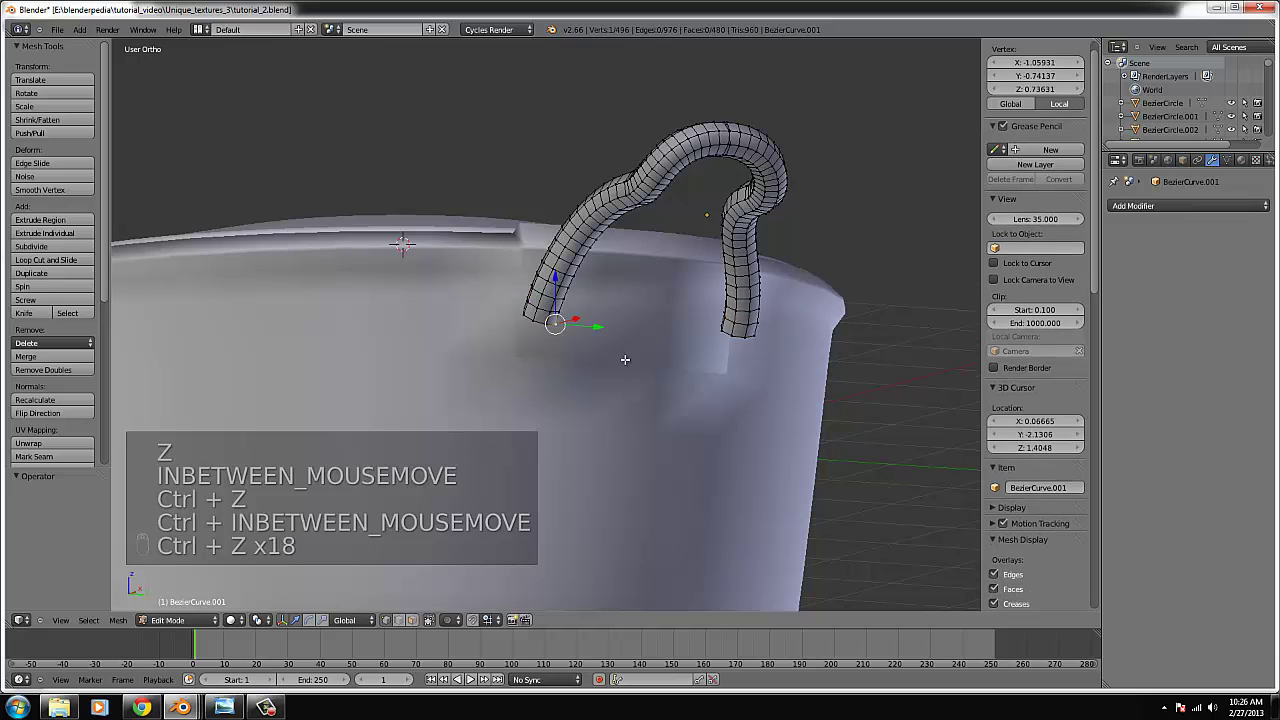
# - Select the lowest segment of the handle's front leg and compare it with the photo in front view
pyautogui.press('KP_1')
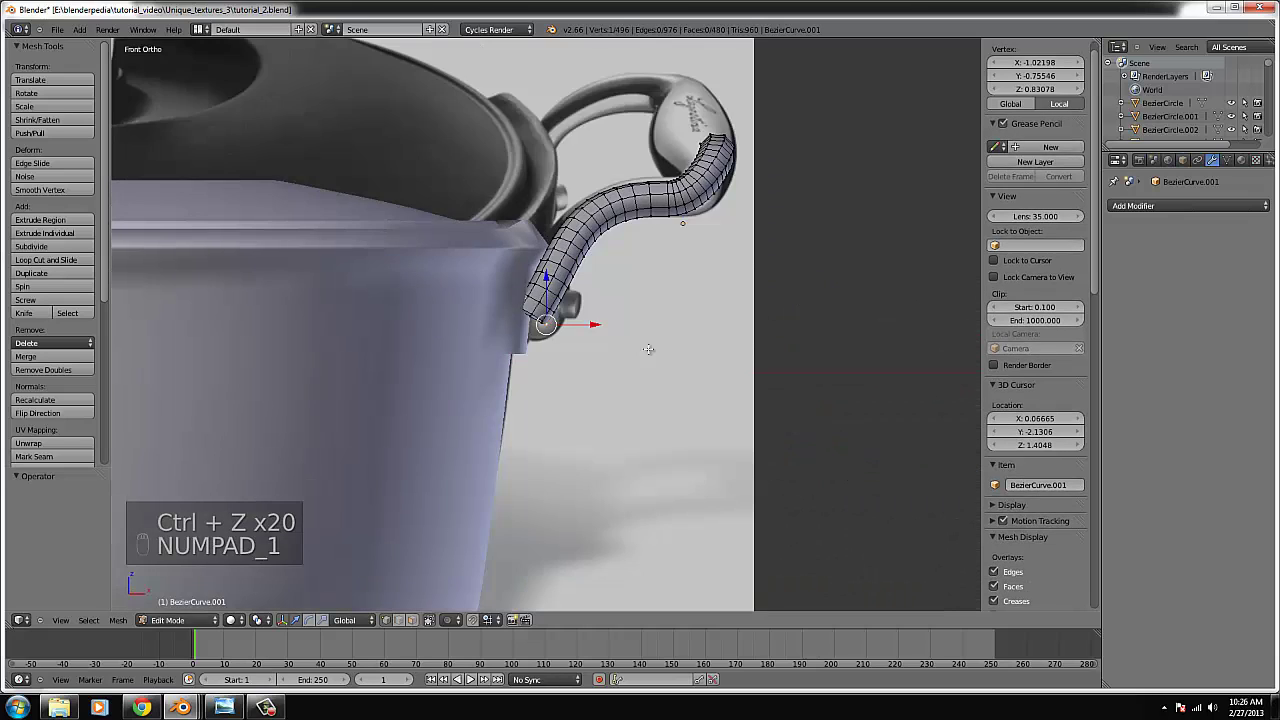
pyautogui.scroll(3, 650, 350)
pyautogui.press('z')
pyautogui.moveTo(645, 348); pyautogui.dragTo(631, 349, button='middle')
pyautogui.press('c')
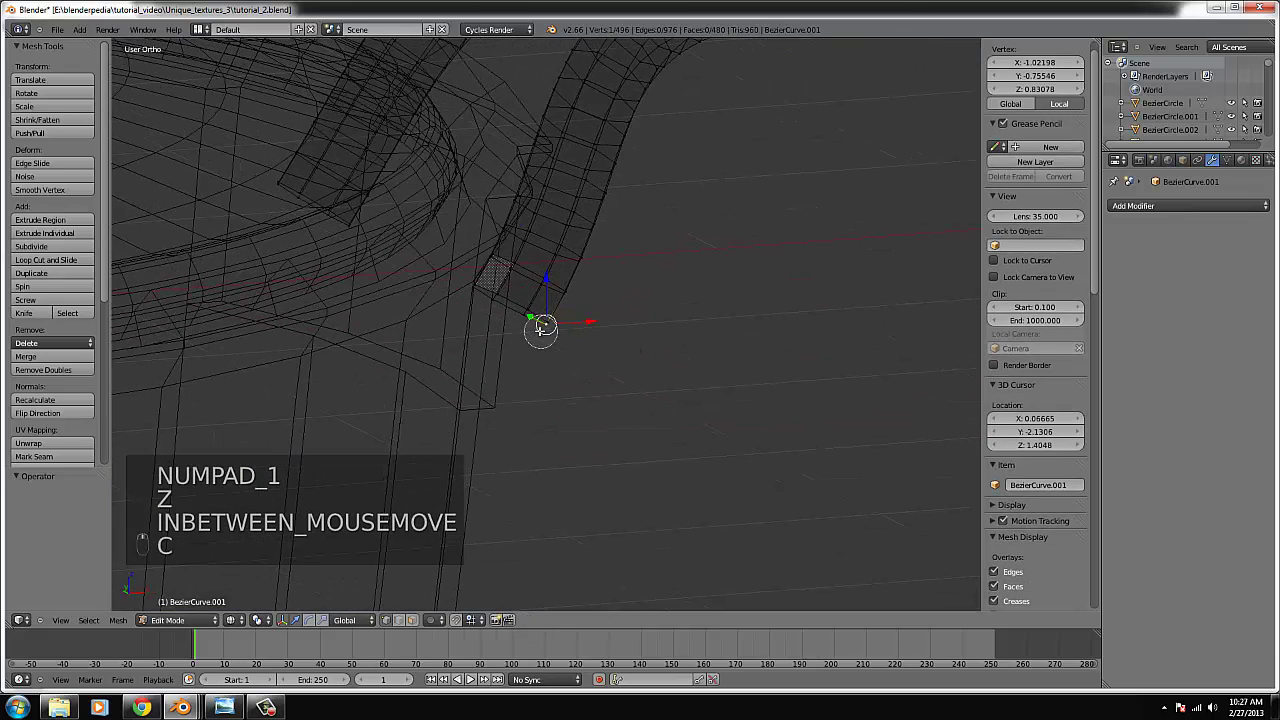
pyautogui.moveTo(492, 280); pyautogui.dragTo(543, 334)
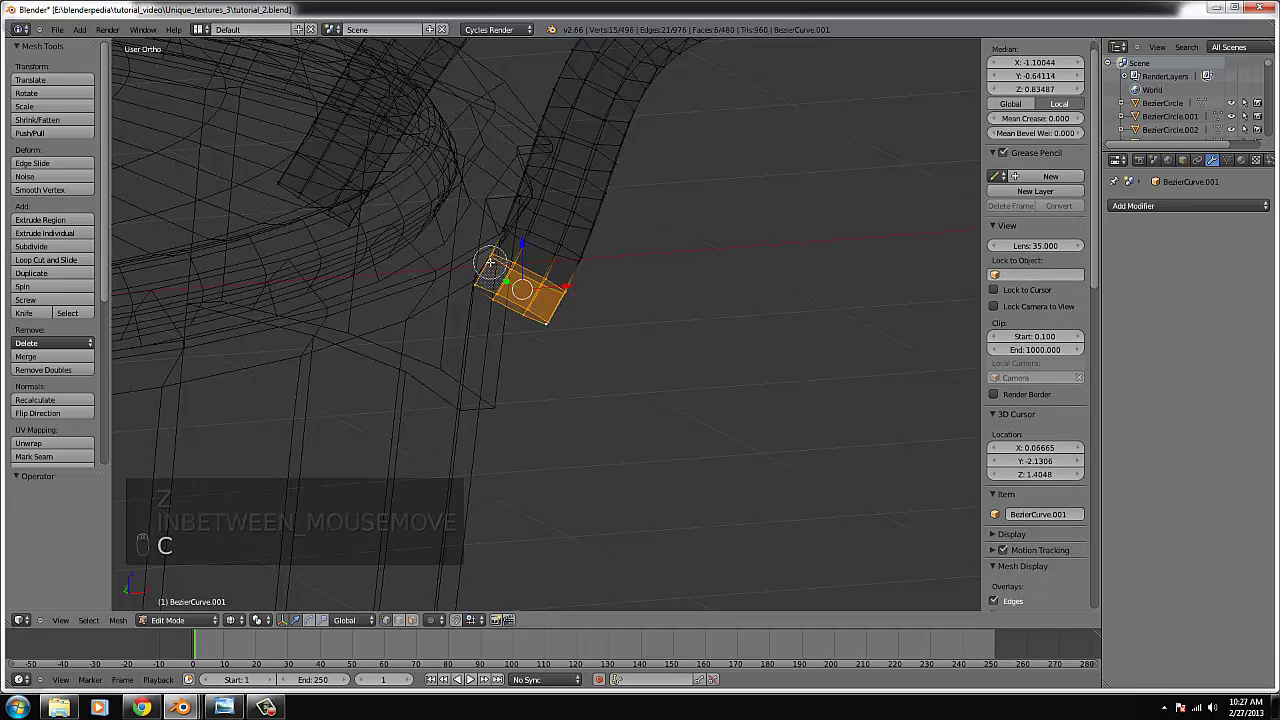
pyautogui.press('KP_1')
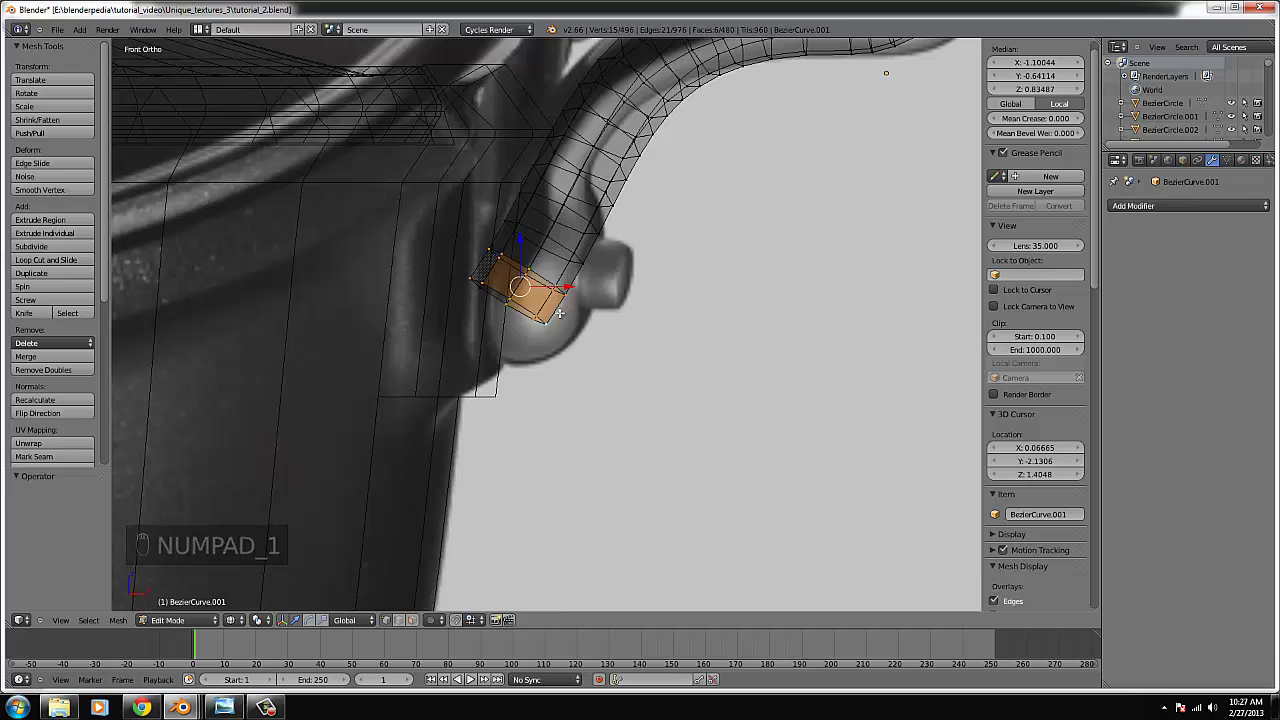
# - Check the linked geometry of the handle, then select the whole mesh and remove doubles with a merge distance of 0.0001
pyautogui.hotkey('ctrl', 'l')
pyautogui.press('Tab')
pyautogui.press('z')
pyautogui.press('Tab')
pyautogui.scroll(-3, 596, 320)
pyautogui.press('z')
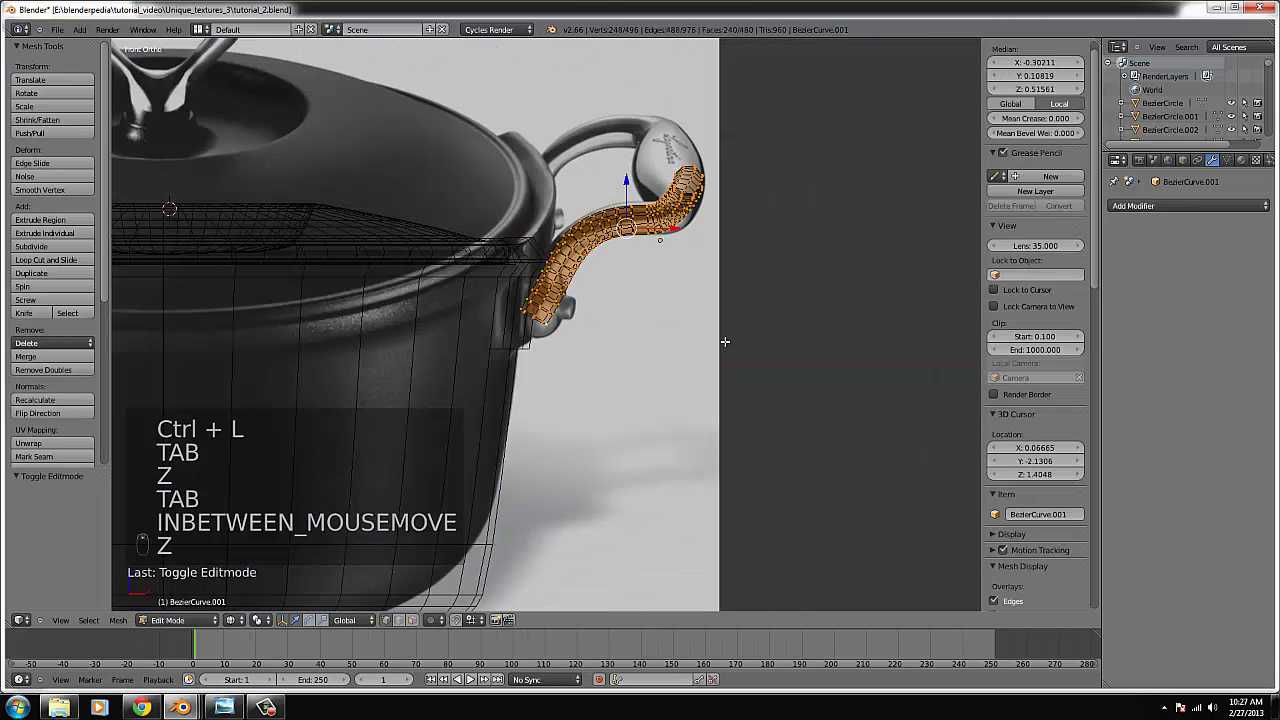
pyautogui.press('b')
pyautogui.moveTo(746, 357); pyautogui.dragTo(384, 88)
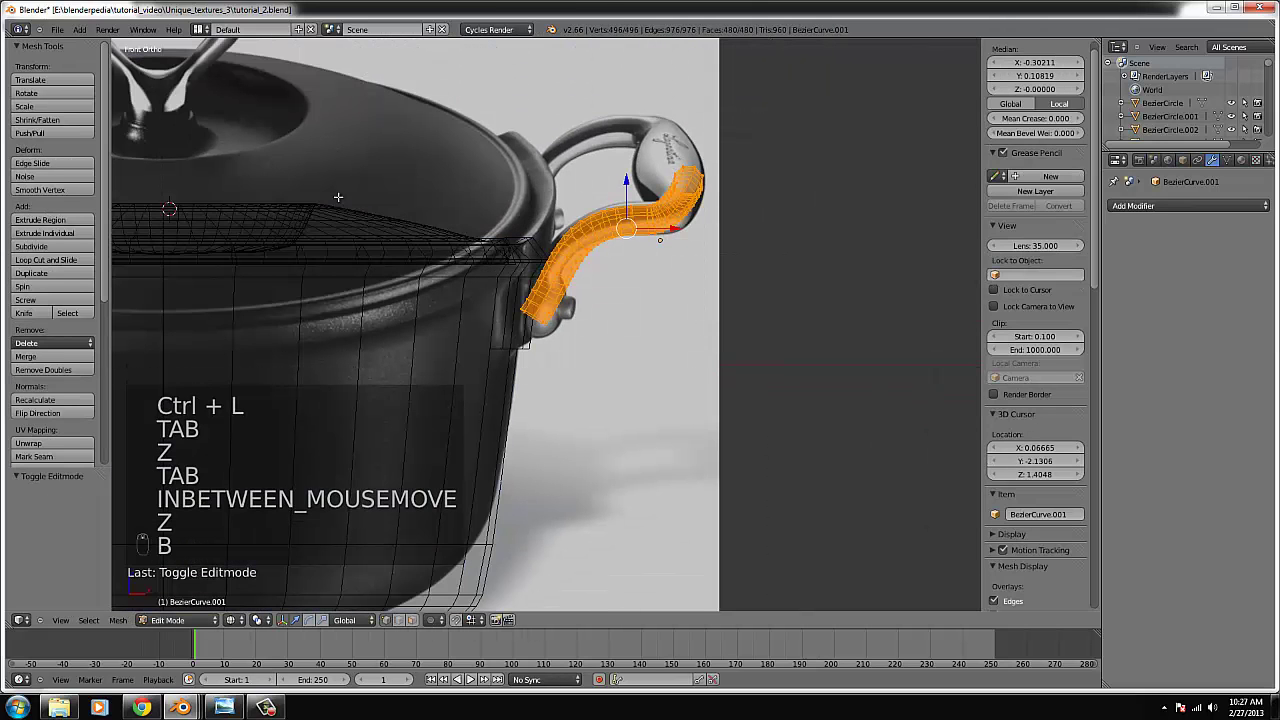
pyautogui.click(46, 370)
# - Select both rings of the front leg's lowest segment and scale them by 1.315
pyautogui.scroll(3, 522, 326)
pyautogui.moveTo(522, 326); pyautogui.dragTo(563, 346, button='middle')
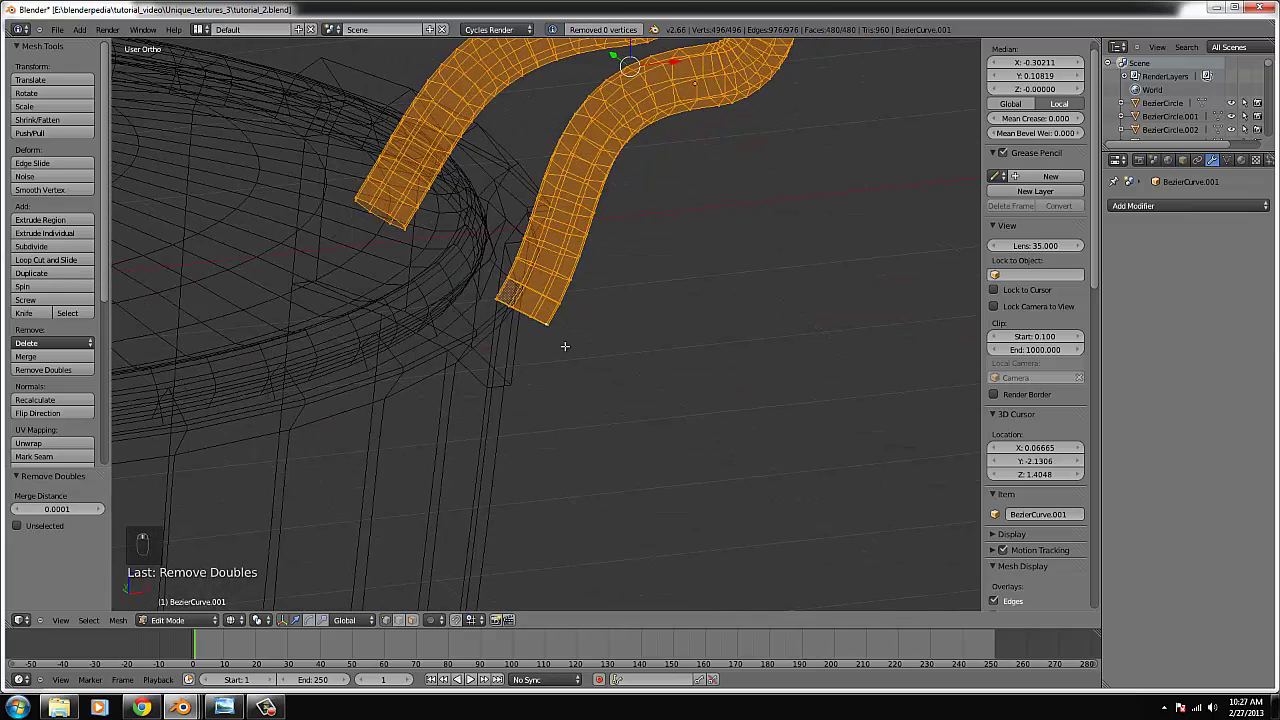
pyautogui.rightClick(548, 324)
pyautogui.press('c')
pyautogui.click(527, 315)
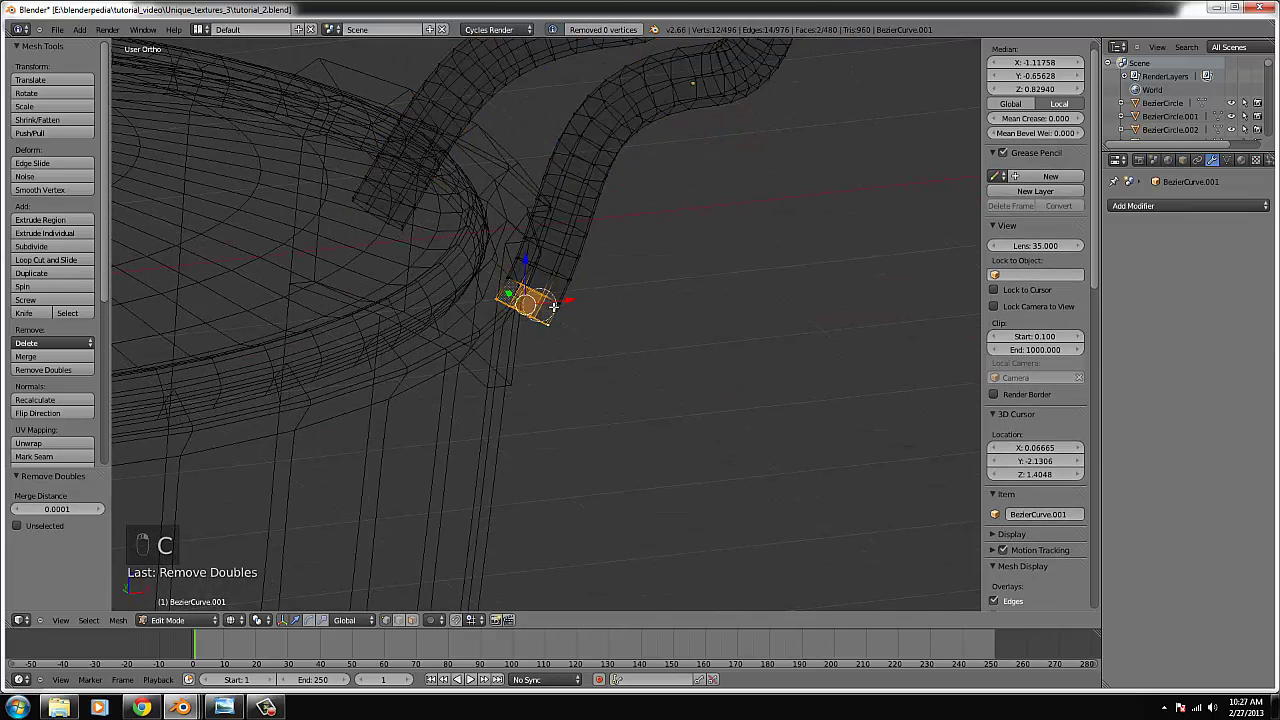
pyautogui.press('KP_1')
pyautogui.press('z')
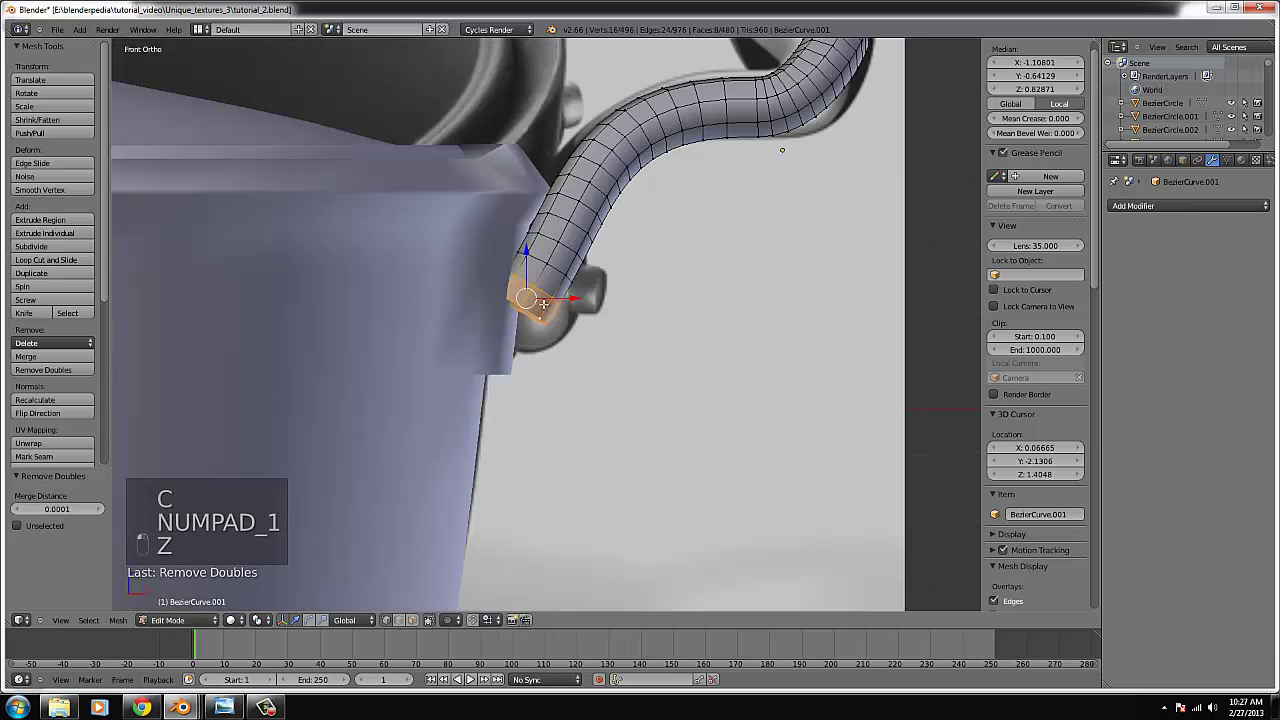
pyautogui.press('z')
pyautogui.scroll(4, 529, 291)
pyautogui.press('s')
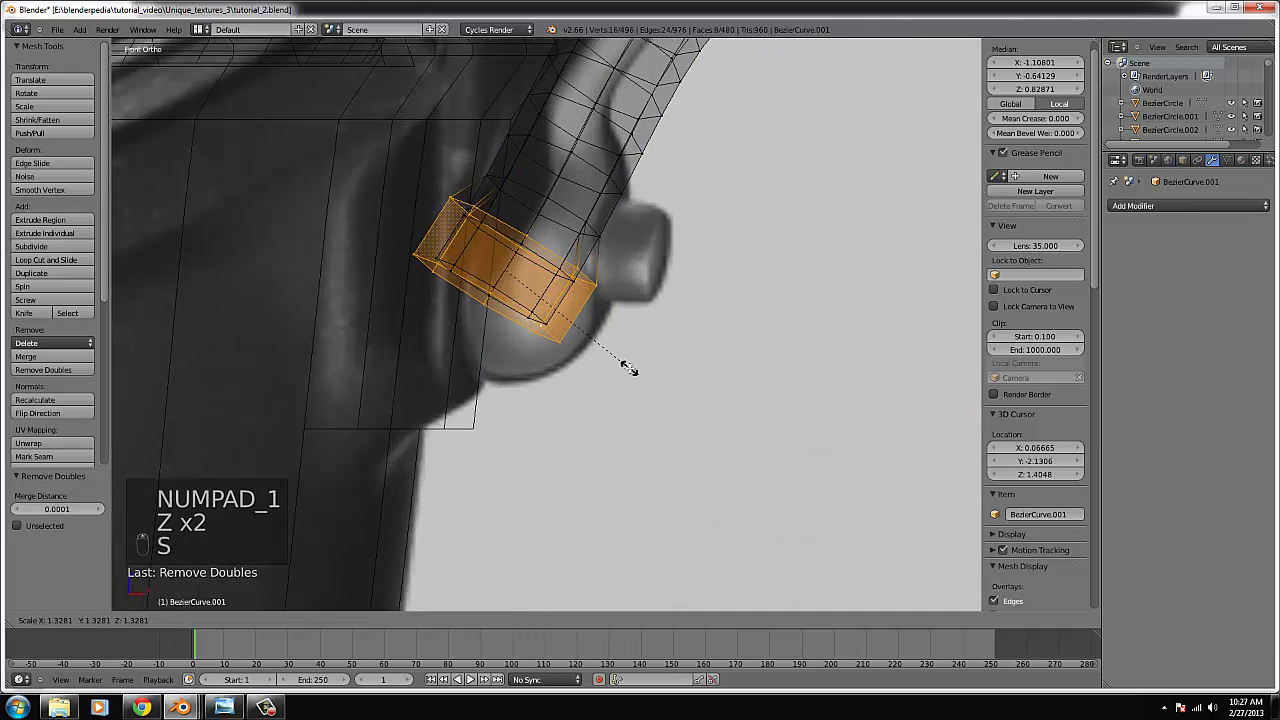
pyautogui.click(627, 369)
# - Rotate the enlarged segment of the front leg by -0.424° and lower it about 0.025 to fit the photo
pyautogui.press('r')
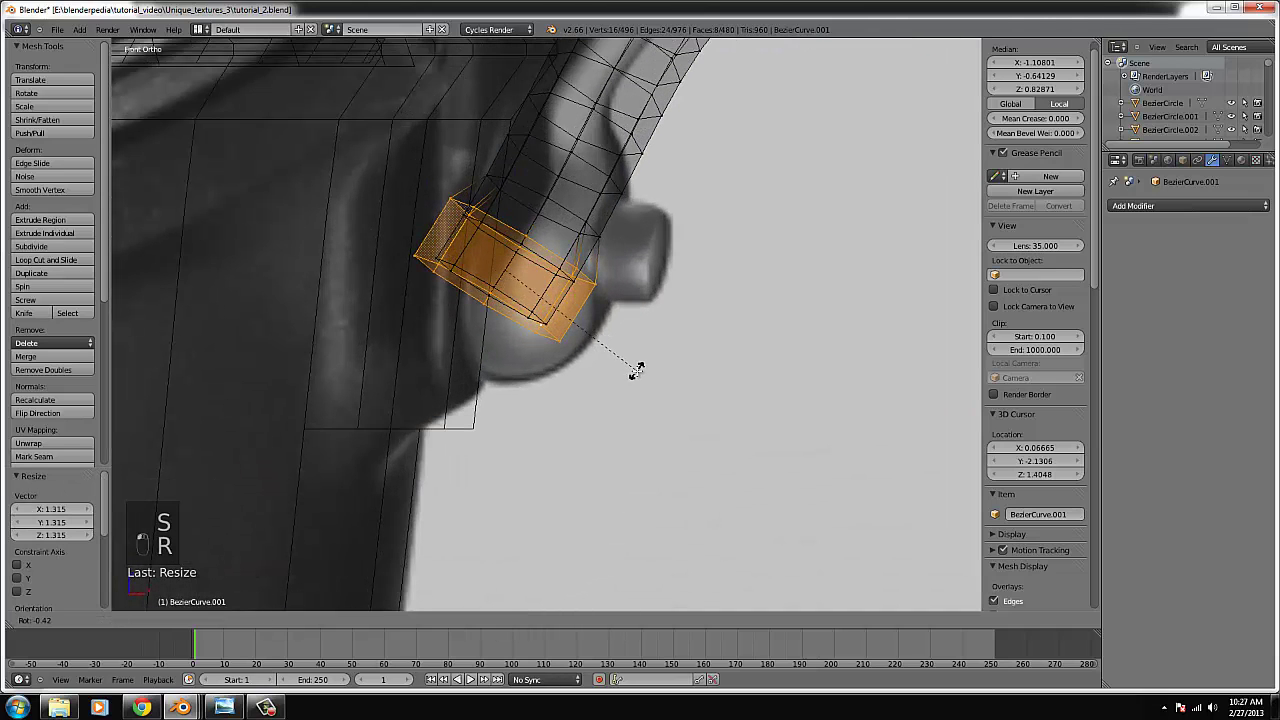
pyautogui.click(637, 371)
pyautogui.press('g')
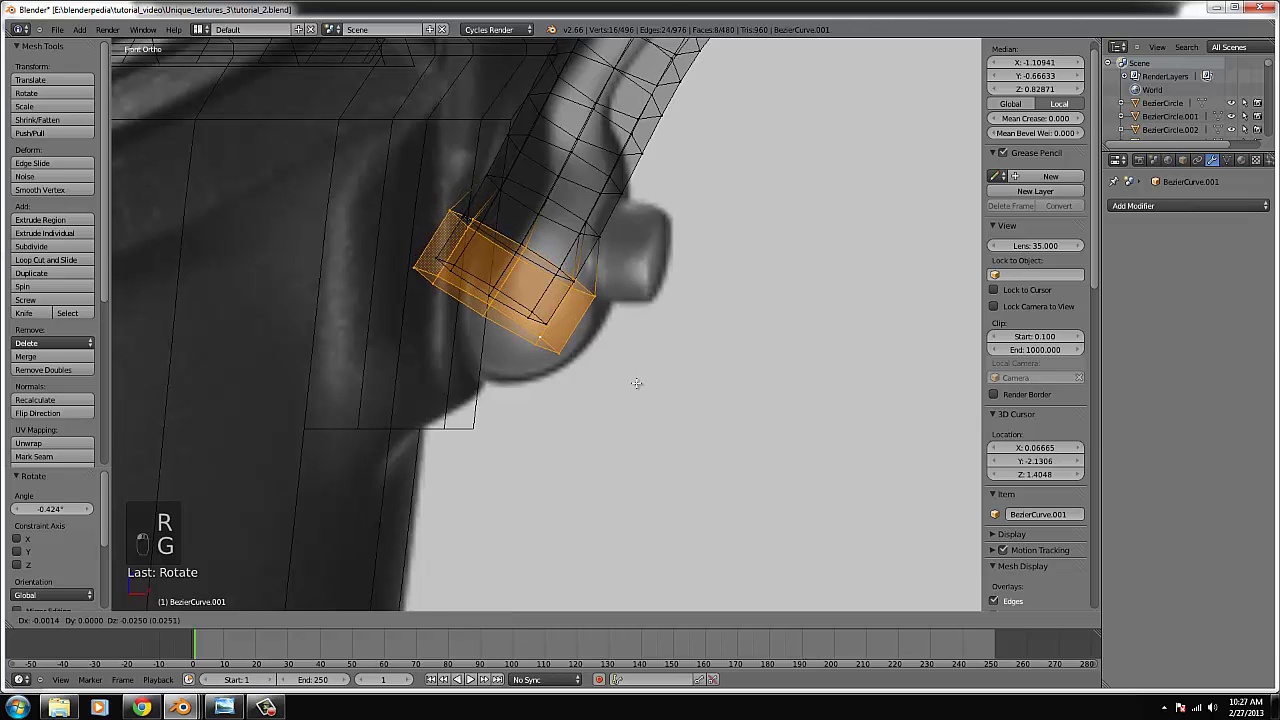
pyautogui.click(637, 383)
# - Select only the end ring of the front leg and scale it by 1.009
pyautogui.rightClick(553, 376)
pyautogui.press('c')
pyautogui.moveTo(552, 372); pyautogui.dragTo(526, 345)
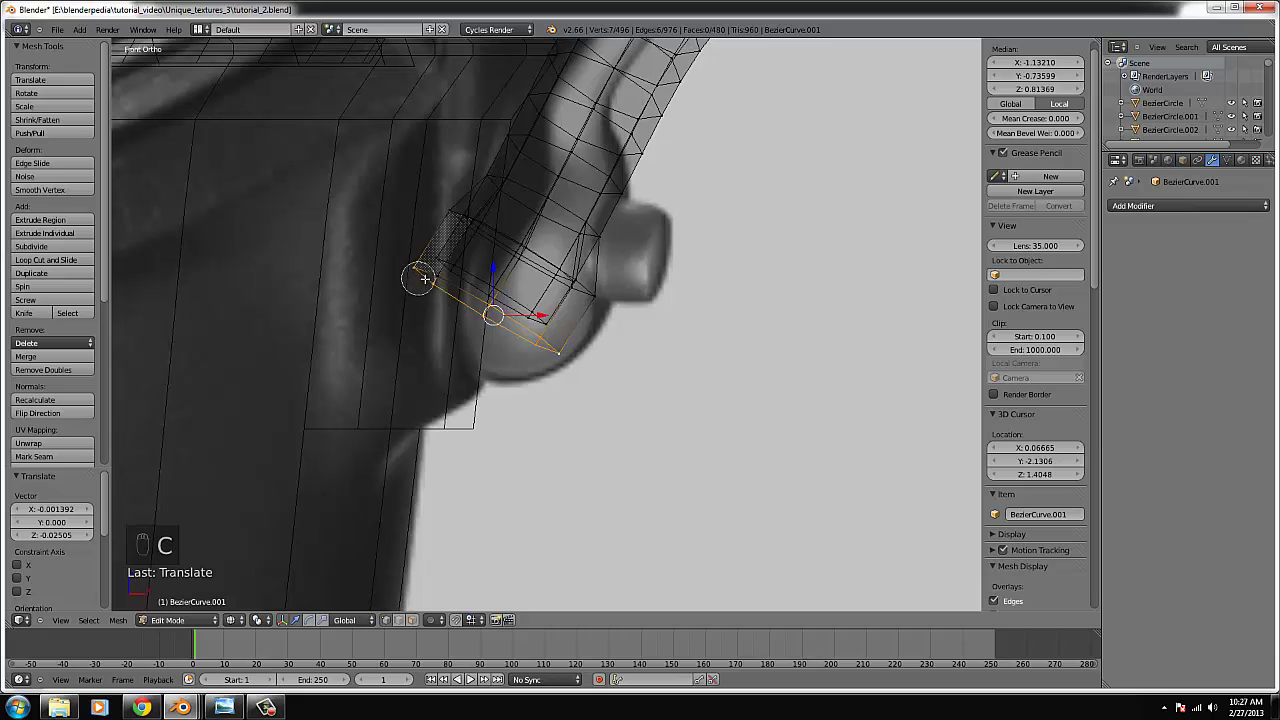
pyautogui.press('s')
pyautogui.click(676, 390)
# - Extrude the front leg's end ring three times, tapering it along the photo's rounded foot, and check the shape in solid shading
pyautogui.press('e')
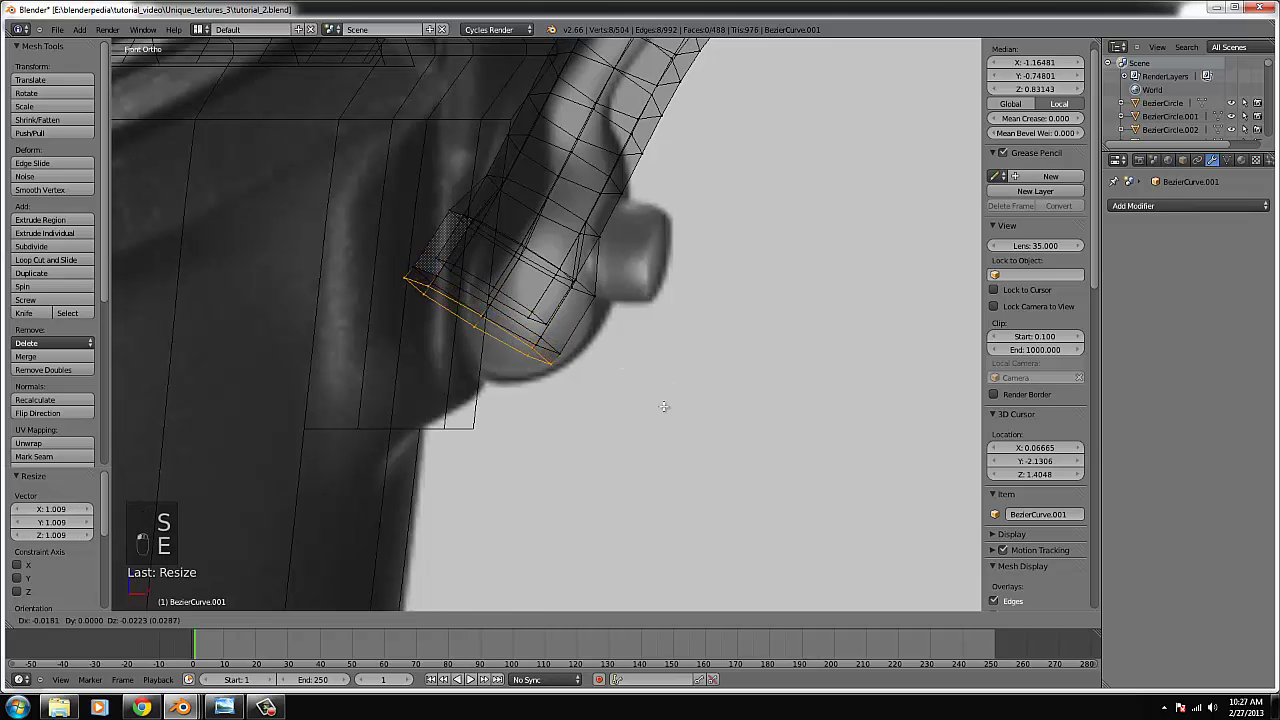
pyautogui.press('s')
pyautogui.click(620, 418)
pyautogui.press('e')
pyautogui.click(590, 427)
pyautogui.press('s')
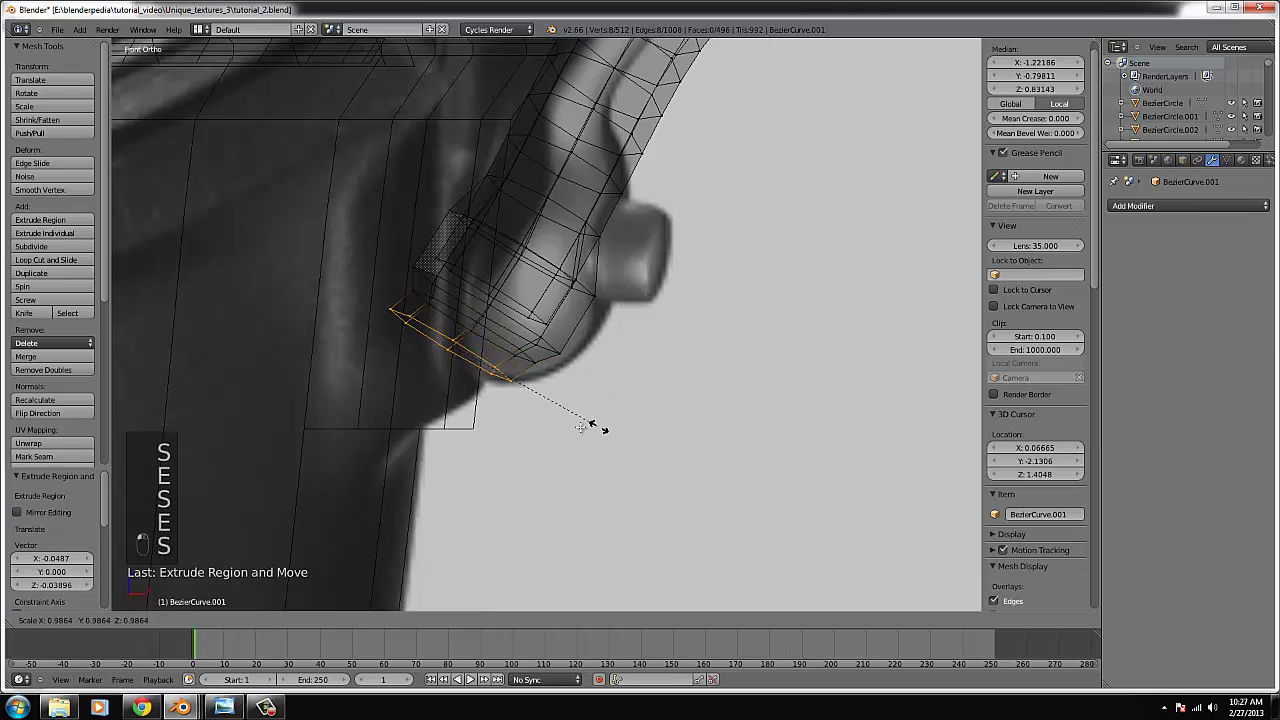
pyautogui.rightClick(585, 421)
pyautogui.press('Tab')
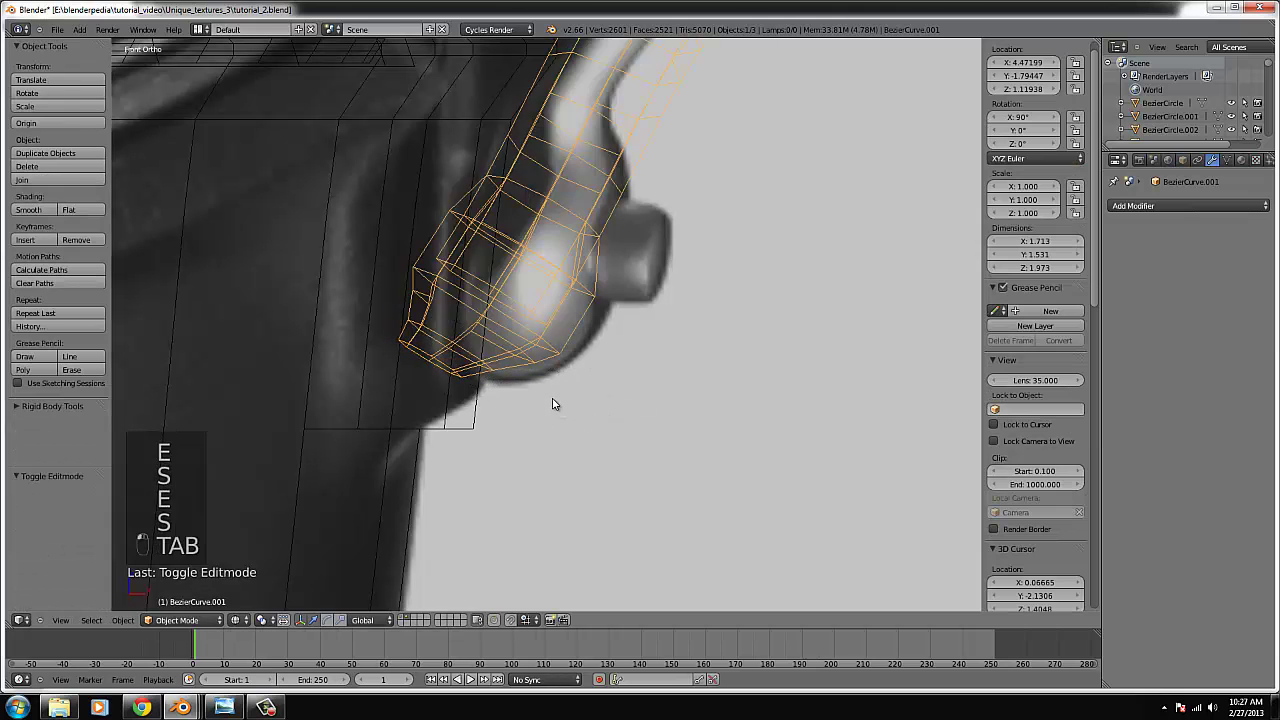
pyautogui.press('z')
pyautogui.moveTo(657, 395); pyautogui.dragTo(725, 368, button='middle')
pyautogui.press('Tab')
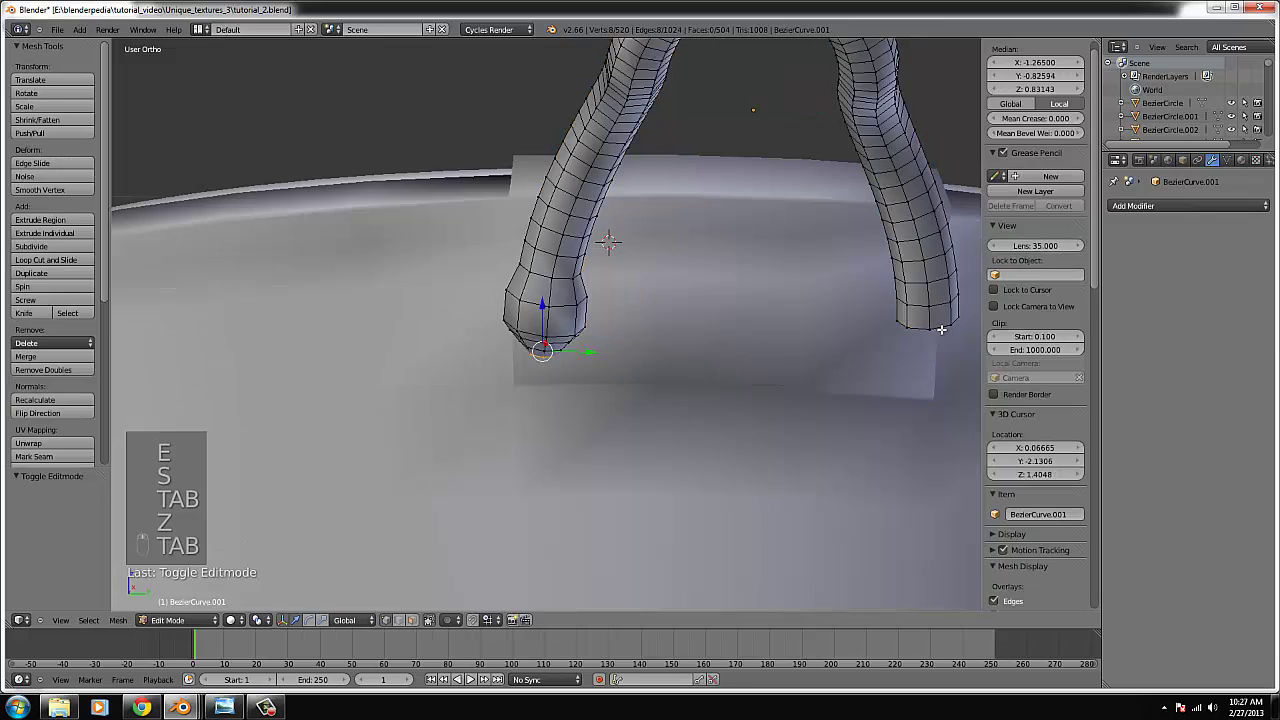
# - Select both rings of the lowest segment on the handle's rear leg
pyautogui.press('KP_3')
pyautogui.press('KP_1')
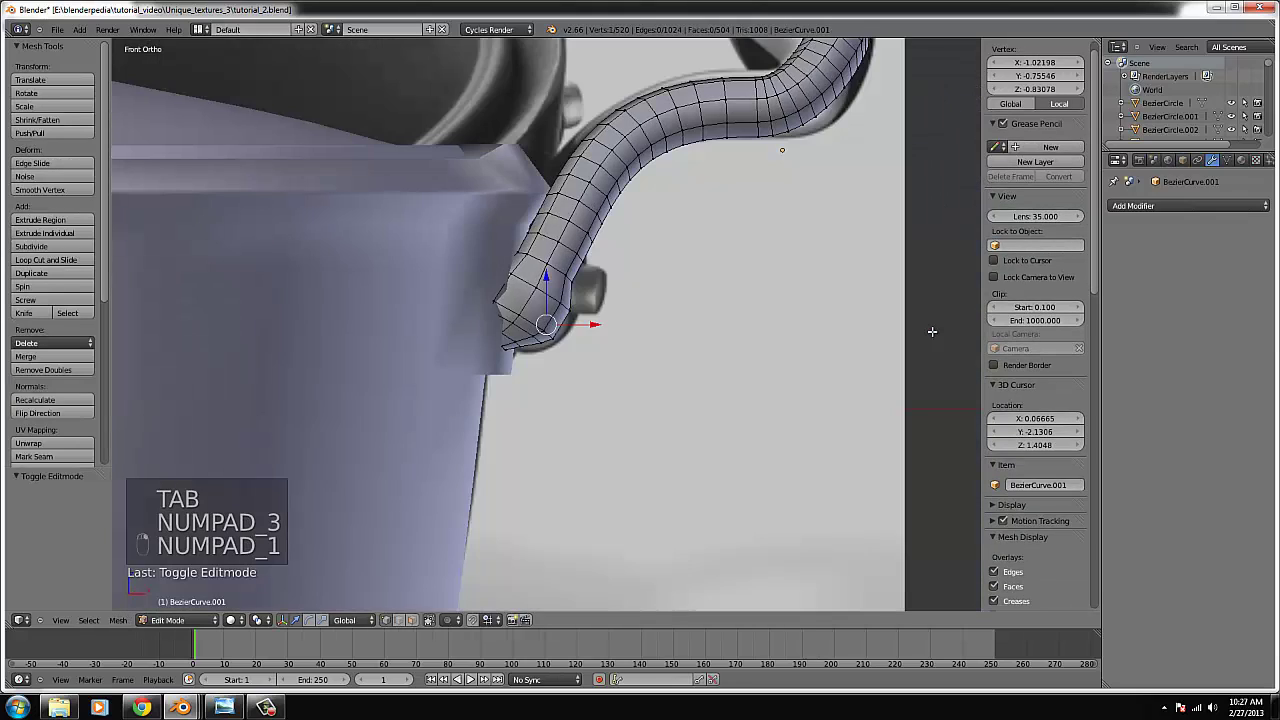
pyautogui.moveTo(893, 321); pyautogui.dragTo(762, 410, button='middle')
pyautogui.press('z')
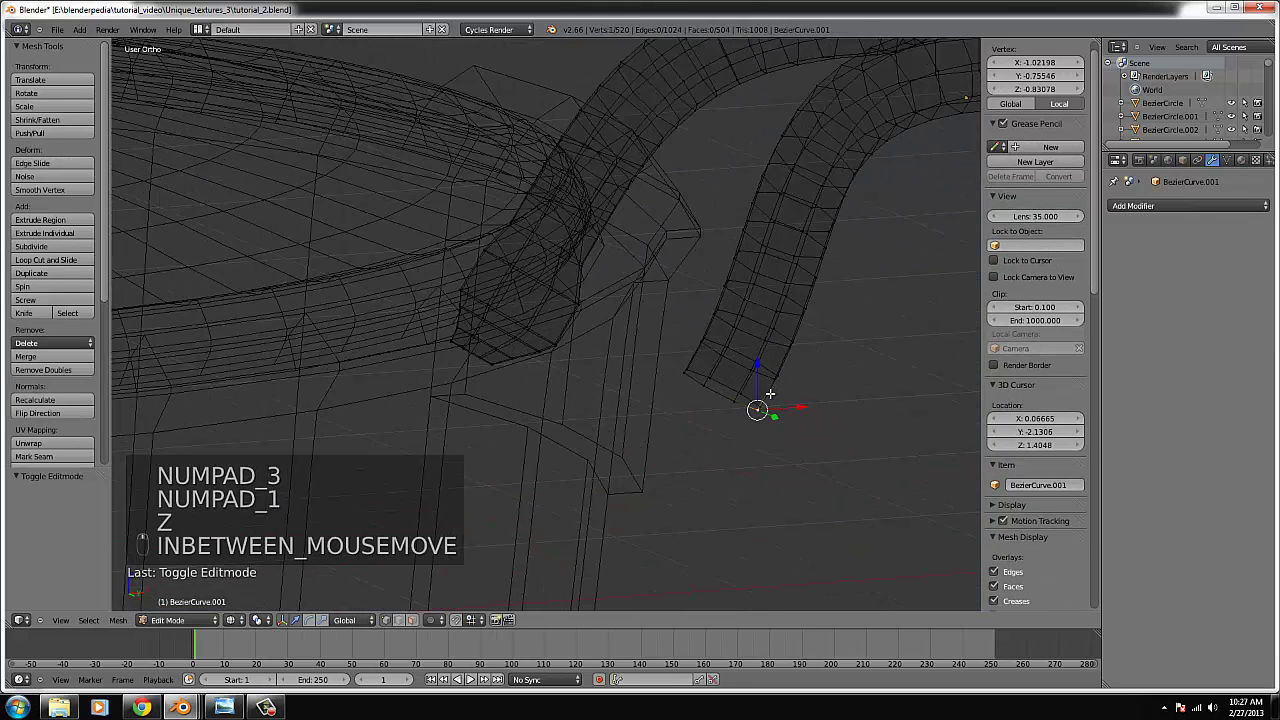
pyautogui.press('c')
pyautogui.moveTo(760, 410); pyautogui.dragTo(714, 391)
pyautogui.press('KP_1')
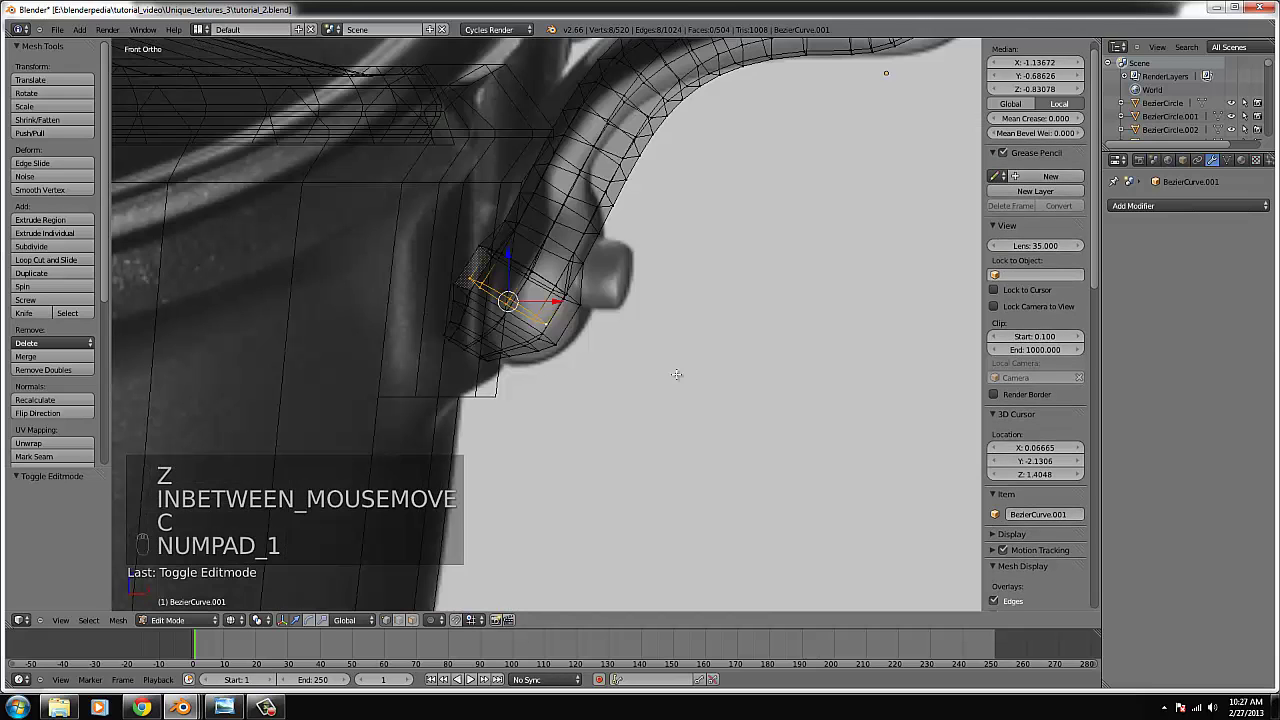
pyautogui.moveTo(664, 389); pyautogui.dragTo(629, 349, button='middle')
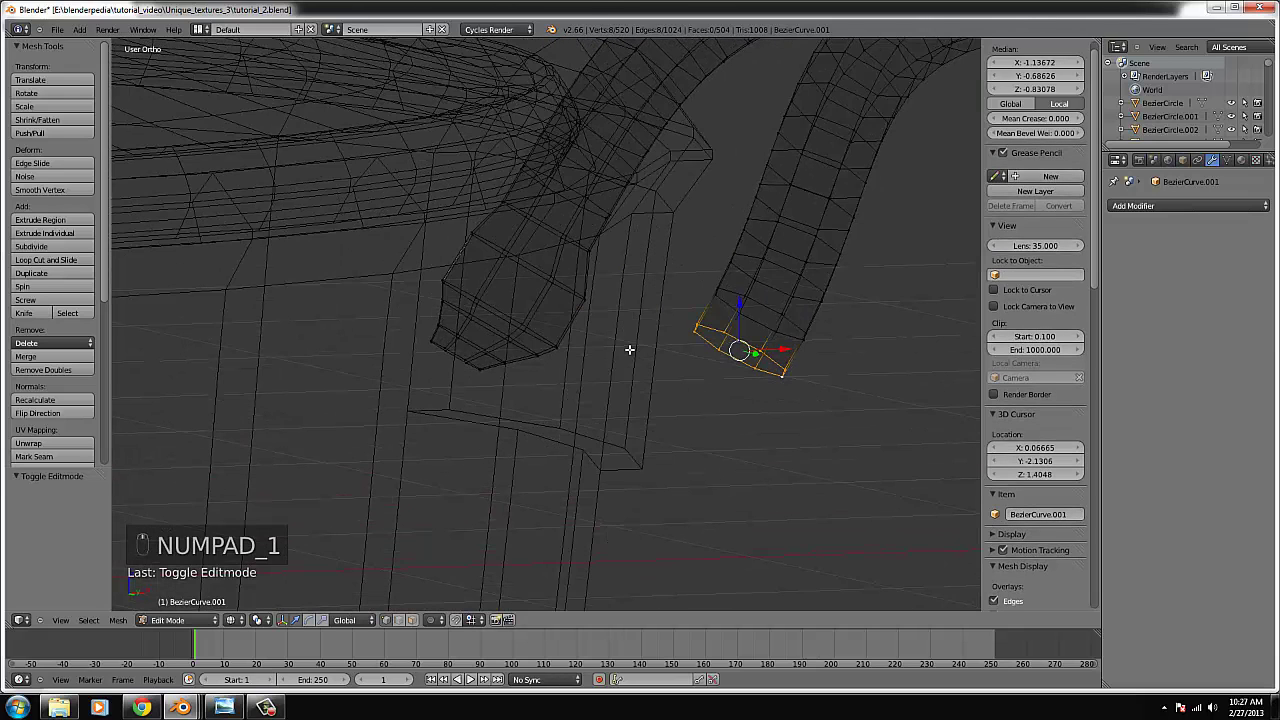
pyautogui.press('c')
pyautogui.moveTo(749, 346); pyautogui.dragTo(803, 347)
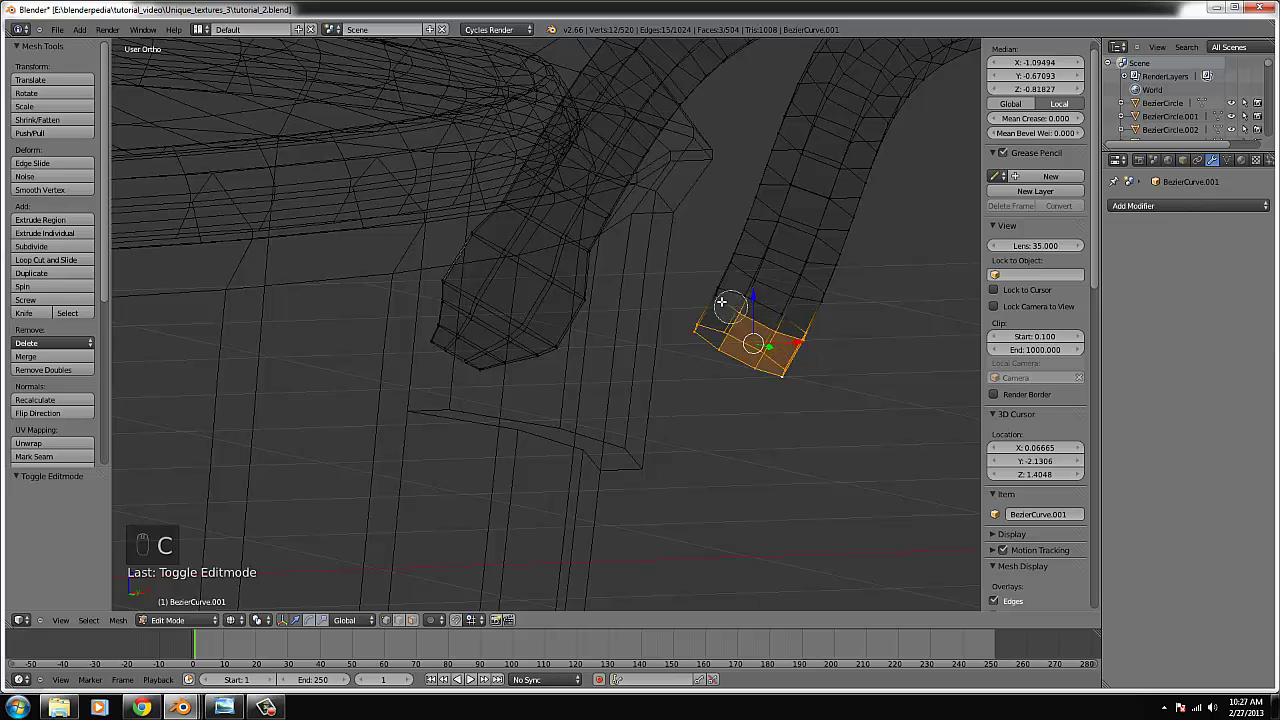
# - Scale the rear leg's lowest segment by 1.302 and lower it about 0.027 to match the front leg
pyautogui.press('KP_1')
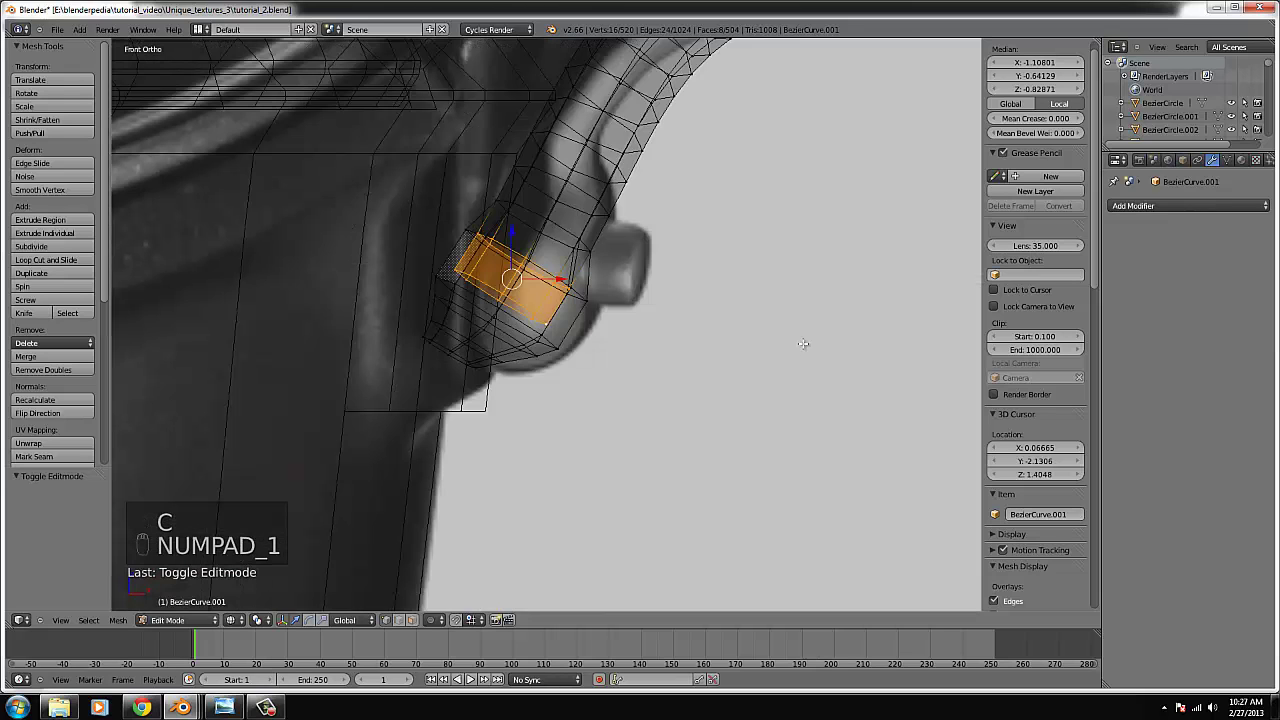
pyautogui.press('s')
pyautogui.click(645, 341)
pyautogui.press('g')
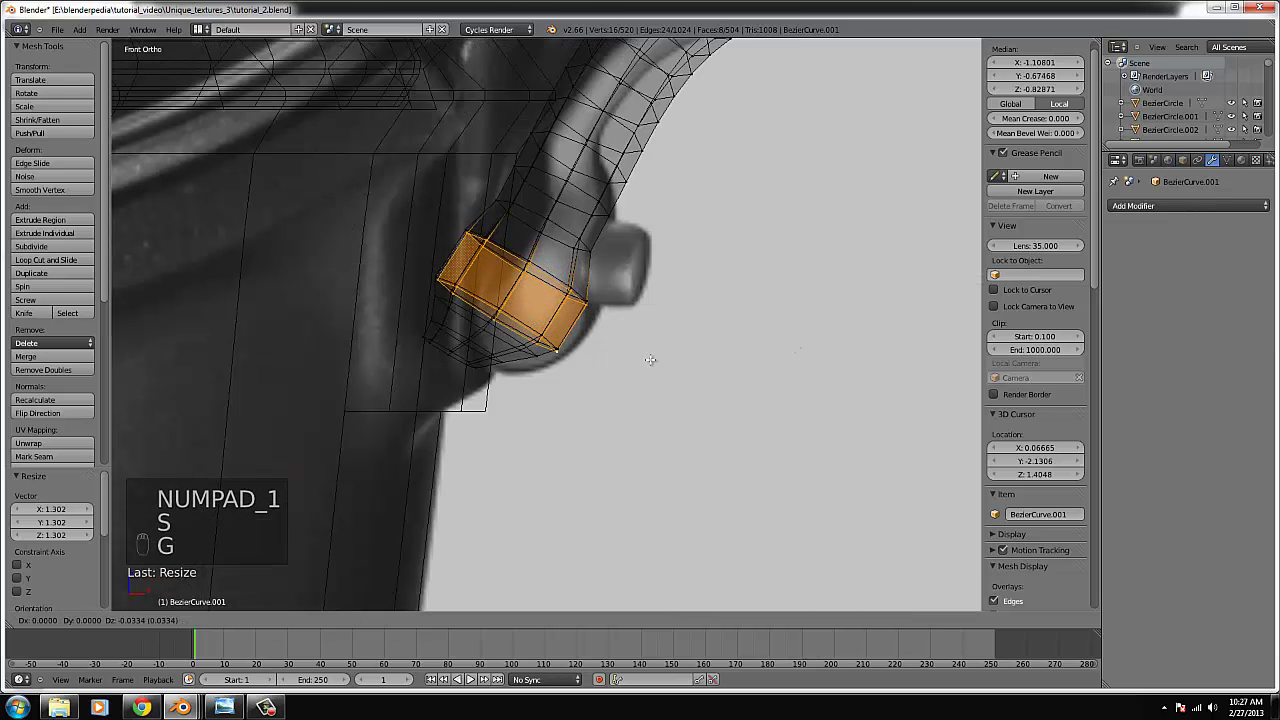
pyautogui.click(654, 357)
# - Extrude the rear leg's end ring about -0.052 along X and -0.028 along Z, and shrink it slightly
pyautogui.moveTo(596, 368); pyautogui.dragTo(625, 371, button='middle')
pyautogui.rightClick(663, 354)
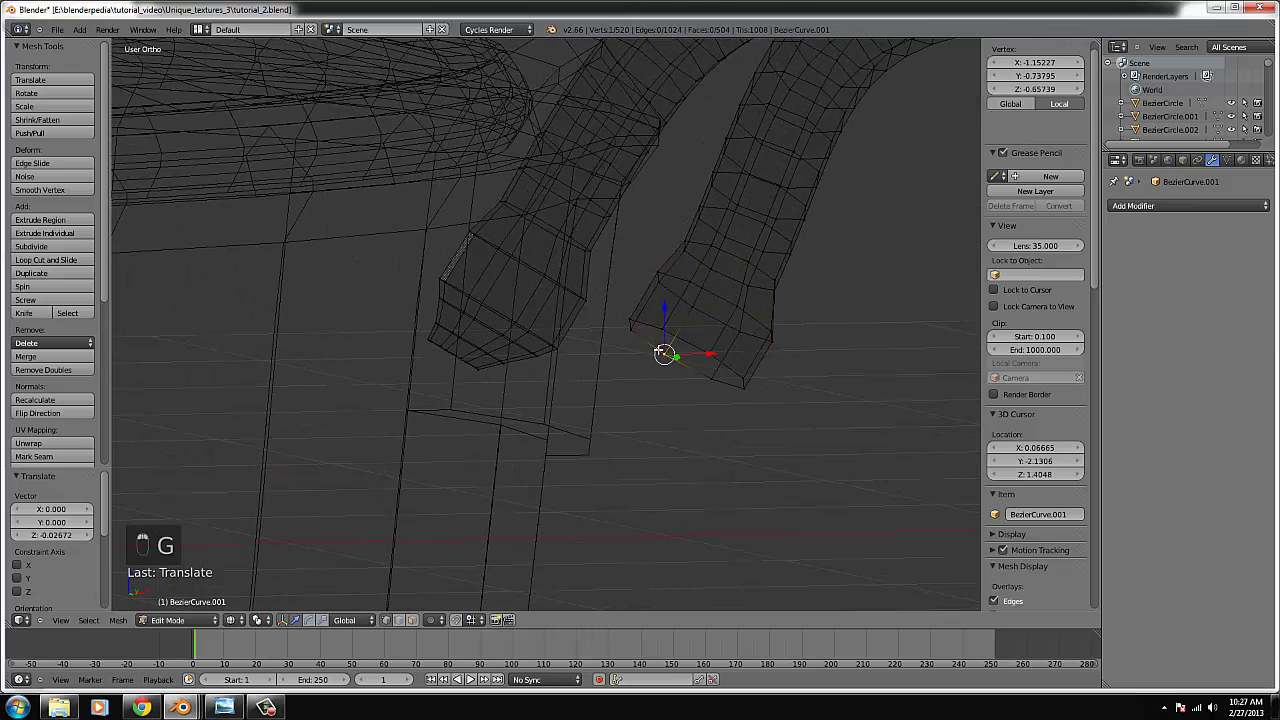
pyautogui.moveTo(636, 327); pyautogui.dragTo(750, 393)
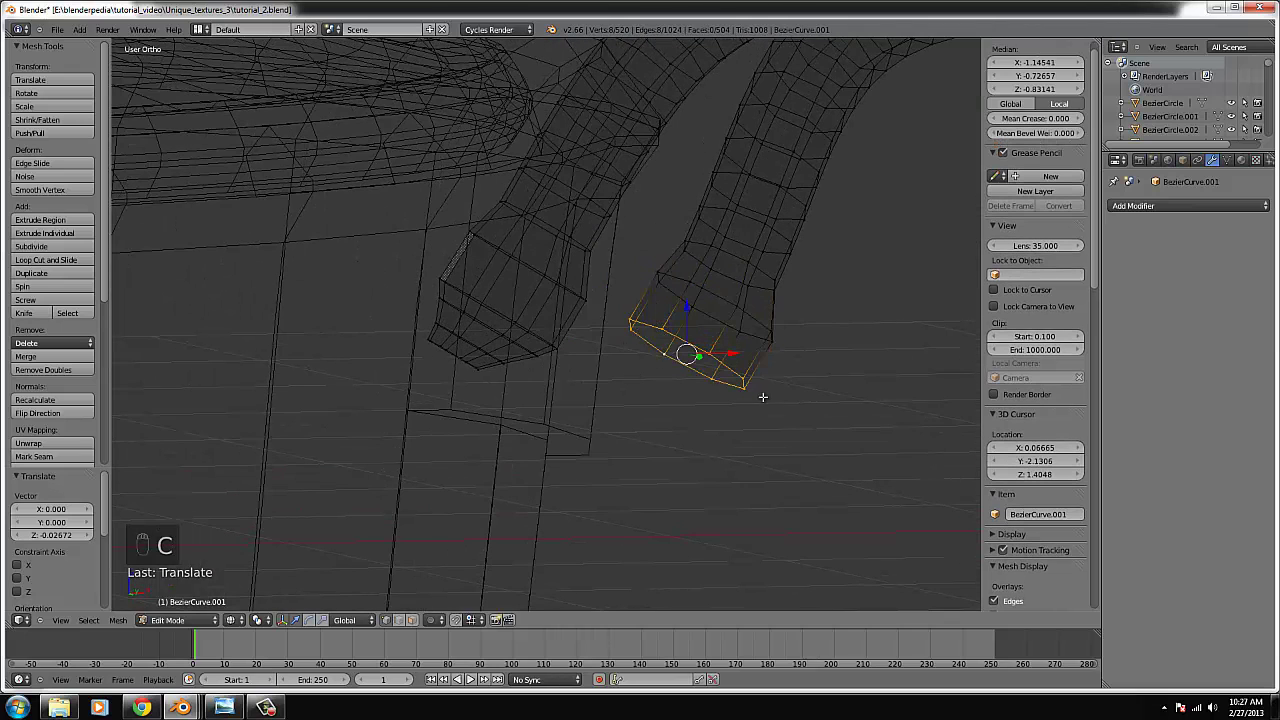
pyautogui.press('KP_1')
pyautogui.press('e')
pyautogui.click(687, 378)
pyautogui.press('s')
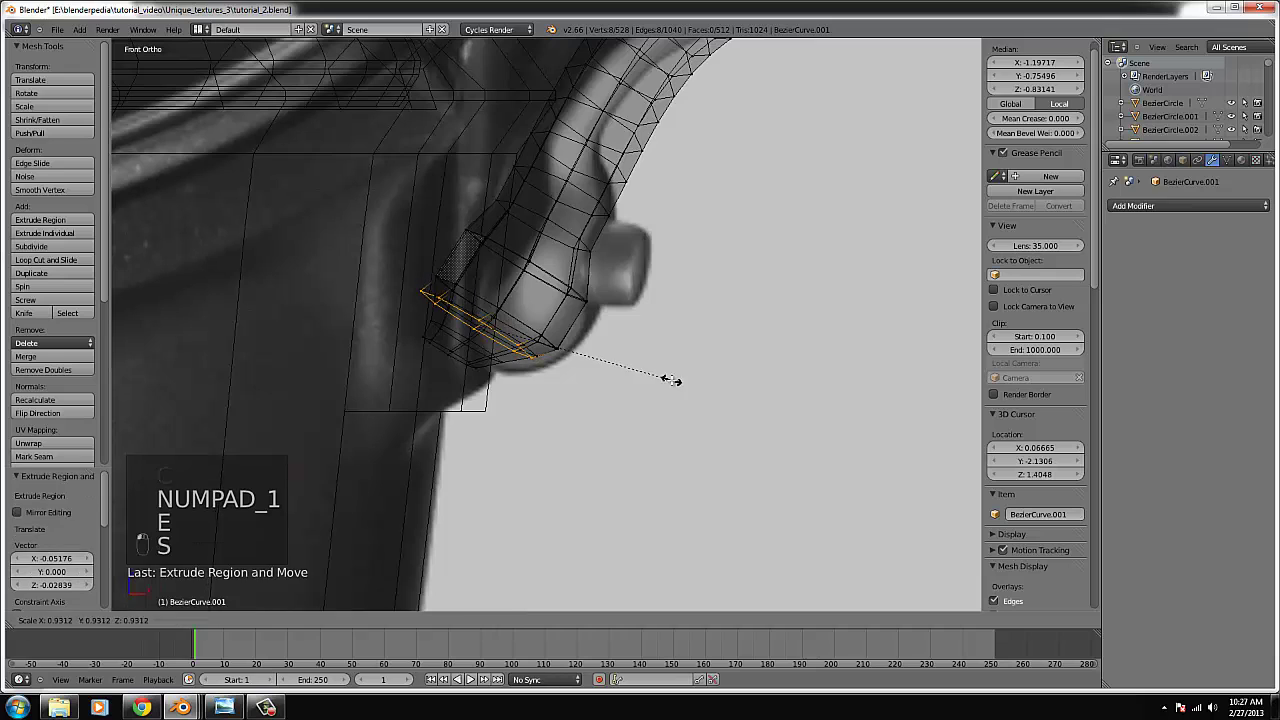
pyautogui.click(680, 378)
# - Shift the extruded rear-leg ring to follow the photo's outline and scale it by 0.950
pyautogui.press('g')
pyautogui.click(677, 381)
pyautogui.press('s')
pyautogui.click(668, 381)
pyautogui.press('g')
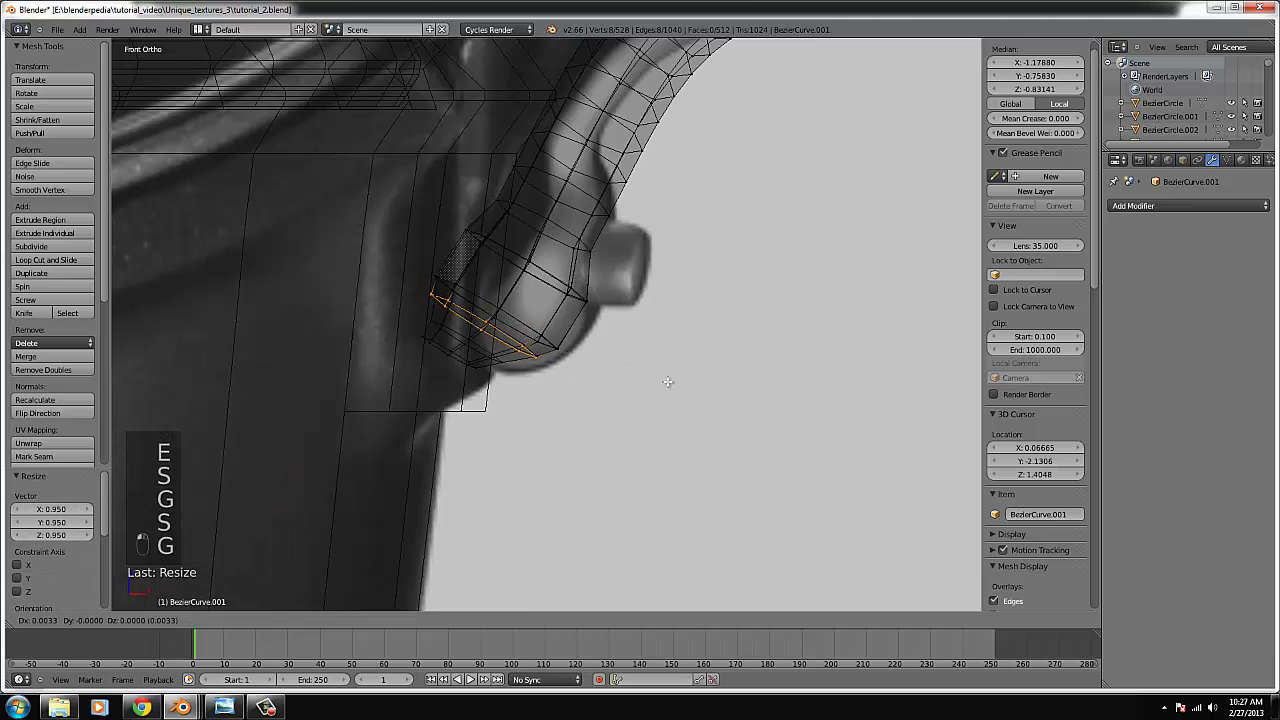
pyautogui.click(660, 392)
# - Extrude the rear leg's end ring about -0.038 along X and -0.055 along Z, scale it to about 0.72 and reposition it
pyautogui.press('e')
pyautogui.click(652, 404)
pyautogui.press('s')
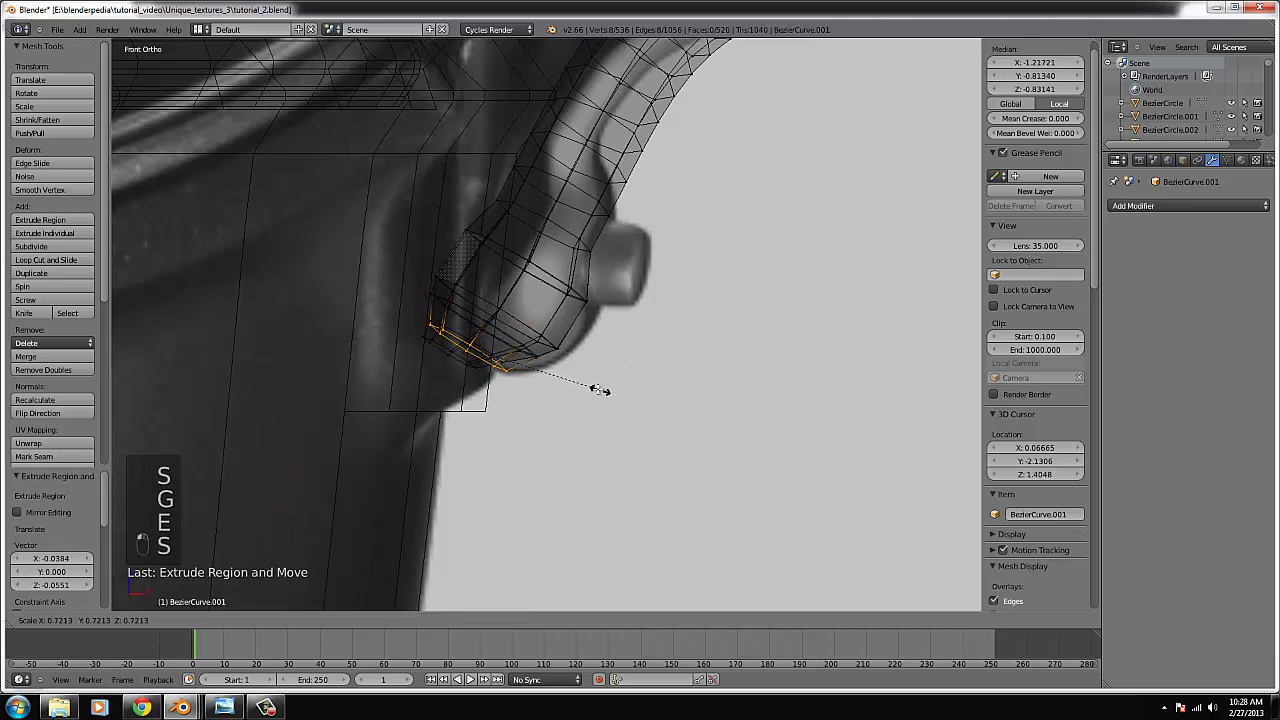
pyautogui.click(600, 390)
pyautogui.press('g')
pyautogui.click(598, 388)
# - Extrude the rear leg's end ring about -0.025 along X and -0.020 along Z, scale it to about 0.91 and shift it about -0.017 along X
pyautogui.press('e')
pyautogui.click(590, 390)
pyautogui.press('s')
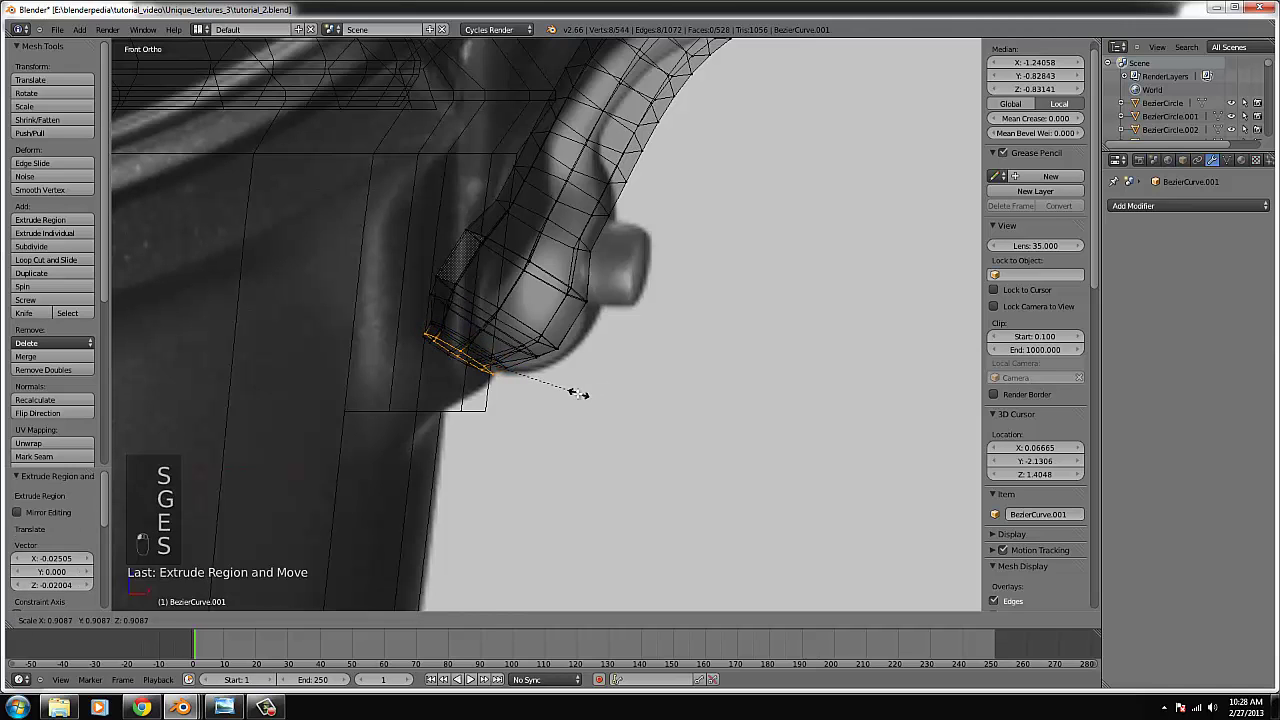
pyautogui.click(577, 394)
pyautogui.press('g')
pyautogui.click(572, 396)
pyautogui.press('e')
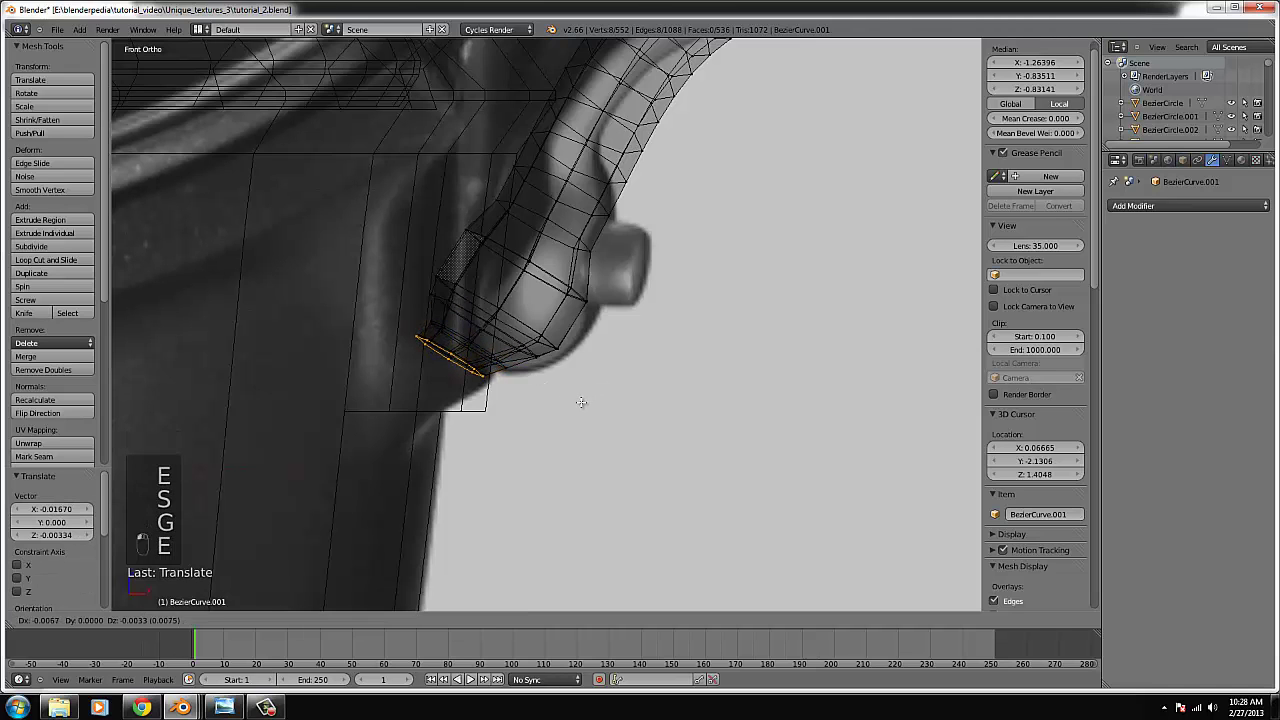
pyautogui.click(582, 402)
pyautogui.hotkey('ctrl', 'z')
# - Examine both shaped leg ends in solid shading and check from above how the handle meets the pot
pyautogui.press('Tab')
pyautogui.moveTo(617, 397); pyautogui.dragTo(580, 397, button='middle')
pyautogui.press('z')
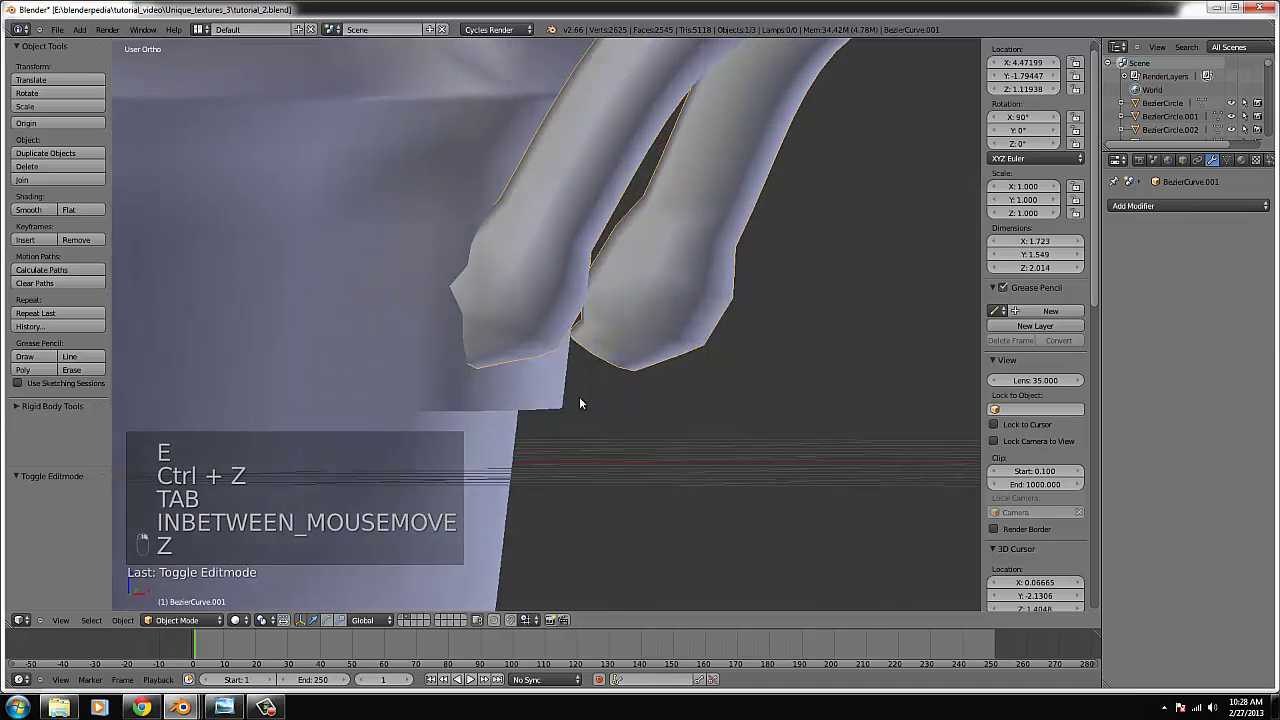
pyautogui.scroll(-3, 634, 394)
pyautogui.press('KP_7')
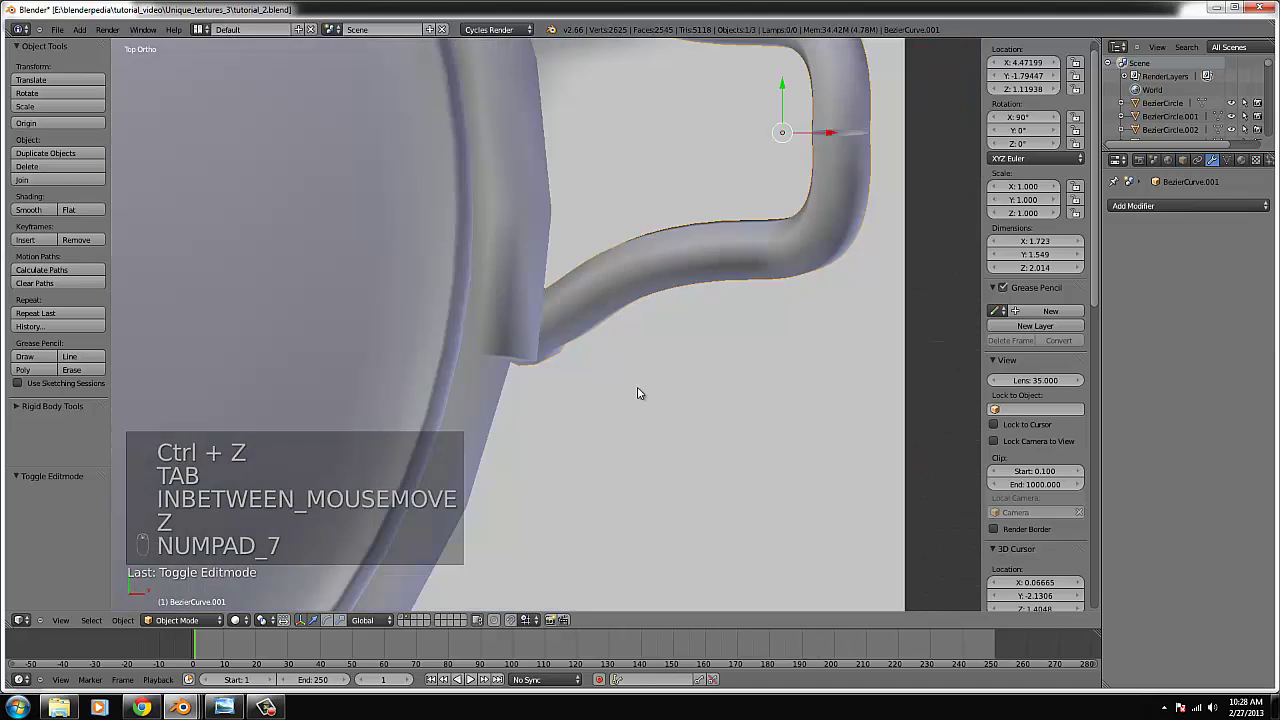
pyautogui.scroll(-1, 634, 391)
pyautogui.moveTo(640, 383); pyautogui.dragTo(549, 243, button='middle')
# - Nudge the overlapping vertex in the handle's middle seam along Y, working from a close-up of the gap
pyautogui.press('KP_7')
pyautogui.press('Tab')
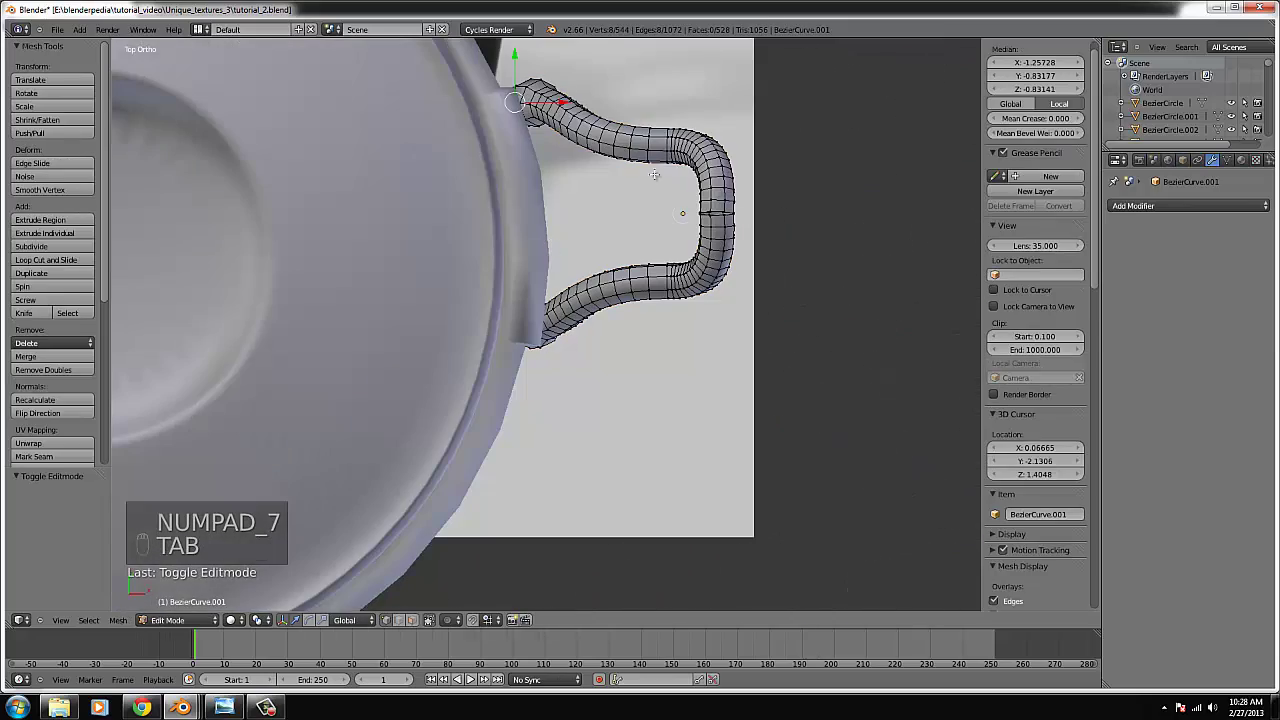
pyautogui.press('ctrl+KP_Decimal')
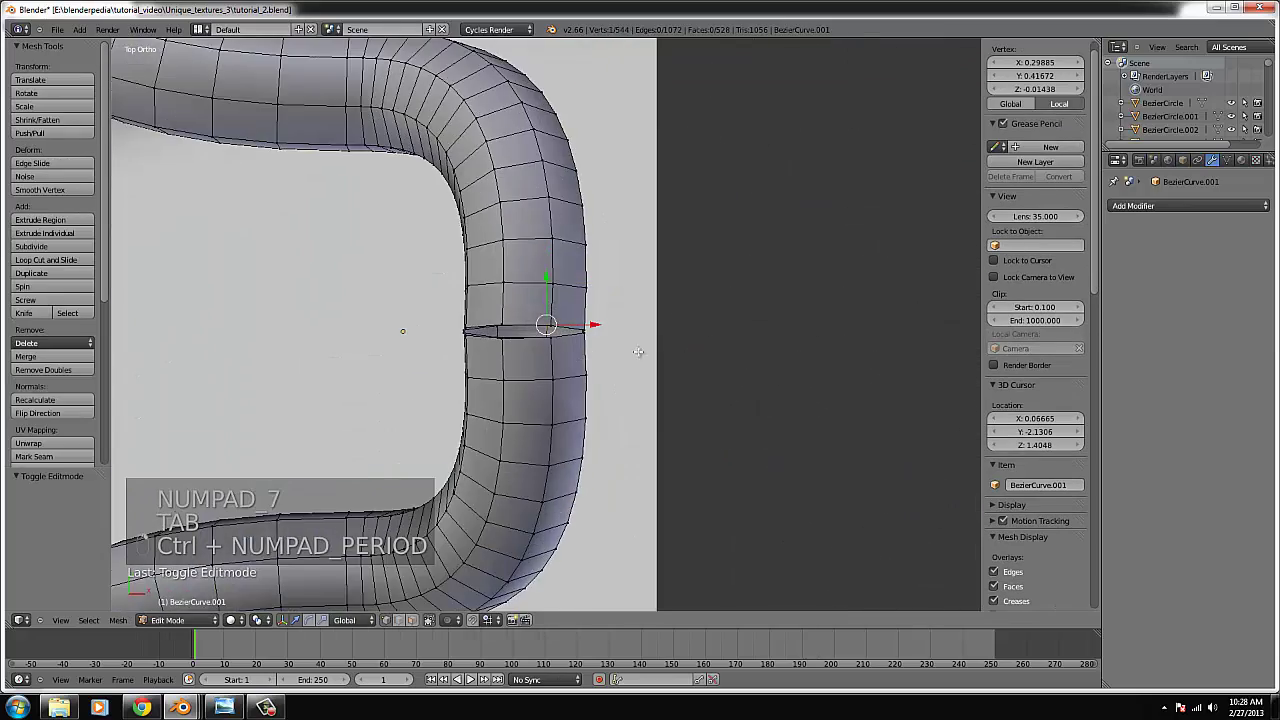
pyautogui.moveTo(640, 353); pyautogui.dragTo(704, 313, button='middle')
pyautogui.scroll(5, 593, 321)
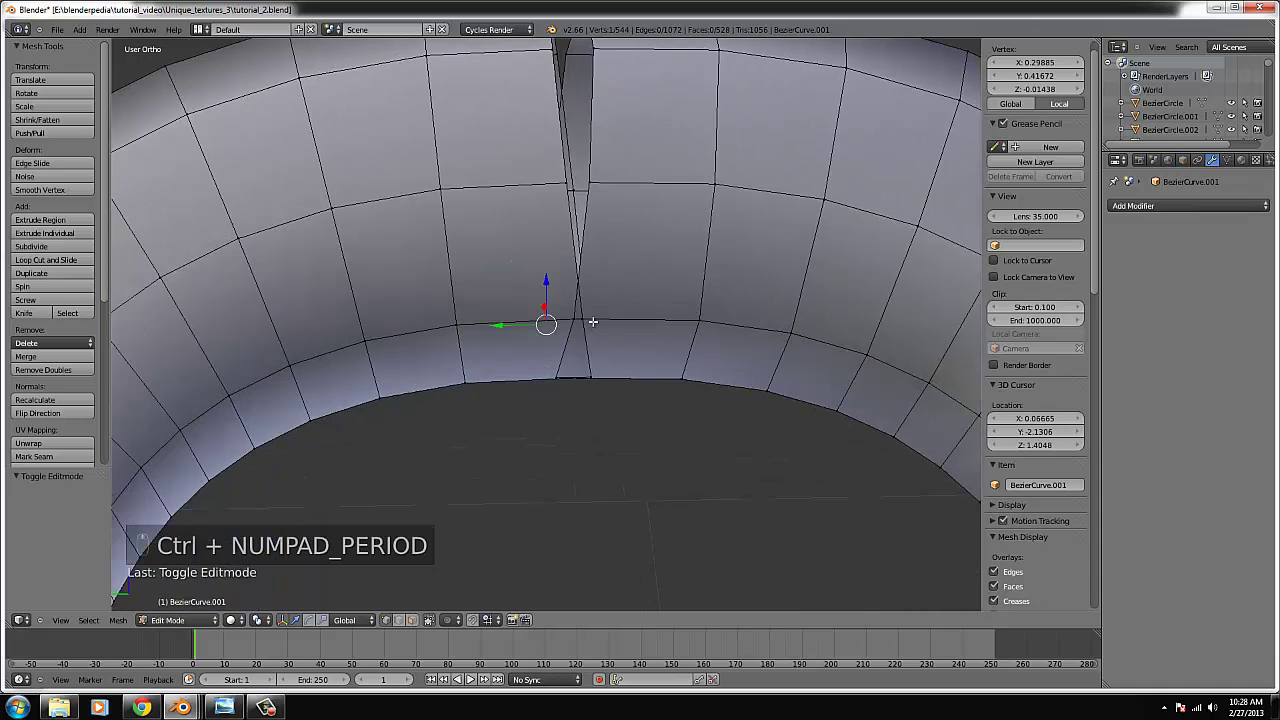
pyautogui.moveTo(573, 320); pyautogui.dragTo(560, 372)
pyautogui.moveTo(560, 372); pyautogui.dragTo(552, 318, button='middle')
pyautogui.moveTo(565, 340)
pyautogui.mouseDown()
pyautogui.moveTo(531, 362)
pyautogui.moveTo(558, 358)
pyautogui.mouseUp()
pyautogui.moveTo(558, 358); pyautogui.dragTo(354, 293, button='middle')
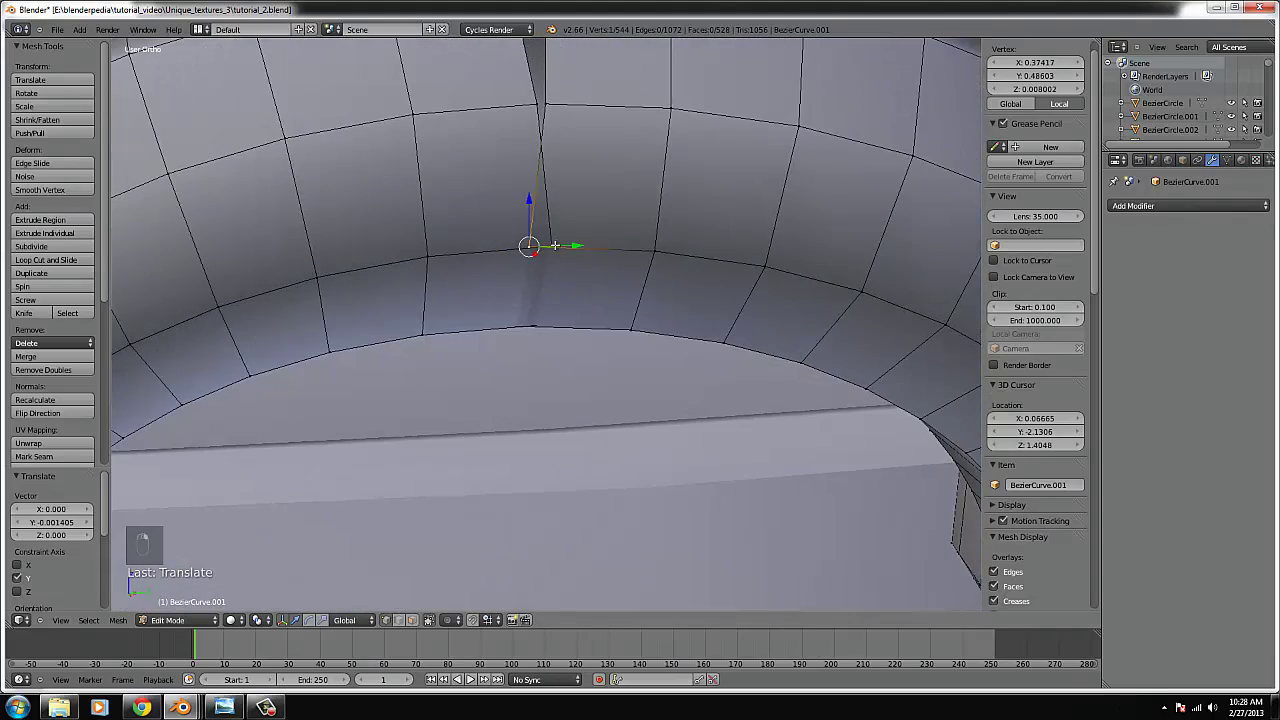
# - Uncross the next two overlapping seam vertices by shifting them about -0.014 and 0.0145 along Y
pyautogui.moveTo(555, 245); pyautogui.dragTo(560, 277)
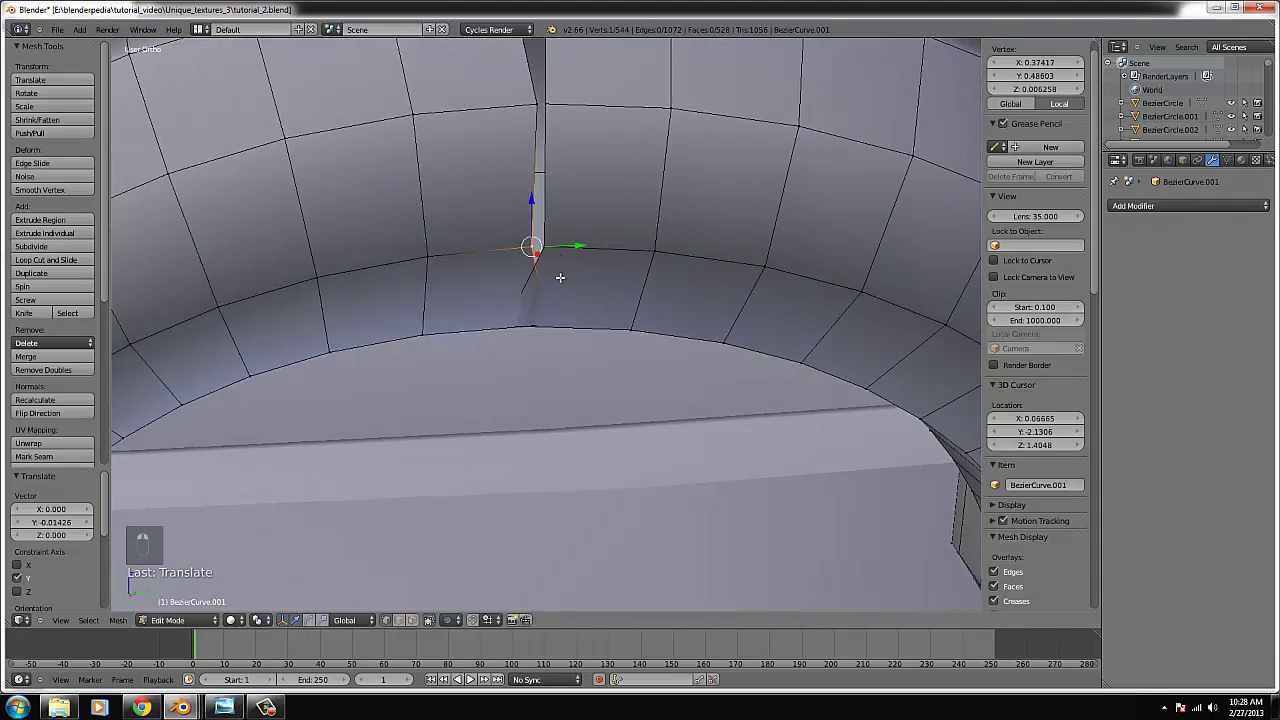
pyautogui.moveTo(543, 327); pyautogui.dragTo(540, 333, button='middle')
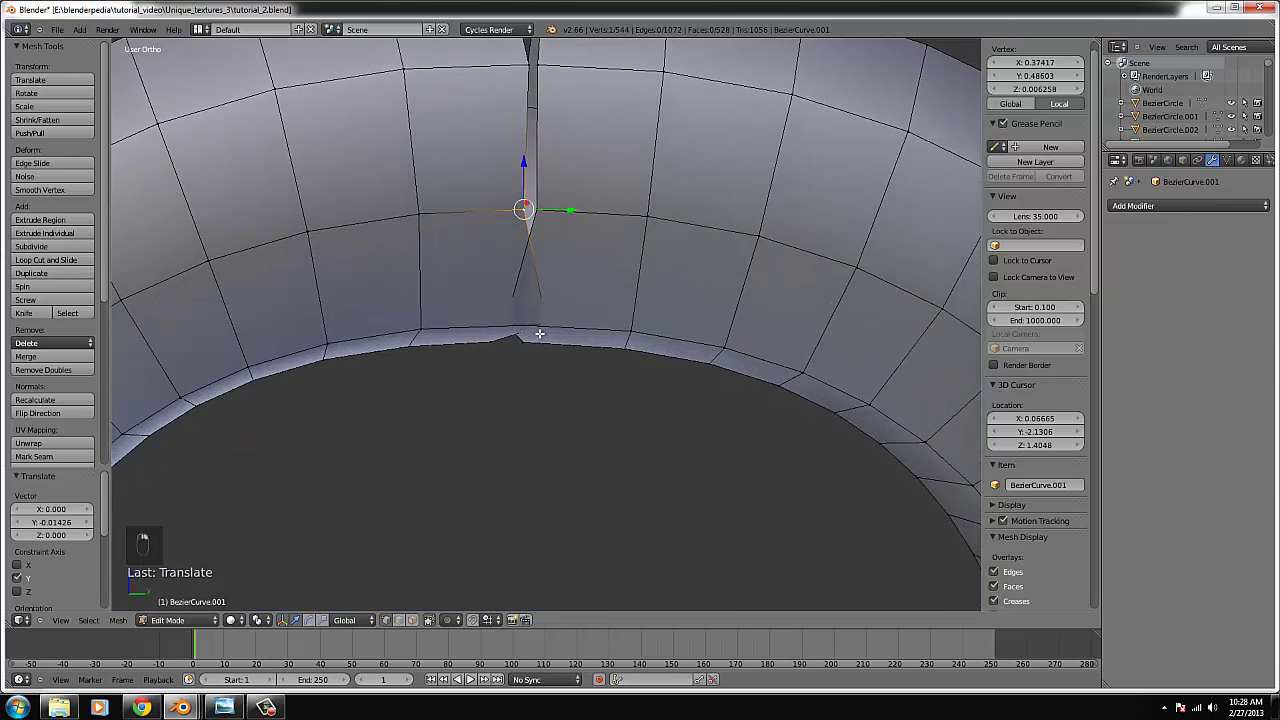
pyautogui.press('z')
pyautogui.rightClick(545, 326)
pyautogui.press('z')
pyautogui.moveTo(565, 328)
pyautogui.mouseDown()
pyautogui.moveTo(511, 323)
pyautogui.moveTo(548, 324)
pyautogui.mouseUp()
# - Fill the first two gaps in the seam between the handle's halves with four-vertex faces, along its lower and outer sides
pyautogui.moveTo(548, 324); pyautogui.dragTo(517, 240, button='middle')
pyautogui.keyDown('shift'); pyautogui.rightClick(517, 240); pyautogui.keyUp('shift')
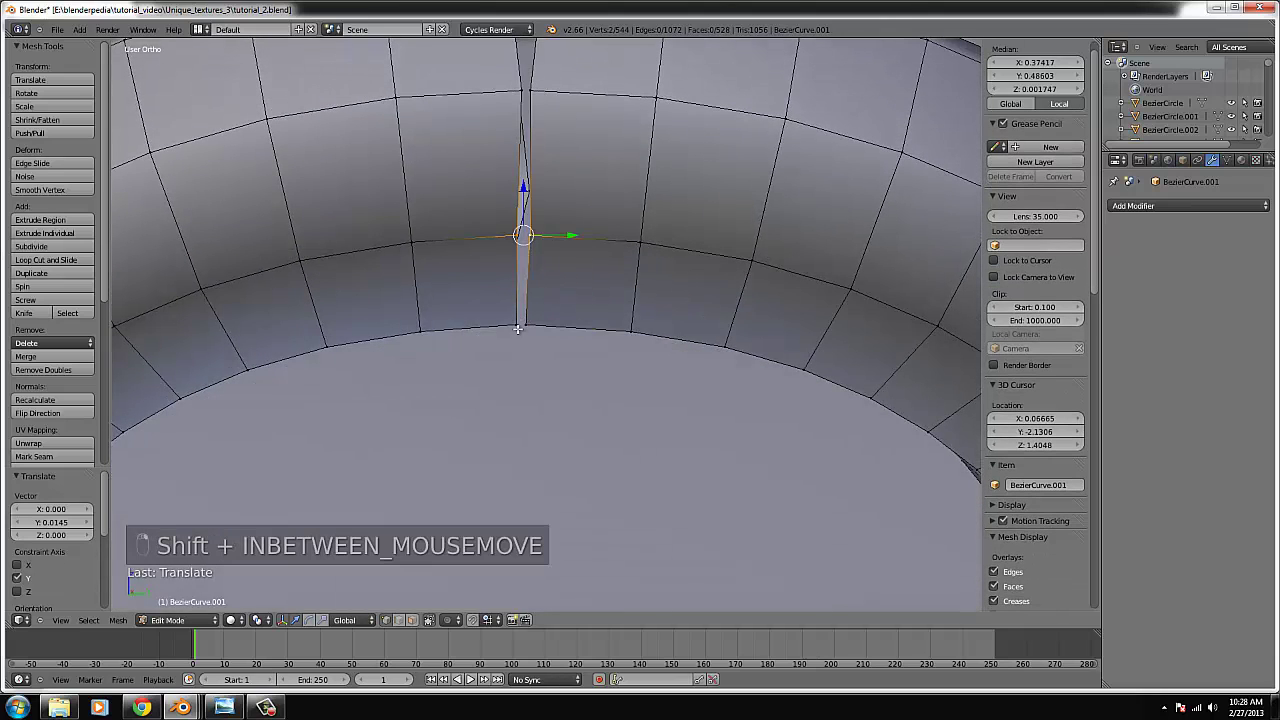
pyautogui.keyDown('shift'); pyautogui.rightClick(514, 241); pyautogui.keyUp('shift')
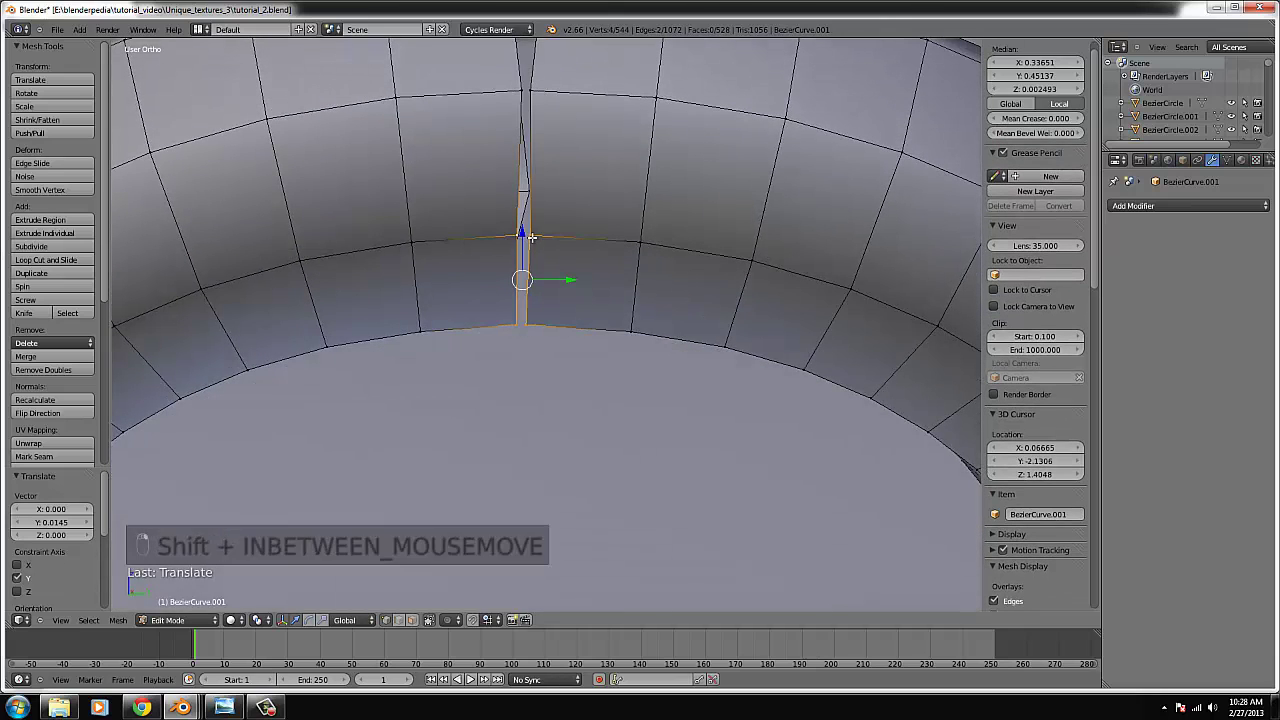
pyautogui.press('f')
pyautogui.moveTo(531, 237); pyautogui.dragTo(527, 273, button='middle')
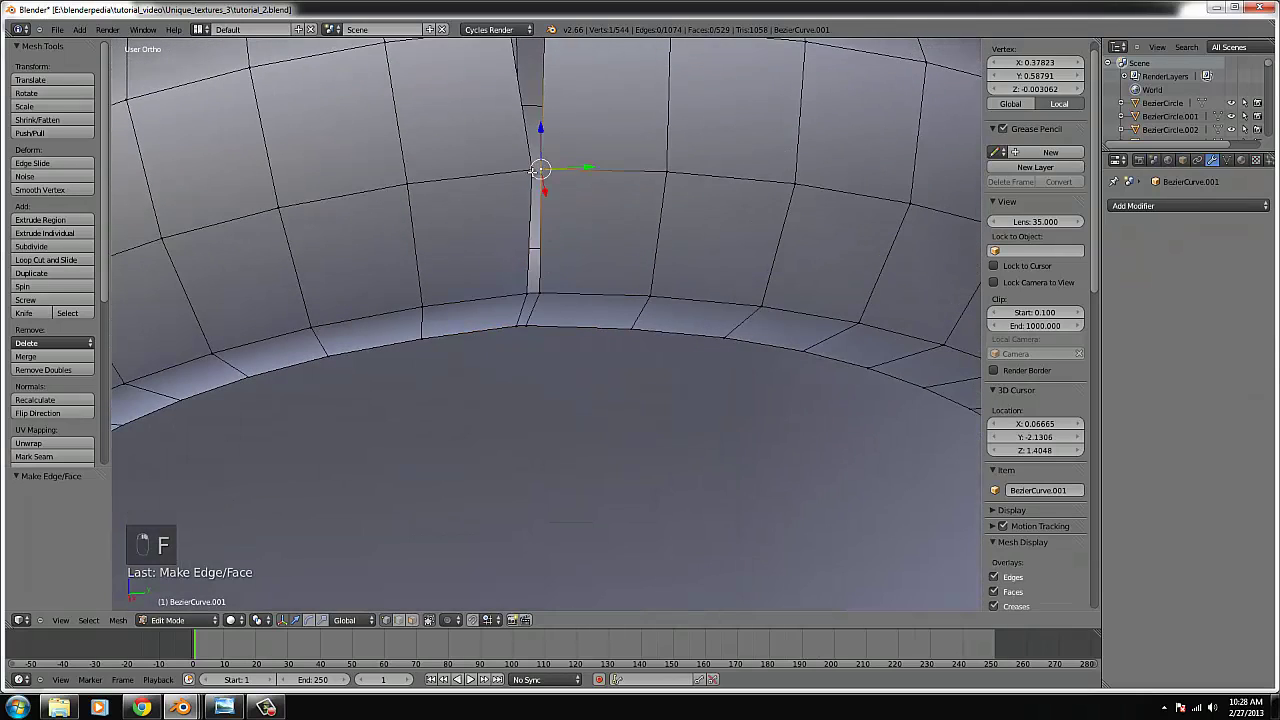
pyautogui.keyDown('shift'); pyautogui.rightClick(528, 274); pyautogui.keyUp('shift')
pyautogui.hotkey('shift', 'f')
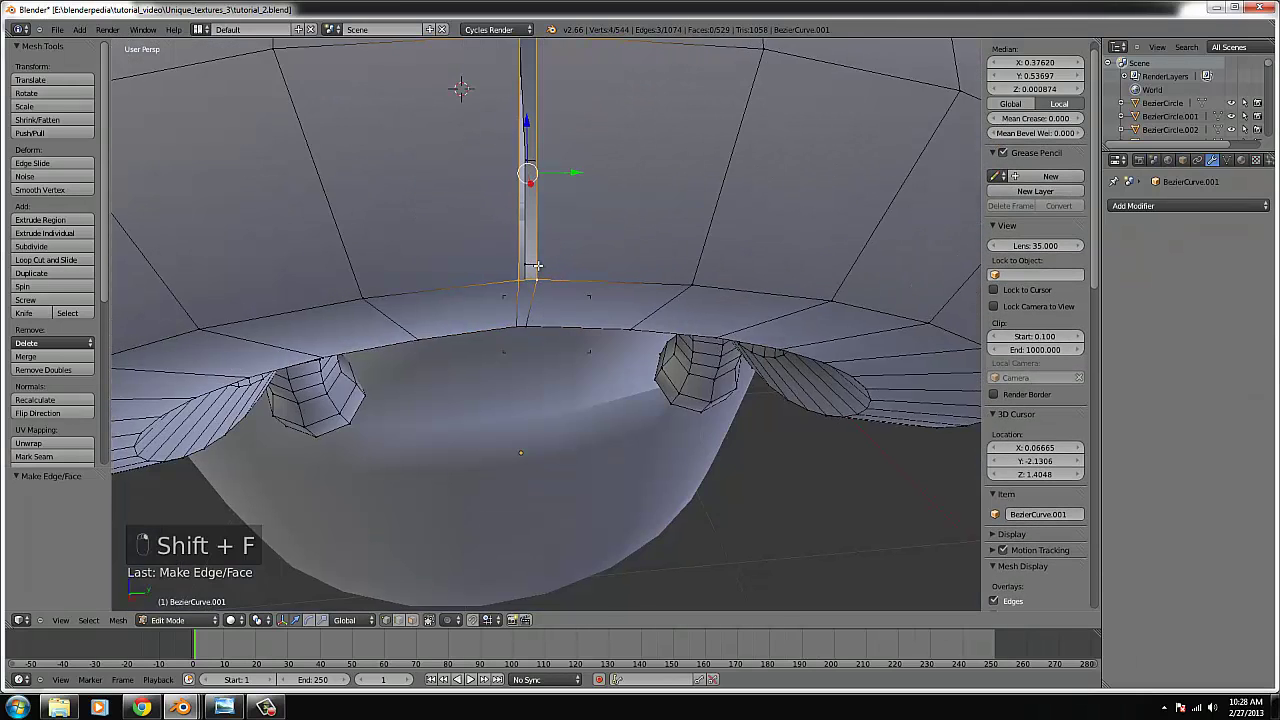
pyautogui.rightClick(538, 266)
pyautogui.press('f')
# - Continue closing the seam with two more four-vertex faces over the handle's upper side
pyautogui.moveTo(552, 266); pyautogui.dragTo(527, 209, button='middle')
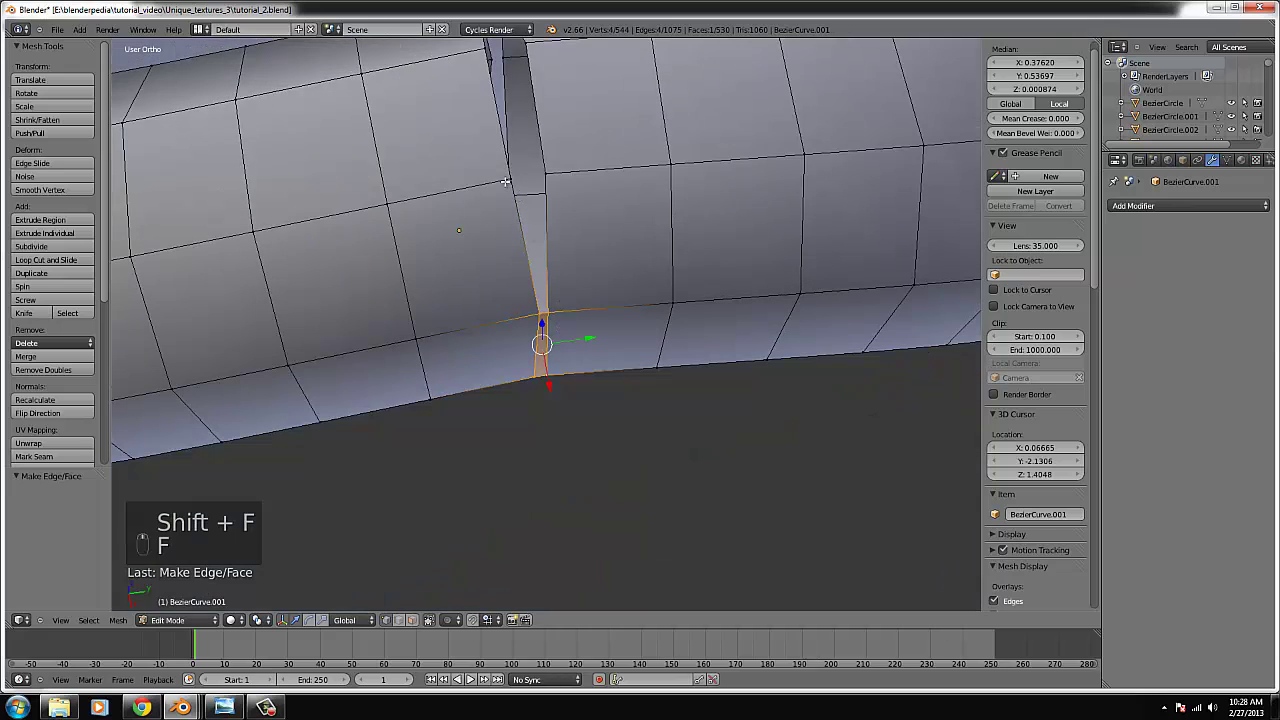
pyautogui.keyDown('shift'); pyautogui.rightClick(505, 181); pyautogui.keyUp('shift')
pyautogui.press('f')
pyautogui.moveTo(496, 356); pyautogui.dragTo(497, 401, button='middle')
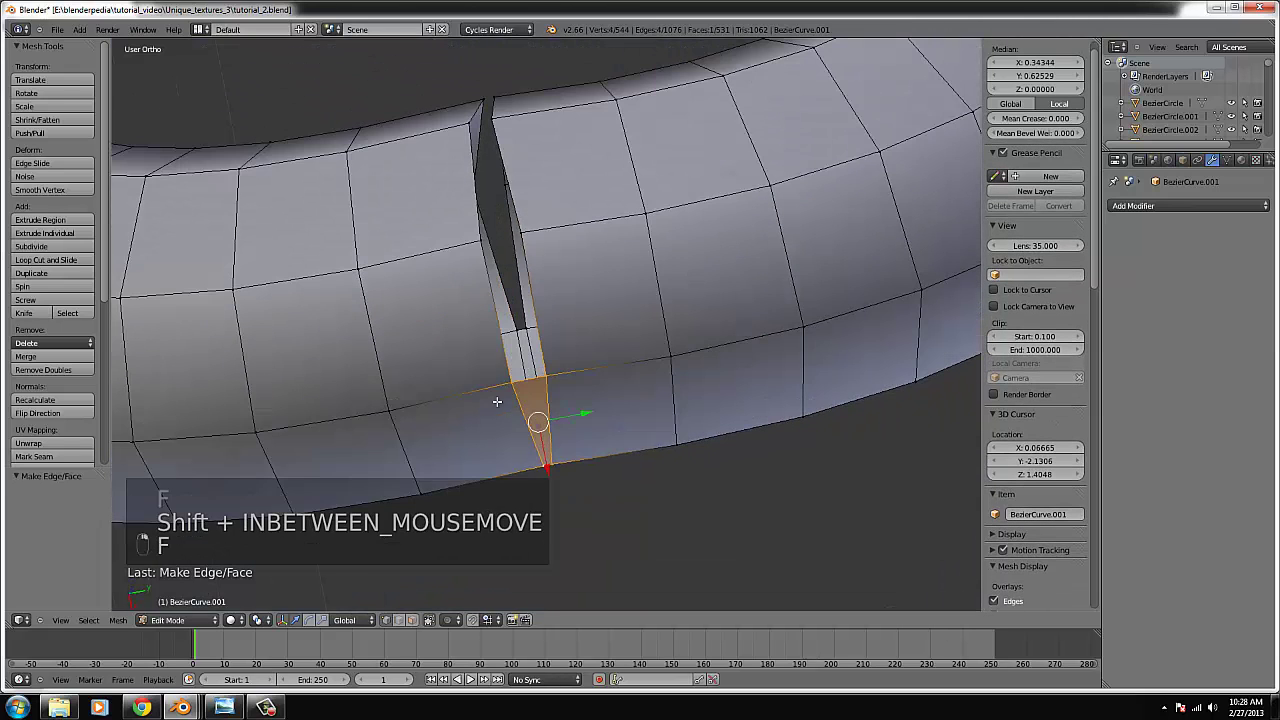
pyautogui.rightClick(494, 205)
pyautogui.keyDown('shift'); pyautogui.rightClick(501, 262); pyautogui.keyUp('shift')
pyautogui.keyDown('shift'); pyautogui.rightClick(511, 380); pyautogui.keyUp('shift')
pyautogui.keyDown('shift'); pyautogui.rightClick(544, 376); pyautogui.keyUp('shift')
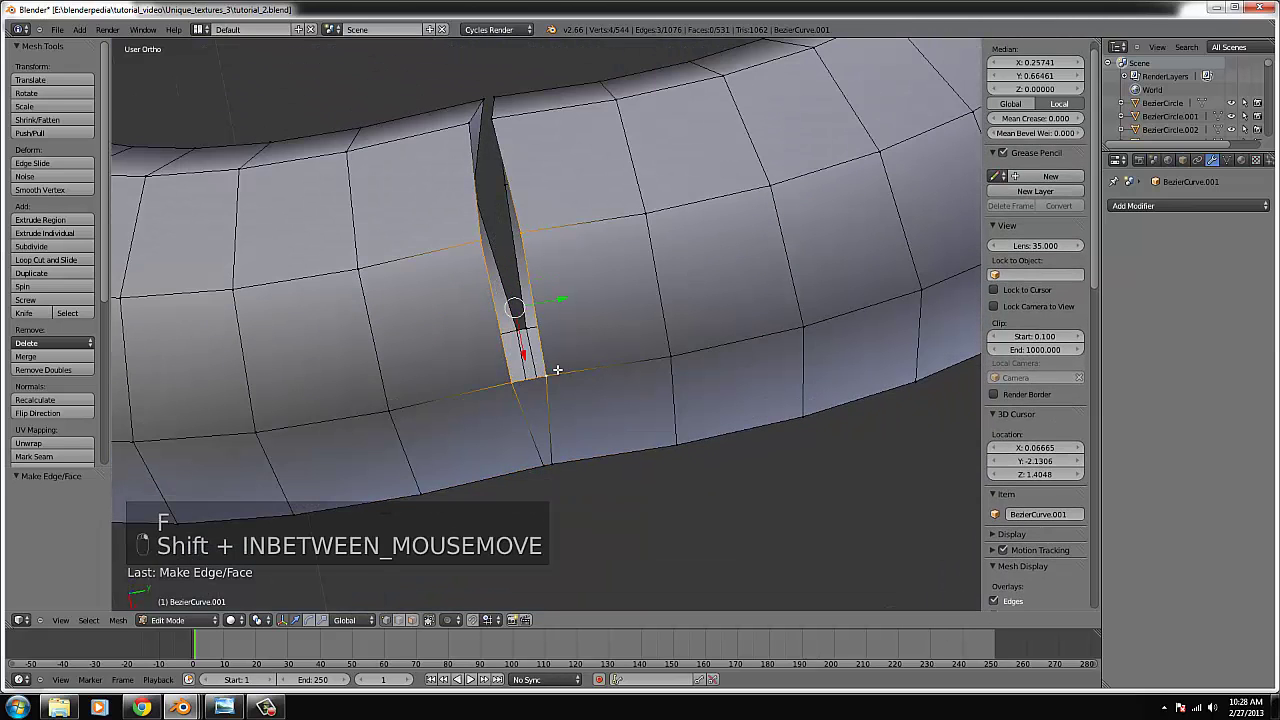
pyautogui.press('f')
# - Close the next two seam gaps on the handle's inner side with faces between the opposing ring vertices
pyautogui.moveTo(544, 376); pyautogui.dragTo(548, 345, button='middle')
pyautogui.rightClick(506, 290)
pyautogui.keyDown('shift'); pyautogui.rightClick(530, 288); pyautogui.keyUp('shift')
pyautogui.keyDown('shift'); pyautogui.rightClick(501, 431); pyautogui.keyUp('shift')
pyautogui.keyDown('shift'); pyautogui.rightClick(542, 431); pyautogui.keyUp('shift')
pyautogui.press('f')
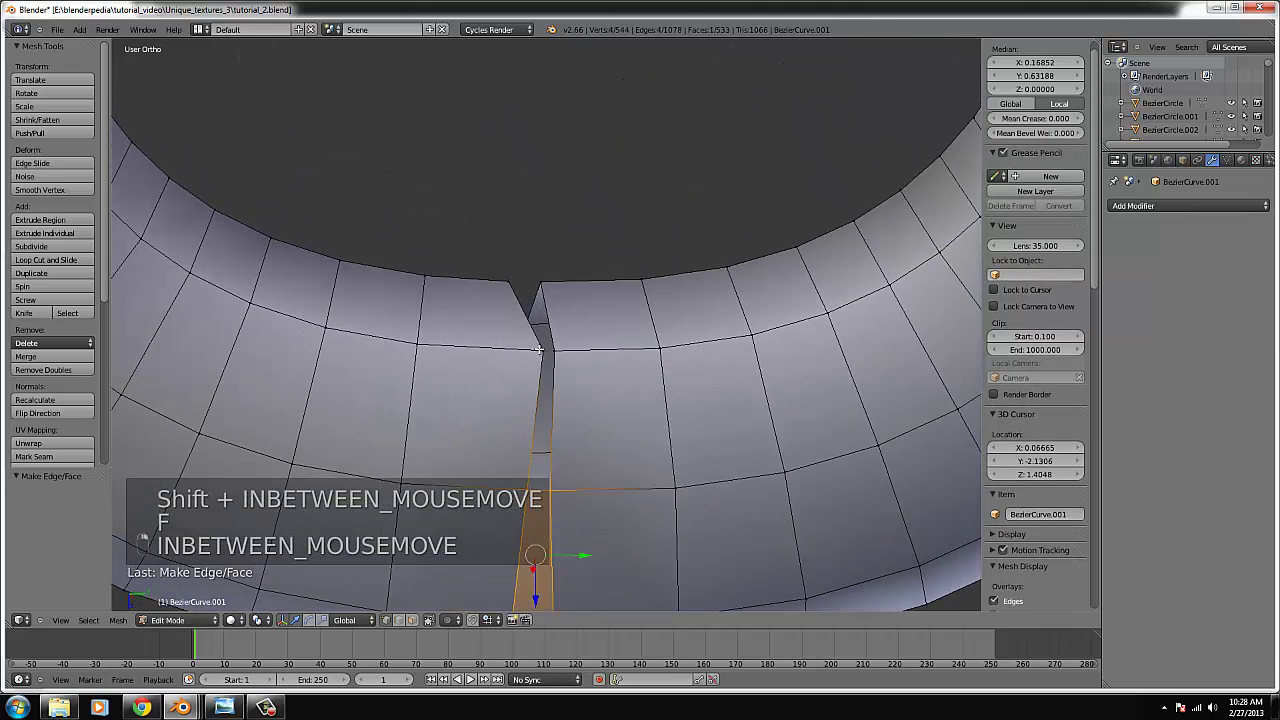
pyautogui.rightClick(548, 350)
pyautogui.keyDown('shift'); pyautogui.rightClick(548, 350); pyautogui.keyUp('shift')
pyautogui.keyDown('shift'); pyautogui.rightClick(530, 489); pyautogui.keyUp('shift')
pyautogui.press('f')
pyautogui.moveTo(534, 457); pyautogui.dragTo(534, 370, button='middle')
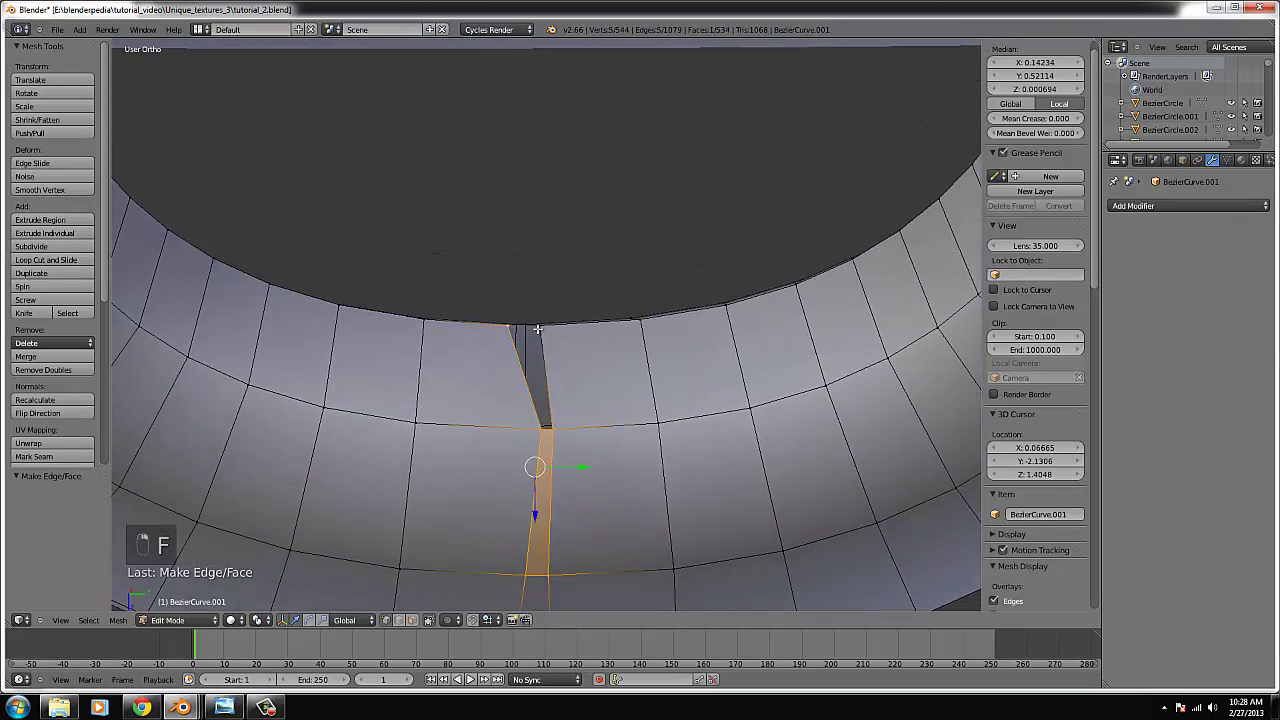
# - Fill the last two gaps at the seam's inner and lower sides, then inspect the joined handle in Object Mode
pyautogui.rightClick(540, 325)
pyautogui.keyDown('shift'); pyautogui.rightClick(547, 428); pyautogui.keyUp('shift')
pyautogui.keyDown('shift'); pyautogui.rightClick(510, 340); pyautogui.keyUp('shift')
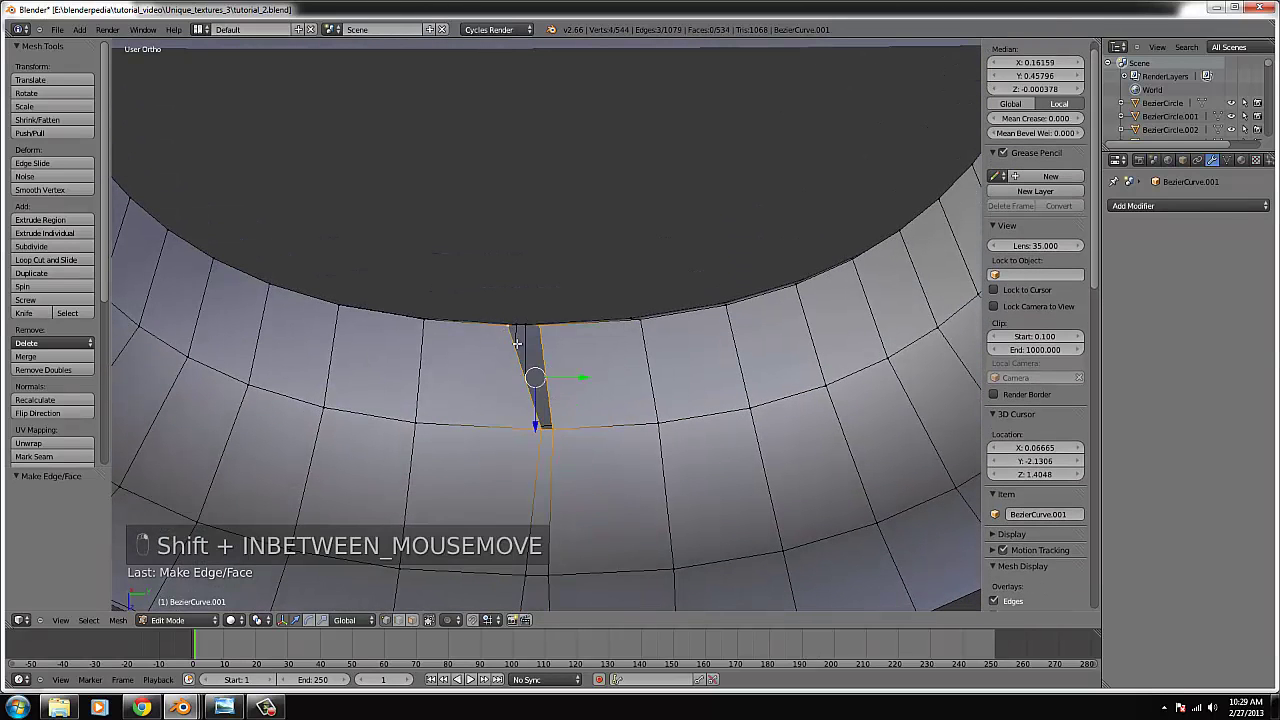
pyautogui.press('f')
pyautogui.moveTo(517, 343); pyautogui.dragTo(727, 399, button='middle')
pyautogui.rightClick(577, 338)
pyautogui.keyDown('shift'); pyautogui.rightClick(670, 284); pyautogui.keyUp('shift')
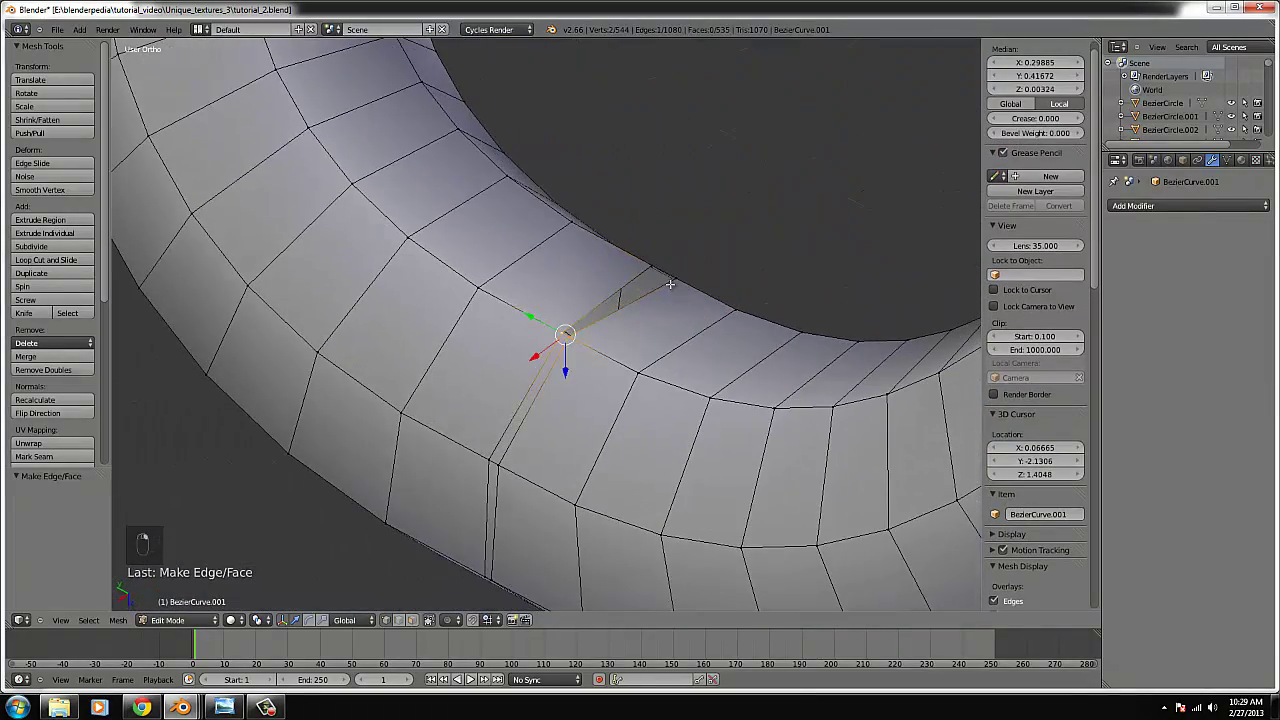
pyautogui.press('Tab')
pyautogui.scroll(-5, 675, 300)
pyautogui.moveTo(680, 314); pyautogui.dragTo(600, 380, button='middle')
# - Cap the open end of the handle's nearer leg by filling its end edge loop with a face
pyautogui.press('Tab')
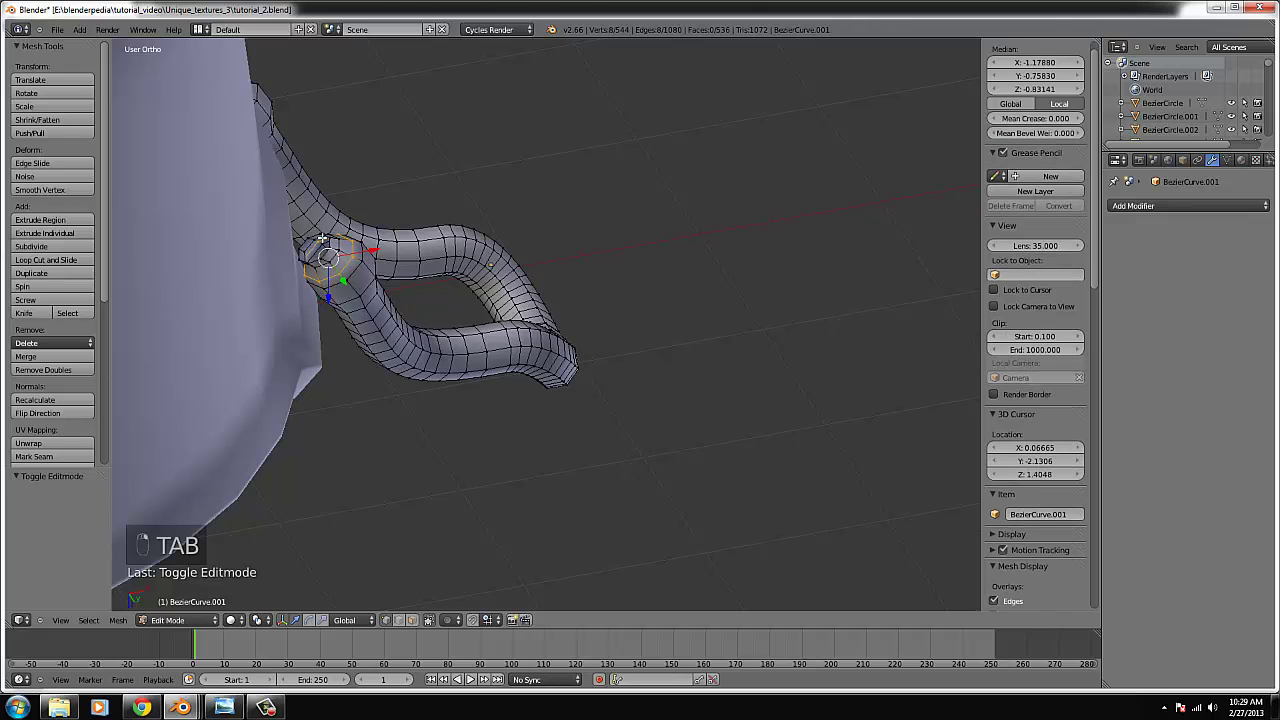
pyautogui.keyDown('alt'); pyautogui.rightClick(327, 236); pyautogui.keyUp('alt')
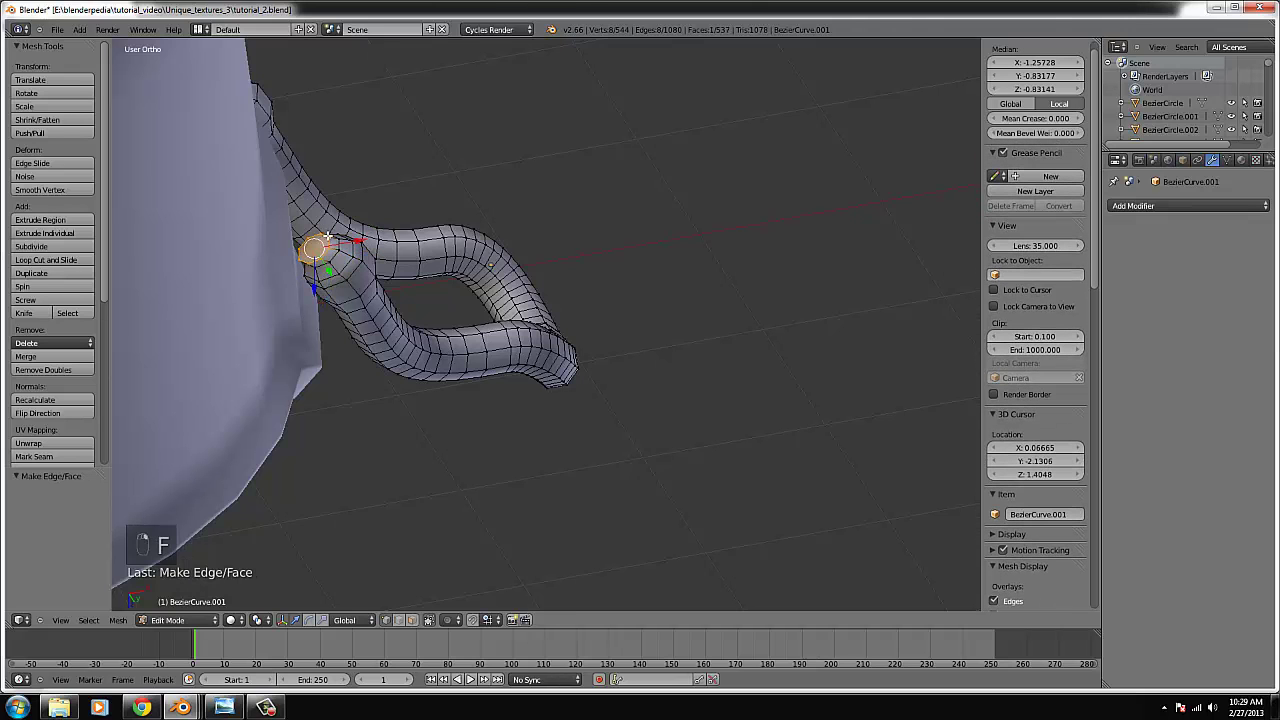
pyautogui.press('Tab')
pyautogui.press('Tab')
# - Select the end edge loop of the handle's other leg, fill it with a face and leave mesh editing
pyautogui.moveTo(384, 240); pyautogui.dragTo(363, 143, button='middle')
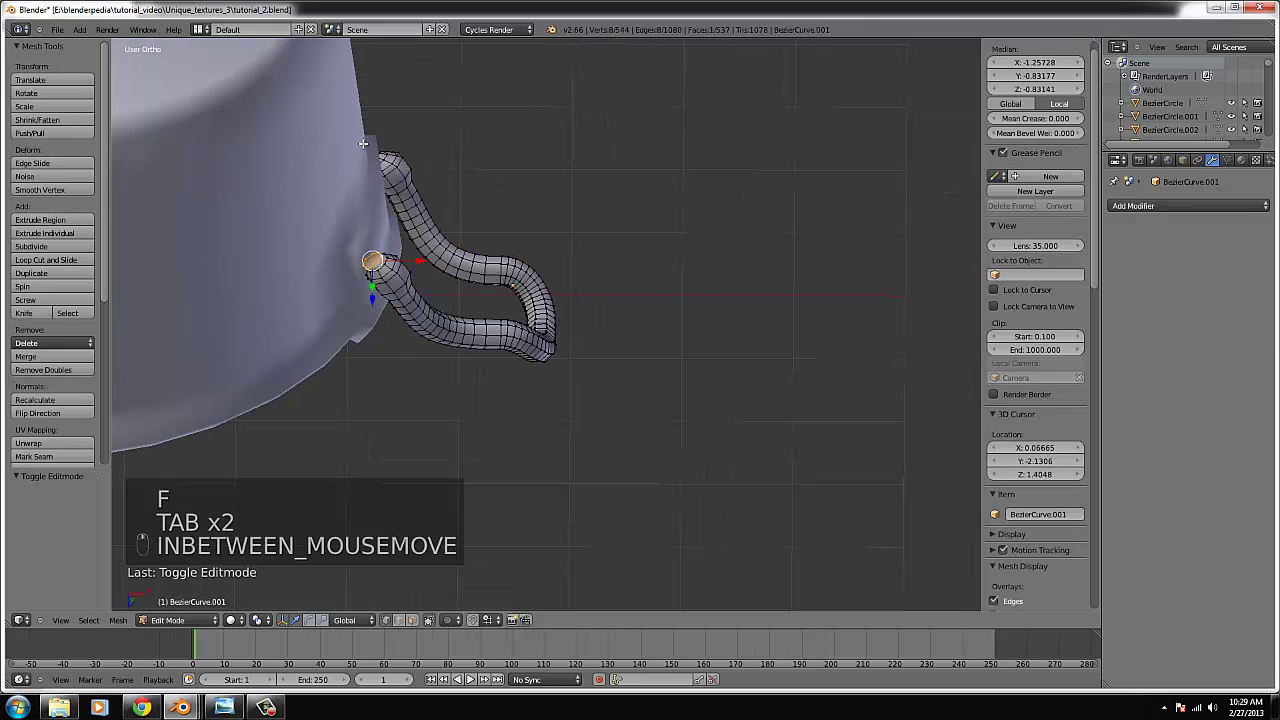
pyautogui.rightClick(389, 158)
pyautogui.press('ctrl+KP_Decimal')
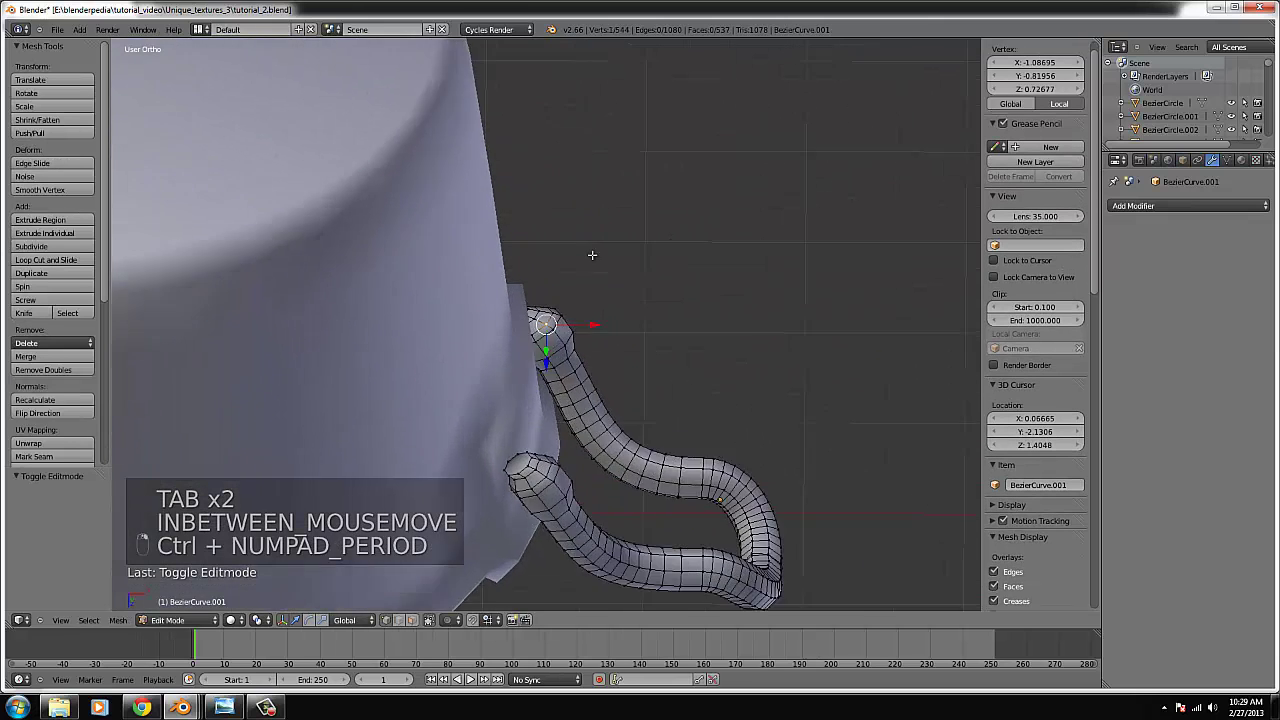
pyautogui.moveTo(557, 289); pyautogui.dragTo(538, 284, button='middle')
pyautogui.rightClick(533, 278)
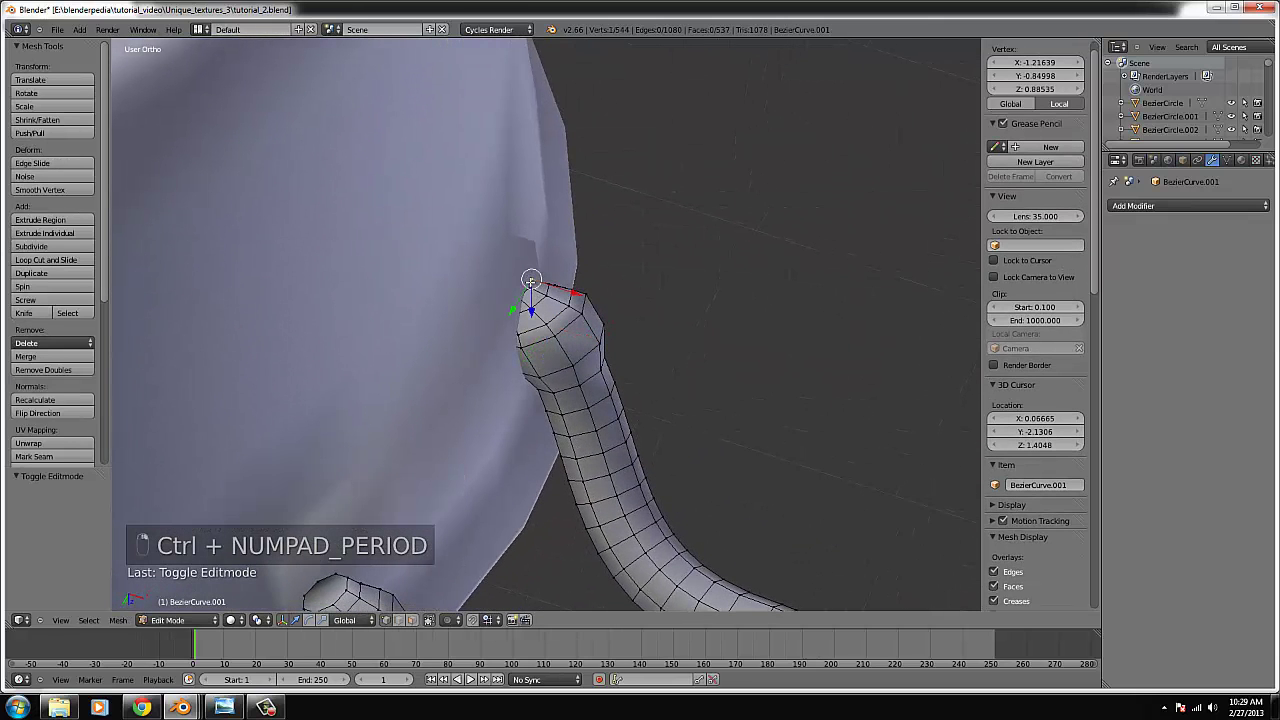
pyautogui.keyDown('alt'); pyautogui.rightClick(531, 287); pyautogui.keyUp('alt')
pyautogui.press('f')
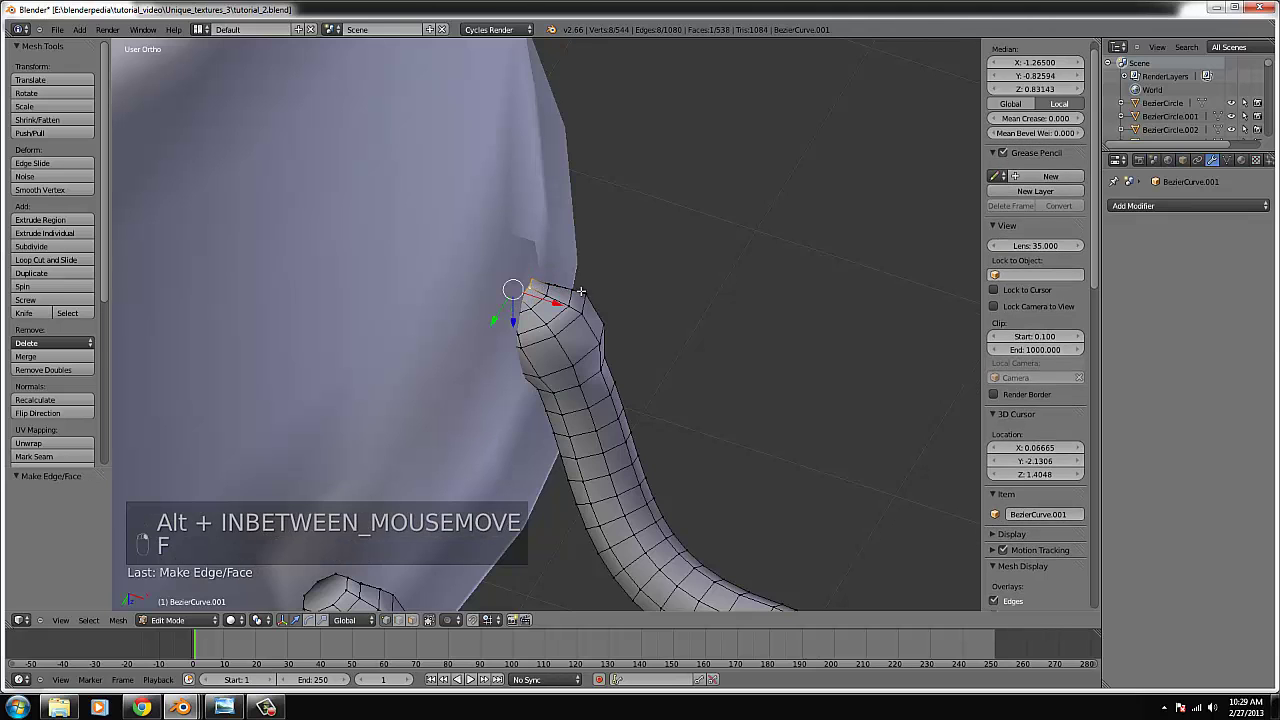
pyautogui.press('Tab')
# - Compare the handle from above with the grip in the reference photo, in solid and wireframe shading
pyautogui.scroll(-5, 589, 318)
pyautogui.moveTo(589, 318); pyautogui.dragTo(608, 210, button='middle')
pyautogui.press('KP_7')
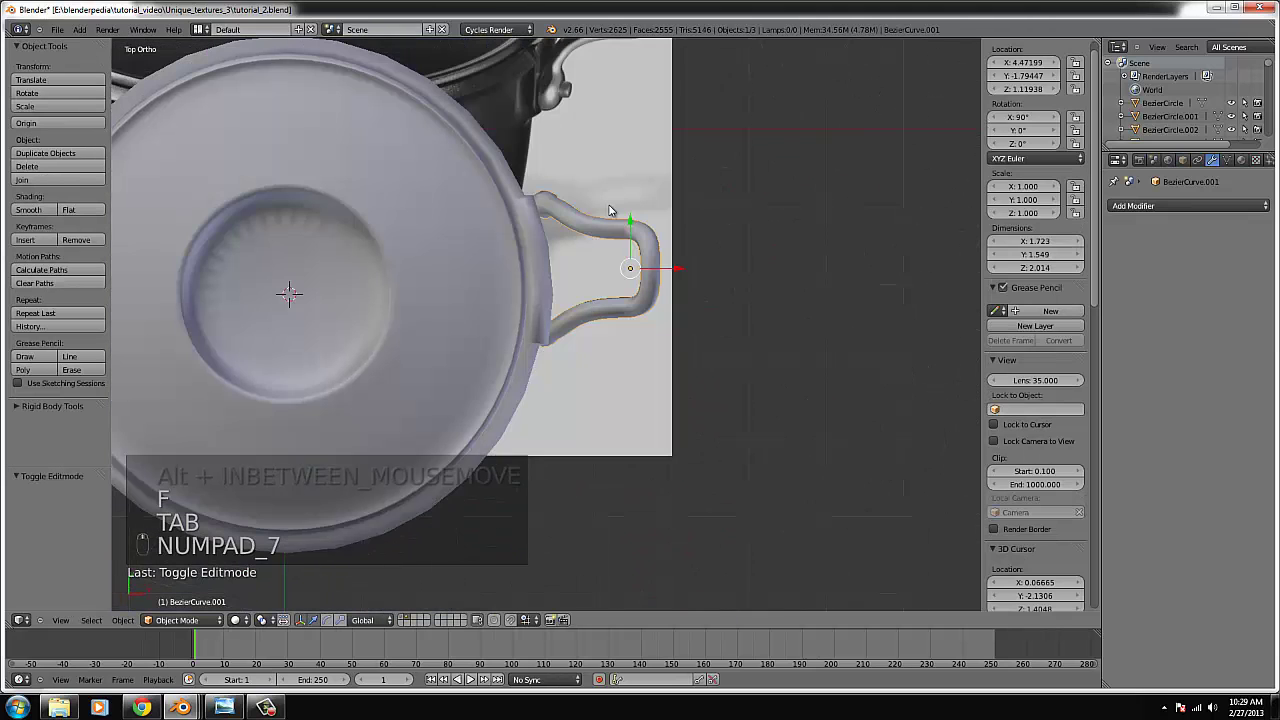
pyautogui.scroll(1, 664, 244)
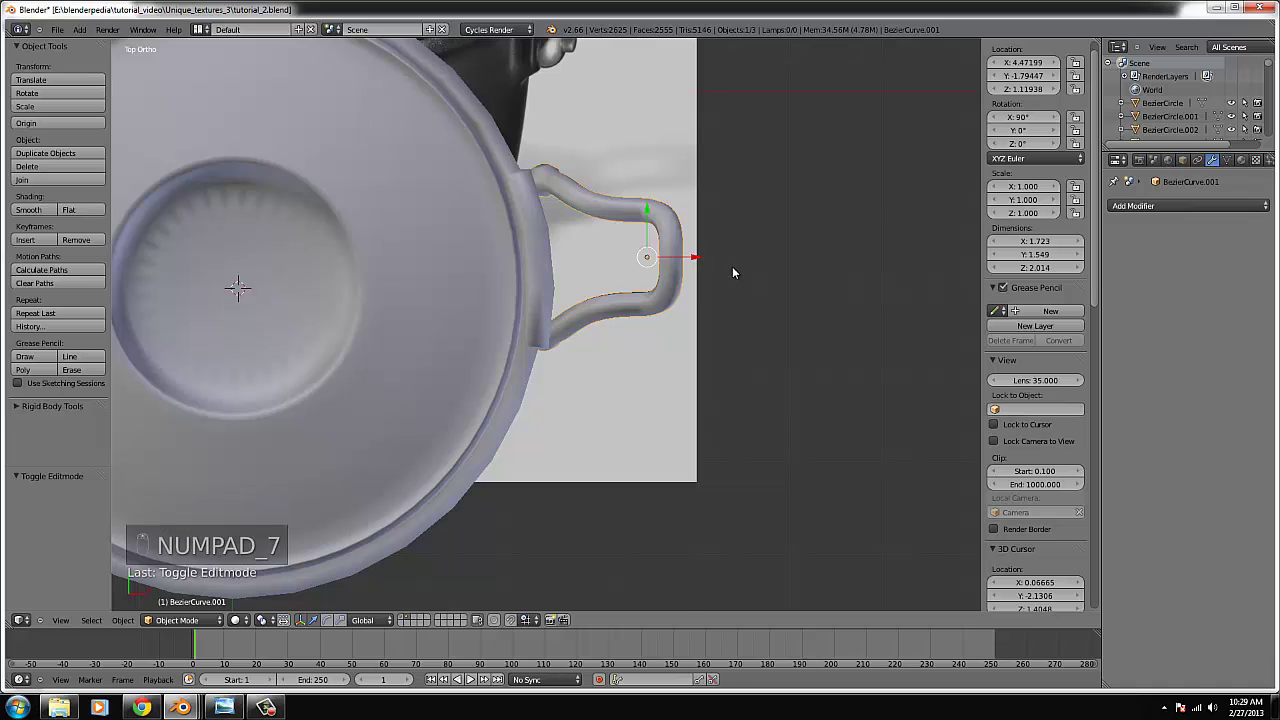
pyautogui.press('s')
pyautogui.press('Tab')
pyautogui.press('ctrl+KP_Decimal')
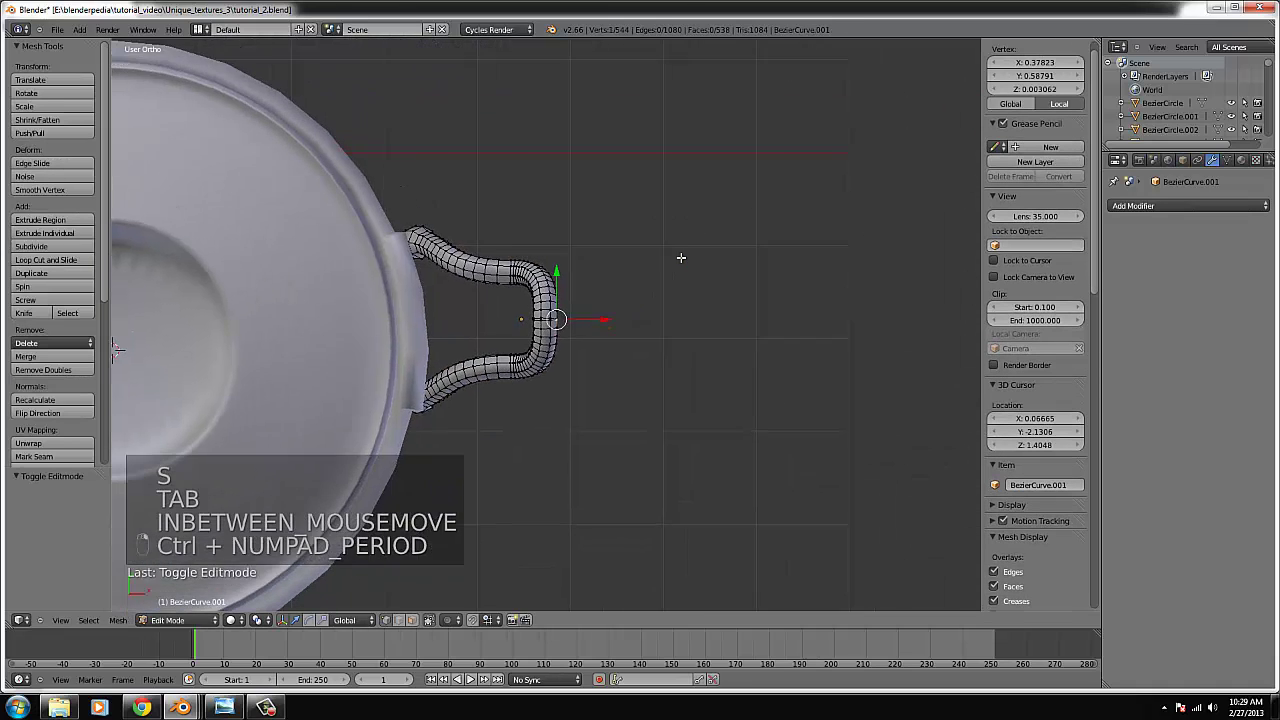
pyautogui.press('z')
pyautogui.scroll(-2, 600, 200)
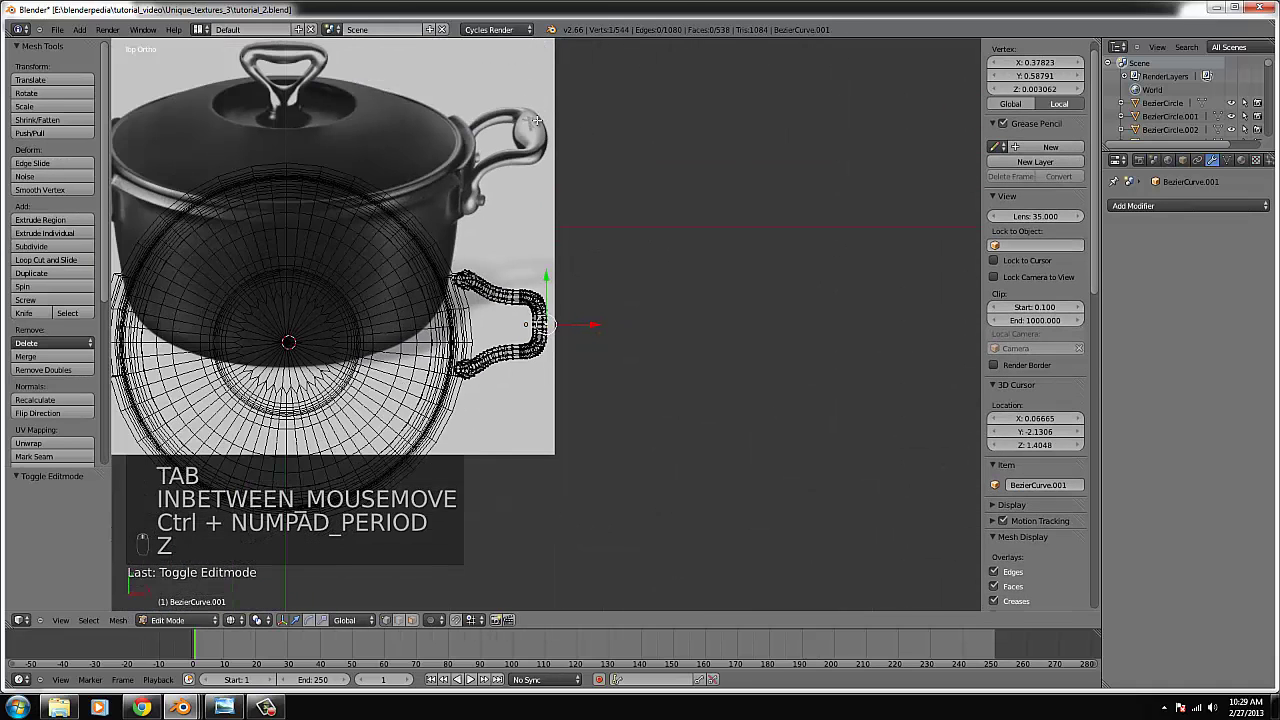
pyautogui.scroll(7, 614, 314)
pyautogui.rightClick(531, 327)
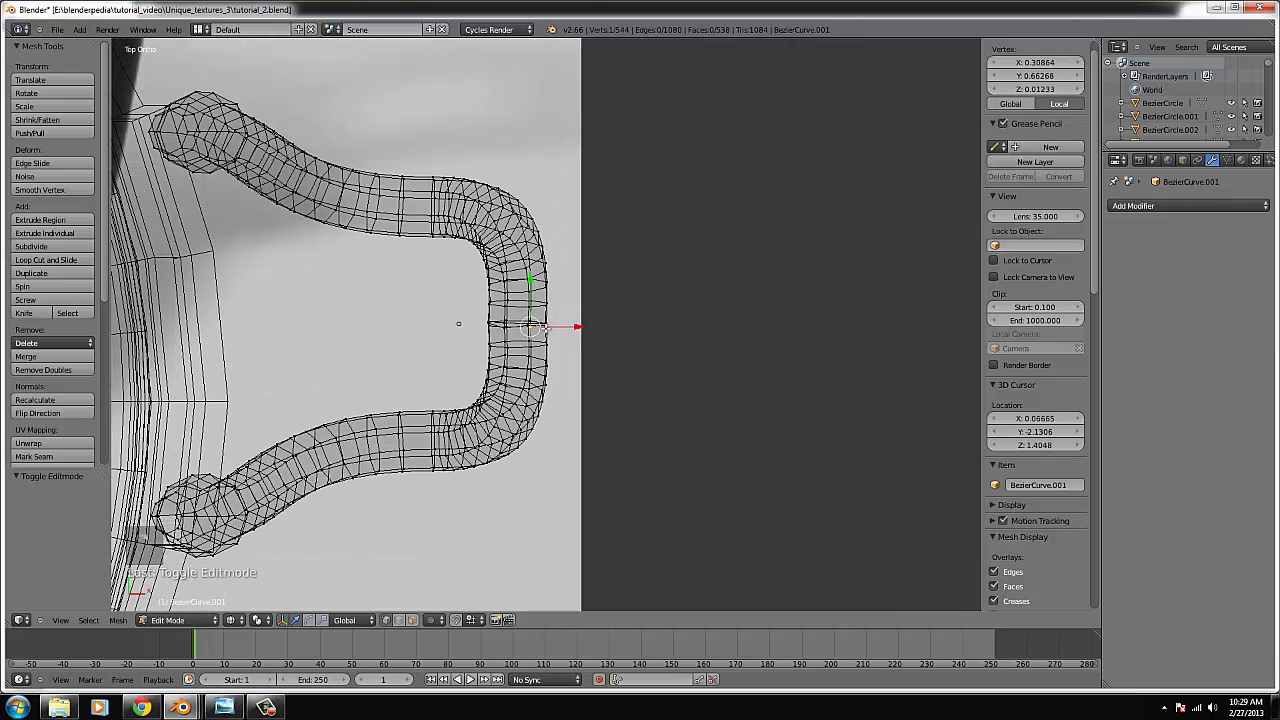
pyautogui.moveTo(467, 305); pyautogui.dragTo(465, 318)
pyautogui.press('b')
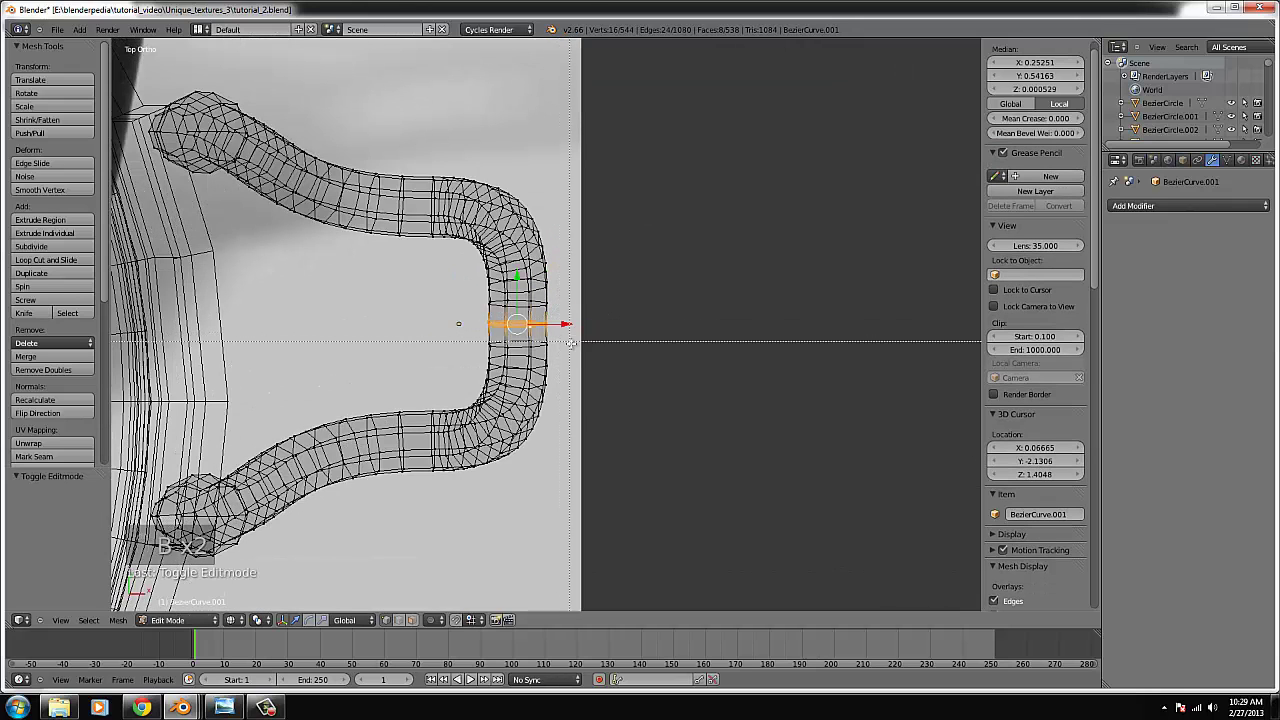
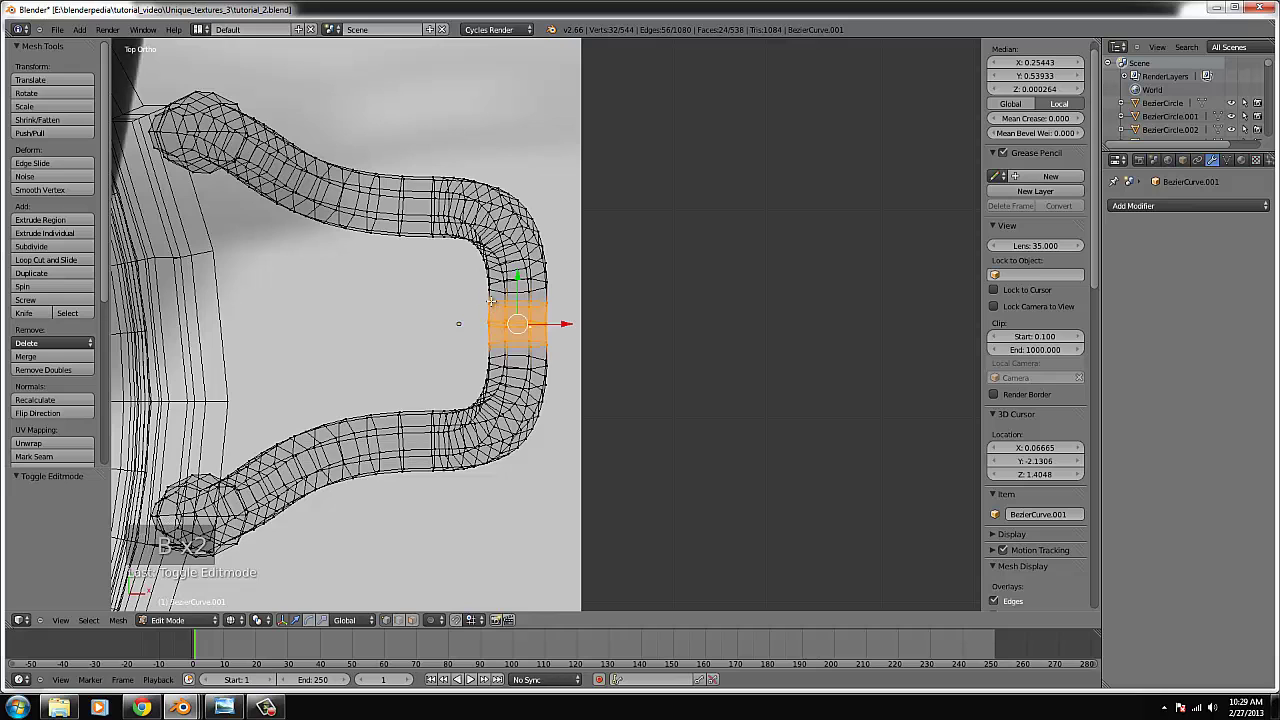
pyautogui.press('s')
pyautogui.scroll(8, 492, 305)
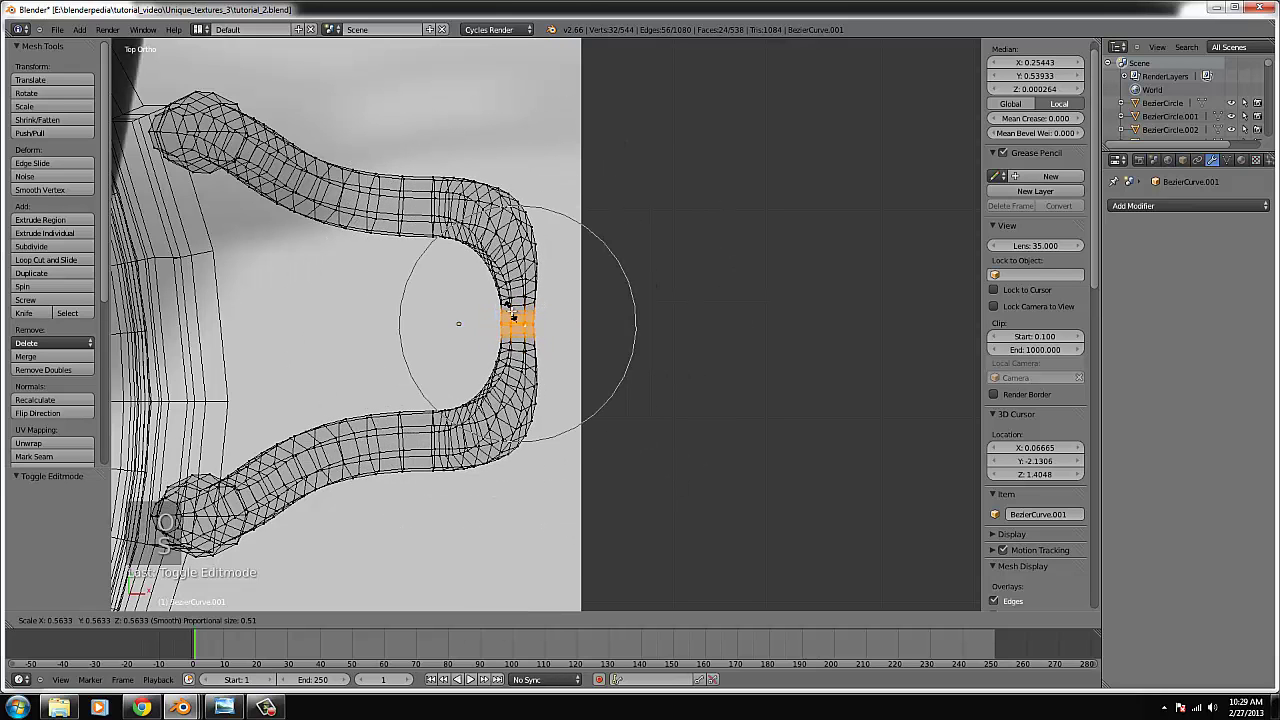
pyautogui.press('s')
pyautogui.scroll(6, 586, 323)
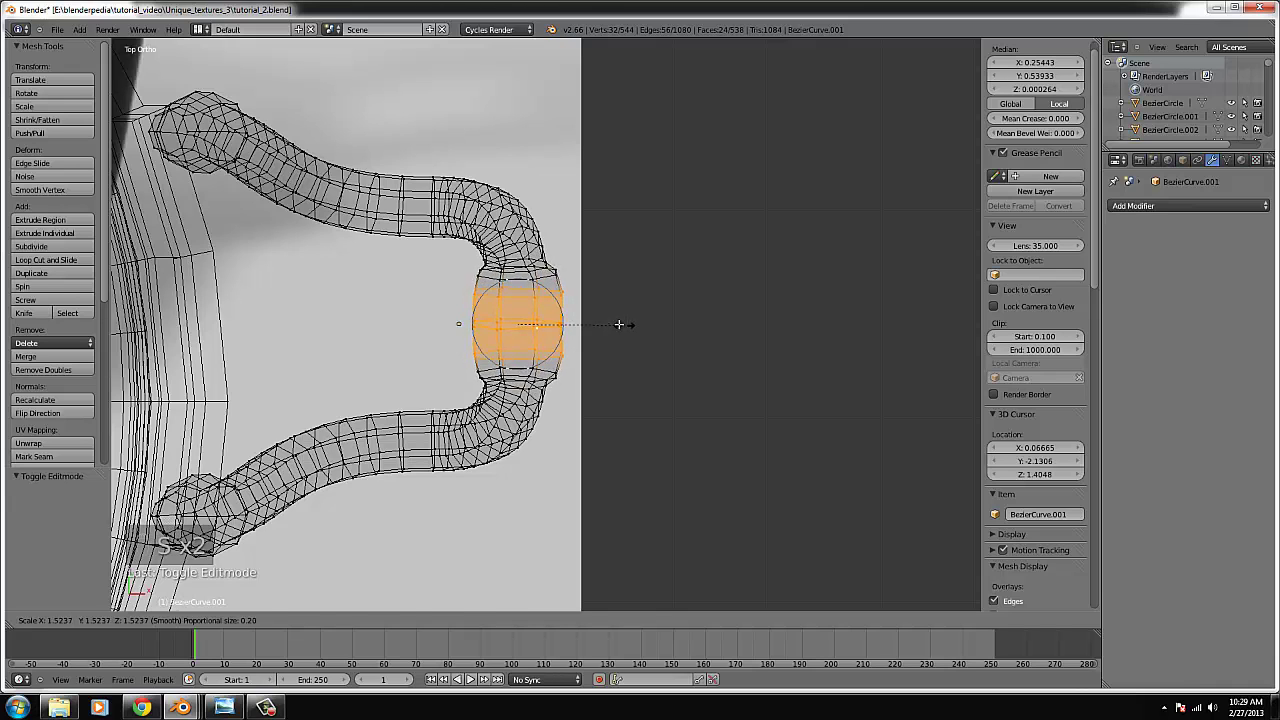
pyautogui.rightClick(612, 324)
# - Scale the two seam rings at the middle of the grip to about 1.56 with smooth proportional editing at size 0.26
pyautogui.rightClick(535, 321)
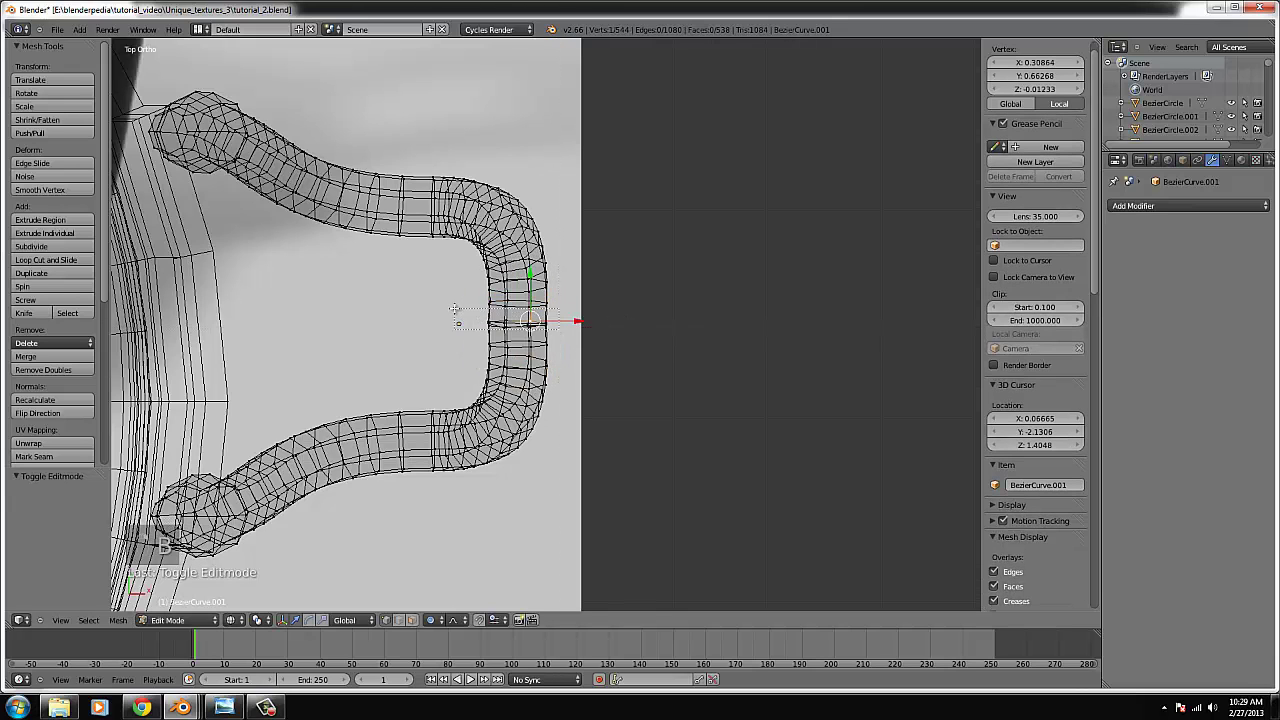
pyautogui.keyDown('alt'); pyautogui.rightClick(462, 312); pyautogui.keyUp('alt')
pyautogui.press('s')
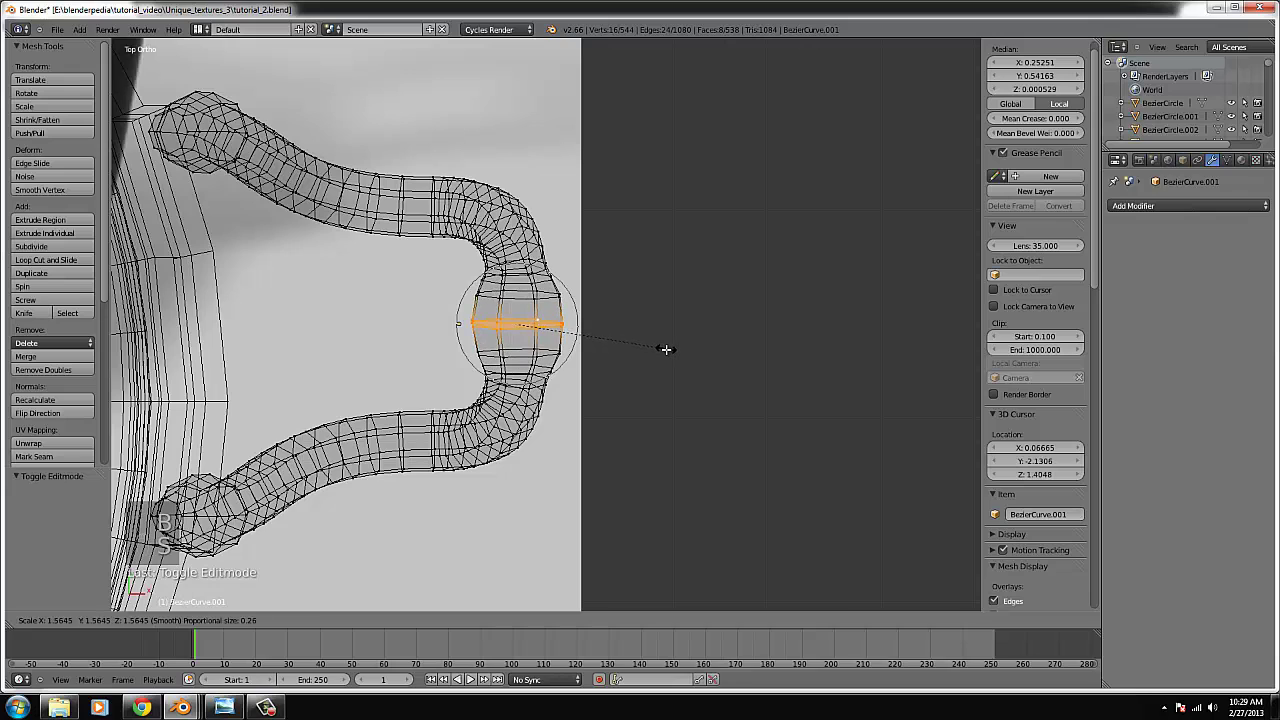
pyautogui.click(670, 350)
pyautogui.press('Tab')
pyautogui.press('z')
pyautogui.scroll(-3, 640, 365)
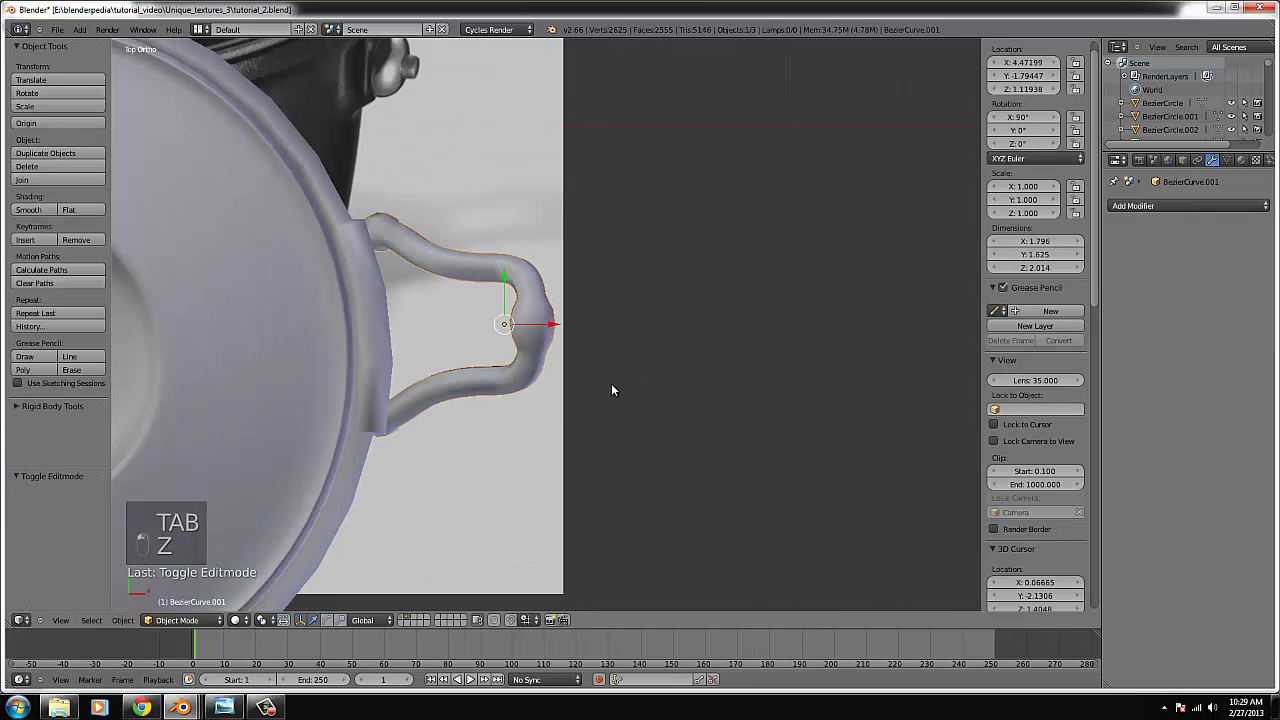
# - Scale the handle to about 0.933 in the right view and move it to about Y -1.830, Z 1.089
pyautogui.moveTo(611, 383)
pyautogui.mouseDown(button='middle')
pyautogui.moveTo(563, 270)
pyautogui.moveTo(658, 257)
pyautogui.moveTo(616, 274)
pyautogui.mouseUp(button='middle')
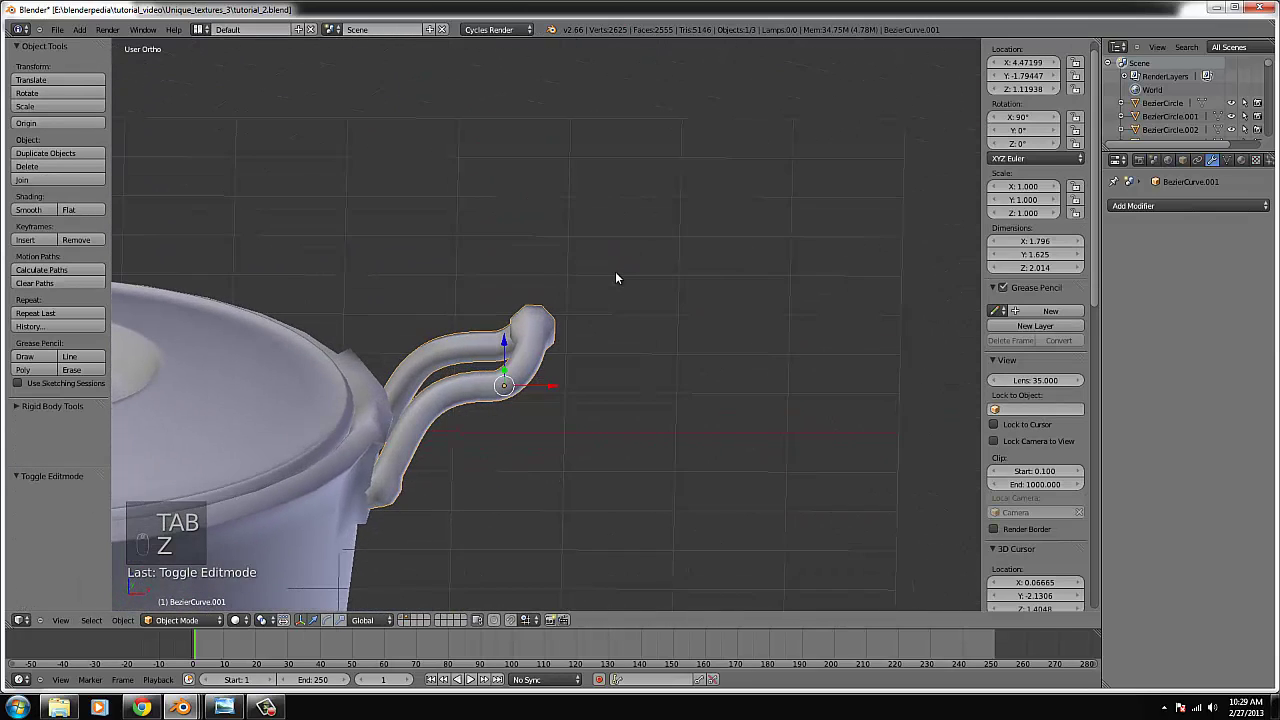
pyautogui.press('KP_3')
pyautogui.press('s')
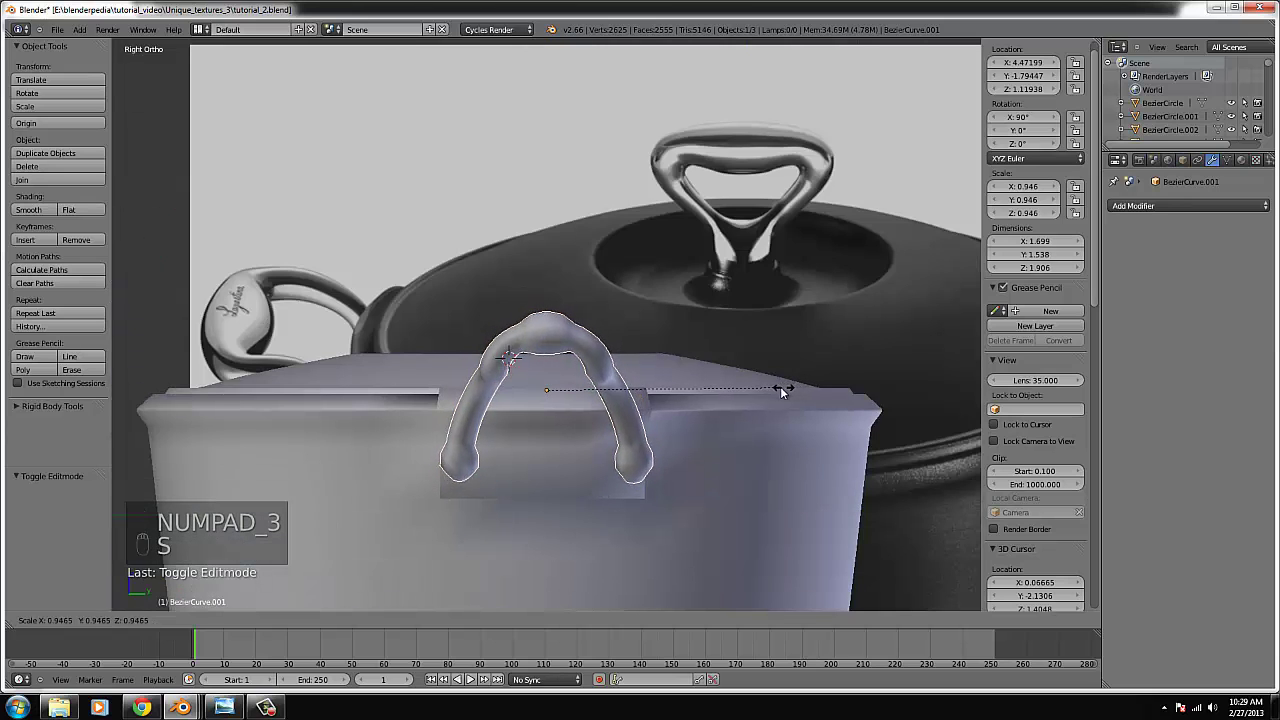
pyautogui.click(780, 386)
pyautogui.press('g')
pyautogui.click(775, 390)
pyautogui.press('s')
pyautogui.click(776, 391)
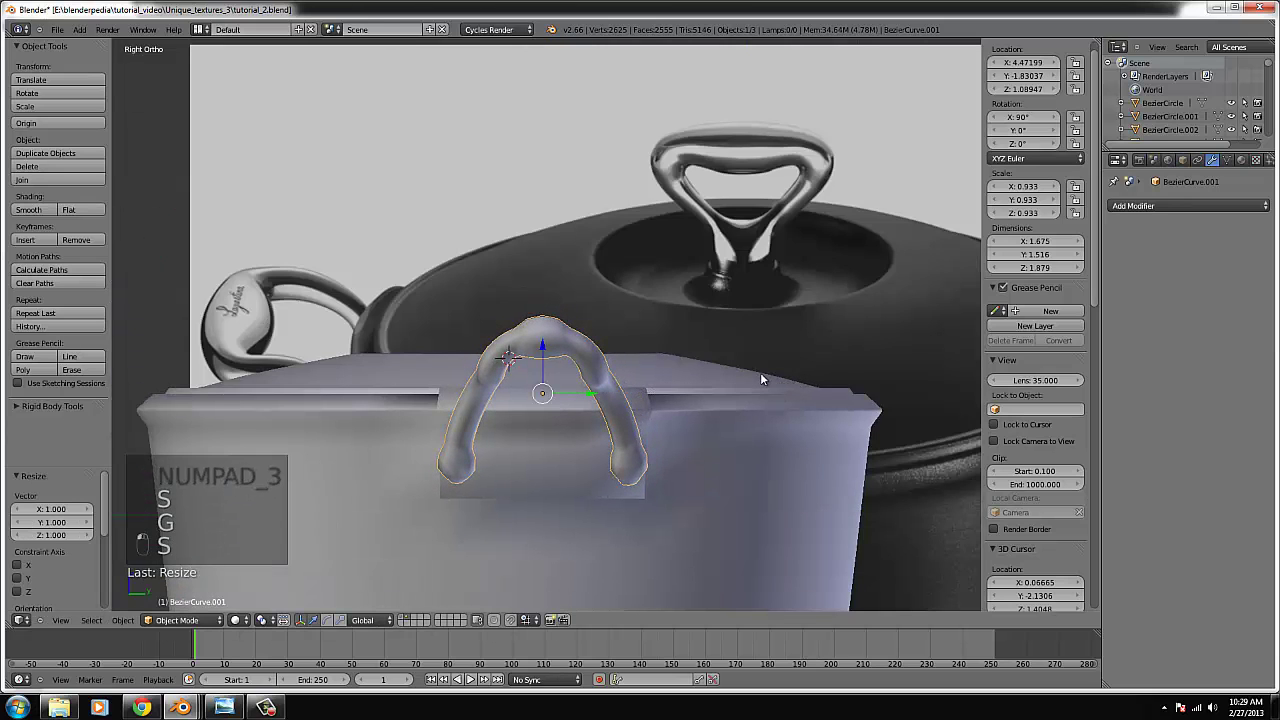
# - Shift the handle toward the pot's rim lug in the top view and rotate it to about 3.7° around Z
pyautogui.press('KP_7')
pyautogui.moveTo(545, 335); pyautogui.dragTo(551, 336)
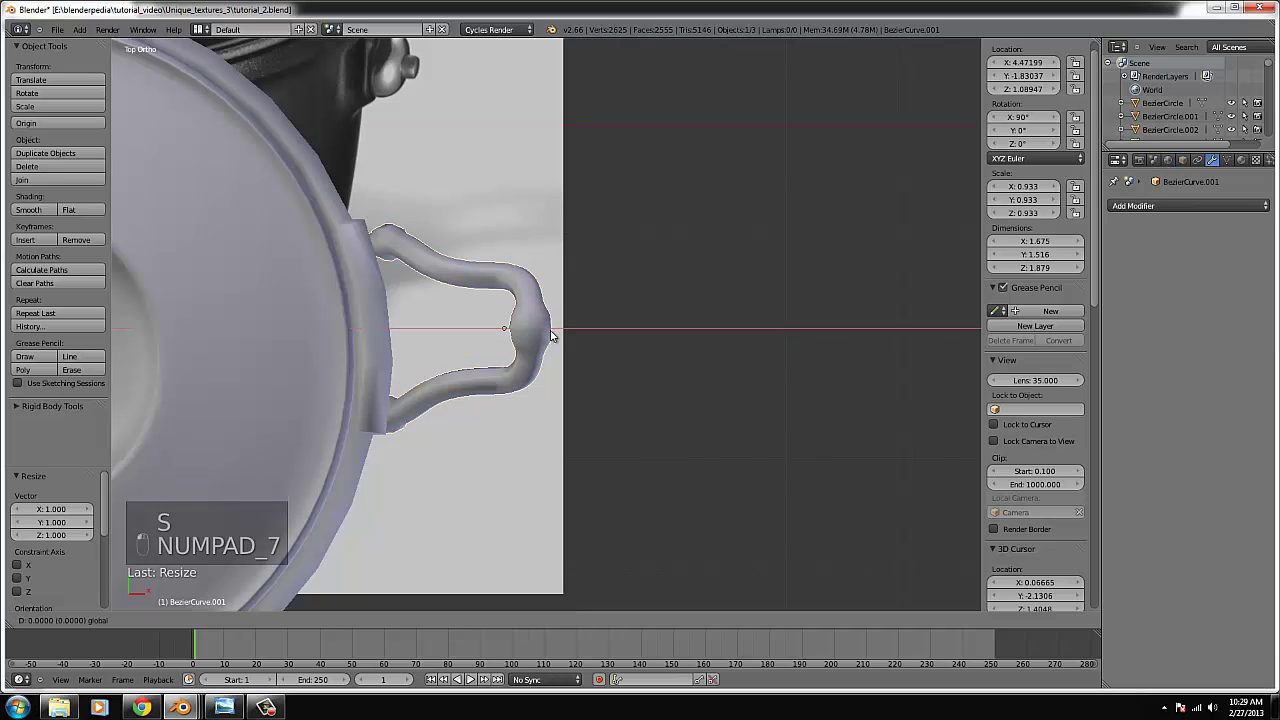
pyautogui.press('r')
pyautogui.click(714, 390)
pyautogui.press('g')
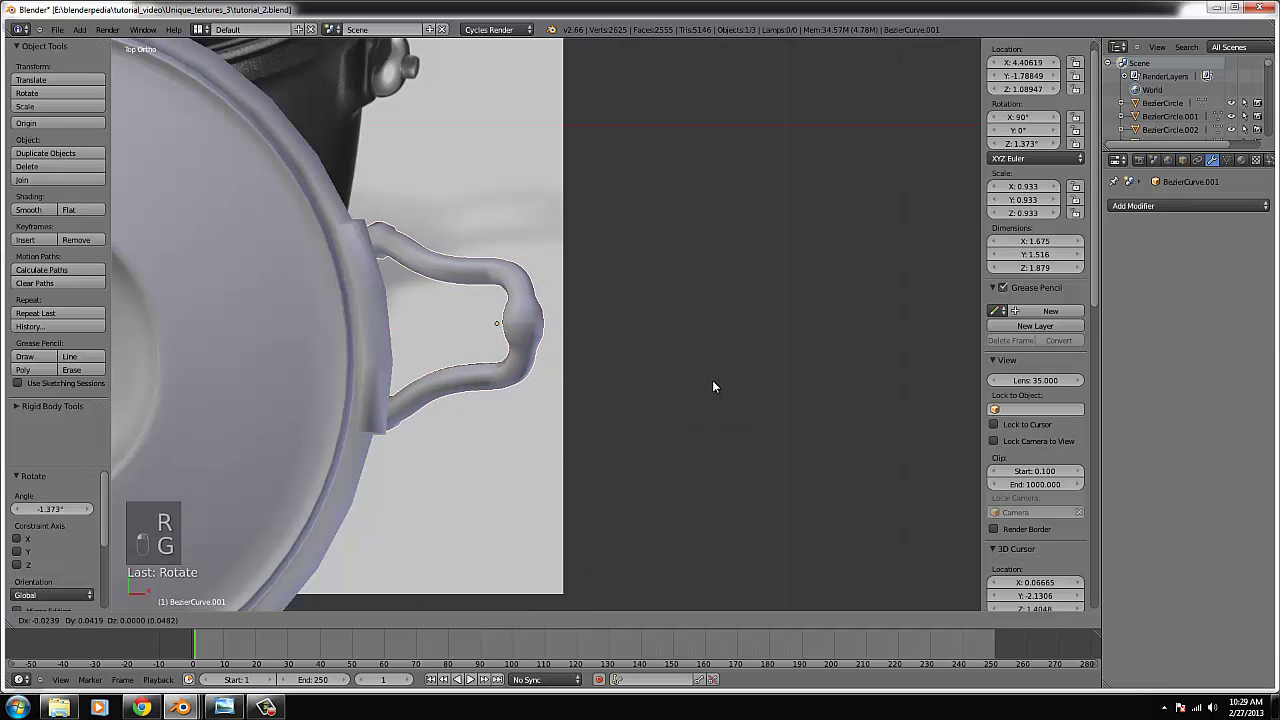
pyautogui.click(713, 381)
pyautogui.press('r')
pyautogui.press('g')
pyautogui.click(710, 365)
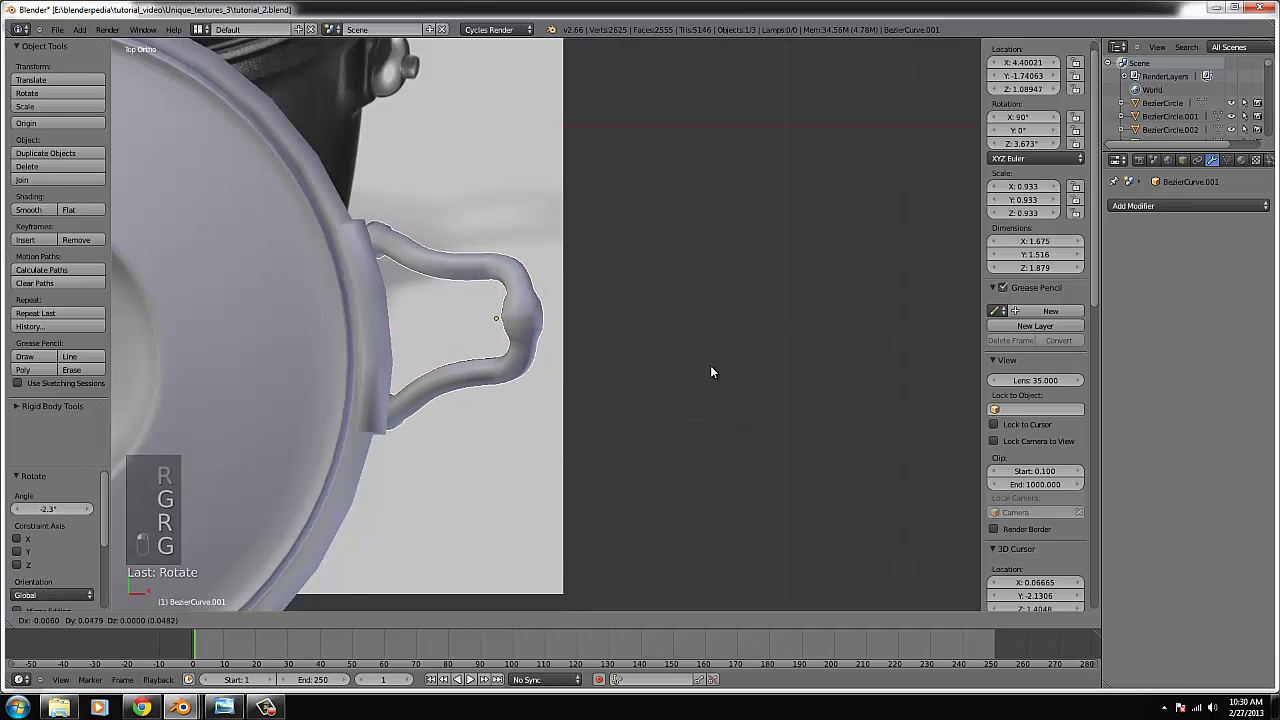
# - Refine the handle's fit from above to about 4.85° Z rotation at about X 4.364, Y -1.722
pyautogui.moveTo(710, 365); pyautogui.dragTo(511, 263, button='middle')
pyautogui.press('KP_7')
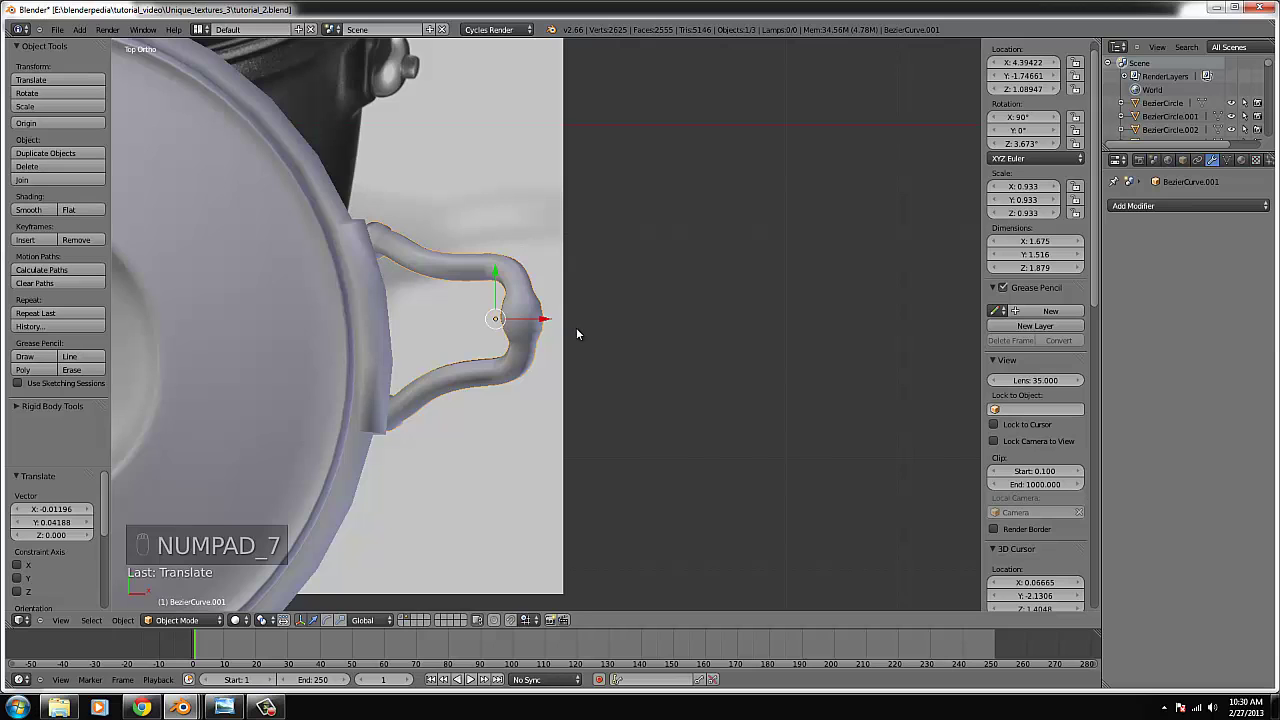
pyautogui.press('r')
pyautogui.press('g')
pyautogui.click(636, 354)
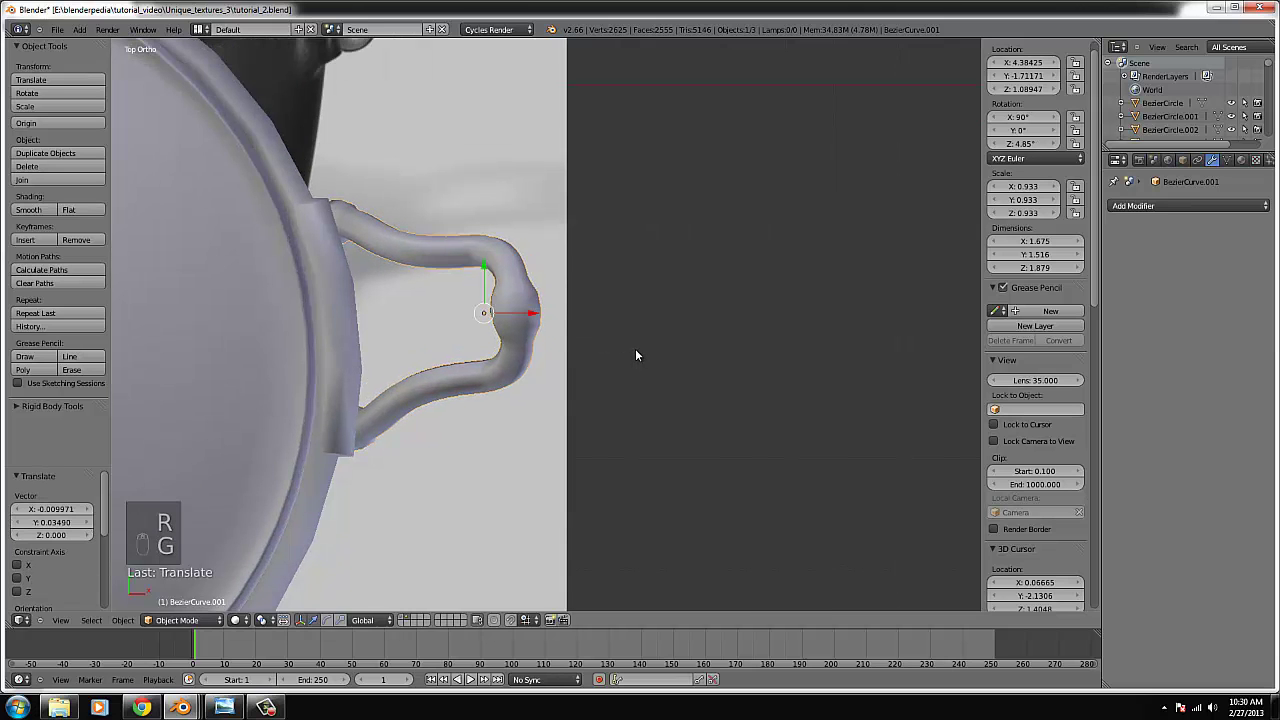
pyautogui.press('g')
pyautogui.click(632, 350)
pyautogui.moveTo(600, 368); pyautogui.dragTo(527, 228, button='middle')
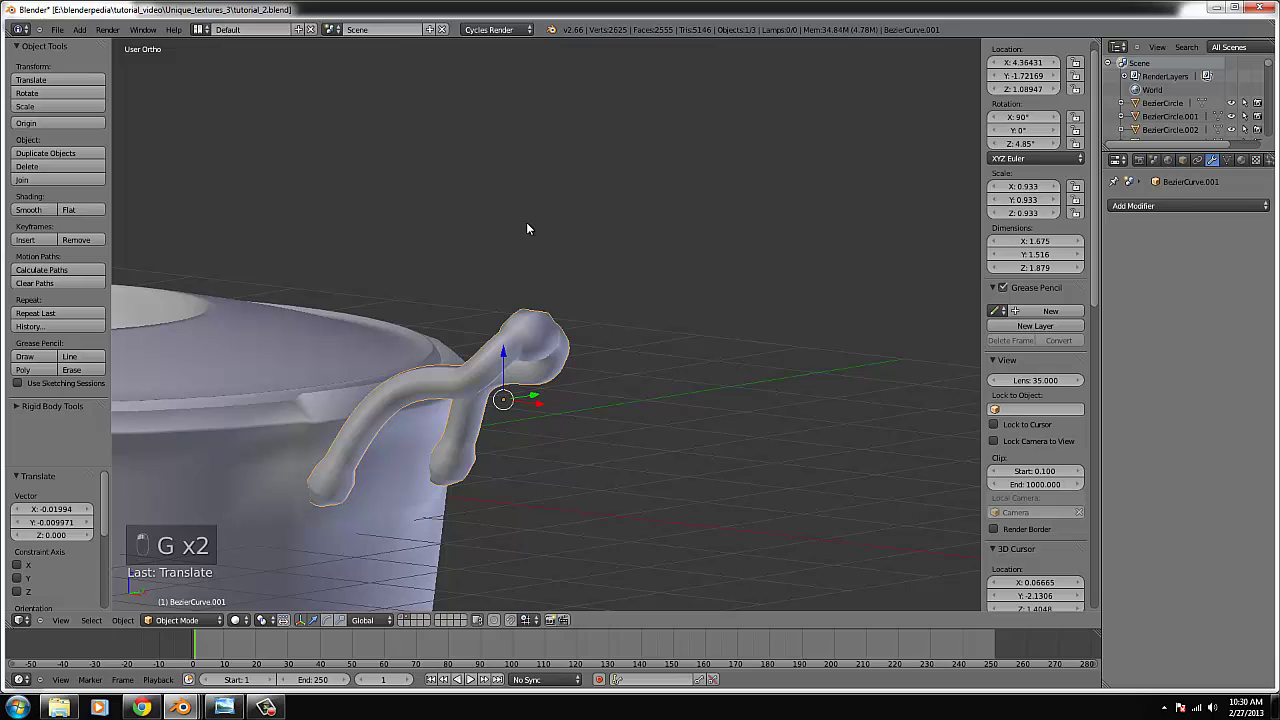
# - Add a Subdivision Surface modifier to the handle, keeping its view subdivisions at 1
pyautogui.click(1185, 206)
pyautogui.click(1000, 421)
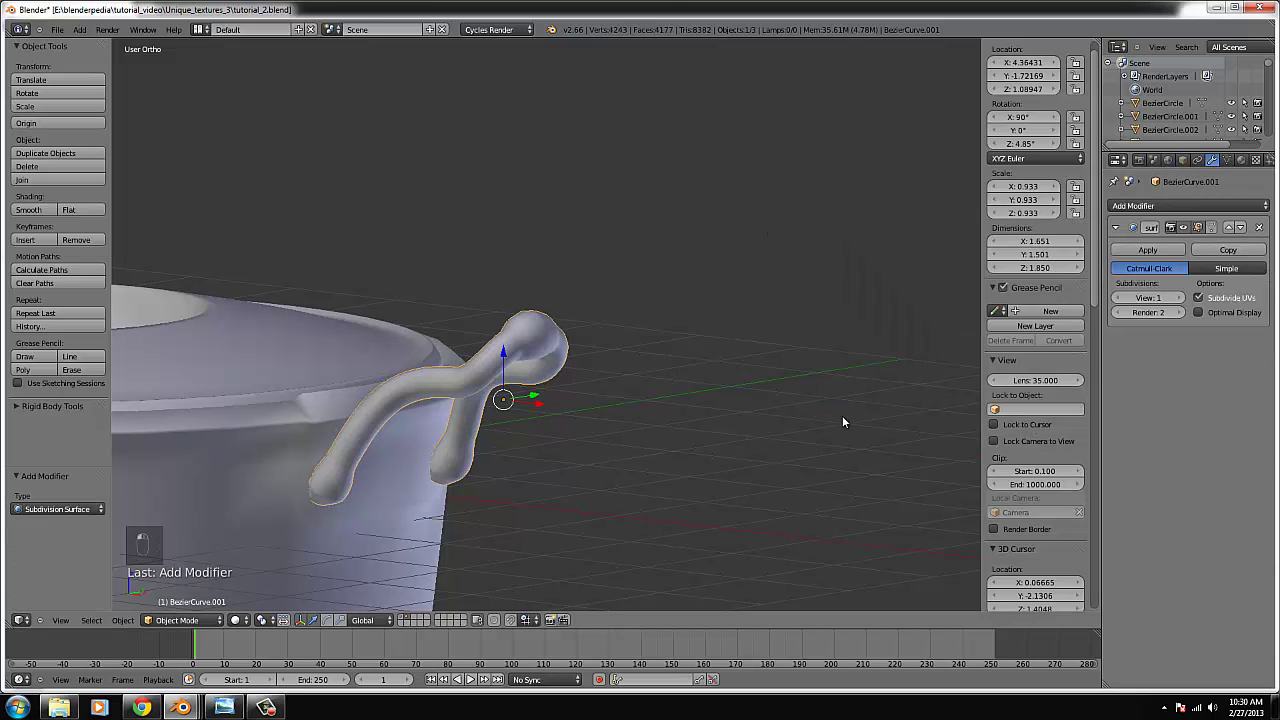
pyautogui.click(1176, 298)
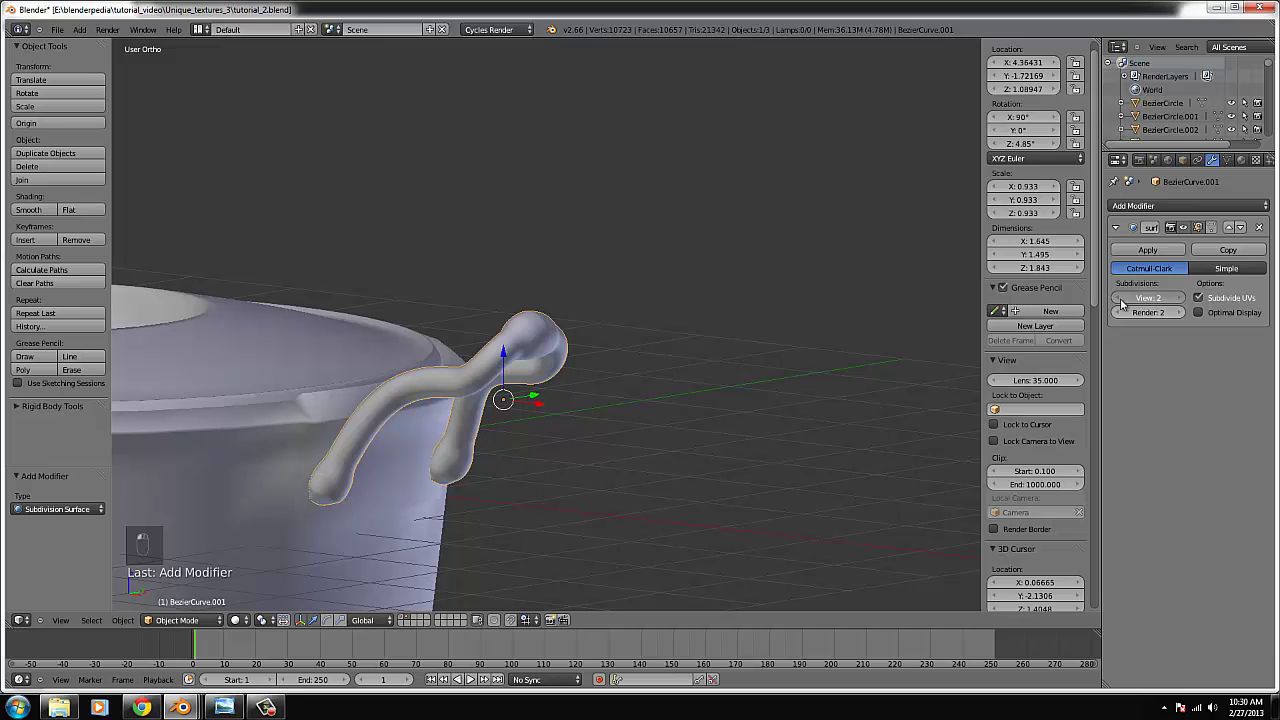
pyautogui.click(1118, 298)
pyautogui.moveTo(503, 397); pyautogui.dragTo(557, 416, button='middle')
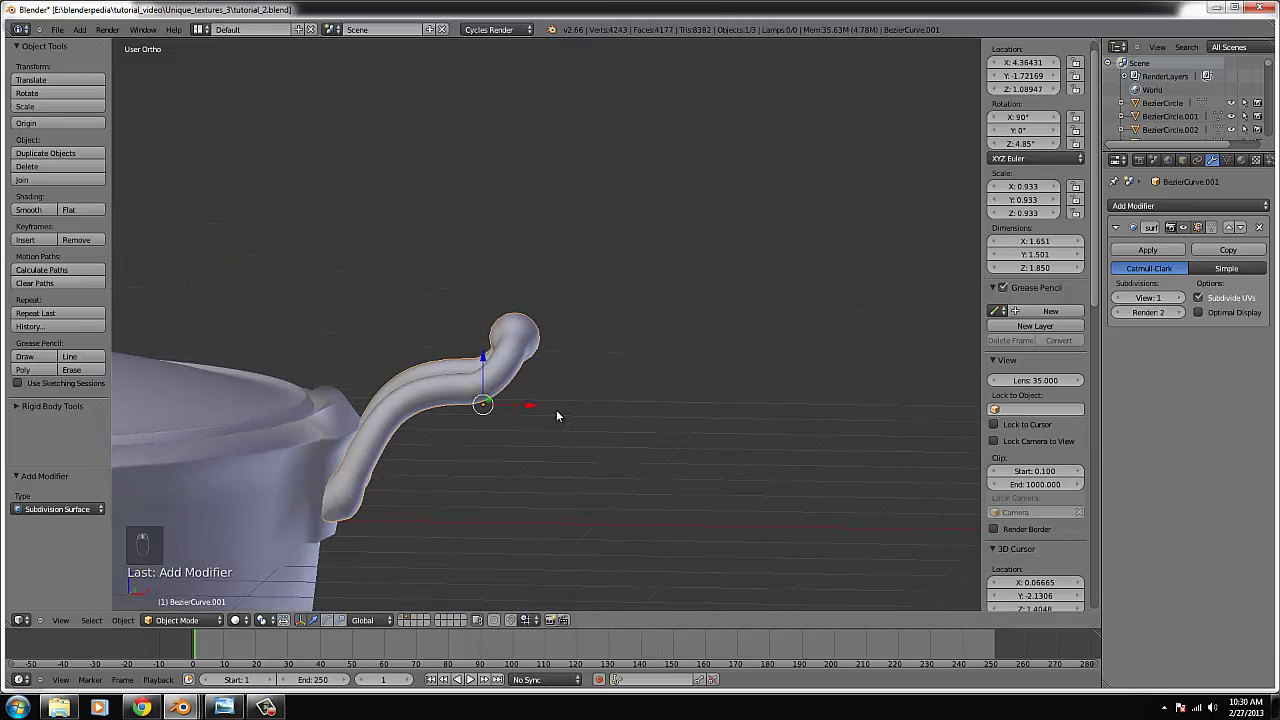
# - Make a linked duplicate of the handle, rotate it to about 175.8° around Z and move it to the pot's opposite side
pyautogui.press('KP_7')
pyautogui.hotkey('alt', 'd')
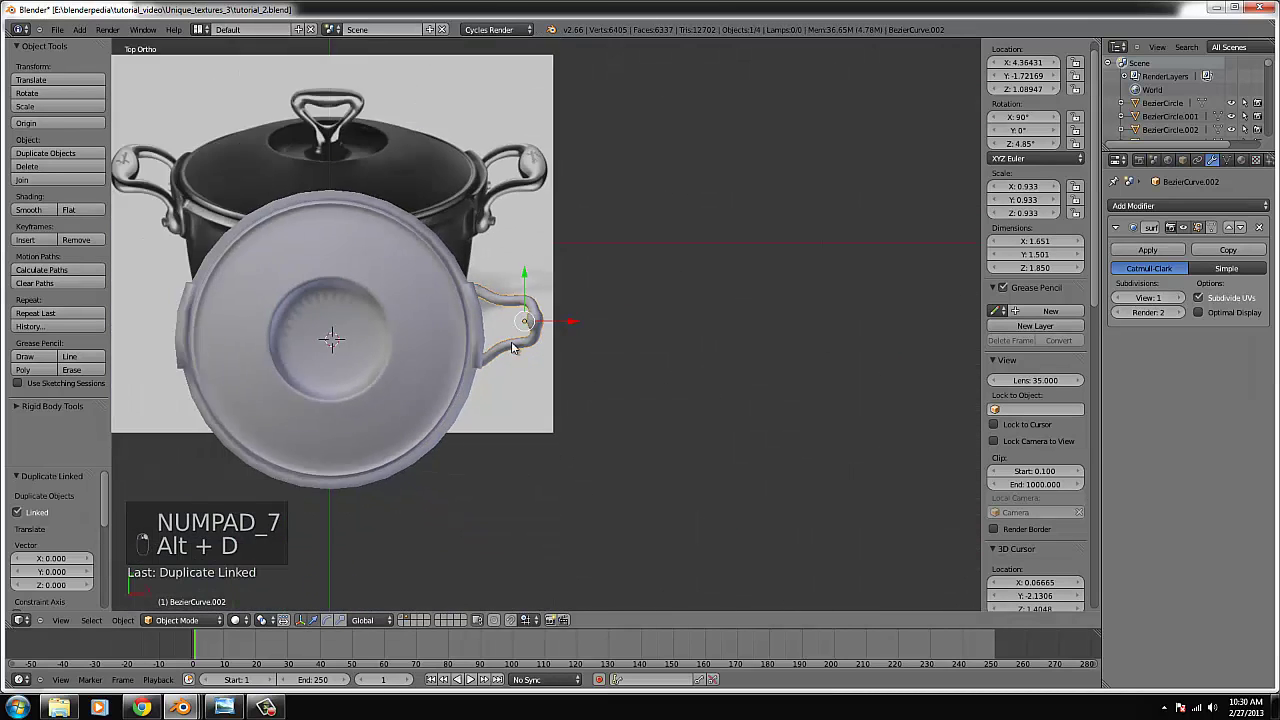
pyautogui.scroll(-2, 472, 438)
pyautogui.press('r')
pyautogui.click(674, 290)
pyautogui.press('g')
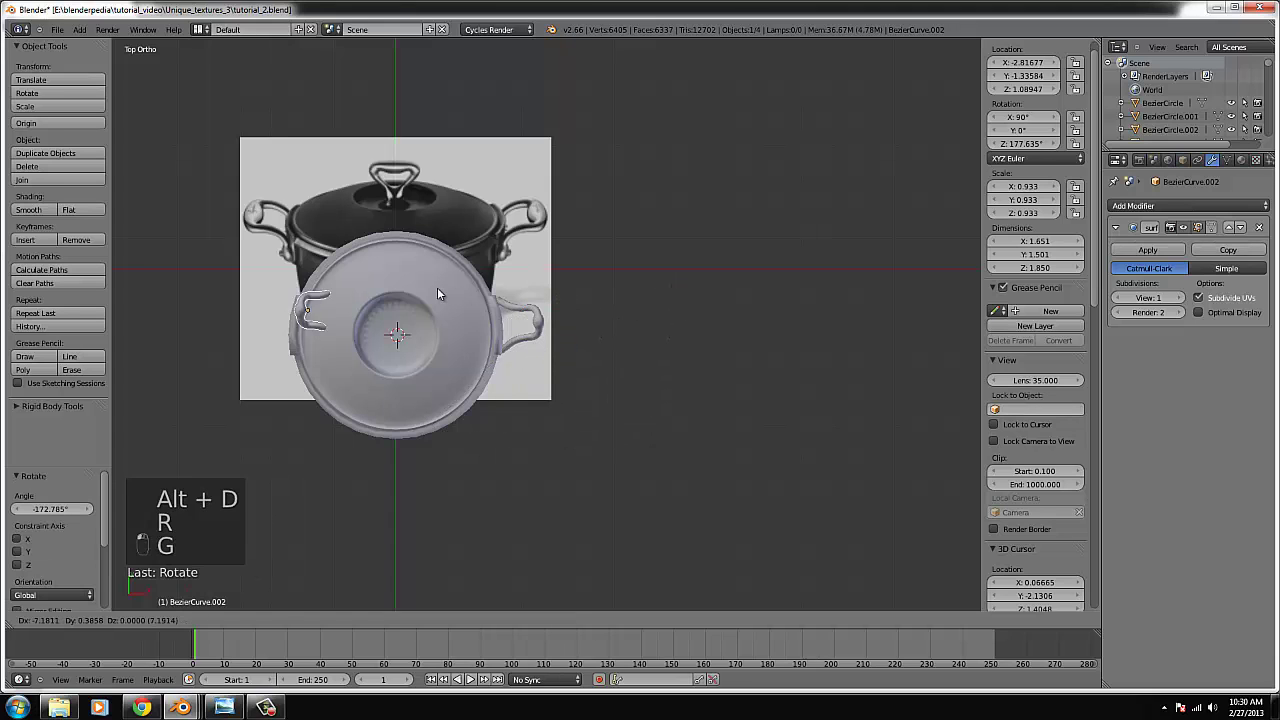
pyautogui.click(414, 306)
pyautogui.press('r')
pyautogui.click(414, 306)
# - Fit the duplicated handle against its rim lug, rotating it to about 174.3° around Z and shifting it about 0.061 along X
pyautogui.press('ctrl+KP_Decimal')
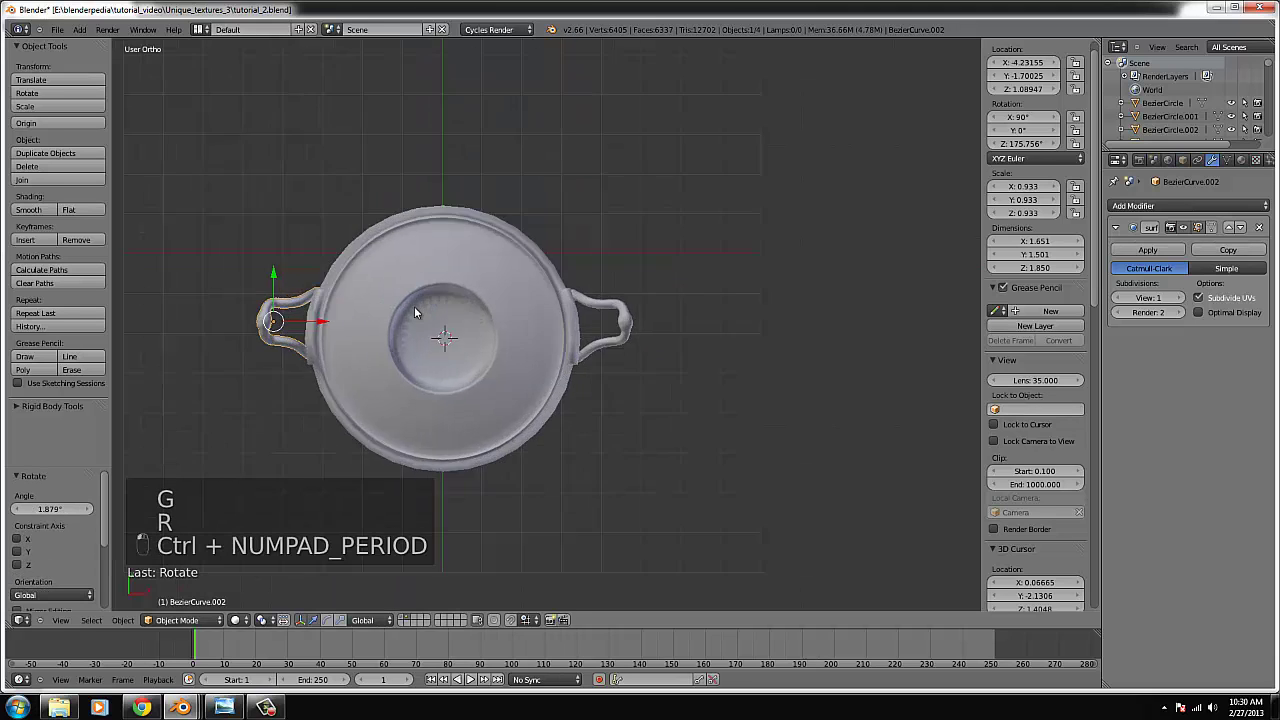
pyautogui.scroll(-4, 698, 347)
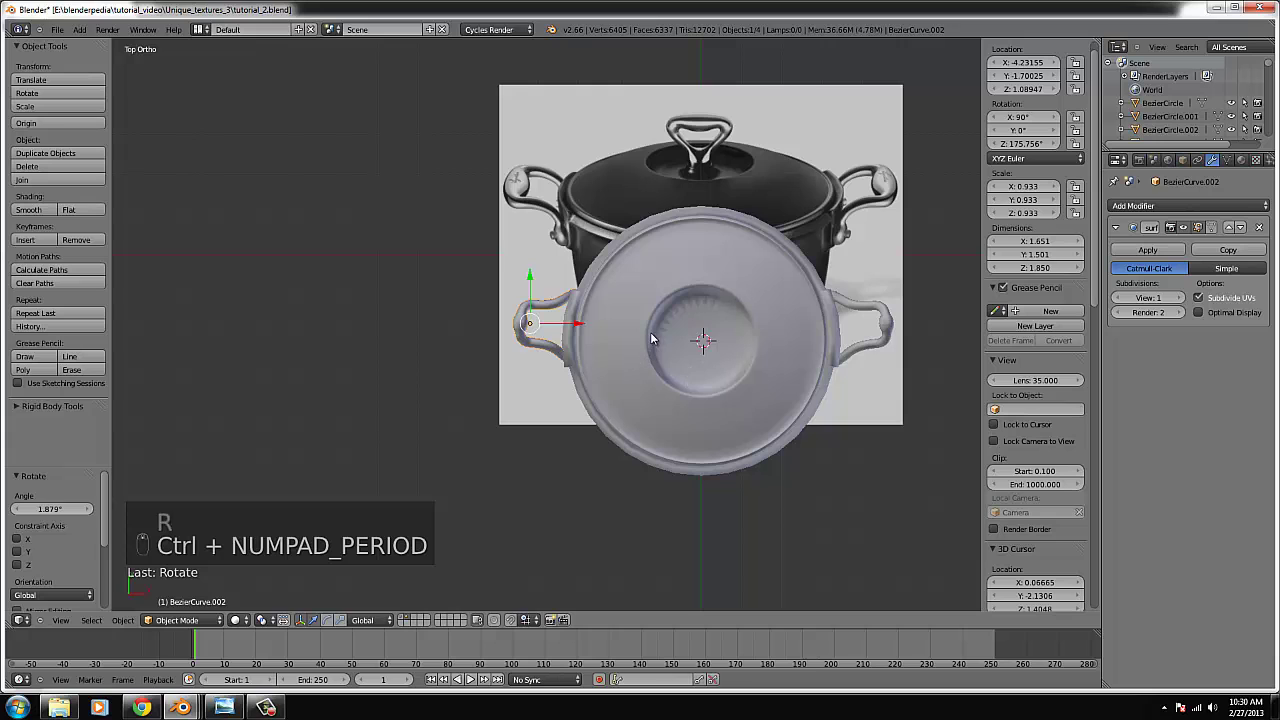
pyautogui.scroll(6, 712, 362)
pyautogui.press('g')
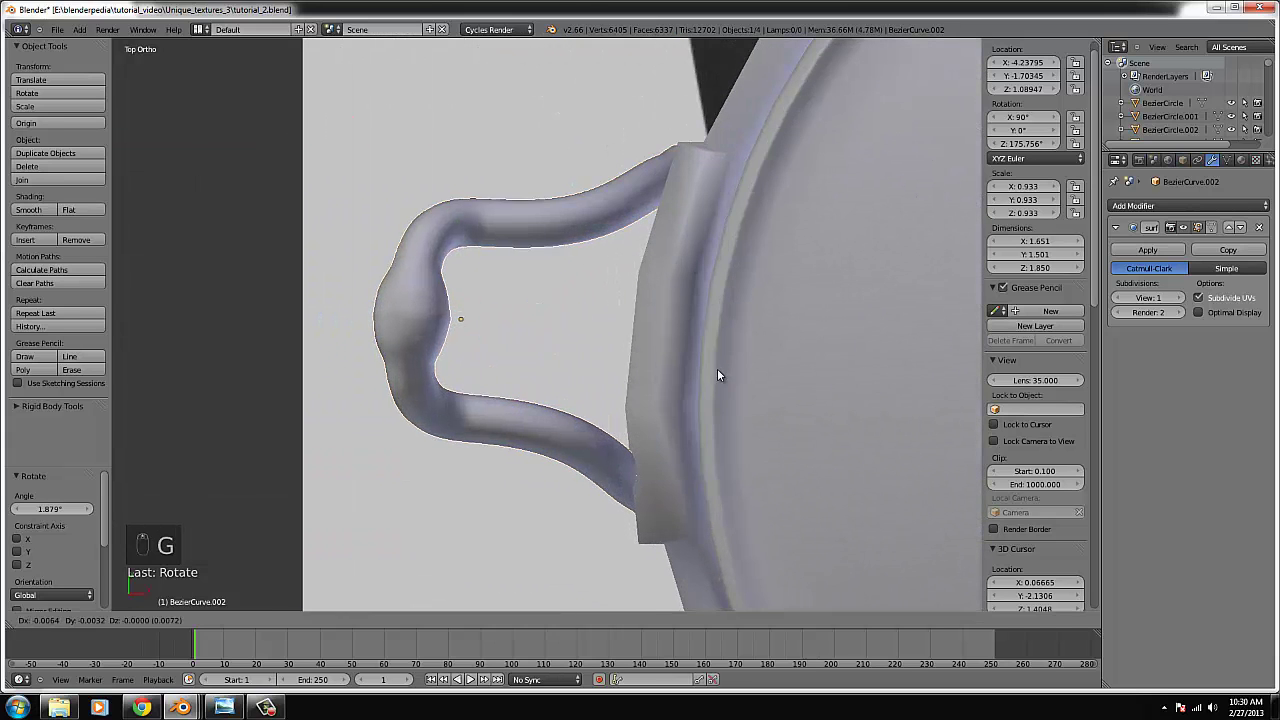
pyautogui.click(690, 370)
pyautogui.press('r')
pyautogui.click(779, 414)
pyautogui.press('g')
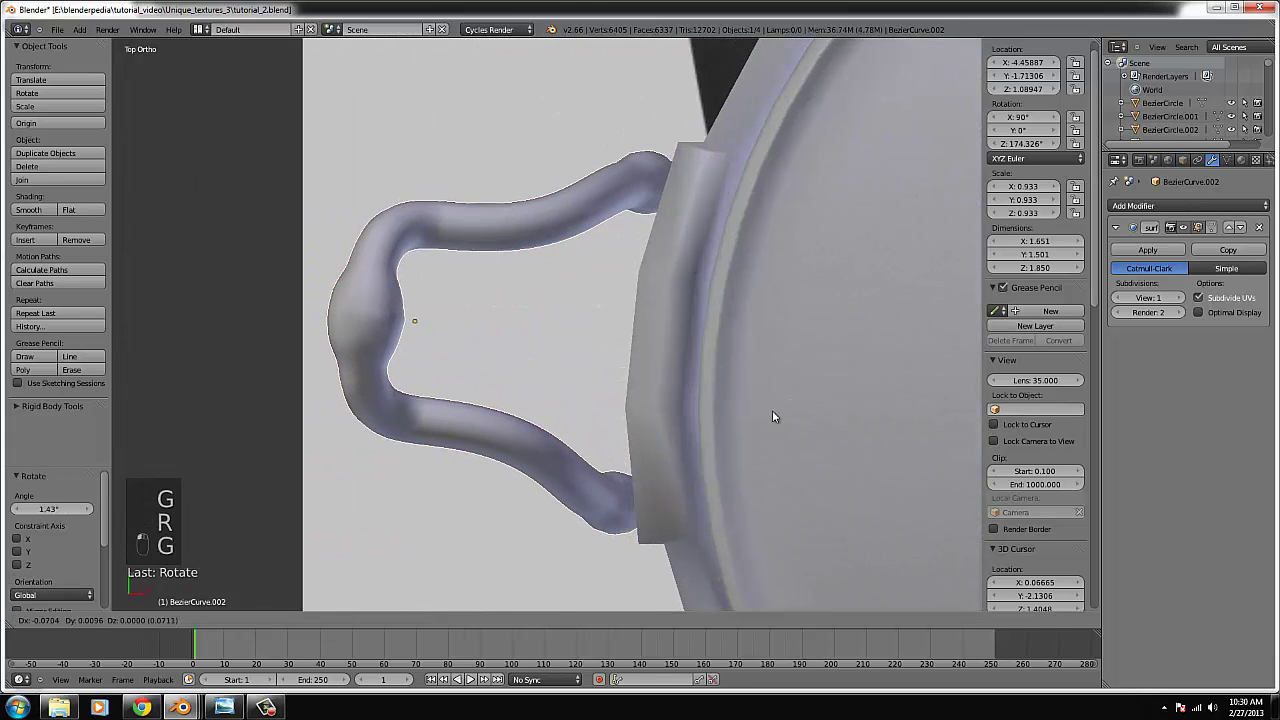
pyautogui.click(780, 408)
pyautogui.moveTo(780, 408); pyautogui.dragTo(597, 370, button='middle')
pyautogui.press('x')
pyautogui.click(525, 335)
# - Examine from an angle how the duplicated handle's legs meet the pot body
pyautogui.rightClick(690, 340)
pyautogui.scroll(-6, 700, 350)
pyautogui.moveTo(692, 344); pyautogui.dragTo(581, 378, button='middle')
pyautogui.scroll(3, 608, 378)
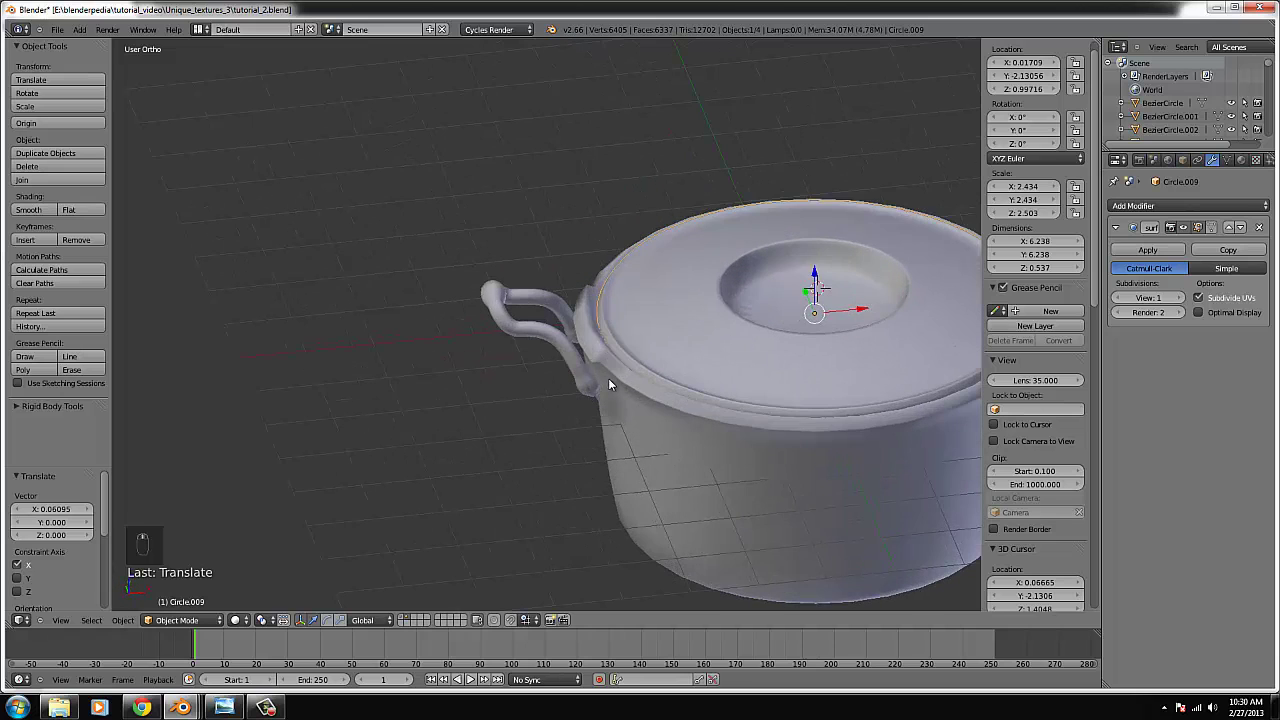
pyautogui.rightClick(638, 405)
pyautogui.press('Tab')
pyautogui.press('Tab')
pyautogui.scroll(5, 657, 466)
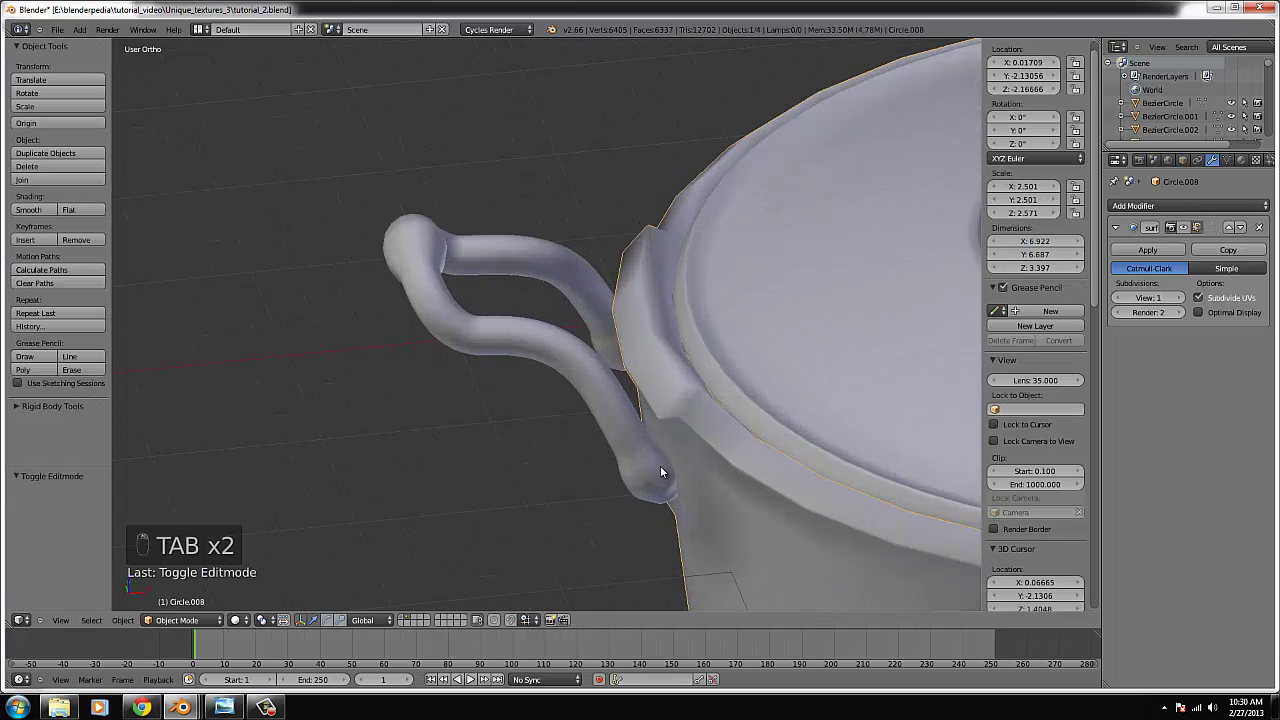
pyautogui.scroll(-5, 645, 406)
# - Compare the lid with the knob in the reference photo from the front
pyautogui.rightClick(755, 318)
pyautogui.press('KP_1')
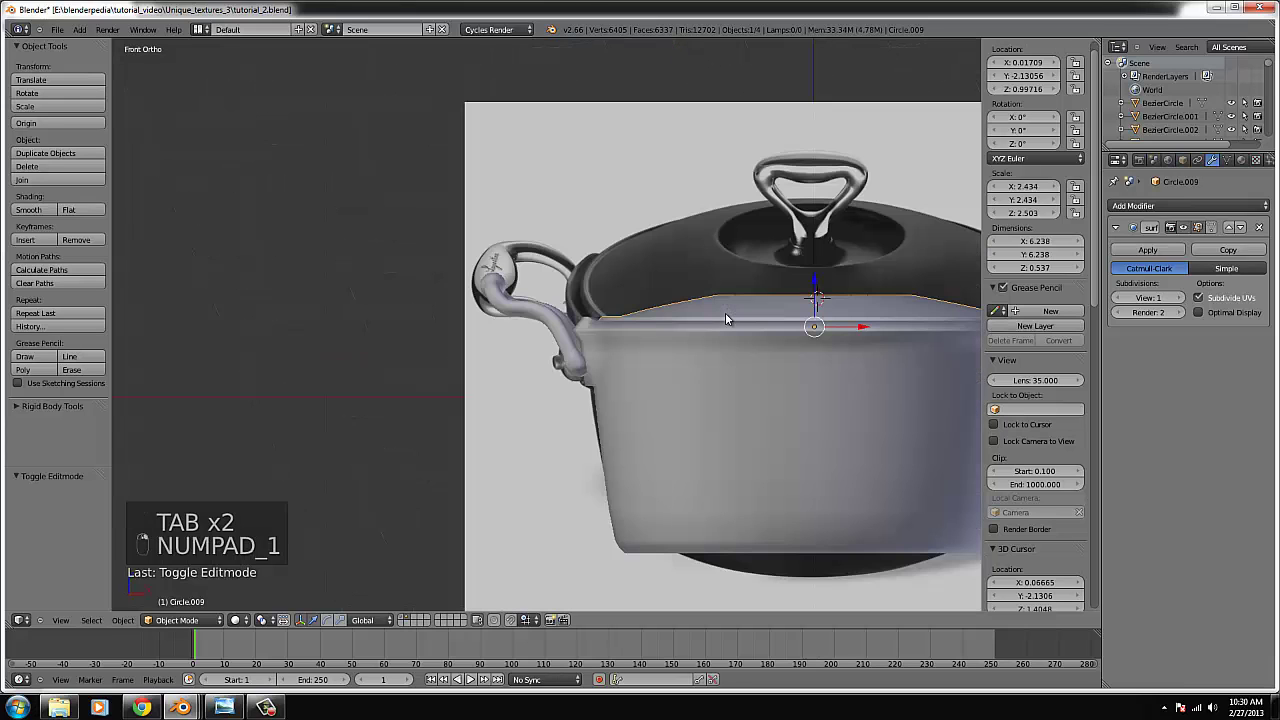
pyautogui.press('Tab')
pyautogui.press('Tab')
pyautogui.press('Tab')
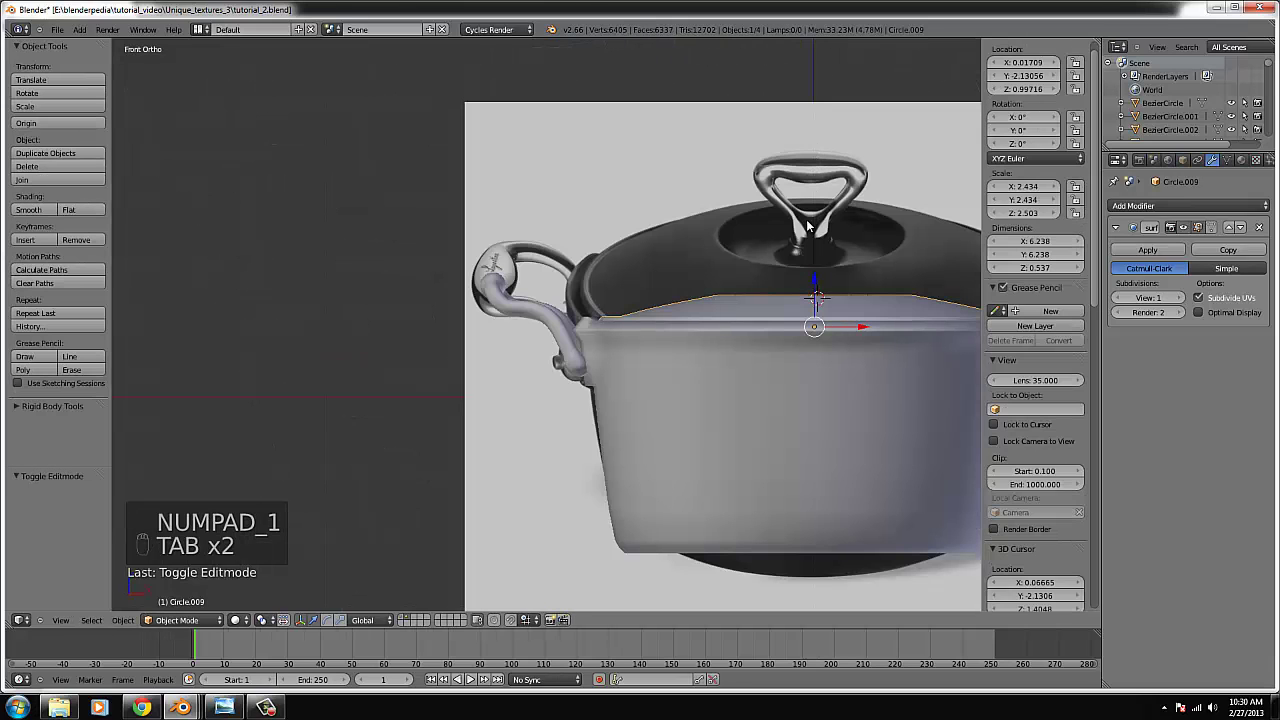
pyautogui.press('ctrl+KP_Decimal')
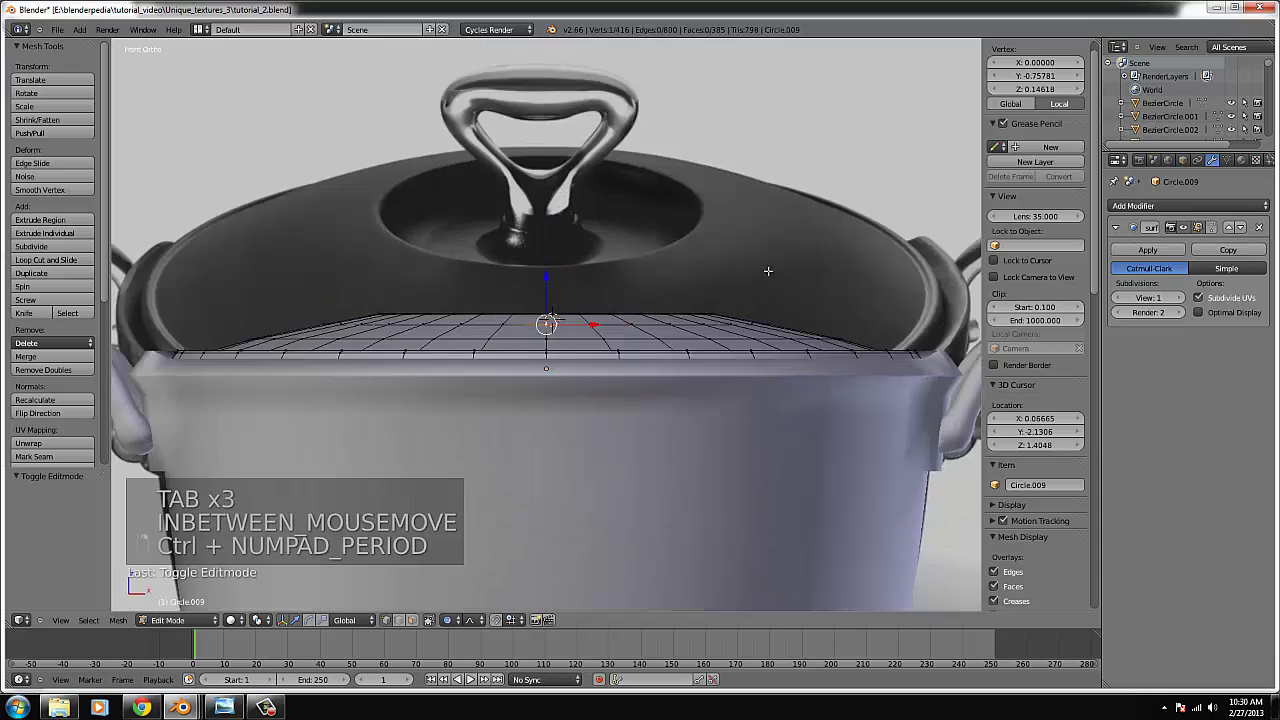
pyautogui.press('Tab')
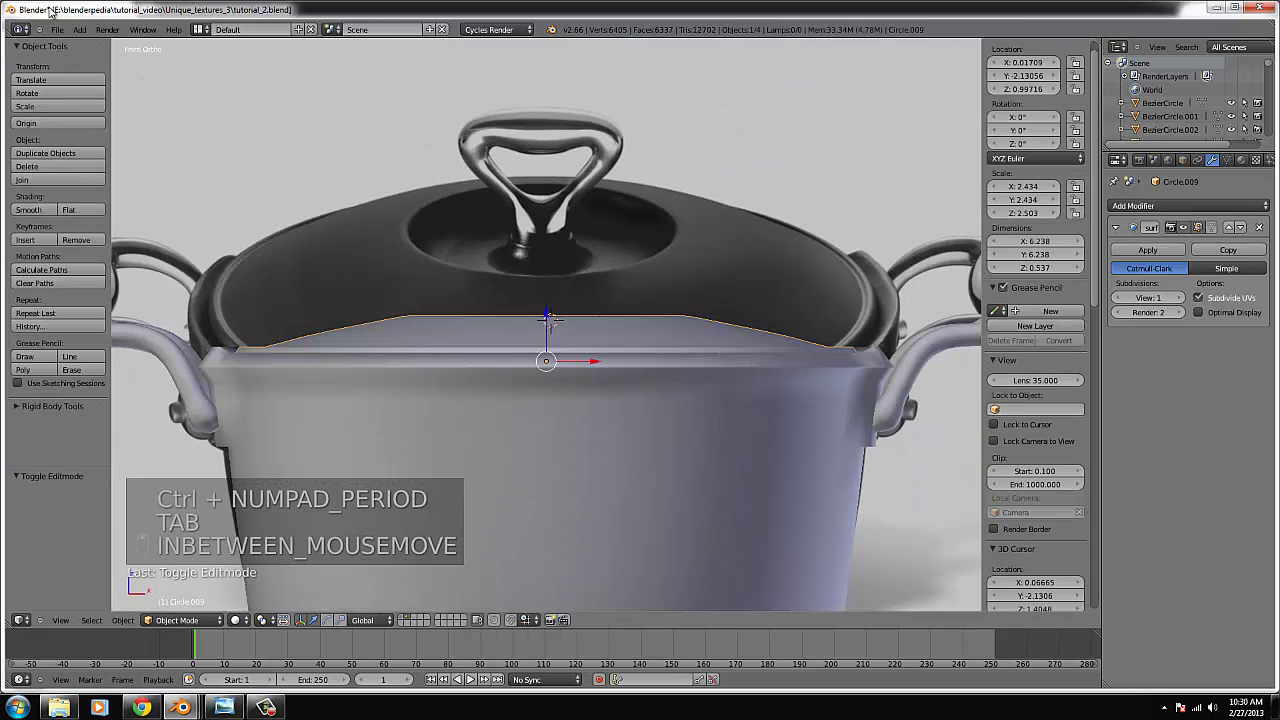
# - Add a Bezier curve and move it over the lid knob in the front view, to about X -0.230, Z 2.399
pyautogui.click(79, 29)
pyautogui.moveTo(104, 68)
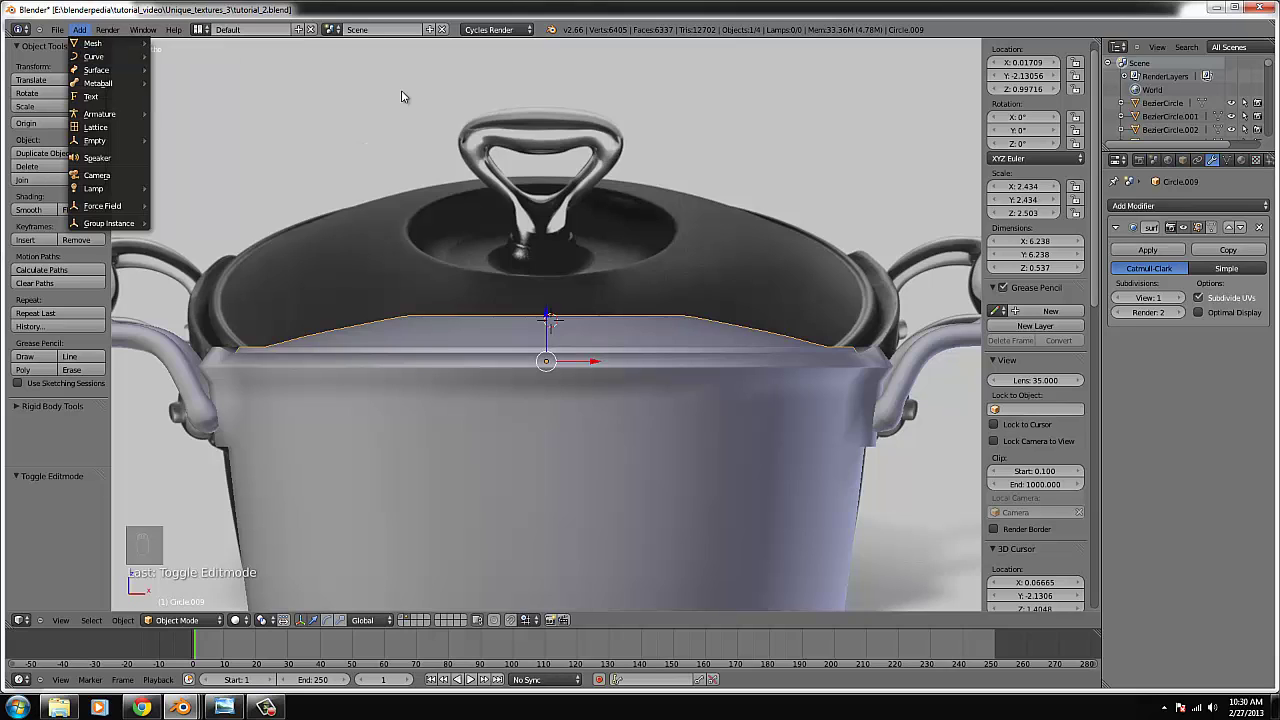
pyautogui.click(79, 29)
pyautogui.moveTo(95, 56)
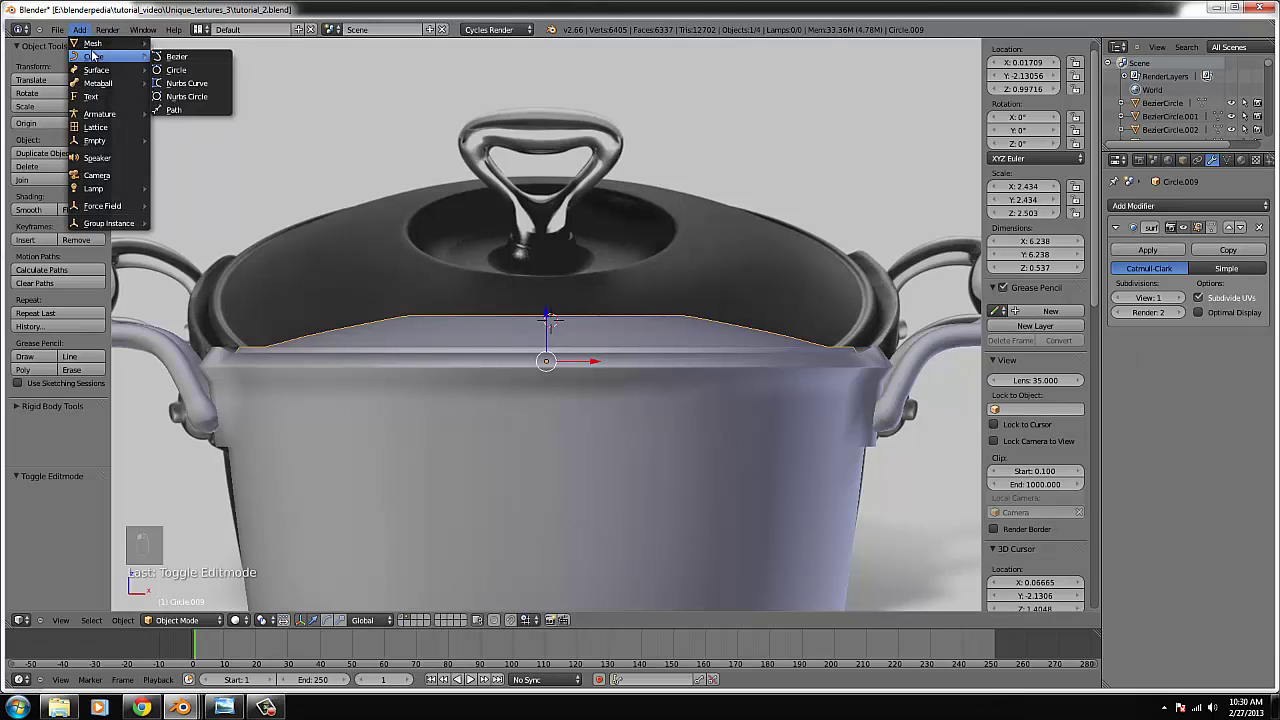
pyautogui.click(183, 58)
pyautogui.press('KP_1')
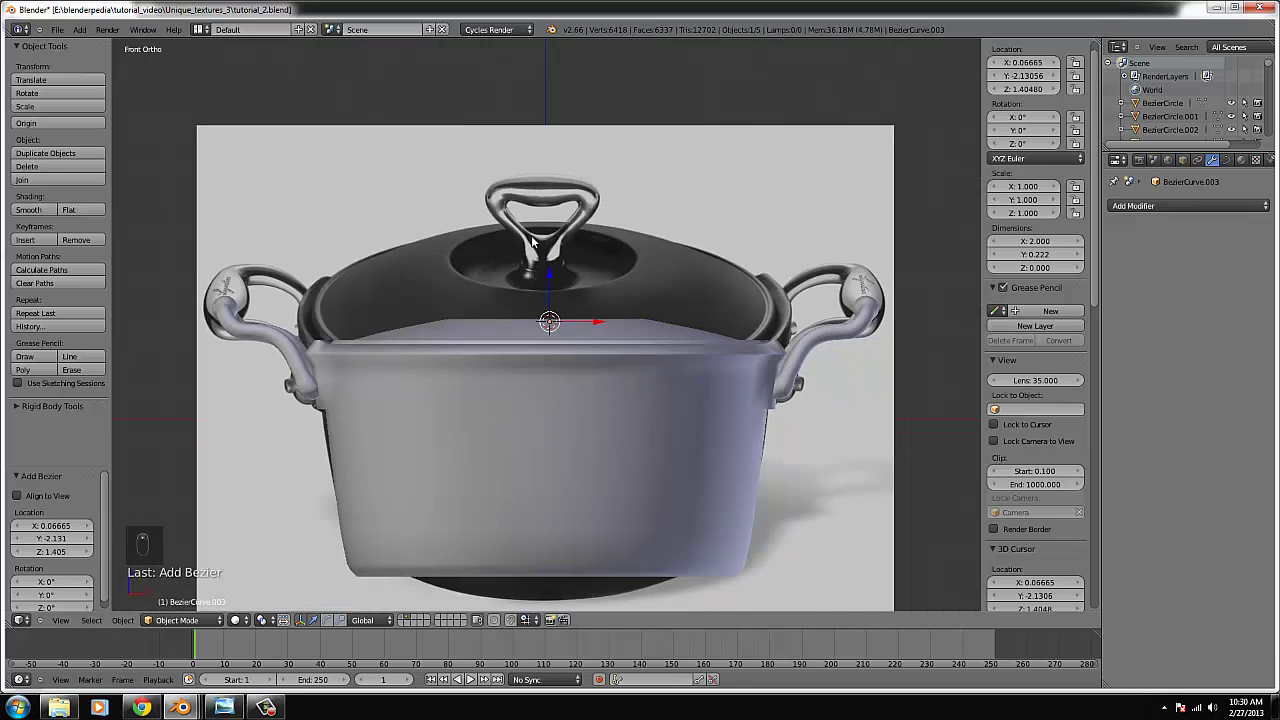
pyautogui.press('g')
pyautogui.click(520, 172)
# - Set the new curve's X rotation to 90°
pyautogui.scroll(1, 1046, 163)
pyautogui.click(1021, 133)
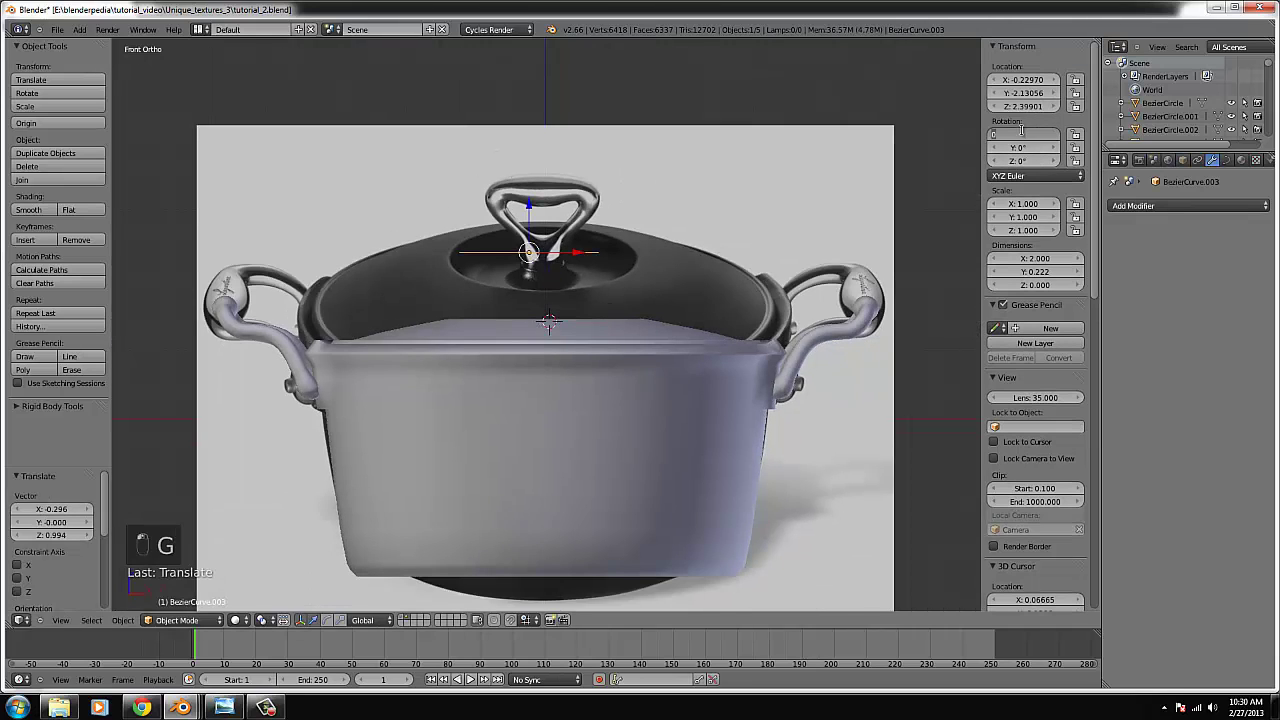
pyautogui.write('90')
pyautogui.press('Return')
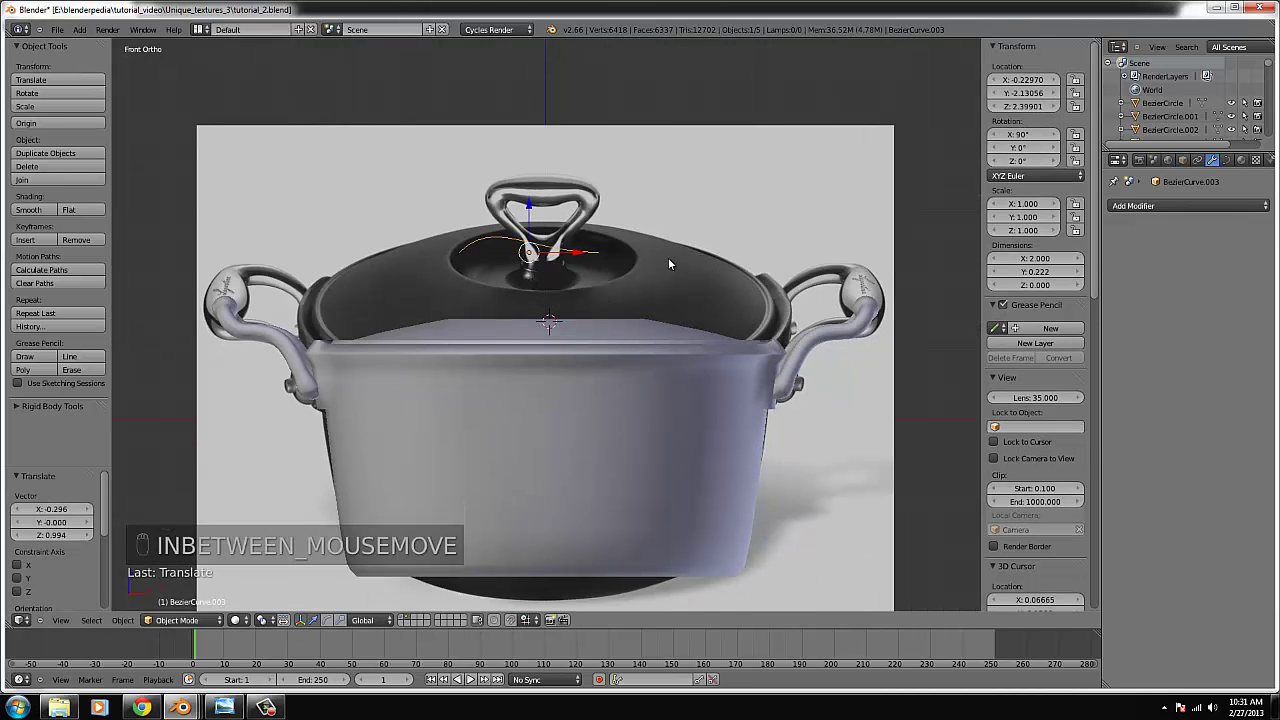
# - Stand the curve upright along the knob's middle at about 86° Y rotation and scale it to about 0.569
pyautogui.press('r')
pyautogui.press('g')
pyautogui.press('s')
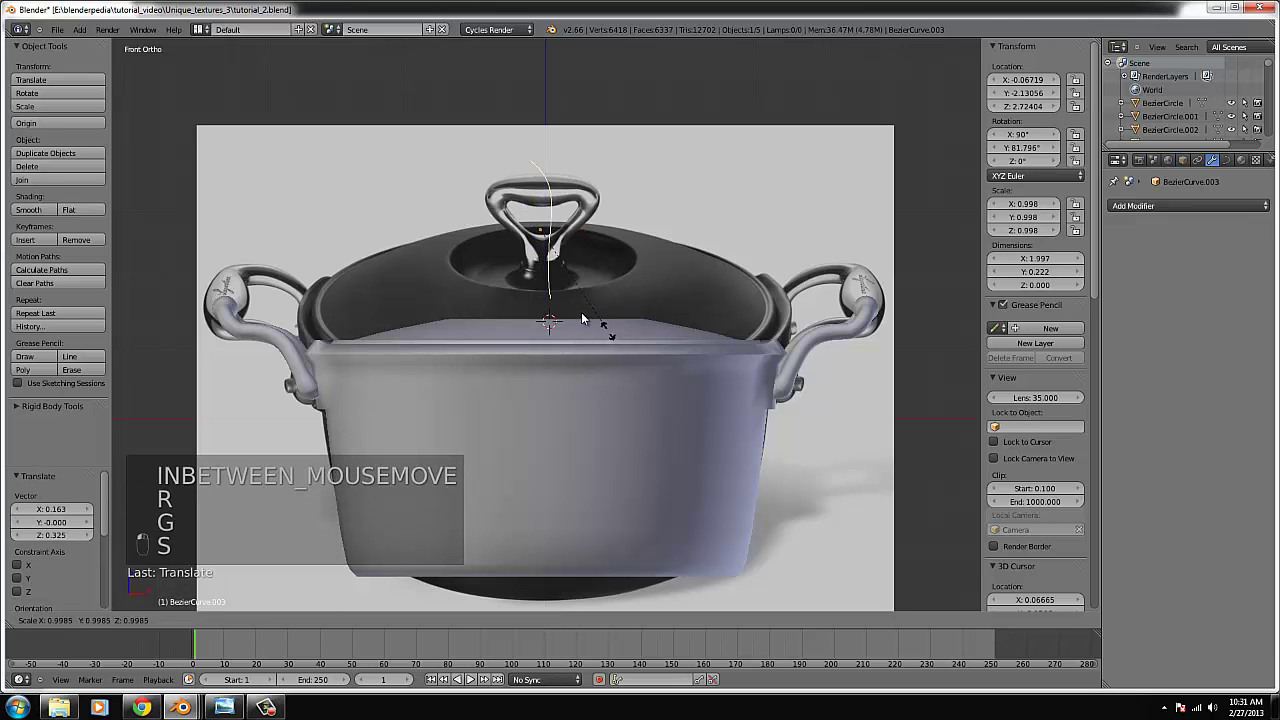
pyautogui.click(568, 296)
pyautogui.press('ctrl+KP_Decimal')
pyautogui.press('g')
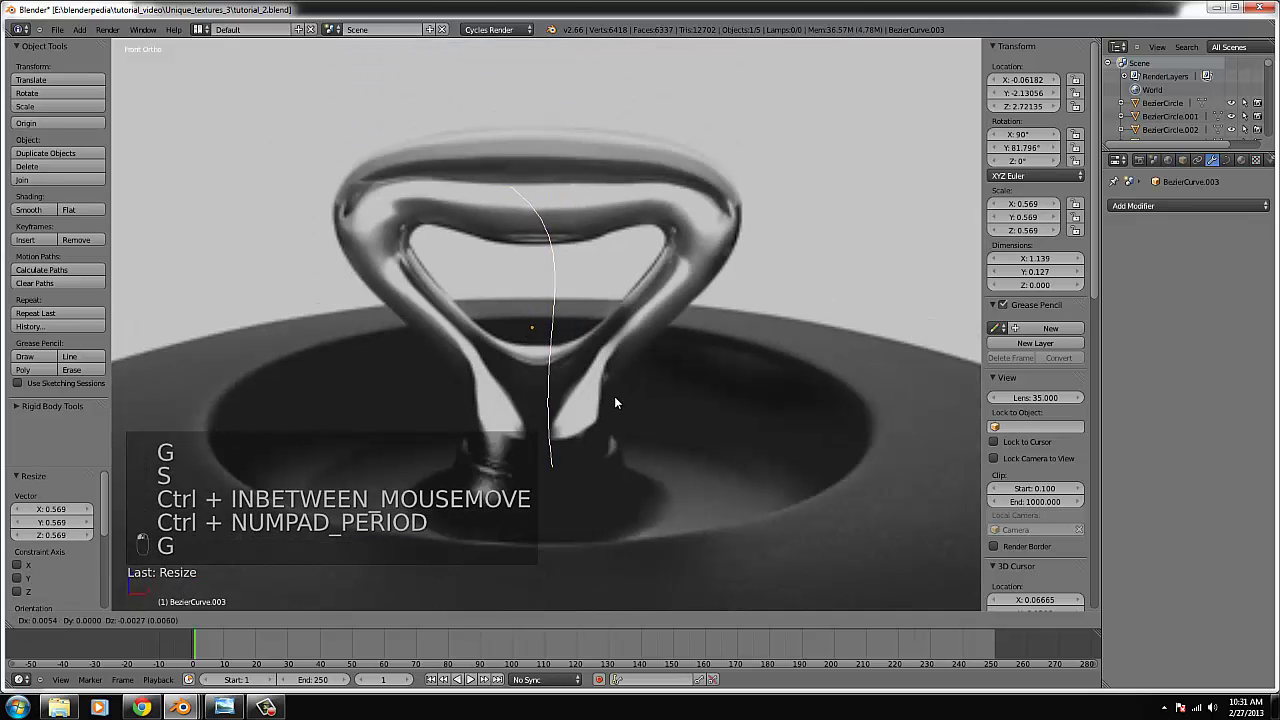
pyautogui.click(662, 386)
pyautogui.press('r')
pyautogui.click(666, 392)
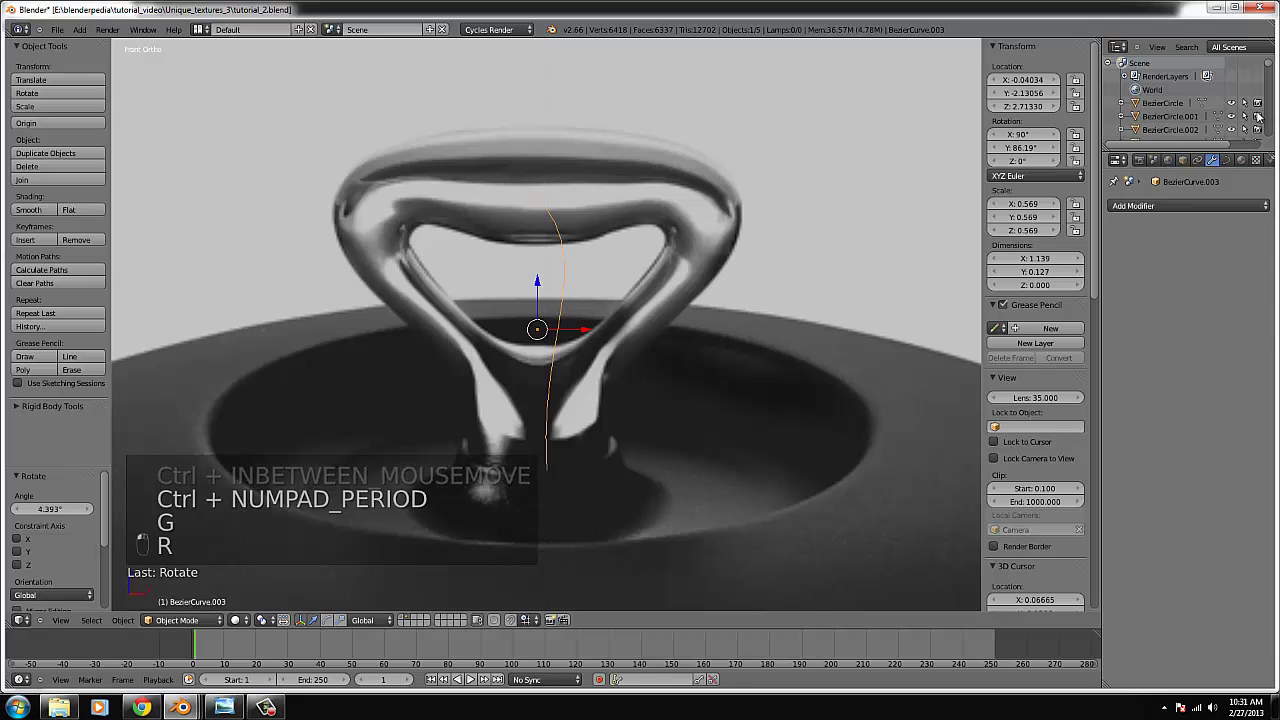
# - Add a Mirror modifier to the knob curve, mirroring across Y instead of X
pyautogui.click(1227, 161)
pyautogui.click(1213, 161)
pyautogui.click(1188, 205)
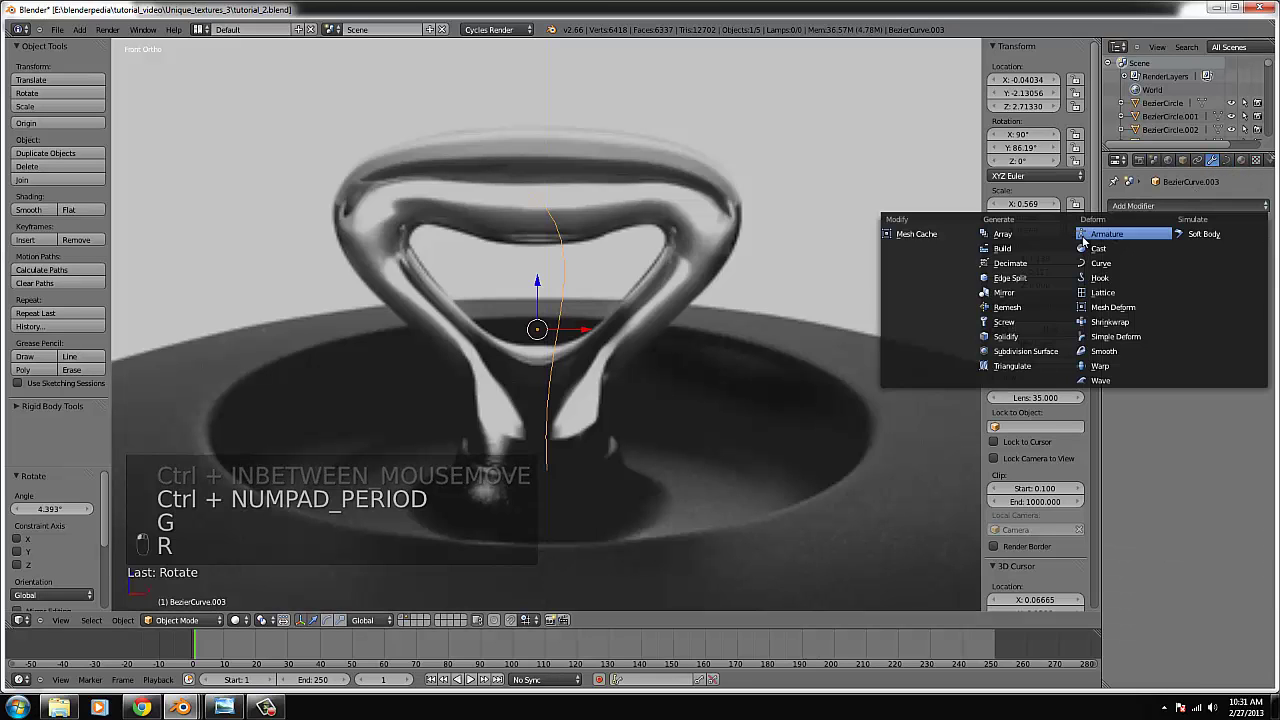
pyautogui.click(1018, 296)
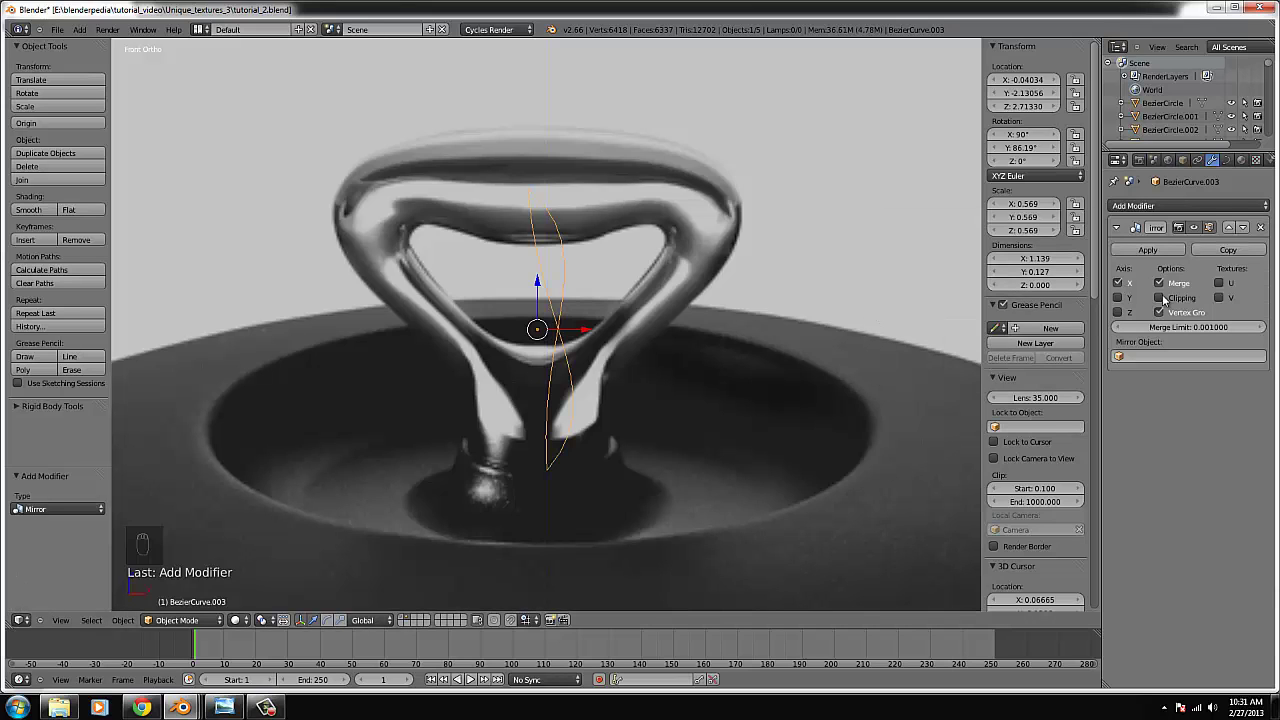
pyautogui.press('Tab')
pyautogui.press('Tab')
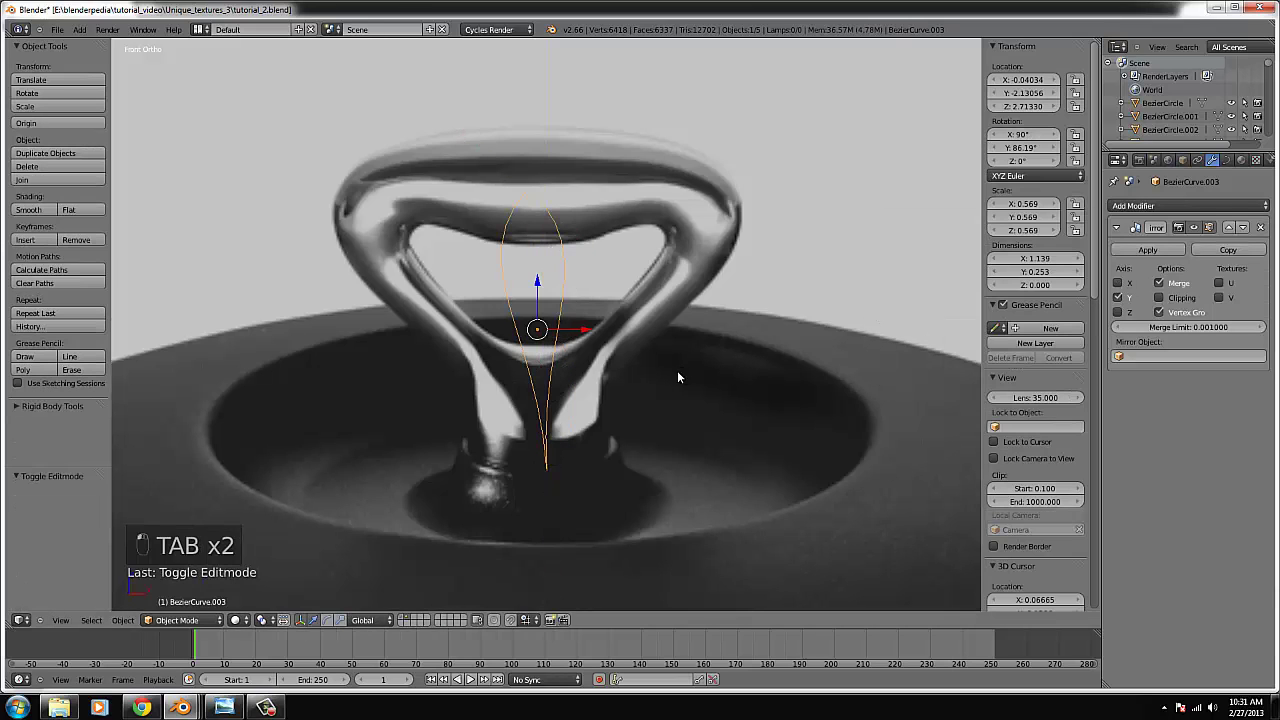
# - Set the knob curve's Y rotation to exactly 90°
pyautogui.press('r')
pyautogui.click(698, 349)
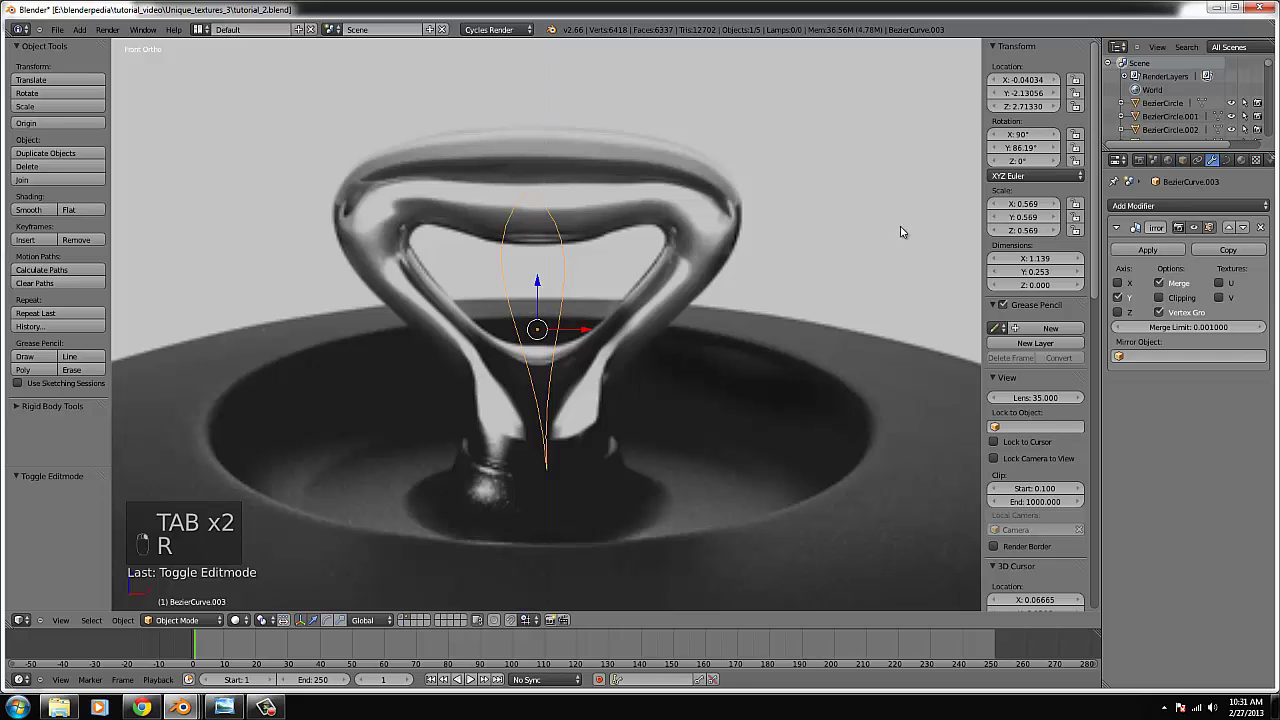
pyautogui.click(1015, 147)
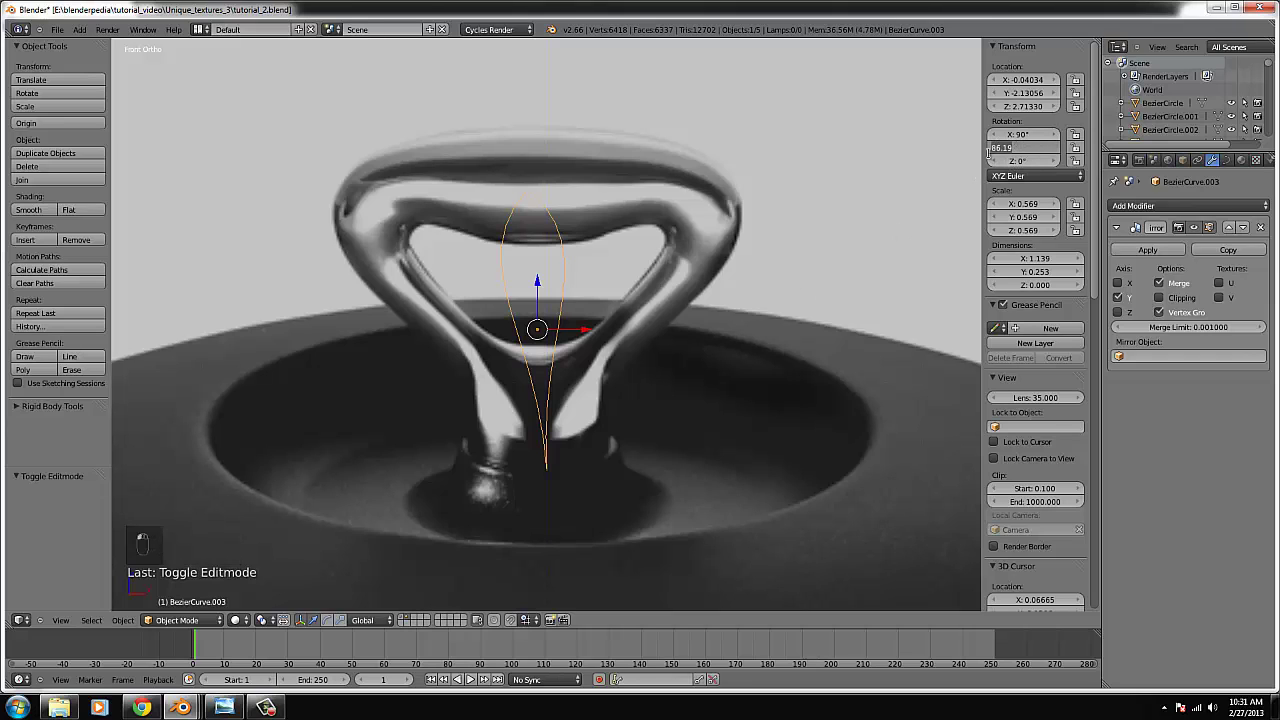
pyautogui.write('90')
pyautogui.press('Return')
# - With proportional editing off, move the curve's upper control point to the knob's upper right corner, about 0.628 in X and -0.091 in Z
pyautogui.press('Tab')
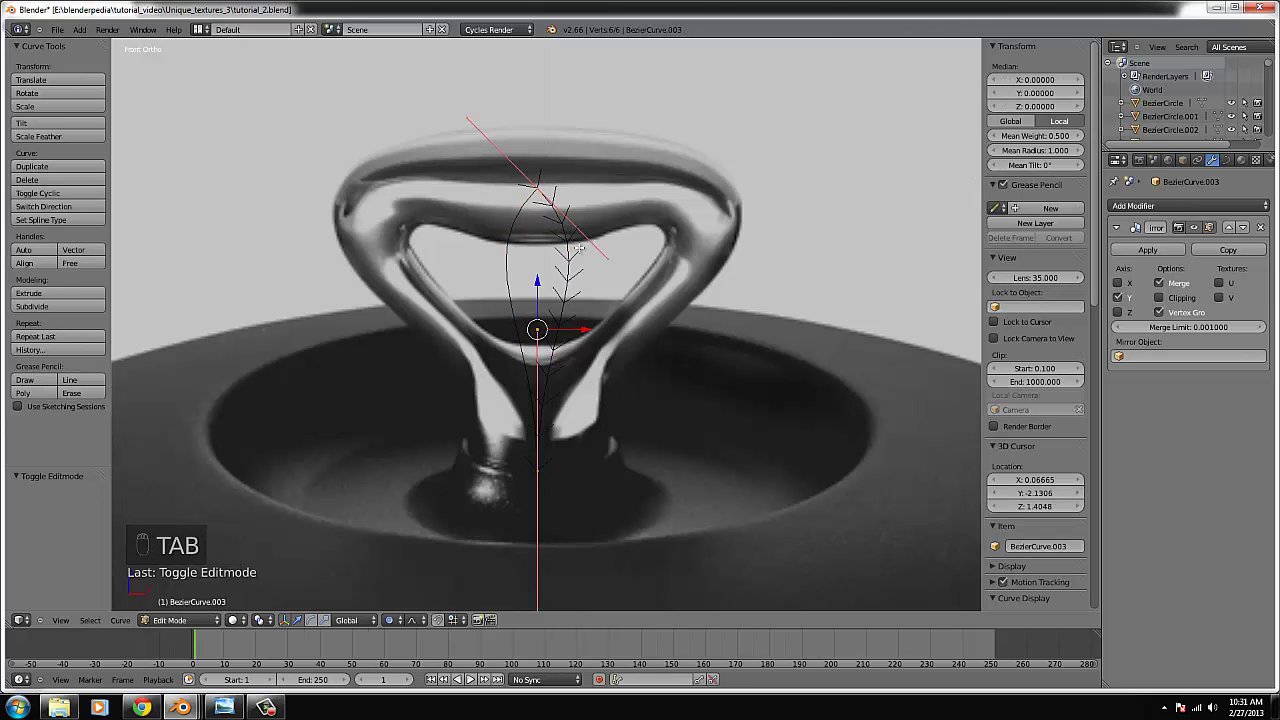
pyautogui.rightClick(553, 201)
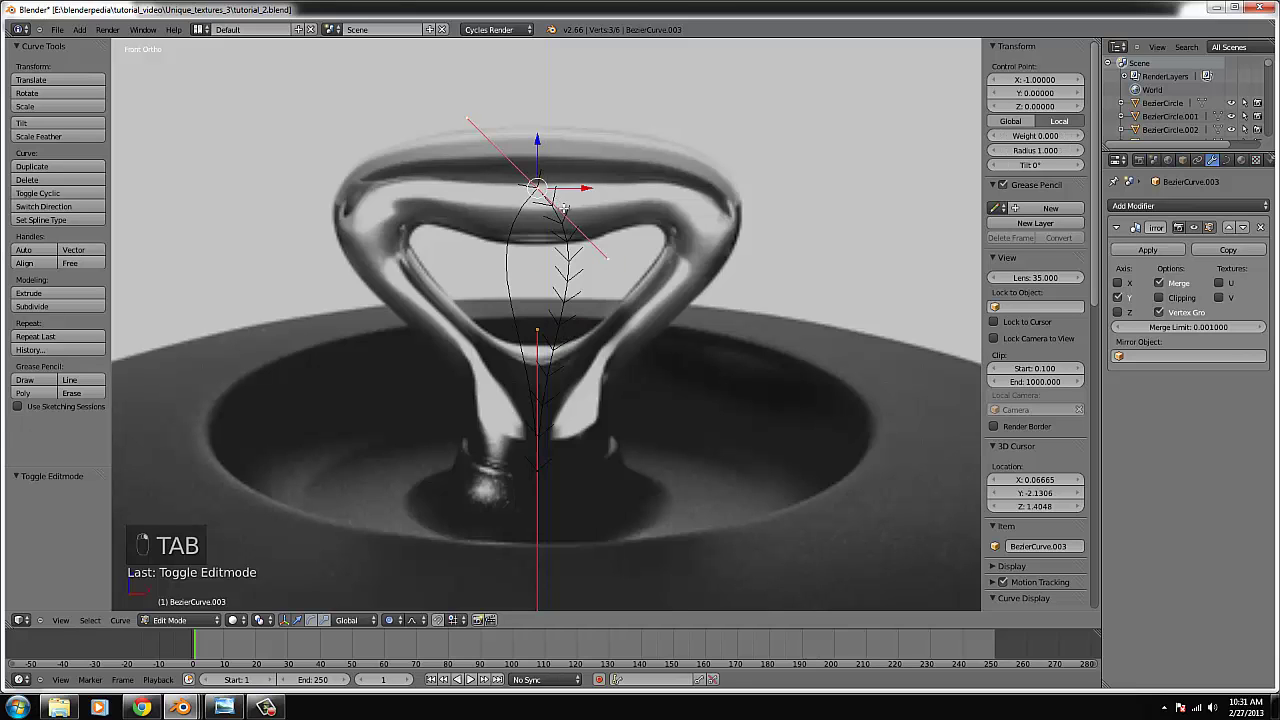
pyautogui.press('g')
pyautogui.rightClick(645, 245)
pyautogui.press('o')
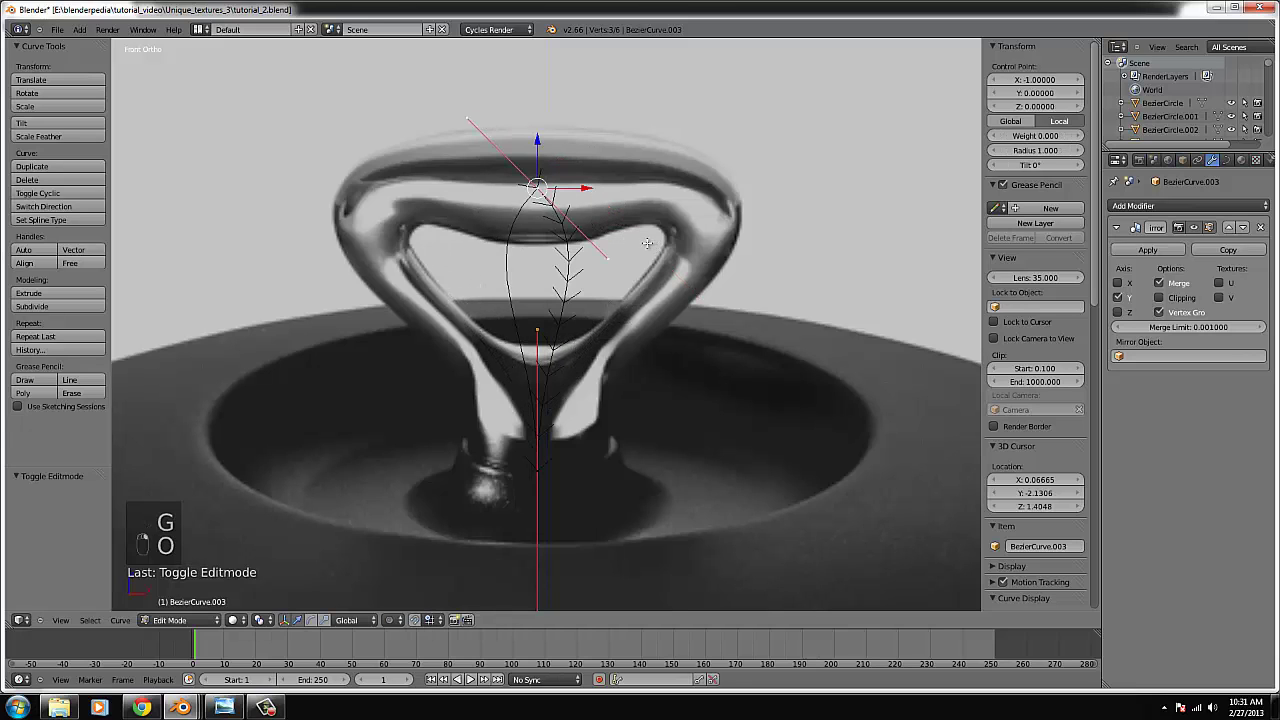
pyautogui.press('g')
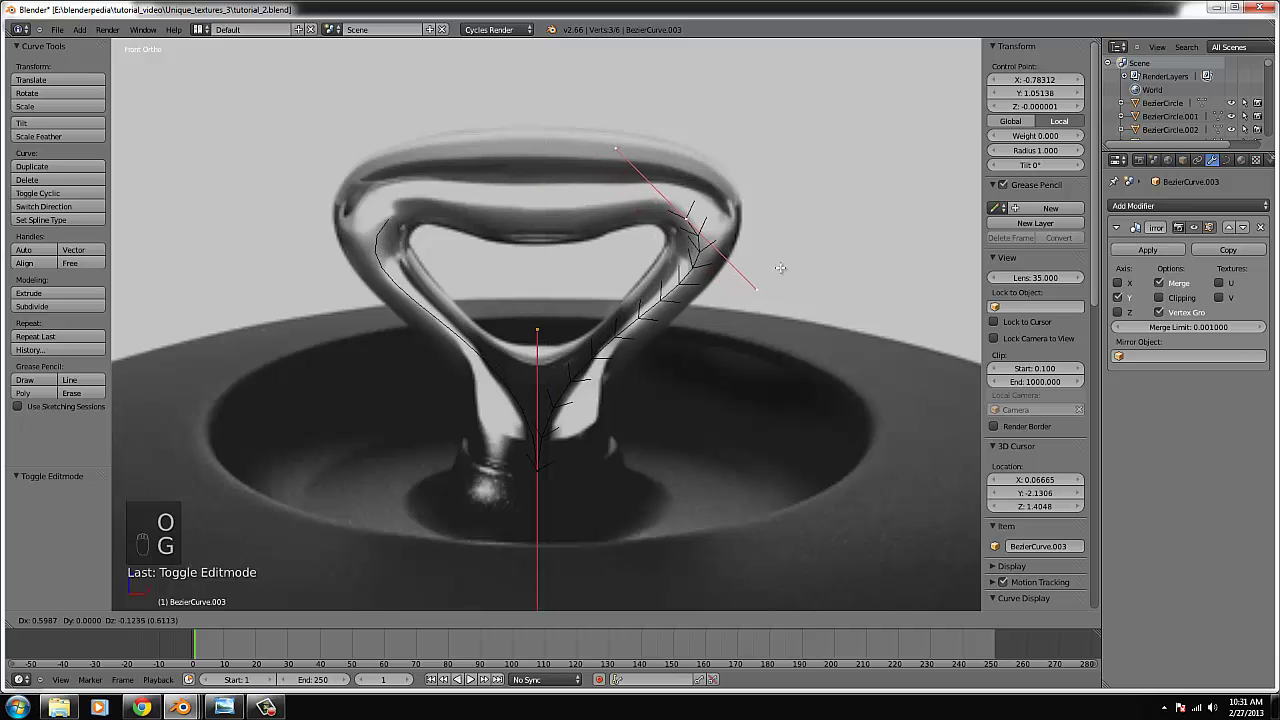
pyautogui.click(787, 262)
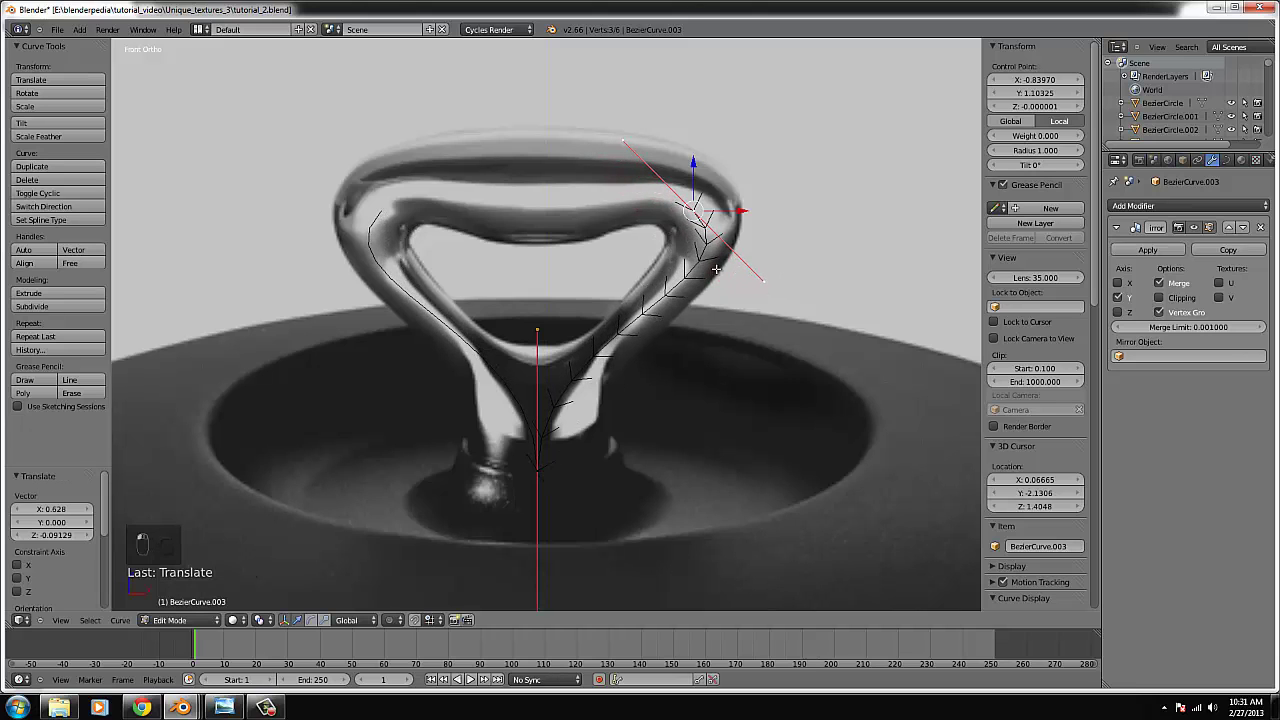
# - Extrude a control point to the middle of the knob's top, rotate it about -45.8° to level its handles, and raise it about 0.027
pyautogui.press('e')
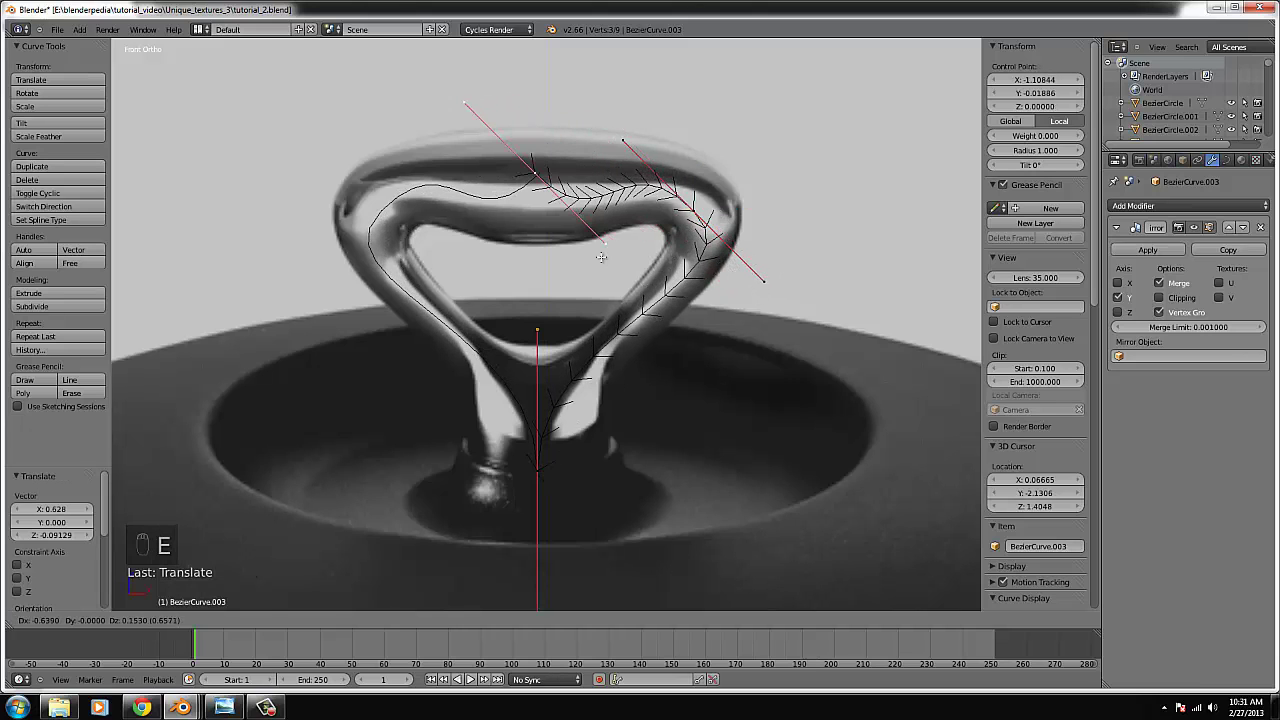
pyautogui.click(640, 240)
pyautogui.press('r')
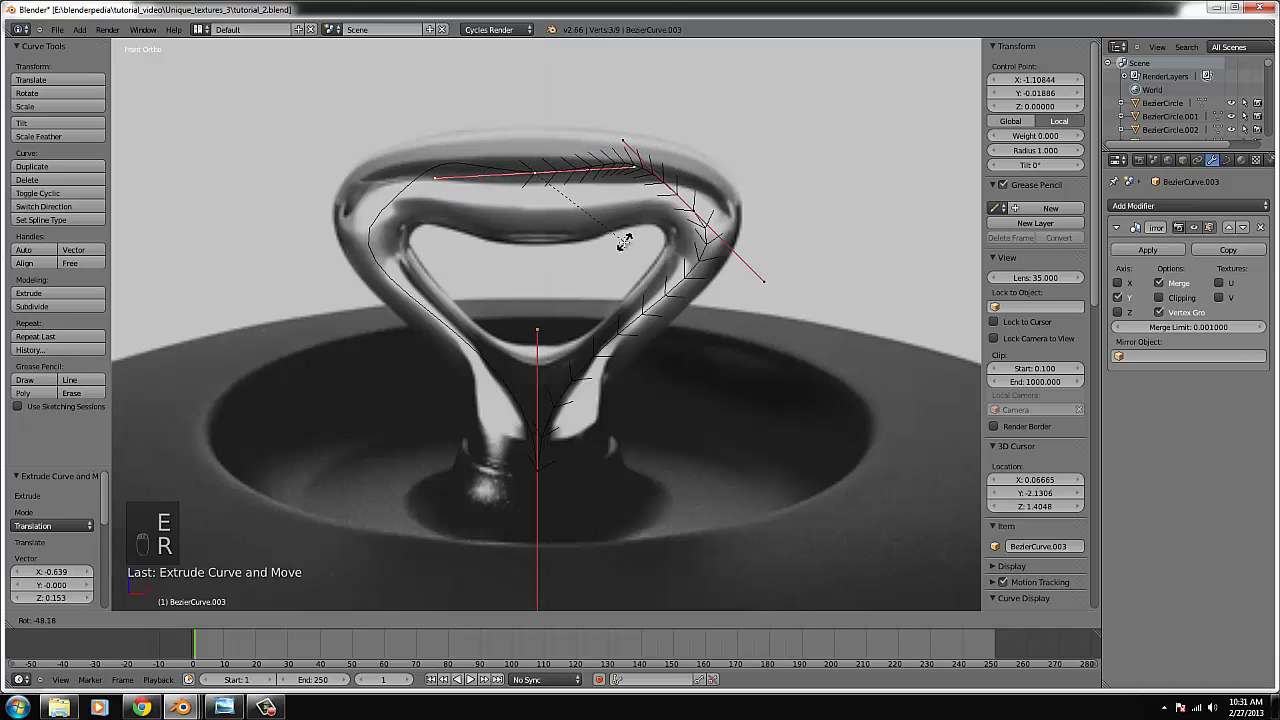
pyautogui.click(621, 245)
pyautogui.press('g')
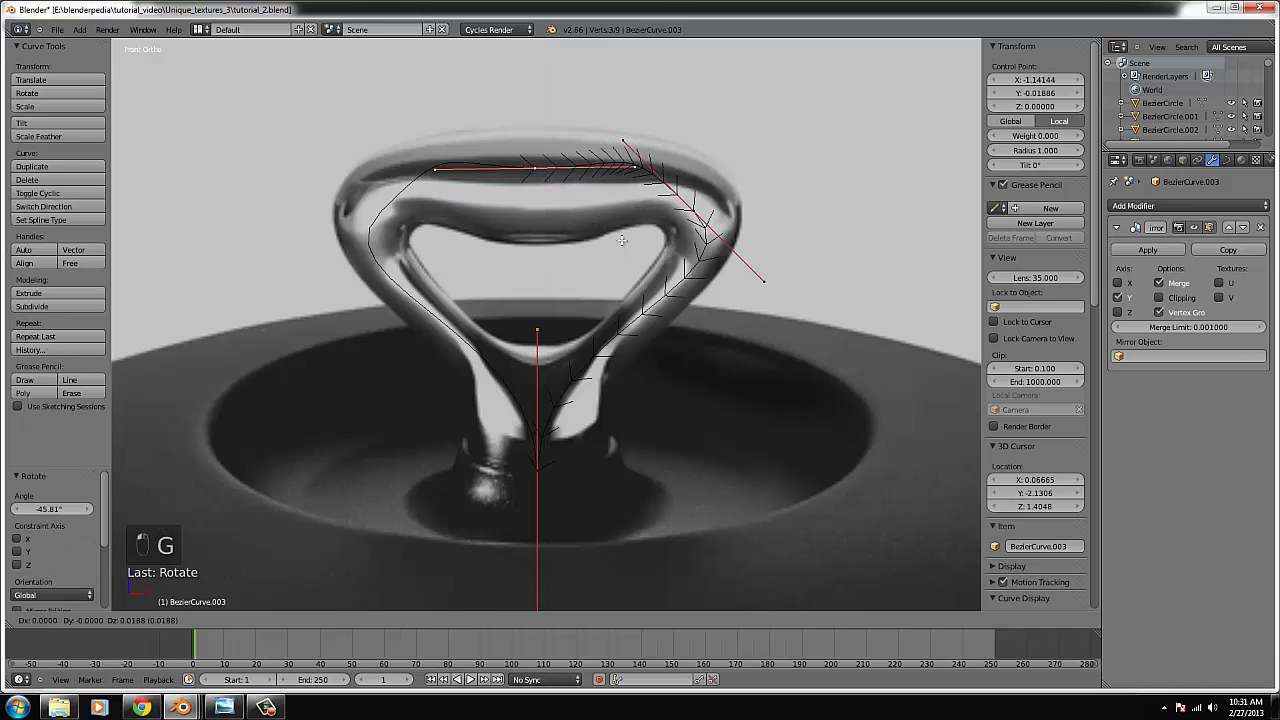
pyautogui.click(621, 240)
# - Smooth the top bend by adjusting the corner point's upper handle, and reposition the top middle point, finishing with a 0.051 raise along Z
pyautogui.press('g')
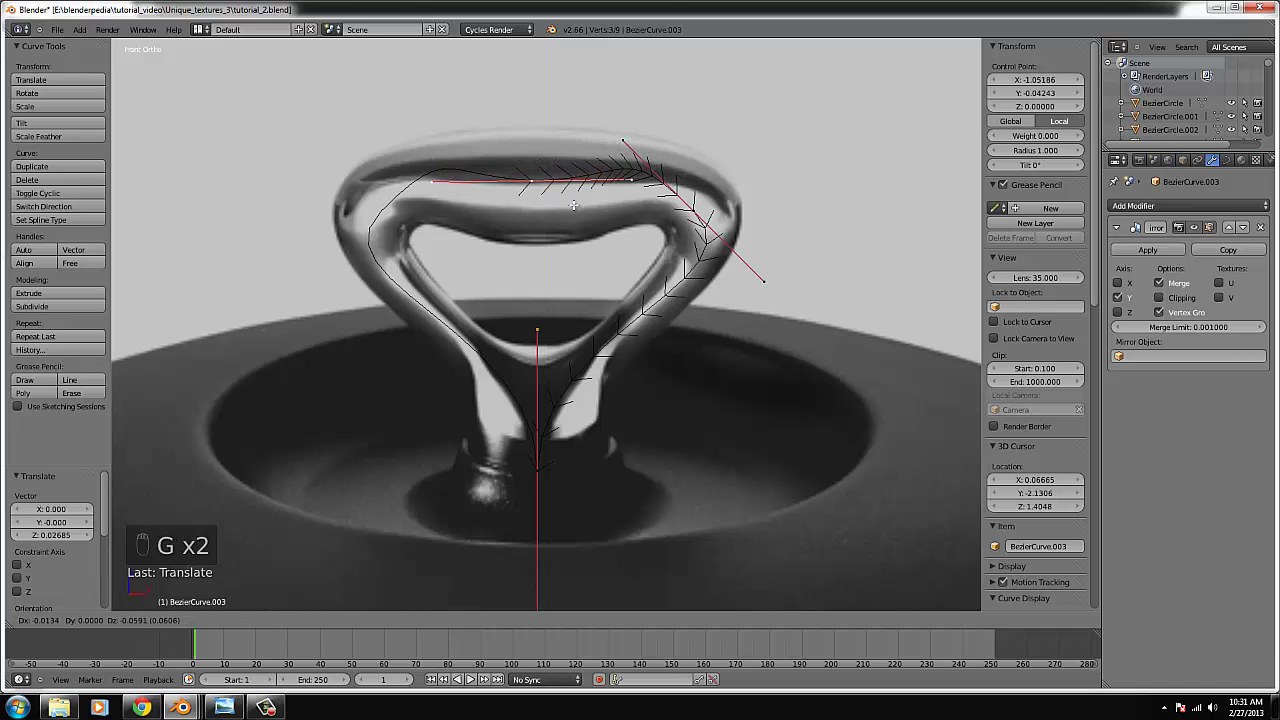
pyautogui.click(573, 205)
pyautogui.press('g')
pyautogui.click(591, 220)
pyautogui.moveTo(612, 164); pyautogui.dragTo(640, 179, button='right')
pyautogui.rightClick(530, 180)
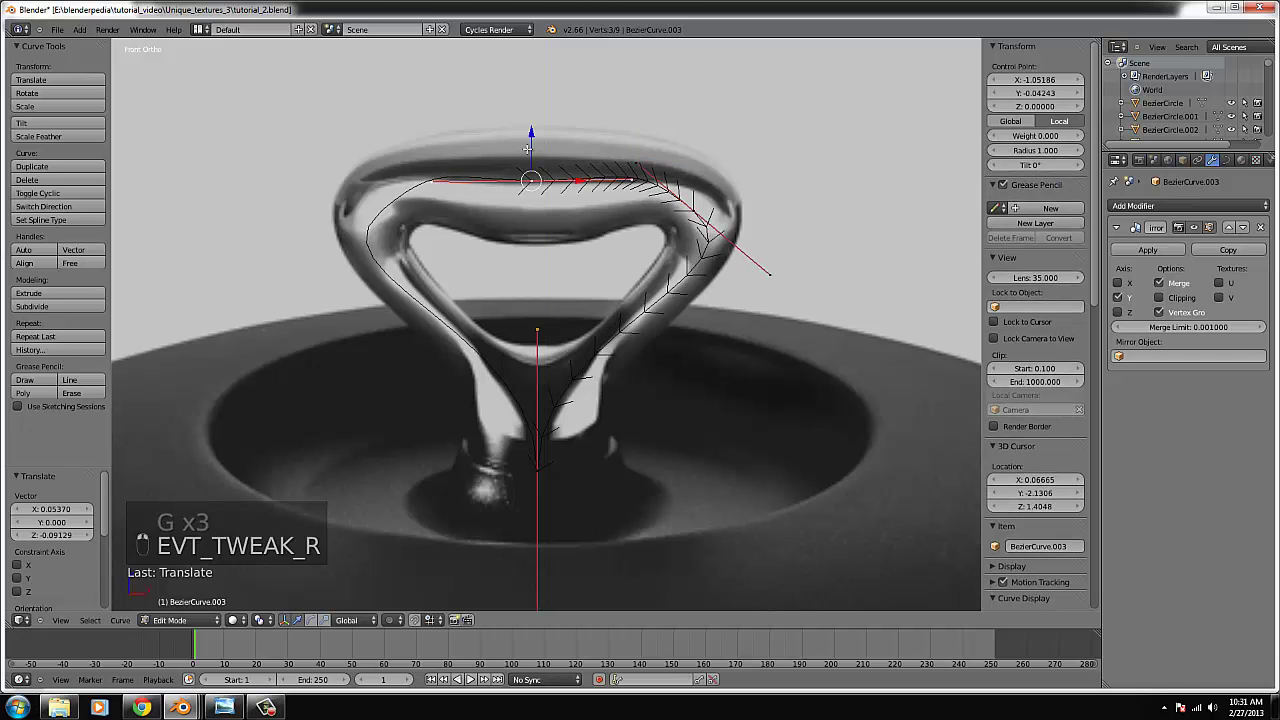
pyautogui.moveTo(527, 149); pyautogui.dragTo(527, 136)
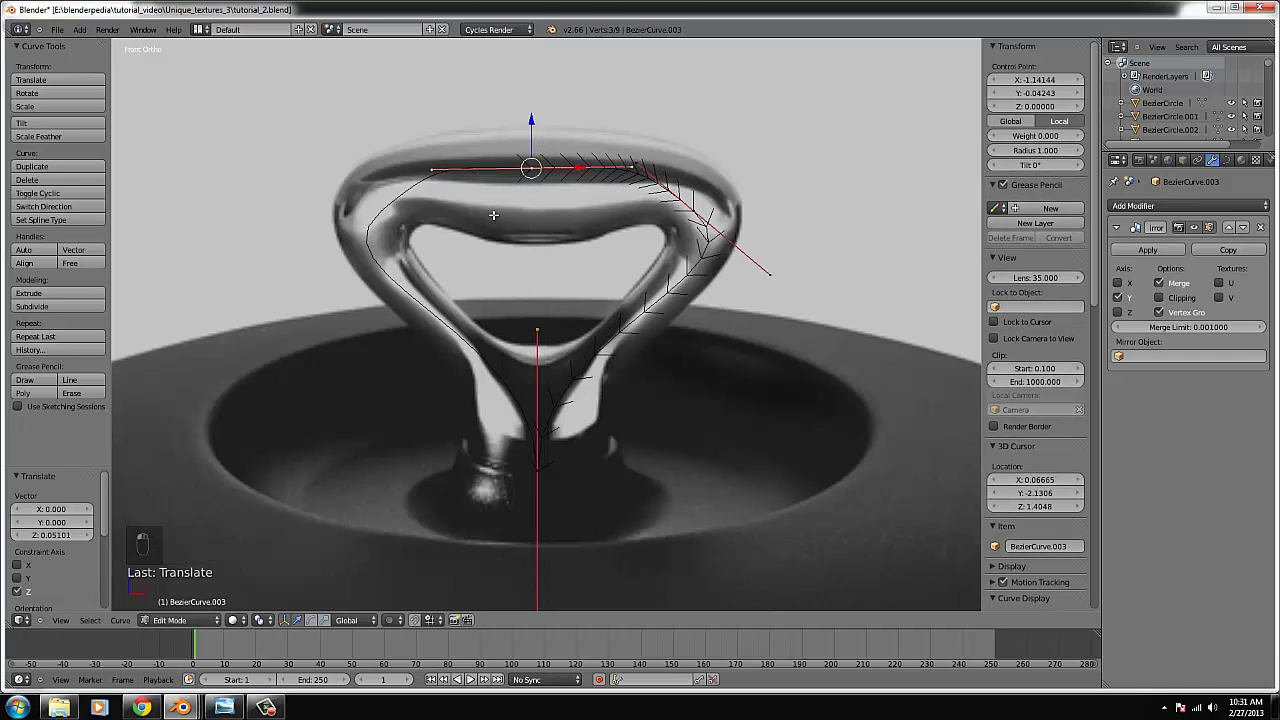
# - Shorten the top middle point's right handle by about 0.016 along X
pyautogui.rightClick(437, 170)
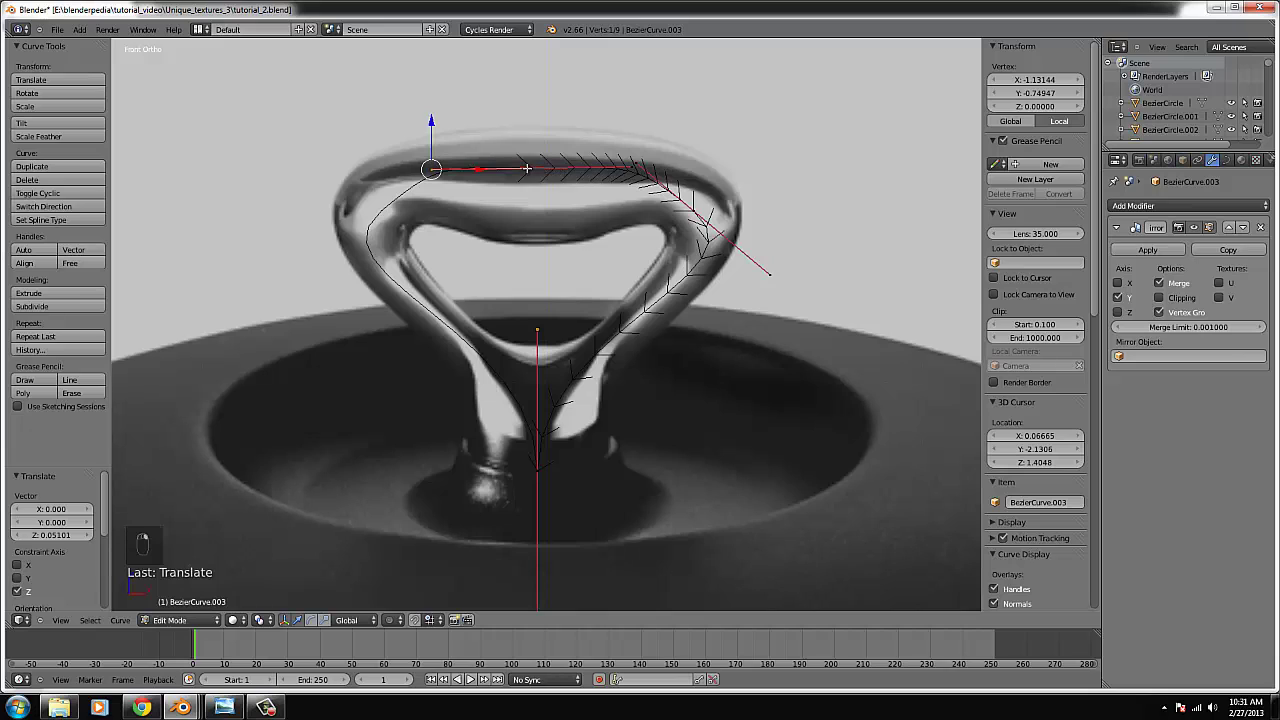
pyautogui.rightClick(621, 169)
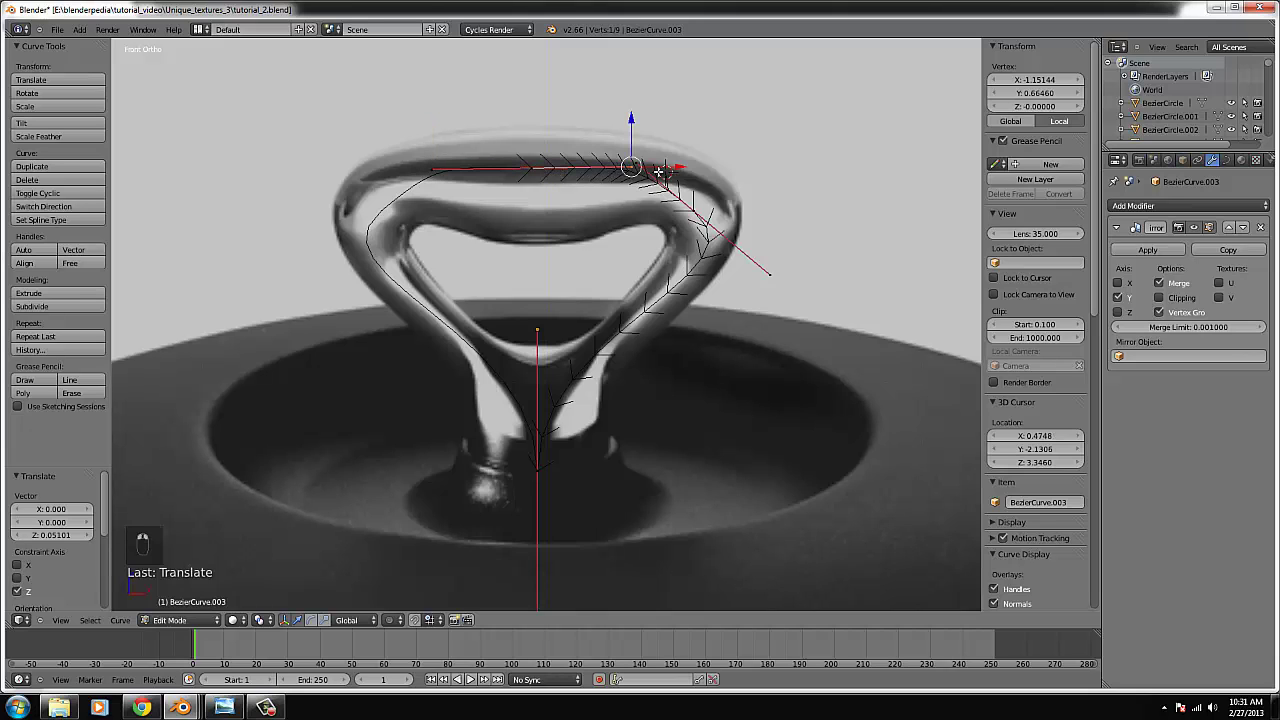
pyautogui.moveTo(667, 167); pyautogui.dragTo(660, 167)
# - Pull the corner point's outer handle inward by about 0.038 in X and 0.032 in Z, and lower the curve's bottom control point slightly
pyautogui.rightClick(770, 273)
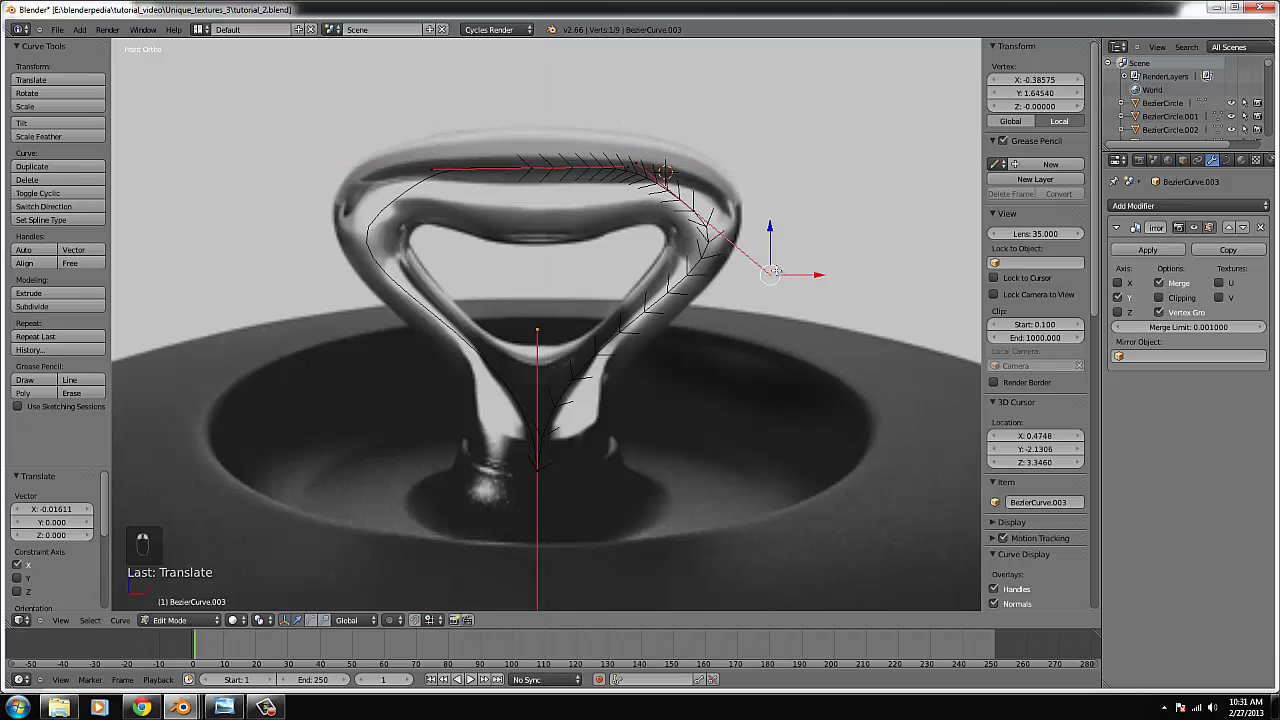
pyautogui.press('g')
pyautogui.click(759, 269)
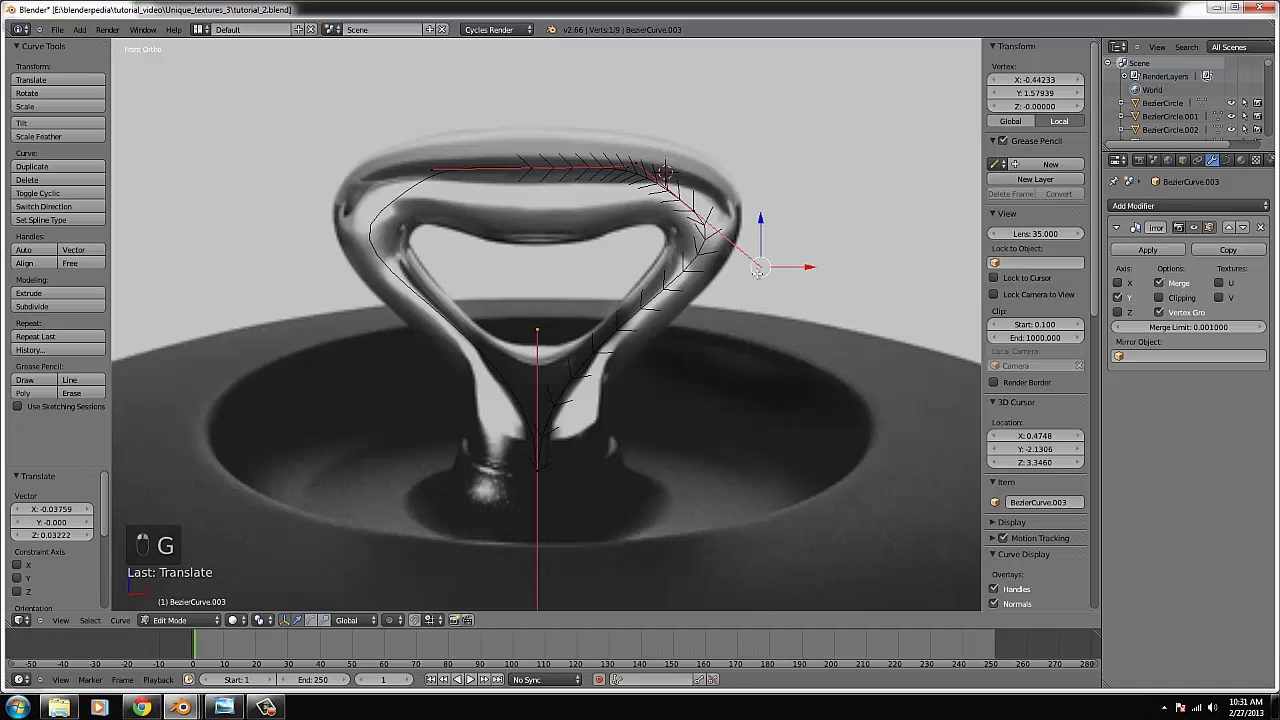
pyautogui.rightClick(546, 463)
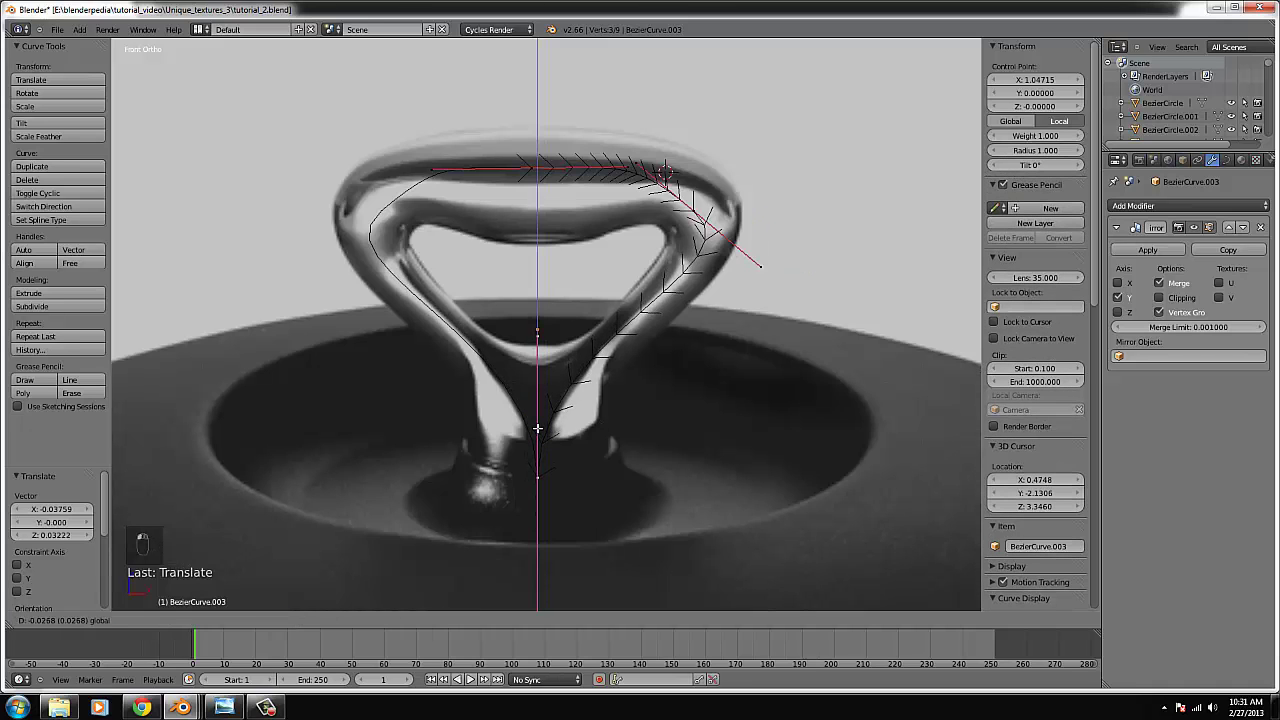
pyautogui.press('Tab')
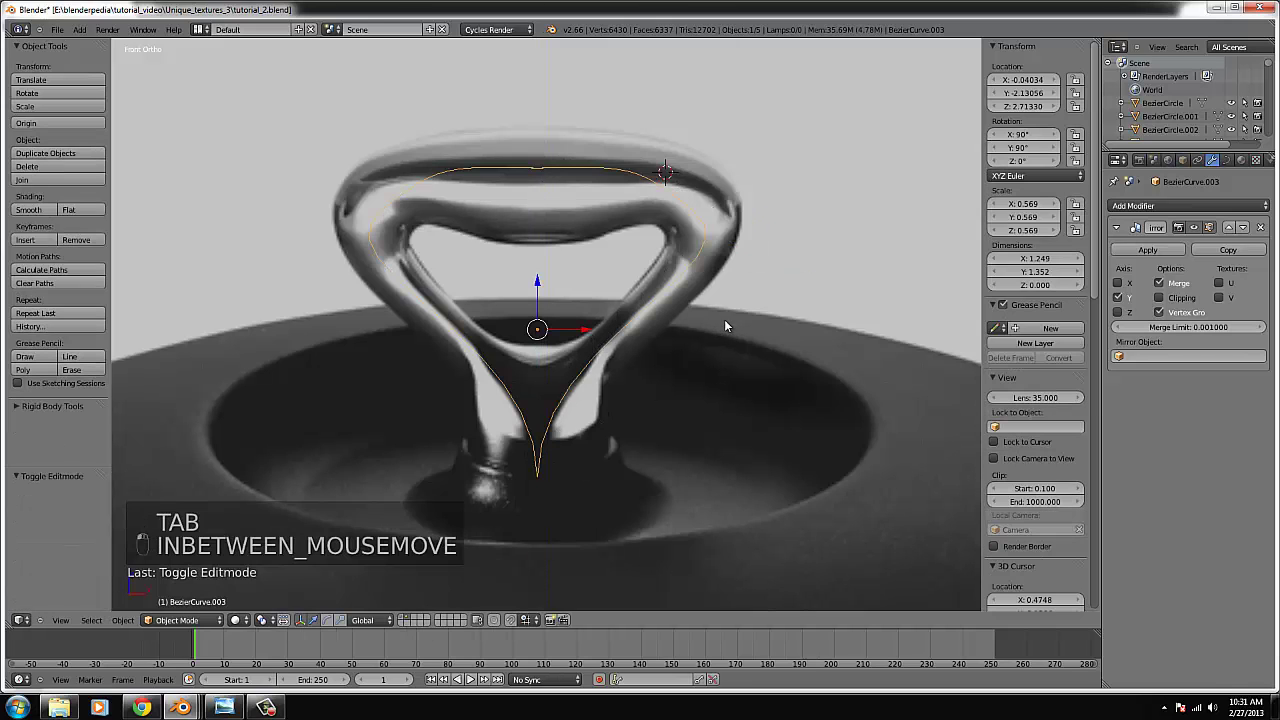
# - Set the knob curve's fill mode to Full and give it a bevel depth of about 0.194
pyautogui.click(1228, 161)
pyautogui.click(1221, 278)
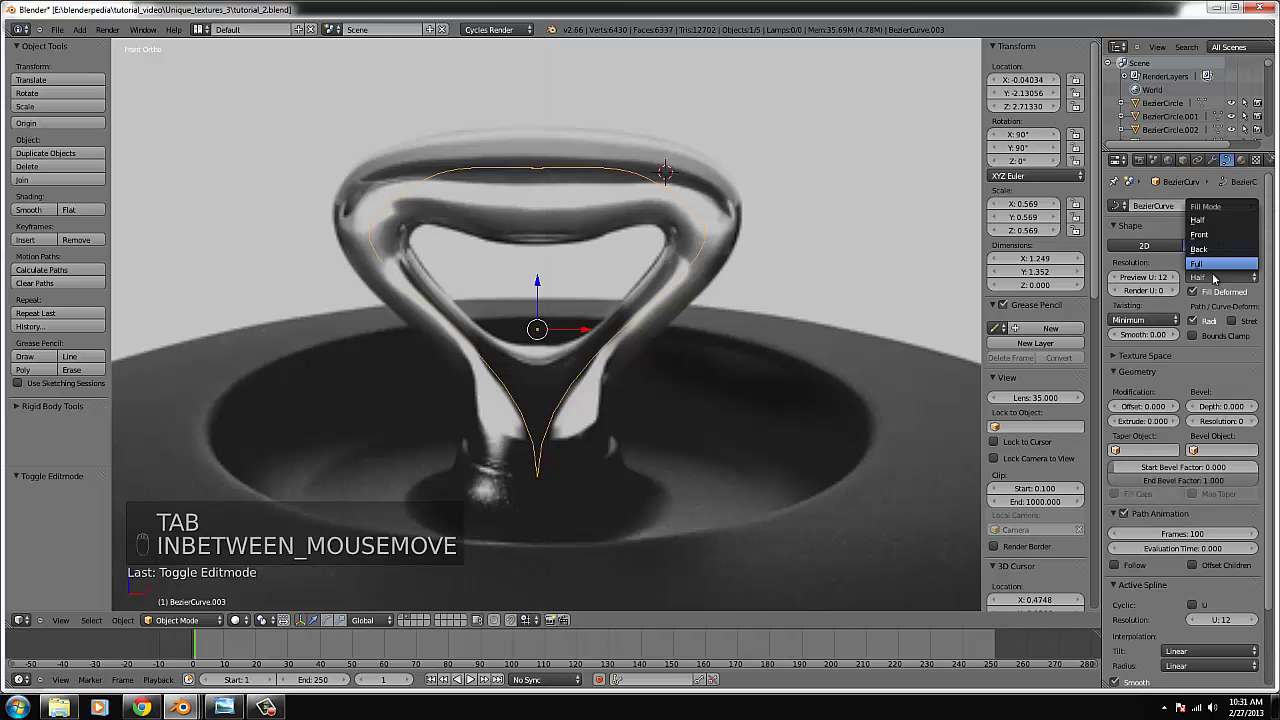
pyautogui.click(1213, 266)
pyautogui.moveTo(1240, 407); pyautogui.dragTo(1263, 487)
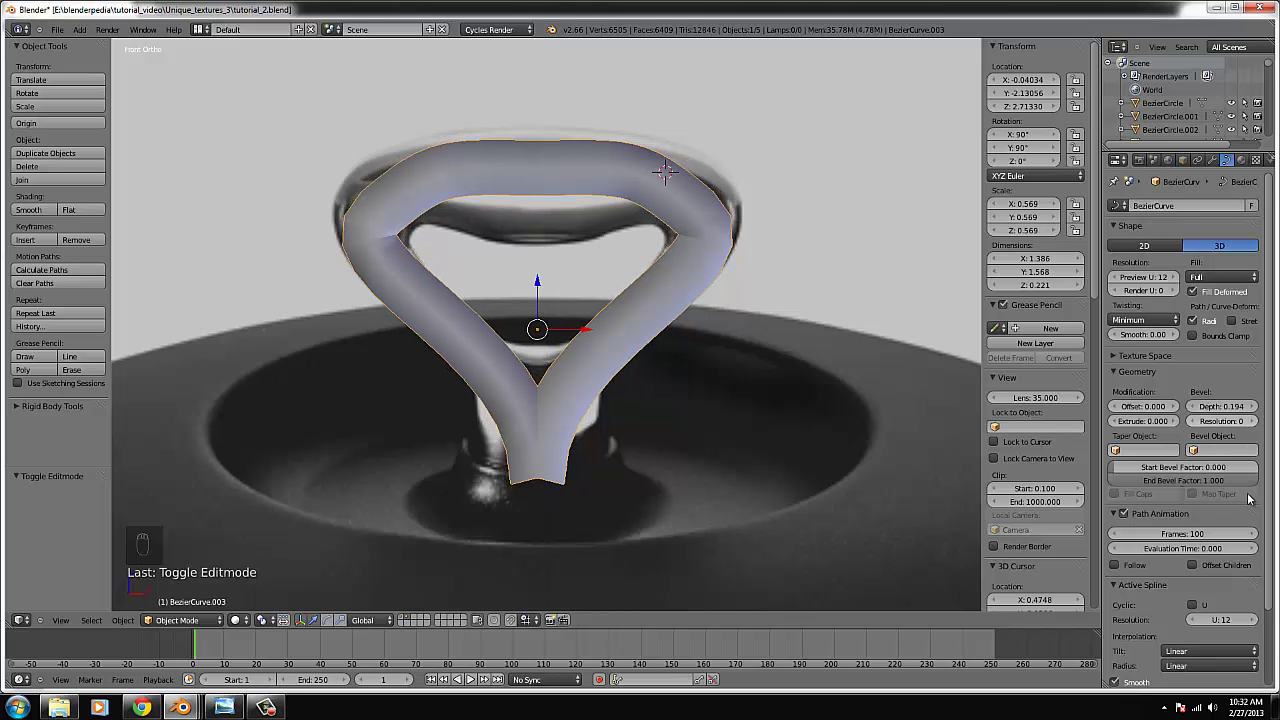
# - Set the curve's bevel resolution to 2 and increase its bevel depth to about 0.202
pyautogui.click(1247, 421)
pyautogui.click(1247, 421)
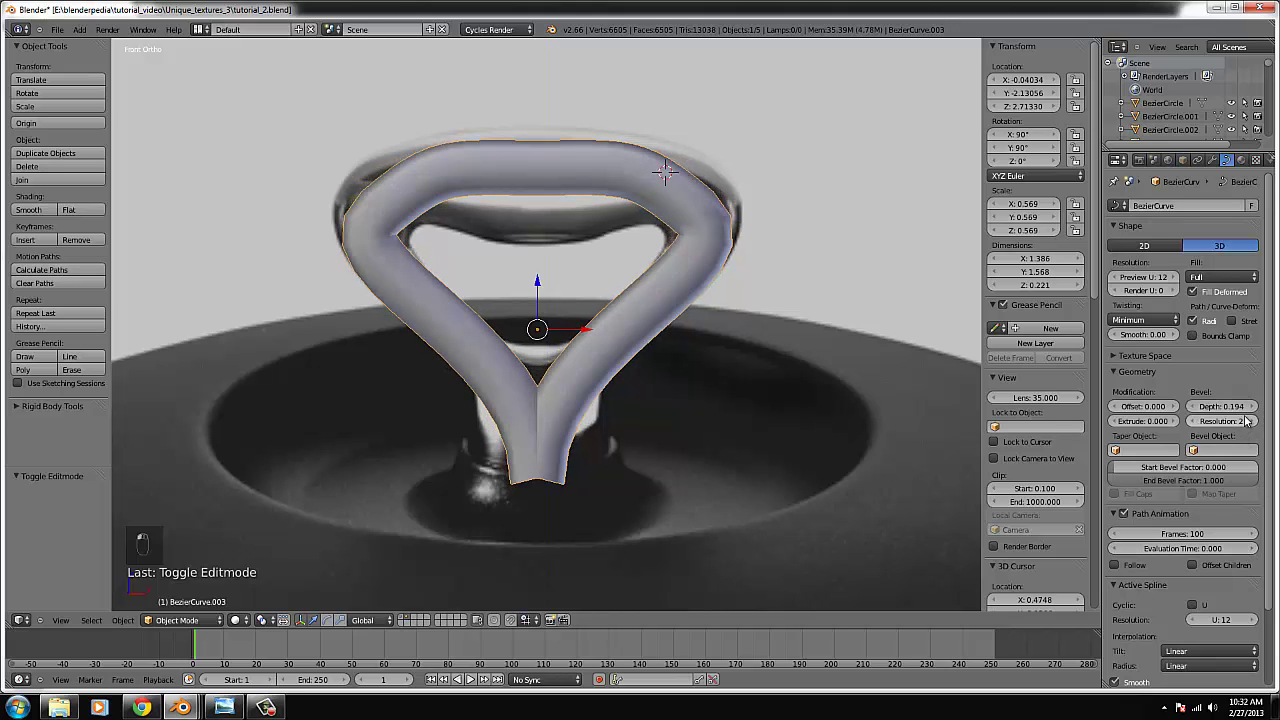
pyautogui.click(1238, 421)
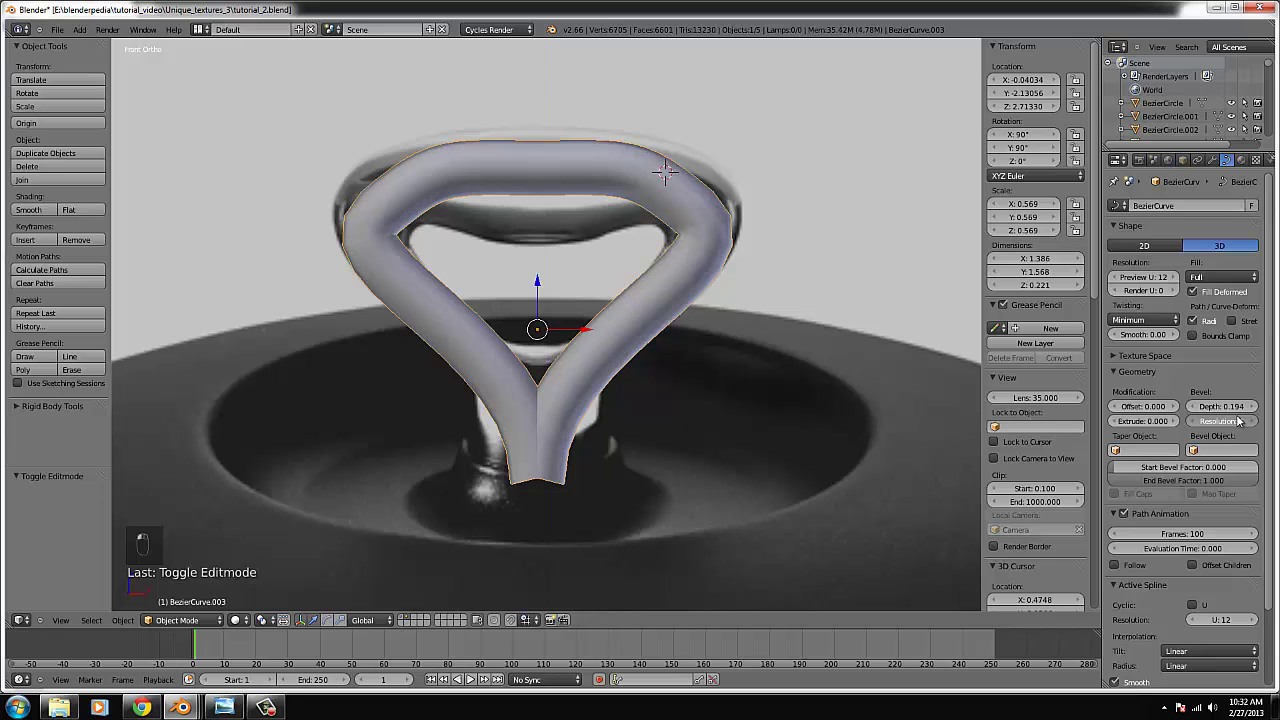
pyautogui.click(1244, 421)
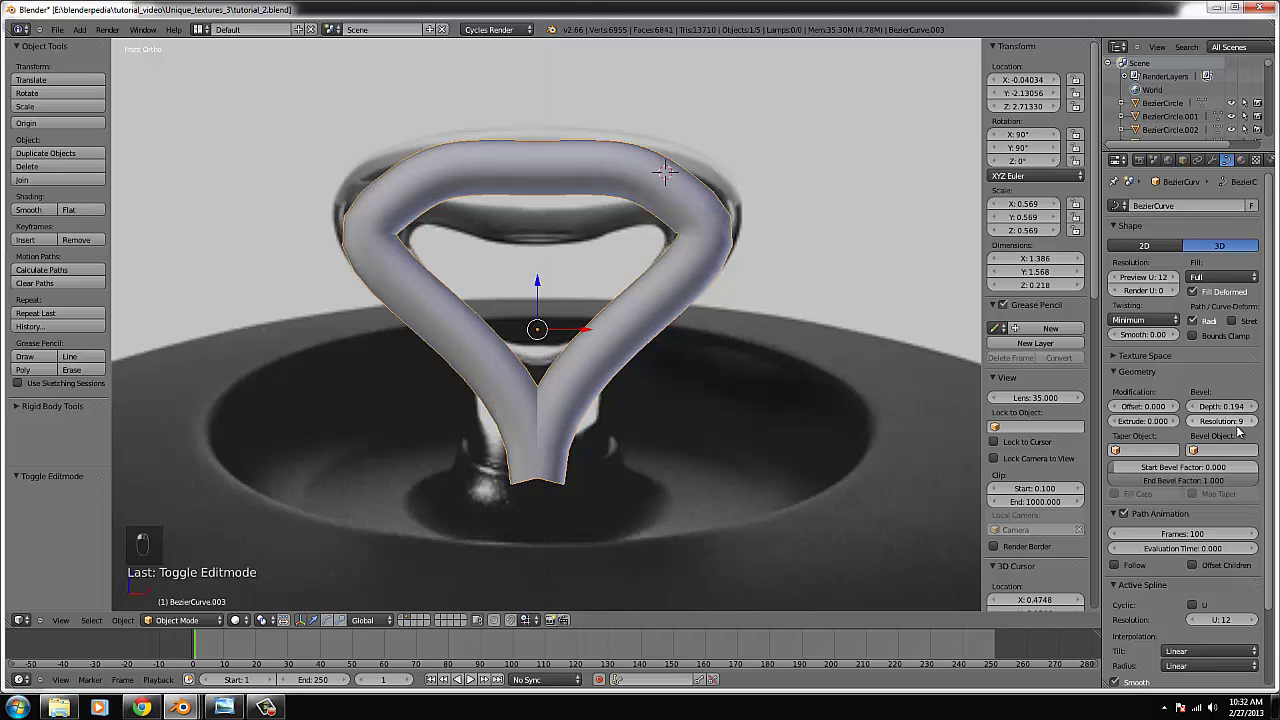
pyautogui.click(1236, 421)
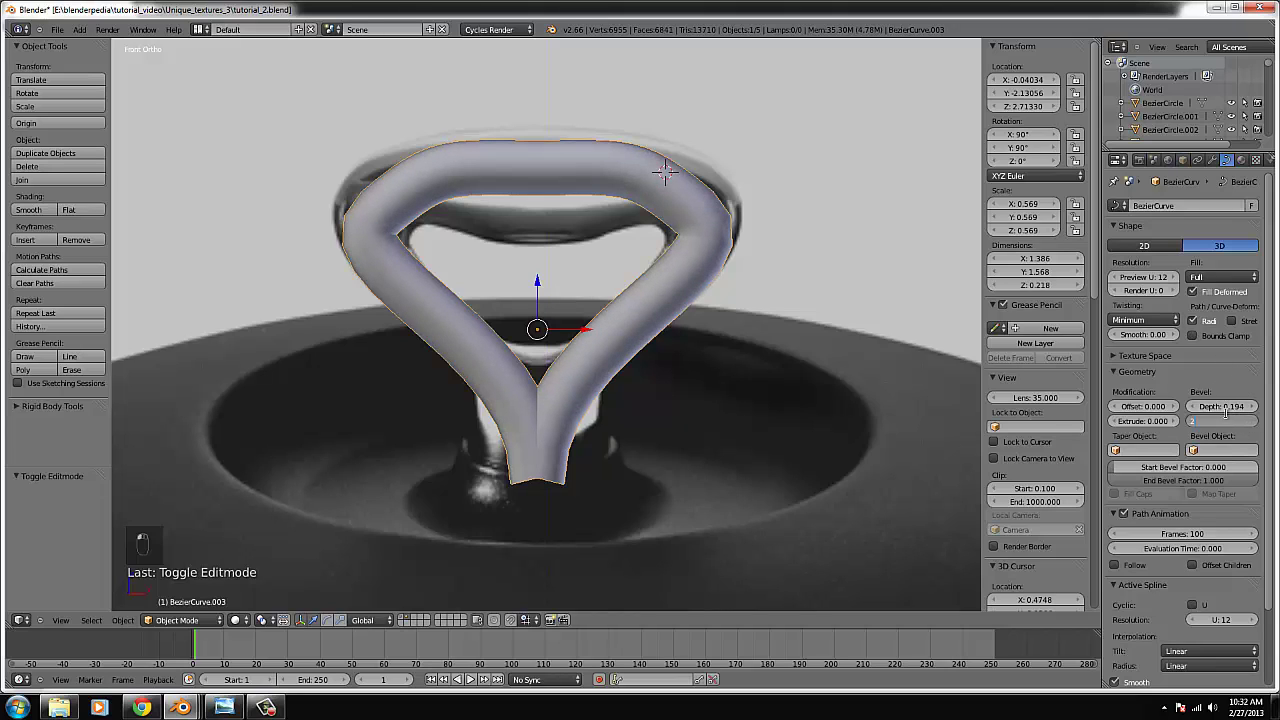
pyautogui.write('2')
pyautogui.press('Return')
pyautogui.moveTo(1228, 413); pyautogui.dragTo(1236, 413)
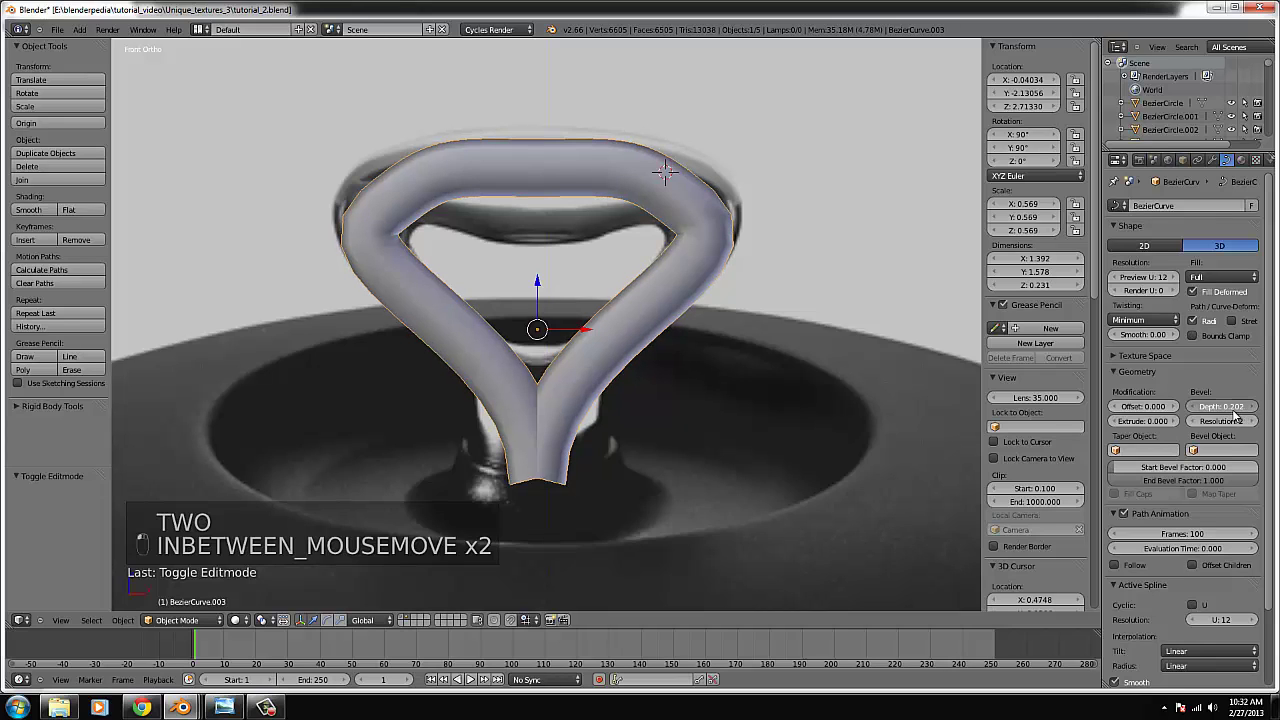
# - Raise the curve's top middle control point about 0.040 along Z to meet the knob's upper edge
pyautogui.press('Tab')
pyautogui.rightClick(640, 192)
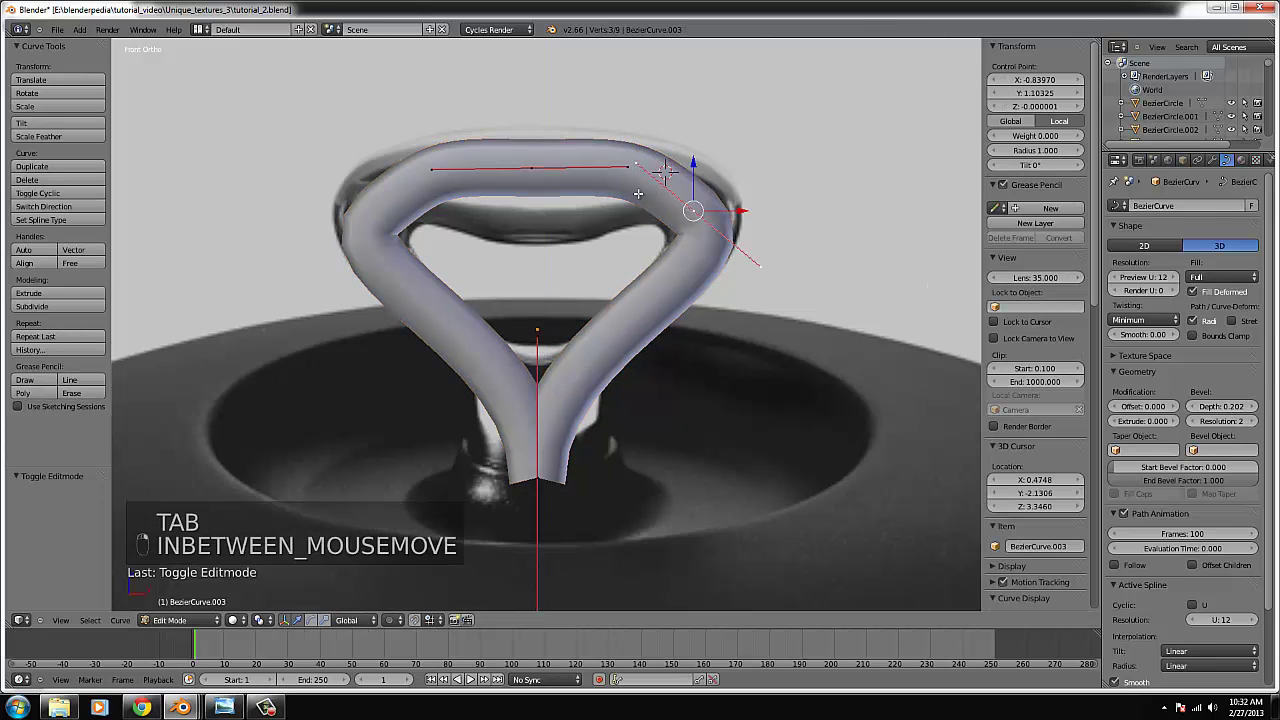
pyautogui.rightClick(543, 170)
pyautogui.moveTo(531, 146); pyautogui.dragTo(531, 136)
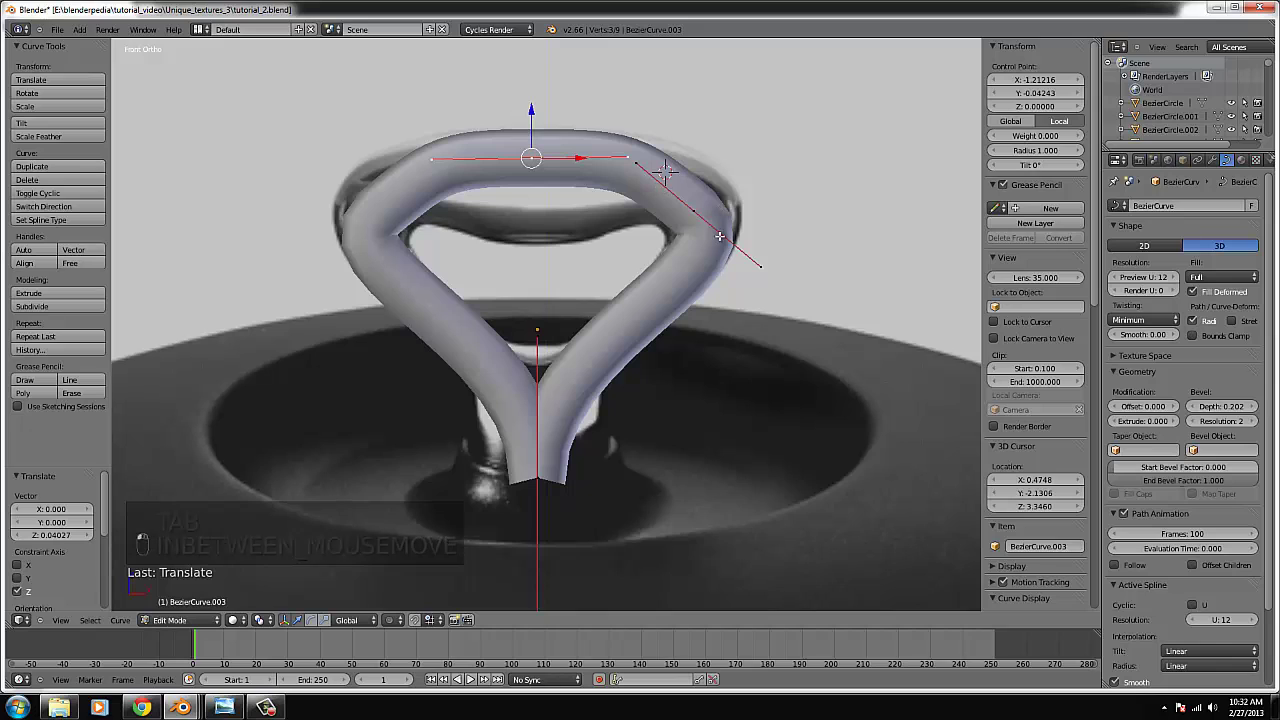
pyautogui.rightClick(660, 170)
pyautogui.press('g')
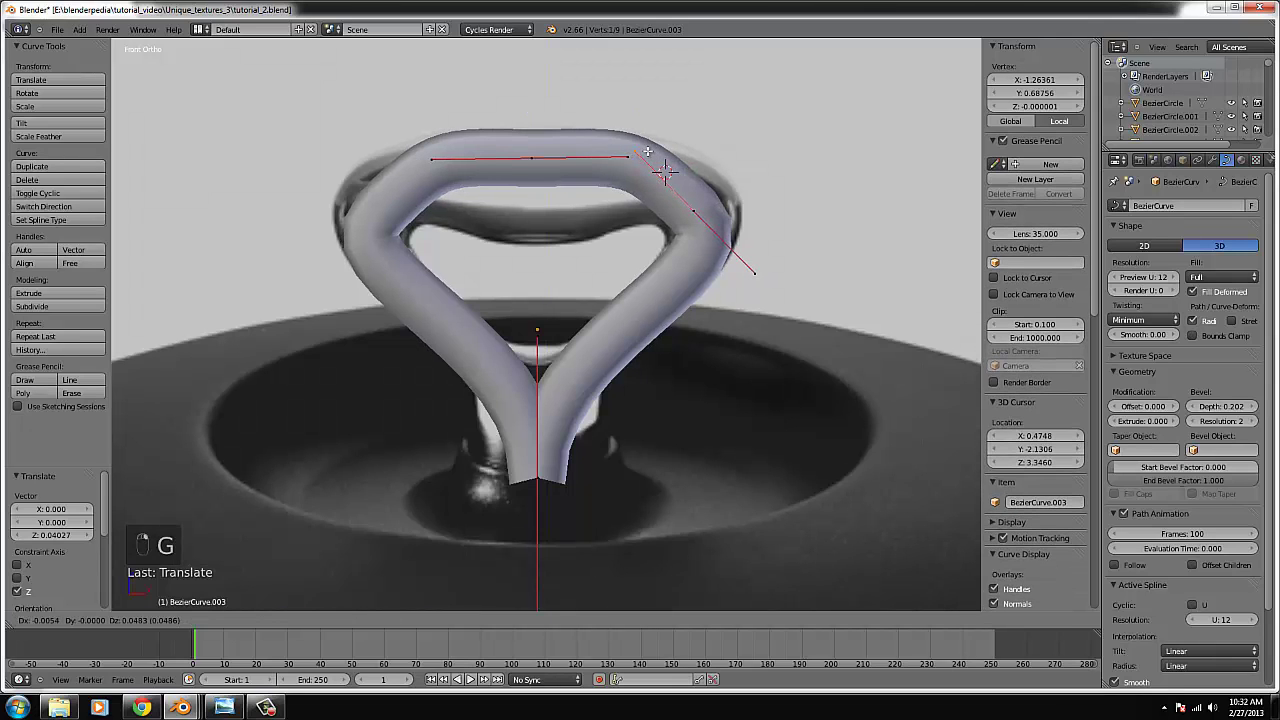
pyautogui.click(688, 202)
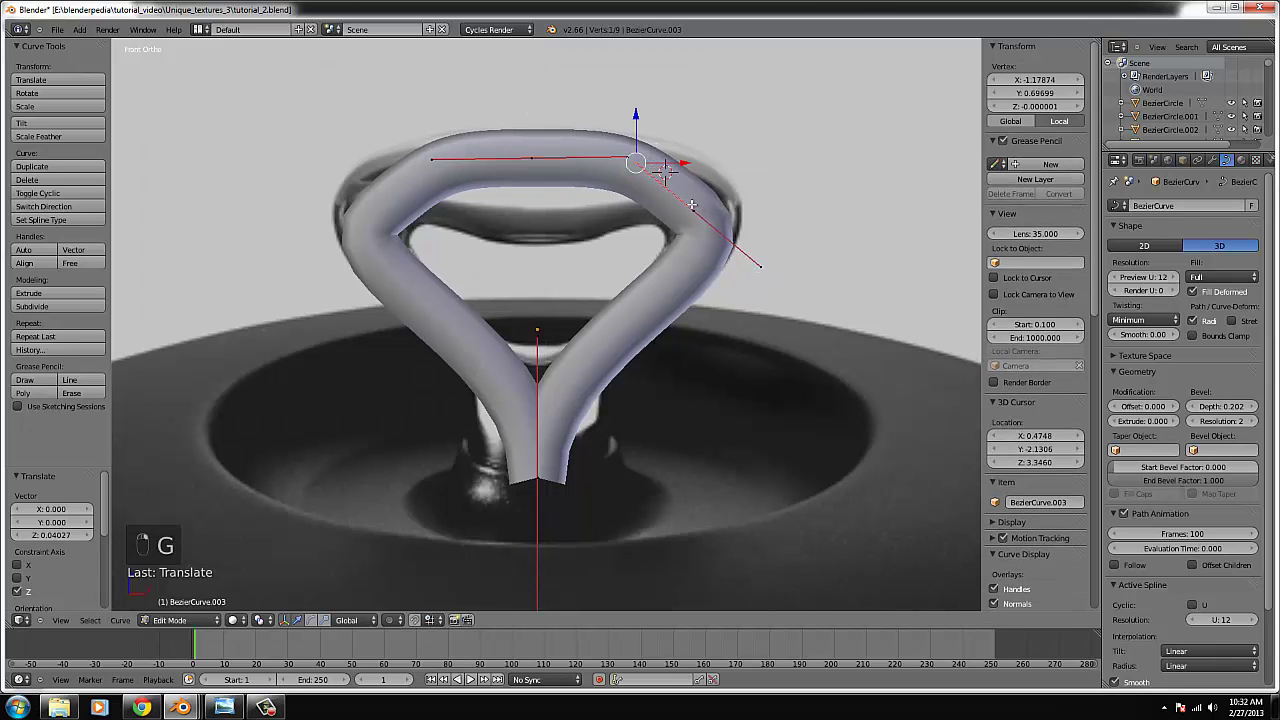
pyautogui.press('g')
pyautogui.click(706, 212)
# - Move the upper right corner control point outward about 0.032 in X and 0.048 in Z to match the knob's outline
pyautogui.rightClick(699, 209)
pyautogui.press('g')
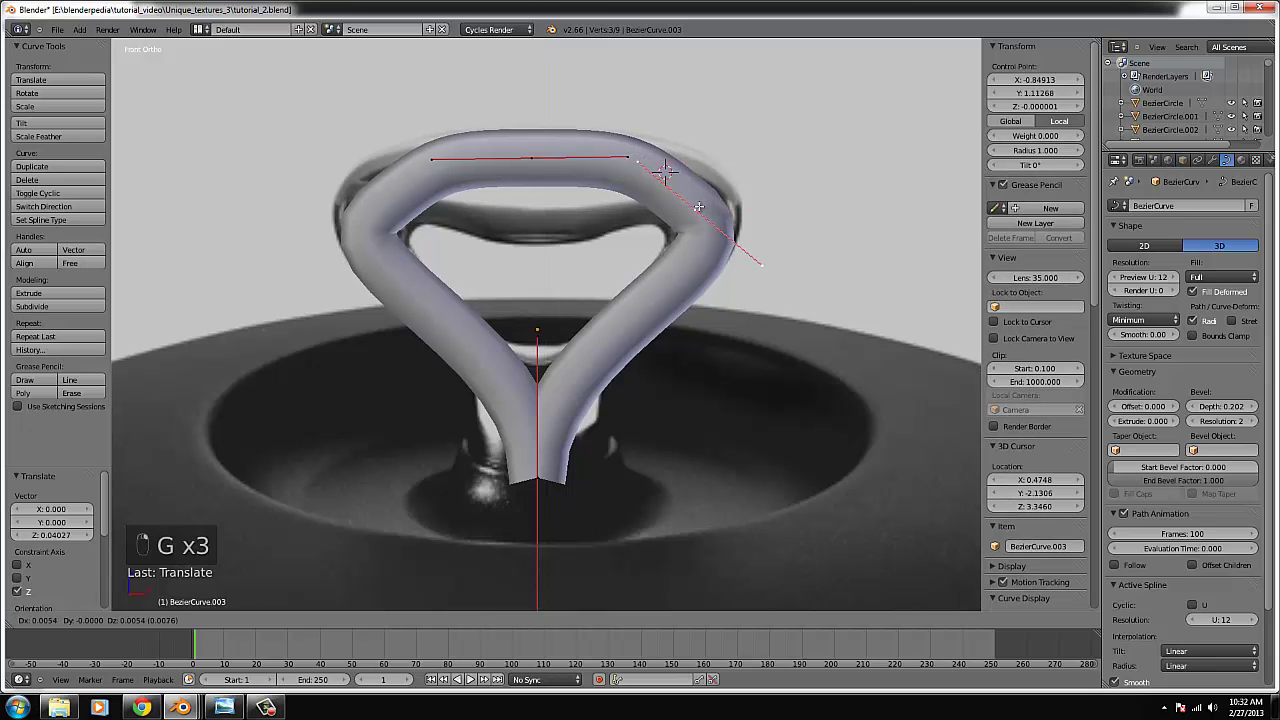
pyautogui.click(701, 203)
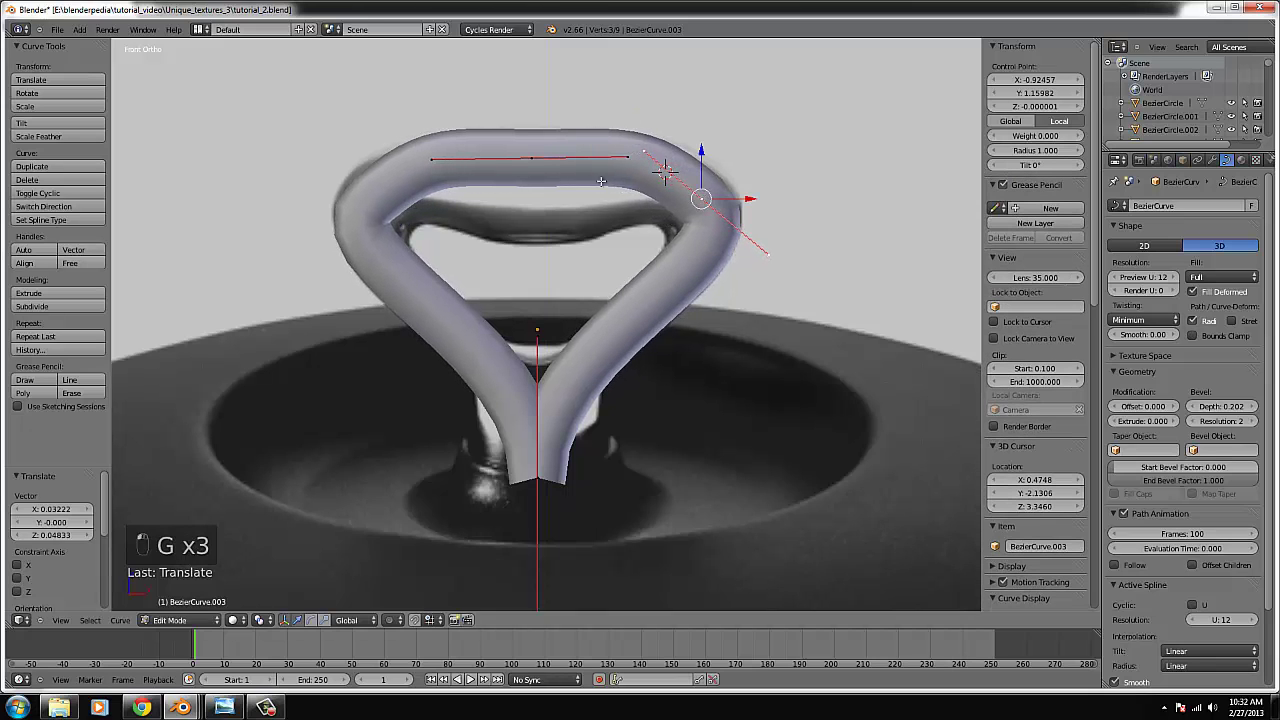
# - Nudge the top middle control point by about 0.003 in X and -0.003 in Z
pyautogui.rightClick(533, 159)
pyautogui.press('g')
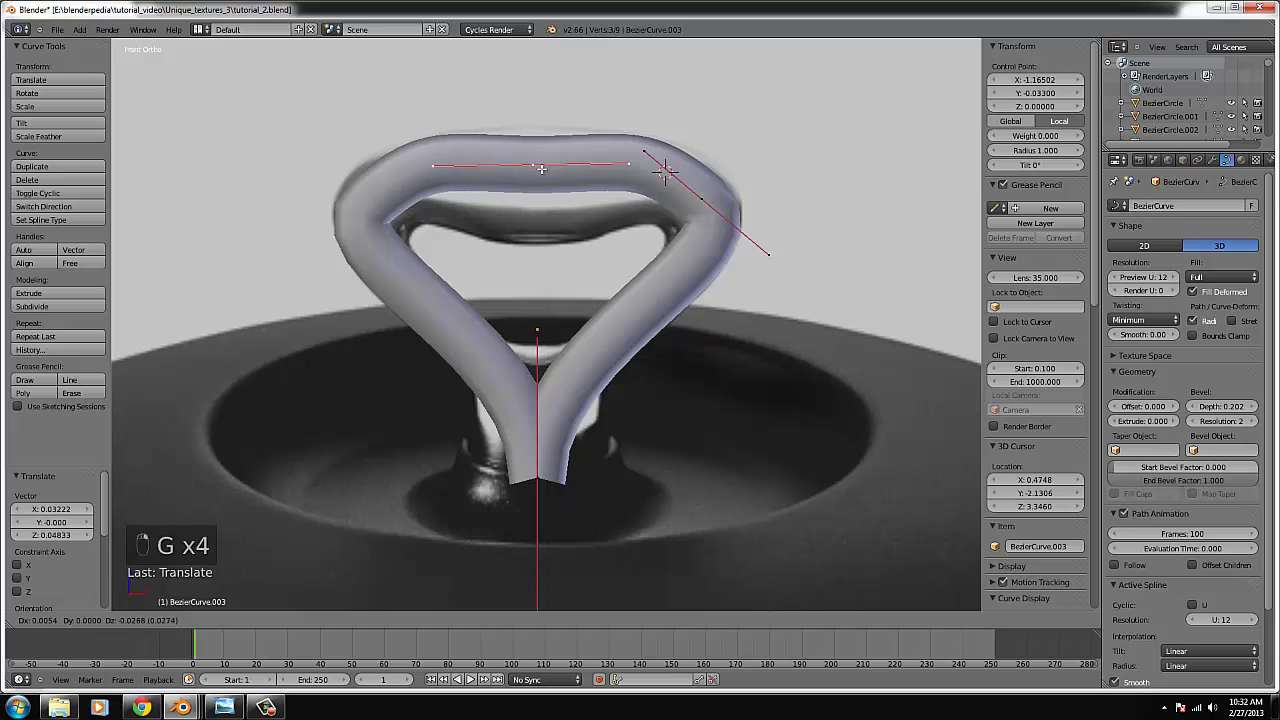
pyautogui.click(536, 162)
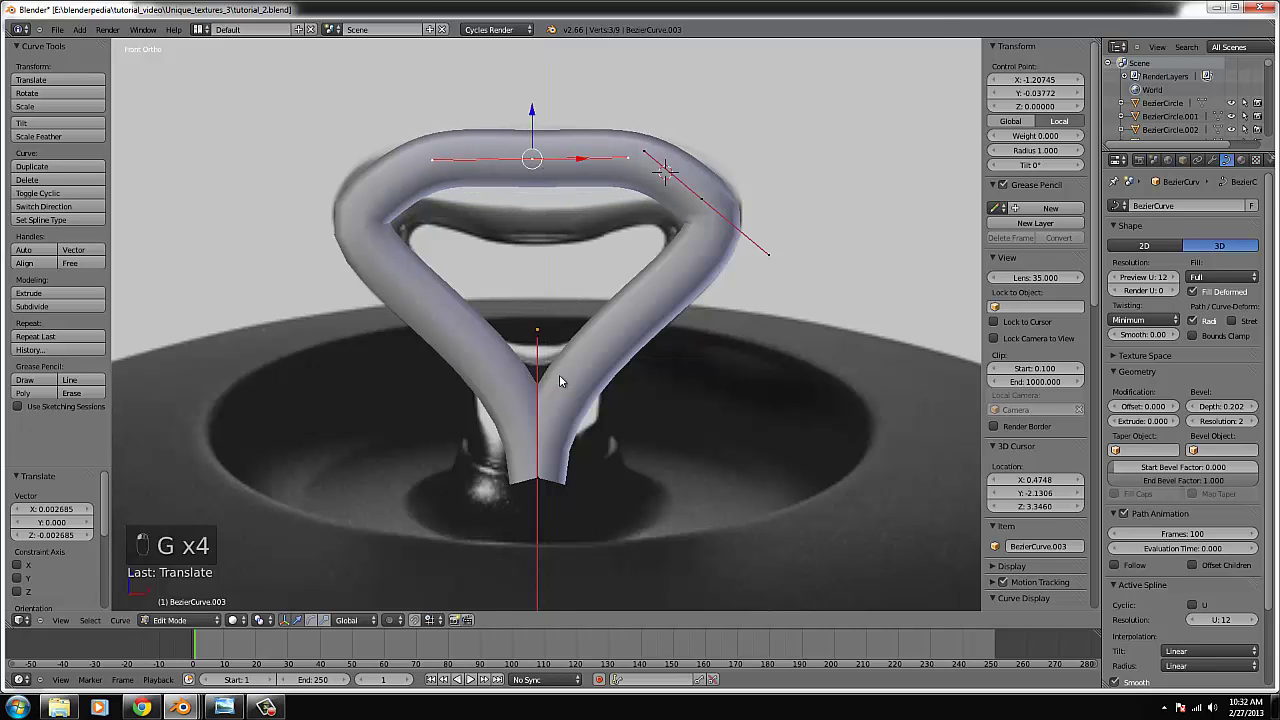
pyautogui.press('Tab')
pyautogui.press('Tab')
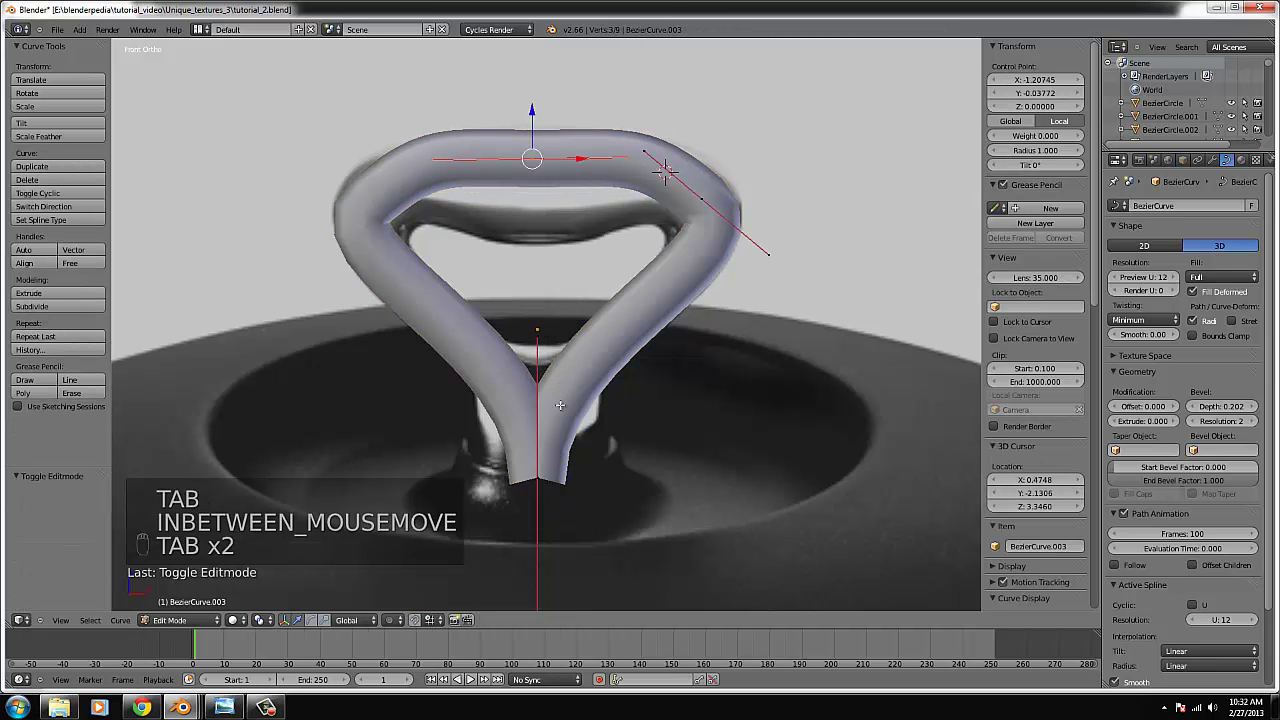
# - Move the curve's bottom control point about 0.078 in X and 0.043 in Z, and set the spline's U resolution to 15
pyautogui.rightClick(552, 471)
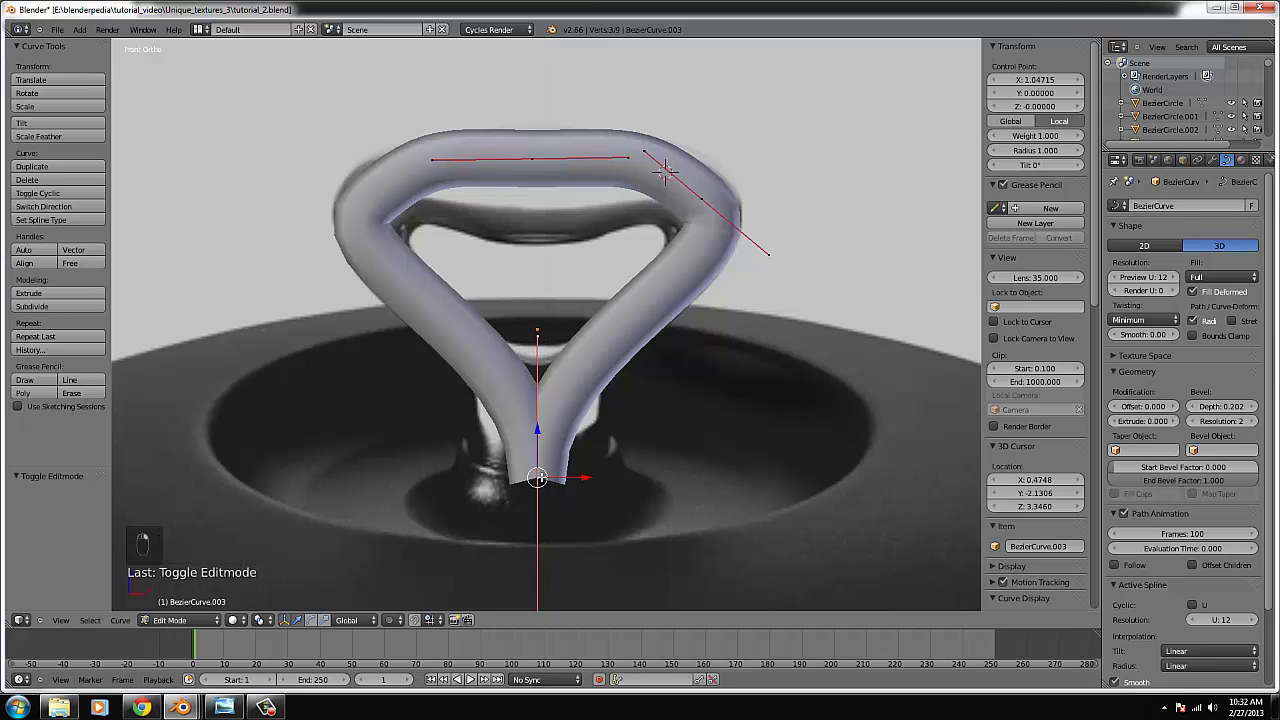
pyautogui.press('g')
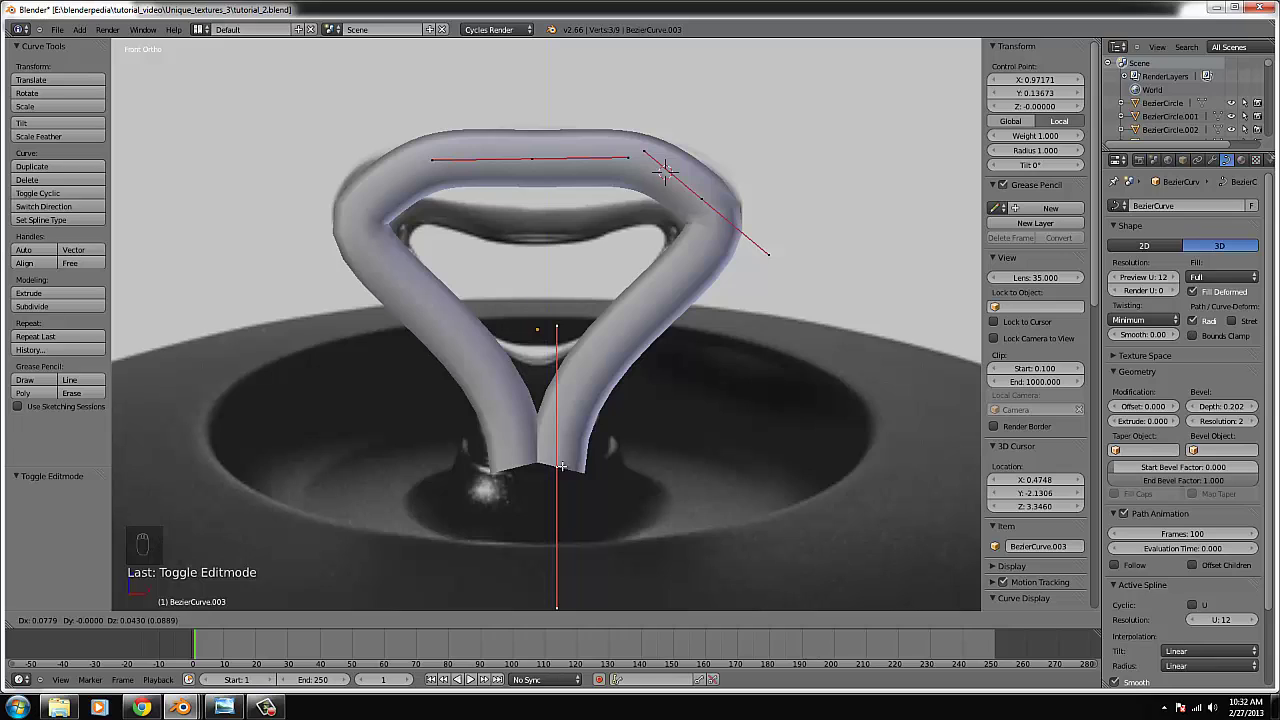
pyautogui.click(562, 466)
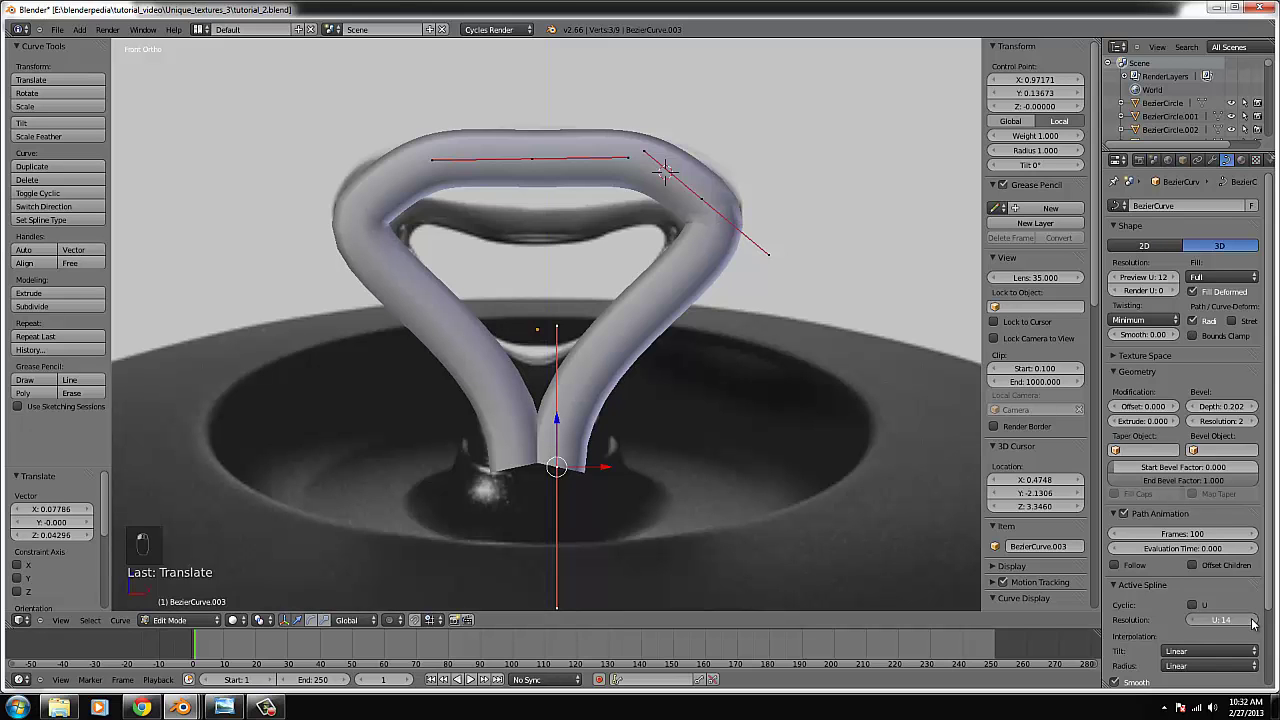
pyautogui.scroll(-4, 535, 277)
pyautogui.scroll(4, 535, 277)
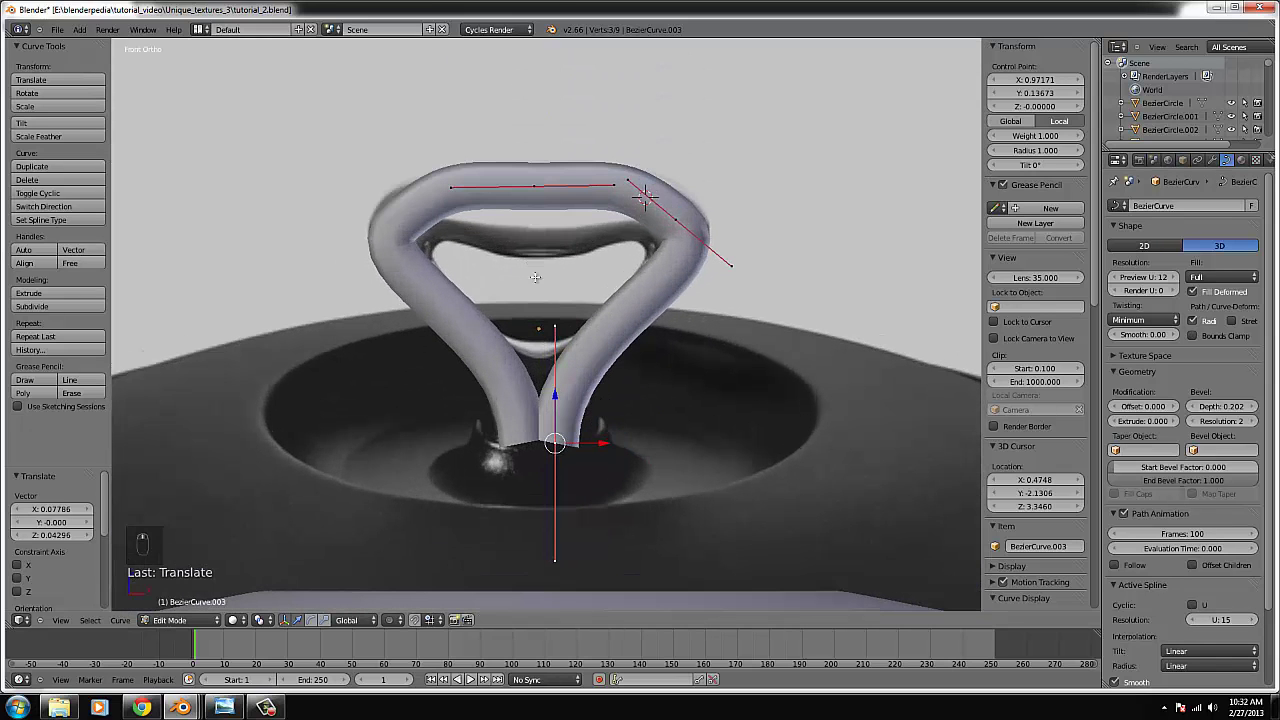
# - Convert the beveled knob curve to a mesh in Object Mode
pyautogui.click(120, 620)
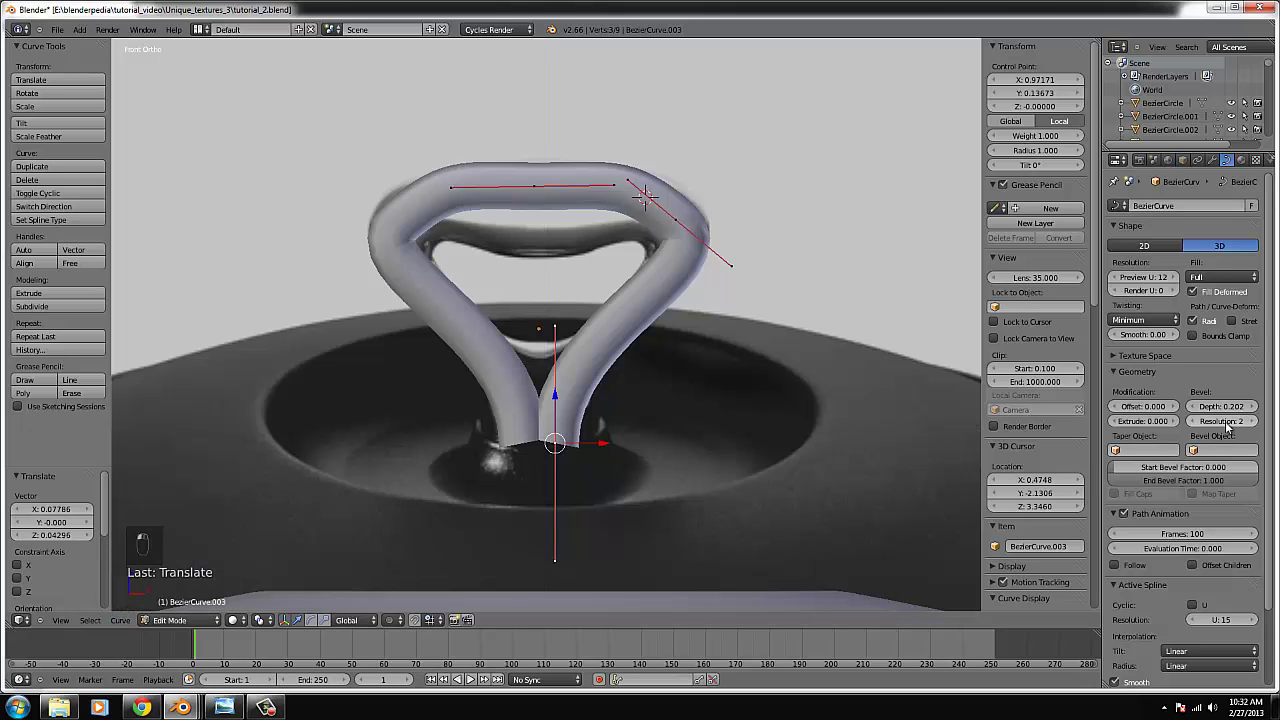
pyautogui.click(117, 621)
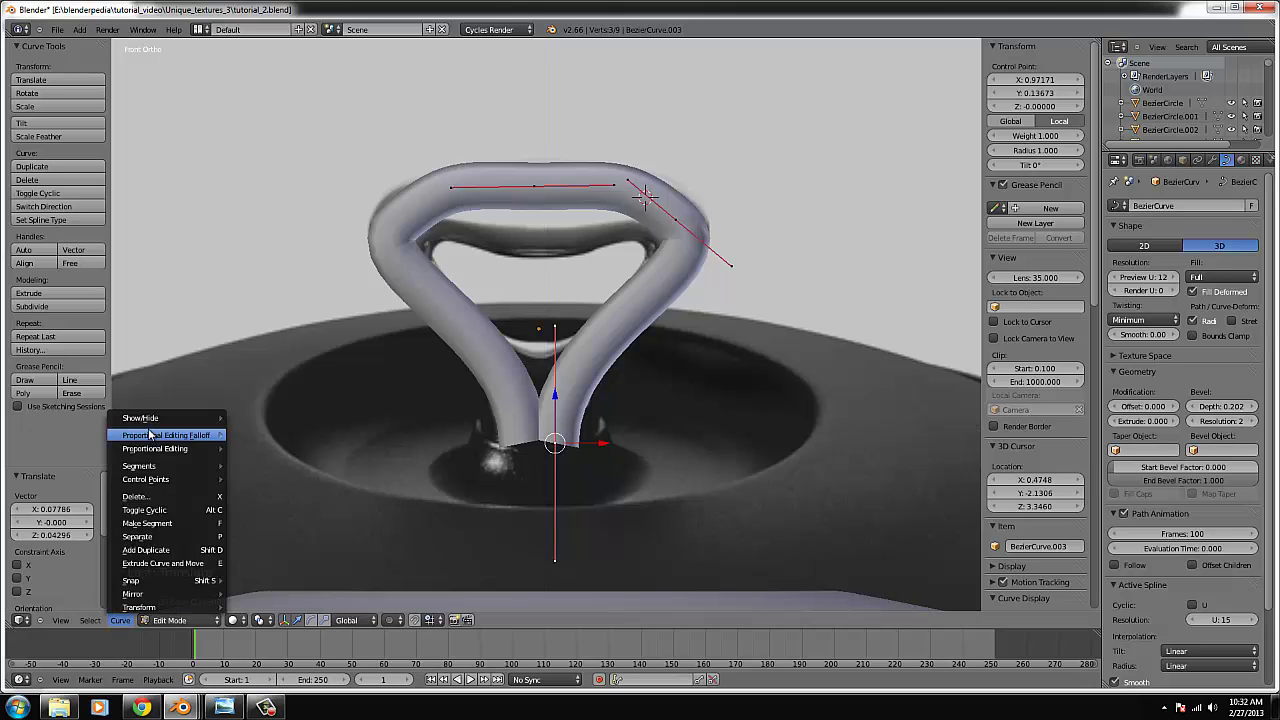
pyautogui.press('Tab')
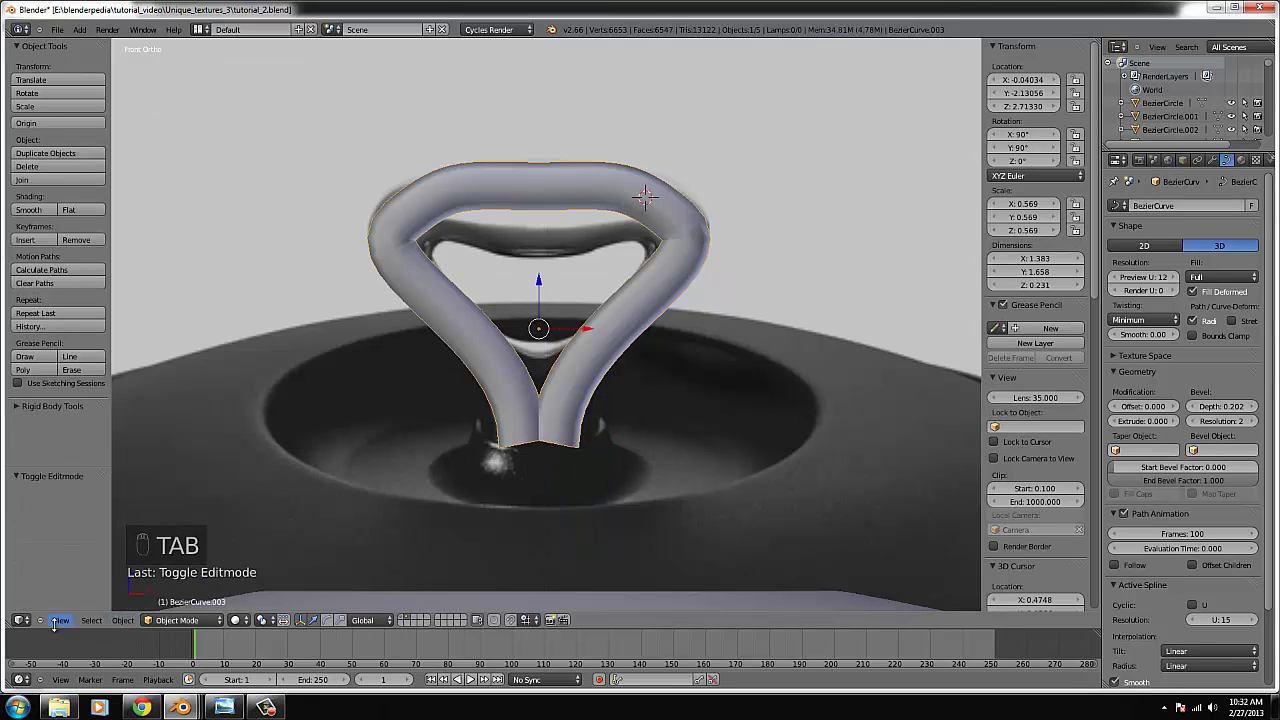
pyautogui.click(122, 620)
pyautogui.moveTo(170, 228)
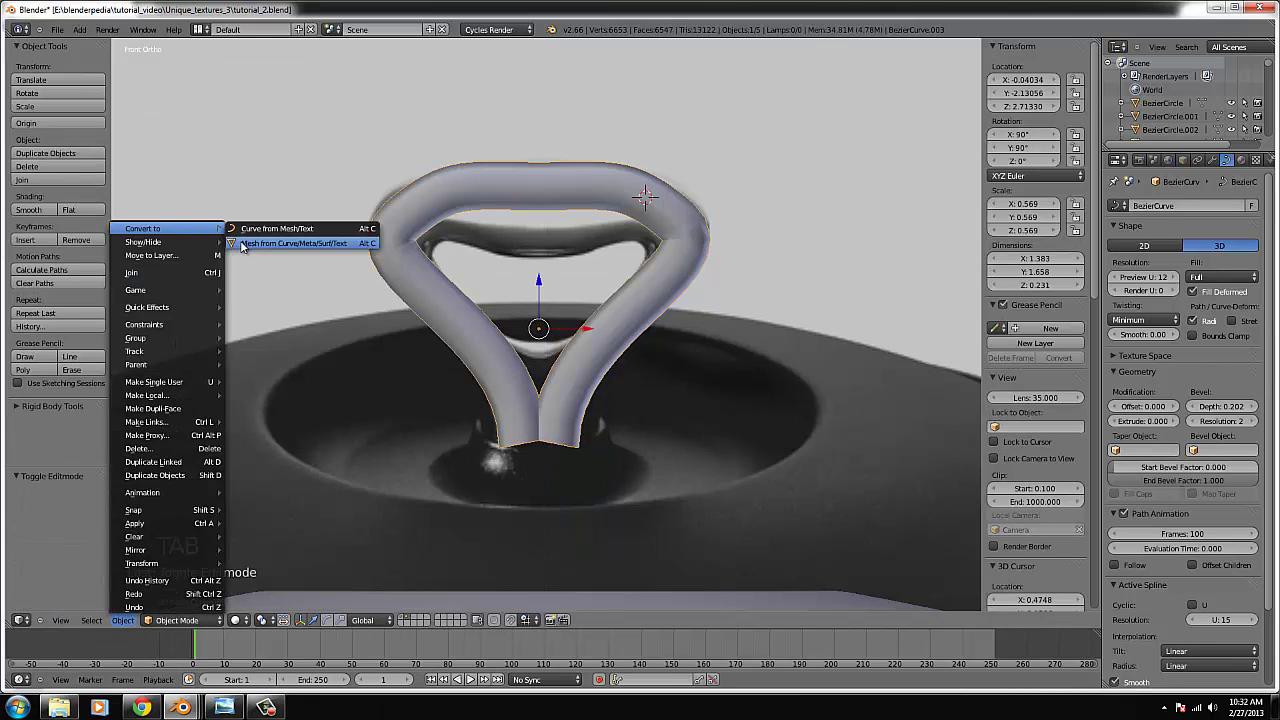
pyautogui.click(241, 246)
# - Select all geometry linked to a vertex on the right half of the converted knob mesh
pyautogui.press('Tab')
pyautogui.rightClick(583, 334)
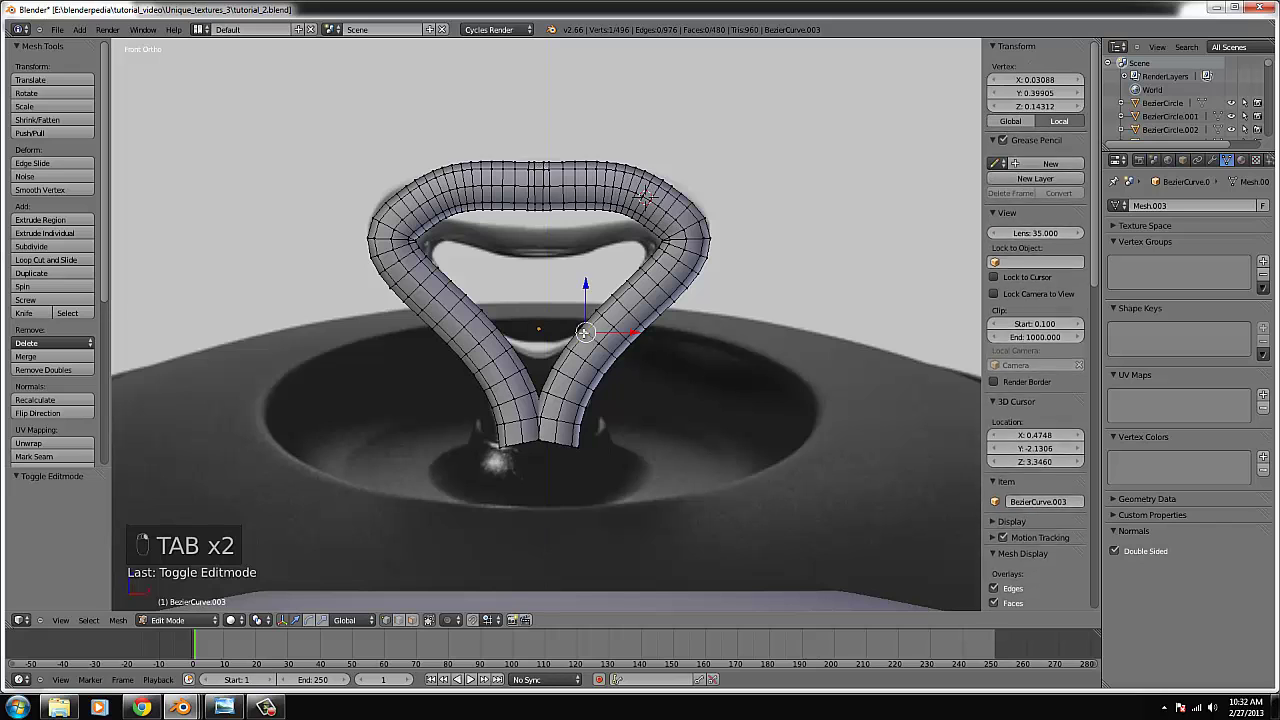
pyautogui.hotkey('ctrl', 'l')
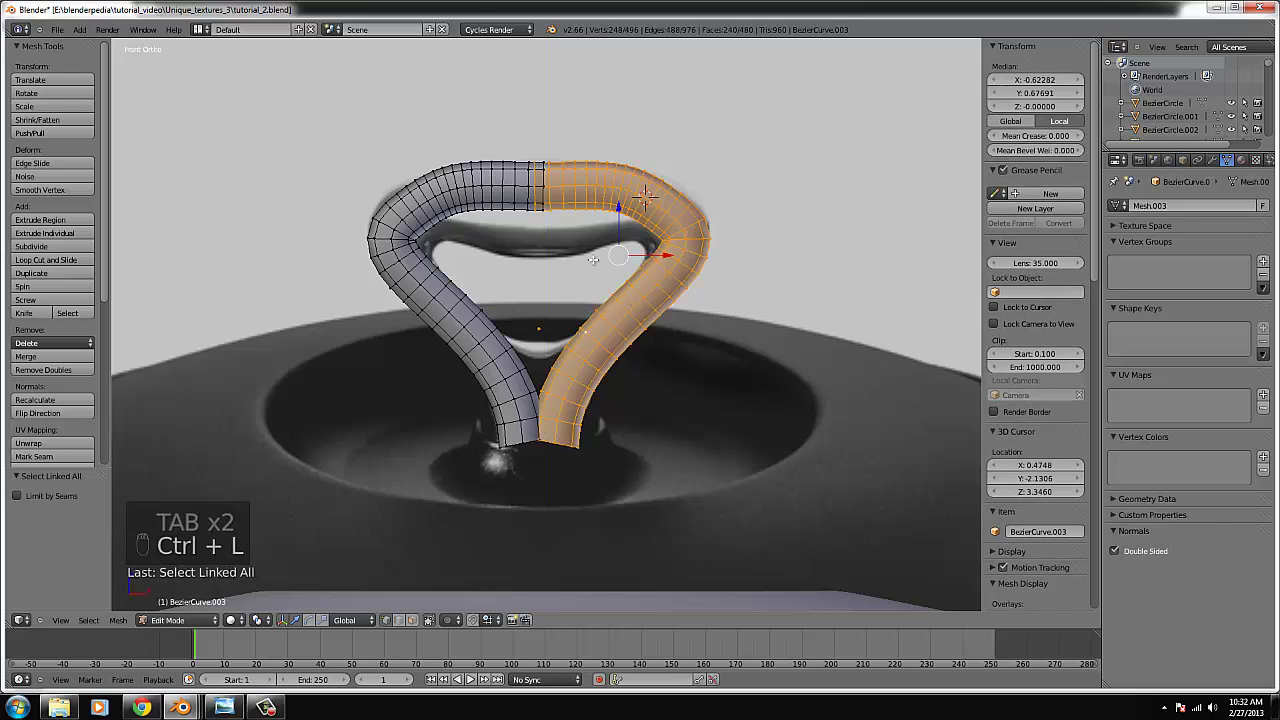
pyautogui.scroll(3, 593, 259)
pyautogui.scroll(-3, 634, 256)
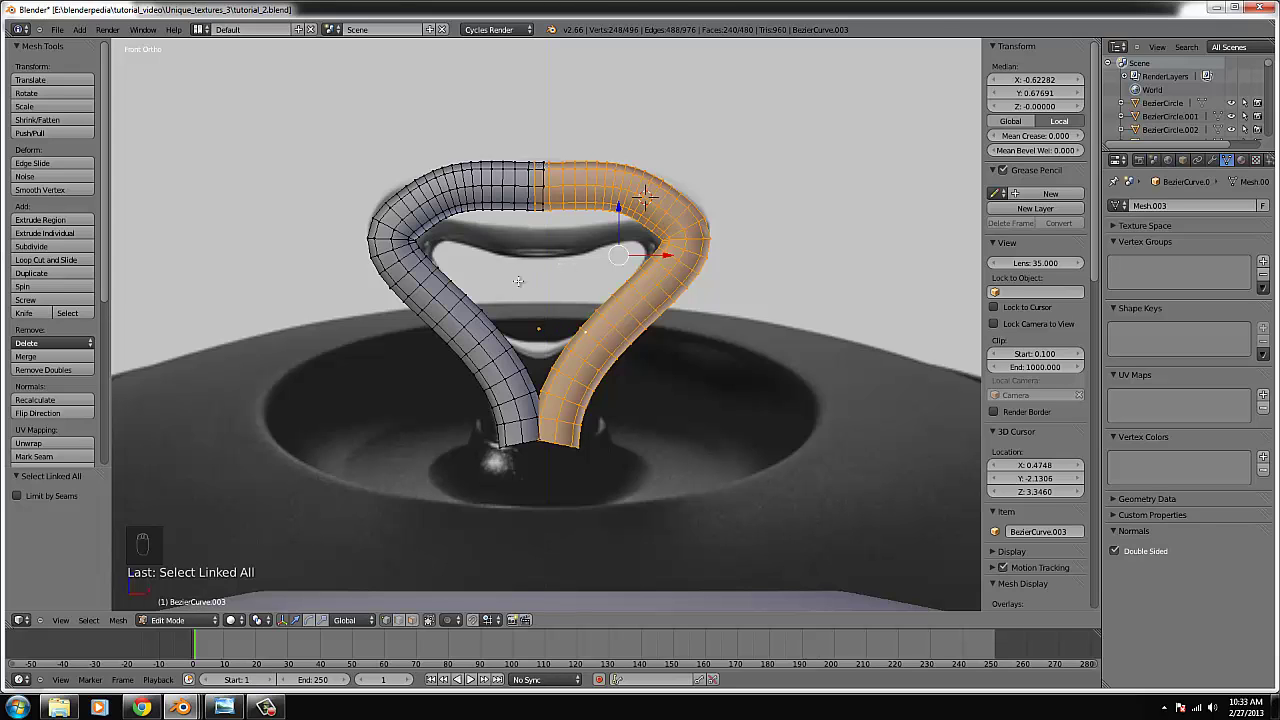
# - Leave mesh editing and undo the knob's conversion from curve to mesh
pyautogui.press('Tab')
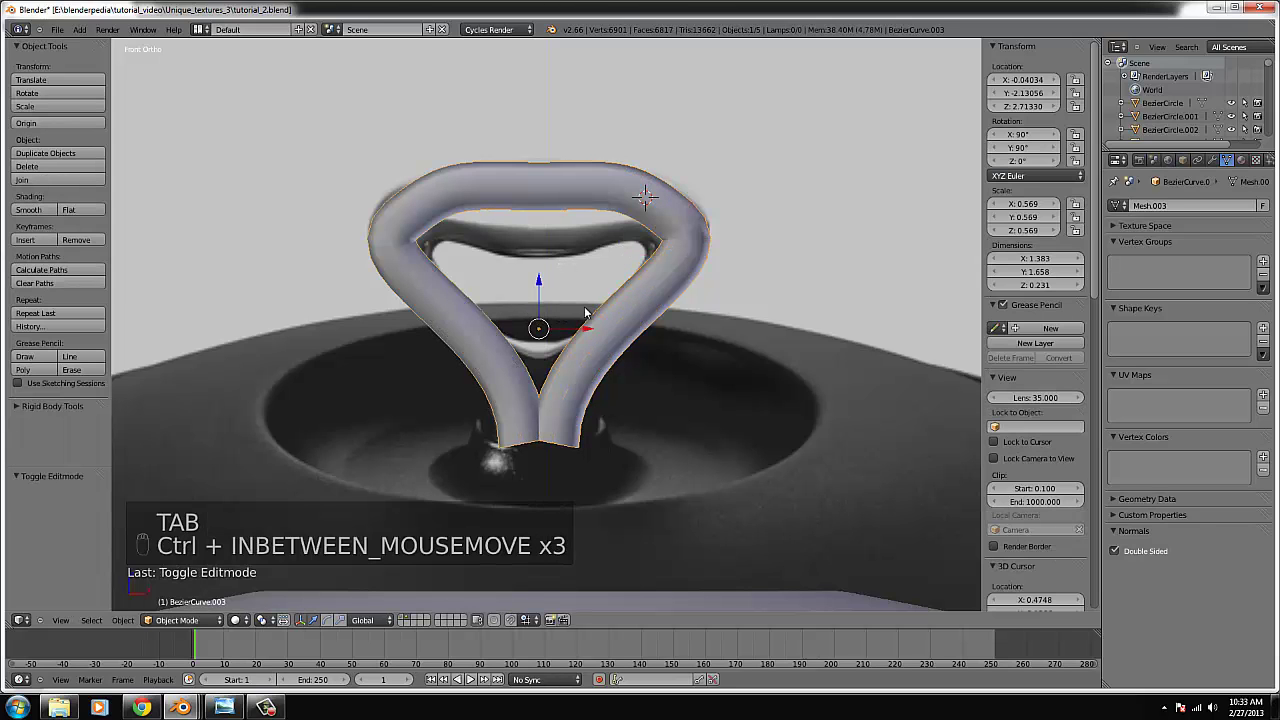
pyautogui.hotkey('ctrl', 'z')
pyautogui.hotkey('ctrl', 'z')
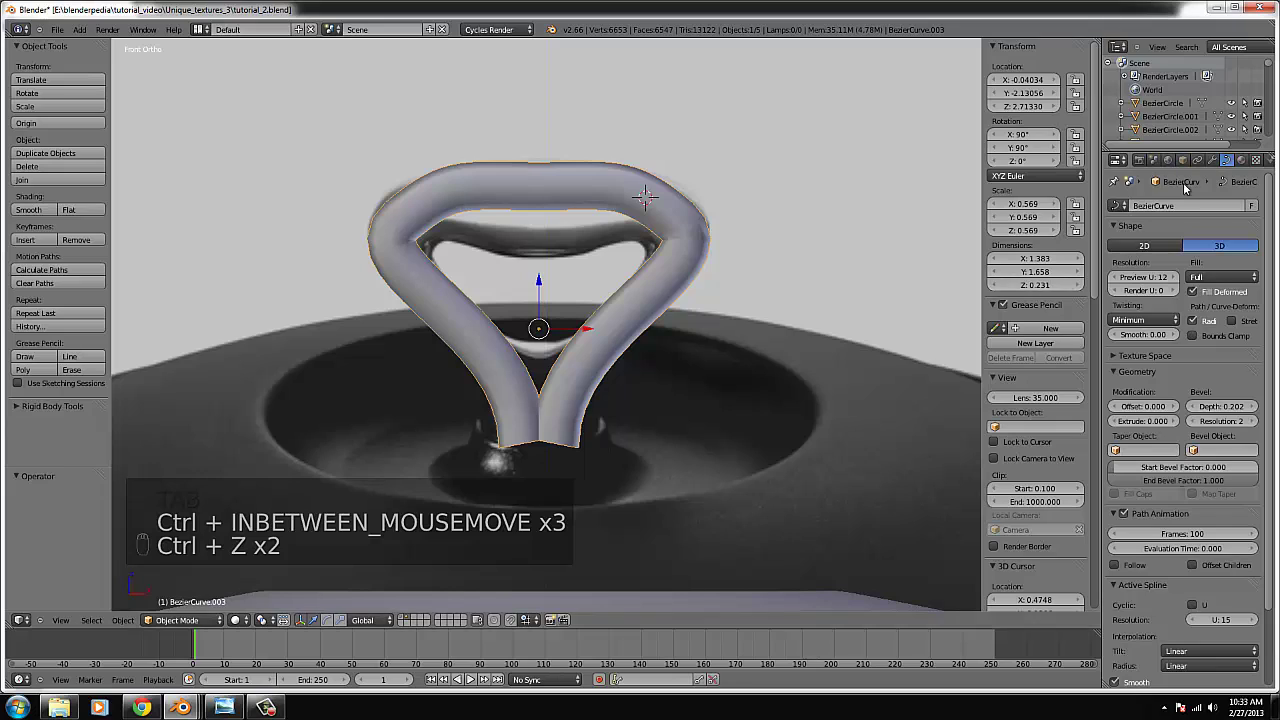
# - Convert the mirrored handle curve into a mesh after trying to apply its Mirror modifier
pyautogui.click(1213, 160)
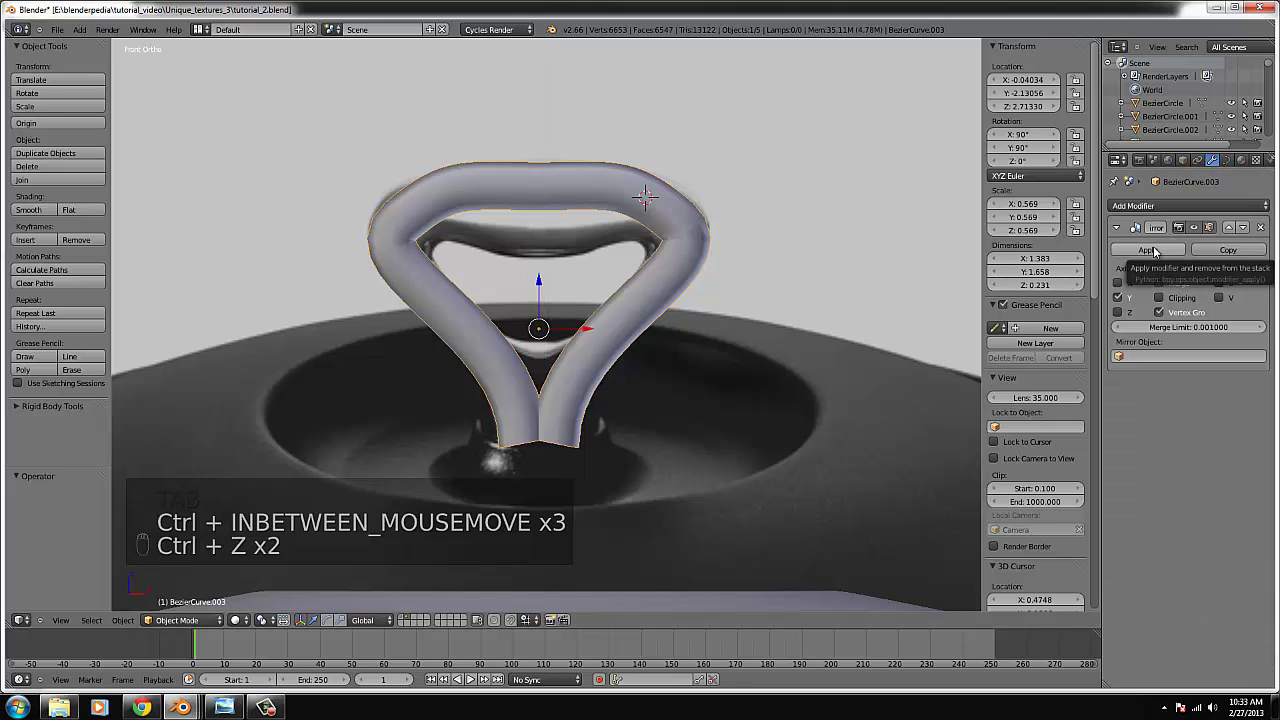
pyautogui.click(1151, 250)
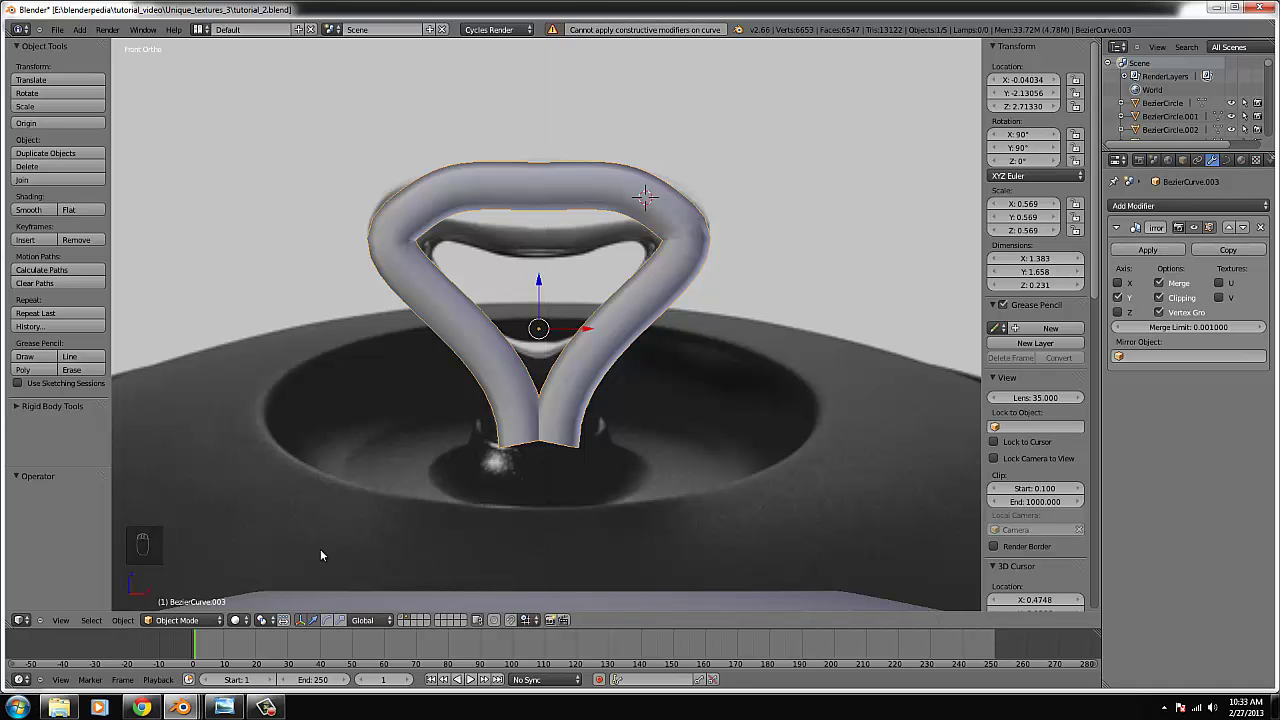
pyautogui.click(122, 620)
pyautogui.moveTo(165, 228)
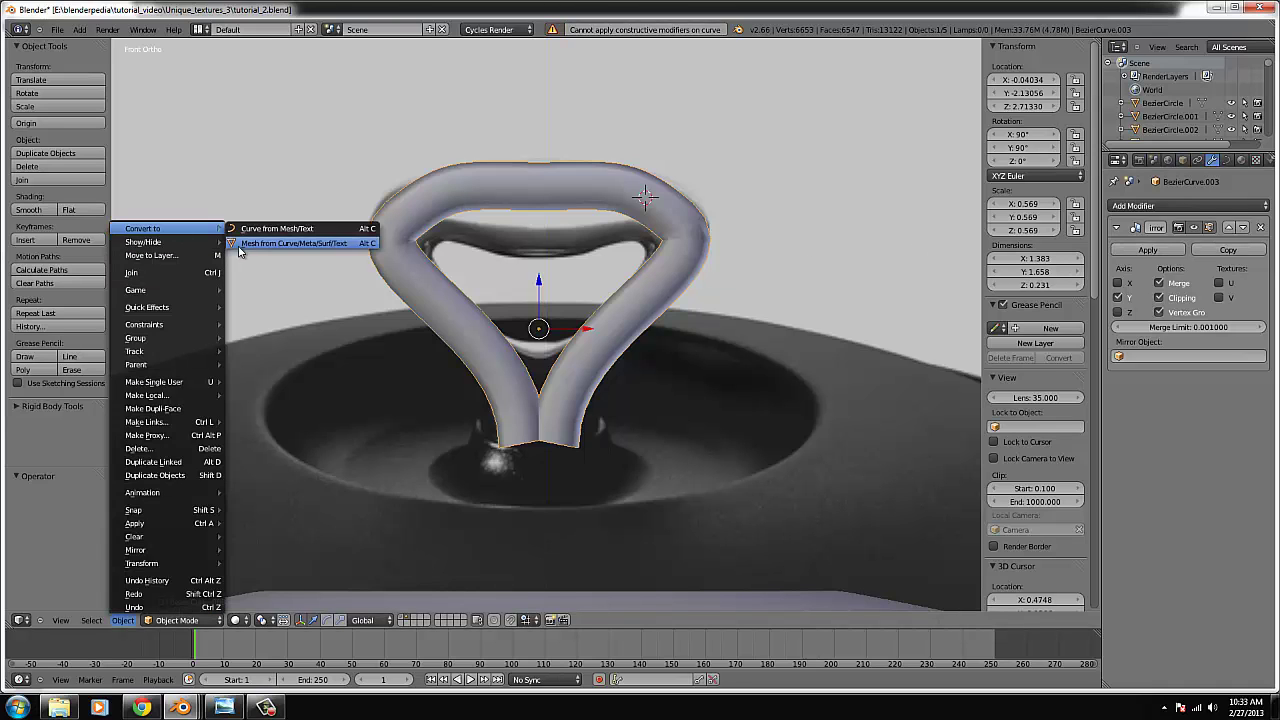
pyautogui.click(247, 250)
# - Examine the converted handle mesh's linked geometry and top centre seam in solid and wireframe display
pyautogui.press('Tab')
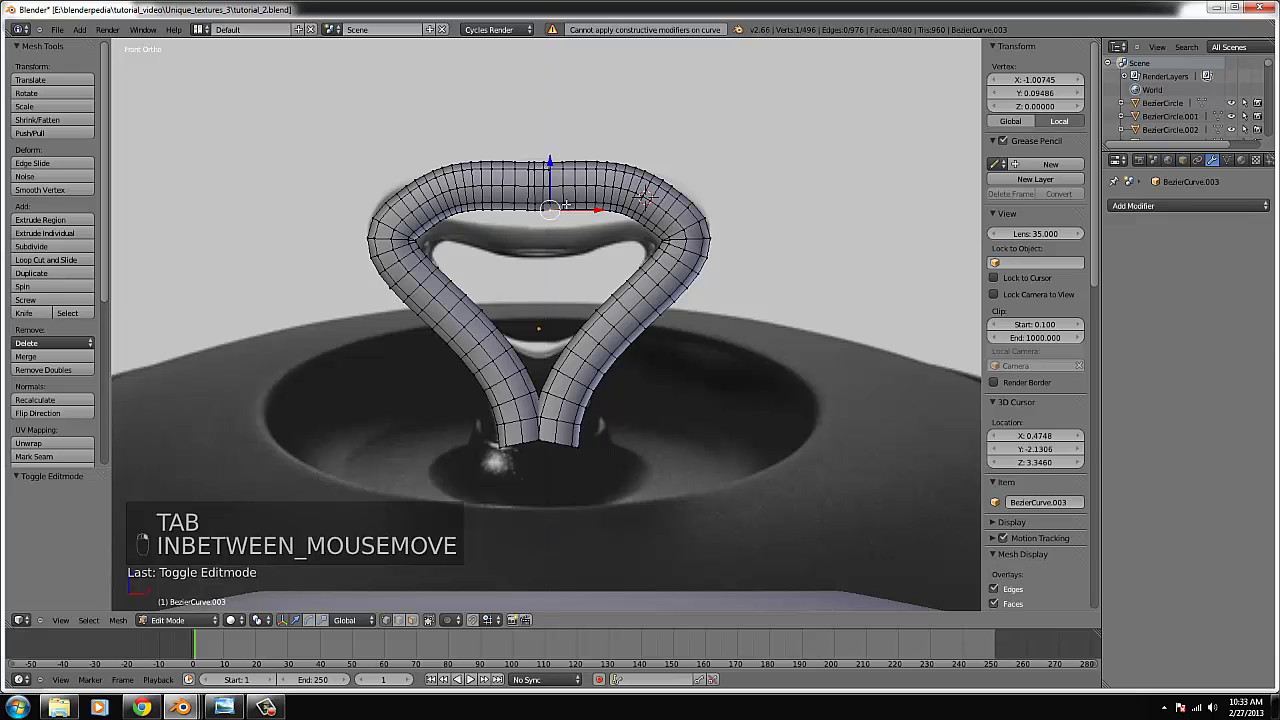
pyautogui.hotkey('ctrl', 'l')
pyautogui.press('Tab')
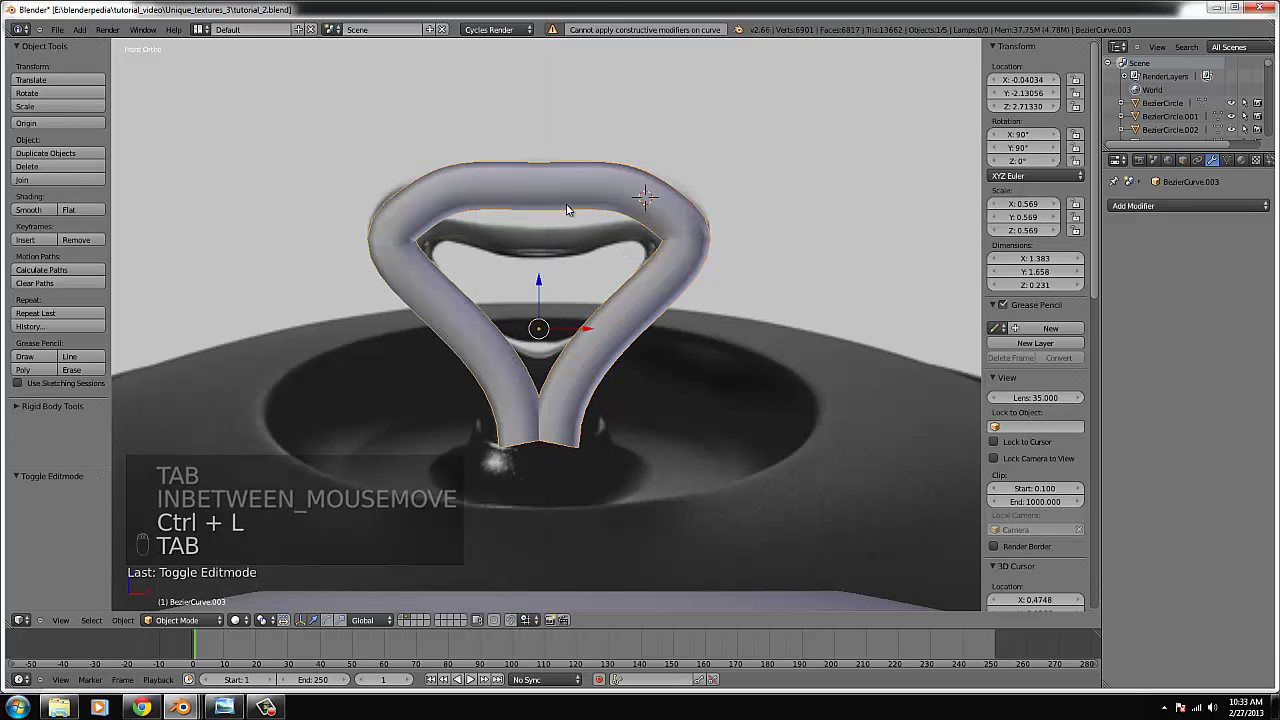
pyautogui.press('z')
pyautogui.press('z')
pyautogui.press('Tab')
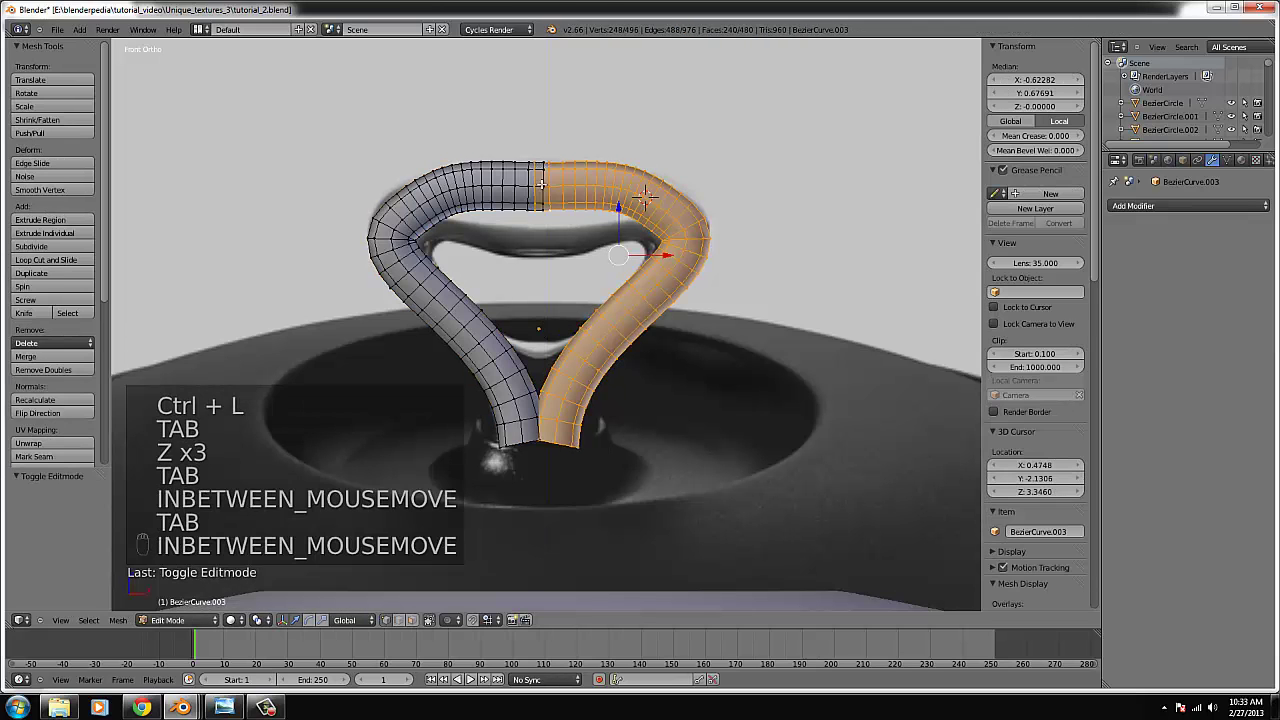
pyautogui.rightClick(544, 188)
pyautogui.press('z')
pyautogui.moveTo(554, 207)
pyautogui.mouseDown(button='middle')
pyautogui.moveTo(551, 386)
pyautogui.moveTo(557, 298)
pyautogui.mouseUp(button='middle')
pyautogui.press('Tab')
pyautogui.press('z')
pyautogui.scroll(3, 546, 305)
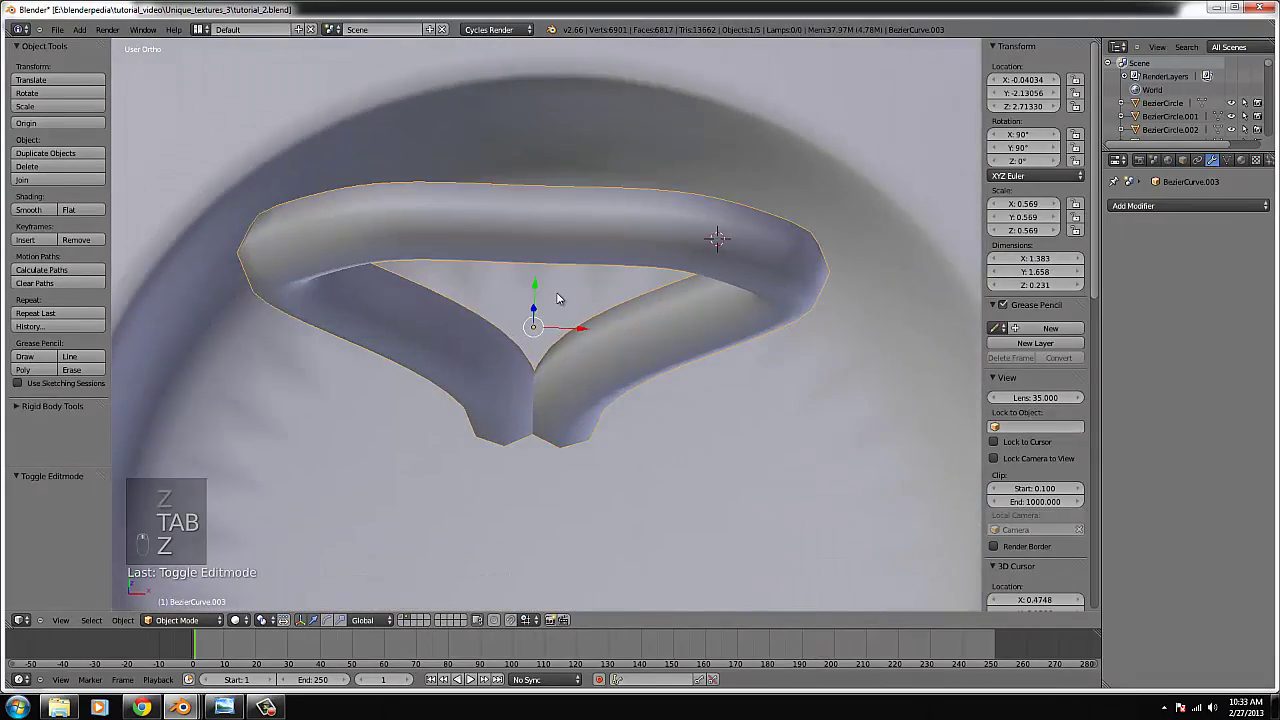
# - Box-select the edge loops at the middle of the handle's top bar, including the hidden back vertices
pyautogui.press('KP_1')
pyautogui.press('Tab')
pyautogui.scroll(-2, 540, 130)
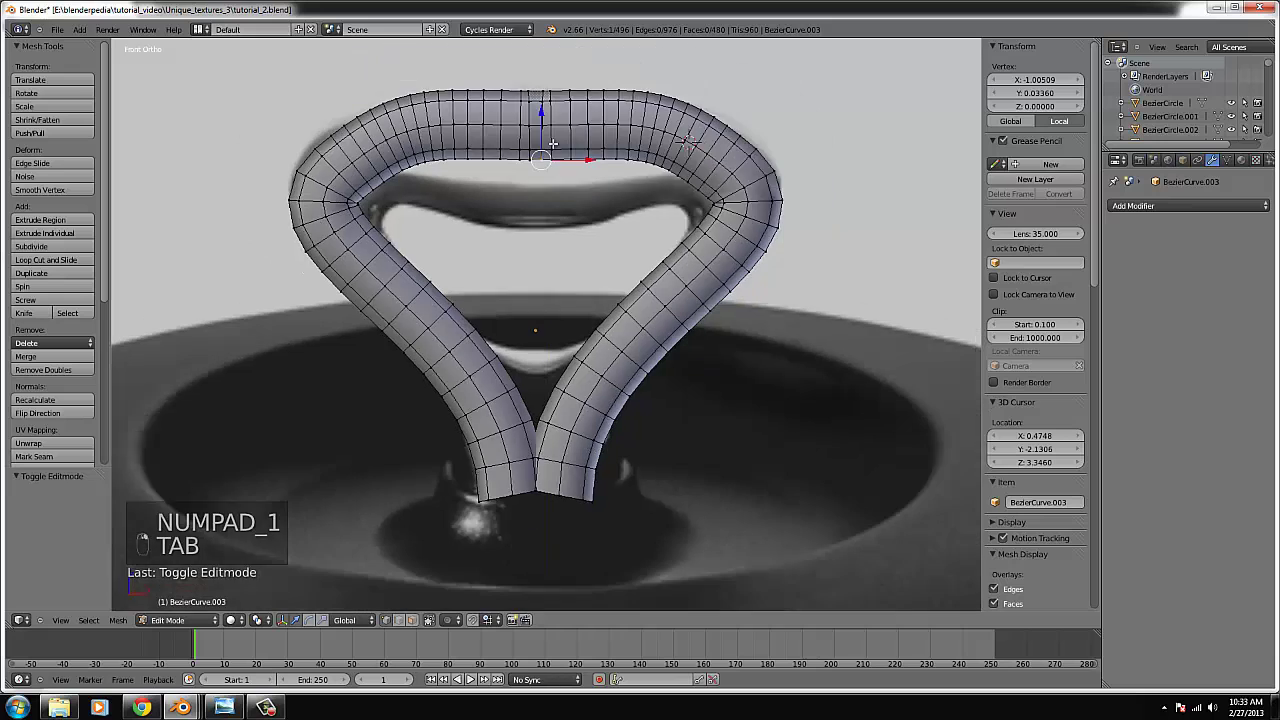
pyautogui.press('z')
pyautogui.press('b')
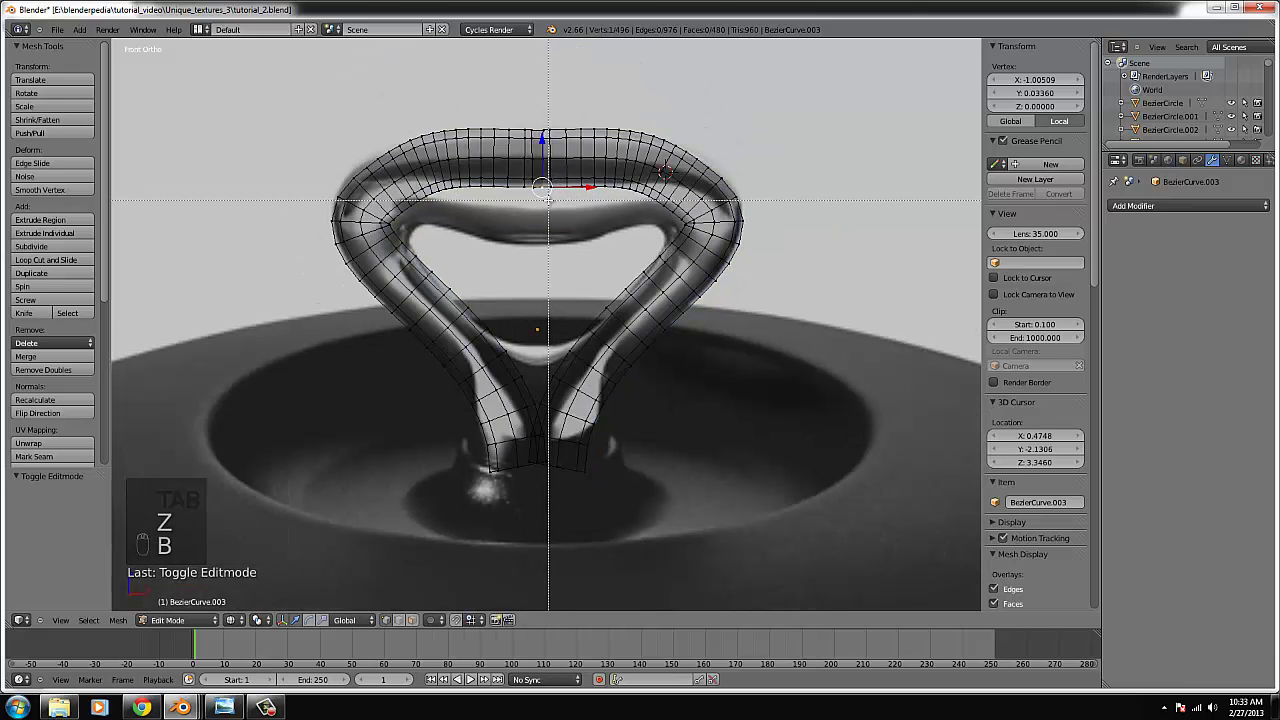
pyautogui.moveTo(549, 200); pyautogui.dragTo(529, 113)
pyautogui.press('z')
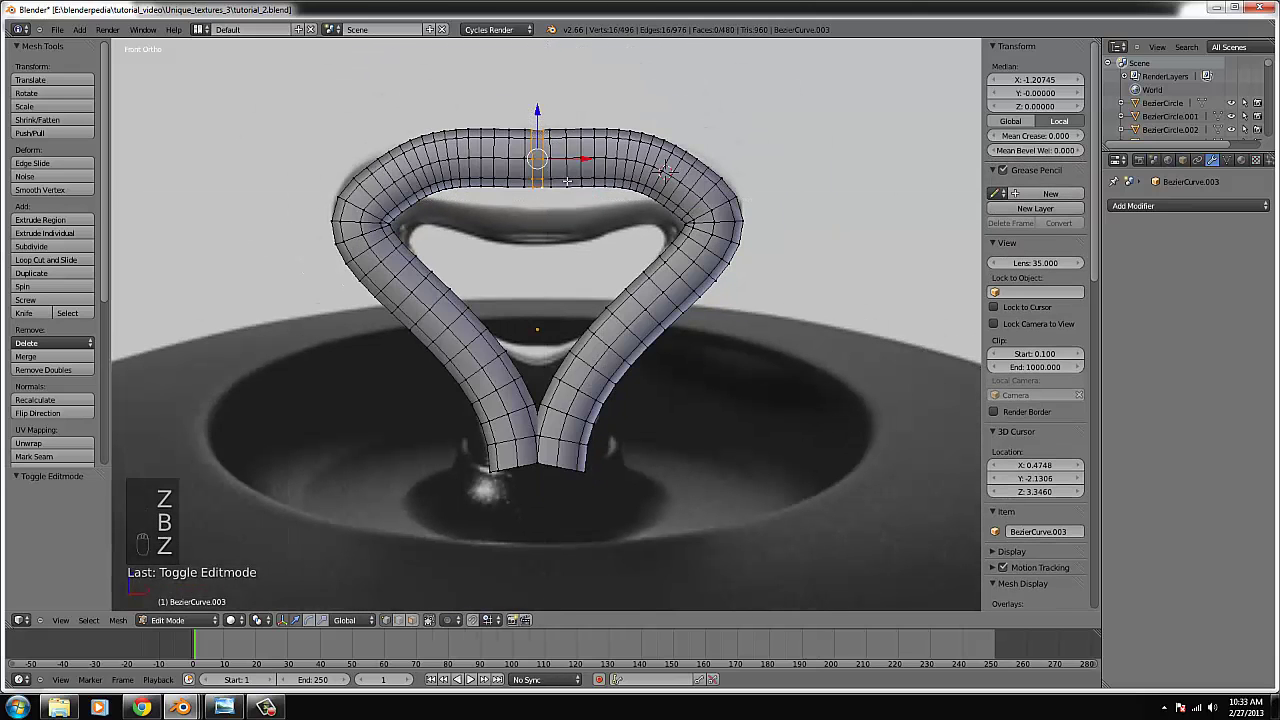
pyautogui.press('z')
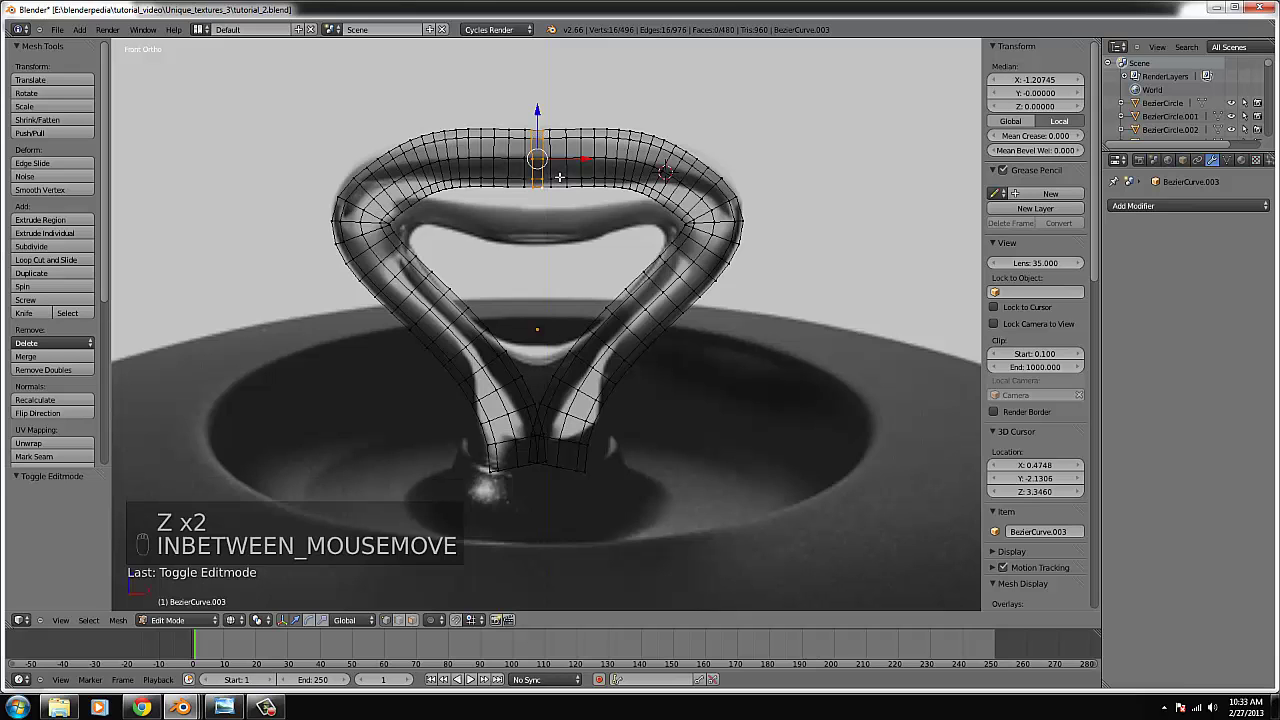
pyautogui.moveTo(559, 176); pyautogui.dragTo(563, 178, button='middle')
pyautogui.press('z')
pyautogui.press('s')
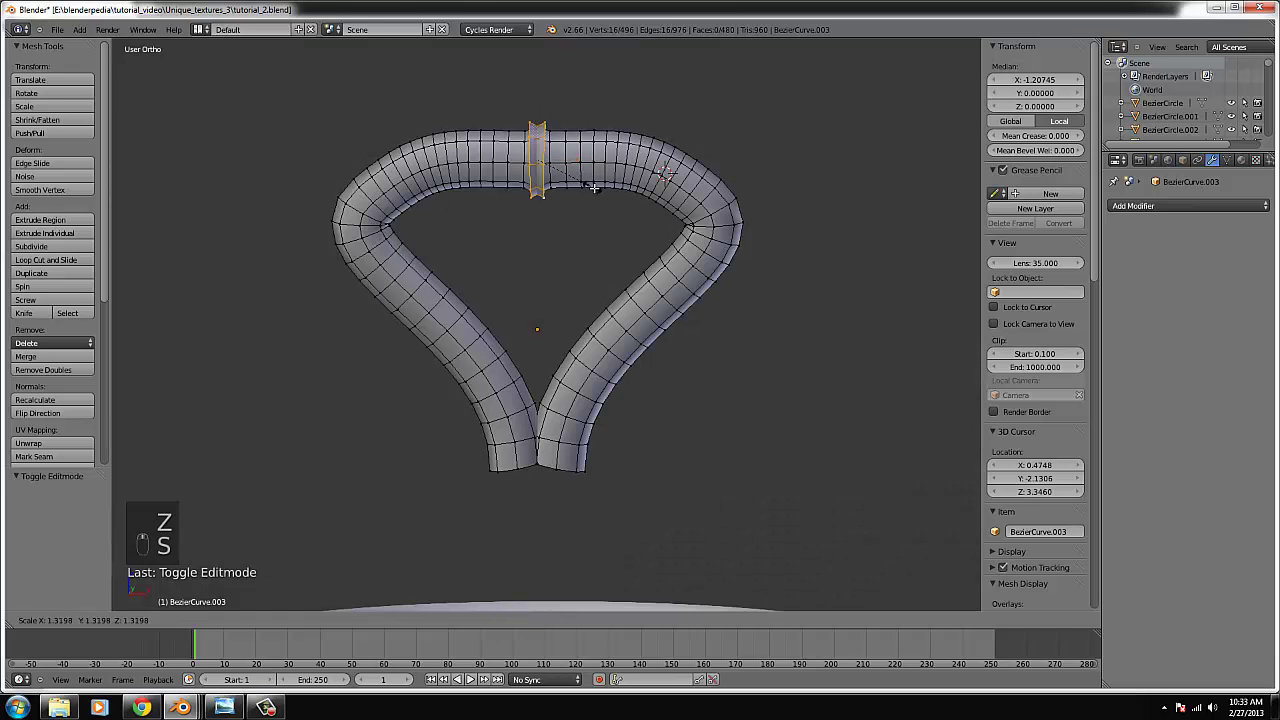
pyautogui.click(556, 156)
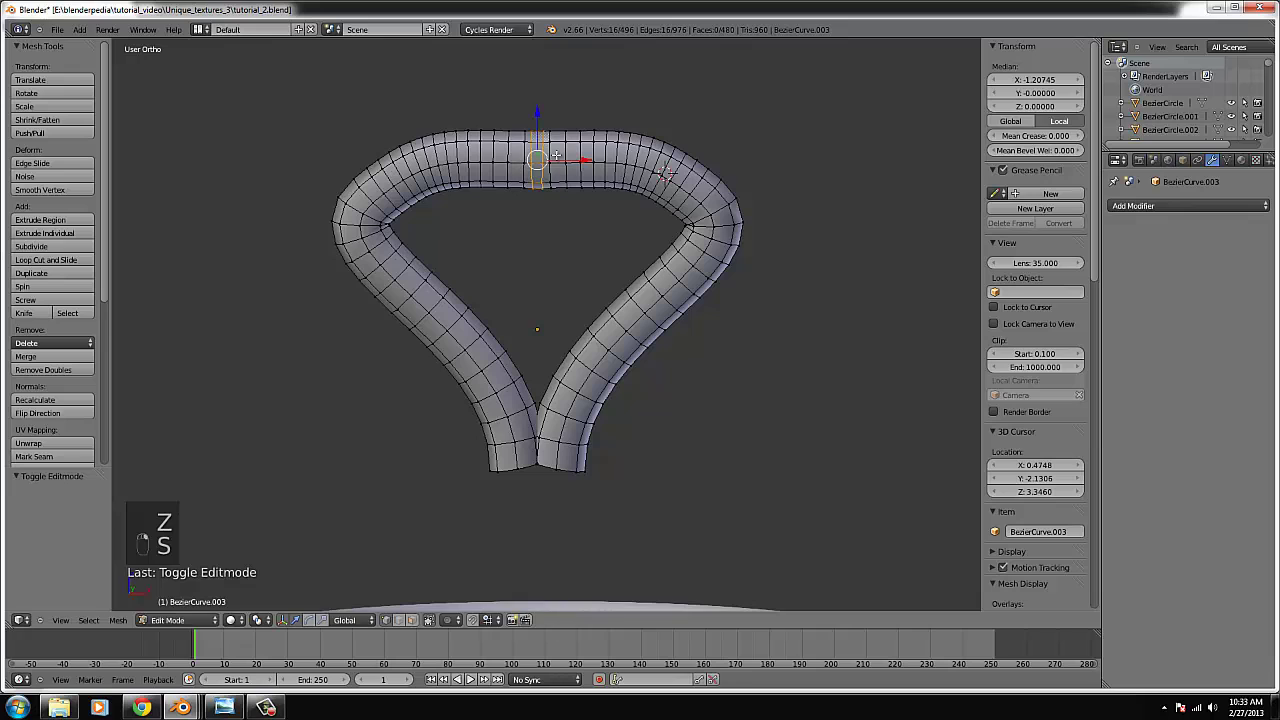
# - Turn on proportional editing and try scaling the top bar's middle loops by about 1.48
pyautogui.press('KP_1')
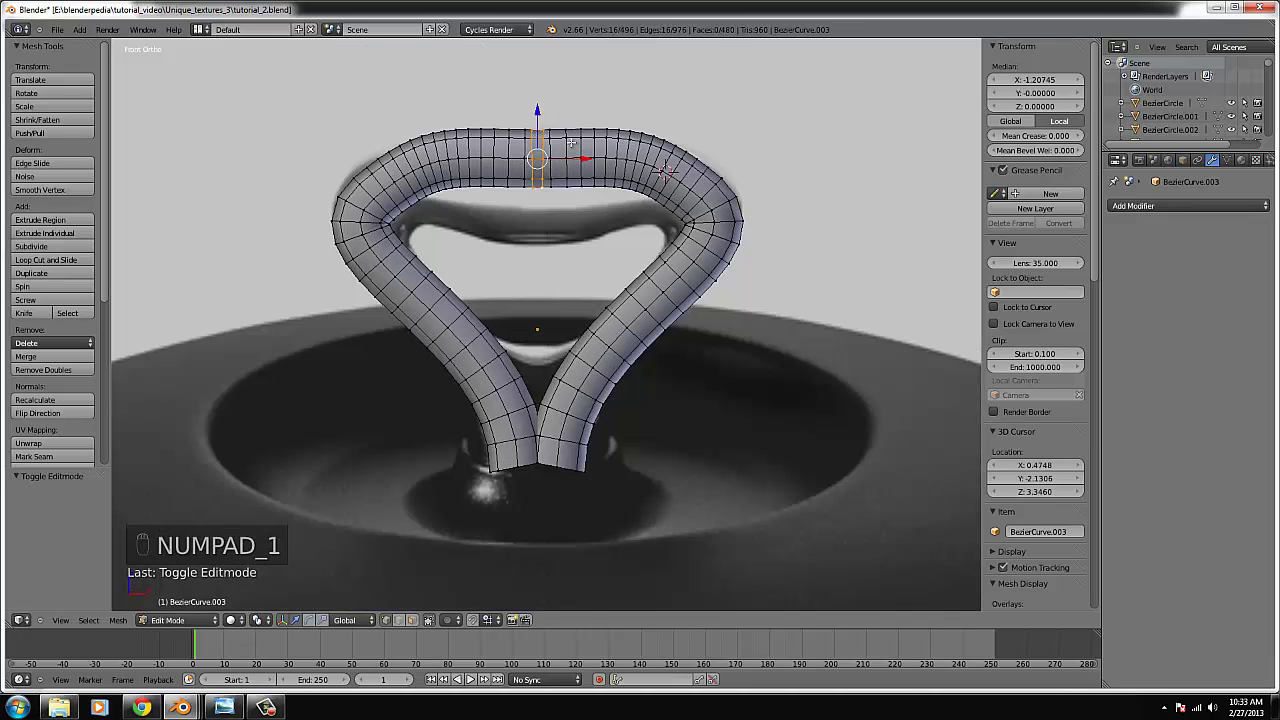
pyautogui.press('o')
pyautogui.press('s')
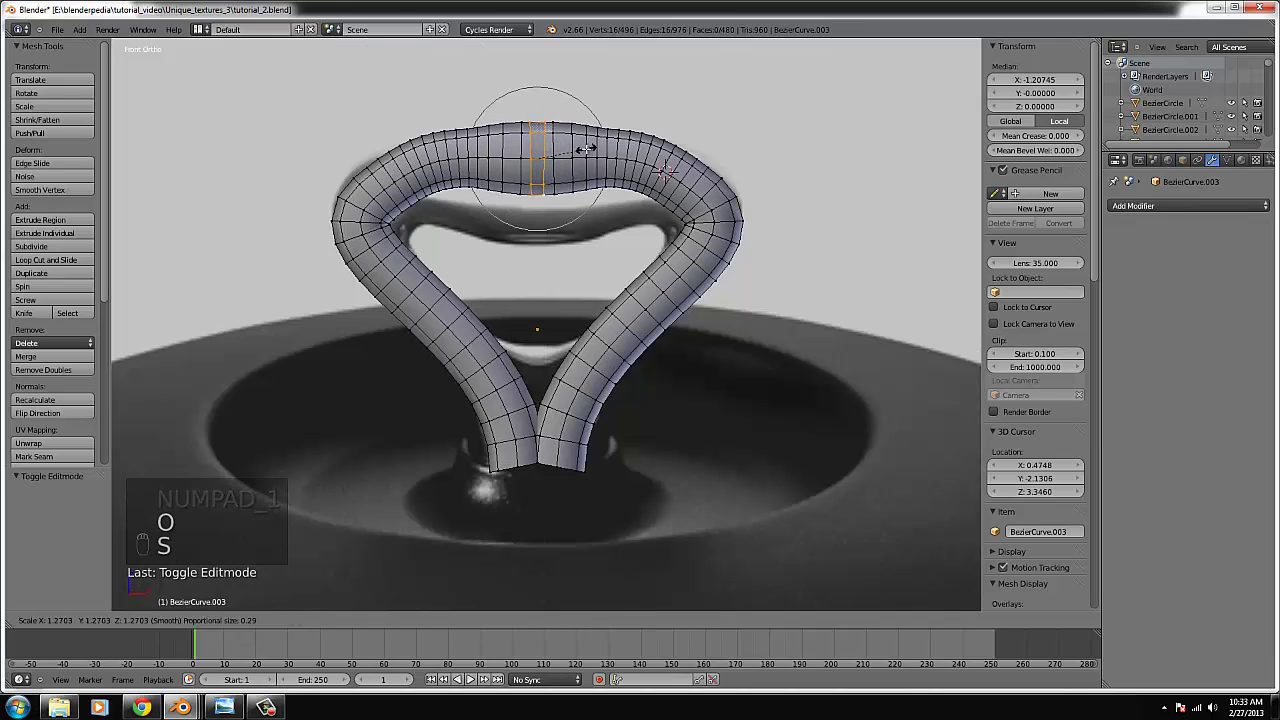
pyautogui.click(596, 158)
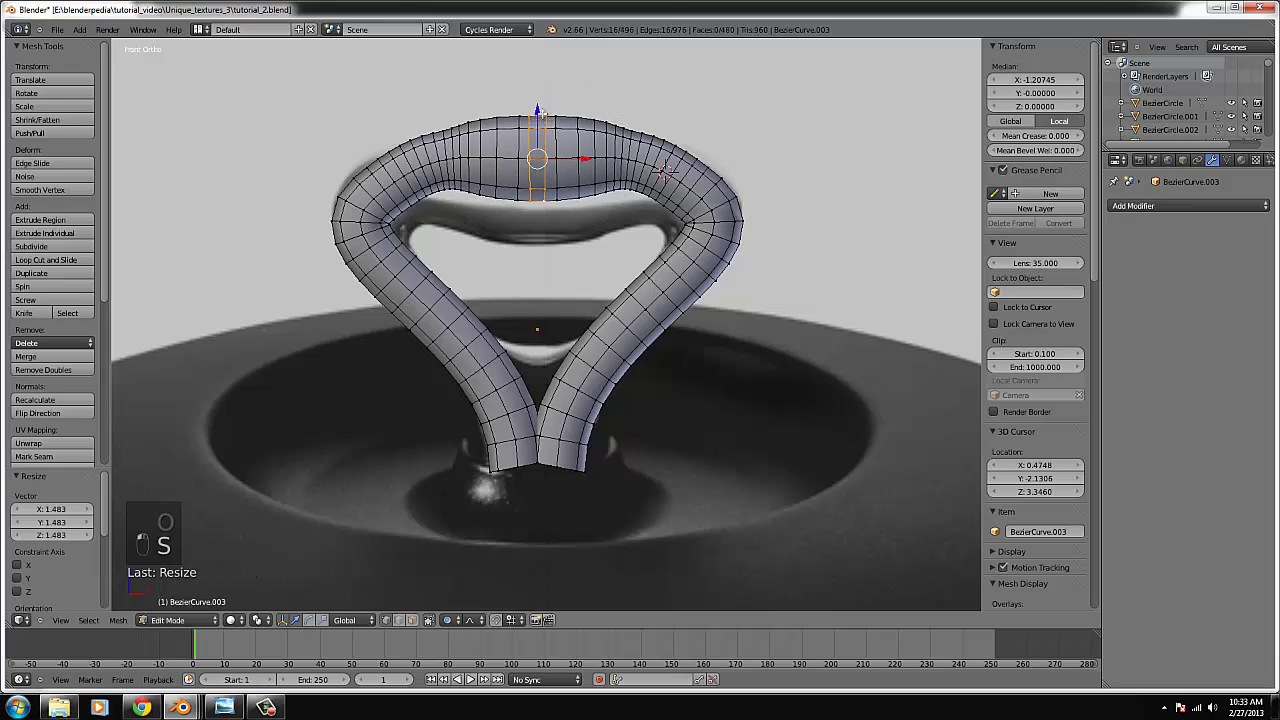
# - Undo the scaling and try lowering the middle loops by about 0.102 along Z, undoing that move as well
pyautogui.press('s')
pyautogui.hotkey('ctrl', 'z')
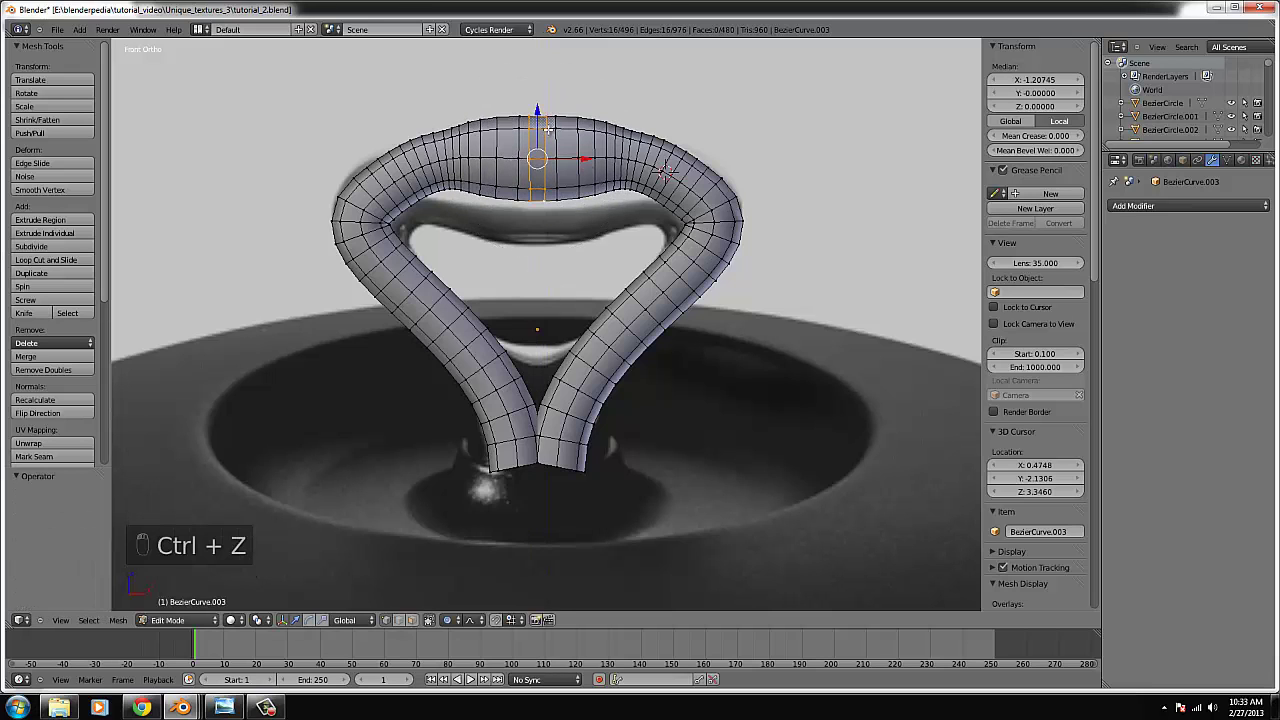
pyautogui.hotkey('ctrl', 'z')
pyautogui.moveTo(538, 113); pyautogui.dragTo(538, 122)
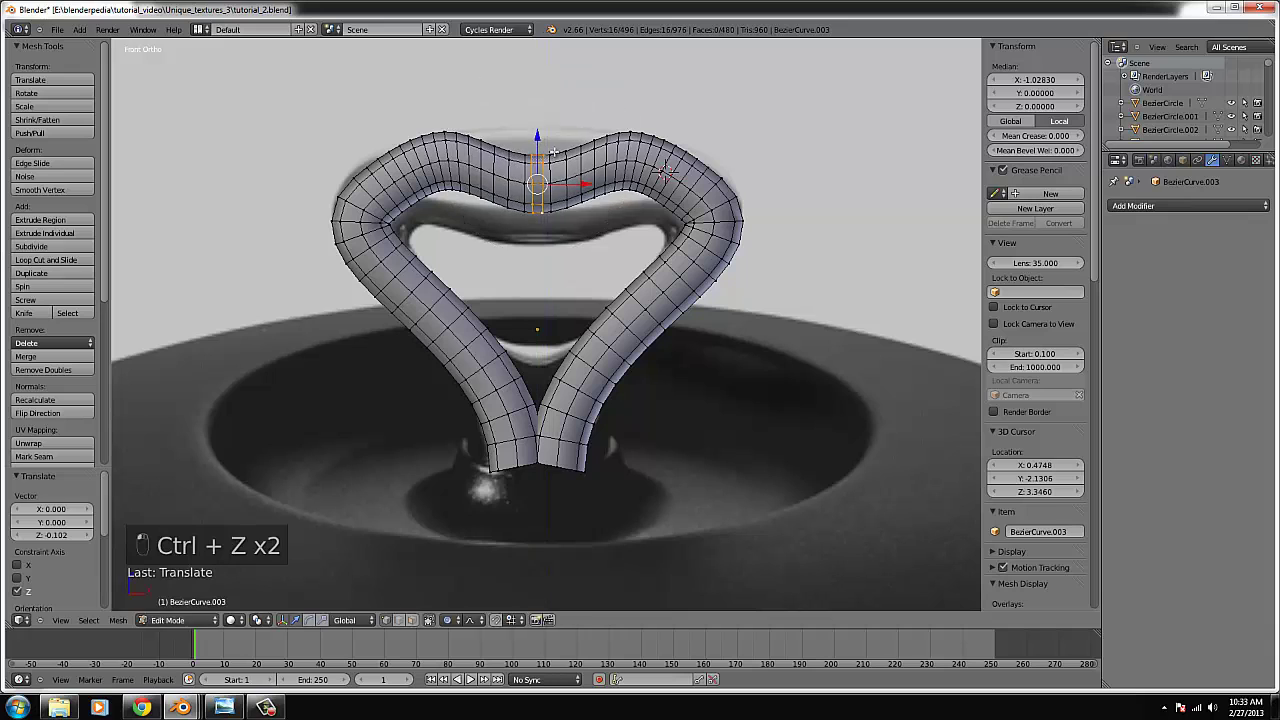
pyautogui.press('s')
pyautogui.rightClick(612, 165)
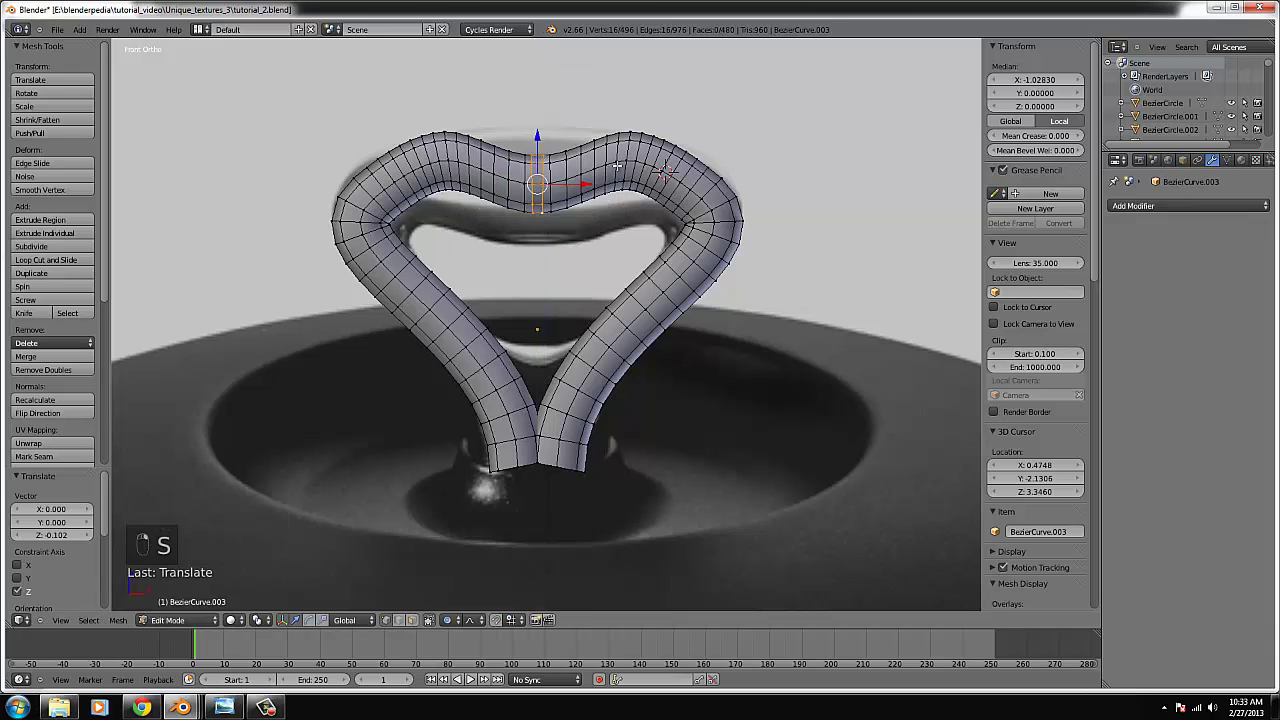
pyautogui.hotkey('ctrl', 'z')
# - Scale the top bar's middle loops by about 1.545 with smooth proportional falloff and lower them slightly along Z
pyautogui.press('s')
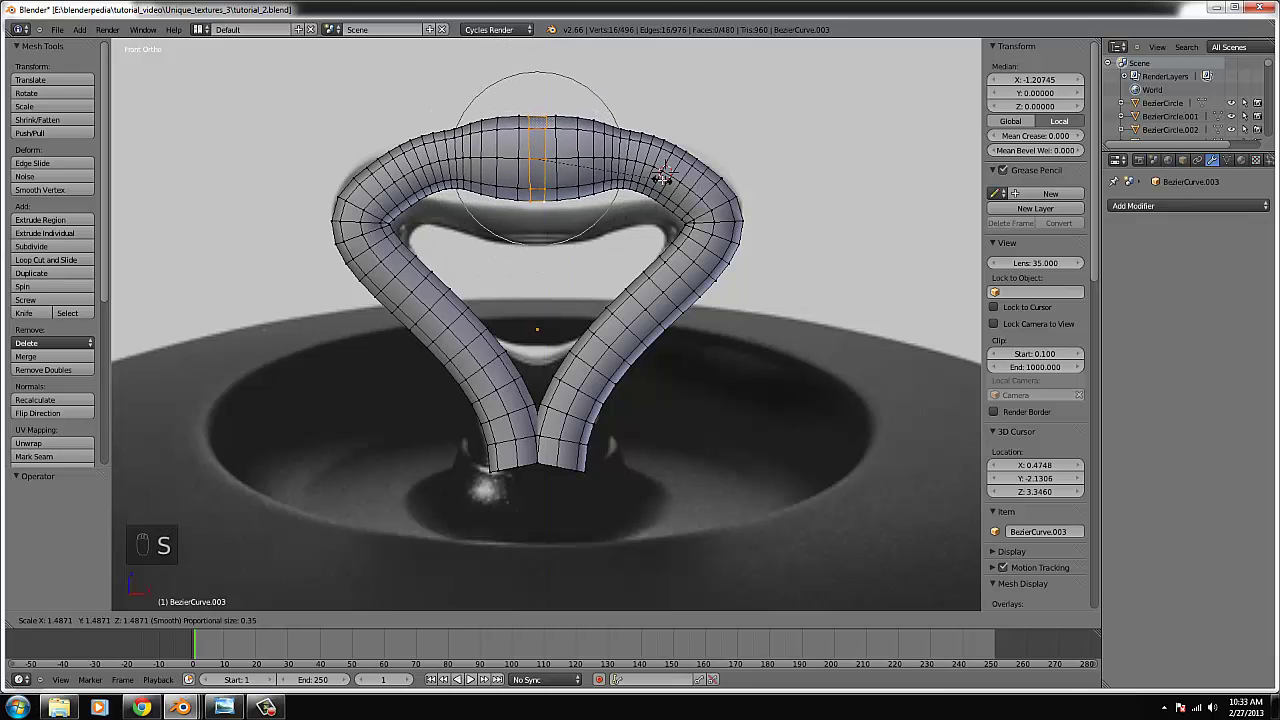
pyautogui.scroll(-2, 666, 175)
pyautogui.click(571, 147)
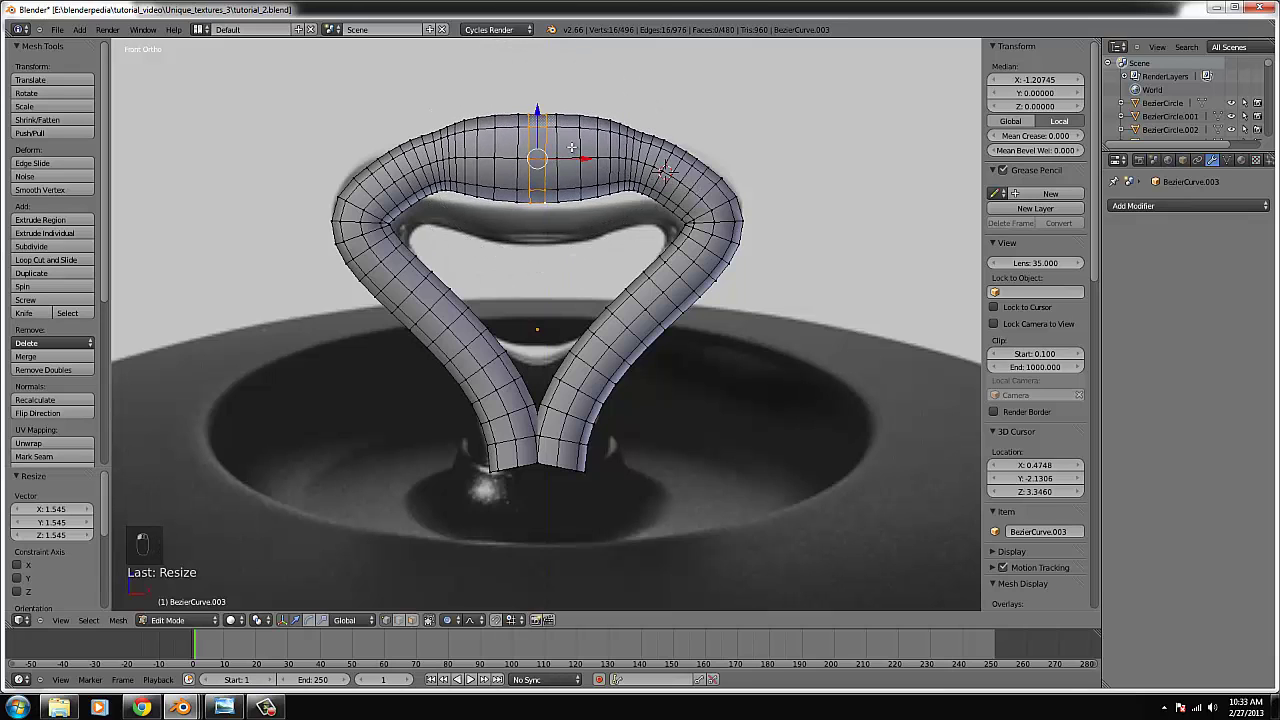
pyautogui.moveTo(538, 115); pyautogui.dragTo(538, 127)
pyautogui.press('Tab')
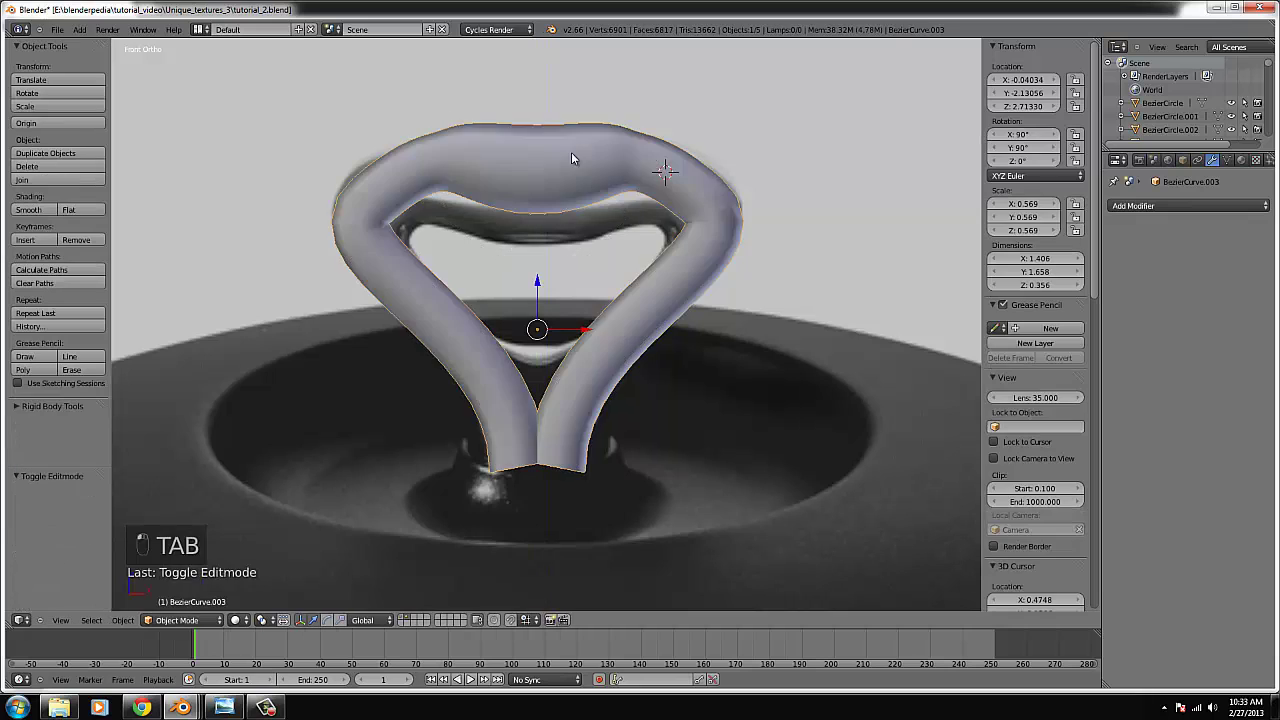
# - Add one centred loop cut across each handle leg, level with the reference photo's small crossbar
pyautogui.scroll(-3, 634, 214)
pyautogui.scroll(5, 600, 357)
pyautogui.press('Tab')
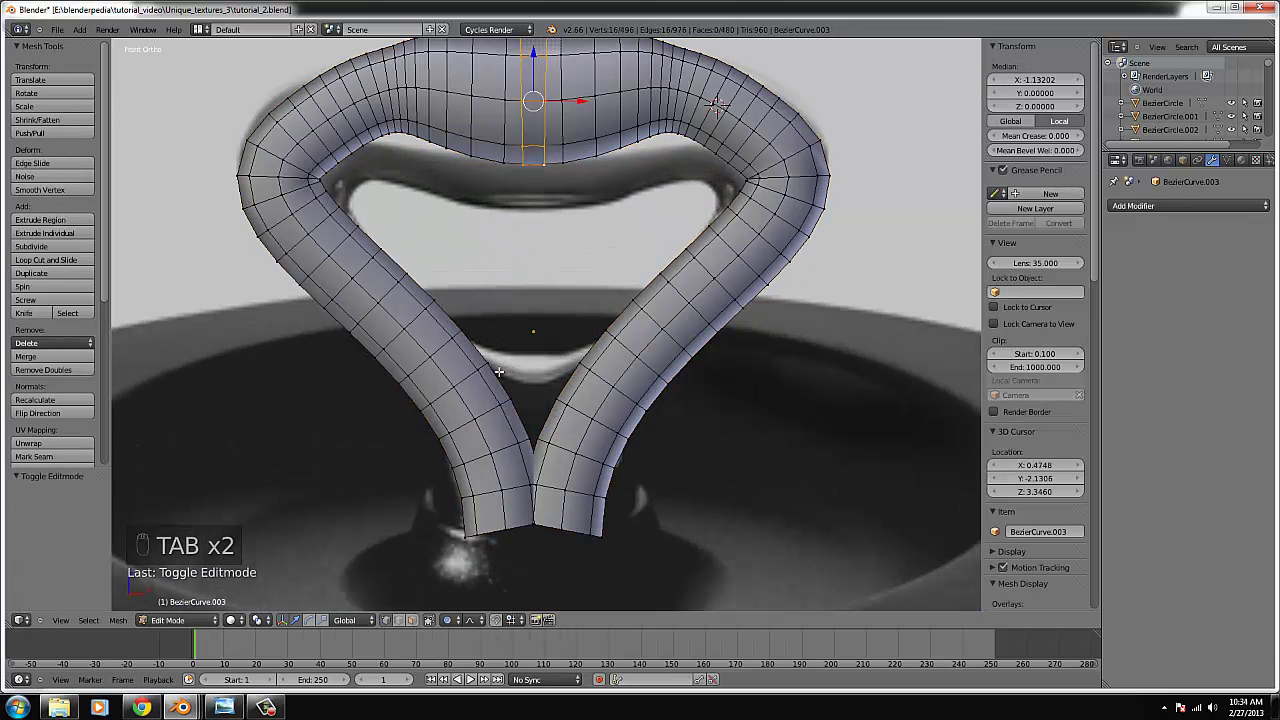
pyautogui.scroll(1, 499, 371)
pyautogui.hotkey('ctrl', 'r')
pyautogui.click(470, 360)
pyautogui.rightClick(550, 379)
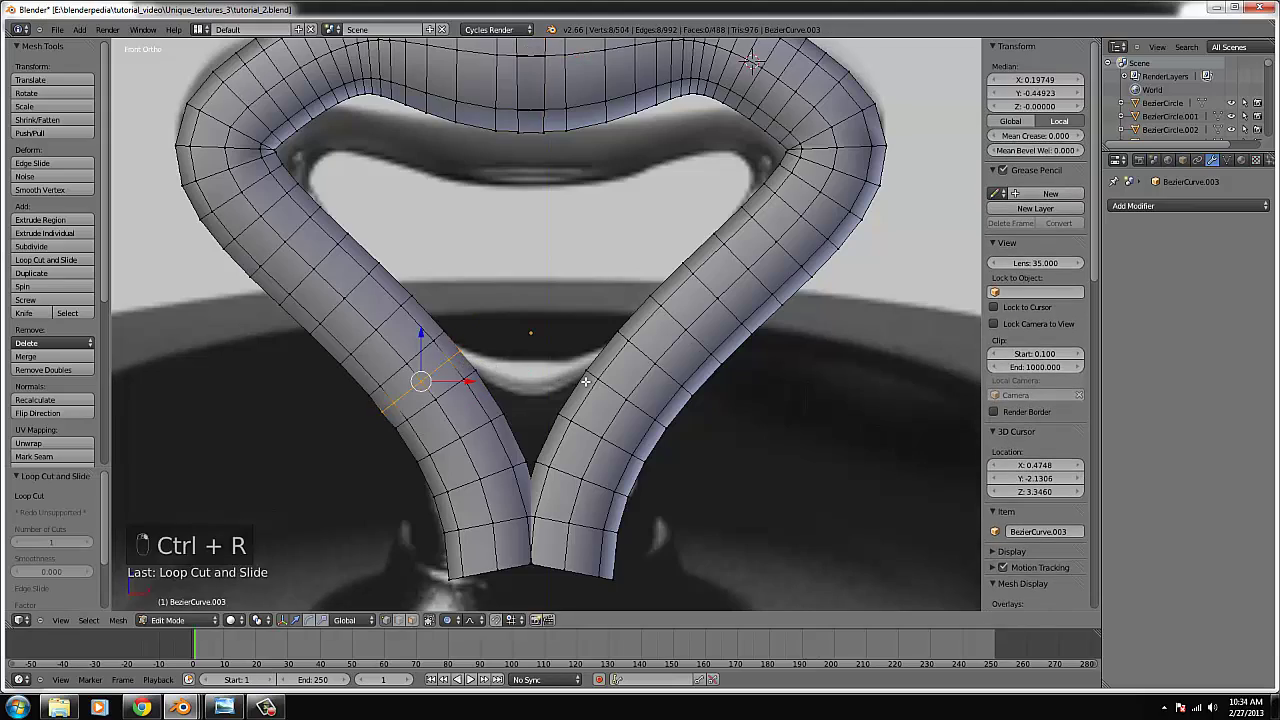
pyautogui.hotkey('ctrl', 'r')
pyautogui.click(590, 370)
pyautogui.rightClick(596, 372)
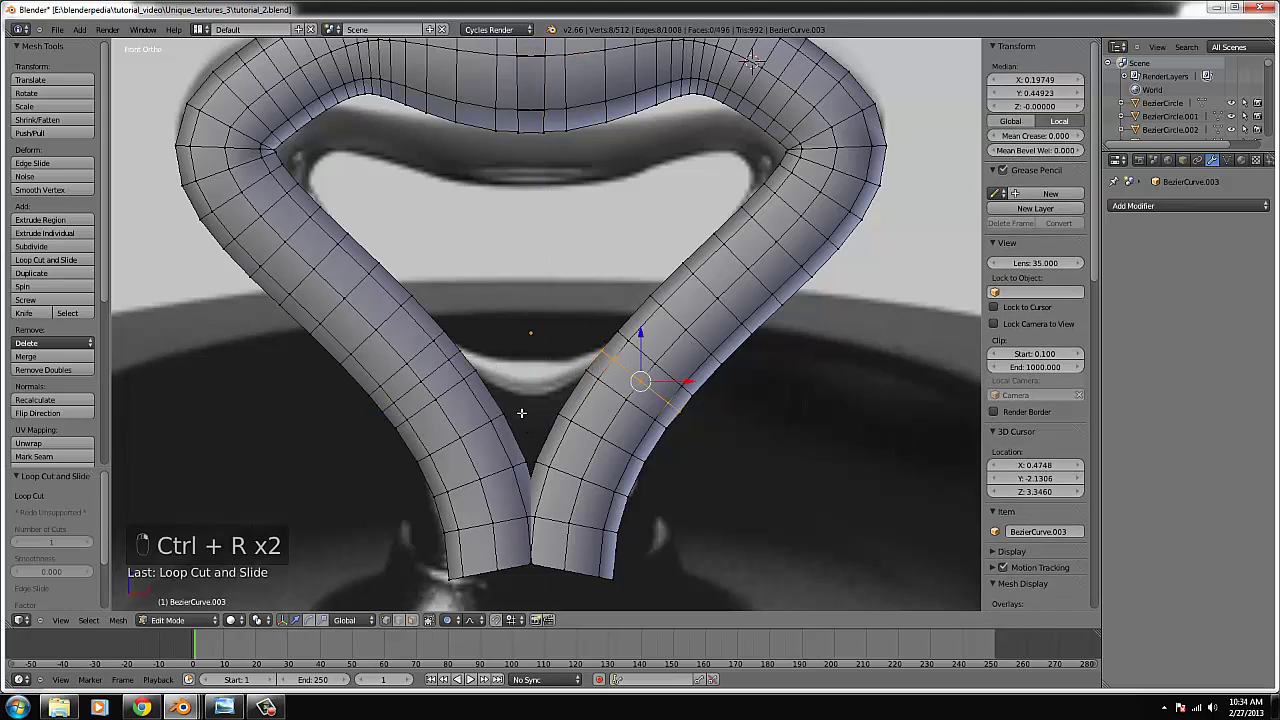
# - Fill a front face between the two legs using the inner vertices at the new loop cuts and the row below
pyautogui.moveTo(521, 412); pyautogui.dragTo(496, 384, button='middle')
pyautogui.rightClick(459, 383)
pyautogui.scroll(5, 553, 412)
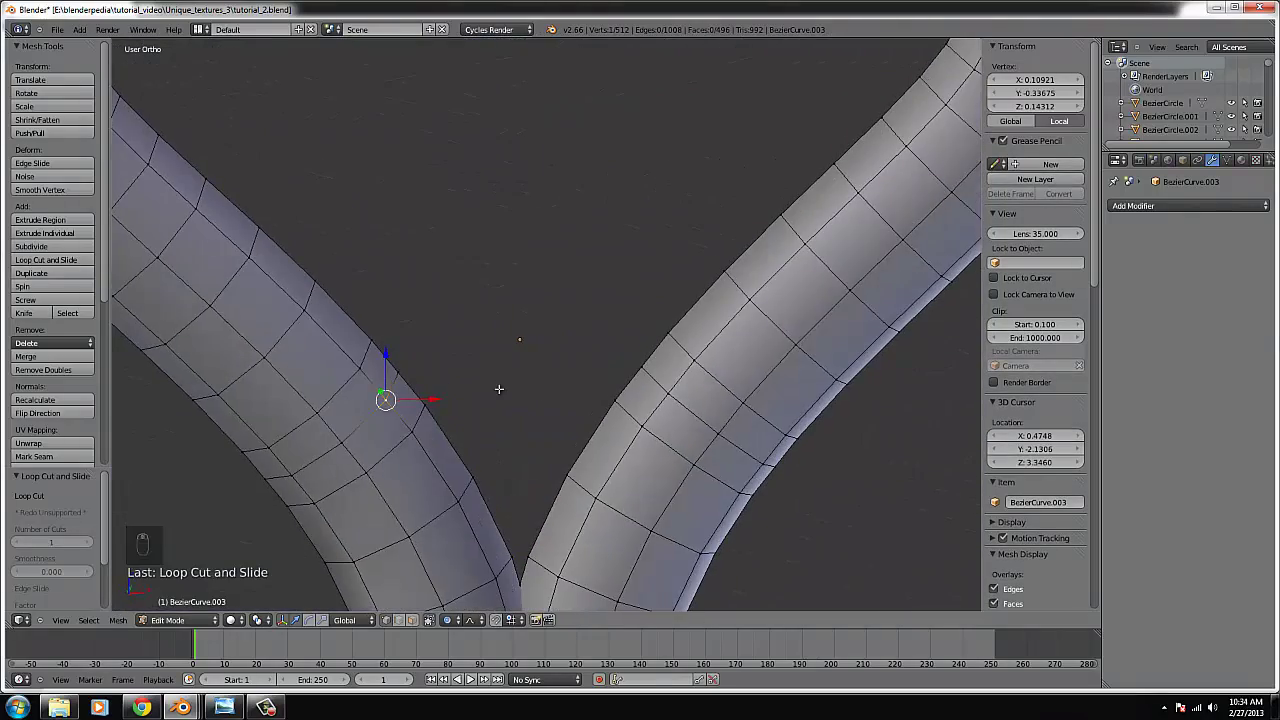
pyautogui.press('KP_1')
pyautogui.press('shift')
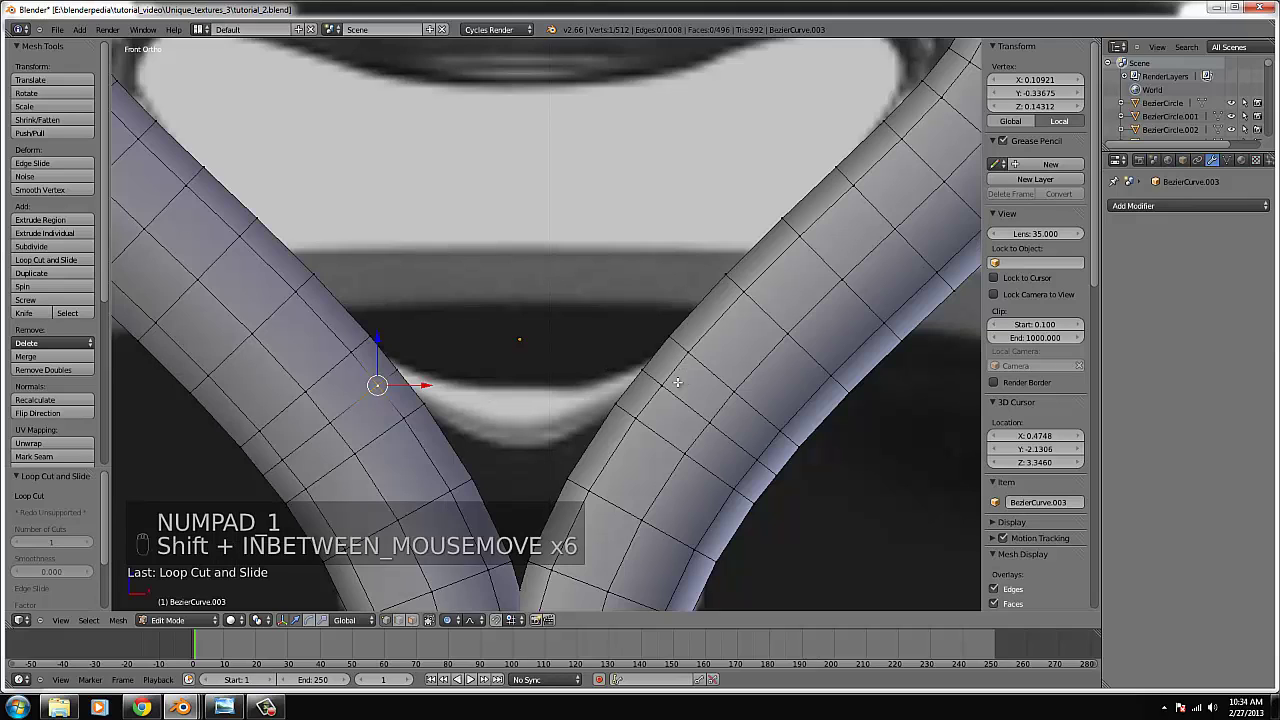
pyautogui.keyDown('shift'); pyautogui.rightClick(412, 420); pyautogui.keyUp('shift')
pyautogui.press('f')
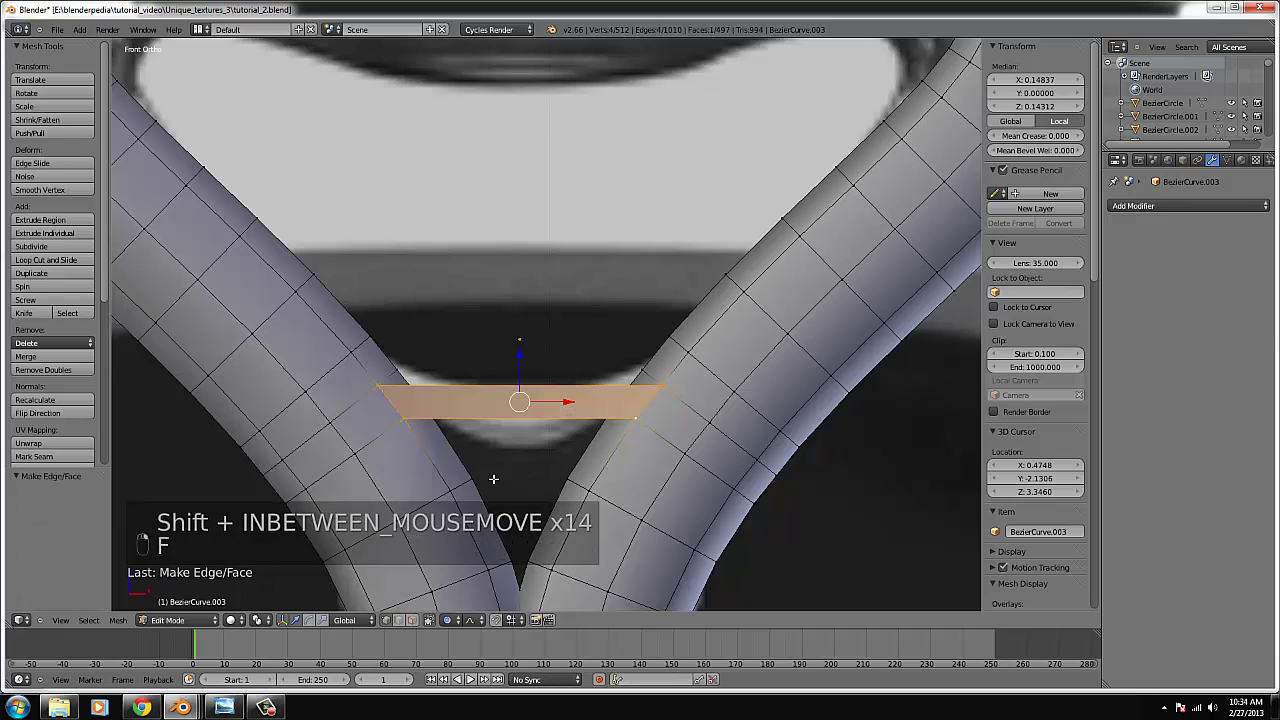
# - Fill the remaining front gap between the legs with successive faces down to where the legs meet
pyautogui.rightClick(456, 487)
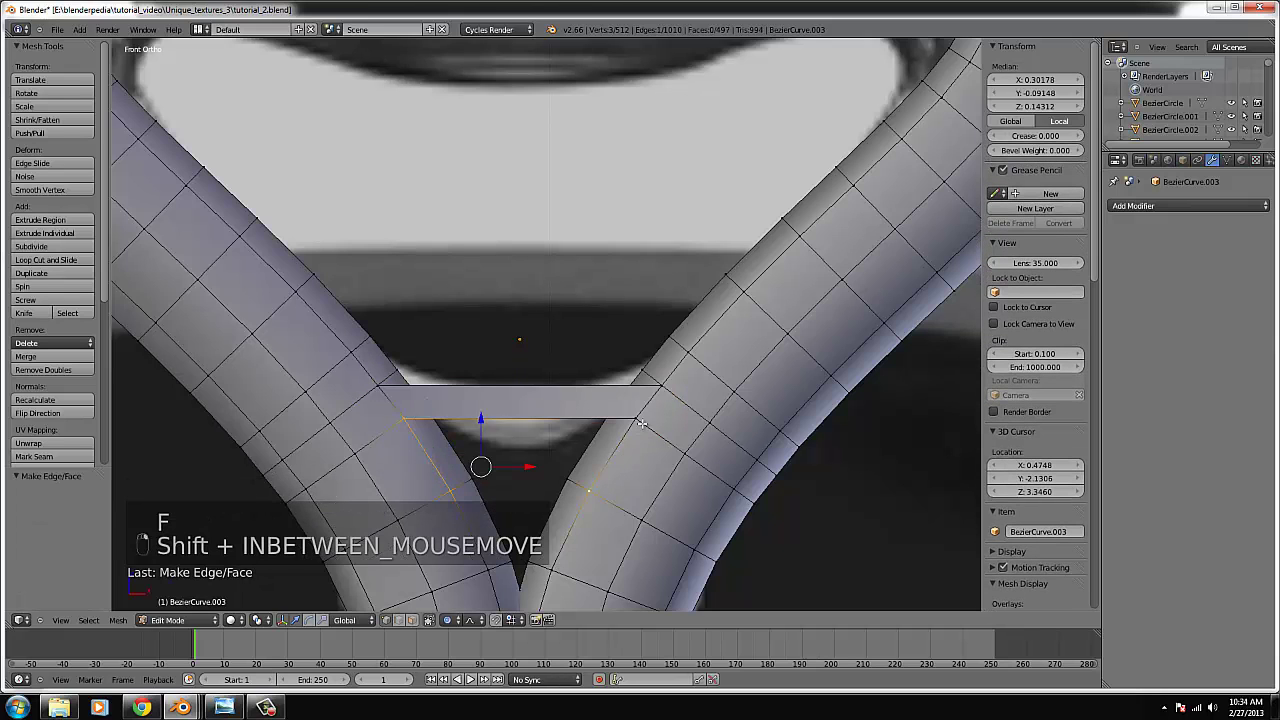
pyautogui.press('f')
pyautogui.scroll(-4, 641, 424)
pyautogui.rightClick(491, 425)
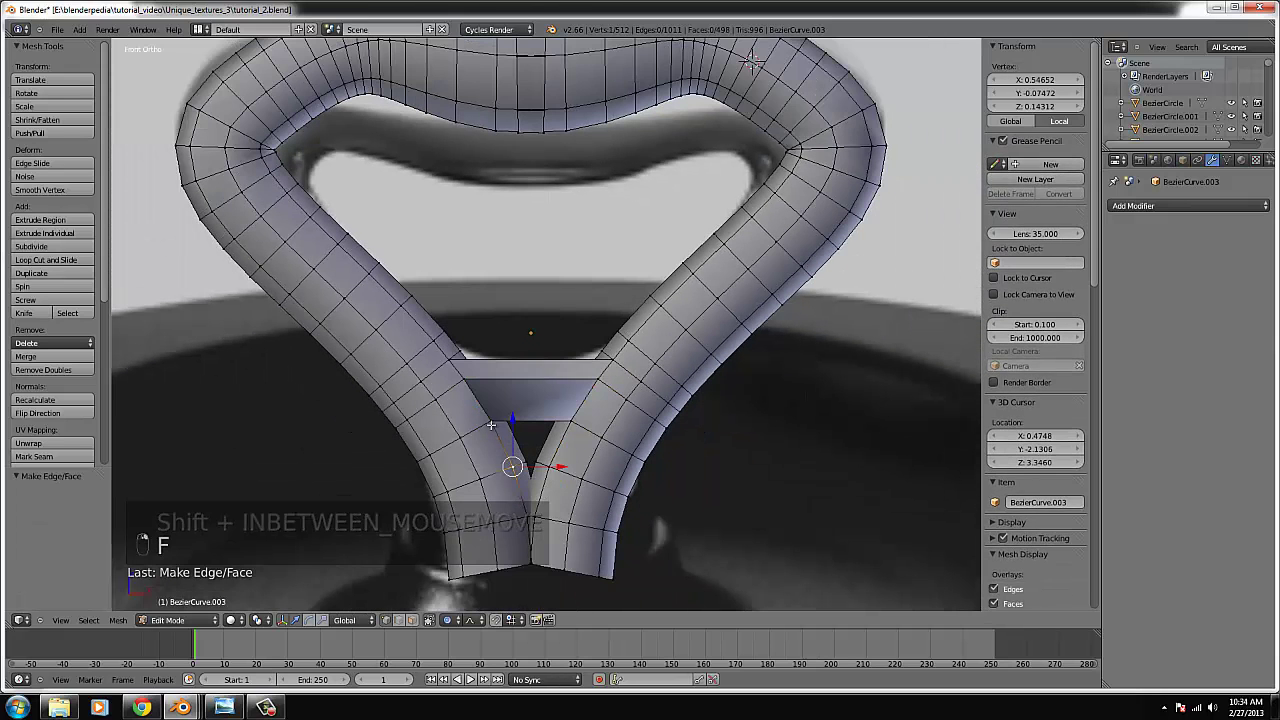
pyautogui.keyDown('shift'); pyautogui.rightClick(491, 425); pyautogui.keyUp('shift')
pyautogui.press('f')
pyautogui.rightClick(524, 512)
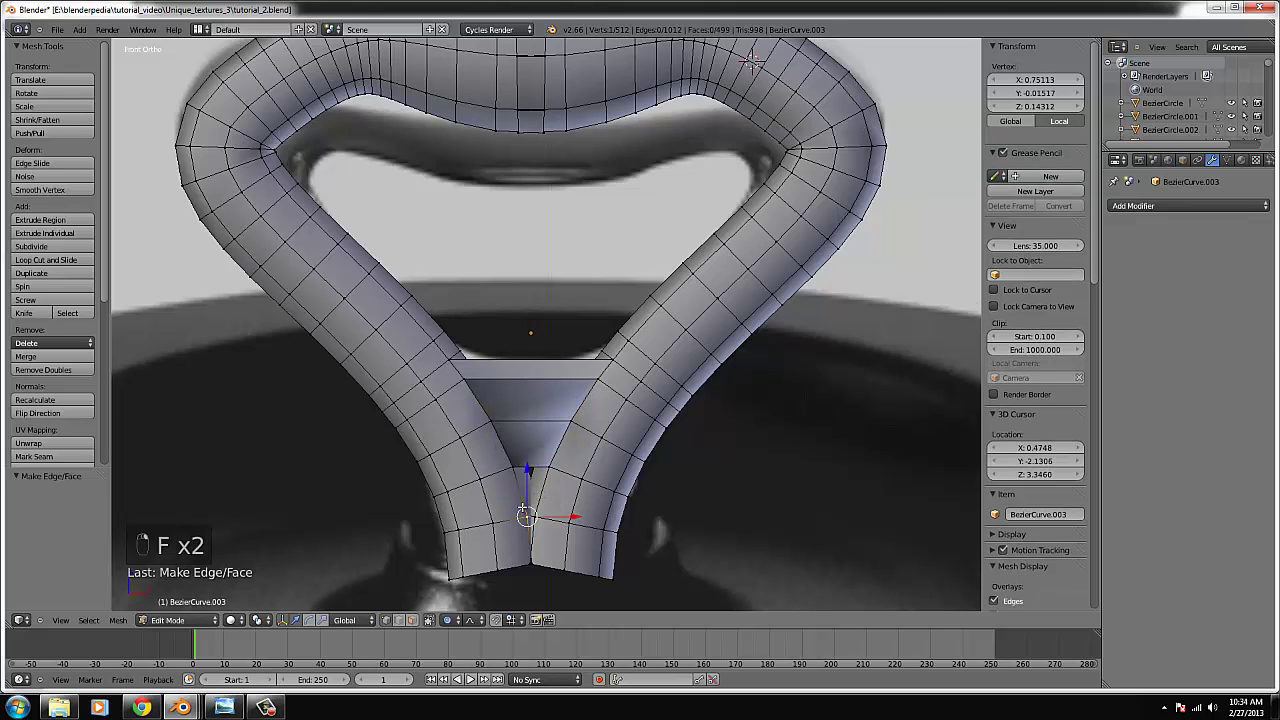
pyautogui.keyDown('shift'); pyautogui.rightClick(547, 508); pyautogui.keyUp('shift')
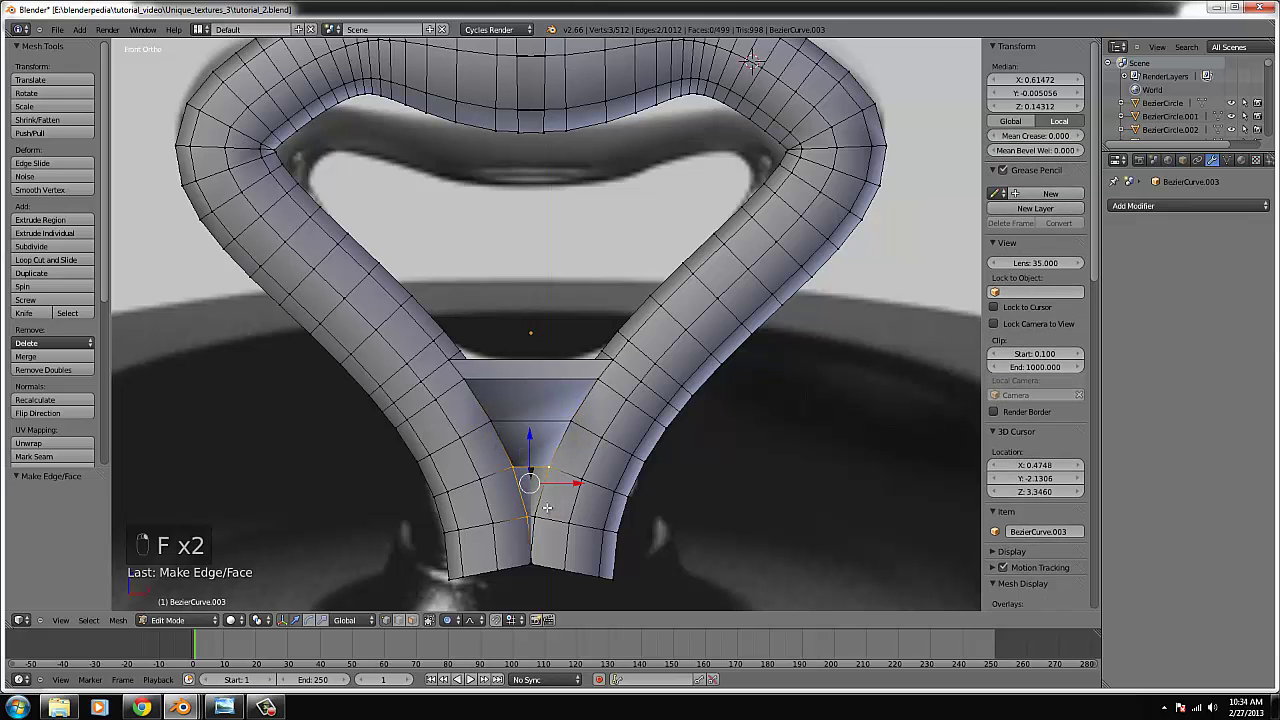
pyautogui.rightClick(531, 564)
# - Bridge the legs with an upper face running backward from the top edge of the front web
pyautogui.moveTo(589, 420); pyautogui.dragTo(410, 357, button='middle')
pyautogui.keyDown('shift'); pyautogui.rightClick(612, 387); pyautogui.keyUp('shift')
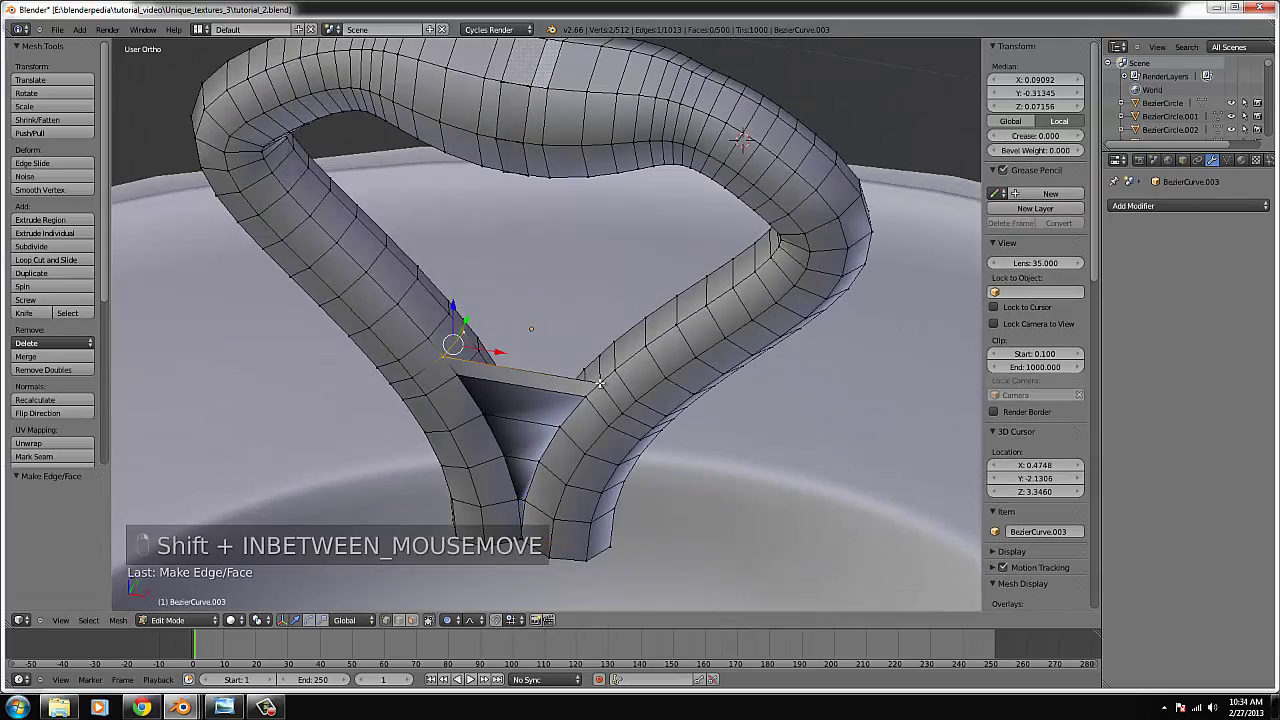
pyautogui.keyDown('shift'); pyautogui.rightClick(599, 355); pyautogui.keyUp('shift')
pyautogui.press('f')
# - Fill the next face between the legs farther back, adjoining the upper bridging face
pyautogui.scroll(3, 599, 355)
pyautogui.moveTo(599, 355); pyautogui.dragTo(336, 377, button='middle')
pyautogui.rightClick(742, 354)
pyautogui.keyDown('shift'); pyautogui.rightClick(688, 322); pyautogui.keyUp('shift')
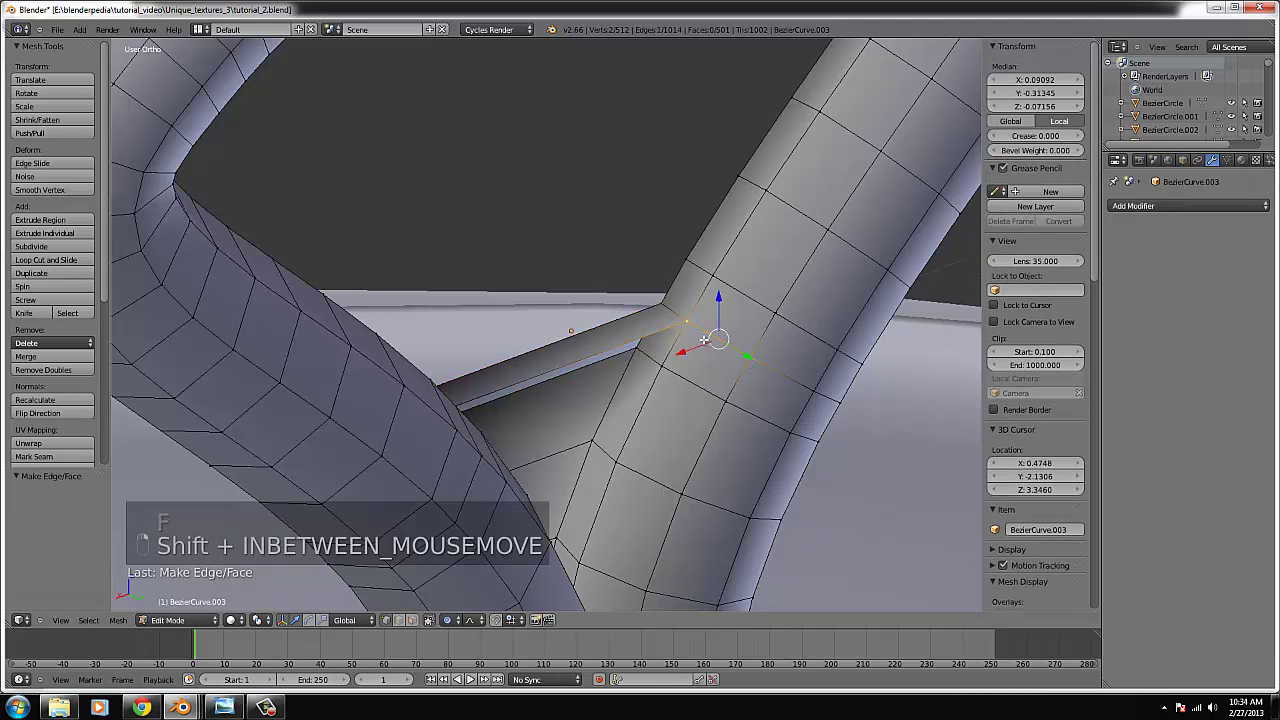
pyautogui.moveTo(688, 322); pyautogui.dragTo(433, 338, button='middle')
pyautogui.keyDown('shift'); pyautogui.rightClick(393, 387); pyautogui.keyUp('shift')
pyautogui.press('f')
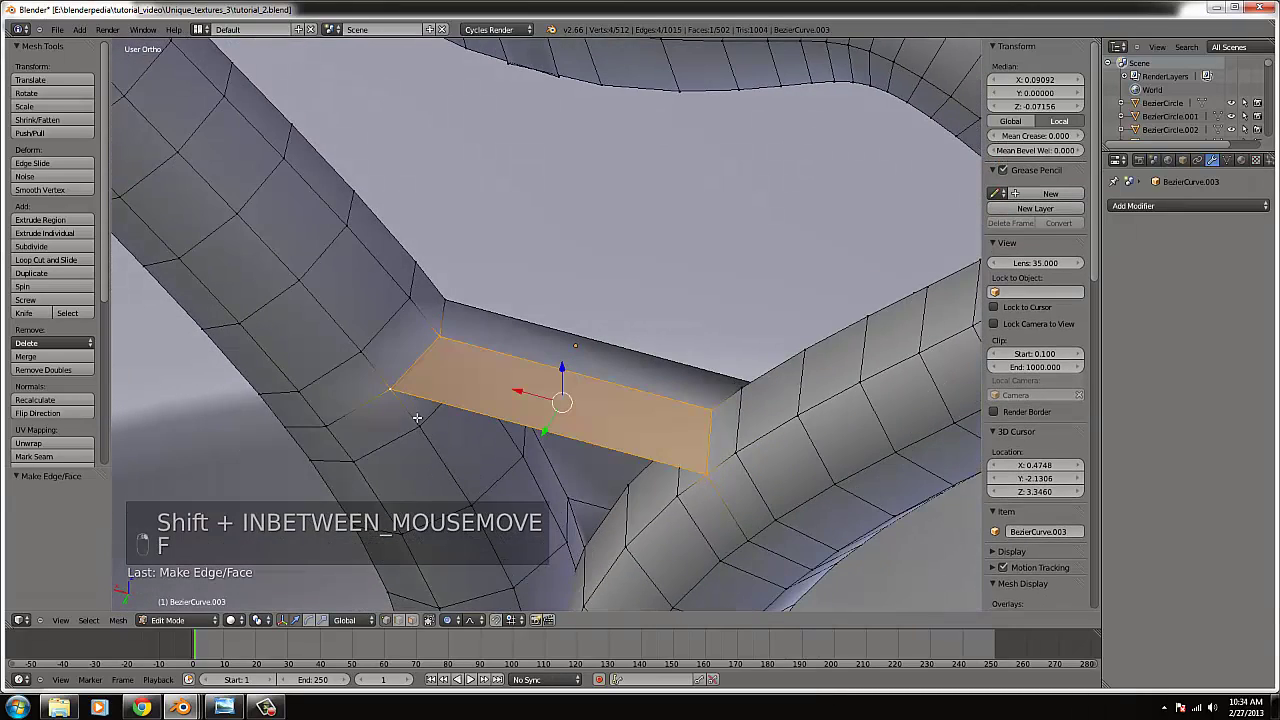
# - Fill the uppermost rear face between the legs, adjoining the bridging faces on top of the web
pyautogui.moveTo(417, 420); pyautogui.dragTo(420, 380, button='middle')
pyautogui.rightClick(398, 392)
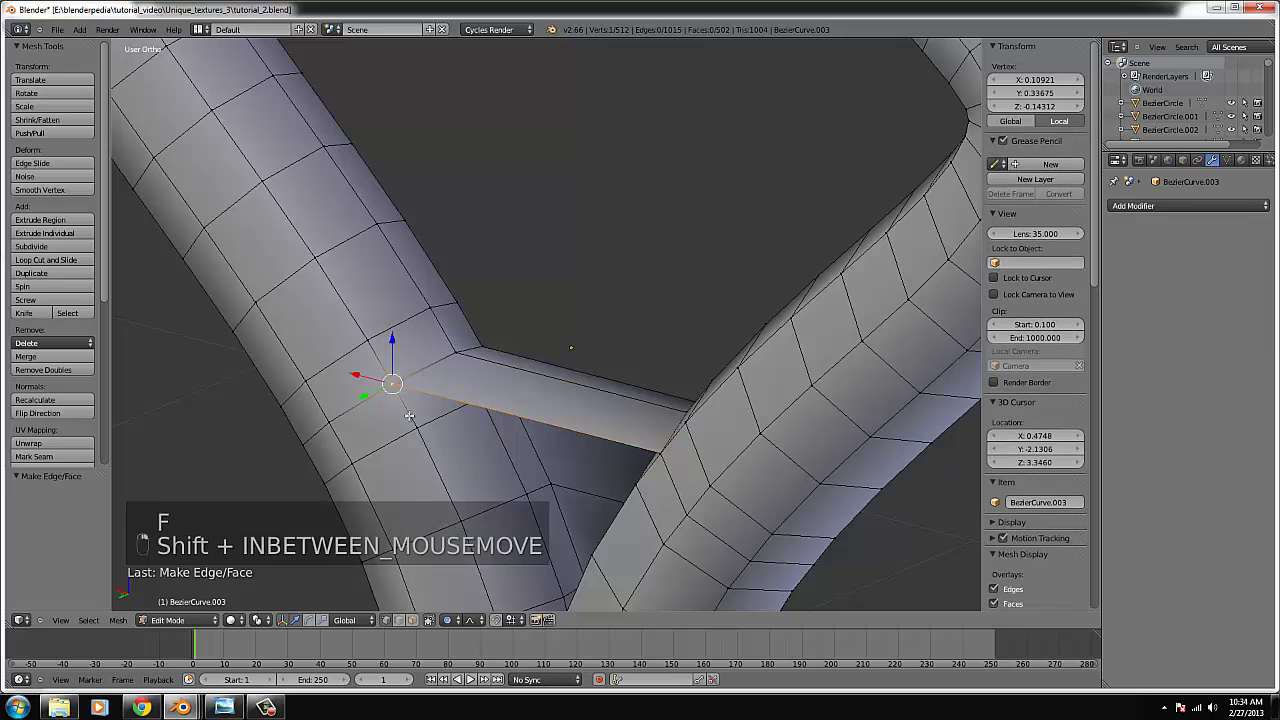
pyautogui.keyDown('shift'); pyautogui.rightClick(651, 478); pyautogui.keyUp('shift')
pyautogui.keyDown('shift'); pyautogui.rightClick(658, 455); pyautogui.keyUp('shift')
pyautogui.press('f')
# - Fill the remaining rear gap between the legs with three successive faces down to where the legs meet
pyautogui.moveTo(655, 462); pyautogui.dragTo(615, 445, button='middle')
pyautogui.rightClick(455, 398)
pyautogui.keyDown('shift'); pyautogui.rightClick(605, 435); pyautogui.keyUp('shift')
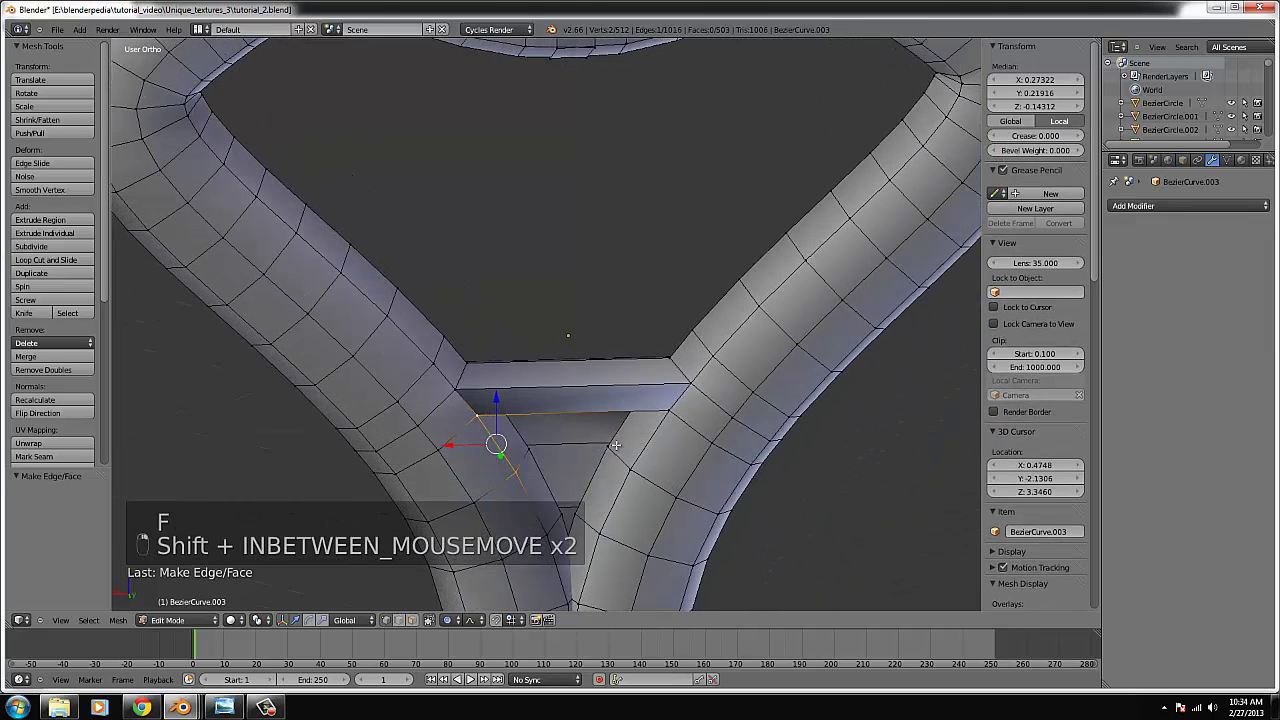
pyautogui.press('f')
pyautogui.rightClick(605, 532)
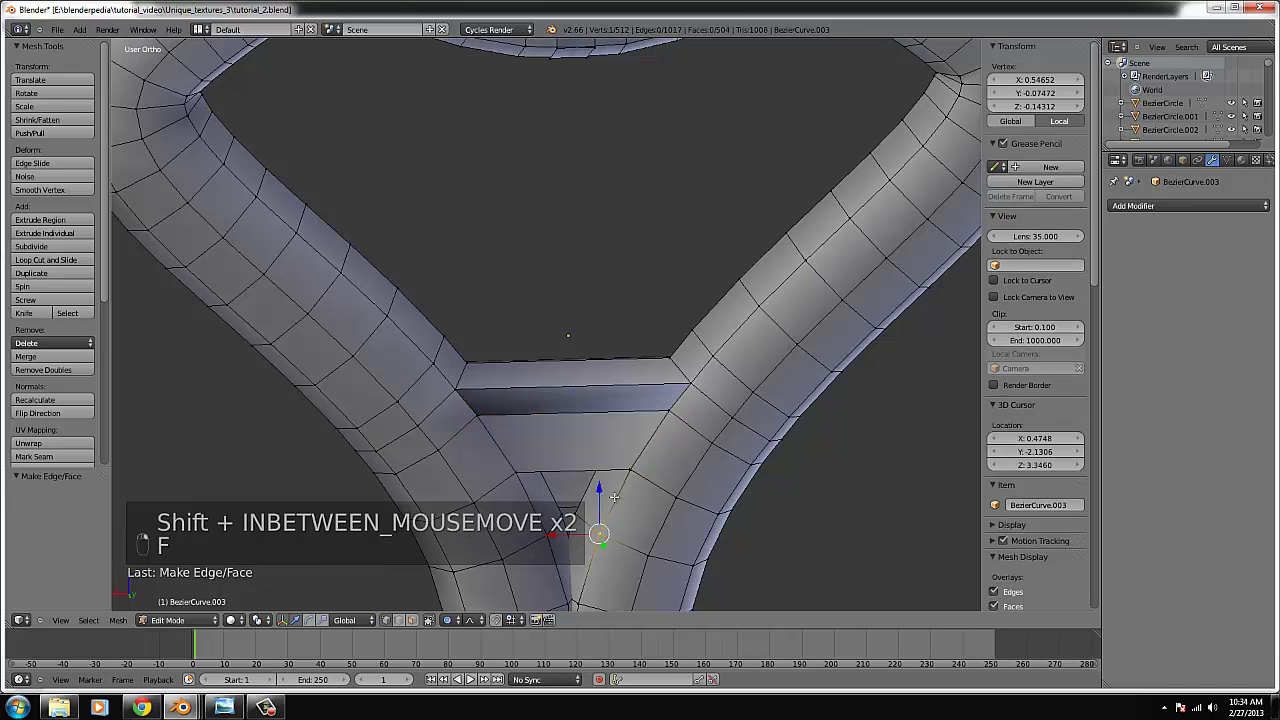
pyautogui.keyDown('shift'); pyautogui.rightClick(632, 468); pyautogui.keyUp('shift')
pyautogui.press('f')
pyautogui.rightClick(570, 598)
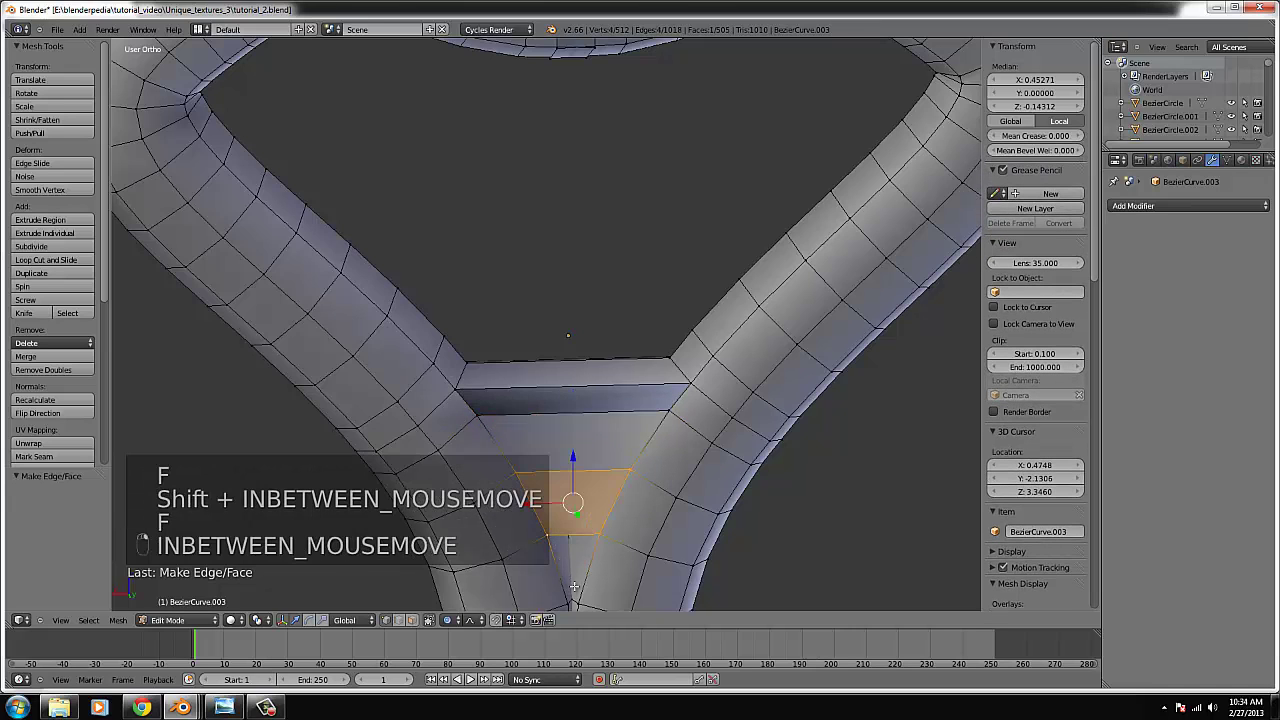
pyautogui.keyDown('shift'); pyautogui.rightClick(582, 538); pyautogui.keyUp('shift')
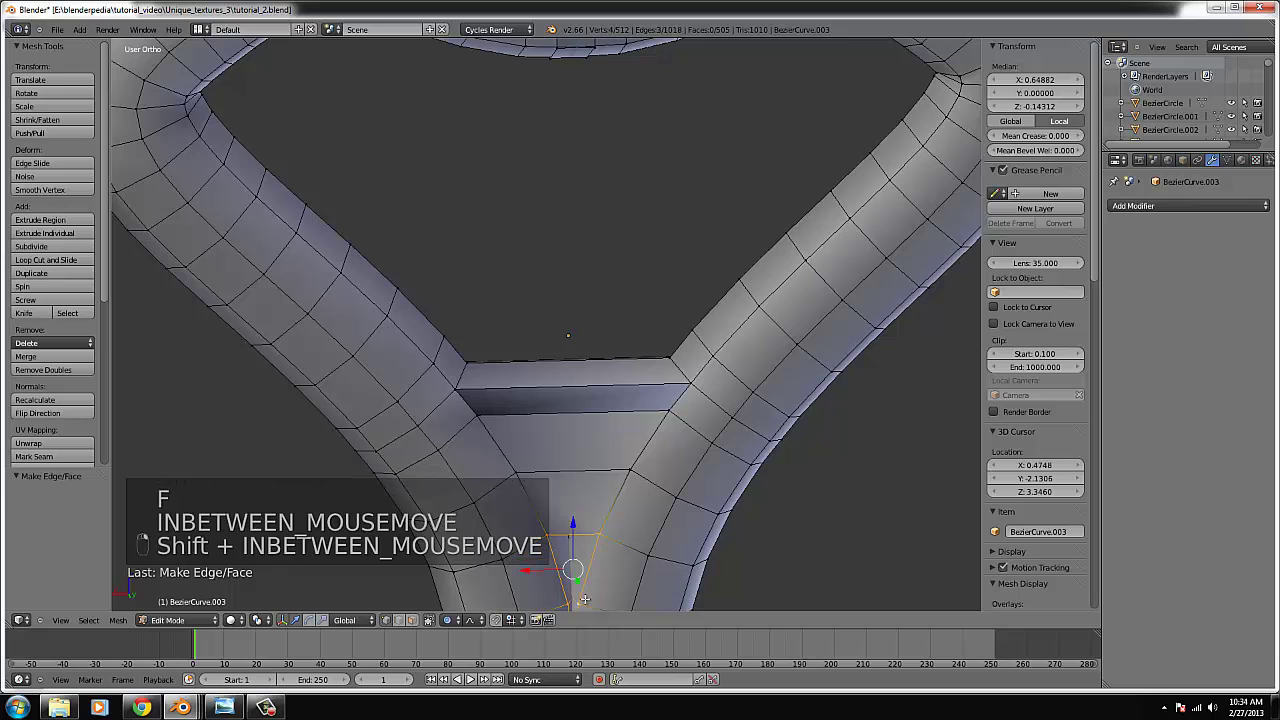
pyautogui.press('f')
# - Select the uppermost rear face of the web and make its normals consistent
pyautogui.rightClick(660, 410)
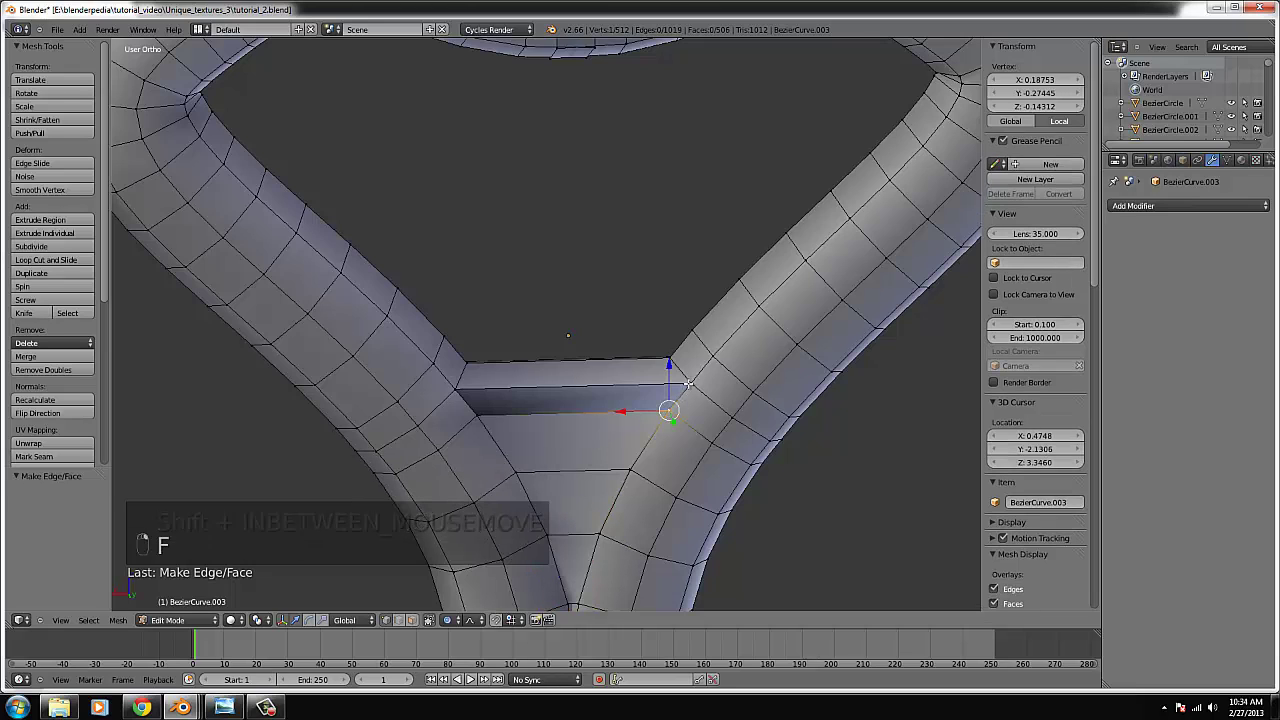
pyautogui.keyDown('shift'); pyautogui.rightClick(506, 413); pyautogui.keyUp('shift')
pyautogui.keyDown('shift'); pyautogui.rightClick(458, 393); pyautogui.keyUp('shift')
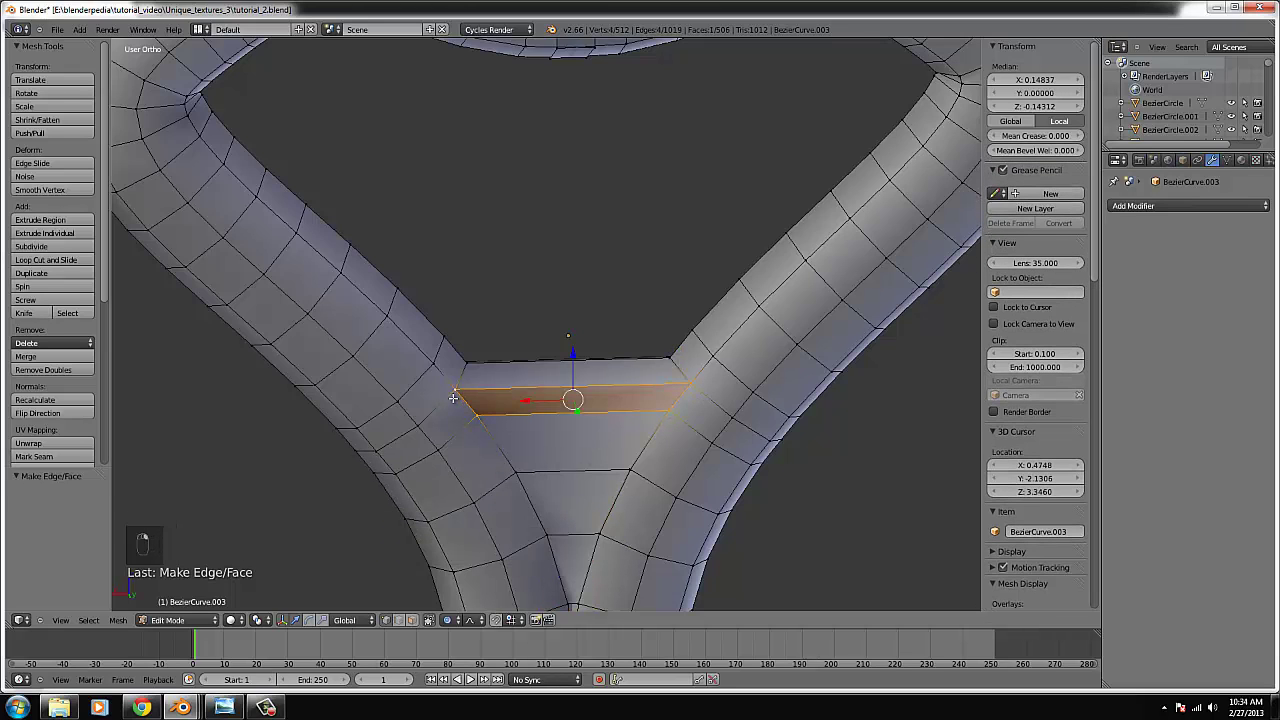
pyautogui.hotkey('ctrl', 'n')
# - Select the three web faces on the opposite side, make their normals consistent, and return to Object Mode
pyautogui.moveTo(453, 398); pyautogui.dragTo(438, 445, button='middle')
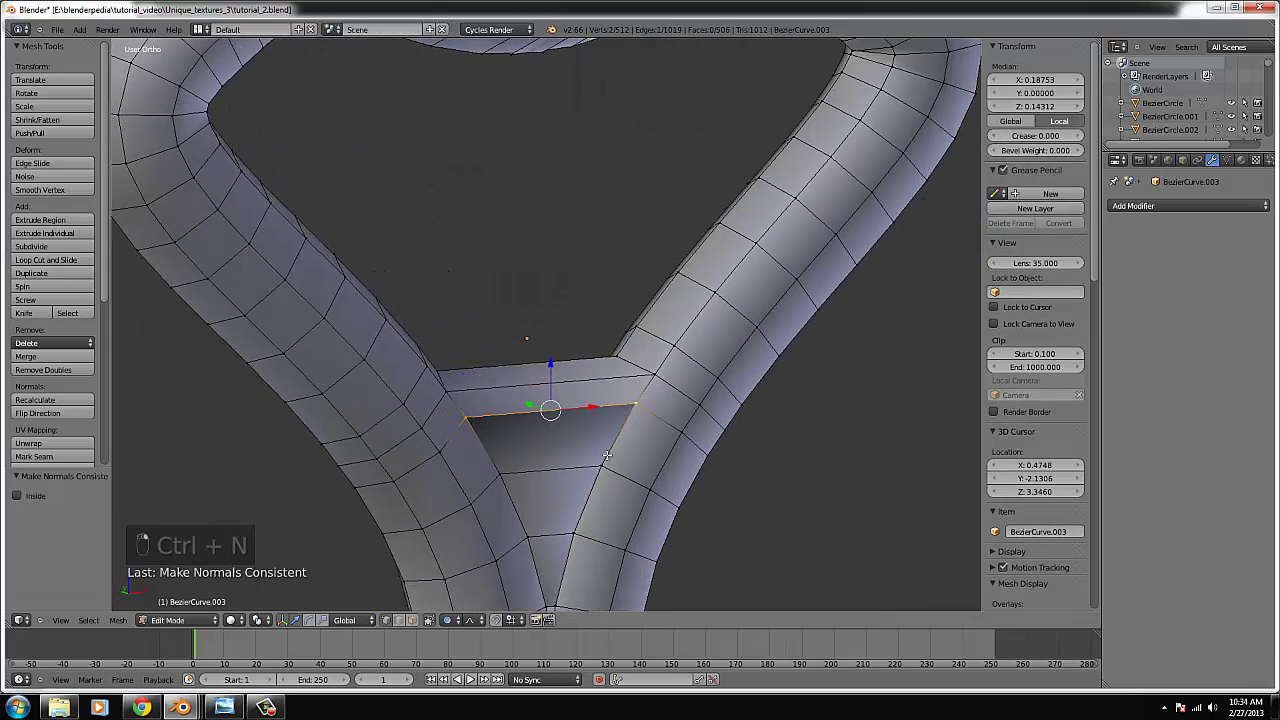
pyautogui.rightClick(491, 473)
pyautogui.keyDown('shift'); pyautogui.rightClick(556, 535); pyautogui.keyUp('shift')
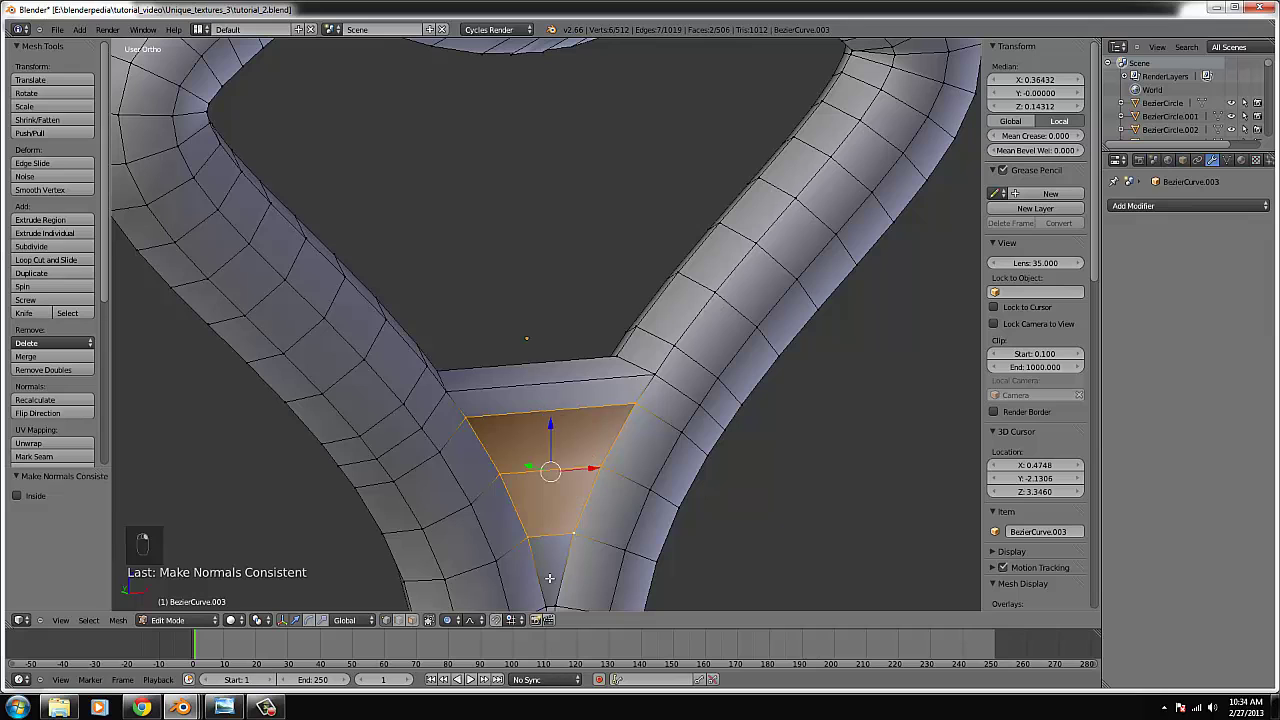
pyautogui.keyDown('shift'); pyautogui.rightClick(553, 602); pyautogui.keyUp('shift')
pyautogui.hotkey('ctrl', 'n')
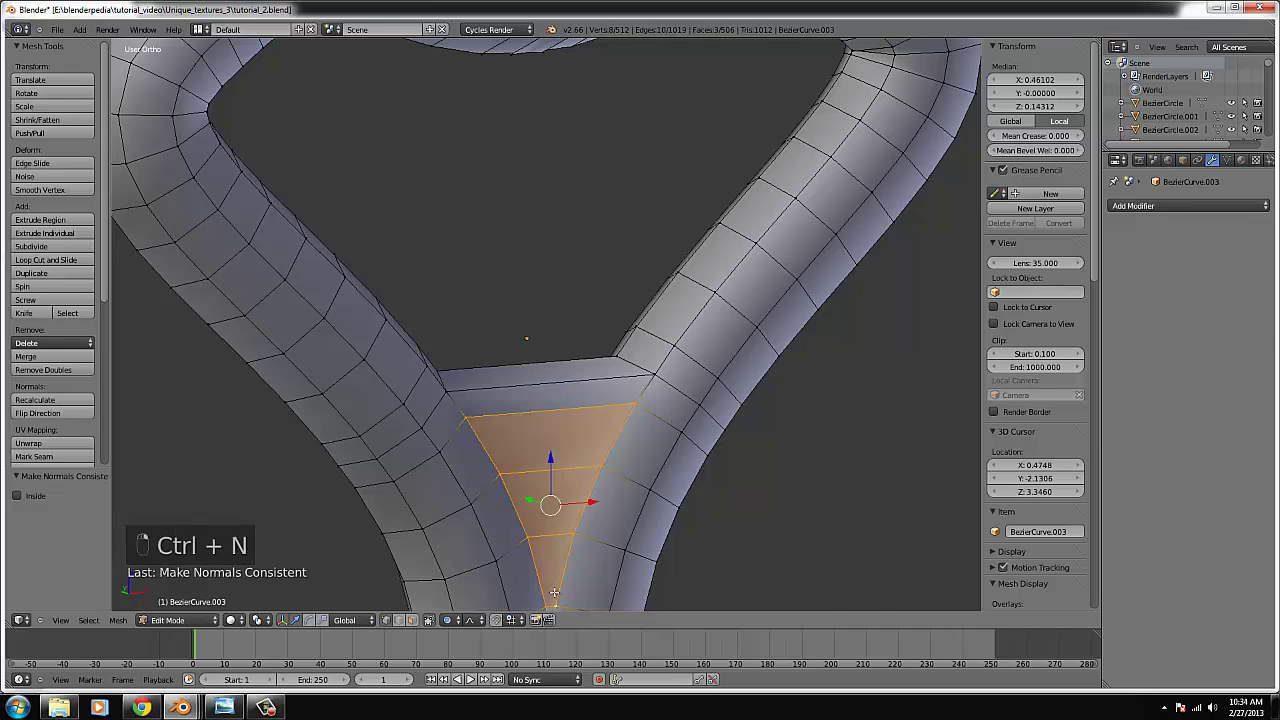
pyautogui.scroll(-6, 665, 440)
pyautogui.press('Tab')
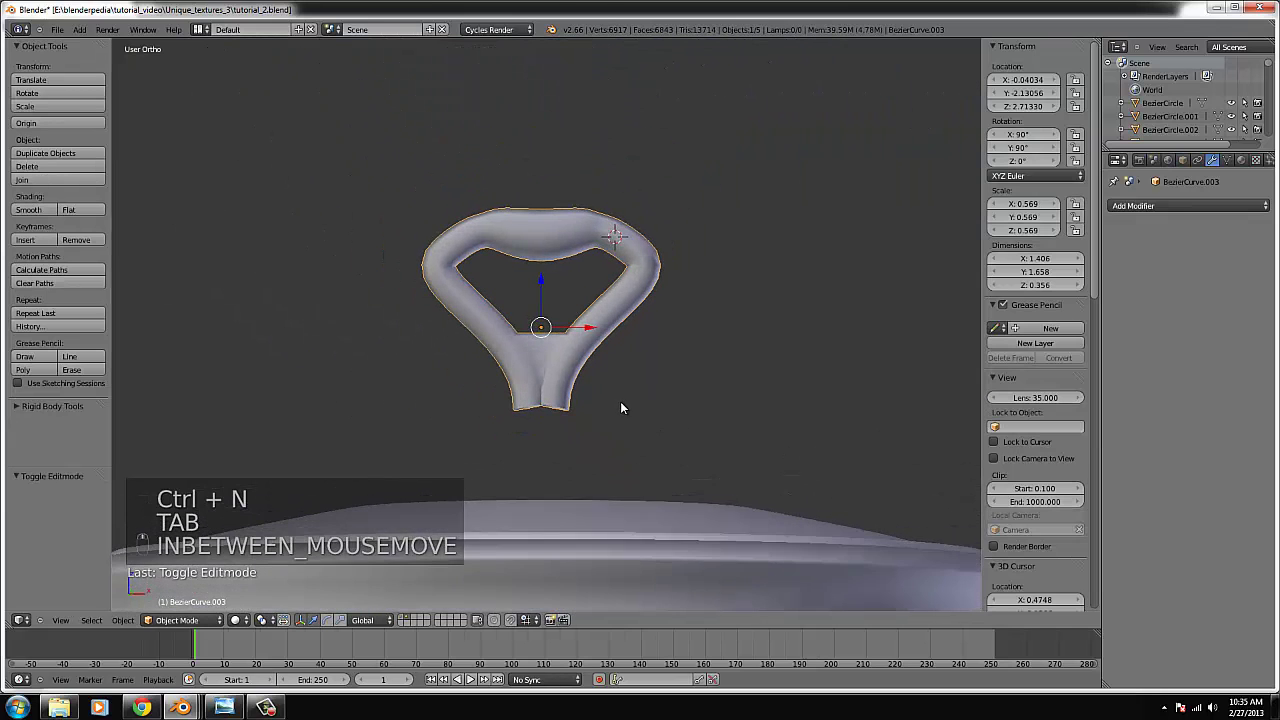
# - In front view, lower the handle along Z by about 0.789 toward the lid's recess
pyautogui.press('KP_1')
pyautogui.scroll(-2, 596, 385)
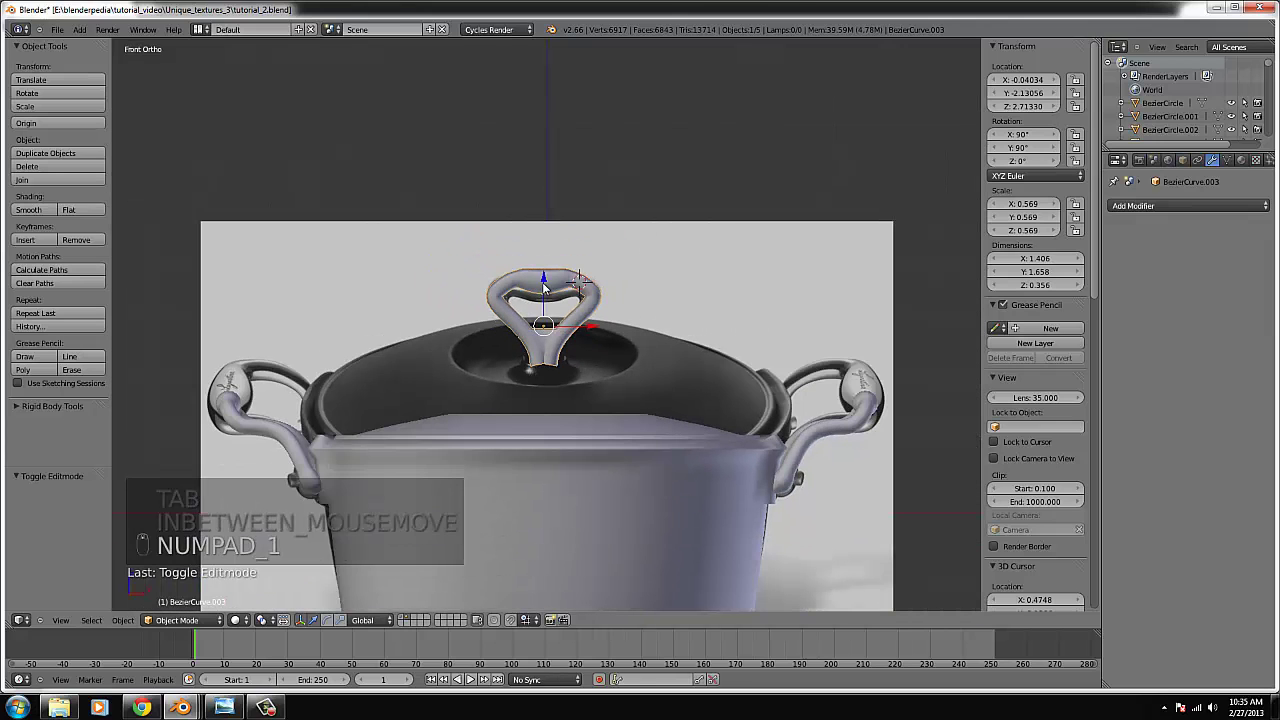
pyautogui.moveTo(542, 282); pyautogui.dragTo(542, 334)
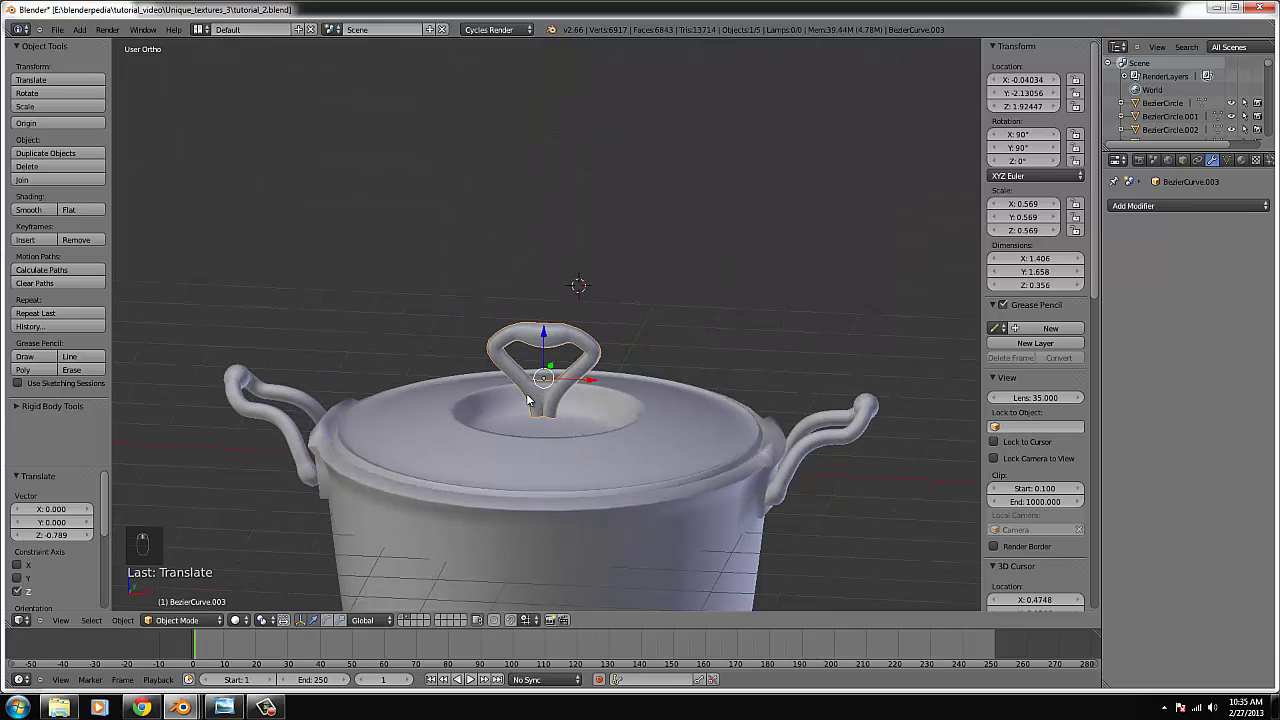
# - Turn off proportional editing, extrude the legs' bottom edge loops down about 0.12, and scale them slightly wider
pyautogui.press('z')
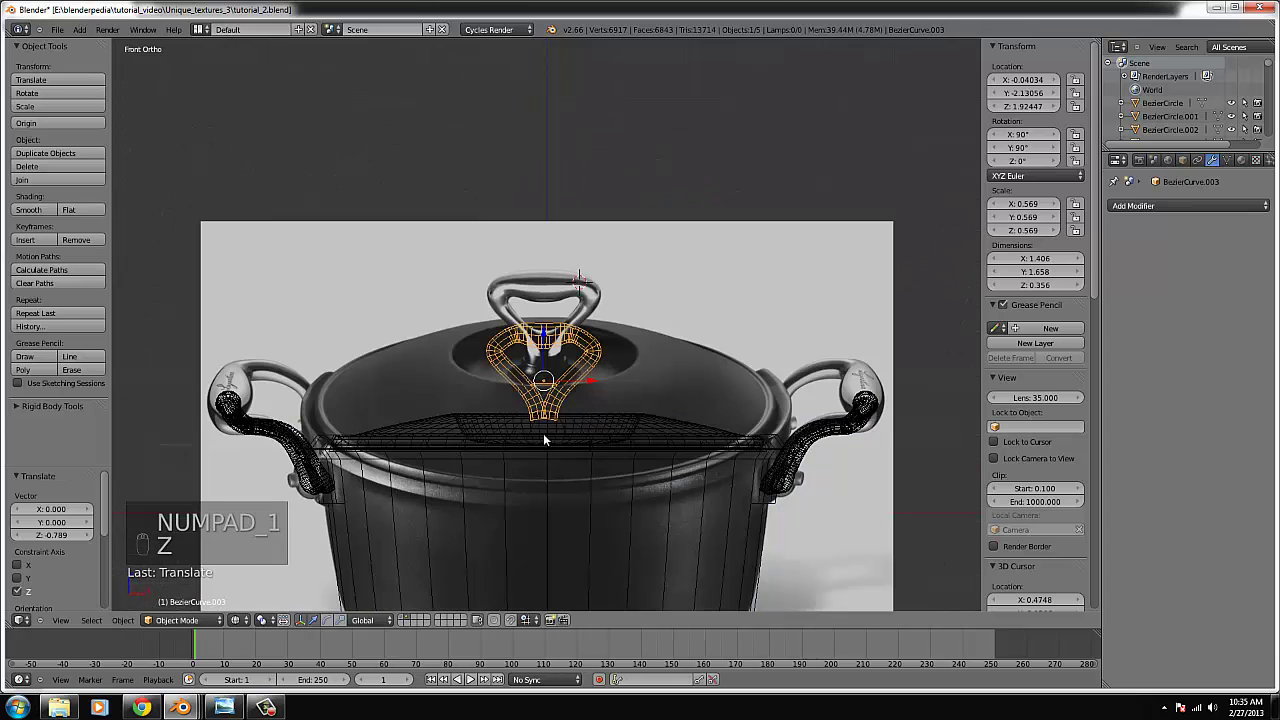
pyautogui.scroll(3, 545, 440)
pyautogui.press('Tab')
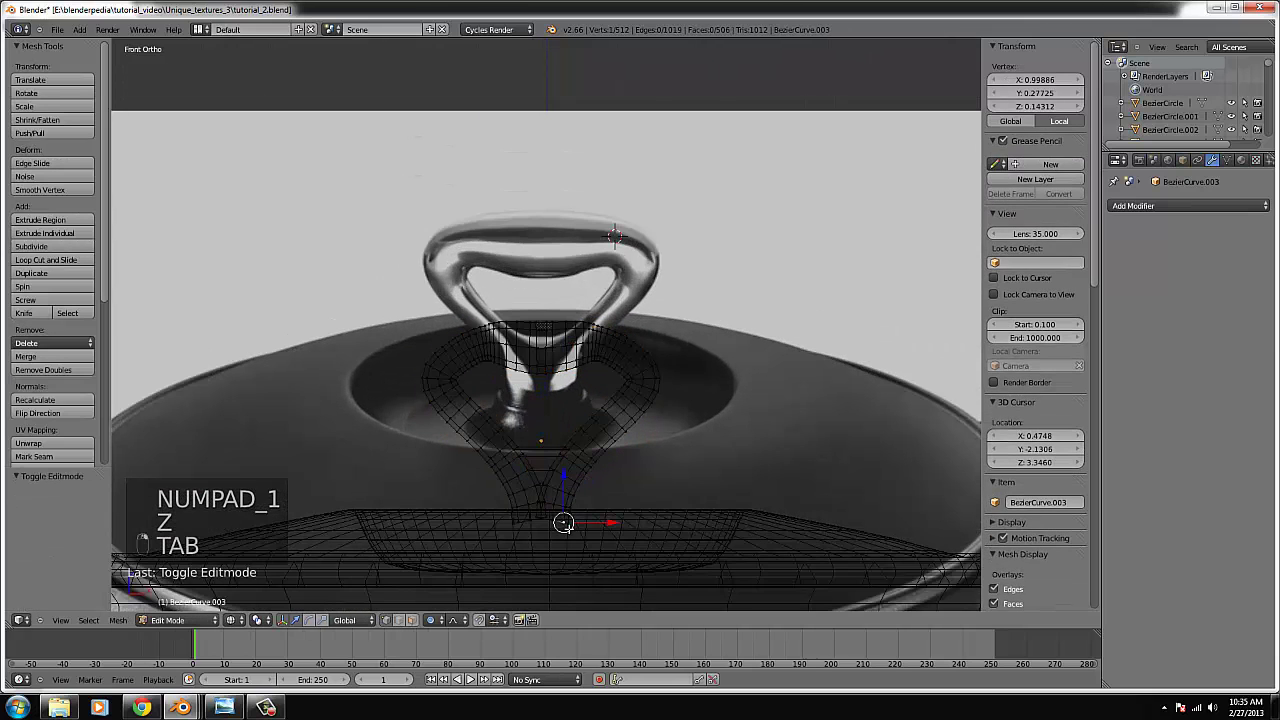
pyautogui.press('b')
pyautogui.press('b')
pyautogui.moveTo(584, 548); pyautogui.dragTo(486, 517)
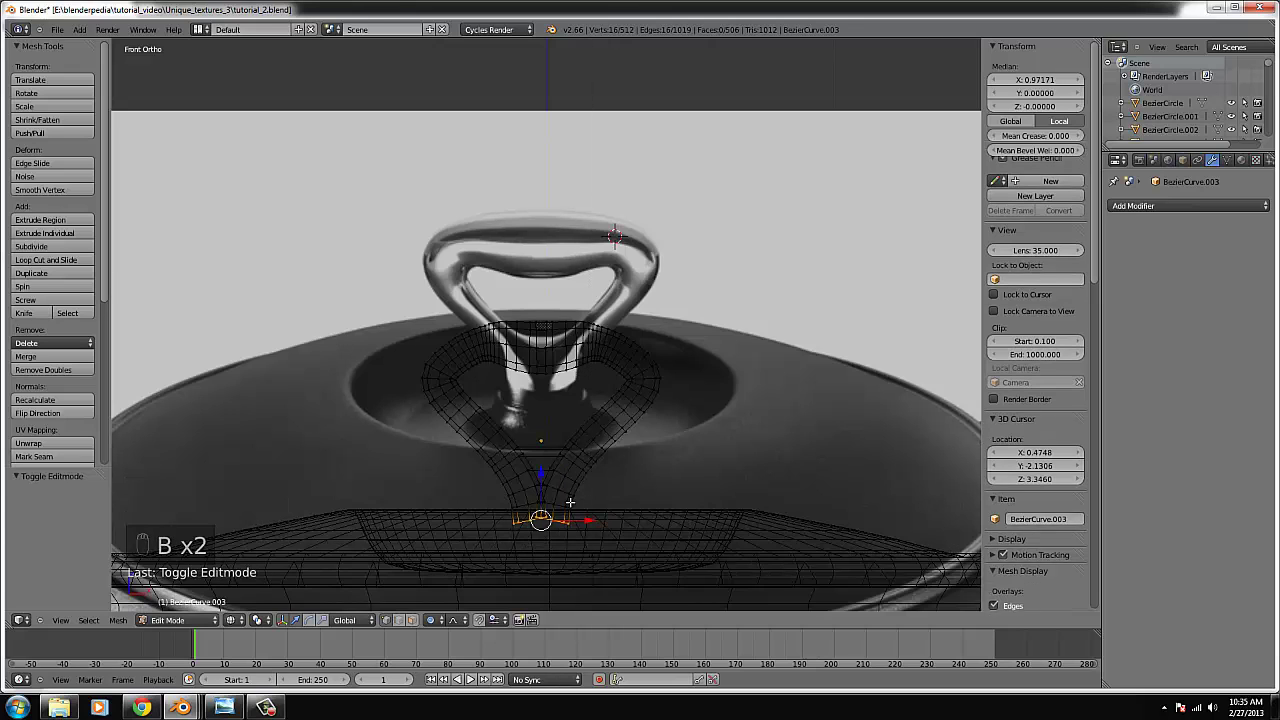
pyautogui.press('e')
pyautogui.hotkey('ctrl', 'z')
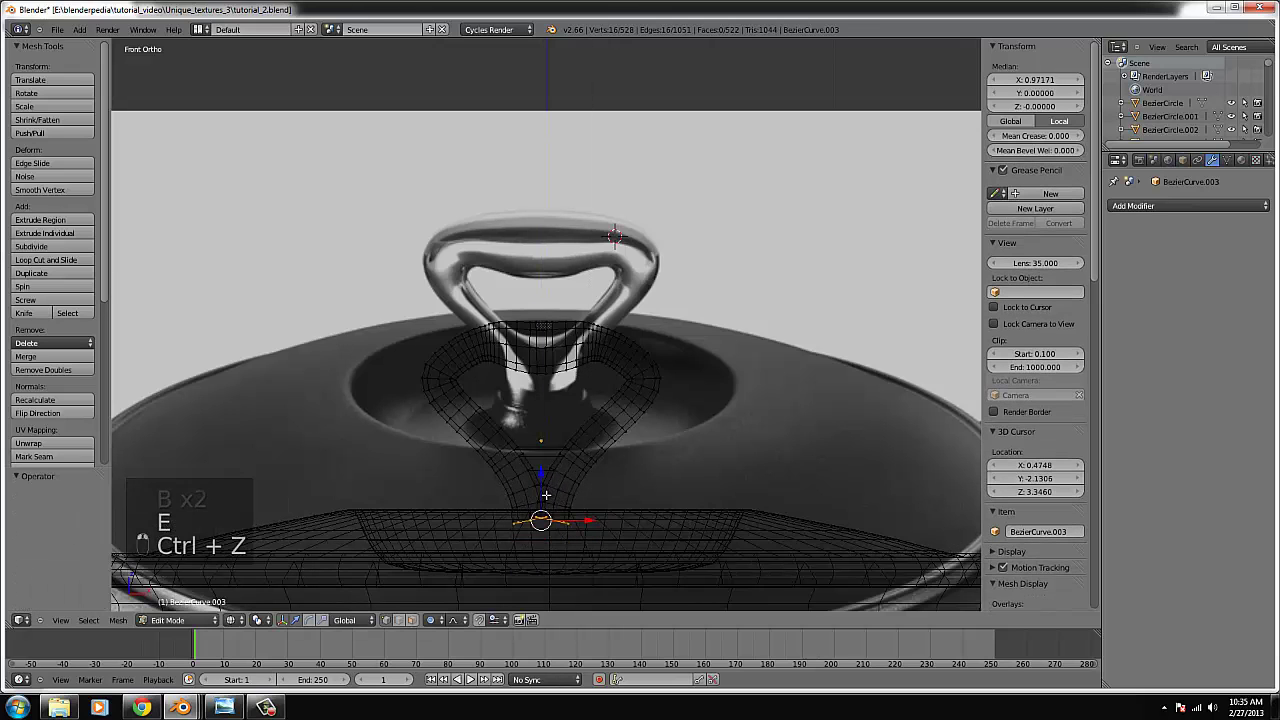
pyautogui.press('o')
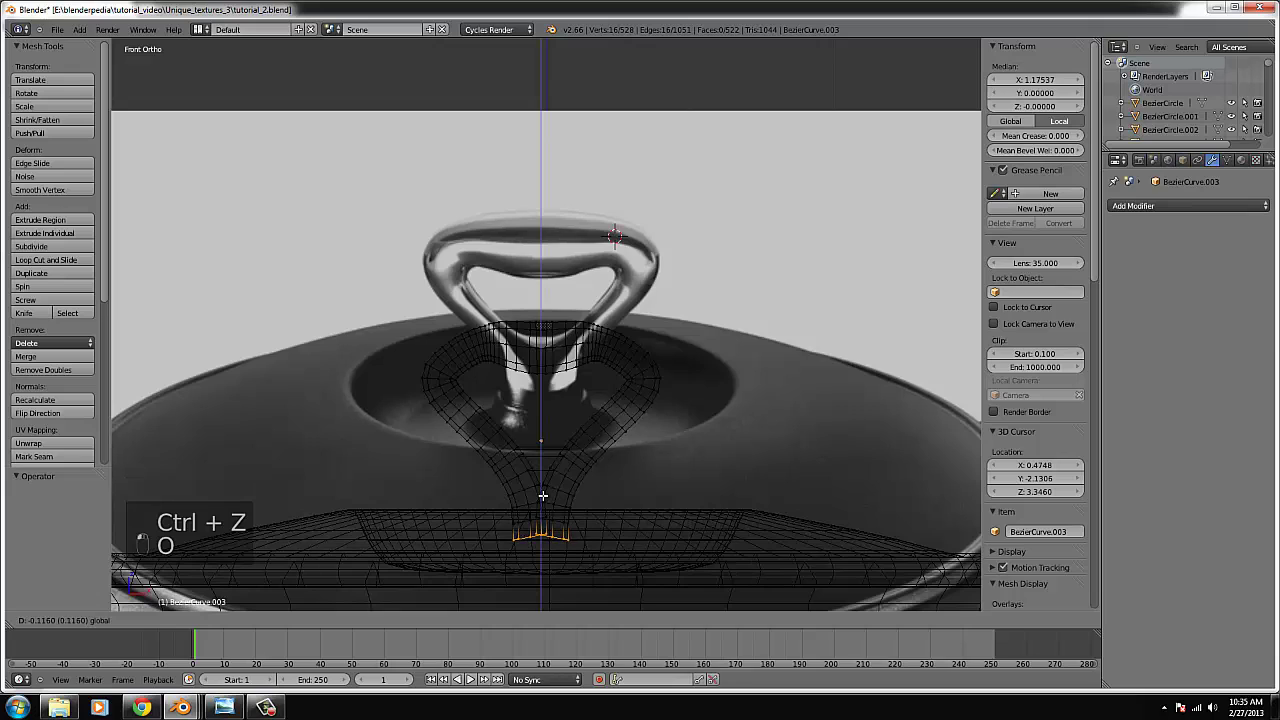
pyautogui.press('s')
pyautogui.click(598, 524)
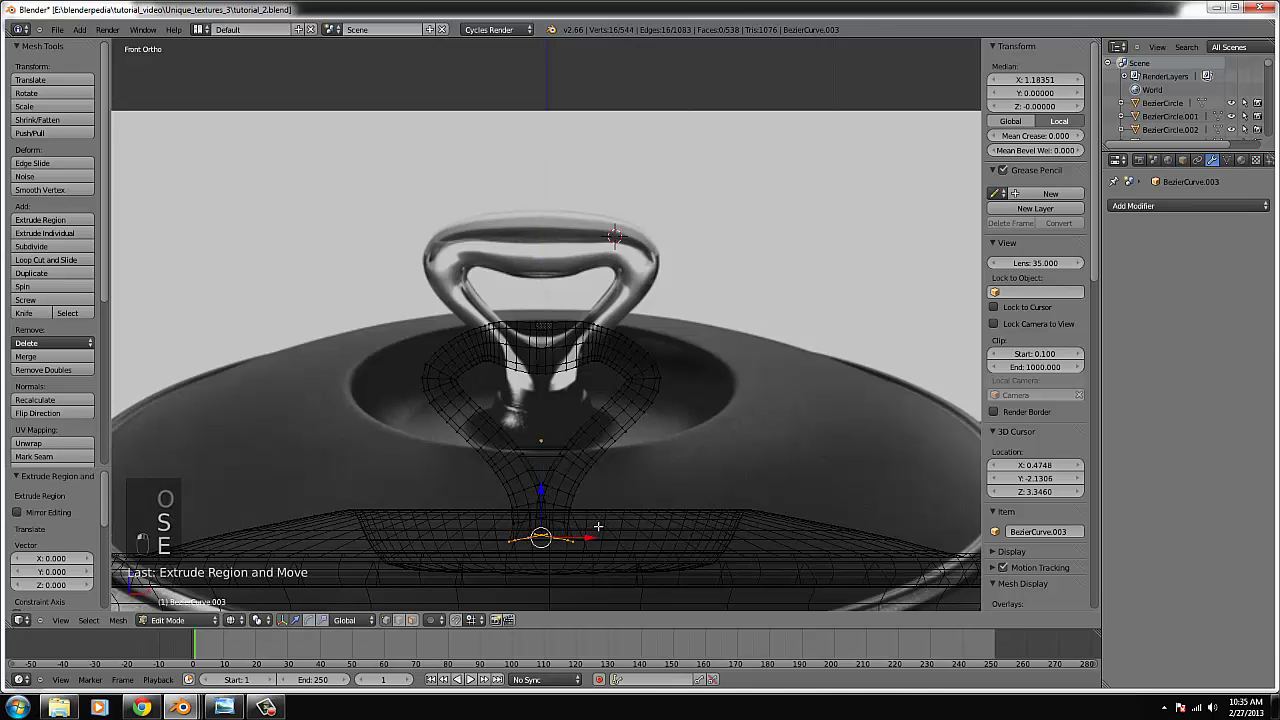
# - Extrude the bottom loops of the legs farther down, flare the ends slightly, and leave Edit Mode
pyautogui.press('e')
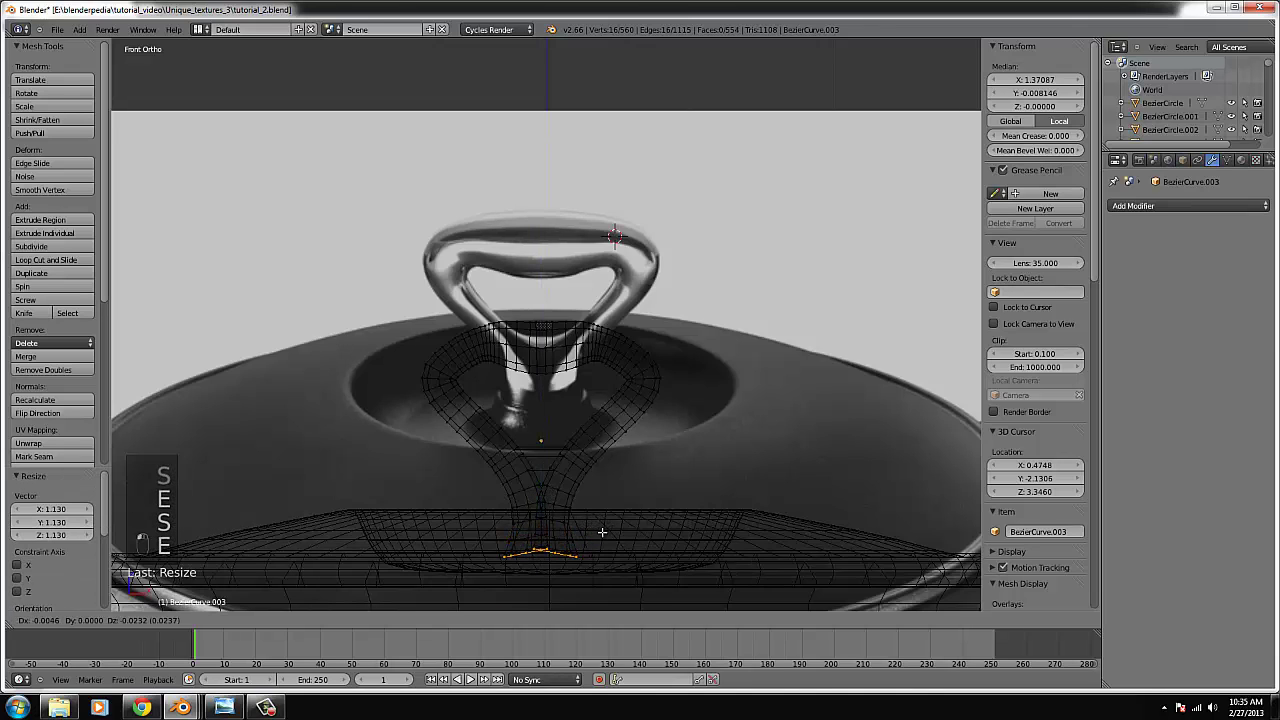
pyautogui.click(600, 529)
pyautogui.press('e')
pyautogui.click(539, 500)
pyautogui.press('Tab')
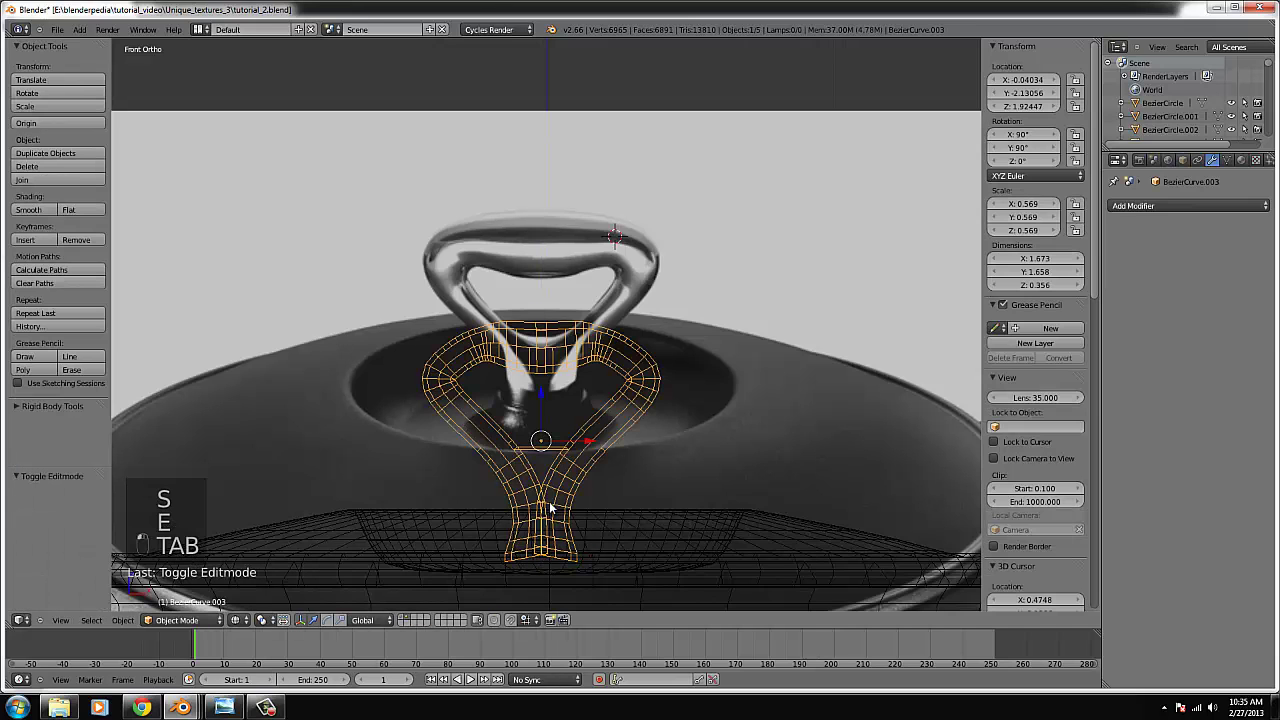
# - Edit the lid mesh, select the loop around the recess floor, extrude it in place and scale it to about 0.47
pyautogui.moveTo(525, 453); pyautogui.dragTo(565, 596, button='middle')
pyautogui.rightClick(545, 542)
pyautogui.press('Tab')
pyautogui.press('z')
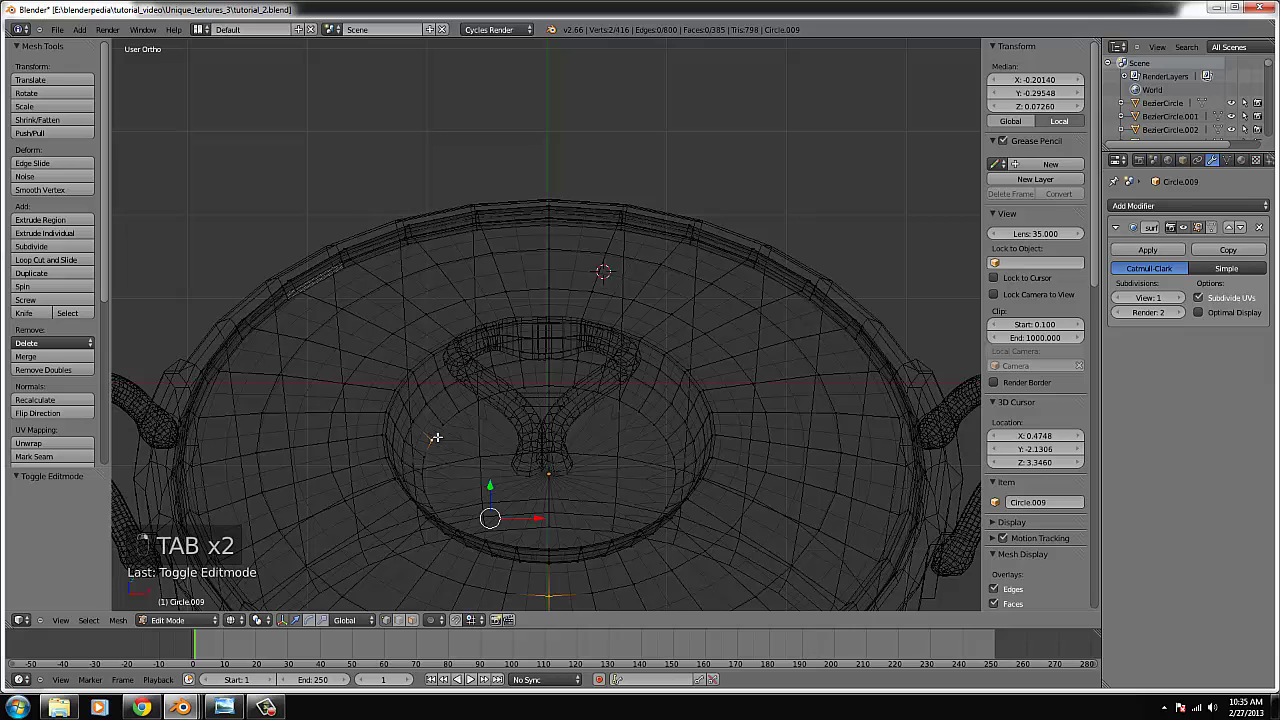
pyautogui.keyDown('alt'); pyautogui.rightClick(437, 438); pyautogui.keyUp('alt')
pyautogui.press('KP_1')
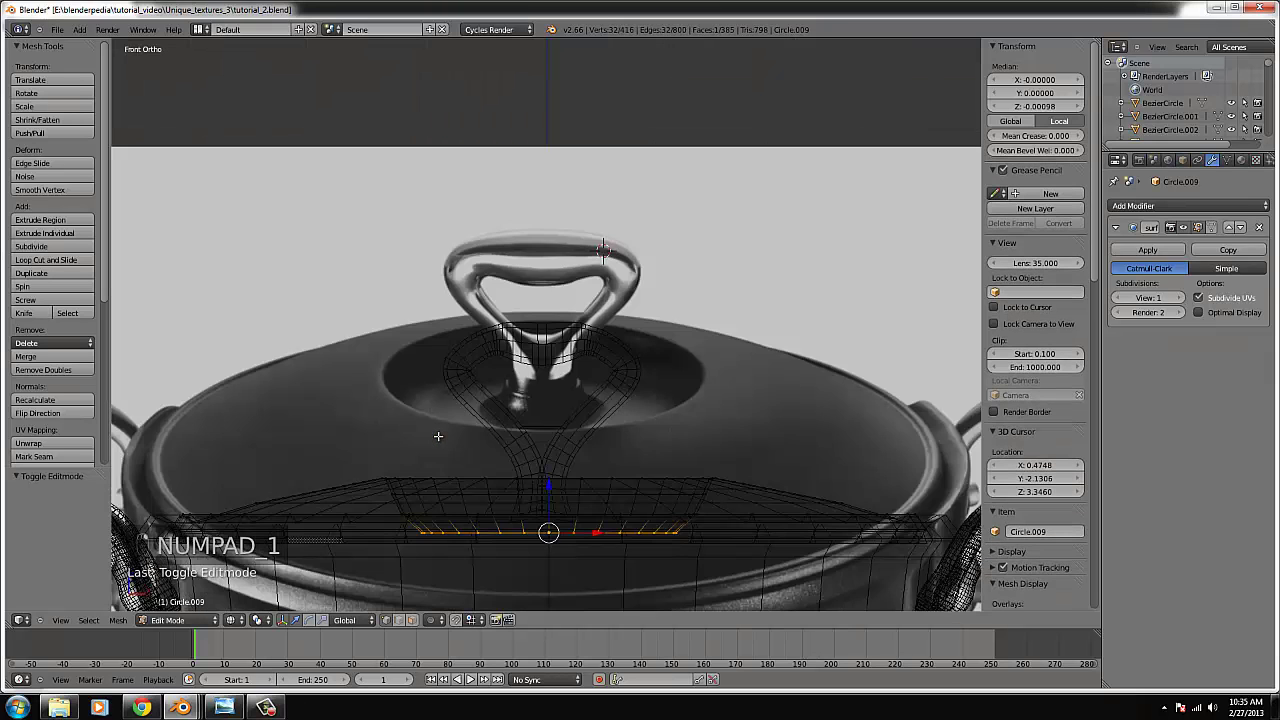
pyautogui.scroll(1, 480, 450)
pyautogui.scroll(-2, 510, 430)
pyautogui.press('e')
pyautogui.press('s')
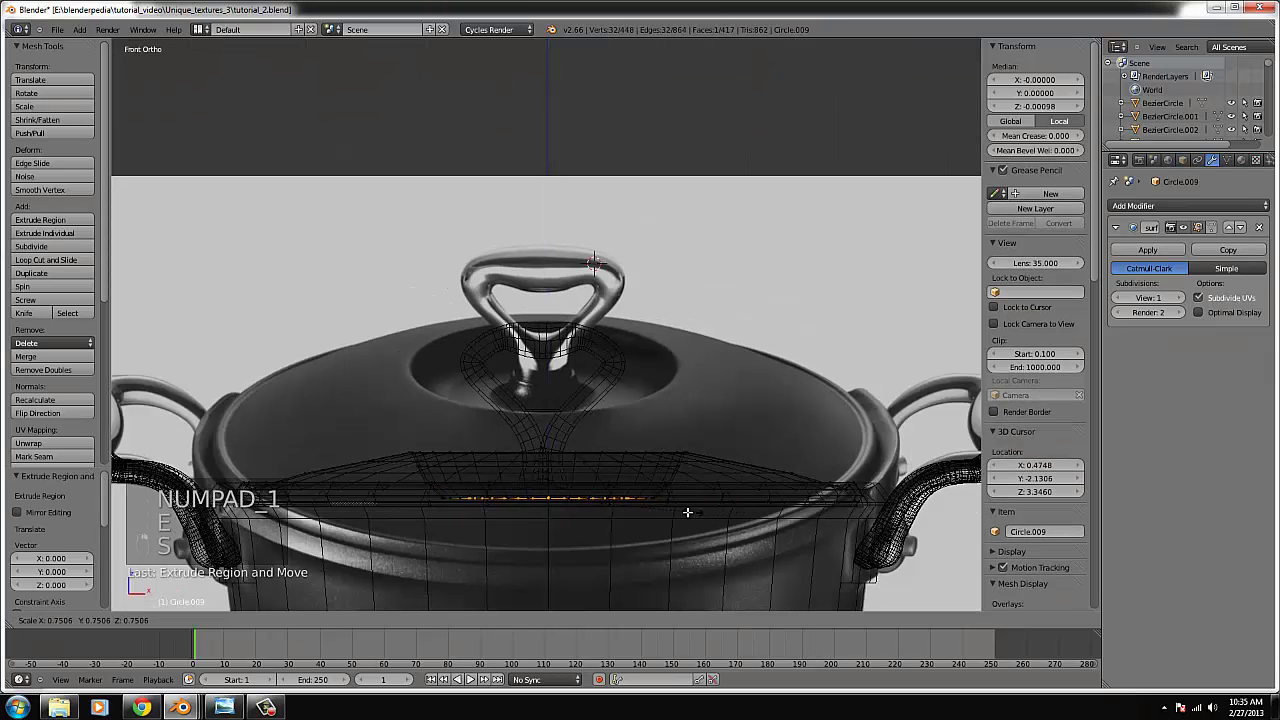
pyautogui.click(638, 512)
pyautogui.press('g')
pyautogui.press('z')
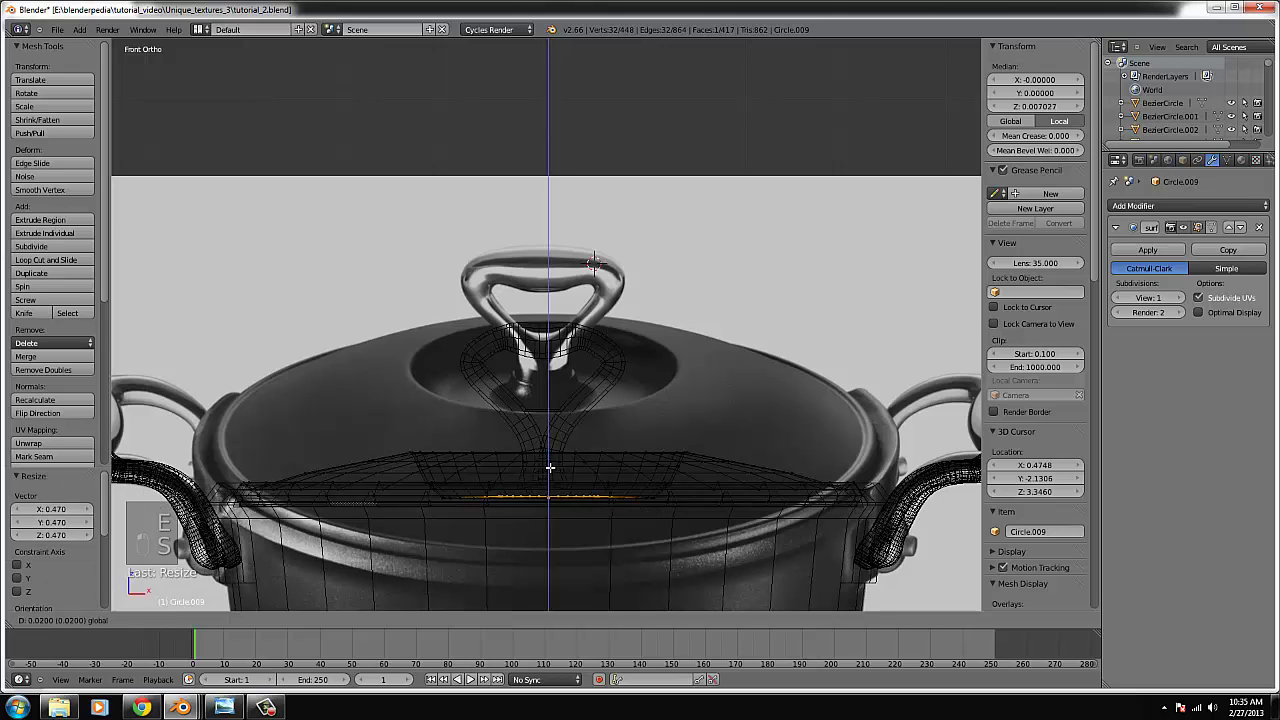
pyautogui.click(550, 466)
pyautogui.hotkey('ctrl', 'z')
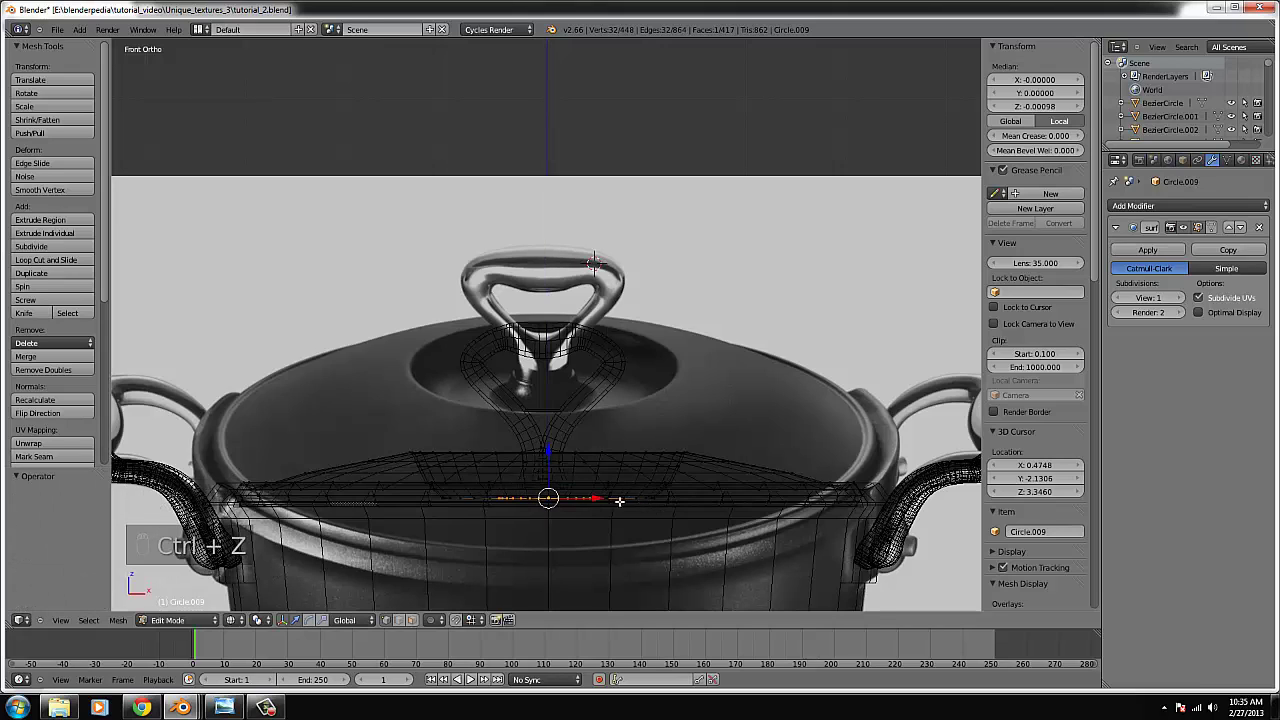
# - Widen the recess's inner ring slightly, extrude it up about 0.033, and scale the raised ring inward
pyautogui.press('s')
pyautogui.click(680, 512)
pyautogui.press('e')
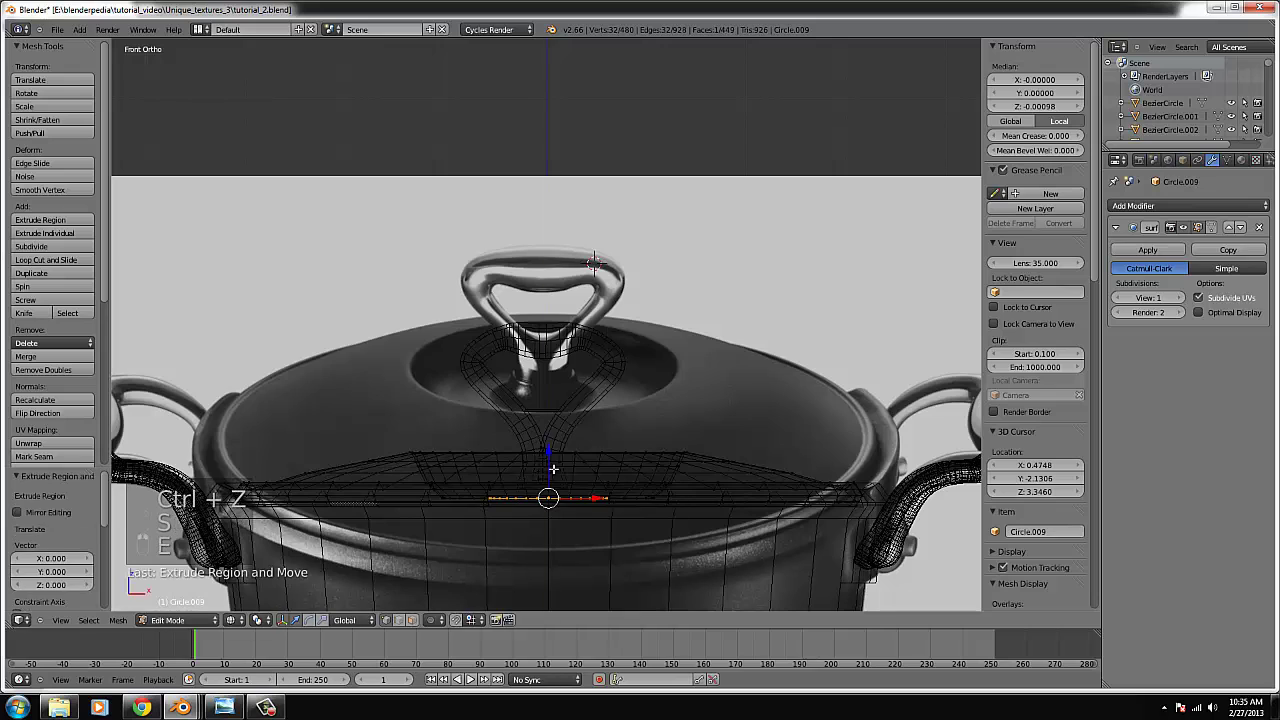
pyautogui.click(544, 463)
pyautogui.press('s')
pyautogui.click(633, 501)
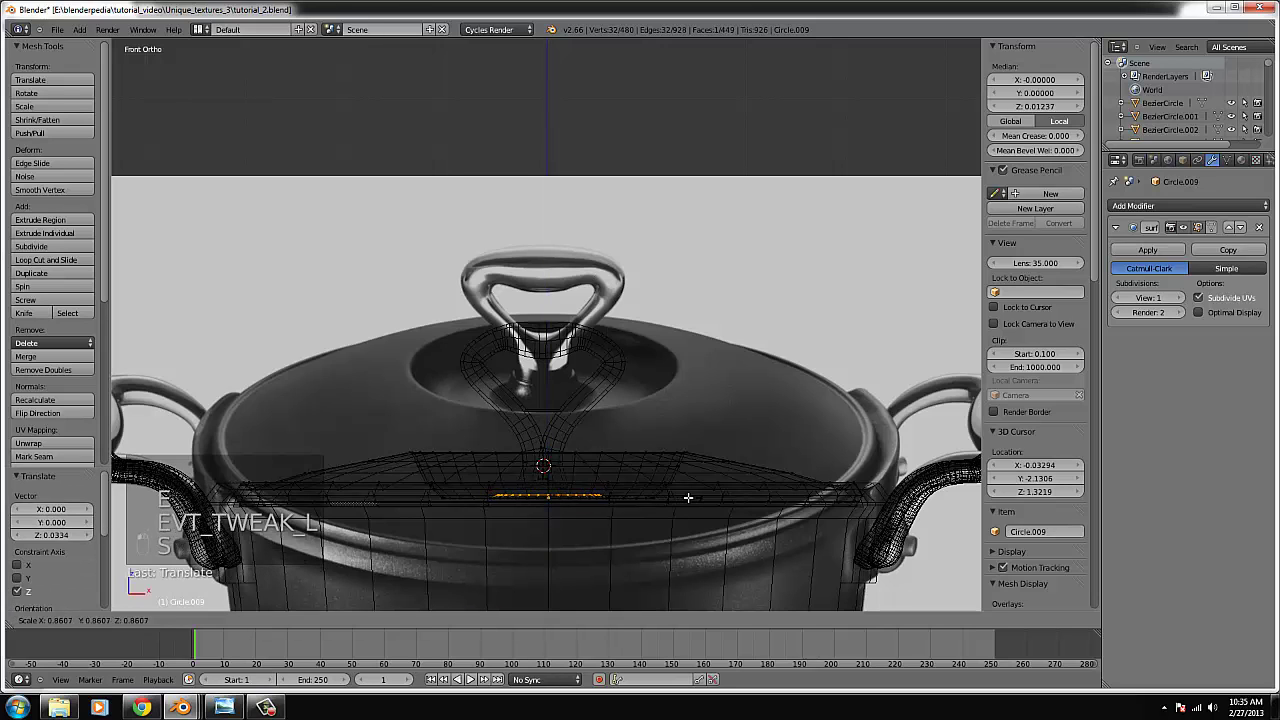
# - Extrude the raised ring upward twice more, narrowing it each time to form a tapered boss under the handle
pyautogui.press('e')
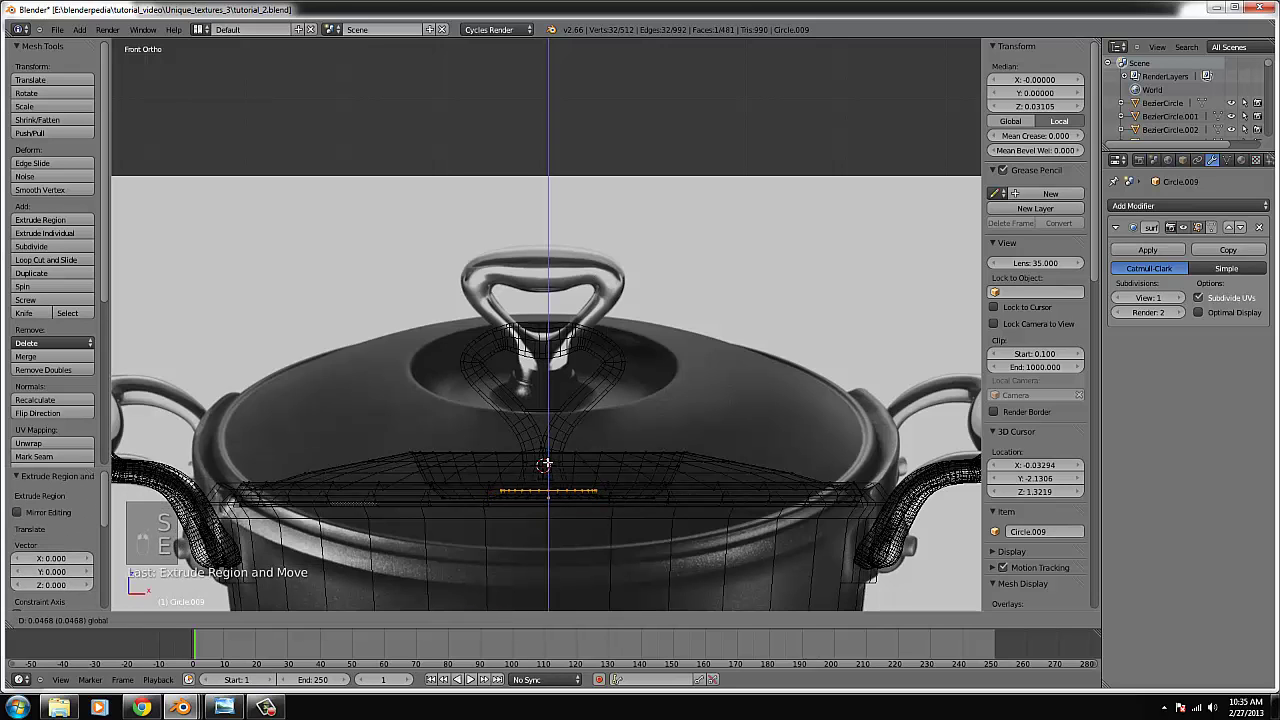
pyautogui.click(678, 502)
pyautogui.press('e')
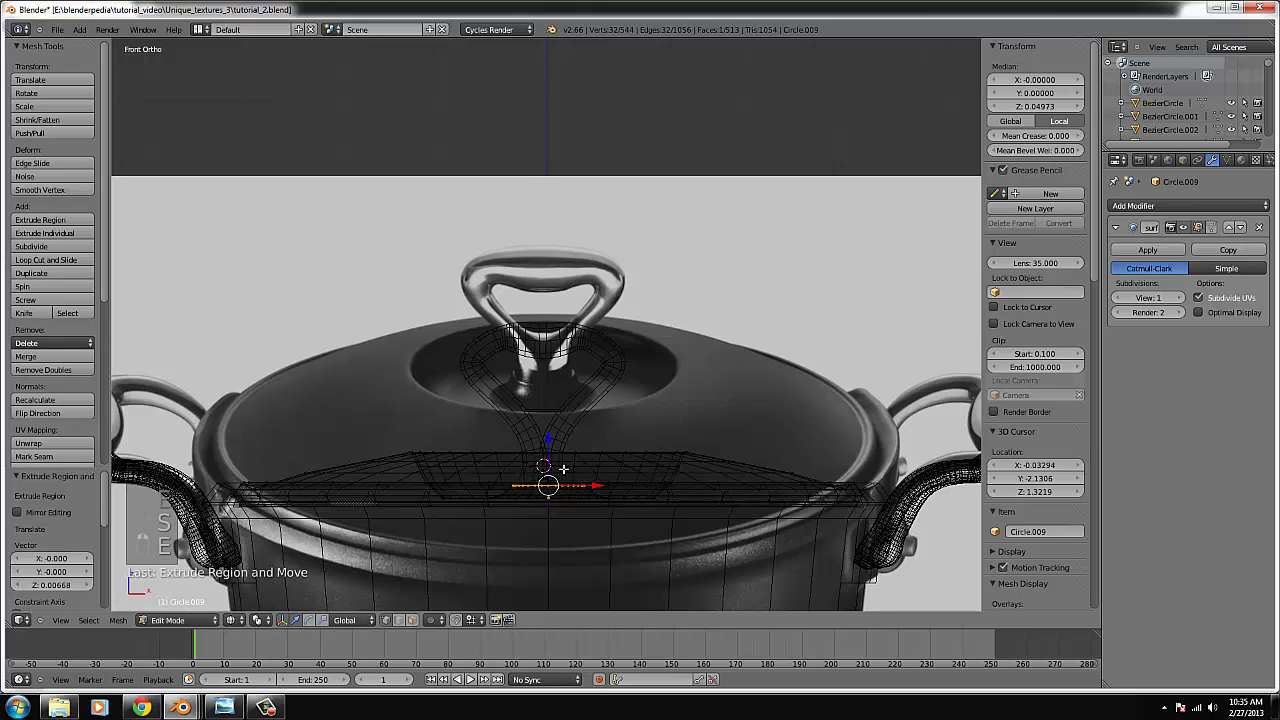
pyautogui.click(686, 486)
pyautogui.press('s')
pyautogui.click(665, 487)
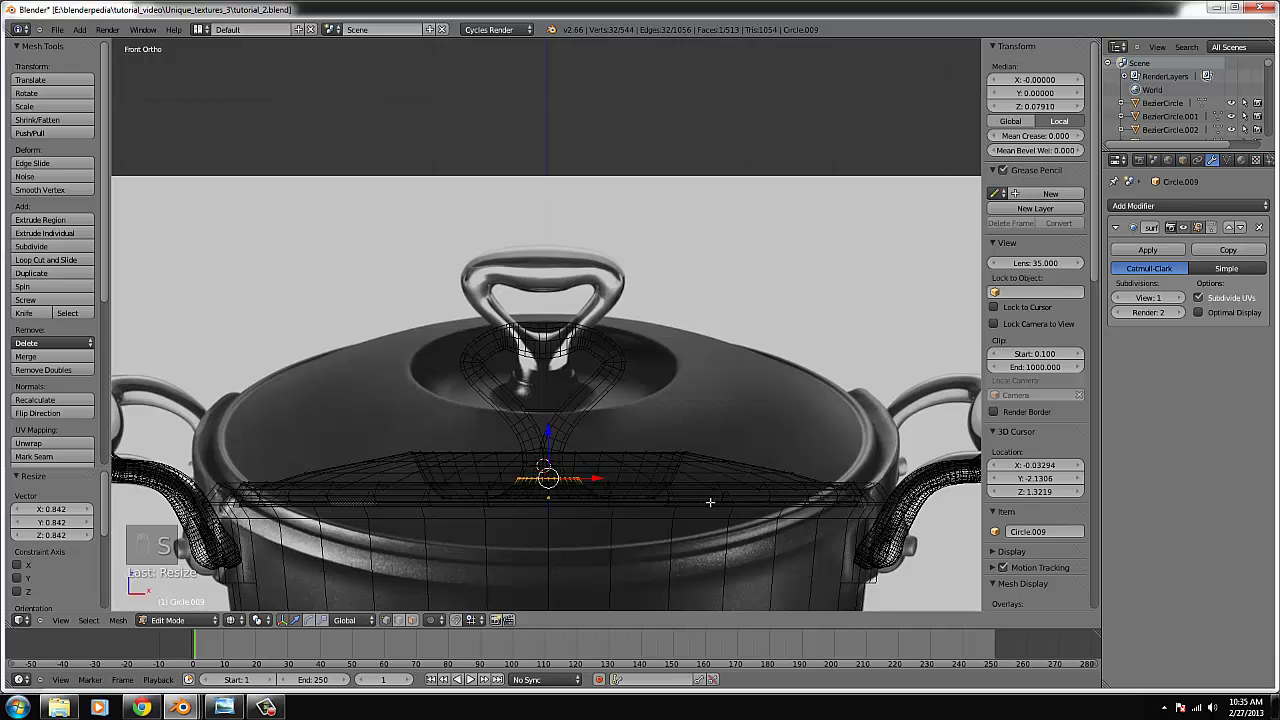
# - Extrude and narrow the boss's top ring once more, cap it with a face, and return to solid Object Mode
pyautogui.press('e')
pyautogui.click(697, 500)
pyautogui.press('f')
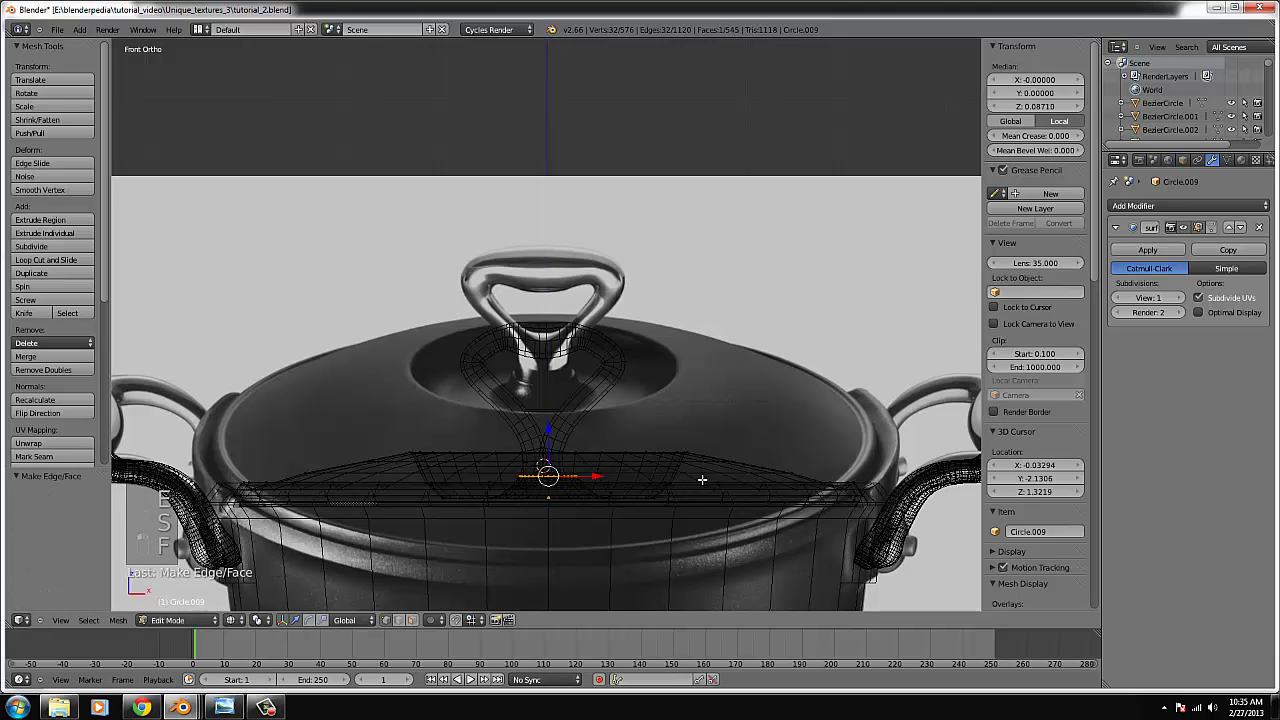
pyautogui.press('z')
pyautogui.moveTo(702, 480)
pyautogui.mouseDown(button='middle')
pyautogui.moveTo(685, 503)
pyautogui.moveTo(686, 475)
pyautogui.mouseUp(button='middle')
pyautogui.press('Tab')
# - Select the loop handle and, in top view, move it along X by about 0.039 to center it over the boss
pyautogui.rightClick(553, 455)
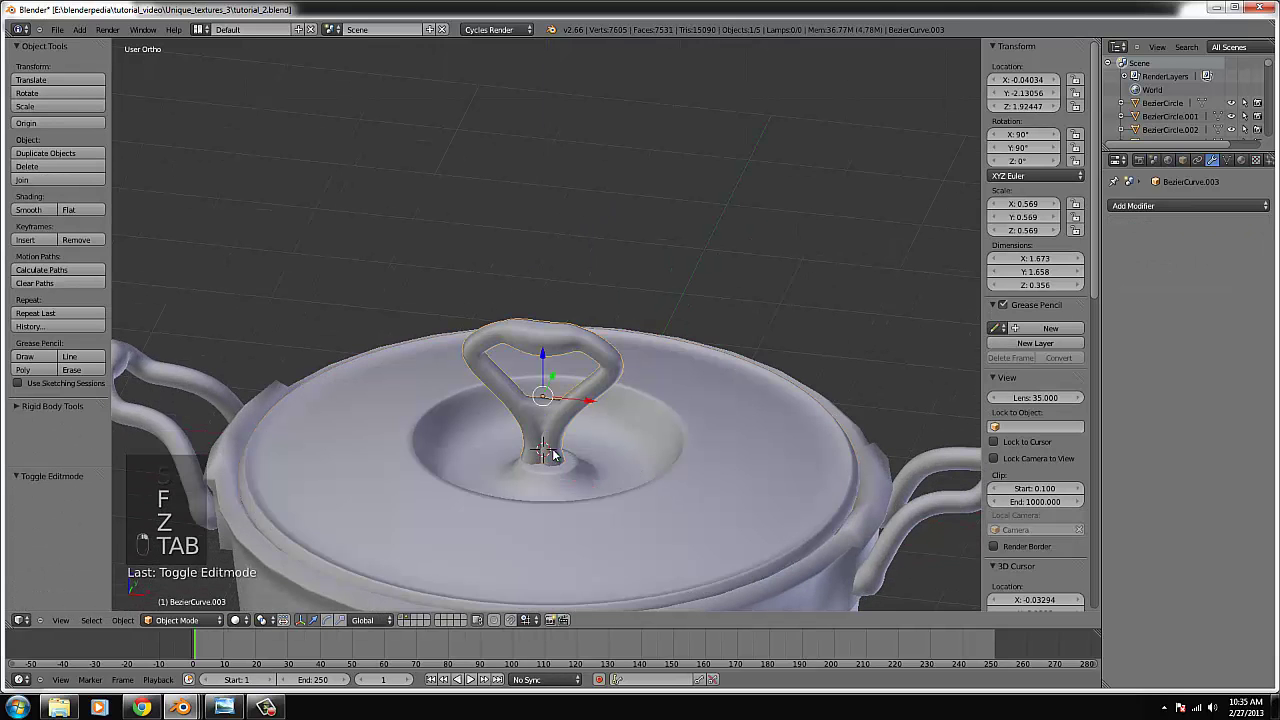
pyautogui.press('KP_7')
pyautogui.scroll(6, 610, 400)
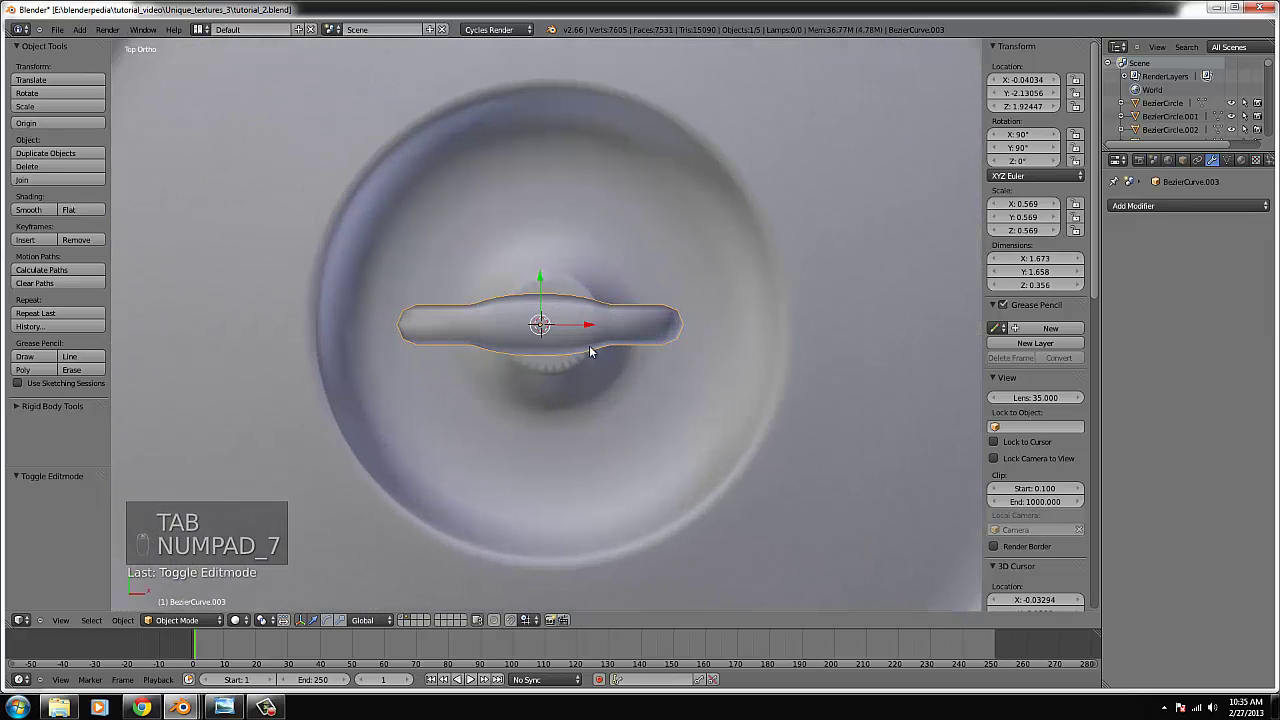
pyautogui.press('g')
pyautogui.press('x')
pyautogui.click(588, 328)
pyautogui.press('KP_1')
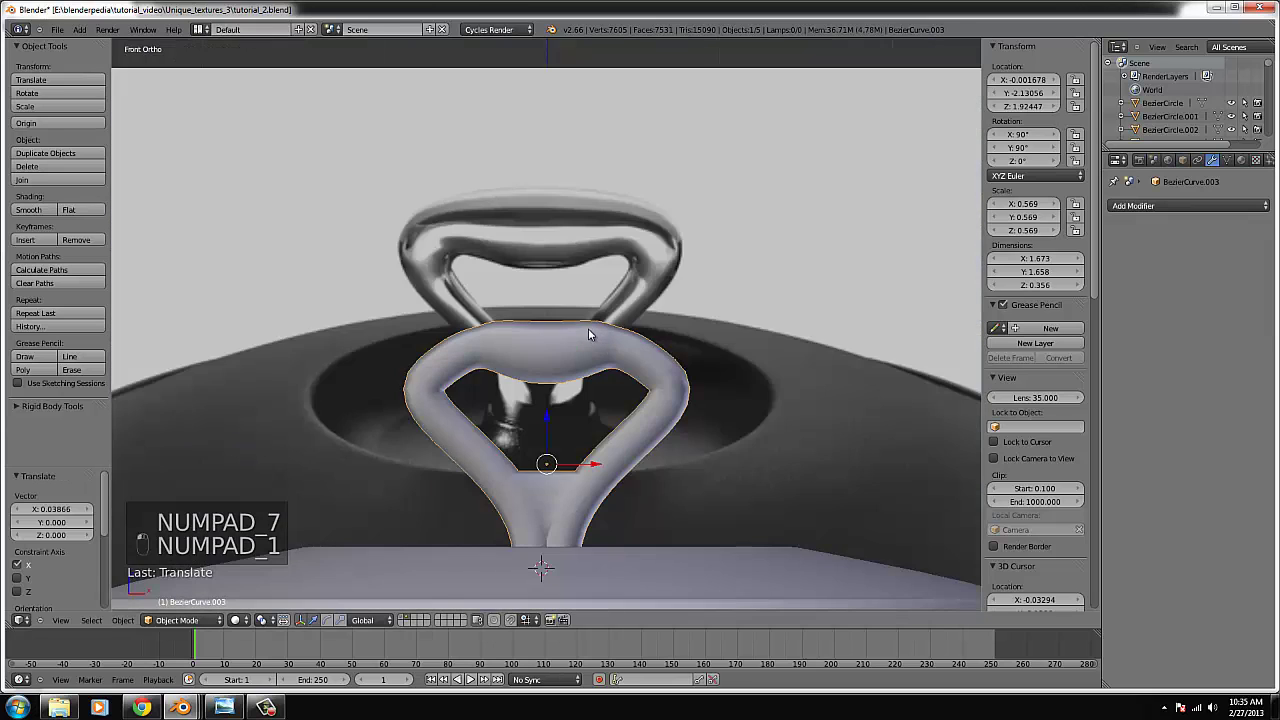
# - Move the loop handle along X by about 0.022 and lower it along Z by about 0.02 to seat it on the boss
pyautogui.moveTo(590, 330); pyautogui.dragTo(587, 440, button='middle')
pyautogui.press('g')
pyautogui.press('x')
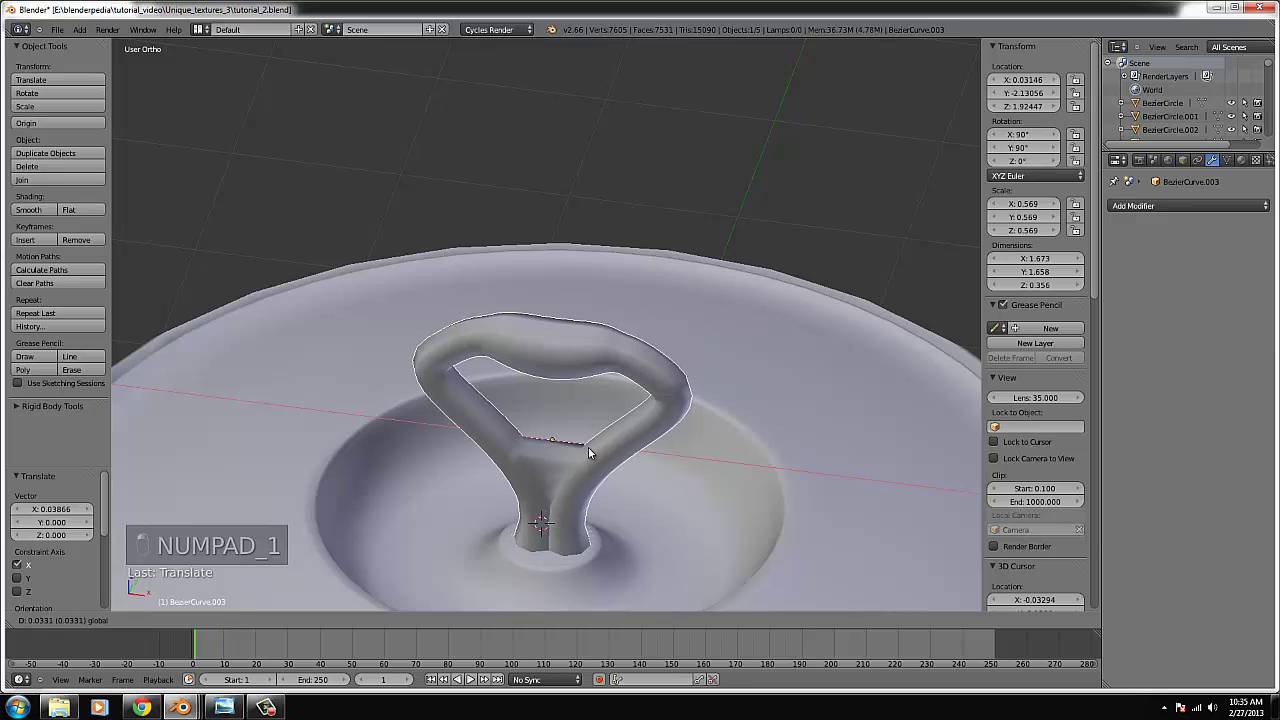
pyautogui.click(586, 447)
pyautogui.scroll(-4, 590, 450)
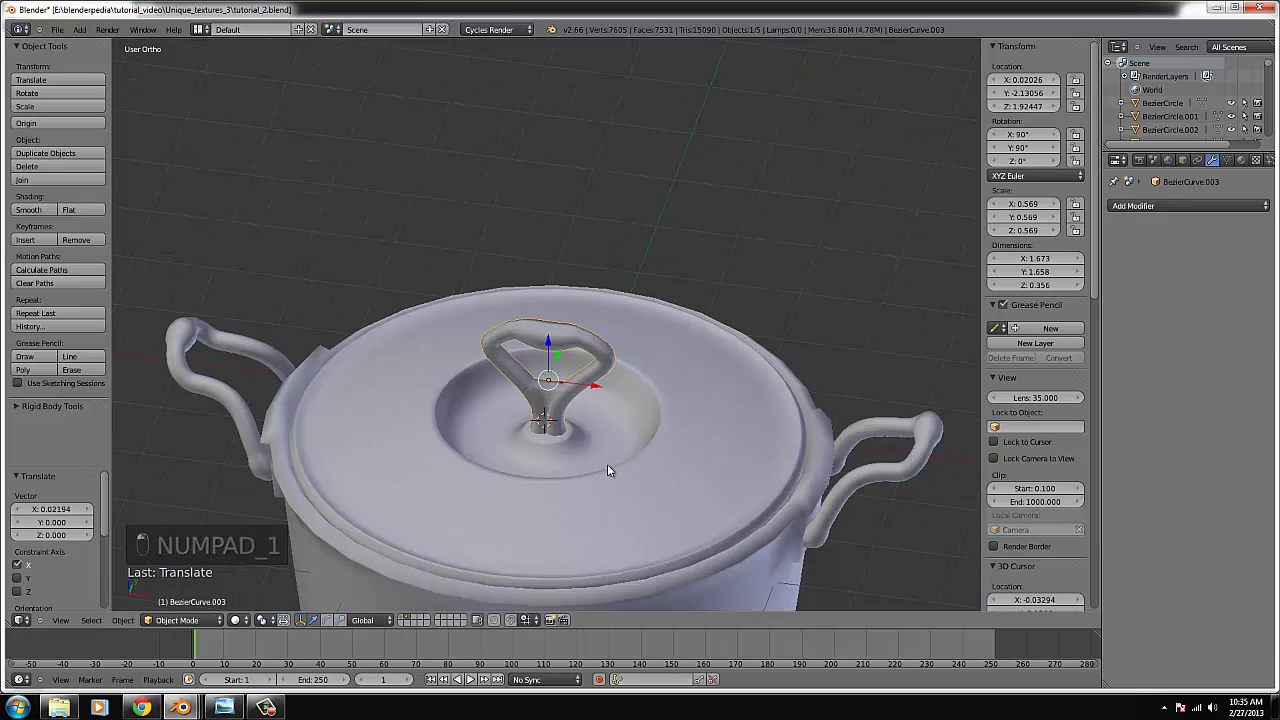
pyautogui.press('g')
pyautogui.press('z')
pyautogui.click(551, 353)
pyautogui.scroll(-4, 568, 457)
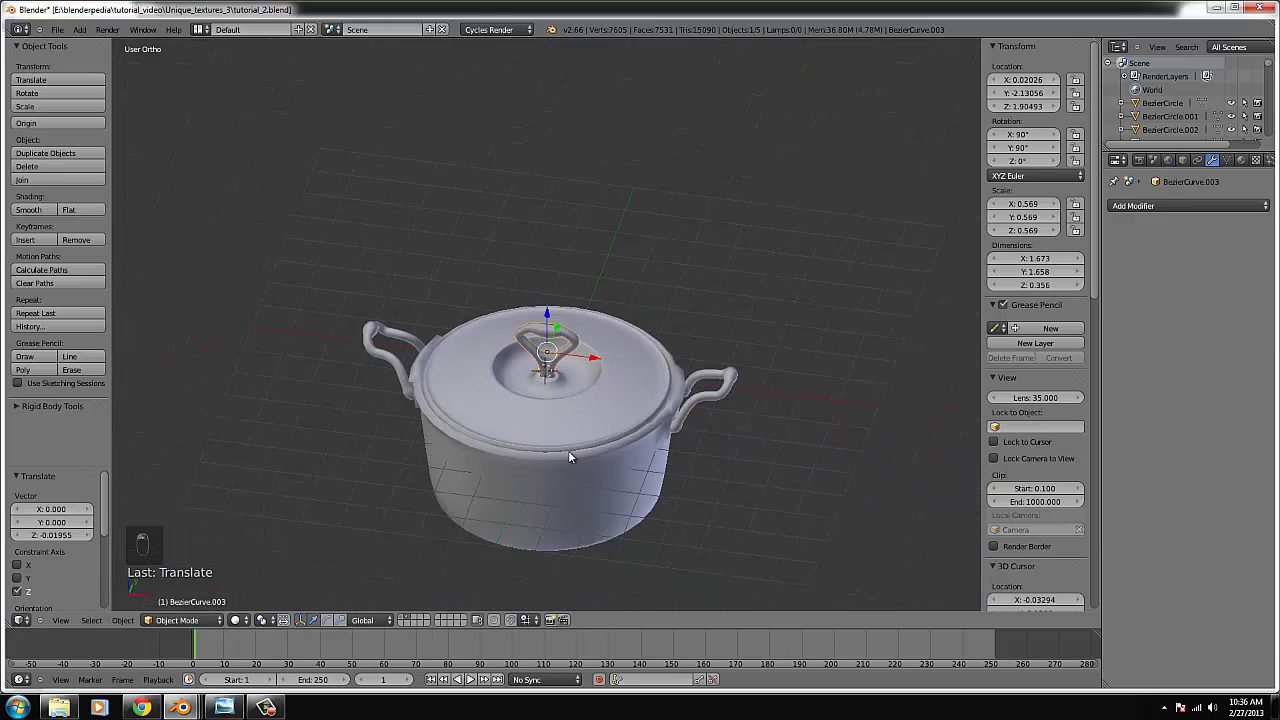
pyautogui.moveTo(603, 467); pyautogui.dragTo(692, 466, button='middle')
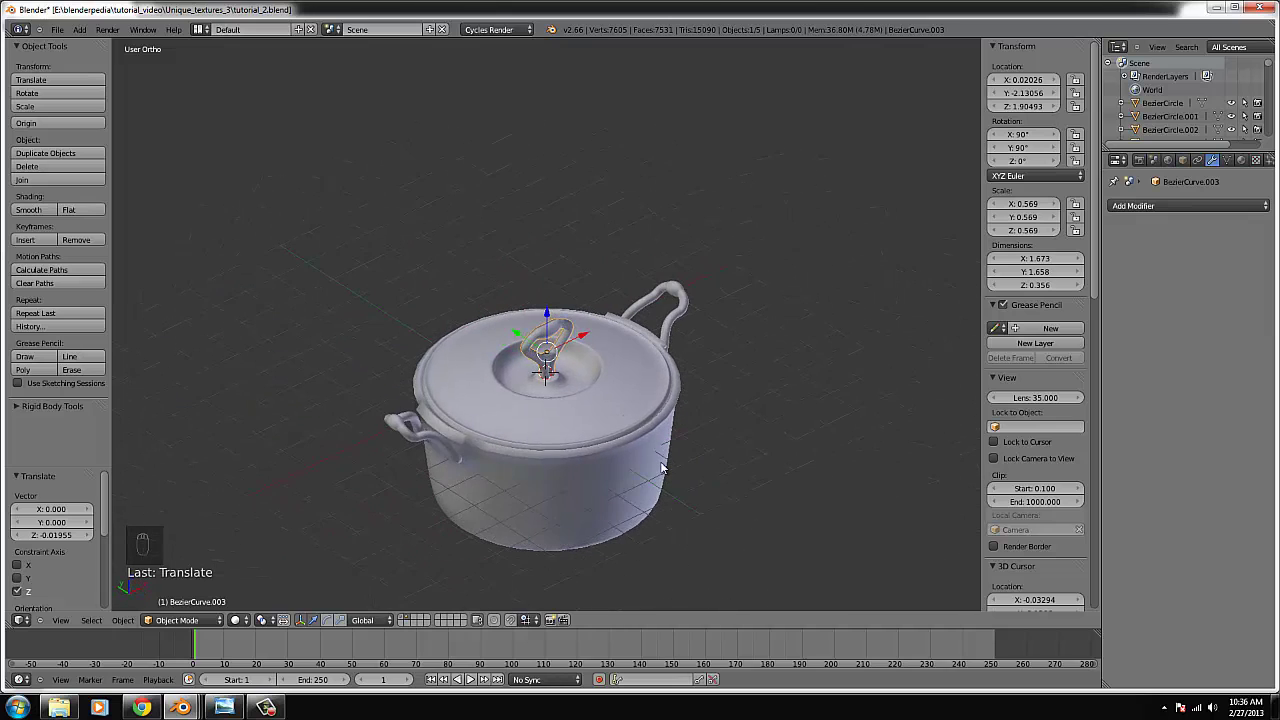
# - Apply the Subdivision Surface modifiers on the pot body and the lid
pyautogui.press('KP_1')
pyautogui.rightClick(574, 447)
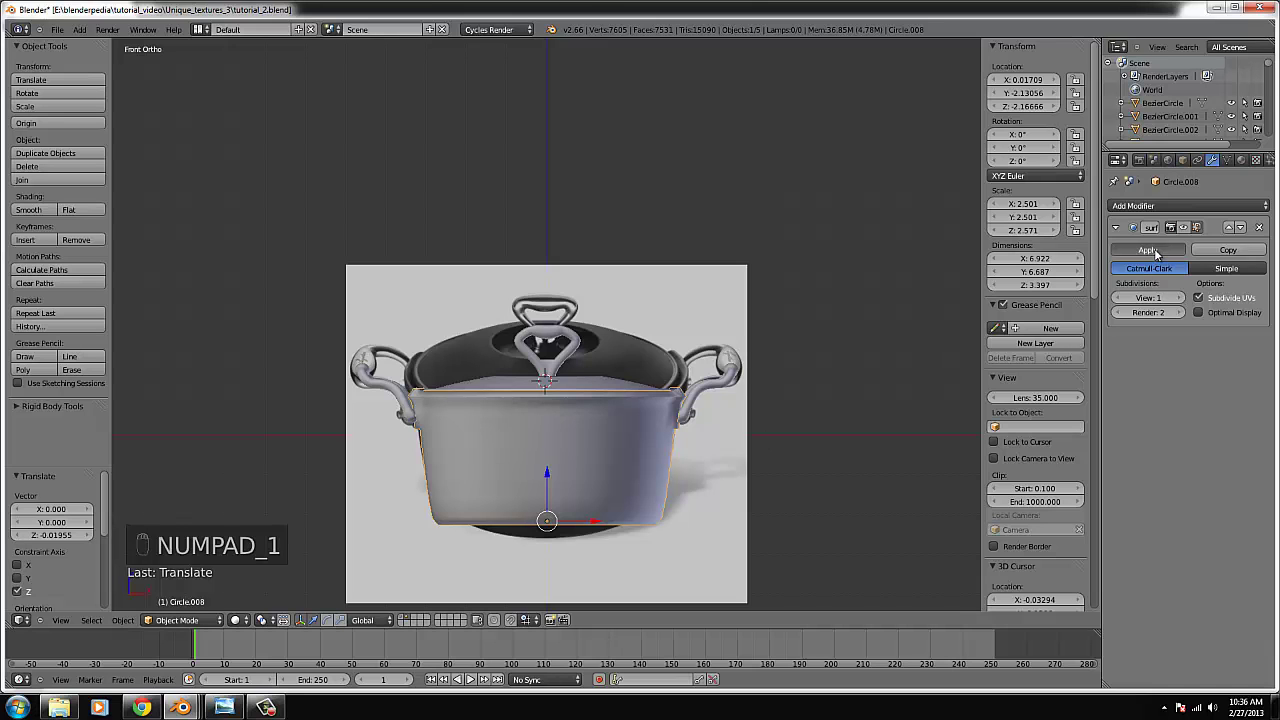
pyautogui.click(1147, 250)
pyautogui.moveTo(690, 430); pyautogui.dragTo(702, 454, button='middle')
pyautogui.scroll(4, 560, 440)
pyautogui.rightClick(528, 447)
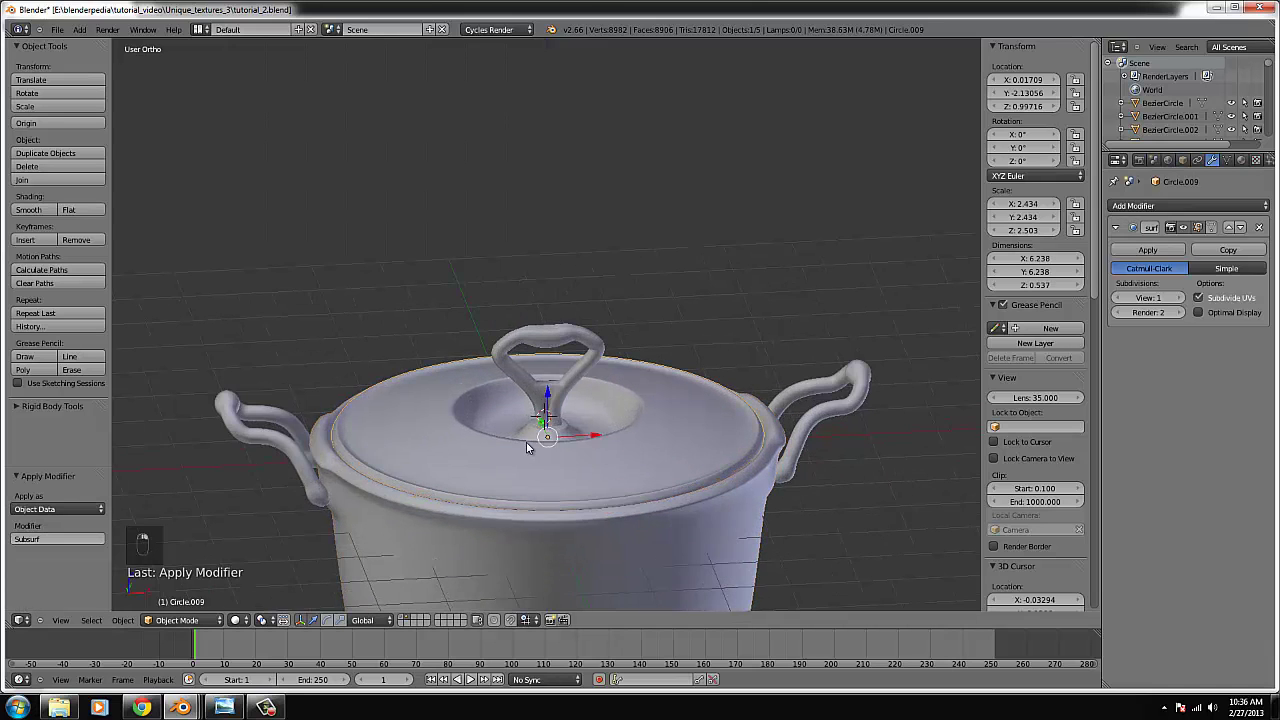
pyautogui.click(1147, 250)
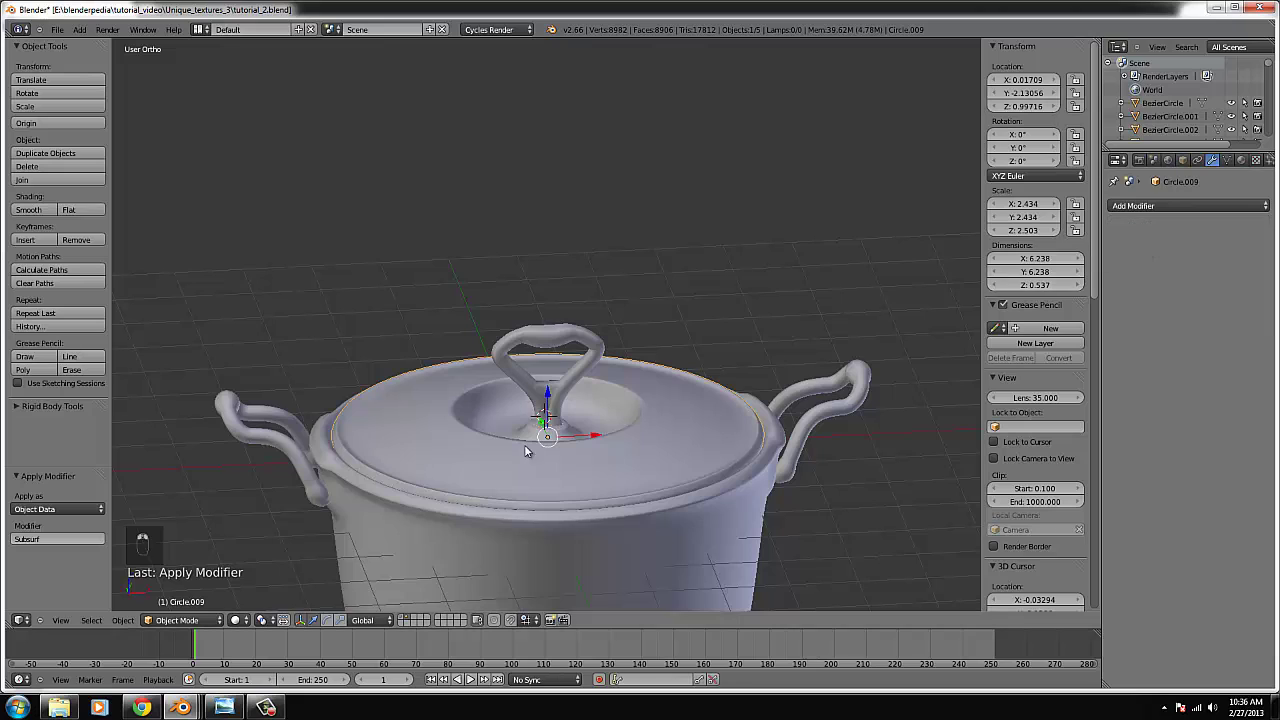
pyautogui.rightClick(694, 517)
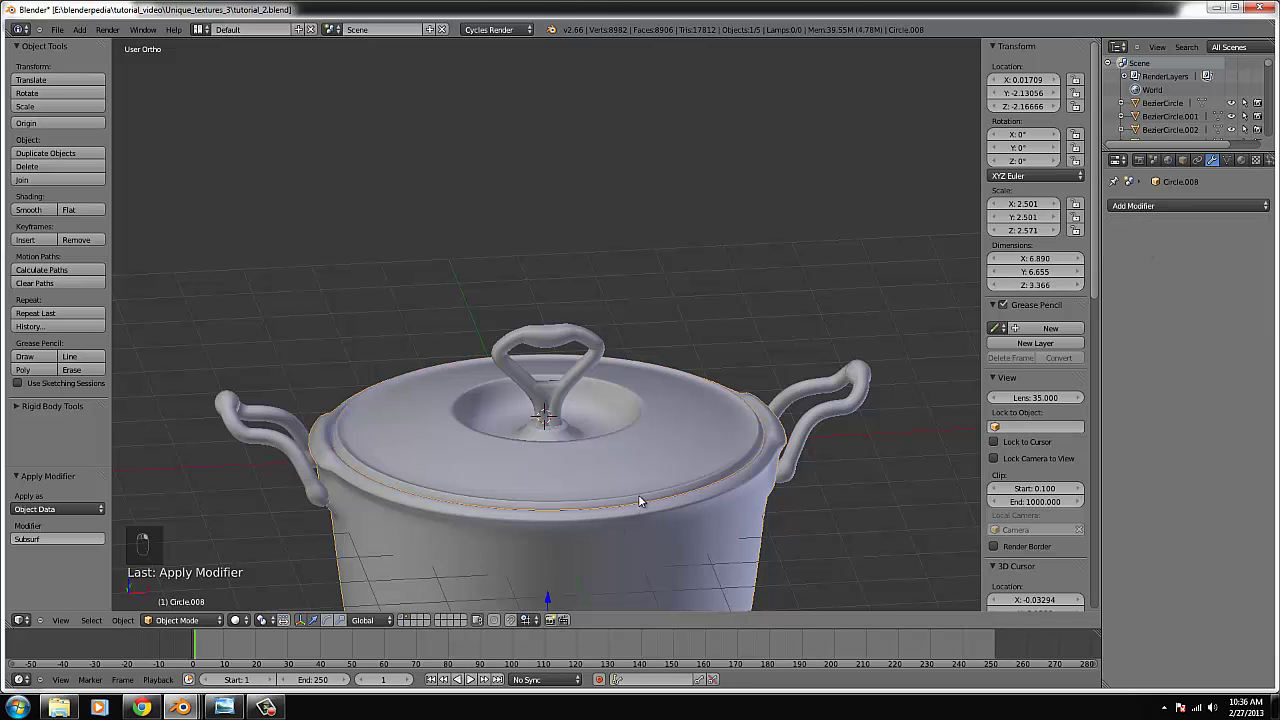
# - Undo the applied Subdivision Surface modifiers on the lid and the pot body
pyautogui.hotkey('ctrl', 'z')
pyautogui.hotkey('ctrl', 'z')
pyautogui.moveTo(500, 475); pyautogui.dragTo(520, 436, button='middle')
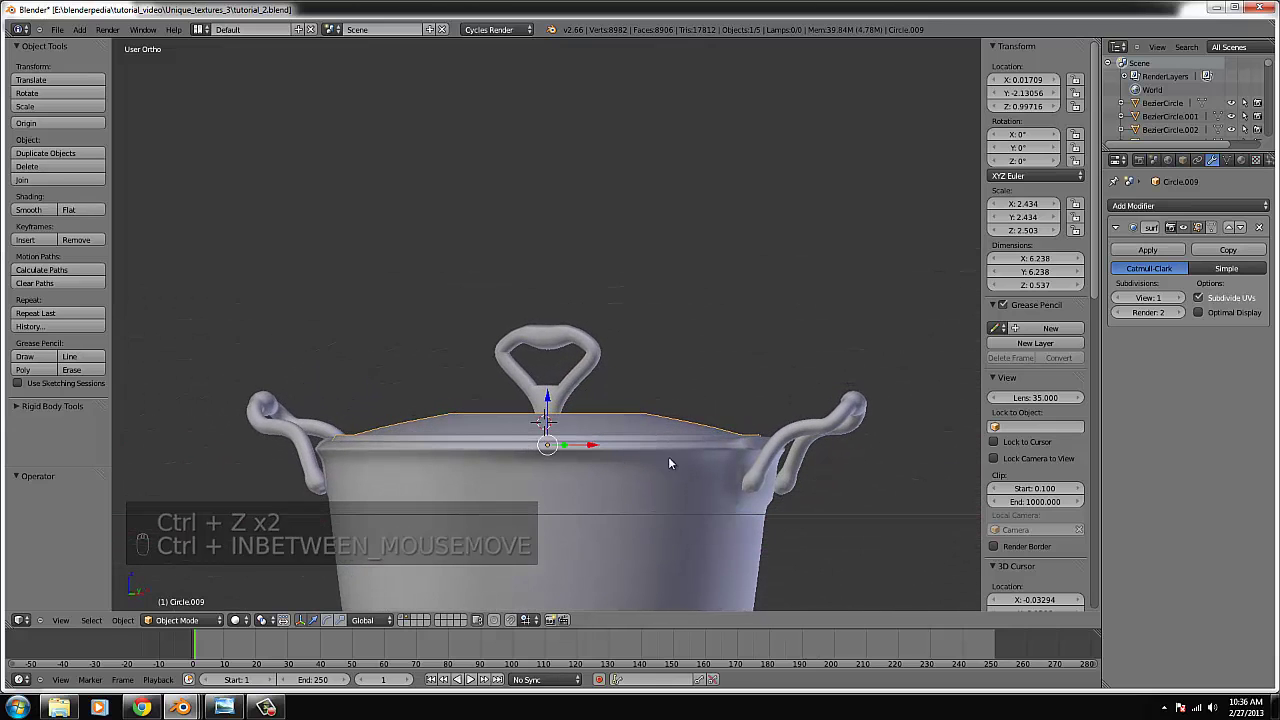
pyautogui.hotkey('ctrl', 'z')
pyautogui.hotkey('ctrl', 'z')
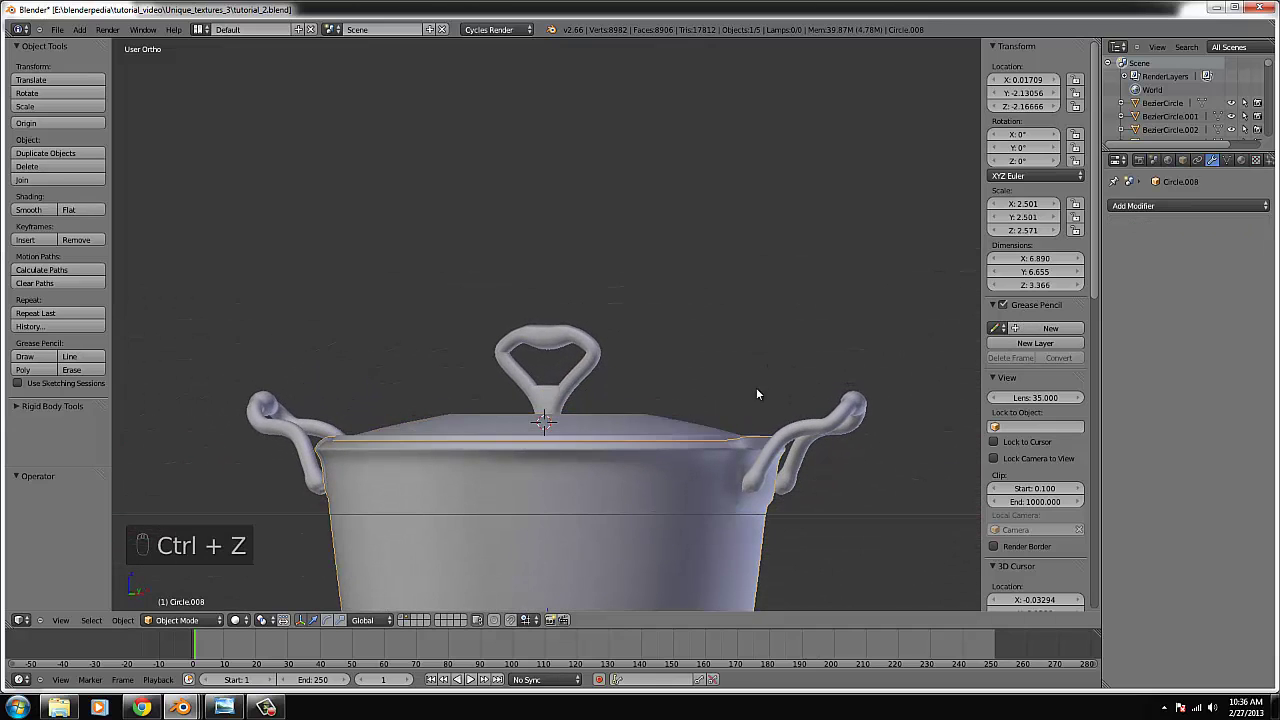
# - Add a vertical loop cut to the pot body along the edge of the raised mount behind the right side handle
pyautogui.press('Tab')
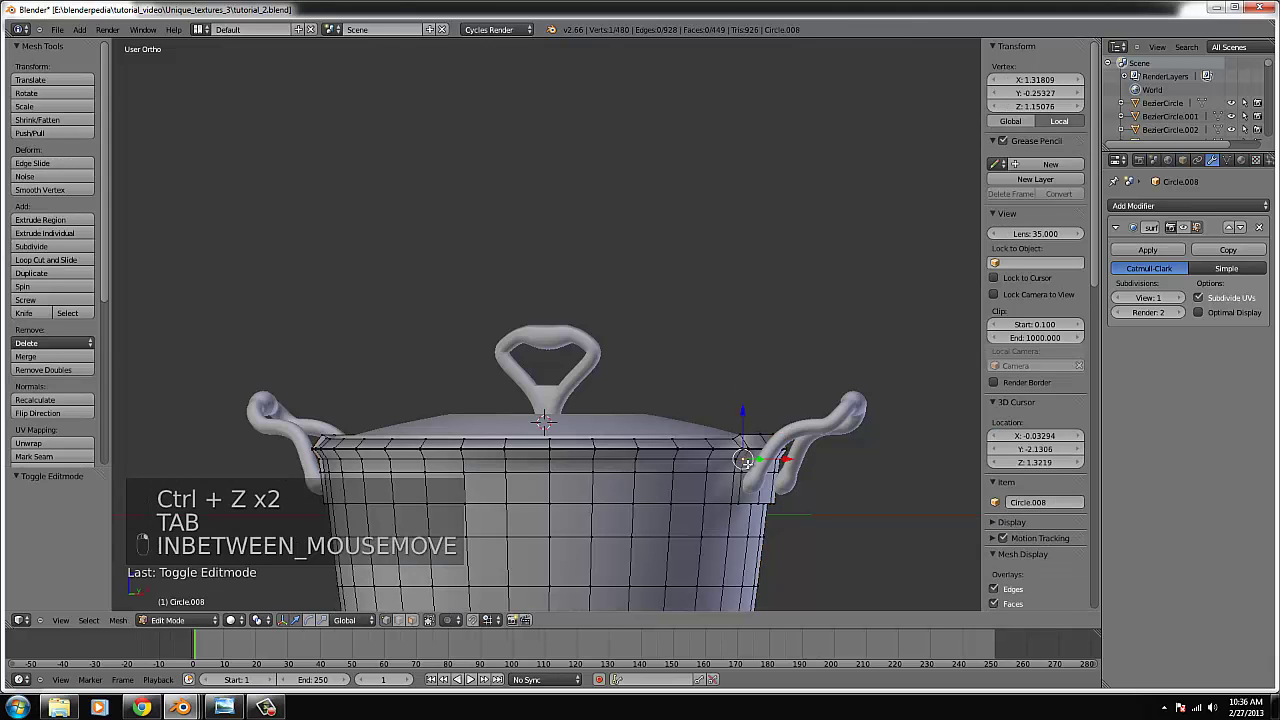
pyautogui.press('ctrl+KP_Decimal')
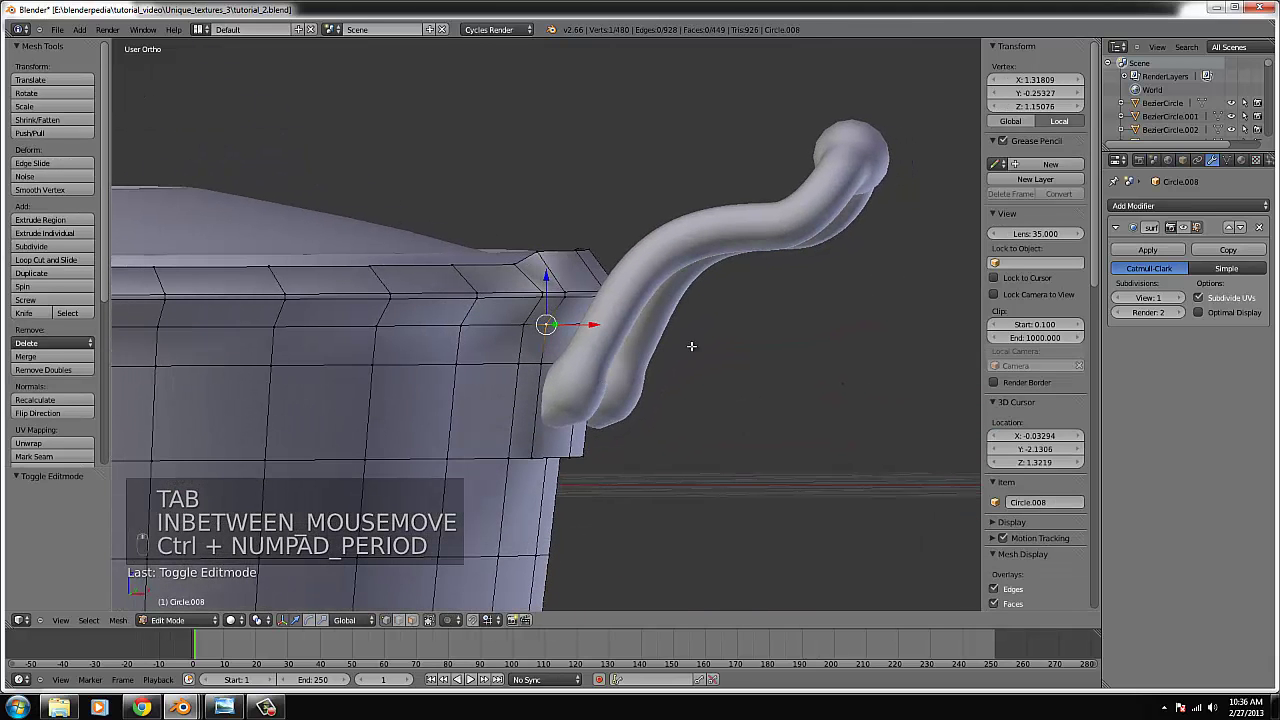
pyautogui.scroll(2, 545, 320)
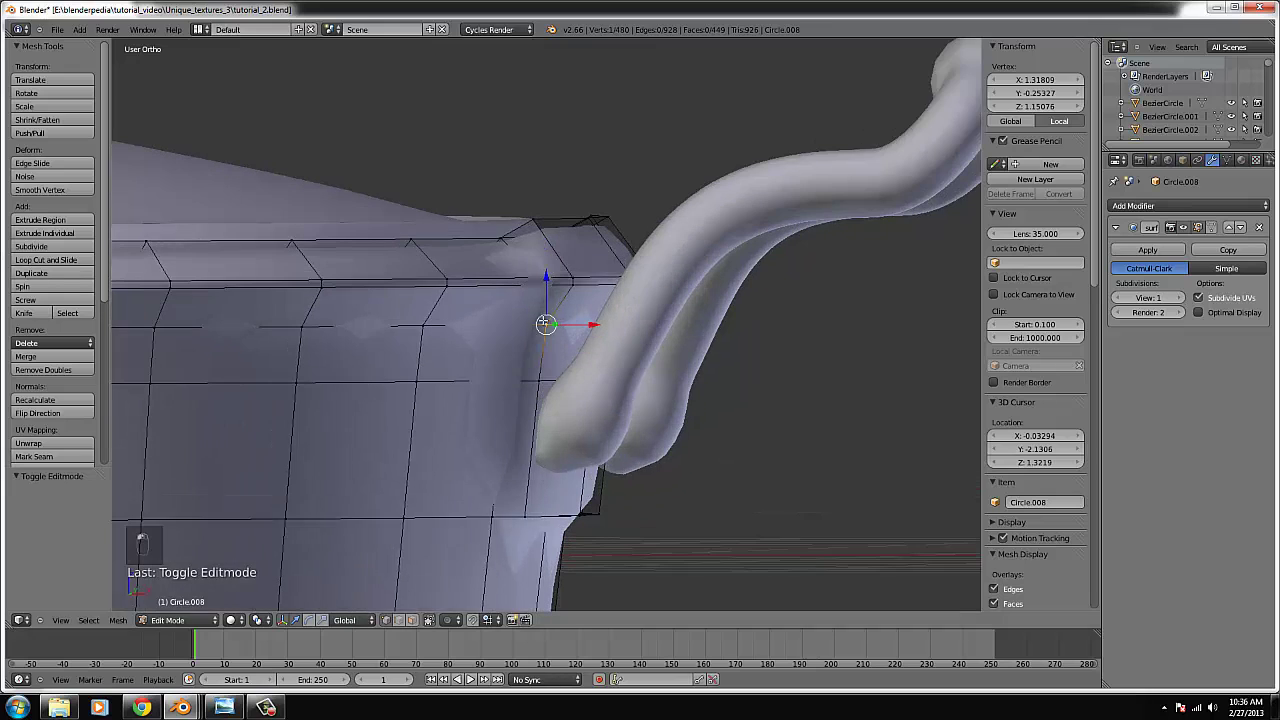
pyautogui.hotkey('ctrl', 'r')
pyautogui.click(535, 268)
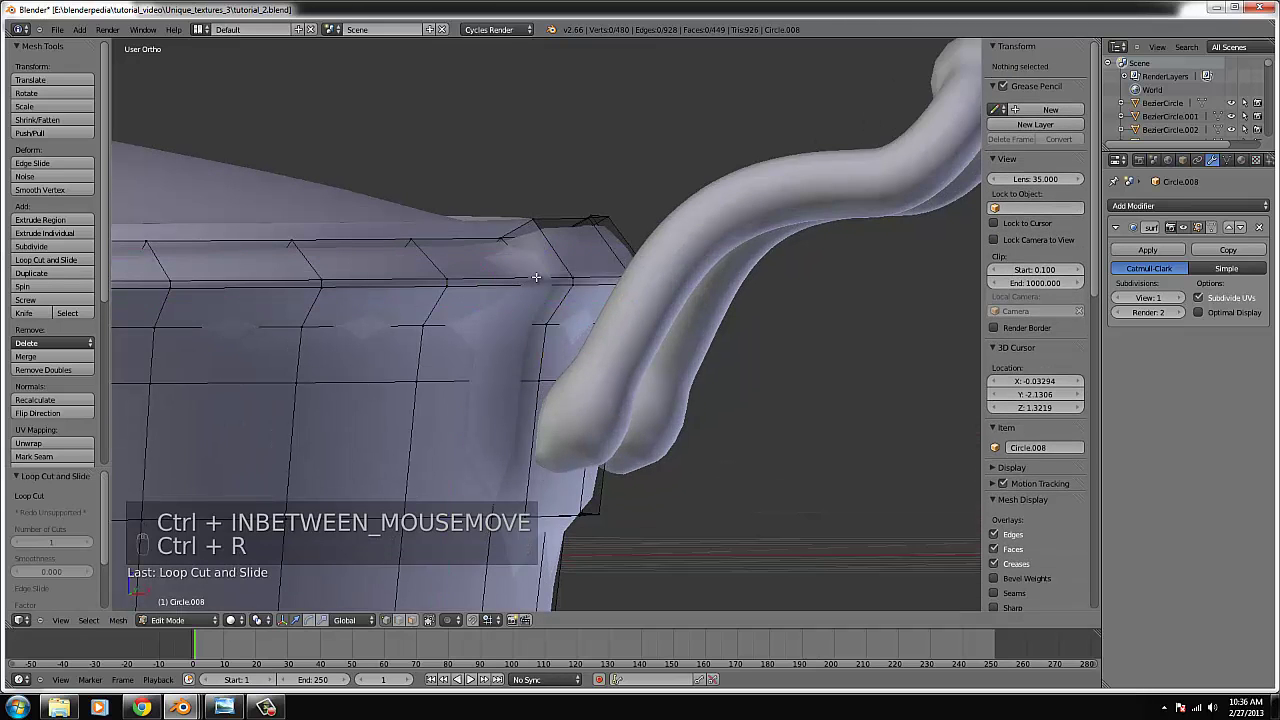
pyautogui.moveTo(537, 276); pyautogui.dragTo(548, 288, button='middle')
pyautogui.hotkey('ctrl', 'r')
pyautogui.click(554, 283)
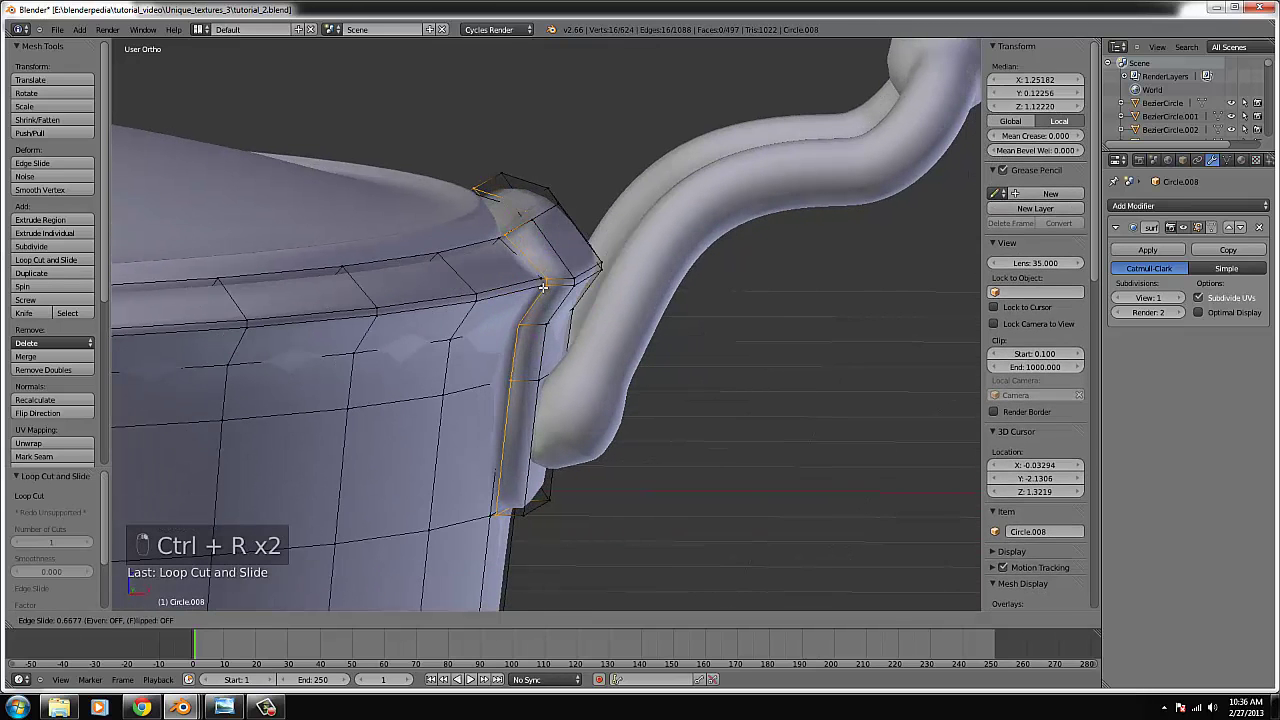
pyautogui.click(543, 288)
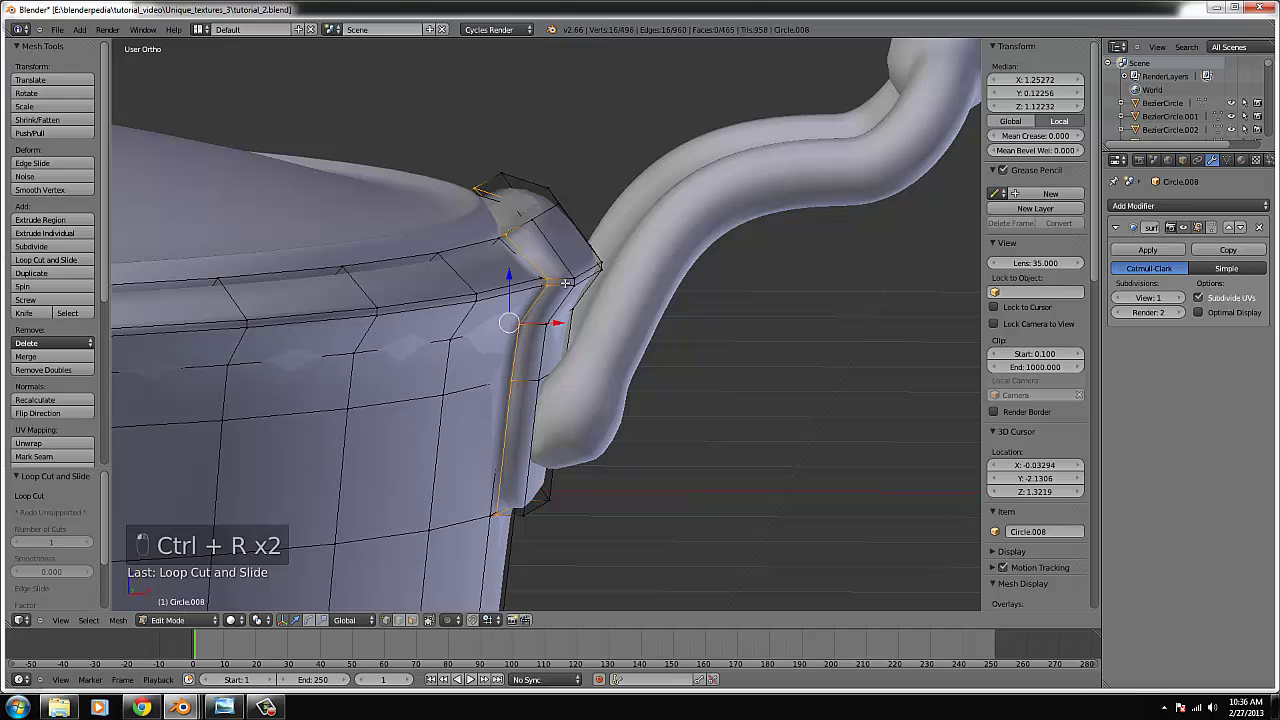
# - Add a second loop cut beside the first on the right handle's mount and return to Object Mode
pyautogui.hotkey('ctrl', 'r')
pyautogui.click(565, 284)
pyautogui.click(563, 286)
pyautogui.press('Tab')
pyautogui.scroll(-8, 577, 303)
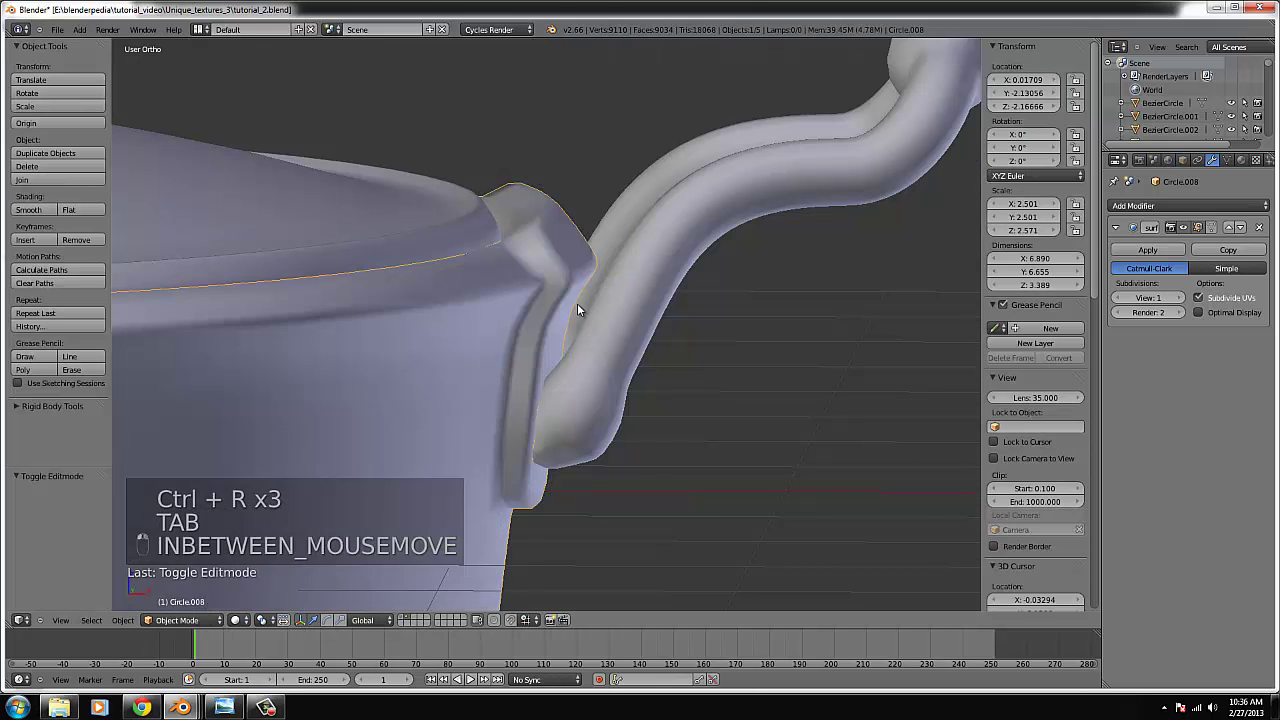
# - Add two vertical loop cuts to the pot body along the edge of the raised mount behind the left side handle
pyautogui.press('Tab')
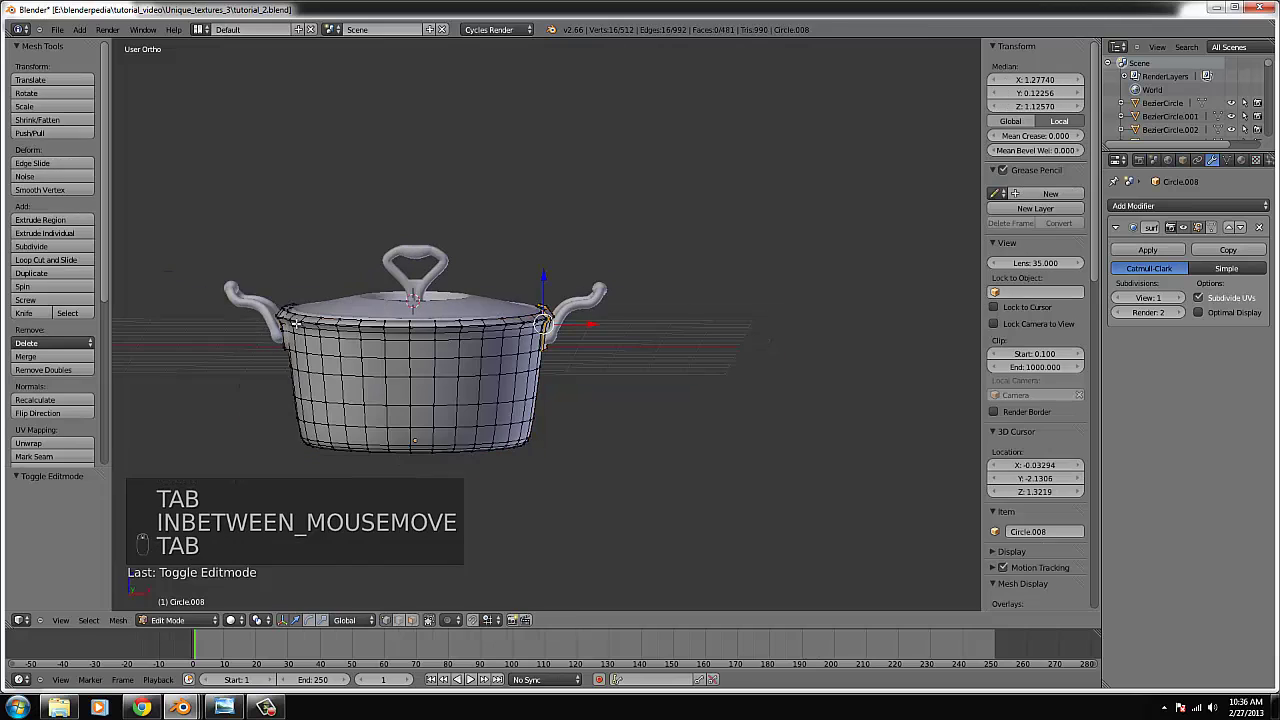
pyautogui.press('ctrl+KP_Decimal')
pyautogui.scroll(8, 503, 343)
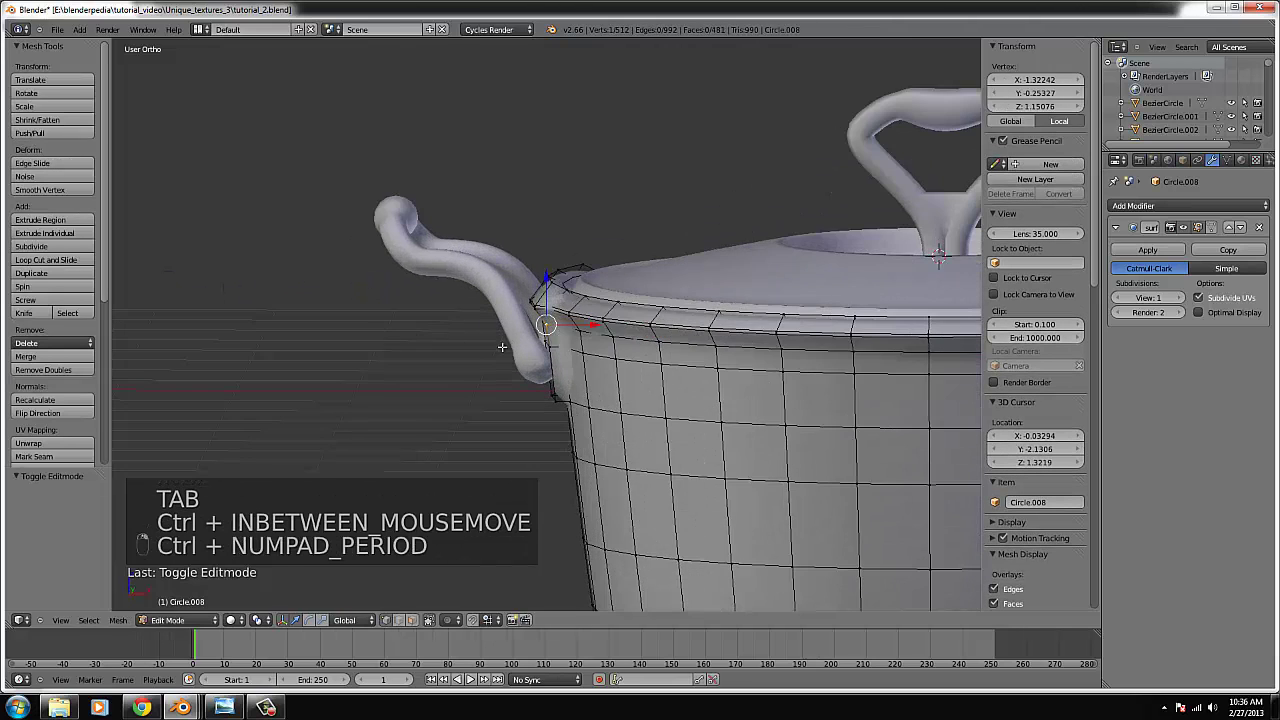
pyautogui.hotkey('ctrl', 'r')
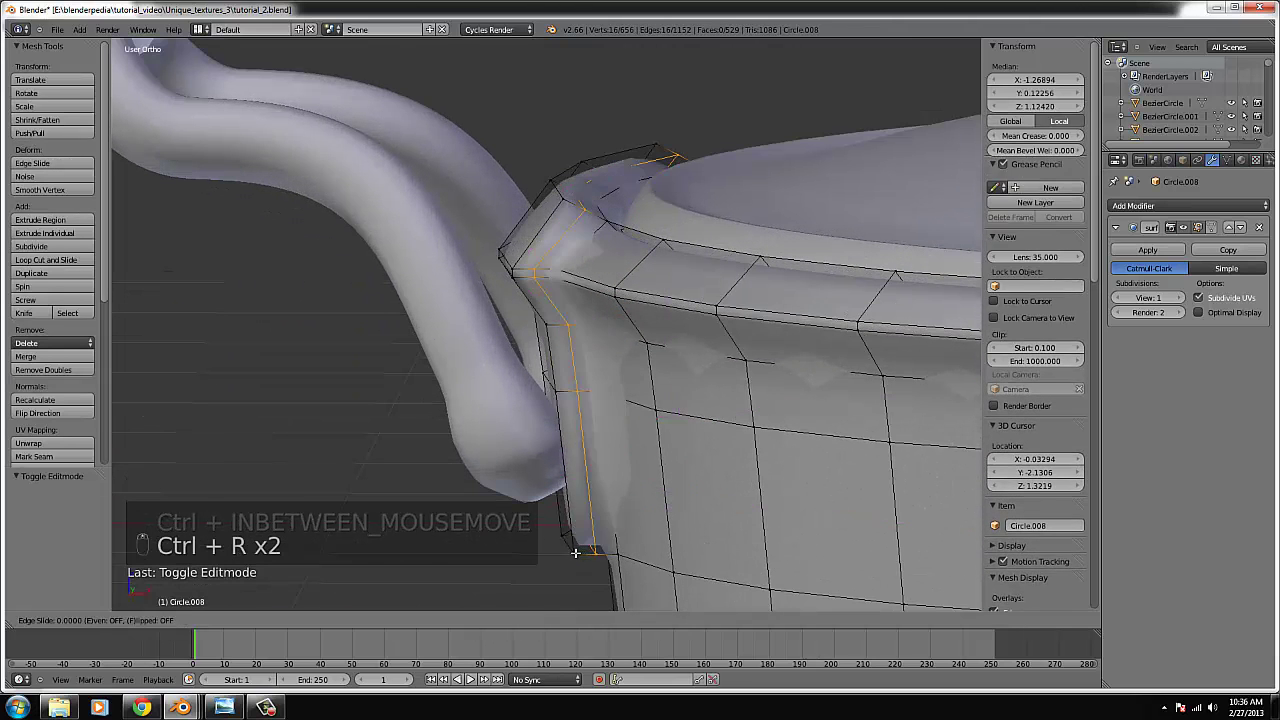
pyautogui.click(580, 550)
pyautogui.click(580, 550)
pyautogui.hotkey('ctrl', 'r')
pyautogui.click(594, 553)
pyautogui.click(594, 553)
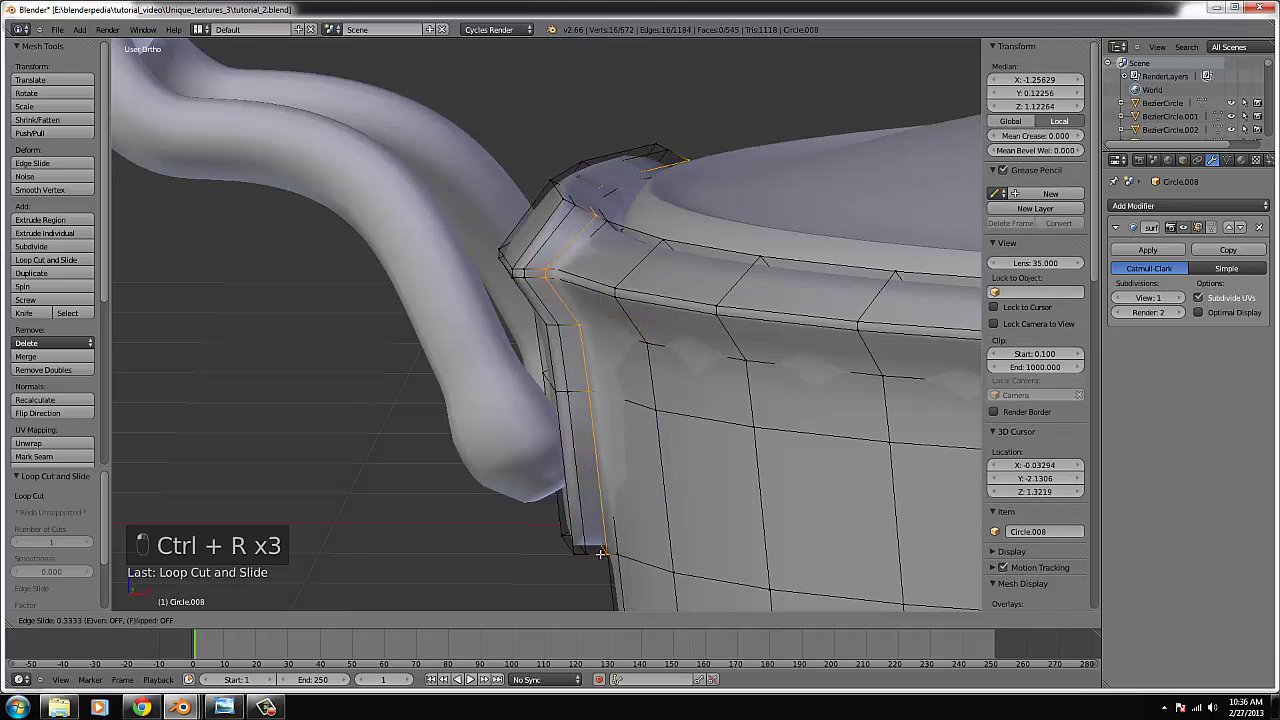
# - Return to Object Mode and apply the pot body's Subdivision Surface modifier
pyautogui.press('Tab')
pyautogui.click(1147, 250)
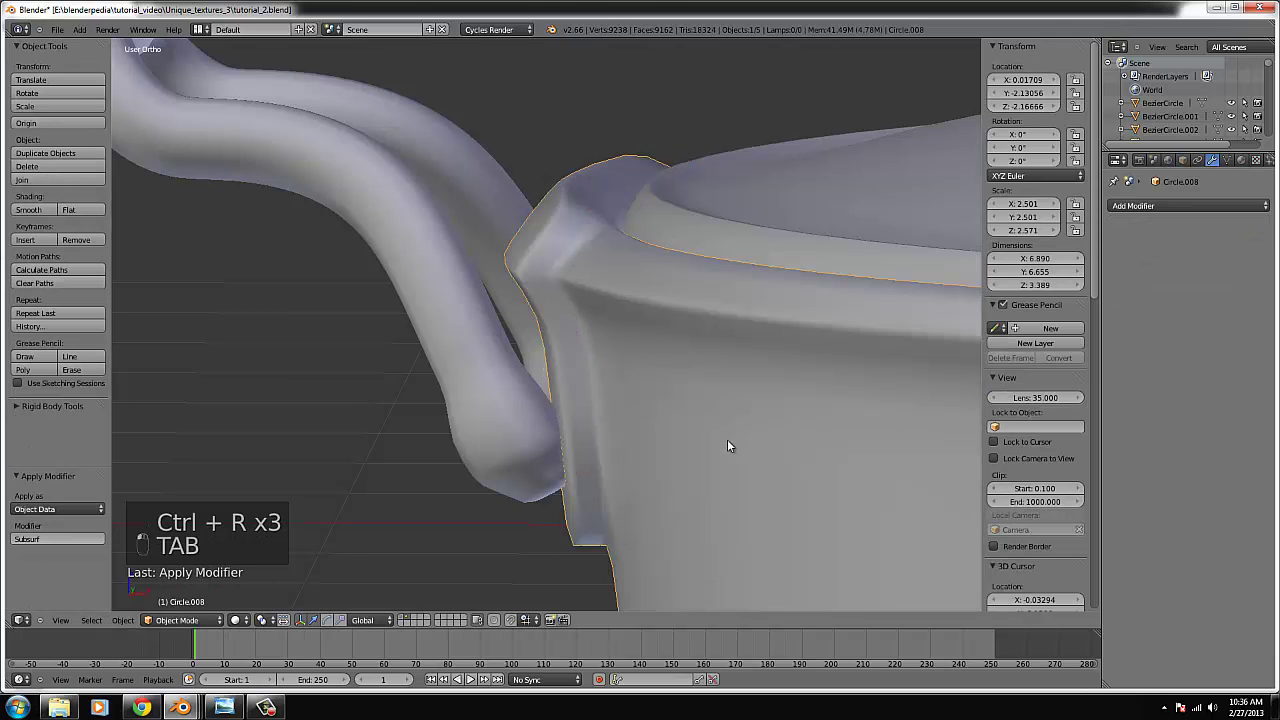
pyautogui.scroll(-8, 727, 439)
pyautogui.moveTo(711, 468)
pyautogui.mouseDown(button='middle')
pyautogui.moveTo(691, 480)
pyautogui.moveTo(677, 460)
pyautogui.moveTo(724, 477)
pyautogui.mouseUp(button='middle')
pyautogui.press('KP_1')
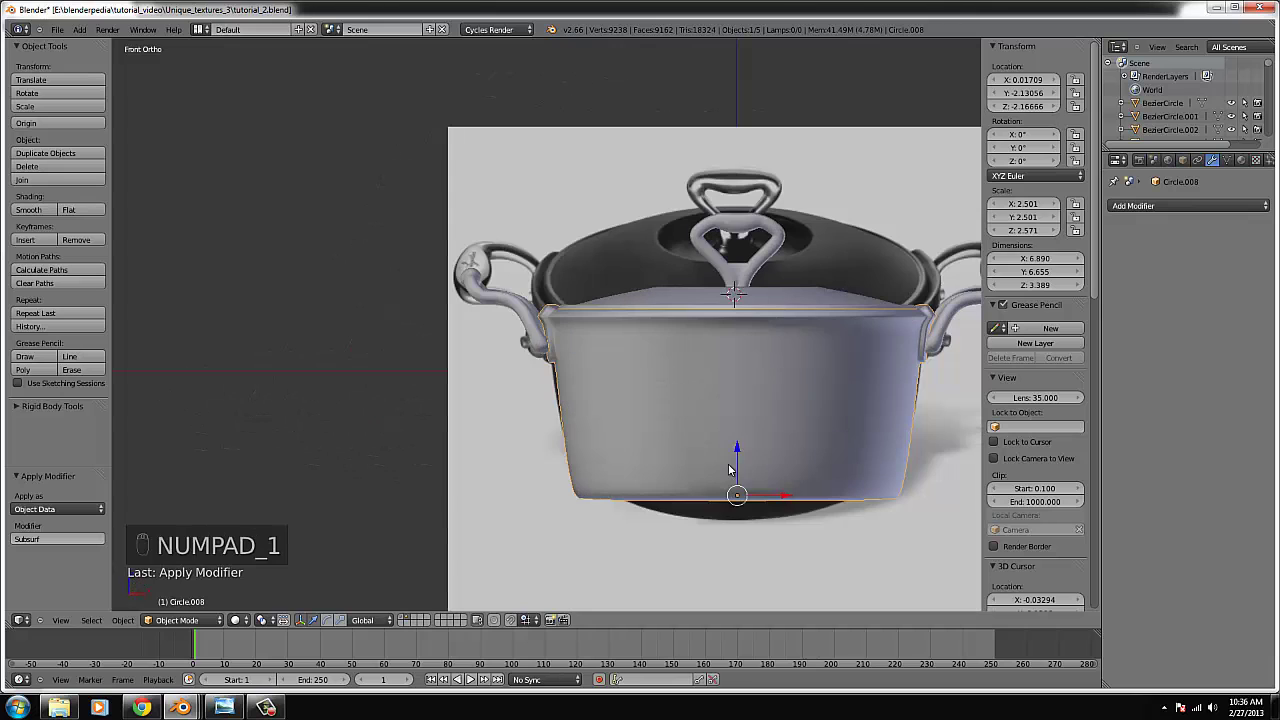
# - Add a Subdivision Surface modifier to the lid's loop handle and apply it
pyautogui.rightClick(758, 222)
pyautogui.scroll(2, 800, 295)
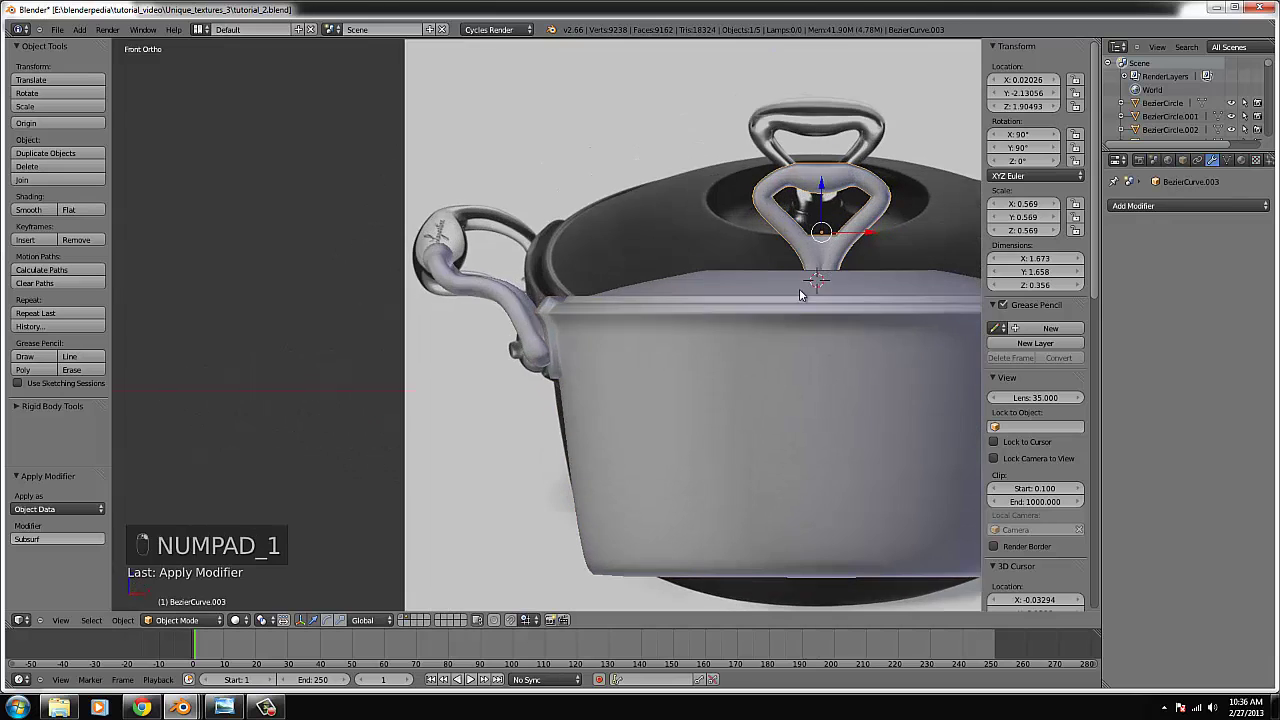
pyautogui.click(1179, 208)
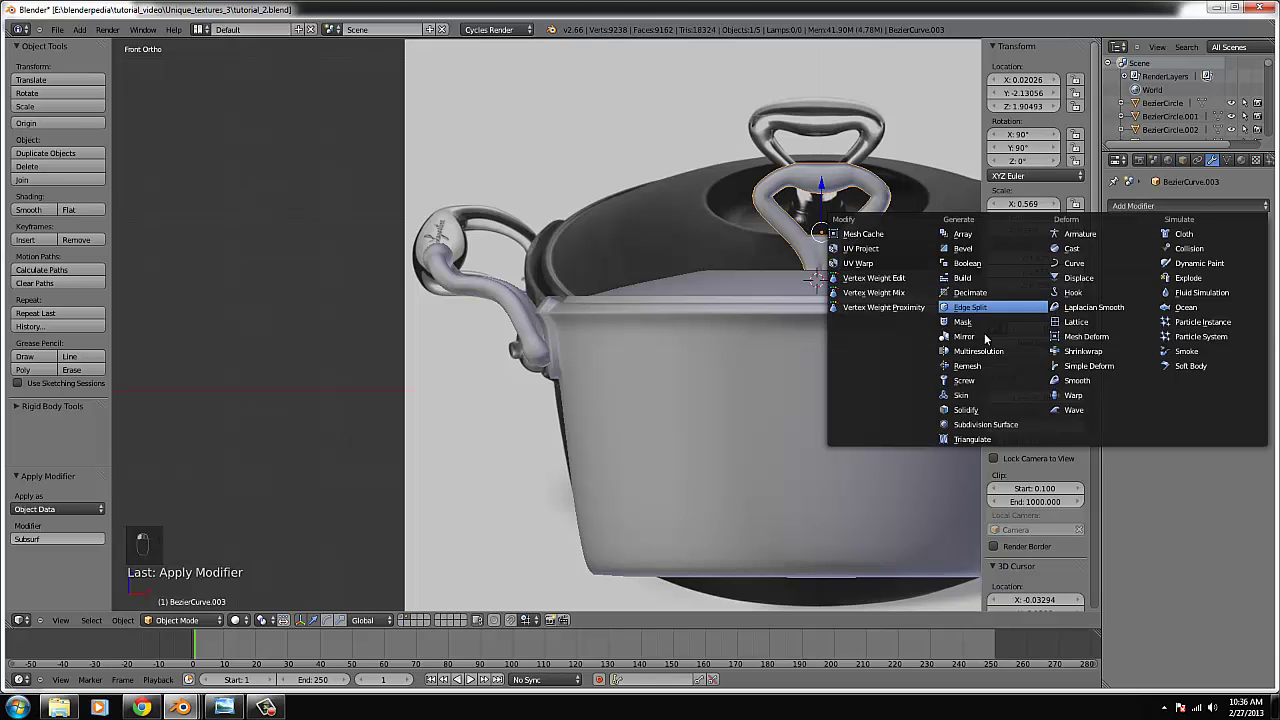
pyautogui.click(988, 430)
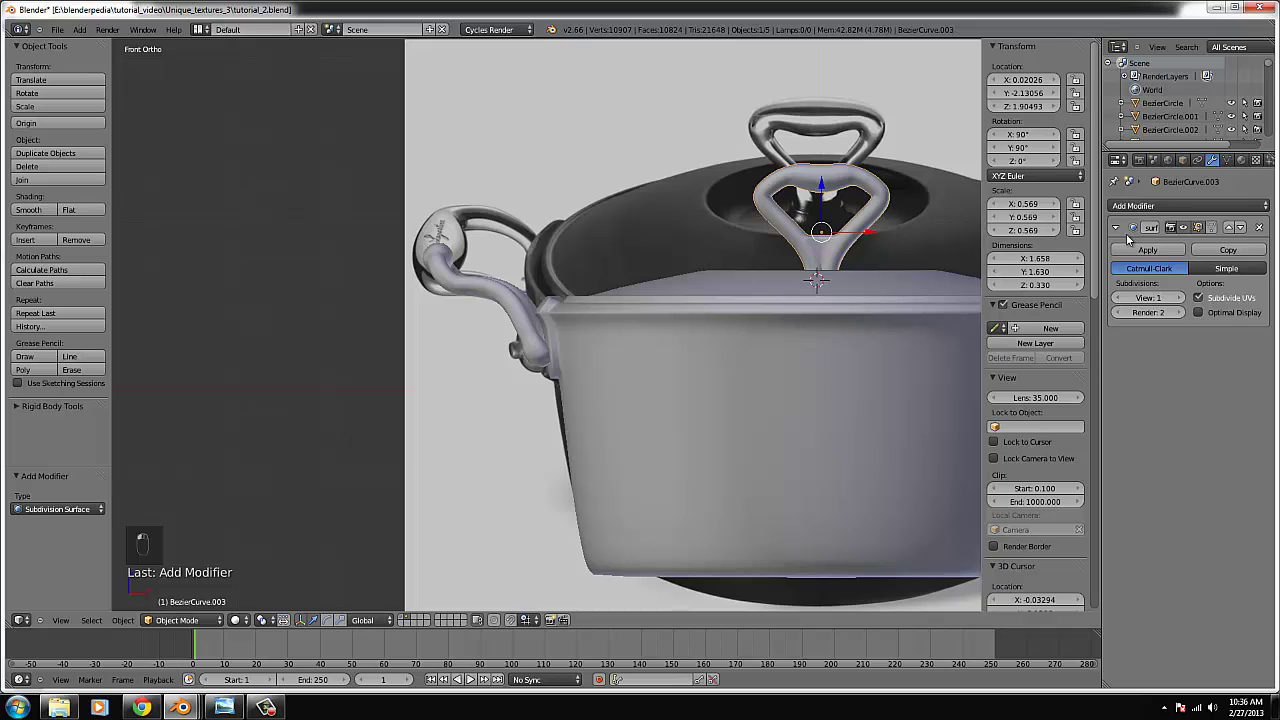
pyautogui.click(1147, 249)
# - Try to apply the Subdivision Surface modifiers on the pot's left and right side handles
pyautogui.rightClick(535, 311)
pyautogui.hotkey('shift', 'z')
pyautogui.moveTo(535, 311)
pyautogui.mouseDown(button='middle')
pyautogui.moveTo(488, 337)
pyautogui.moveTo(530, 320)
pyautogui.mouseUp(button='middle')
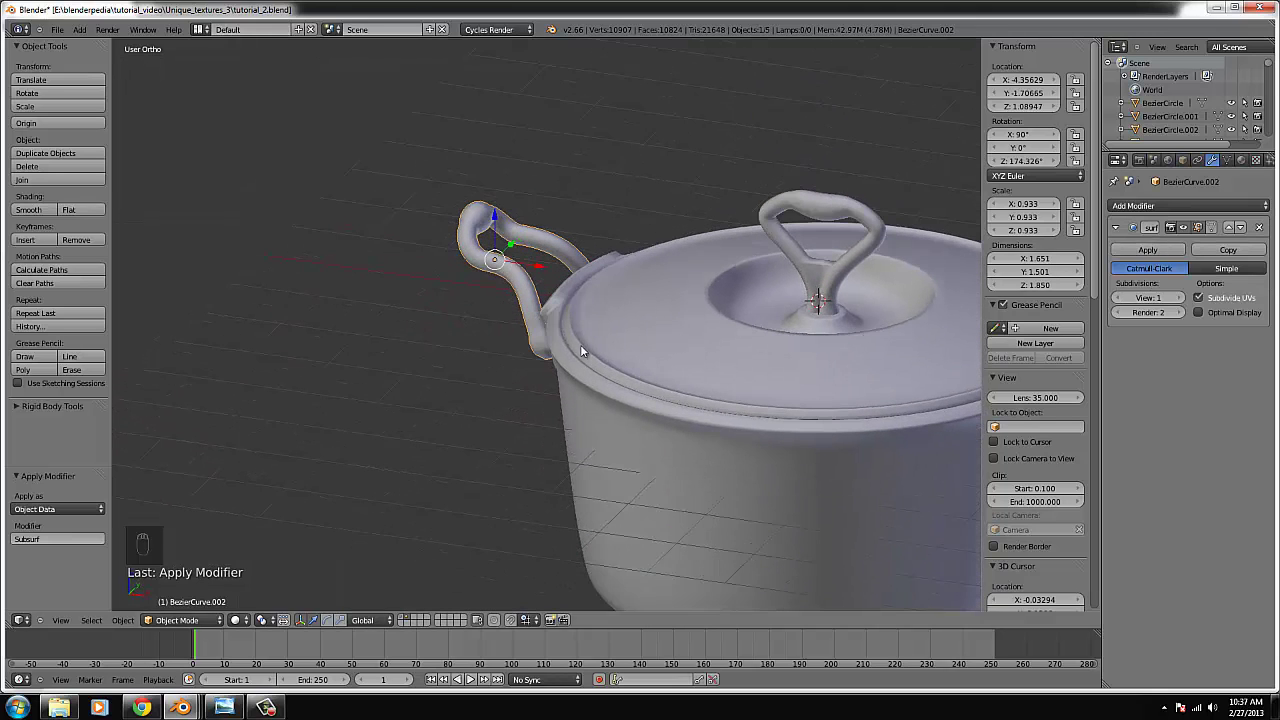
pyautogui.press('KP_1')
pyautogui.press('Tab')
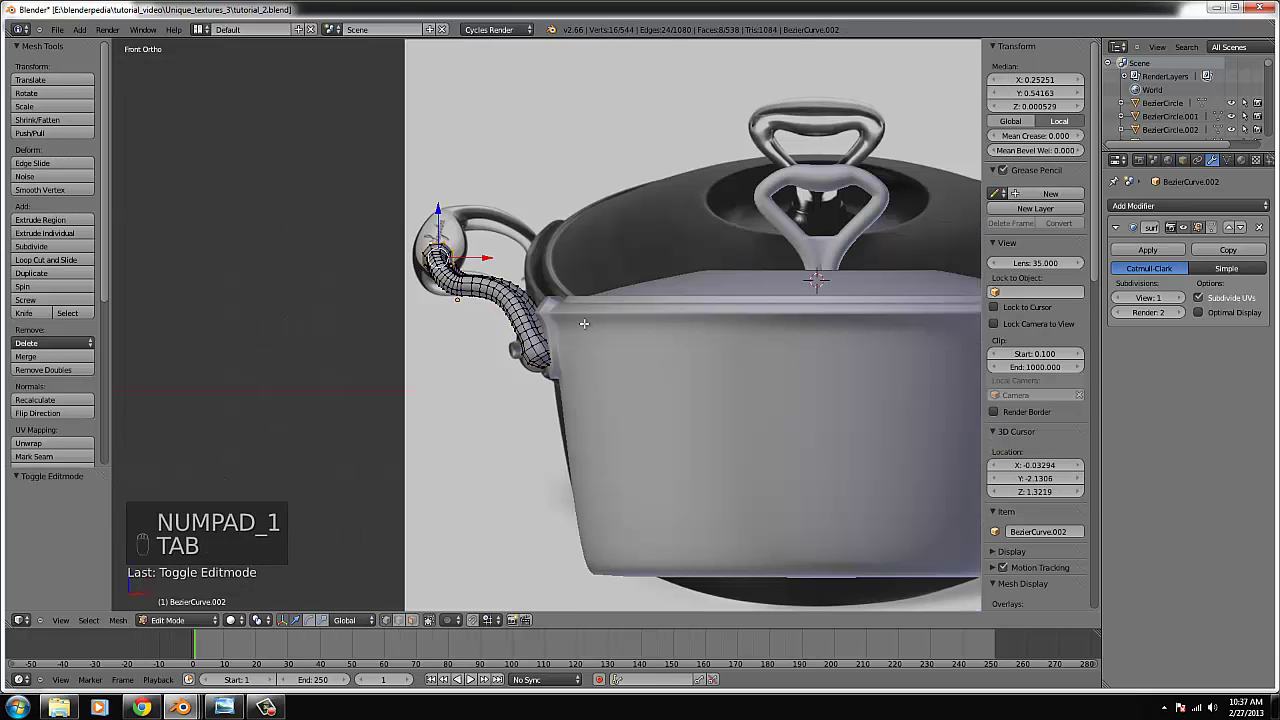
pyautogui.hotkey('shift', 'z')
pyautogui.moveTo(429, 335); pyautogui.dragTo(528, 333, button='middle')
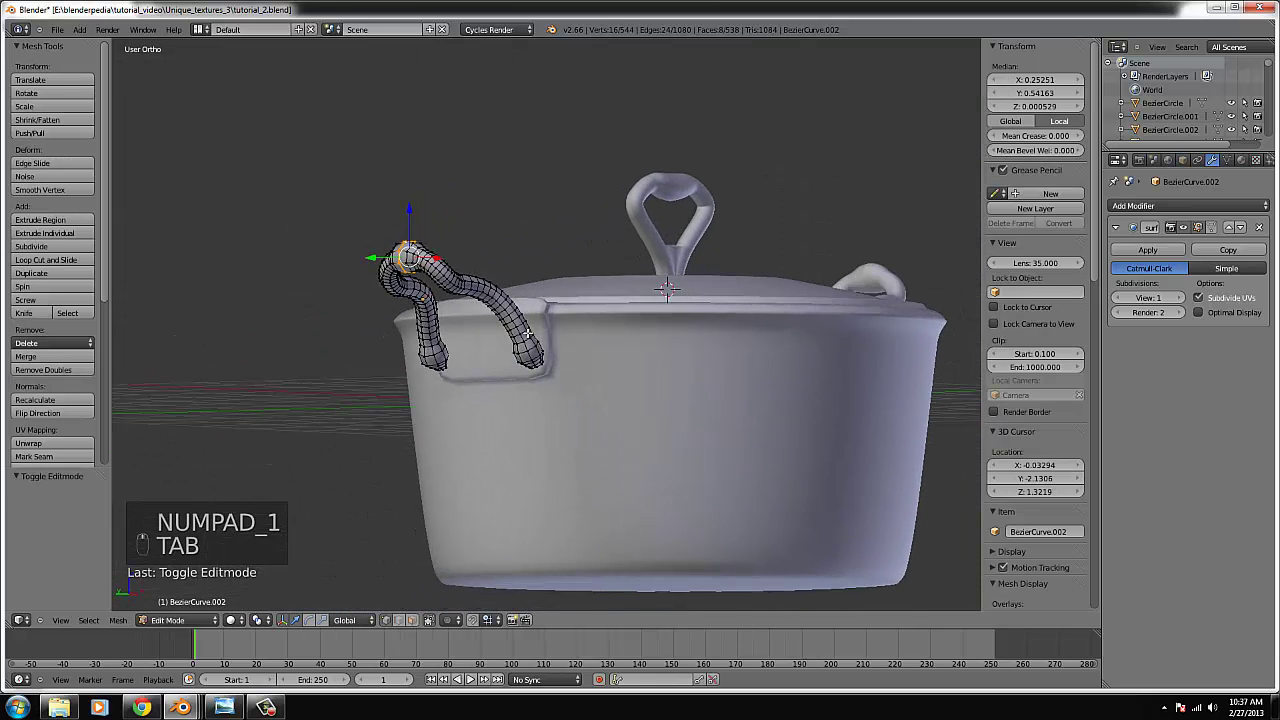
pyautogui.press('Tab')
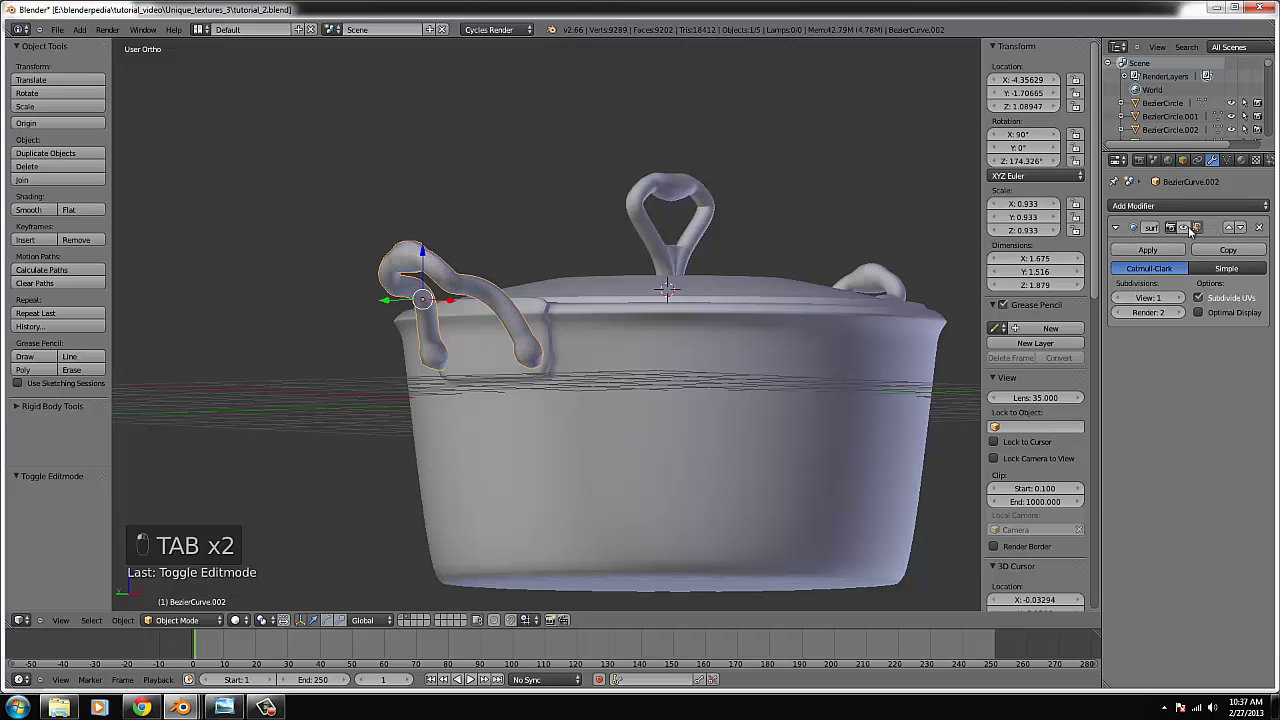
pyautogui.click(1148, 250)
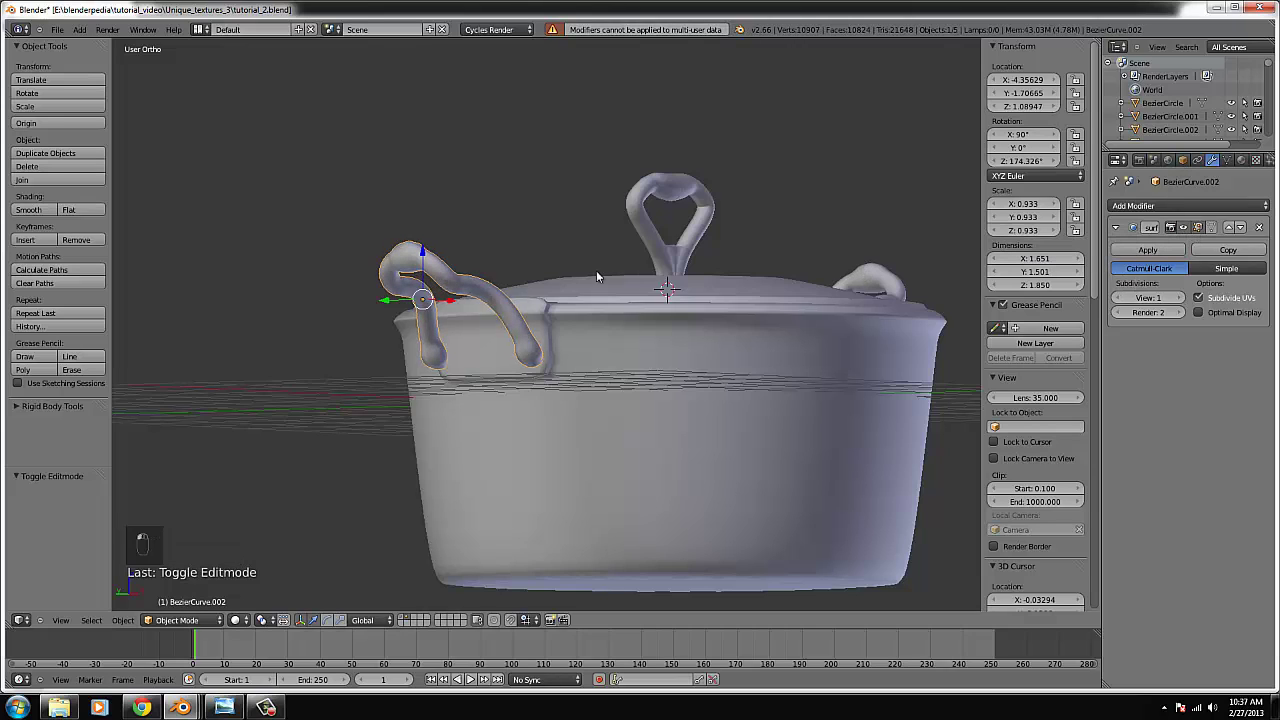
pyautogui.rightClick(868, 282)
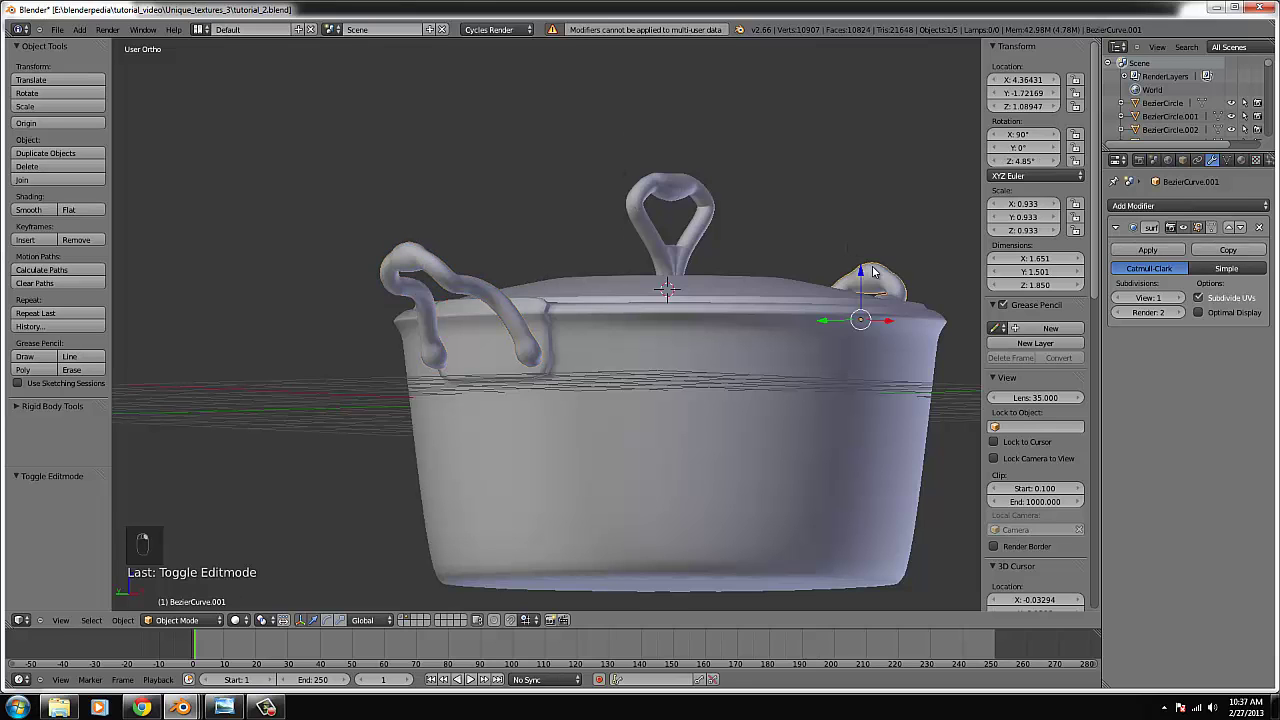
pyautogui.click(1140, 252)
pyautogui.moveTo(712, 356); pyautogui.dragTo(702, 364, button='middle')
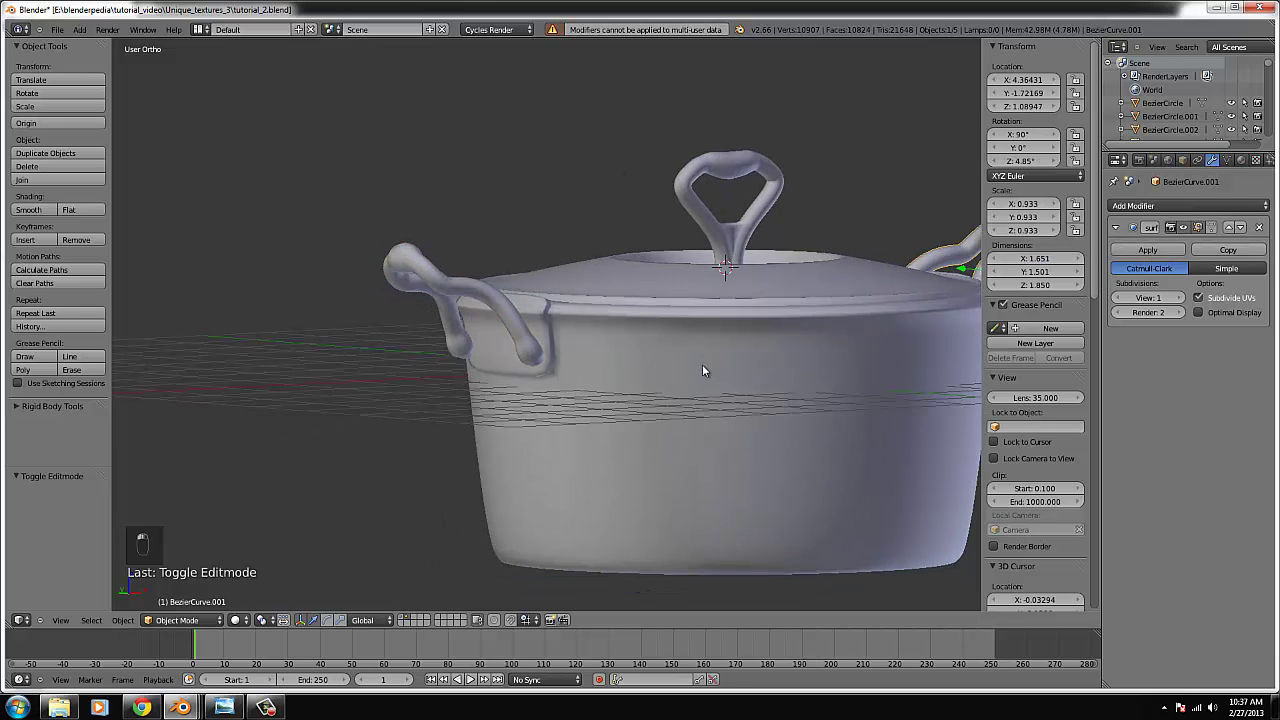
# - Switch to front view and select the pot body
pyautogui.press('KP_1')
pyautogui.rightClick(620, 383)
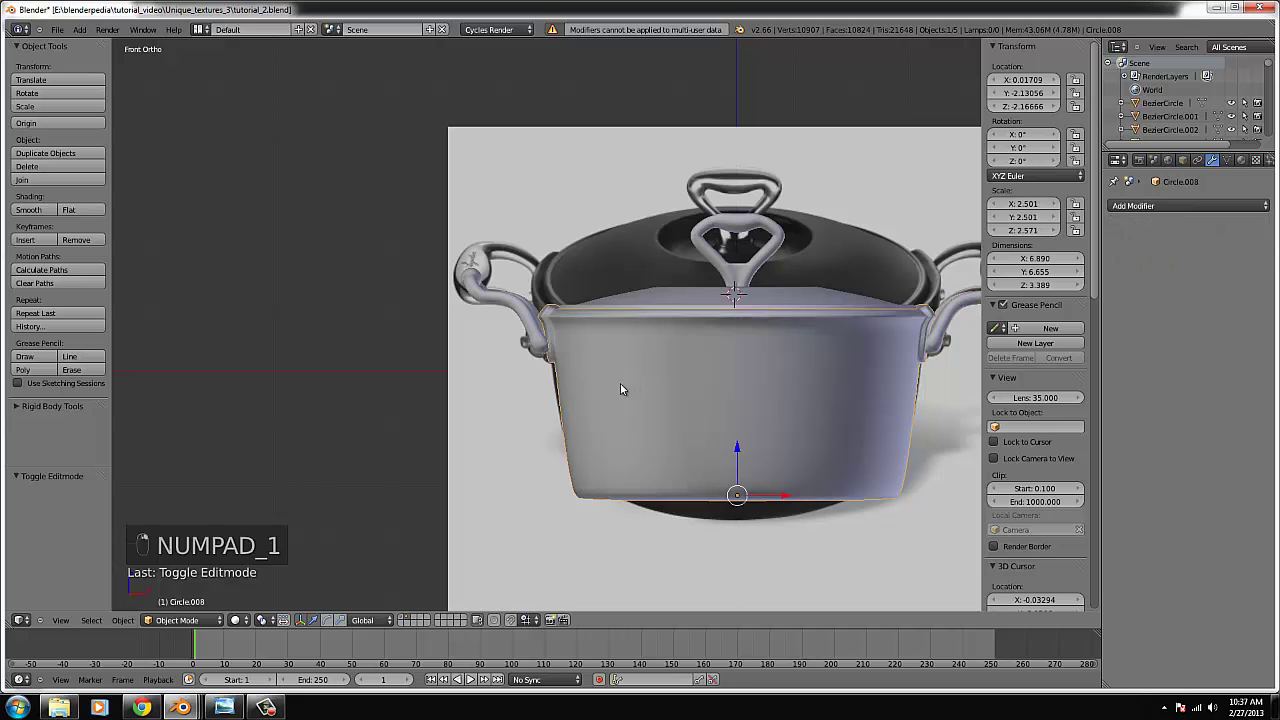
pyautogui.scroll(-3, 640, 370)
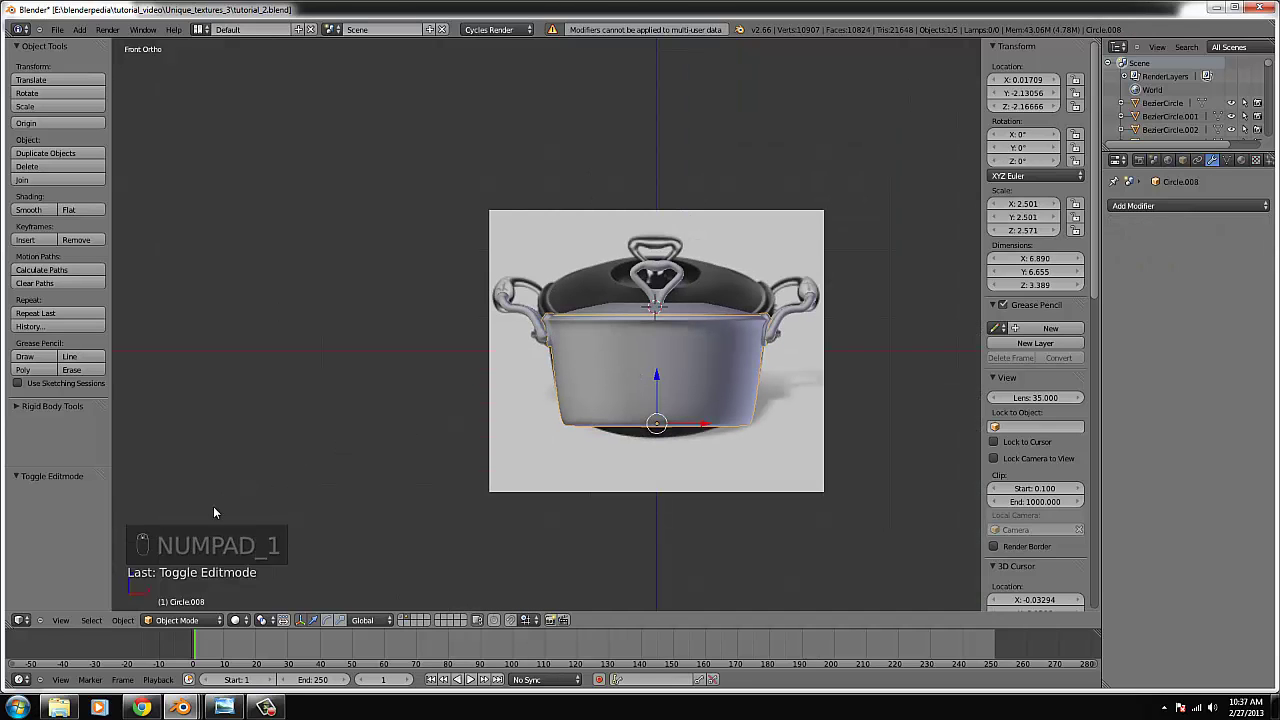
# - Create a new material on the pot body and darken its Diffuse BSDF colour to near black
pyautogui.click(1242, 161)
pyautogui.click(1183, 250)
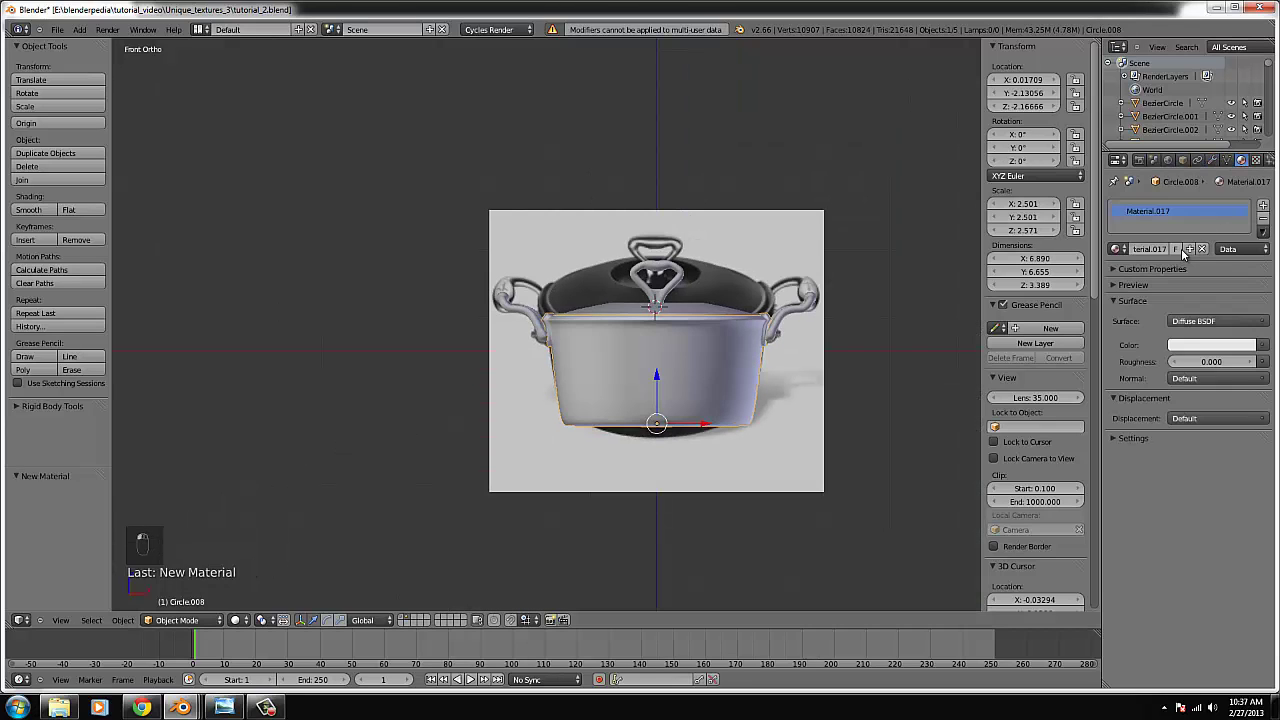
pyautogui.click(1237, 345)
pyautogui.moveTo(1249, 218); pyautogui.dragTo(1249, 236)
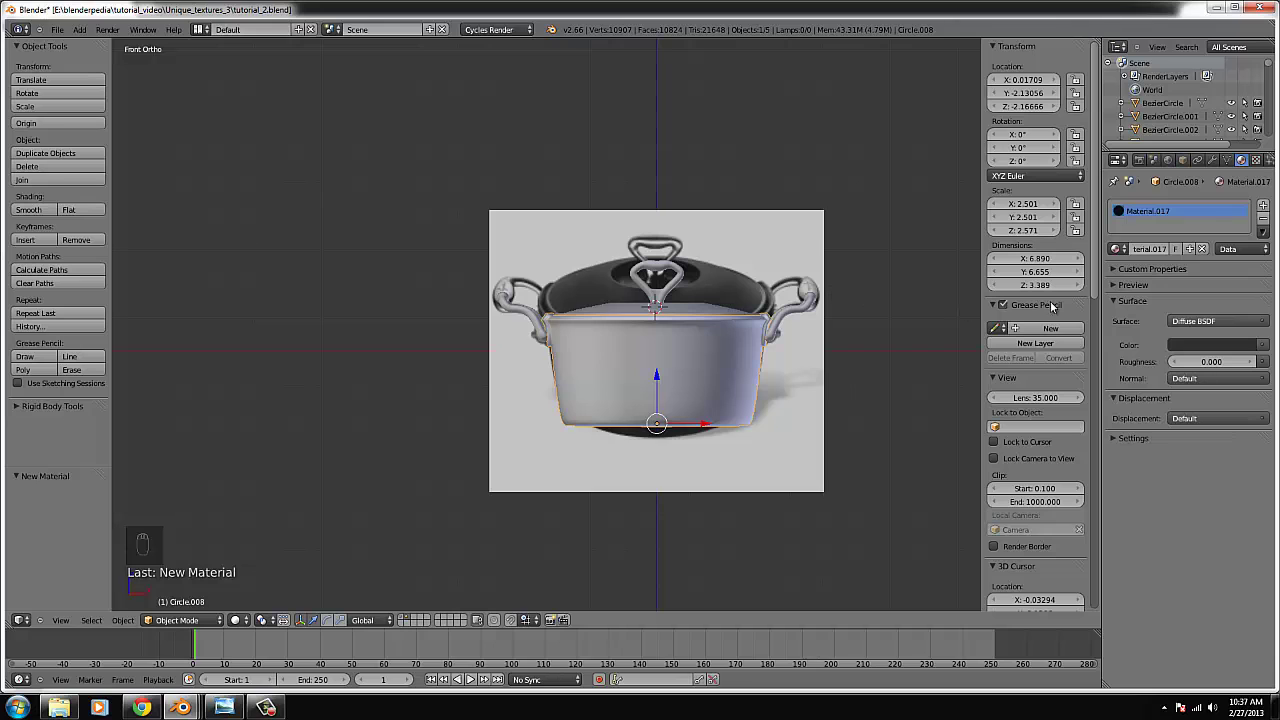
# - Show the pot material in the Node Editor and move the Diffuse BSDF node farther away from Material Output
pyautogui.click(22, 620)
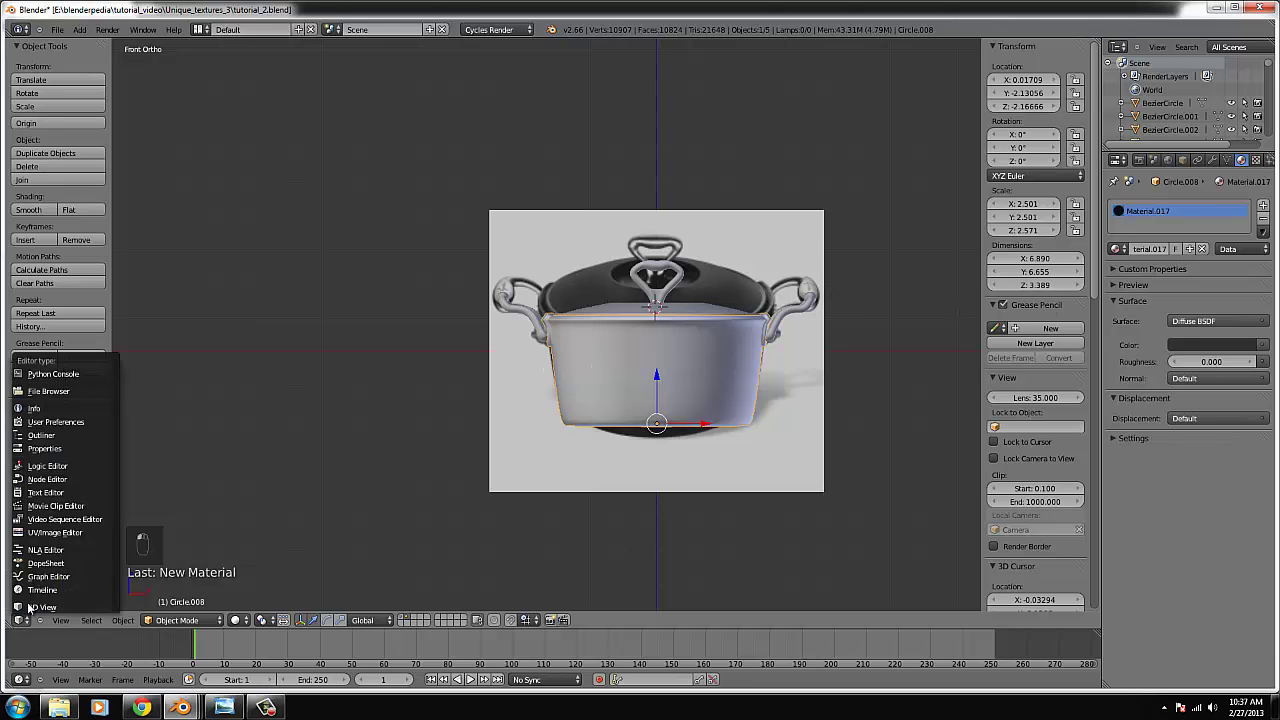
pyautogui.click(60, 478)
pyautogui.scroll(3, 634, 376)
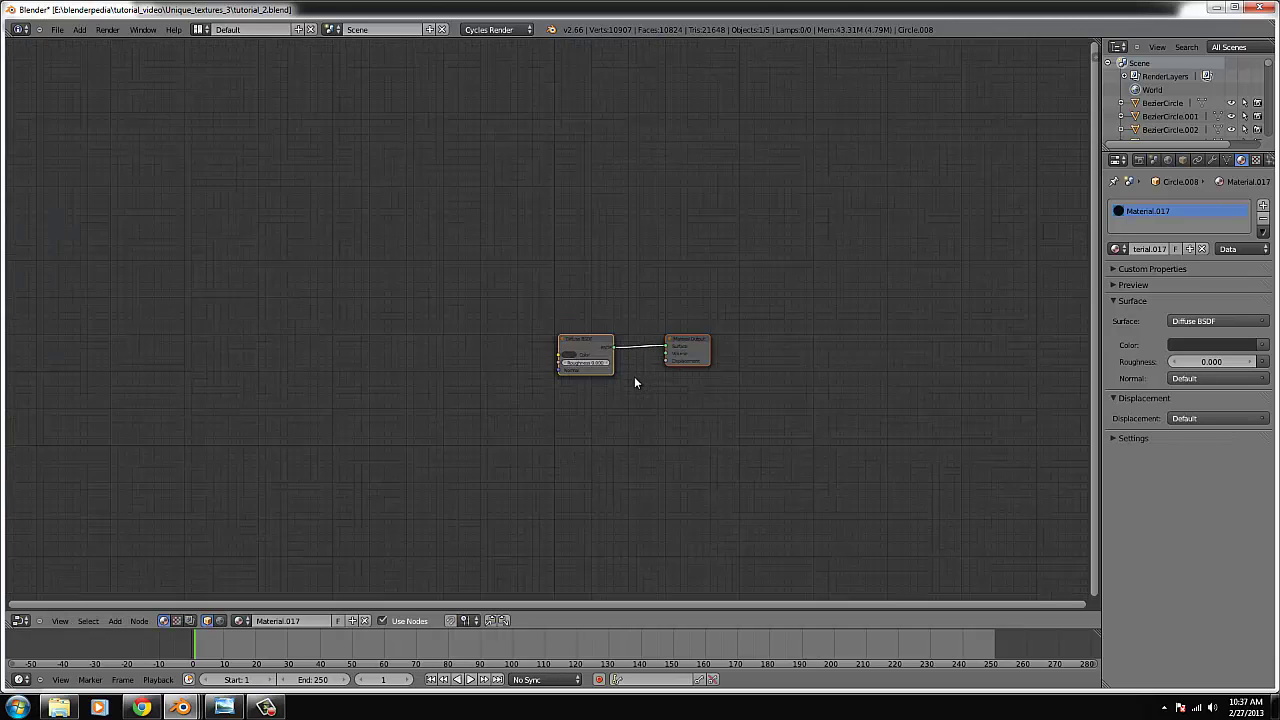
pyautogui.moveTo(532, 353); pyautogui.dragTo(422, 353)
pyautogui.click(114, 621)
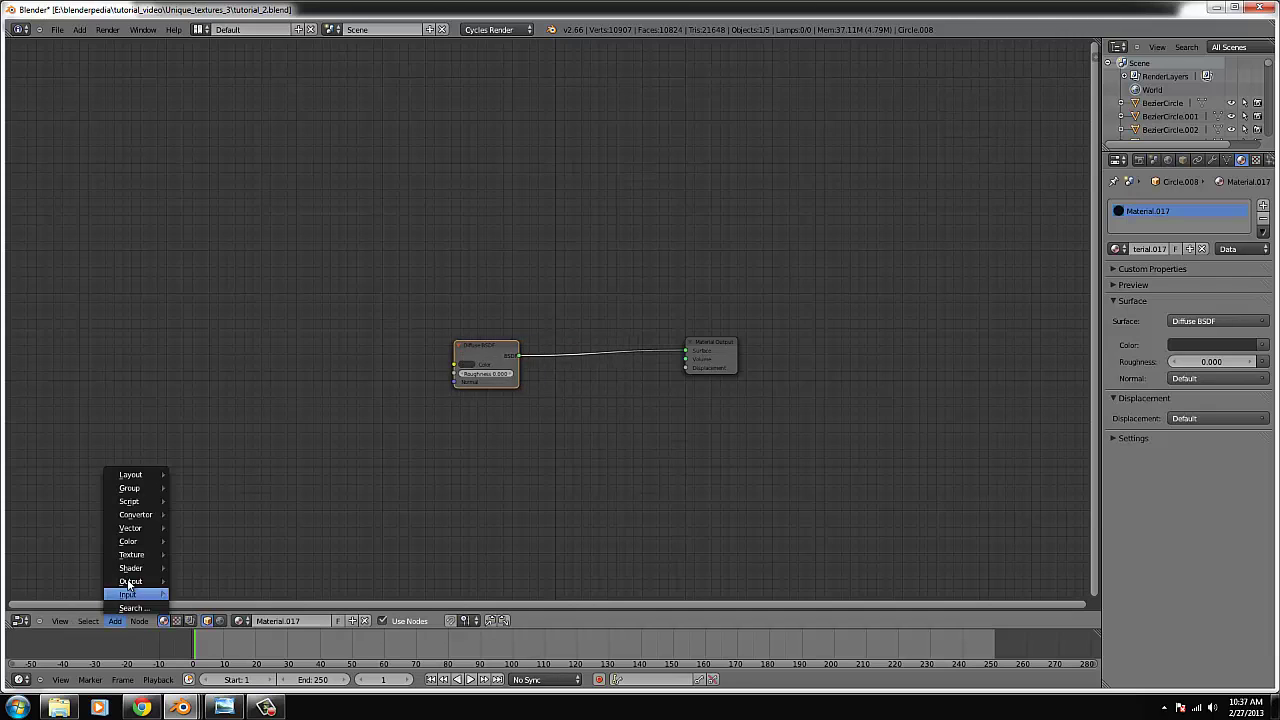
pyautogui.moveTo(163, 547)
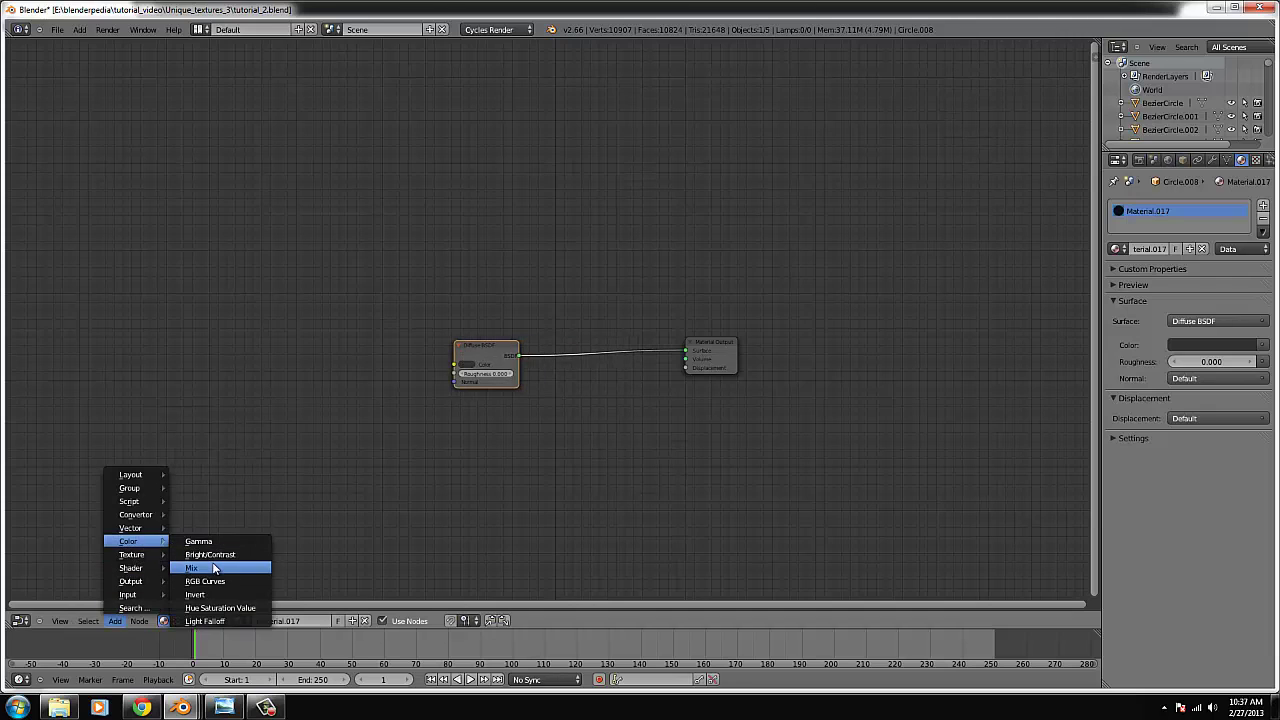
pyautogui.click(198, 567)
pyautogui.click(613, 350)
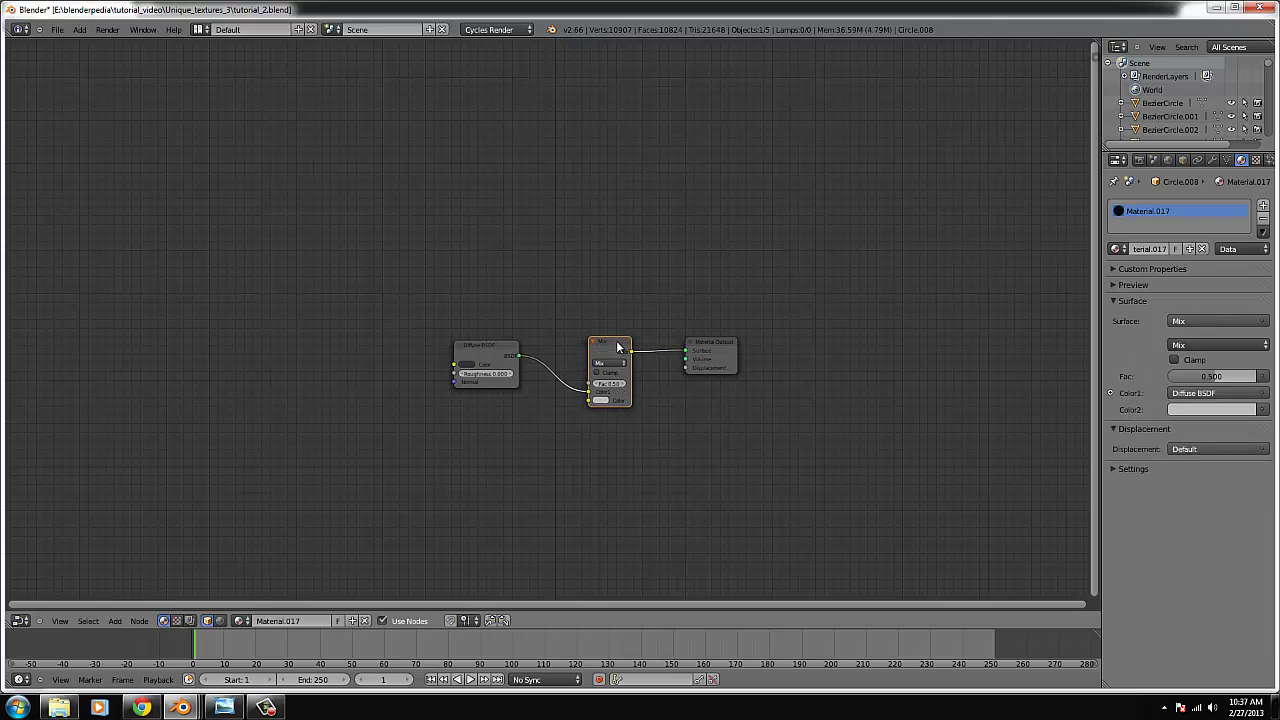
pyautogui.press('x')
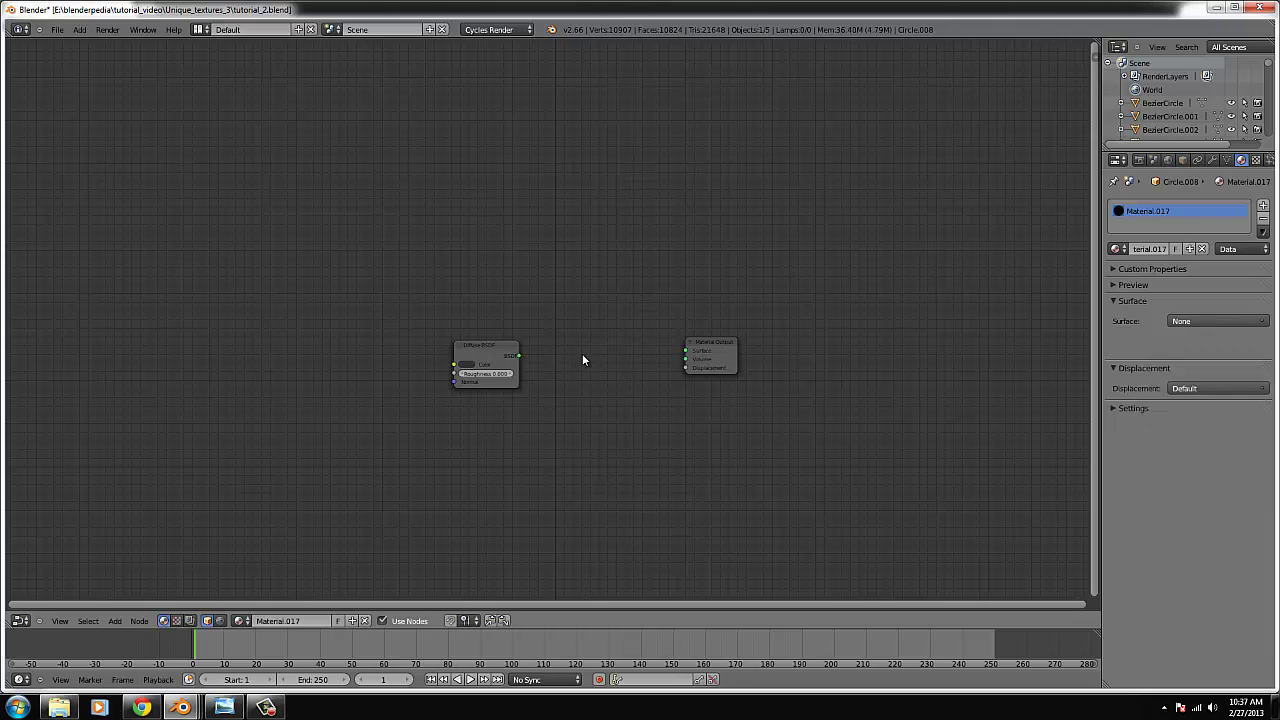
# - Add a Mix Shader node and link it between the Diffuse BSDF and the Material Output's Surface input
pyautogui.click(118, 619)
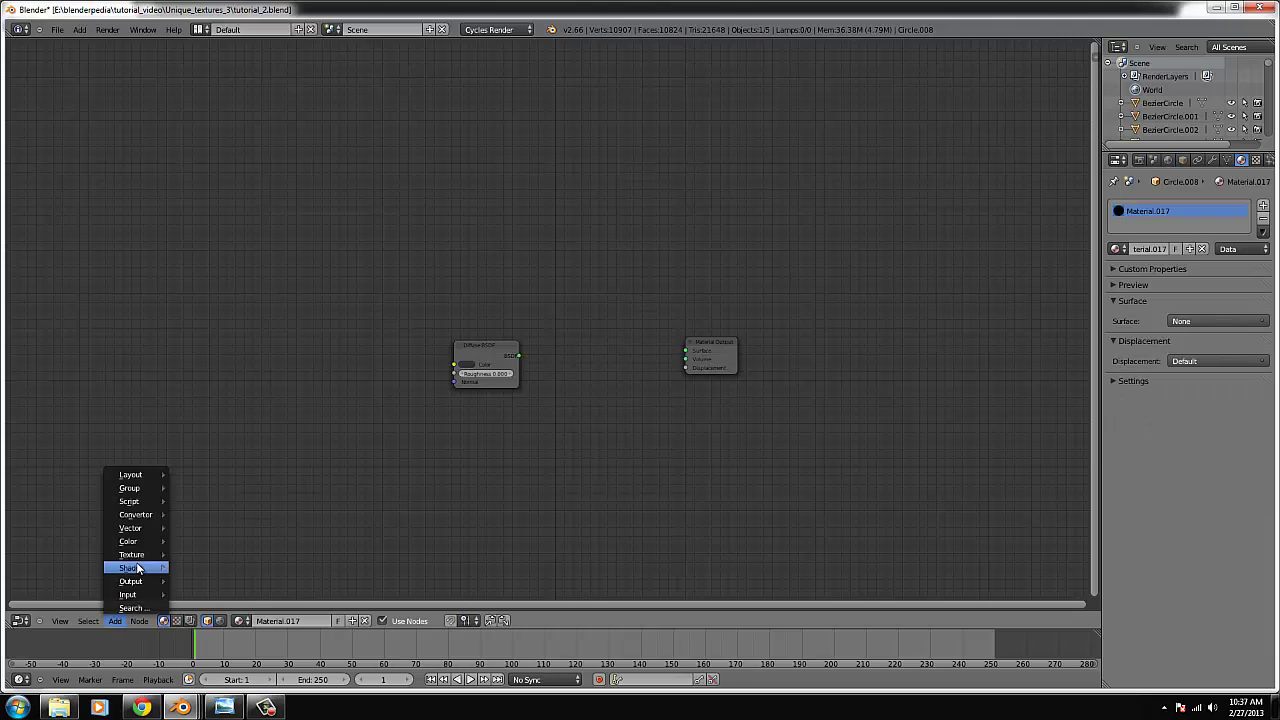
pyautogui.moveTo(135, 567)
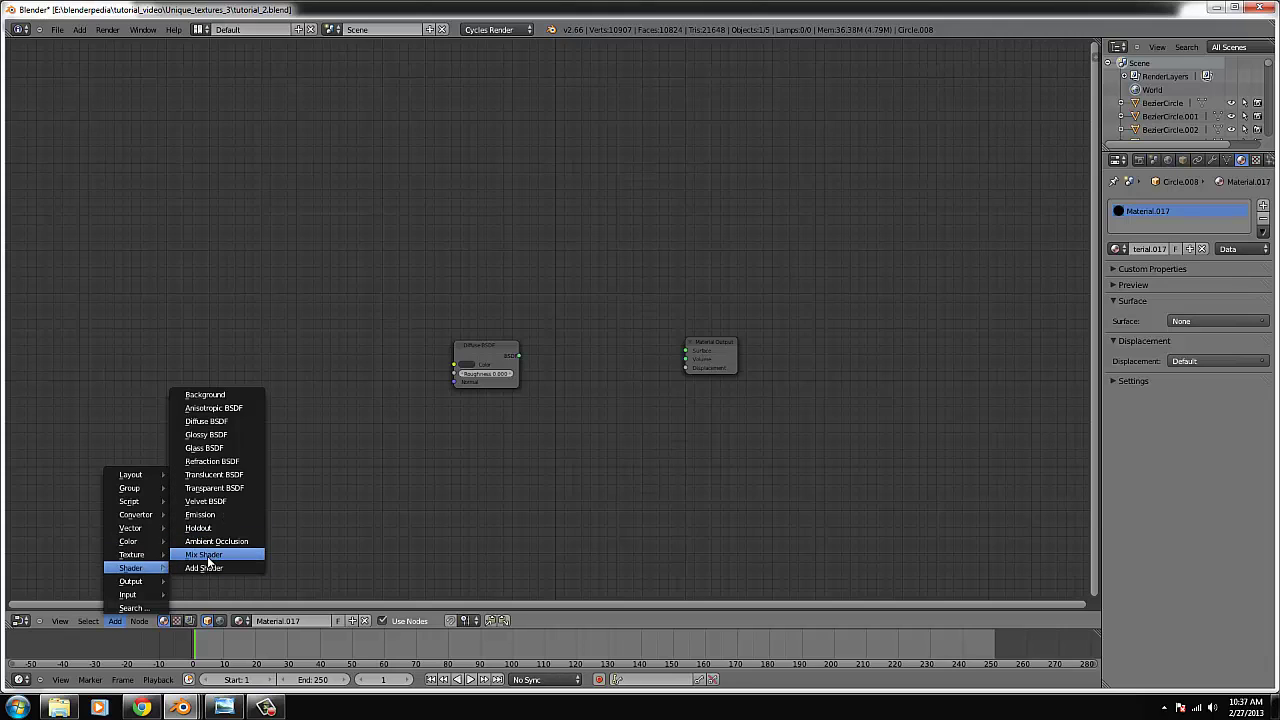
pyautogui.click(204, 556)
pyautogui.click(622, 326)
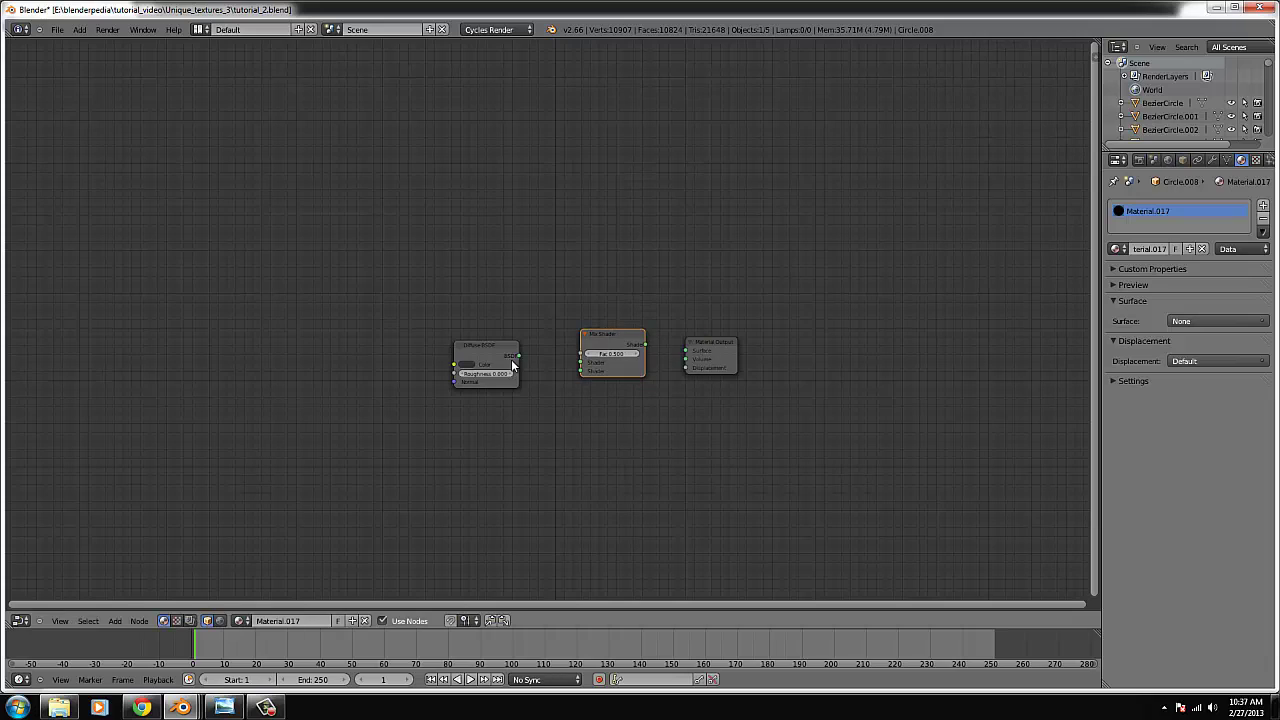
pyautogui.click(516, 357)
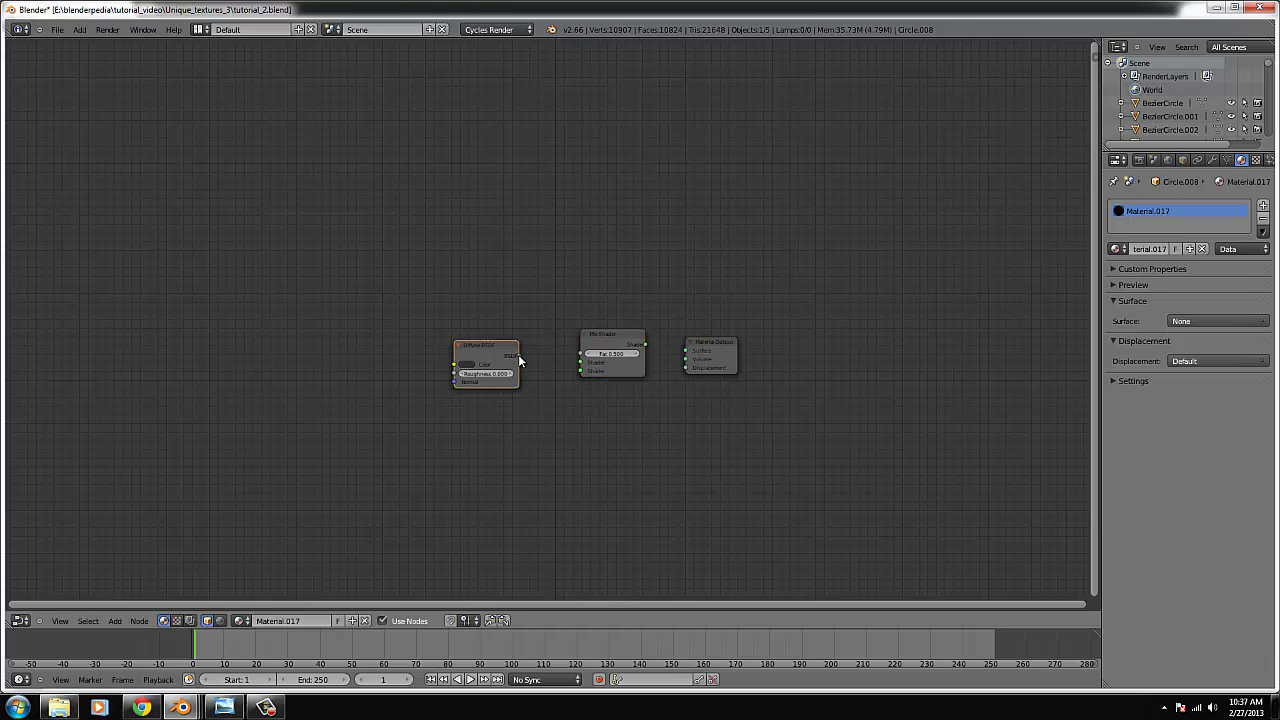
pyautogui.click(644, 347)
pyautogui.moveTo(685, 352); pyautogui.dragTo(686, 351)
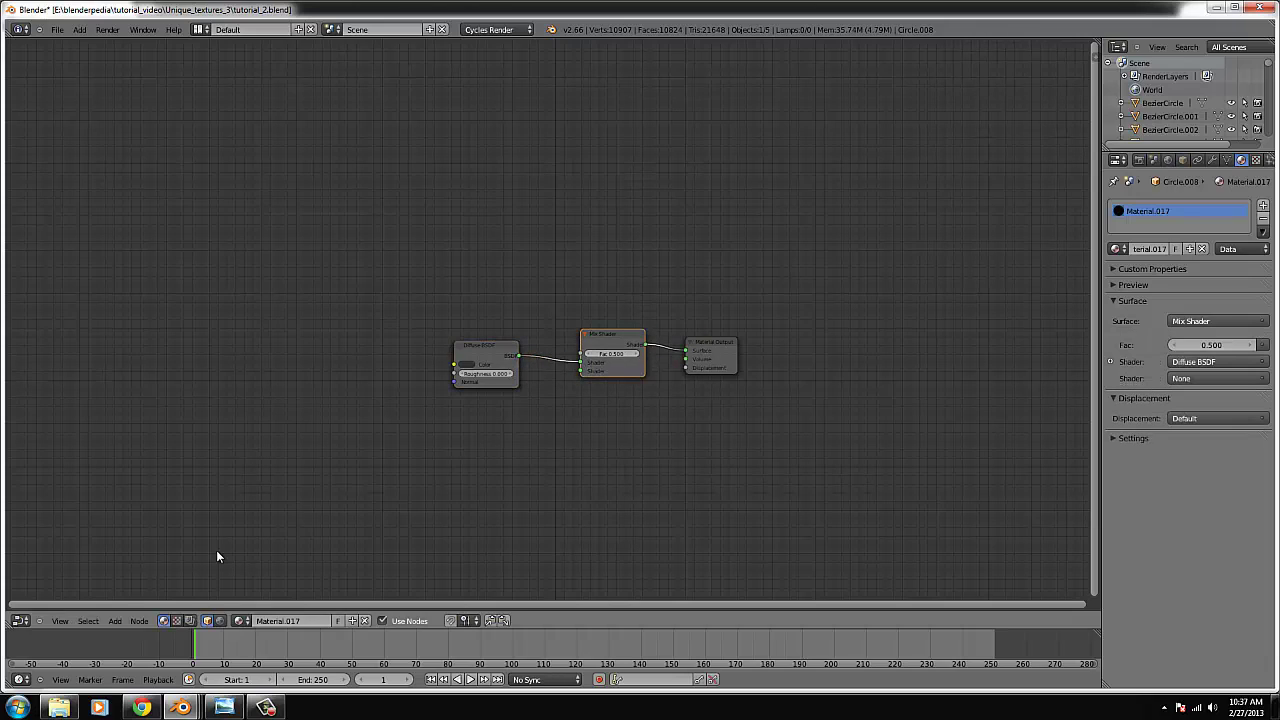
# - Add a Glossy BSDF, link it to the Mix Shader's second shader input, and set Fac to 0.080
pyautogui.click(116, 621)
pyautogui.moveTo(130, 567)
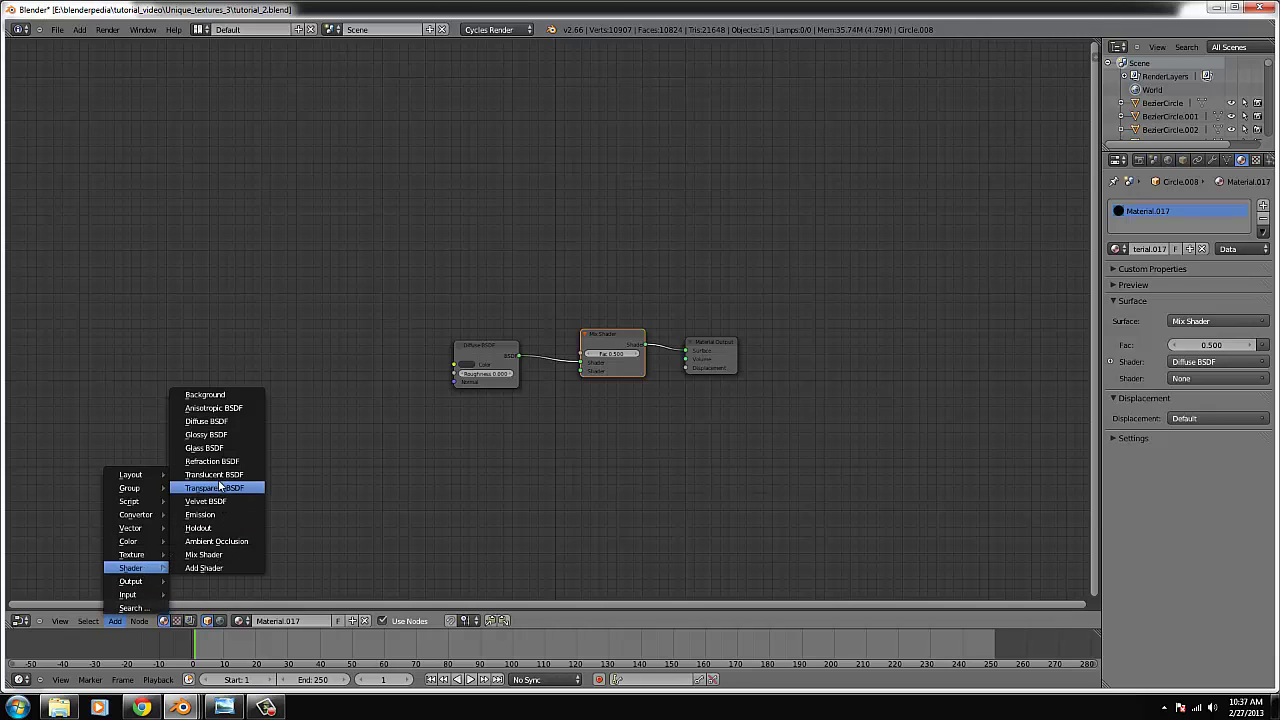
pyautogui.click(215, 434)
pyautogui.click(512, 443)
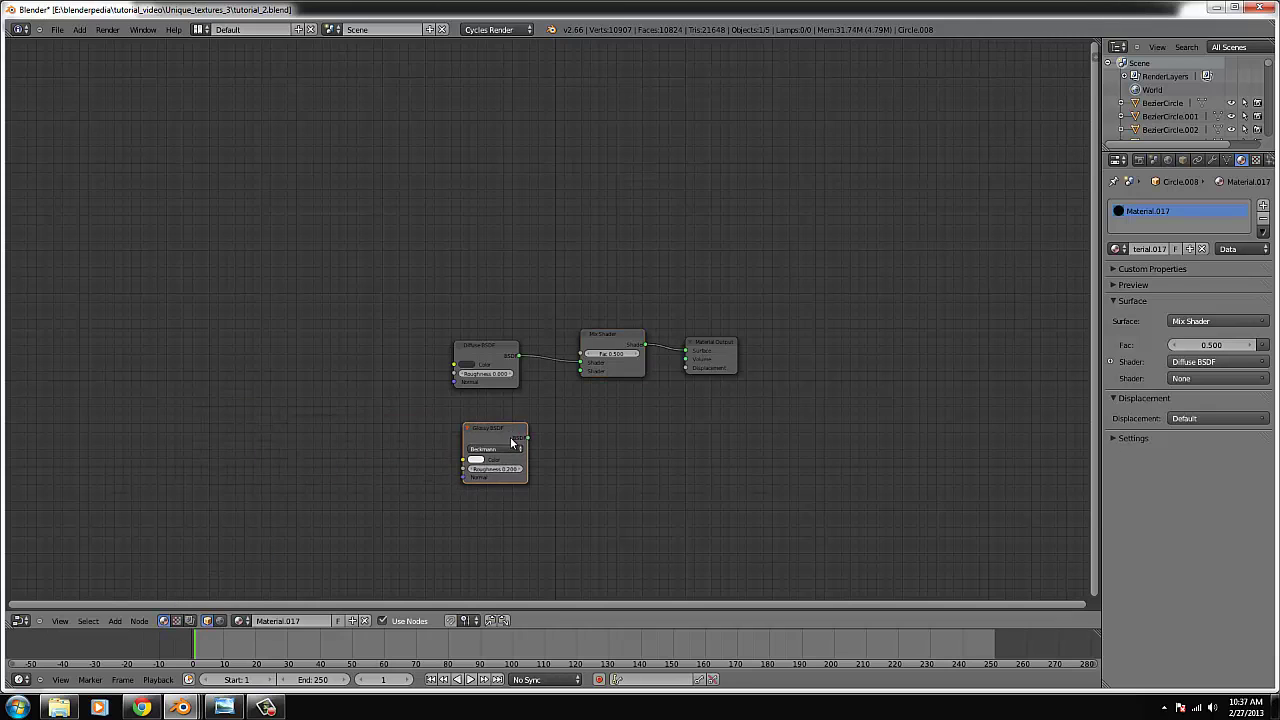
pyautogui.scroll(2, 512, 443)
pyautogui.moveTo(566, 389); pyautogui.dragTo(589, 385)
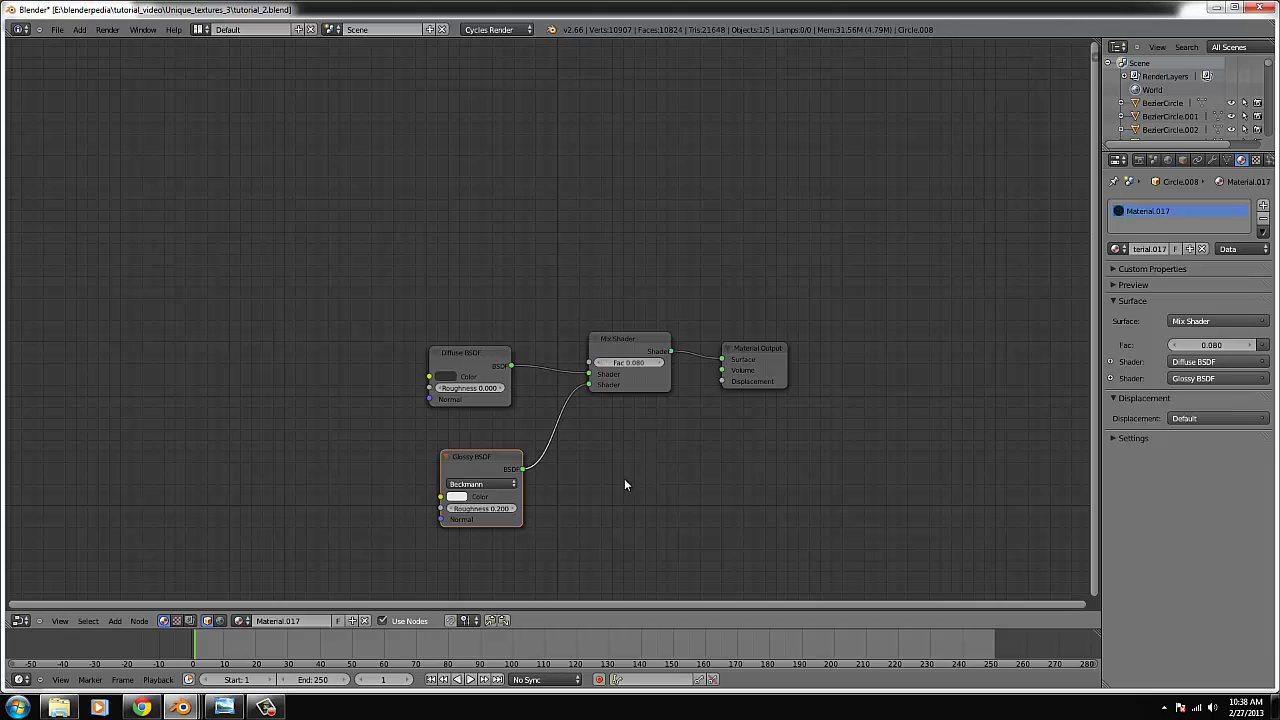
# - Return to the 3D View and enter Edit Mode on the pot body
pyautogui.click(22, 622)
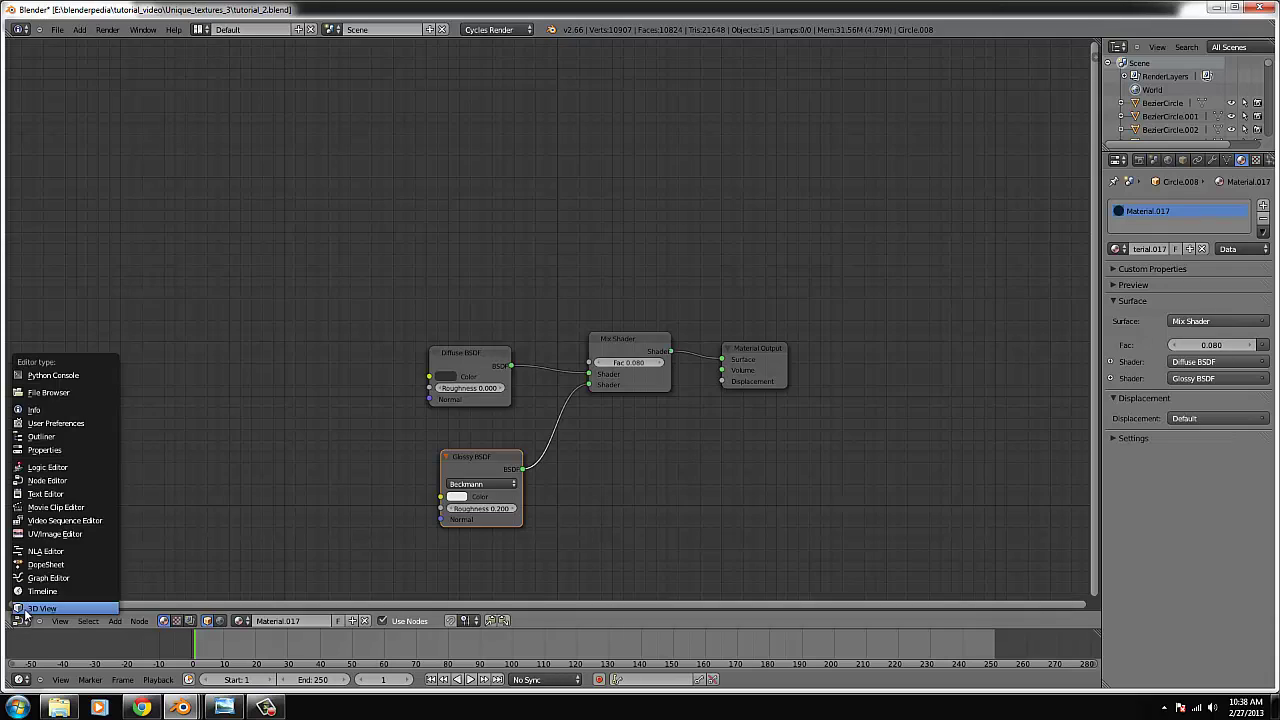
pyautogui.click(47, 607)
pyautogui.press('Tab')
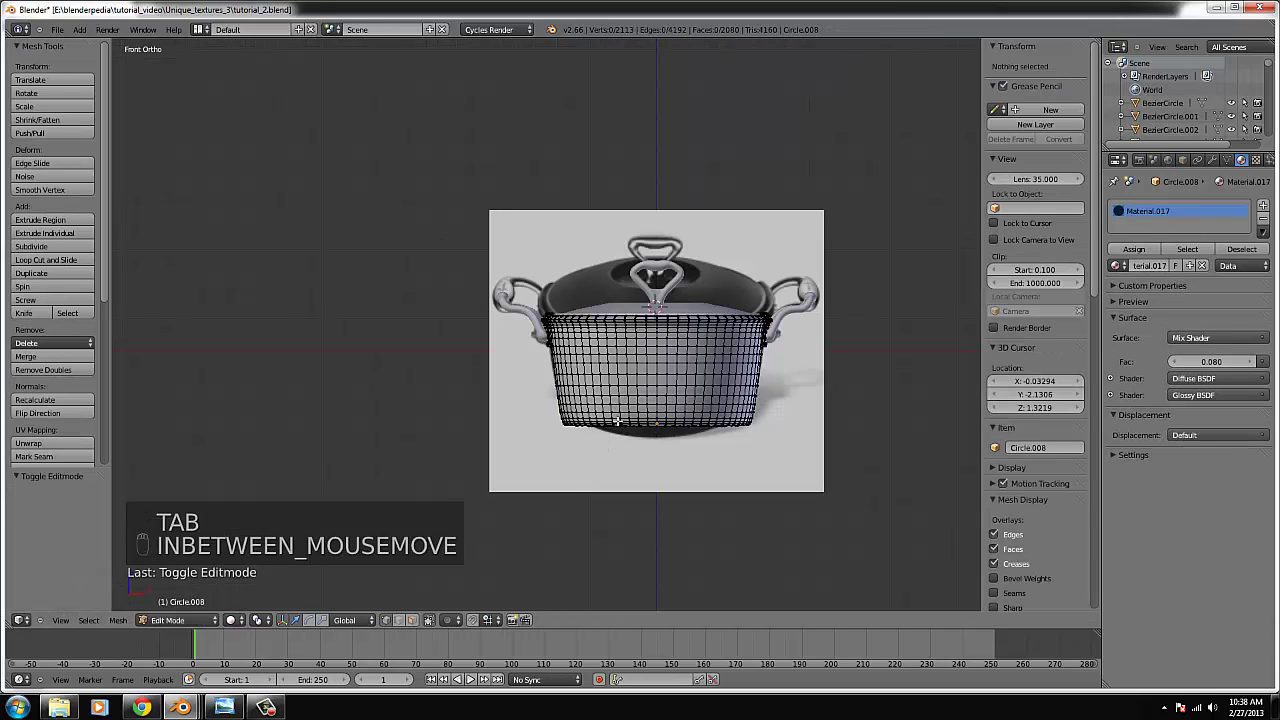
pyautogui.hotkey('ctrl', 'l')
pyautogui.press('u')
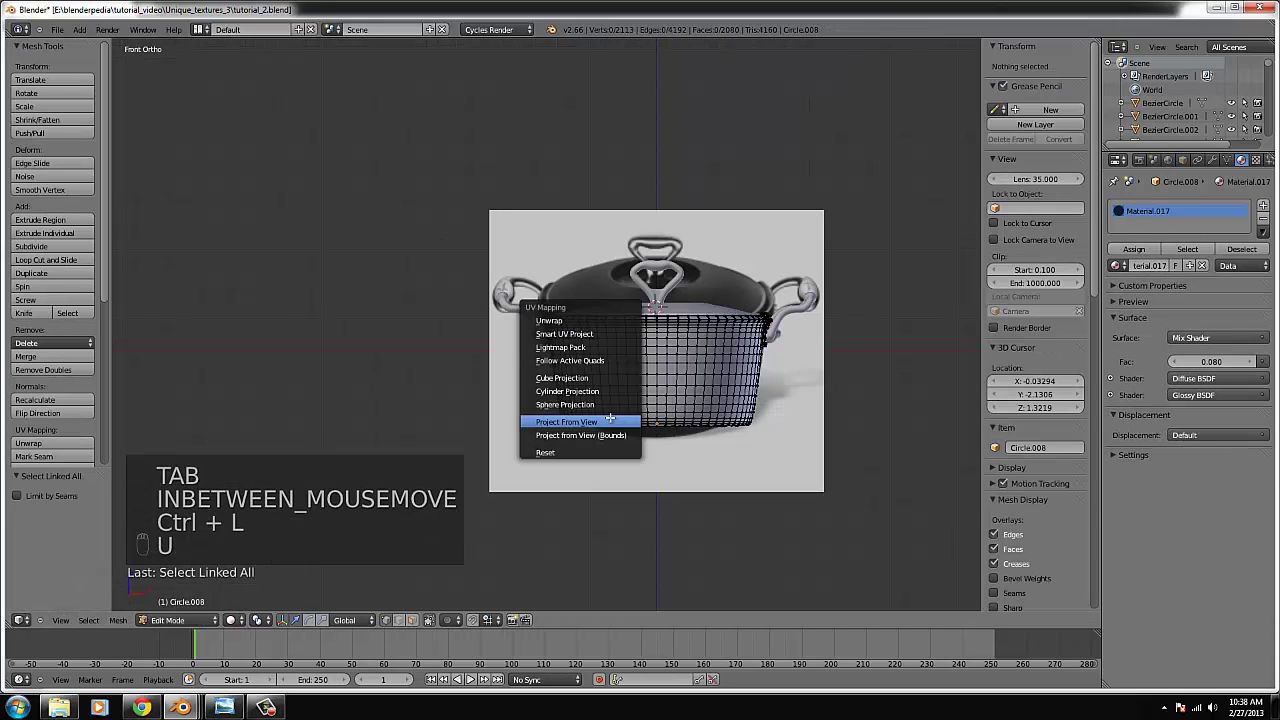
pyautogui.click(583, 333)
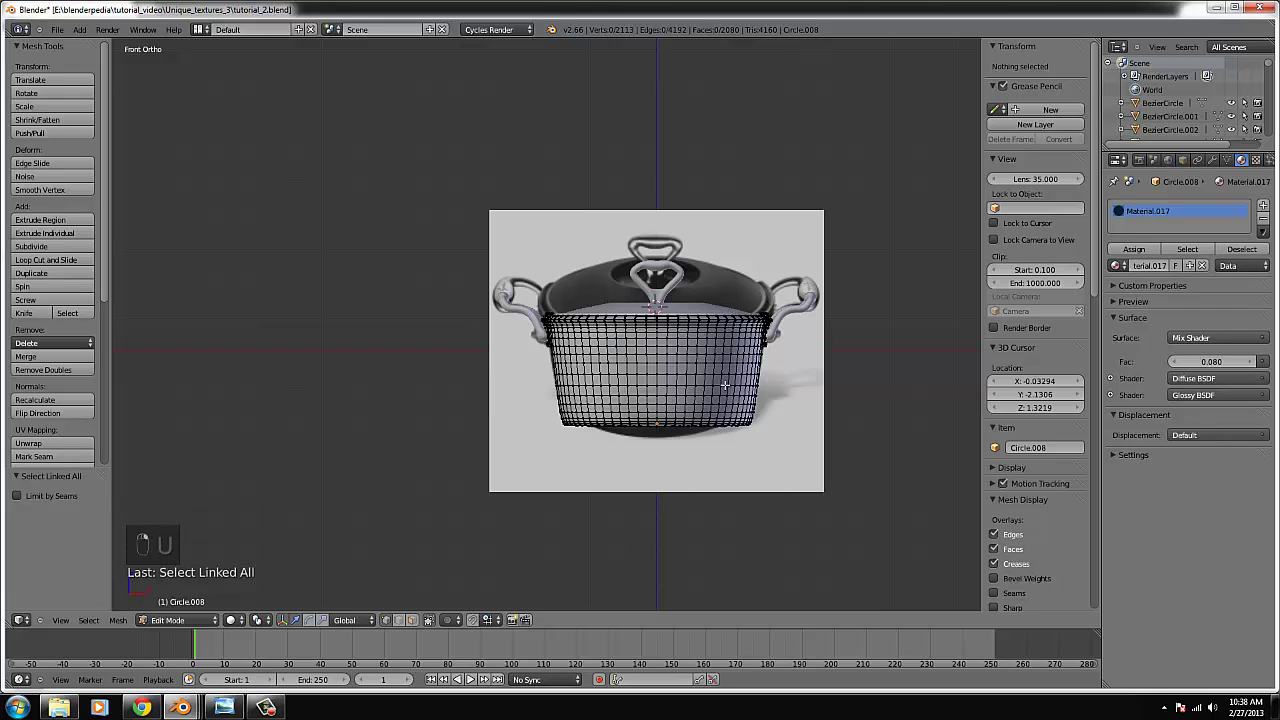
pyautogui.hotkey('ctrl', 'l')
pyautogui.press('g')
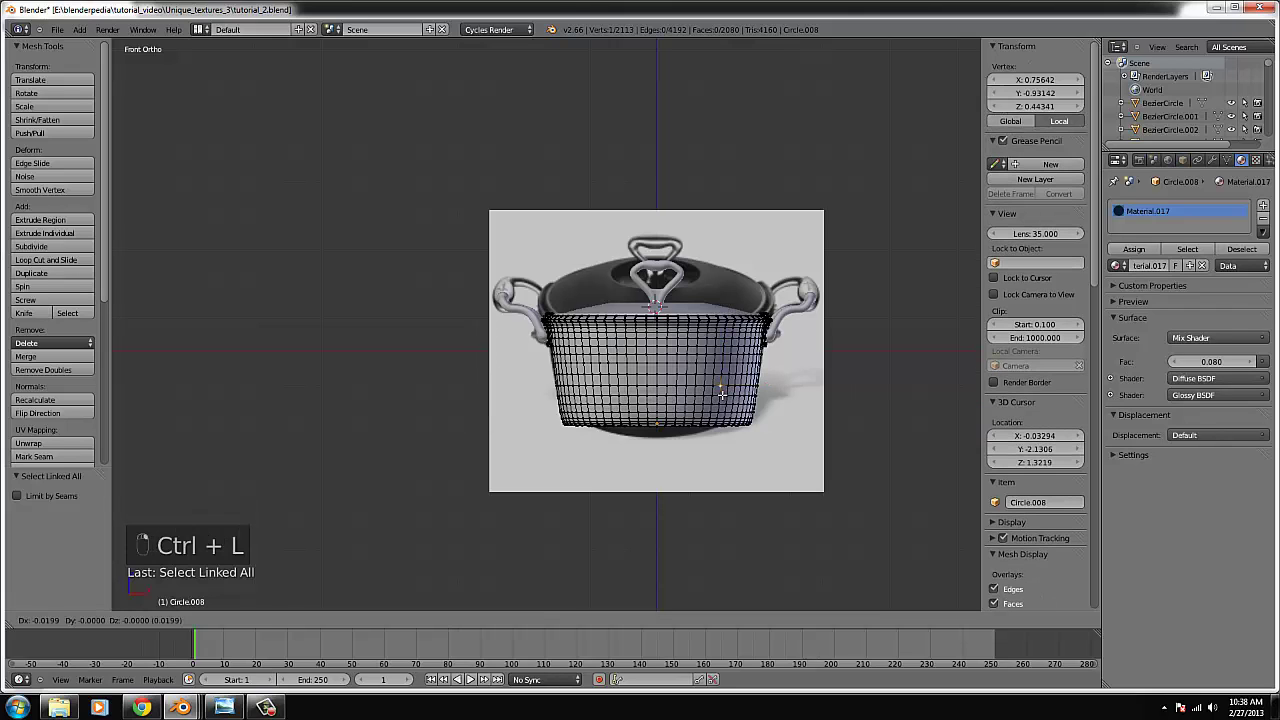
pyautogui.click(757, 430)
# - Select the pot body's entire linked mesh and unwrap it with Smart UV Project
pyautogui.hotkey('ctrl', 'l')
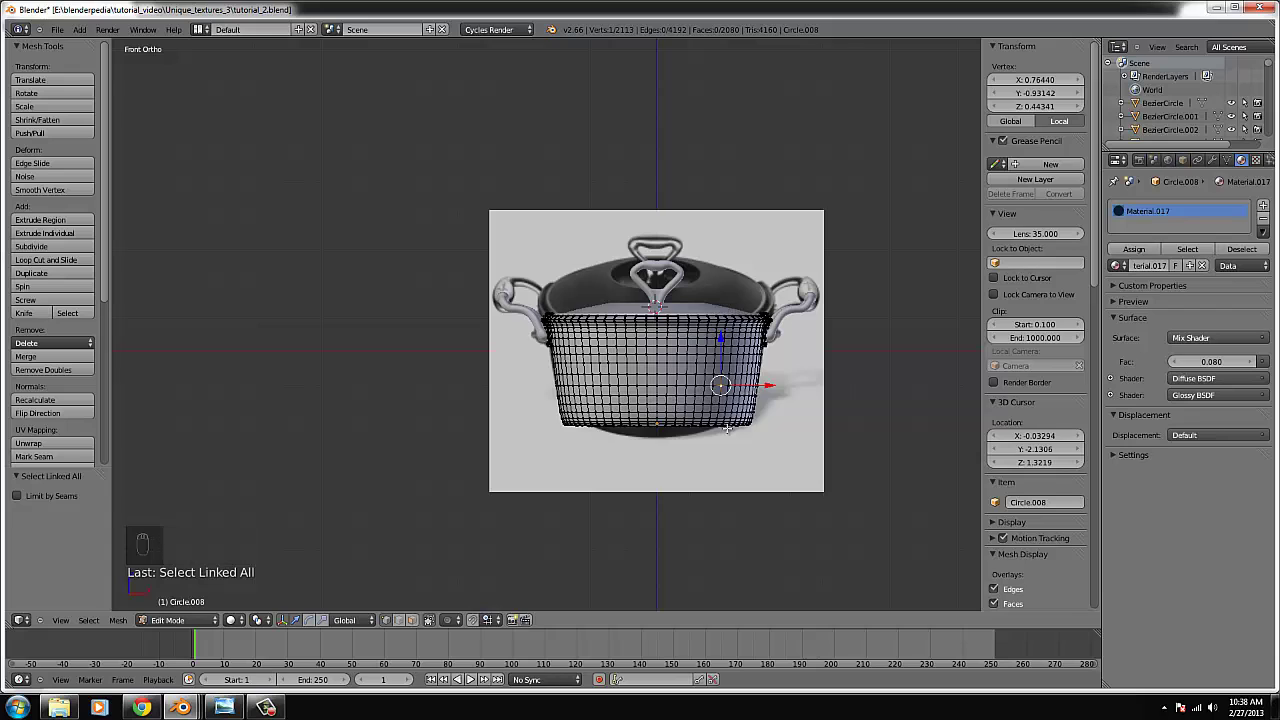
pyautogui.press('u')
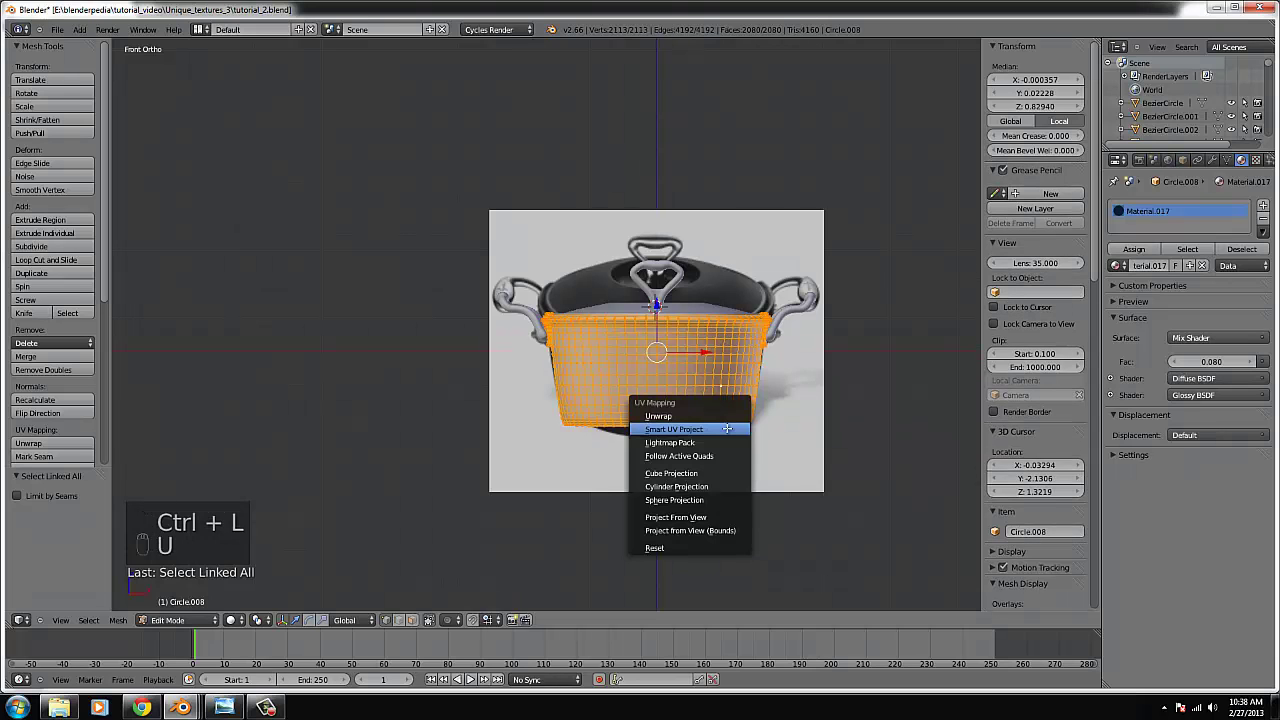
pyautogui.click(727, 429)
pyautogui.click(748, 495)
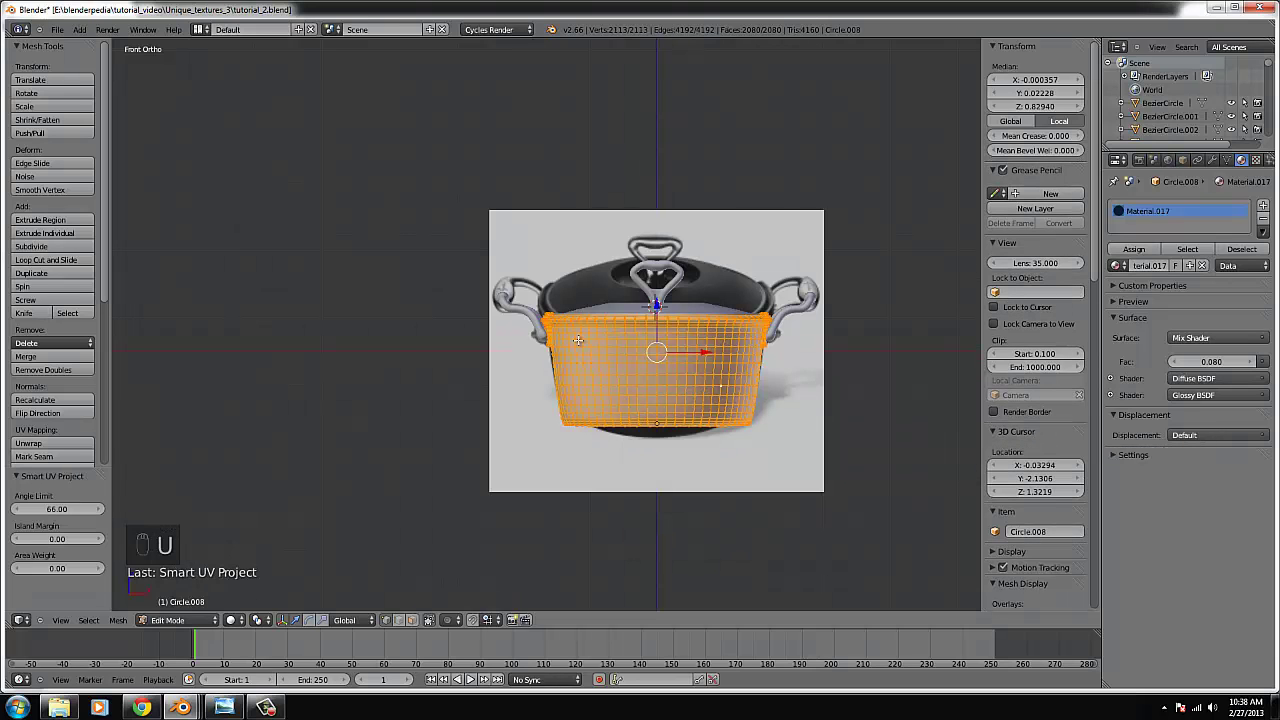
# - Hide the tool shelf and the properties region, and split the 3D View into two side-by-side areas
pyautogui.press('t')
pyautogui.press('v')
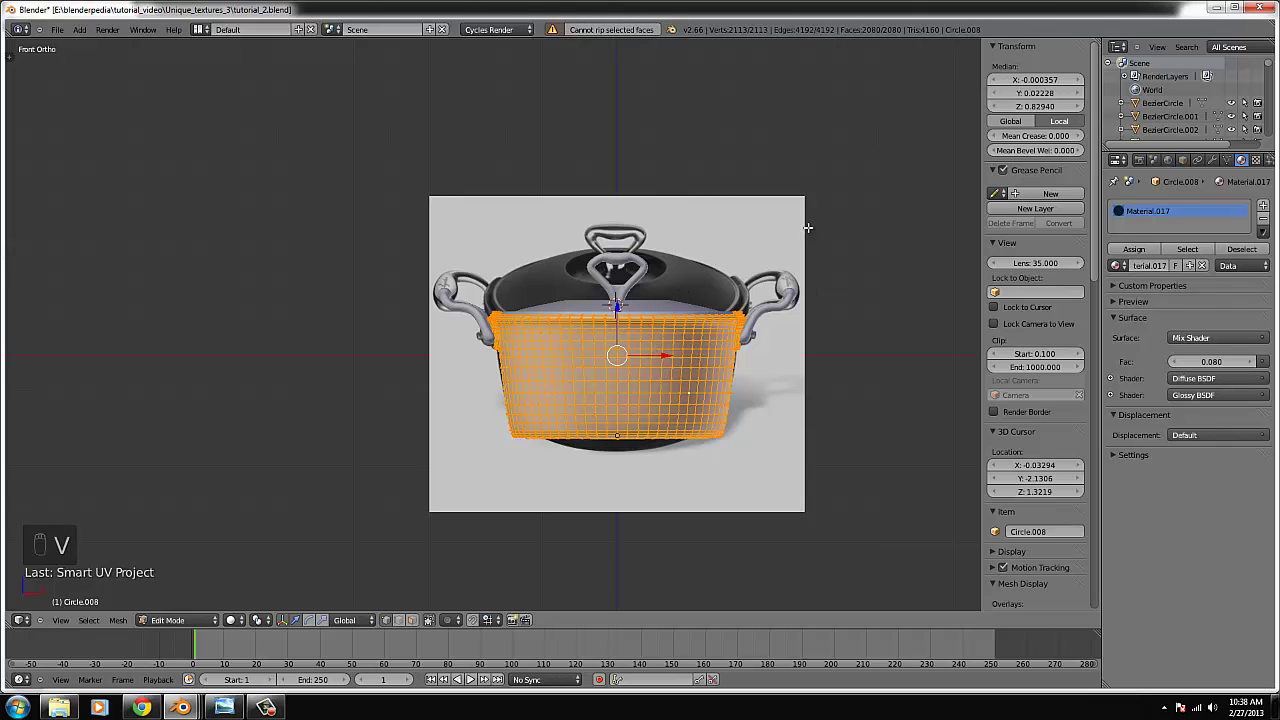
pyautogui.press('v')
pyautogui.press('n')
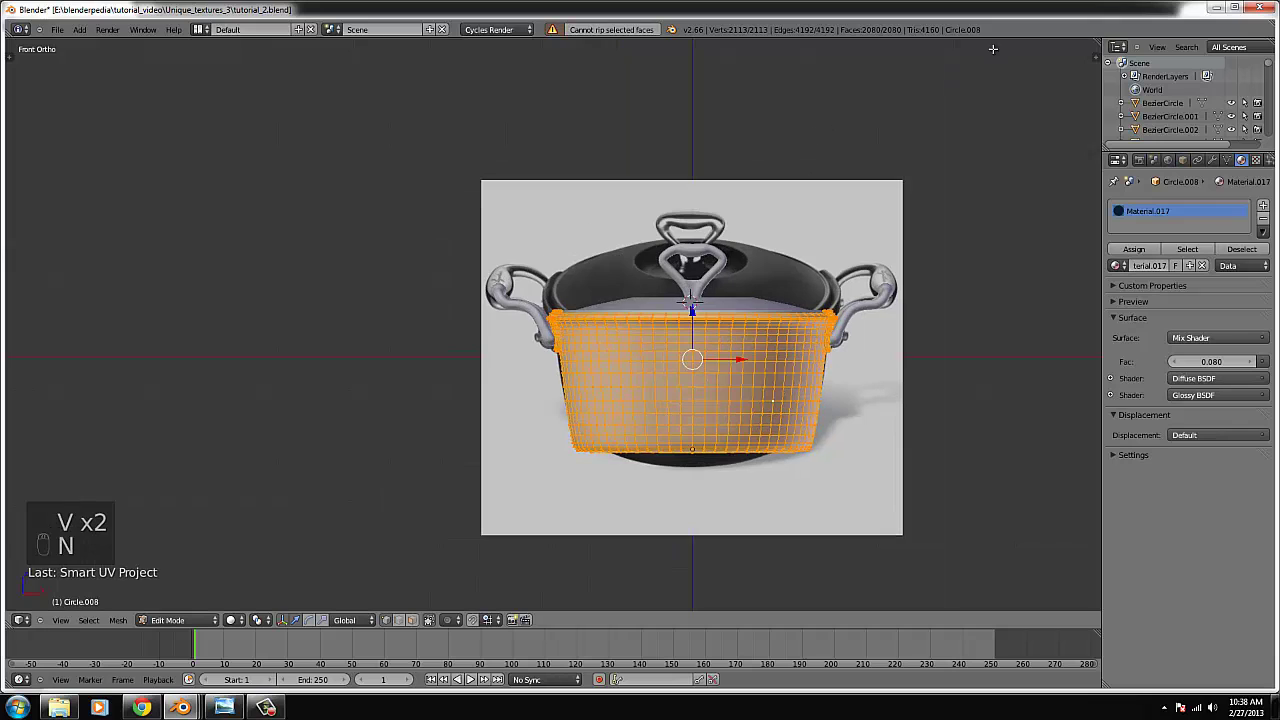
pyautogui.moveTo(1091, 43); pyautogui.dragTo(703, 123)
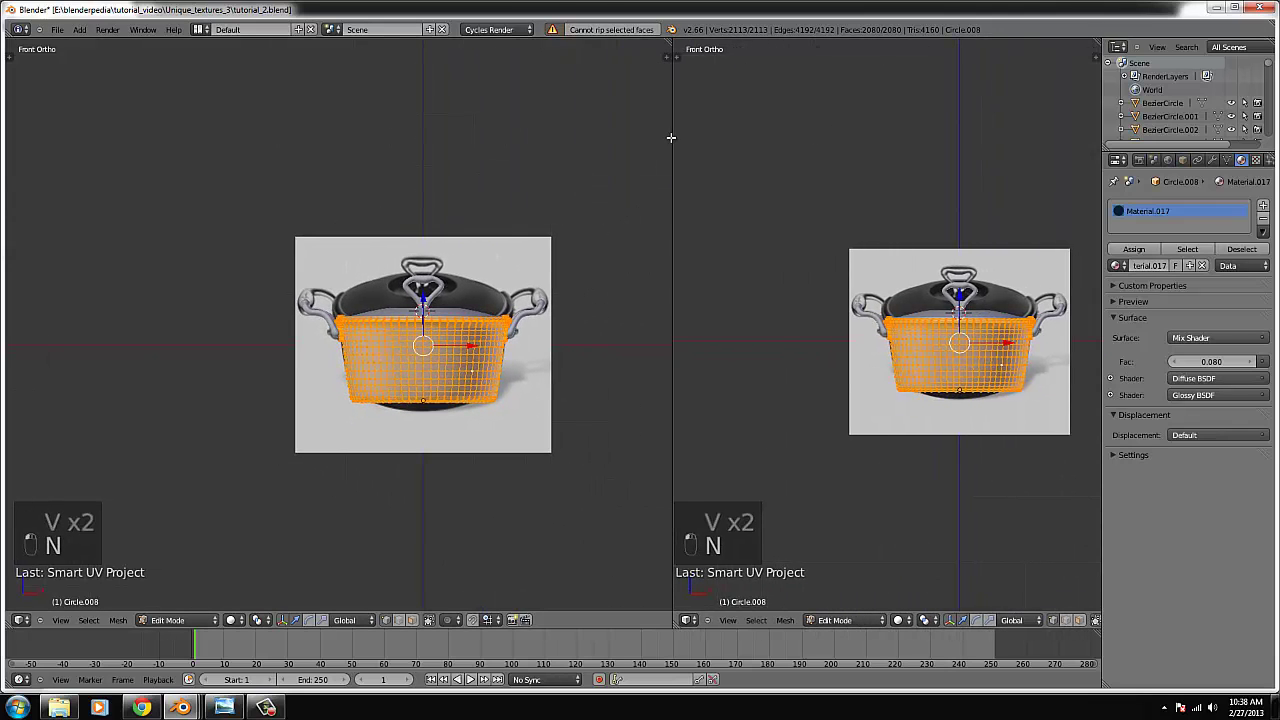
# - Show the UV/Image Editor in the first of the two areas and examine the pot's unwrapped UV layout
pyautogui.click(19, 620)
pyautogui.click(46, 537)
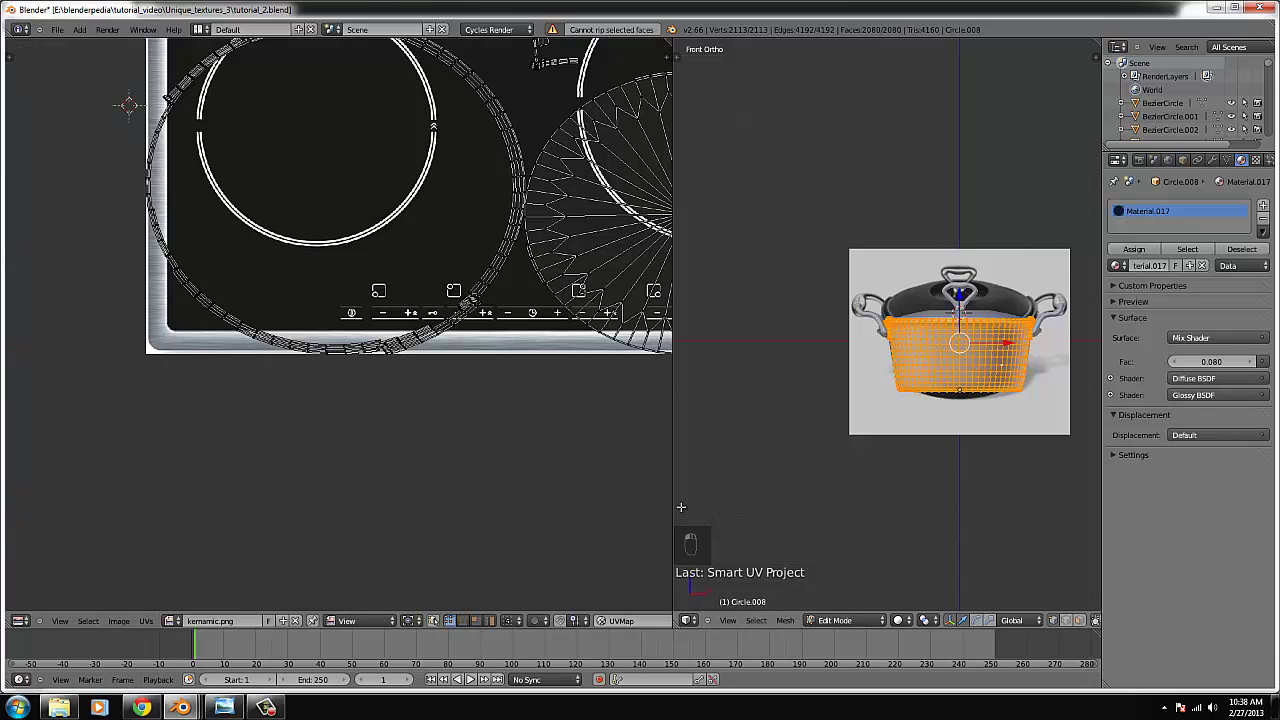
pyautogui.moveTo(494, 284); pyautogui.dragTo(402, 370, button='middle')
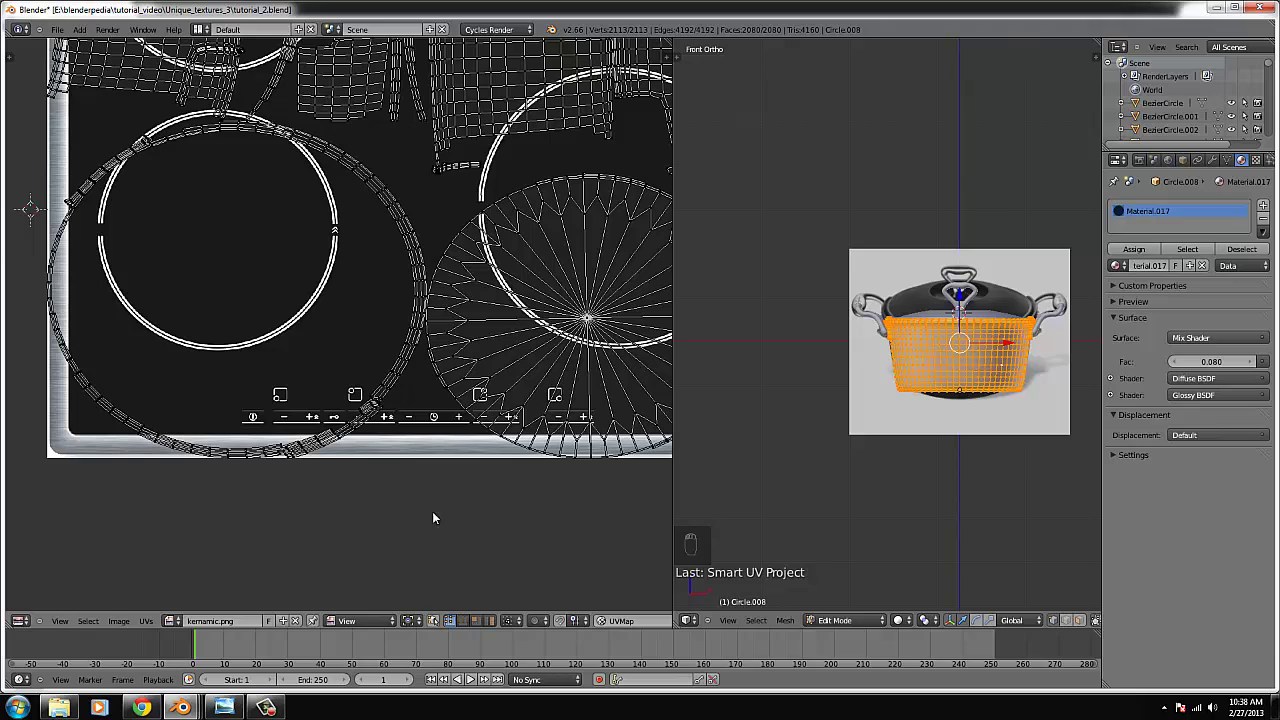
# - Switch the UV/Image Editor area to the Node Editor and move the Glossy BSDF node closer beneath the Diffuse BSDF
pyautogui.click(19, 621)
pyautogui.click(45, 486)
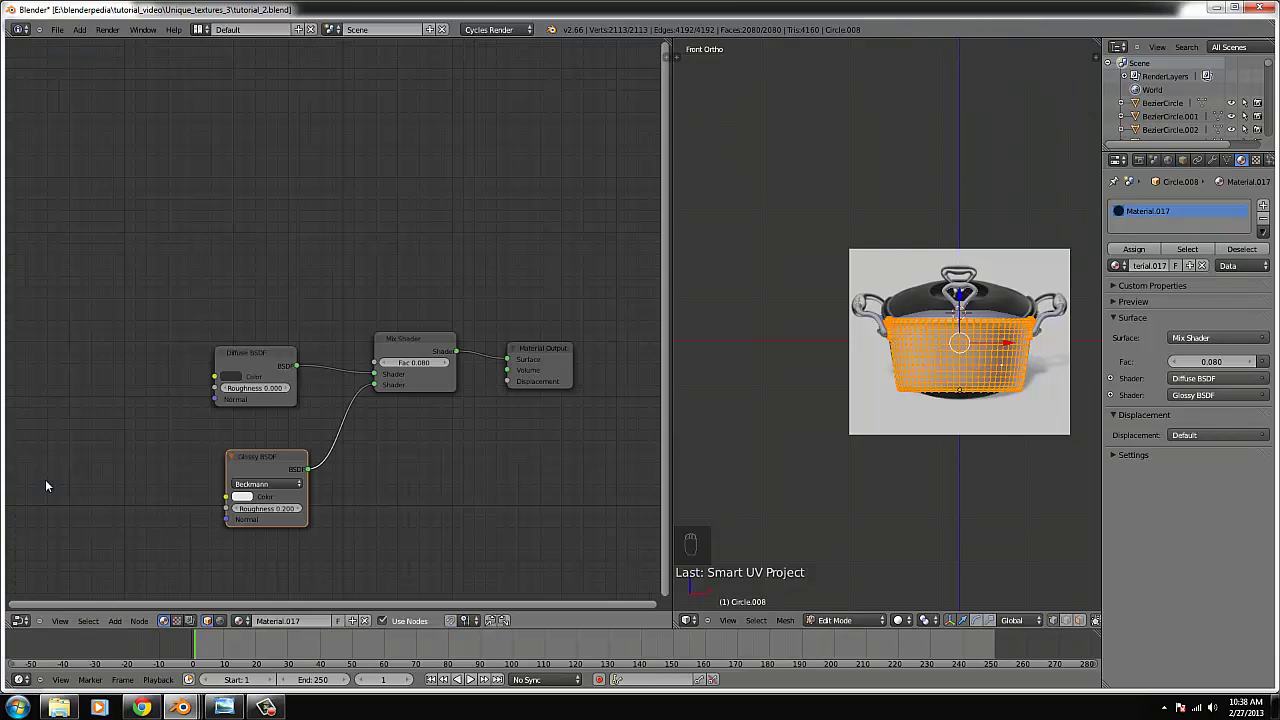
pyautogui.moveTo(271, 482); pyautogui.dragTo(357, 396, button='middle')
pyautogui.scroll(-2, 428, 451)
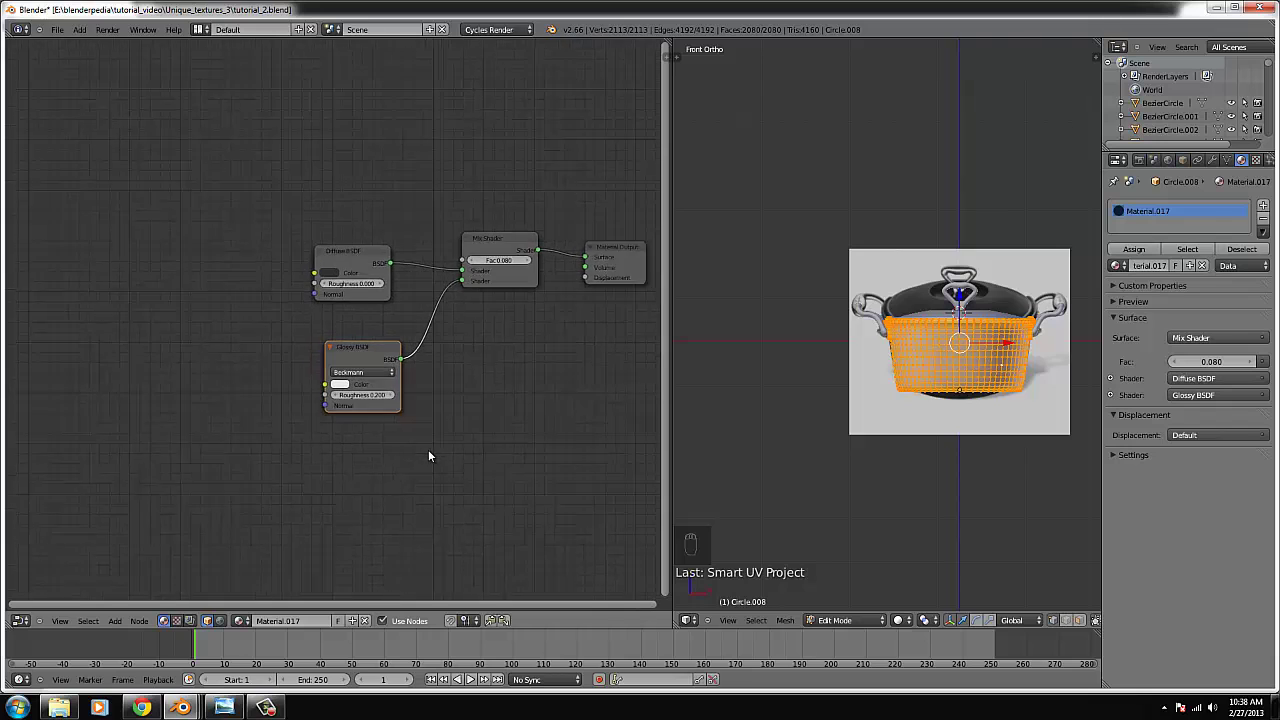
pyautogui.moveTo(330, 363); pyautogui.dragTo(304, 351)
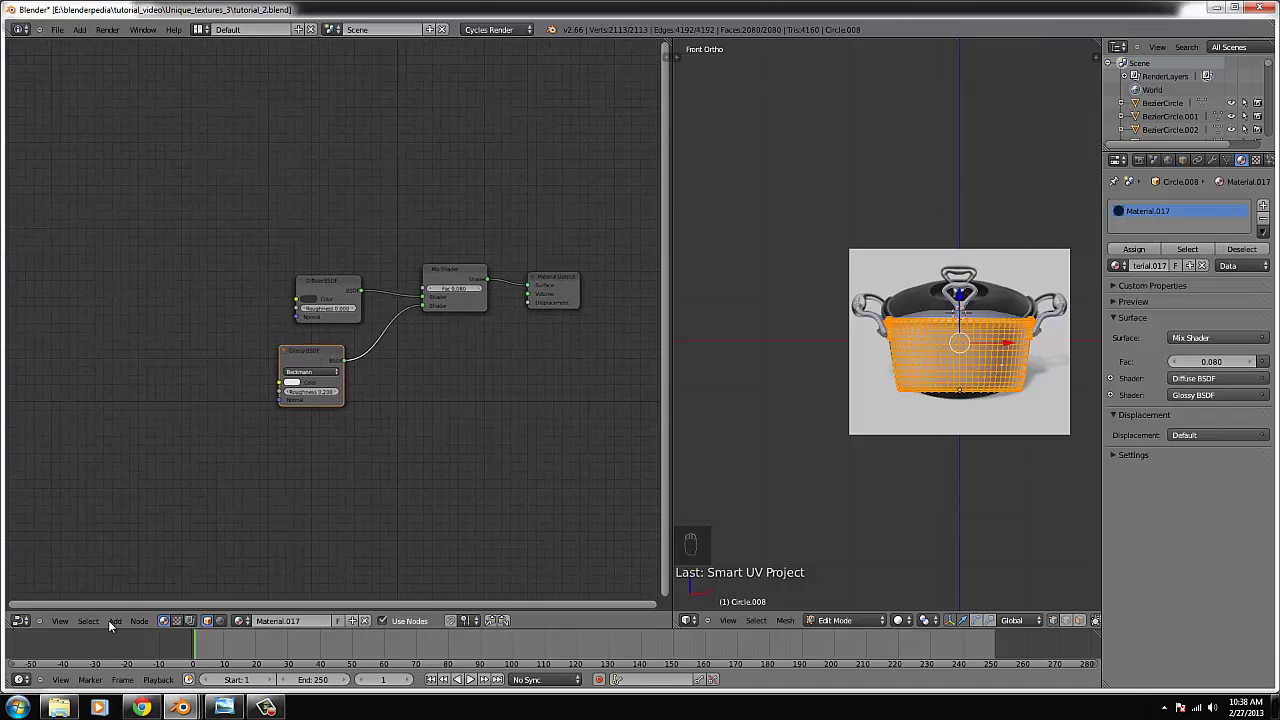
# - Add an Image Texture node and place it below the Glossy BSDF node
pyautogui.click(115, 621)
pyautogui.moveTo(132, 554)
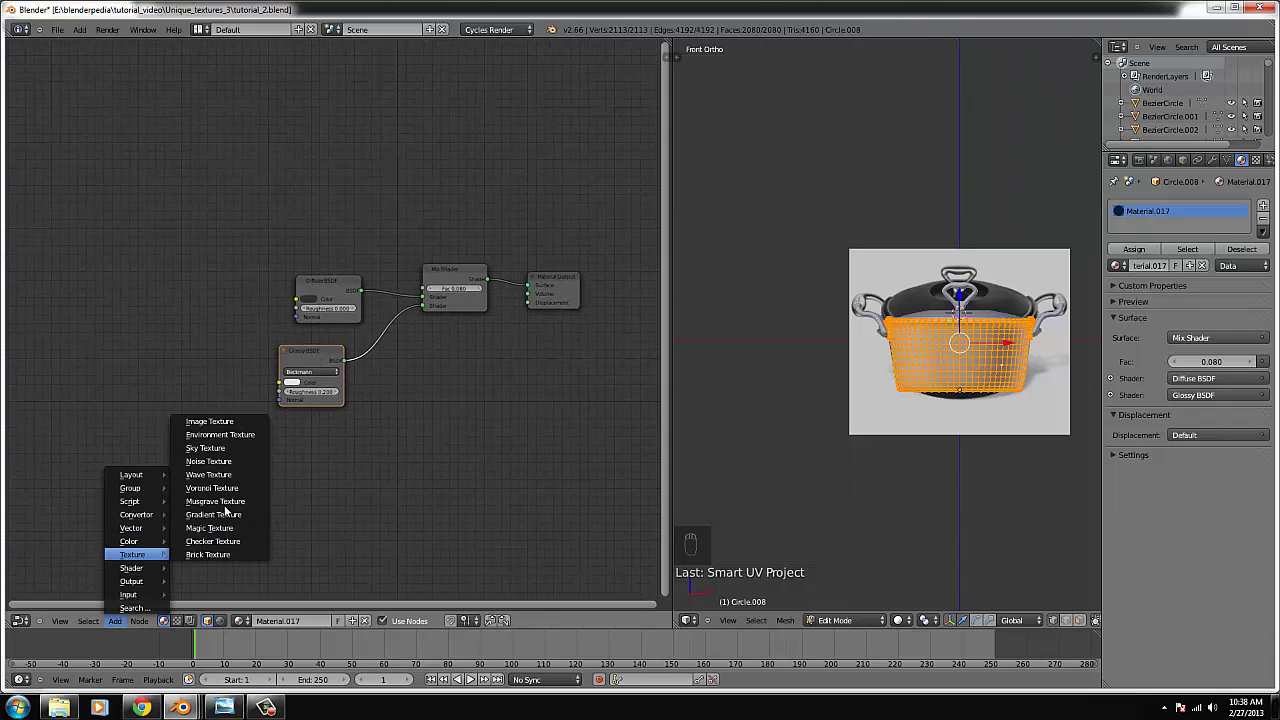
pyautogui.click(222, 425)
pyautogui.click(254, 499)
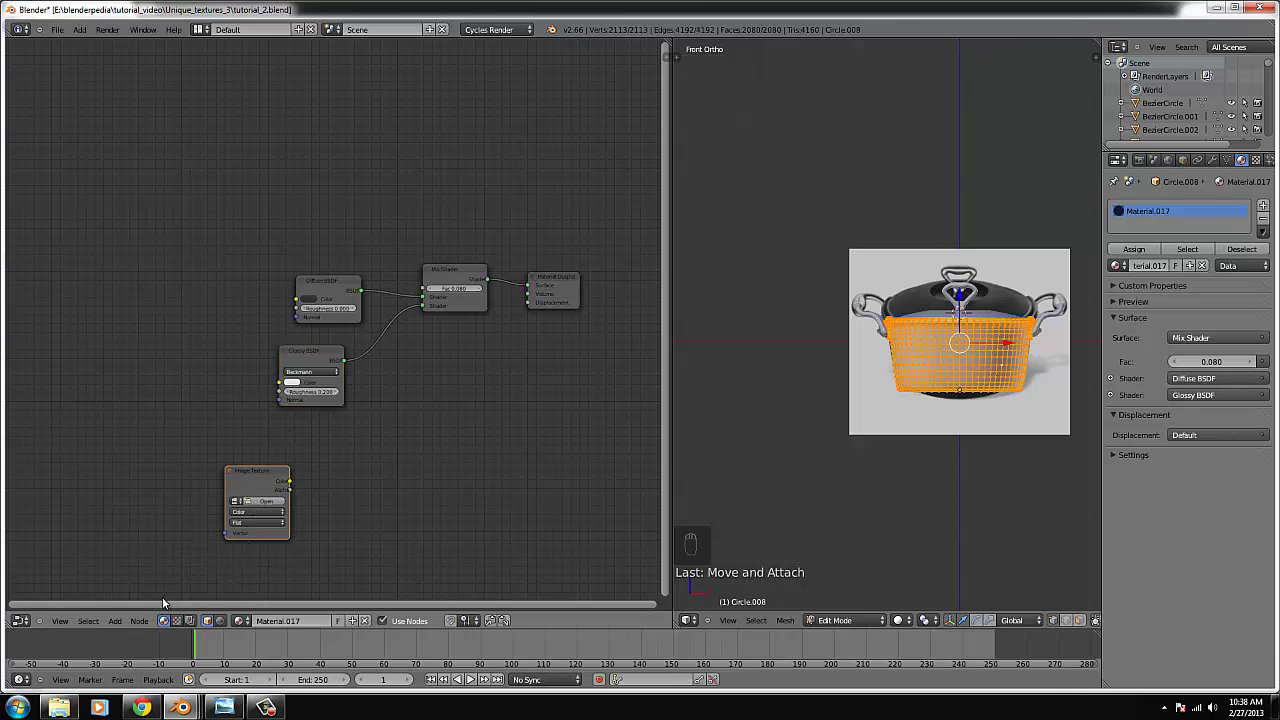
# - Add a Mix color node beside the Image Texture node and set its blend type to Multiply
pyautogui.click(115, 621)
pyautogui.moveTo(137, 540)
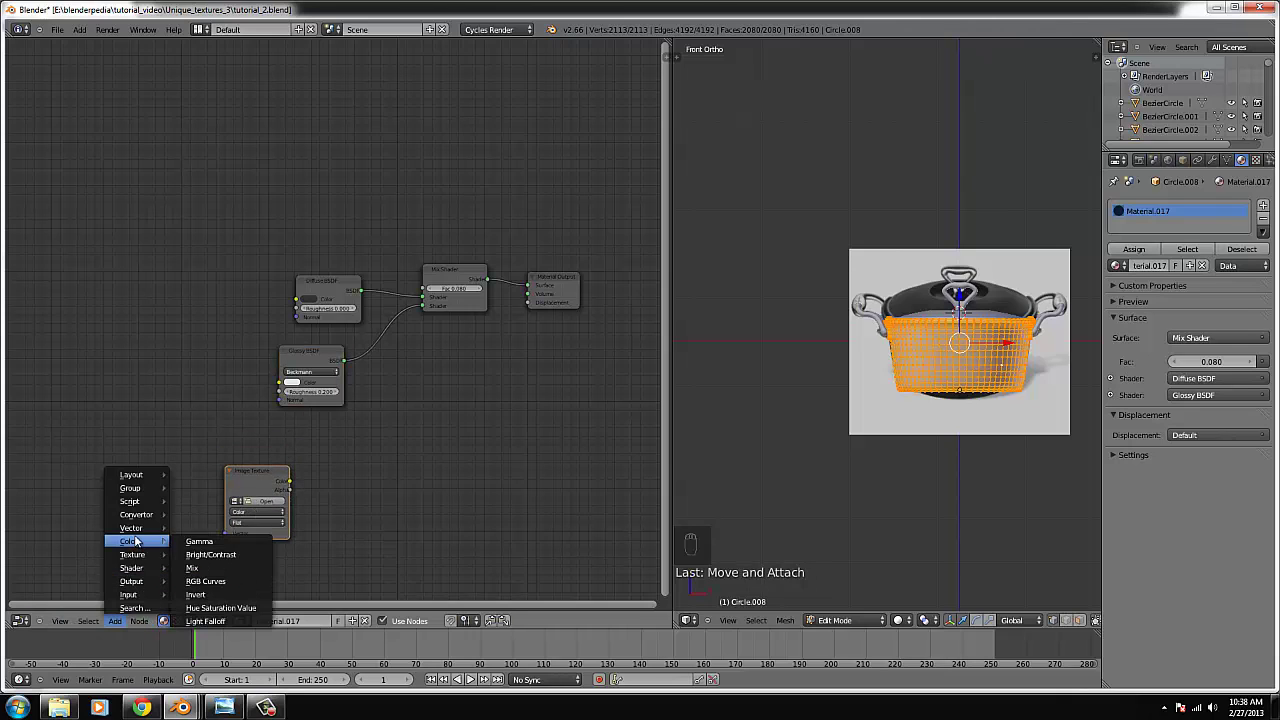
pyautogui.click(212, 553)
pyautogui.click(360, 514)
pyautogui.click(370, 517)
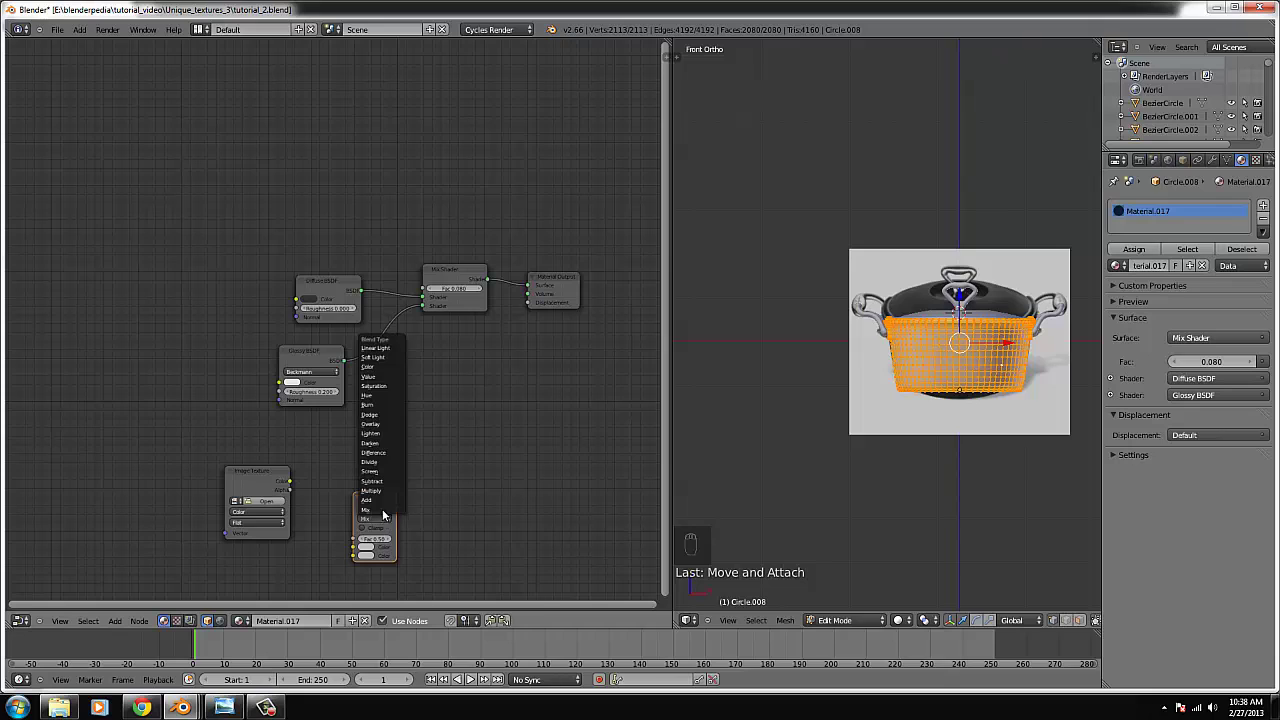
pyautogui.click(383, 494)
# - Connect the Image Texture color to the Multiply node's first color input and the Multiply output to the Material Output's Displacement
pyautogui.click(293, 487)
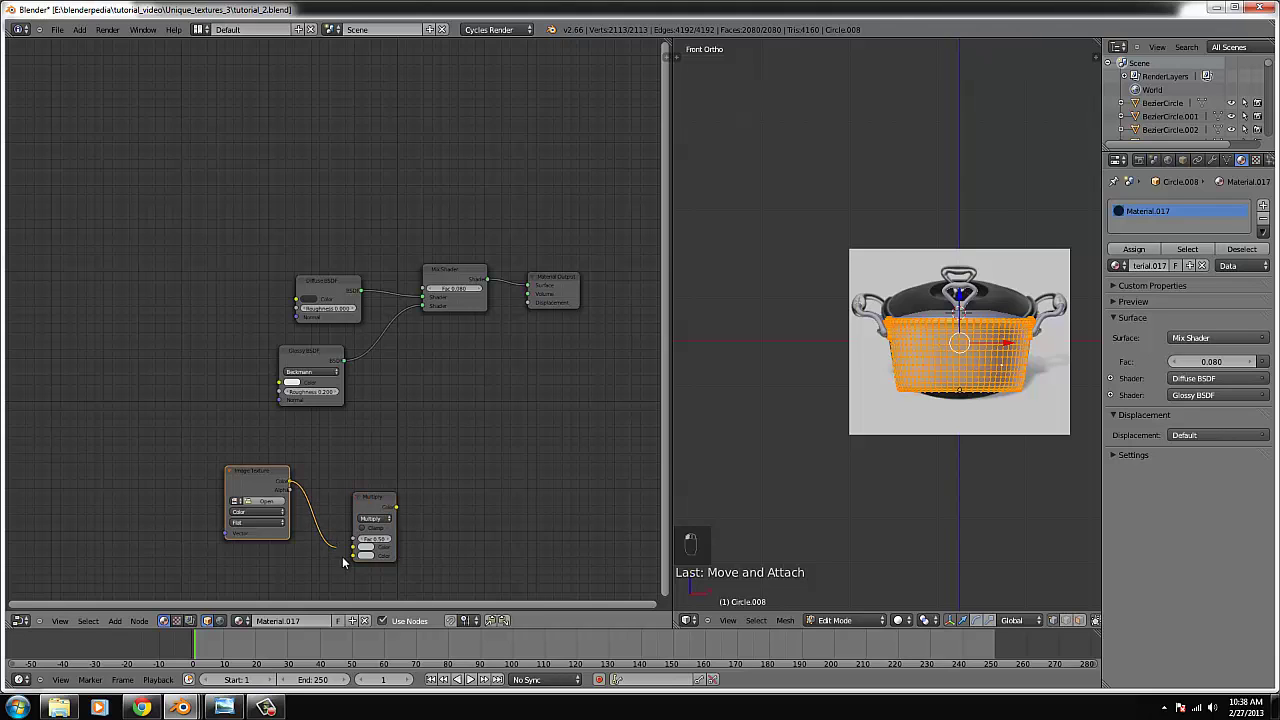
pyautogui.moveTo(347, 557); pyautogui.dragTo(352, 549)
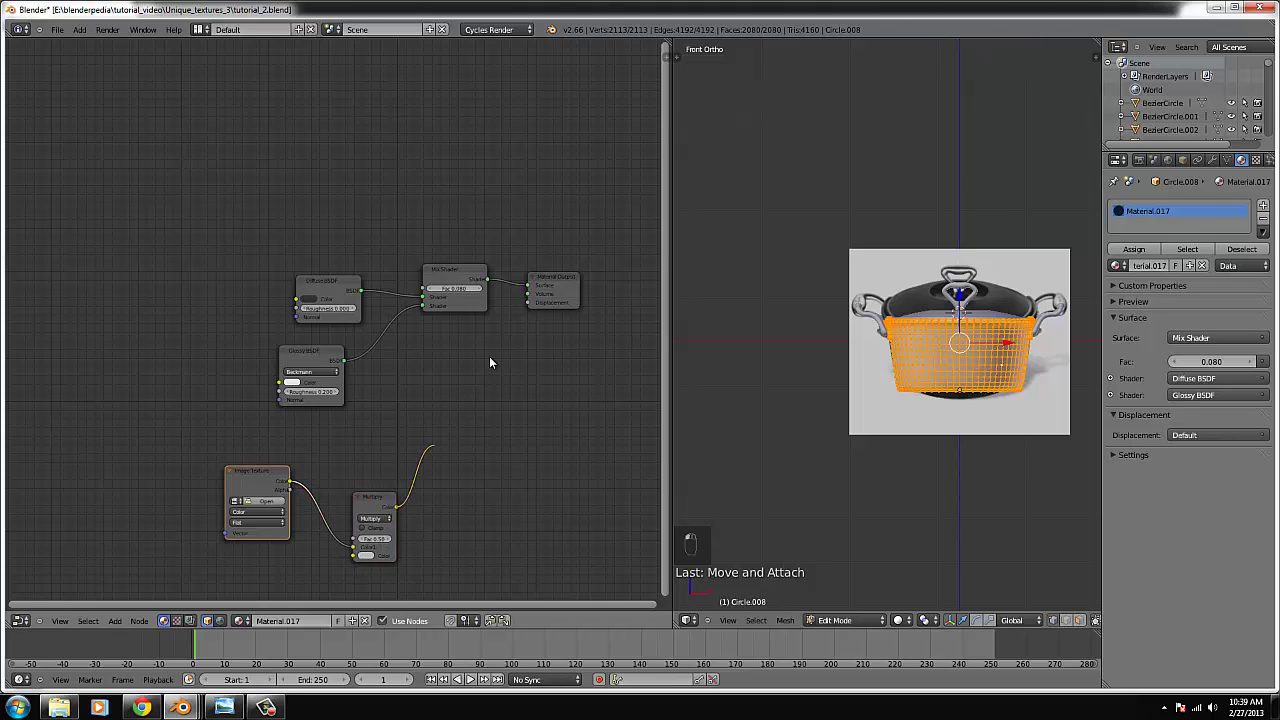
pyautogui.moveTo(489, 362); pyautogui.dragTo(527, 302)
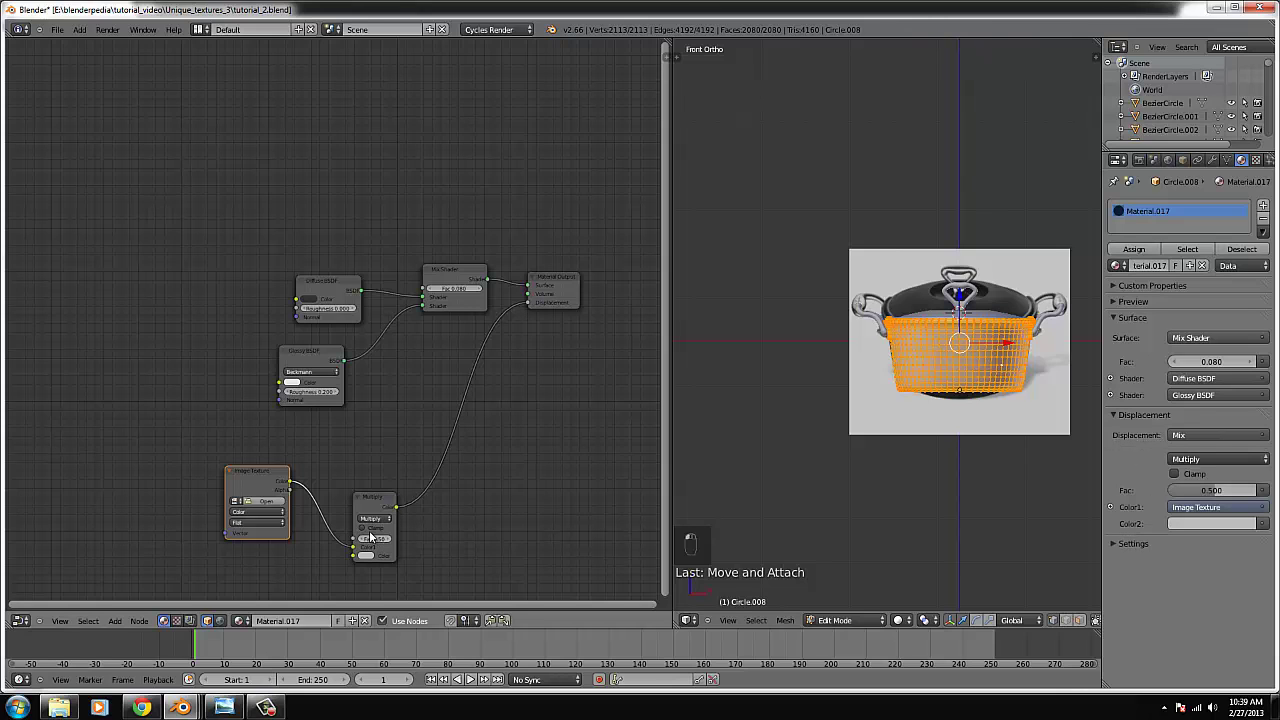
# - Load iron_texture.jpg from the Unique_textures_3 folder into the Image Texture node
pyautogui.click(256, 500)
pyautogui.click(236, 48)
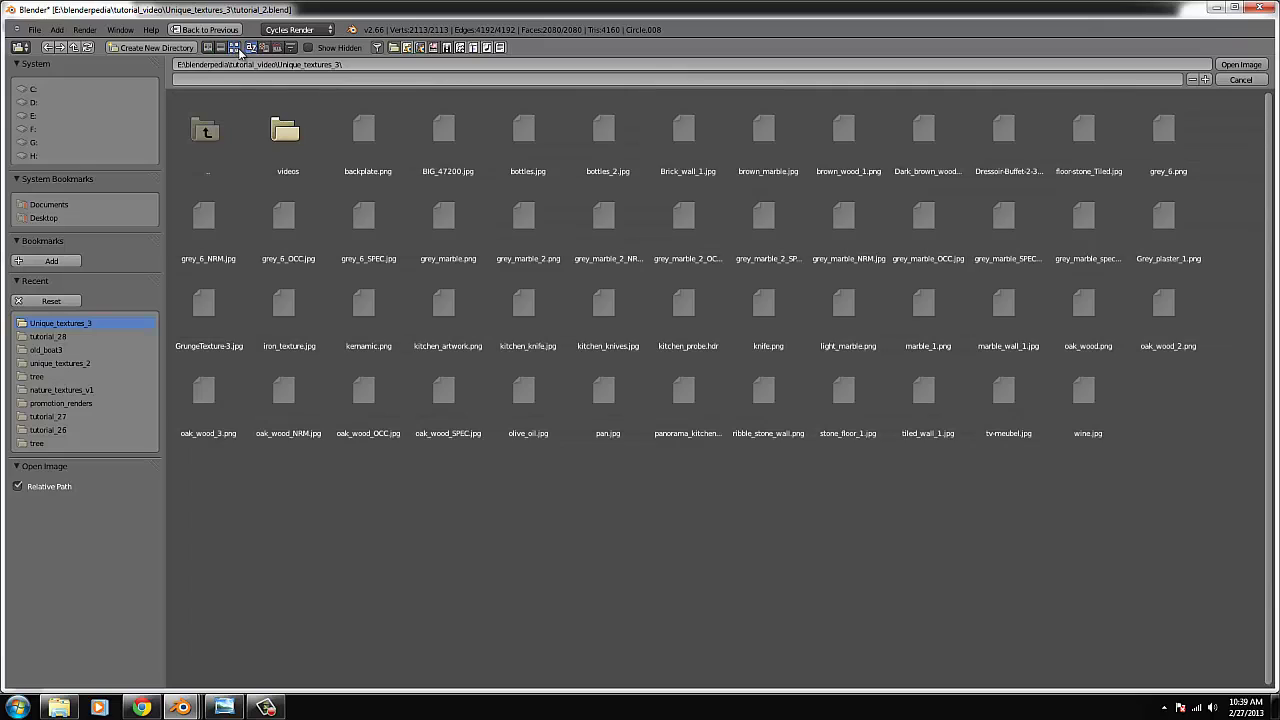
pyautogui.click(288, 305)
pyautogui.click(1237, 65)
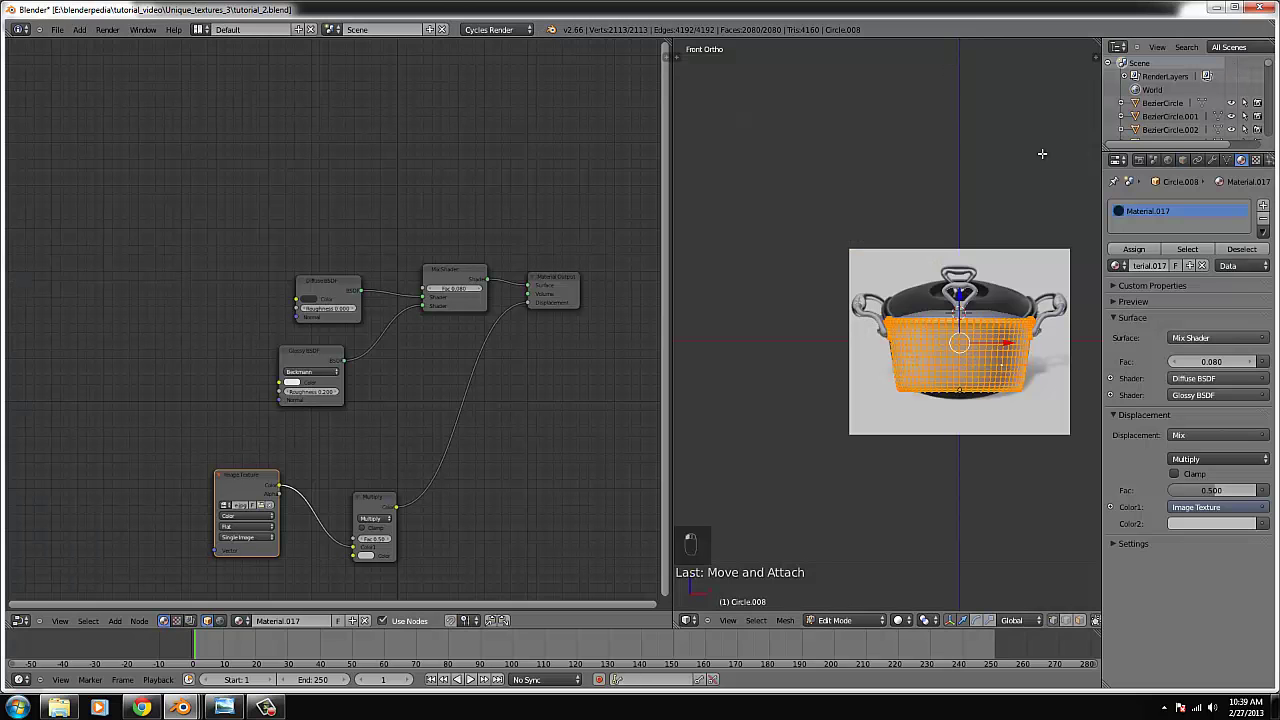
# - Return the pot body to Object Mode and save the blend file
pyautogui.moveTo(939, 371); pyautogui.dragTo(945, 400, button='middle')
pyautogui.press('Tab')
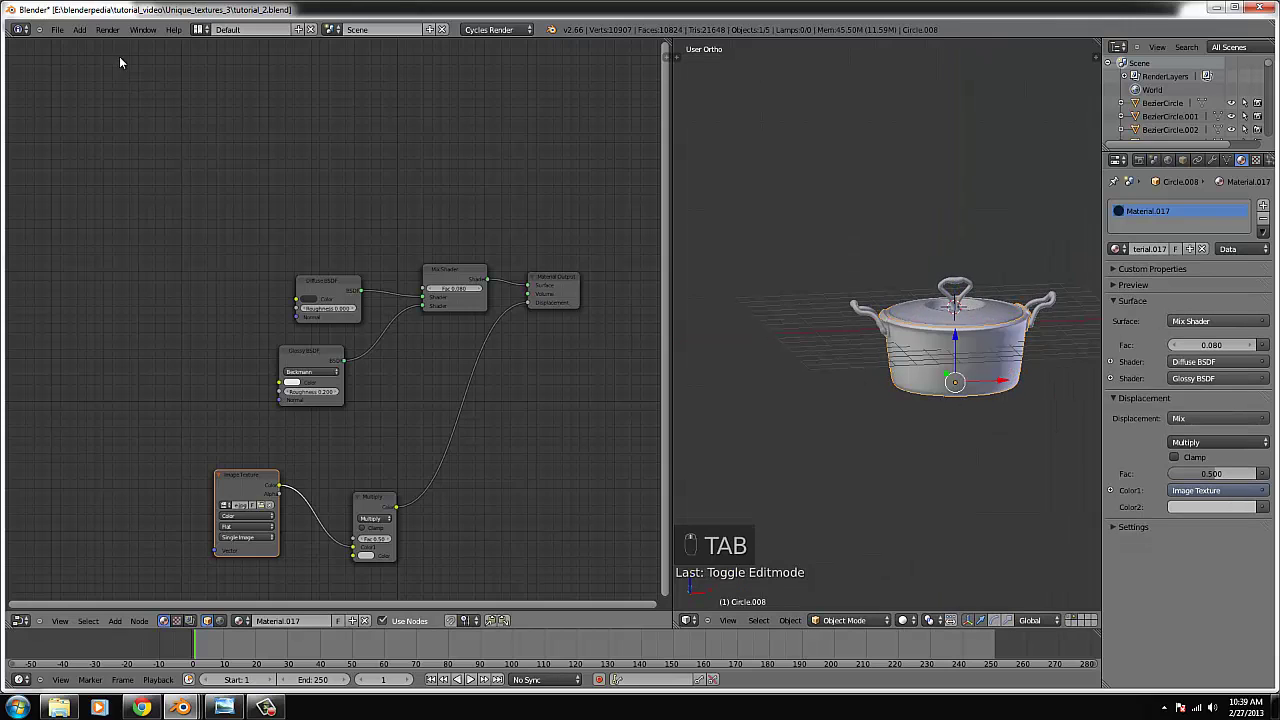
pyautogui.click(57, 29)
pyautogui.click(72, 114)
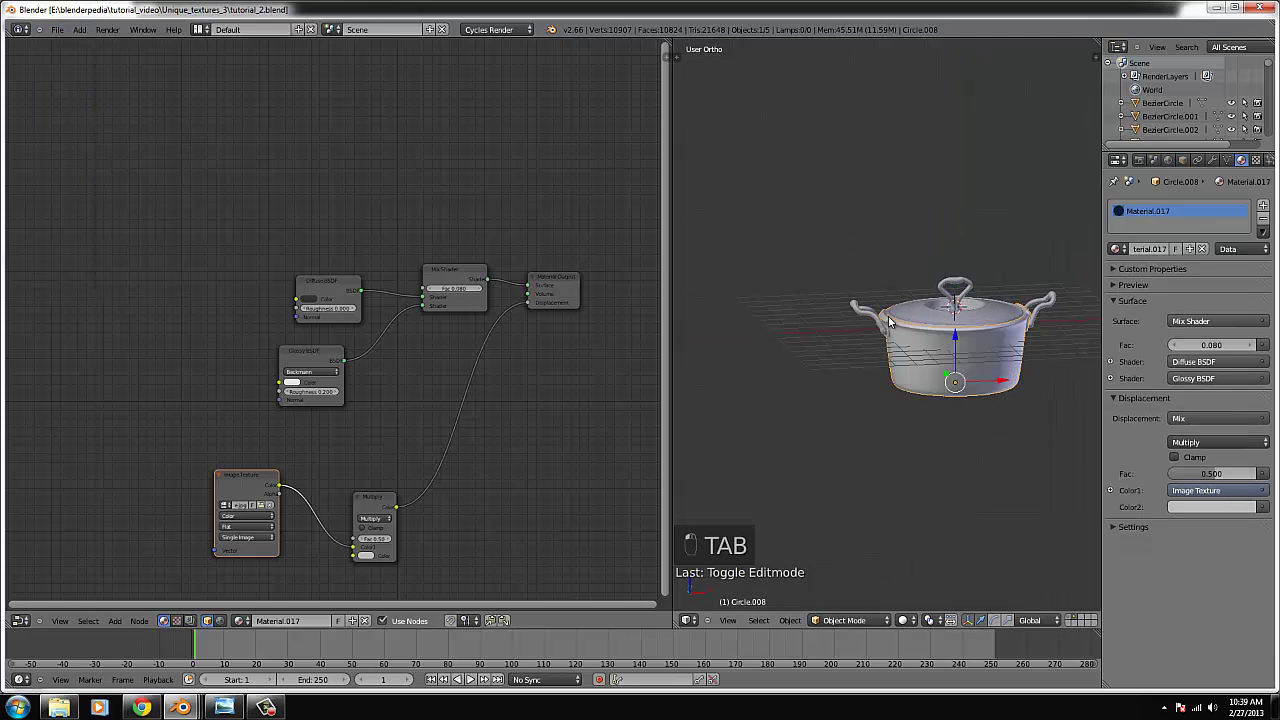
# - Preview the pot in Rendered shading, examine the body's surface up close, and return the viewport to Solid shading
pyautogui.press('ctrl+KP_Decimal')
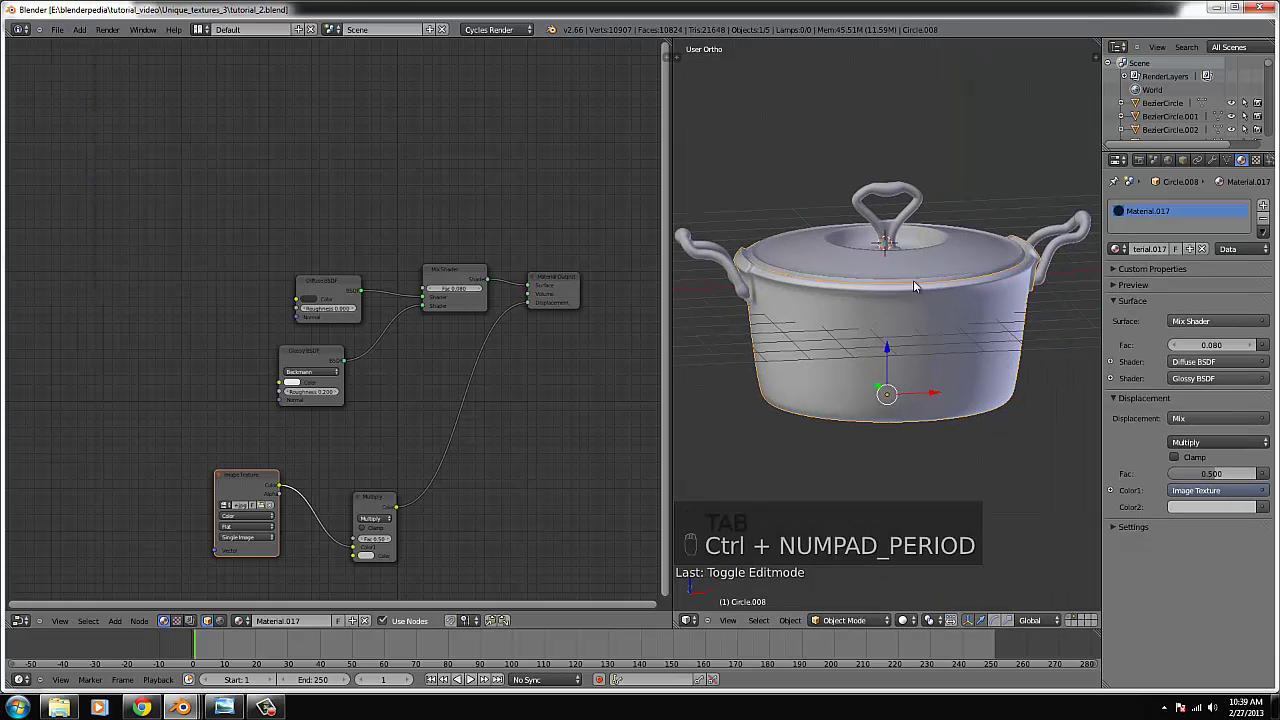
pyautogui.click(903, 621)
pyautogui.click(930, 538)
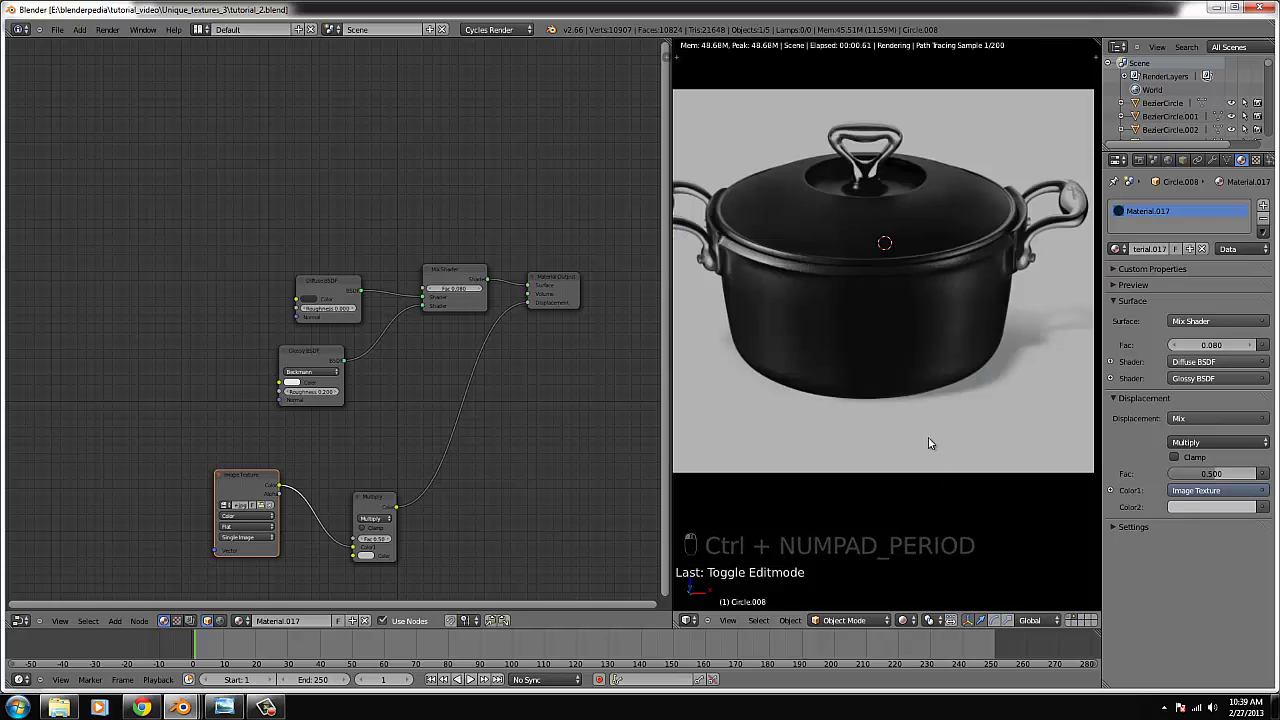
pyautogui.scroll(3, 916, 403)
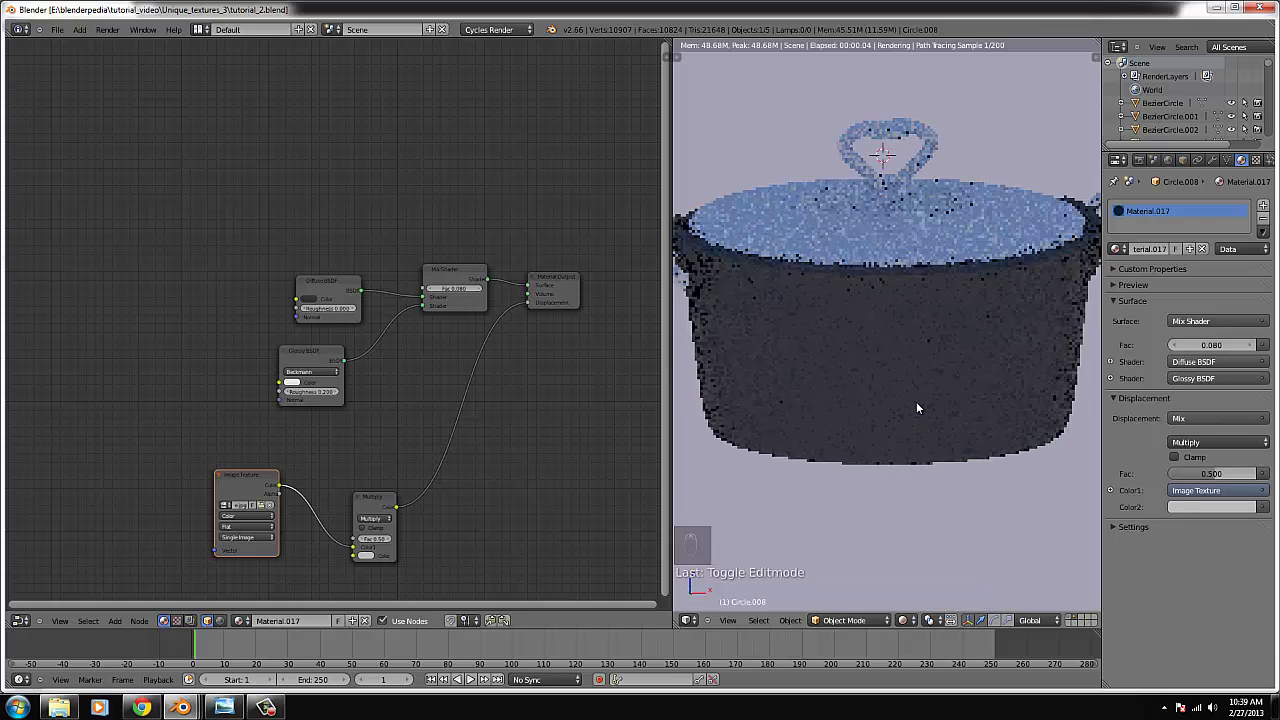
pyautogui.scroll(3, 917, 407)
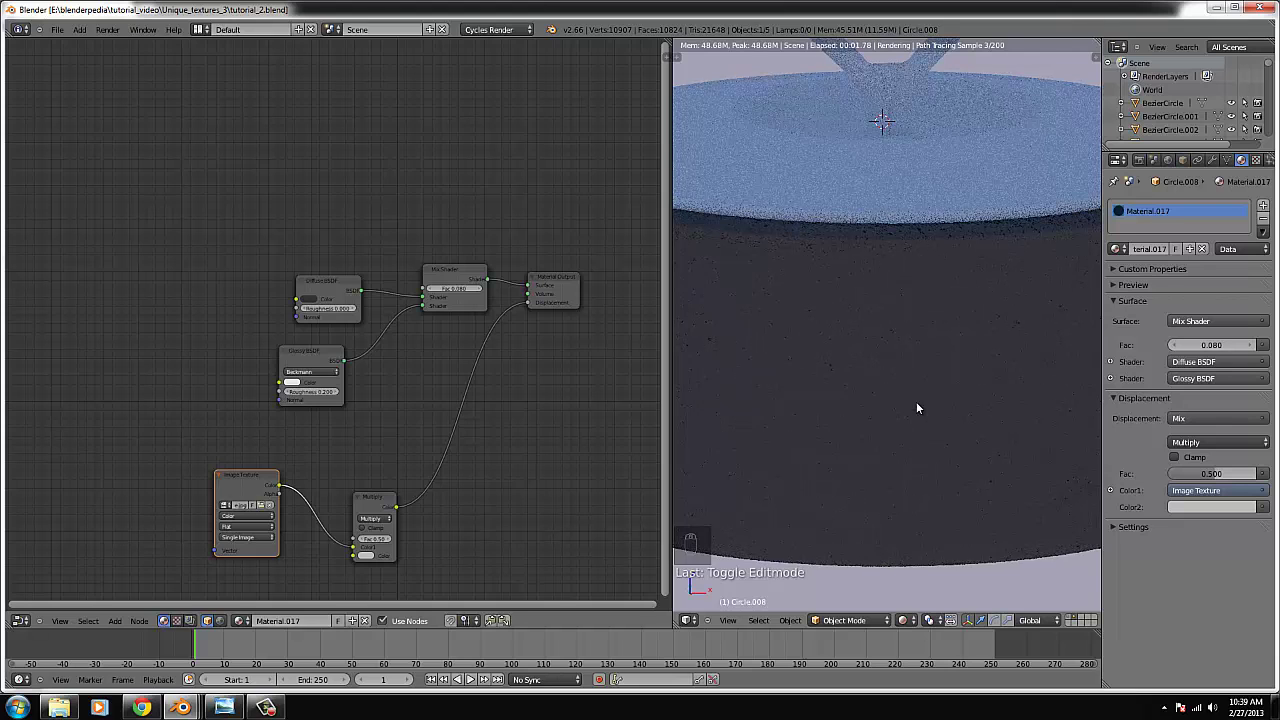
pyautogui.scroll(-4, 915, 401)
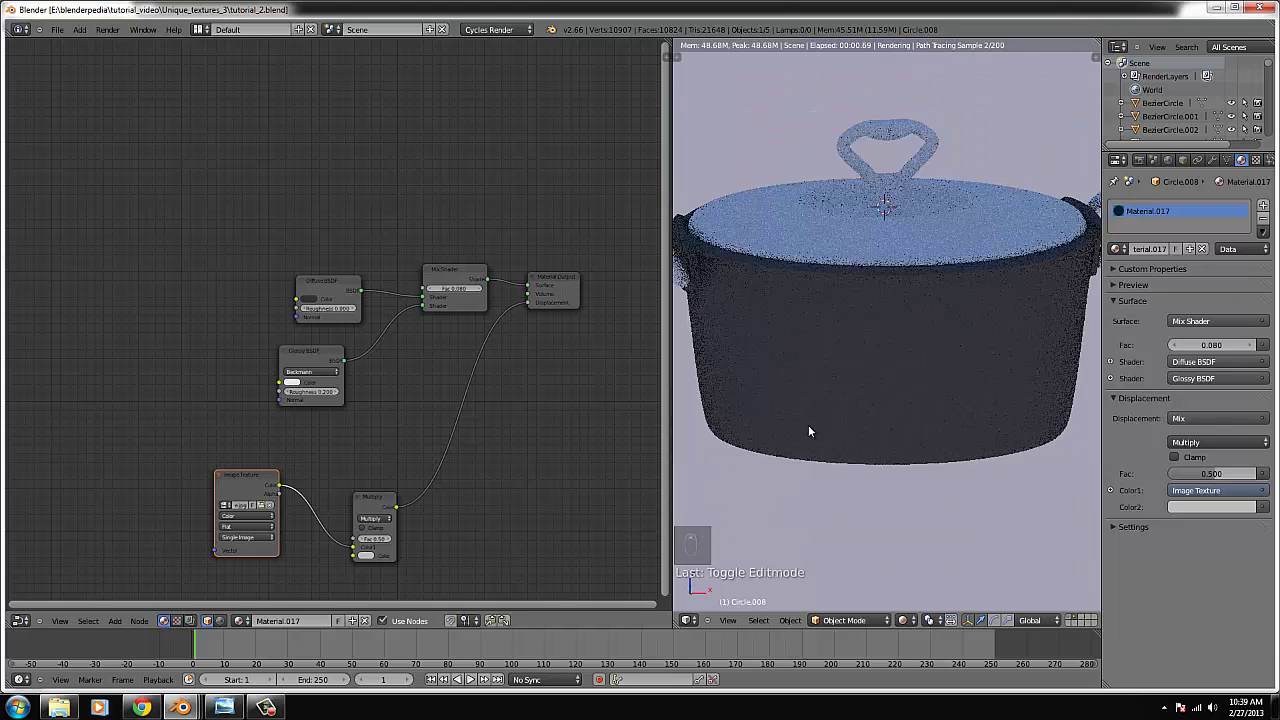
pyautogui.moveTo(836, 424); pyautogui.dragTo(850, 400, button='middle')
pyautogui.click(903, 620)
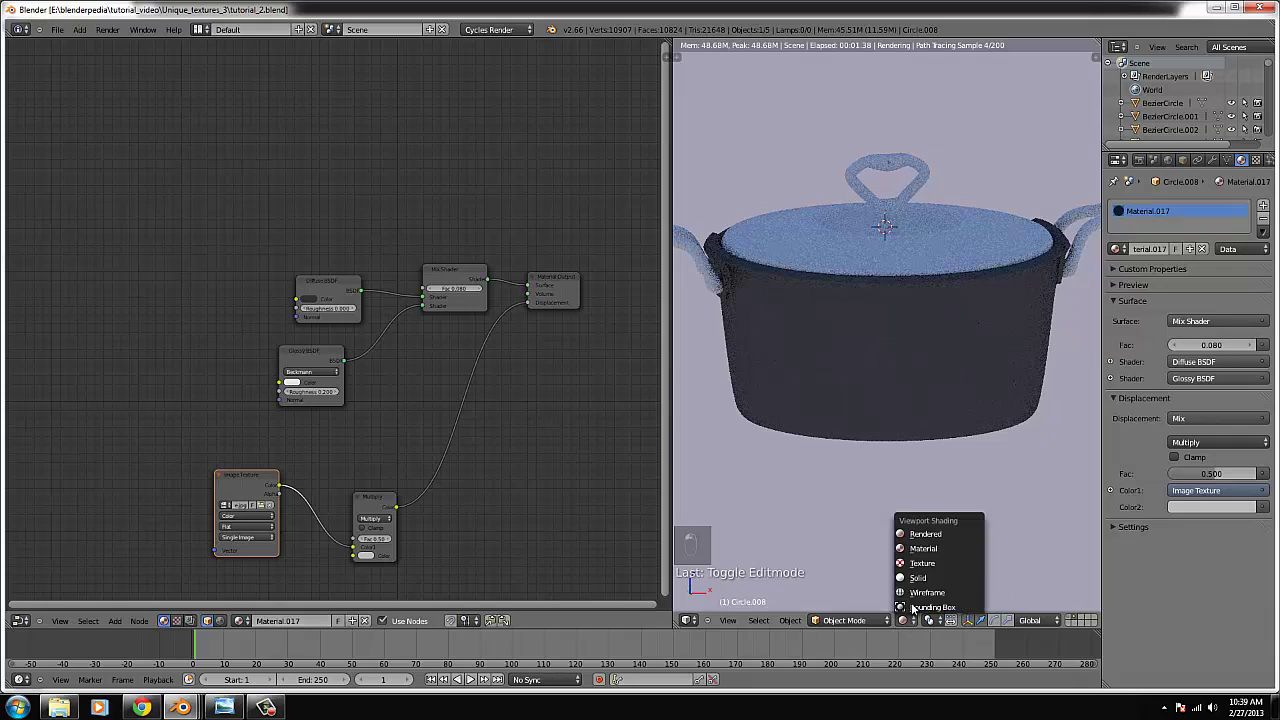
pyautogui.click(917, 577)
# - Unwrap the whole pot body mesh in Edit Mode using Smart UV Project with an angle limit of 66
pyautogui.press('Tab')
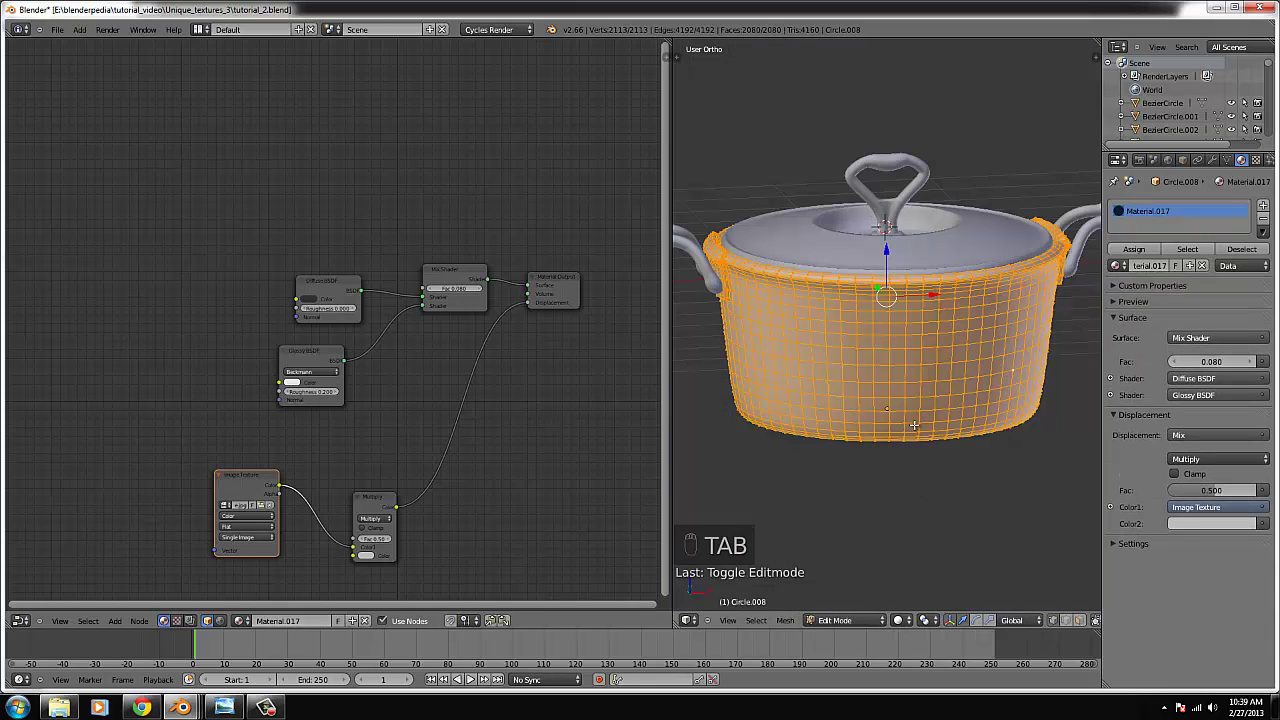
pyautogui.press('KP_1')
pyautogui.press('u')
pyautogui.press('u')
pyautogui.click(914, 425)
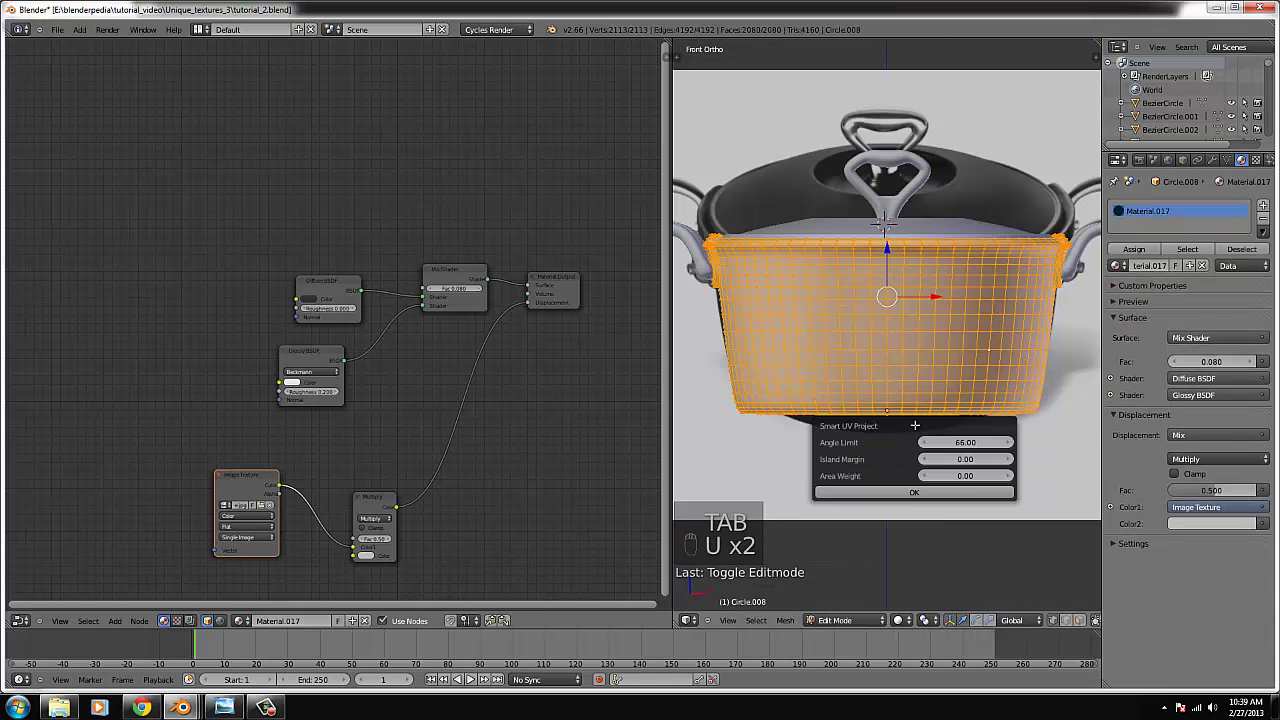
pyautogui.click(908, 492)
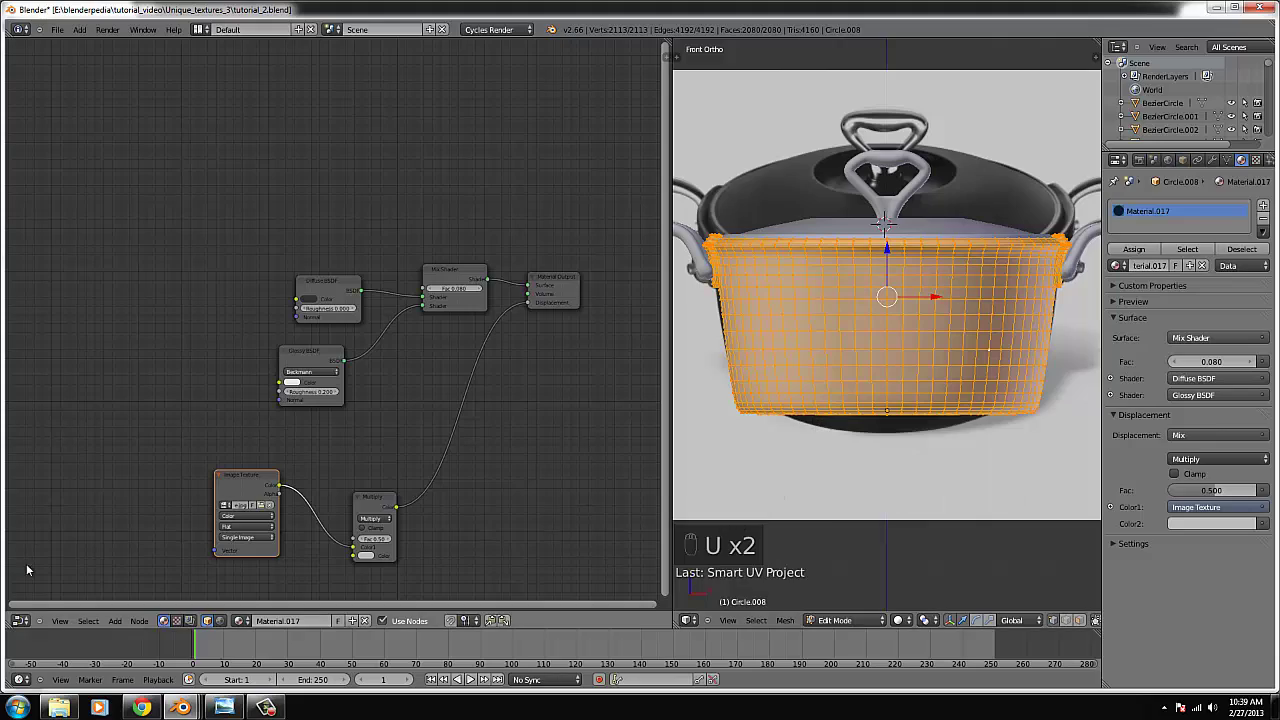
# - Switch the Node Editor area to the UV/Image Editor to show the pot's UV layout over the iron texture
pyautogui.click(22, 621)
pyautogui.click(70, 527)
pyautogui.scroll(-3, 392, 428)
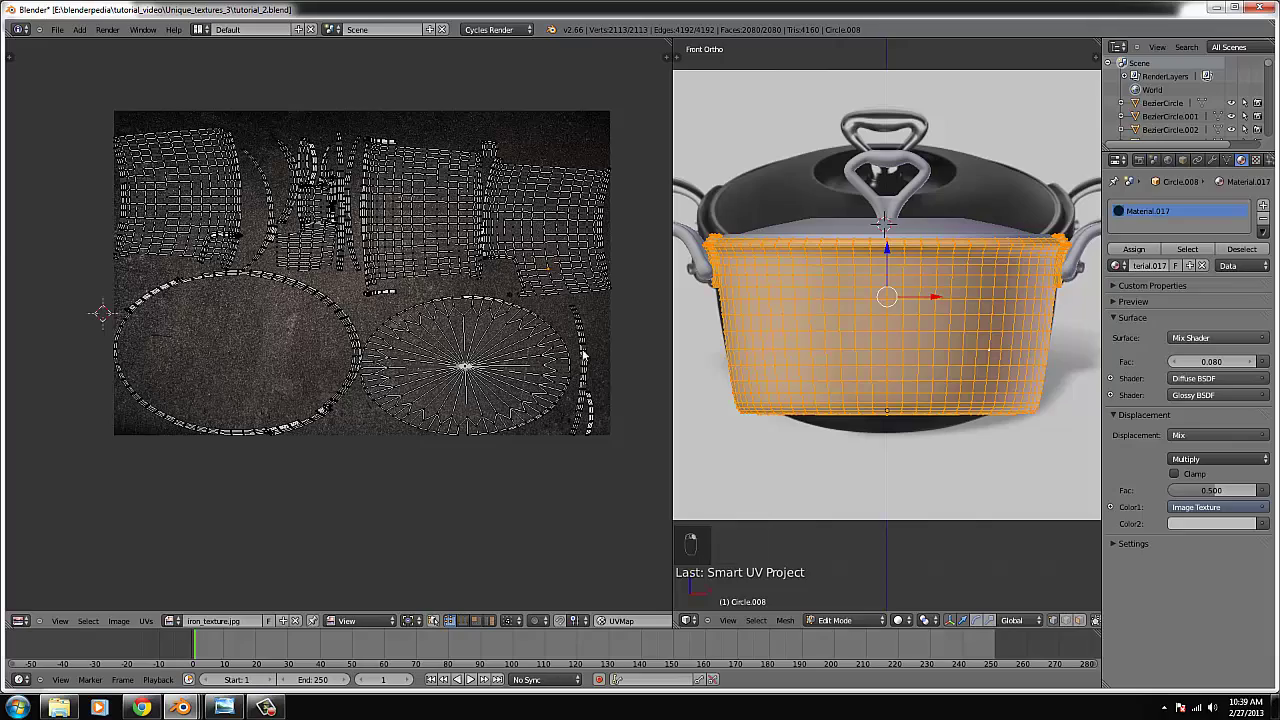
# - Select all UV islands, narrow them along X, enlarge the whole layout and shift it up and beyond the texture image
pyautogui.scroll(-2, 557, 420)
pyautogui.press('b')
pyautogui.moveTo(526, 406); pyautogui.dragTo(72, 154)
pyautogui.press('s')
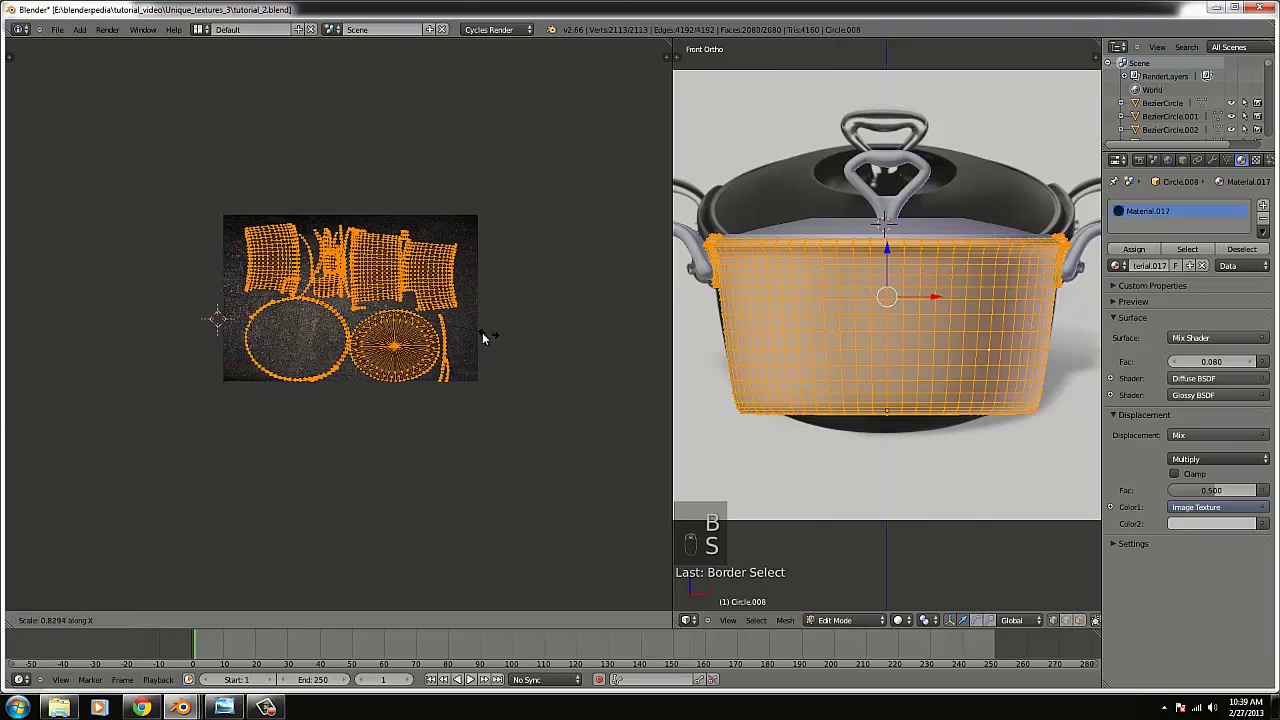
pyautogui.click(490, 340)
pyautogui.press('s')
pyautogui.click(590, 378)
pyautogui.press('g')
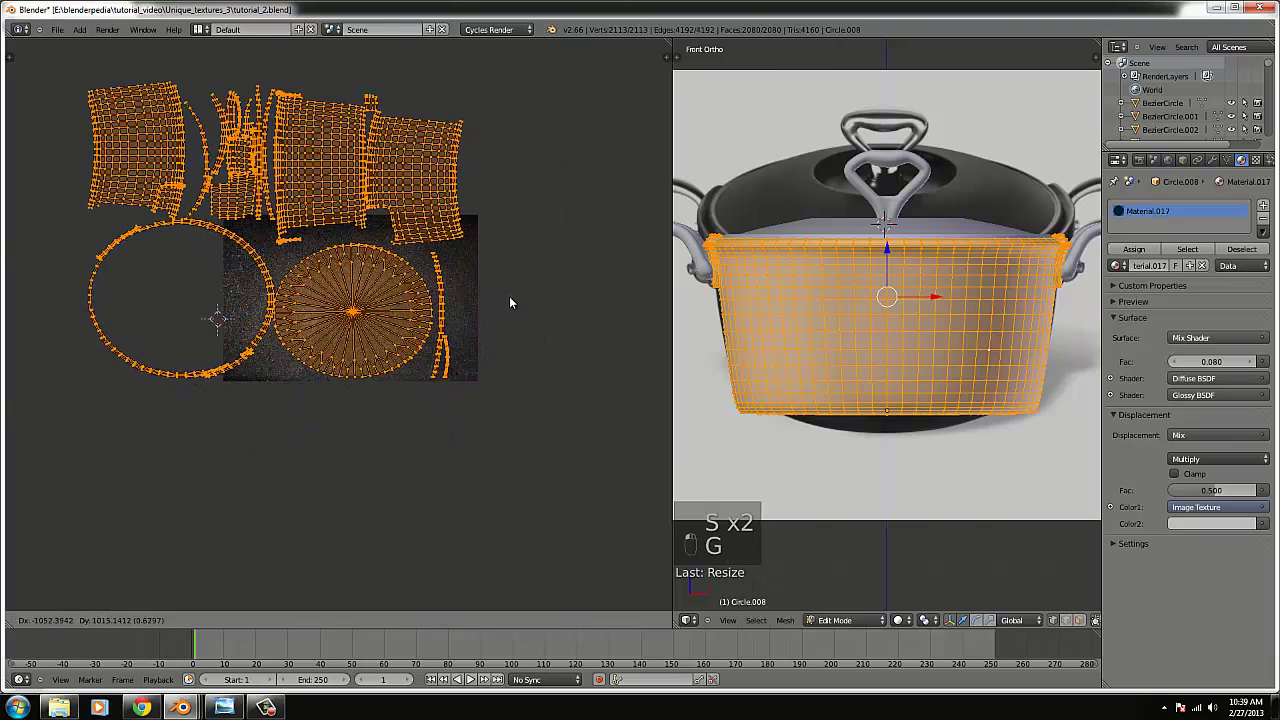
pyautogui.click(509, 296)
# - Select the two adjoining pot wall islands, rotate them about 90 degrees and move them down towards the texture image
pyautogui.press('a')
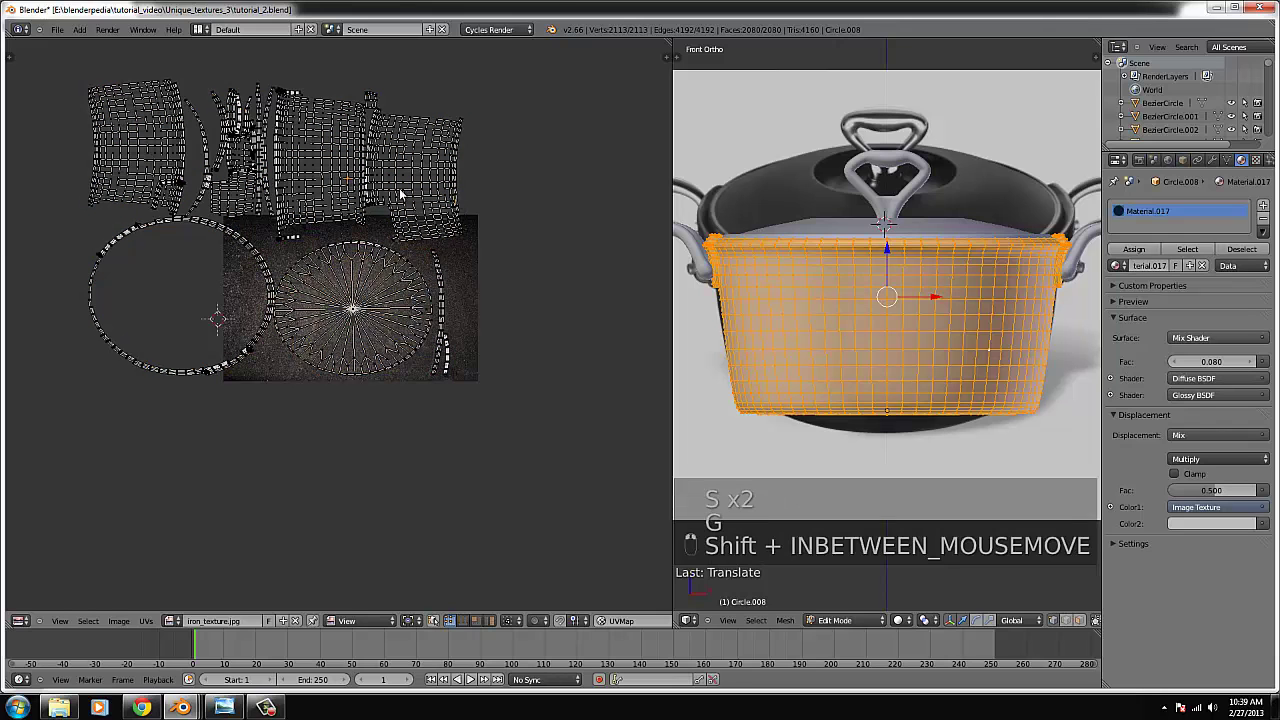
pyautogui.hotkey('ctrl', 'l')
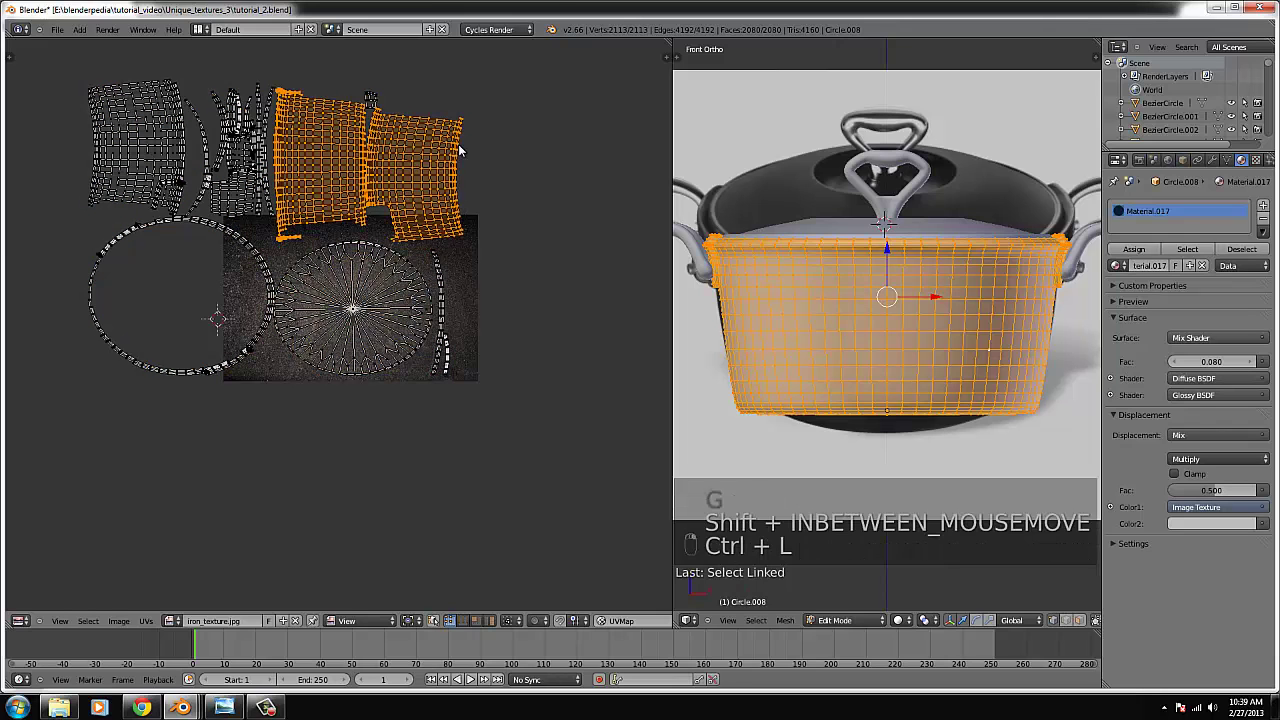
pyautogui.press('r')
pyautogui.click(400, 378)
pyautogui.press('g')
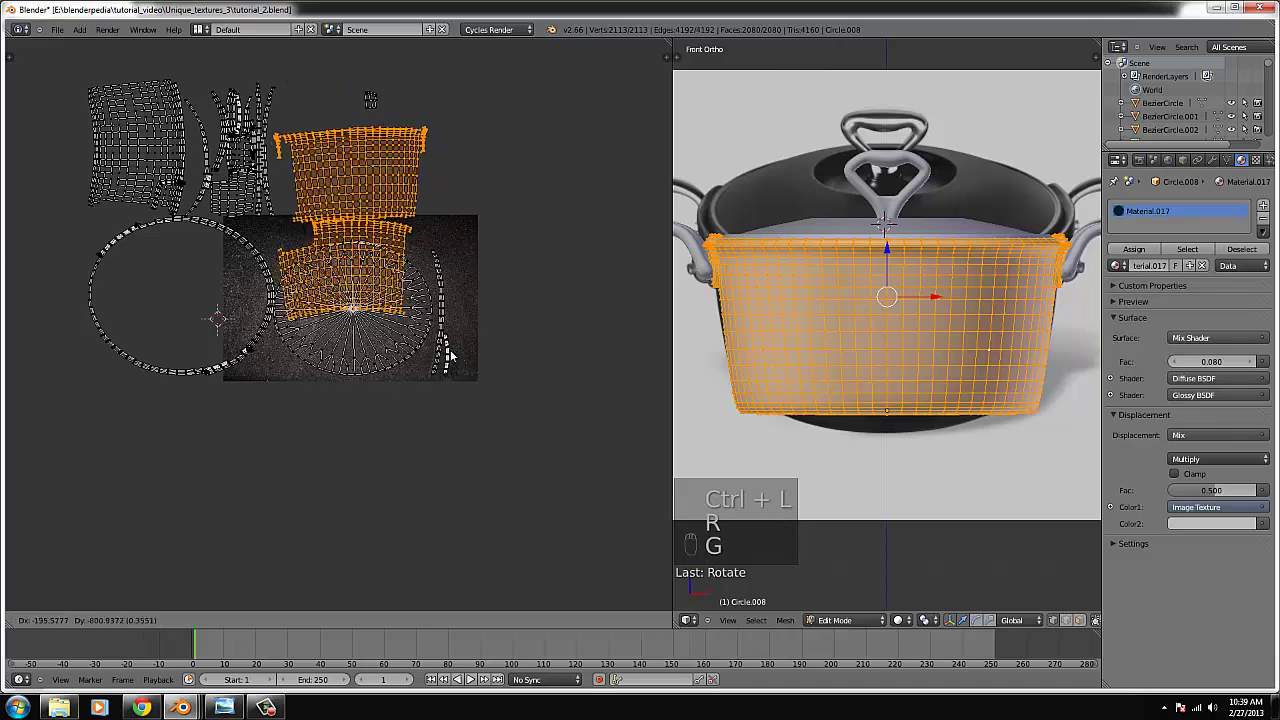
pyautogui.click(452, 358)
# - Enlarge the two wall islands and fine-tune their rotation and position so the lower one lies over the texture image
pyautogui.press('s')
pyautogui.click(514, 388)
pyautogui.press('r')
pyautogui.click(516, 392)
pyautogui.press('g')
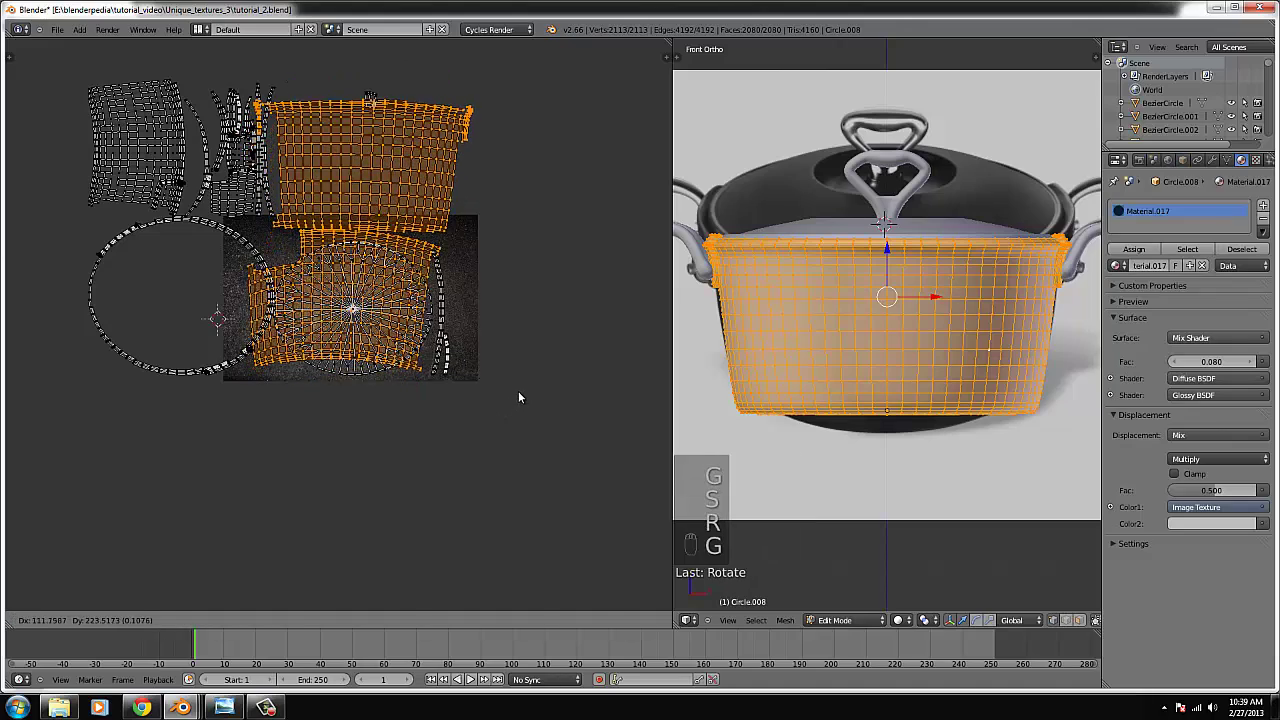
pyautogui.click(519, 391)
pyautogui.press('r')
pyautogui.click(521, 382)
# - Select the upper wall island alone, move it onto the texture image and scale it up by about 1.13
pyautogui.rightClick(457, 160)
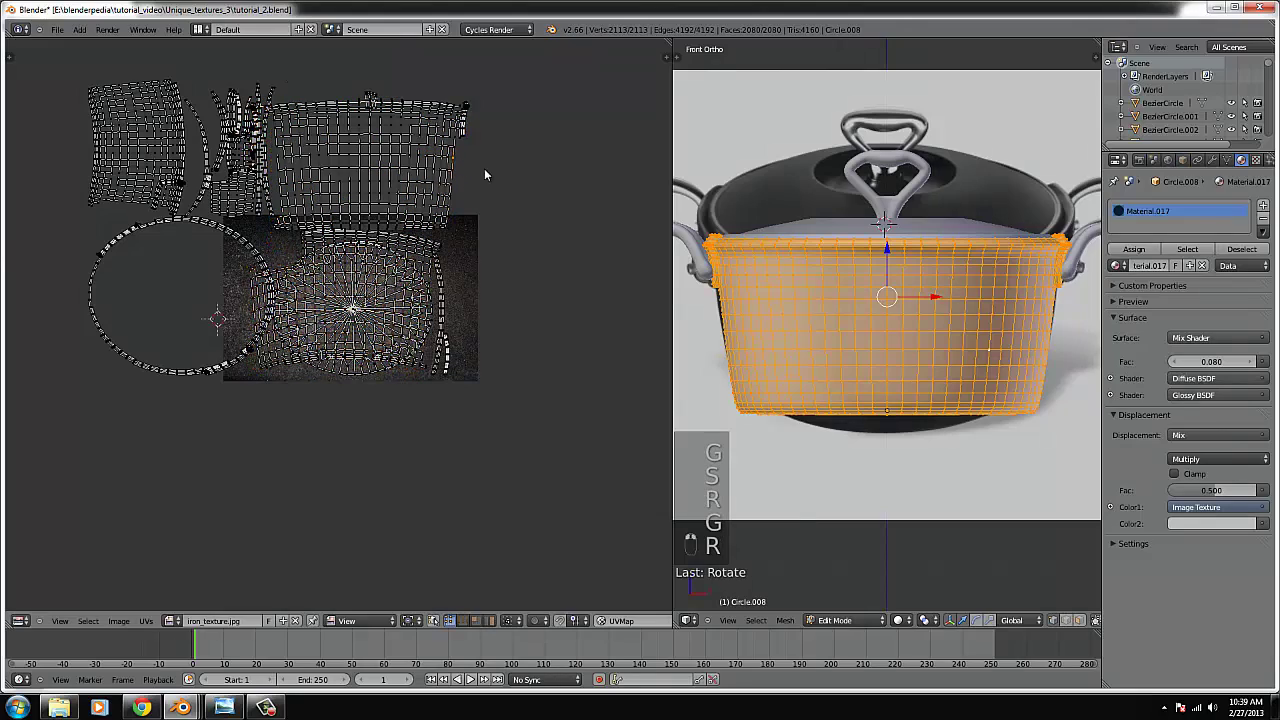
pyautogui.hotkey('ctrl', 'l')
pyautogui.press('g')
pyautogui.click(519, 308)
pyautogui.press('s')
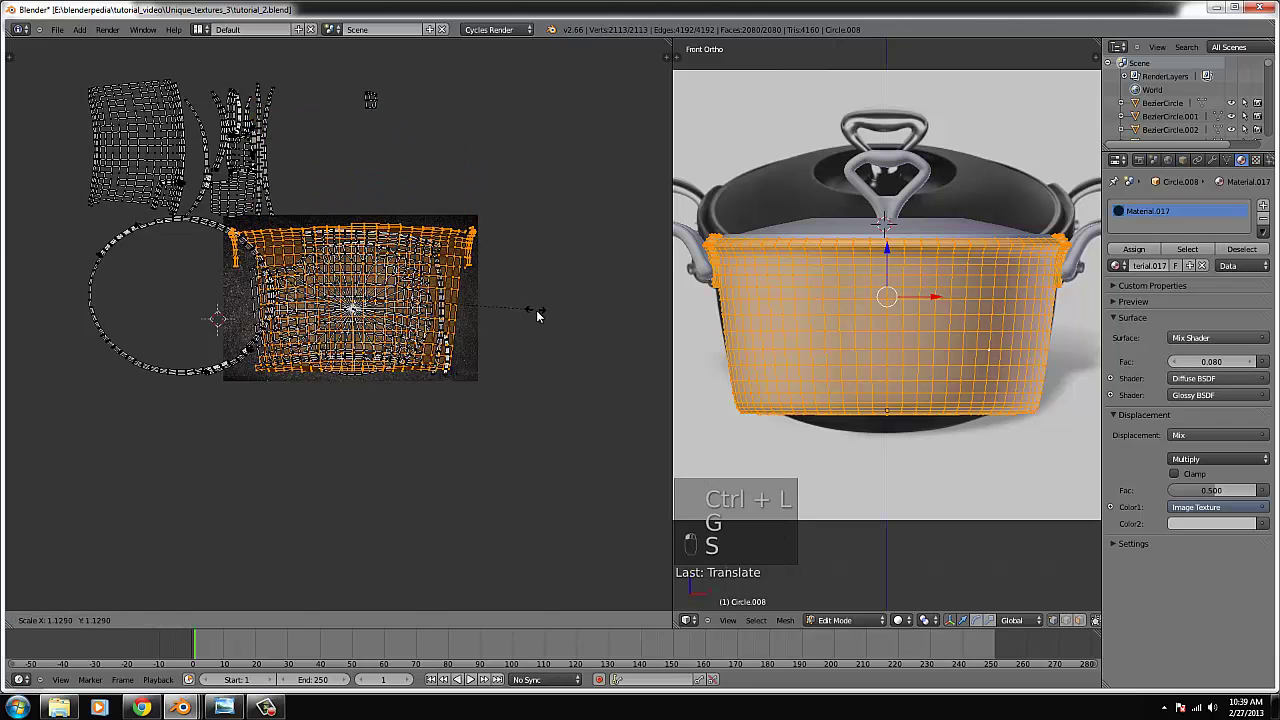
pyautogui.click(536, 310)
# - Select the remaining wall island, rotate it about 90 degrees, and move and scale it to cover the texture image
pyautogui.rightClick(170, 140)
pyautogui.hotkey('ctrl', 'l')
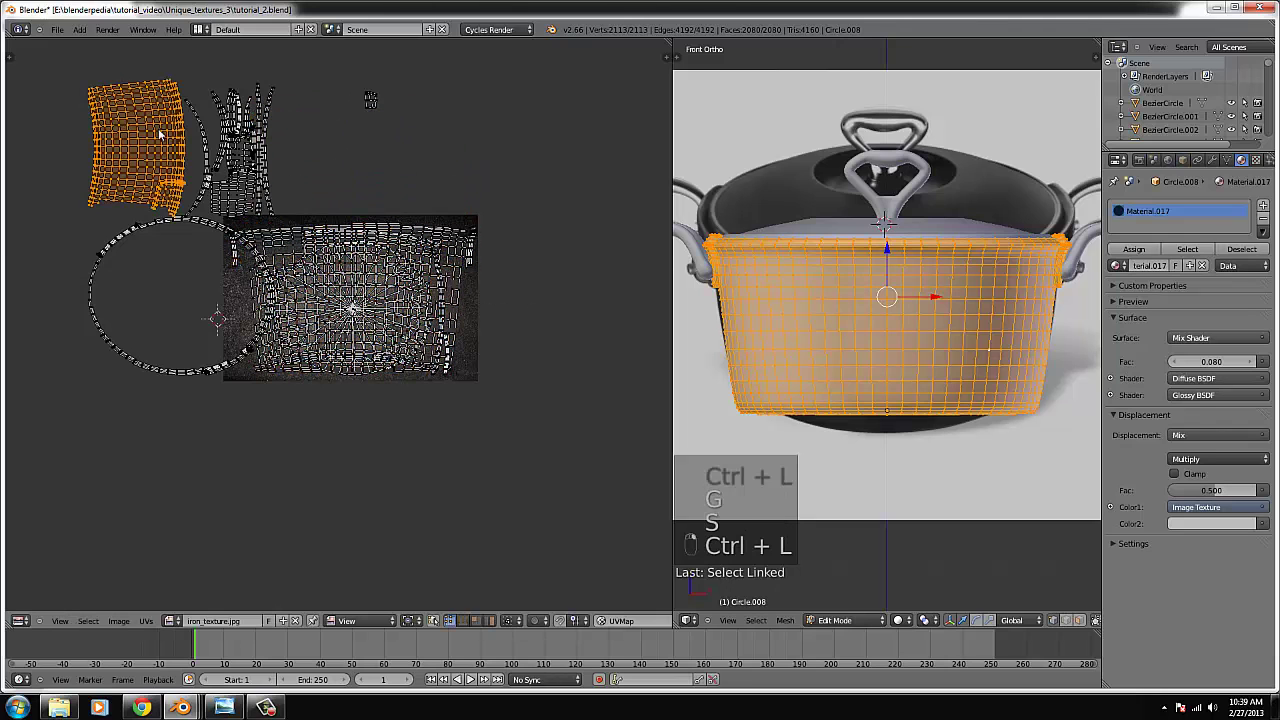
pyautogui.press('g')
pyautogui.click(324, 380)
pyautogui.press('r')
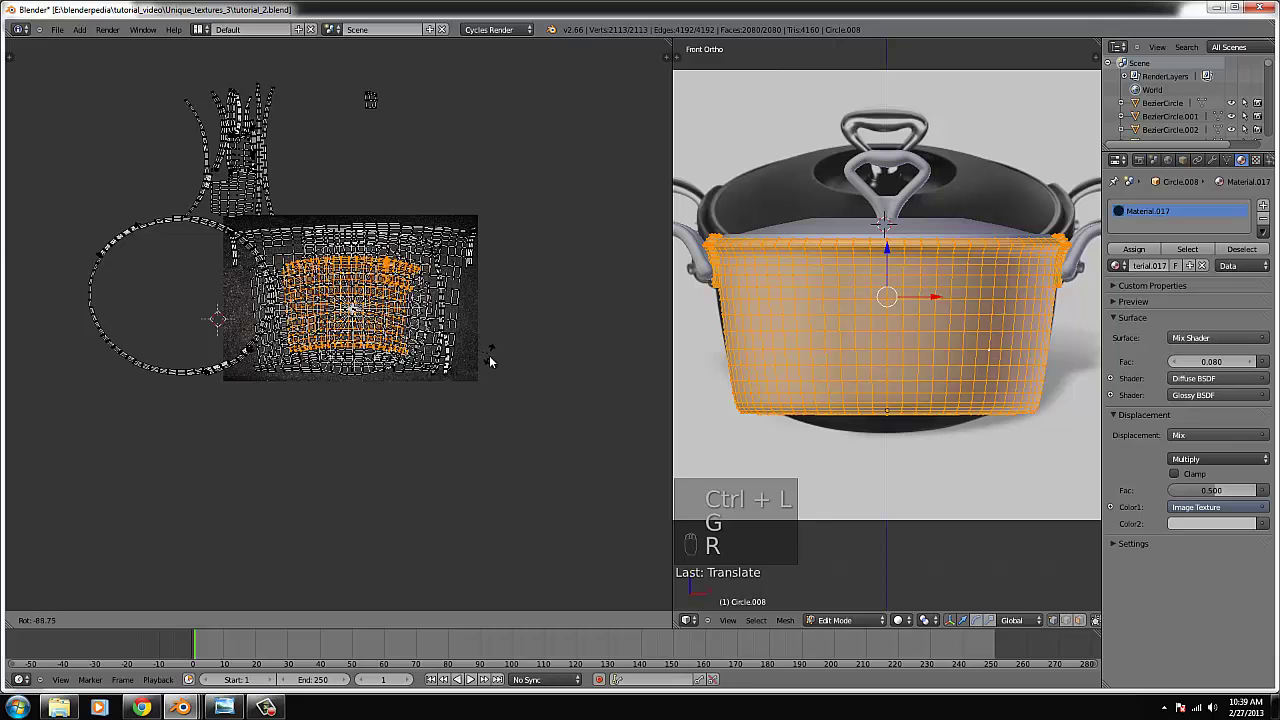
pyautogui.click(490, 348)
pyautogui.press('s')
pyautogui.click(532, 388)
pyautogui.press('g')
pyautogui.click(533, 378)
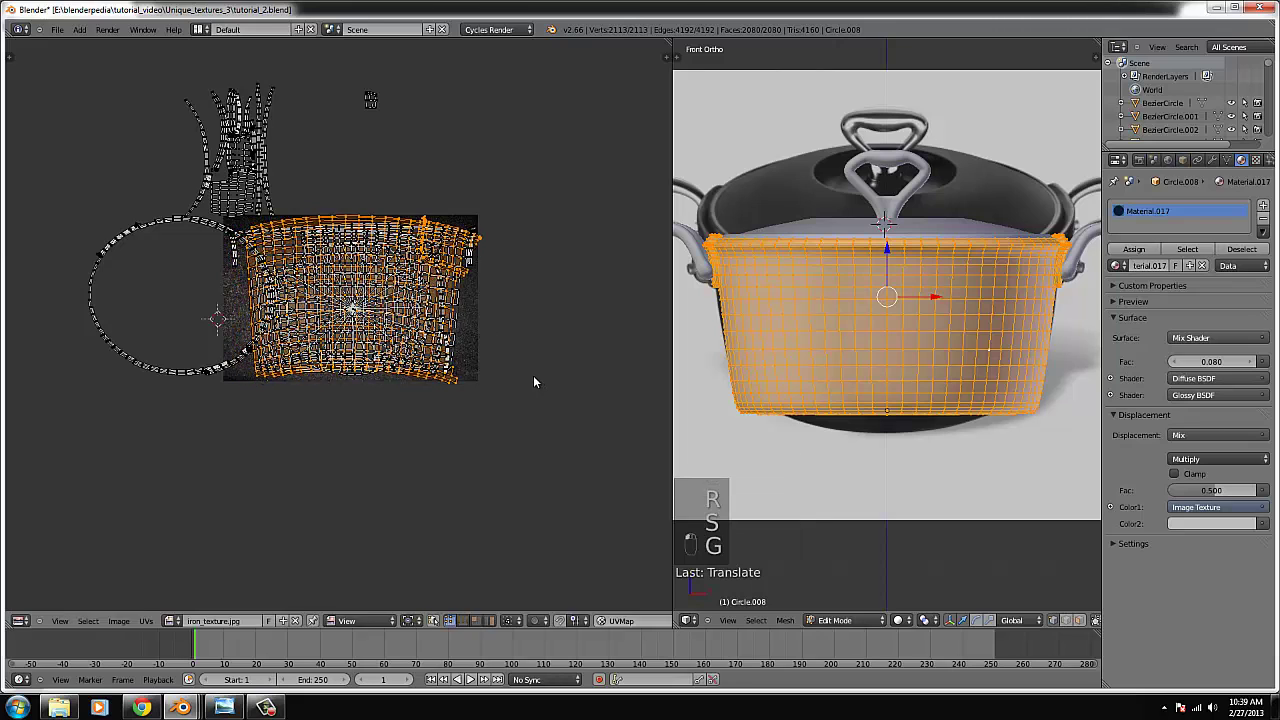
pyautogui.press('s')
pyautogui.click(533, 376)
# - Select the cluster of narrow strip islands, rotate it horizontal, and move and enlarge it to fit the texture image
pyautogui.press('l')
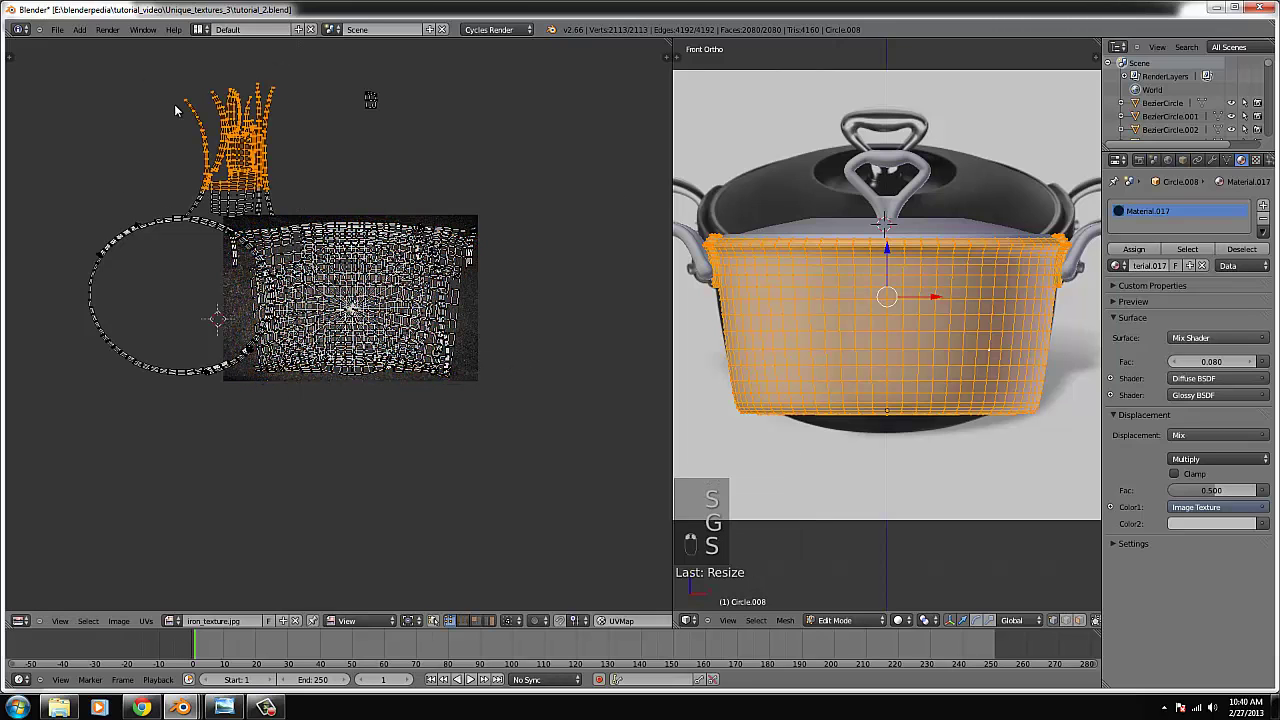
pyautogui.press('b')
pyautogui.hotkey('ctrl', 'l')
pyautogui.press('r')
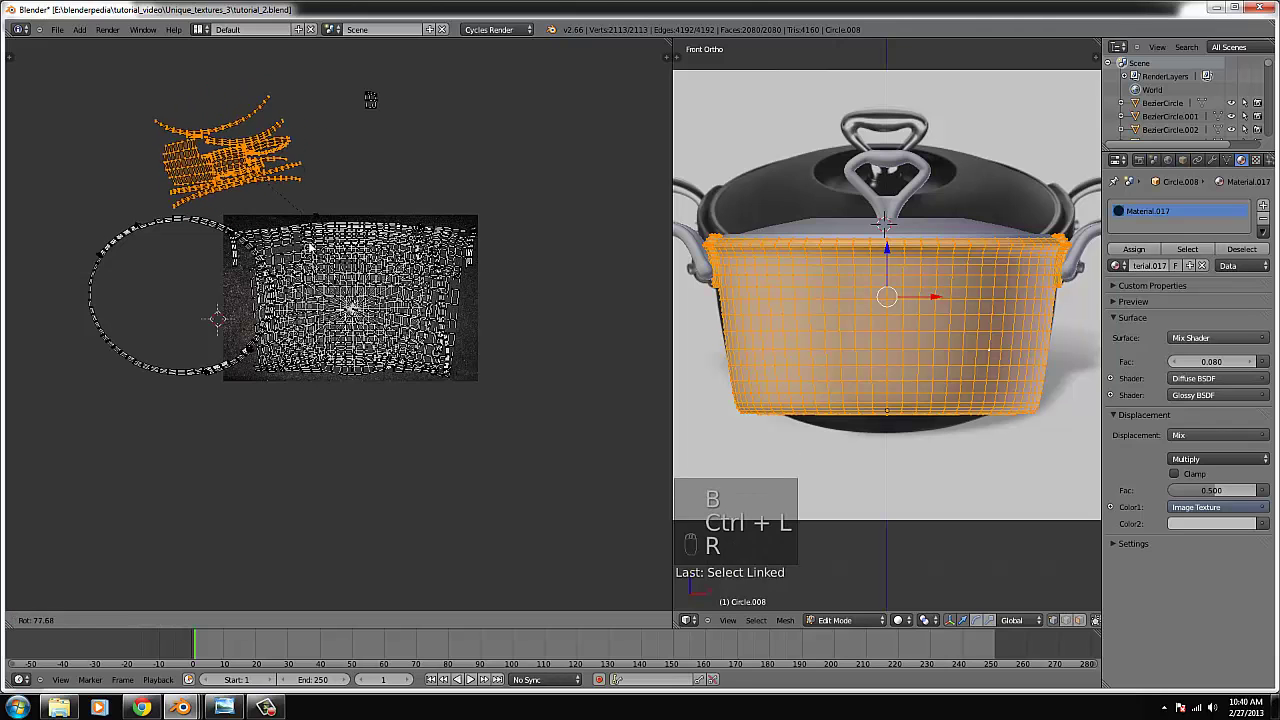
pyautogui.click(343, 232)
pyautogui.press('g')
pyautogui.click(463, 382)
pyautogui.press('s')
pyautogui.click(530, 411)
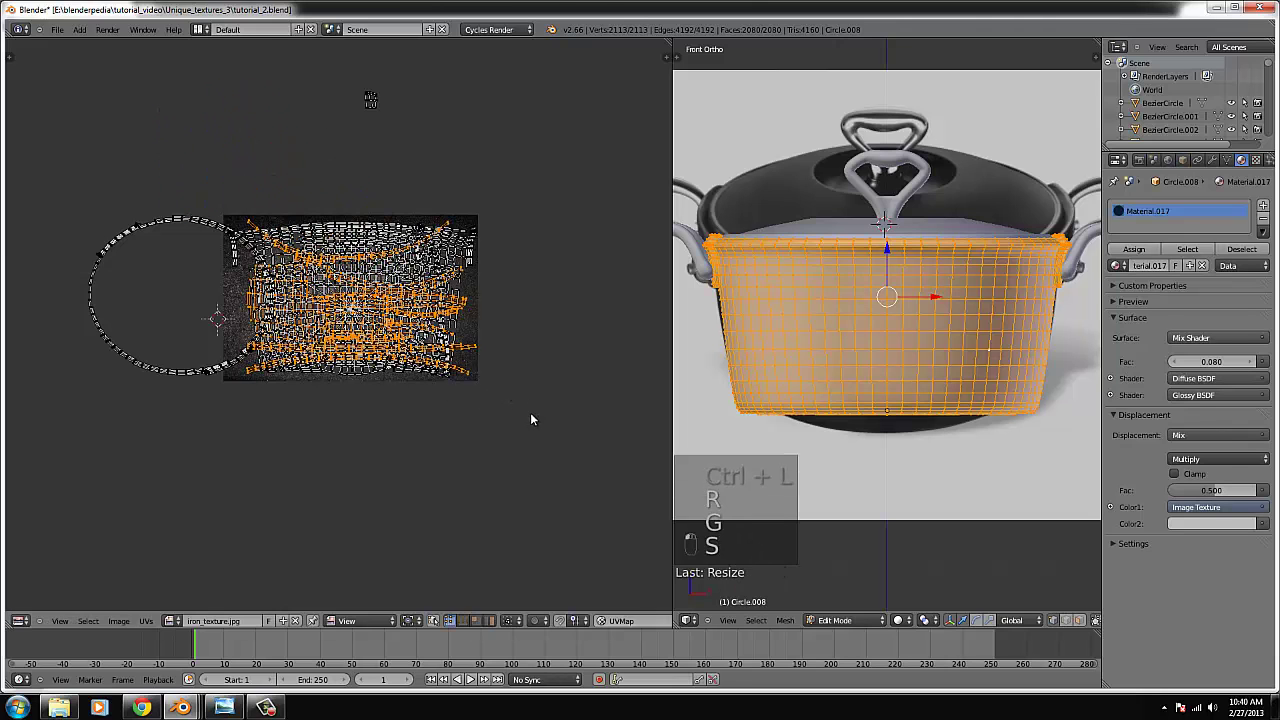
# - Leave mesh editing, switch the viewport to Rendered shading, and examine the texture on the pot body from close up and from a distance
pyautogui.press('Tab')
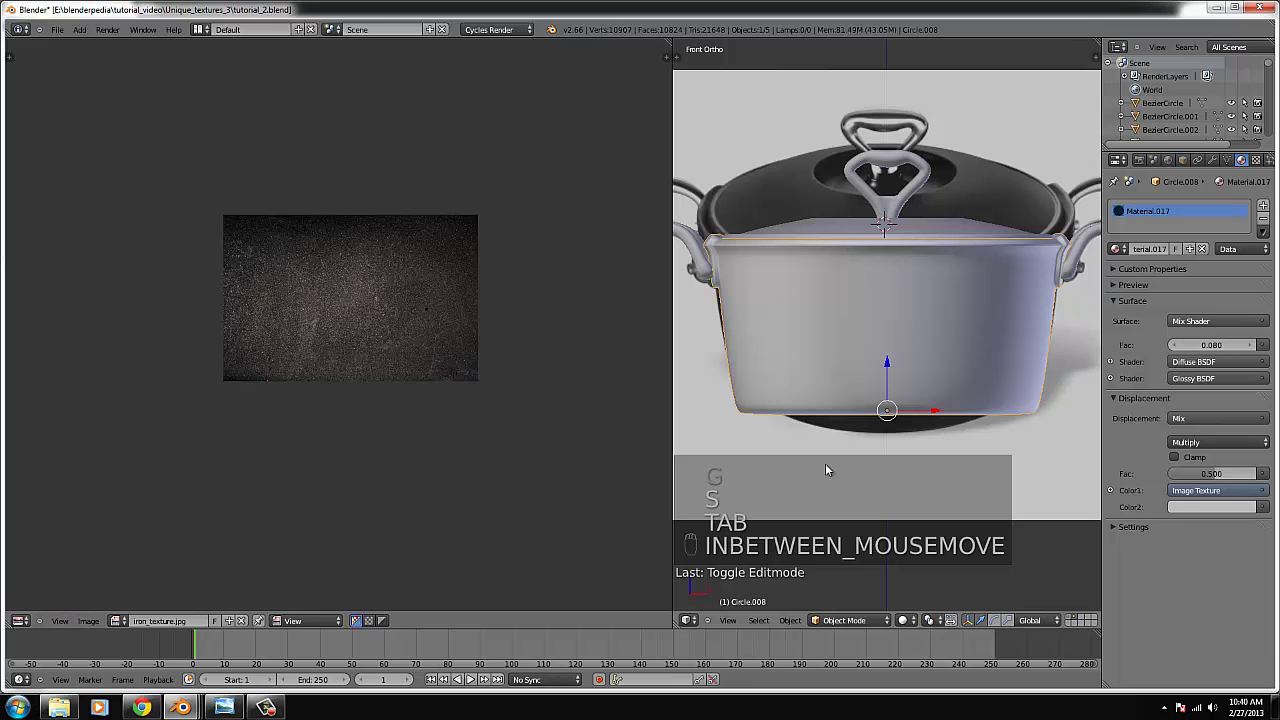
pyautogui.moveTo(858, 369); pyautogui.dragTo(867, 567, button='middle')
pyautogui.click(911, 624)
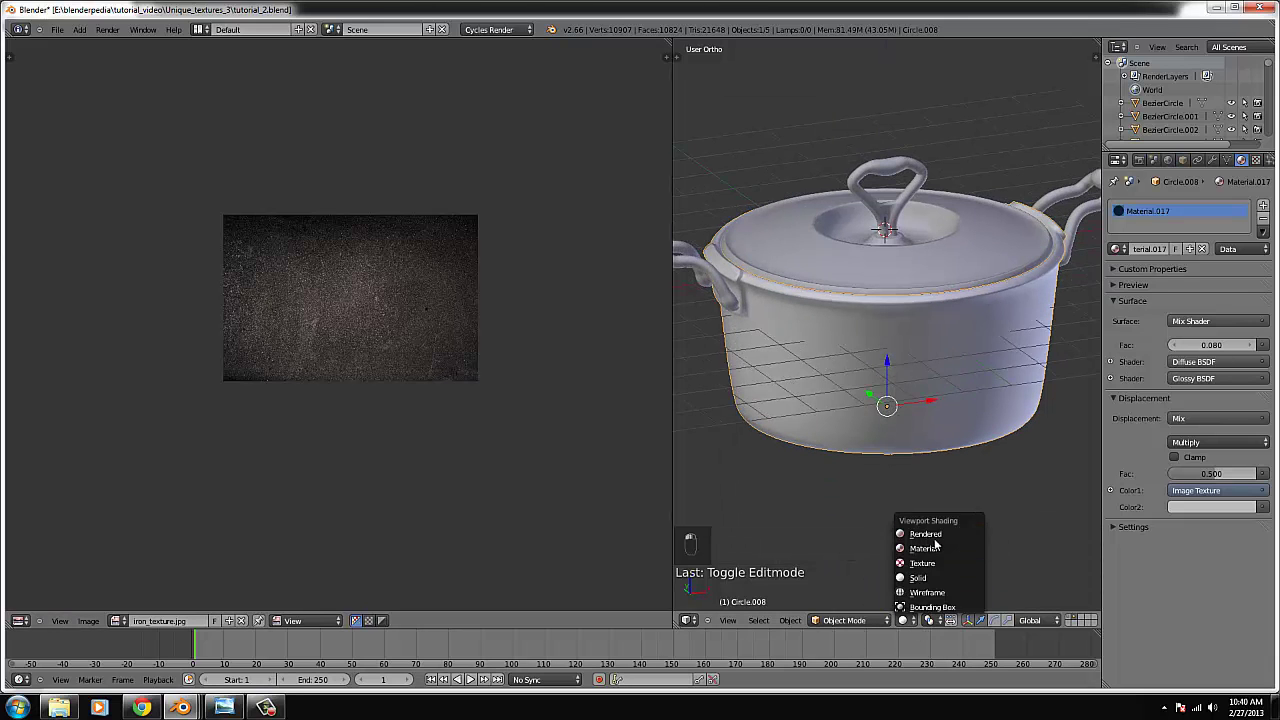
pyautogui.click(934, 542)
pyautogui.scroll(8, 920, 400)
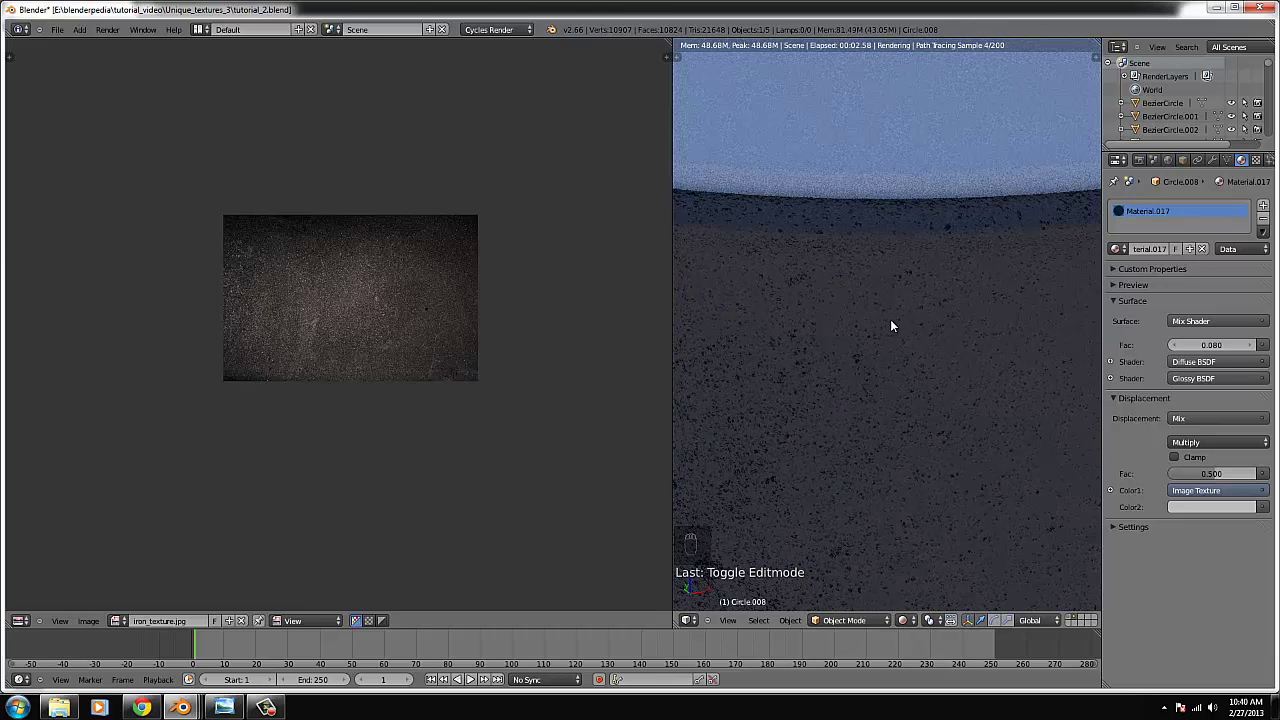
pyautogui.scroll(-8, 872, 310)
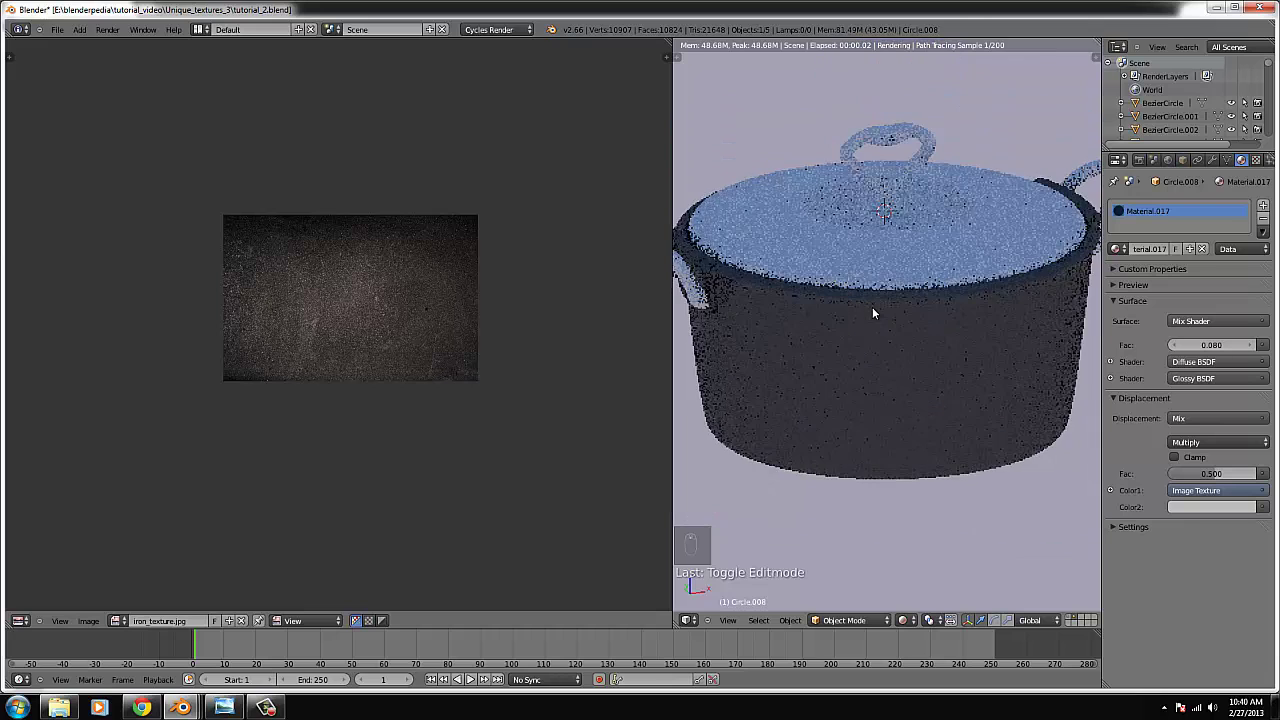
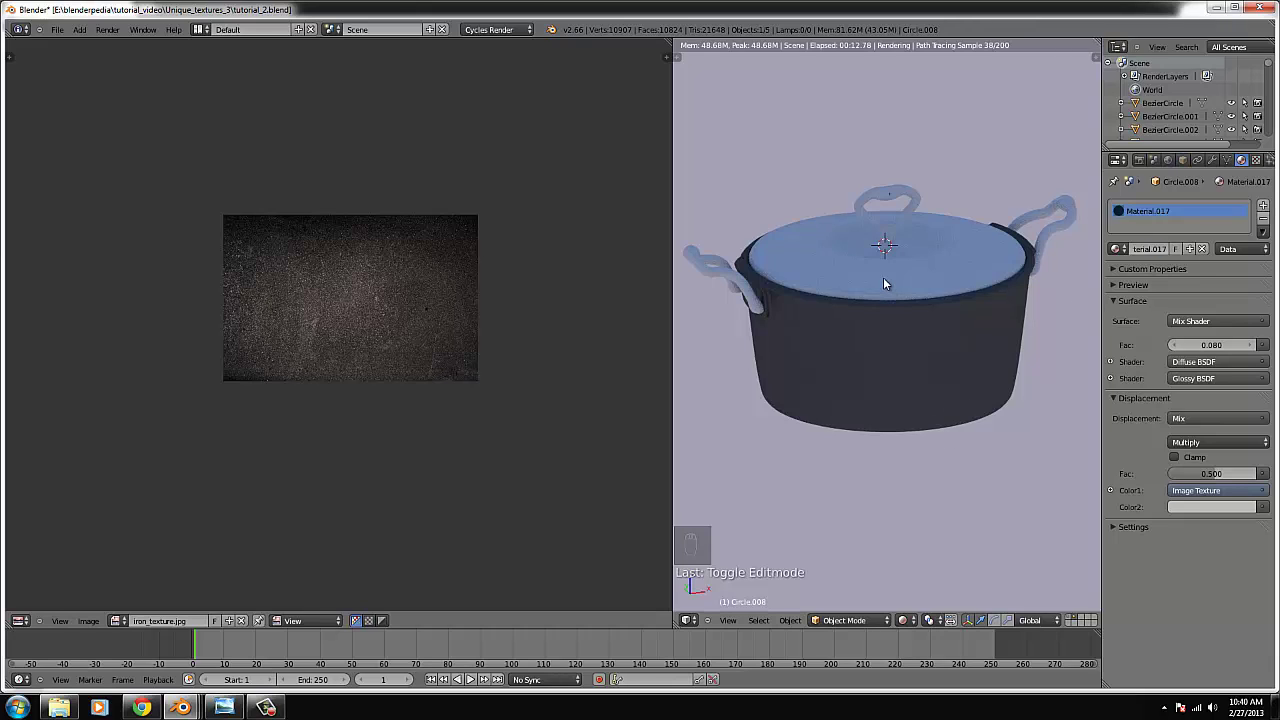
# - Add a new material to the lid and search the existing materials for "pan"
pyautogui.rightClick(967, 255)
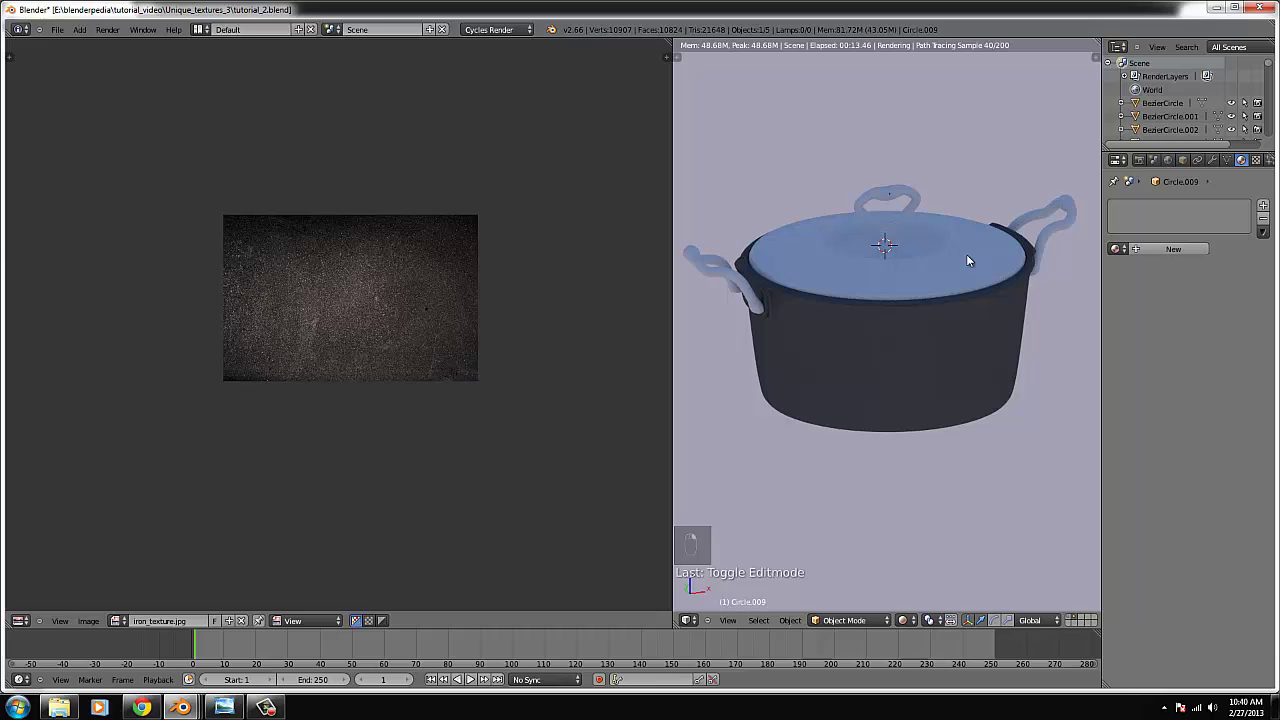
pyautogui.click(1160, 249)
pyautogui.click(1117, 249)
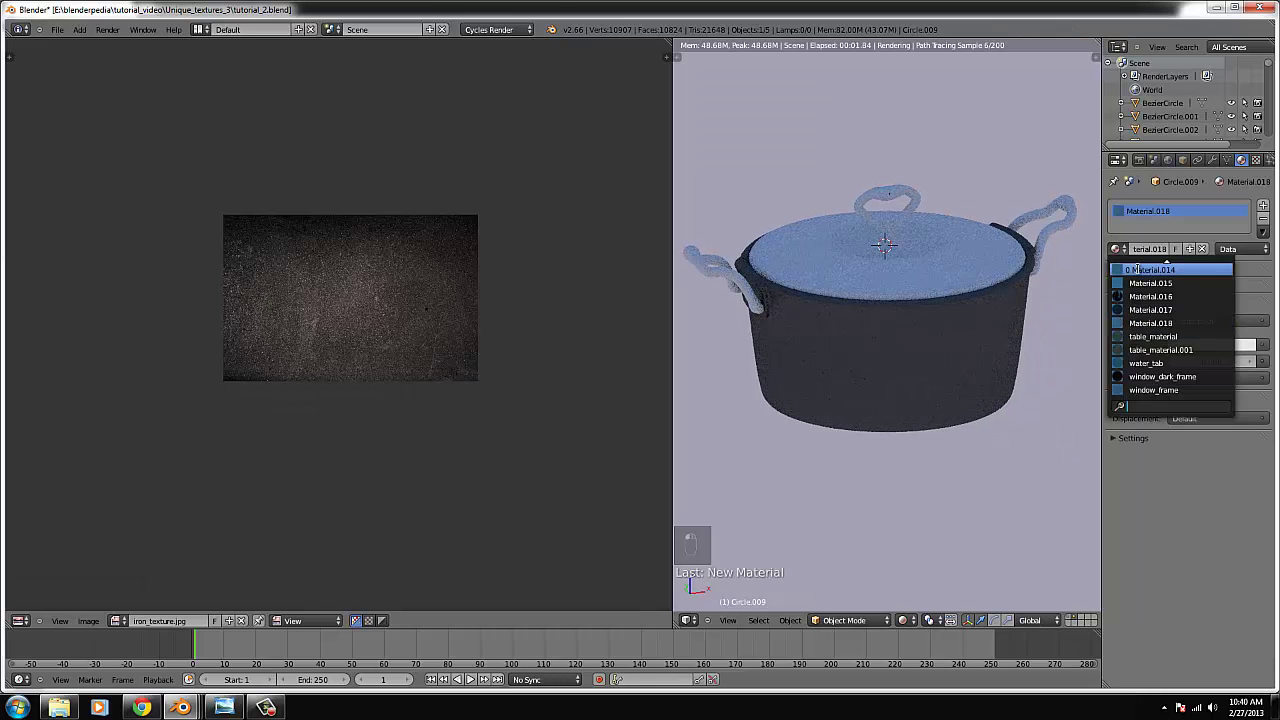
pyautogui.write('pan')
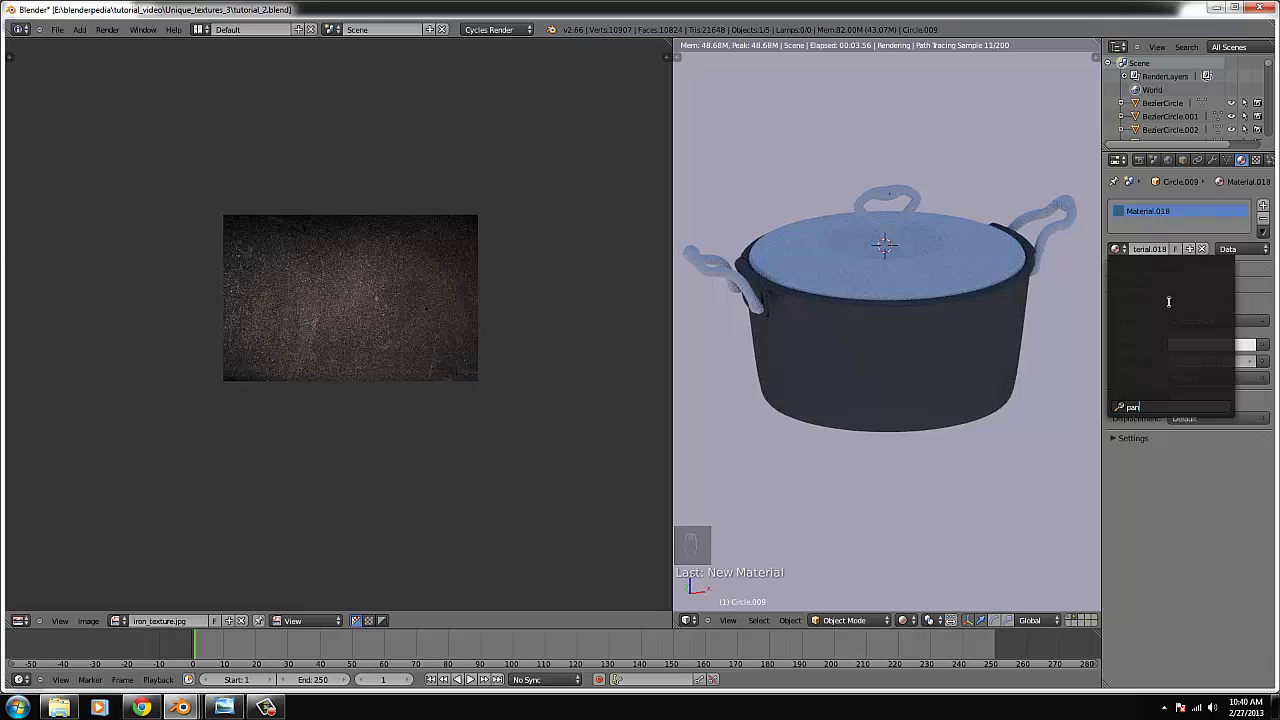
# - Rename the pot body's material to "pan" and assign that same material to the lid
pyautogui.rightClick(895, 330)
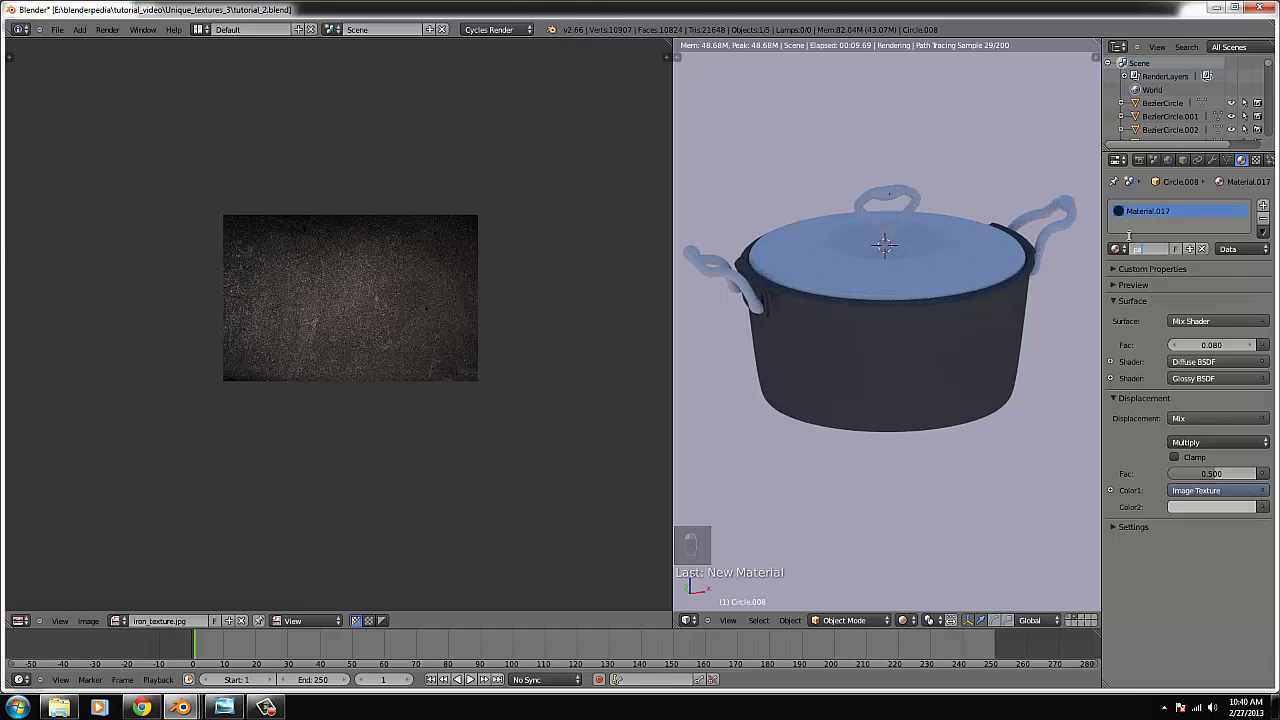
pyautogui.rightClick(863, 288)
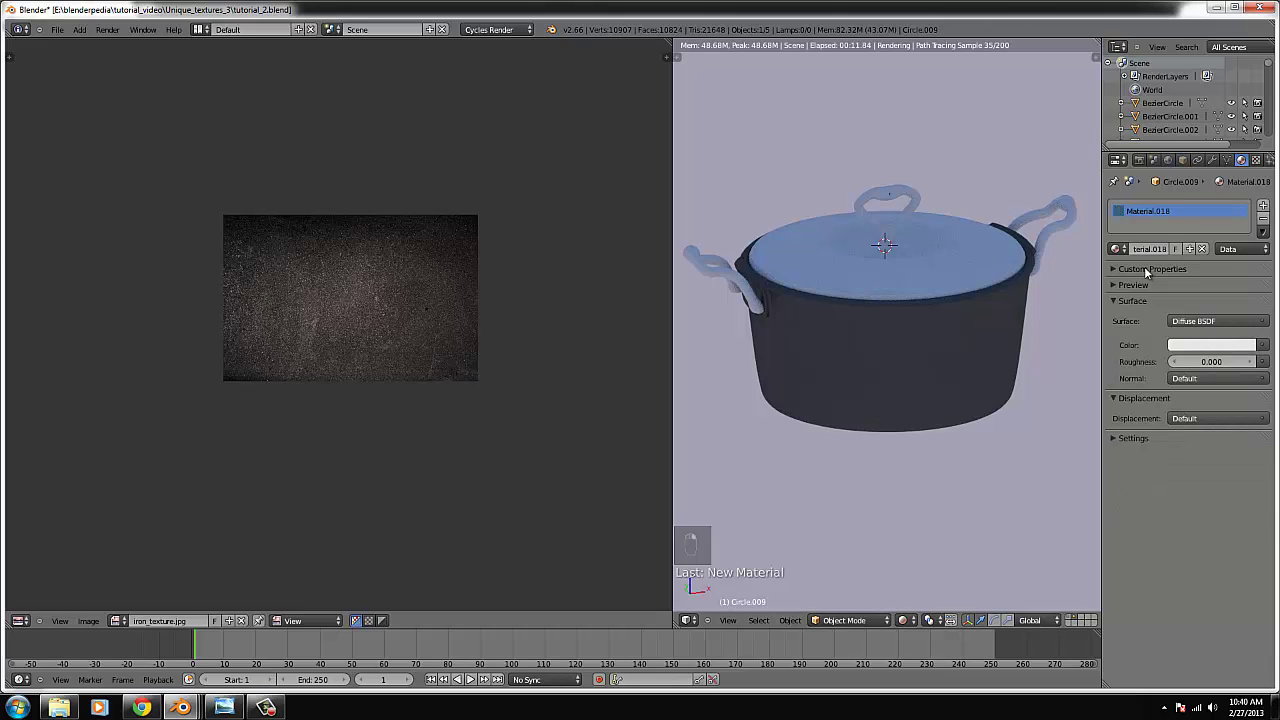
pyautogui.click(1114, 250)
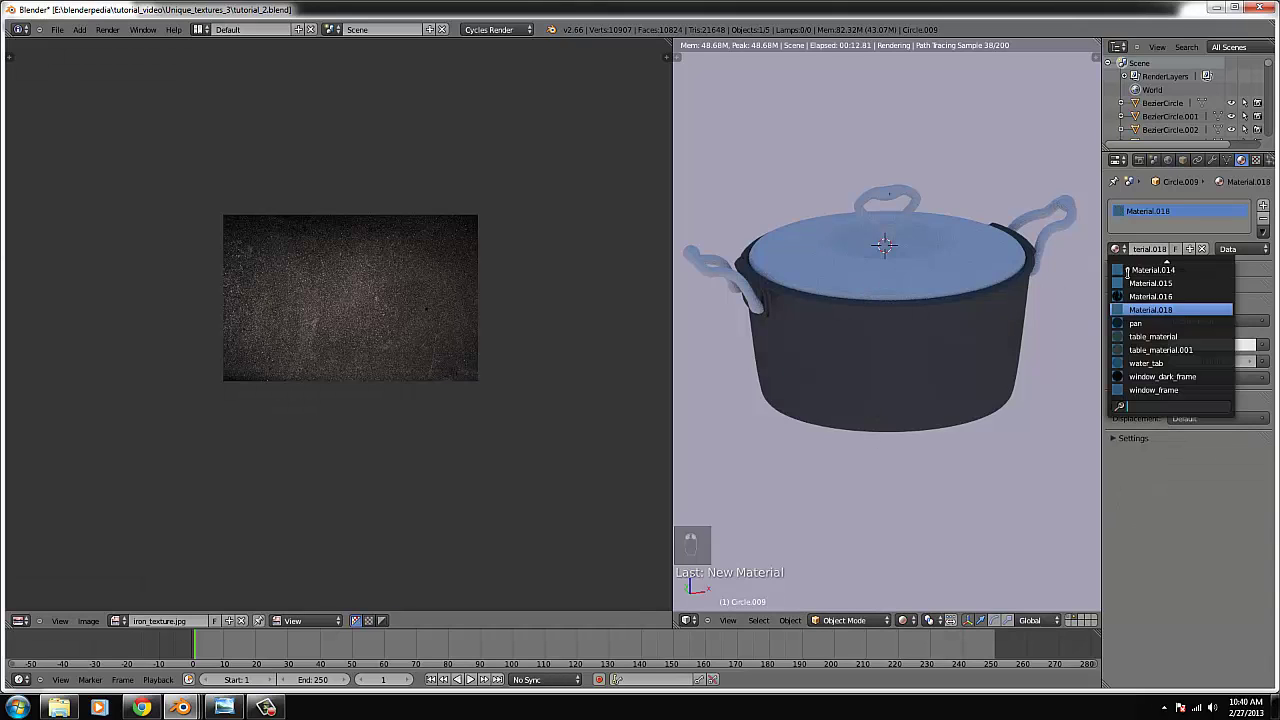
pyautogui.click(1148, 328)
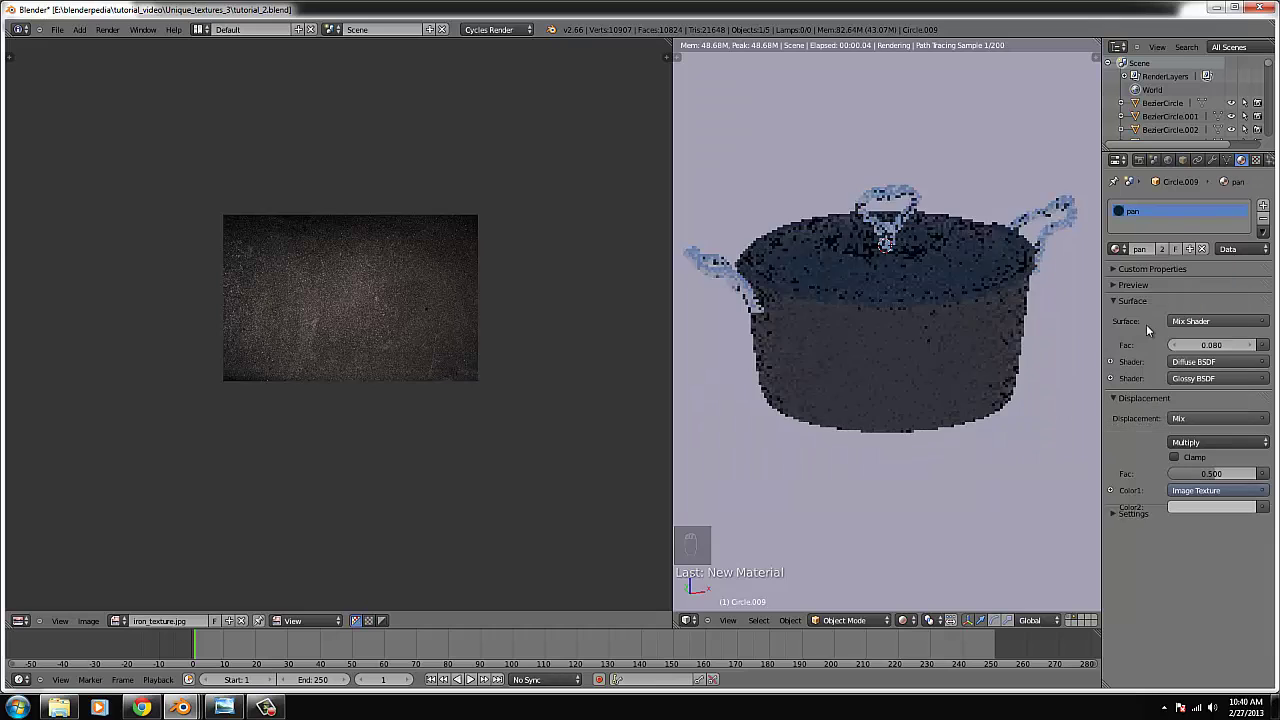
# - Give the side handles a new material with a Glossy BSDF surface and a roughness of 0
pyautogui.rightClick(1060, 238)
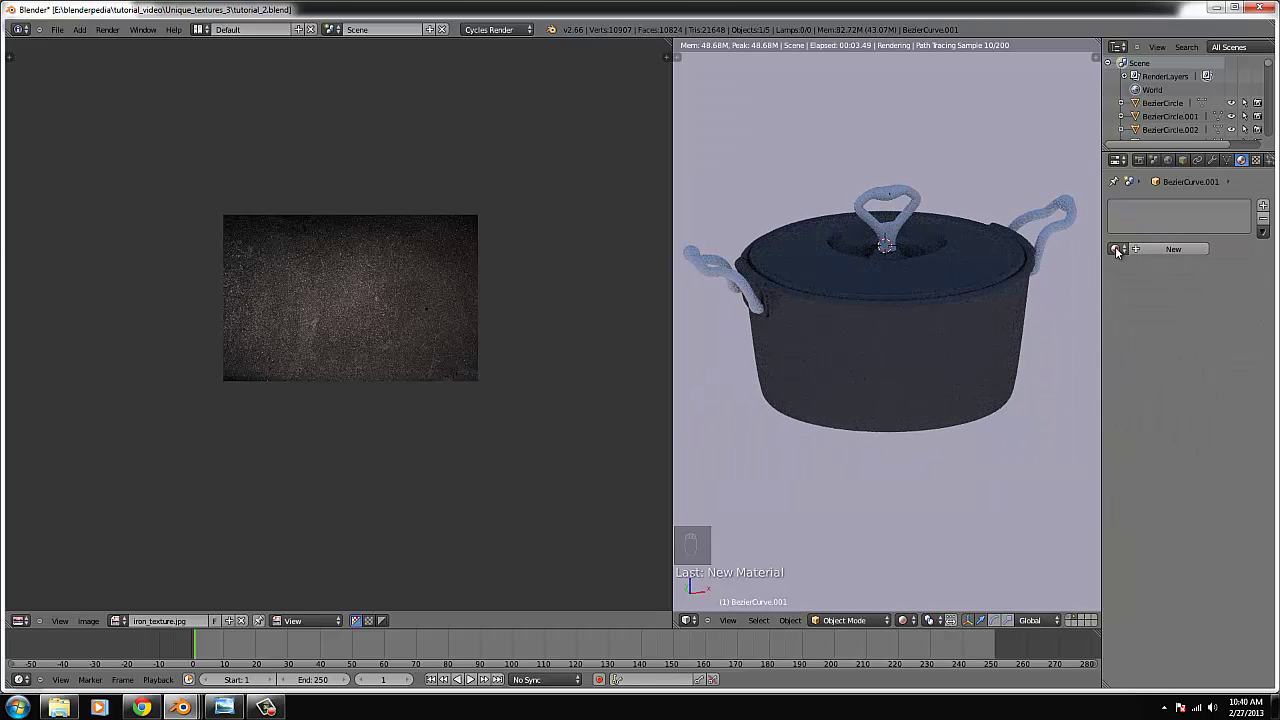
pyautogui.click(1161, 250)
pyautogui.click(1200, 321)
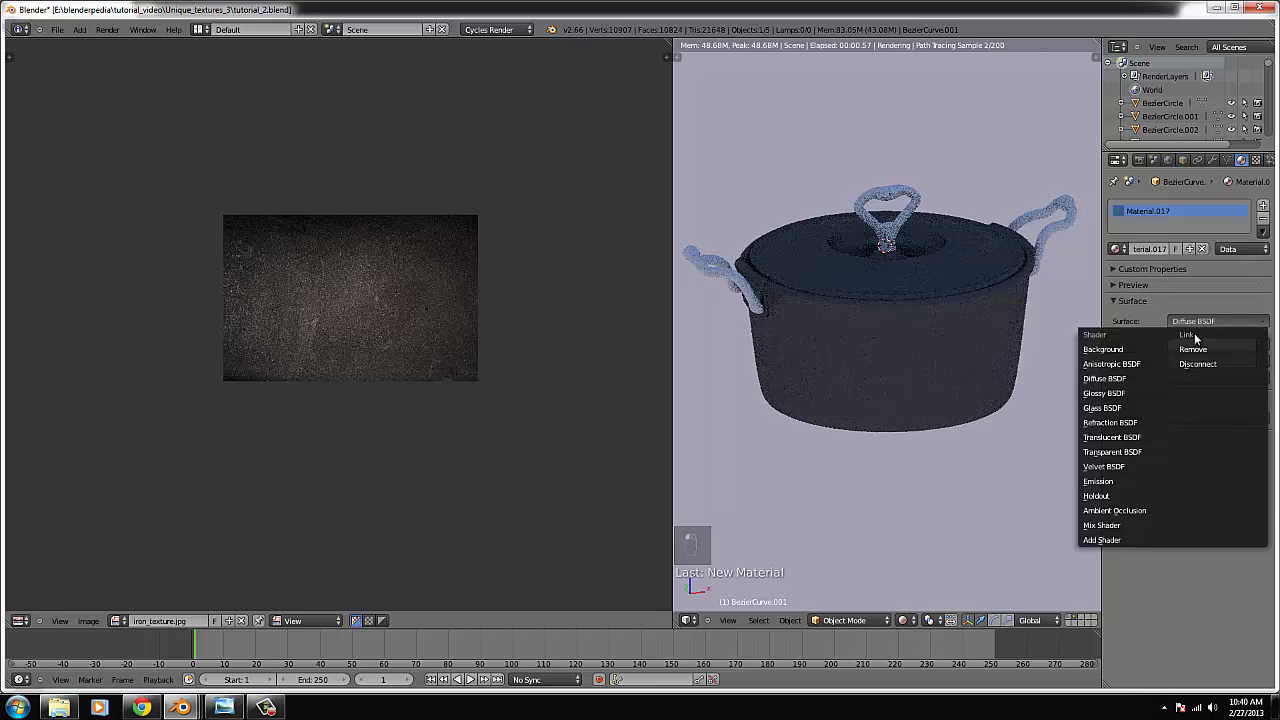
pyautogui.click(1118, 393)
pyautogui.click(1247, 379)
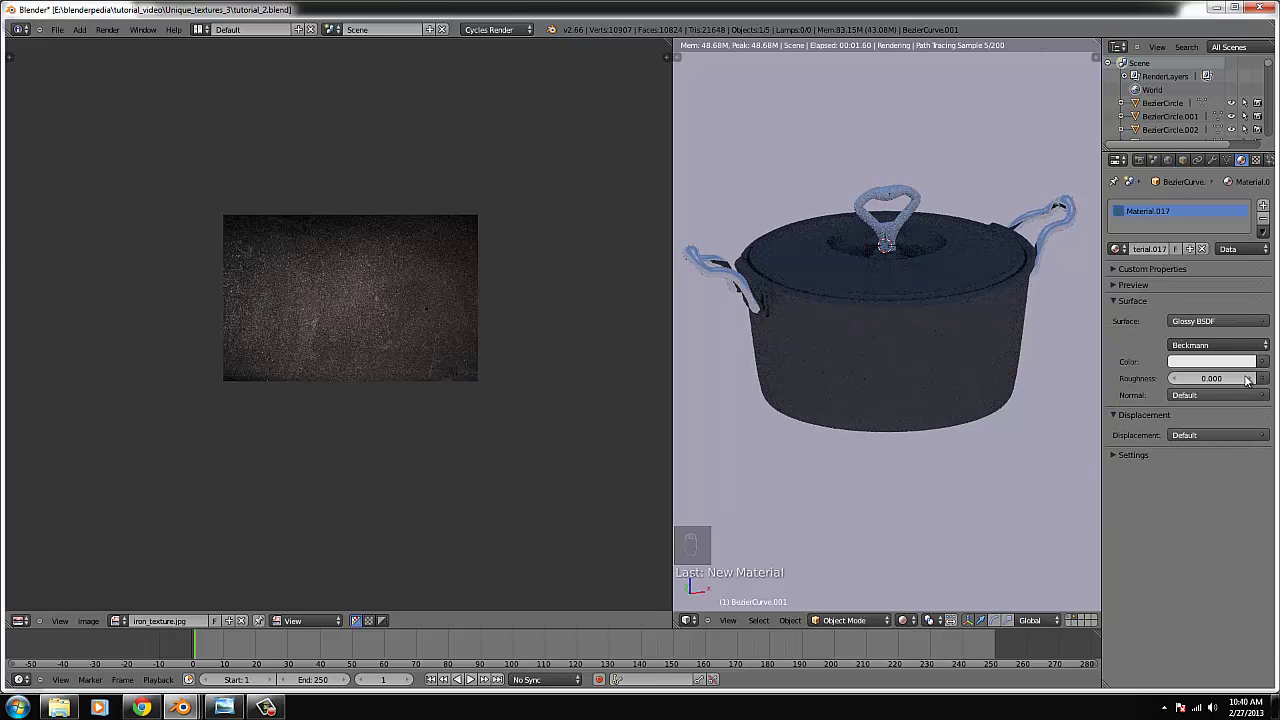
pyautogui.click(1174, 379)
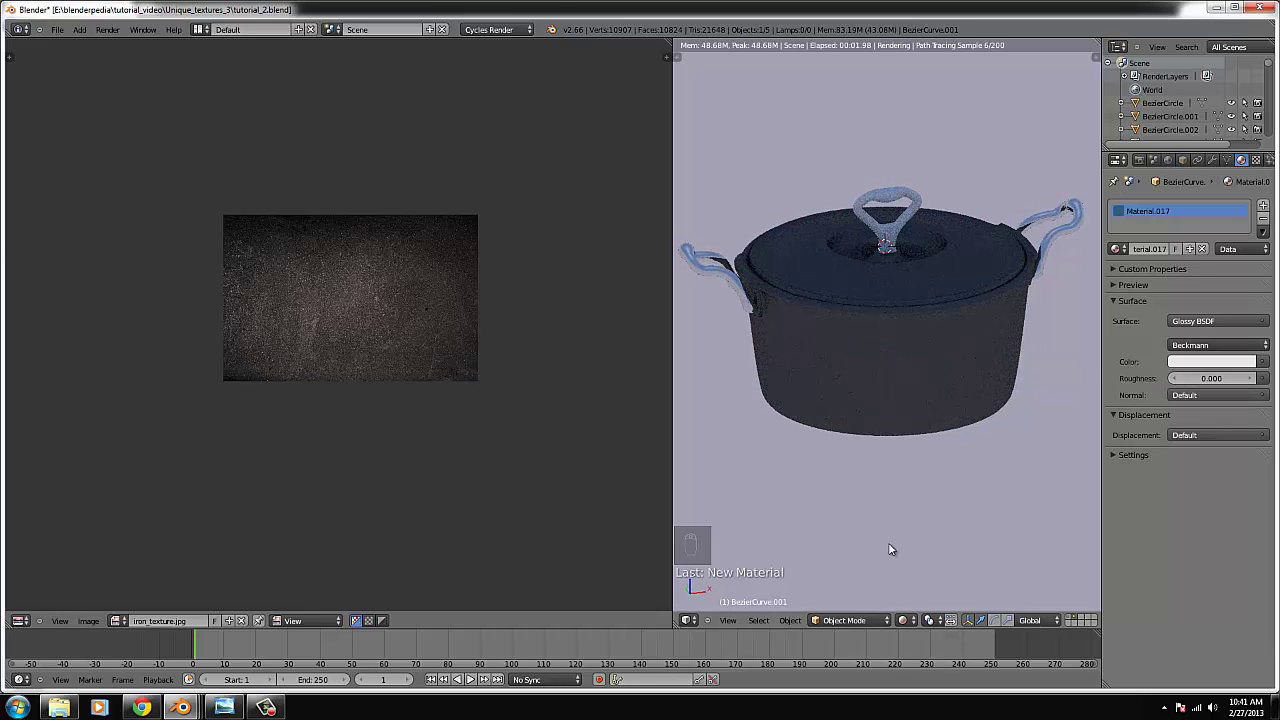
# - Return the viewport to Solid shading and merge the image editor and 3D view into one full-width 3D View
pyautogui.click(903, 620)
pyautogui.click(925, 575)
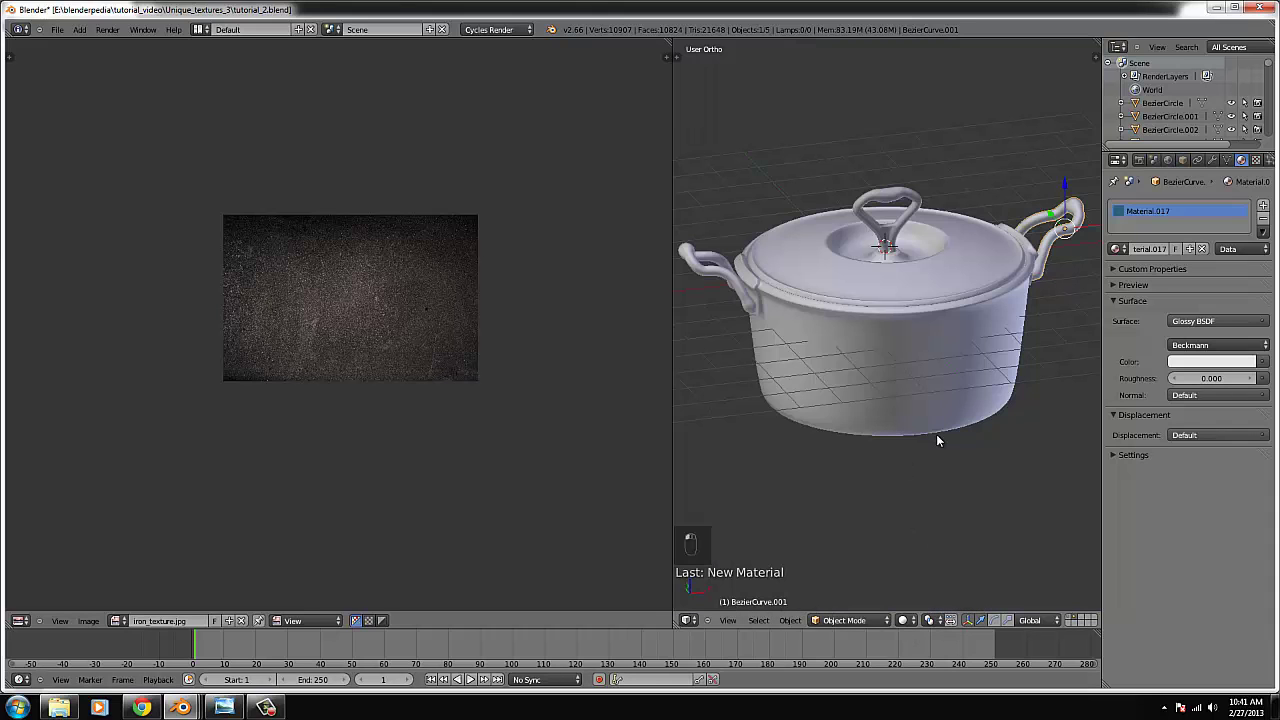
pyautogui.press('KP_7')
pyautogui.scroll(-5, 949, 432)
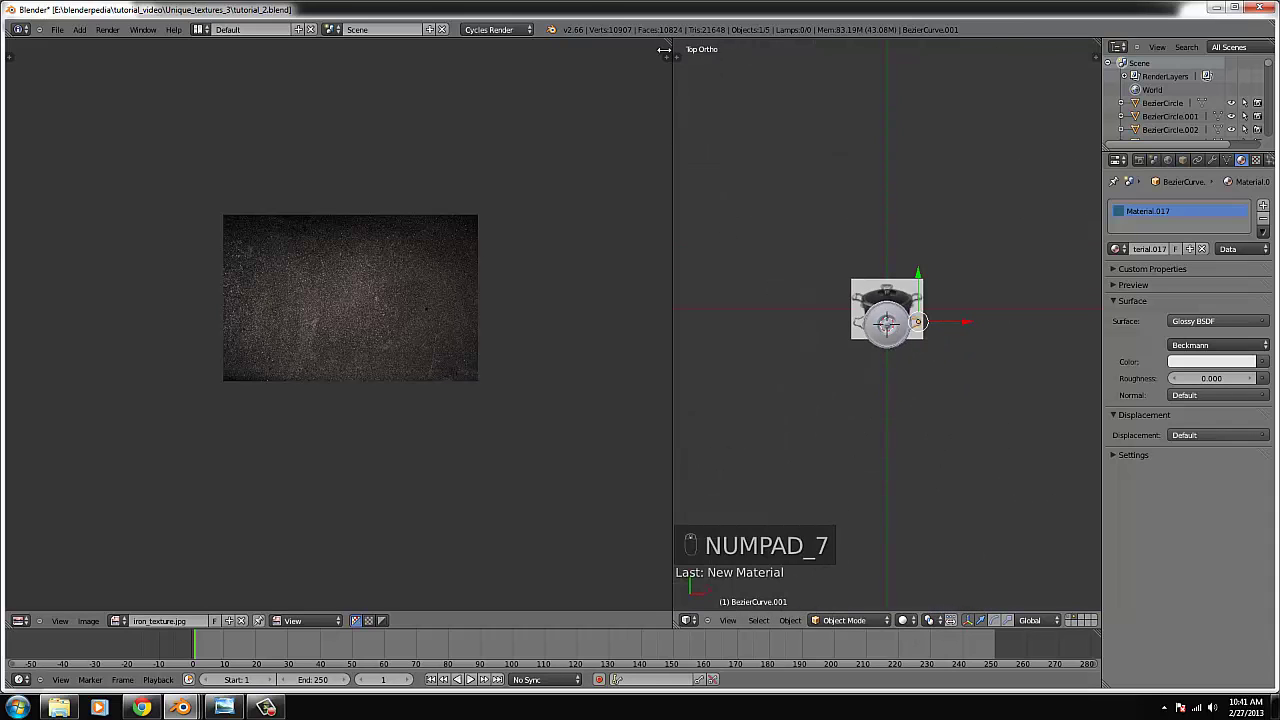
pyautogui.moveTo(663, 51); pyautogui.dragTo(850, 450)
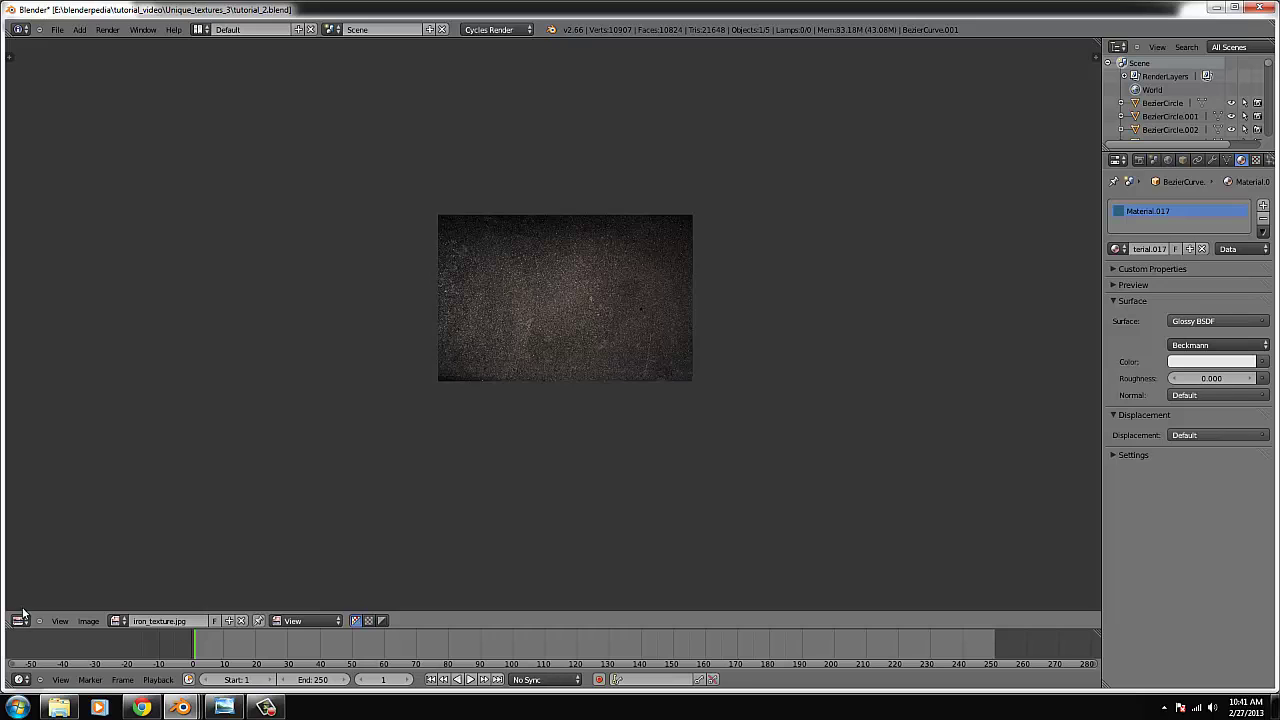
pyautogui.click(19, 620)
pyautogui.click(50, 604)
pyautogui.scroll(-3, 564, 411)
# - Add a Sun lamp in top view and move it away from the pot, toward the front and positive X
pyautogui.press('KP_7')
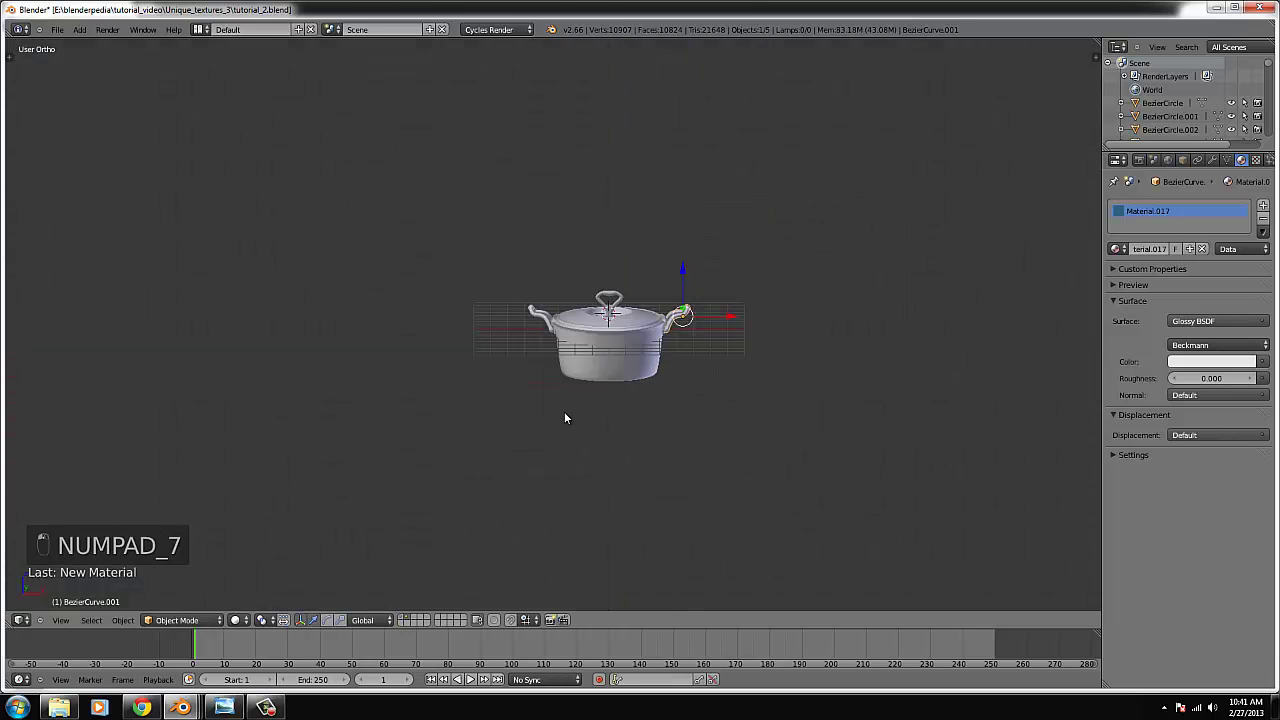
pyautogui.scroll(-4, 575, 440)
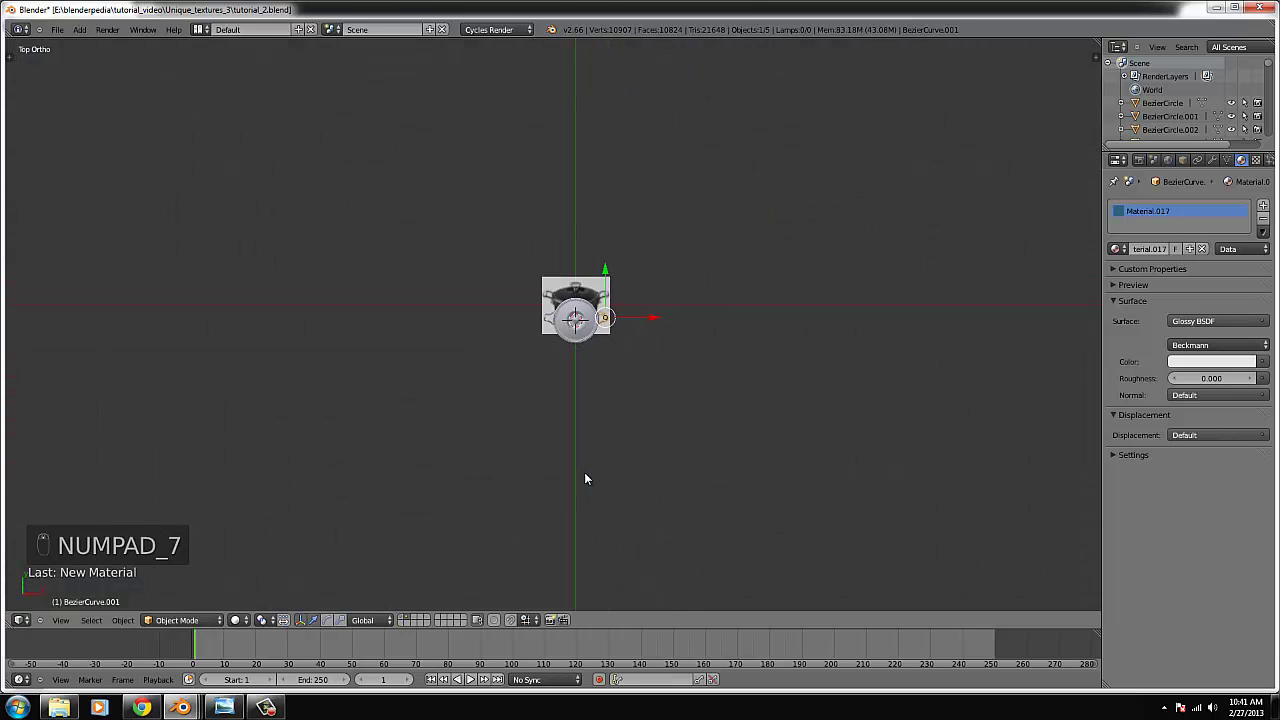
pyautogui.click(80, 30)
pyautogui.moveTo(110, 188)
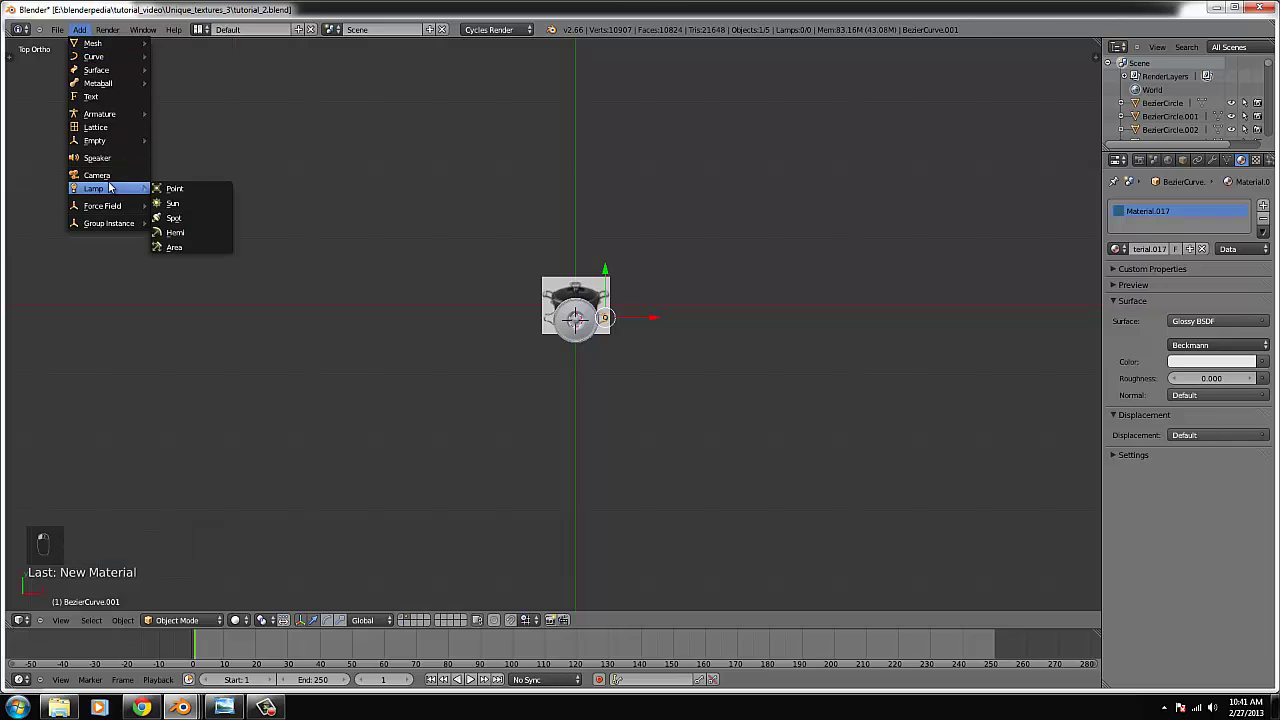
pyautogui.click(180, 203)
pyautogui.press('g')
pyautogui.click(689, 480)
# - Rotate the Sun lamp so its beam slants toward the pot's side, and set its strength to 3
pyautogui.moveTo(689, 480); pyautogui.dragTo(743, 443, button='middle')
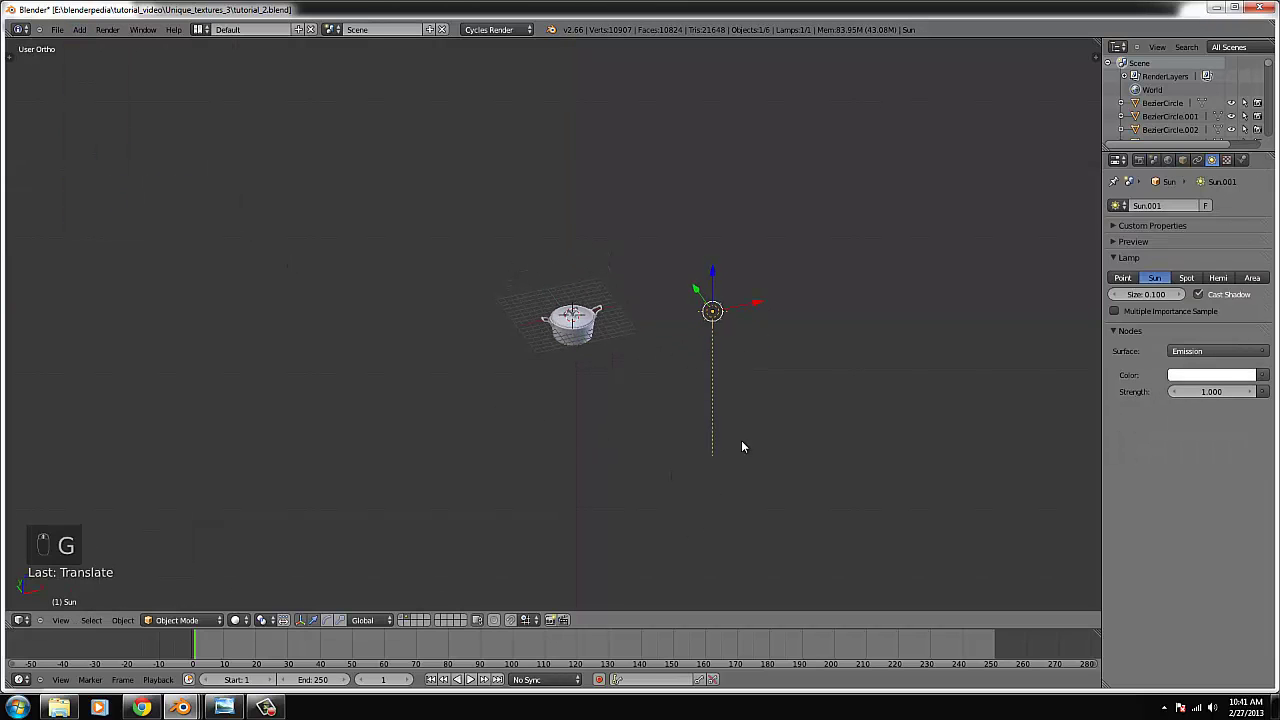
pyautogui.press('r')
pyautogui.click(677, 494)
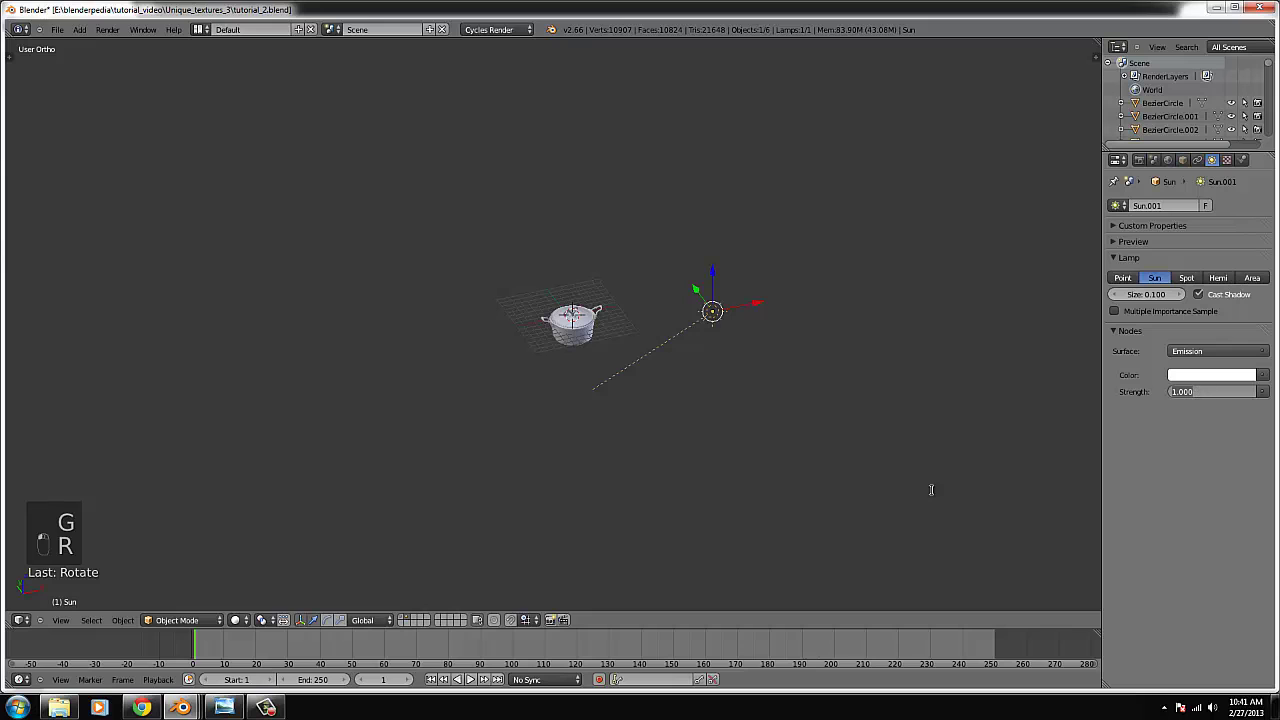
pyautogui.write('3')
pyautogui.press('Return')
# - Preview the sunlit pot up close in Rendered shading
pyautogui.scroll(5, 631, 437)
pyautogui.click(234, 620)
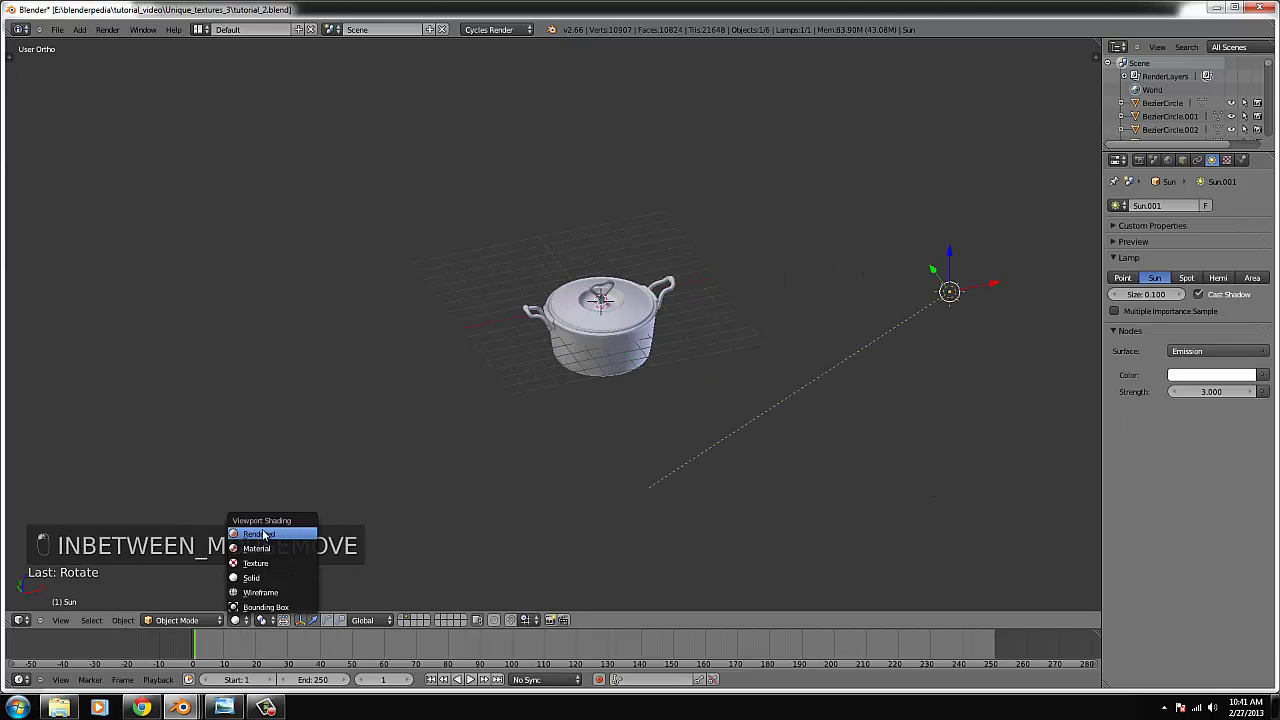
pyautogui.click(258, 534)
pyautogui.scroll(6, 597, 437)
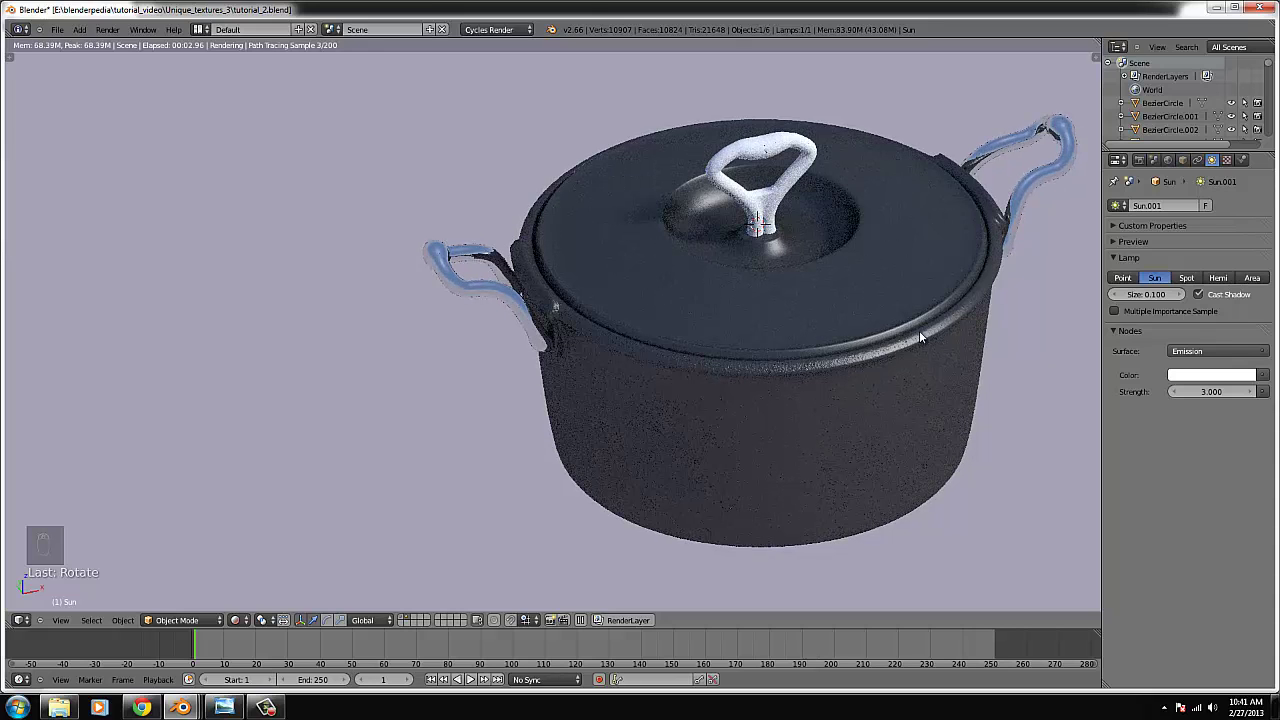
# - Give the lid handle a new Glossy BSDF material and inspect the rendered handles from another side
pyautogui.rightClick(789, 188)
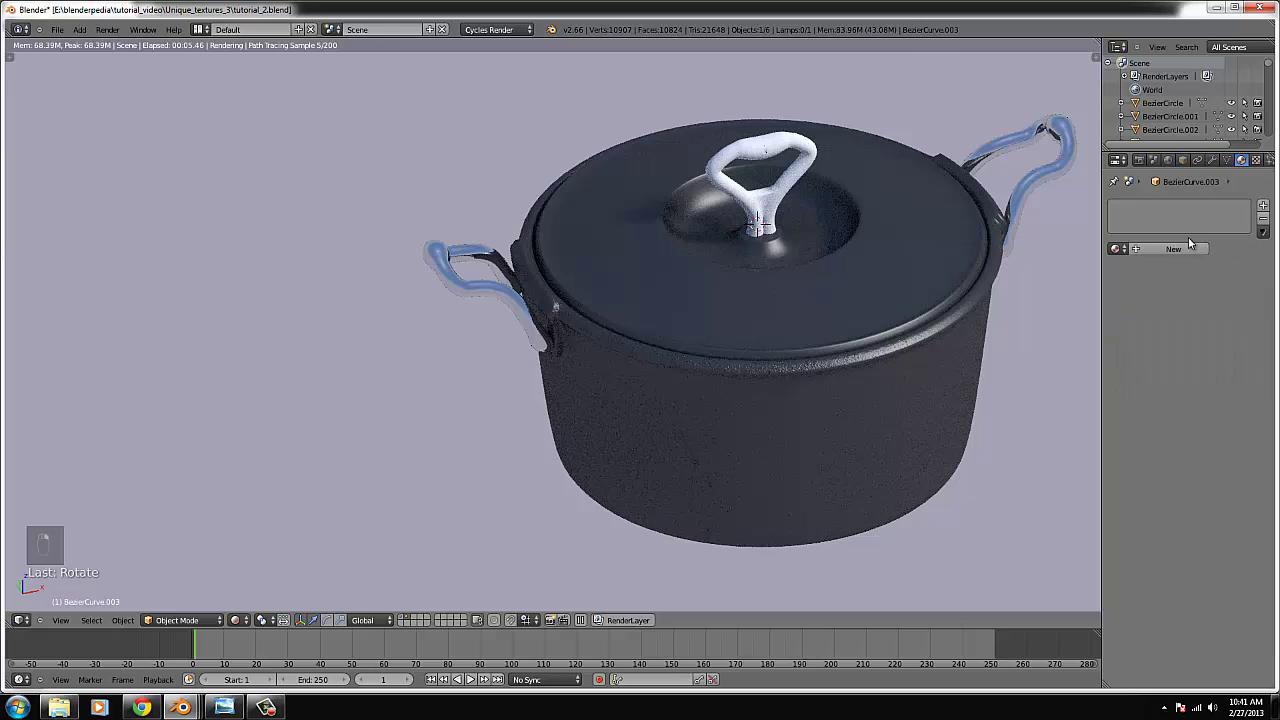
pyautogui.click(1168, 246)
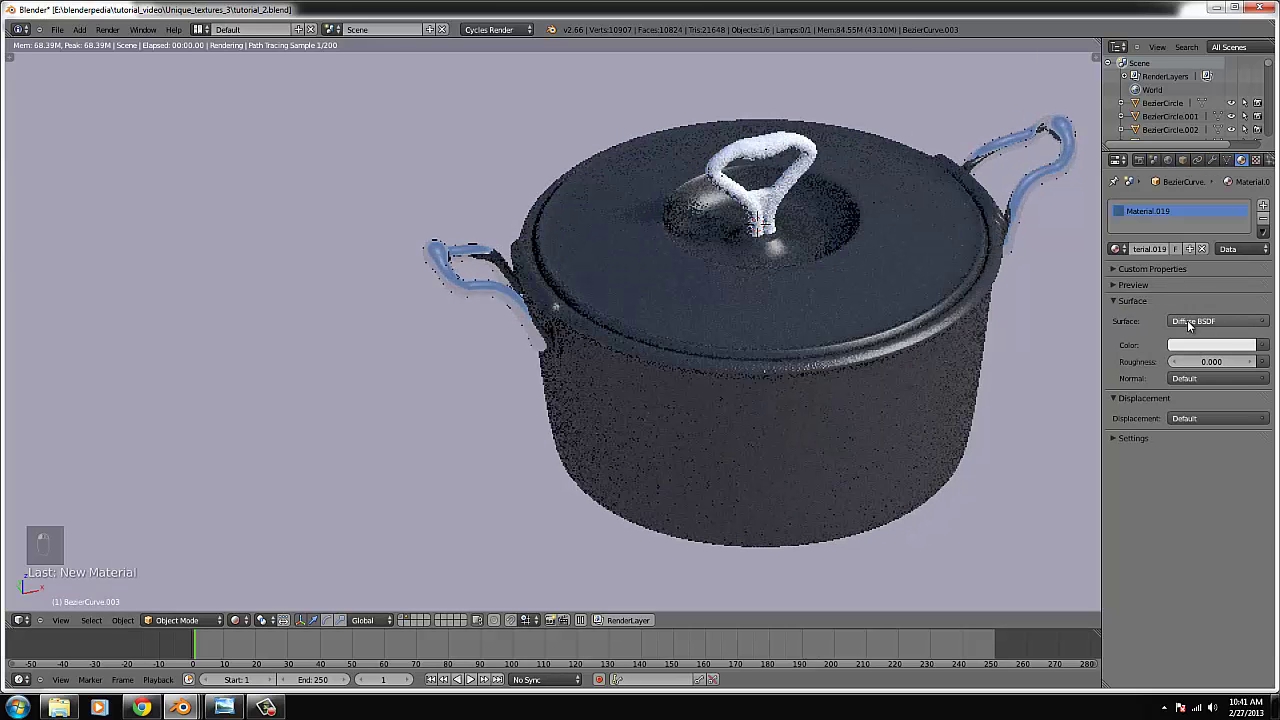
pyautogui.click(1189, 325)
pyautogui.click(1119, 392)
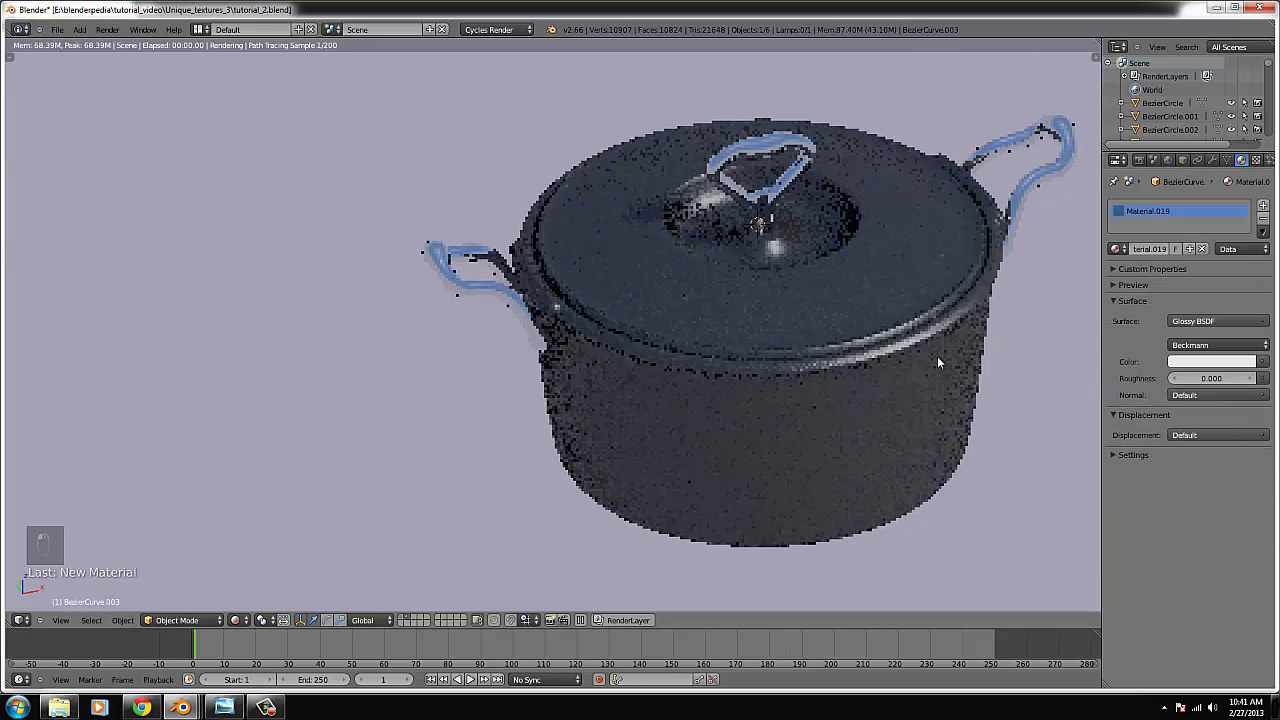
pyautogui.scroll(-4, 897, 398)
pyautogui.moveTo(877, 409); pyautogui.dragTo(735, 401, button='middle')
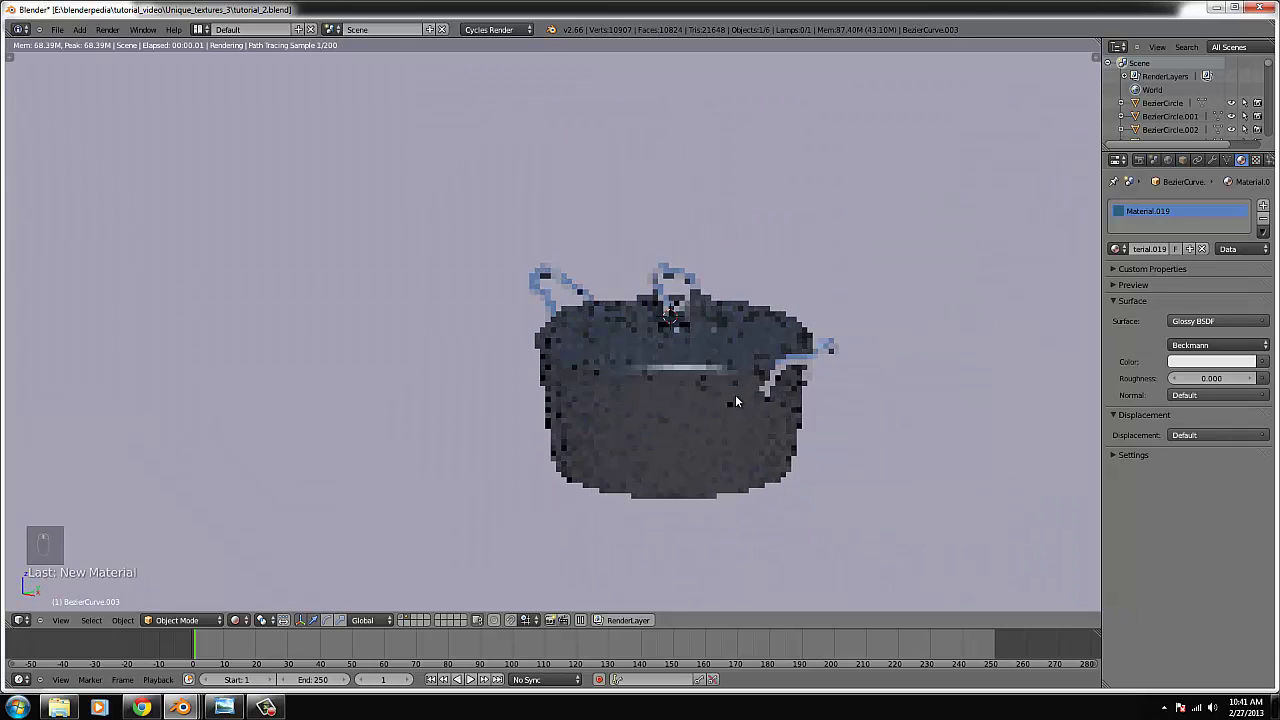
pyautogui.scroll(6, 750, 418)
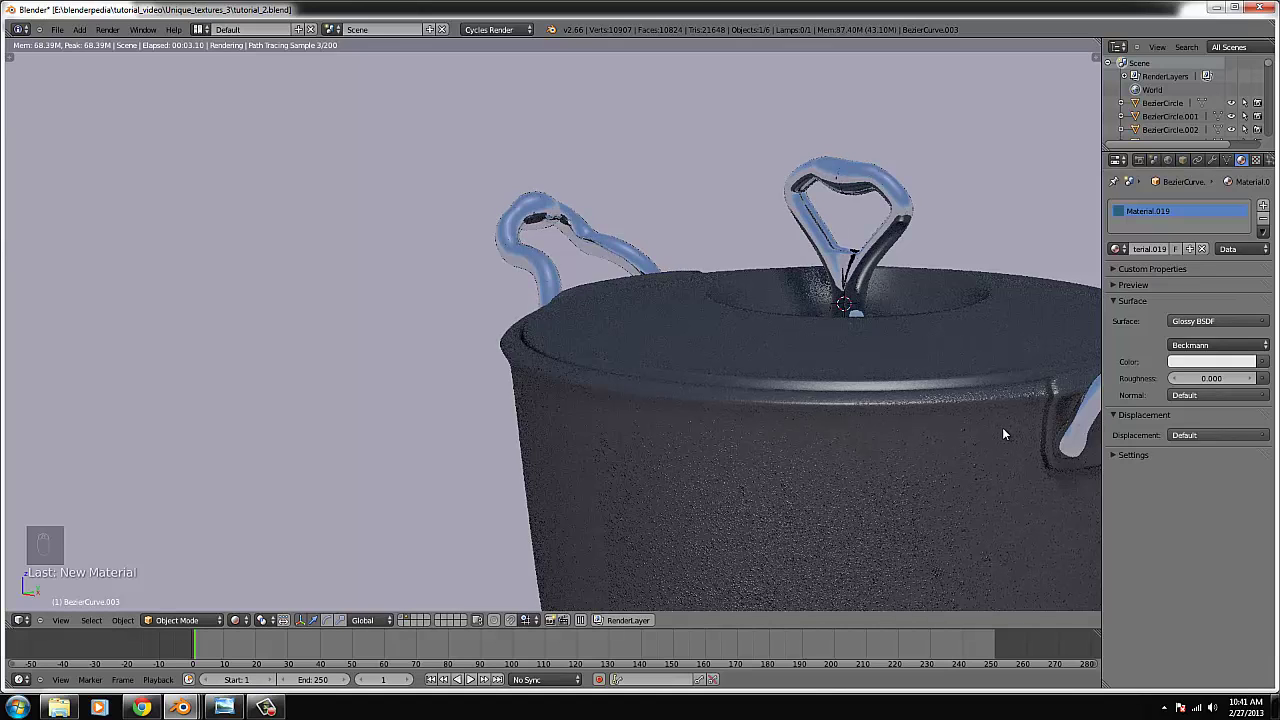
# - Return to Solid shading and open the side handles' mesh for editing, focused on the lower end of one handle
pyautogui.click(241, 620)
pyautogui.click(251, 579)
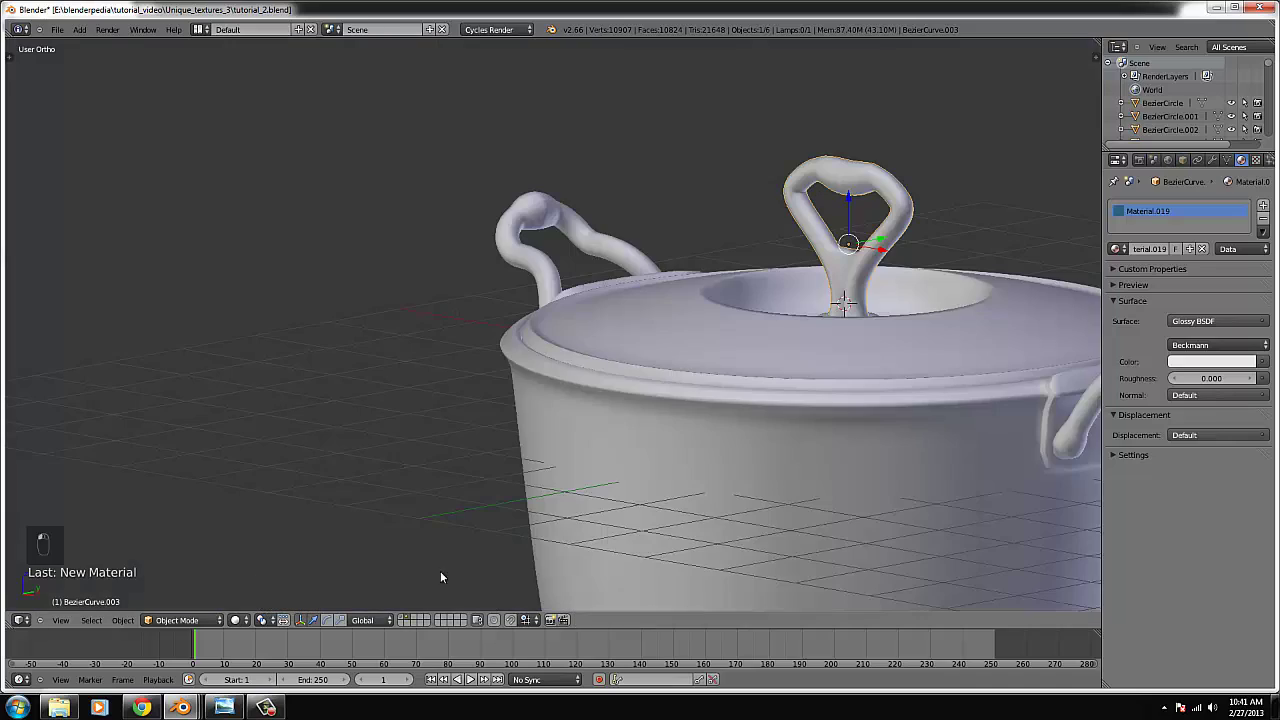
pyautogui.rightClick(1072, 445)
pyautogui.press('Tab')
pyautogui.press('ctrl+KP_Decimal')
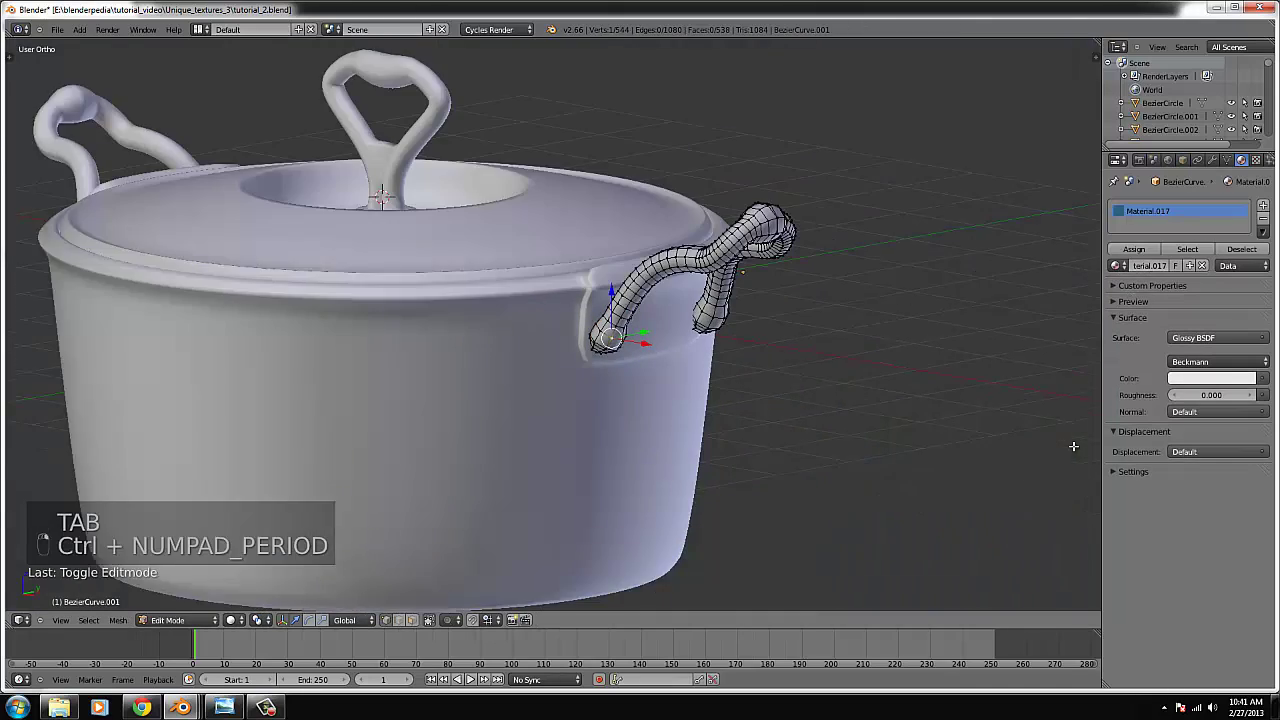
pyautogui.scroll(5, 594, 371)
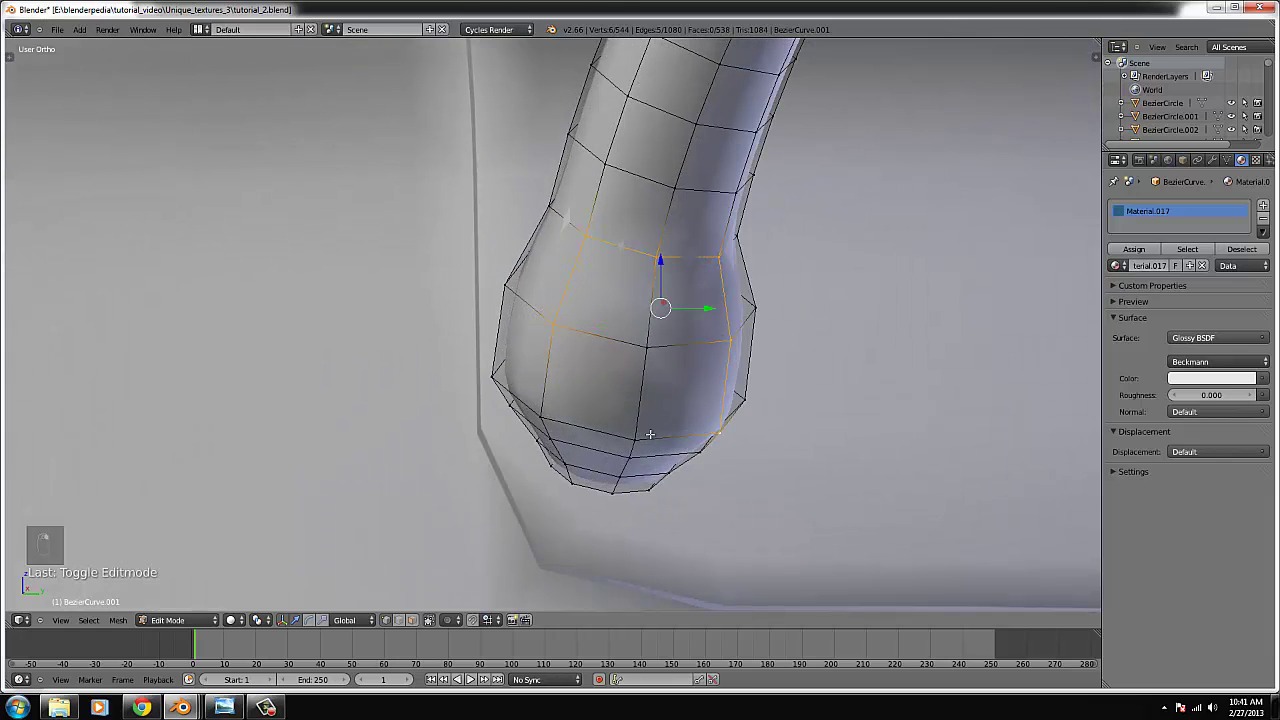
# - Extrude and shrink the four outer faces at the handle's lower end, and extrude the smaller patch outward into a raised block
pyautogui.keyDown('shift'); pyautogui.rightClick(644, 355); pyautogui.keyUp('shift')
pyautogui.moveTo(650, 365)
pyautogui.mouseDown(button='middle')
pyautogui.moveTo(709, 451)
pyautogui.moveTo(637, 374)
pyautogui.mouseUp(button='middle')
pyautogui.press('w')
pyautogui.press('e')
pyautogui.press('s')
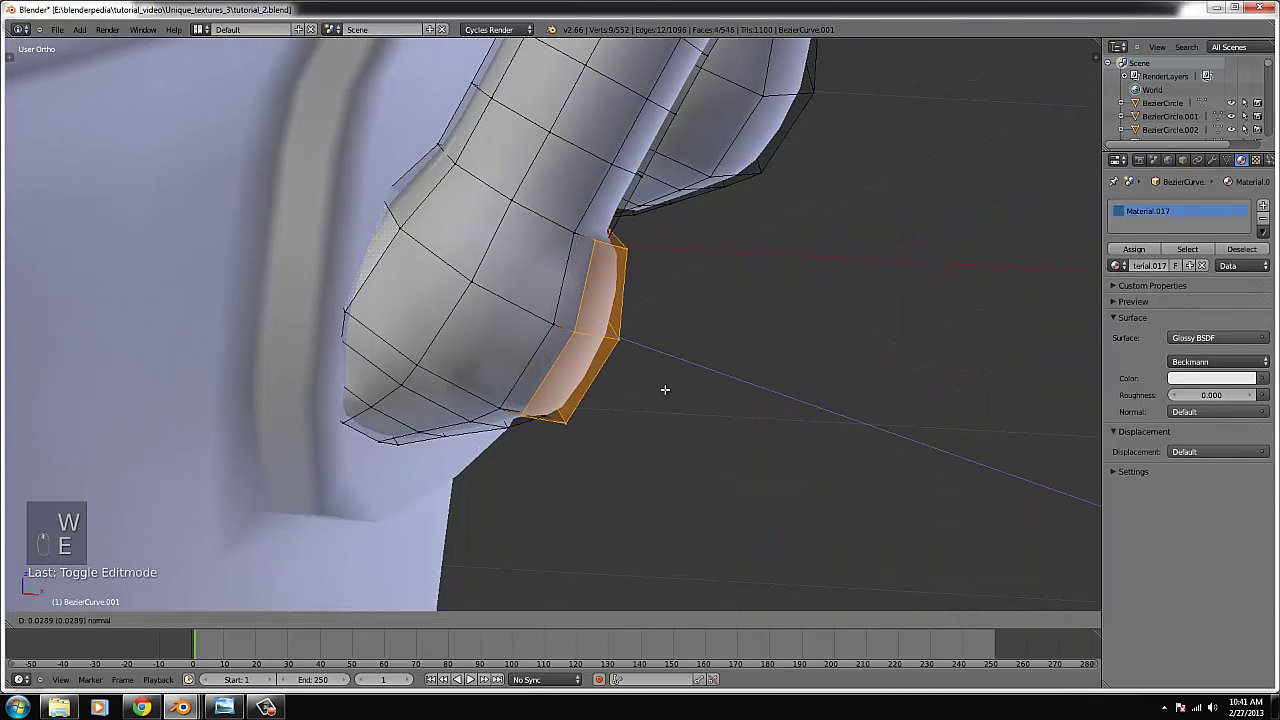
pyautogui.click(629, 362)
pyautogui.press('e')
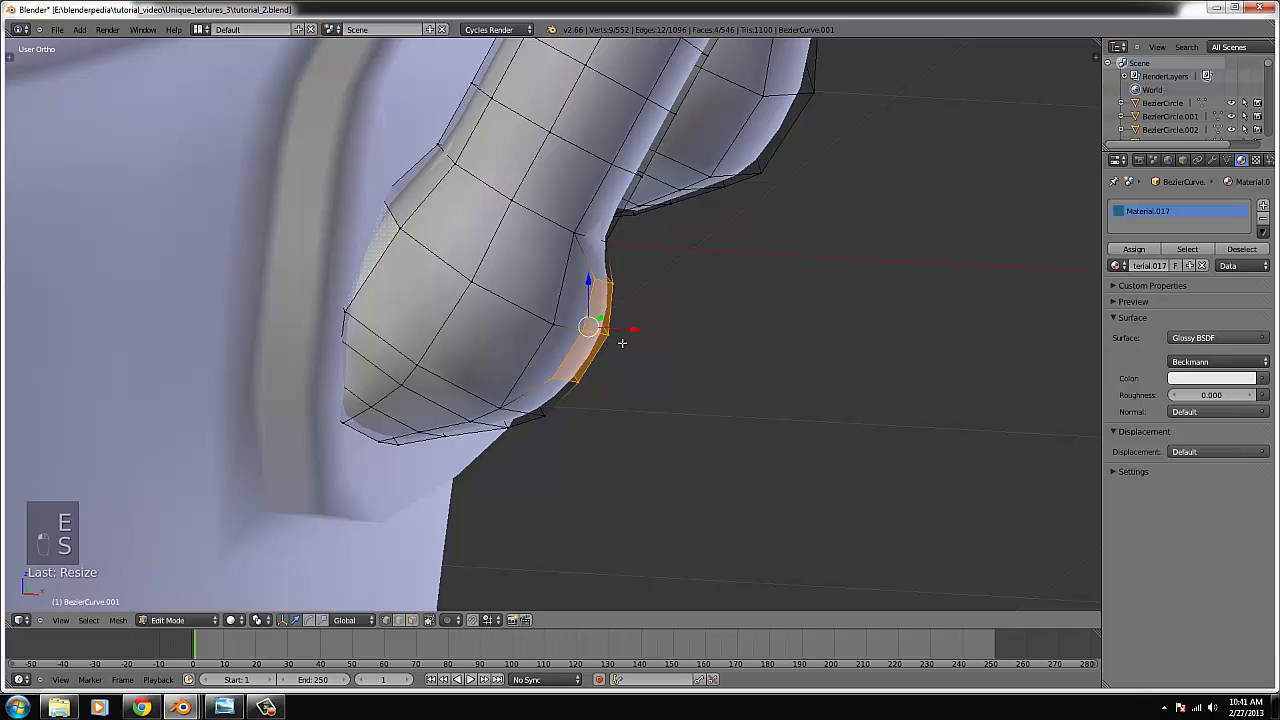
pyautogui.click(633, 350)
# - Add three supporting edge loops around the raised block's base and sides, and check the smoothed handle end in Object Mode
pyautogui.rightClick(597, 281)
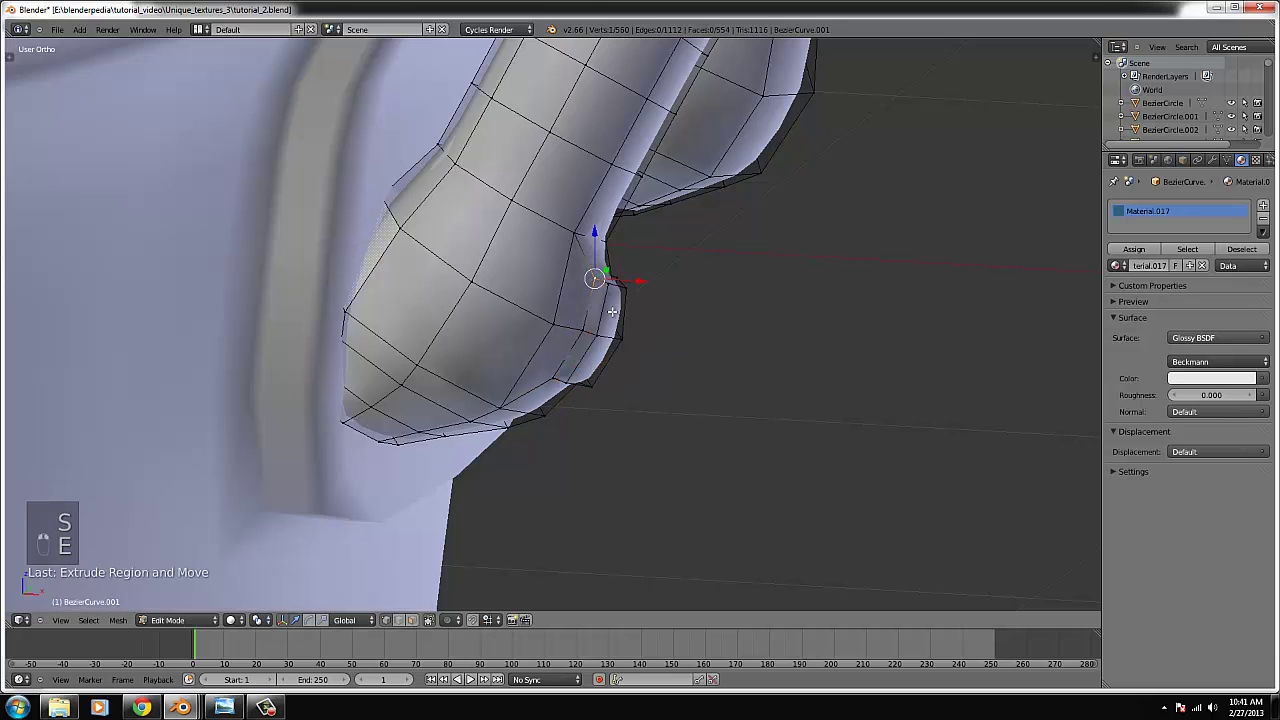
pyautogui.moveTo(598, 282); pyautogui.dragTo(629, 323, button='middle')
pyautogui.scroll(2, 628, 320)
pyautogui.hotkey('ctrl', 'r')
pyautogui.click(587, 244)
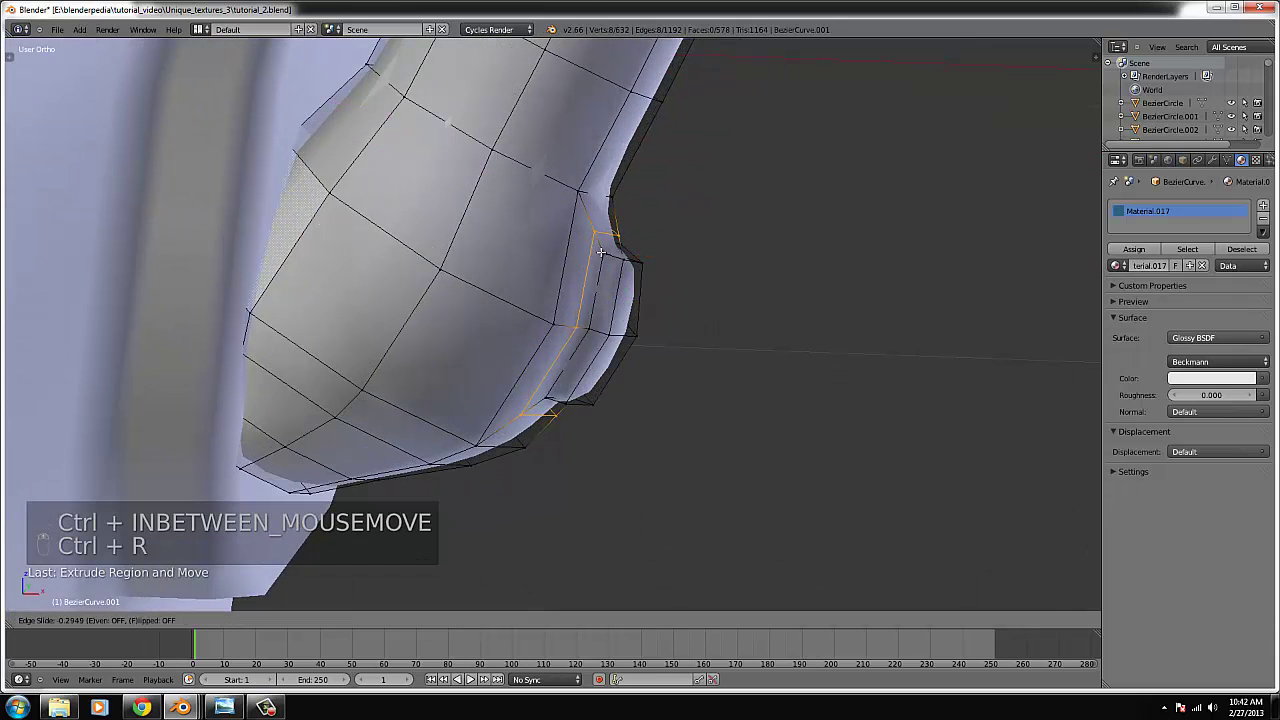
pyautogui.click(605, 261)
pyautogui.hotkey('ctrl', 'r')
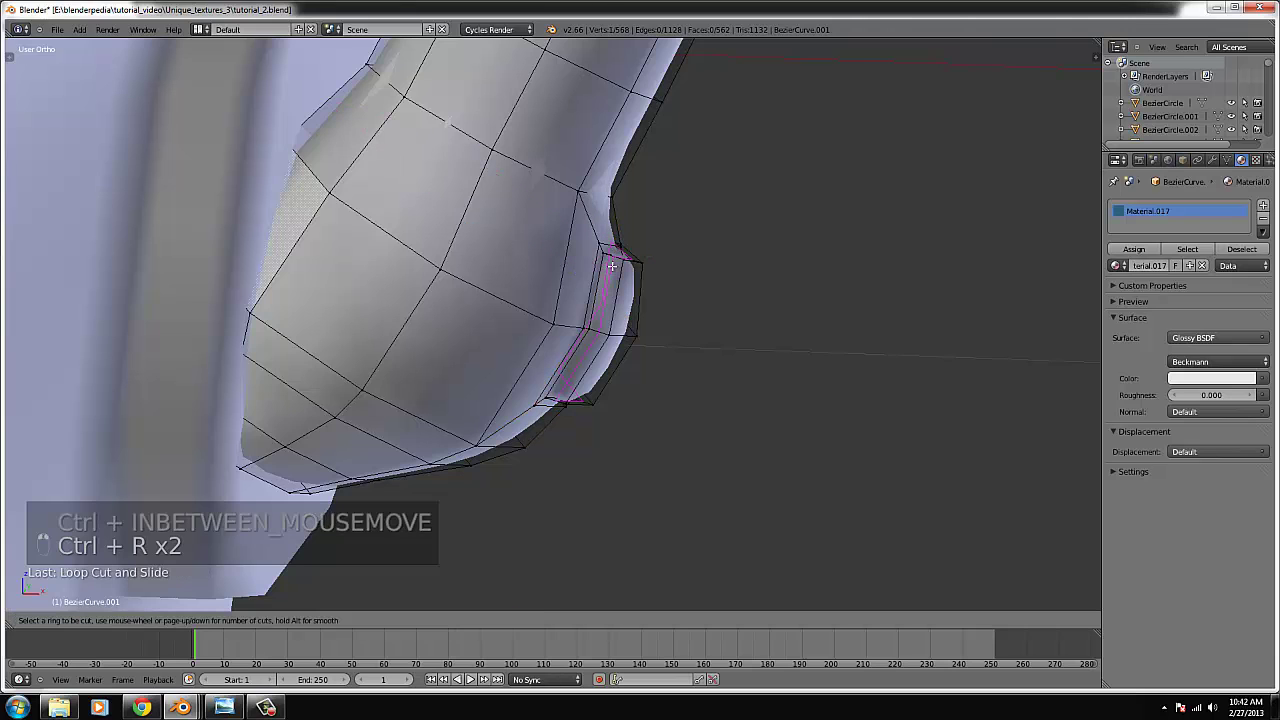
pyautogui.click(609, 260)
pyautogui.click(611, 260)
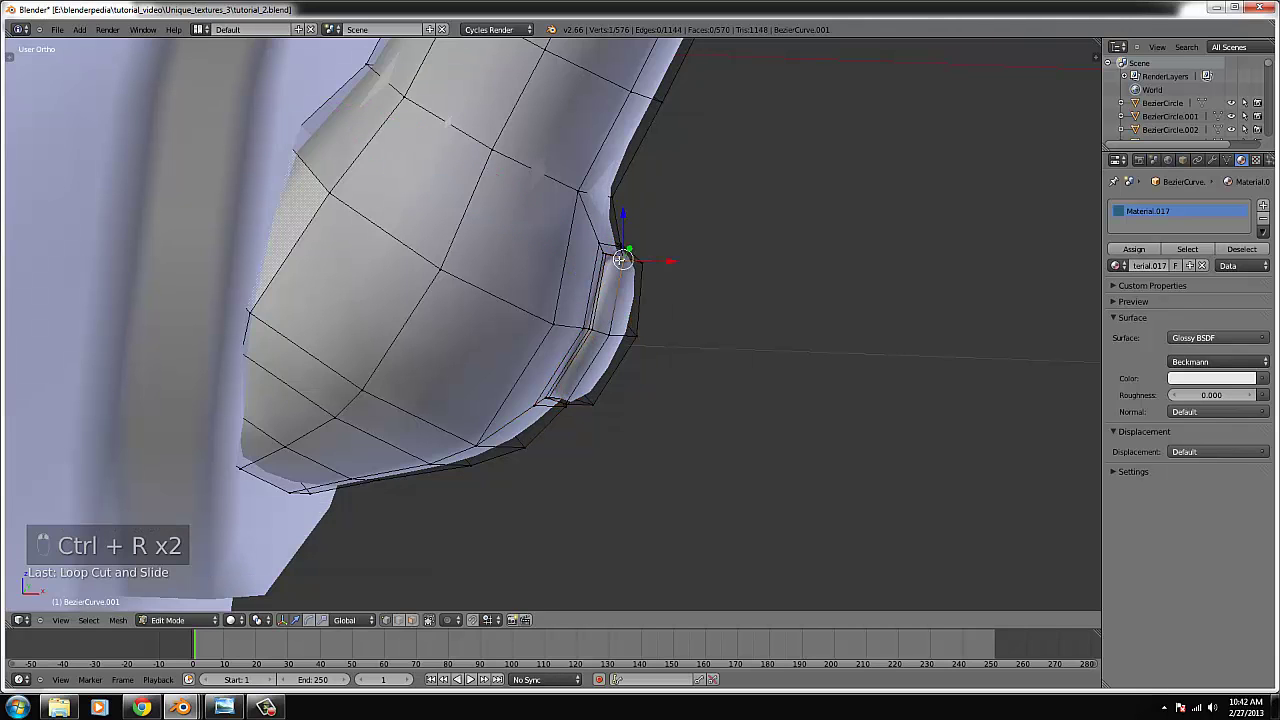
pyautogui.hotkey('ctrl', 'r')
pyautogui.click(619, 262)
pyautogui.click(619, 262)
pyautogui.press('Tab')
pyautogui.scroll(-10, 671, 317)
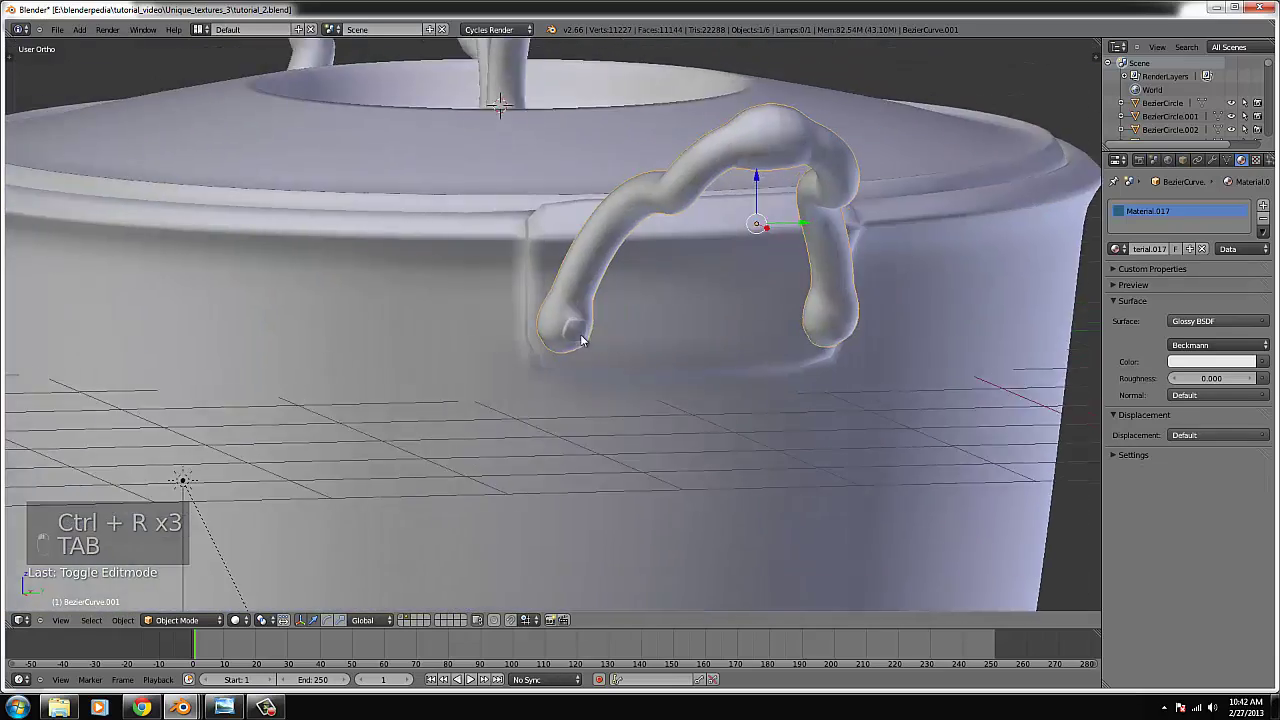
pyautogui.moveTo(583, 341); pyautogui.dragTo(494, 354, button='middle')
# - Select the four outer faces on the other lower end of the same handle in Edit Mode and focus on them
pyautogui.press('Tab')
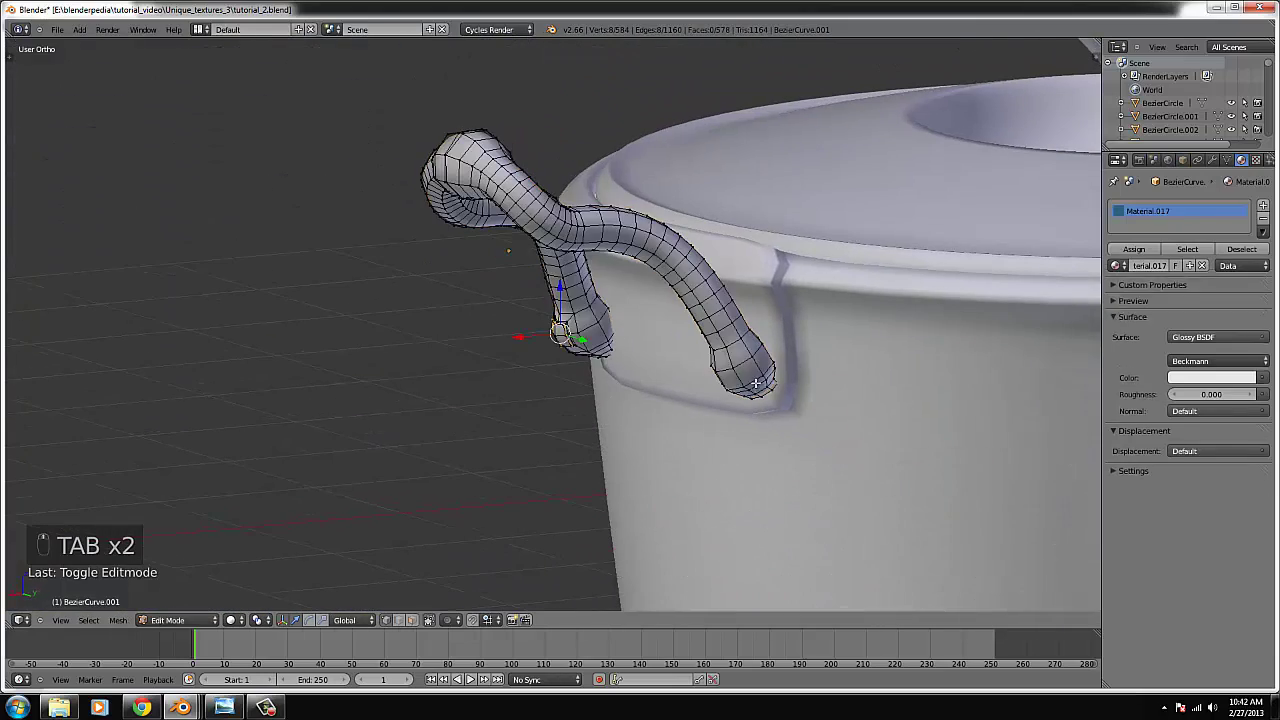
pyautogui.rightClick(745, 372)
pyautogui.scroll(4, 764, 383)
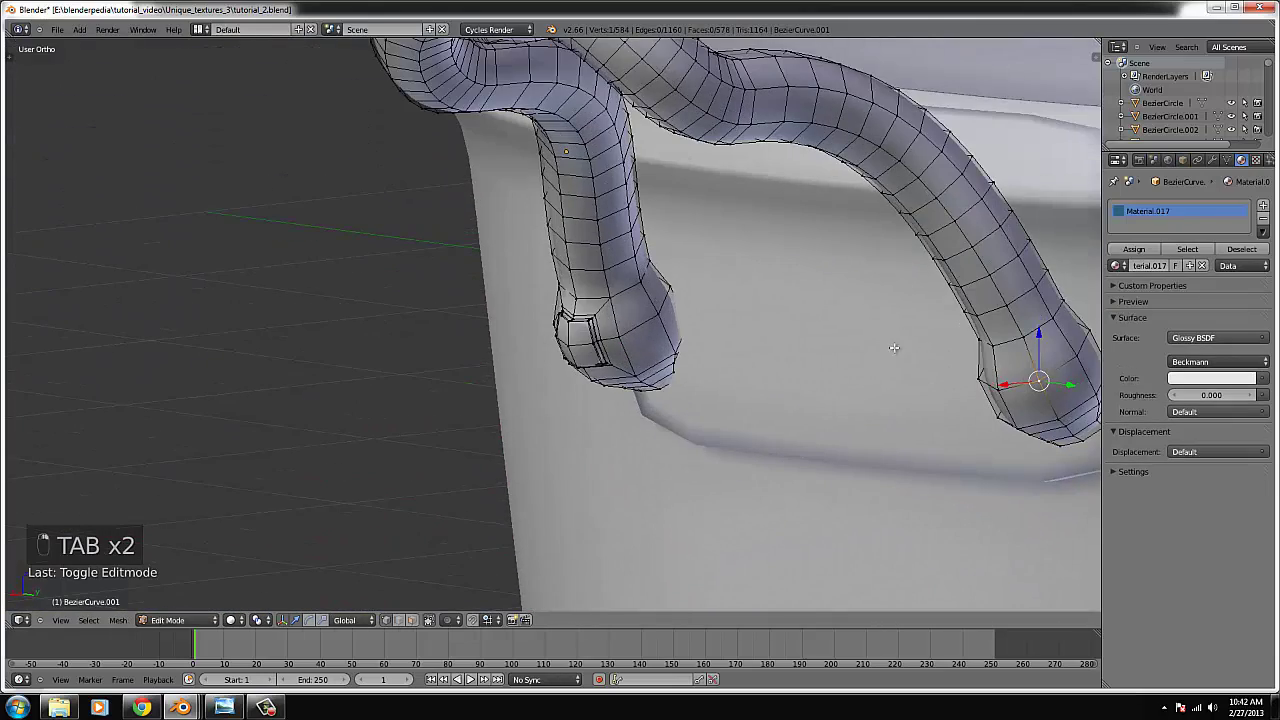
pyautogui.keyDown('shift'); pyautogui.rightClick(1001, 347); pyautogui.keyUp('shift')
pyautogui.keyDown('shift'); pyautogui.rightClick(993, 413); pyautogui.keyUp('shift')
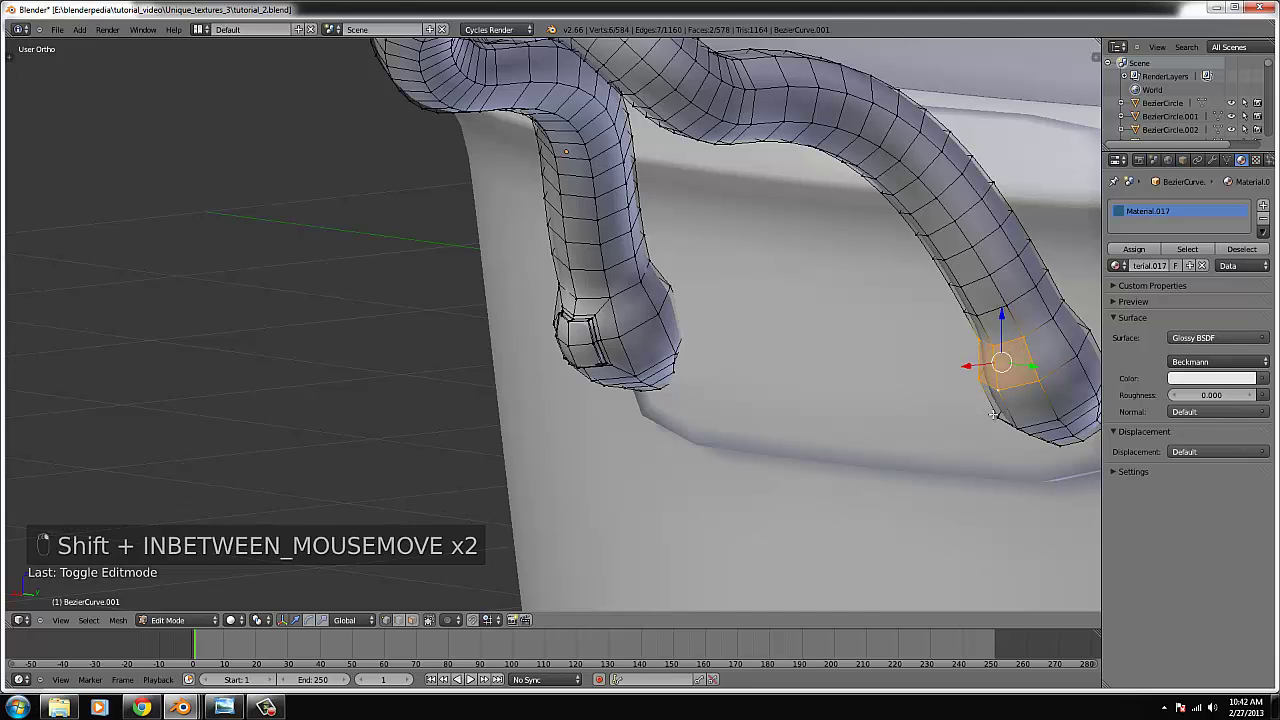
pyautogui.keyDown('shift'); pyautogui.rightClick(1014, 423); pyautogui.keyUp('shift')
pyautogui.keyDown('shift'); pyautogui.rightClick(1053, 417); pyautogui.keyUp('shift')
pyautogui.moveTo(957, 451); pyautogui.dragTo(988, 408, button='middle')
pyautogui.press('ctrl+KP_Decimal')
pyautogui.scroll(-2, 709, 390)
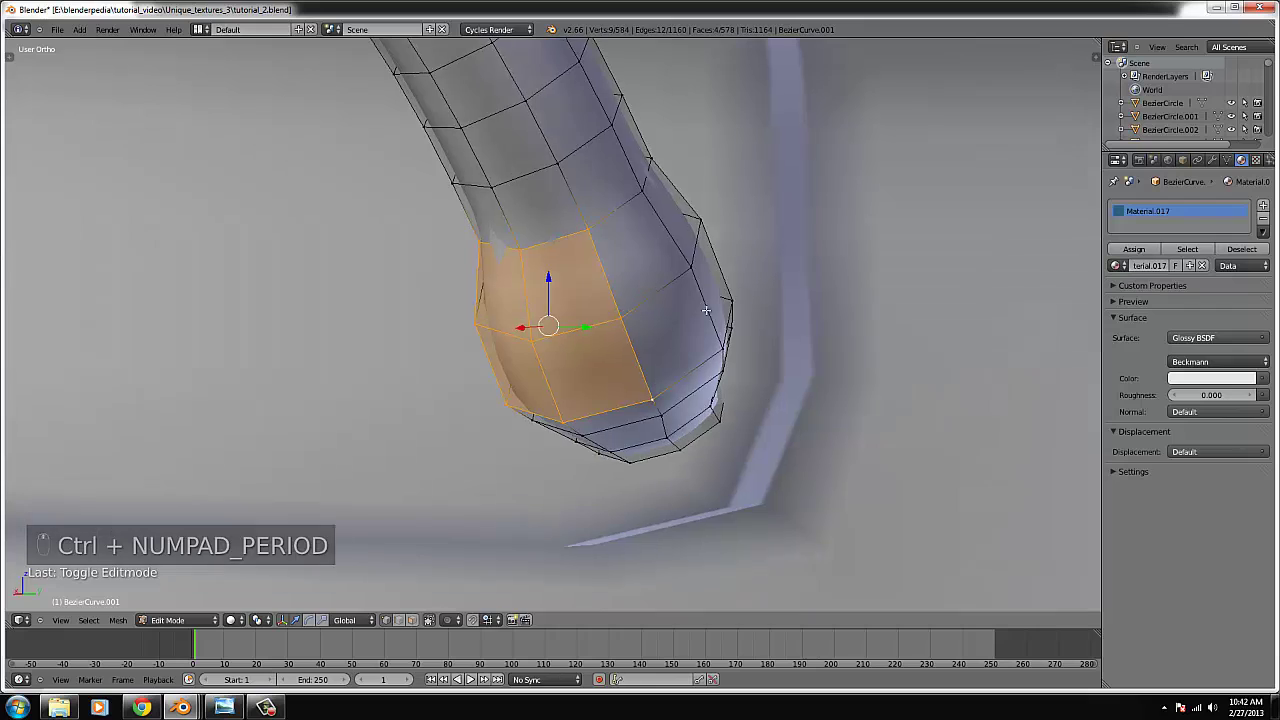
# - Try to extrude the four selected faces outward without shrinking them, and undo that extrusion
pyautogui.moveTo(661, 302); pyautogui.dragTo(620, 340, button='middle')
pyautogui.press('e')
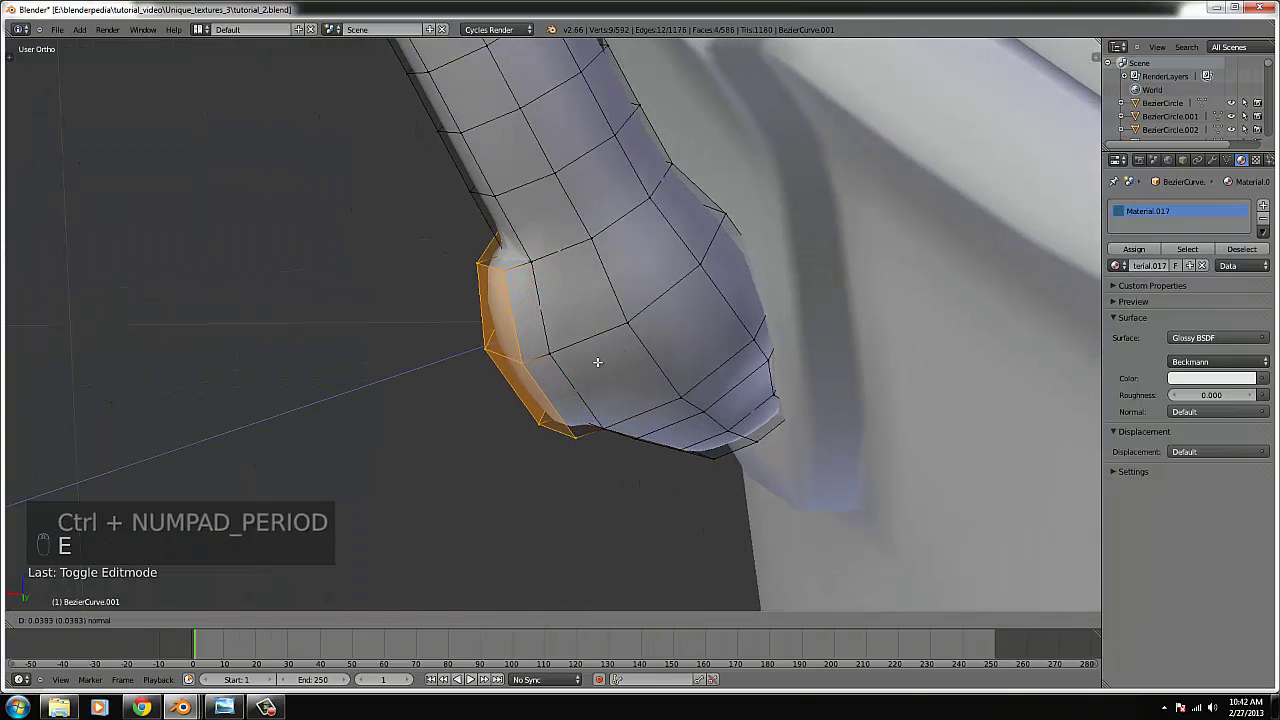
pyautogui.click(556, 310)
pyautogui.scroll(-5, 564, 340)
pyautogui.moveTo(564, 340); pyautogui.dragTo(600, 334, button='middle')
pyautogui.scroll(5, 557, 332)
pyautogui.hotkey('ctrl', 'z')
# - Try a shallower outward extrusion of the four faces, with two loop cuts around the resulting block's side
pyautogui.press('e')
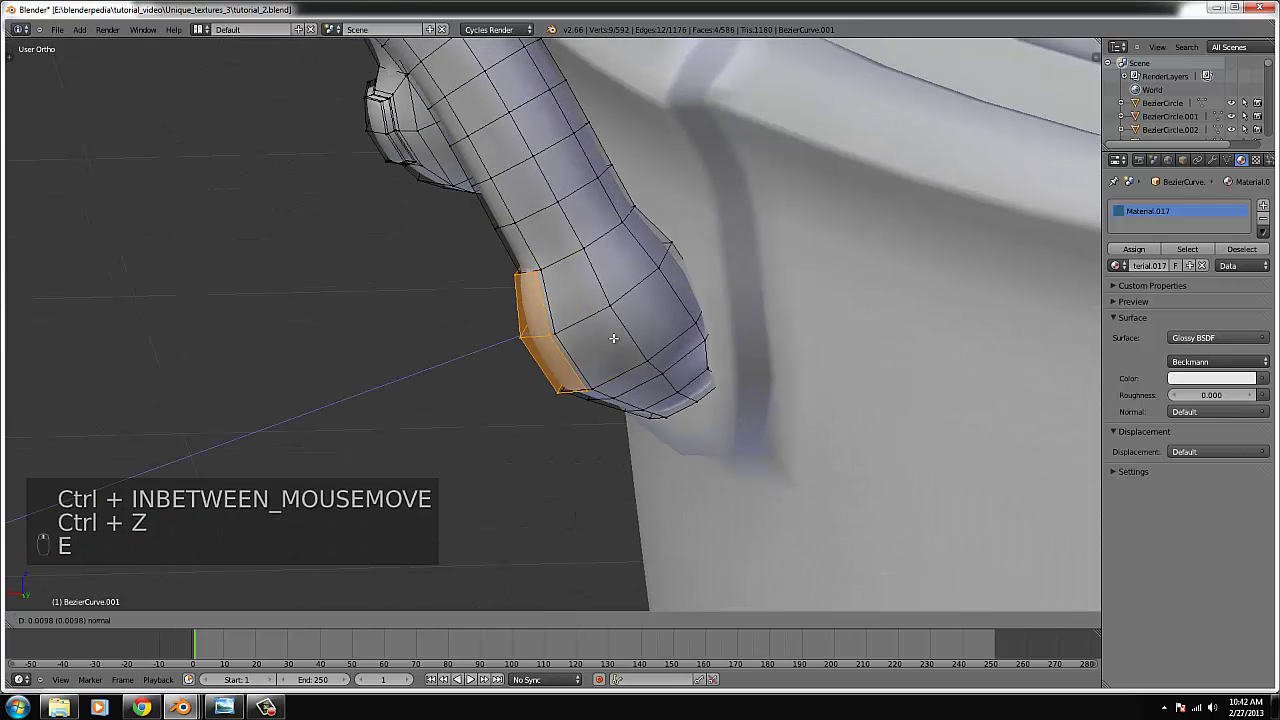
pyautogui.click(607, 343)
pyautogui.scroll(3, 607, 343)
pyautogui.hotkey('ctrl', 'r')
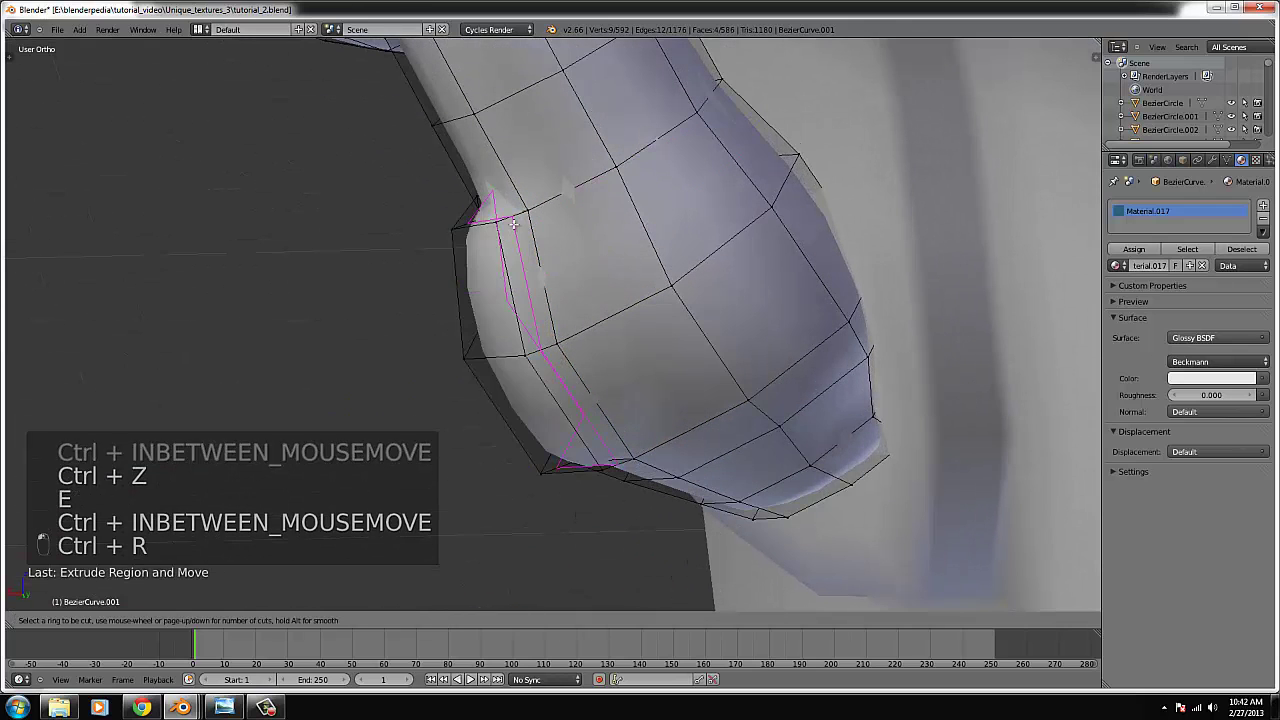
pyautogui.click(505, 238)
pyautogui.click(506, 233)
pyautogui.hotkey('ctrl', 'r')
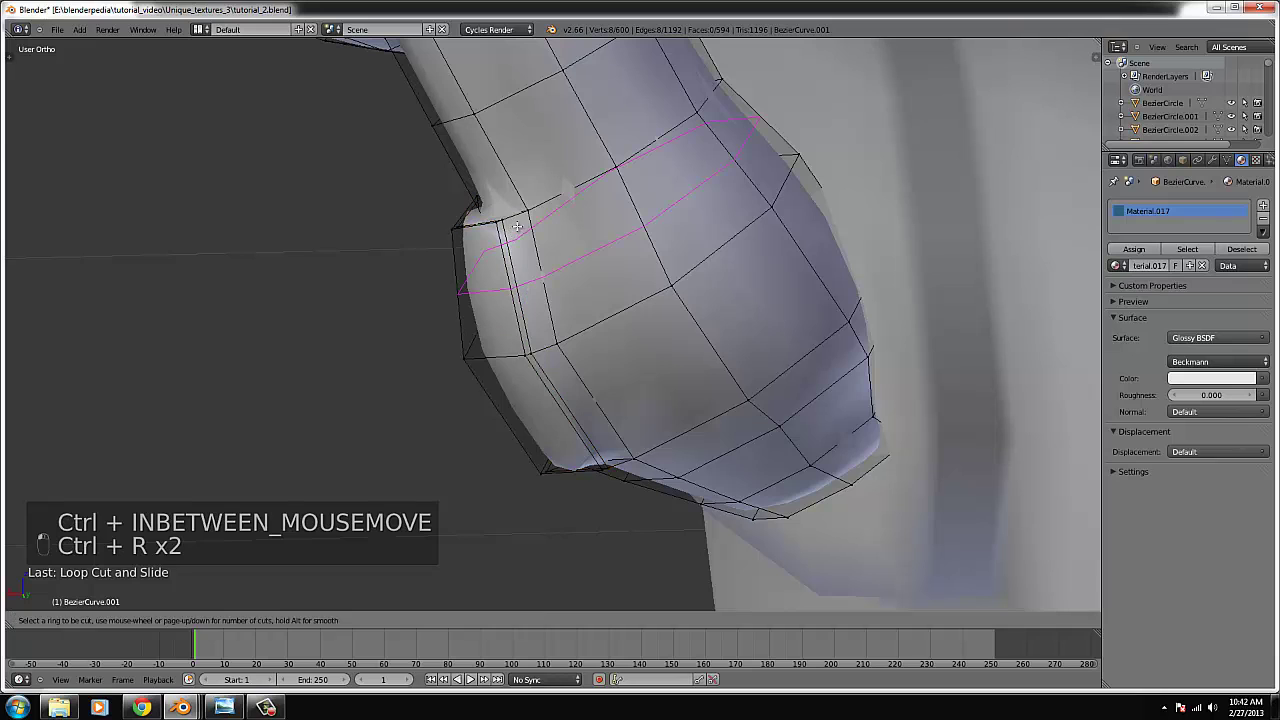
pyautogui.click(519, 217)
pyautogui.click(521, 218)
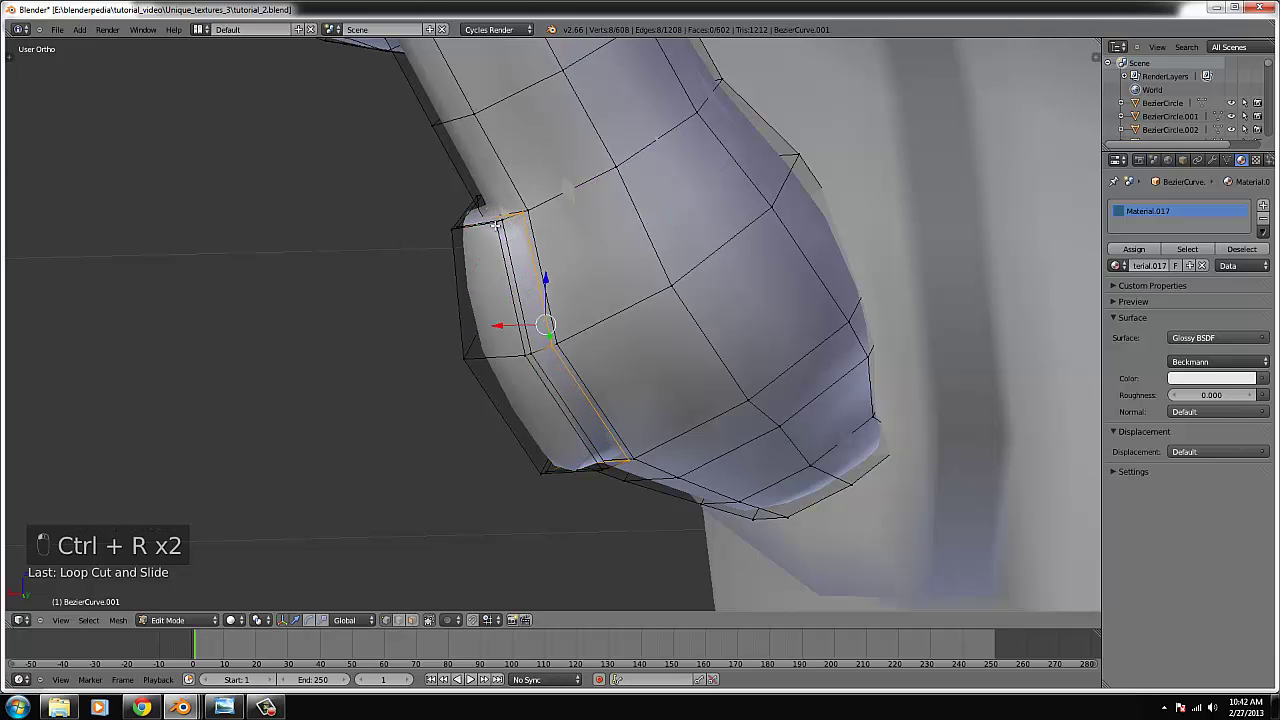
# - Try to inset the block's four front faces with an in-place extrusion scaled to about 0.84, and check the shape in Object Mode
pyautogui.rightClick(497, 228)
pyautogui.moveTo(458, 260); pyautogui.dragTo(486, 246, button='middle')
pyautogui.keyDown('alt'); pyautogui.rightClick(486, 246); pyautogui.keyUp('alt')
pyautogui.rightClick(526, 228)
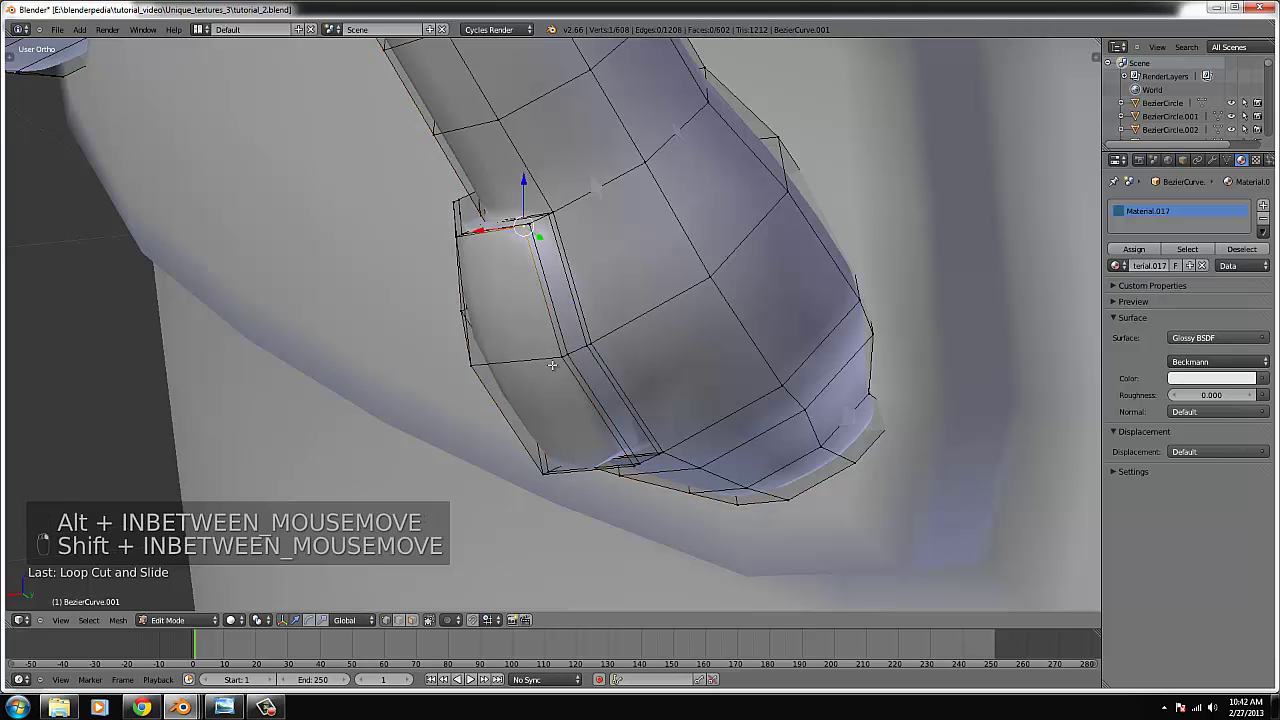
pyautogui.keyDown('shift'); pyautogui.rightClick(635, 465); pyautogui.keyUp('shift')
pyautogui.keyDown('shift'); pyautogui.rightClick(543, 473); pyautogui.keyUp('shift')
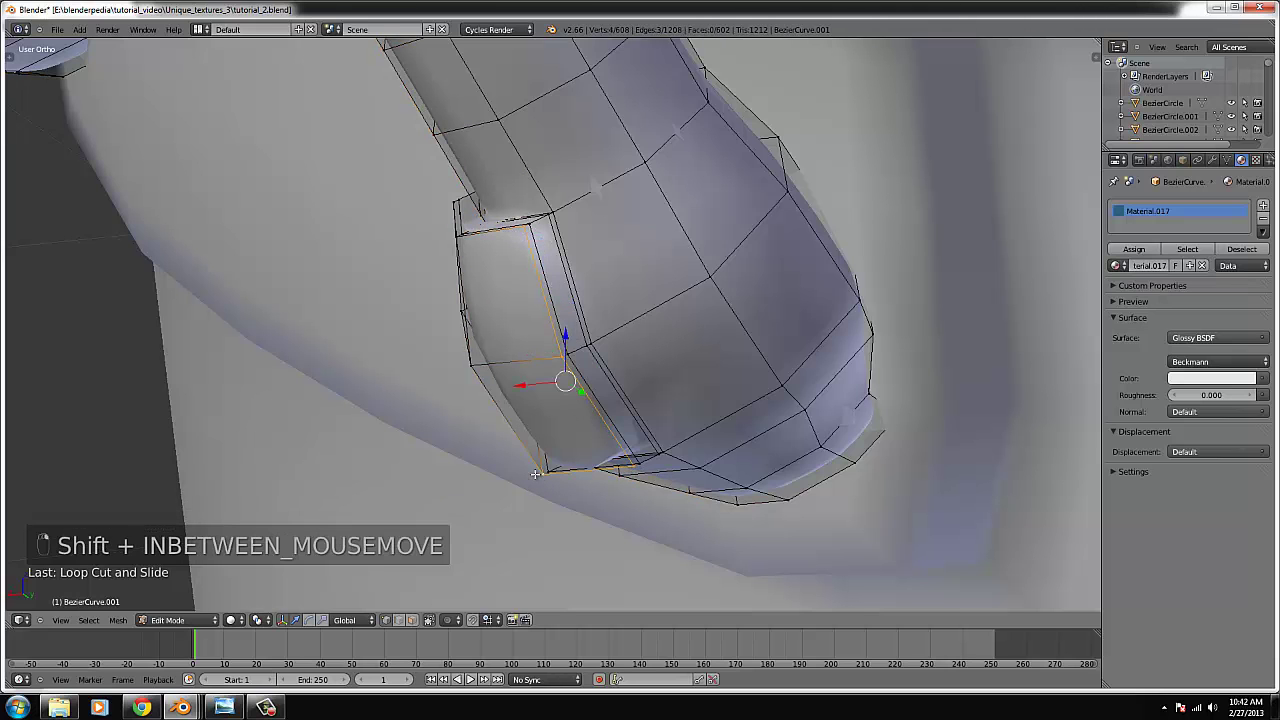
pyautogui.moveTo(549, 469); pyautogui.dragTo(660, 457, button='middle')
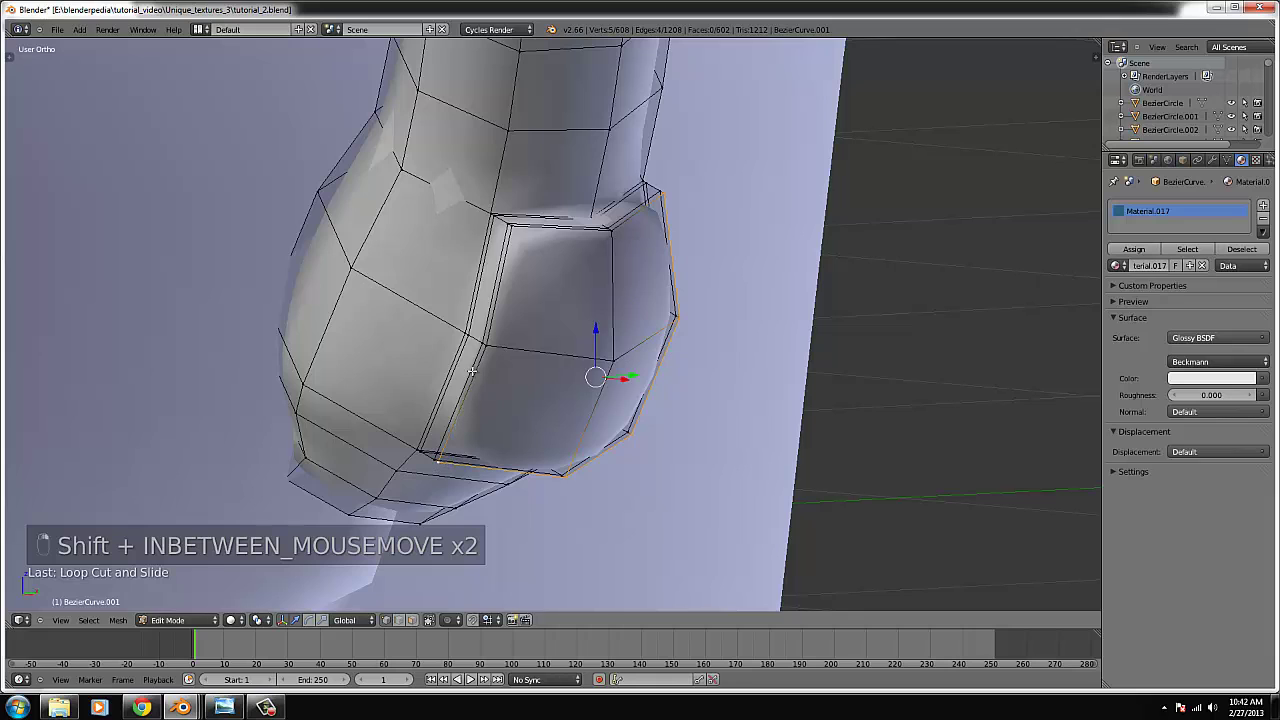
pyautogui.keyDown('shift'); pyautogui.rightClick(491, 346); pyautogui.keyUp('shift')
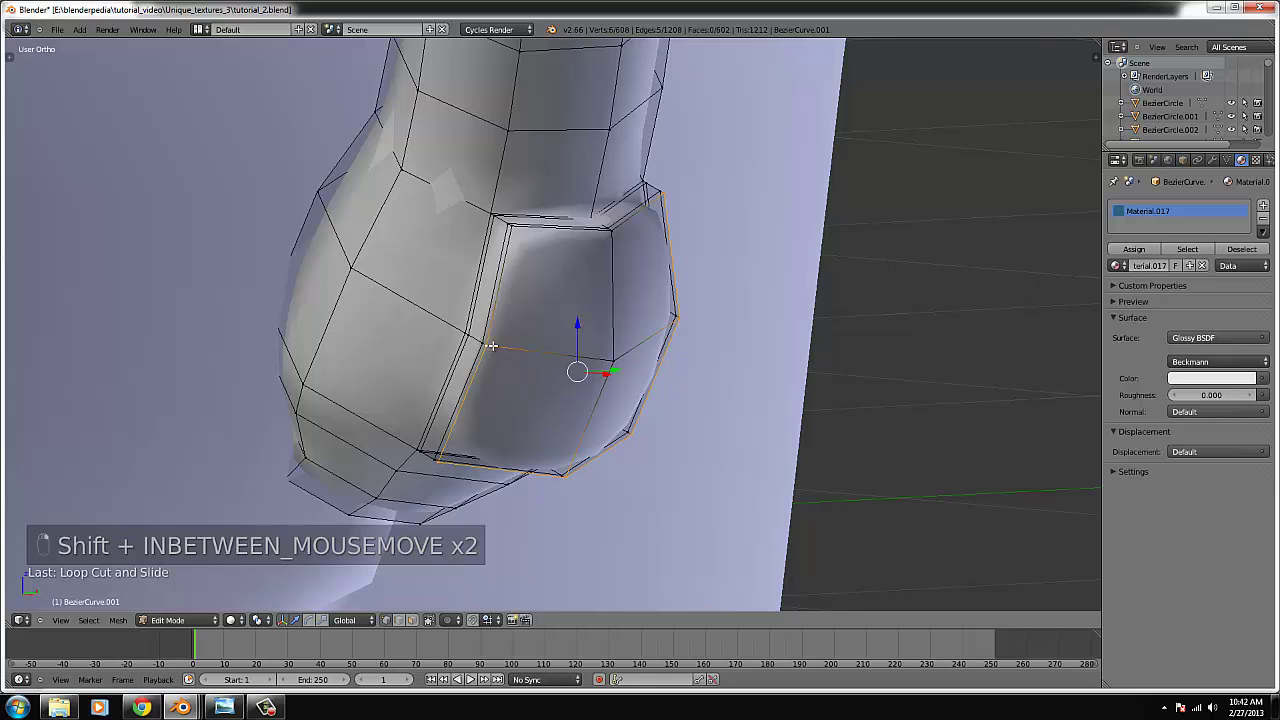
pyautogui.keyDown('shift'); pyautogui.rightClick(606, 350); pyautogui.keyUp('shift')
pyautogui.press('e')
pyautogui.rightClick(657, 392)
pyautogui.press('s')
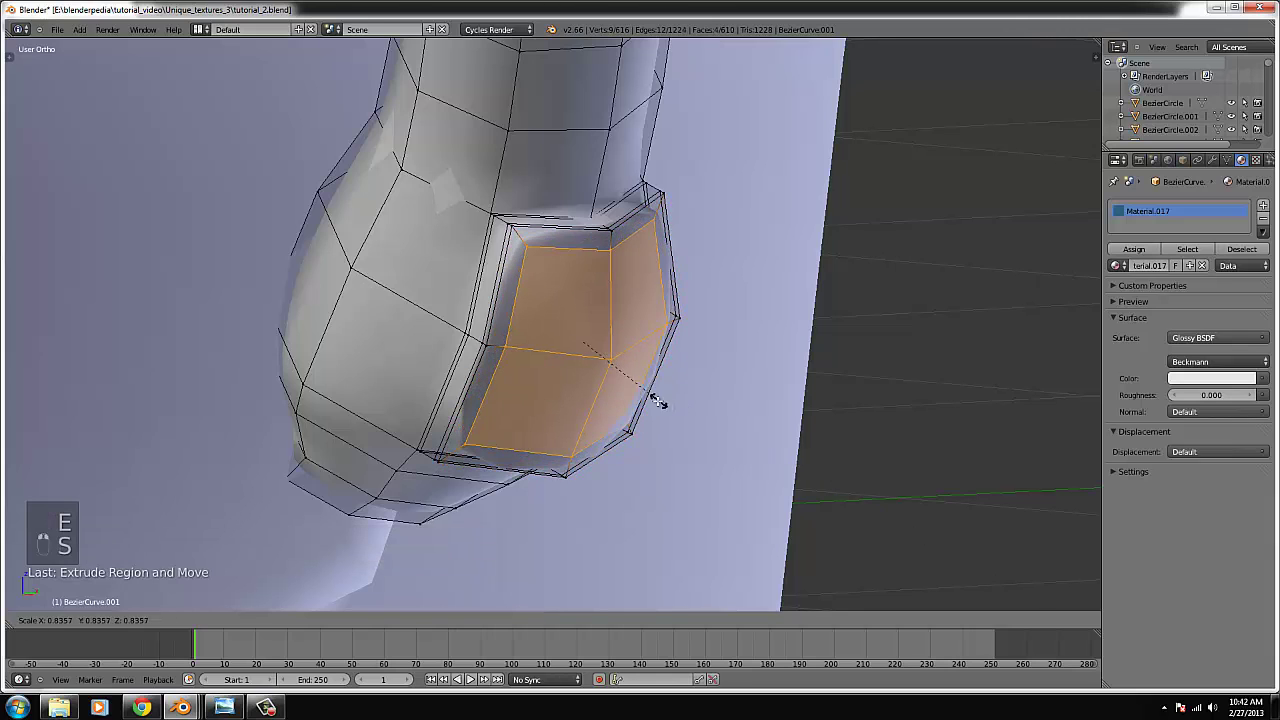
pyautogui.click(656, 399)
pyautogui.press('Tab')
pyautogui.scroll(-5, 640, 432)
pyautogui.scroll(6, 628, 436)
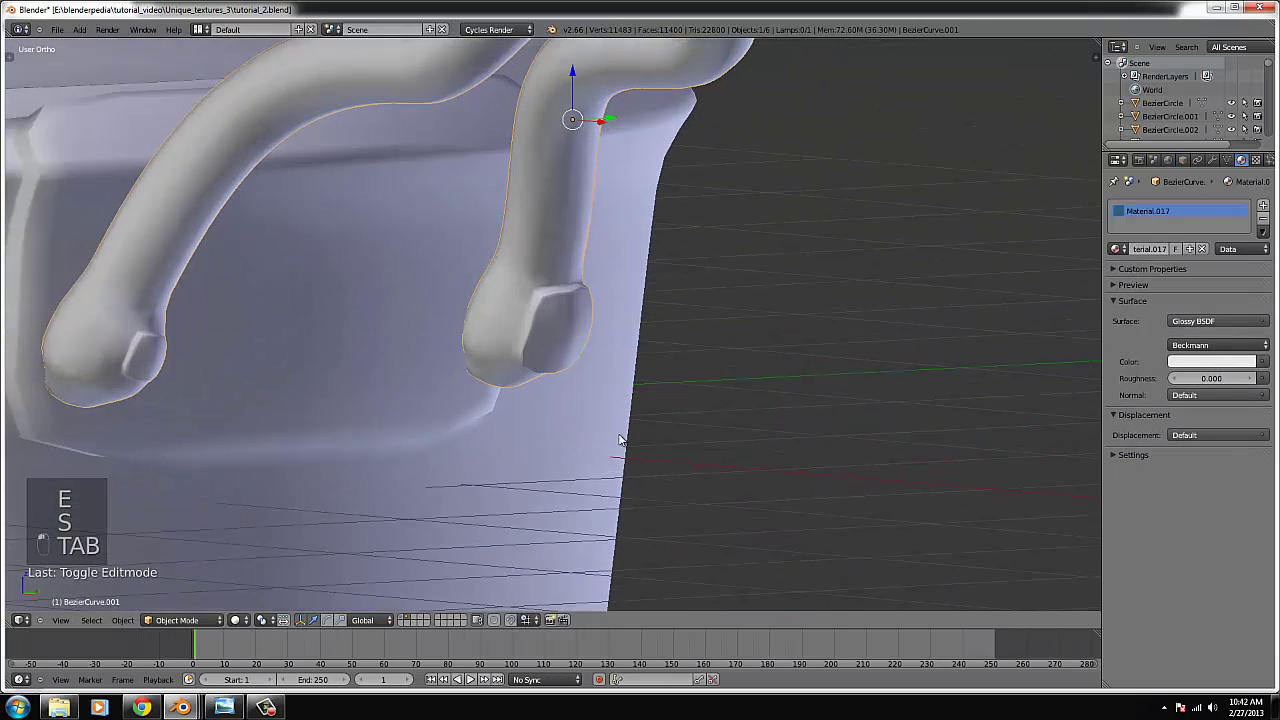
# - Undo all block edits on the second handle end, back to the four selected original faces
pyautogui.press('Tab')
pyautogui.hotkey('ctrl', 'z')
pyautogui.hotkey('ctrl', 'z')
pyautogui.hotkey('ctrl', 'z')
pyautogui.hotkey('ctrl', 'z')
pyautogui.hotkey('ctrl', 'z')
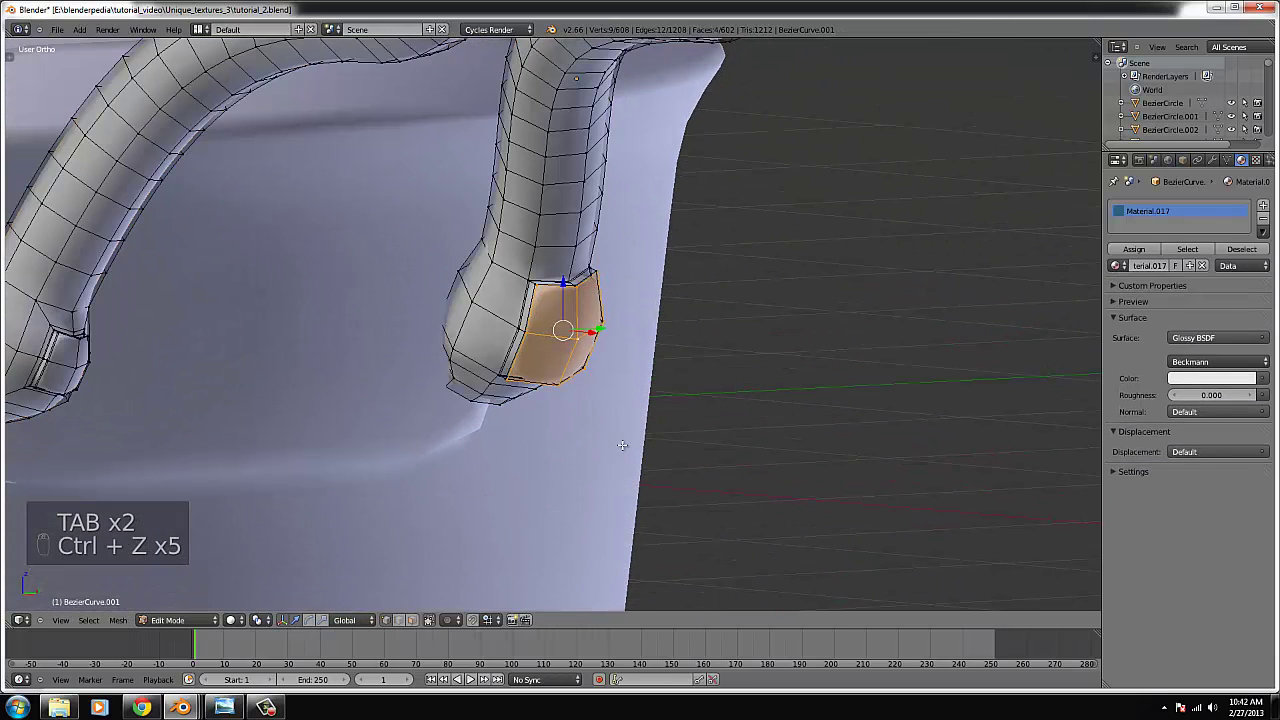
pyautogui.hotkey('ctrl', 'z')
pyautogui.hotkey('ctrl', 'z')
pyautogui.hotkey('ctrl', 'z')
pyautogui.hotkey('ctrl', 'z')
pyautogui.hotkey('ctrl', 'z')
pyautogui.hotkey('ctrl', 'z')
pyautogui.hotkey('ctrl', 'z')
pyautogui.hotkey('ctrl', 'z')
pyautogui.hotkey('ctrl', 'z')
pyautogui.hotkey('ctrl', 'z')
pyautogui.hotkey('ctrl', 'z')
pyautogui.hotkey('ctrl', 'z')
pyautogui.hotkey('ctrl', 'z')
pyautogui.hotkey('ctrl', 'z')
pyautogui.hotkey('ctrl', 'z')
pyautogui.hotkey('ctrl', 'z')
pyautogui.hotkey('ctrl', 'z')
pyautogui.hotkey('ctrl', 'z')
pyautogui.hotkey('ctrl', 'z')
pyautogui.hotkey('ctrl', 'z')
pyautogui.hotkey('ctrl', 'z')
pyautogui.hotkey('ctrl', 'z')
pyautogui.hotkey('ctrl', 'z')
pyautogui.hotkey('ctrl', 'z')
pyautogui.hotkey('ctrl', 'z')
pyautogui.hotkey('ctrl', 'z')
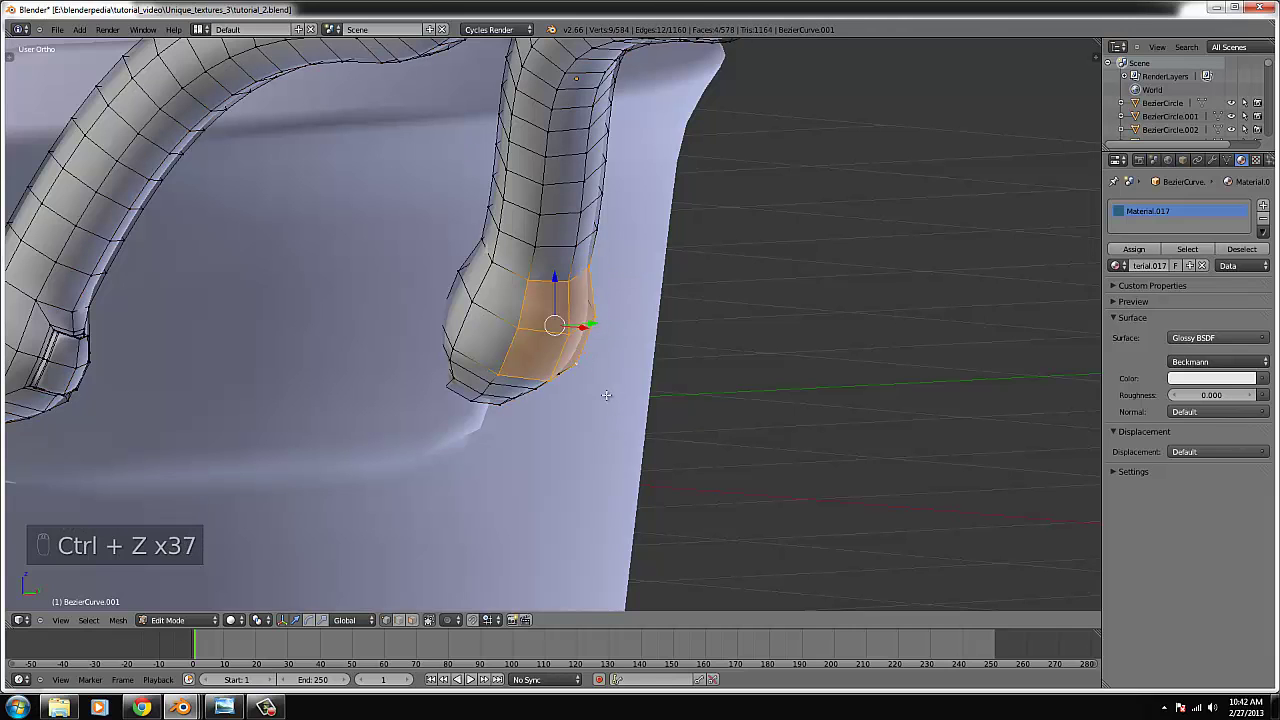
# - Extrude the four selected faces at the second handle end in place and scale them smaller
pyautogui.press('KP_1')
pyautogui.scroll(3, 620, 396)
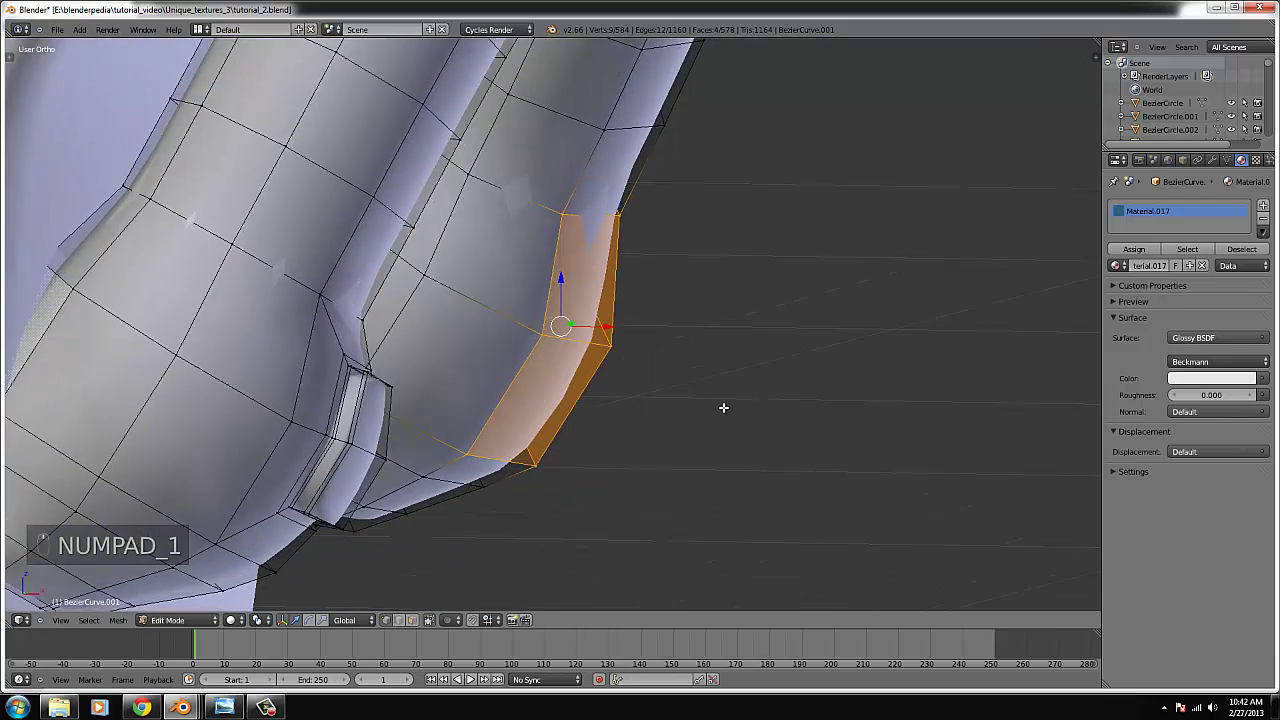
pyautogui.moveTo(724, 407); pyautogui.dragTo(706, 414, button='middle')
pyautogui.press('e')
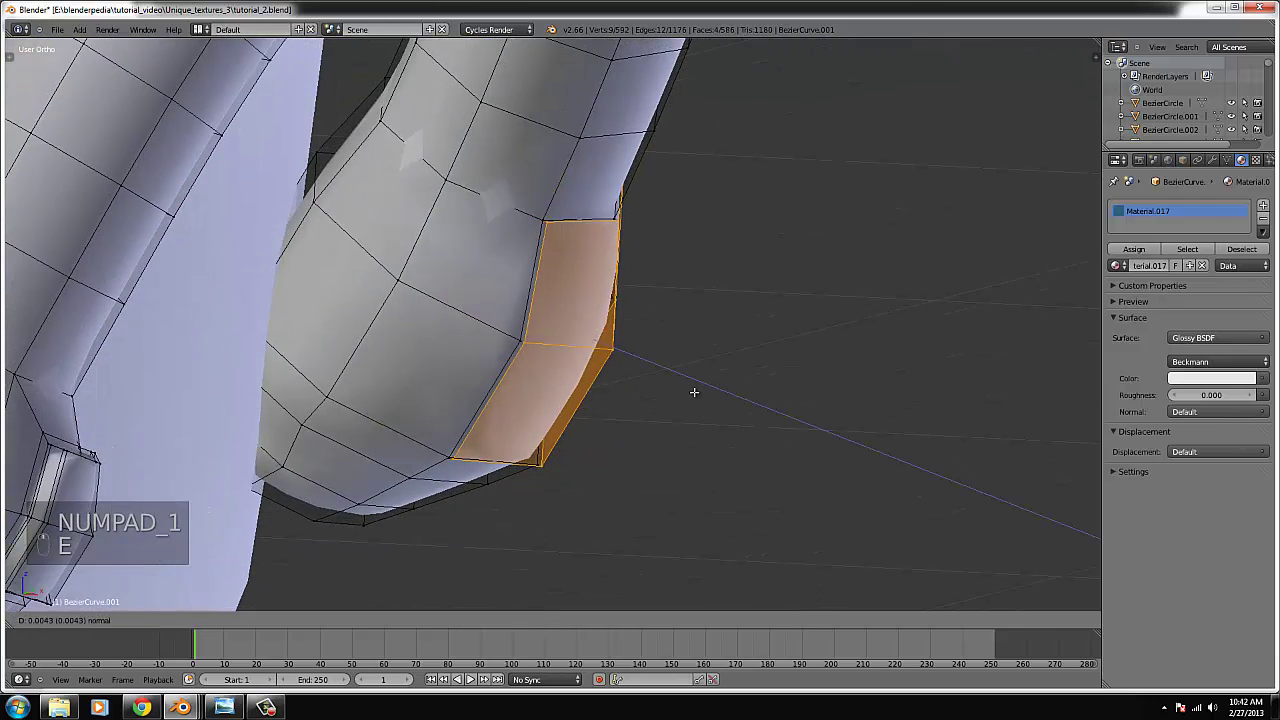
pyautogui.press('s')
pyautogui.click(658, 382)
# - Extrude the smaller patch outward into a block, and cap it with a second extrusion scaled slightly inward
pyautogui.press('e')
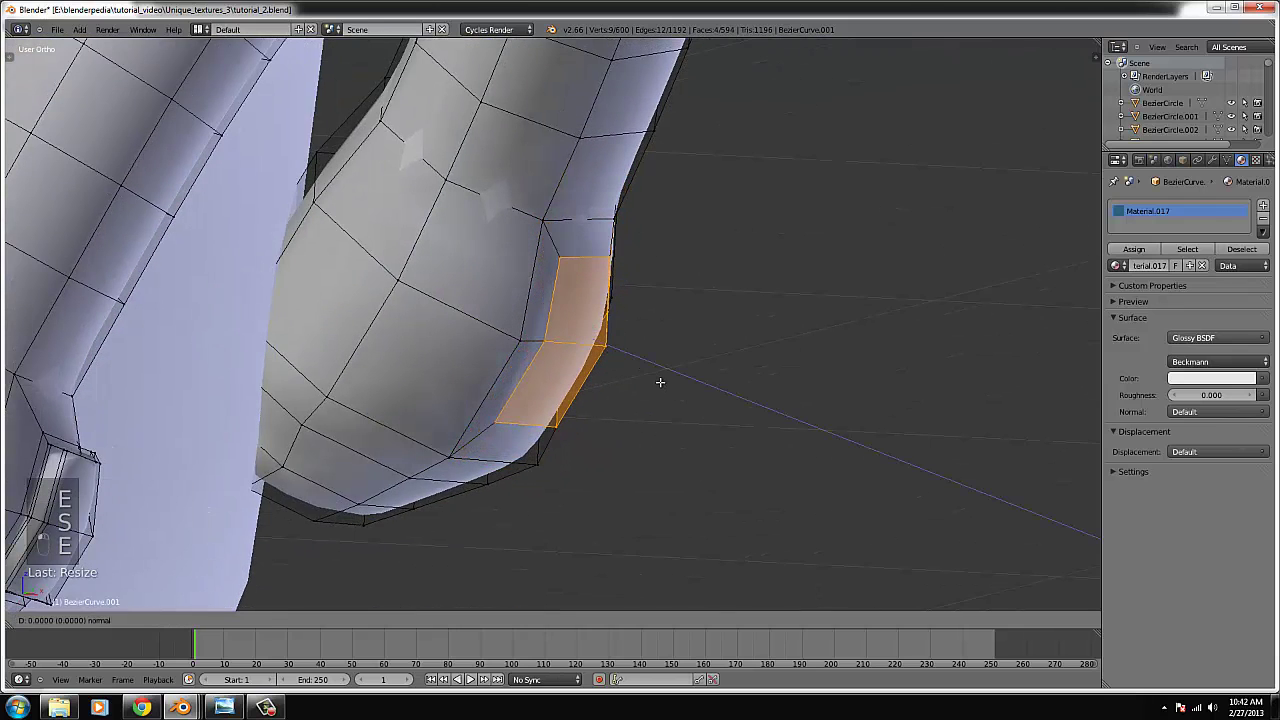
pyautogui.click(673, 393)
pyautogui.press('e')
pyautogui.click(673, 393)
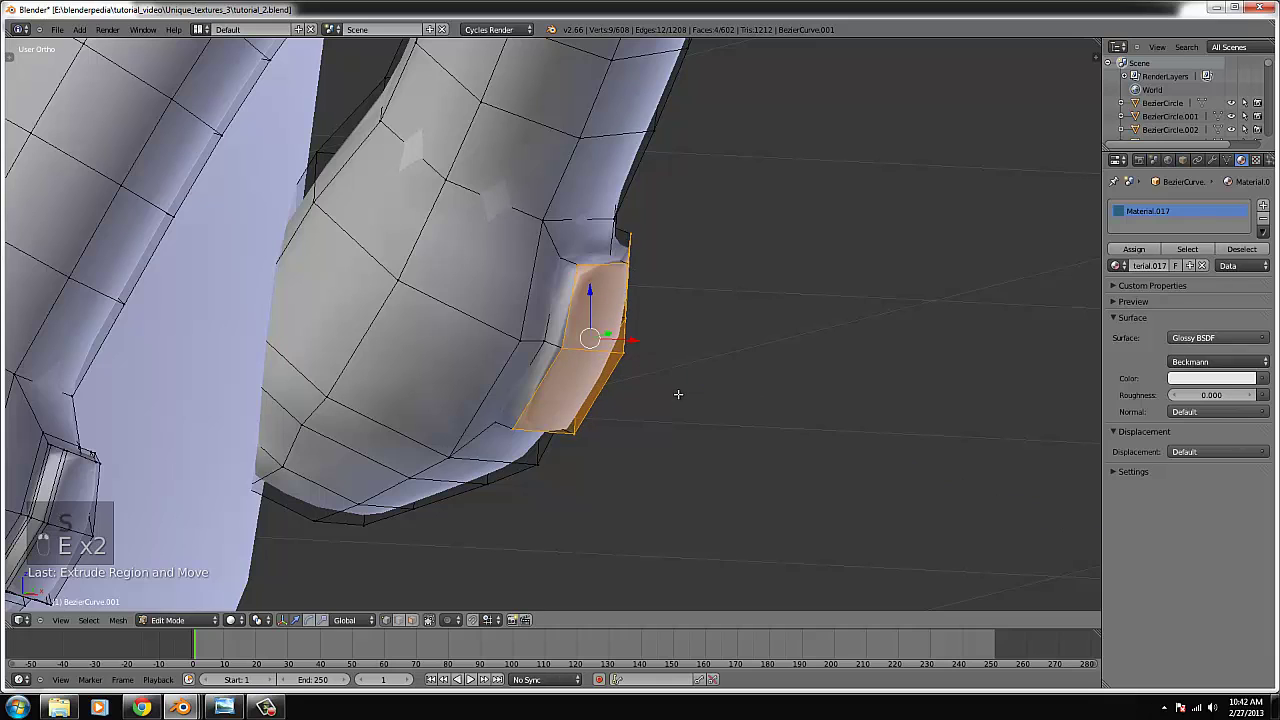
pyautogui.hotkey('ctrl', 'z')
pyautogui.press('e')
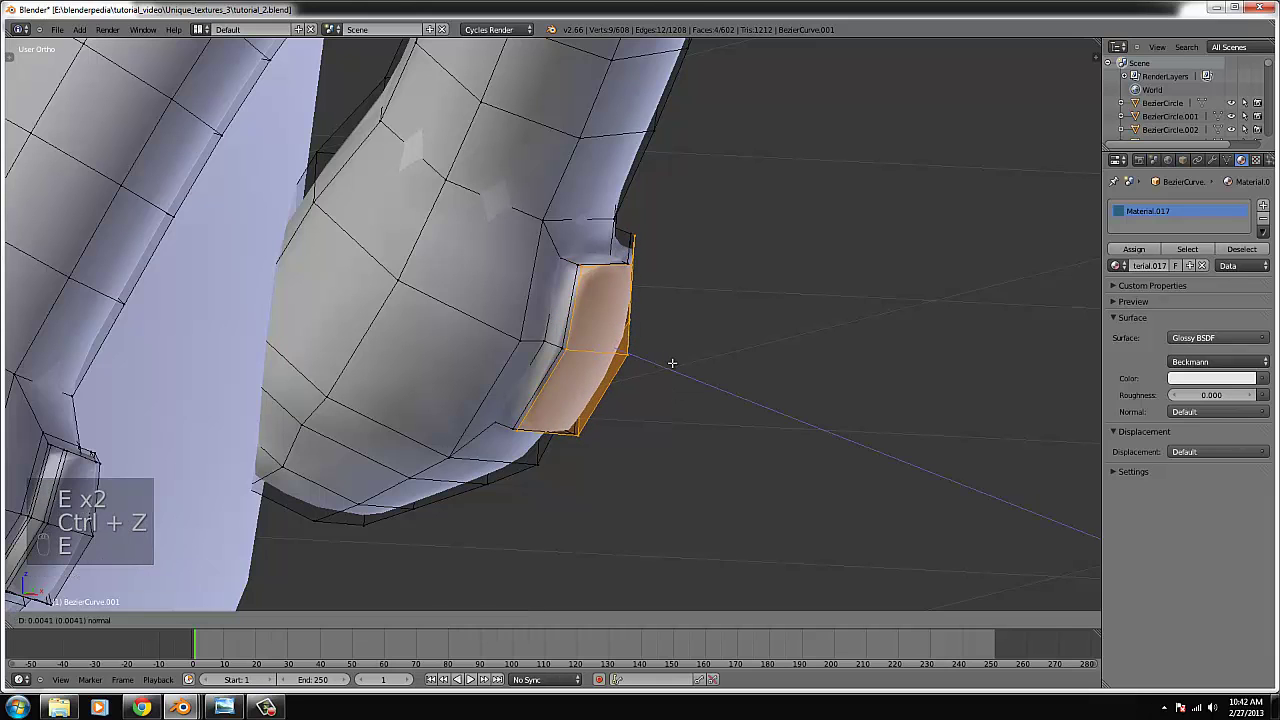
pyautogui.press('s')
pyautogui.click(667, 363)
pyautogui.scroll(2, 620, 320)
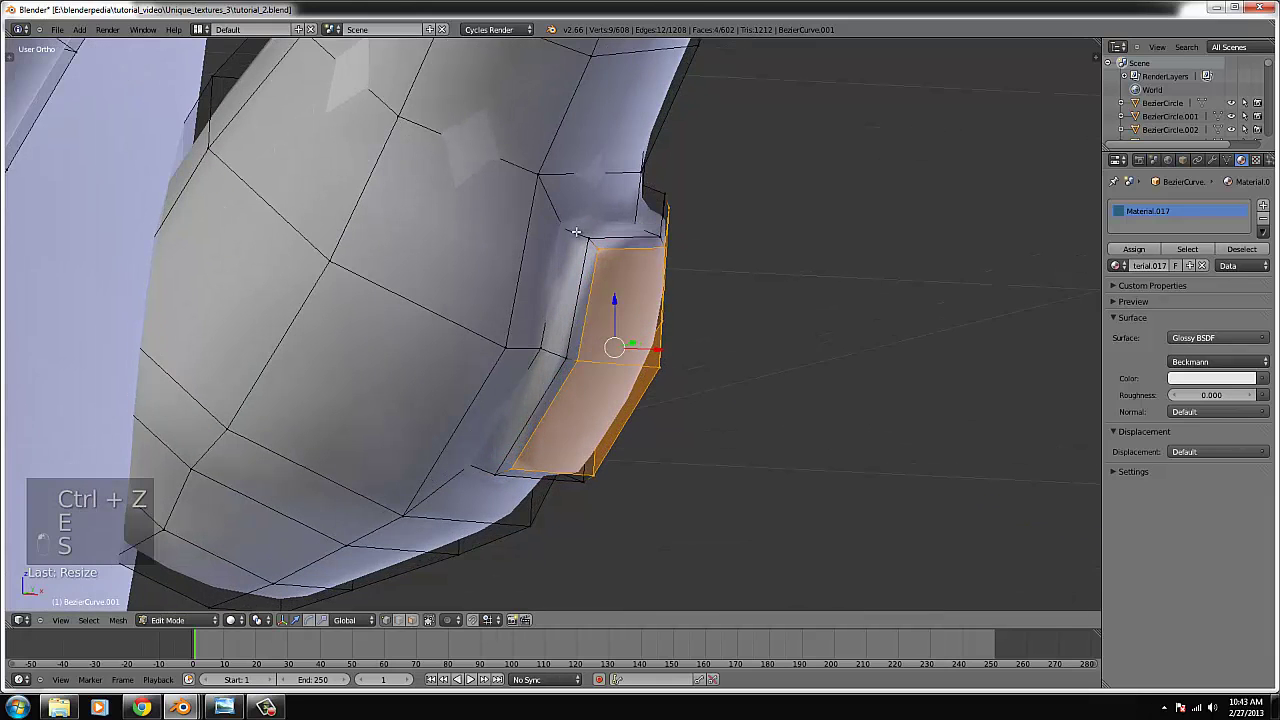
# - Add two edge loops near the base and front rim of the block's side, and compare both handle ends in Object Mode
pyautogui.rightClick(571, 232)
pyautogui.hotkey('ctrl', 'r')
pyautogui.click(570, 245)
pyautogui.rightClick(572, 244)
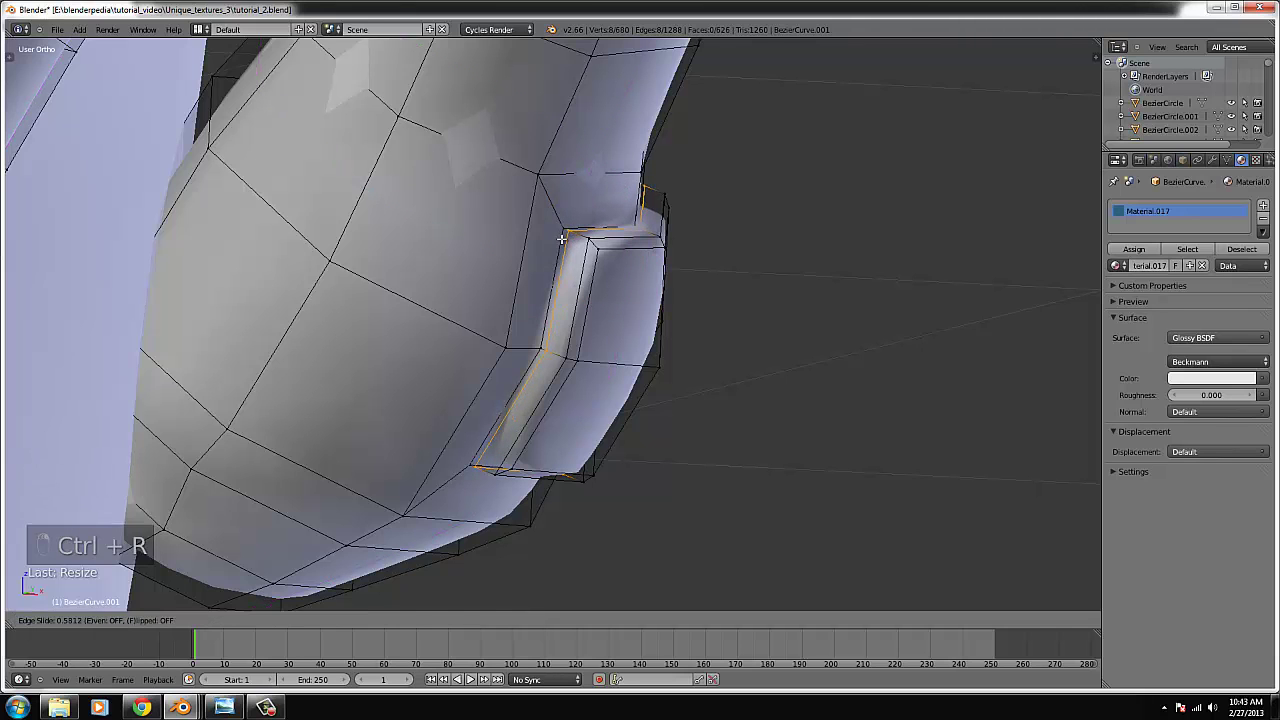
pyautogui.hotkey('ctrl', 'r')
pyautogui.click(570, 245)
pyautogui.rightClick(570, 245)
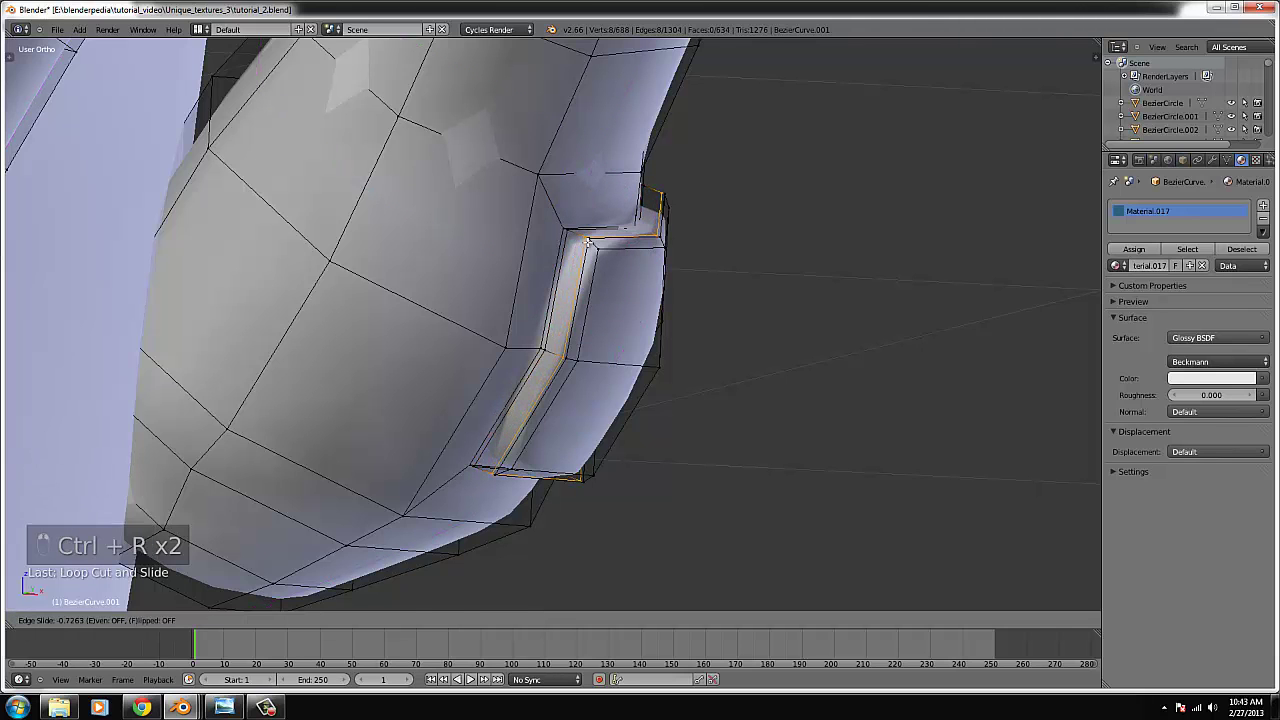
pyautogui.press('Tab')
pyautogui.scroll(-4, 653, 400)
pyautogui.moveTo(650, 412); pyautogui.dragTo(529, 403, button='middle')
pyautogui.press('Tab')
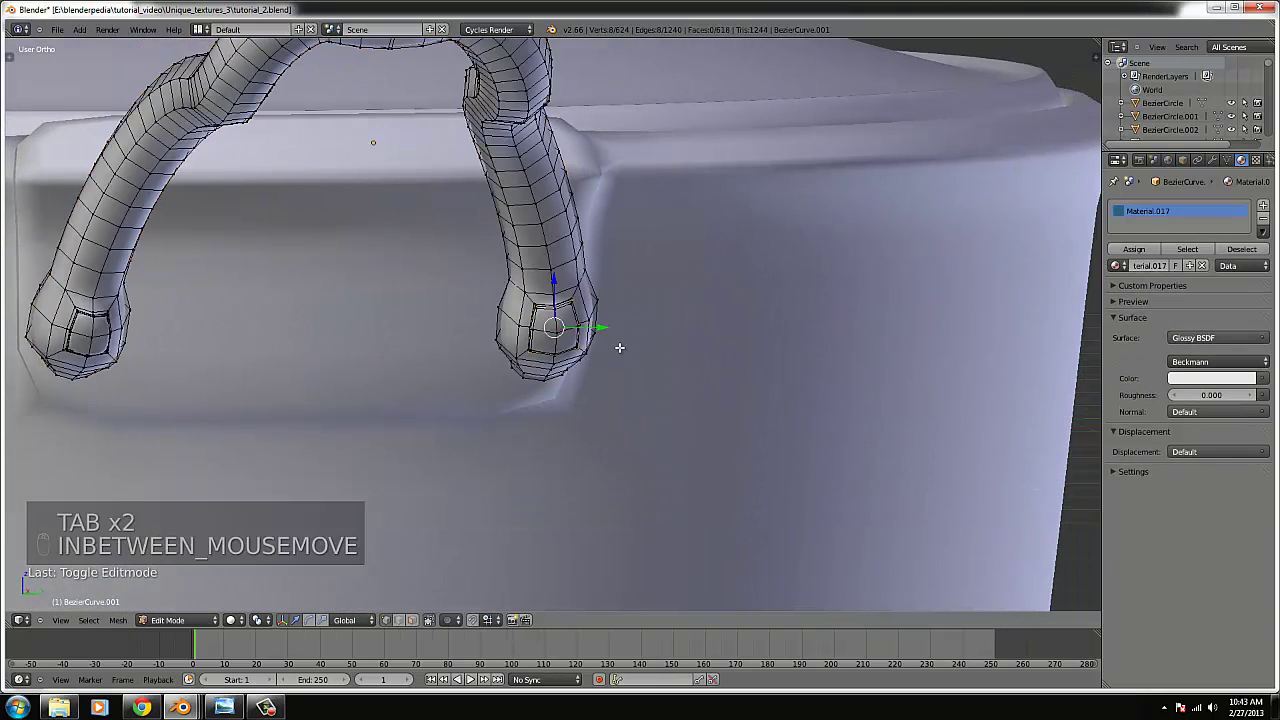
# - Undo the second end's loop cuts, outward extrusions and face scaling, back to the full-size extruded faces
pyautogui.hotkey('ctrl', 'z')
pyautogui.hotkey('ctrl', 'z')
pyautogui.hotkey('ctrl', 'z')
pyautogui.hotkey('ctrl', 'z')
pyautogui.hotkey('ctrl', 'z')
pyautogui.hotkey('ctrl', 'z')
pyautogui.hotkey('ctrl', 'z')
pyautogui.hotkey('ctrl', 'z')
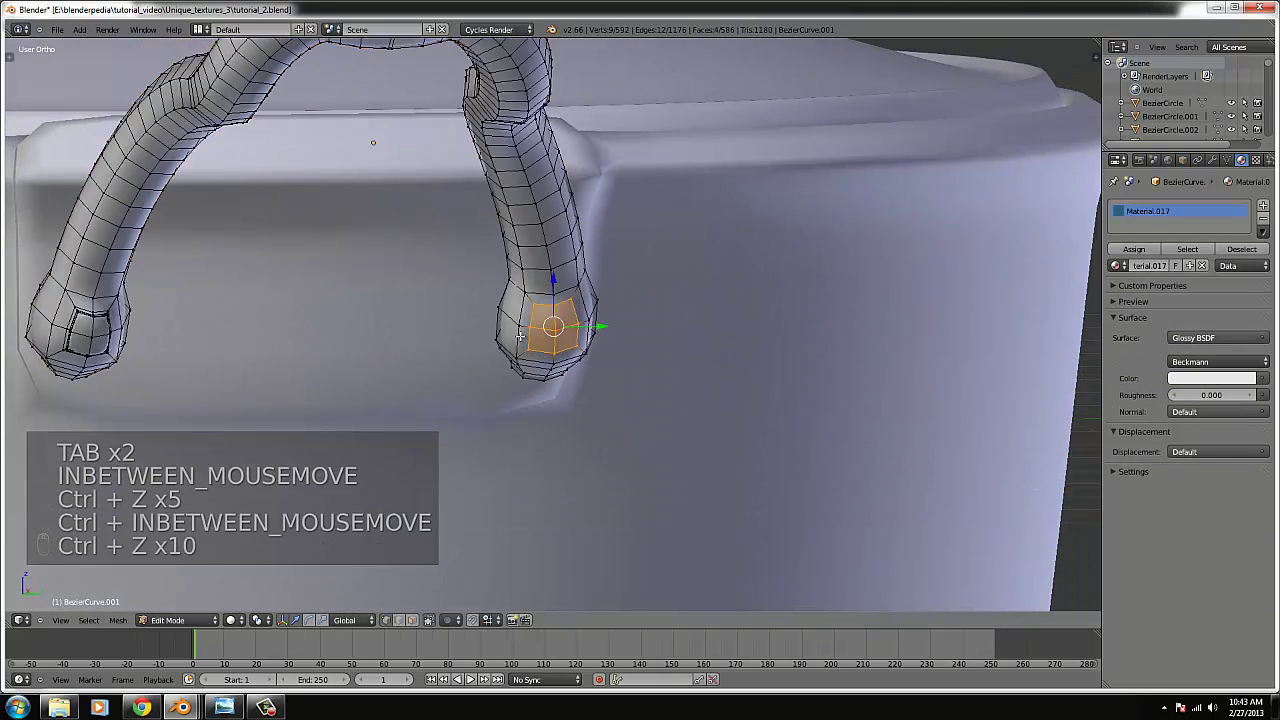
pyautogui.hotkey('ctrl', 'z')
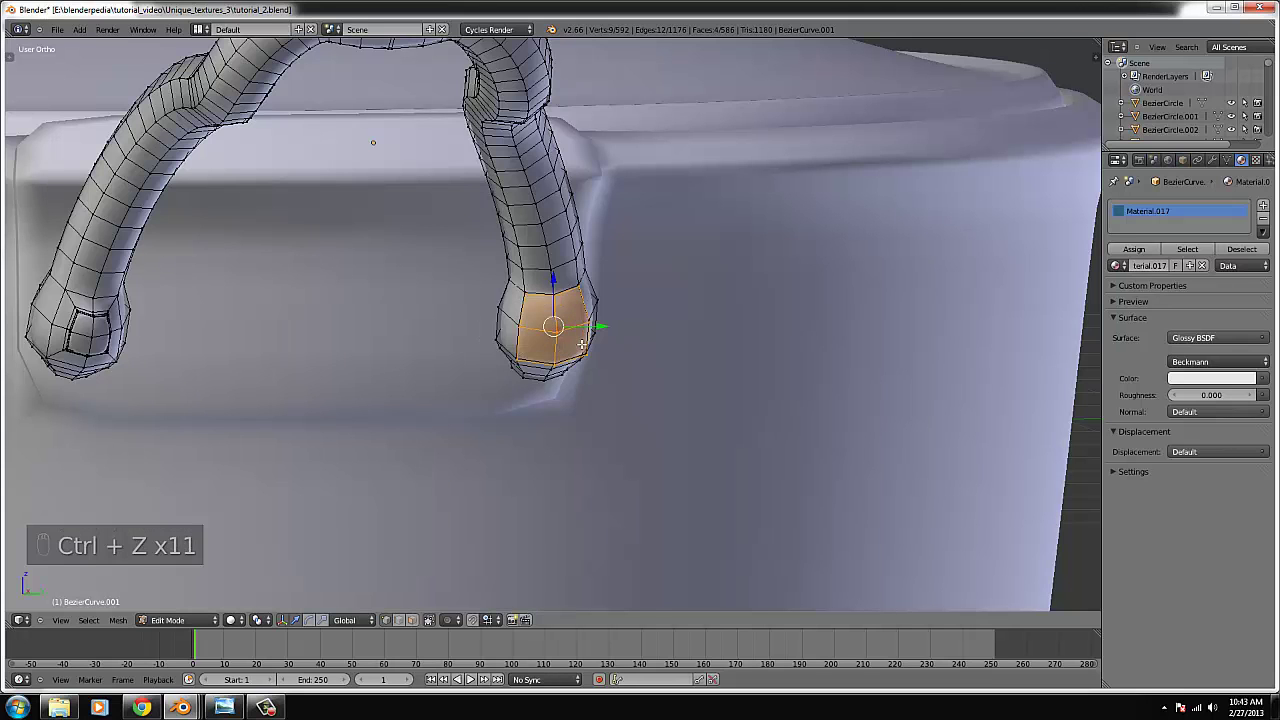
# - Extrude the four selected faces at the second handle end in place again and scale them down
pyautogui.hotkey('ctrl', 'z')
pyautogui.moveTo(577, 350); pyautogui.dragTo(651, 374, button='middle')
pyautogui.scroll(4, 648, 369)
pyautogui.press('w')
pyautogui.press('e')
pyautogui.rightClick(655, 380)
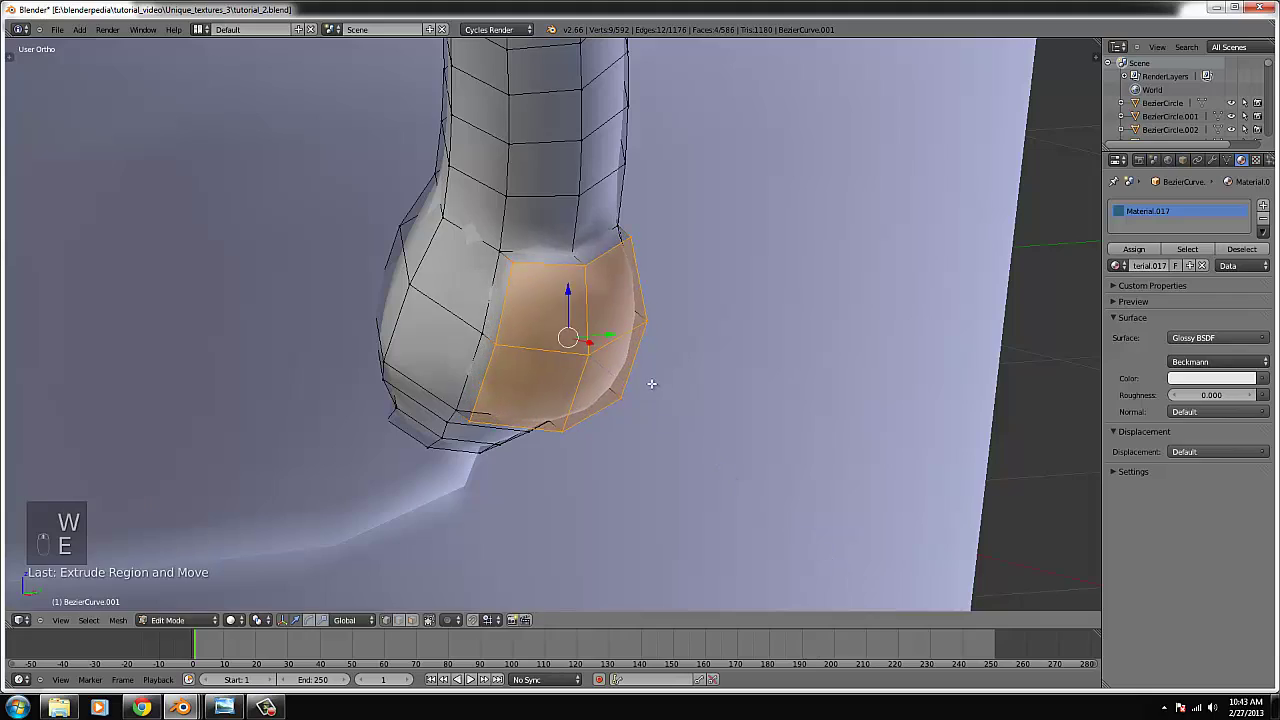
pyautogui.press('s')
pyautogui.click(620, 364)
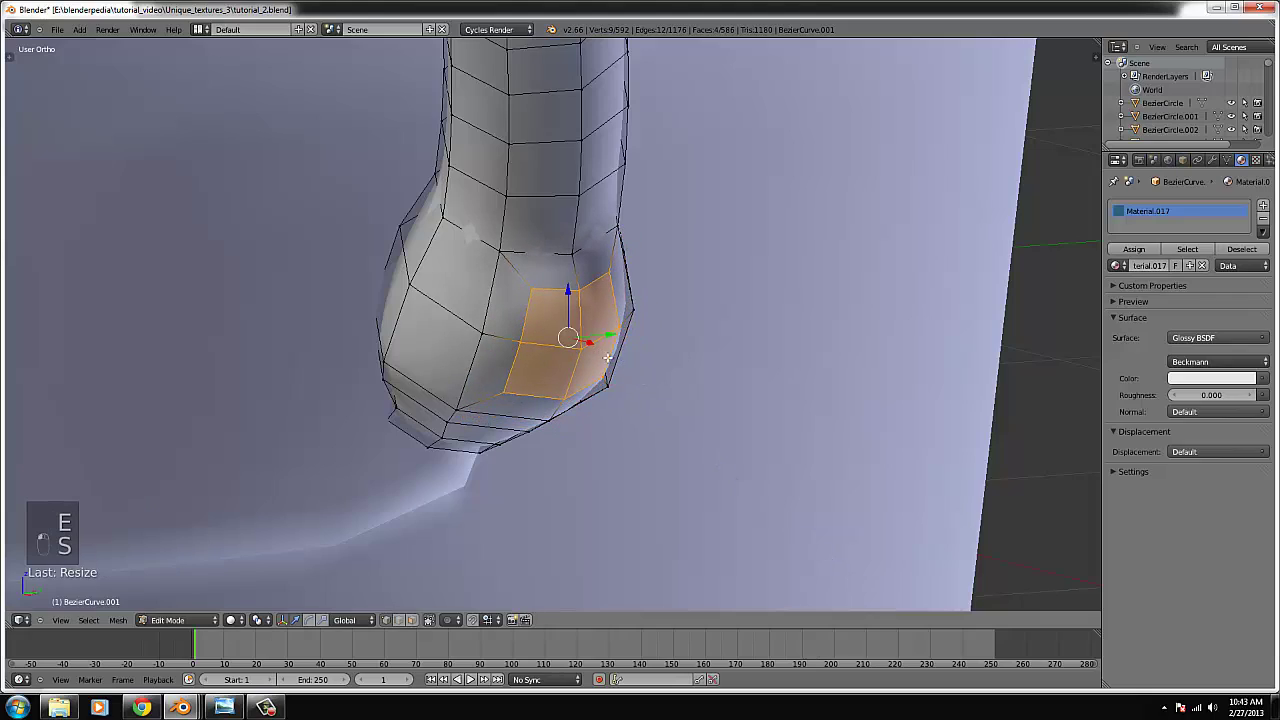
# - Shrink the inset face patch on the second handle end further, checking its size from the front in wireframe
pyautogui.moveTo(607, 357); pyautogui.dragTo(671, 373, button='middle')
pyautogui.scroll(2, 702, 377)
pyautogui.press('s')
pyautogui.click(691, 374)
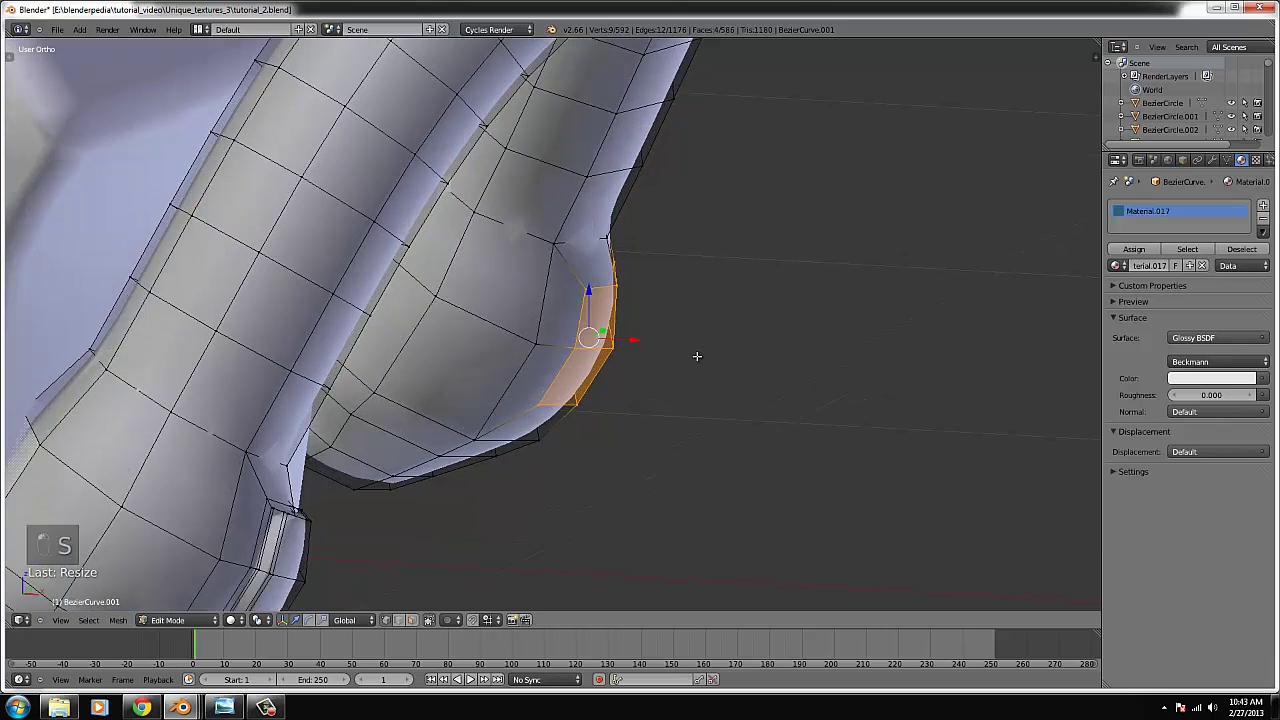
pyautogui.press('KP_1')
pyautogui.press('z')
pyautogui.press('s')
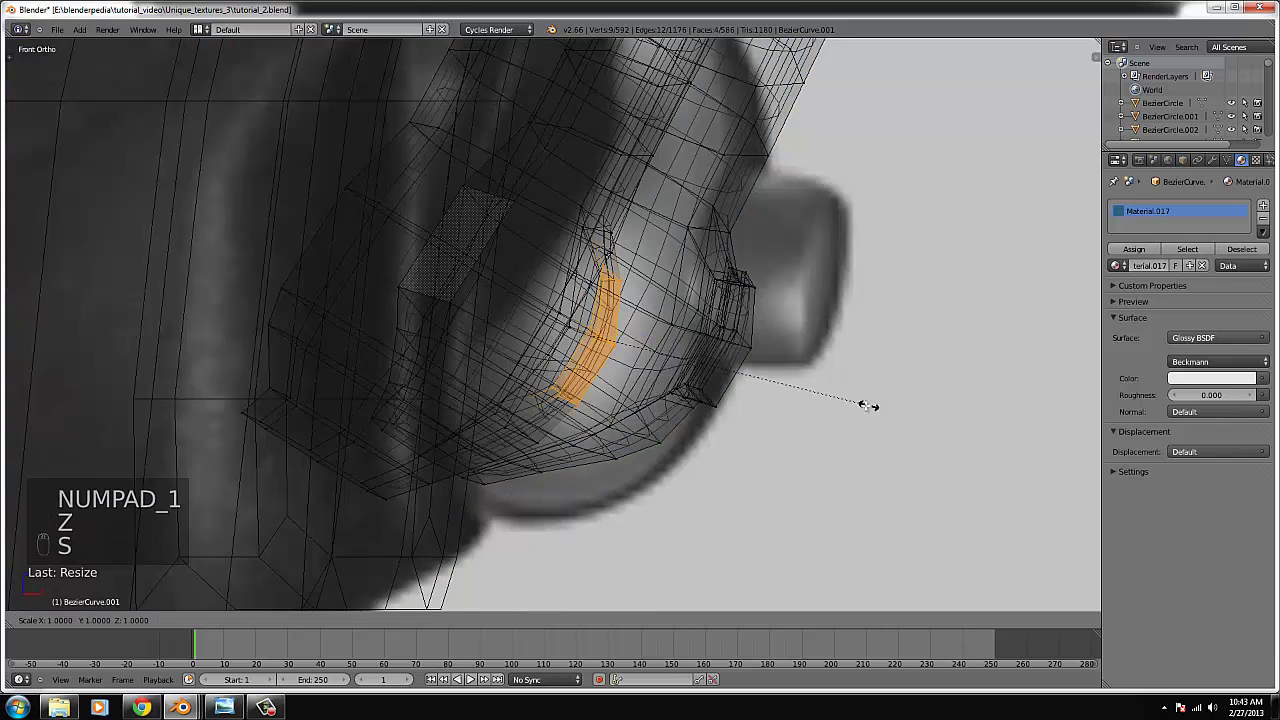
pyautogui.click(853, 402)
pyautogui.press('z')
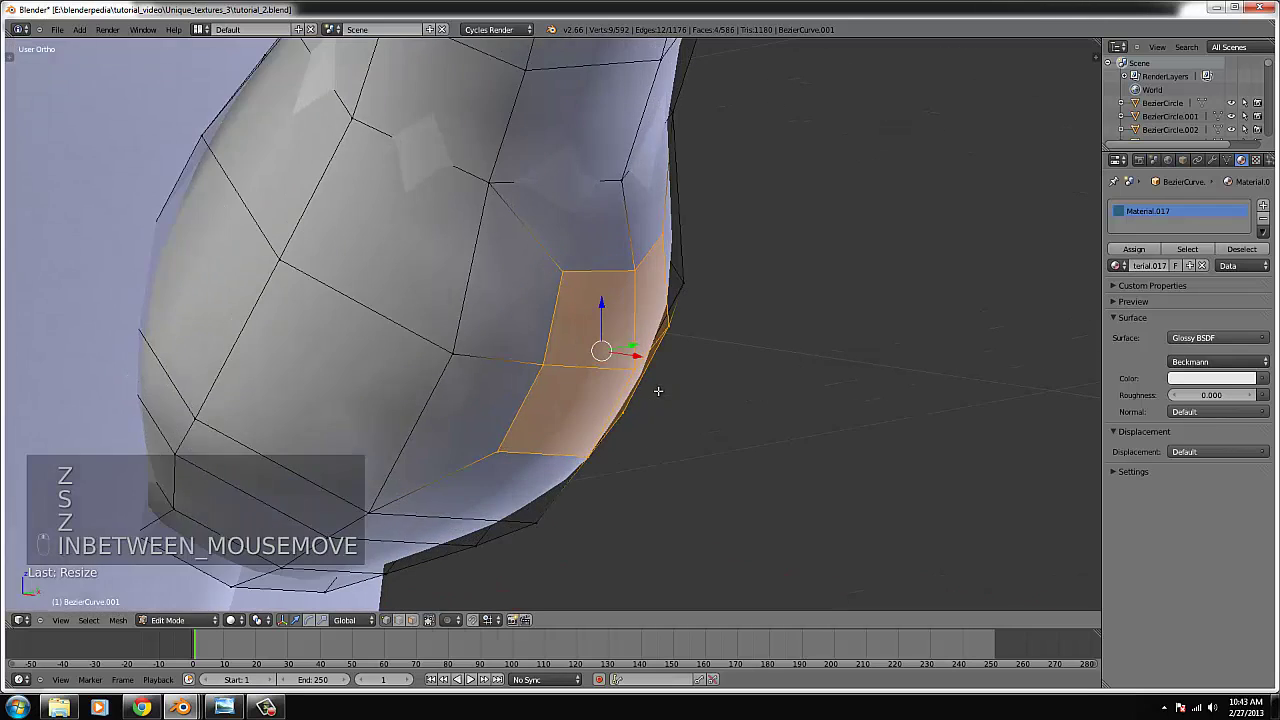
# - Extrude the patch outward about 0.027 into a block and add two edge loops near its base and front rim
pyautogui.press('e')
pyautogui.press('e')
pyautogui.click(715, 416)
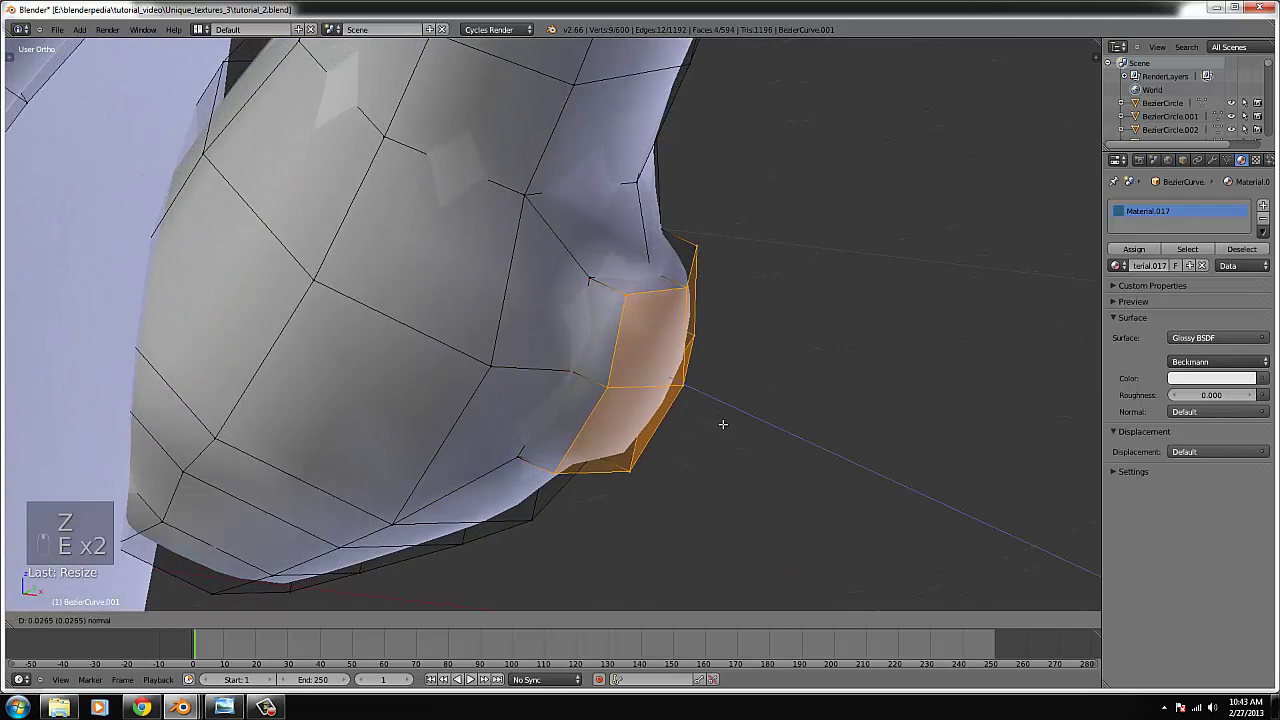
pyautogui.hotkey('ctrl', 'r')
pyautogui.click(630, 285)
pyautogui.click(601, 299)
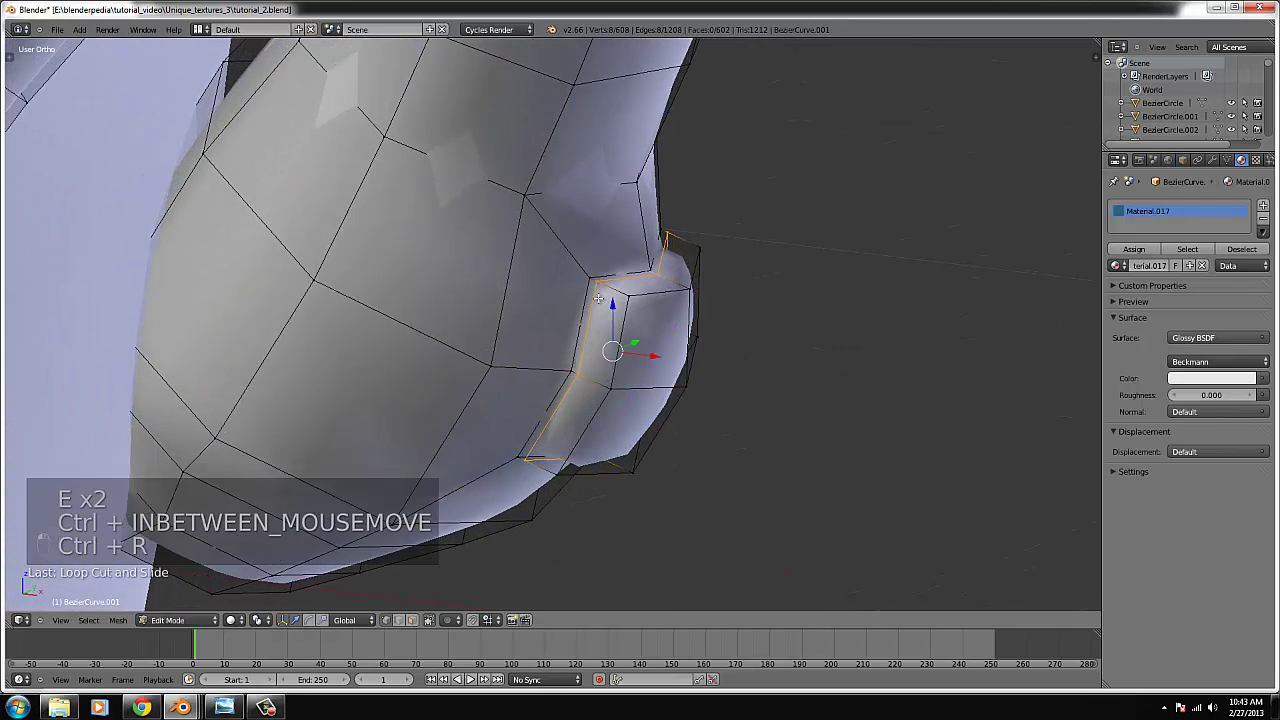
pyautogui.hotkey('ctrl', 'r')
pyautogui.click(612, 300)
pyautogui.click(617, 302)
pyautogui.scroll(-8, 617, 302)
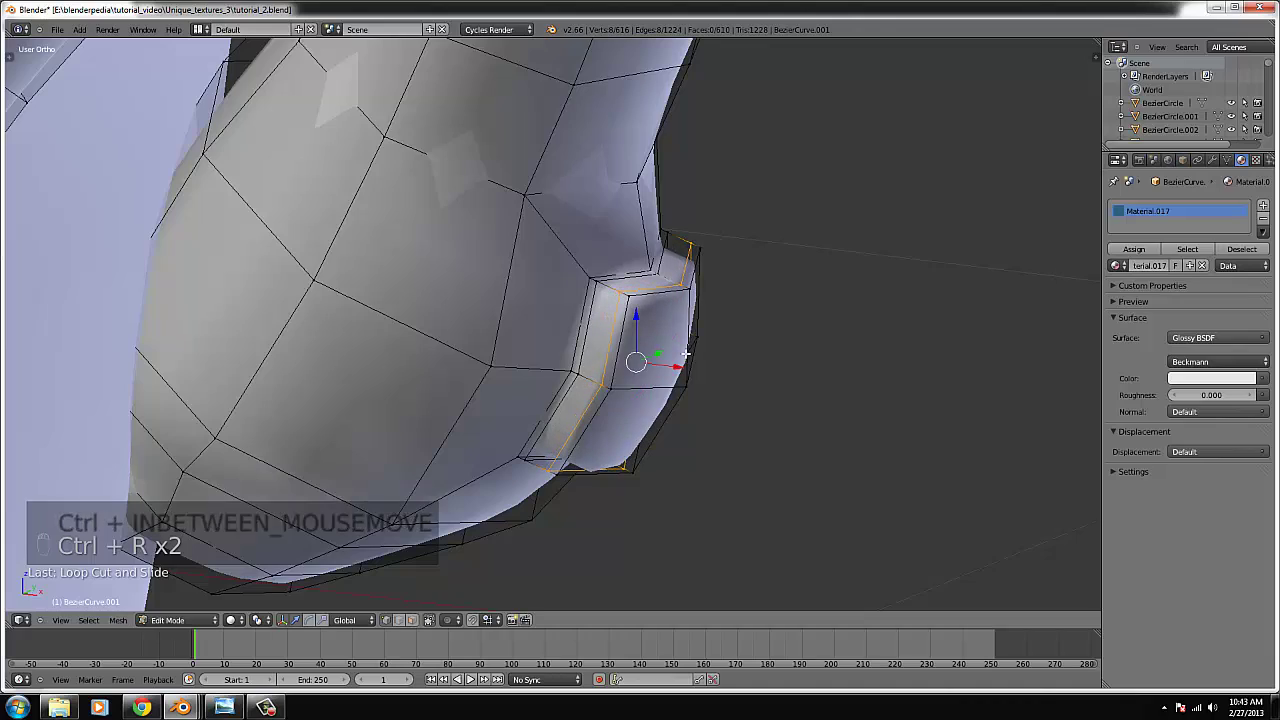
# - Leave mesh editing and examine the whole pot in Rendered viewport shading from several angles
pyautogui.press('Tab')
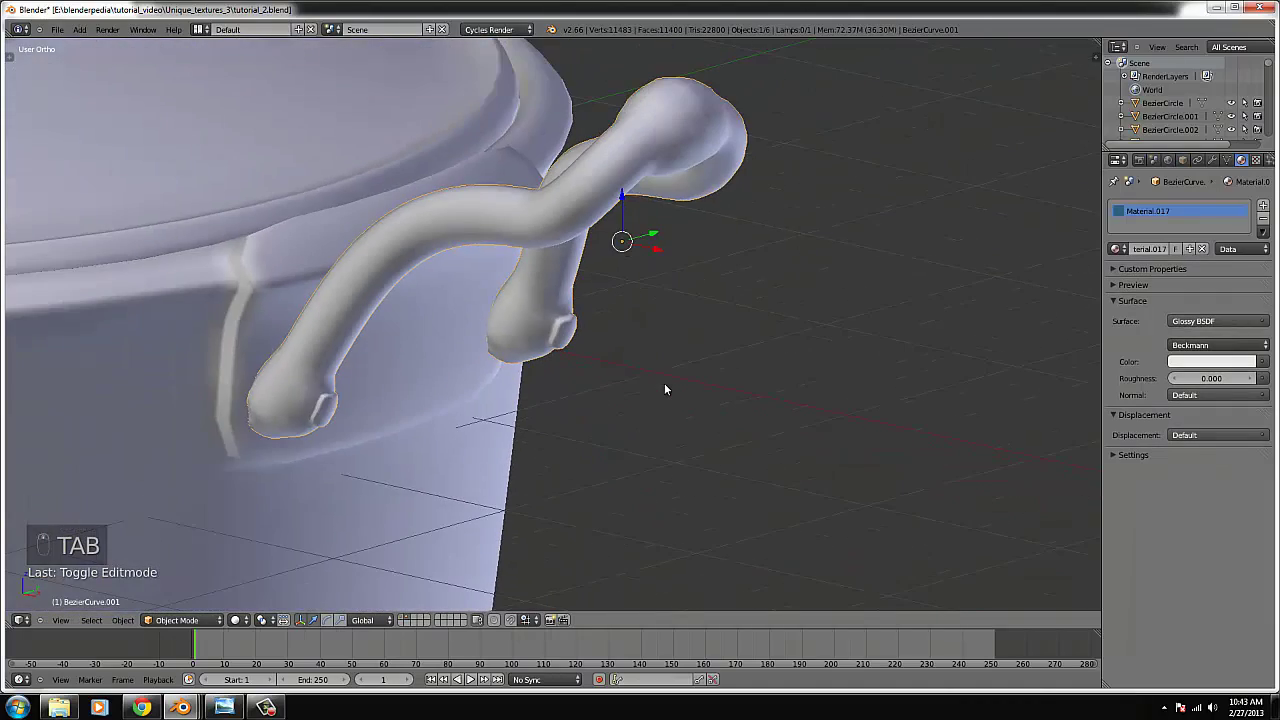
pyautogui.moveTo(664, 383); pyautogui.dragTo(660, 446, button='middle')
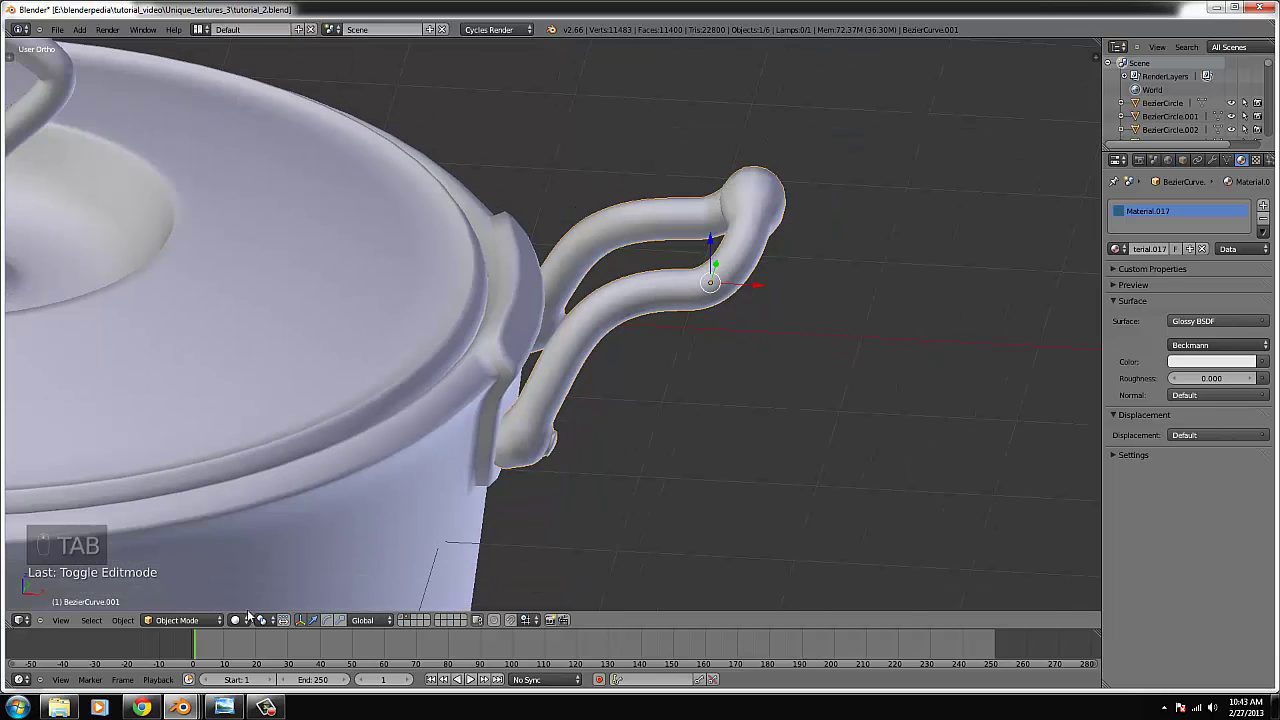
pyautogui.click(240, 620)
pyautogui.click(256, 536)
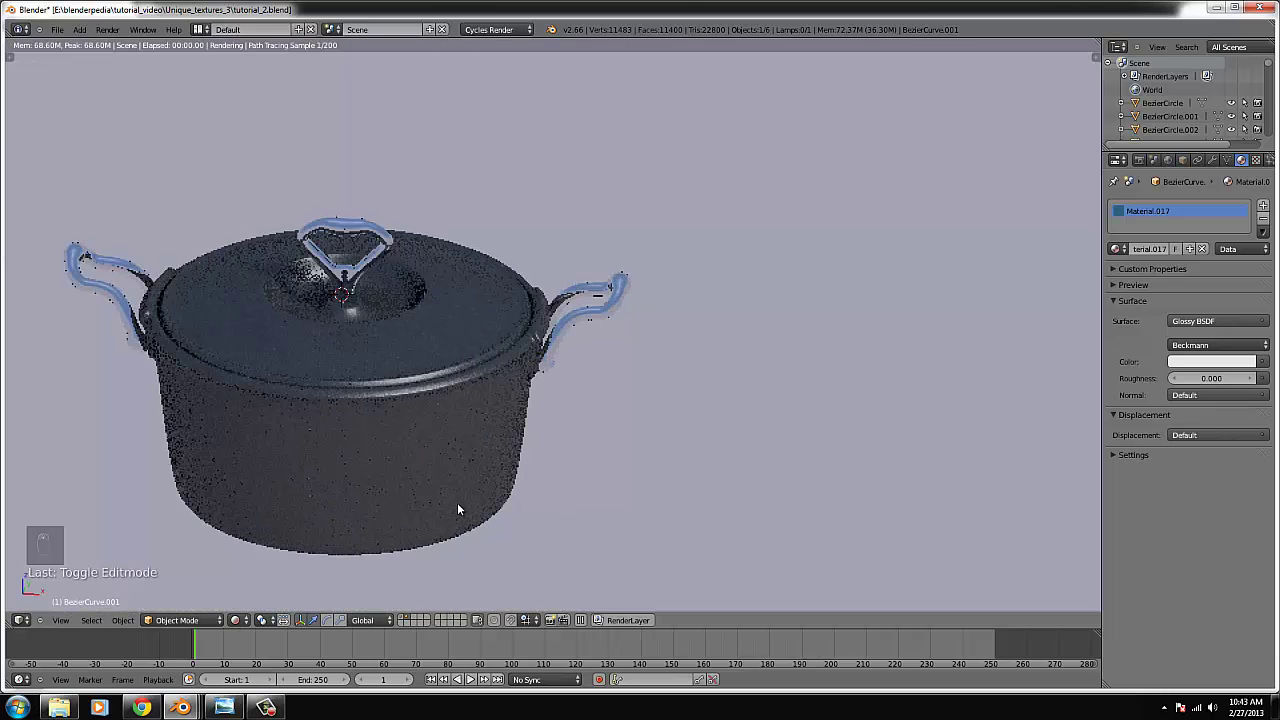
pyautogui.scroll(-2, 458, 510)
pyautogui.moveTo(486, 486); pyautogui.dragTo(591, 366, button='middle')
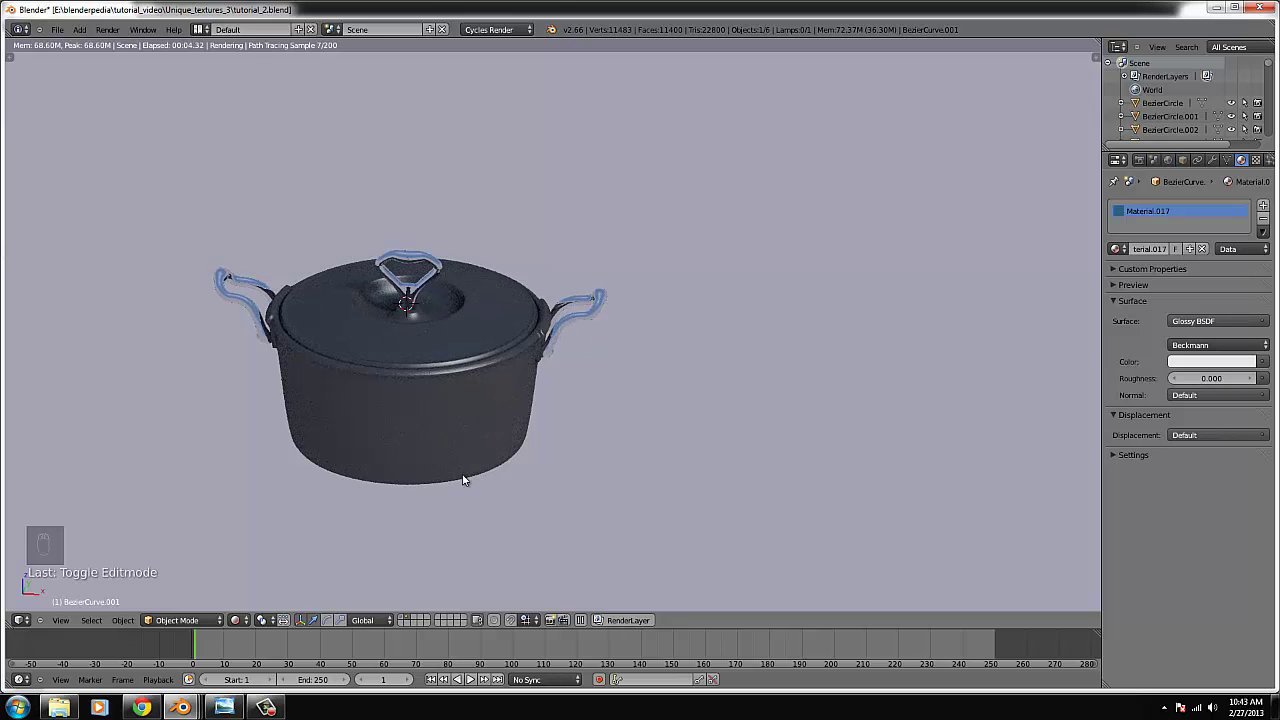
pyautogui.moveTo(463, 480)
pyautogui.mouseDown(button='middle')
pyautogui.moveTo(494, 468)
pyautogui.moveTo(470, 472)
pyautogui.mouseUp(button='middle')
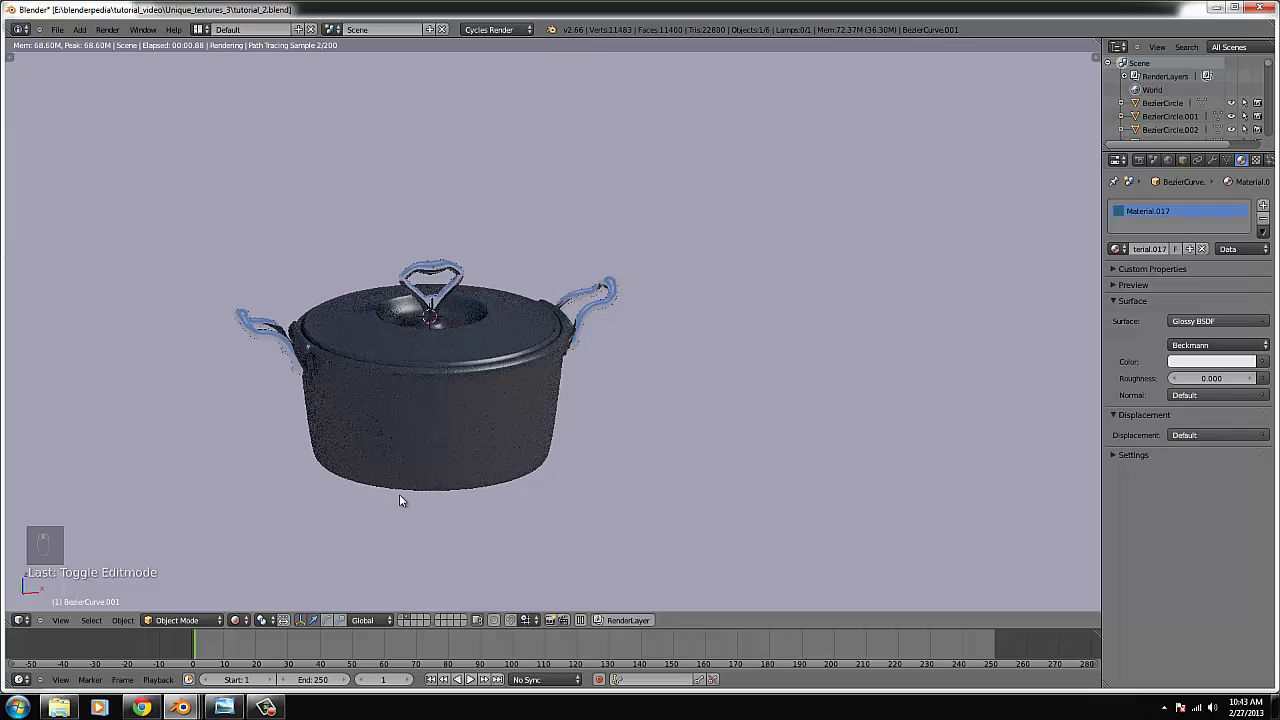
# - Return to Solid shading and, in top view, delete the old handle on the opposite side of the pot
pyautogui.click(237, 620)
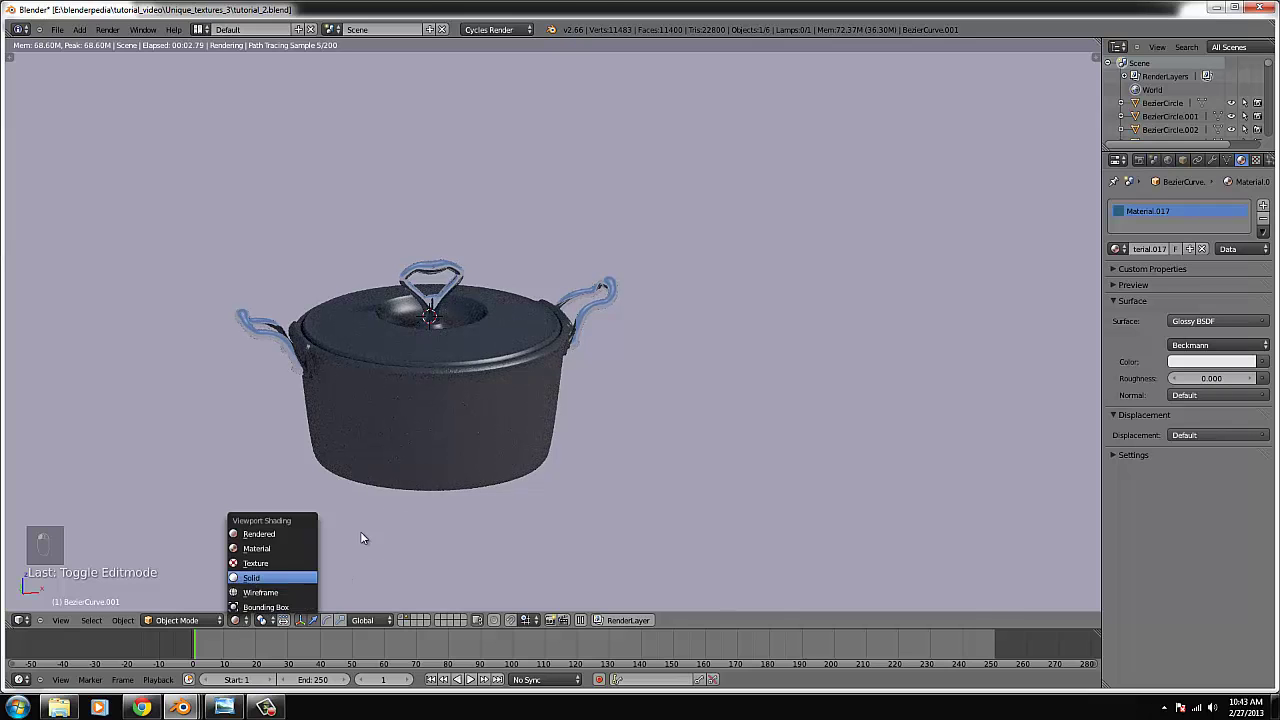
pyautogui.click(251, 578)
pyautogui.press('KP_7')
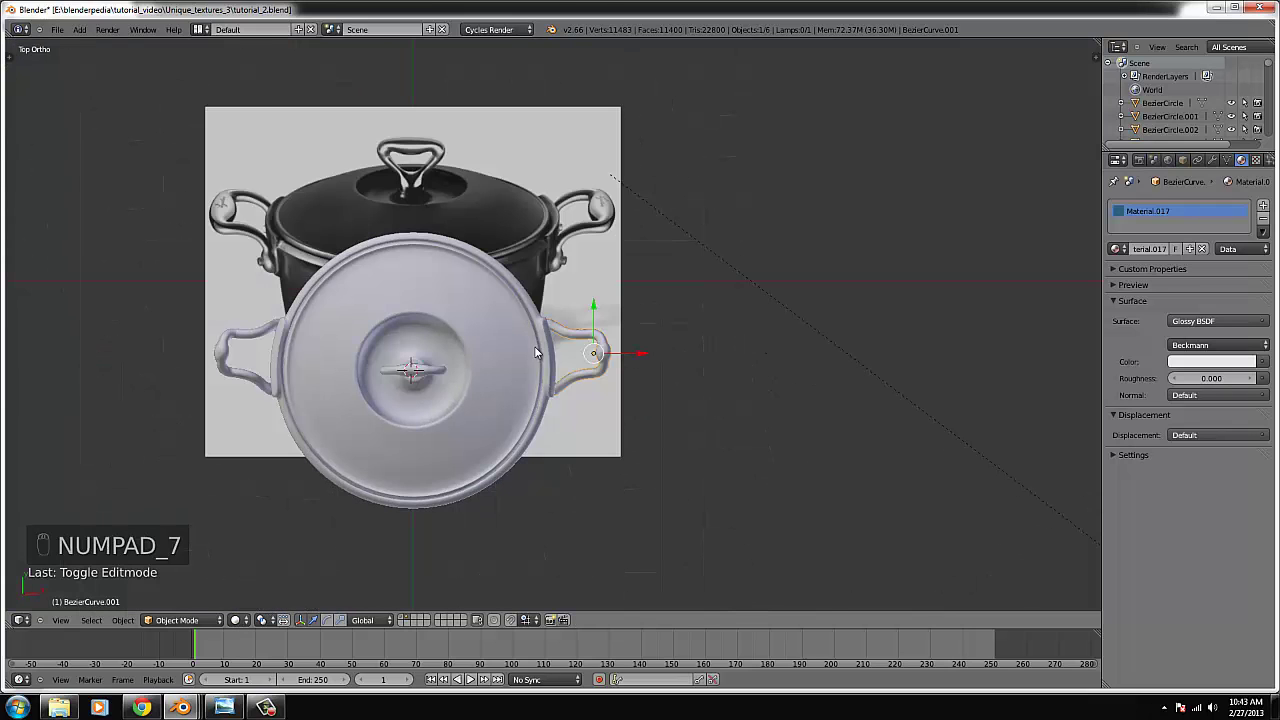
pyautogui.press('x')
pyautogui.click(248, 378)
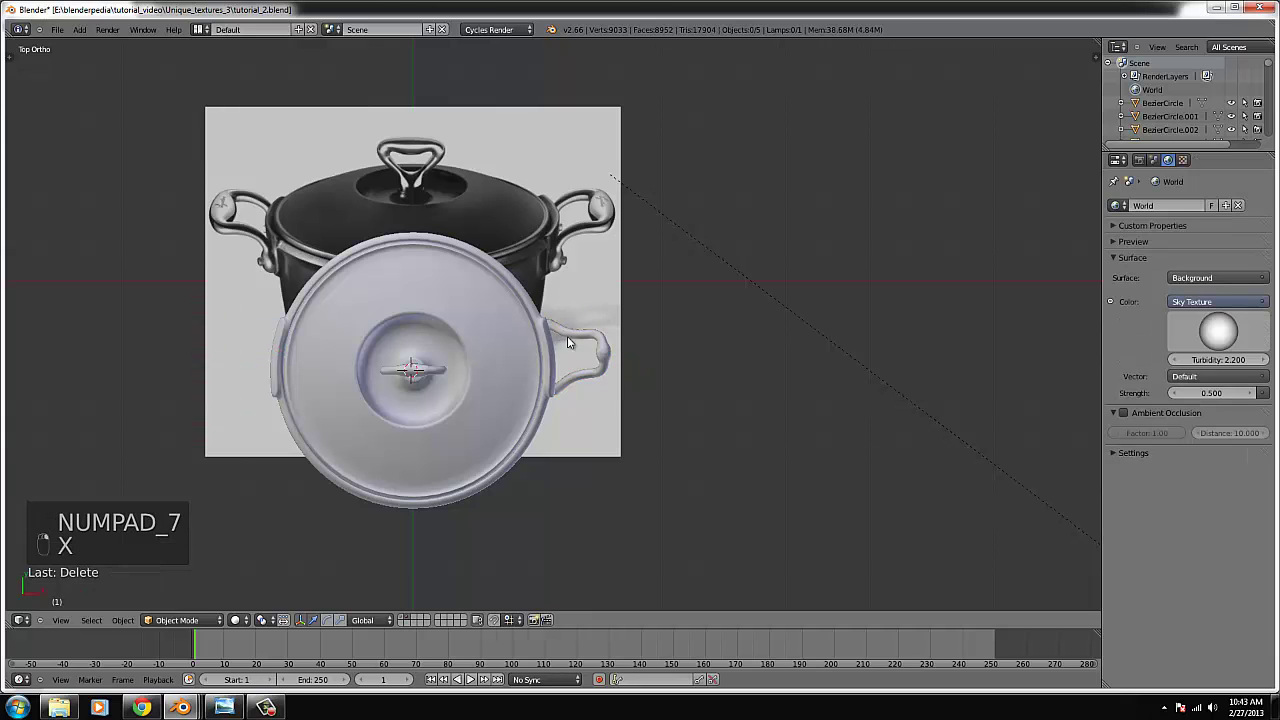
# - Duplicate the finished handle, turn the copy to face the opposite way, and move it along X to the pot's empty side
pyautogui.hotkey('shift', 'd')
pyautogui.press('r')
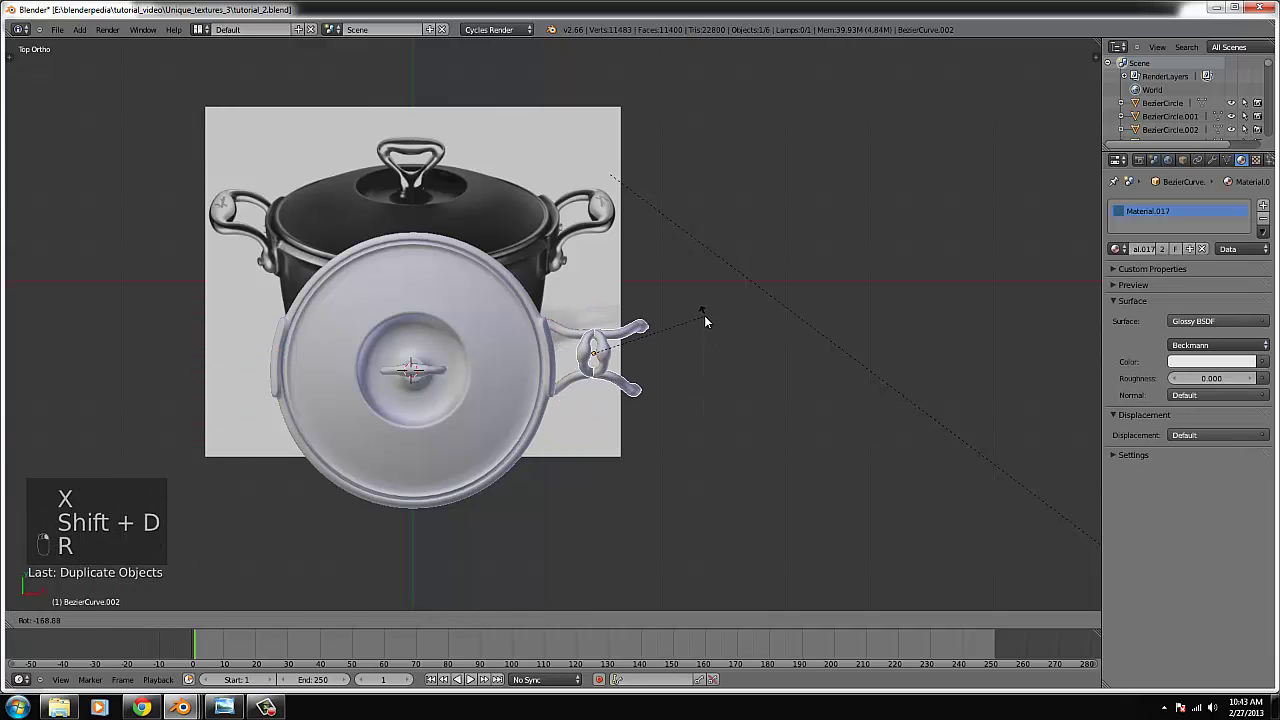
pyautogui.click(646, 355)
pyautogui.press('g')
pyautogui.press('x')
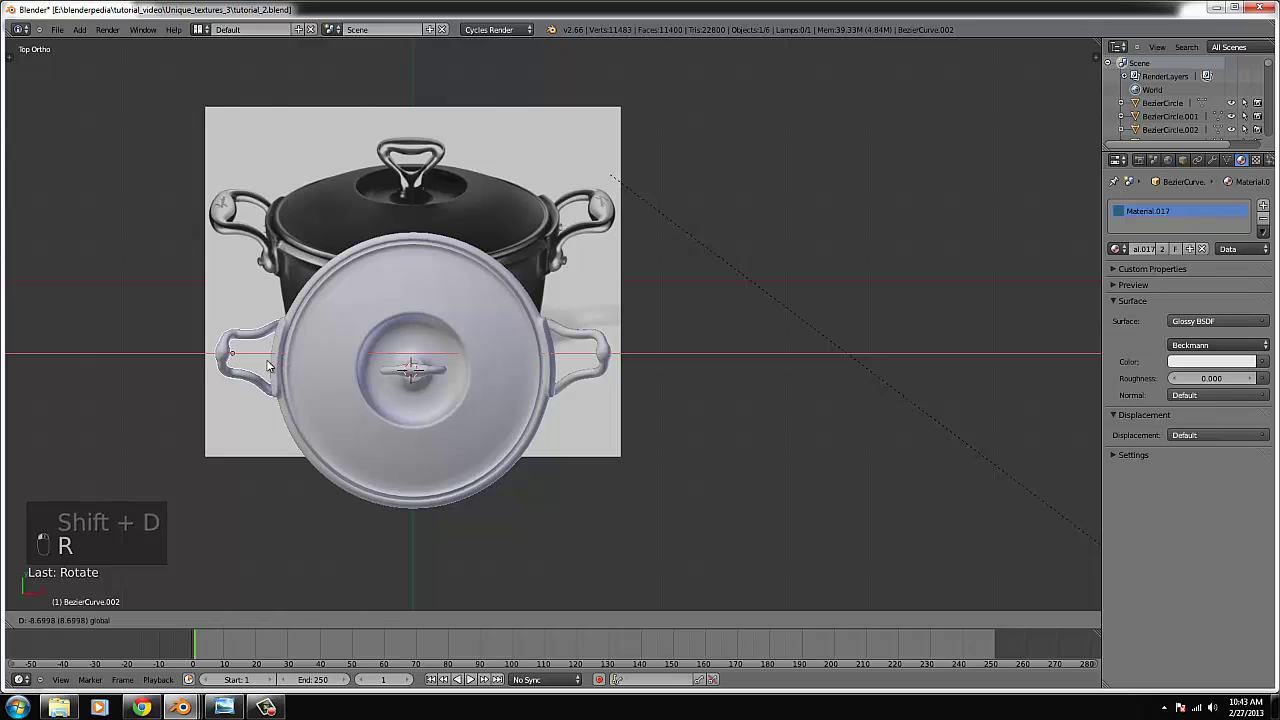
pyautogui.click(282, 366)
# - Fine-tune the copied handle's rotation and X position so its ends meet the mounting plate
pyautogui.press('ctrl+KP_Decimal')
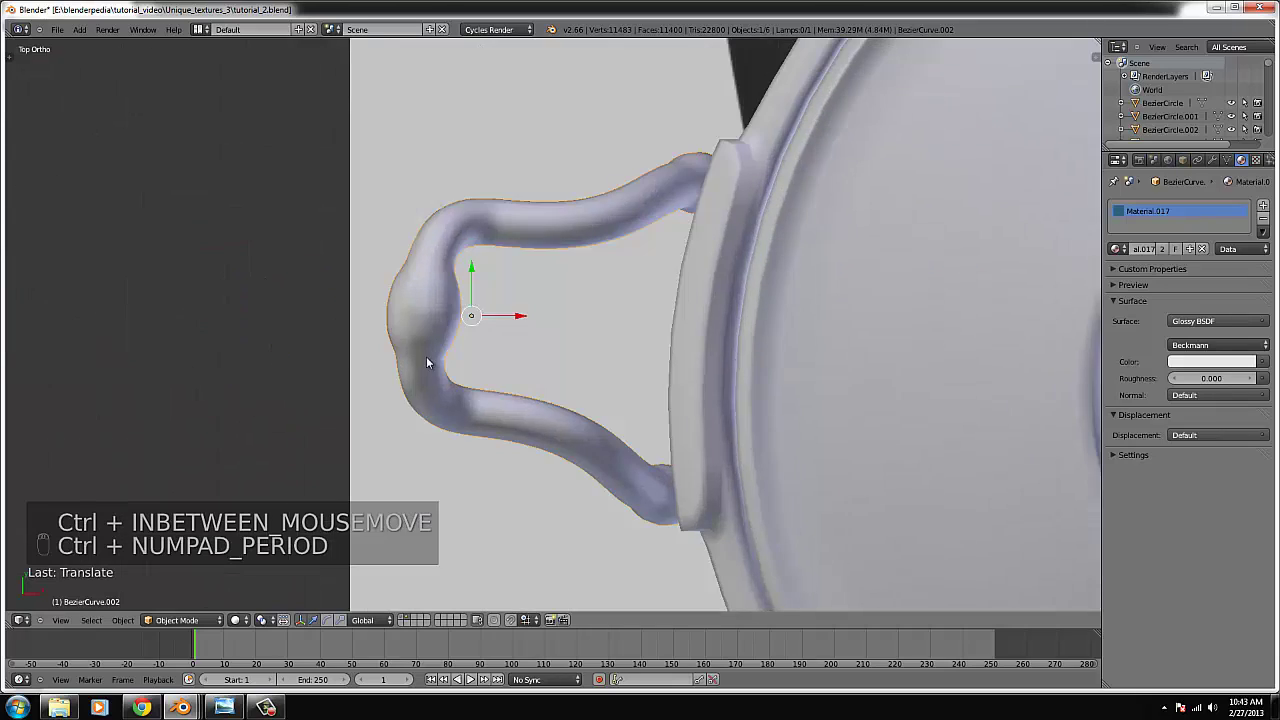
pyautogui.moveTo(428, 357); pyautogui.dragTo(592, 346, button='middle')
pyautogui.press('KP_7')
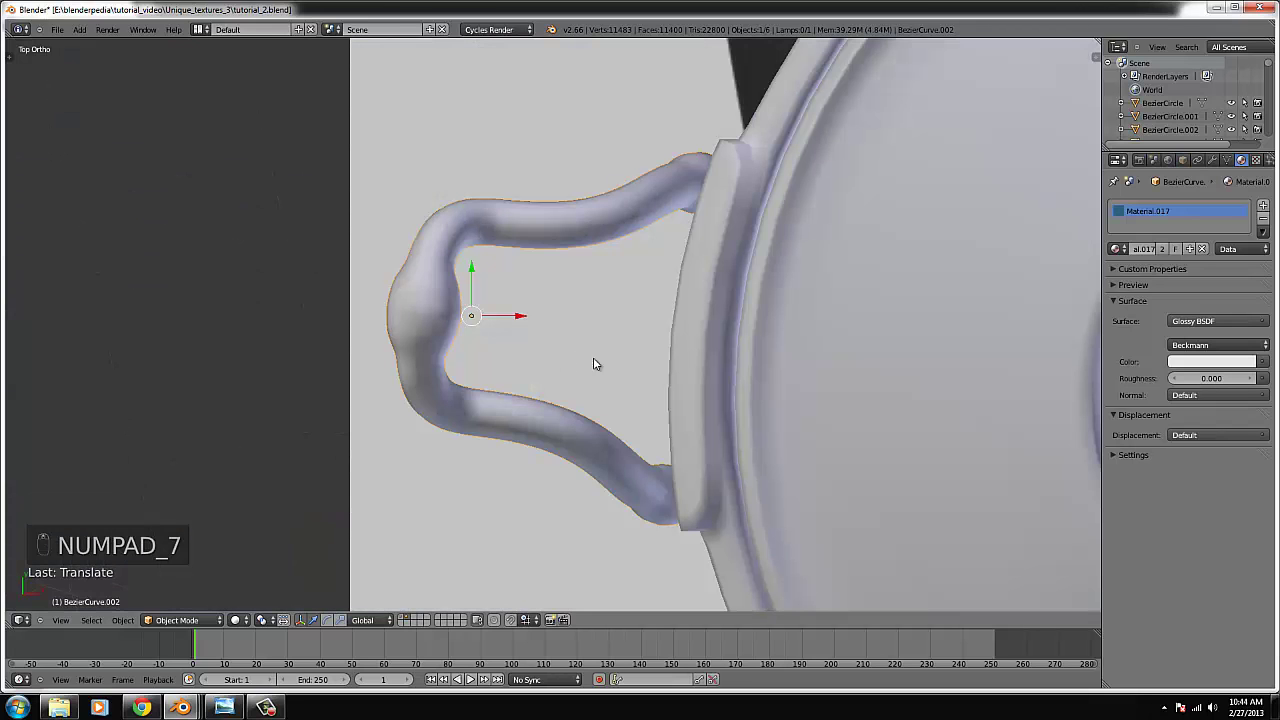
pyautogui.press('r')
pyautogui.click(798, 371)
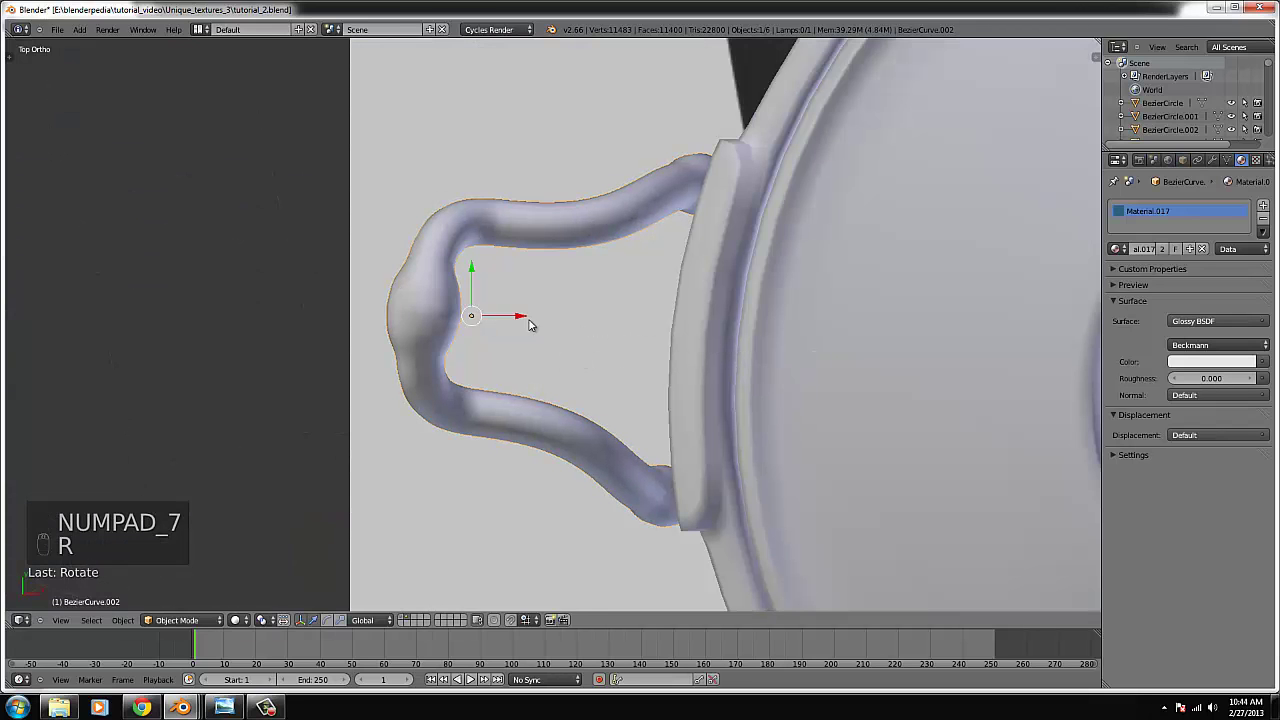
pyautogui.moveTo(531, 325); pyautogui.dragTo(530, 316)
pyautogui.moveTo(530, 316); pyautogui.dragTo(602, 302, button='middle')
pyautogui.press('KP_7')
pyautogui.scroll(-3, 600, 320)
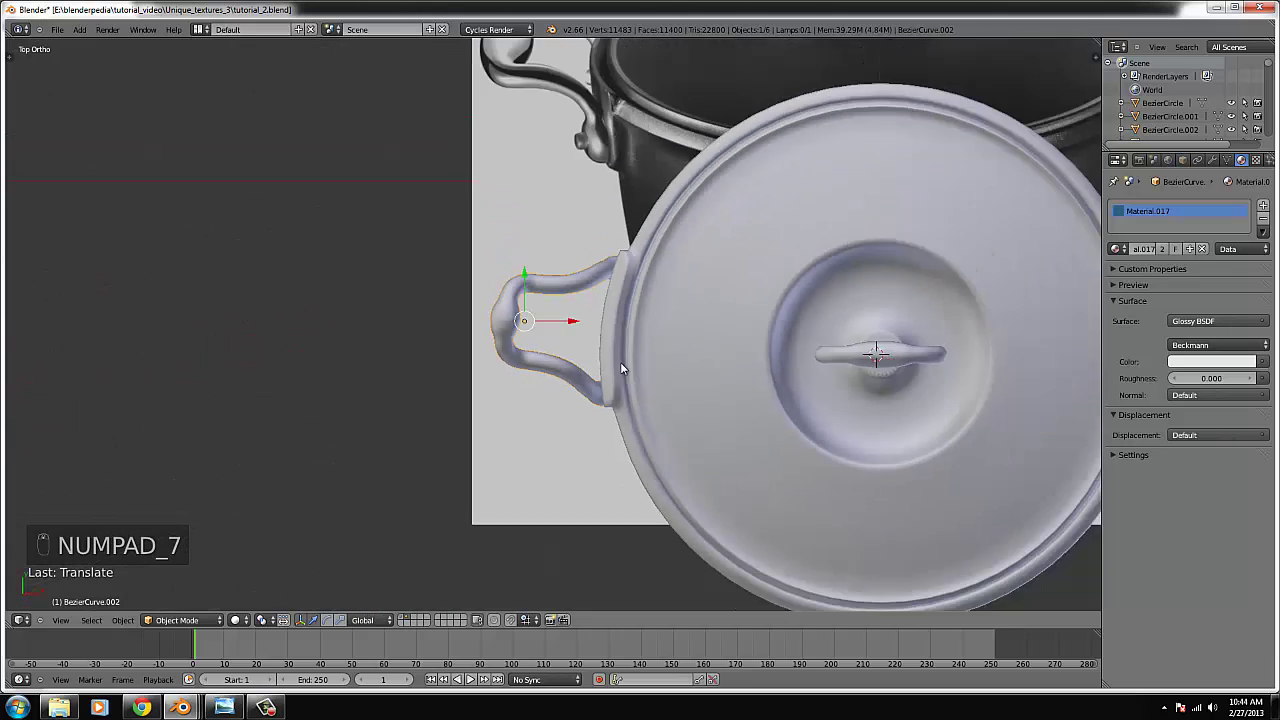
# - Select all the pot's parts, move them to the first layer, and show that layer with the kitchen scene
pyautogui.scroll(-5, 620, 366)
pyautogui.press('b')
pyautogui.moveTo(703, 405); pyautogui.dragTo(481, 267)
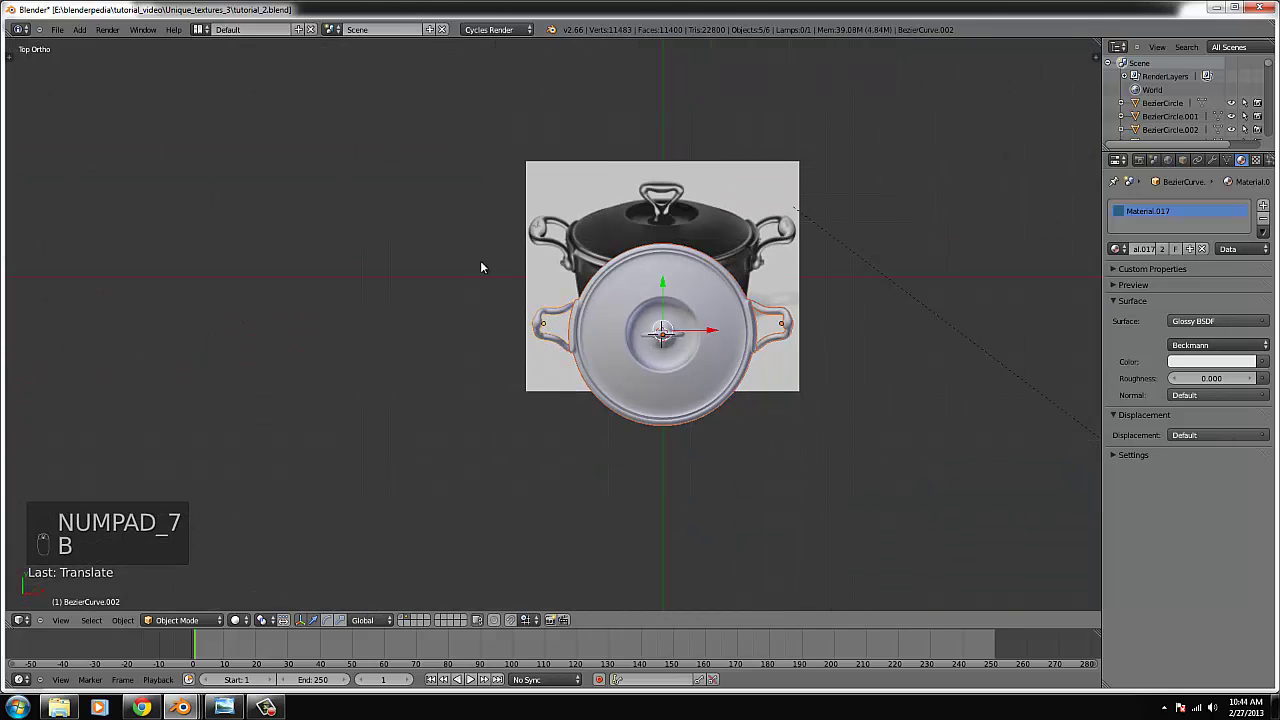
pyautogui.press('m')
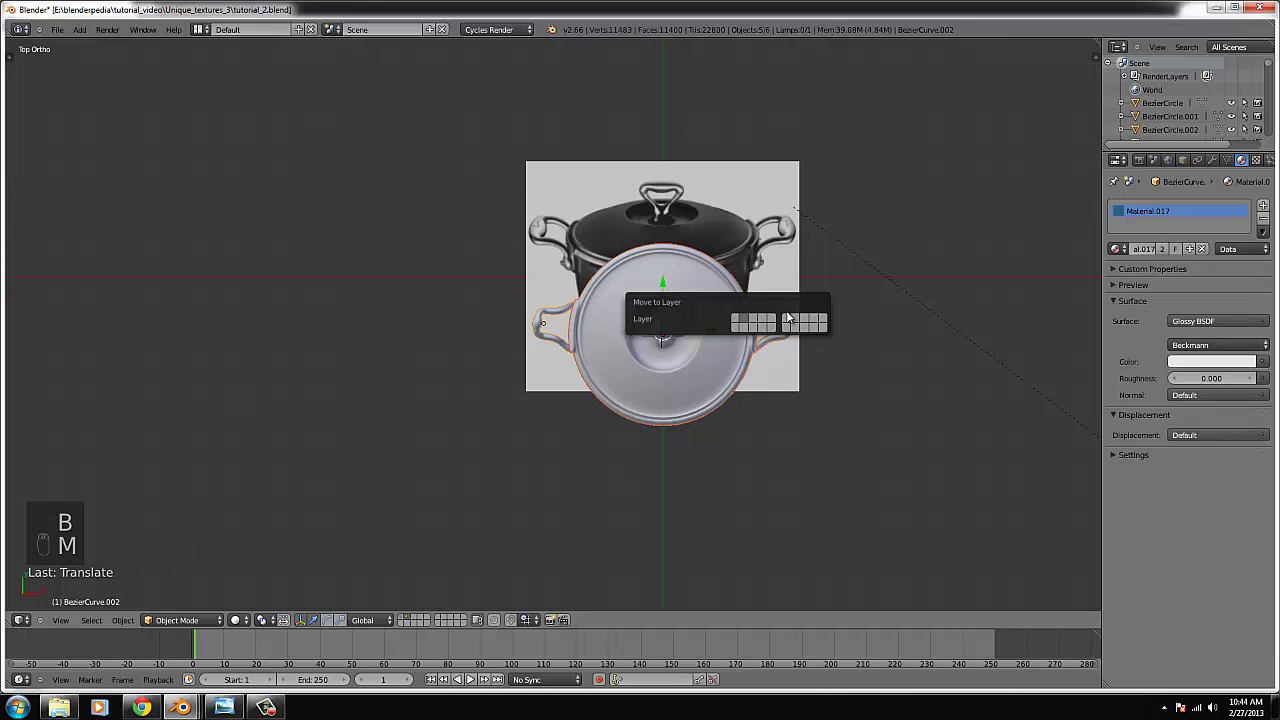
pyautogui.click(738, 322)
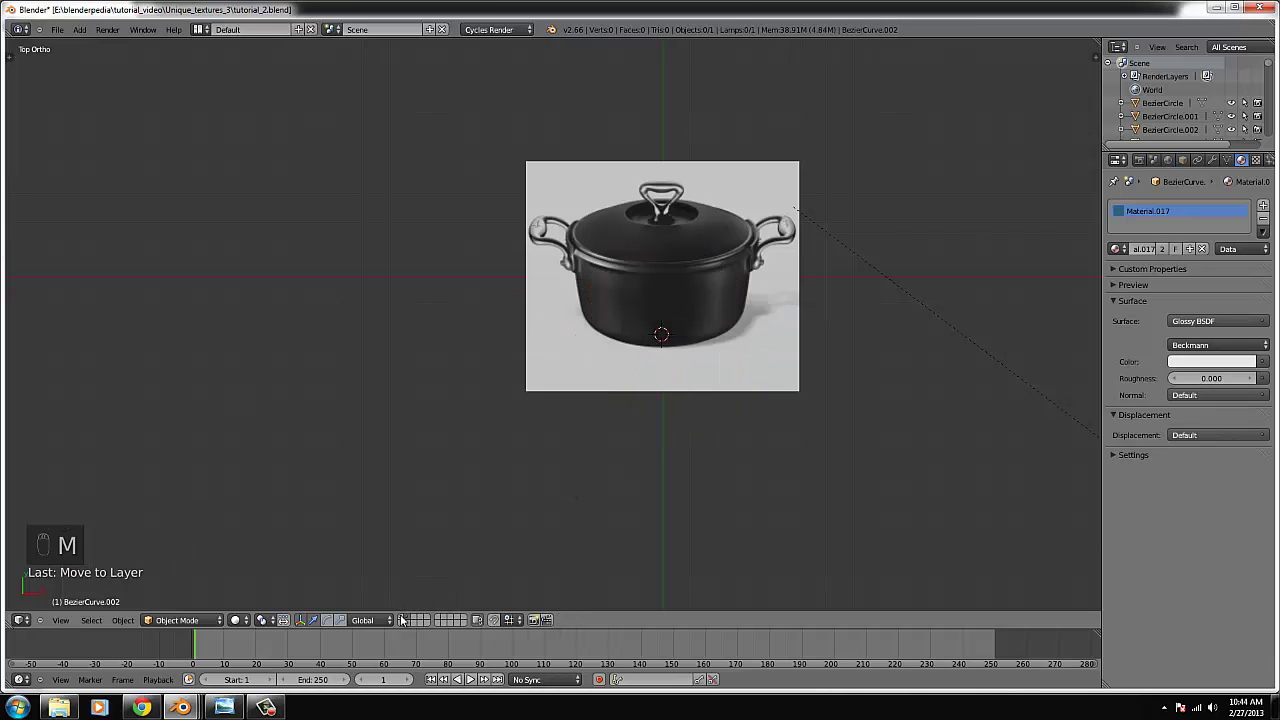
pyautogui.click(403, 620)
# - Display the scene in wireframe, scale the whole pot down, and move it over the cooktop in top view
pyautogui.scroll(-2, 782, 460)
pyautogui.press('s')
pyautogui.press('z')
pyautogui.click(749, 427)
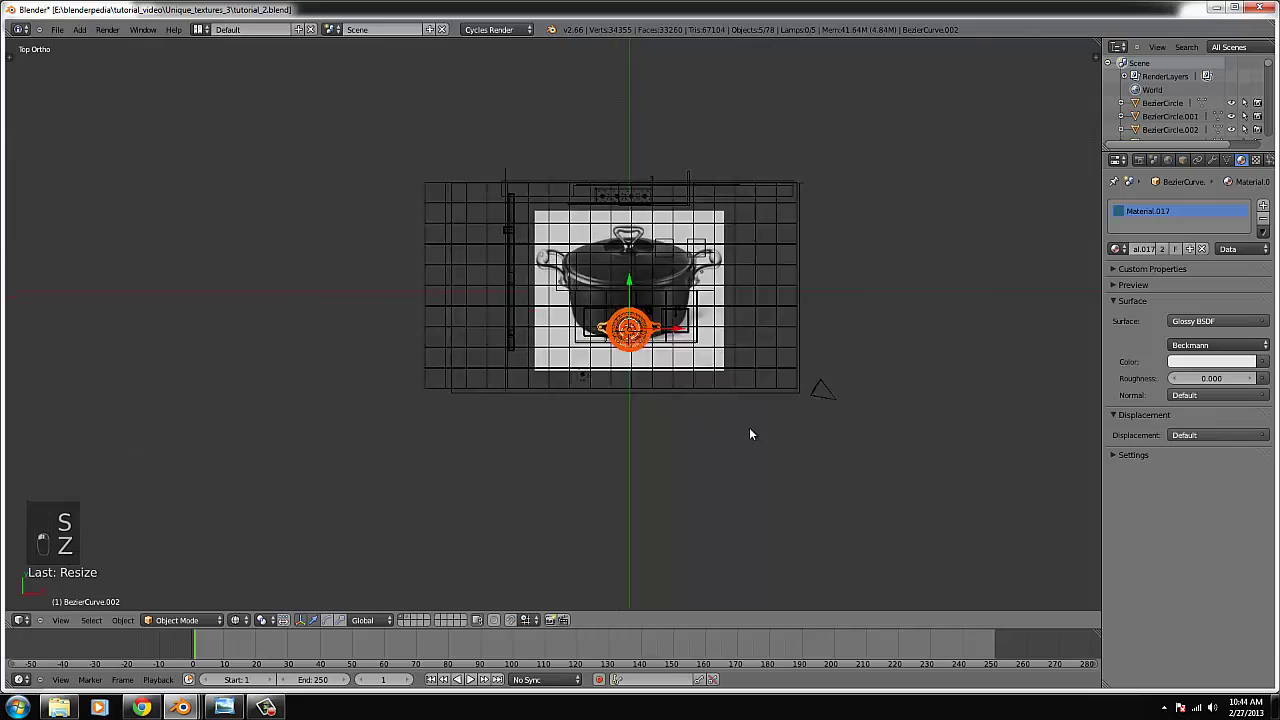
pyautogui.scroll(4, 760, 430)
pyautogui.press('s')
pyautogui.click(791, 397)
pyautogui.scroll(3, 785, 400)
pyautogui.press('g')
pyautogui.click(742, 420)
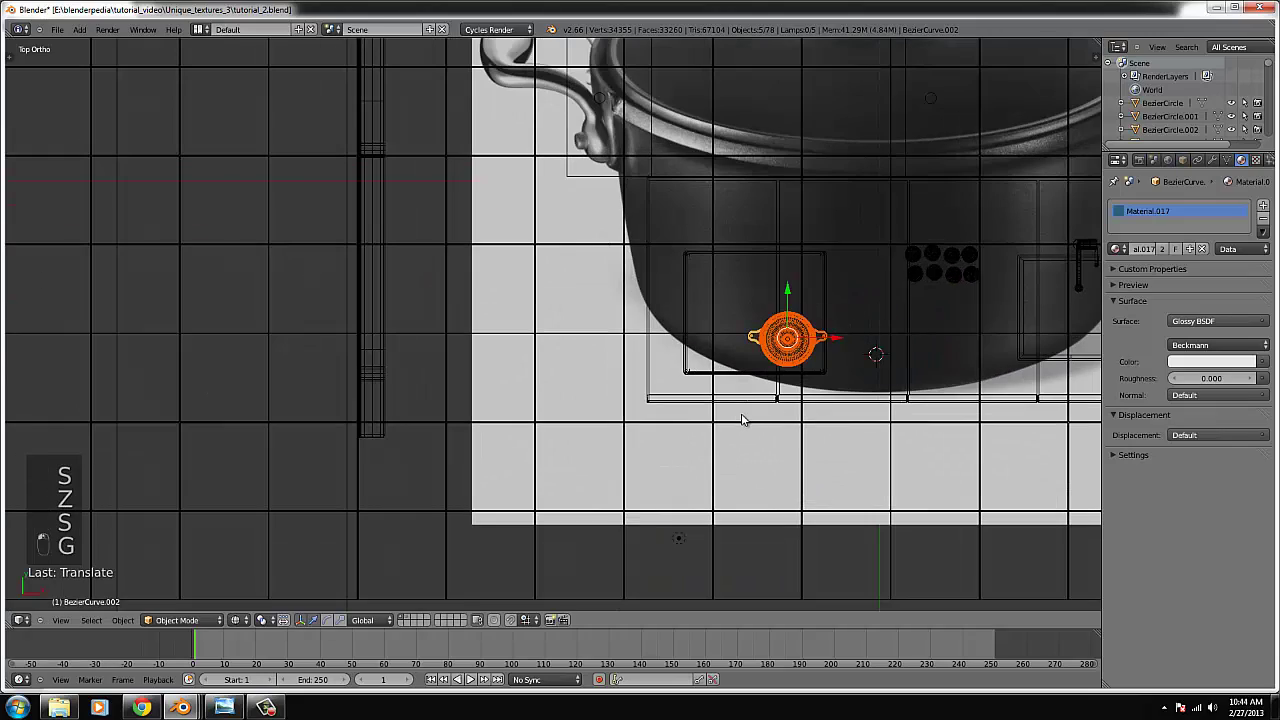
# - Resize the pot and shift it toward the cooktop's front burner, then display the scene in Texture shading
pyautogui.press('ctrl+KP_Decimal')
pyautogui.press('s')
pyautogui.click(726, 411)
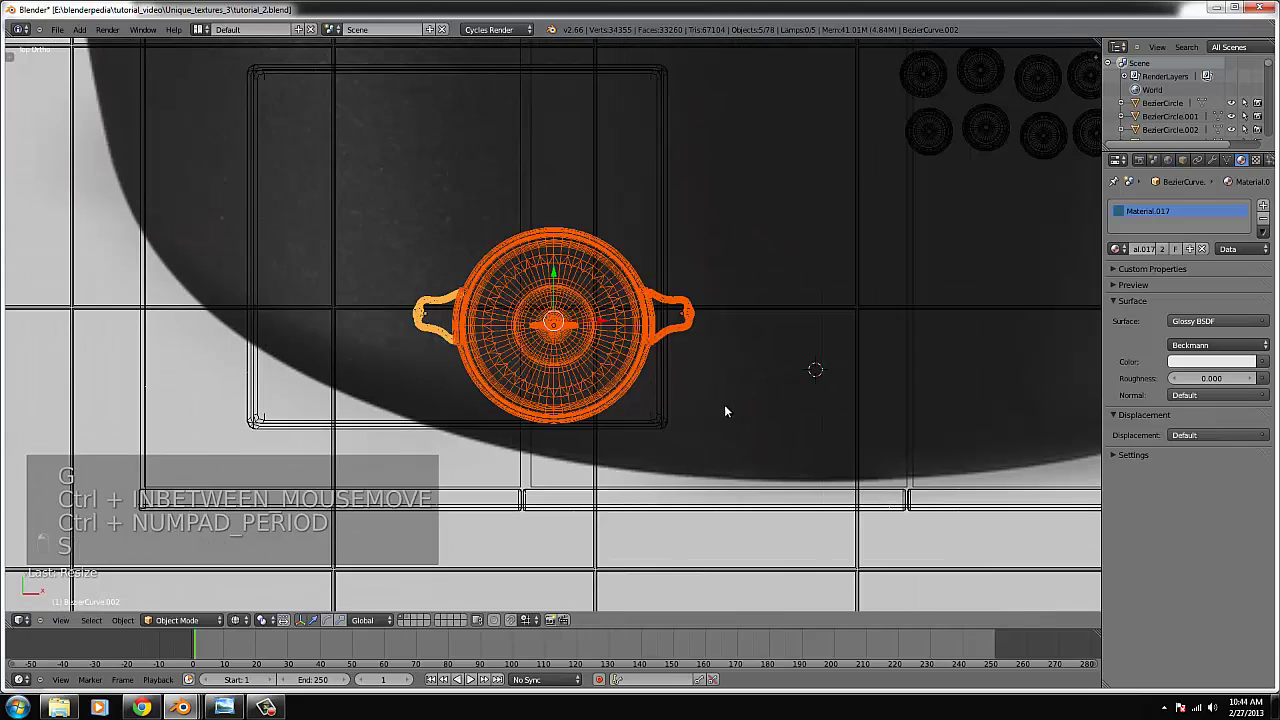
pyautogui.scroll(-2, 718, 405)
pyautogui.press('g')
pyautogui.click(240, 612)
pyautogui.click(235, 620)
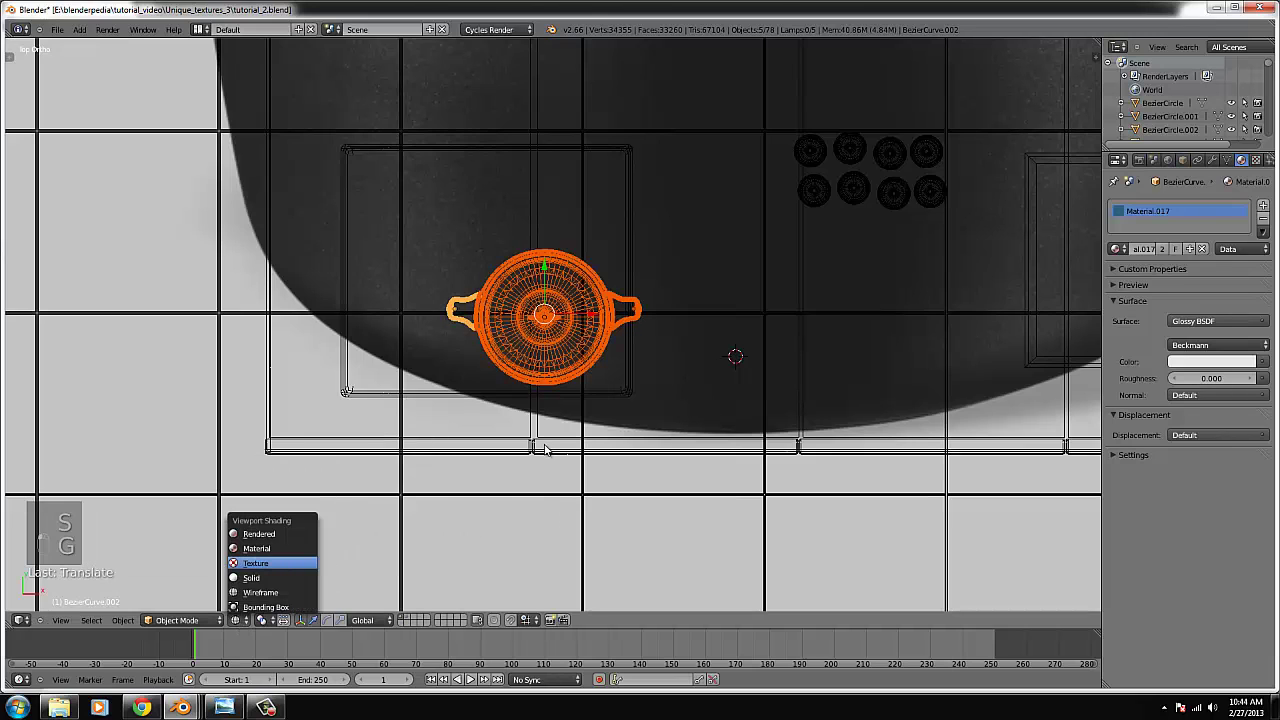
pyautogui.click(256, 563)
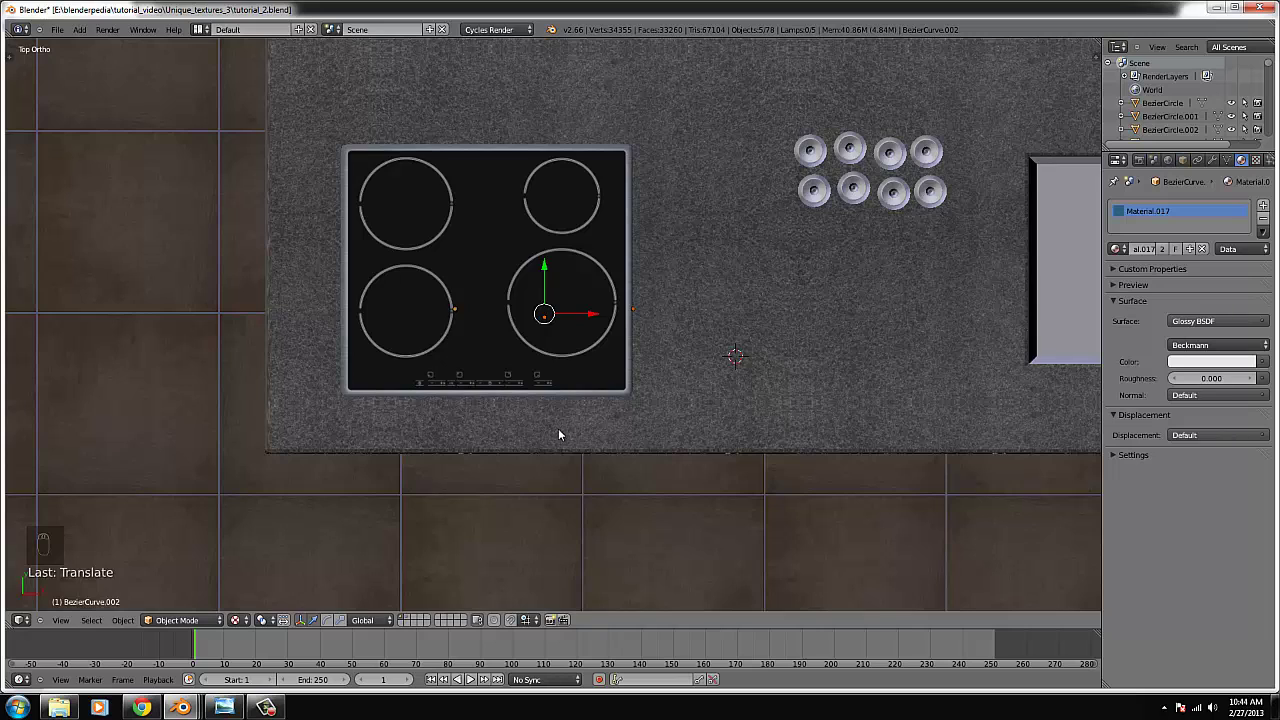
# - Raise the pot to the countertop's height in front view and adjust its overall scale
pyautogui.press('KP_1')
pyautogui.press('g')
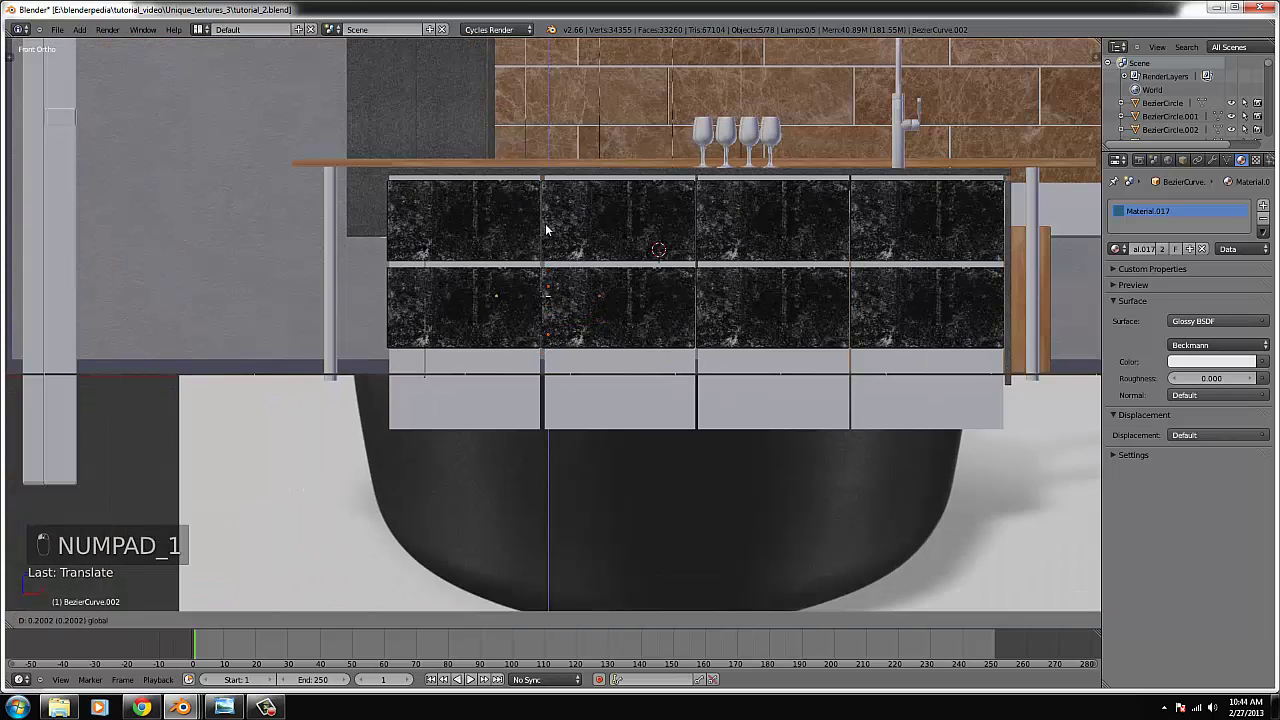
pyautogui.click(550, 140)
pyautogui.press('s')
pyautogui.click(604, 165)
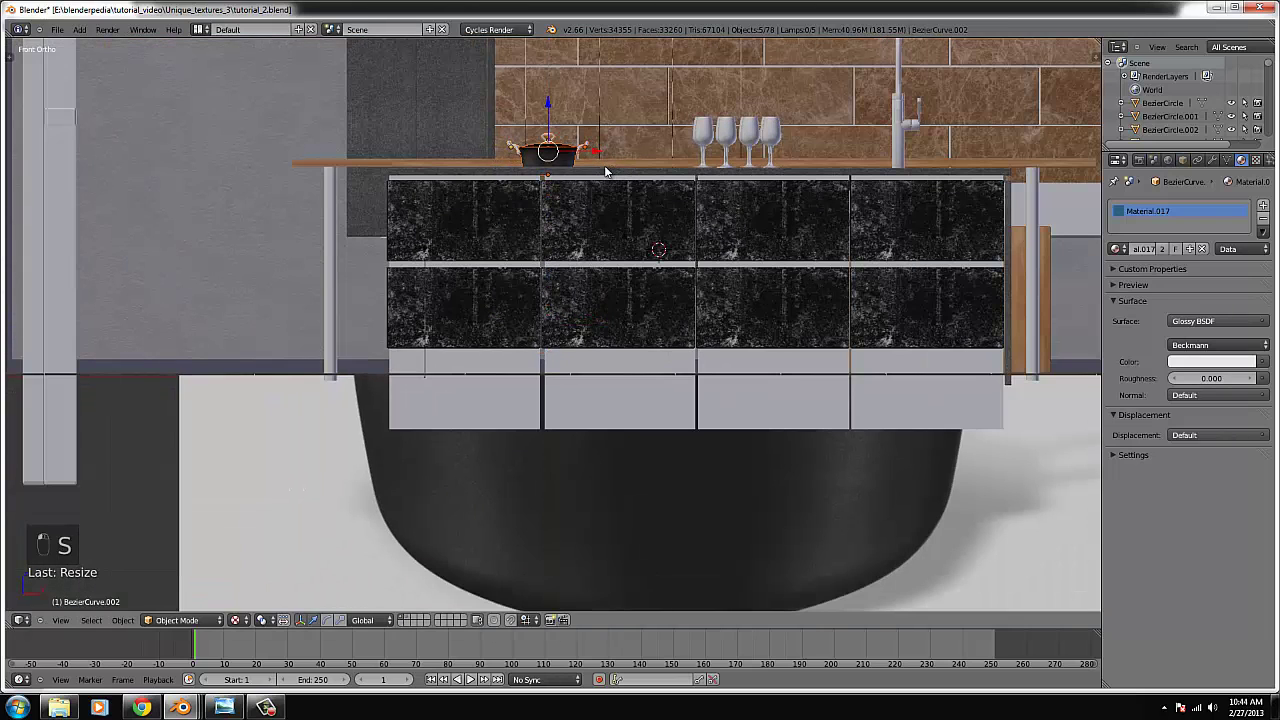
# - Reposition the pot so it rests on the cooktop surface, and check its placement up close
pyautogui.press('ctrl+KP_Decimal')
pyautogui.moveTo(586, 323); pyautogui.dragTo(586, 421, button='middle')
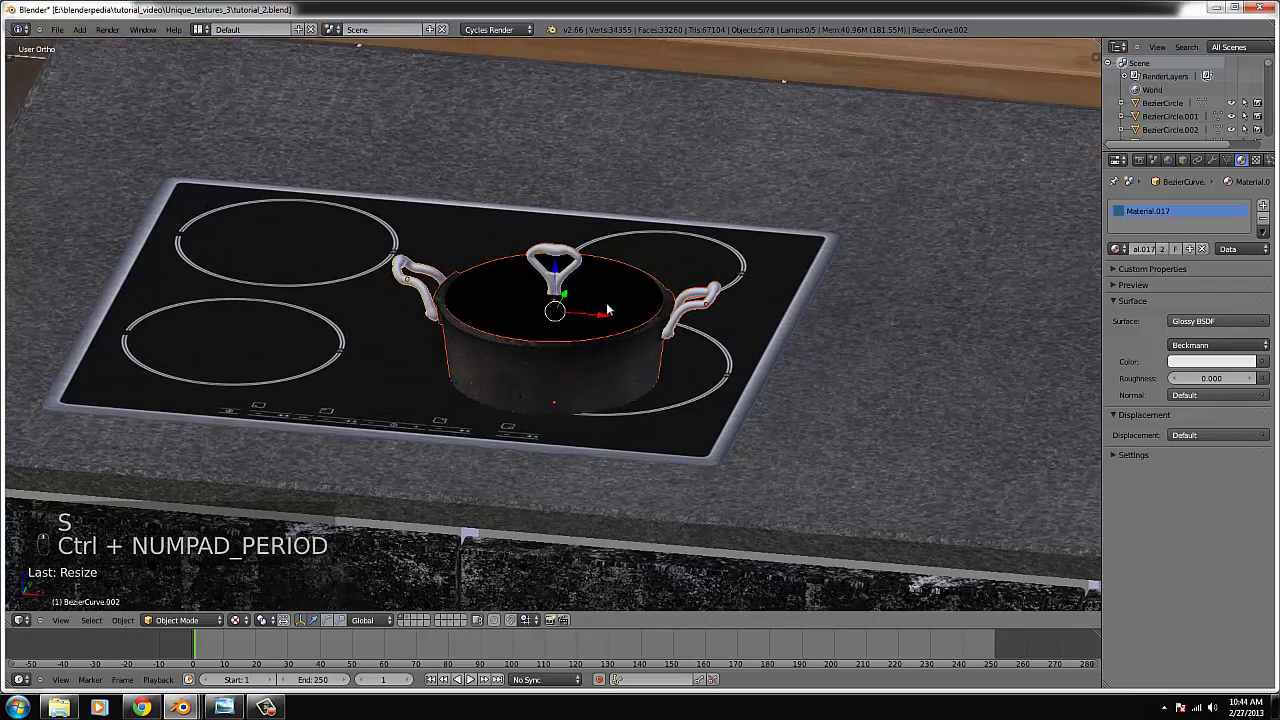
pyautogui.press('g')
pyautogui.click(563, 239)
pyautogui.scroll(3, 588, 409)
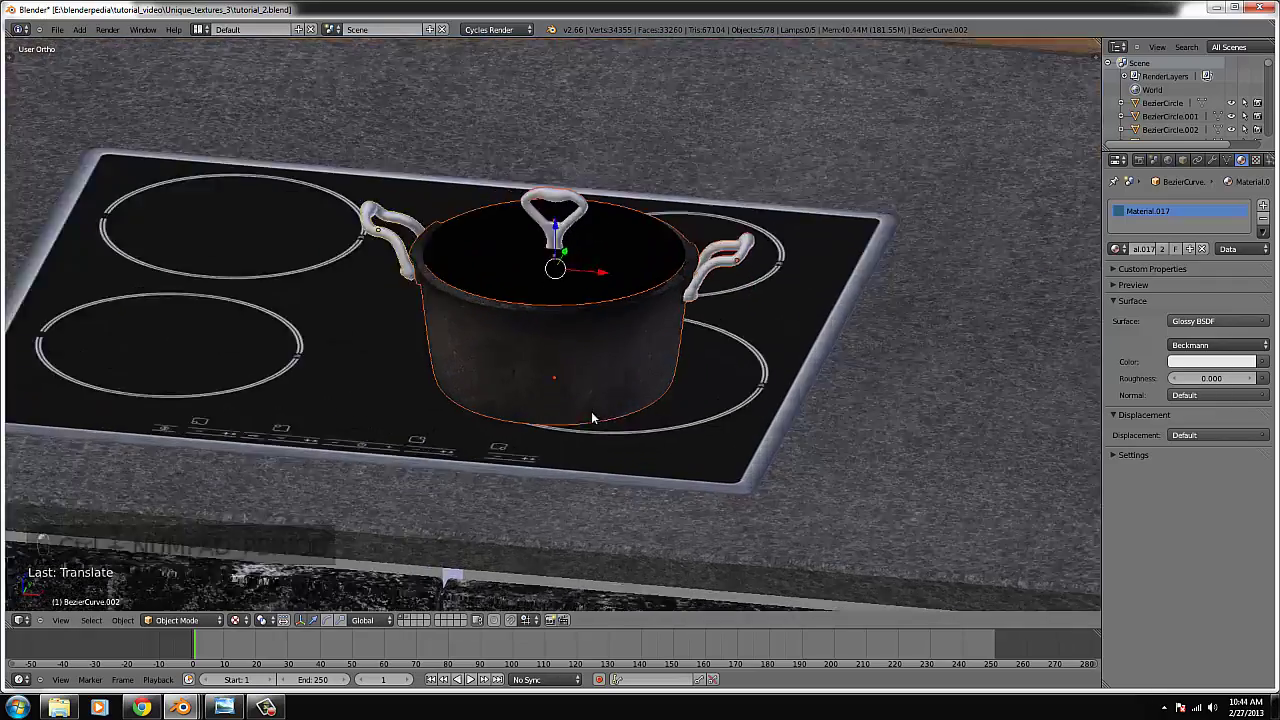
pyautogui.moveTo(586, 408); pyautogui.dragTo(519, 366, button='middle')
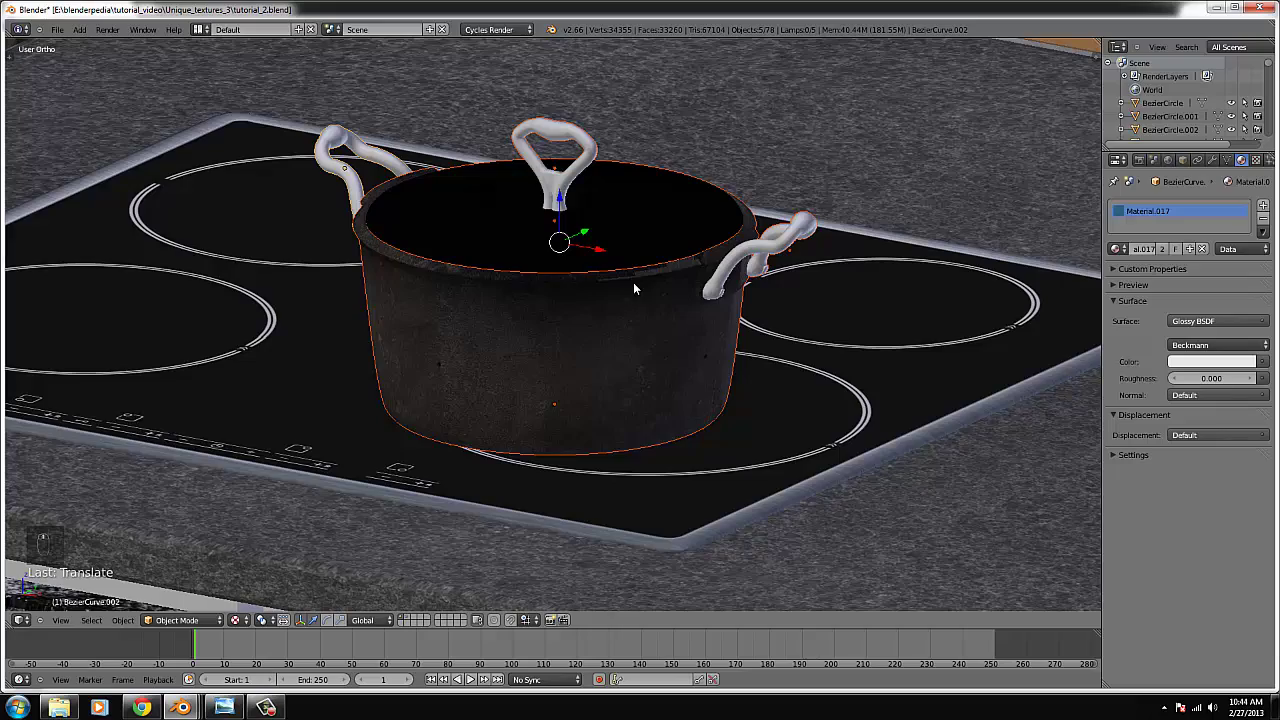
# - Position the pot over the cooktop's large front burner in top view, scale it to fit the burner ring, and rotate it diagonally
pyautogui.press('KP_7')
pyautogui.press('g')
pyautogui.press('s')
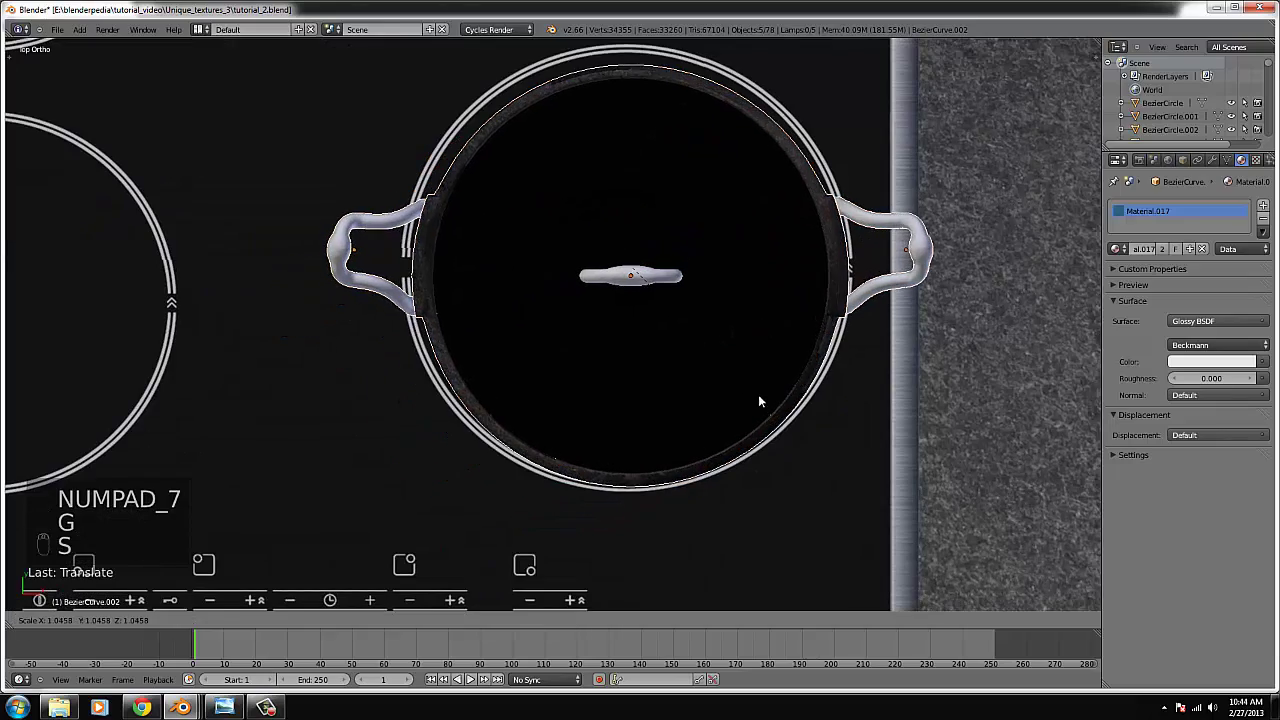
pyautogui.press('r')
pyautogui.click(810, 250)
pyautogui.scroll(-2, 882, 428)
pyautogui.scroll(-4, 882, 430)
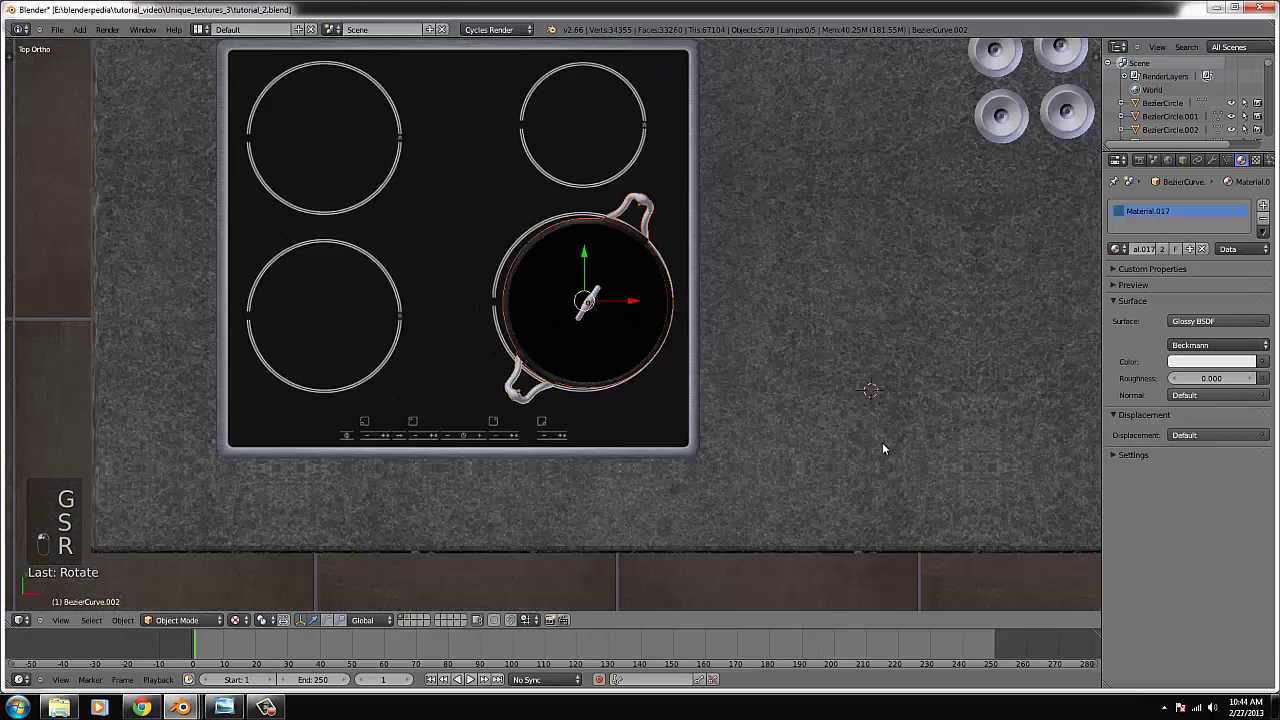
# - Rotate the pot further so its side handles point toward the cooktop's front and back, and shift it along X to centre it on the burner
pyautogui.press('g')
pyautogui.click(880, 446)
pyautogui.press('r')
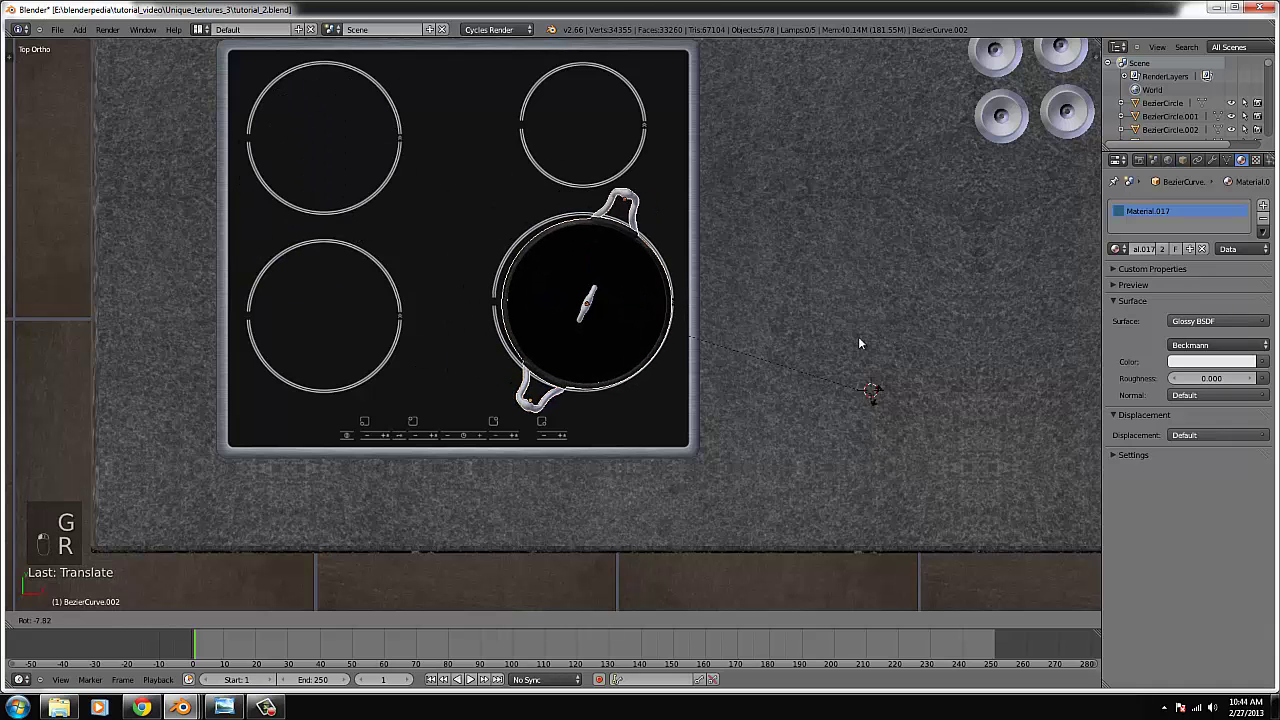
pyautogui.click(791, 380)
pyautogui.moveTo(791, 380); pyautogui.dragTo(783, 397, button='middle')
pyautogui.press('g')
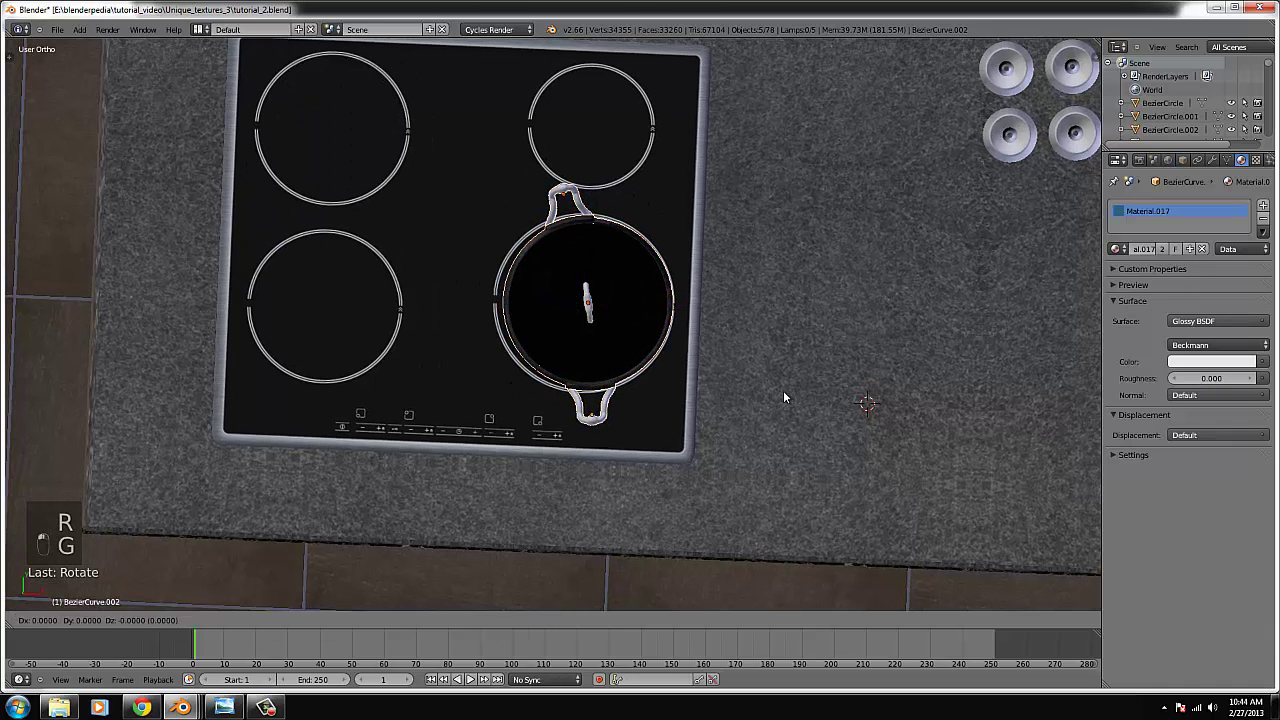
pyautogui.rightClick(783, 392)
pyautogui.moveTo(638, 308); pyautogui.dragTo(624, 304)
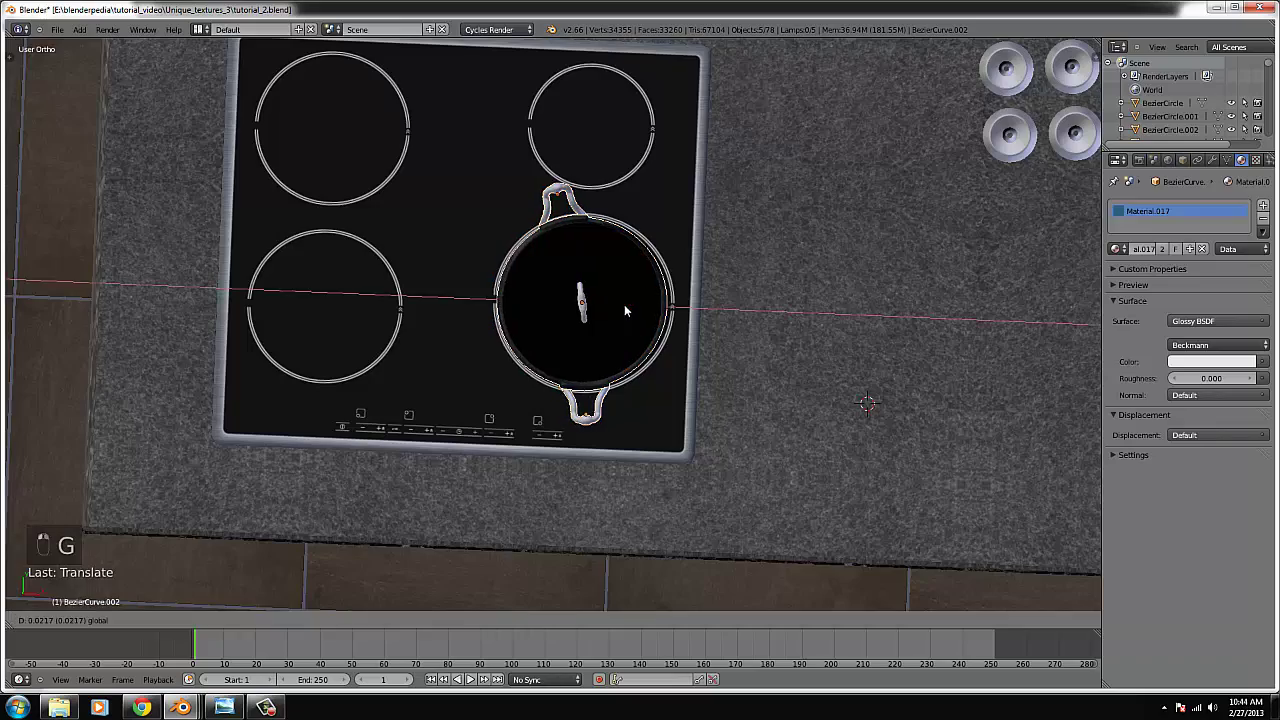
# - Check the pot's placement up close and through the scene camera, and bring up the kitchen reference photo in Windows Photo Viewer
pyautogui.moveTo(624, 304); pyautogui.dragTo(564, 282, button='middle')
pyautogui.scroll(4, 564, 282)
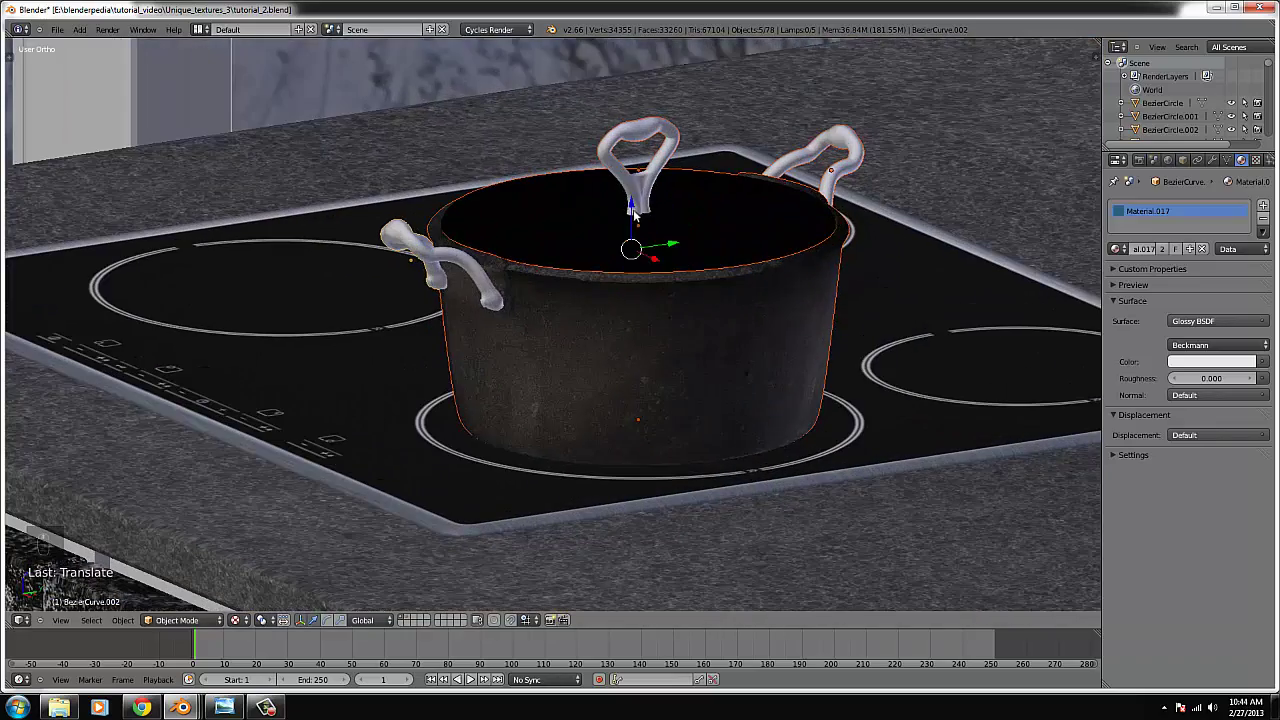
pyautogui.press('g')
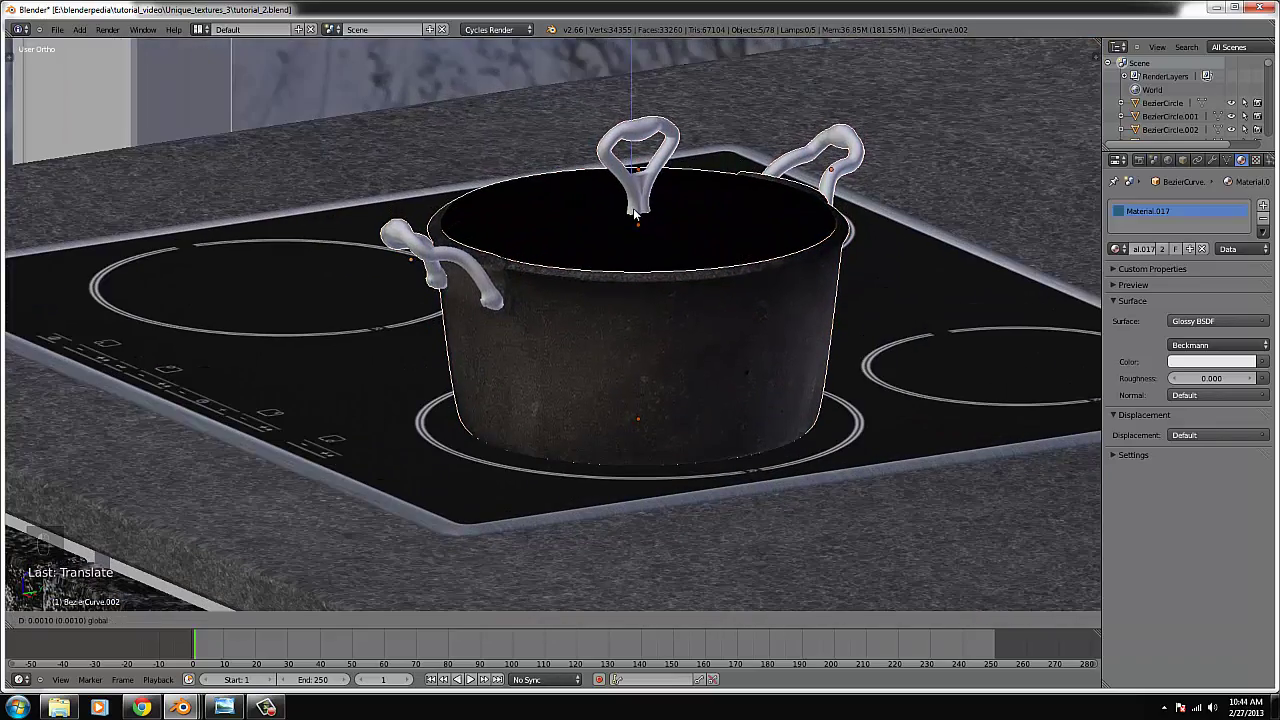
pyautogui.rightClick(634, 213)
pyautogui.scroll(-4, 649, 304)
pyautogui.press('KP_0')
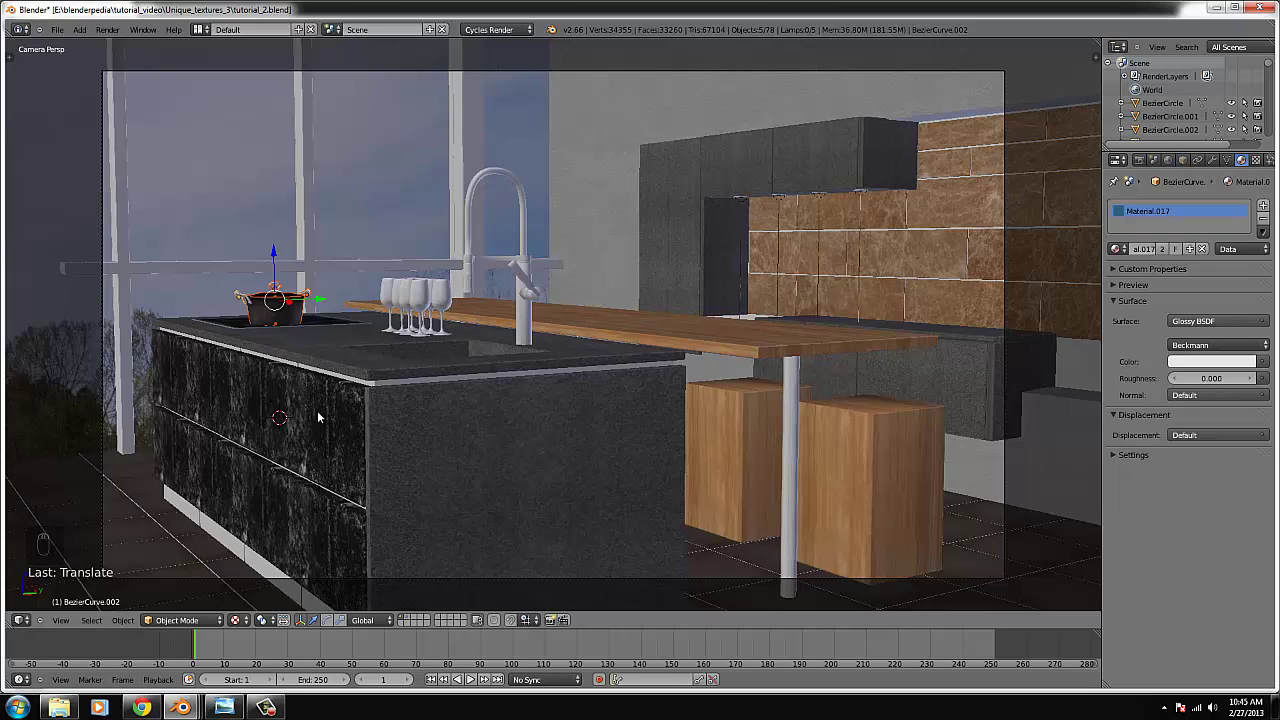
pyautogui.click(226, 707)
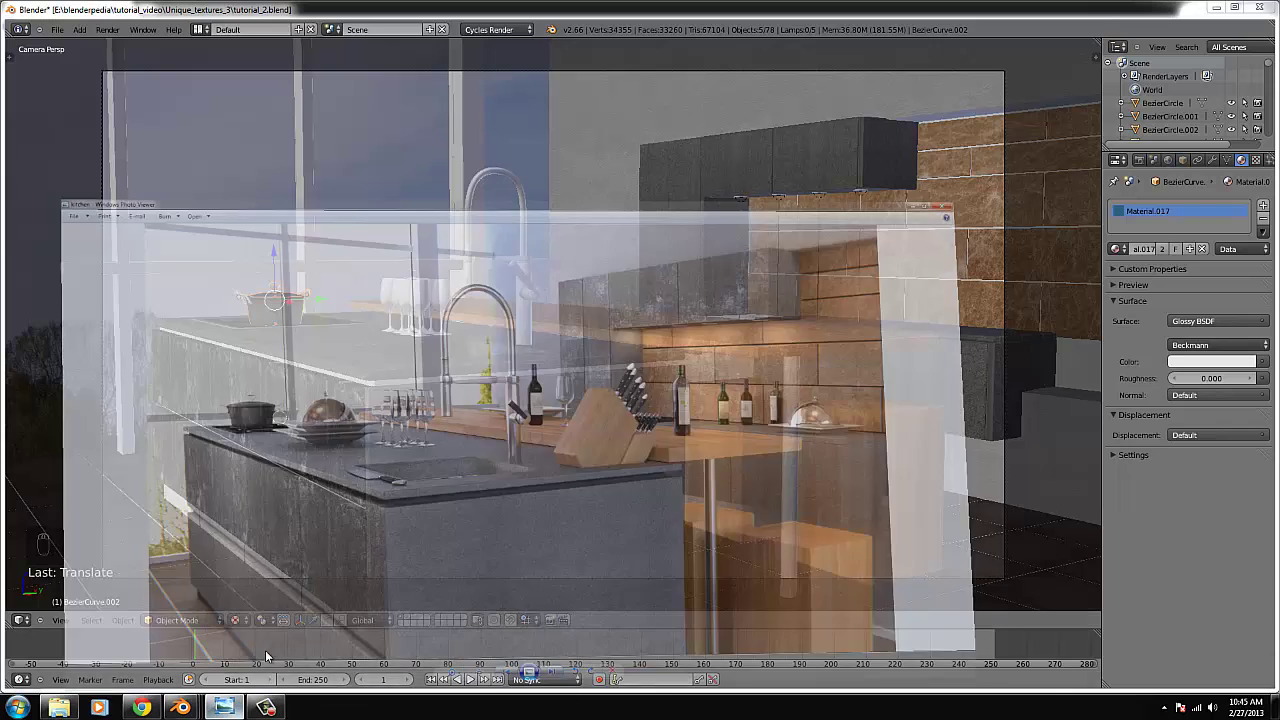